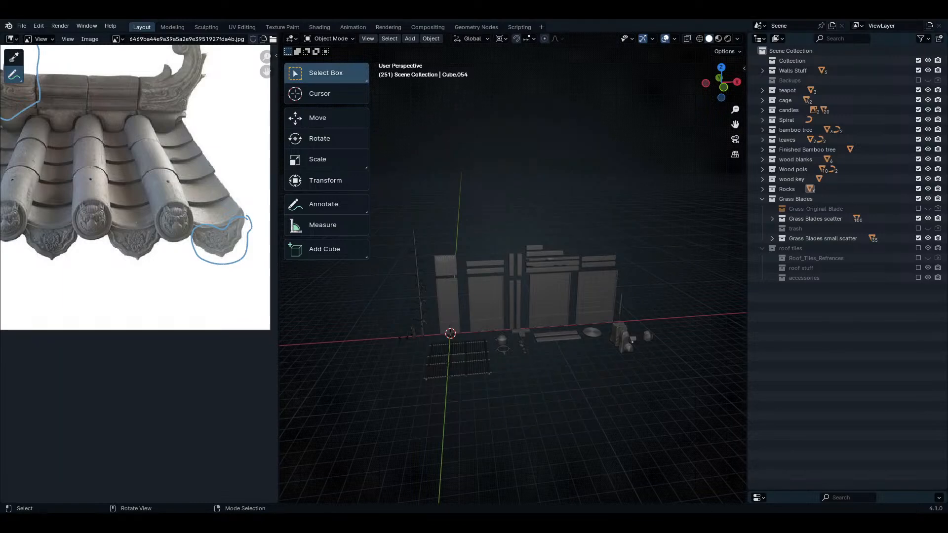
- Show the Display Capture source, hide Window Capture 2, and switch to YouTube Studio to check the live stream's connection
click(297, 469)
click(296, 421)
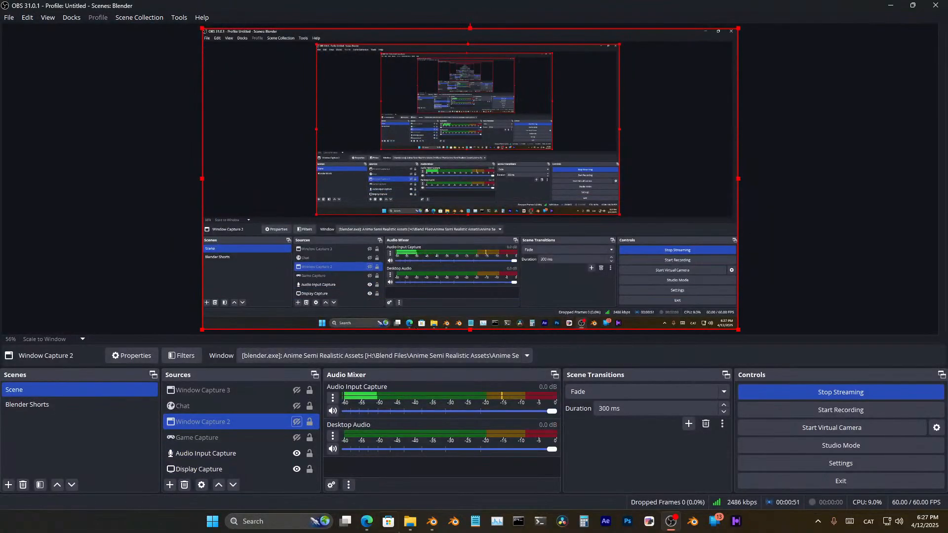
click(368, 521)
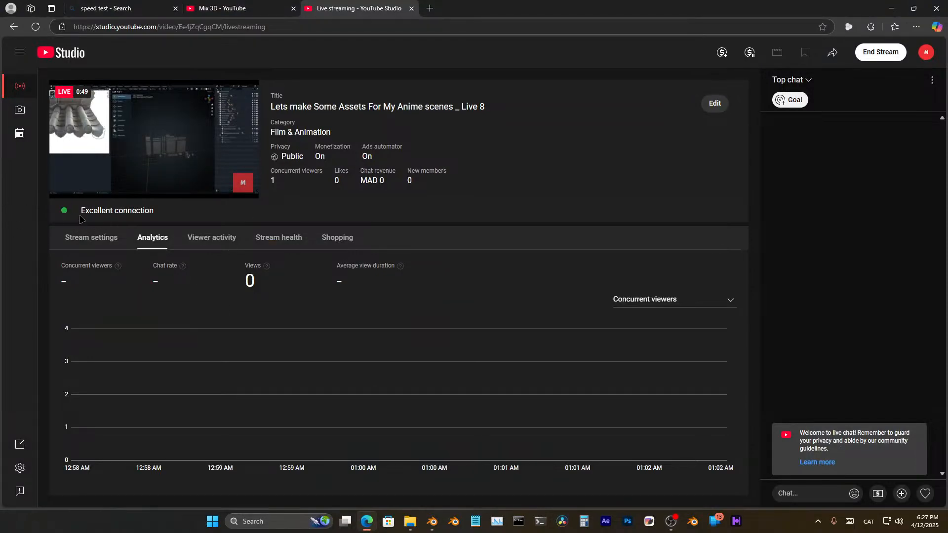
- Switch to OBS, review the streaming bitrate in the output settings, and close the settings without changing anything
click(671, 521)
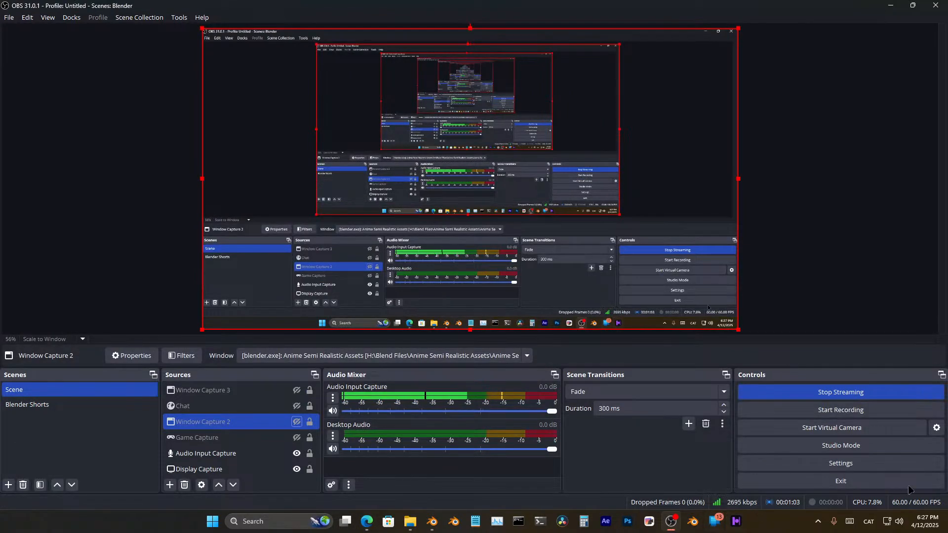
click(888, 464)
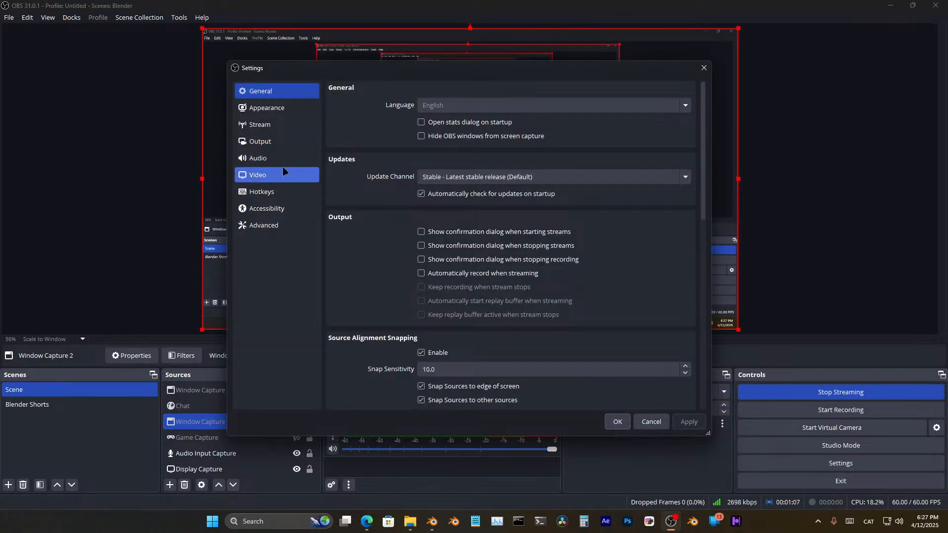
click(275, 146)
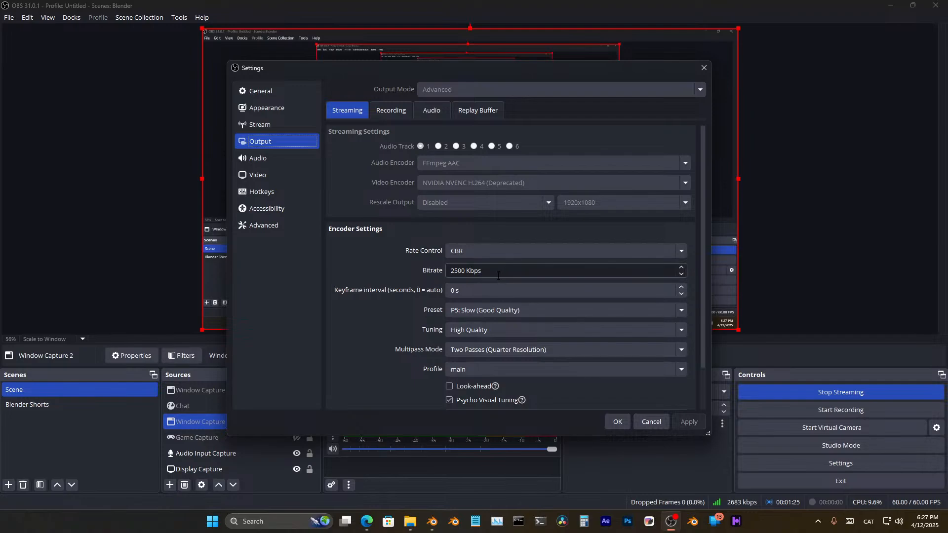
drag(501, 274, 452, 271)
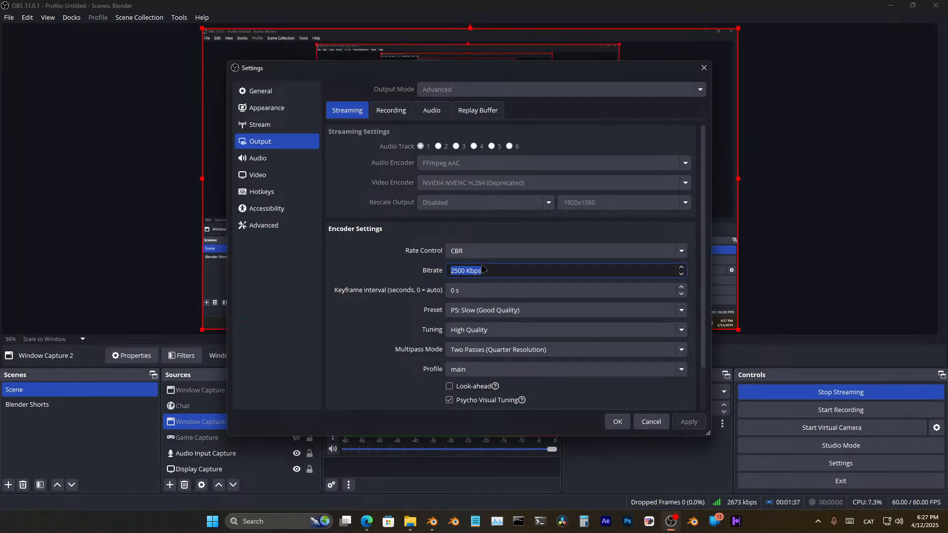
click(648, 421)
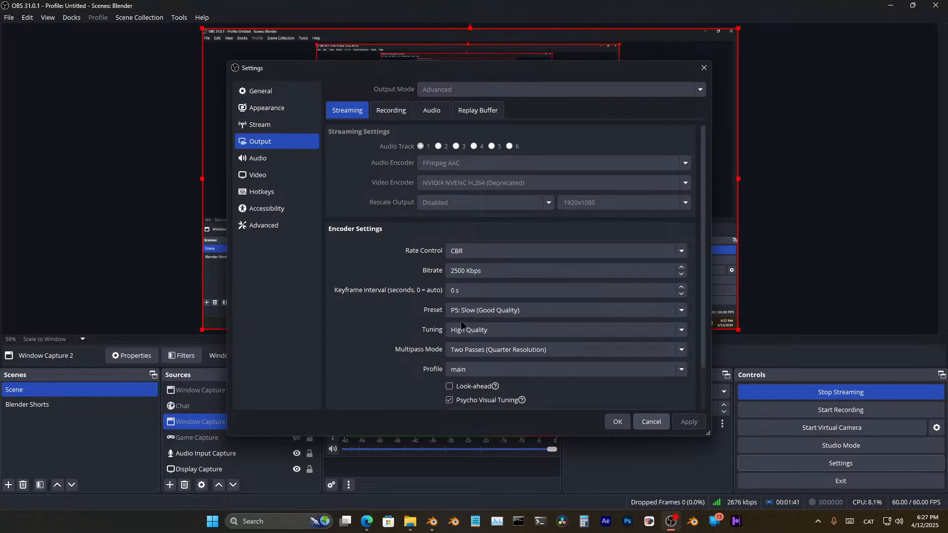
click(704, 71)
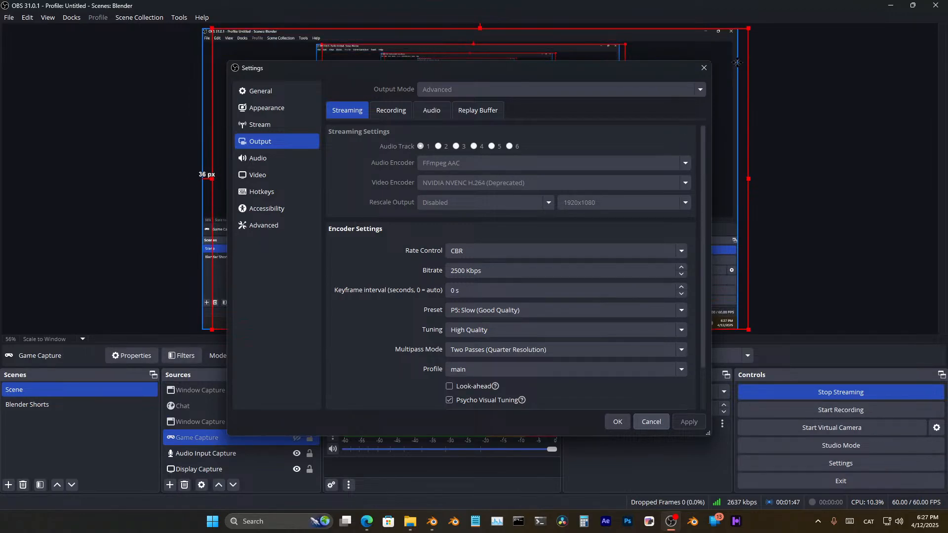
- Move Window Capture 2 below Game Capture in the source order and make Window Capture 2 visible
click(209, 453)
drag(198, 425, 294, 441)
click(251, 421)
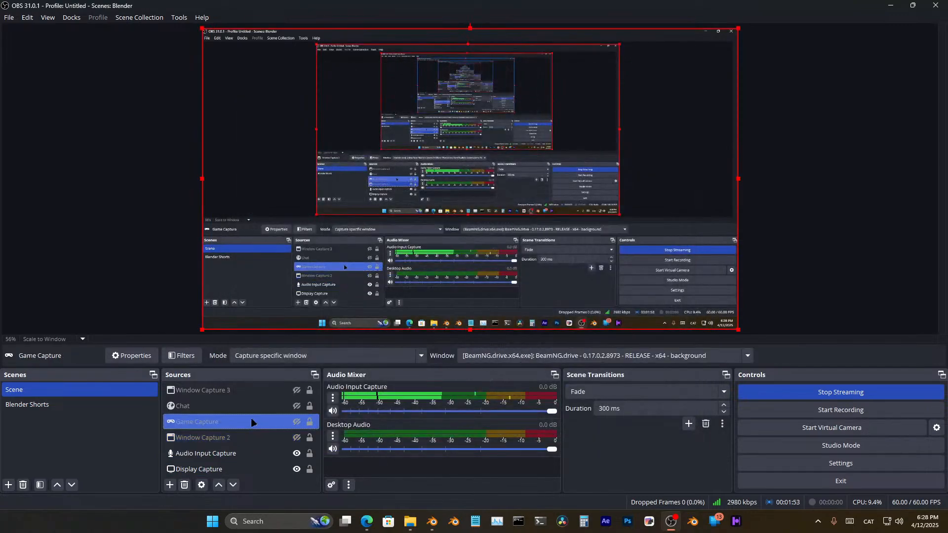
click(297, 422)
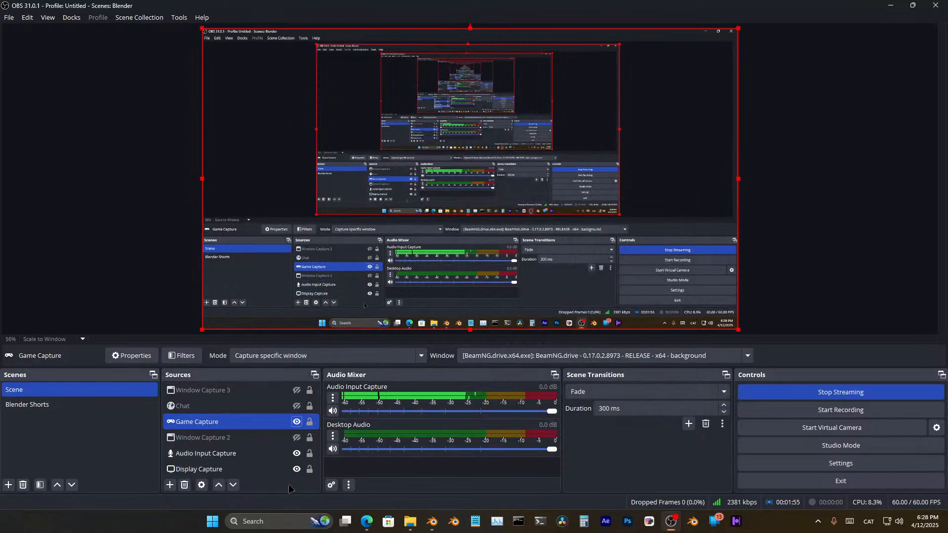
click(296, 422)
click(295, 405)
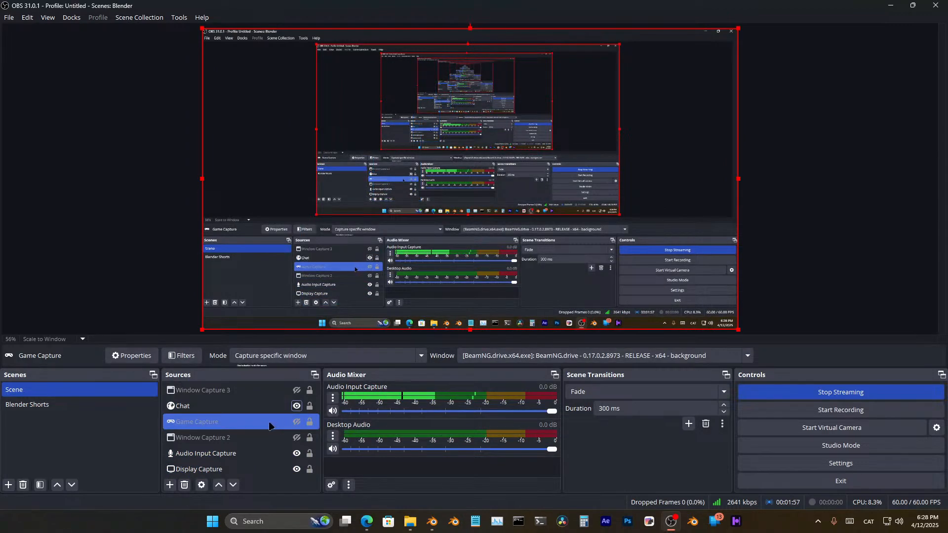
click(297, 408)
click(275, 439)
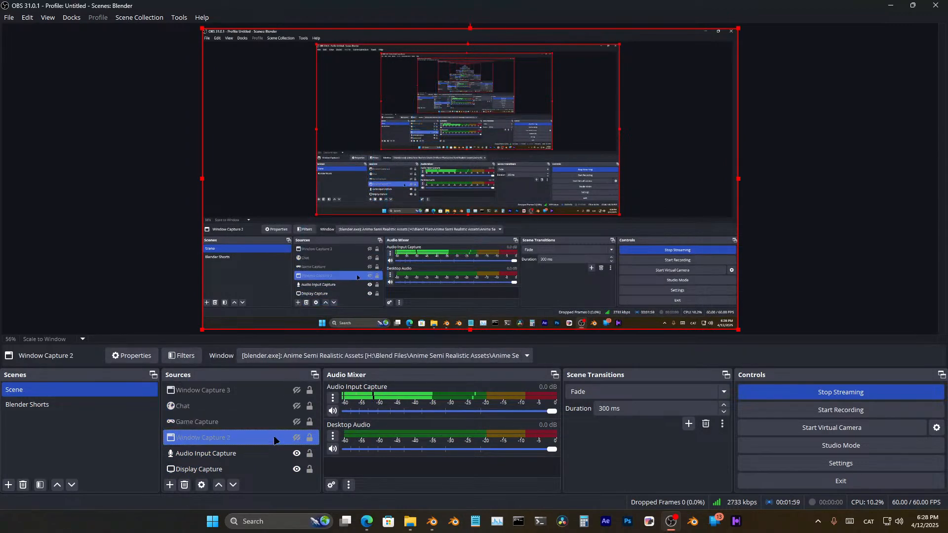
click(296, 438)
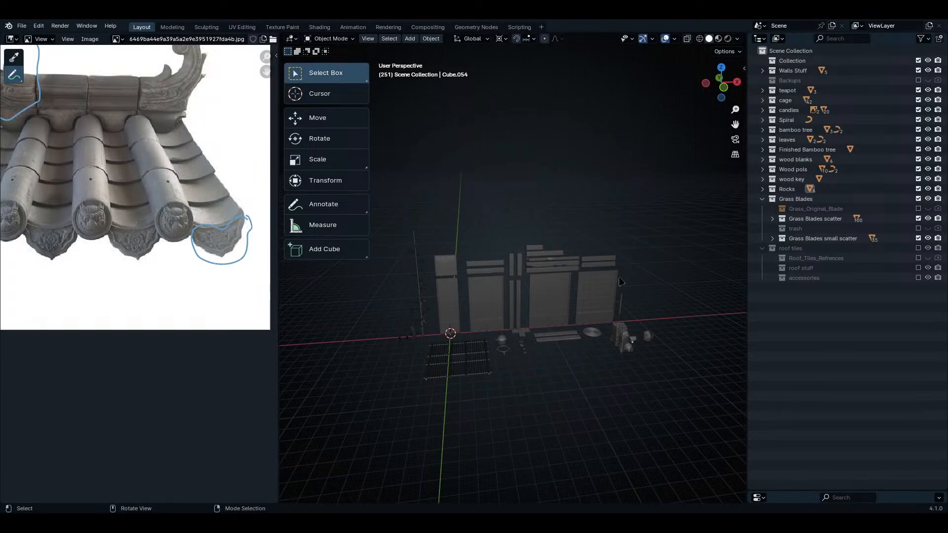
- Enable the roof tiles collection in the Blender scene and collapse the Grass Blades collection in the outliner
middle_drag(549, 334, 567, 337)
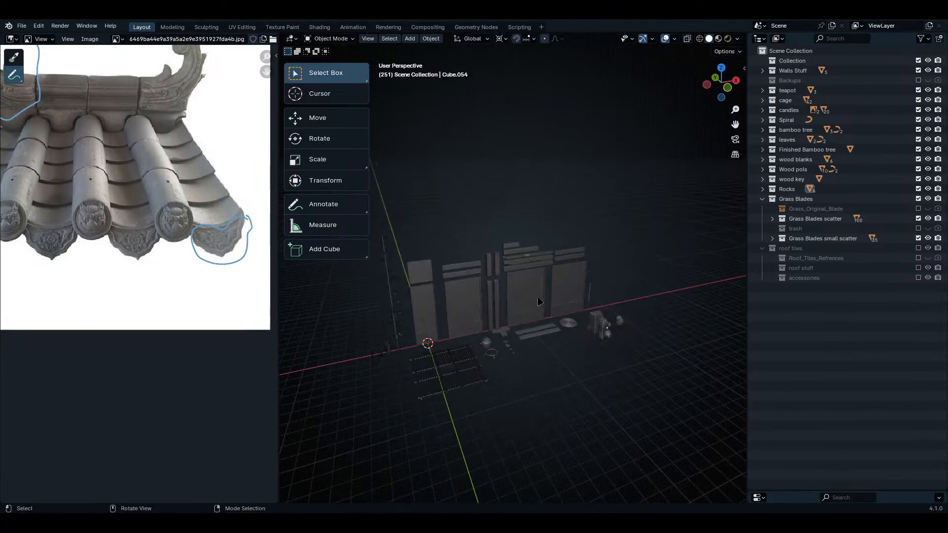
middle_drag(539, 301, 583, 302)
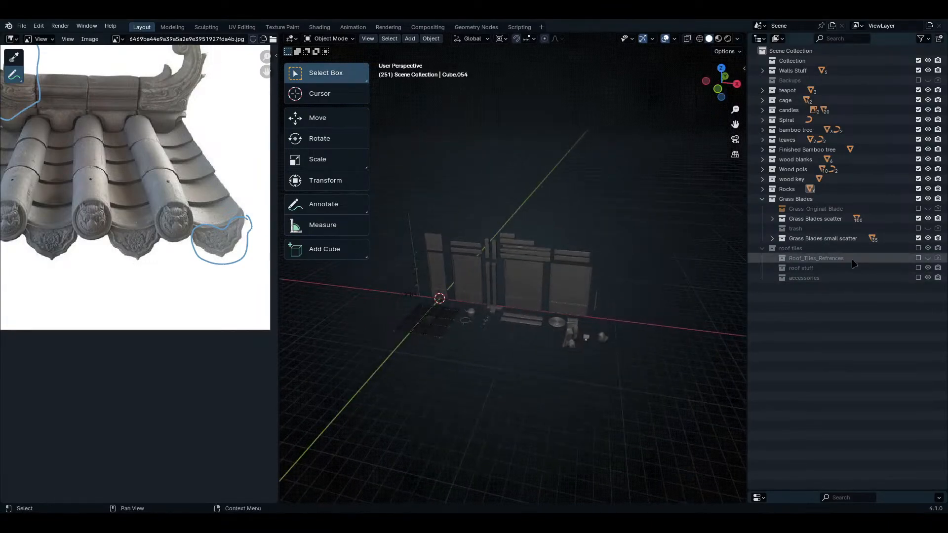
click(919, 248)
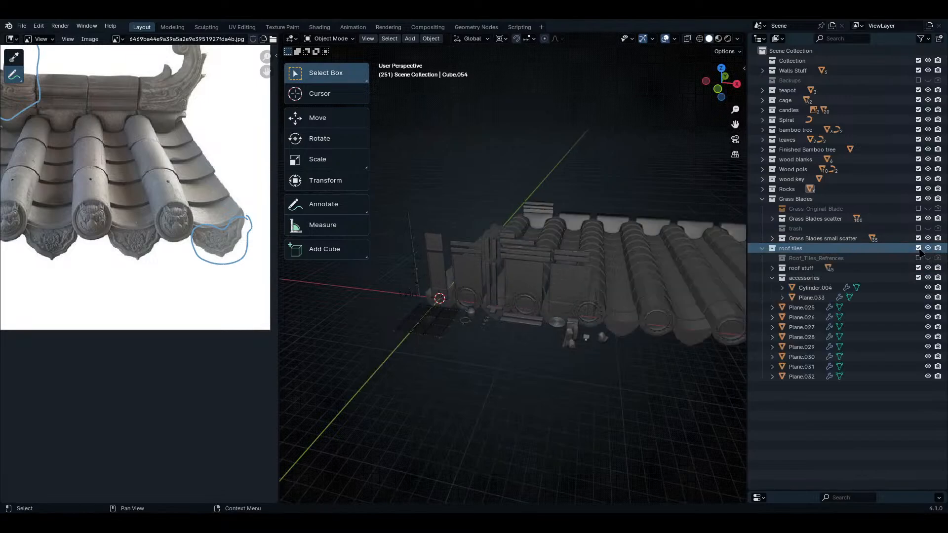
click(919, 249)
click(918, 249)
shift+middle_drag(635, 260, 489, 257)
click(761, 200)
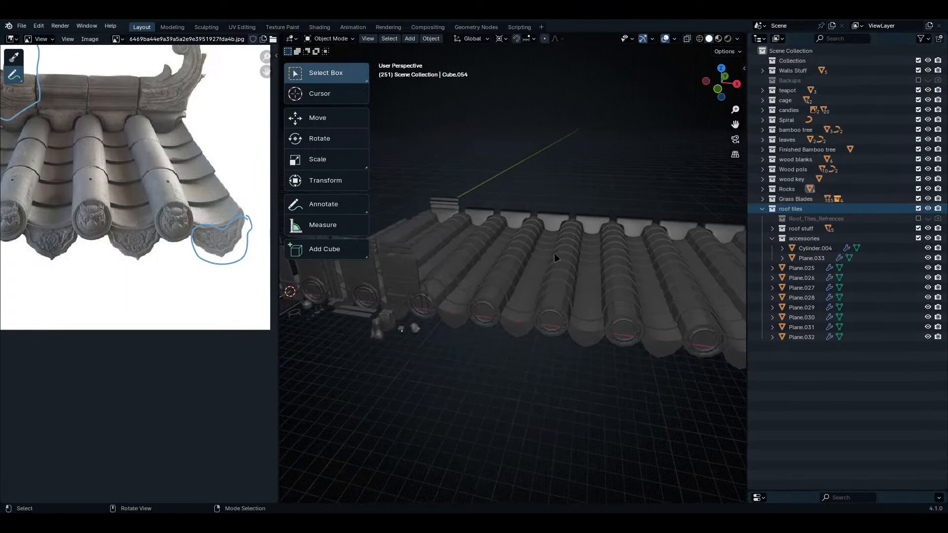
- Select all objects of the roof tiles collection and isolate them in local view
middle_drag(554, 255, 564, 256)
scroll(563, 256, up, 1)
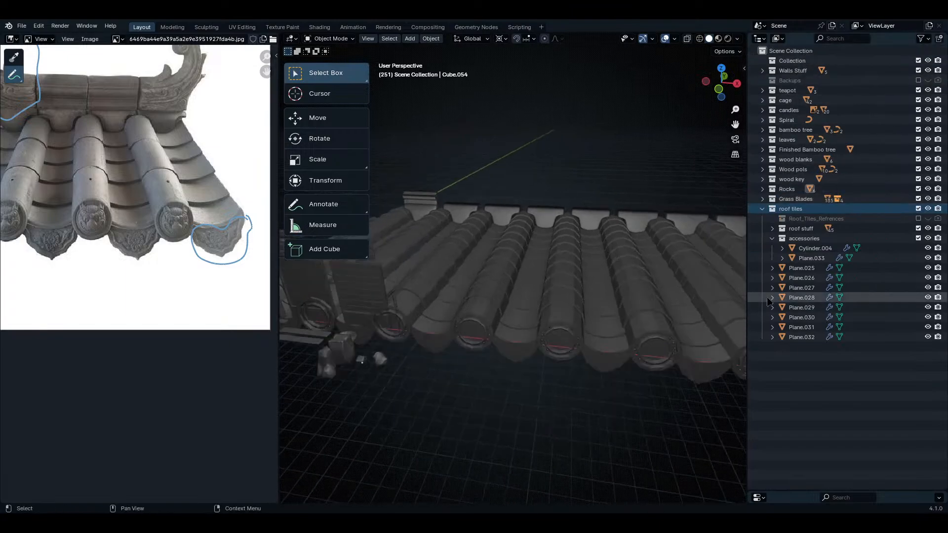
right_click(782, 213)
click(723, 289)
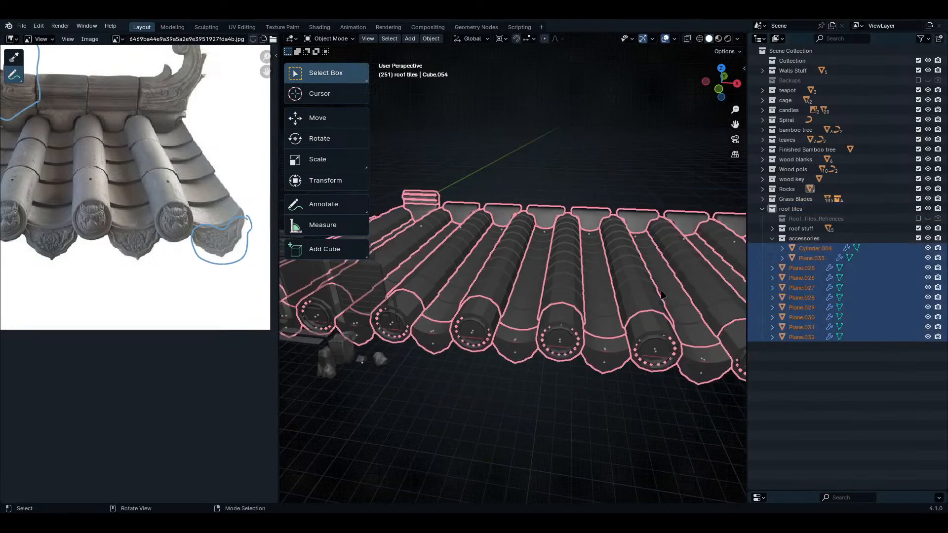
key(KP_Divide)
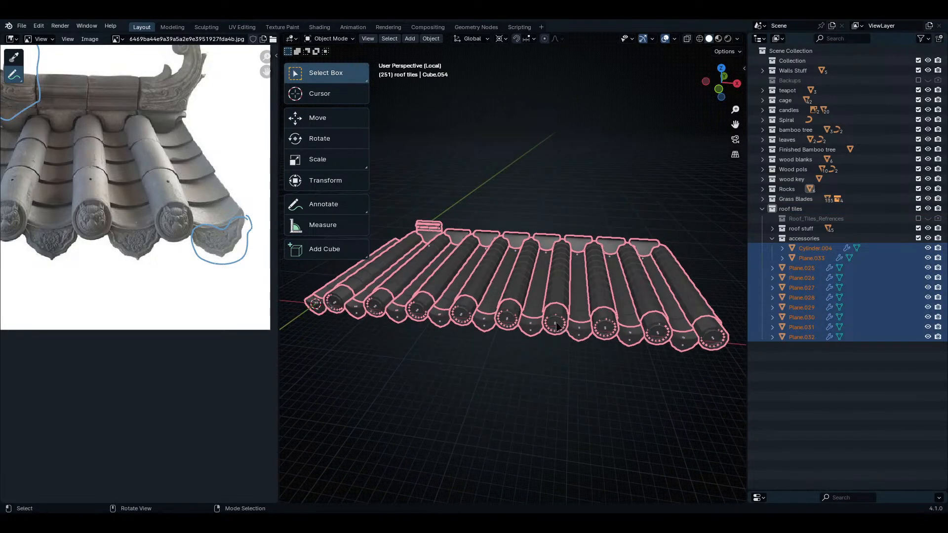
- Compare the ridge tiles in the reference photo with the modelled roof ridge, and deselect all roof objects
middle_drag(522, 314, 573, 333)
shift+middle_drag(419, 335, 557, 422)
middle_drag(430, 273, 385, 261)
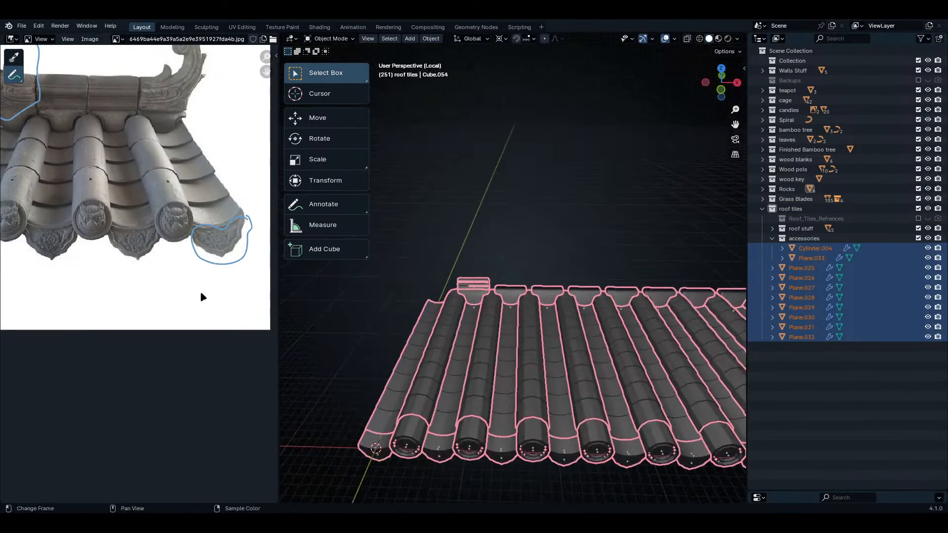
middle_drag(201, 295, 256, 371)
ctrl+middle_drag(127, 292, 126, 240)
key(ctrl+space)
scroll(521, 296, up, 5)
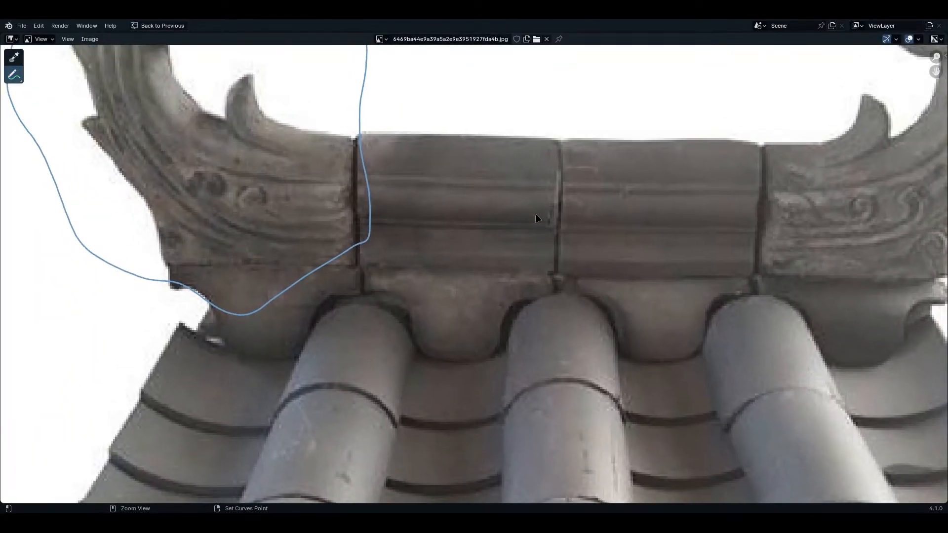
key(ctrl+space)
middle_drag(637, 250, 553, 230)
ctrl+middle_drag(514, 247, 502, 197)
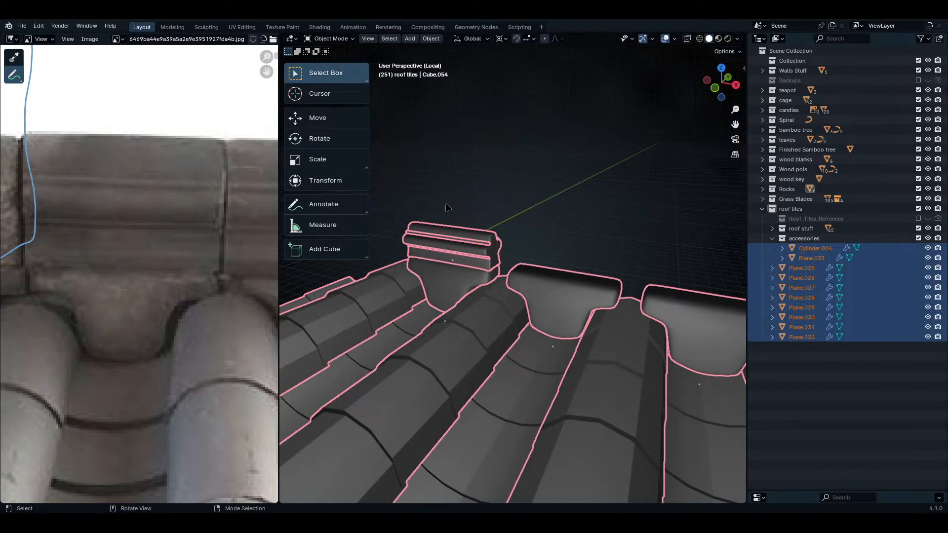
middle_drag(446, 207, 506, 279)
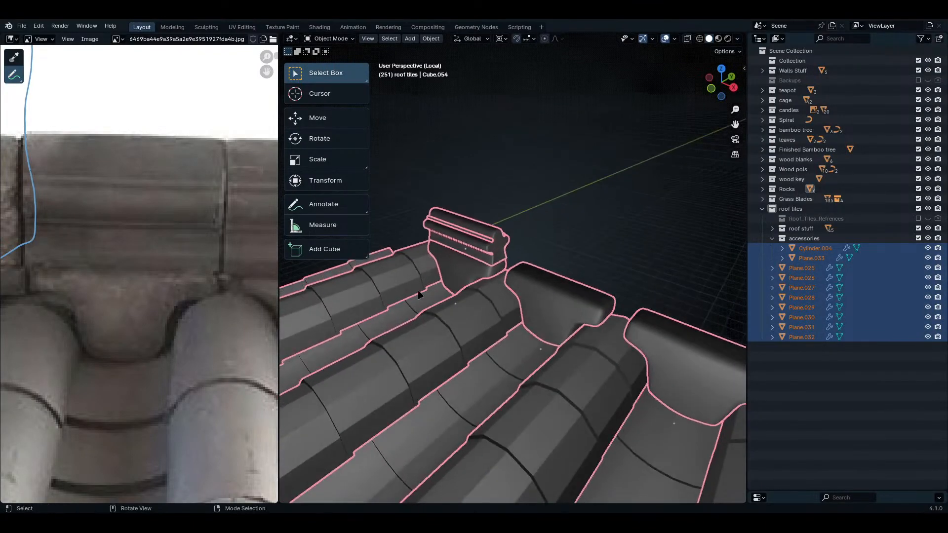
middle_drag(418, 295, 502, 291)
click(466, 214)
ctrl+middle_drag(484, 228, 484, 160)
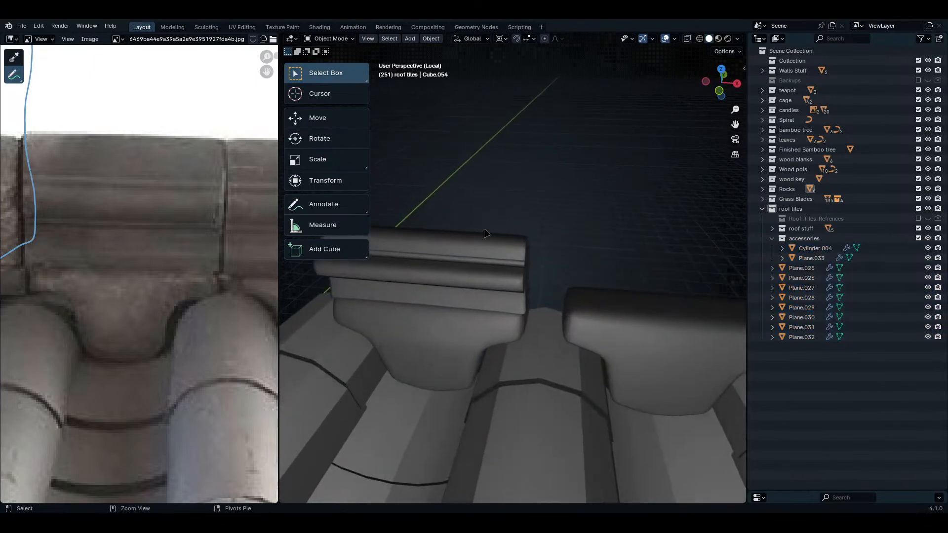
- Examine the meshes of the ridge cap's thin rods and its body in edit mode in a maximized viewport
key(ctrl+space)
middle_drag(463, 328, 487, 294)
click(529, 229)
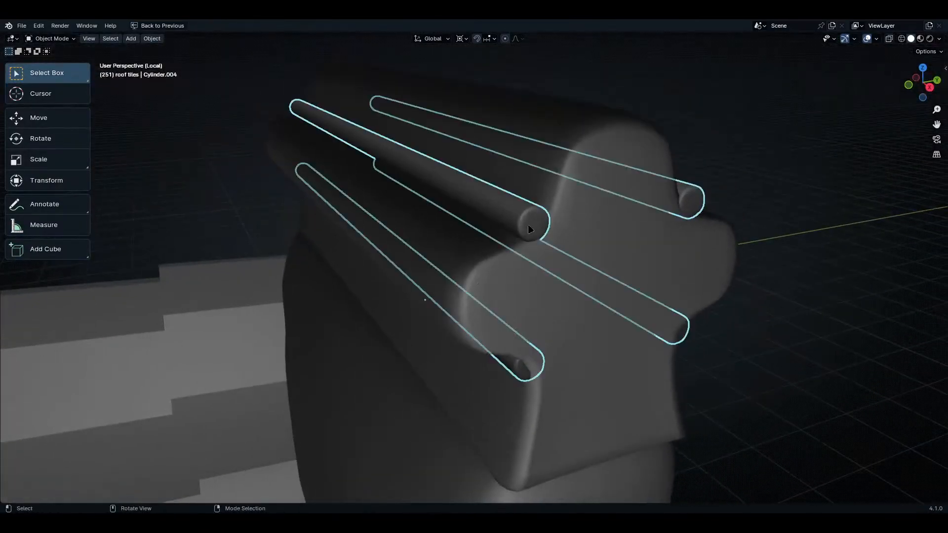
key(Tab)
key(Tab)
click(581, 191)
key(Tab)
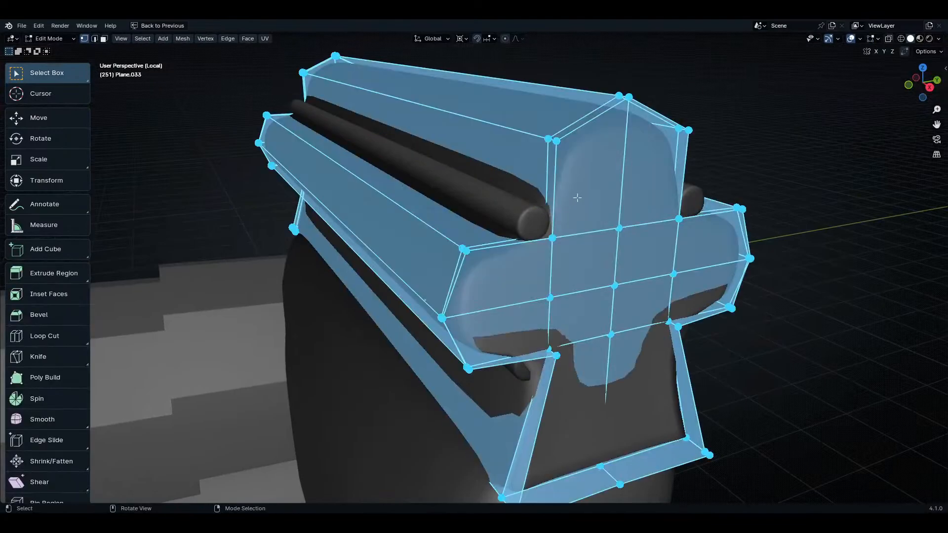
key(Tab)
key(Tab)
middle_drag(570, 205, 522, 233)
key(Tab)
click(496, 196)
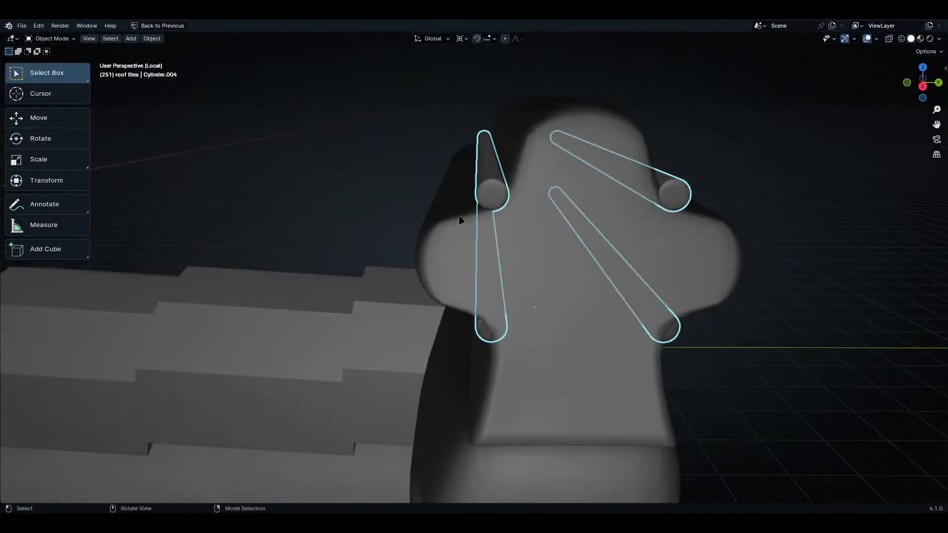
key(g)
right_click(500, 217)
mouse_move(500, 217)
middle_down()
mouse_move(563, 242)
mouse_move(496, 227)
middle_up()
key(g)
click(481, 316)
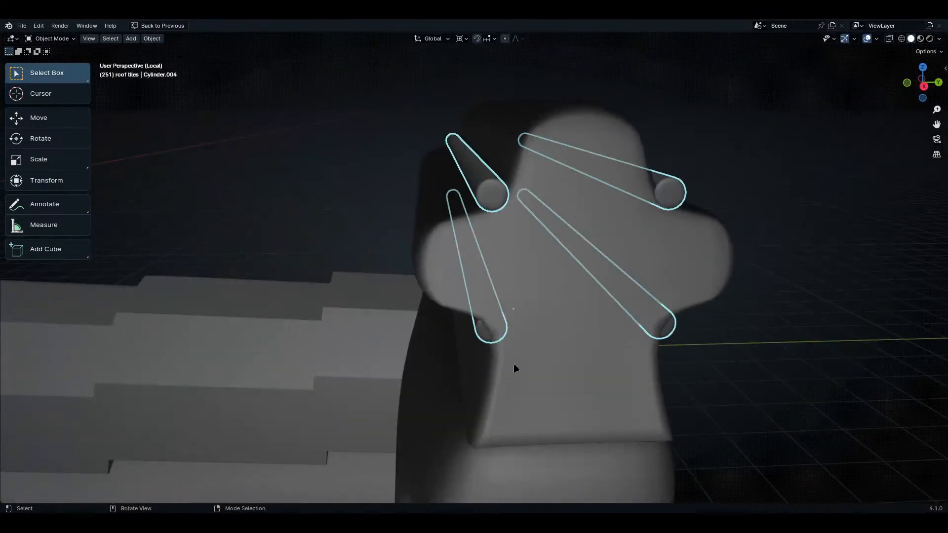
- Select the ridge cap body together with its rods and open both meshes for editing at once
middle_drag(514, 363, 608, 360)
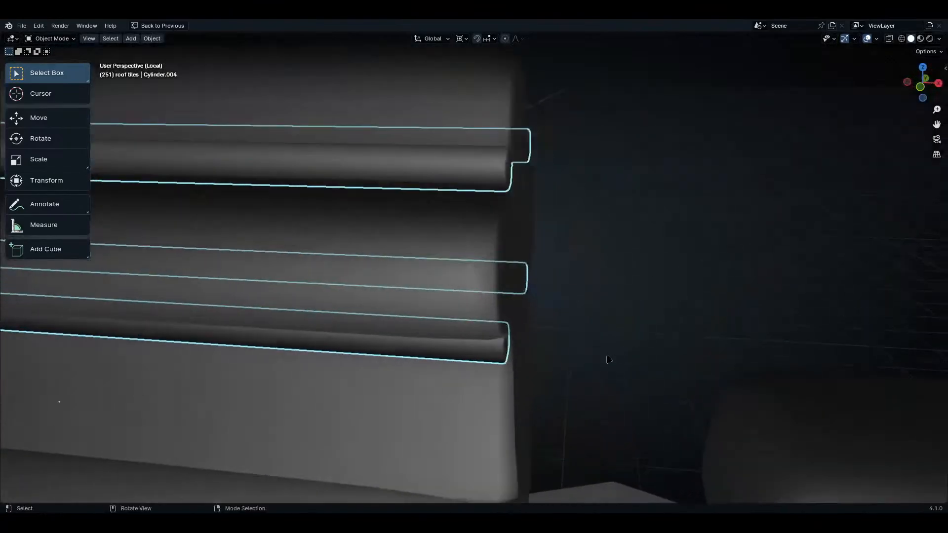
scroll(509, 252, down, 5)
drag(628, 135, 533, 262)
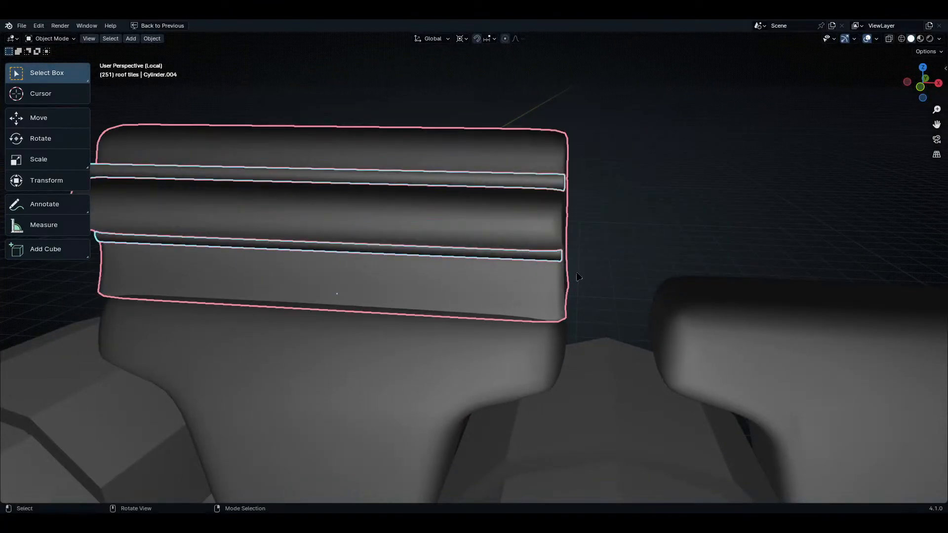
middle_drag(577, 274, 548, 323)
key(Tab)
middle_drag(639, 356, 597, 346)
key(Tab)
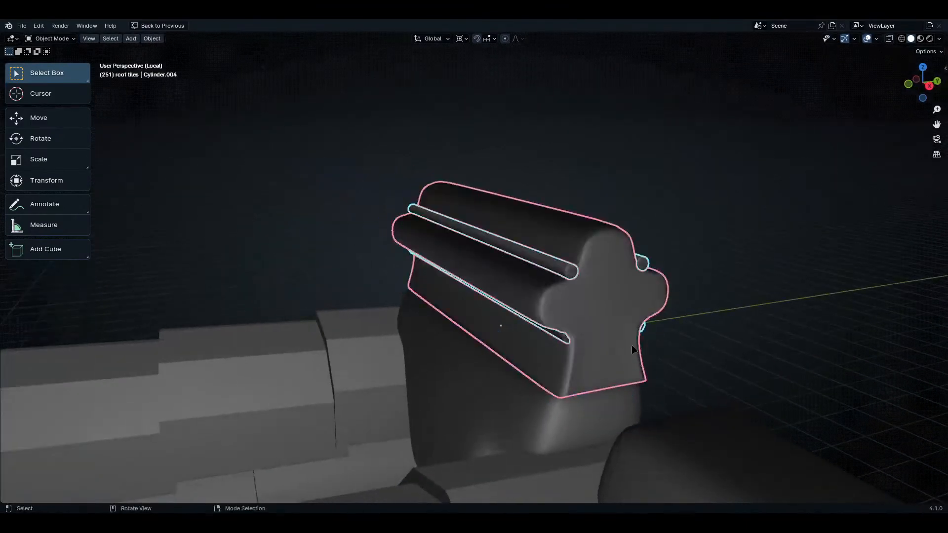
key(Tab)
scroll(544, 284, up, 5)
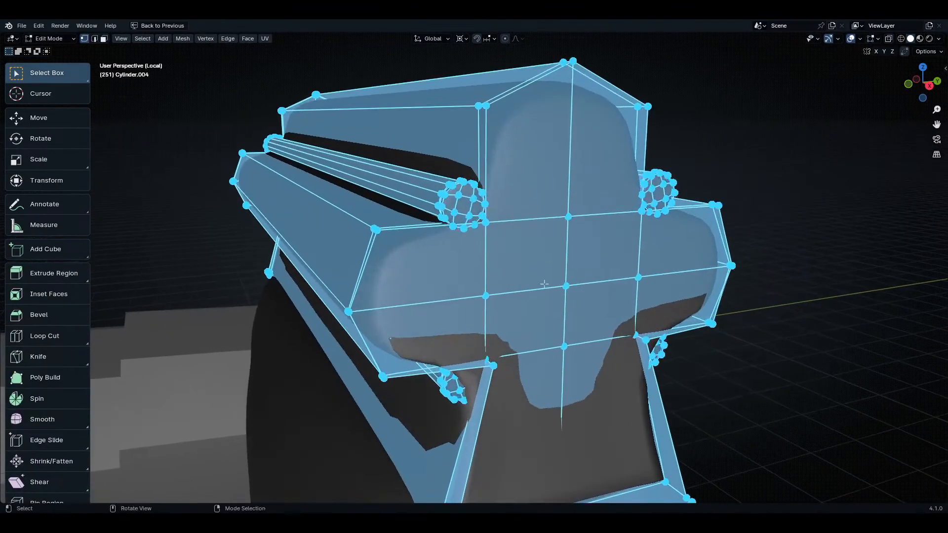
- Dissolve the selected support edge at one end of the ridge cap body, exit edit mode, and restore the full layout
middle_drag(544, 284, 568, 249)
key(2)
alt+click(662, 334)
key(ctrl+x)
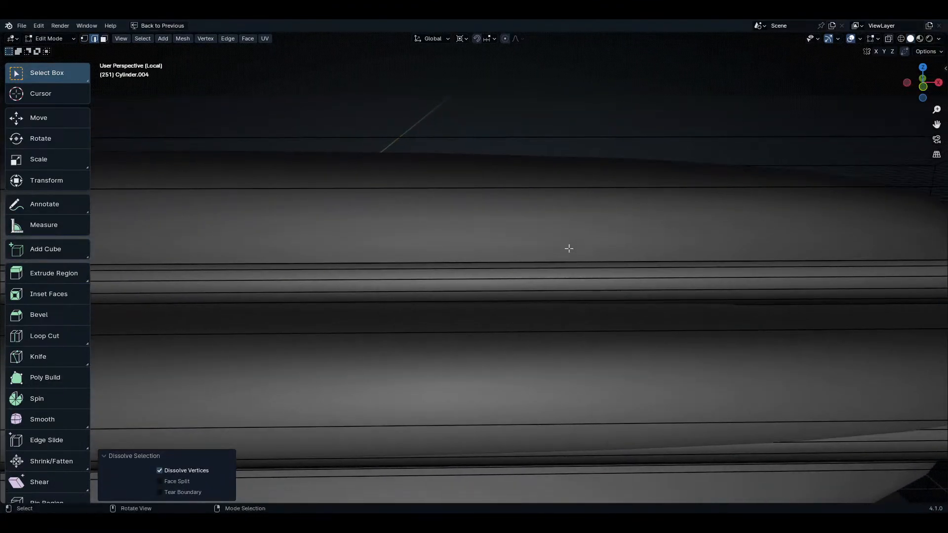
scroll(568, 248, down, 5)
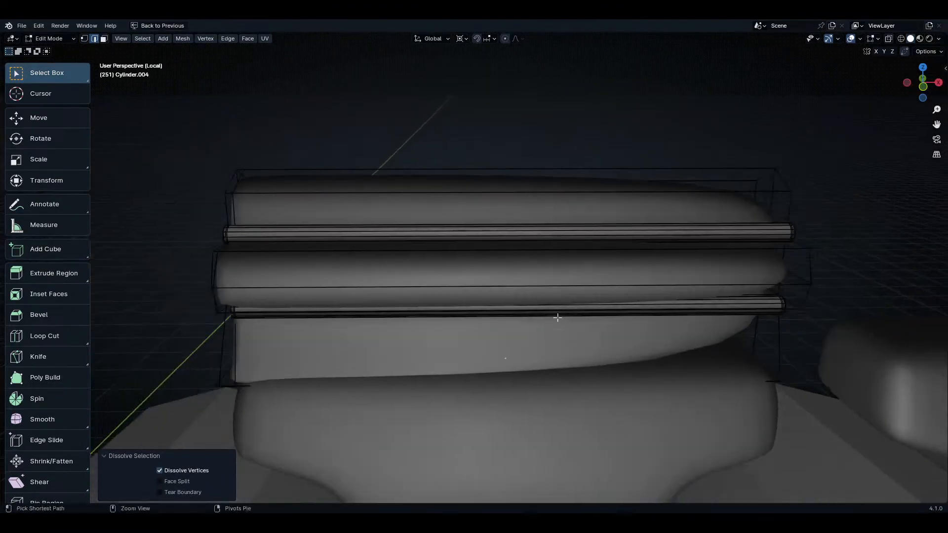
key(Tab)
key(ctrl+space)
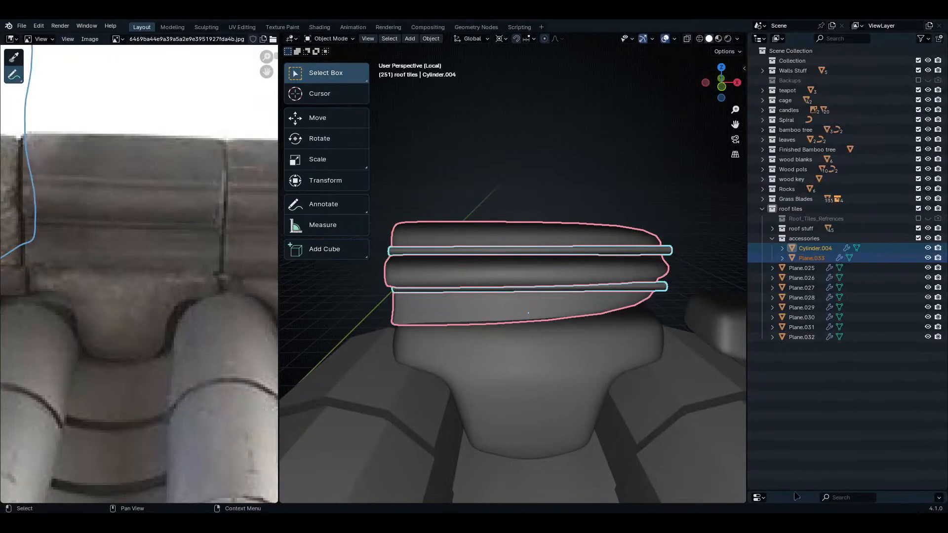
- Remove the Subdivision modifiers from the ridge cap's thin rods and from its body
drag(793, 489, 794, 113)
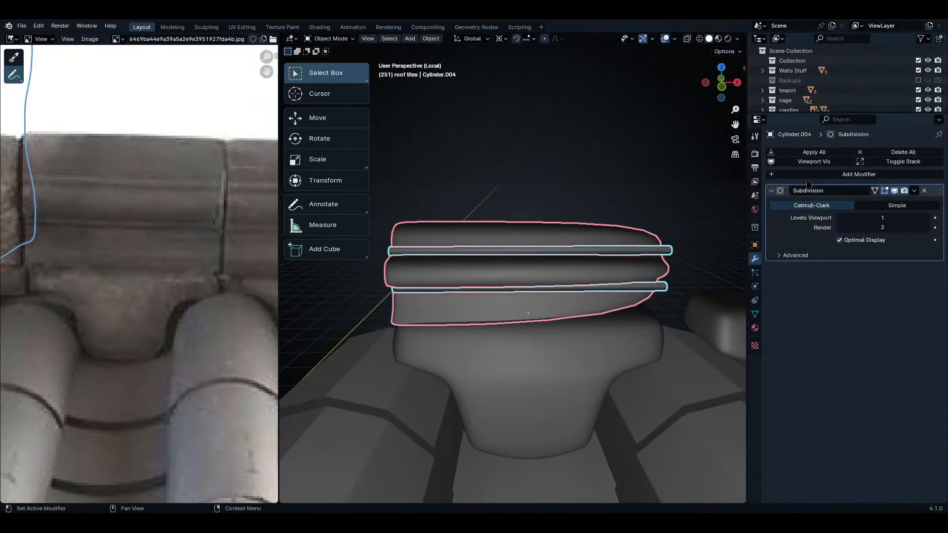
click(926, 195)
click(600, 278)
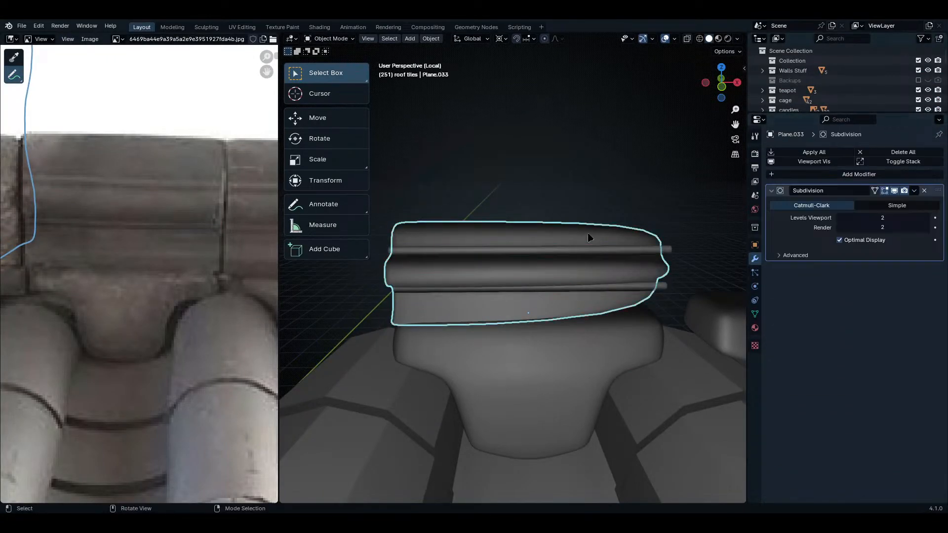
click(925, 195)
- Inspect the unsubdivided ridge cap body and rods from both ends in a maximized viewport
key(ctrl+space)
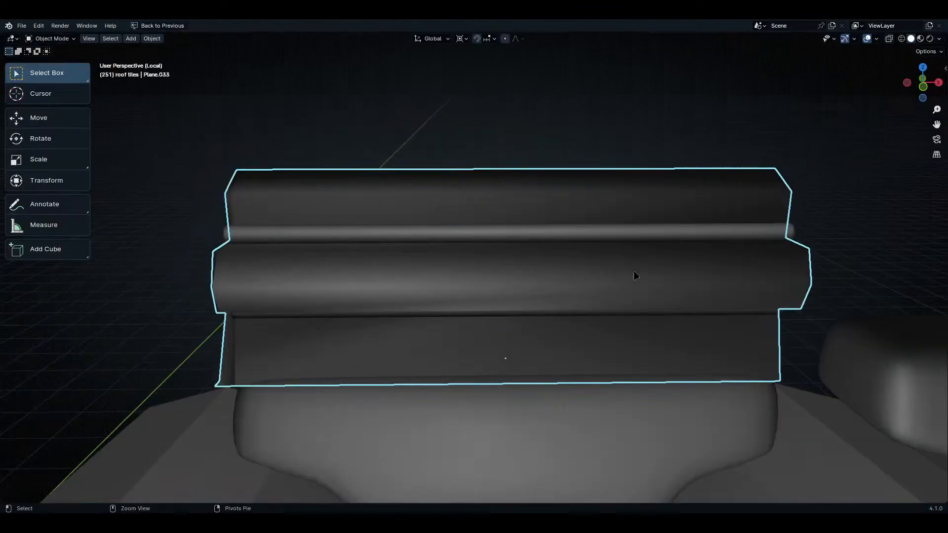
scroll(631, 272, up, 3)
middle_drag(631, 275, 581, 319)
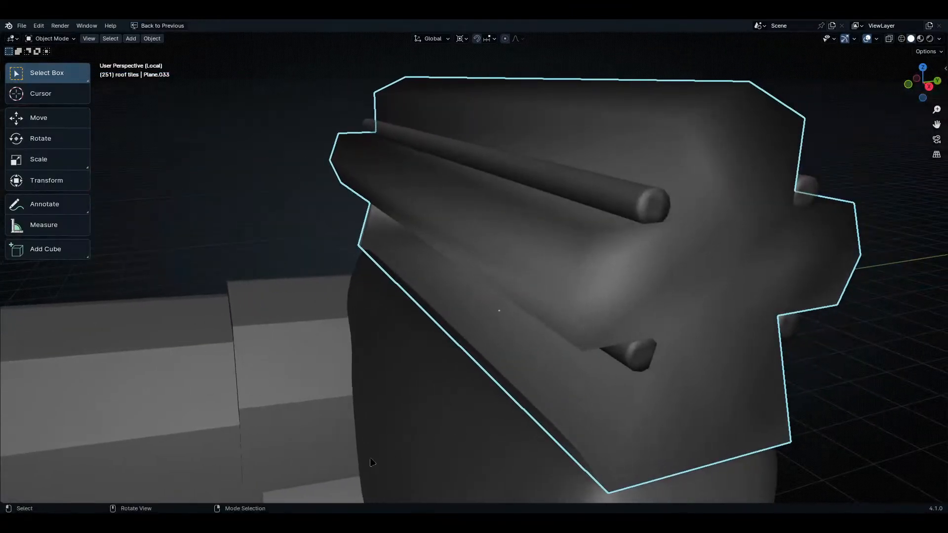
scroll(371, 460, up, 1)
shift+middle_drag(621, 213, 573, 315)
middle_drag(573, 314, 607, 318)
shift+middle_drag(666, 153, 573, 237)
scroll(573, 241, down, 3)
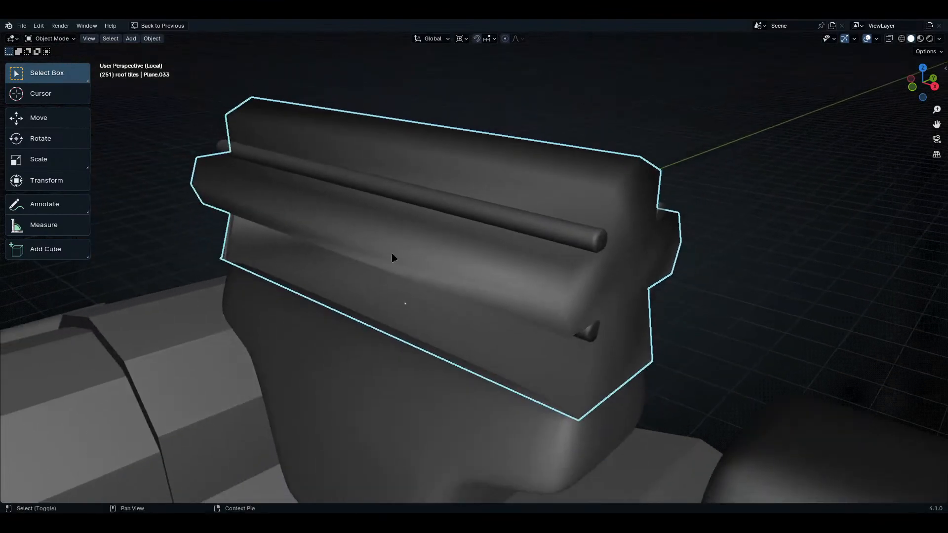
shift+middle_drag(392, 253, 432, 301)
middle_drag(433, 301, 641, 267)
- Dissolve the remaining support edge loop near the end of the ridge cap body in edit mode
key(Tab)
middle_drag(489, 262, 439, 283)
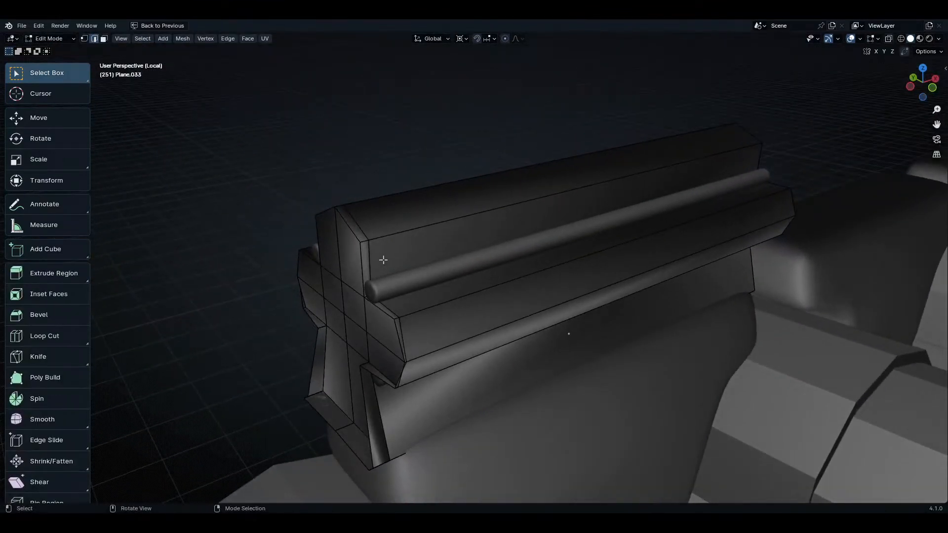
click(374, 261)
alt+click(375, 262)
key(ctrl+x)
middle_drag(390, 264, 464, 277)
shift+middle_drag(665, 295, 461, 237)
- Leave edit mode and apply Shade Smooth by Angle to the ridge cap body
key(Tab)
right_click(489, 172)
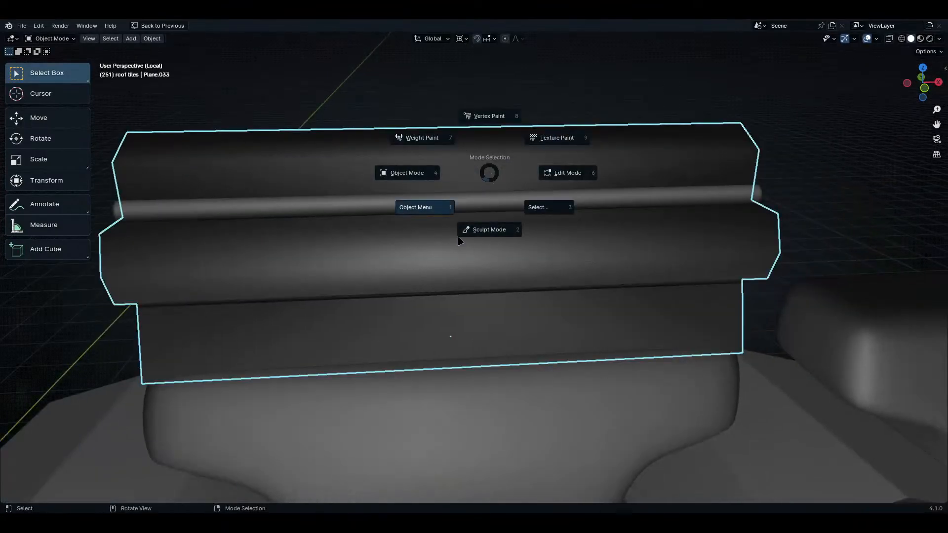
click(462, 220)
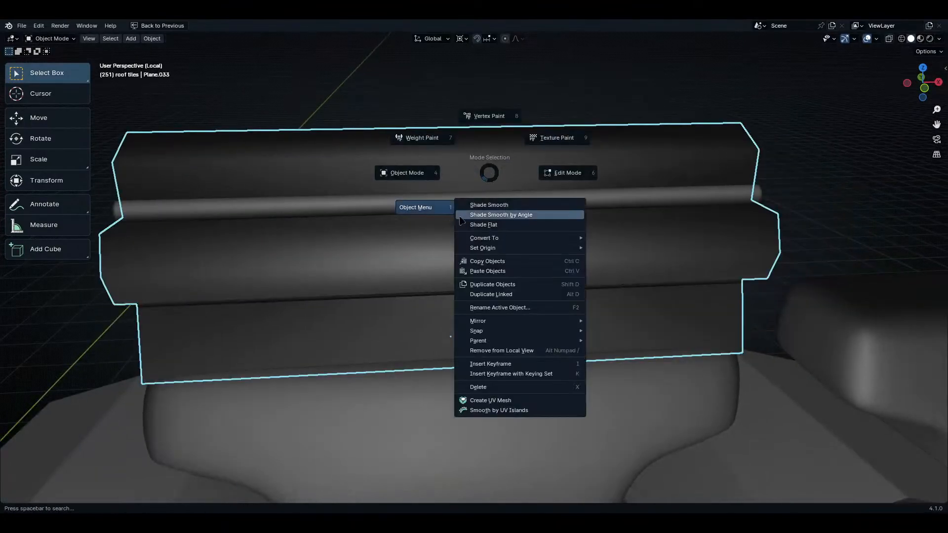
click(513, 214)
middle_drag(468, 271, 529, 230)
- Open the rods' mesh for editing and dissolve the two support edge loops at one end of a rod
click(553, 173)
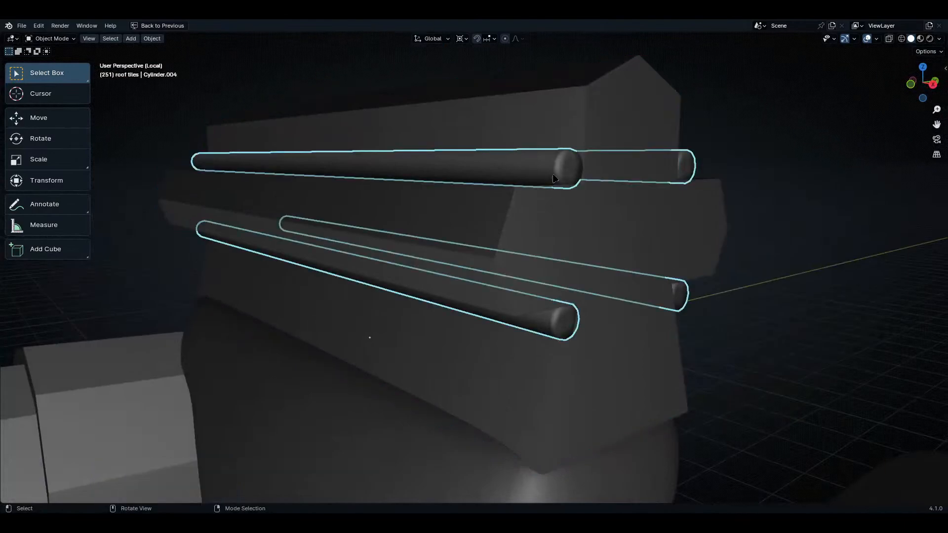
key(Tab)
key(Tab)
key(Tab)
middle_drag(552, 172, 617, 383)
ctrl+middle_drag(617, 383, 621, 365)
alt+click(507, 302)
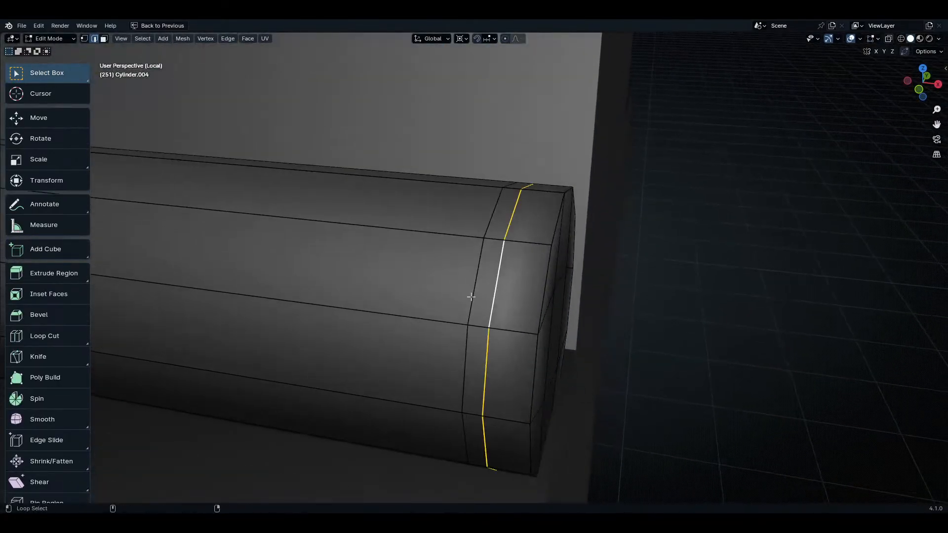
alt+shift+click(506, 292)
key(ctrl+x)
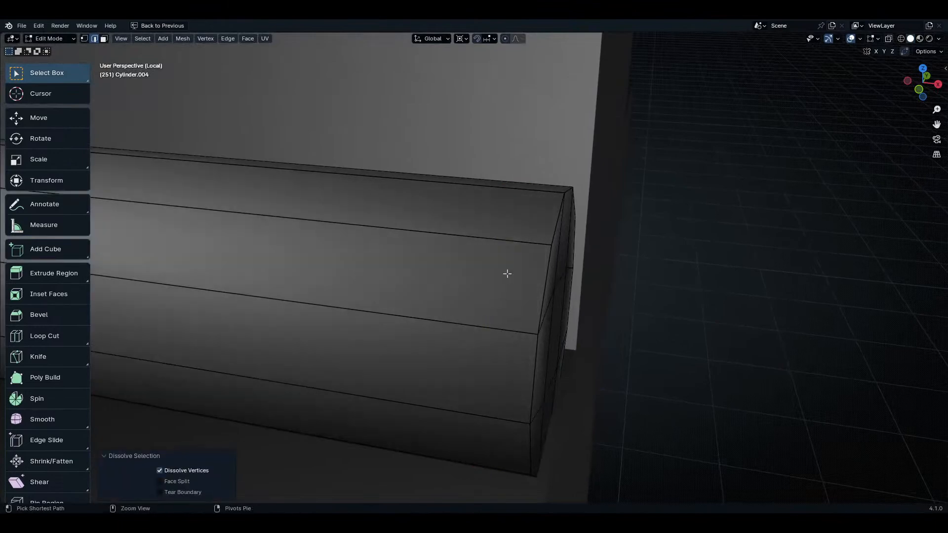
scroll(507, 273, down, 4)
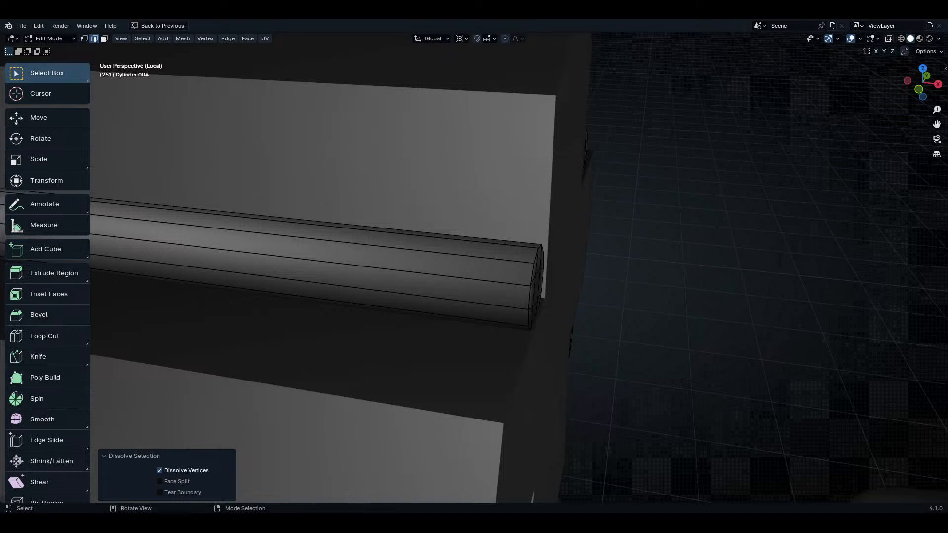
- Dissolve the two support edge loops at the opposite end of the same rod
middle_drag(474, 444, 513, 309)
alt+click(459, 260)
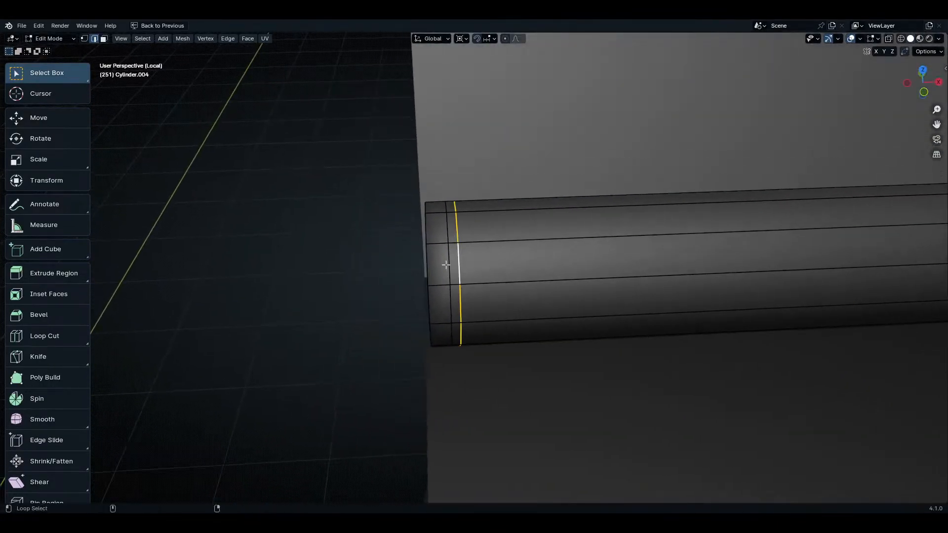
alt+shift+click(449, 266)
key(ctrl+x)
middle_drag(422, 247, 578, 328)
ctrl+middle_drag(610, 224, 536, 231)
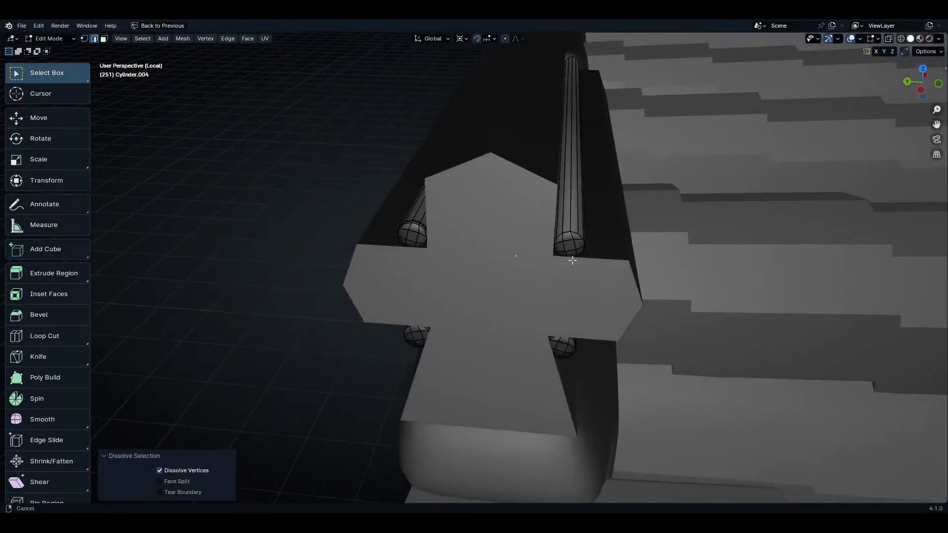
- Delete three of the four rods, keeping only the upper rod with the cleaned-up ends
key(Tab)
key(Tab)
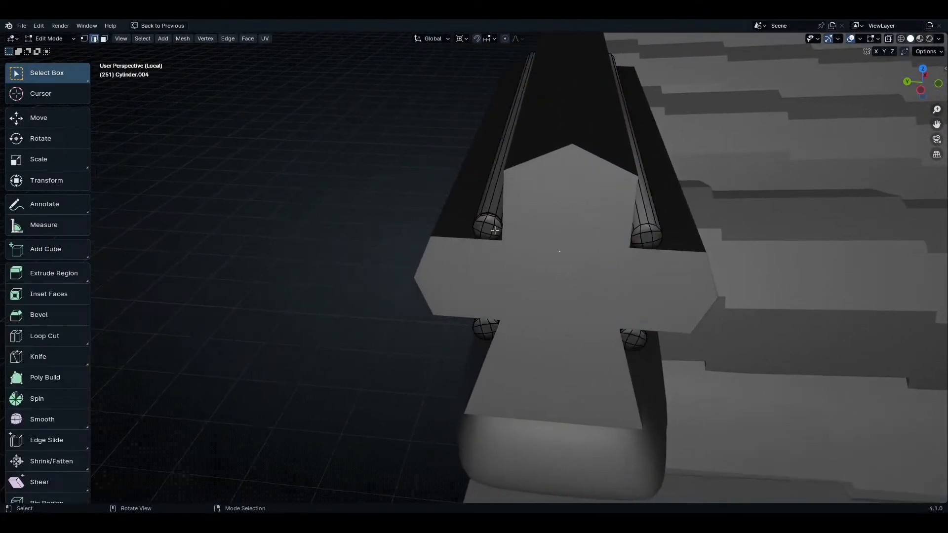
key(l)
key(l)
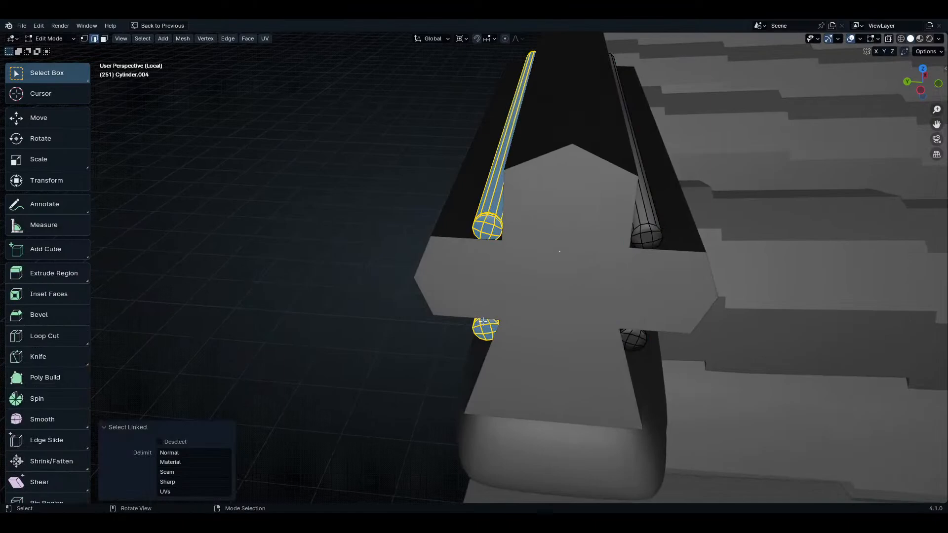
key(l)
middle_drag(669, 349, 733, 200)
key(x)
click(657, 343)
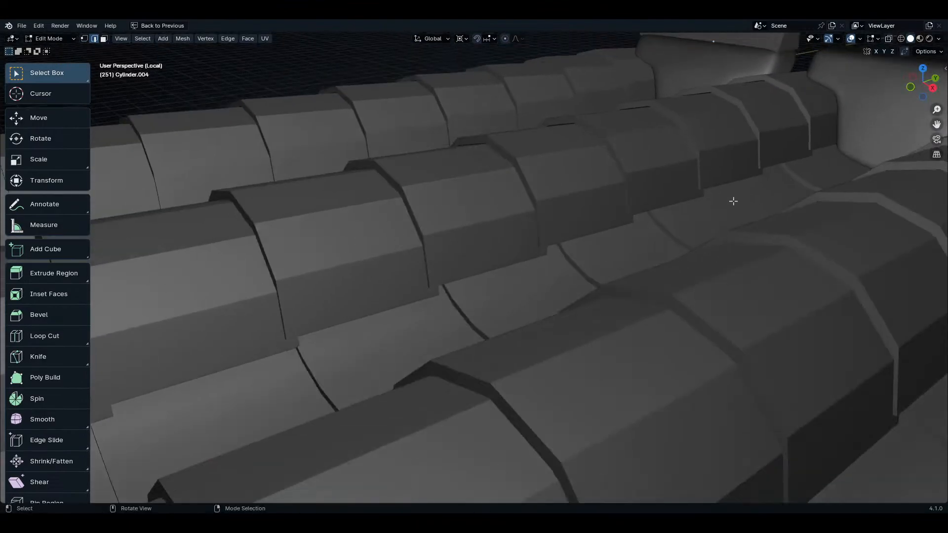
- Delete all the cap faces at the near end of the remaining rod
shift+middle_drag(800, 117, 591, 216)
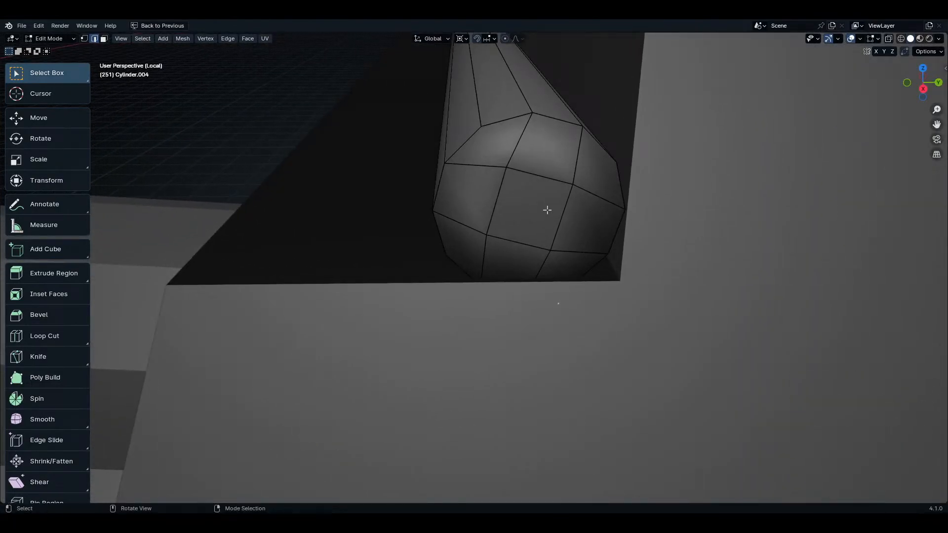
key(3)
drag(473, 149, 545, 242)
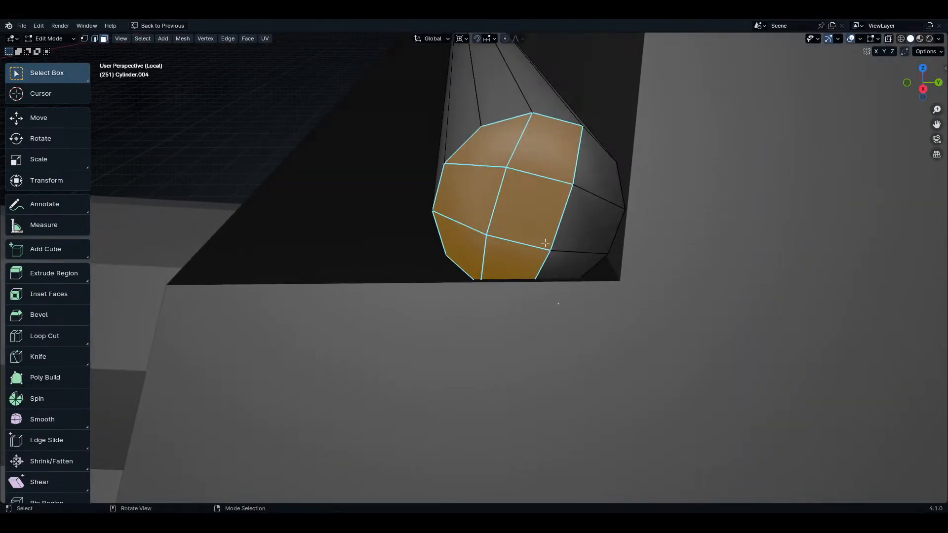
shift+drag(576, 176, 594, 210)
shift+click(562, 262)
key(x)
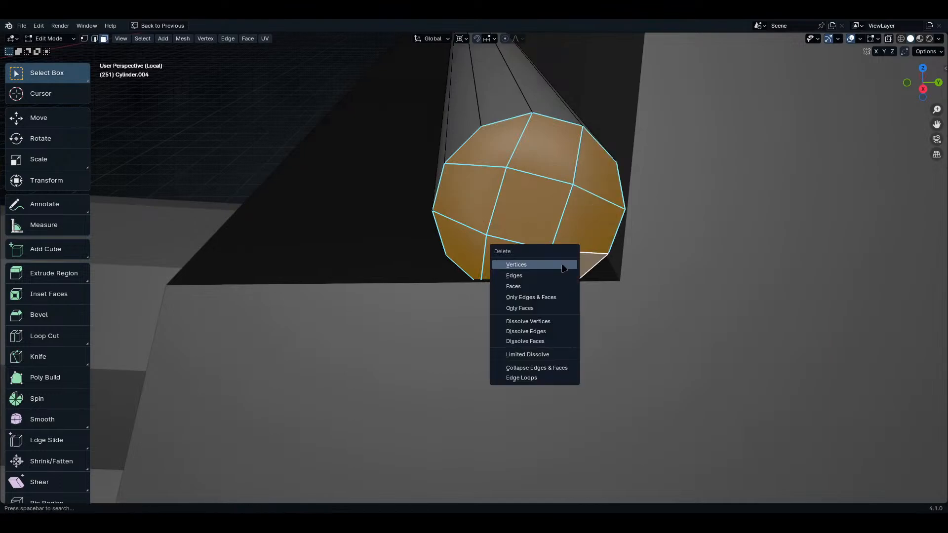
click(542, 287)
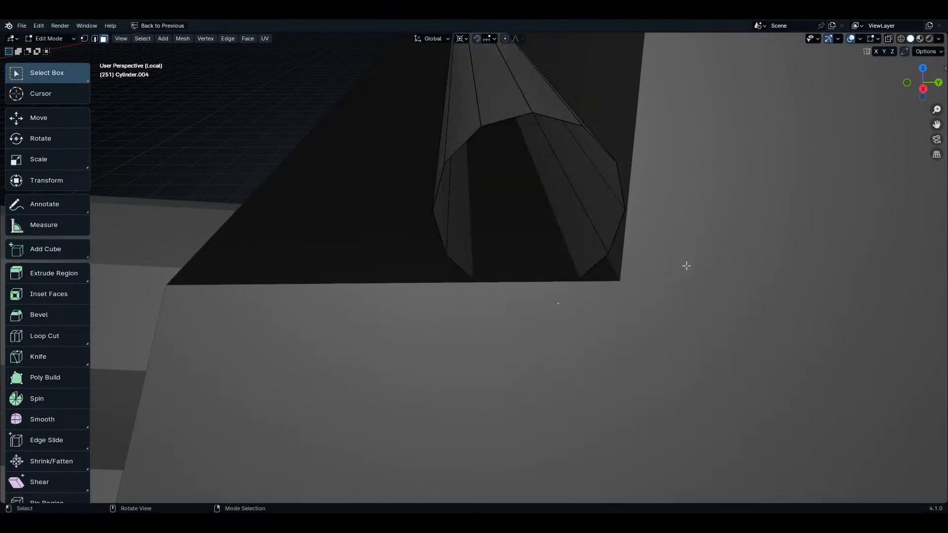
- Join the rod with the ridge cap body into one object and open the combined mesh for editing
ctrl+middle_drag(719, 203, 711, 305)
shift+middle_drag(734, 237, 683, 282)
key(Tab)
shift+click(672, 203)
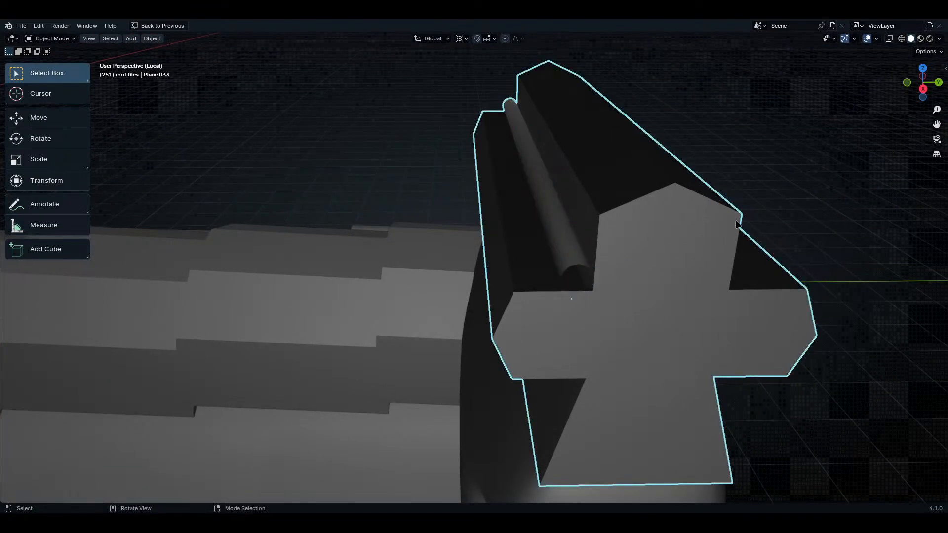
key(Tab)
- Delete the upper and central faces closing the near end of the ridge cap body
click(564, 246)
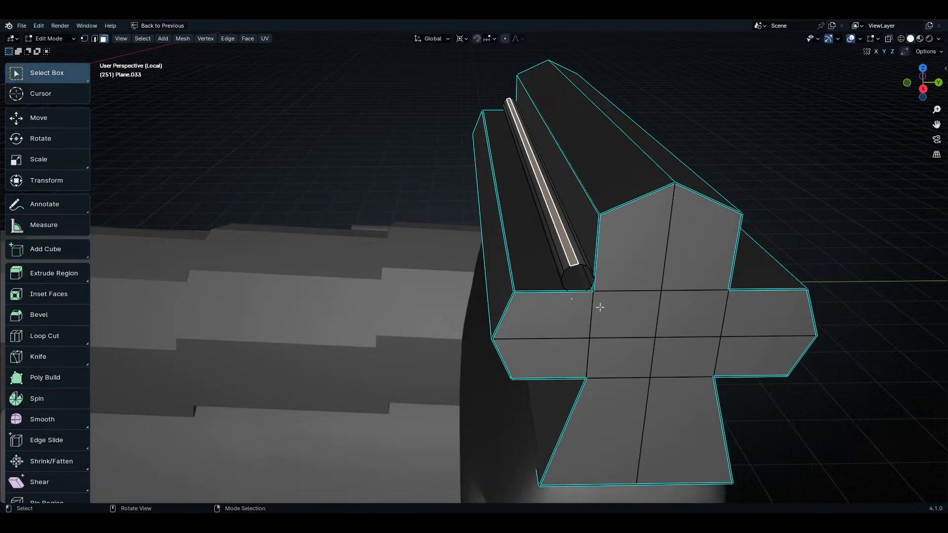
click(577, 297)
click(633, 276)
ctrl+shift+click(673, 355)
shift+middle_drag(673, 355, 681, 302)
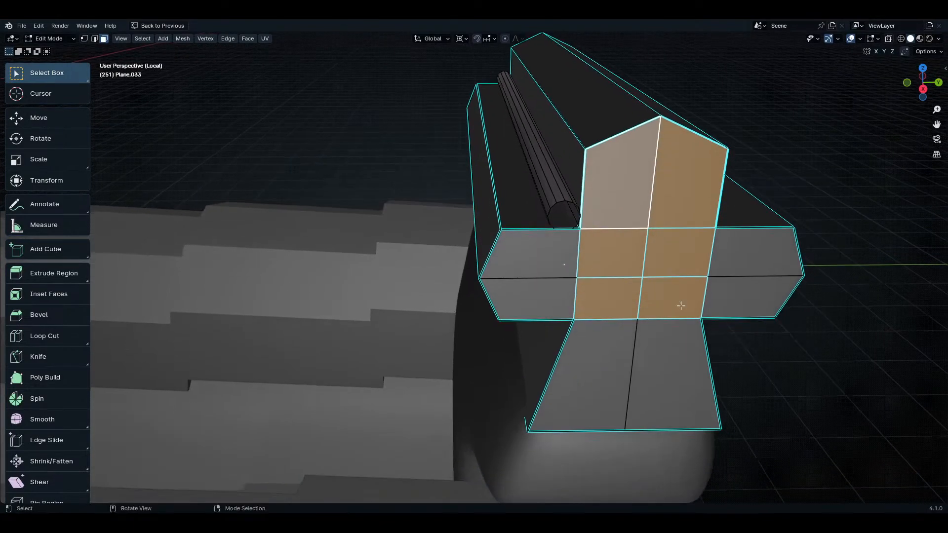
key(x)
click(639, 325)
- Delete the side wing and lower faces at the near end so that end of the body is fully open
drag(537, 266, 543, 306)
key(x)
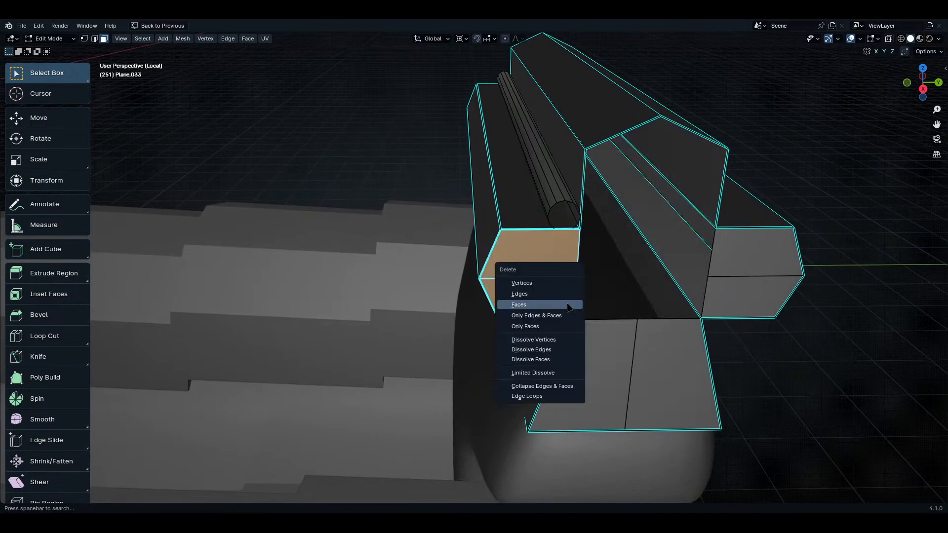
click(567, 305)
drag(643, 346, 590, 397)
key(x)
click(648, 403)
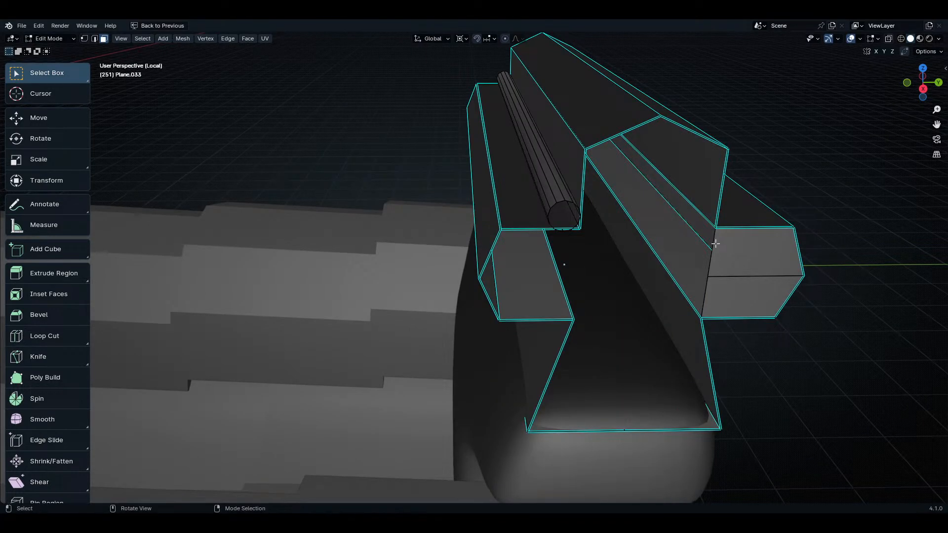
click(755, 296)
key(x)
click(755, 299)
ctrl+middle_drag(602, 277, 650, 340)
ctrl+middle_drag(676, 230, 672, 305)
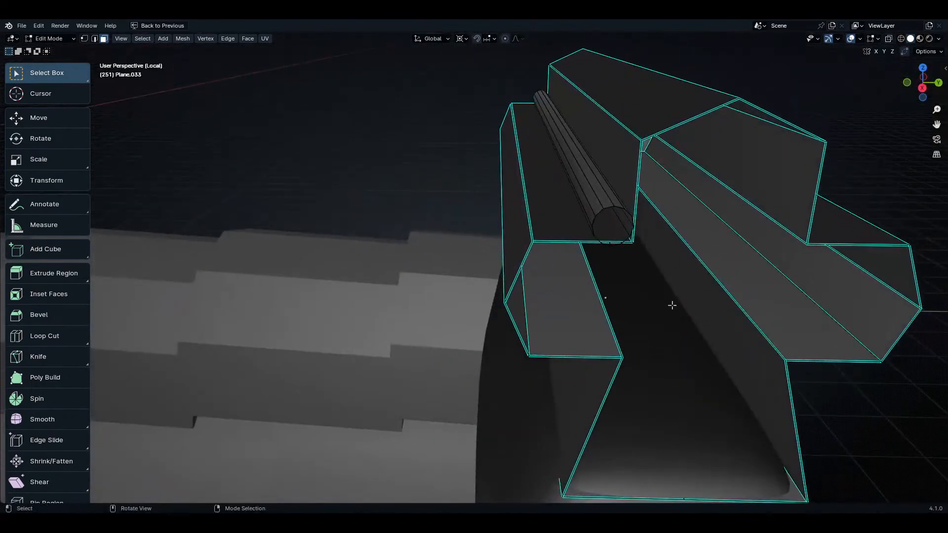
- Select and delete the cap faces at the rod's far end, working in the right orthographic view
key(KP_3)
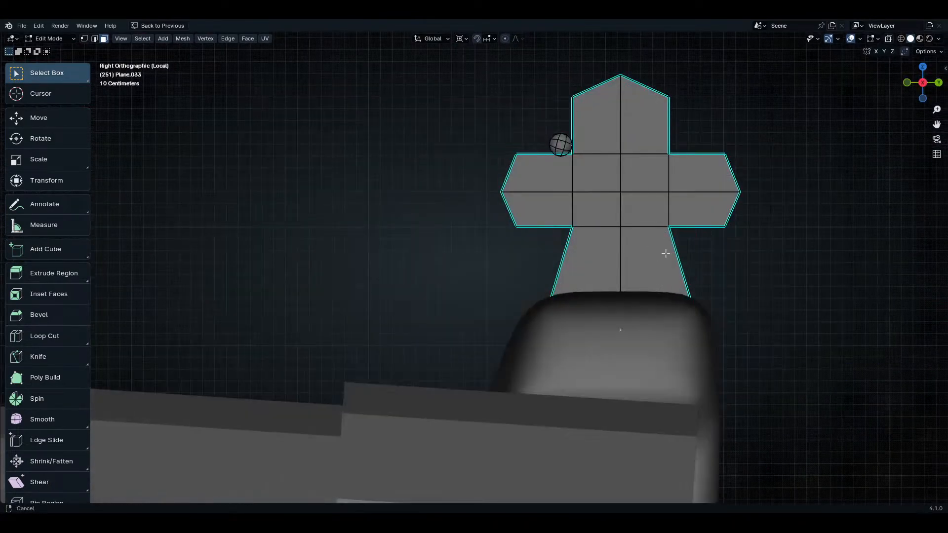
shift+middle_drag(665, 253, 691, 496)
ctrl+middle_drag(633, 461, 444, 281)
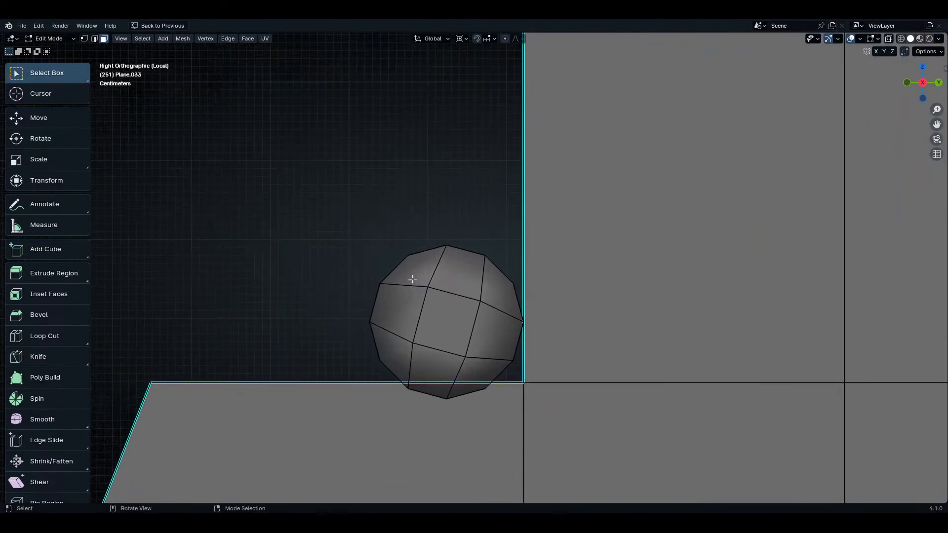
drag(412, 279, 489, 365)
key(c)
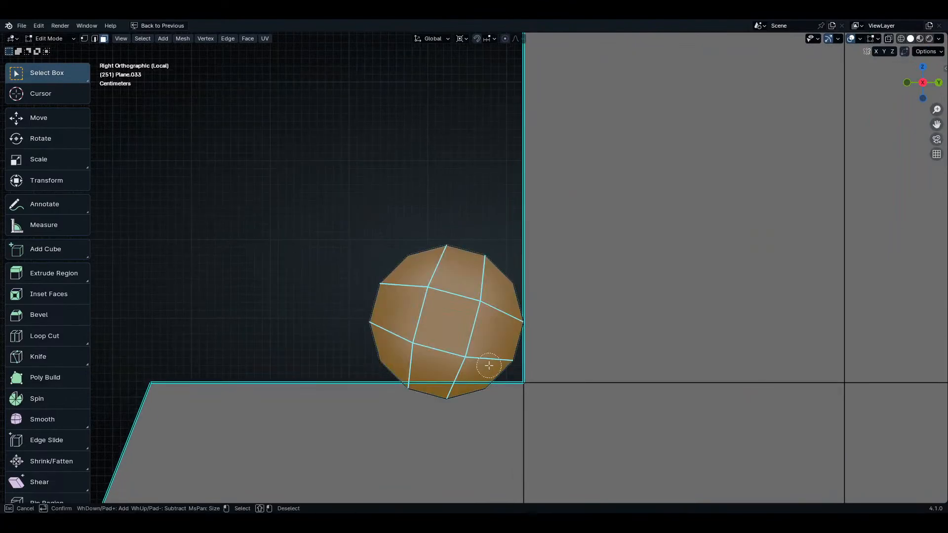
key(Escape)
key(x)
click(464, 331)
shift+middle_drag(622, 457, 571, 298)
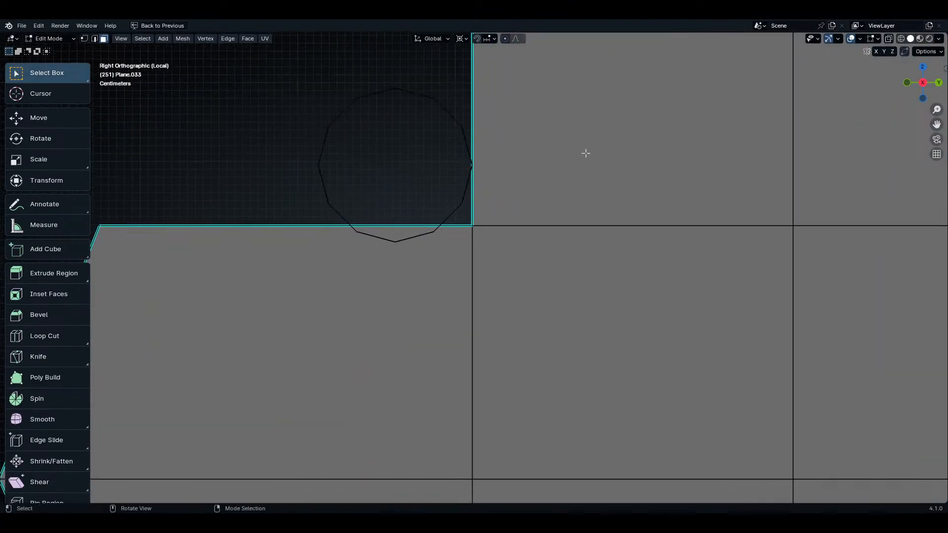
- Delete all the faces closing the far end of the ridge cap body, leaving an open profile
drag(586, 153, 815, 252)
ctrl+middle_drag(781, 197, 787, 270)
scroll(786, 270, down, 3)
shift+drag(657, 253, 749, 345)
shift+click(802, 231)
shift+click(790, 269)
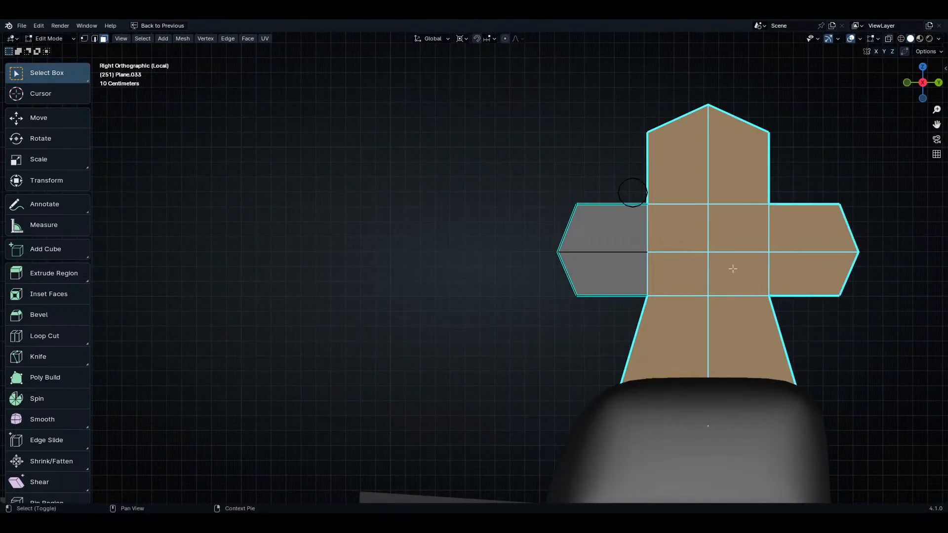
shift+drag(614, 238, 637, 260)
key(x)
click(655, 279)
shift+middle_drag(677, 222, 662, 298)
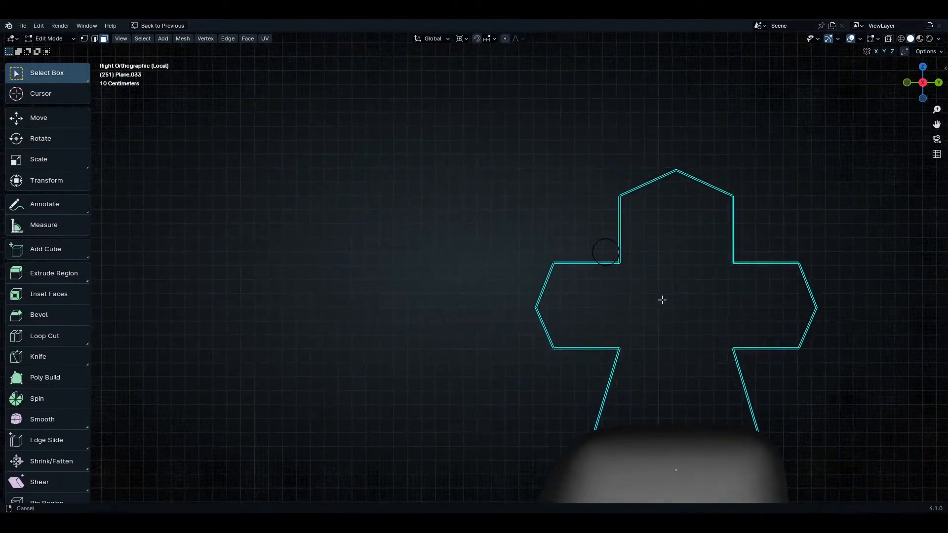
- Switch to vertex selection and add a centred loop cut along the horizontal ledge beside the rod
scroll(603, 214, up, 8)
ctrl+middle_drag(631, 371, 620, 255)
ctrl+middle_drag(638, 204, 651, 335)
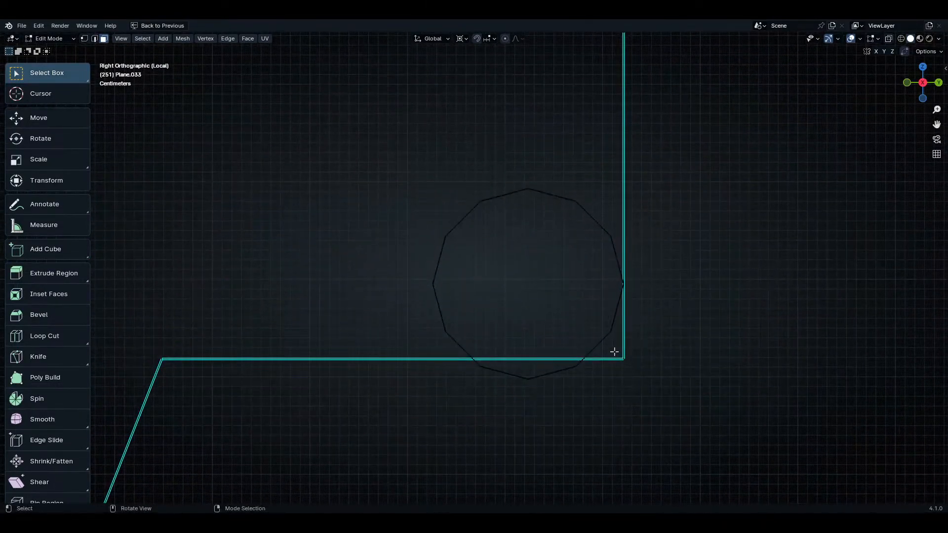
key(1)
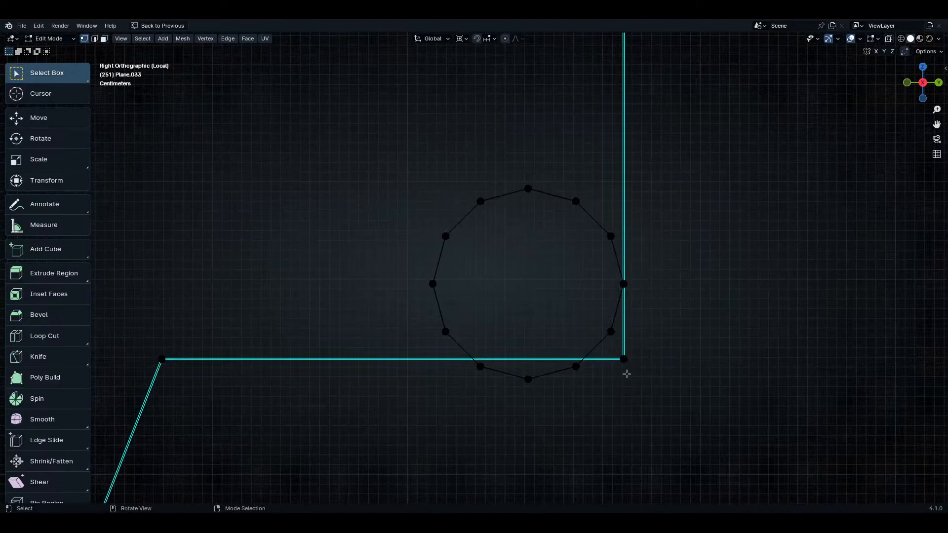
middle_drag(380, 352, 523, 367)
key(ctrl+r)
click(416, 238)
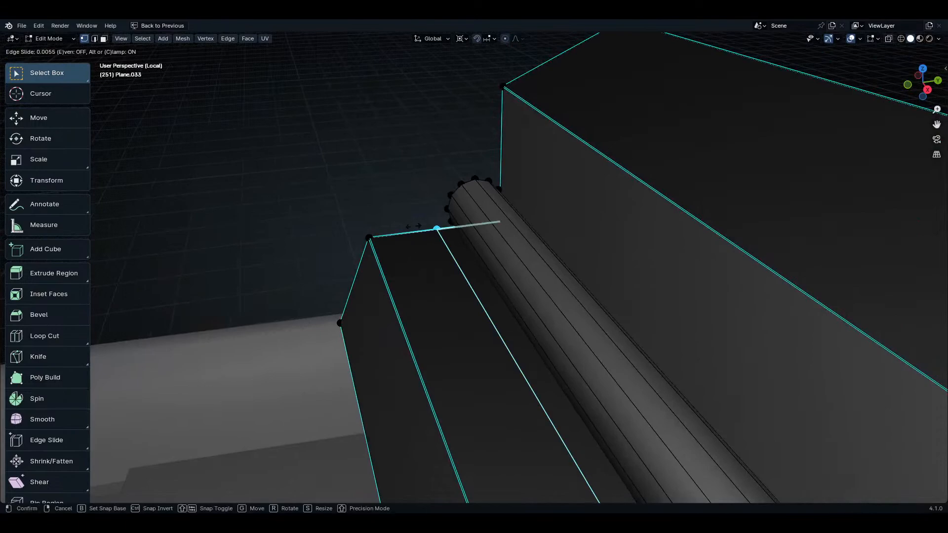
right_click(416, 236)
- Add a loop cut along the vertical wall beside the rod, slid towards the inner corner by a factor of 0.434
key(ctrl+r)
click(512, 176)
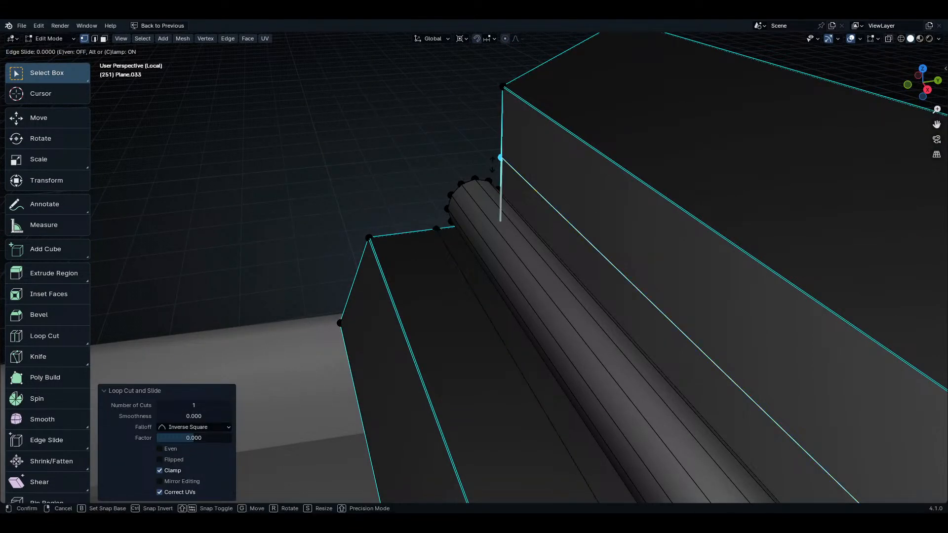
click(568, 280)
key(KP_3)
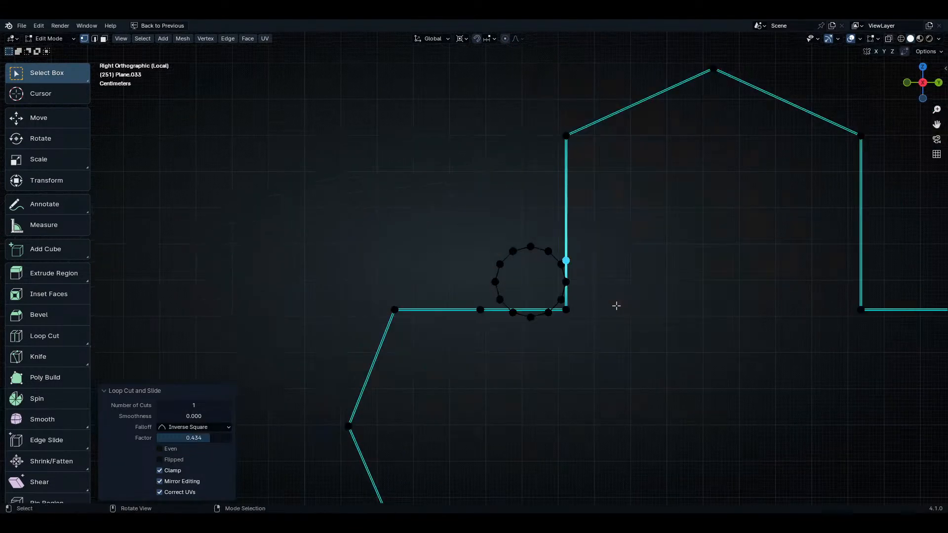
- Merge the rod's upper end vertex nearest the wall with the loop-cut vertex on the wall, at their center
shift+middle_drag(570, 305, 559, 332)
click(558, 325)
scroll(575, 308, up, 2)
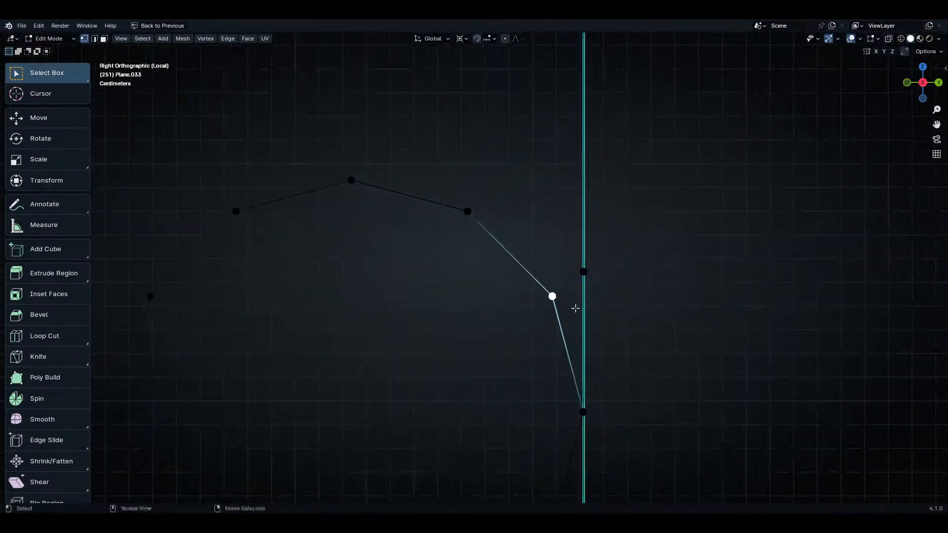
middle_drag(571, 295, 519, 267)
shift+click(499, 314)
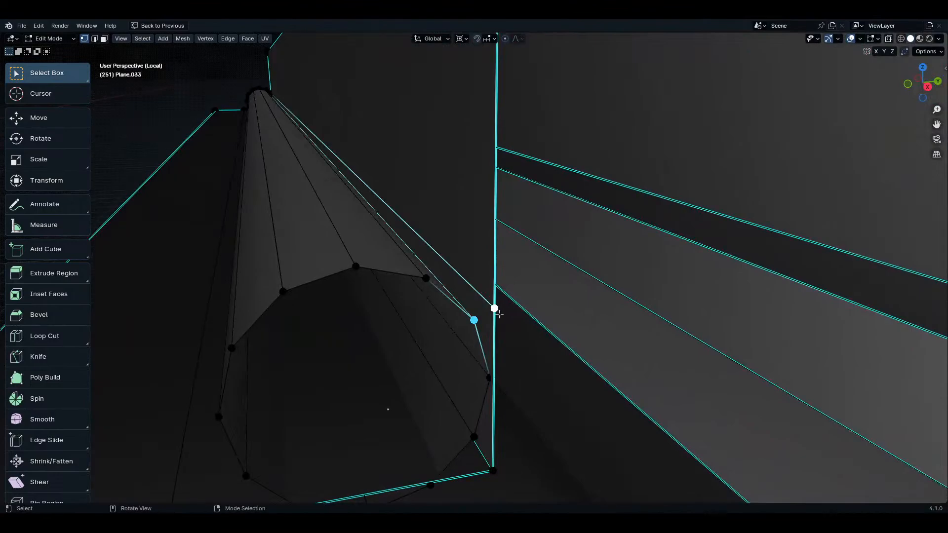
key(m)
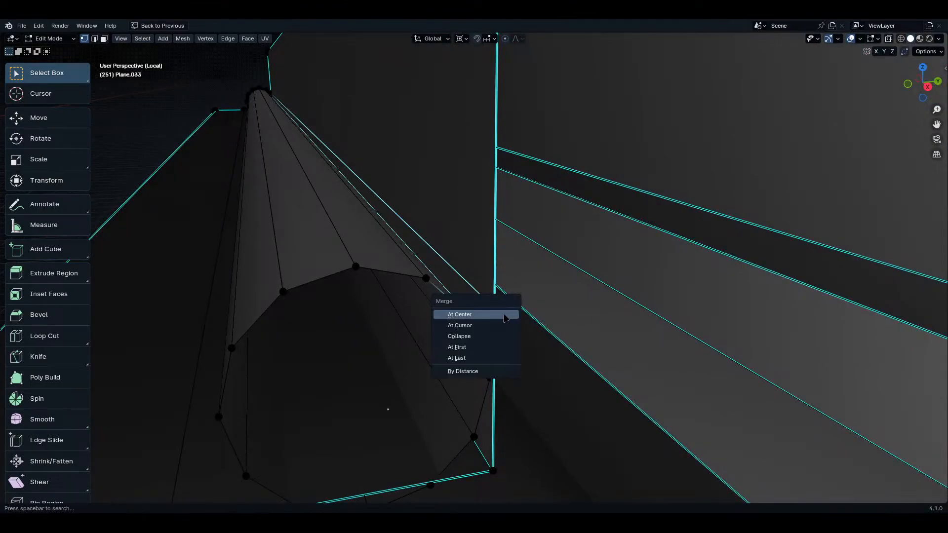
click(506, 317)
mouse_move(506, 317)
middle_down()
mouse_move(495, 319)
mouse_move(516, 323)
middle_up()
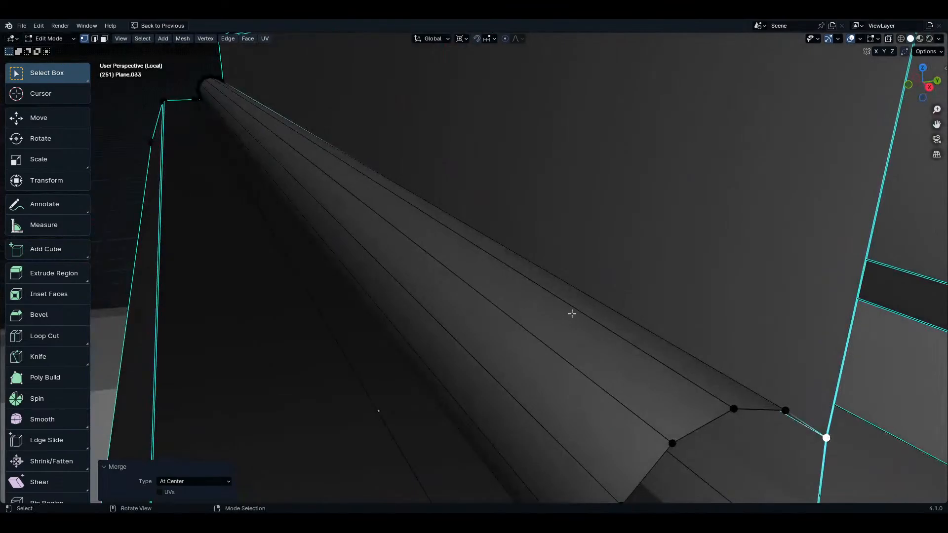
- Slide the loop-cut edge on the horizontal ledge towards the rod by a factor of -0.230
middle_drag(571, 314, 277, 403)
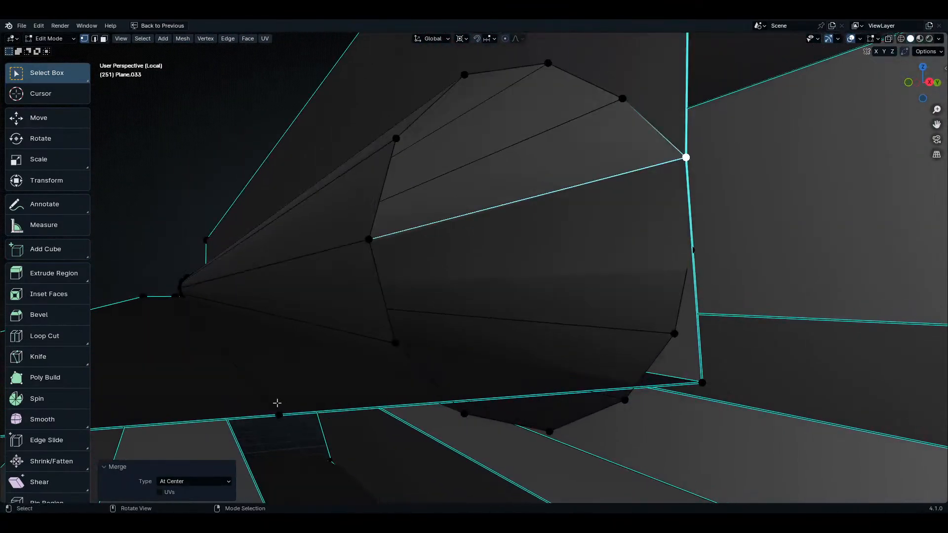
alt+click(265, 400)
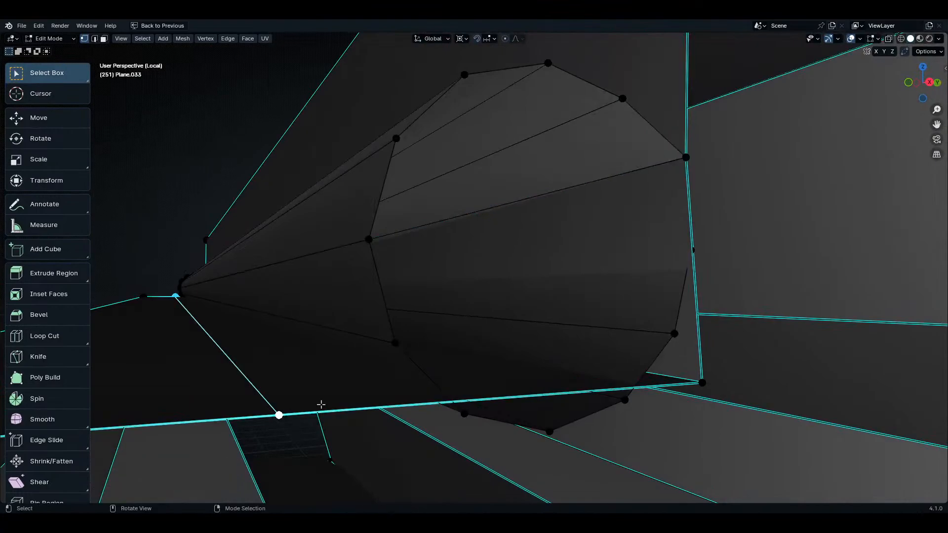
key(h)
key(ctrl+z)
key(g)
key(g)
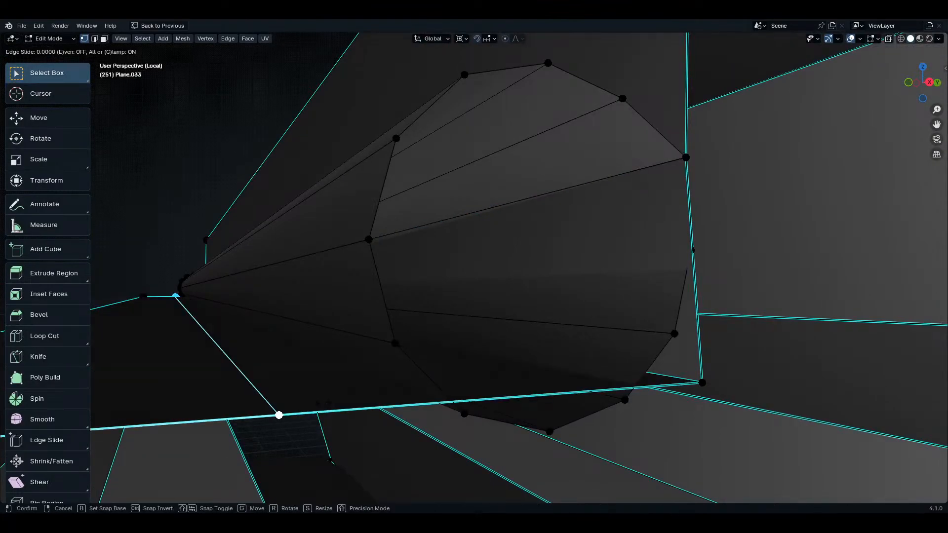
click(397, 401)
middle_drag(397, 401, 405, 382)
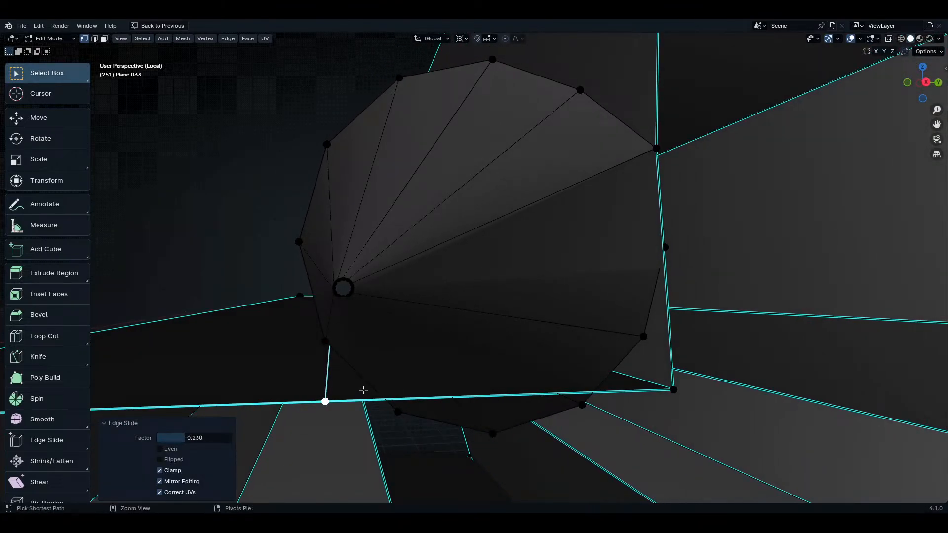
- Add a centred lengthwise loop cut on the rod's lower outer face, just above the ledge
key(ctrl+r)
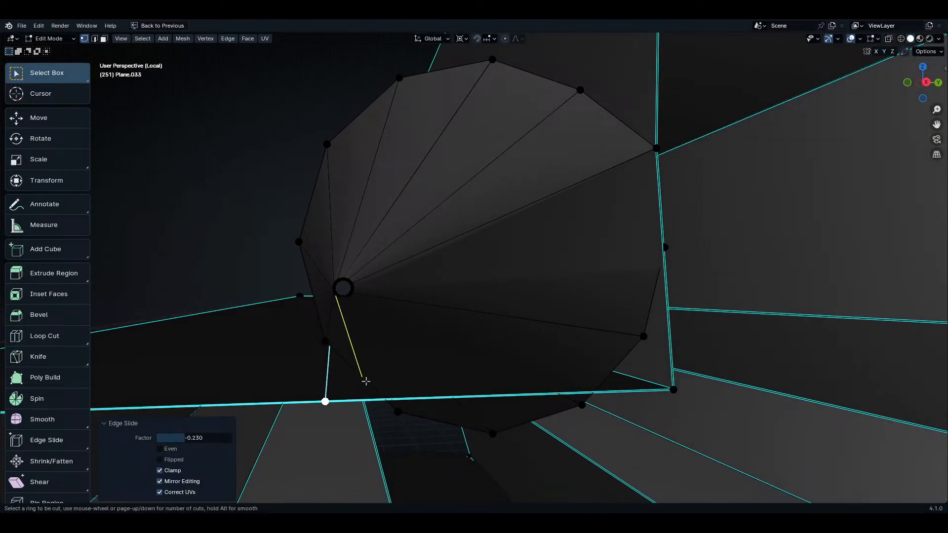
click(365, 381)
click(364, 376)
middle_drag(364, 376, 403, 378)
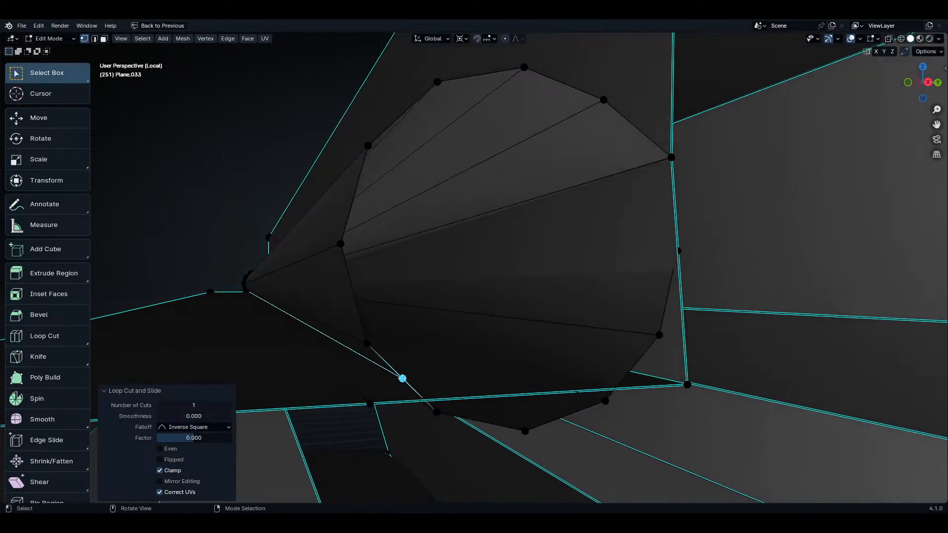
- Merge the new rod vertex with the neighbouring ledge vertex at their center
click(402, 378)
shift+click(371, 404)
key(m)
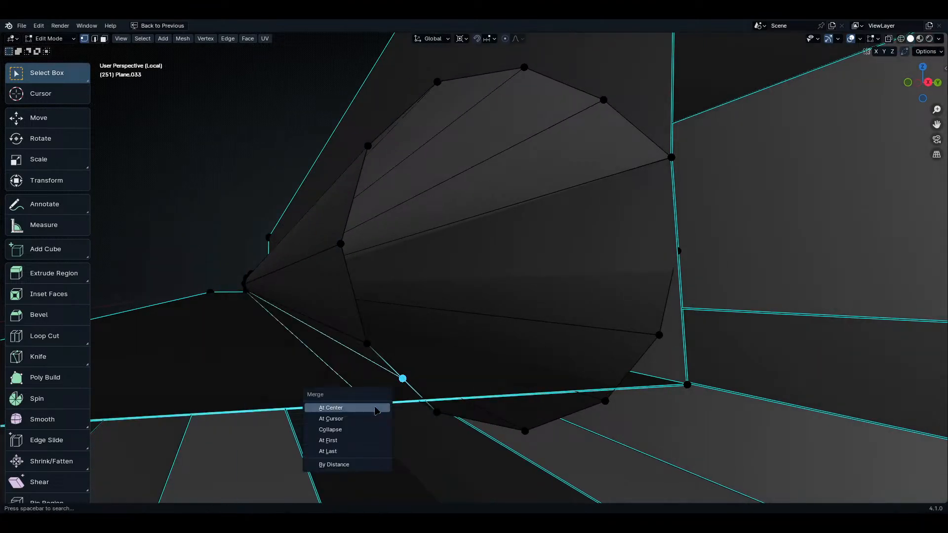
click(330, 407)
- Switch to face selection and delete the rod faces hidden beneath the ledge and behind the wall
middle_drag(513, 412, 460, 331)
key(3)
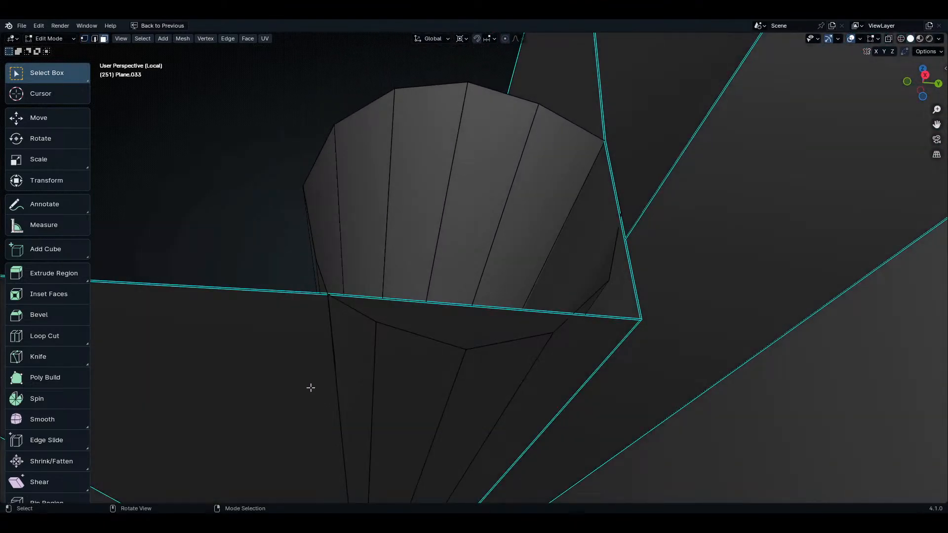
shift+click(363, 403)
shift+click(409, 394)
shift+click(488, 383)
middle_drag(489, 382, 473, 417)
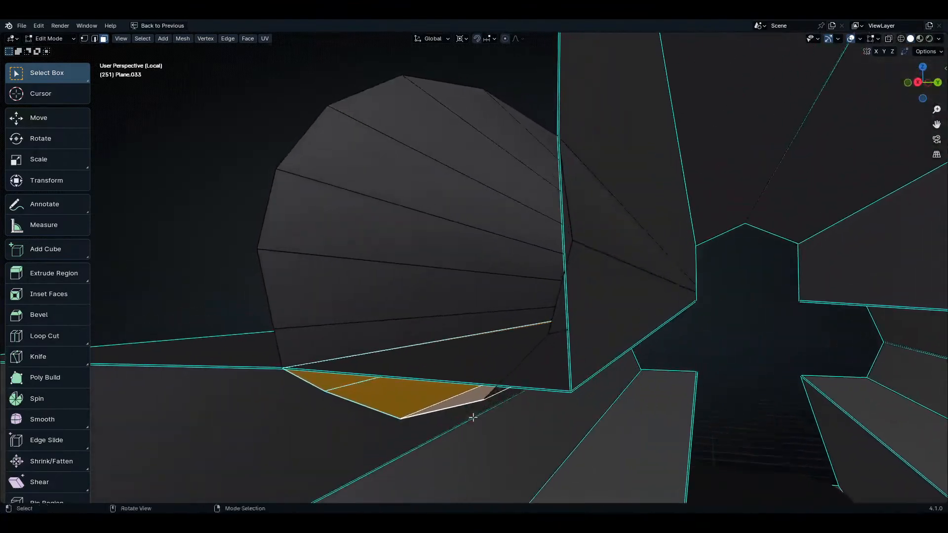
shift+click(541, 353)
middle_drag(541, 354, 567, 334)
shift+click(589, 260)
shift+click(592, 218)
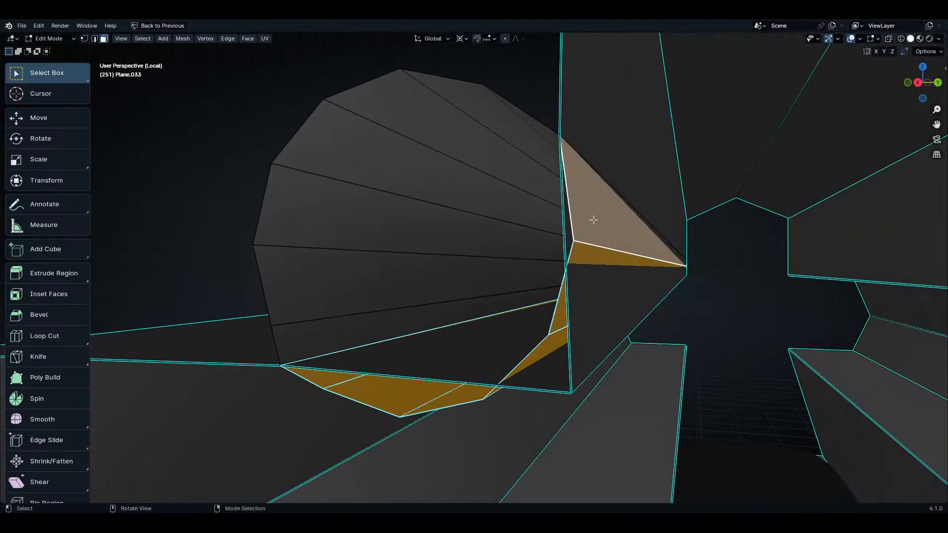
key(x)
click(593, 218)
- Delete the ledge and wall strips of the body that are enclosed inside the rod
middle_drag(592, 217, 614, 324)
shift+click(613, 323)
middle_drag(502, 363, 481, 348)
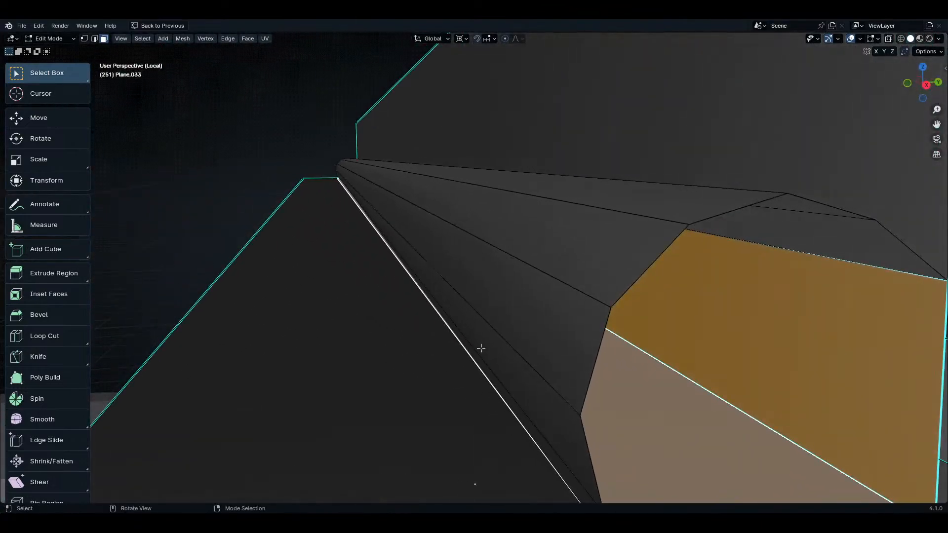
key(x)
click(482, 348)
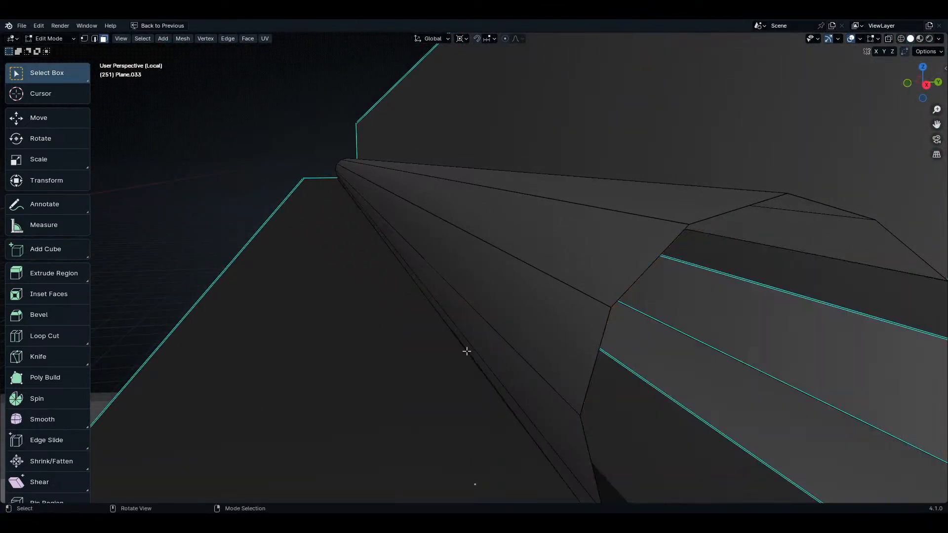
- At the opposite end of the cap, merge the rod's lower vertex with the ledge vertex at their center
middle_drag(465, 349, 479, 236)
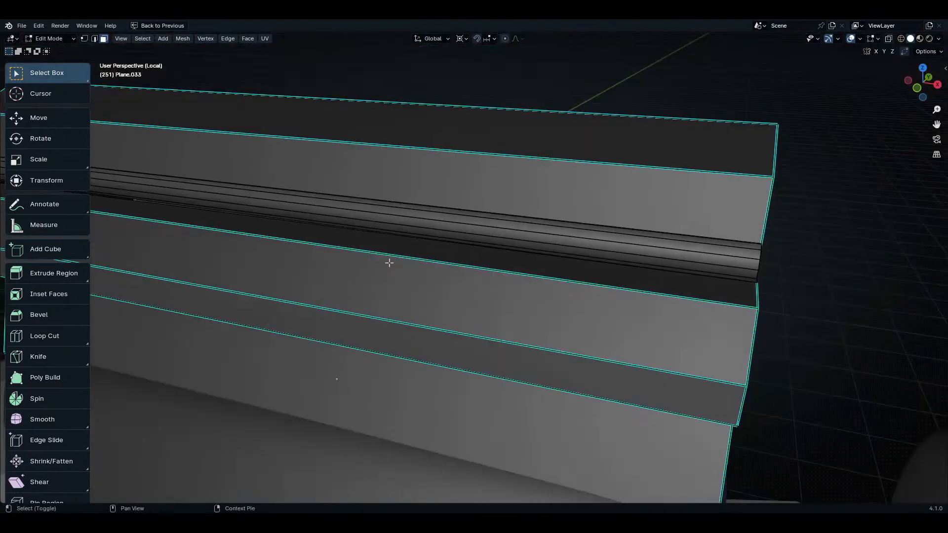
shift+middle_drag(389, 262, 745, 322)
ctrl+middle_drag(282, 281, 336, 232)
ctrl+middle_drag(524, 316, 594, 358)
ctrl+middle_drag(578, 419, 596, 373)
key(1)
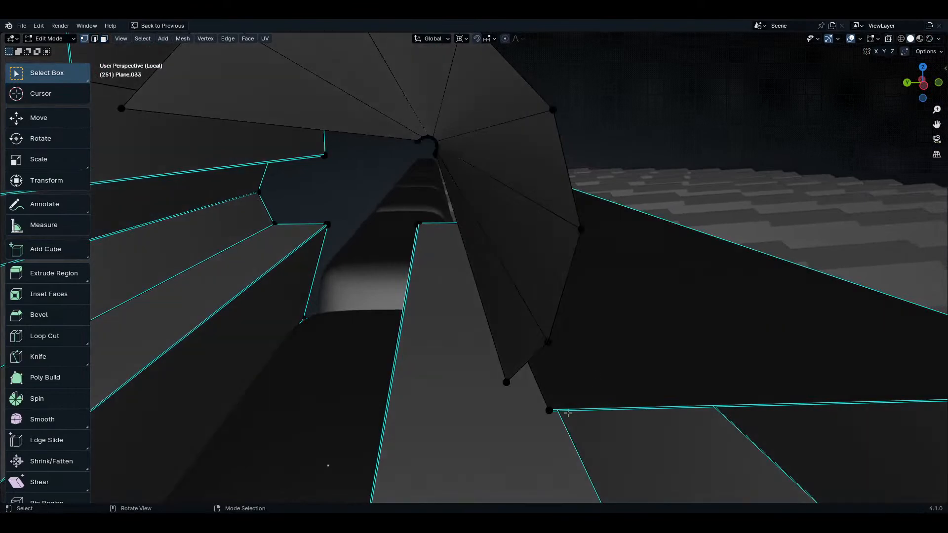
click(544, 414)
shift+click(506, 382)
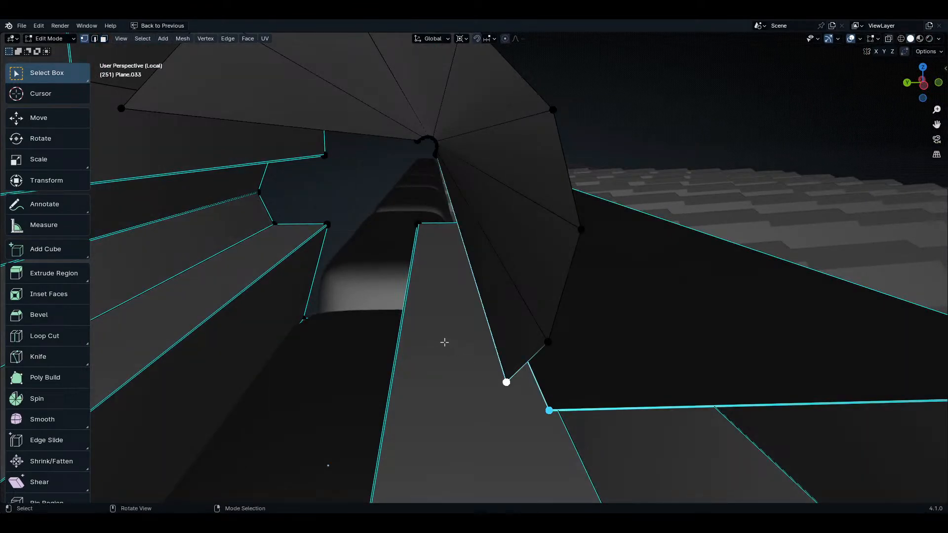
key(m)
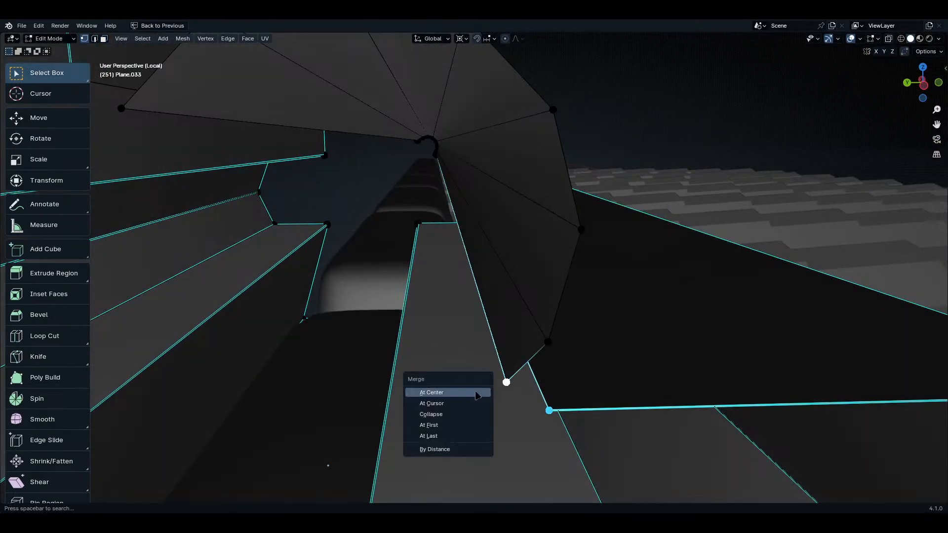
click(445, 393)
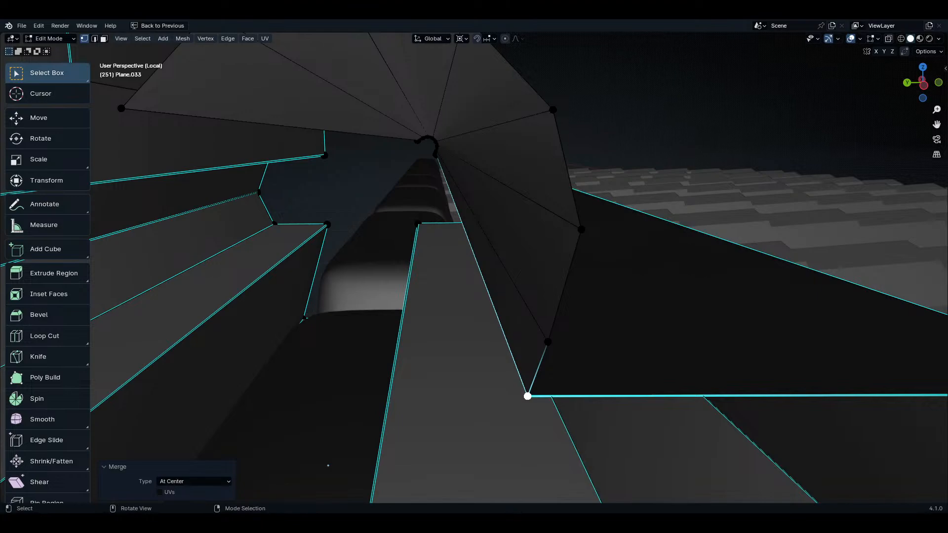
- Merge the rod's upper vertex with the adjacent wall vertex at their center at the same end
middle_drag(485, 327, 457, 342)
click(394, 306)
shift+click(356, 284)
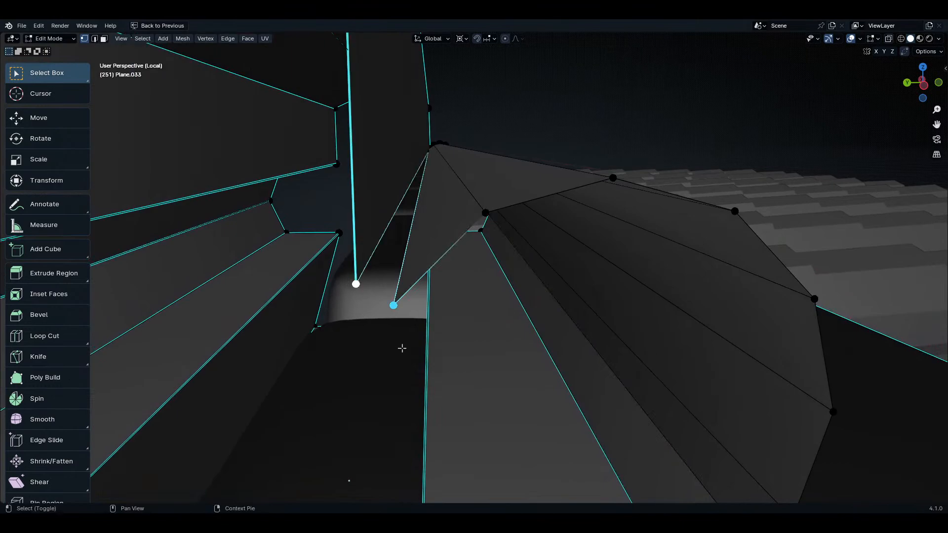
key(m)
click(406, 351)
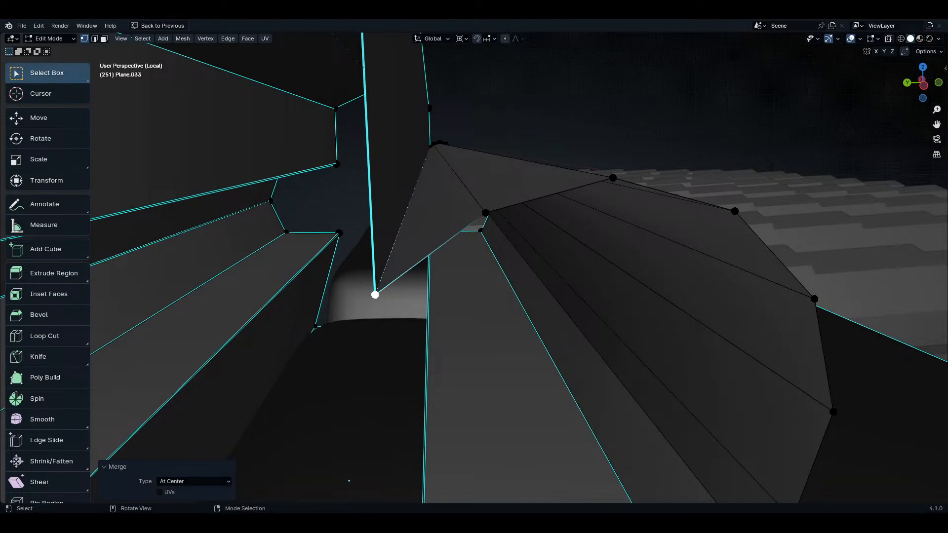
- Switch to edge selection and dissolve selected lengthwise edges on the rod to simplify its rounded profile
shift+middle_drag(473, 241, 557, 372)
scroll(461, 276, down, 2)
key(2)
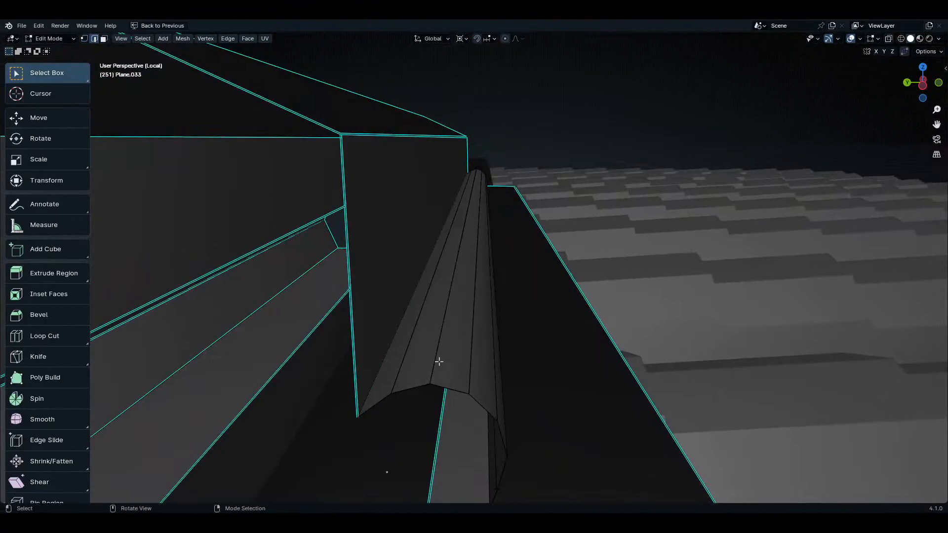
shift+click(409, 370)
middle_drag(409, 370, 414, 321)
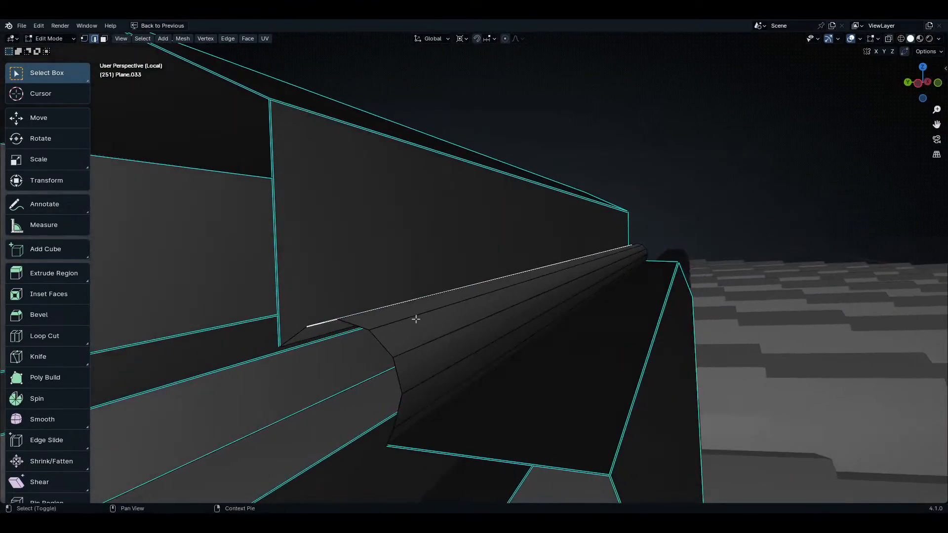
shift+click(414, 318)
middle_drag(446, 395, 532, 368)
key(ctrl+x)
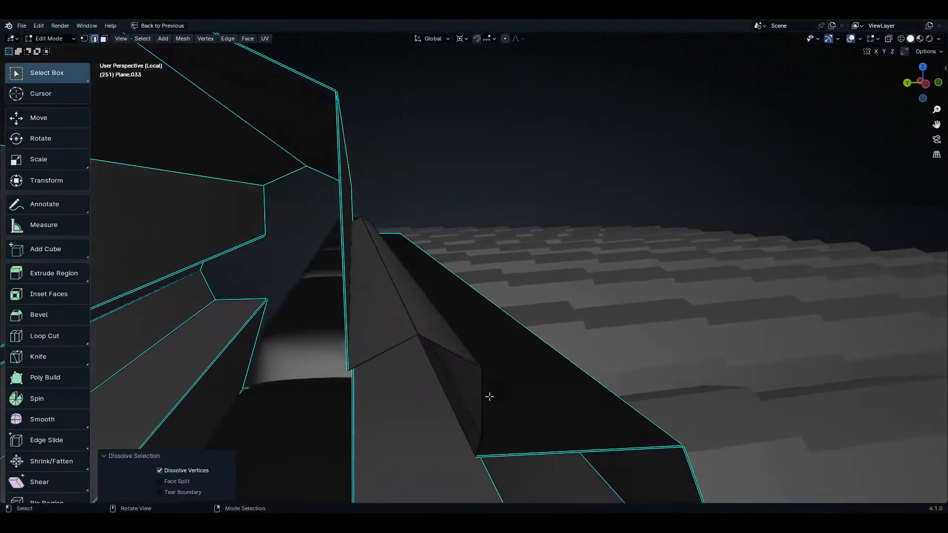
- Return to Object Mode and apply Shade Smooth by Angle to the ridge cap at 30°
key(Tab)
shift+middle_drag(532, 368, 597, 356)
middle_drag(596, 356, 678, 328)
scroll(679, 328, down, 4)
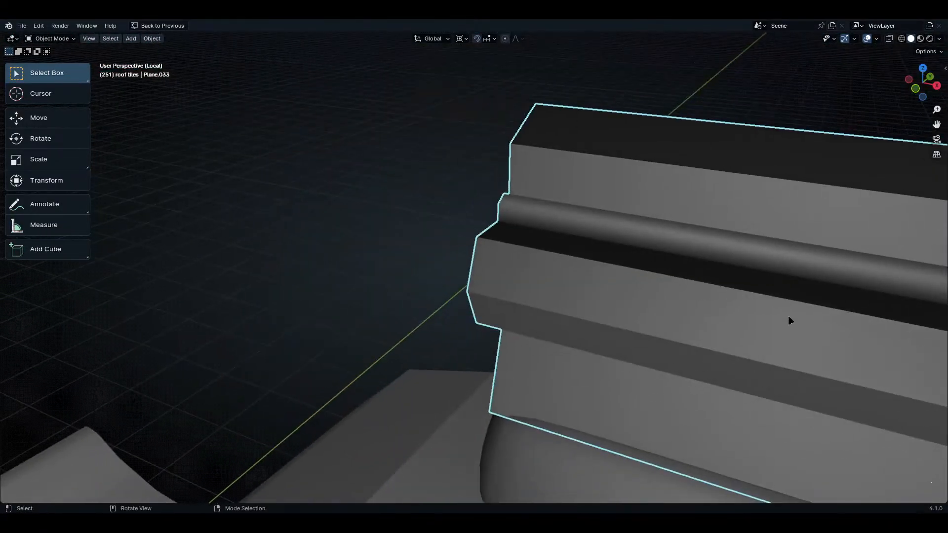
key(ctrl+Tab)
click(578, 264)
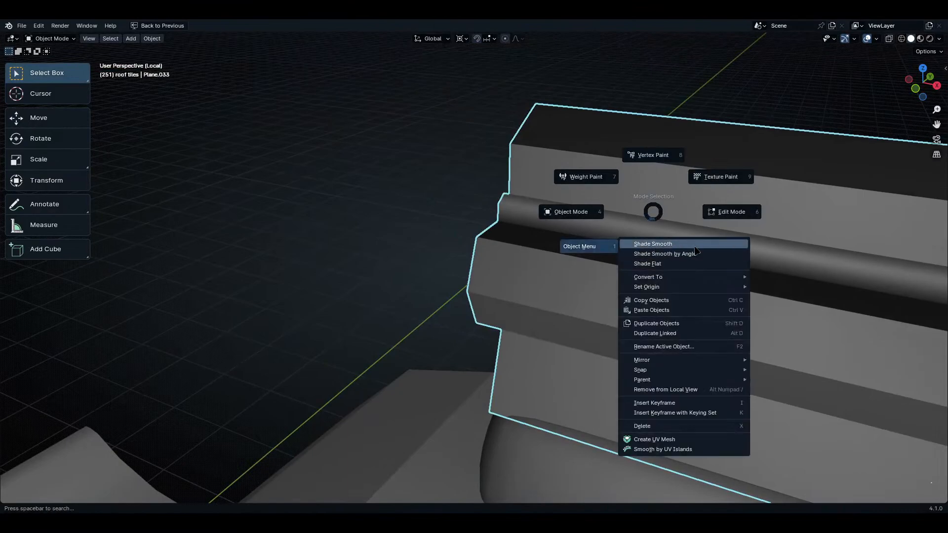
click(665, 254)
- Examine the ridge cap's shading and open end profile in perspective and from the right orthographic view
scroll(785, 331, up, 4)
shift+middle_drag(783, 332, 543, 362)
scroll(656, 273, down, 3)
shift+middle_drag(744, 304, 634, 229)
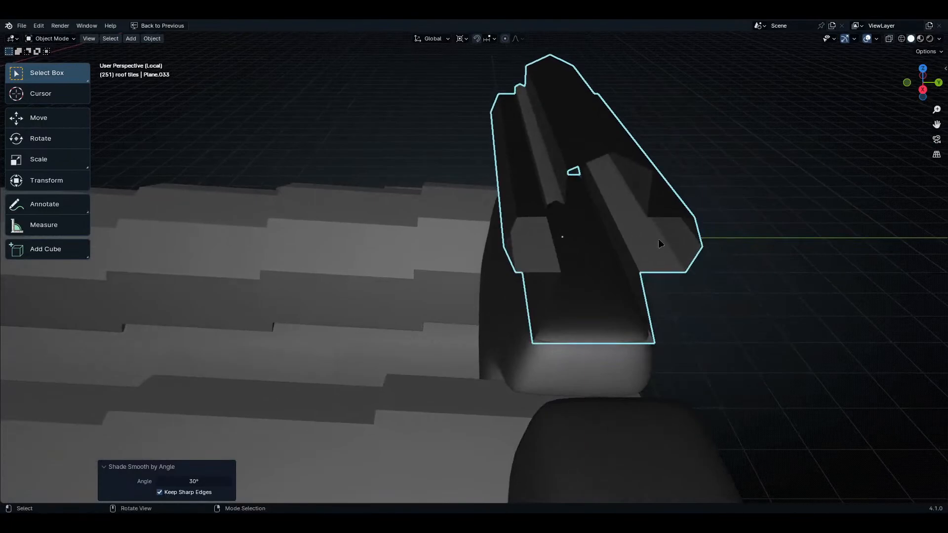
key(KP_1)
key(KP_3)
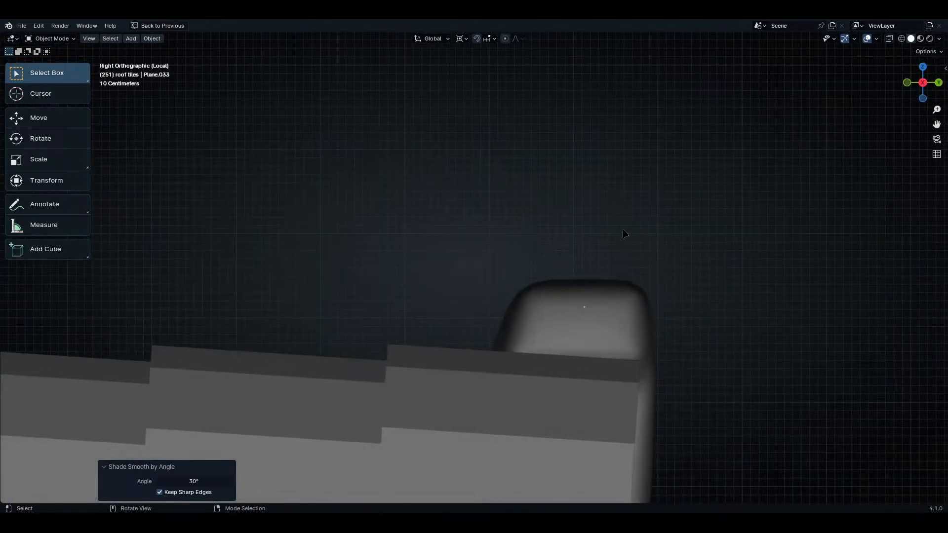
ctrl+middle_drag(623, 166, 526, 260)
shift+middle_drag(489, 113, 562, 285)
key(KP_3)
scroll(524, 413, up, 10)
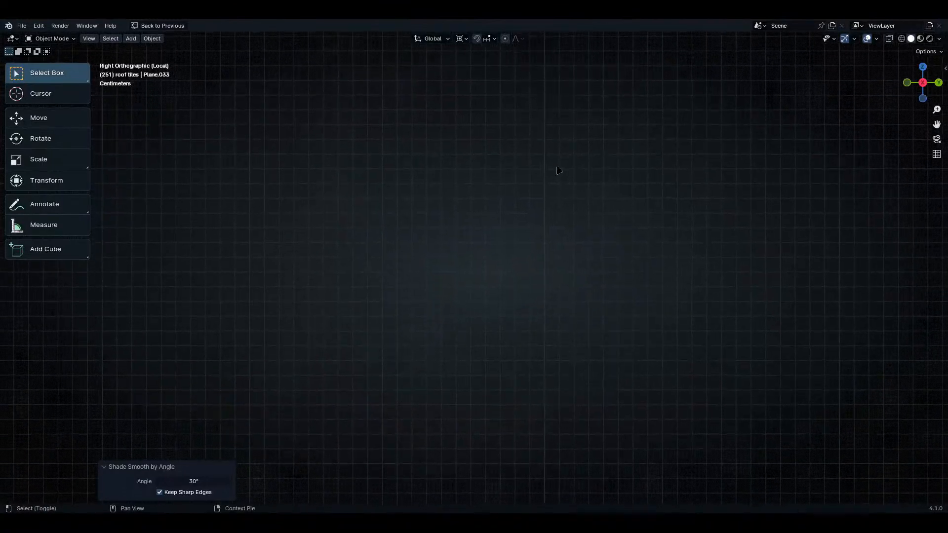
shift+middle_drag(586, 345, 549, 257)
shift+middle_drag(562, 420, 605, 268)
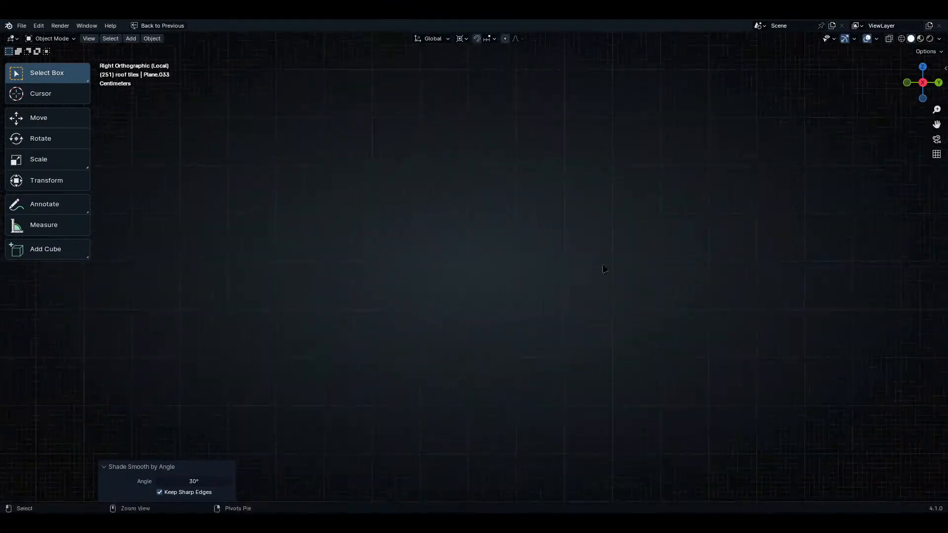
scroll(605, 268, down, 10)
shift+middle_drag(624, 459, 626, 422)
scroll(544, 395, down, 1)
scroll(503, 410, up, 2)
- Enter Edit Mode and frame the rod's selected profile edges to inspect the ridge cap's open end
key(Tab)
shift+middle_drag(546, 336, 615, 435)
click(473, 310)
drag(434, 225, 524, 338)
middle_drag(581, 393, 547, 367)
key(KP_Decimal)
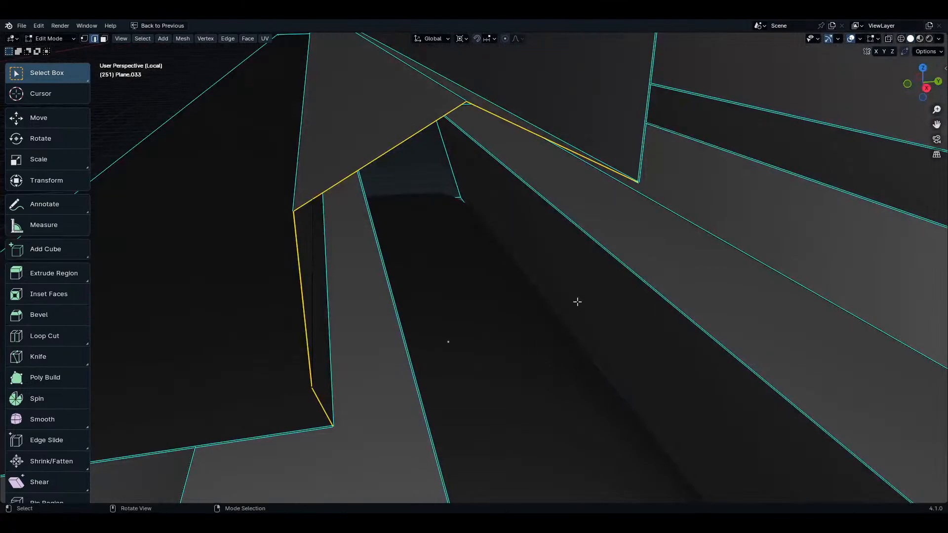
ctrl+middle_drag(600, 296, 603, 425)
middle_drag(622, 326, 534, 393)
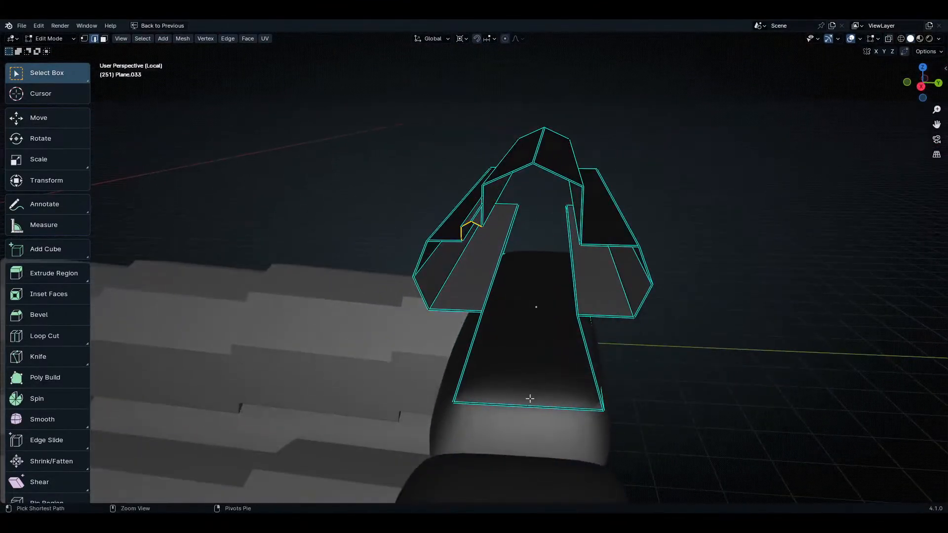
- Switch to vertex selection and clear the selection on the ridge cap mesh
key(ctrl+r)
key(Escape)
key(Tab)
key(Tab)
key(1)
click(527, 406)
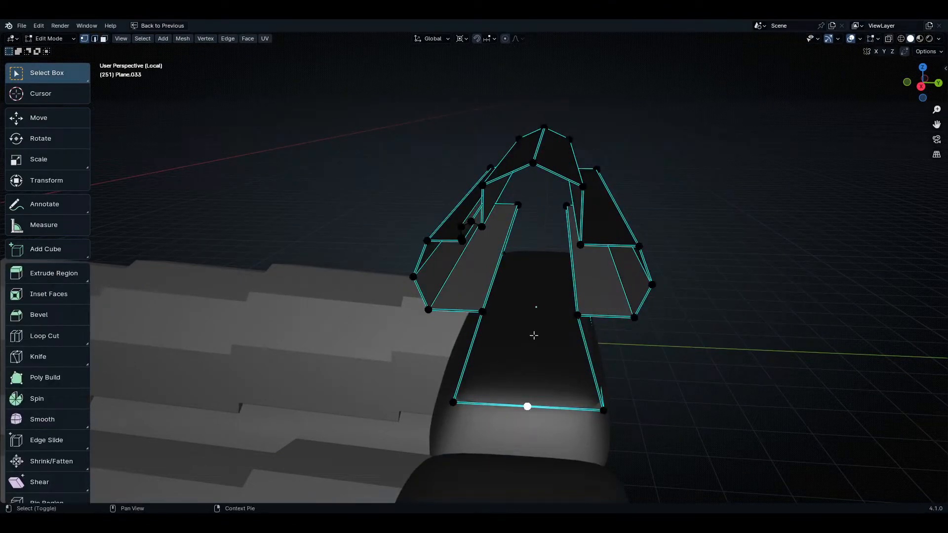
key(alt+a)
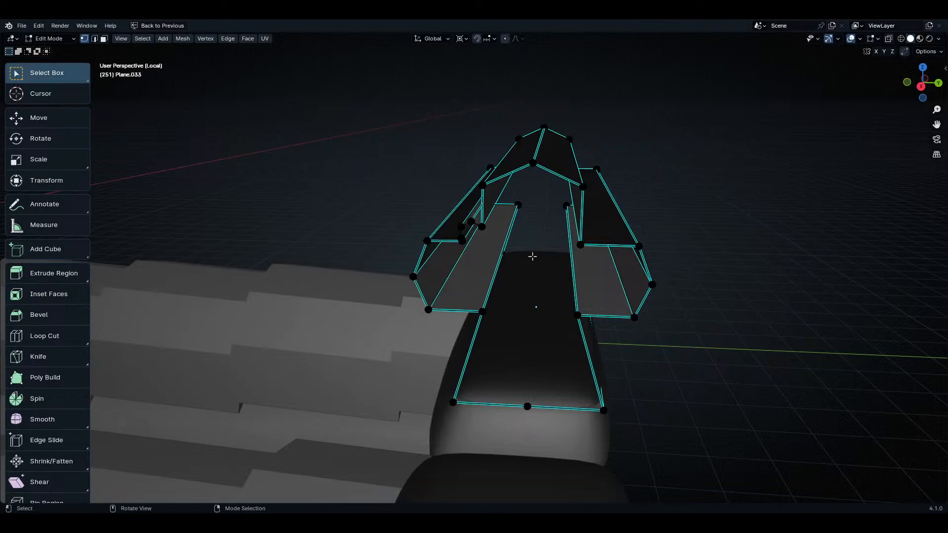
- Delete the half of the ridge cap on the positive Y side, keeping the half with the thin rod
key(ctrl+r)
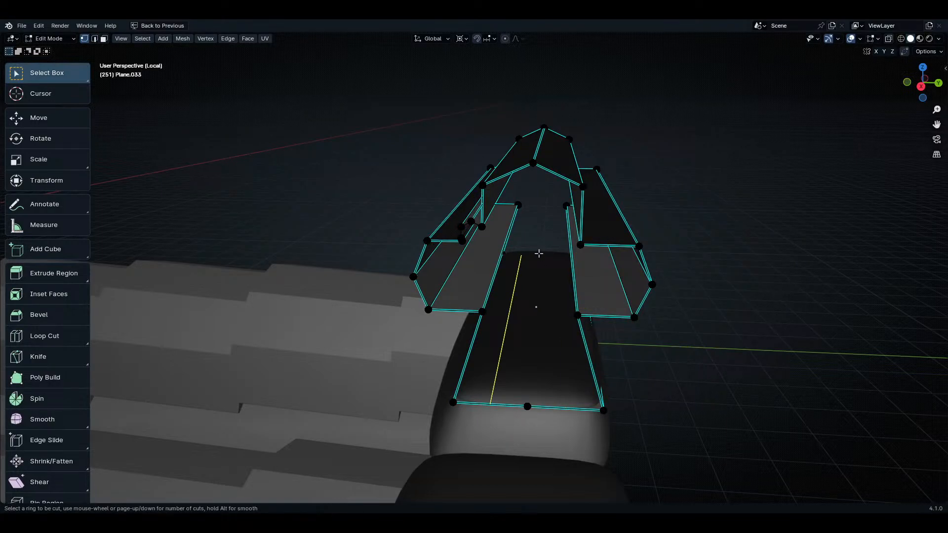
key(Escape)
click(527, 406)
middle_drag(455, 372, 543, 175)
shift+click(393, 368)
key(2)
key(shift+z)
key(ctrl+r)
drag(492, 85, 573, 296)
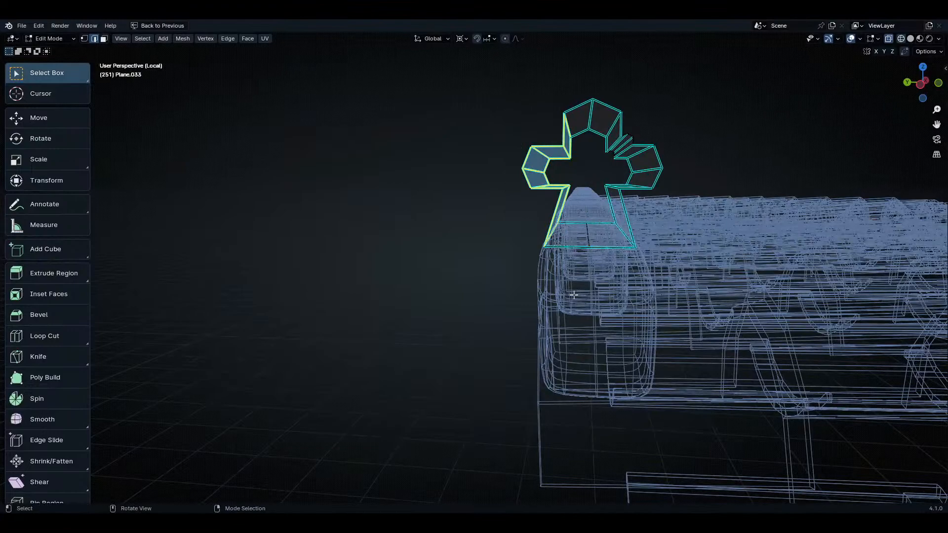
key(x)
click(559, 272)
- Snap the 3D cursor midway between the top and bottom centreline vertices of the half profile in right orthographic view
shift+middle_drag(587, 236, 716, 449)
key(a)
shift+middle_drag(716, 449, 647, 367)
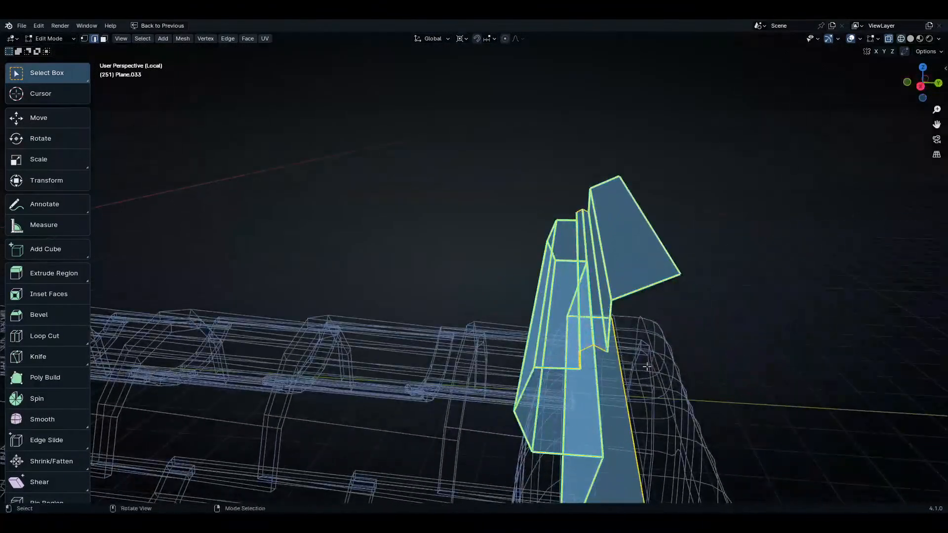
key(KP_3)
key(KP_Decimal)
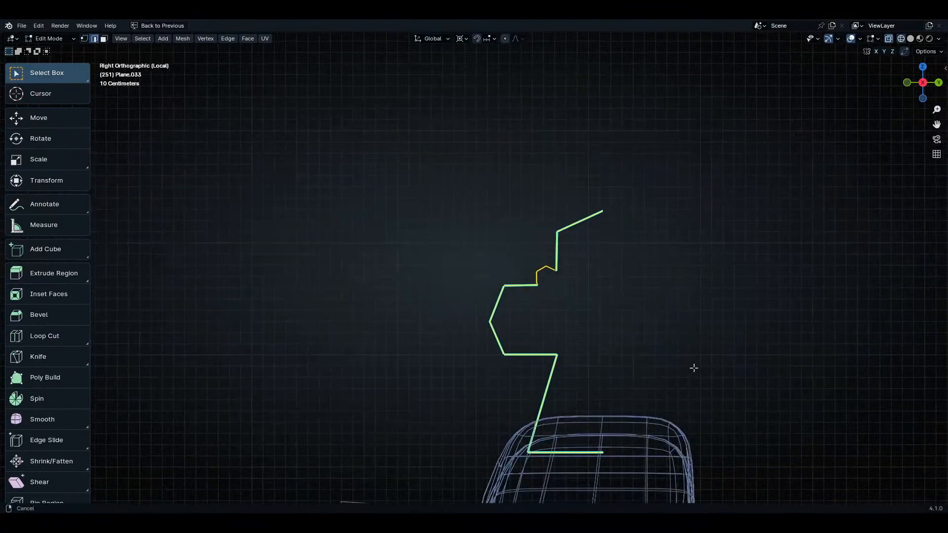
key(1)
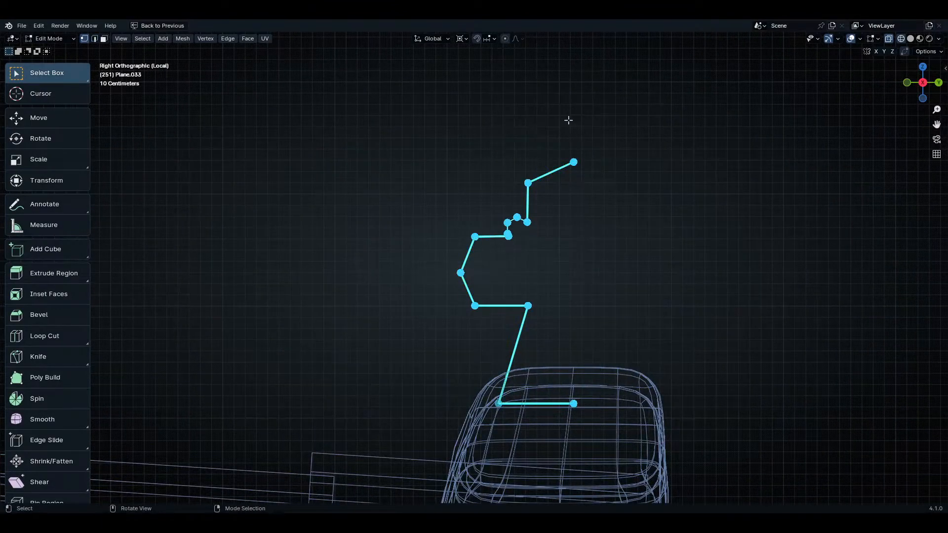
drag(568, 124, 591, 197)
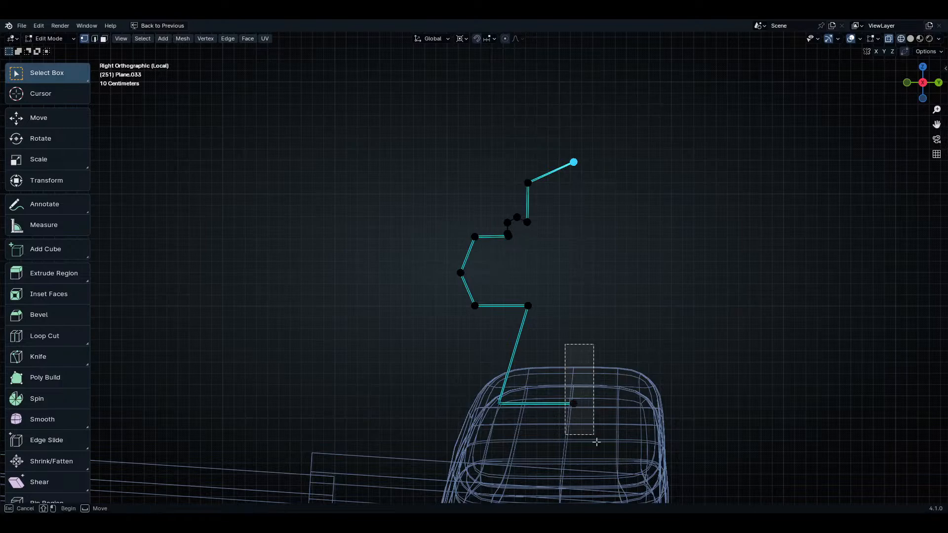
key(x)
key(x)
key(Escape)
key(shift+s)
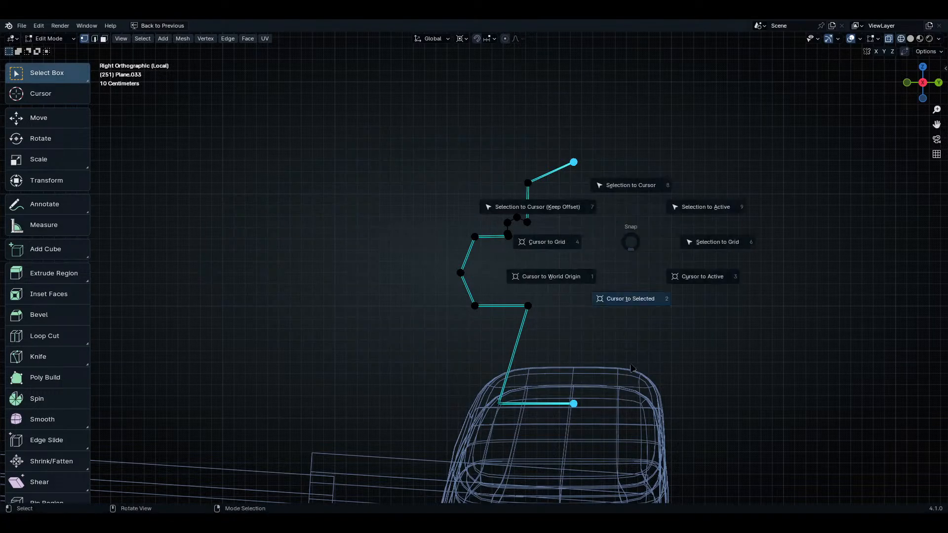
click(631, 429)
- Duplicate the whole half profile in place and mirror the copy about the 3D cursor by scaling it -1 along Y
key(a)
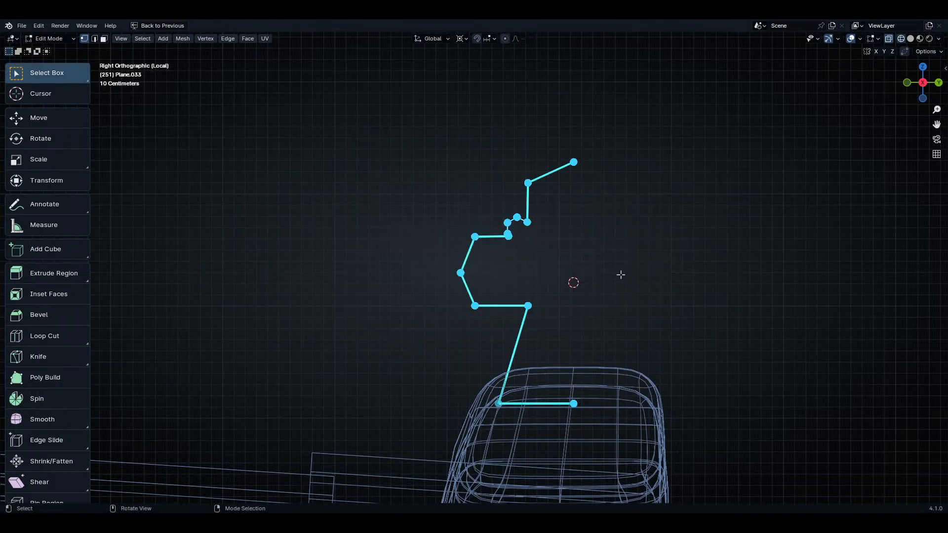
key(shift+d)
right_click(681, 226)
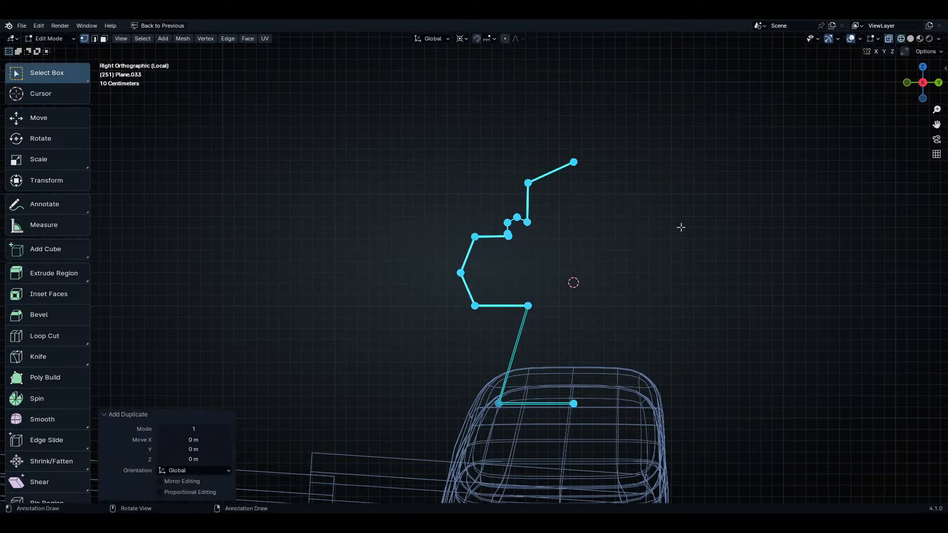
key(s)
text(y)
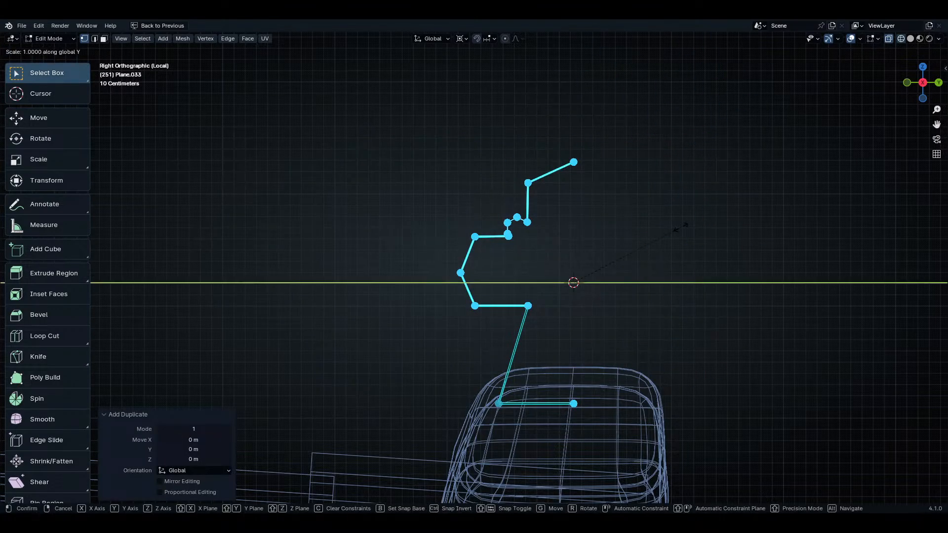
text(-1)
key(Return)
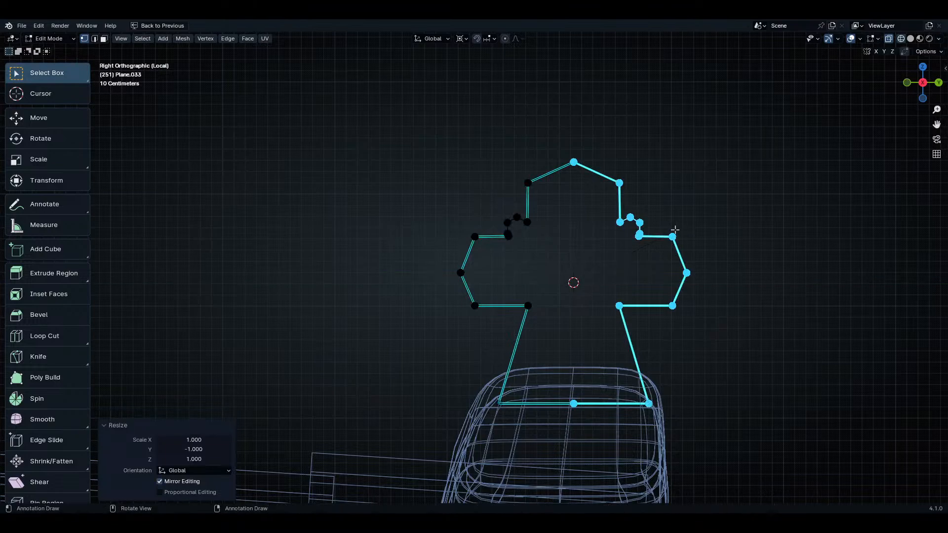
- Merge the two halves' overlapping vertices by distance at 0.0001 m and check the join at the top centre vertex
key(a)
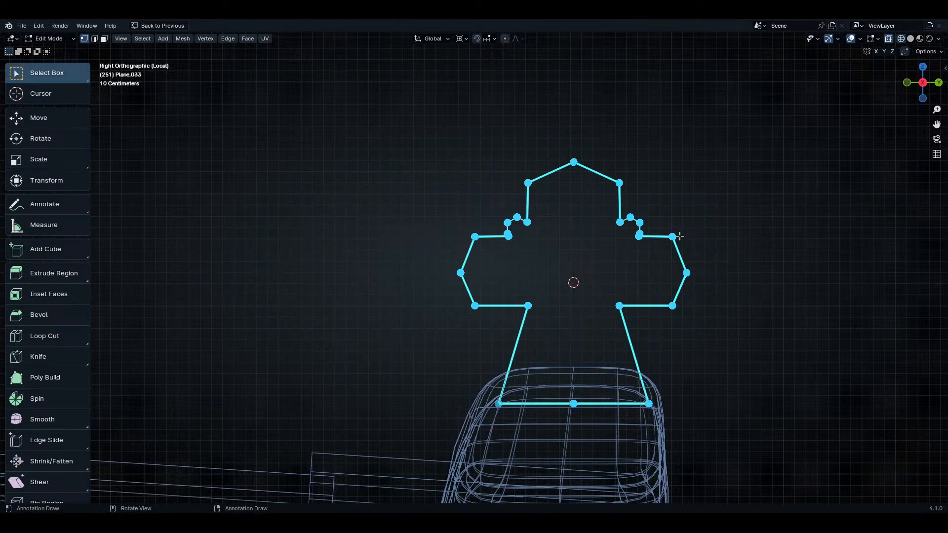
key(m)
click(676, 272)
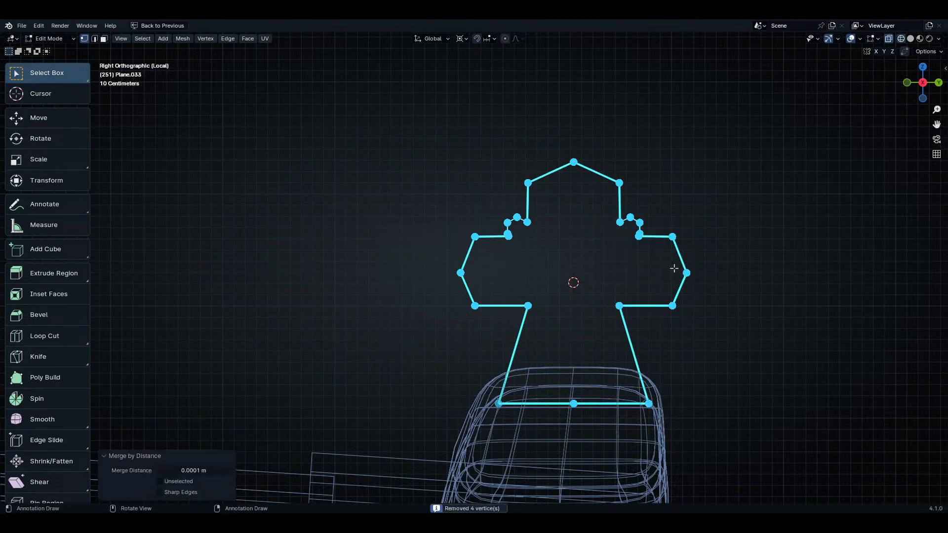
drag(575, 144, 580, 207)
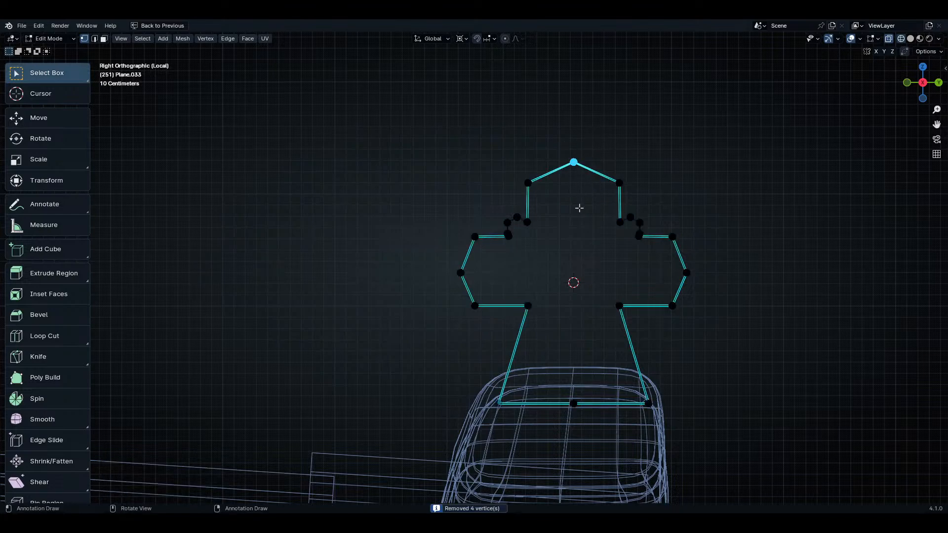
key(g)
key(Escape)
- Recalculate the normals of the entire ridge cap outward and return to Object Mode with solid shading
key(a)
key(shift+n)
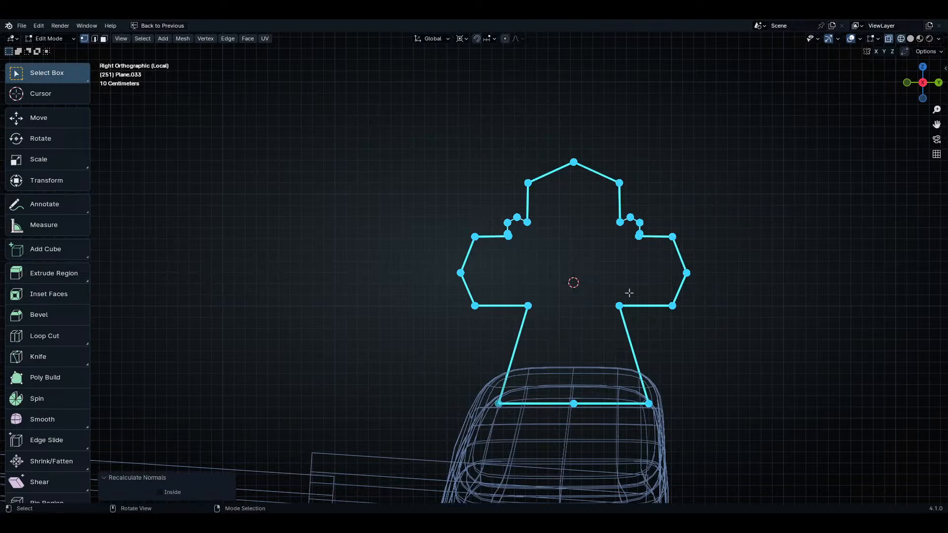
mouse_move(622, 266)
middle_down()
mouse_move(604, 323)
mouse_move(619, 348)
mouse_move(643, 288)
middle_up()
key(shift+z)
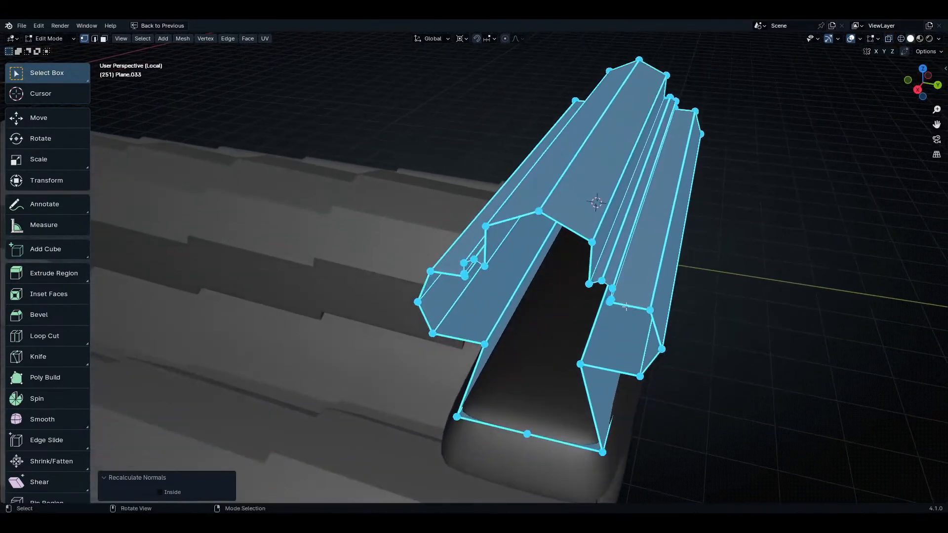
key(Tab)
- Apply all transforms to the ridge cap and check its location, rotation, scale and dimensions
mouse_move(701, 332)
middle_down()
mouse_move(675, 323)
mouse_move(611, 214)
middle_up()
key(ctrl+a)
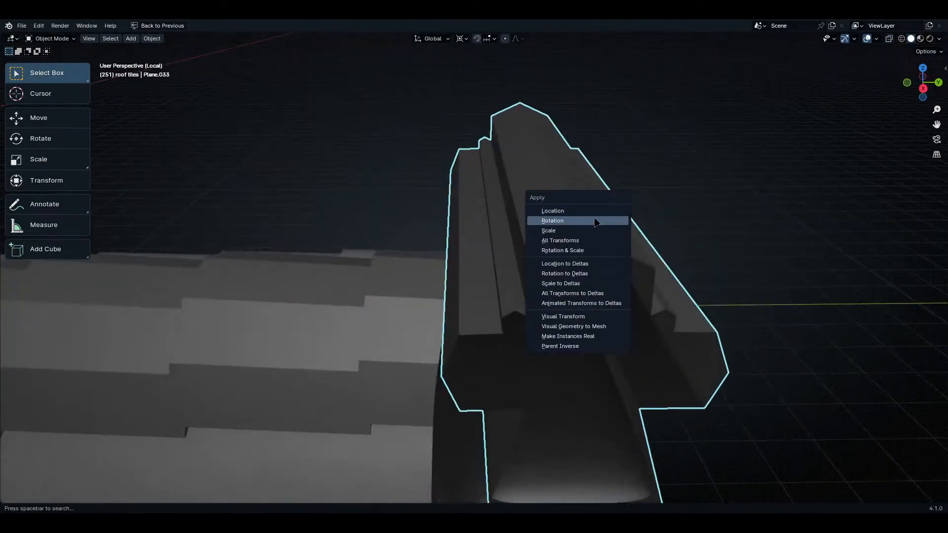
click(598, 241)
middle_drag(677, 299, 600, 201)
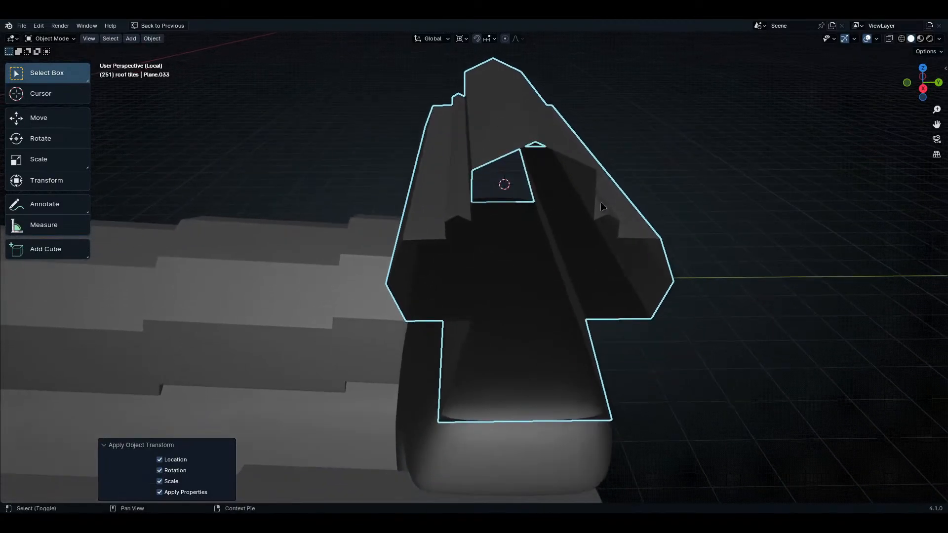
key(n)
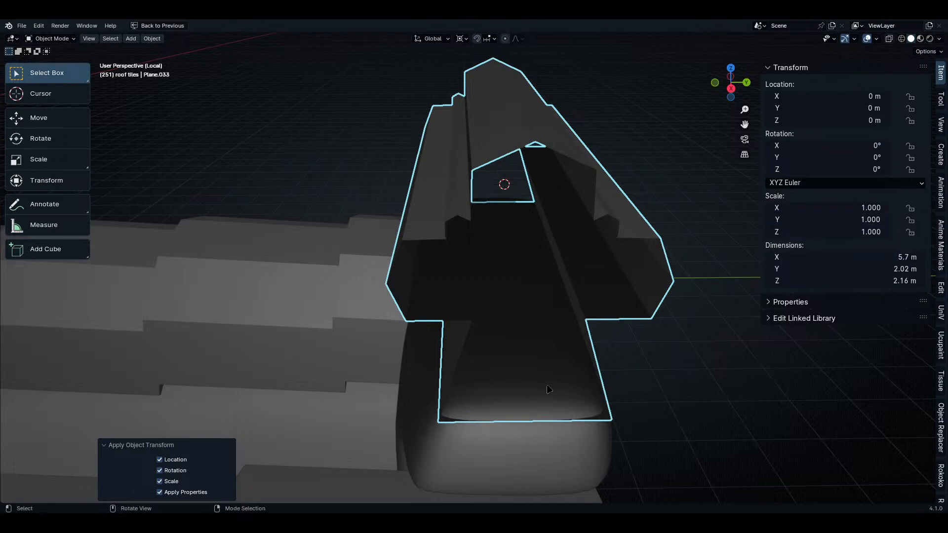
key(n)
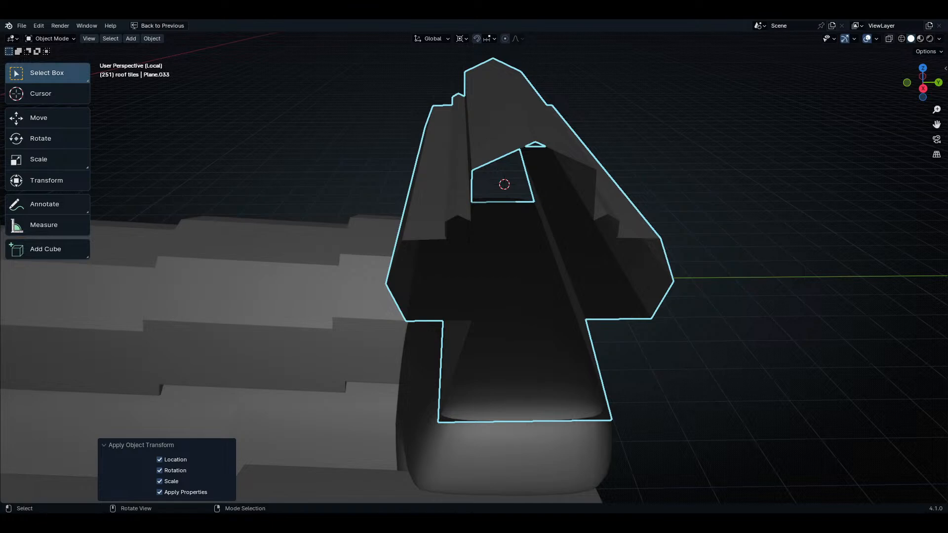
- Enter Edit Mode, clear the selection and examine the ridge cap's open end in perspective and right orthographic view
middle_drag(524, 375, 567, 260)
key(Tab)
key(alt+a)
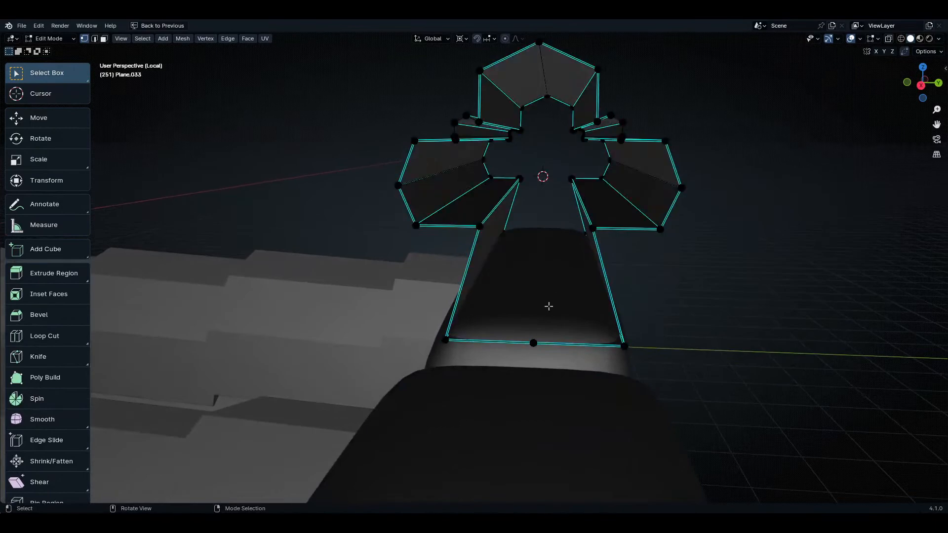
middle_drag(550, 306, 585, 252)
shift+middle_drag(534, 141, 548, 268)
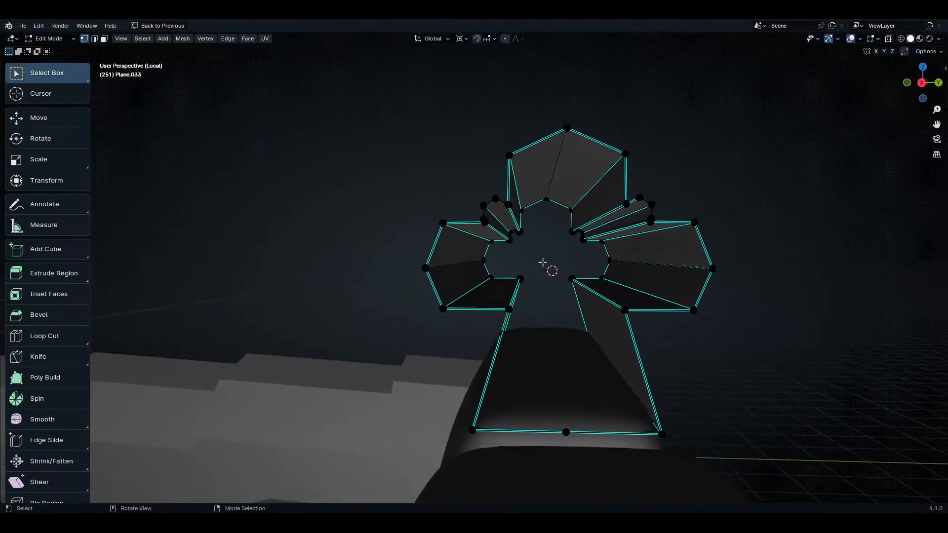
middle_drag(542, 322, 537, 338)
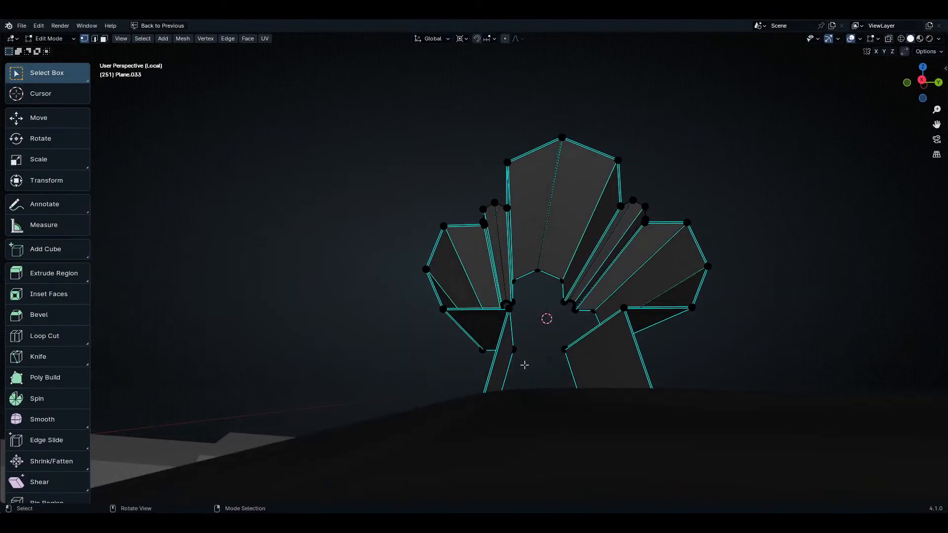
key(KP_3)
- Duplicate the lowest vertex of the negative-Y rod profile and move the copy inward about 0.068 m along Y
drag(450, 156, 524, 278)
shift+middle_drag(568, 318, 575, 278)
shift+middle_drag(434, 390, 496, 434)
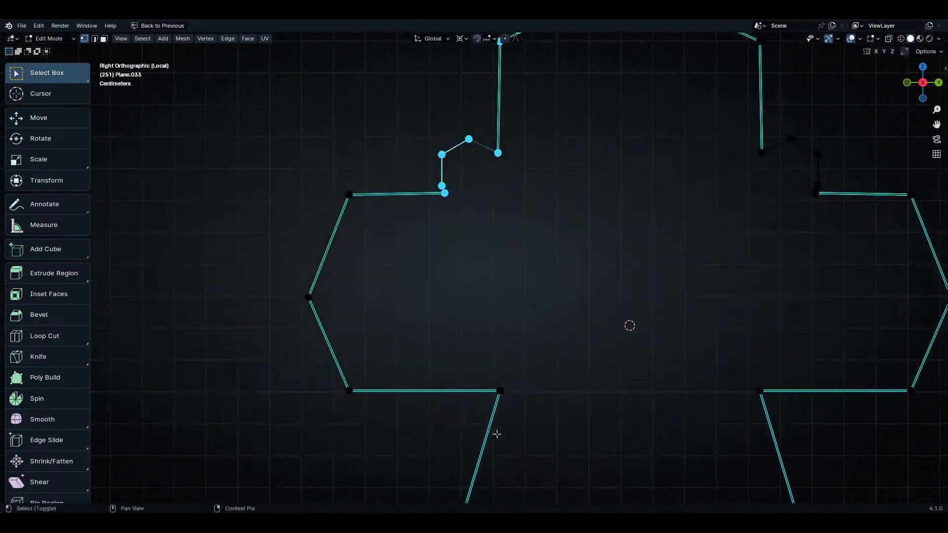
click(511, 397)
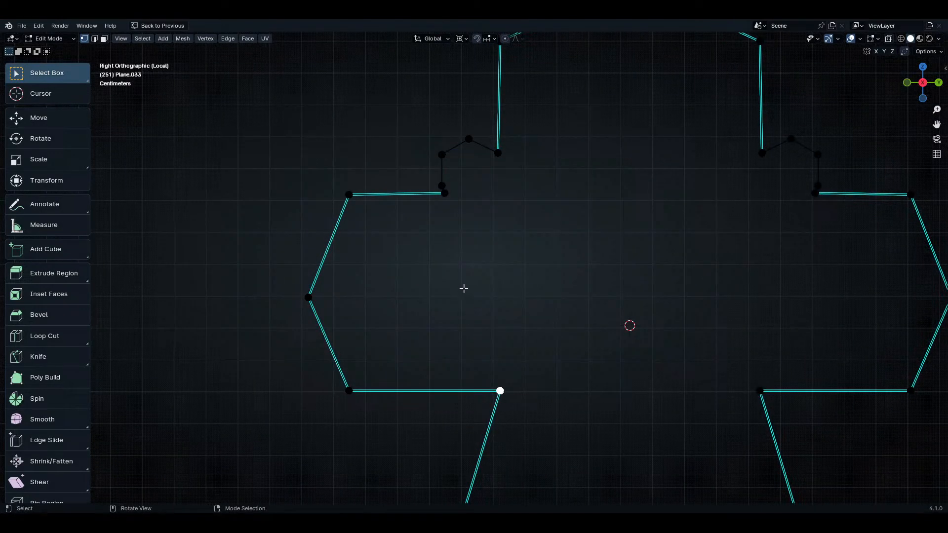
shift+click(453, 215)
click(451, 198)
key(shift+d)
right_click(491, 249)
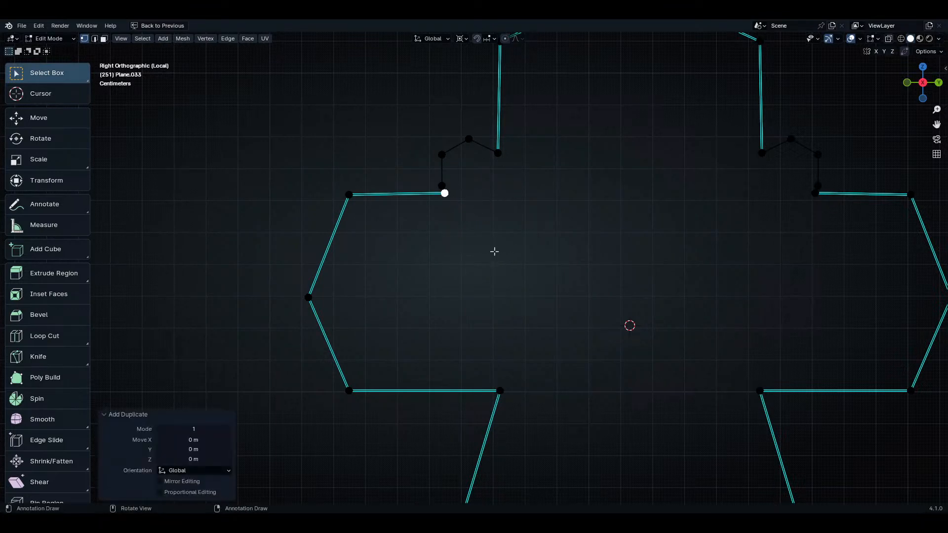
key(g)
key(x)
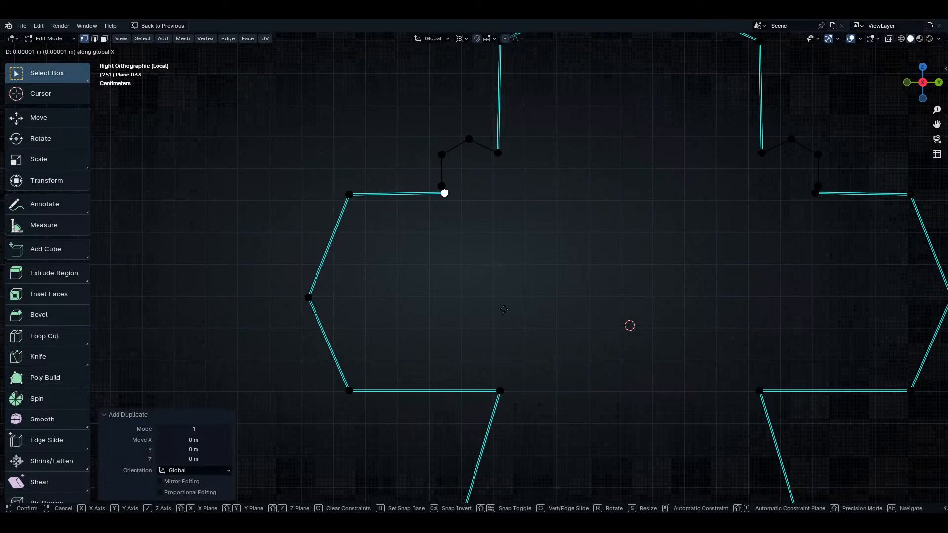
key(y)
click(520, 299)
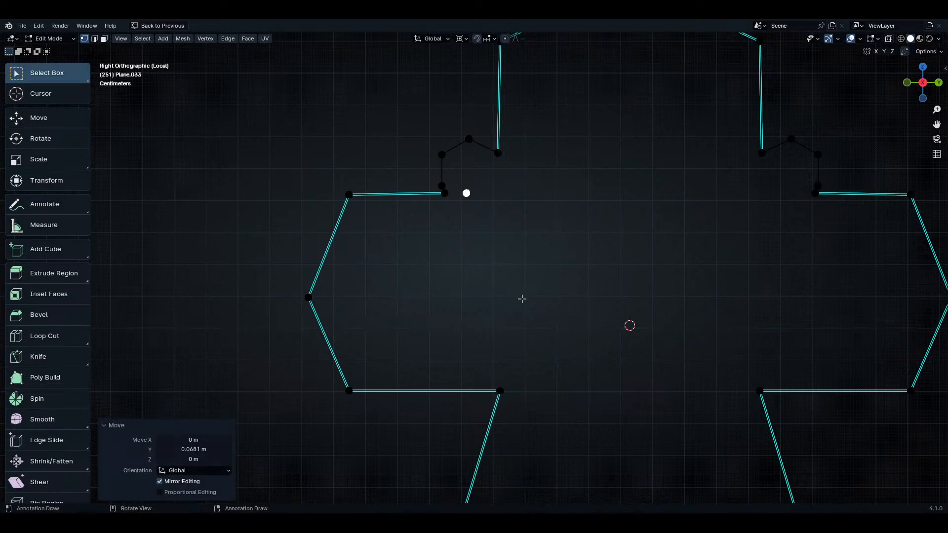
- Snap the 3D cursor to the inner corner vertex beneath the negative-Y side lobe
click(500, 393)
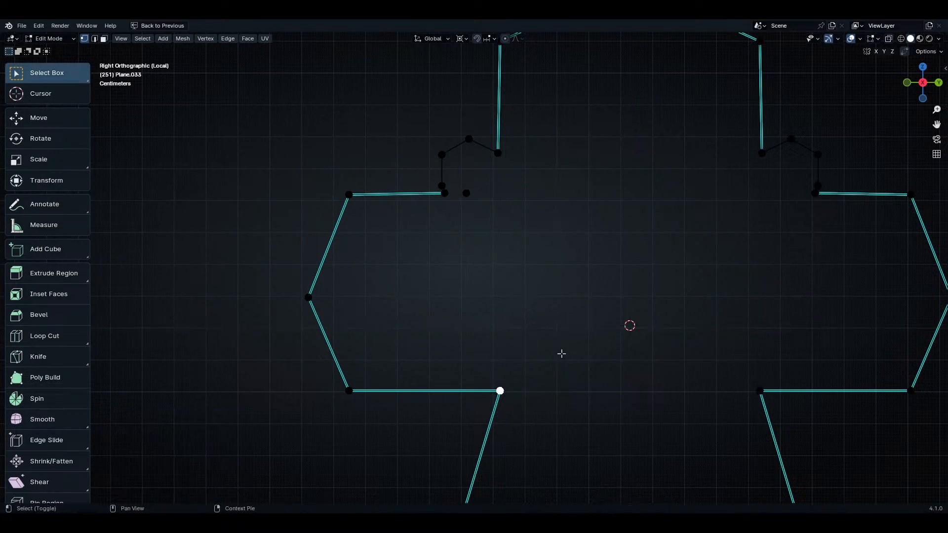
key(shift+s)
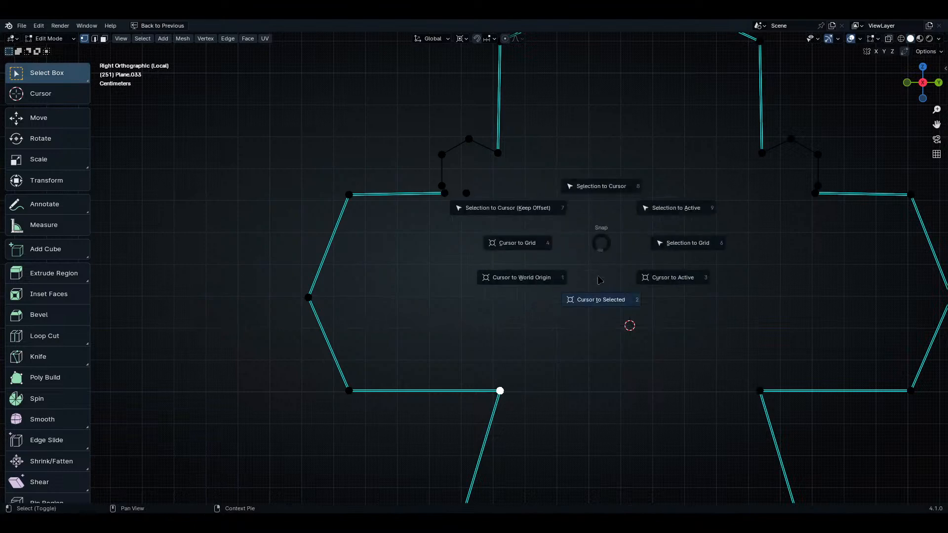
click(591, 385)
- Set the pivot point to 3D Cursor and scale the duplicated vertex to 0 along Y to align it with the lower corner
click(467, 194)
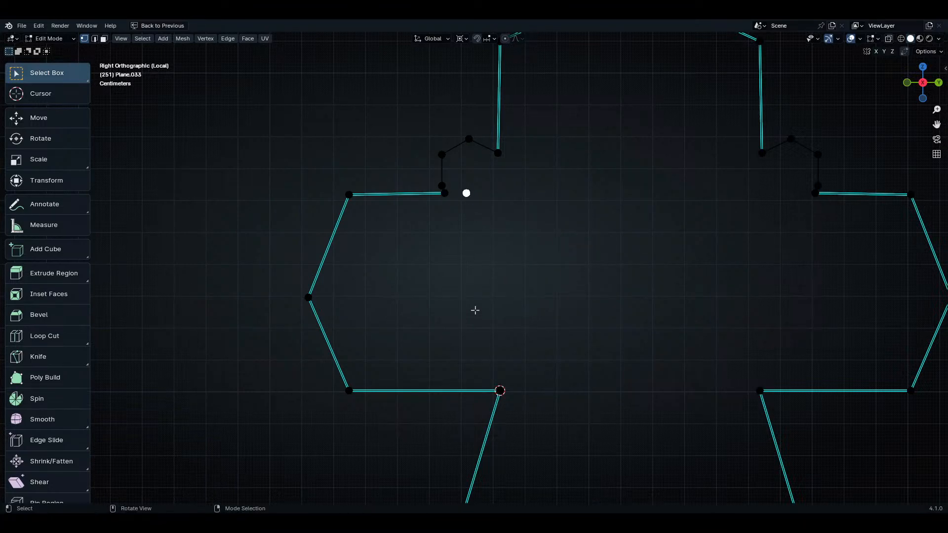
click(461, 38)
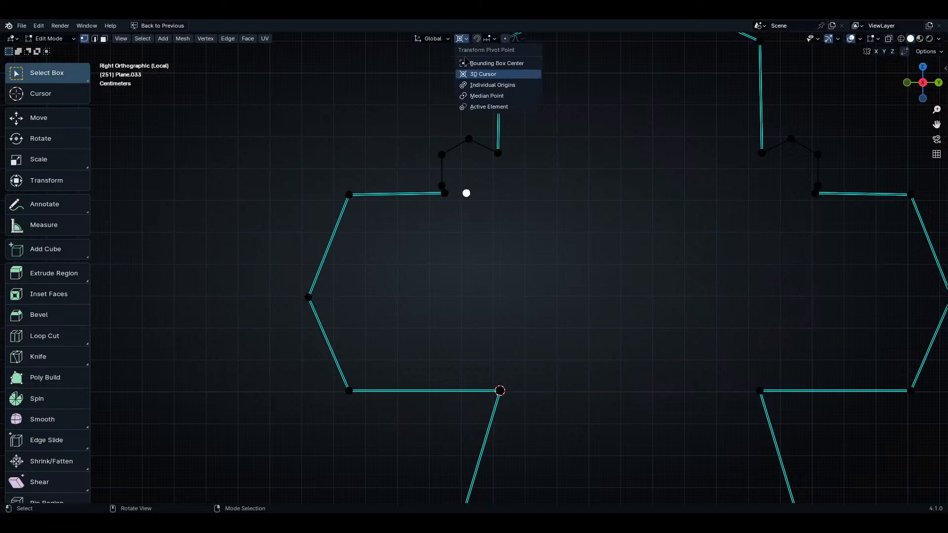
click(484, 74)
key(s)
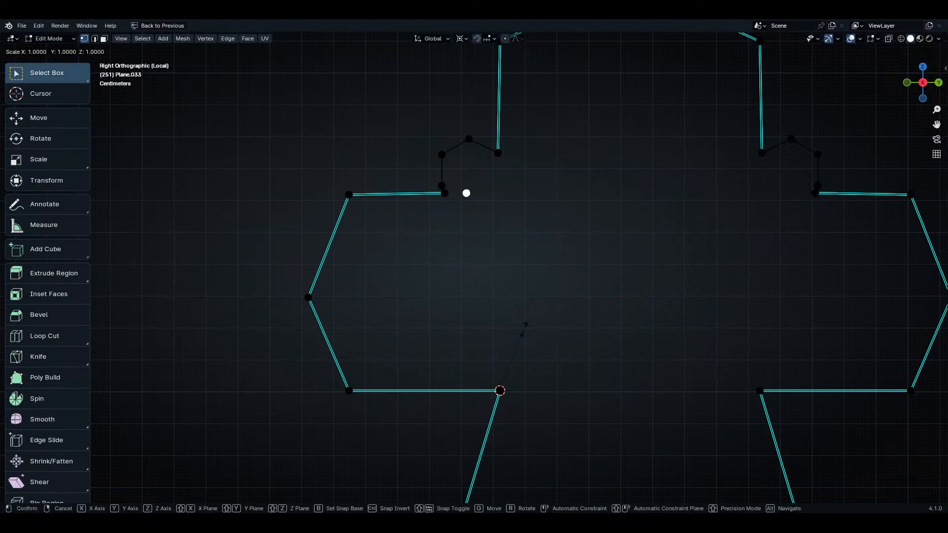
text(y)
text(0)
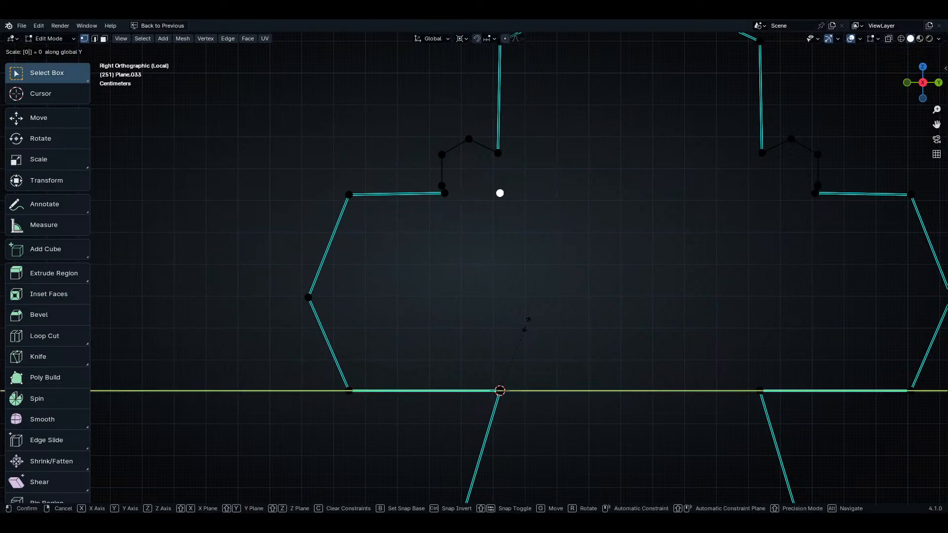
key(Return)
click(503, 194)
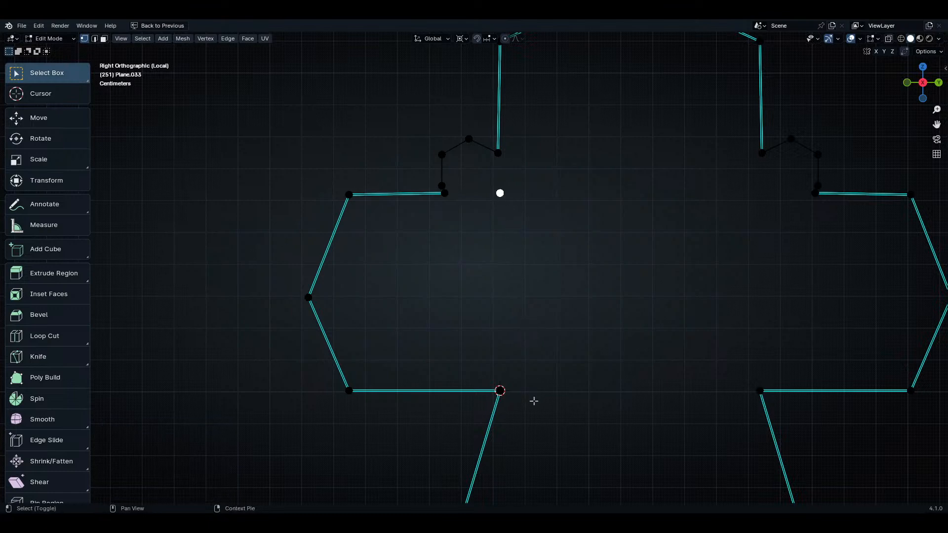
- Snap the 3D cursor midway between the duplicated helper vertex and the lower inner corner vertex, and delete the helper vertex
shift+click(500, 391)
key(shift+s)
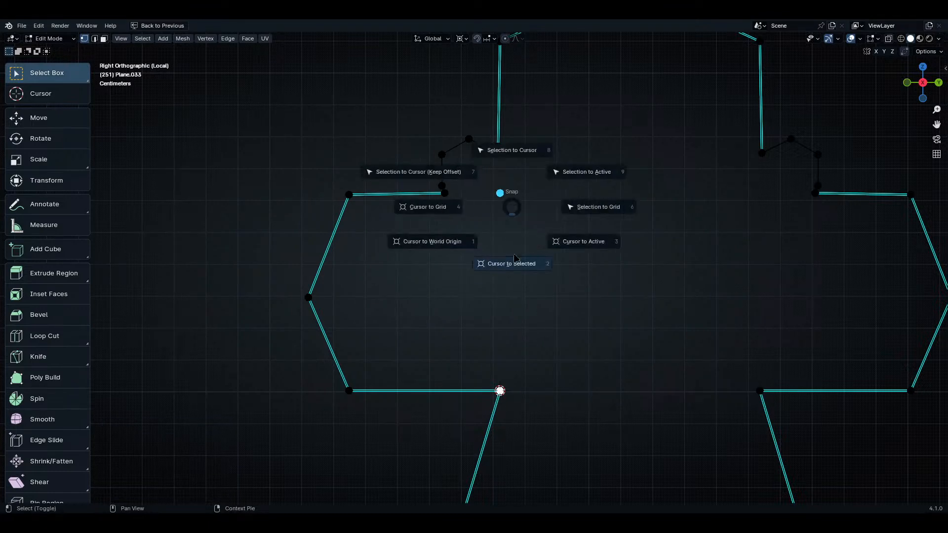
click(527, 377)
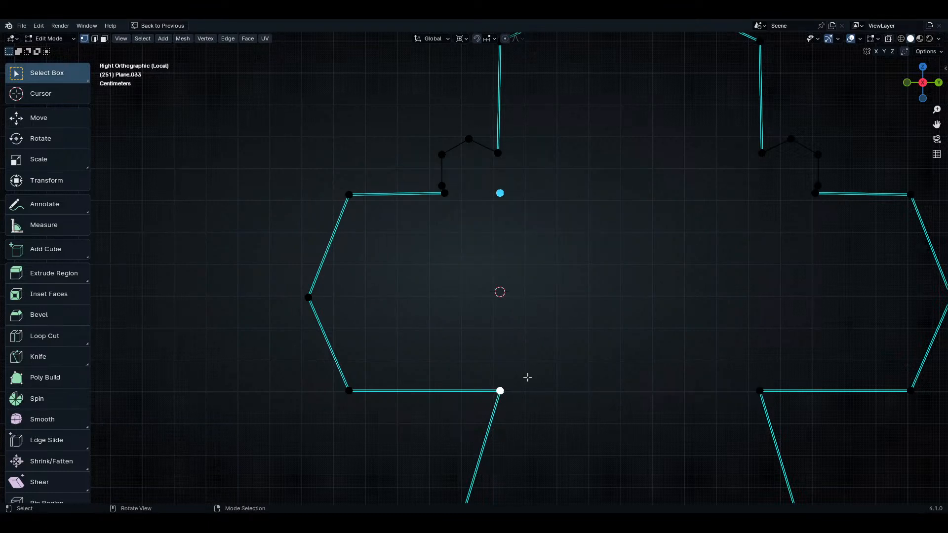
key(x)
click(549, 257)
click(467, 141)
key(ctrl+l)
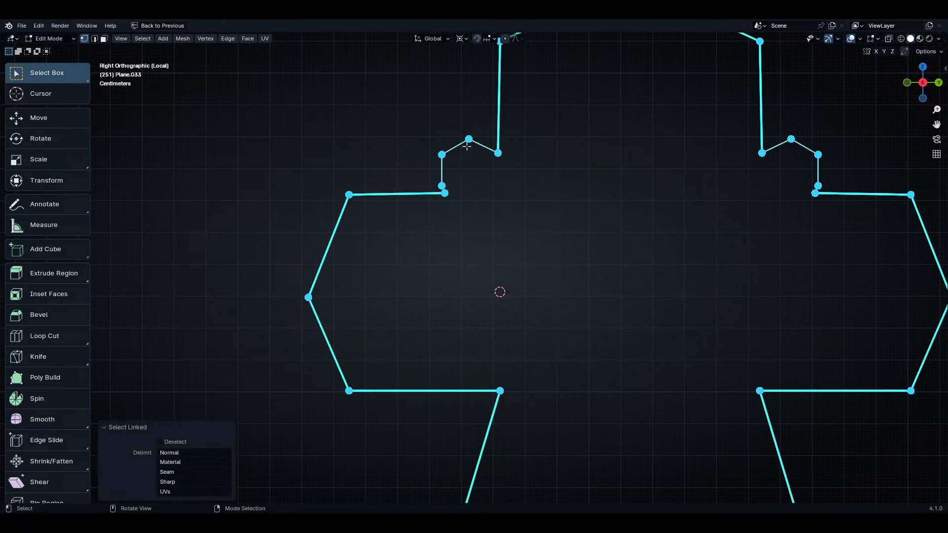
click(471, 176)
- Duplicate the five negative-Y rod profile vertices in place and mirror the copy below by scaling it -1 along Z about the 3D cursor
shift+middle_drag(472, 161, 469, 296)
scroll(542, 311, up, 5)
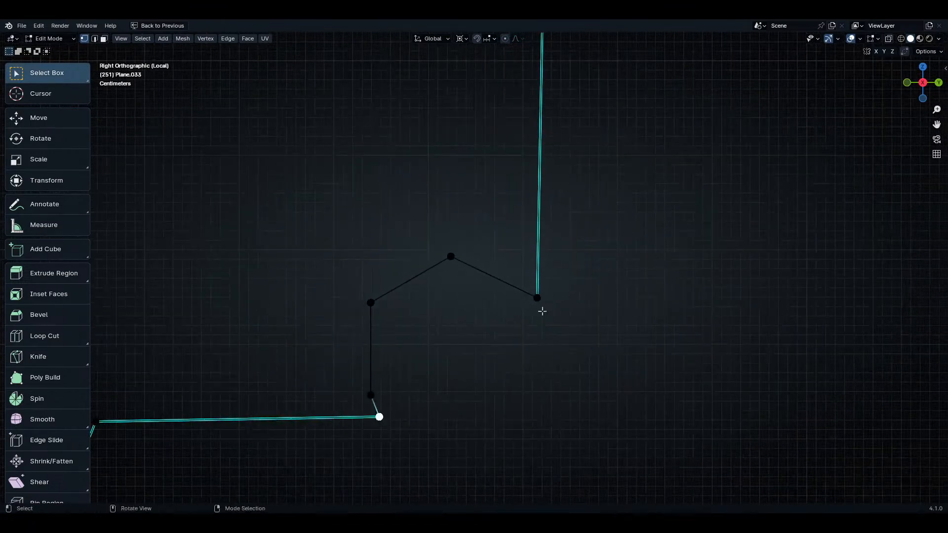
drag(452, 237, 357, 324)
drag(348, 218, 559, 454)
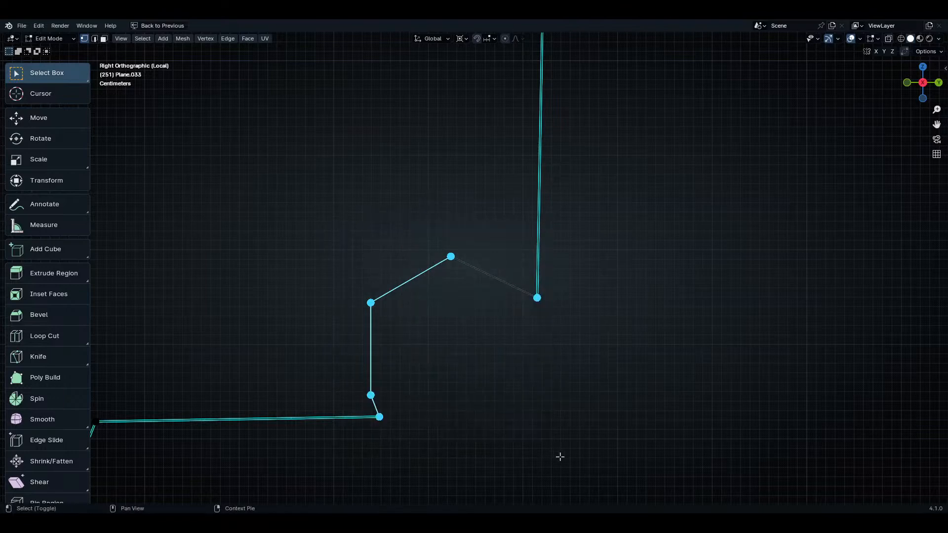
shift+middle_drag(559, 455, 559, 302)
scroll(558, 302, down, 4)
shift+middle_drag(580, 385, 559, 323)
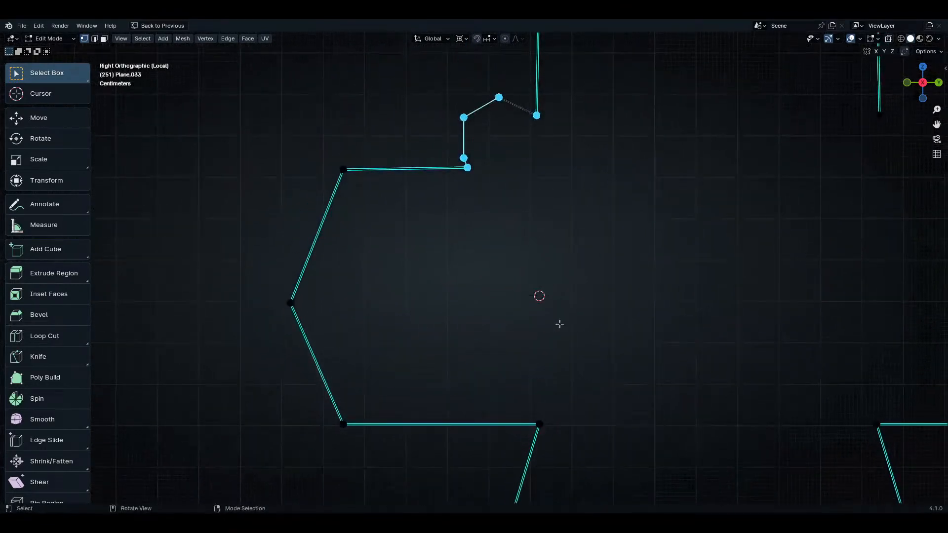
key(shift+d)
right_click(544, 349)
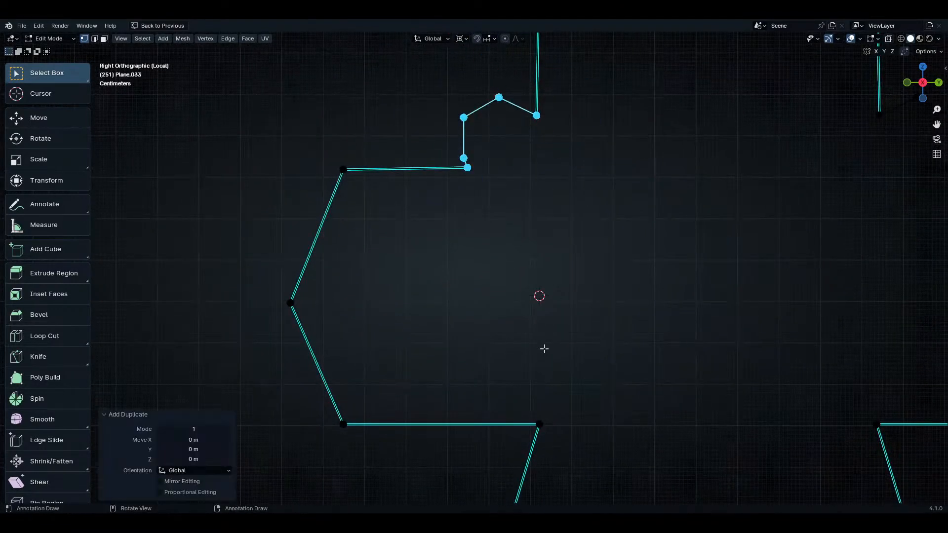
key(s)
key(z)
click(544, 349)
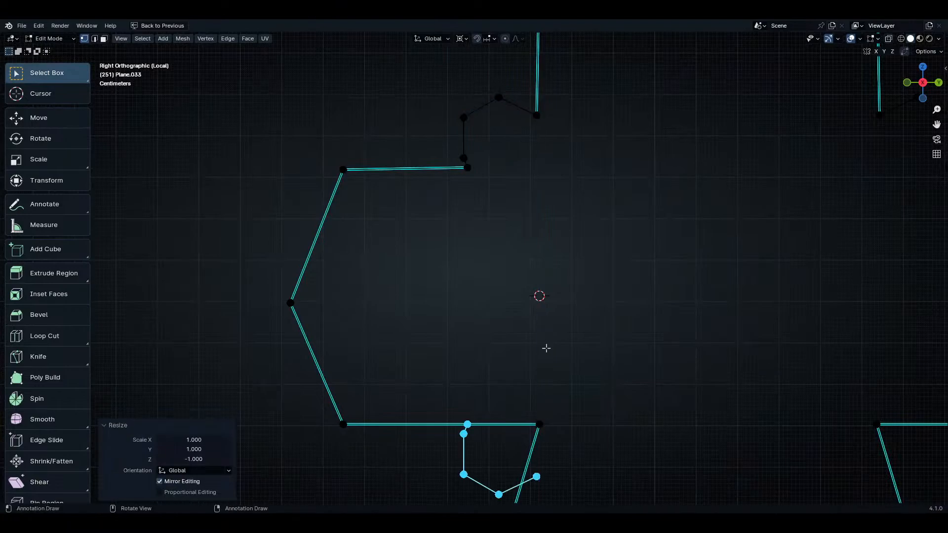
- Add one lengthwise loop cut on the sloped skirt face at factor -0.698 and one on the lobe's underside face at factor 0.267
shift+scroll(545, 346, down, 5)
middle_drag(543, 339, 652, 263)
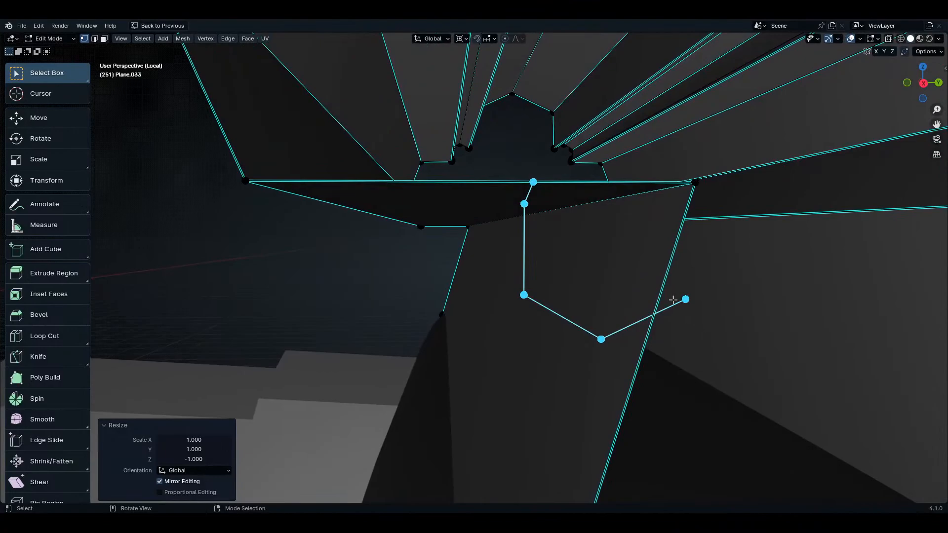
middle_drag(673, 299, 655, 309)
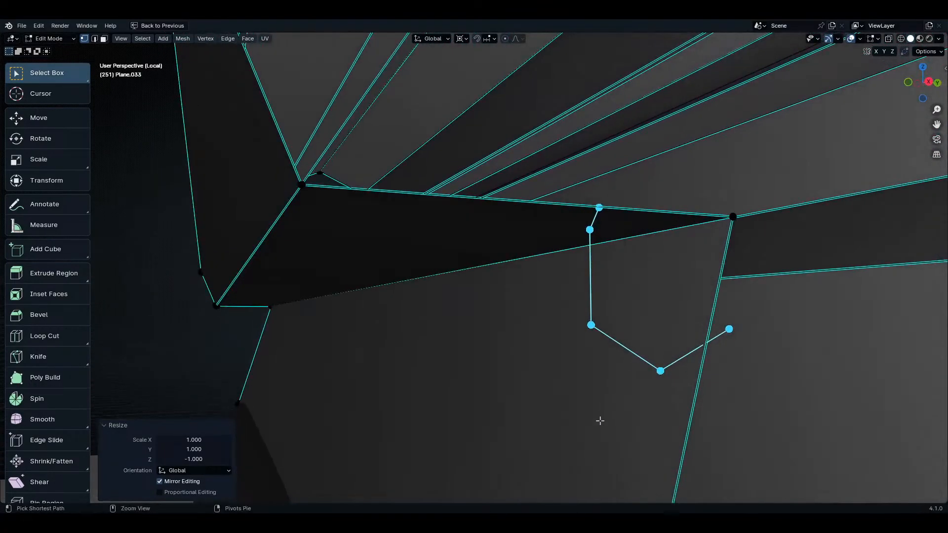
click(682, 441)
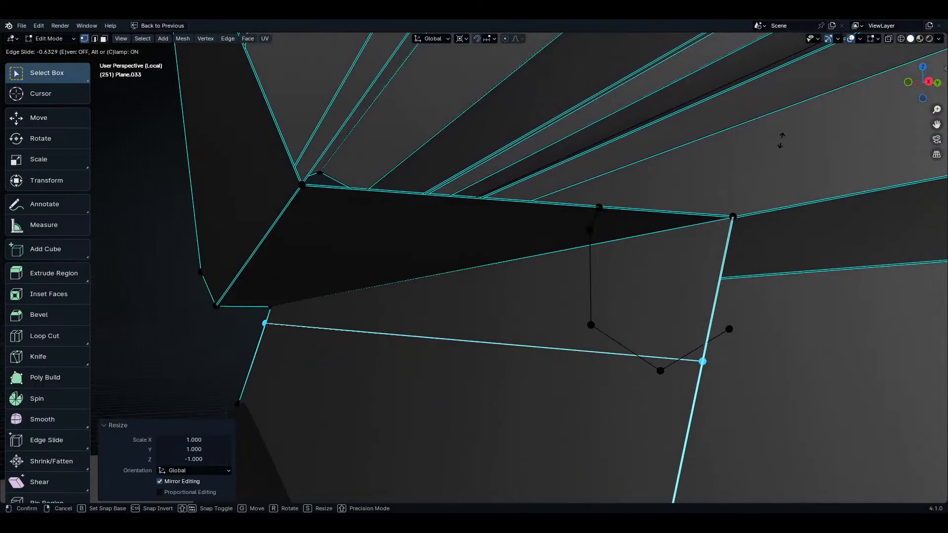
click(756, 120)
key(g)
key(g)
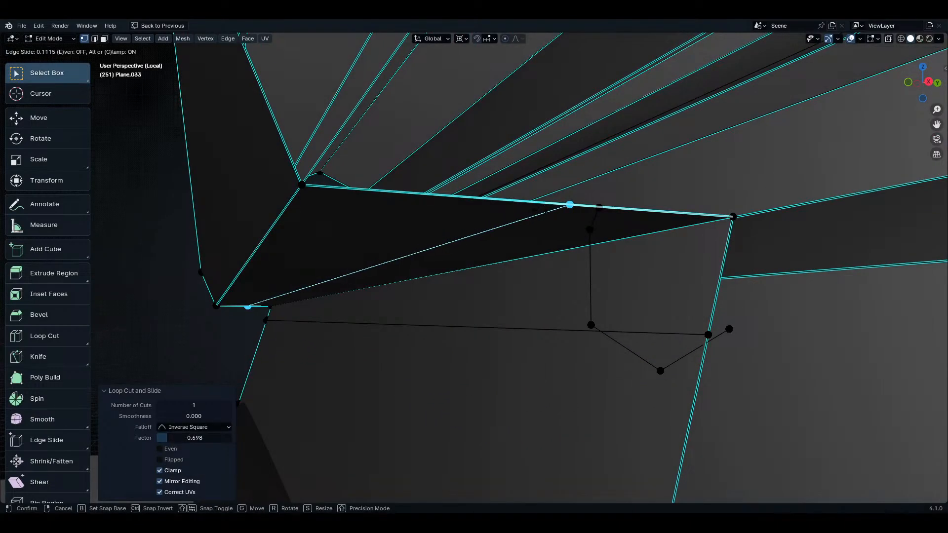
click(566, 230)
mouse_move(571, 231)
middle_down()
mouse_move(588, 229)
mouse_move(569, 241)
middle_up()
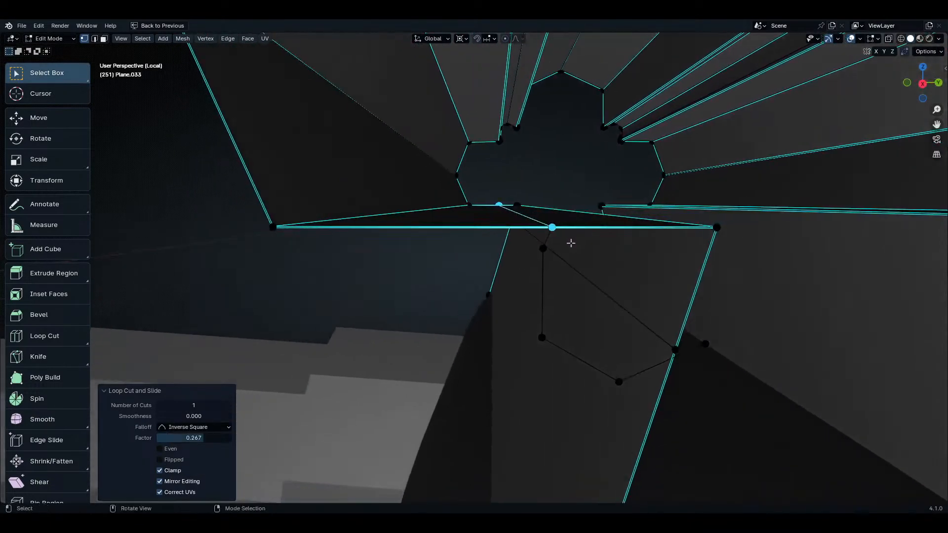
- Merge the underside cut's vertex and the mirrored rod profile's upper end vertex at their center
click(552, 227)
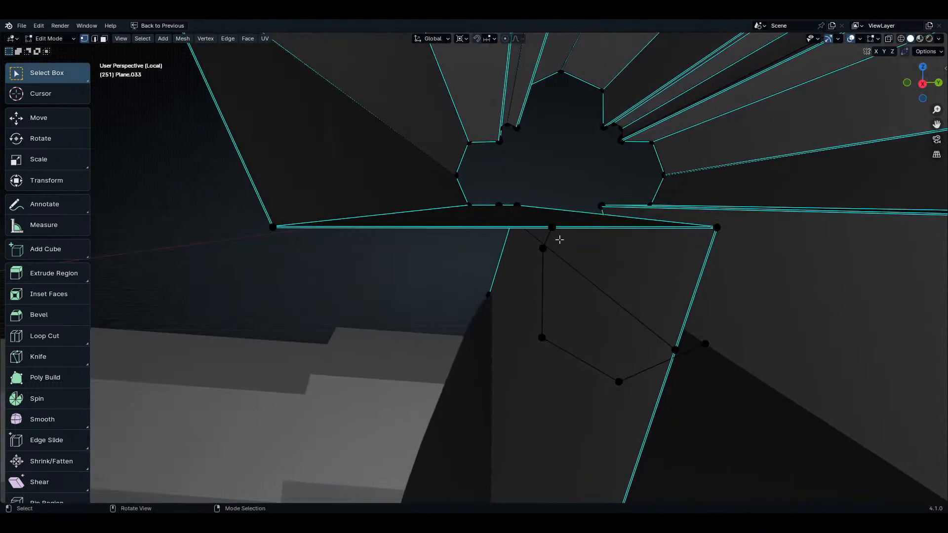
drag(563, 234, 563, 235)
middle_drag(564, 235, 575, 247)
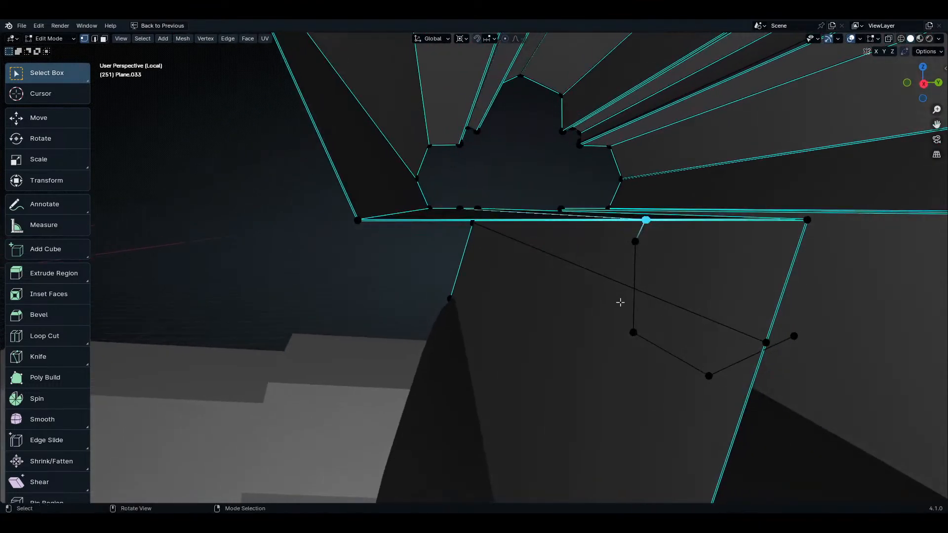
key(m)
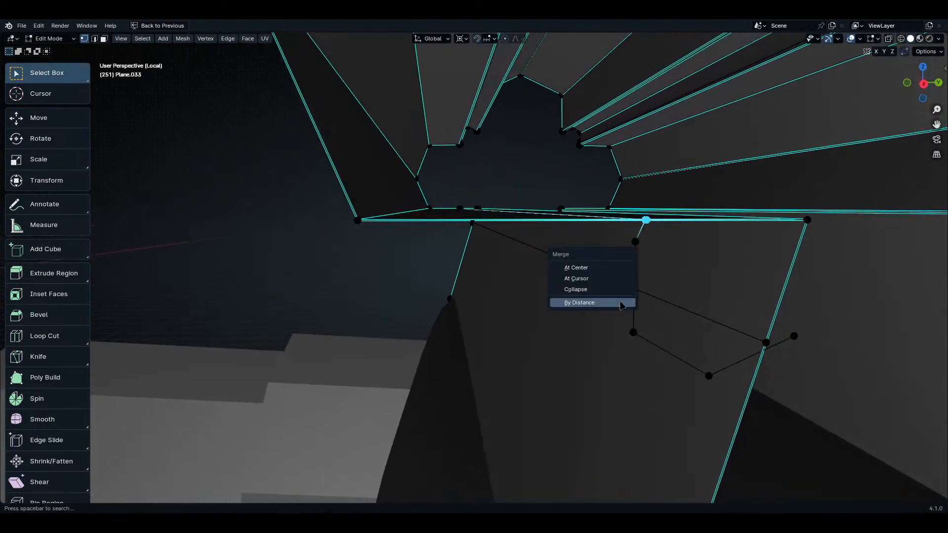
click(601, 267)
middle_drag(601, 265, 668, 270)
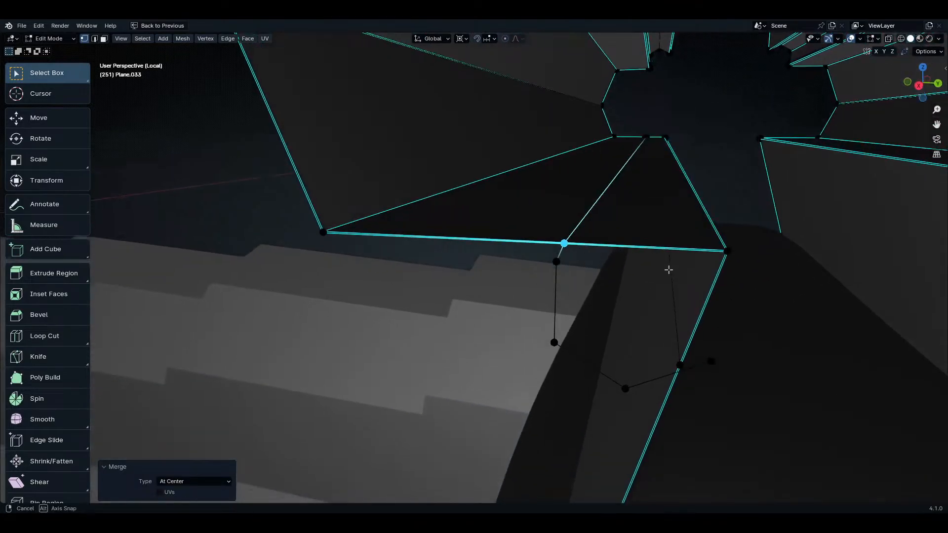
- Slide the mirrored profile's free end vertex by factor 0.374 onto the skirt edge and merge it with the loop cut vertex
middle_drag(724, 319, 738, 386)
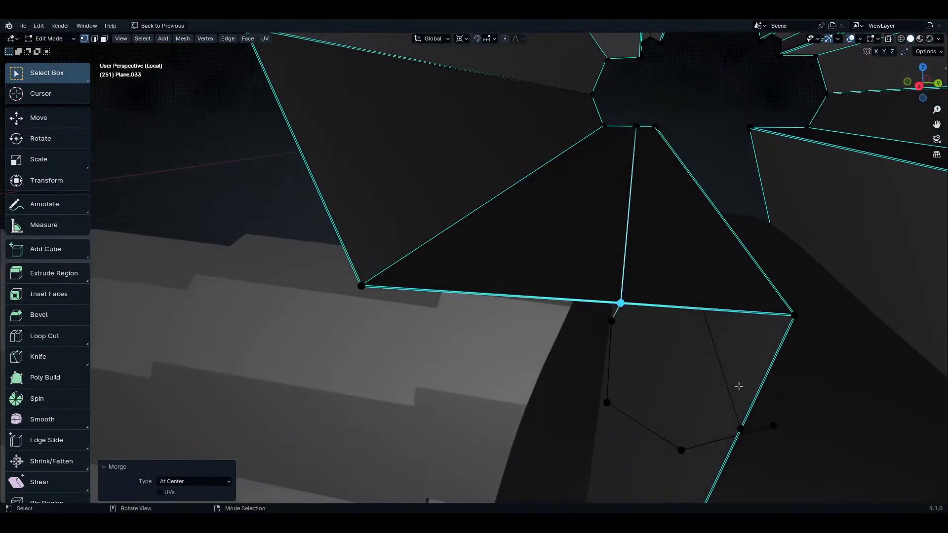
click(764, 439)
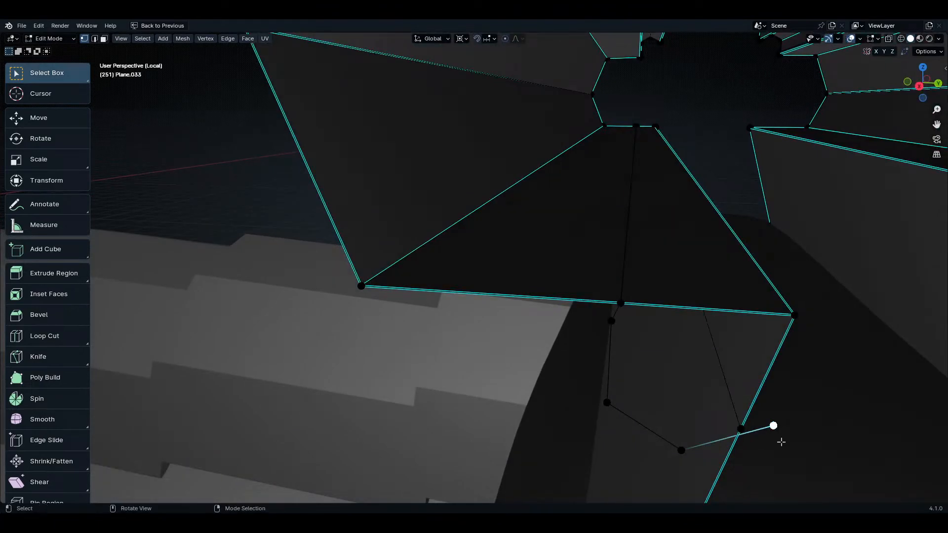
key(shift+v)
click(748, 457)
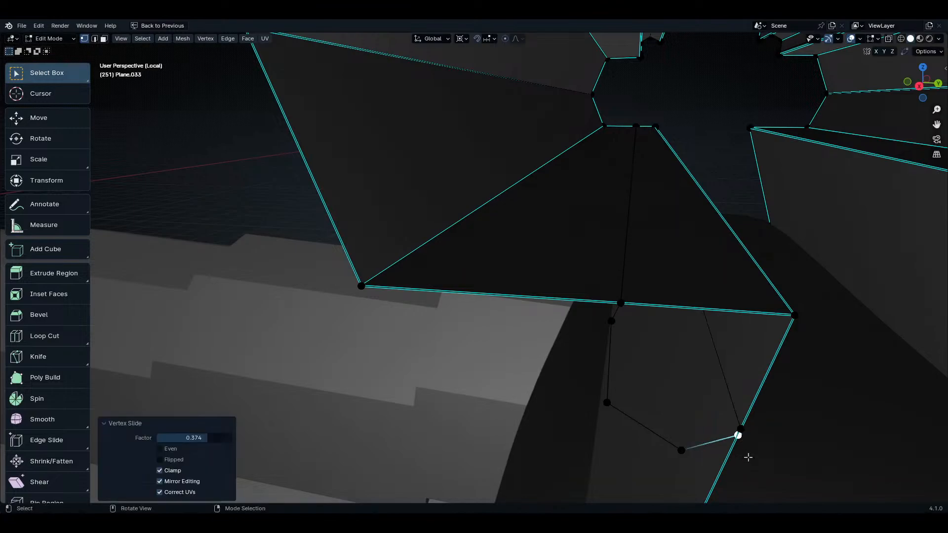
click(741, 434)
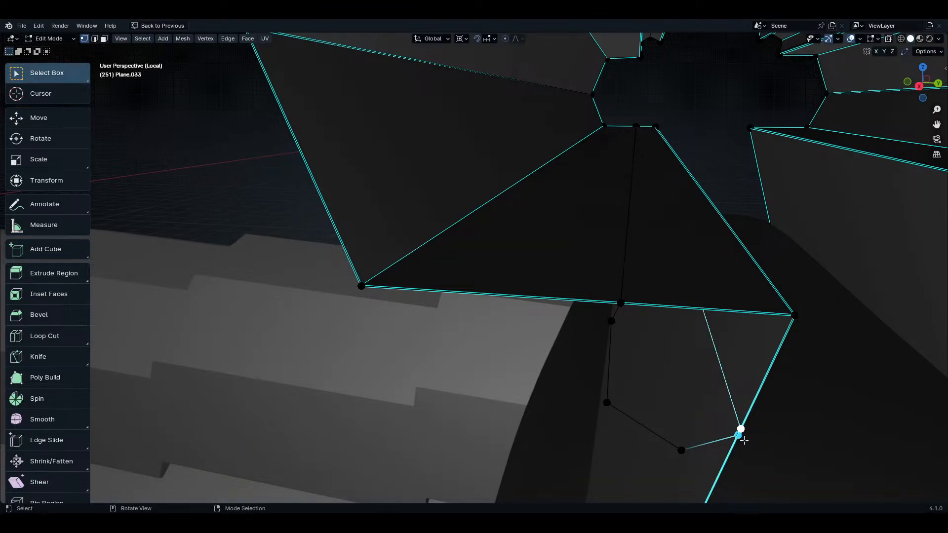
key(m)
click(744, 440)
- Delete the inner underside face and the upper skirt face between the two loop cuts
shift+middle_drag(750, 423, 684, 325)
key(3)
click(642, 200)
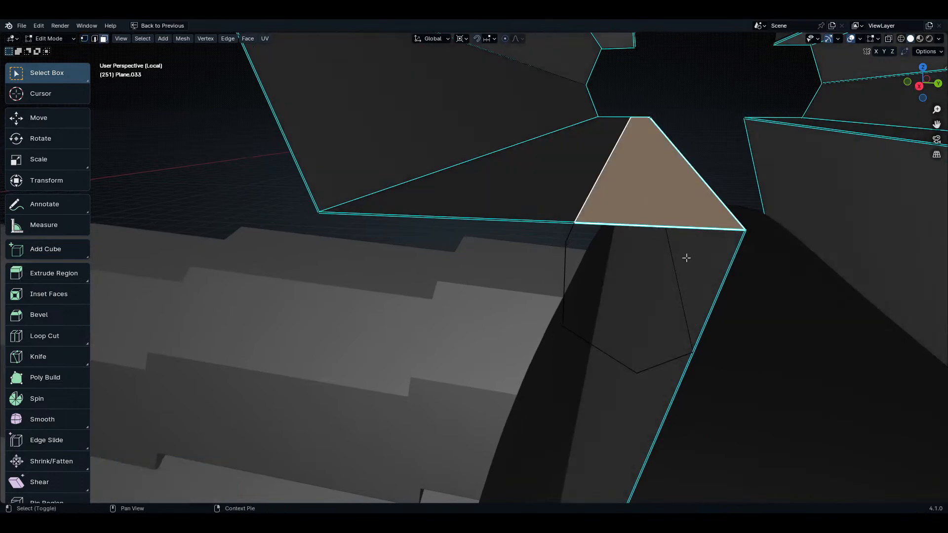
shift+click(700, 286)
key(x)
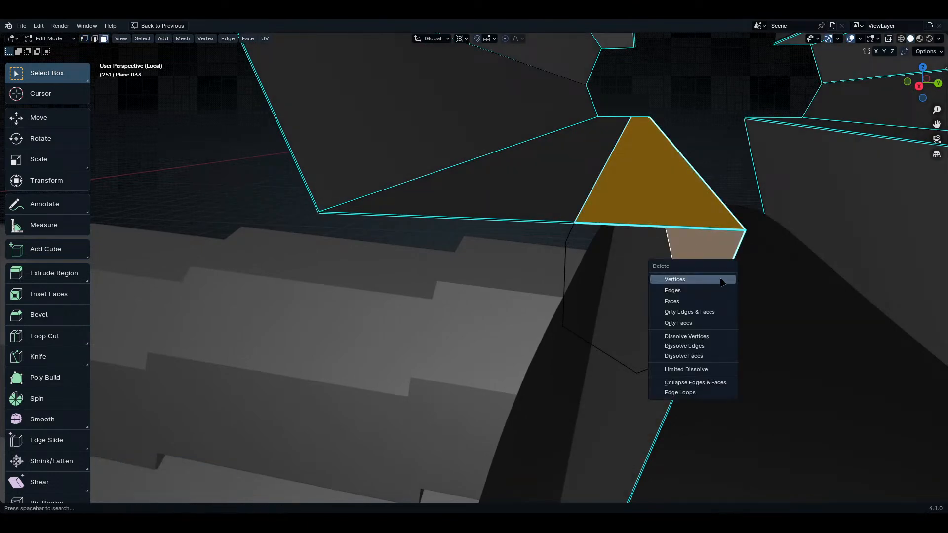
click(712, 302)
- Extrude the mirrored rod profile vertices -4.6892 m along X beneath the side lobe
mouse_move(672, 311)
middle_down()
mouse_move(696, 296)
mouse_move(681, 303)
middle_up()
key(grave)
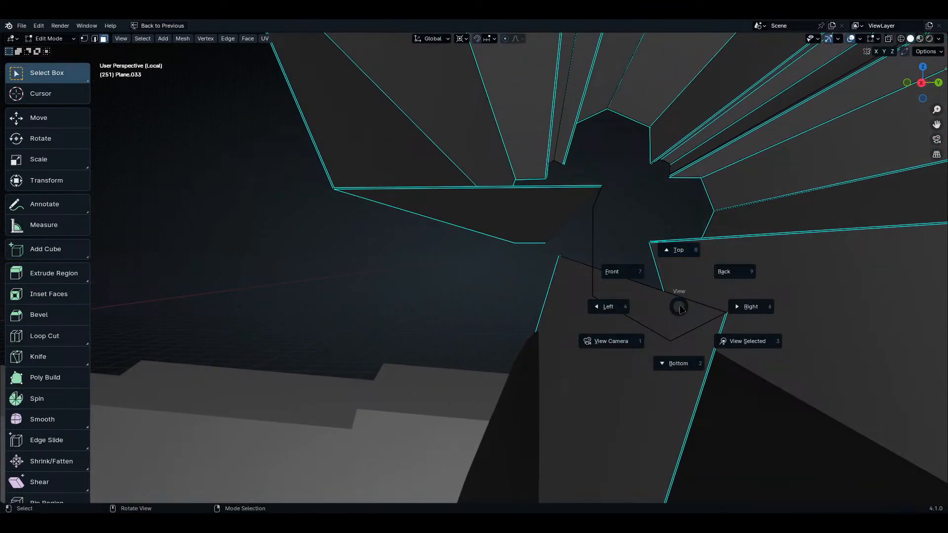
key(Escape)
key(1)
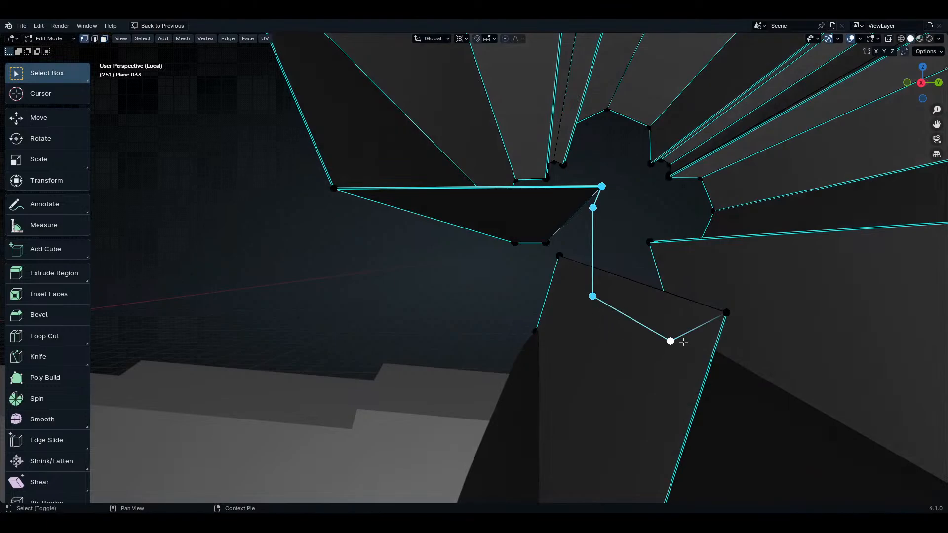
middle_drag(722, 317, 836, 314)
key(g)
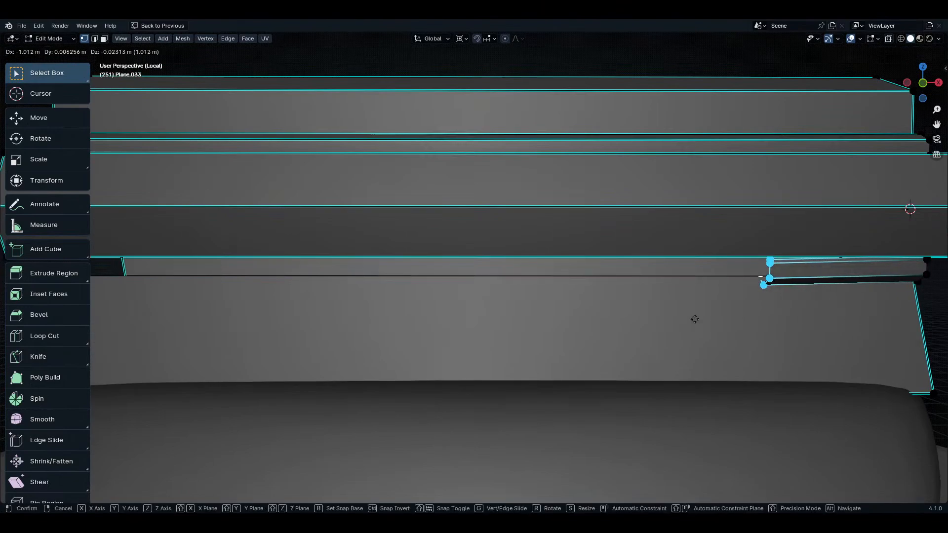
key(x)
click(157, 283)
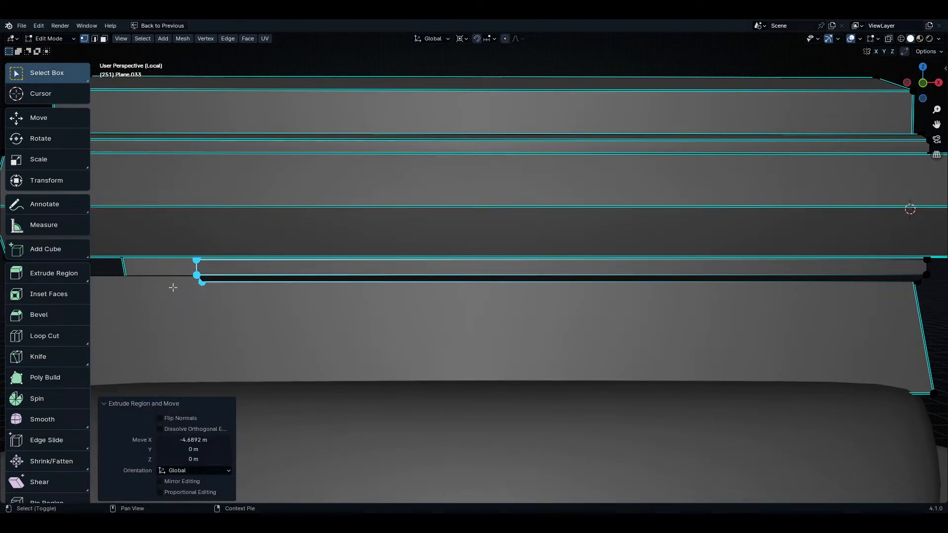
- Move the extruded profile end farther along the ridge, snapping its skirt-side vertex onto the far end vertex of the skirt cut
shift+middle_drag(173, 288, 763, 367)
ctrl+middle_drag(763, 368, 639, 328)
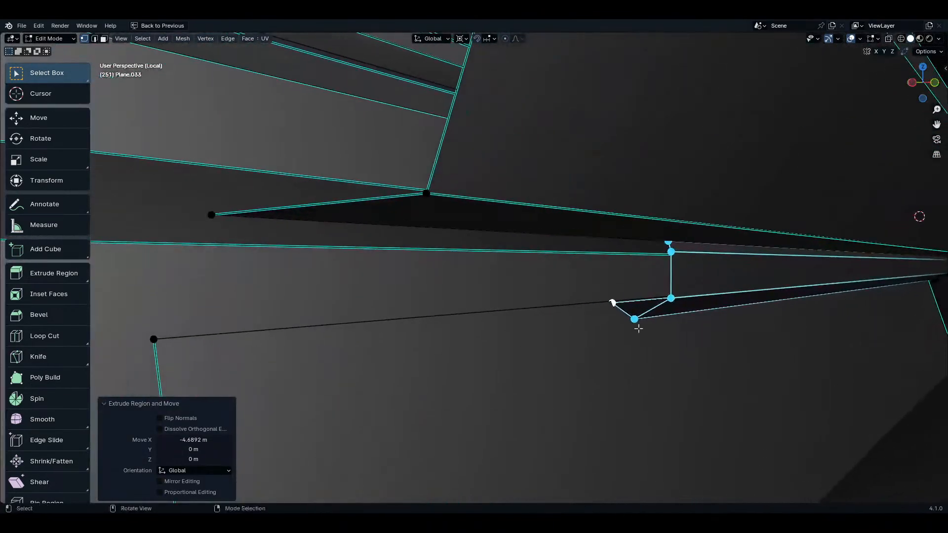
key(g)
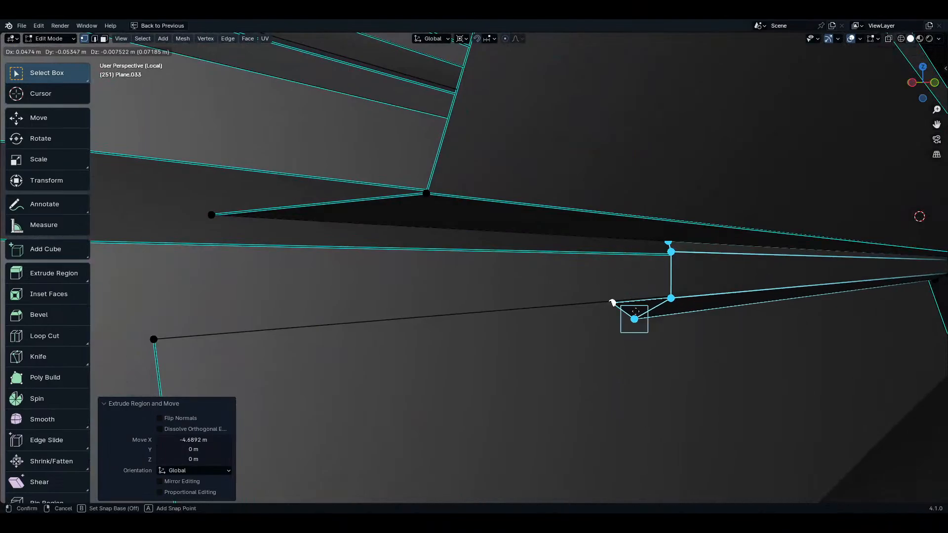
click(162, 334)
- Merge the extruded rod's upper end vertex with the adjacent underside vertex at their center at the ridge's far end
middle_drag(285, 293, 539, 388)
click(475, 339)
middle_drag(475, 339, 354, 246)
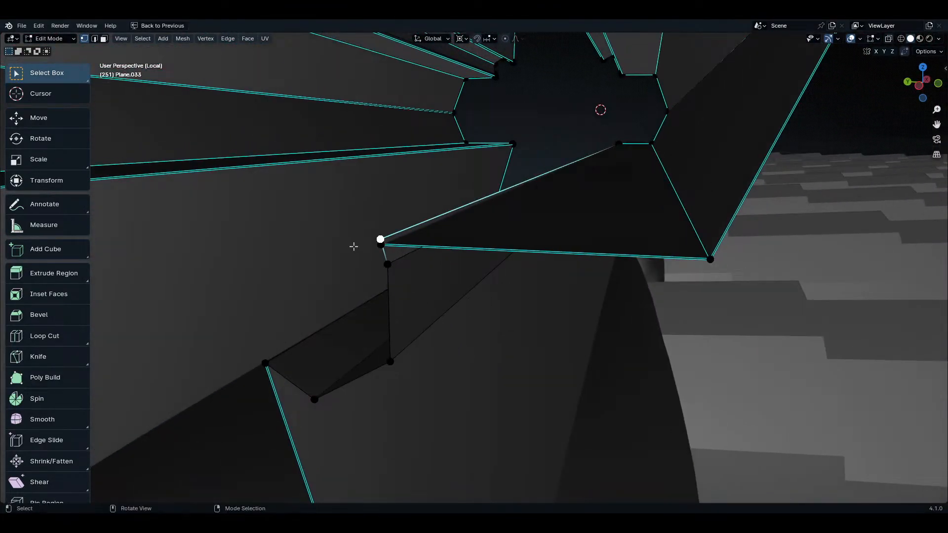
key(m)
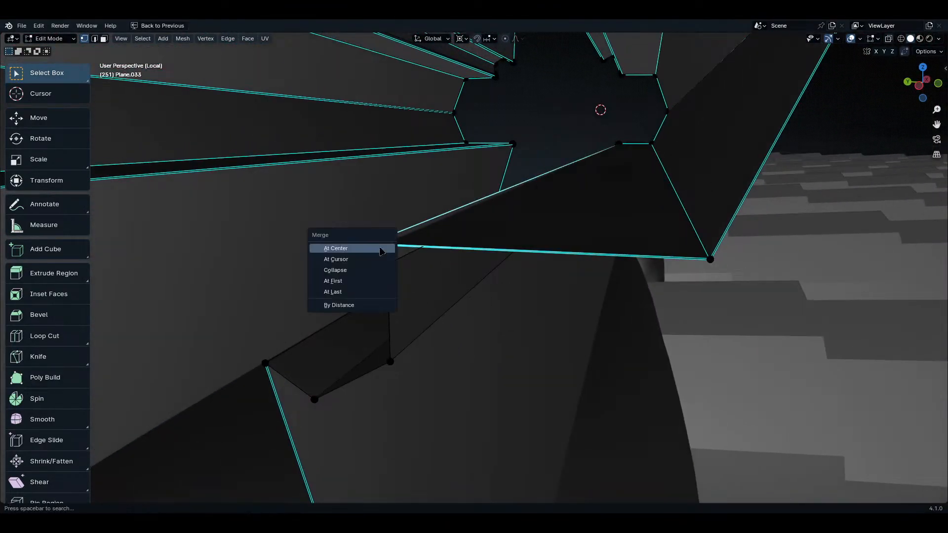
click(380, 251)
- Merge all of the ridge cap's vertices by distance at 0.0001 m and recalculate the normals outward
middle_drag(321, 371, 649, 359)
key(a)
key(m)
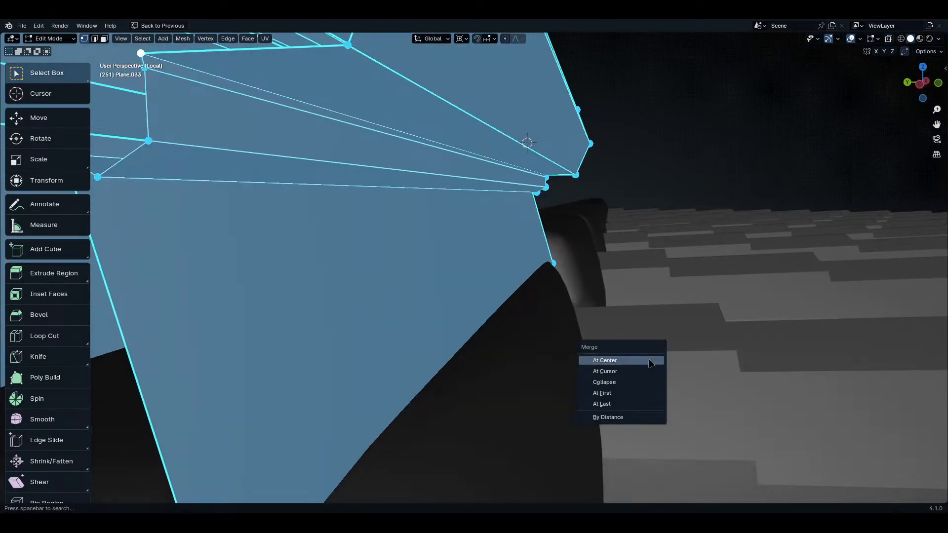
click(629, 417)
middle_drag(608, 406, 539, 364)
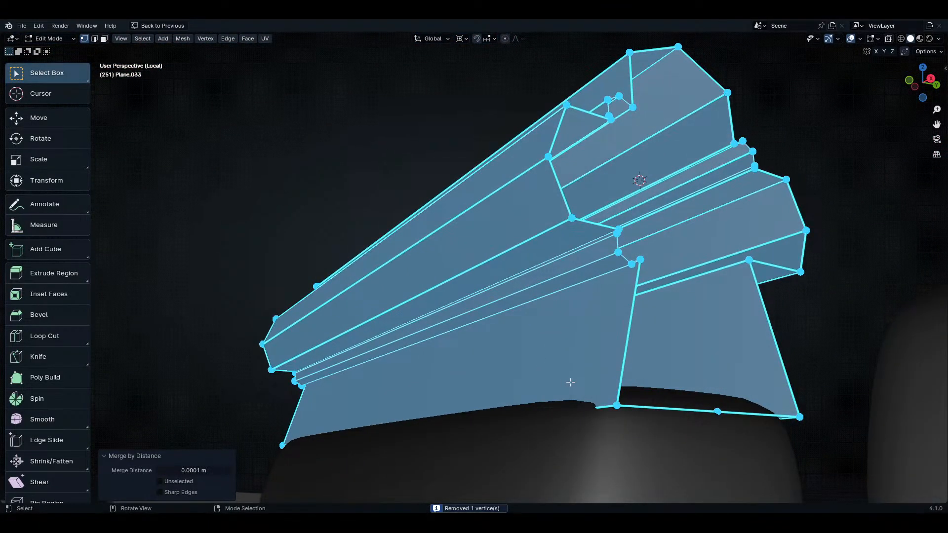
key(shift+n)
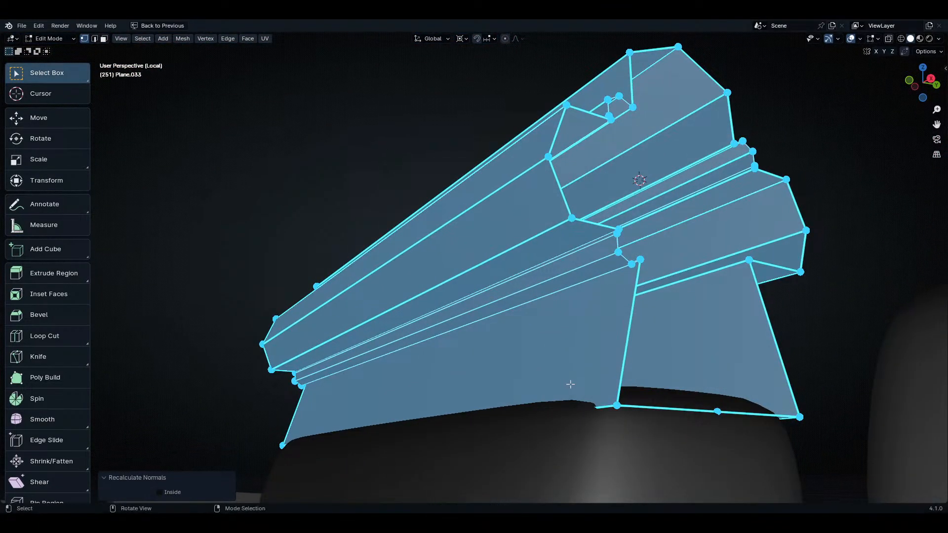
middle_drag(570, 384, 650, 361)
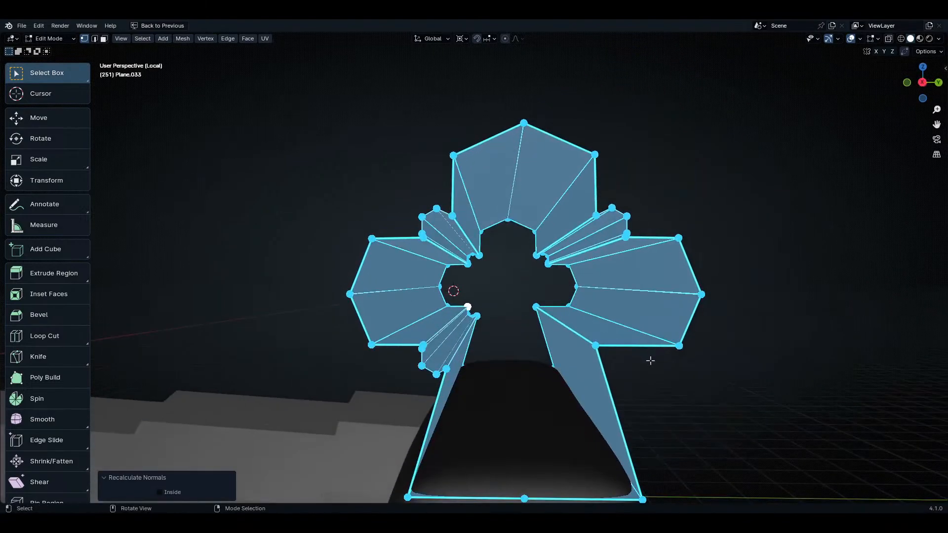
- Delete the vertices of the ridge cap half that lacks the lower rod, keeping the centerline vertices
key(KP_3)
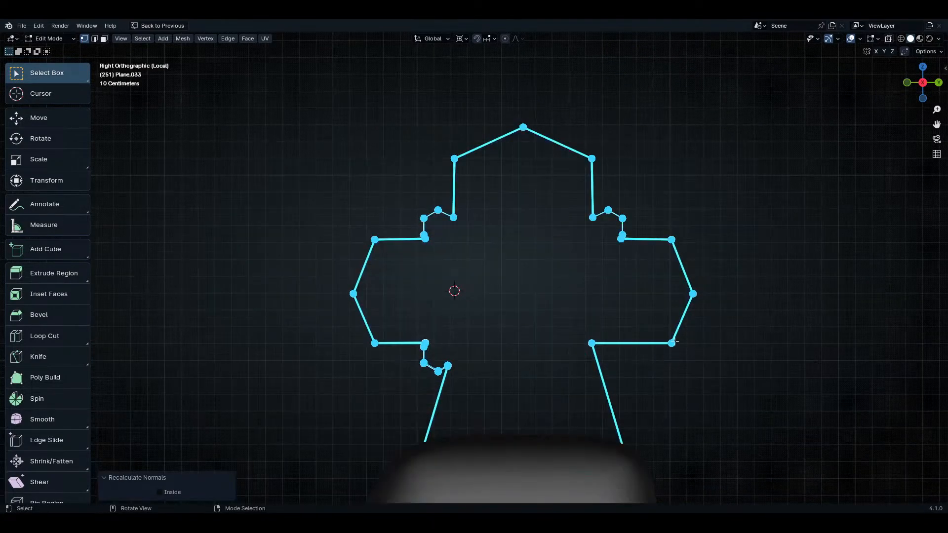
key(alt+z)
scroll(652, 254, down, 3)
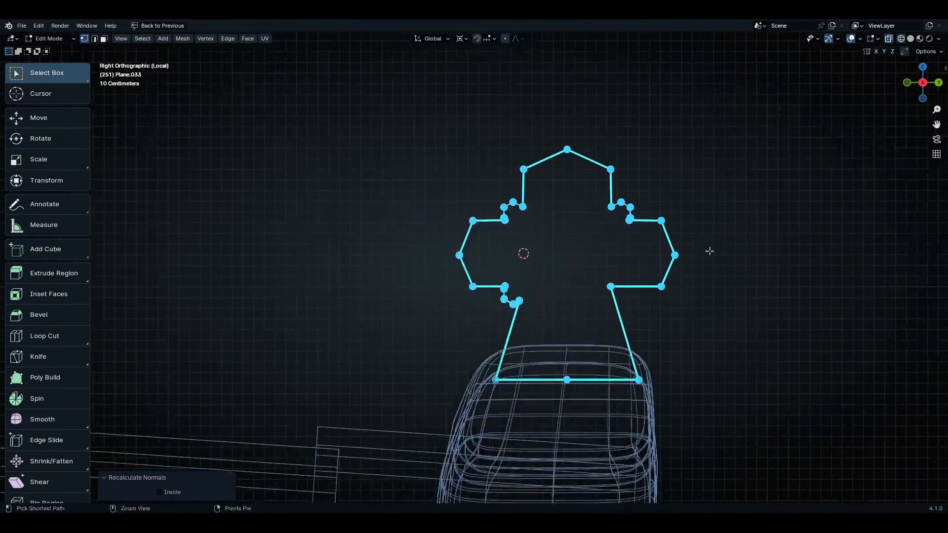
drag(744, 130, 604, 337)
key(x)
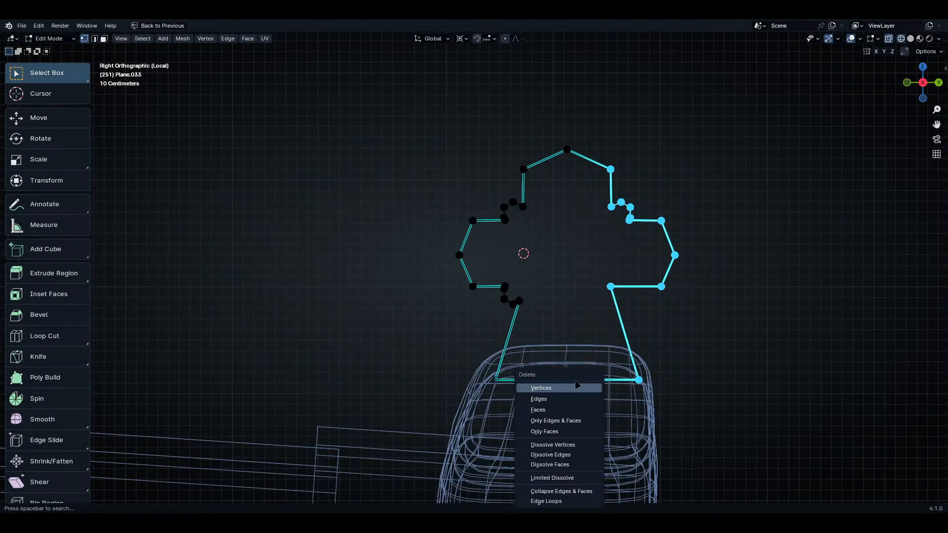
click(576, 390)
- Snap the 3D cursor to the midpoint between the ridge cap's top and bottom centerline vertices
key(a)
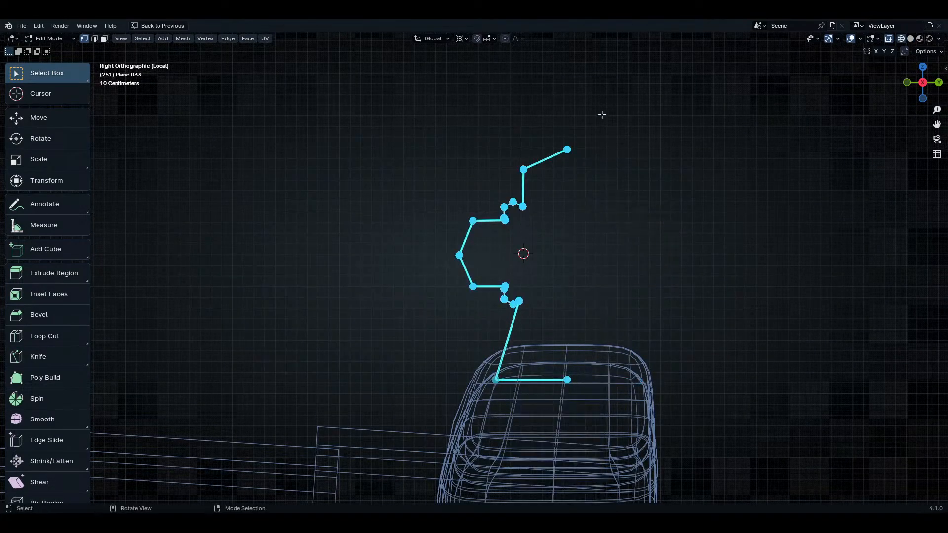
click(567, 149)
shift+click(567, 380)
key(shift+s)
click(584, 295)
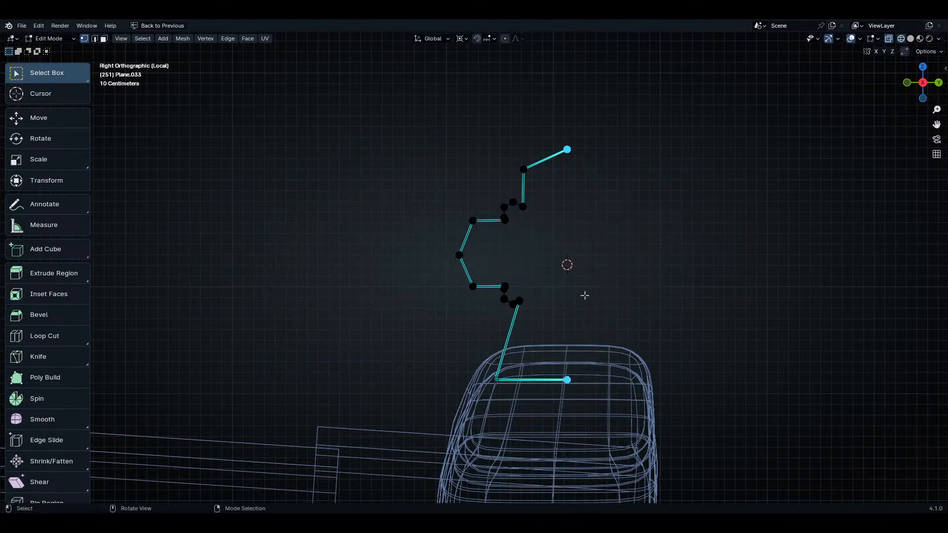
- Duplicate the remaining ridge cap half in place and mirror the copy by scaling it -1 along Y about the 3D cursor
key(a)
key(shift+d)
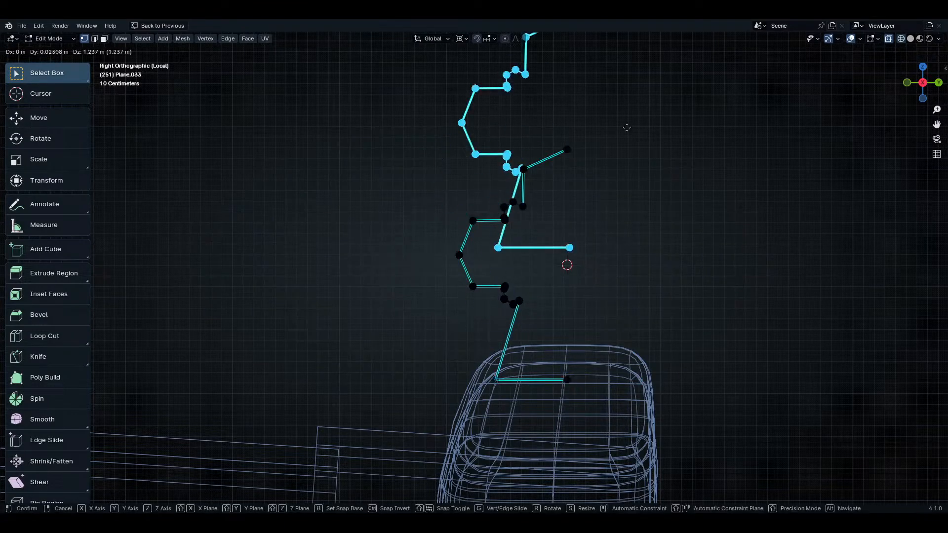
right_click(653, 296)
key(s)
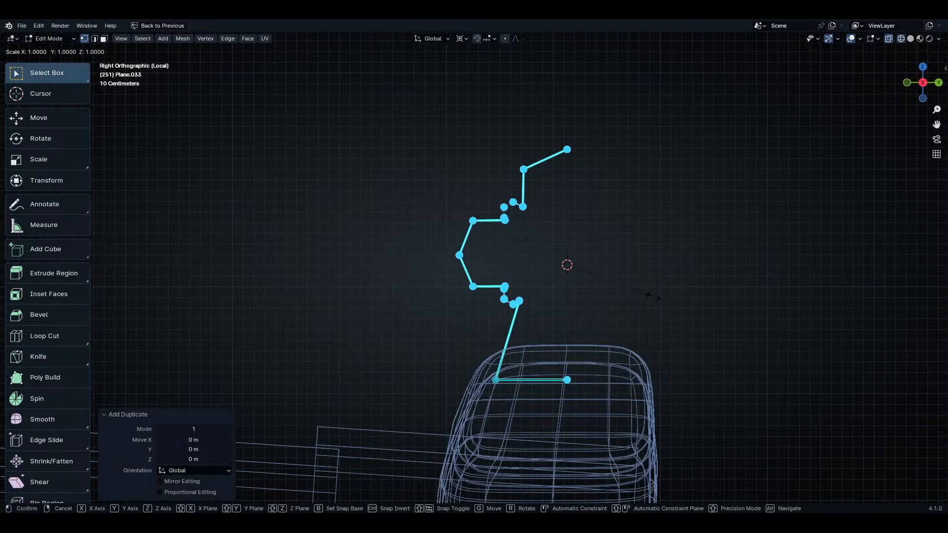
text(y)
text(-1)
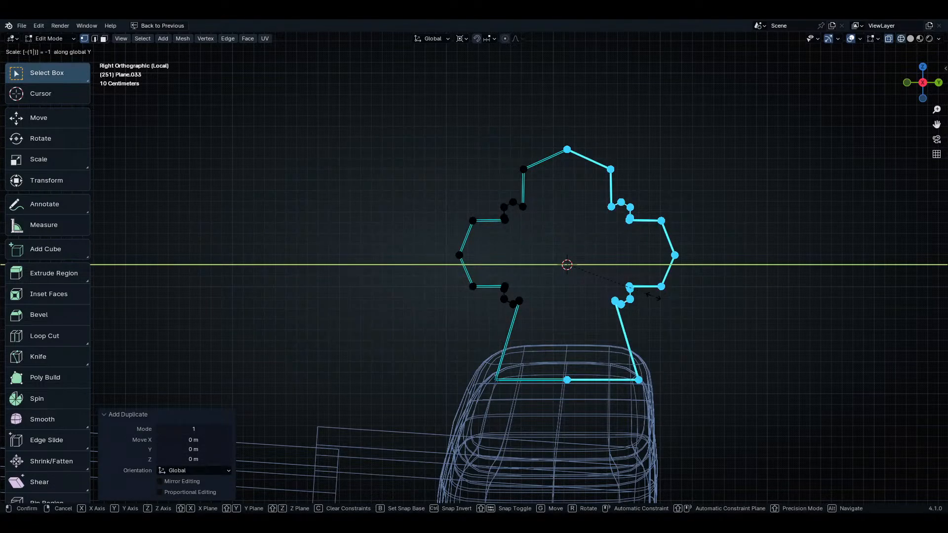
key(Return)
- Merge the mirrored ridge cap's vertices by distance and return to Object Mode
key(m)
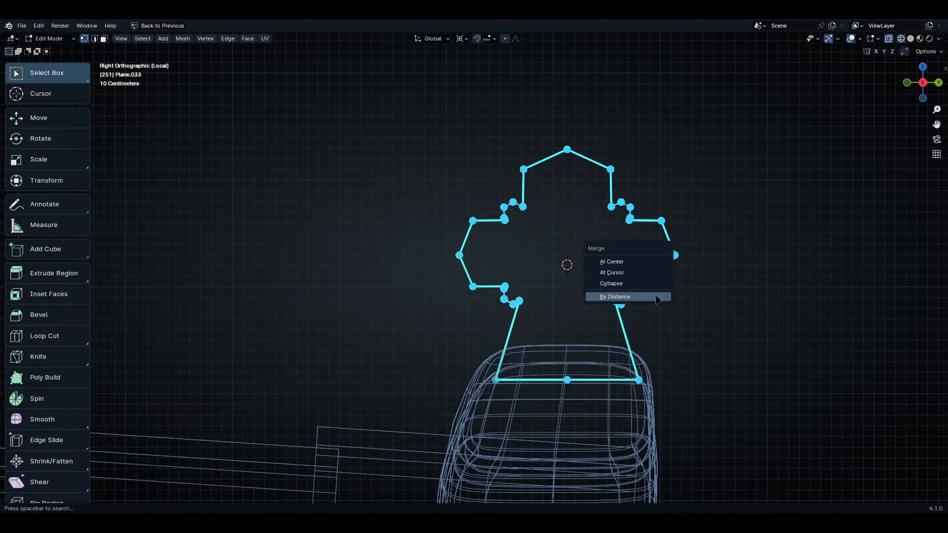
click(657, 299)
middle_drag(657, 299, 575, 232)
key(Tab)
middle_drag(595, 271, 678, 294)
key(shift+z)
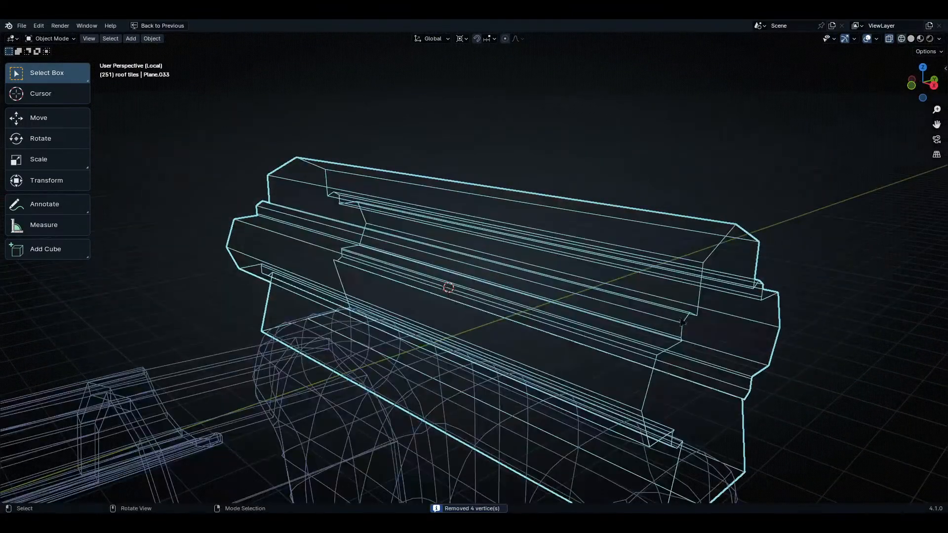
key(shift+z)
mouse_move(634, 324)
middle_down()
mouse_move(653, 329)
mouse_move(668, 298)
mouse_move(663, 317)
middle_up()
- Add a Subdivision Surface modifier with 1 viewport level to the ridge cap
key(ctrl+space)
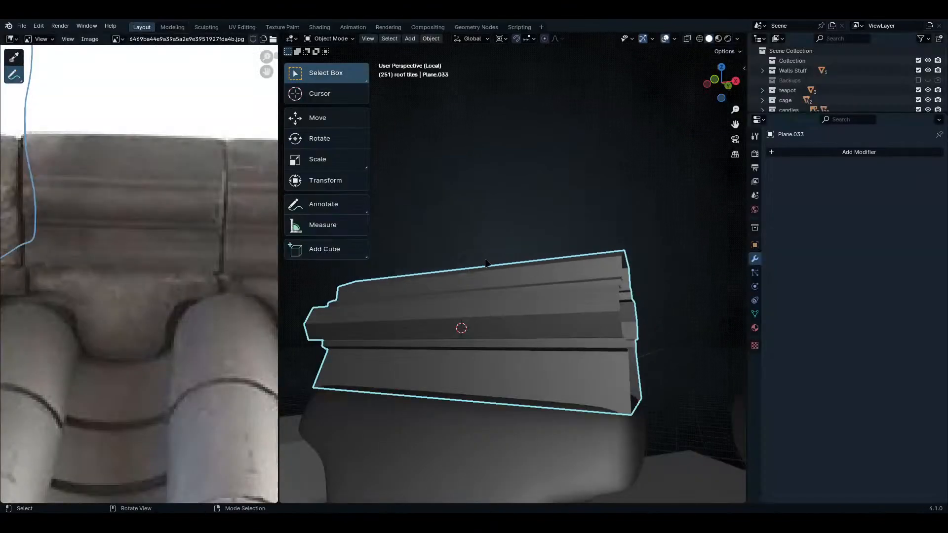
middle_drag(523, 297, 597, 296)
mouse_move(504, 343)
middle_down()
mouse_move(660, 349)
mouse_move(666, 380)
middle_up()
key(shift+z)
key(ctrl+space)
key(shift+z)
shift+middle_drag(822, 408, 634, 269)
mouse_move(634, 262)
middle_down()
mouse_move(710, 270)
mouse_move(666, 299)
mouse_move(745, 324)
mouse_move(702, 303)
mouse_move(758, 191)
mouse_move(675, 289)
mouse_move(685, 275)
mouse_move(779, 442)
mouse_move(701, 352)
mouse_move(673, 387)
mouse_move(609, 370)
mouse_move(683, 350)
middle_up()
key(ctrl+1)
click(757, 192)
click(683, 350)
- Apply Shade Smooth by Angle at 30° to the ridge cap
key(ctrl+Tab)
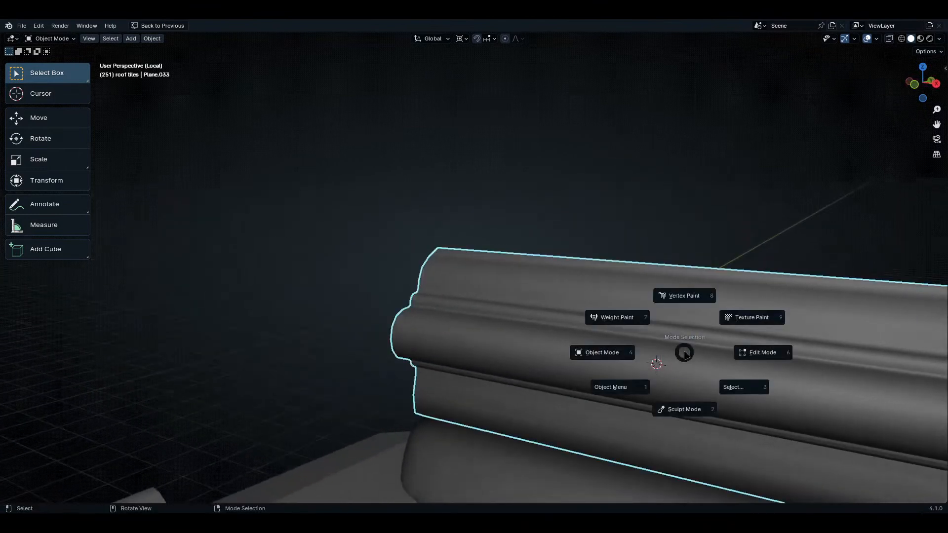
key(ctrl+Tab)
click(651, 395)
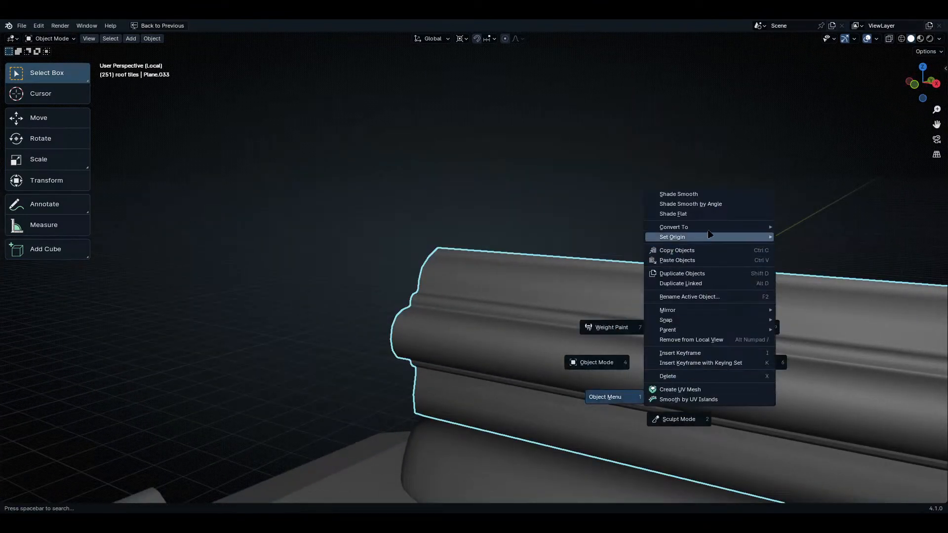
click(664, 203)
middle_drag(812, 351, 608, 409)
scroll(608, 408, up, 5)
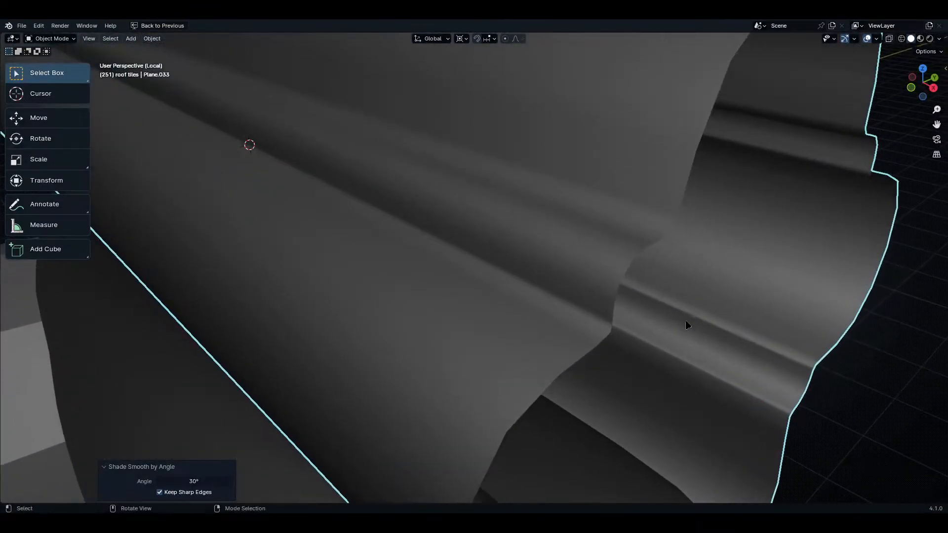
scroll(695, 325, down, 6)
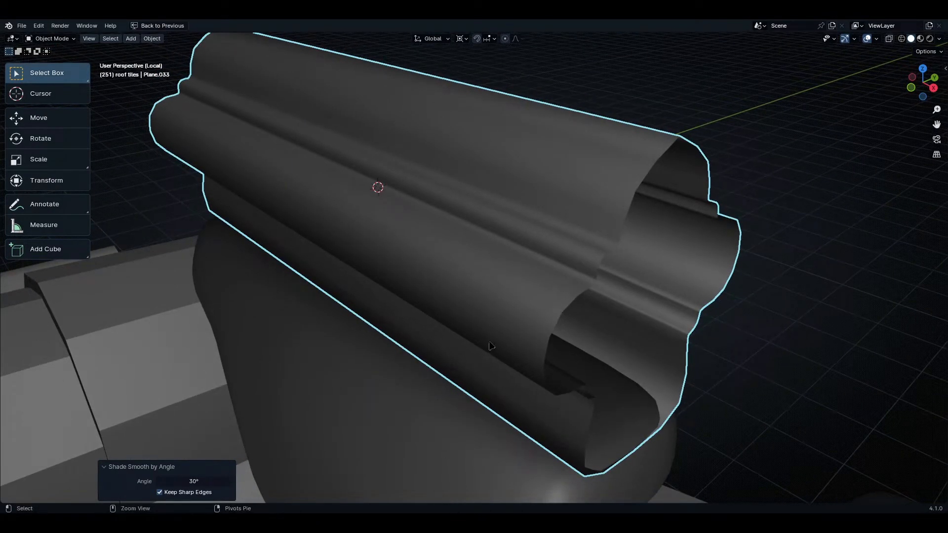
- Examine the ridge section and its joints in the reference photo and compare them with the modeled ridge cap
key(ctrl+space)
ctrl+middle_drag(177, 205, 197, 262)
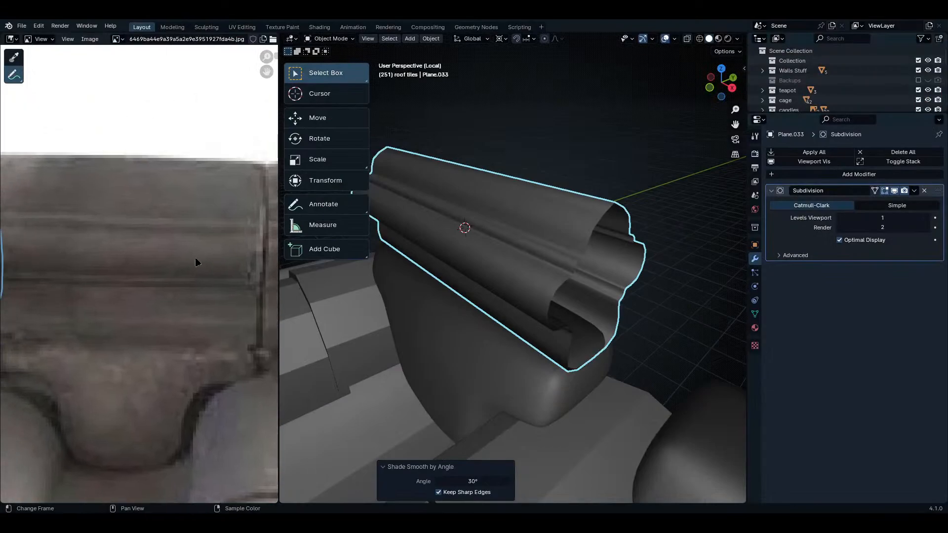
ctrl+middle_drag(229, 317, 224, 352)
mouse_move(224, 351)
middle_down()
mouse_move(223, 341)
mouse_move(235, 355)
middle_up()
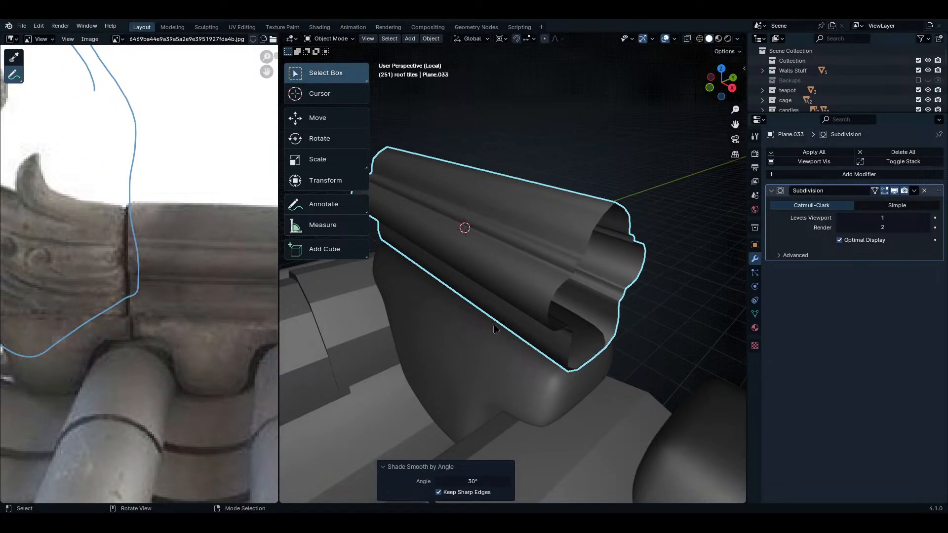
middle_drag(496, 329, 562, 287)
key(ctrl+space)
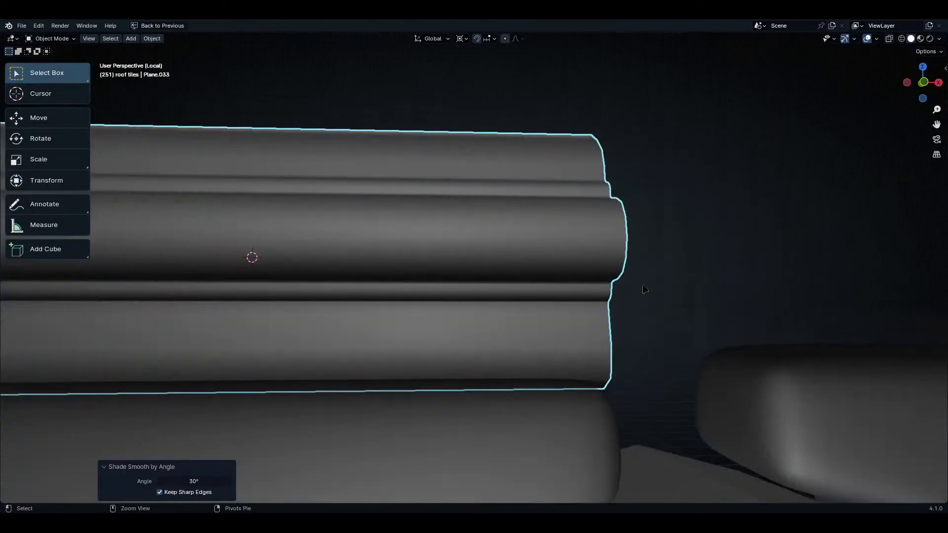
middle_drag(645, 289, 616, 309)
- Raise all ridge cap vertices except the bottom row 0.32152 m along Z to make the skirt taller
key(KP_1)
key(shift+z)
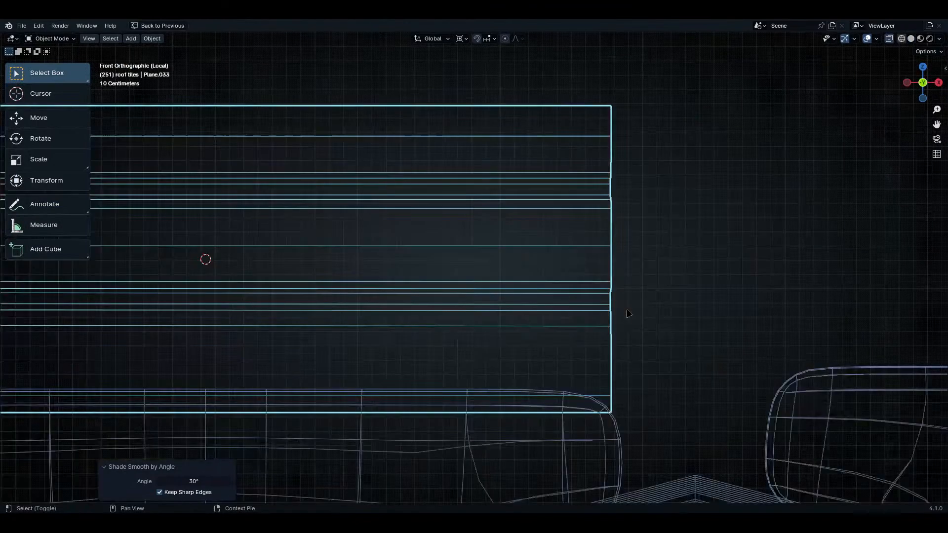
key(KP_Decimal)
key(Tab)
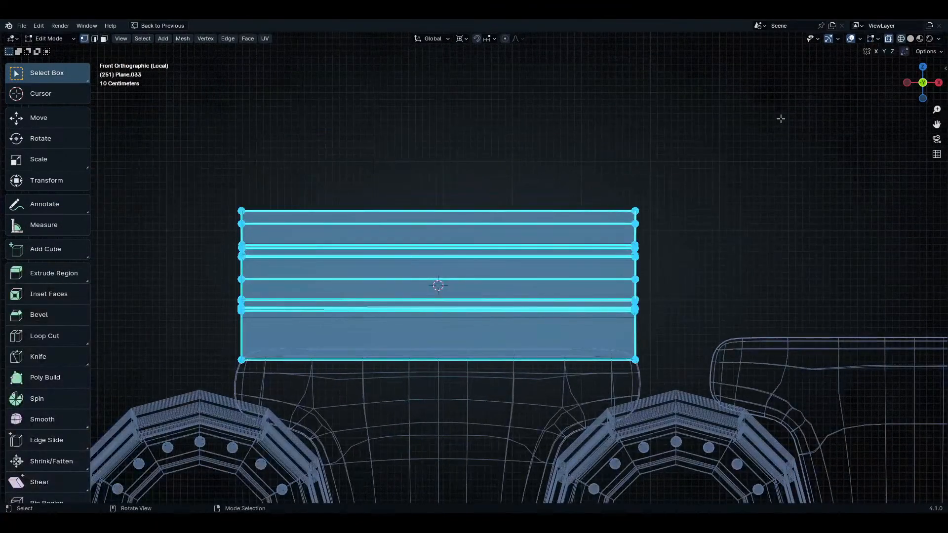
drag(781, 119, 180, 343)
key(g)
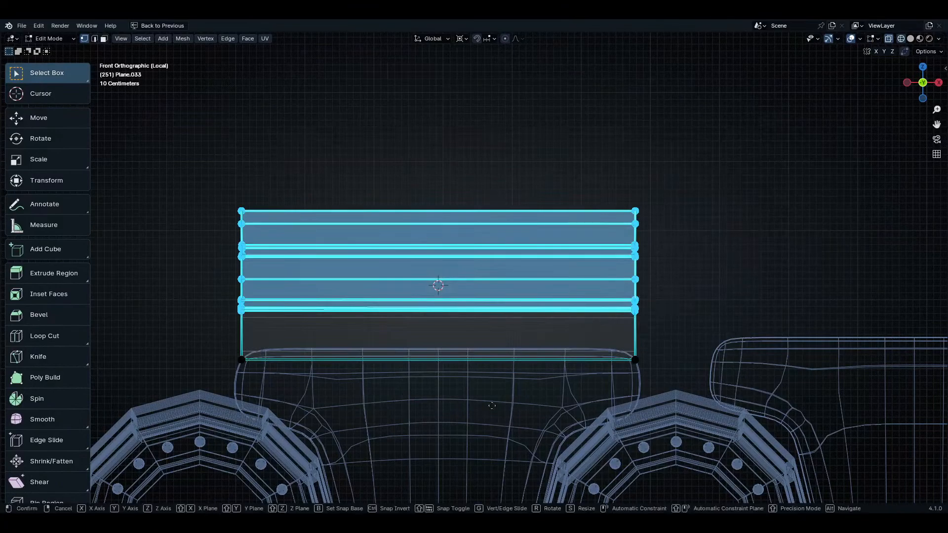
key(z)
click(497, 384)
key(shift+z)
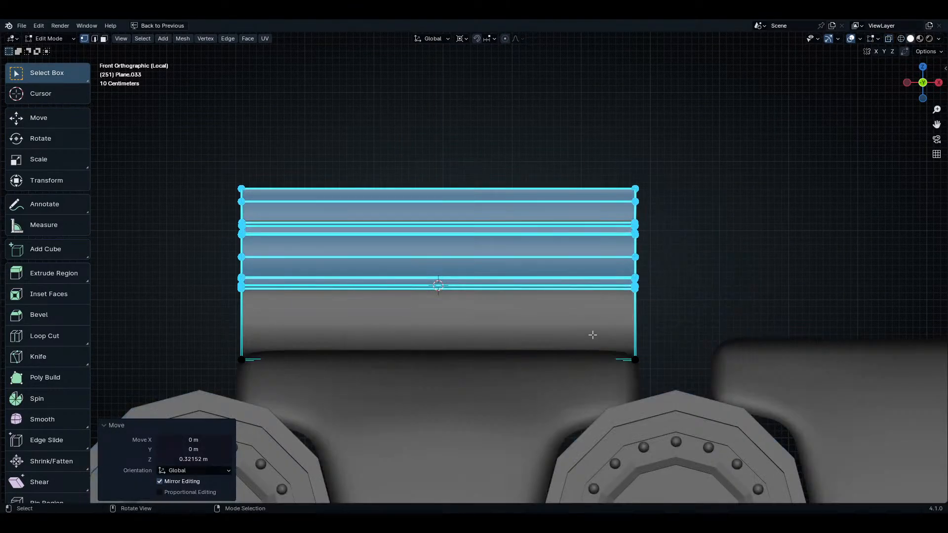
key(Tab)
- Delete the other T-shaped filler pieces along the ridge, keeping only the one beneath the ridge cap
middle_drag(684, 309, 383, 320)
click(652, 350)
shift+click(383, 319)
shift+middle_drag(616, 265, 373, 285)
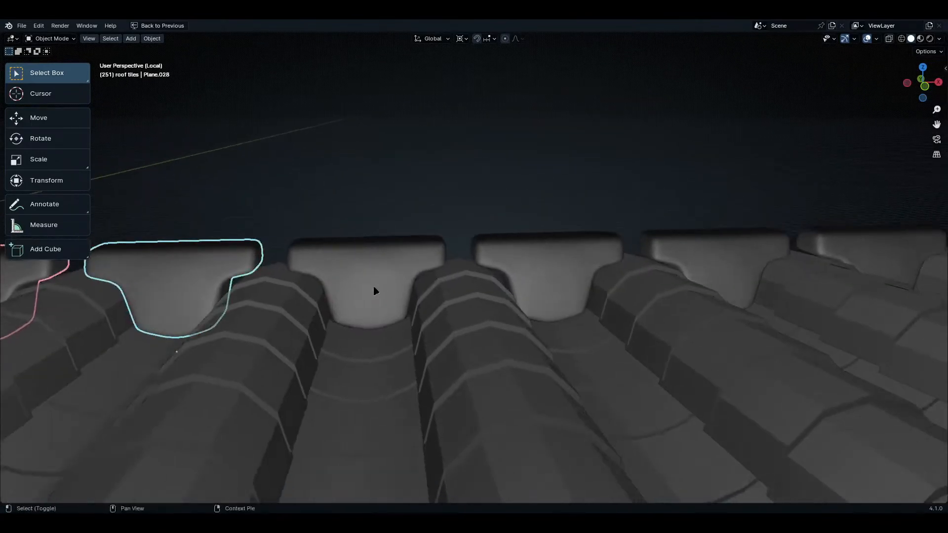
shift+click(374, 288)
middle_drag(787, 241, 221, 283)
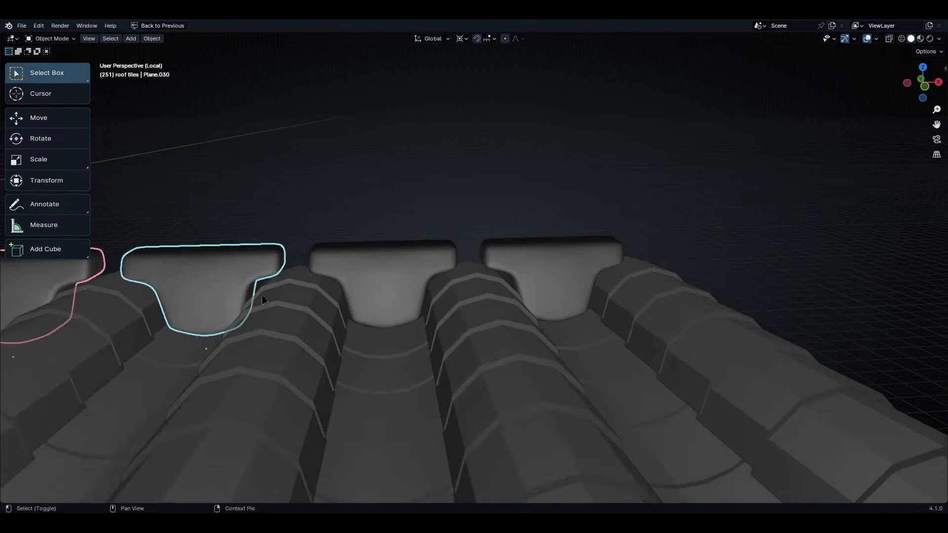
shift+click(414, 286)
shift+click(531, 273)
key(Tab)
middle_drag(531, 274, 489, 303)
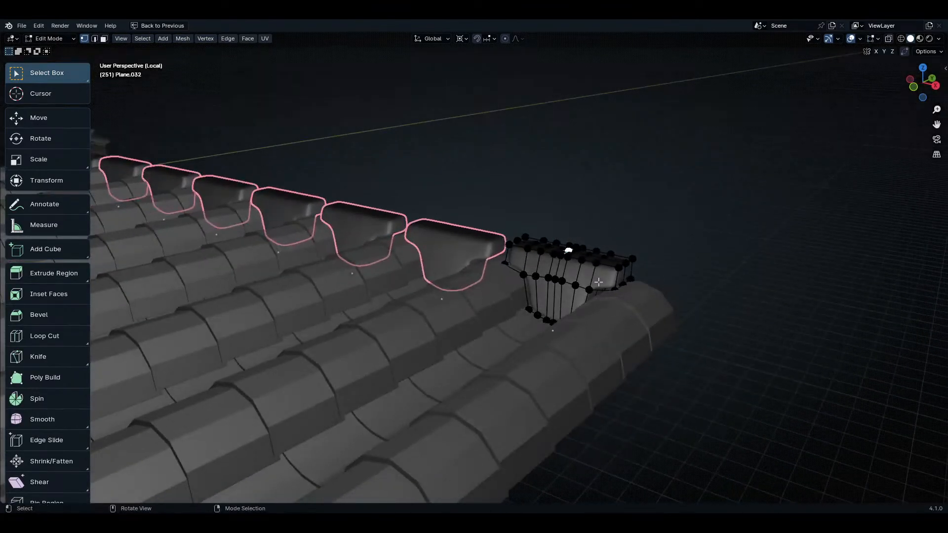
key(Tab)
middle_drag(598, 282, 713, 306)
click(703, 299)
- Examine the remaining filler piece beneath the ridge cap and compare it with the joint in the reference photo
shift+middle_drag(444, 285, 624, 290)
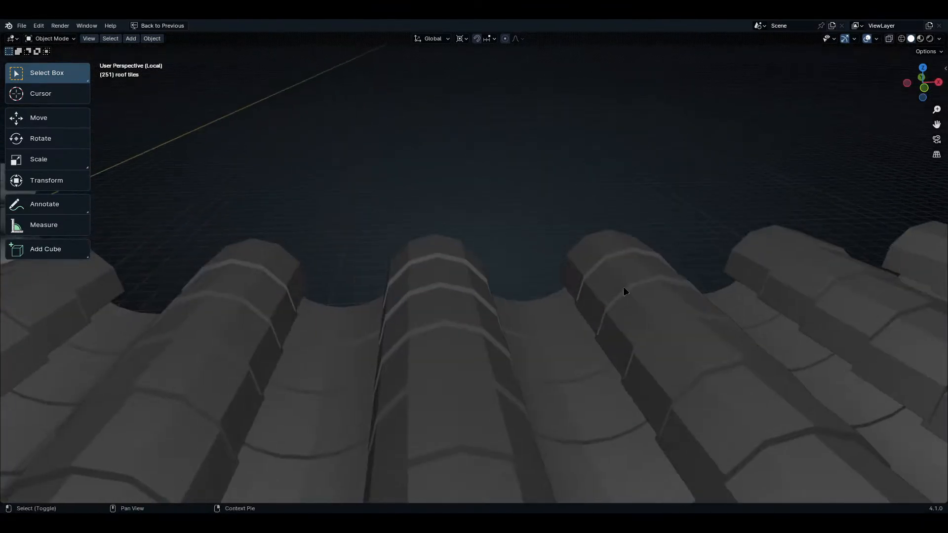
shift+middle_drag(133, 283, 564, 282)
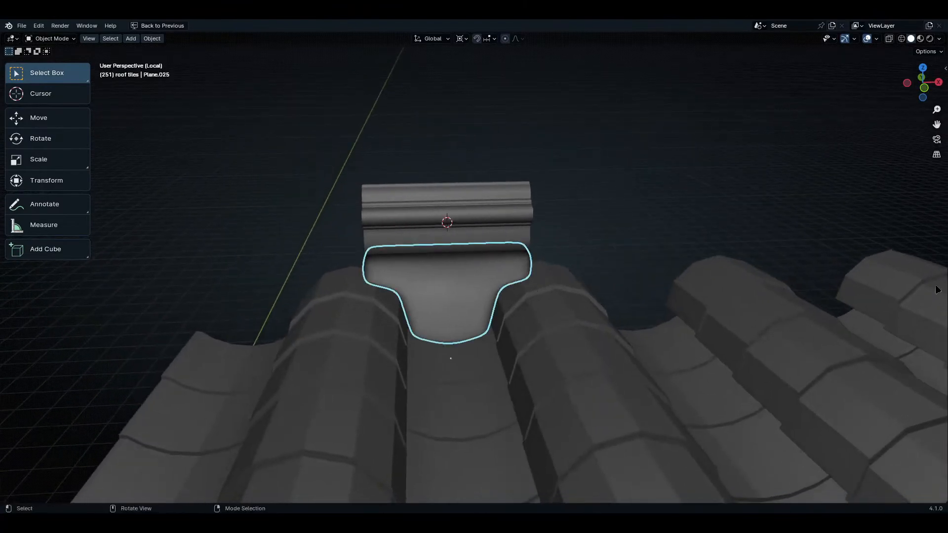
middle_drag(937, 289, 452, 293)
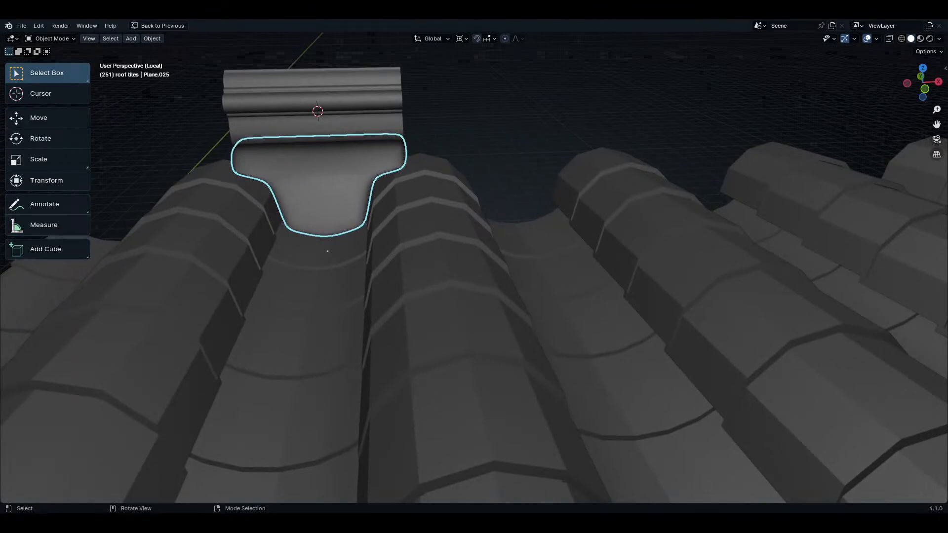
middle_drag(510, 200, 617, 247)
shift+click(448, 162)
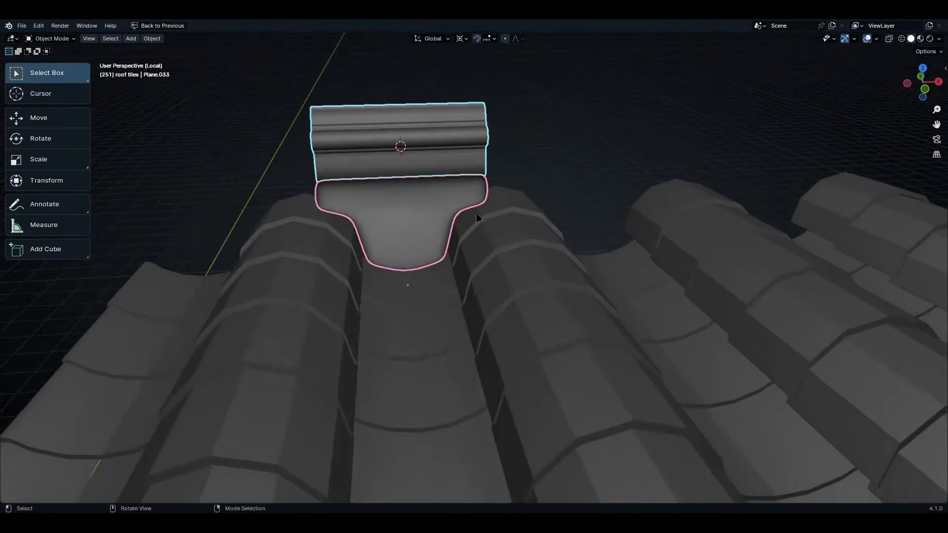
click(435, 217)
middle_drag(506, 230, 494, 272)
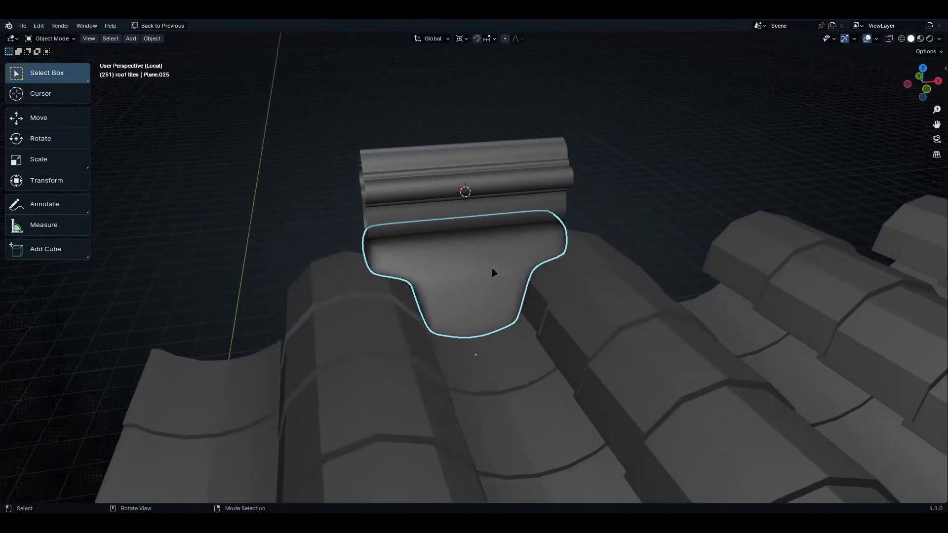
key(ctrl+space)
scroll(206, 280, up, 2)
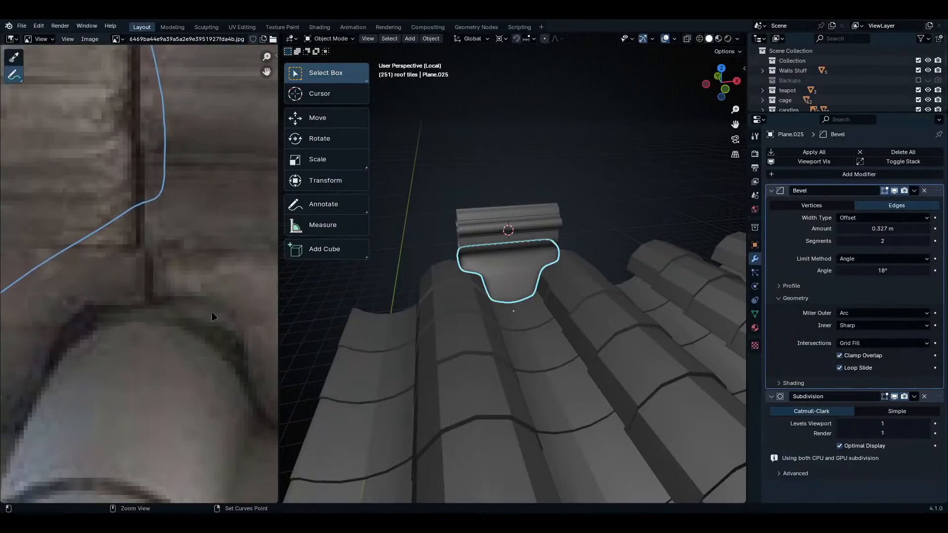
key(ctrl+space)
scroll(435, 281, up, 3)
mouse_move(408, 250)
middle_down()
mouse_move(386, 246)
mouse_move(422, 253)
mouse_move(394, 258)
mouse_move(424, 256)
middle_up()
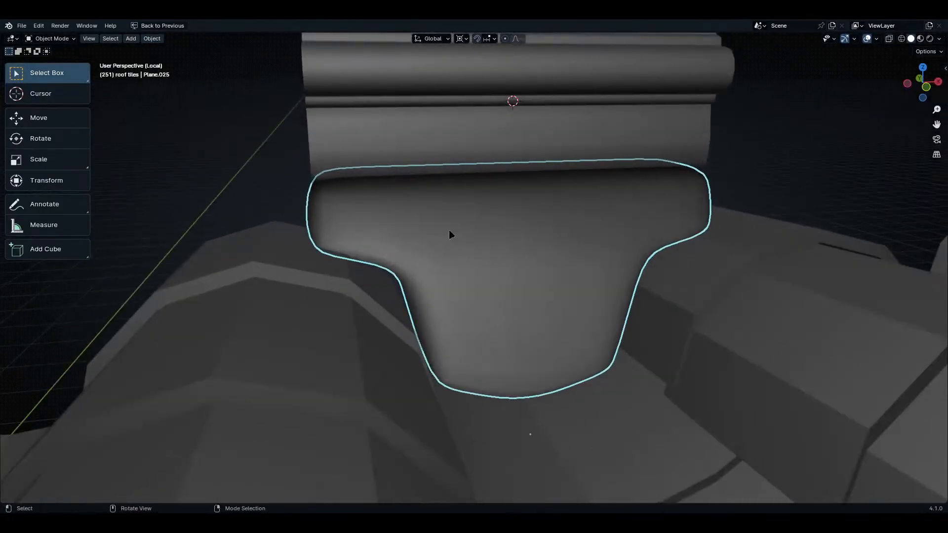
- Move the ridge cap up along Z, clear of the T-shaped filler piece
click(524, 154)
shift+middle_drag(528, 178, 527, 249)
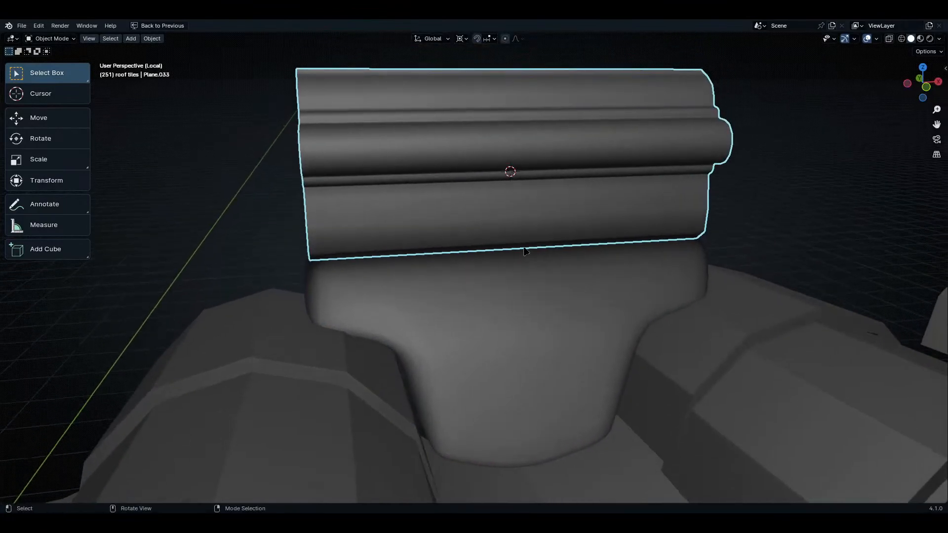
key(g)
key(z)
click(533, 118)
- Raise the T-shaped filler's upper two vertex rows along Z until its arms sit near the tops of the round tiles
click(523, 313)
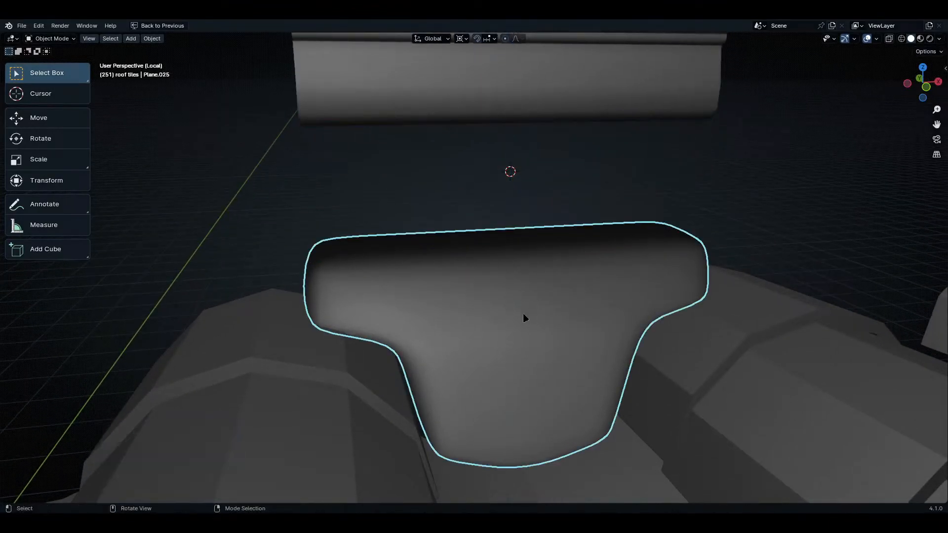
key(KP_1)
key(shift+z)
shift+middle_drag(416, 284, 423, 314)
key(Tab)
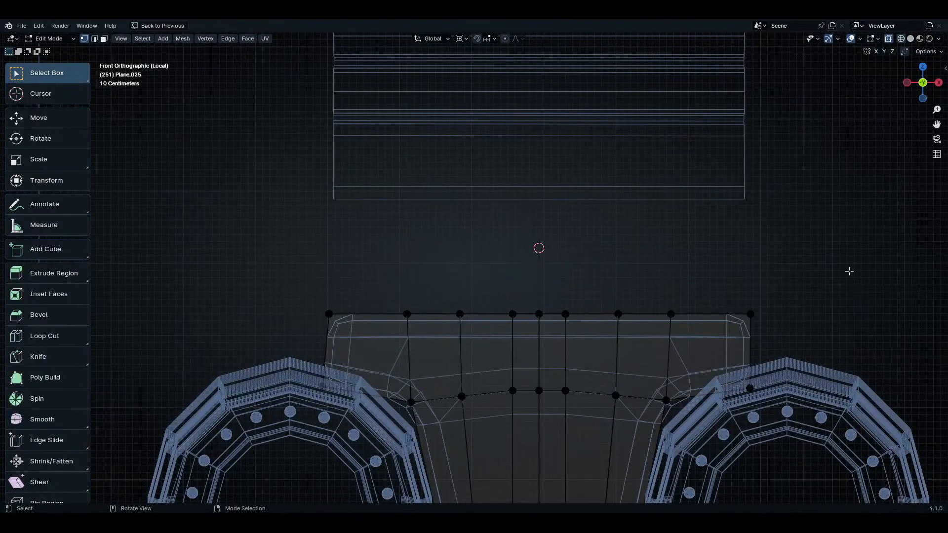
drag(851, 252, 314, 460)
key(g)
key(z)
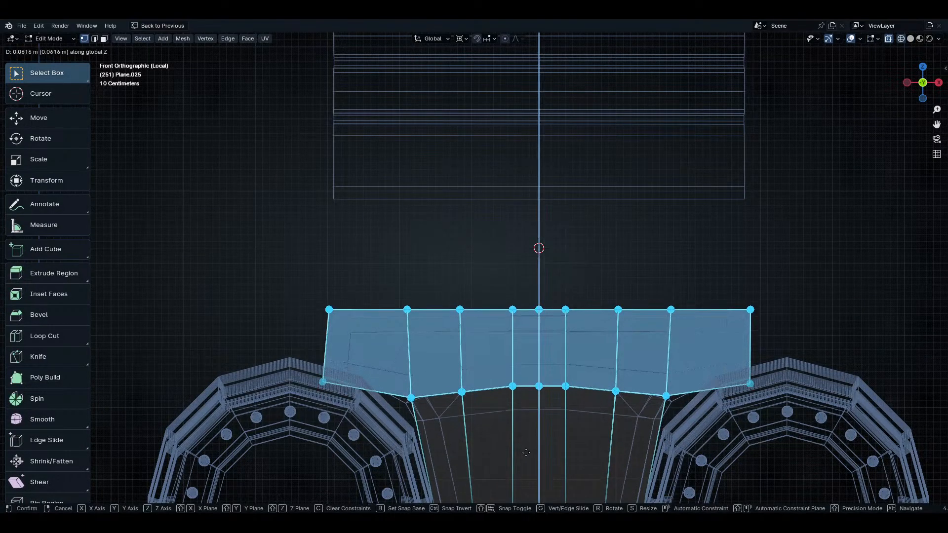
click(528, 438)
- Extend both arm ends of the filler outward along X to the centres of the neighbouring round tiles
drag(362, 280, 281, 407)
key(g)
key(x)
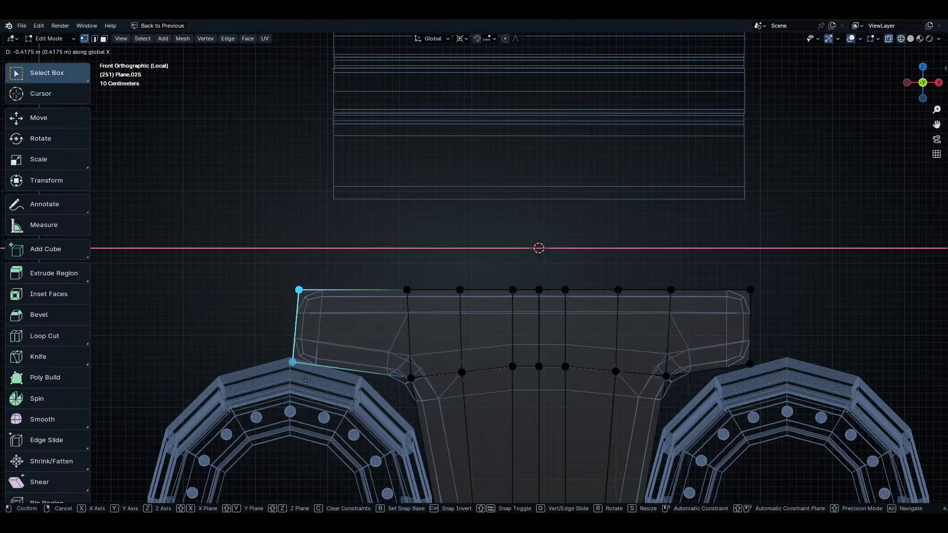
click(298, 380)
drag(725, 277, 850, 446)
key(g)
key(x)
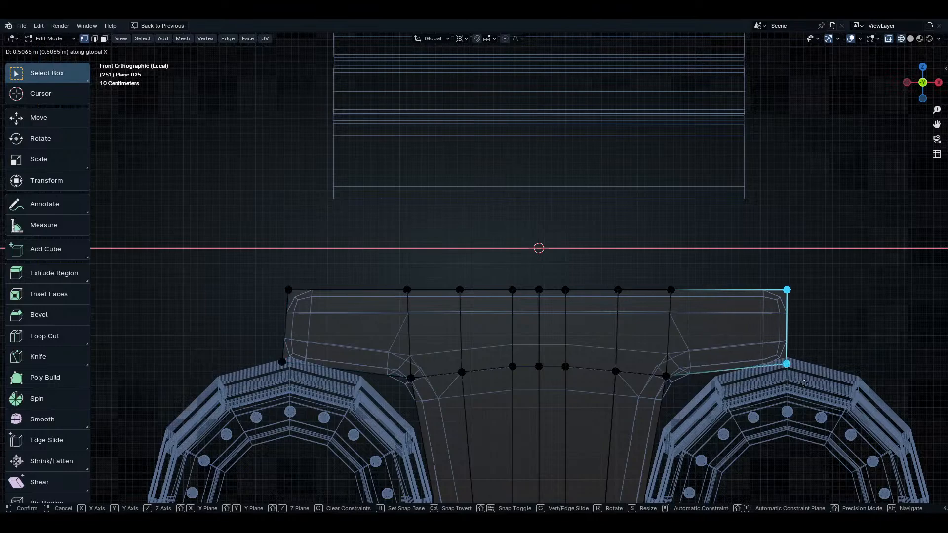
click(809, 385)
key(Tab)
mouse_move(678, 381)
middle_down()
mouse_move(624, 389)
mouse_move(665, 391)
middle_up()
key(shift+z)
- Lower the four underside vertices of the filler's arms about 0.1 m along Z so they overlap the round tiles
key(KP_1)
key(shift+z)
key(Tab)
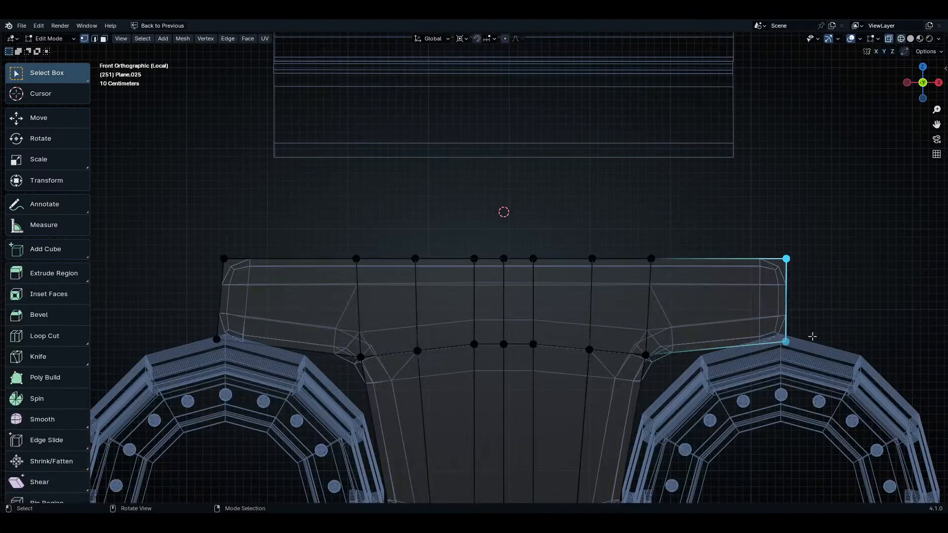
drag(837, 321, 669, 388)
drag(623, 322, 810, 426)
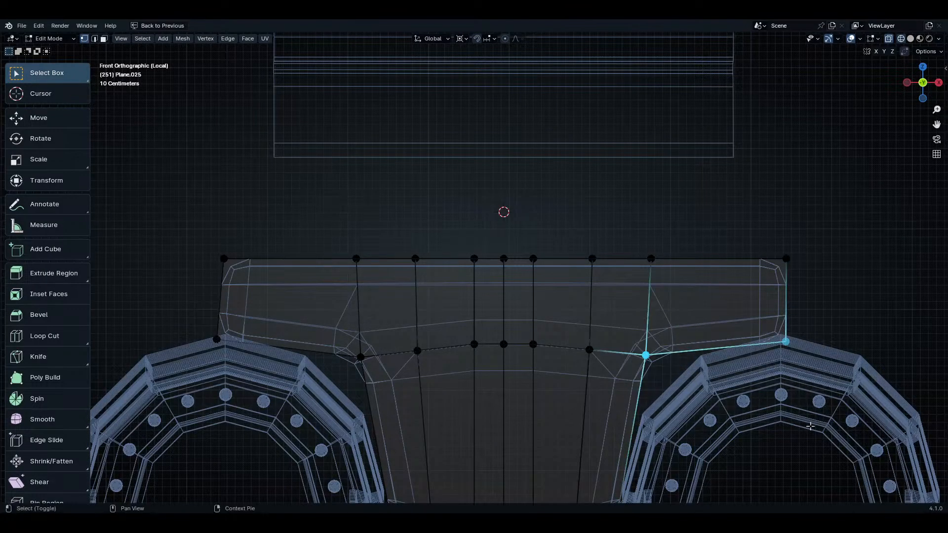
shift+drag(180, 322, 370, 401)
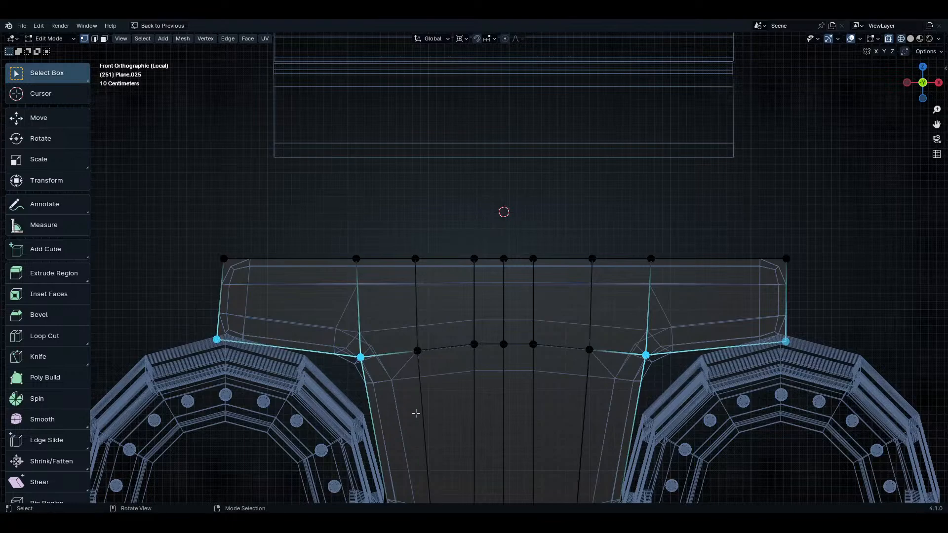
key(g)
key(z)
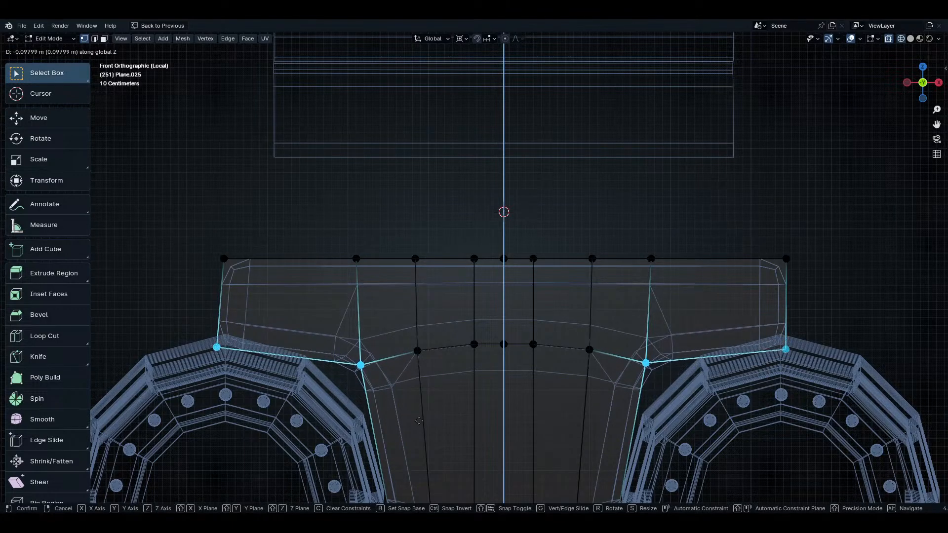
click(418, 419)
key(Tab)
key(shift+z)
mouse_move(556, 398)
middle_down()
mouse_move(671, 388)
mouse_move(698, 362)
mouse_move(605, 372)
mouse_move(677, 321)
mouse_move(689, 349)
middle_up()
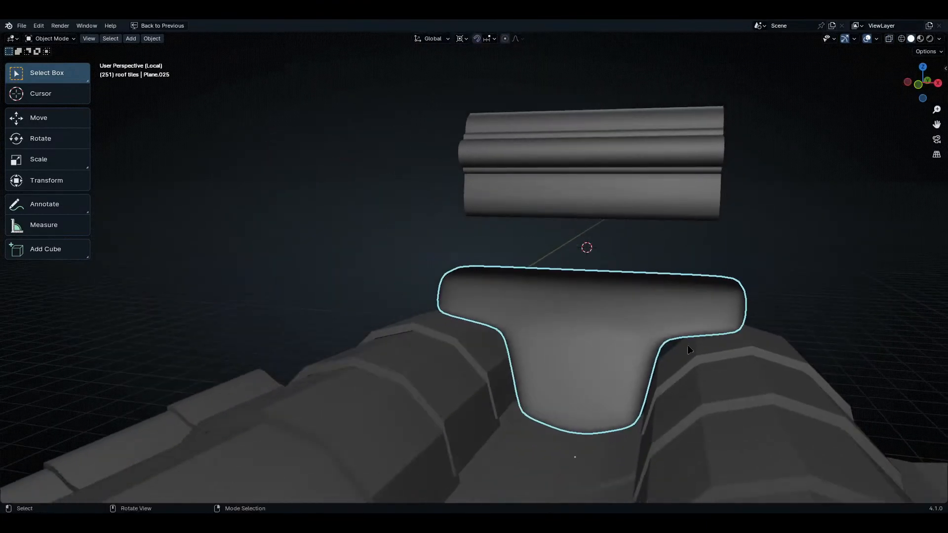
- Move the filler's two inner corner vertices outward and 0.078768 m down, shifting the +X one 0.15097 m and the -X one -0.13784 m in X
key(KP_1)
key(shift+z)
key(Tab)
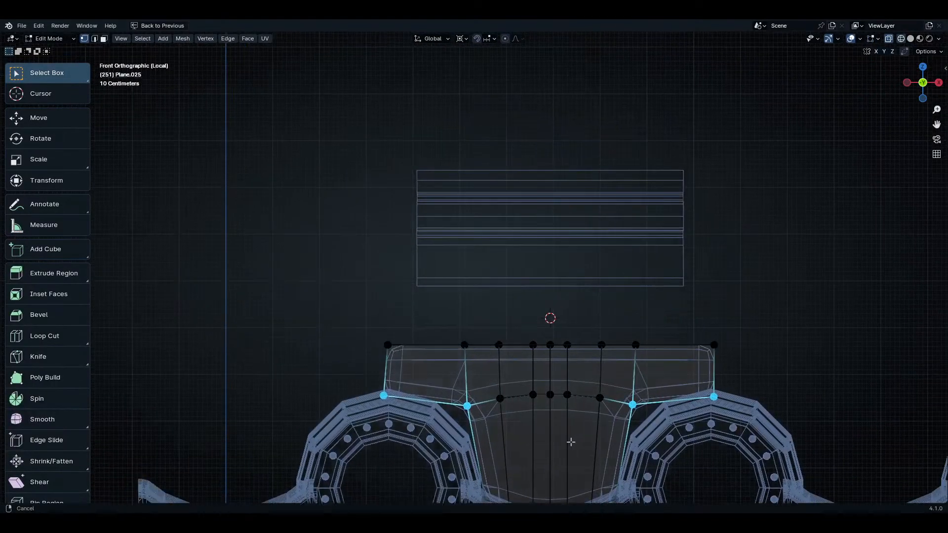
key(KP_Decimal)
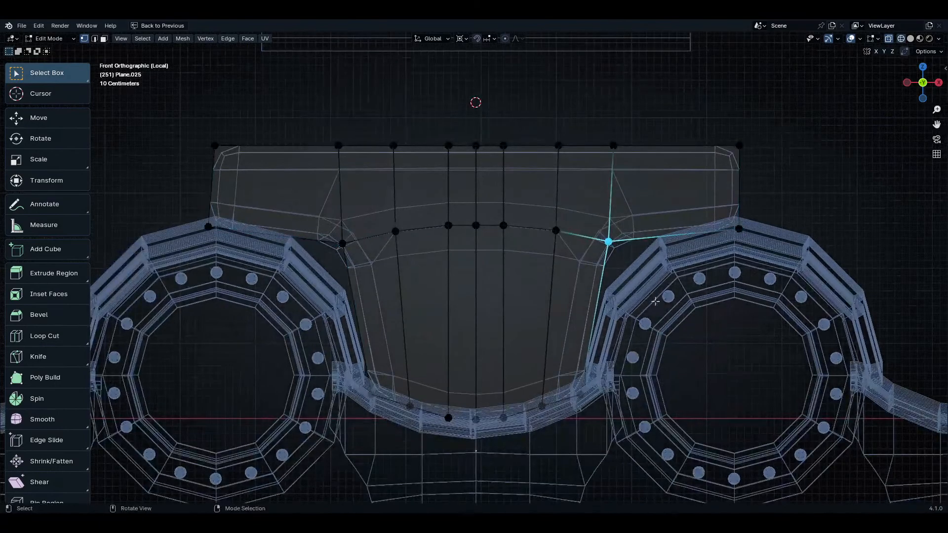
key(g)
click(633, 321)
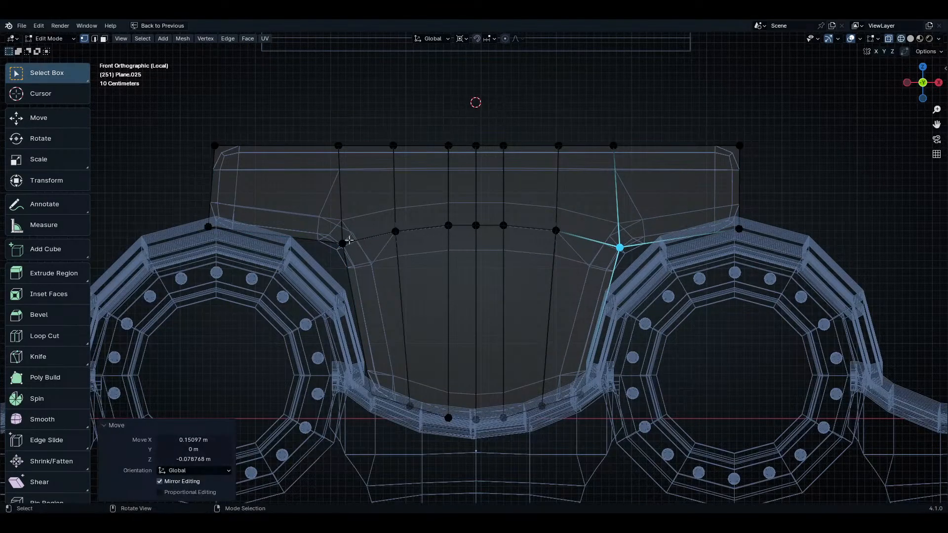
drag(327, 226, 386, 270)
key(g)
click(376, 277)
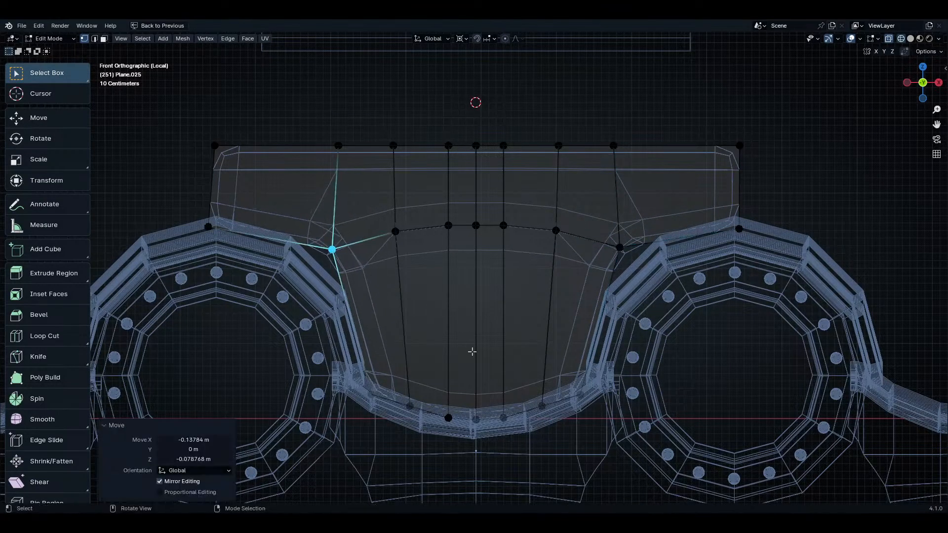
- Examine in solid shading how the reshaped filler piece fits against the neighbouring roof tiles
key(Tab)
middle_drag(573, 304, 574, 325)
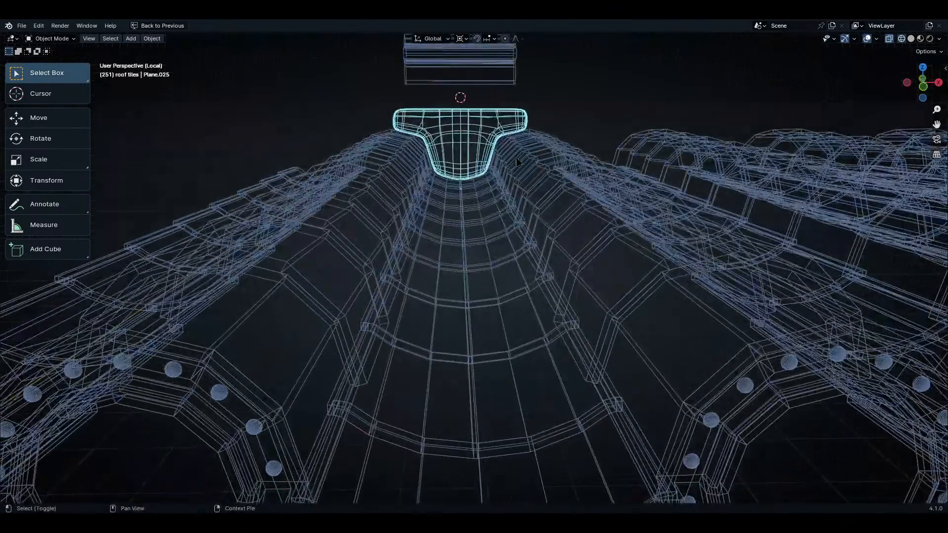
key(shift+z)
shift+middle_drag(495, 154, 508, 380)
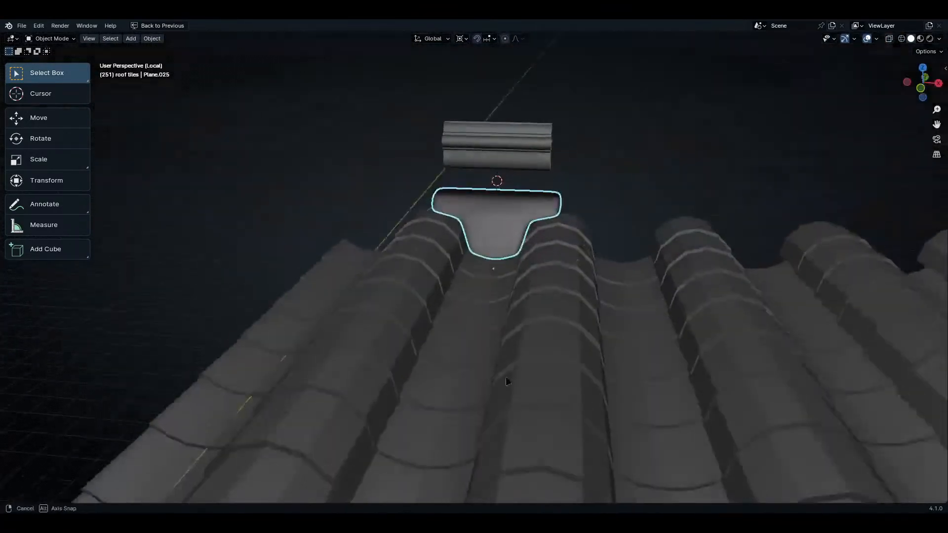
shift+middle_drag(545, 260, 549, 395)
scroll(536, 398, up, 7)
scroll(526, 232, down, 3)
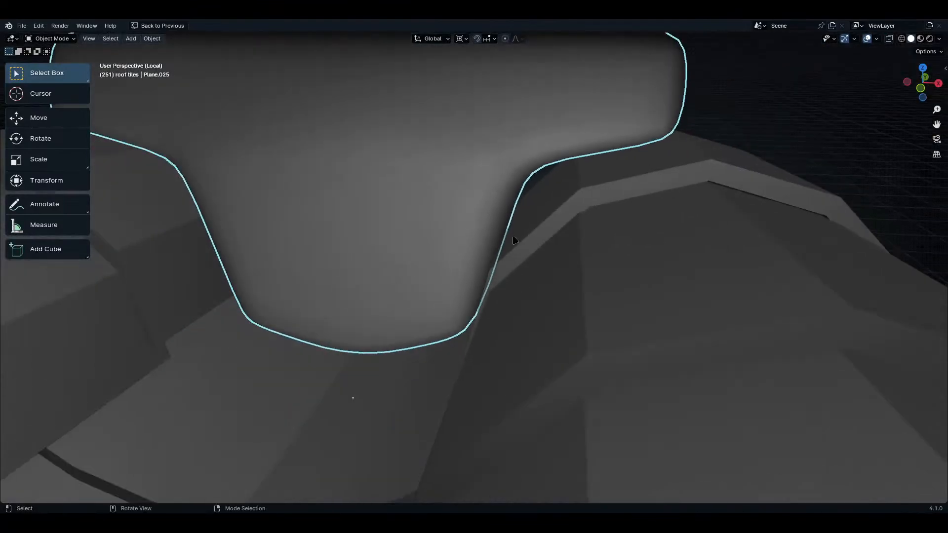
mouse_move(494, 214)
shift+middle_down()
mouse_move(631, 470)
mouse_move(557, 449)
mouse_move(645, 467)
mouse_move(608, 474)
mouse_move(580, 460)
mouse_move(660, 428)
mouse_move(707, 431)
mouse_move(746, 403)
mouse_move(486, 276)
shift+middle_up()
- Create seven linked copies of the filler piece along X, spaced 6.9423 m apart, to fill the ridge
key(shift+z)
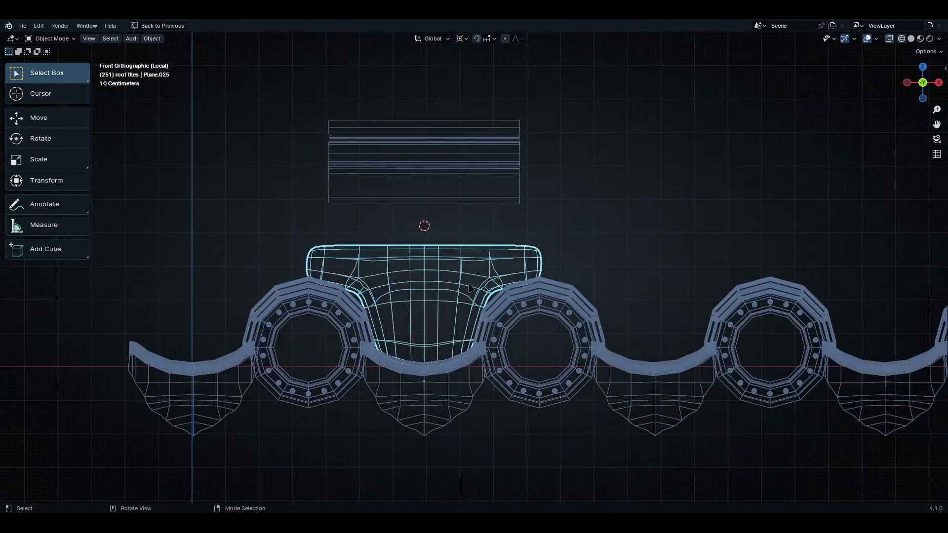
key(shift+d)
key(x)
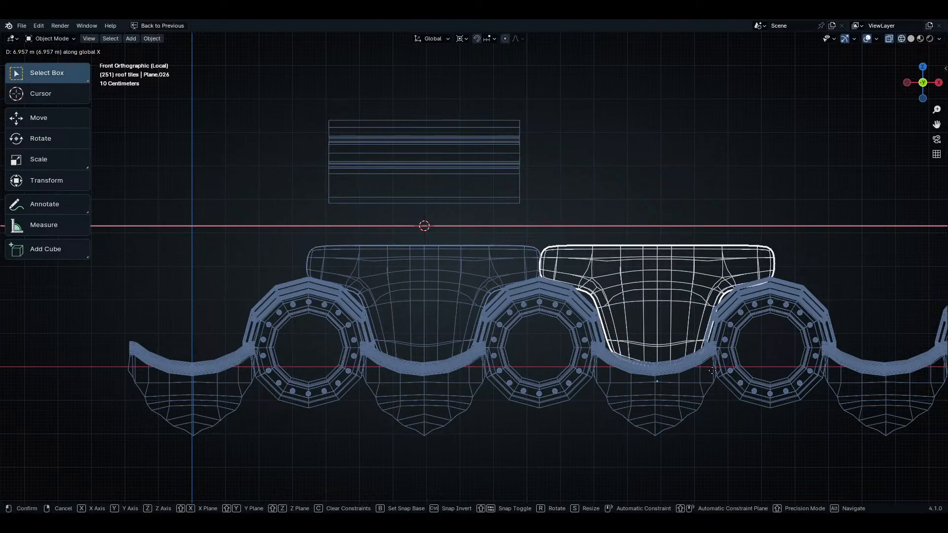
click(713, 370)
scroll(592, 321, down, 5)
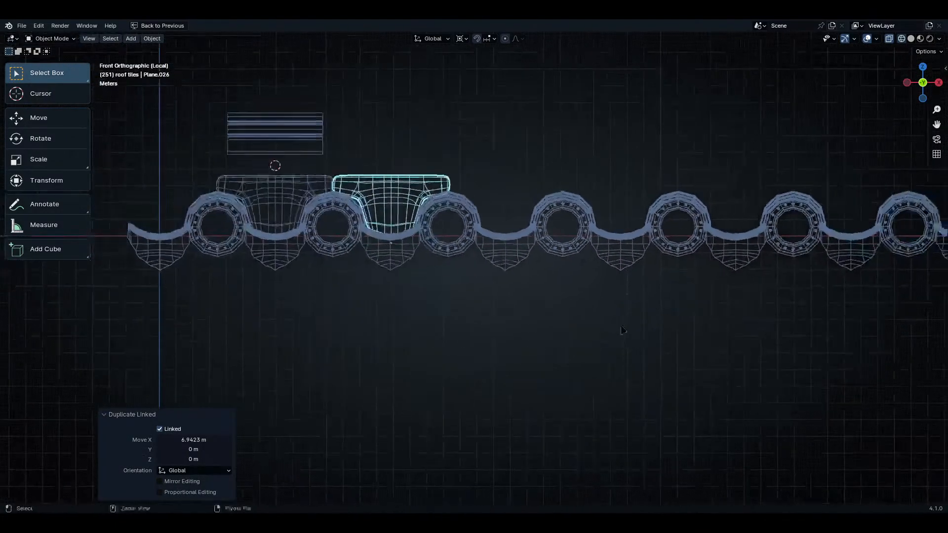
scroll(670, 237, down, 2)
shift+middle_drag(808, 254, 478, 259)
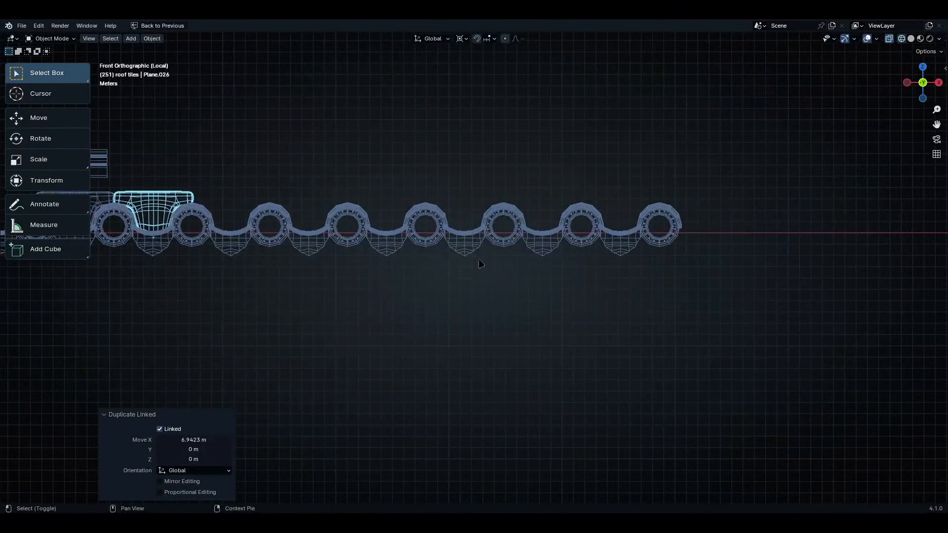
key(shift+r)
key(shift+r)
key(shift+r)
key(shift+r)
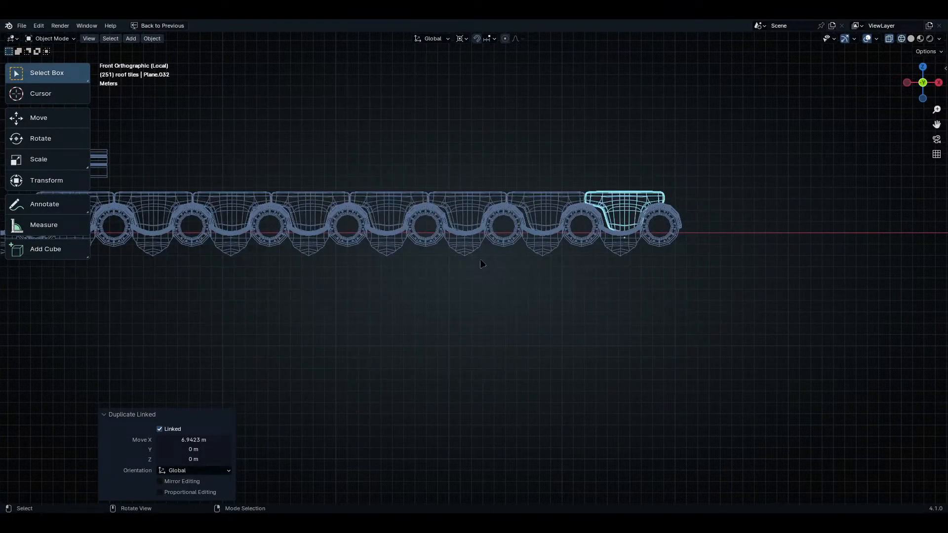
- Move the ridge cap down 1.3 m along Z so it rests on the first filler piece
shift+middle_drag(482, 264, 658, 341)
shift+middle_drag(248, 258, 451, 301)
ctrl+middle_drag(451, 301, 455, 210)
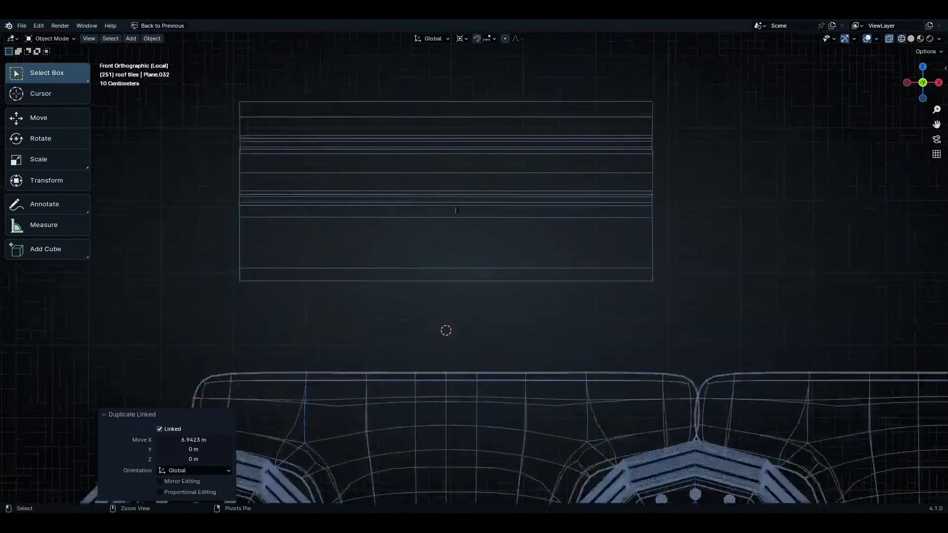
click(456, 210)
shift+middle_drag(518, 280, 563, 242)
key(z)
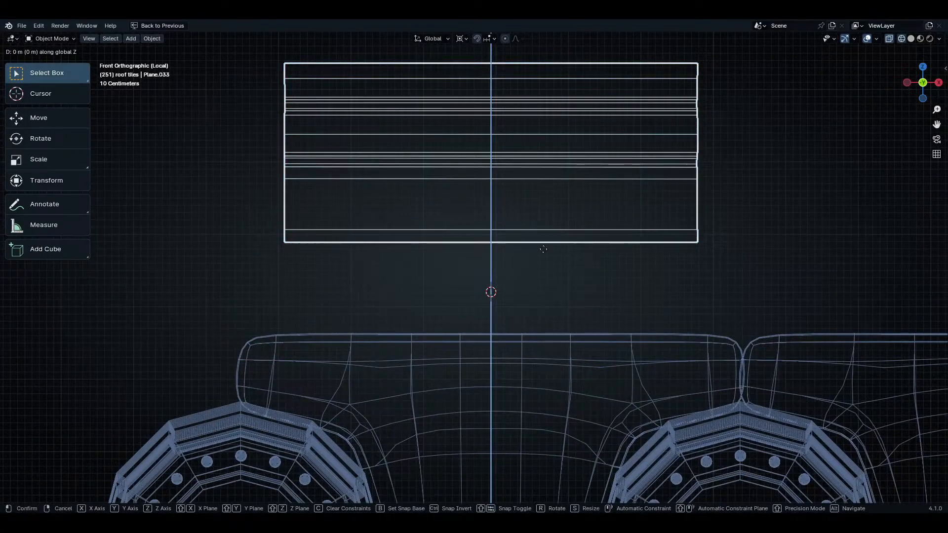
click(539, 344)
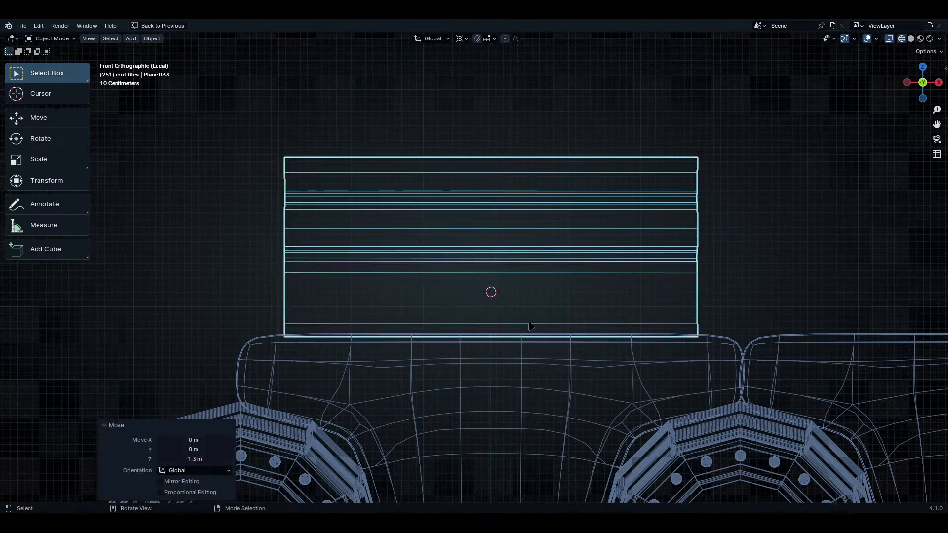
- Scale the whole ridge cap mesh along X by about 1.21 to match the filler's width
key(Tab)
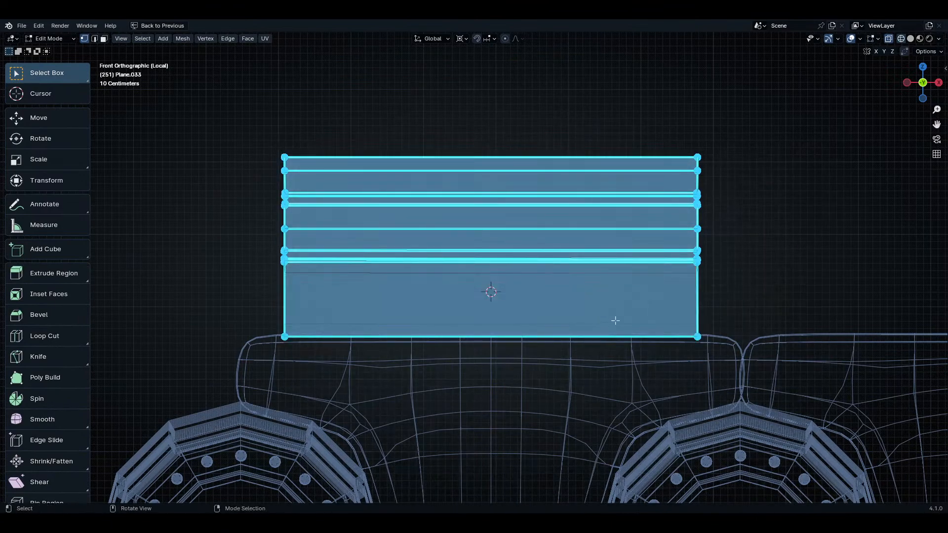
key(s)
key(x)
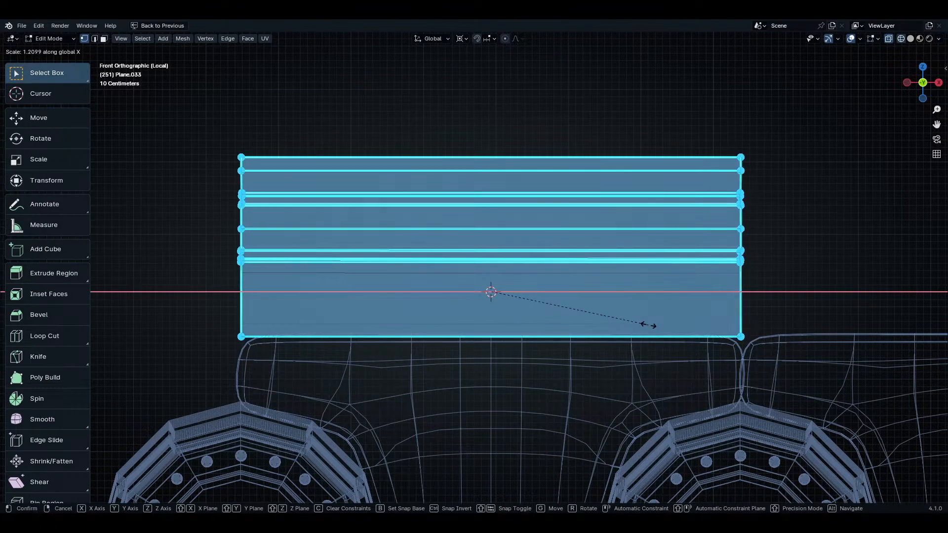
click(649, 325)
key(Tab)
- Create a linked copy of the ridge cap offset 6.9748 m along X, above the next filler piece
shift+middle_drag(831, 303, 542, 339)
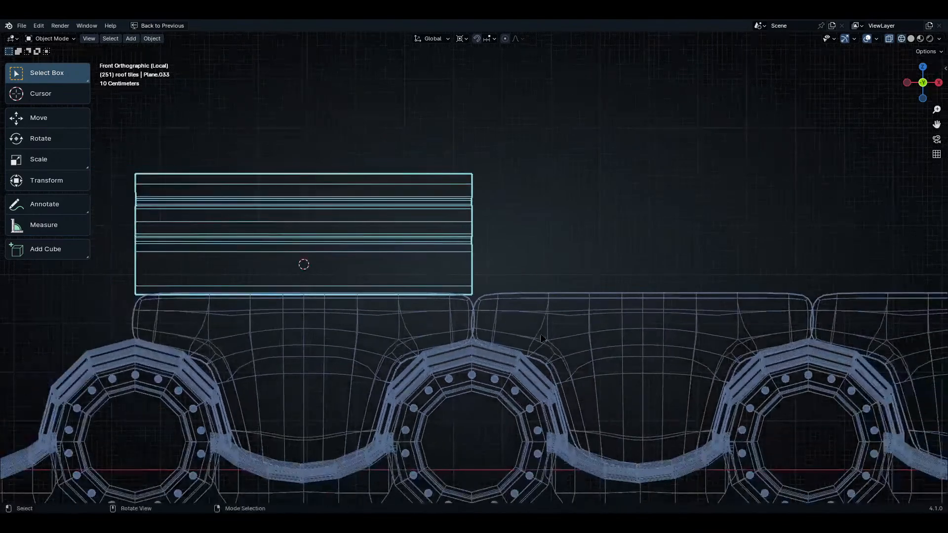
key(ctrl+space)
key(ctrl+space)
key(shift+d)
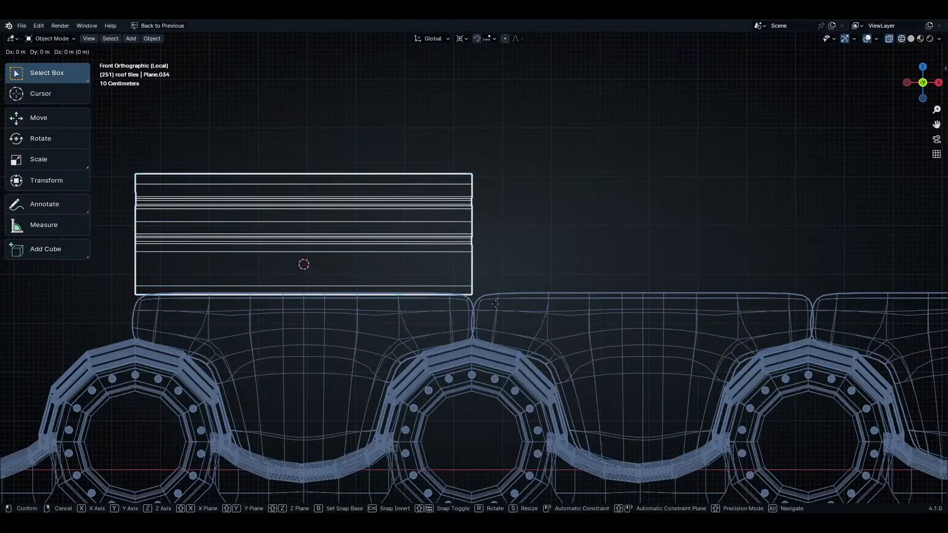
key(x)
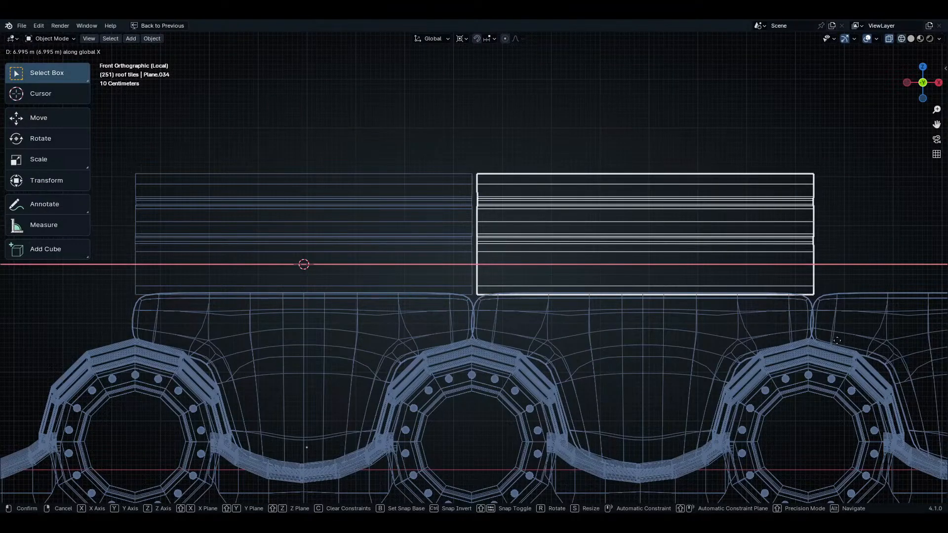
click(835, 341)
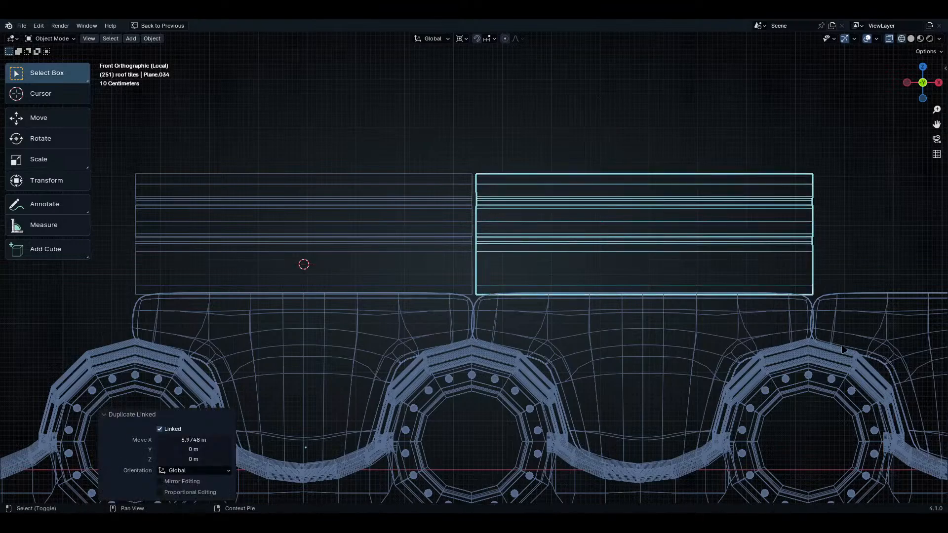
- Repeat the linked ridge cap duplication six more times to cover the remaining filler pieces
scroll(615, 311, down, 4)
key(shift+r)
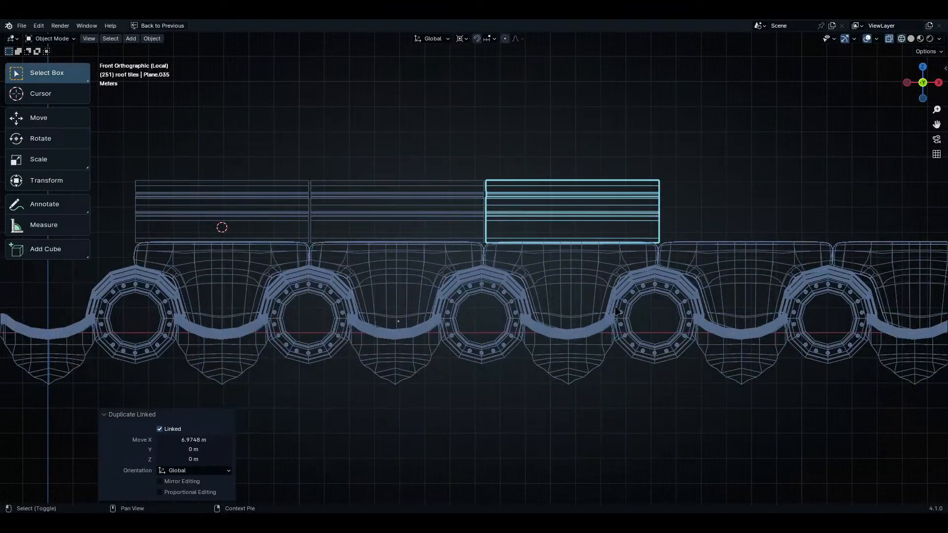
key(shift+r)
key(shift+r)
key(shift+r)
key(shift+r)
shift+middle_drag(649, 316, 95, 333)
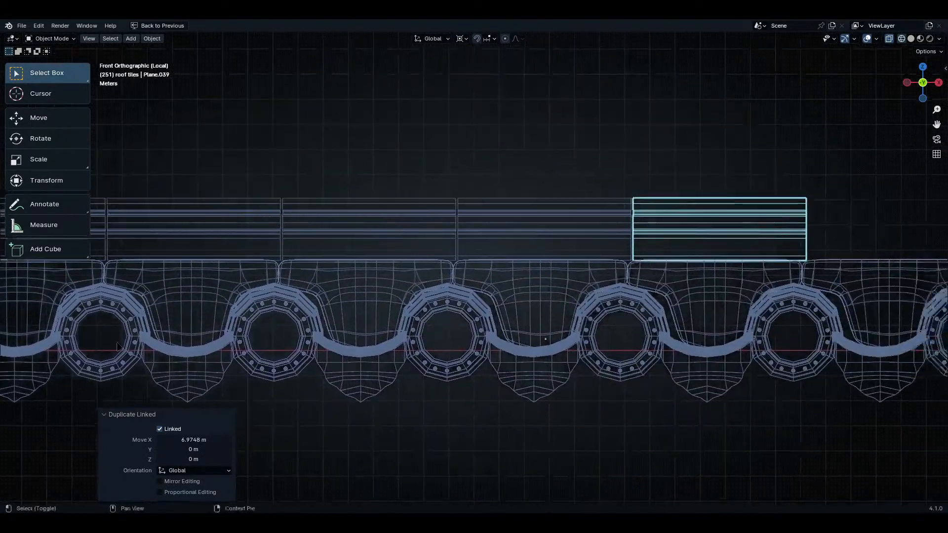
shift+middle_drag(598, 273, 234, 261)
key(shift+r)
- Examine the assembled ridge in solid shading, closing in on the joints between the ridge cap pieces
shift+middle_drag(296, 216, 683, 383)
scroll(683, 383, down, 2)
shift+middle_drag(683, 320, 612, 221)
click(609, 277)
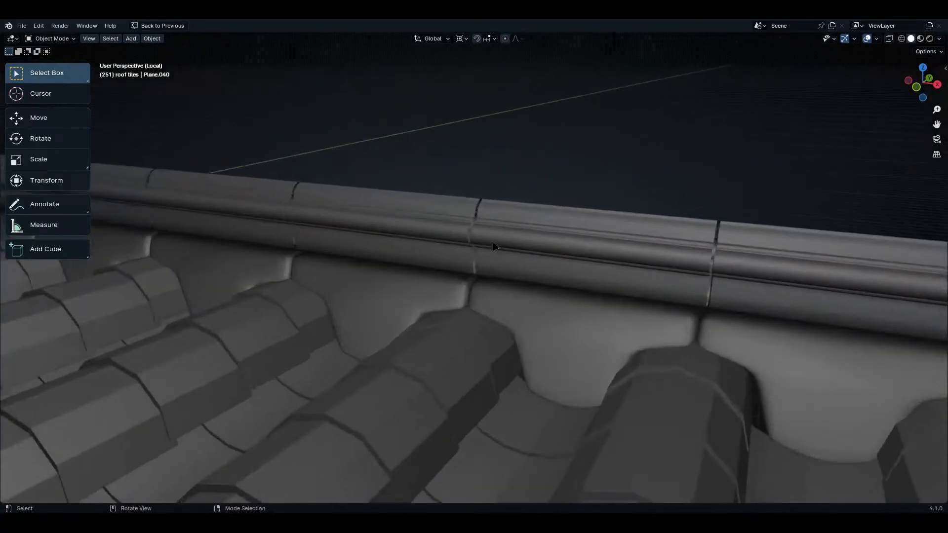
shift+middle_drag(113, 148, 690, 286)
ctrl+middle_drag(303, 278, 288, 129)
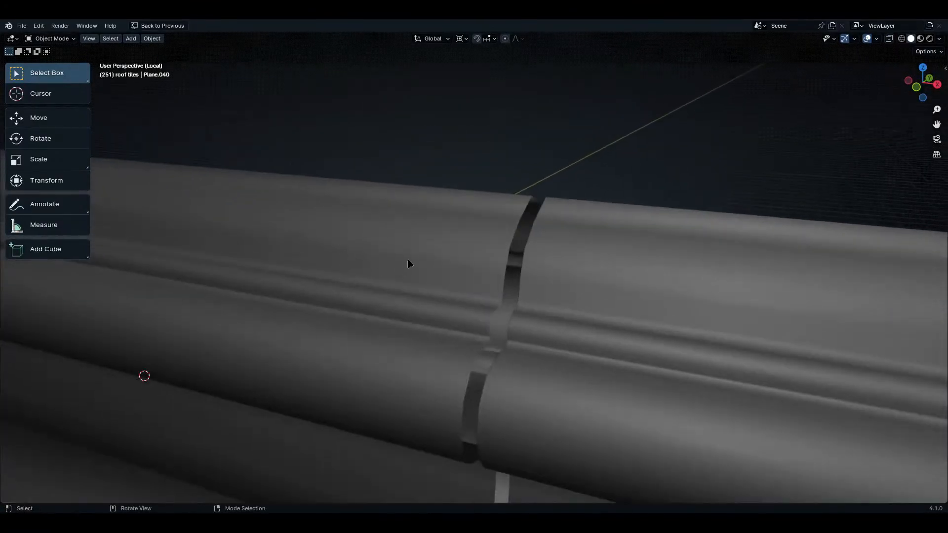
- Fill the open end loop of the first ridge cap with a single face
click(408, 259)
key(Tab)
middle_drag(497, 314, 493, 314)
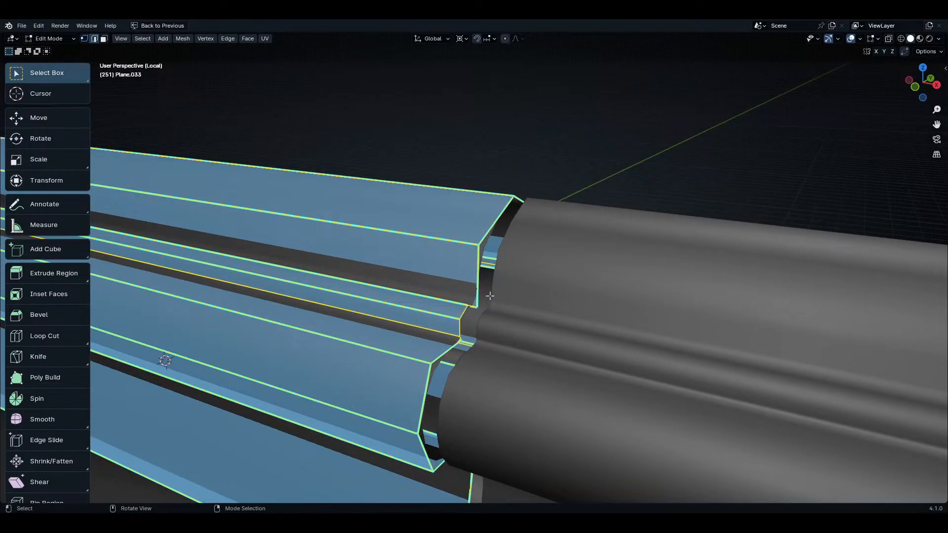
alt+click(483, 240)
middle_drag(460, 363, 518, 391)
shift+middle_drag(518, 391, 510, 295)
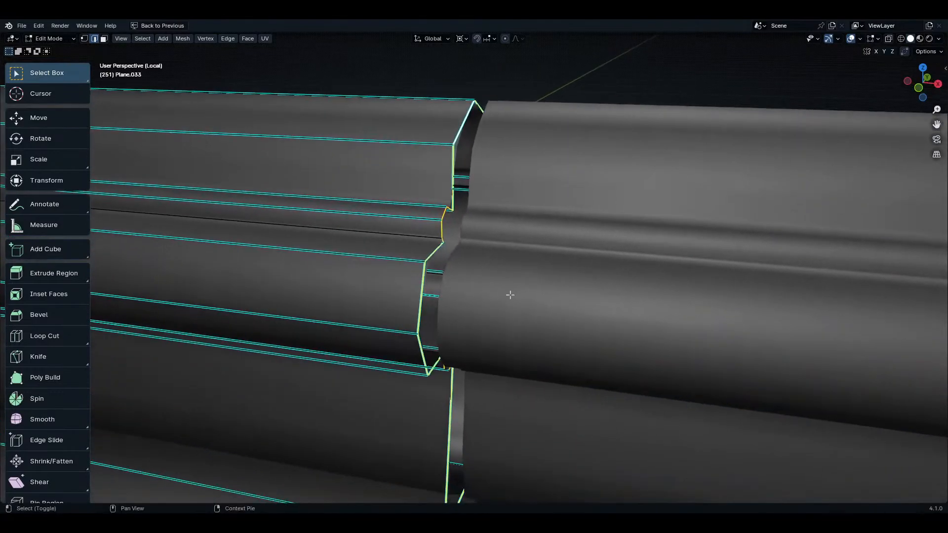
scroll(510, 305, up, 1)
key(f)
mouse_move(424, 298)
middle_down()
mouse_move(423, 311)
mouse_move(404, 322)
mouse_move(418, 297)
middle_up()
key(Tab)
- Move the neighbouring ridge cap along global Y, away from the first cap's filled end
shift+middle_drag(358, 312, 608, 364)
click(612, 365)
middle_drag(751, 393, 718, 328)
key(g)
key(y)
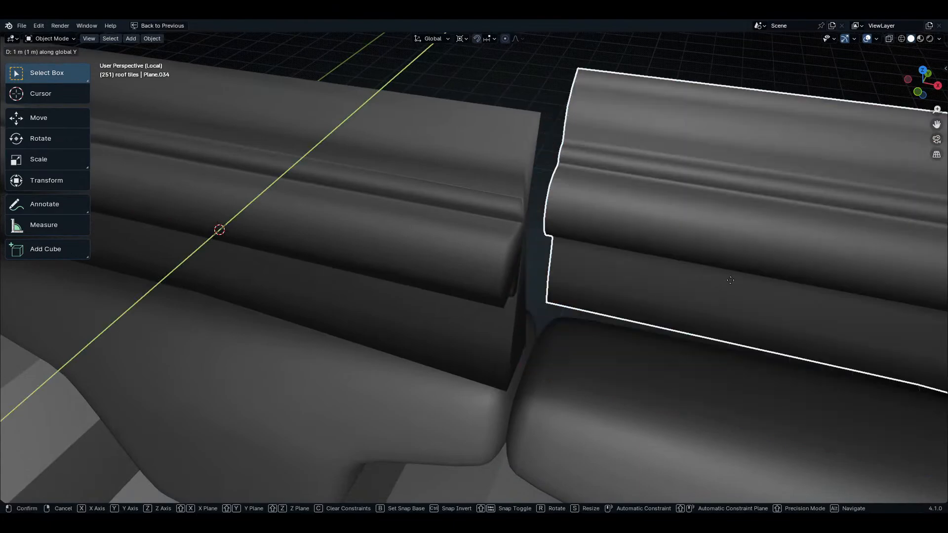
key(Return)
- Delete the single face closing the first ridge cap's end
middle_drag(734, 277, 584, 371)
click(508, 287)
key(Tab)
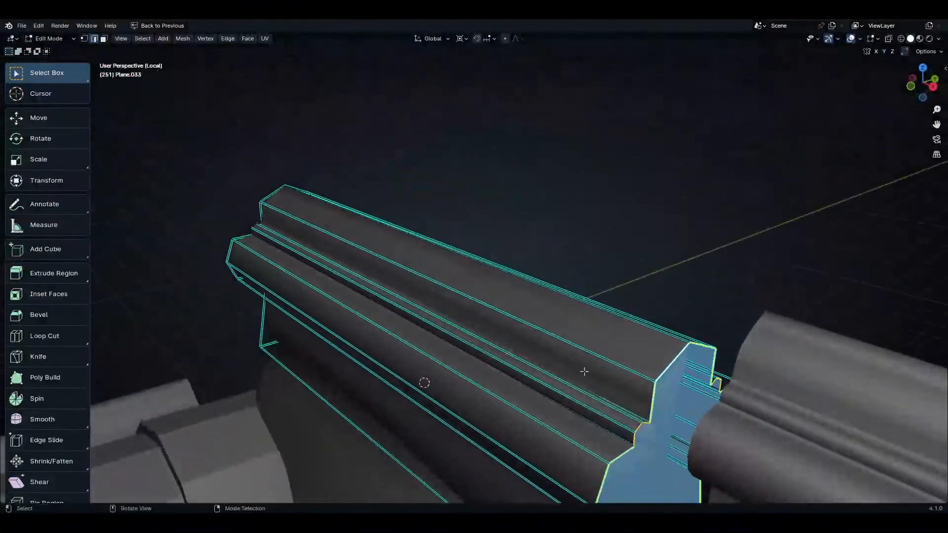
middle_drag(295, 371, 516, 309)
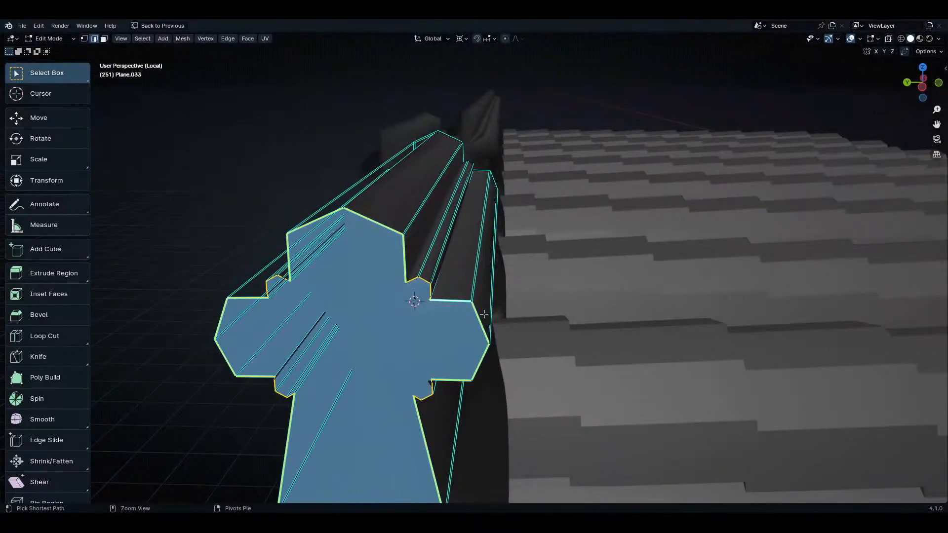
key(ctrl+z)
middle_drag(585, 272, 326, 304)
key(3)
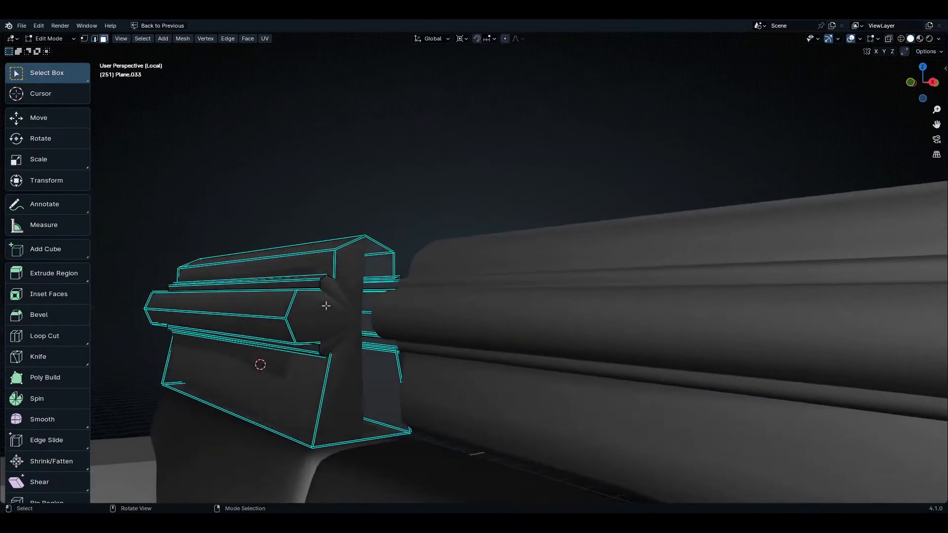
click(330, 301)
key(x)
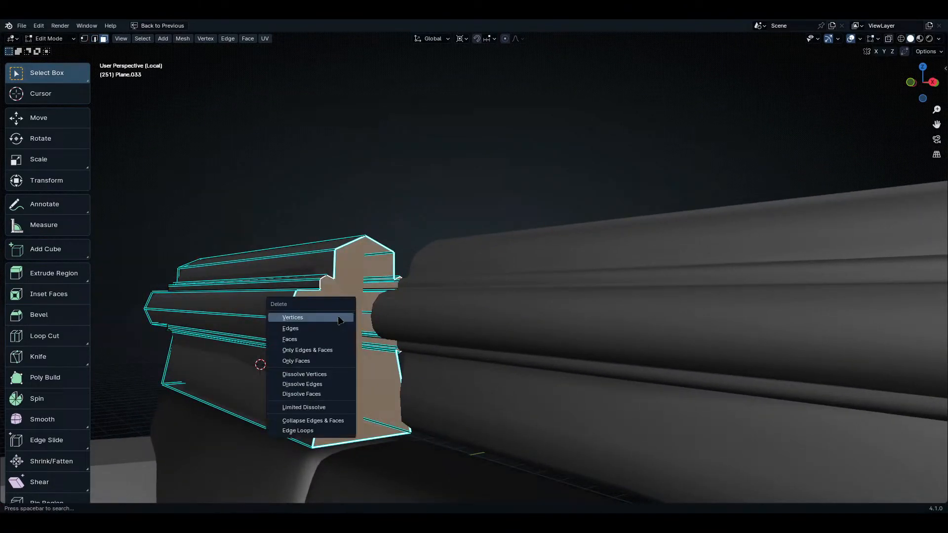
click(312, 343)
middle_drag(312, 343, 367, 328)
- Try closing the first ridge cap's open end loop with Grid Fill
key(2)
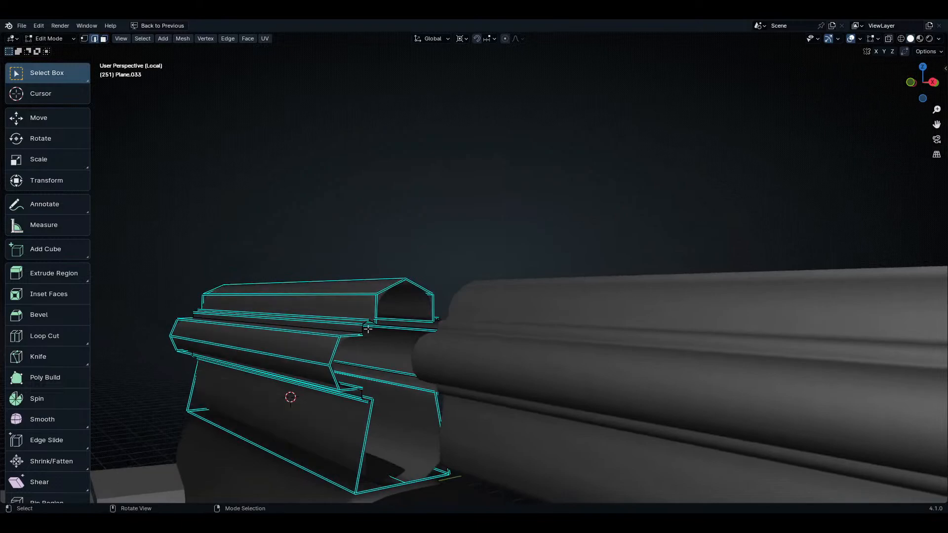
key(ctrl+f)
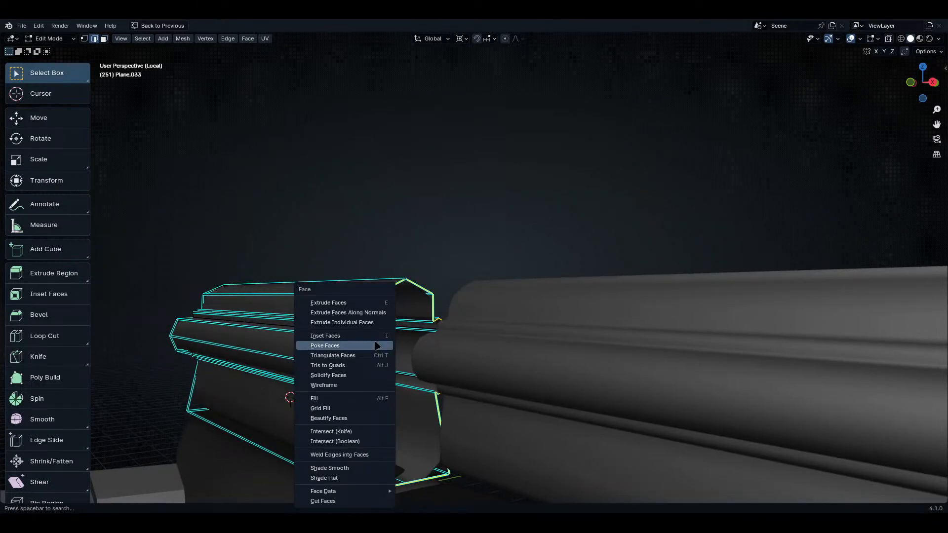
click(349, 408)
shift+middle_drag(349, 411, 389, 410)
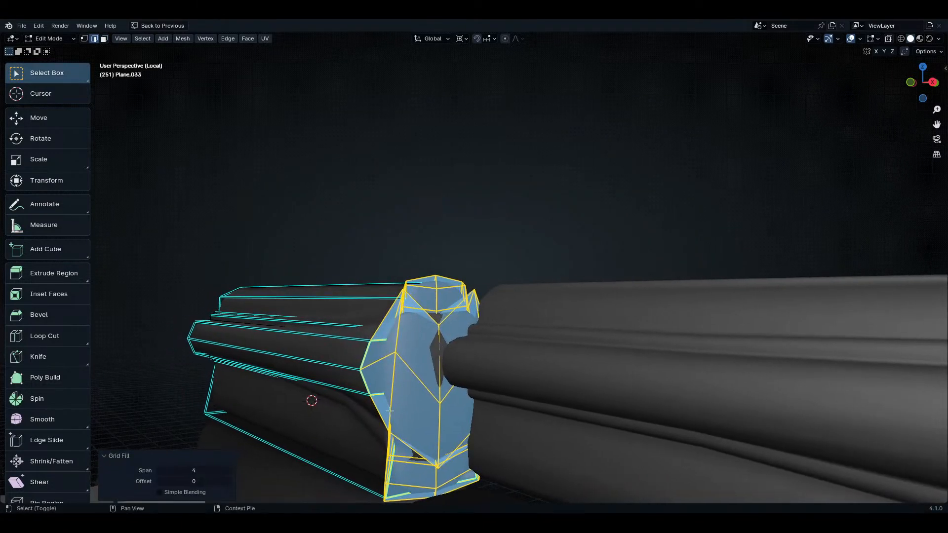
scroll(413, 342, up, 2)
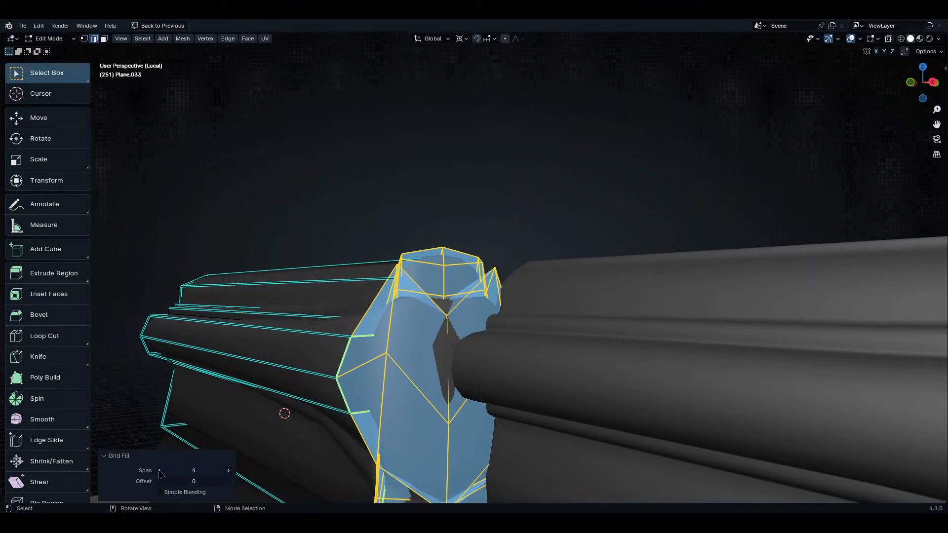
- Try Grid Fill spans between 3 and 7 on the ridge cap's end, returning to 4
click(159, 472)
click(229, 472)
click(229, 472)
click(229, 471)
click(229, 471)
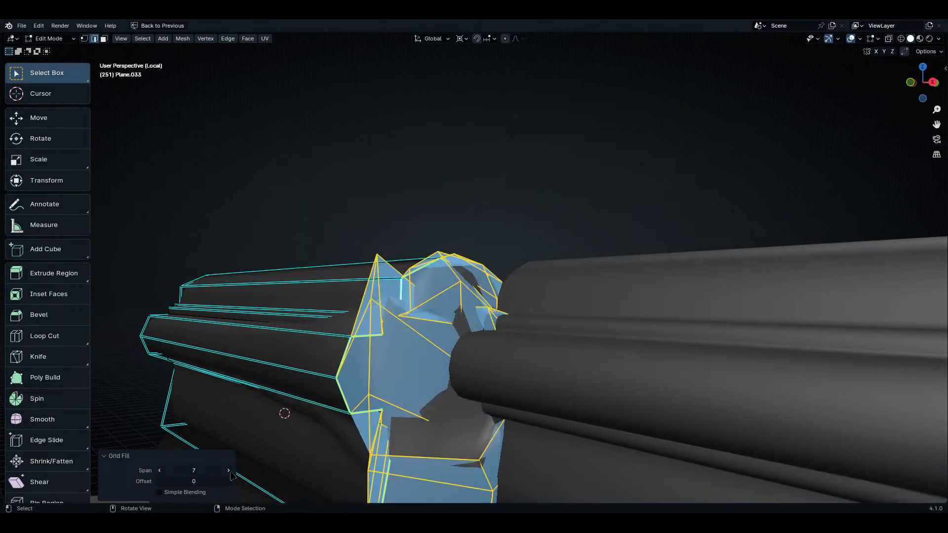
click(159, 471)
click(159, 472)
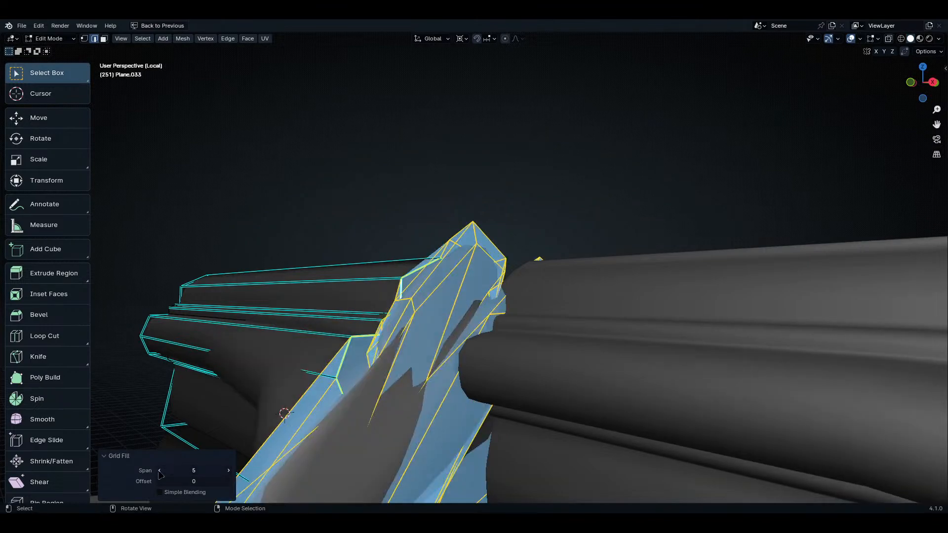
click(159, 471)
click(159, 472)
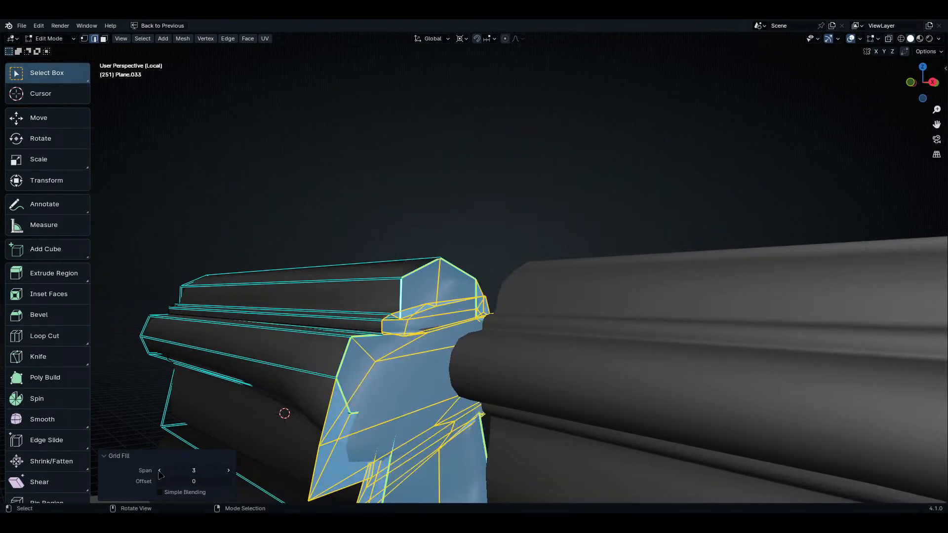
click(229, 471)
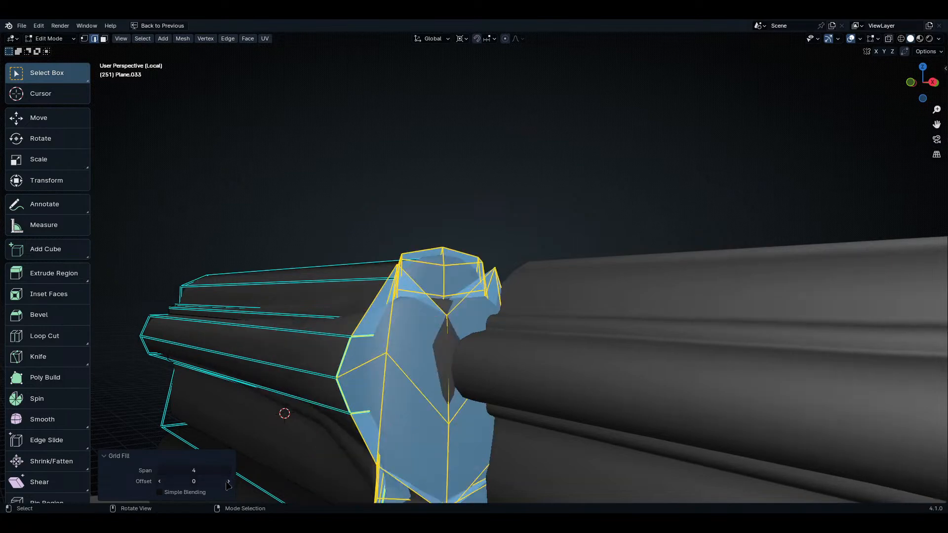
- Try Grid Fill offsets from 1 up to 11 on the ridge cap's end, keeping the span at 4
click(229, 483)
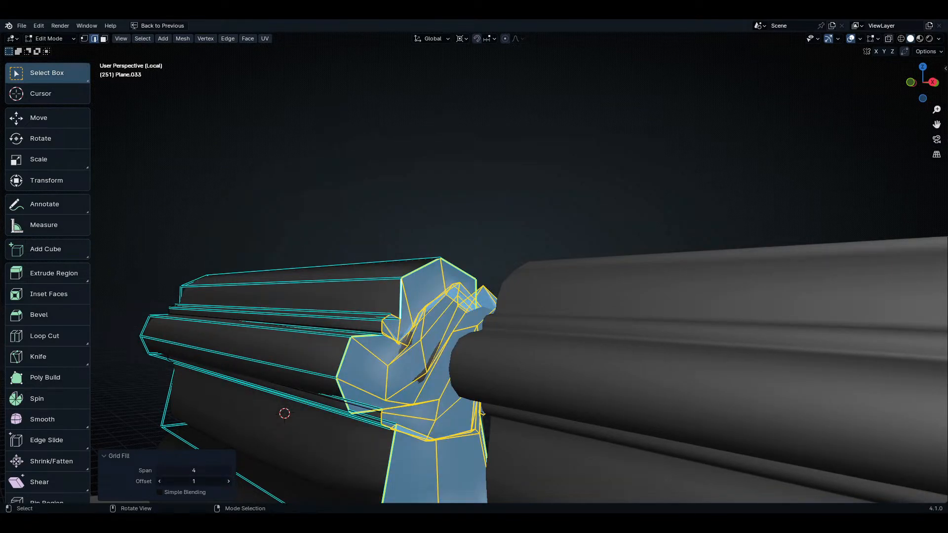
click(229, 482)
click(229, 482)
click(229, 482)
click(229, 482)
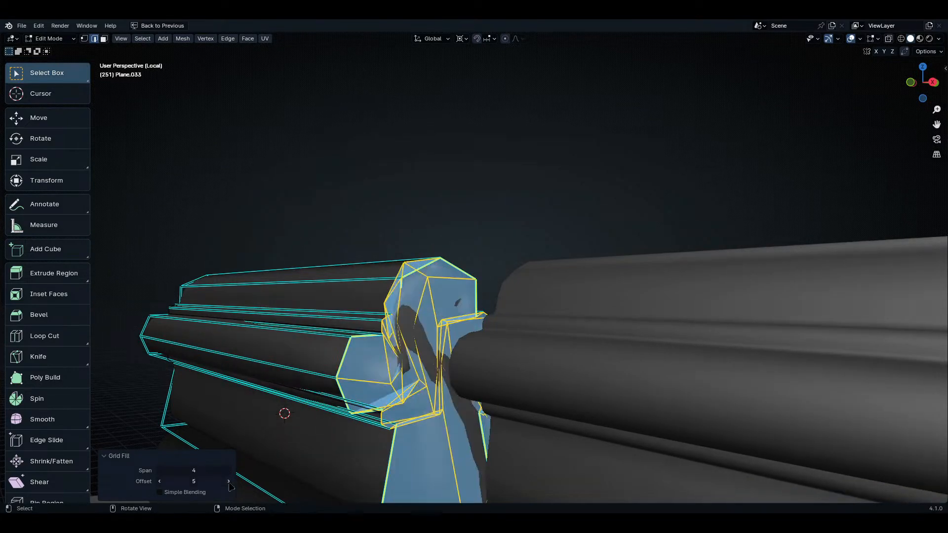
click(230, 482)
click(229, 482)
click(229, 482)
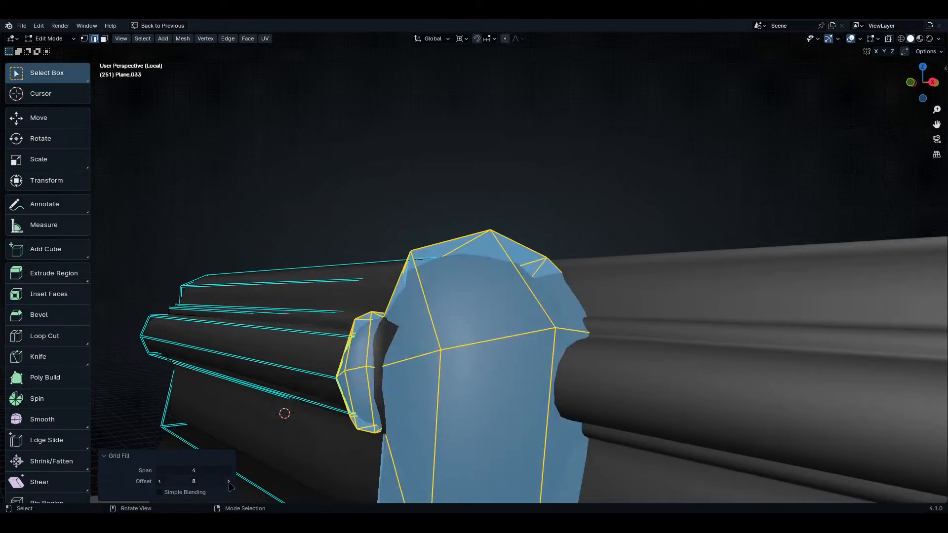
click(229, 482)
click(229, 482)
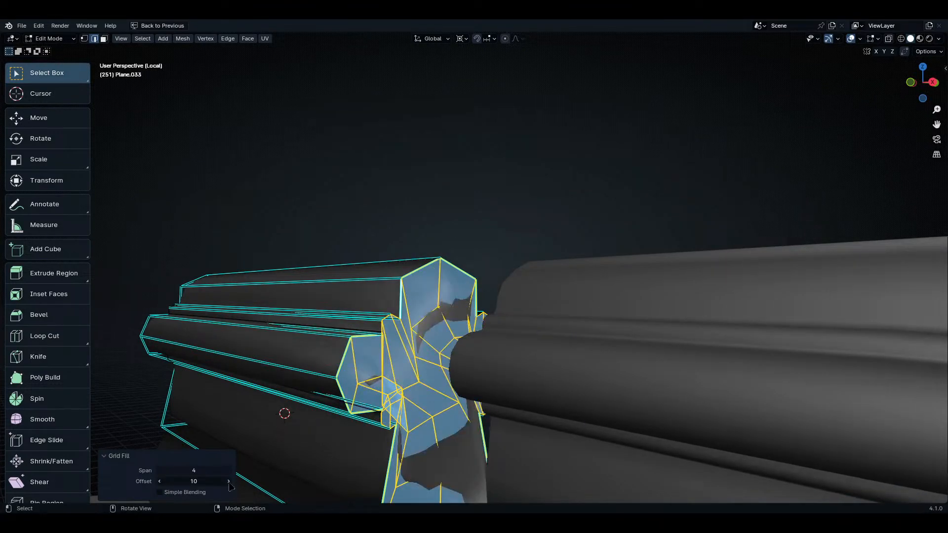
click(229, 482)
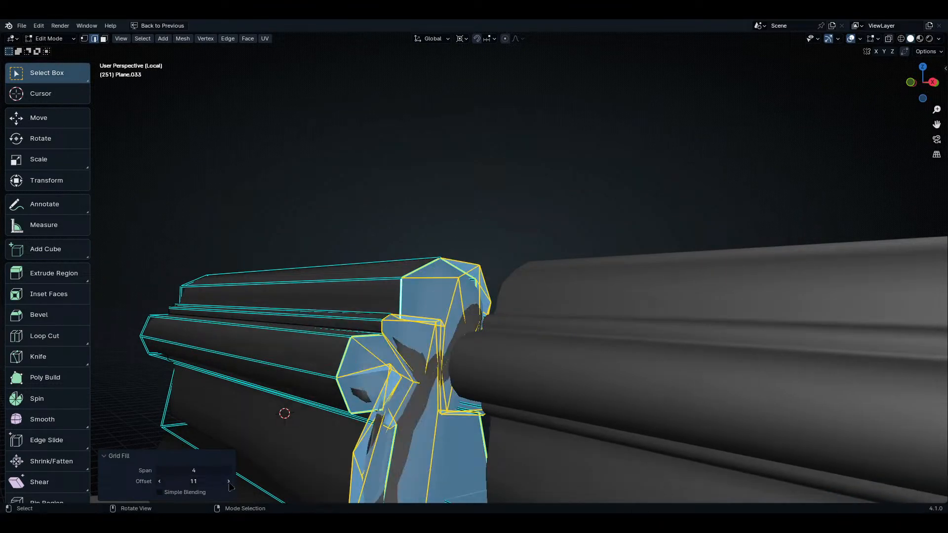
click(159, 482)
click(159, 482)
click(159, 482)
click(159, 483)
click(160, 482)
- Undo the grid fill on the ridge cap's end and leave mesh editing
click(584, 416)
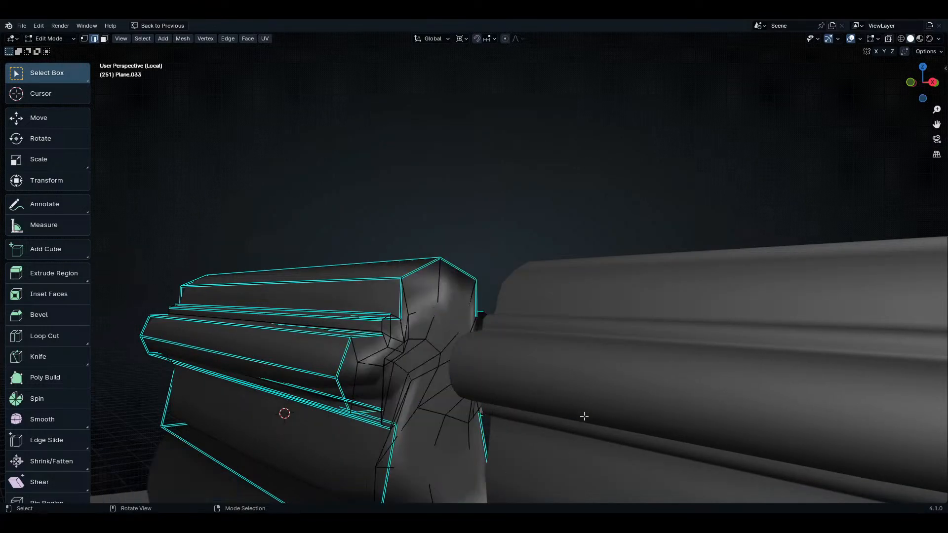
key(Tab)
key(Tab)
key(ctrl+z)
key(ctrl+z)
key(ctrl+z)
key(ctrl+z)
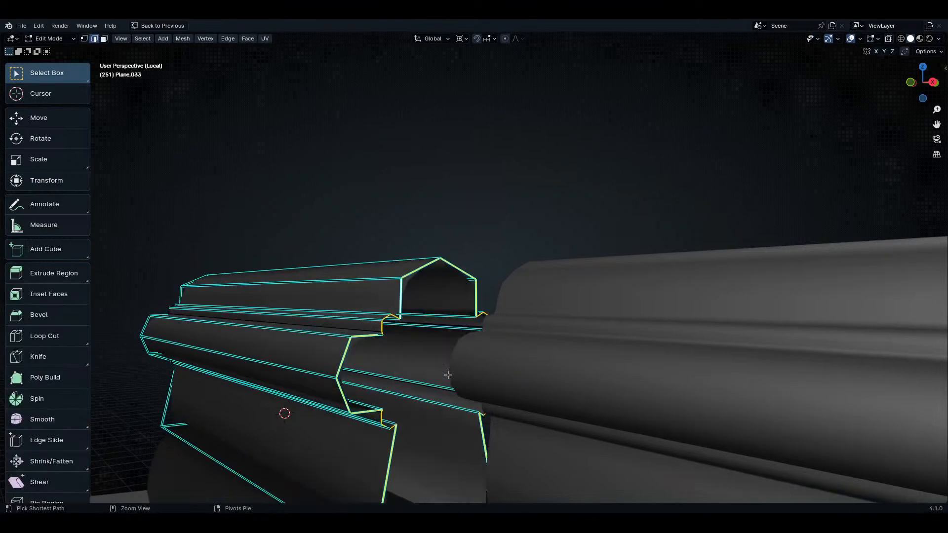
key(Tab)
- Delete the ridge cap copies nearest to the first cap
middle_drag(465, 383, 612, 346)
scroll(614, 393, down, 2)
scroll(612, 345, down, 4)
shift+middle_drag(543, 353, 452, 354)
click(391, 306)
key(x)
click(390, 305)
click(565, 298)
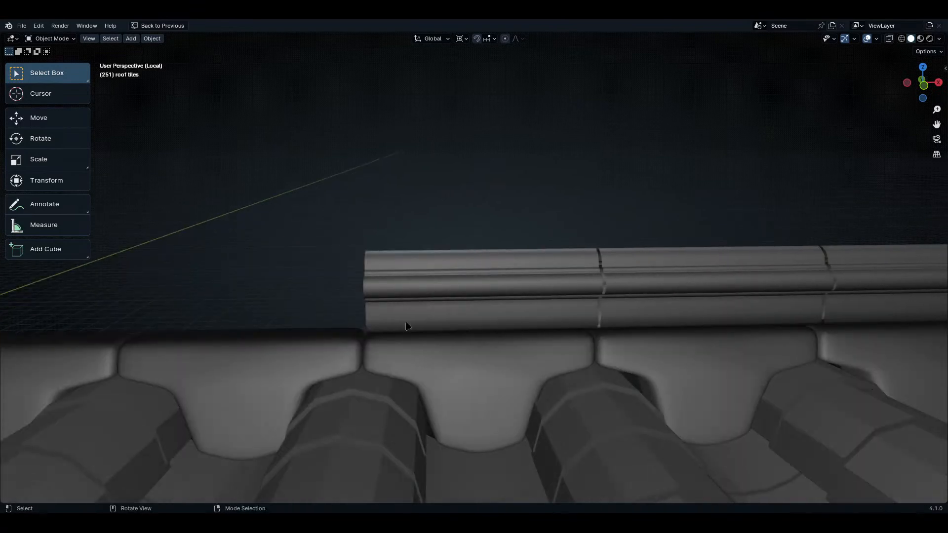
- Delete the five remaining ridge cap copies farther along the ridge, keeping only the first cap
middle_drag(406, 323, 680, 322)
key(KP_1)
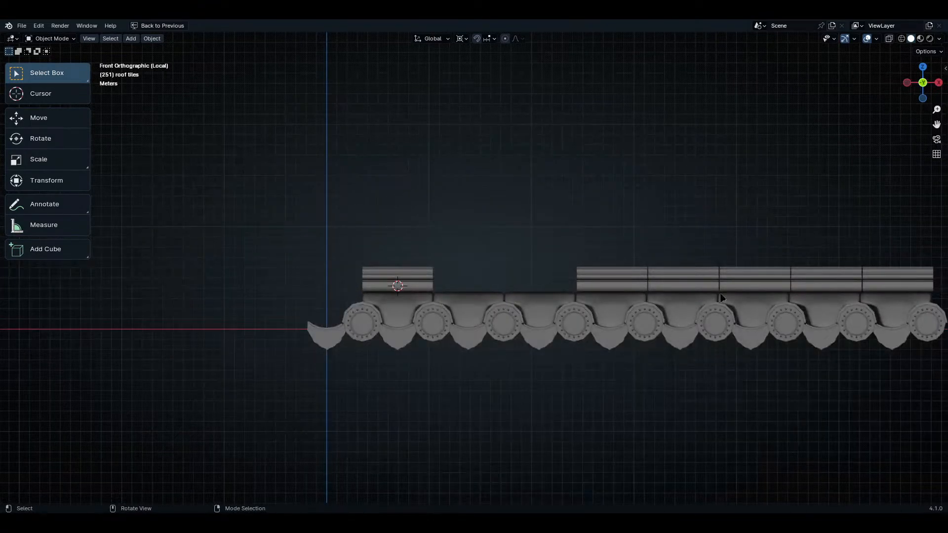
drag(838, 279, 630, 277)
key(x)
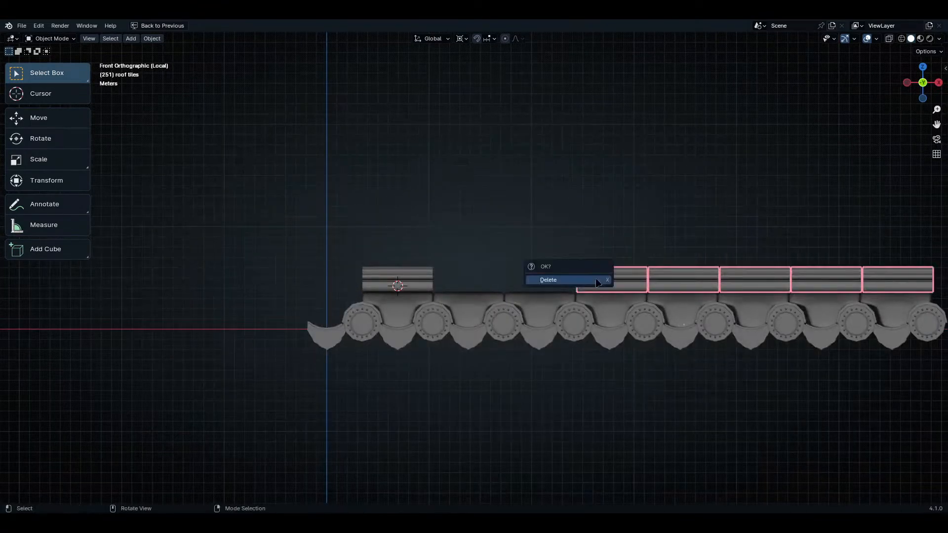
click(548, 277)
- Open the first ridge cap's mesh for vertex editing, facing its open end
shift+middle_drag(417, 291, 577, 292)
middle_drag(577, 293, 563, 280)
ctrl+middle_drag(563, 279, 594, 222)
click(610, 262)
key(Tab)
shift+middle_drag(595, 222, 568, 259)
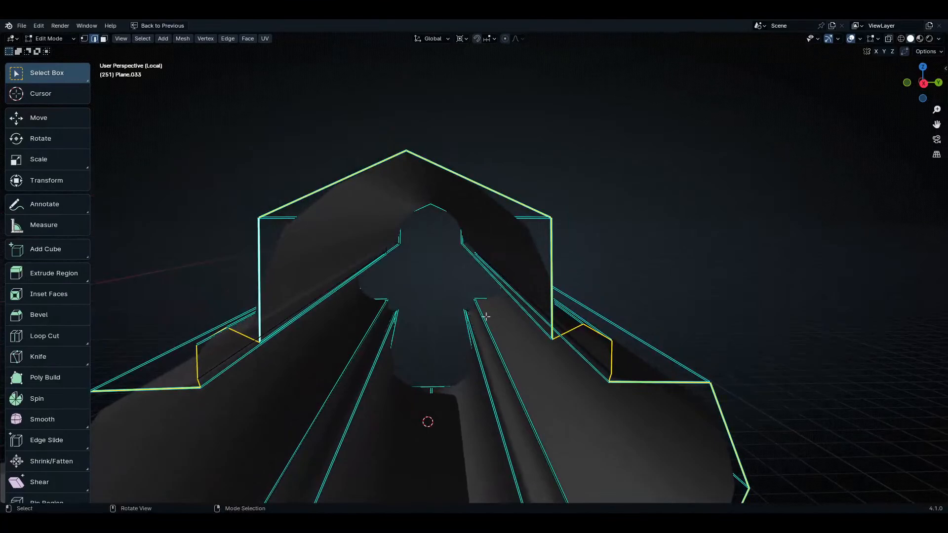
key(1)
middle_drag(485, 316, 526, 321)
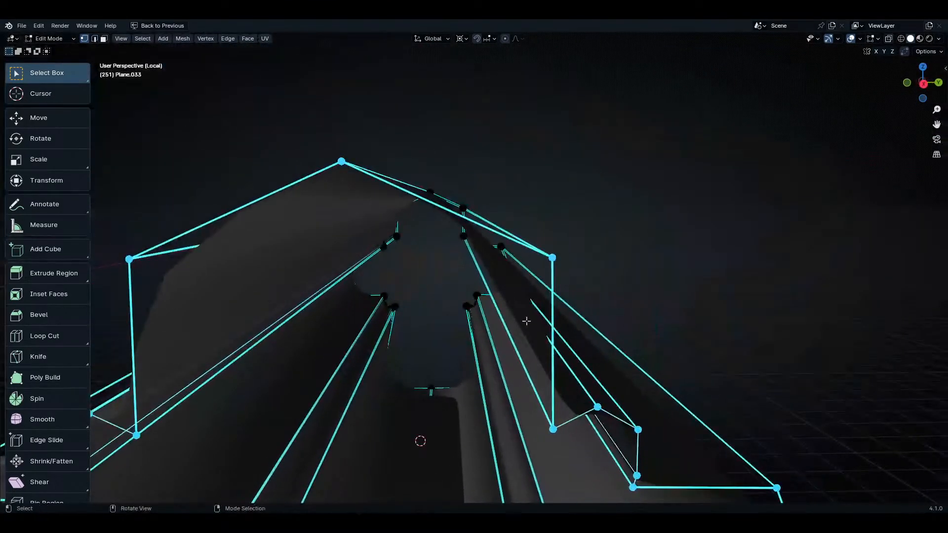
- Turn off the edit mode display of the ridge cap's Subdivision modifier
key(Tab)
key(ctrl+space)
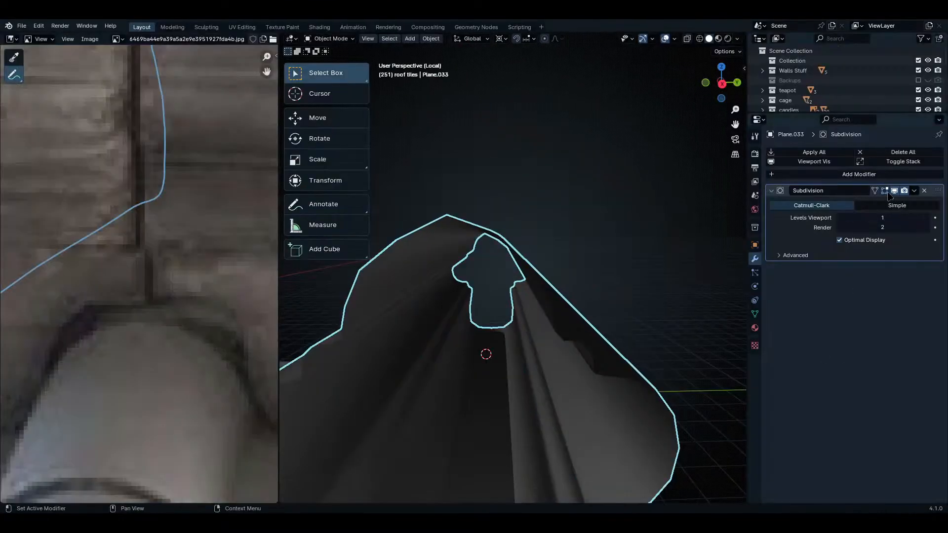
key(ctrl+space)
middle_drag(481, 303, 506, 327)
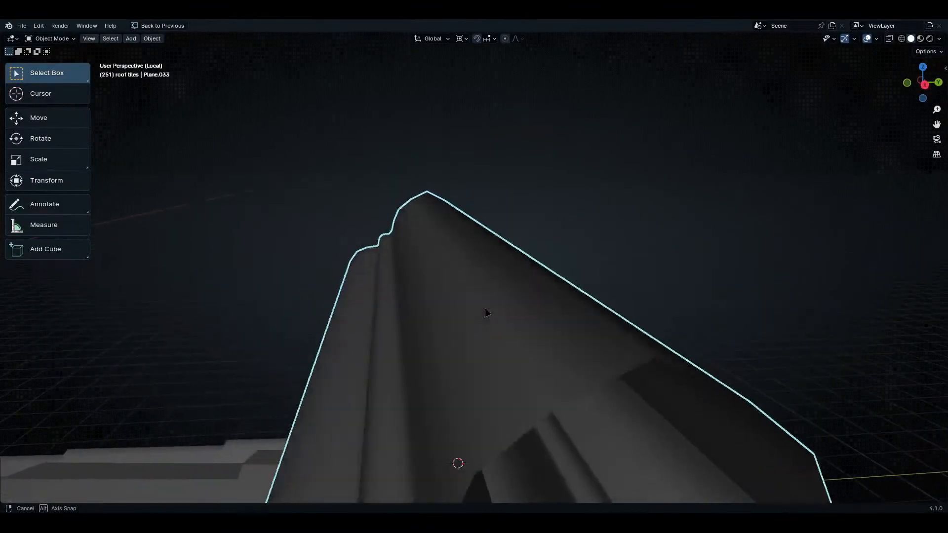
- Connect the peak vertex and the bottom middle vertex of the ridge cap's open end with a vertical edge
key(Tab)
middle_drag(562, 366, 509, 237)
shift+middle_drag(538, 320, 427, 345)
shift+click(412, 372)
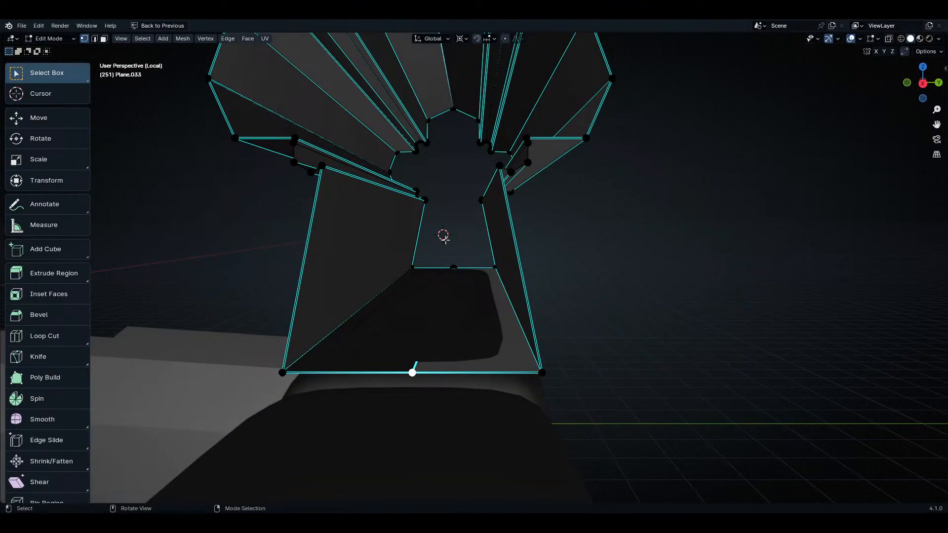
key(f)
shift+middle_drag(487, 173, 503, 397)
ctrl+middle_drag(556, 277, 557, 238)
- Loop-cut a vertex into the central vertical edge of the cap's open end and raise it about 0.734 m along Z
key(ctrl+r)
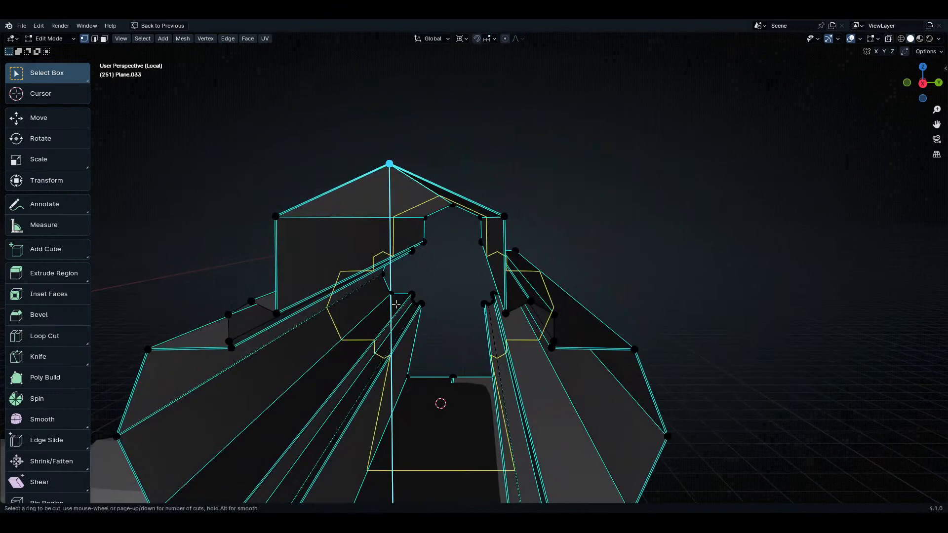
click(389, 347)
click(395, 483)
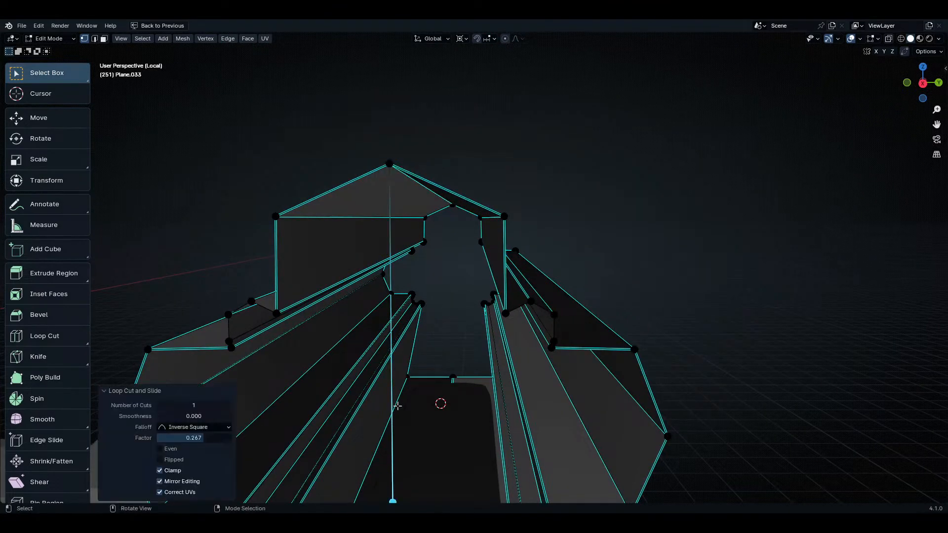
key(g)
key(z)
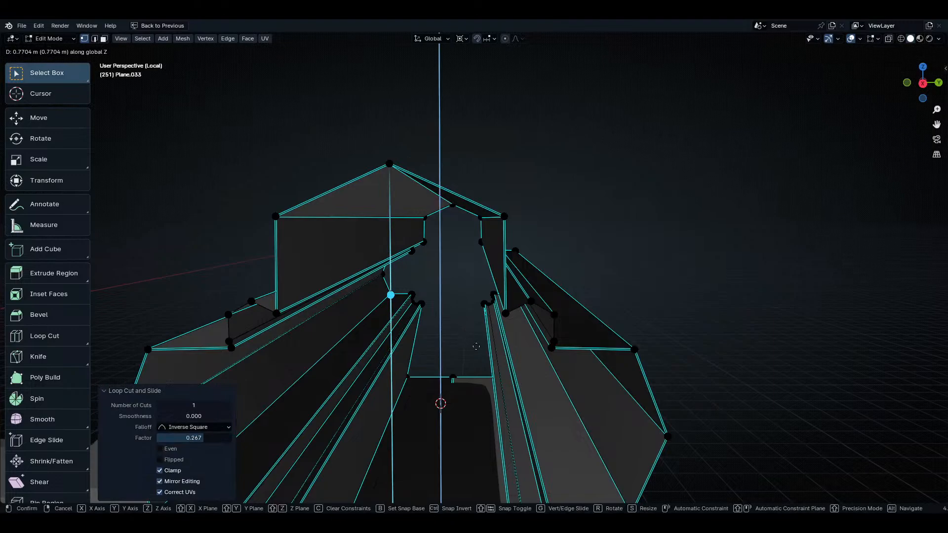
click(482, 349)
key(KP_1)
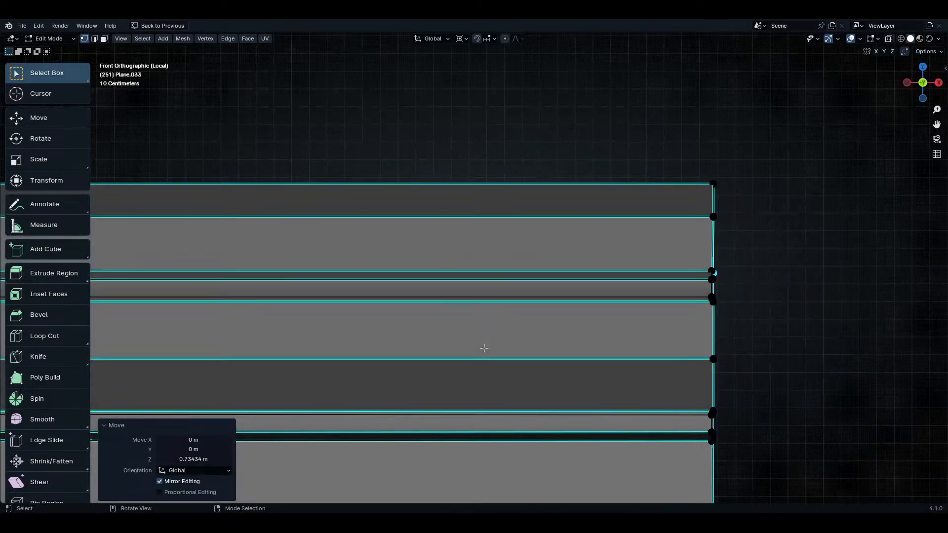
key(KP_3)
scroll(471, 350, up, 6)
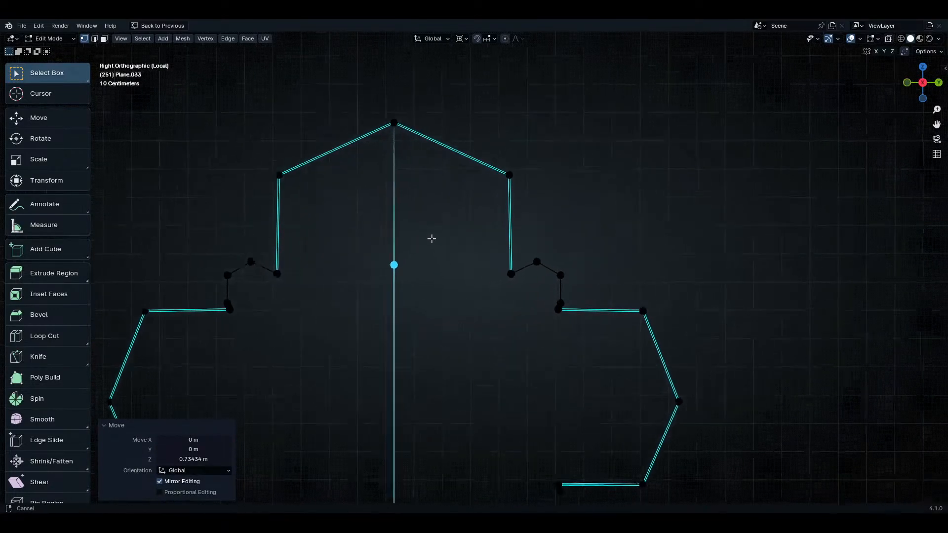
- Slide the central vertex along the vertical edge to roughly the height of the inner corner vertices beneath the upper side walls
key(g)
key(g)
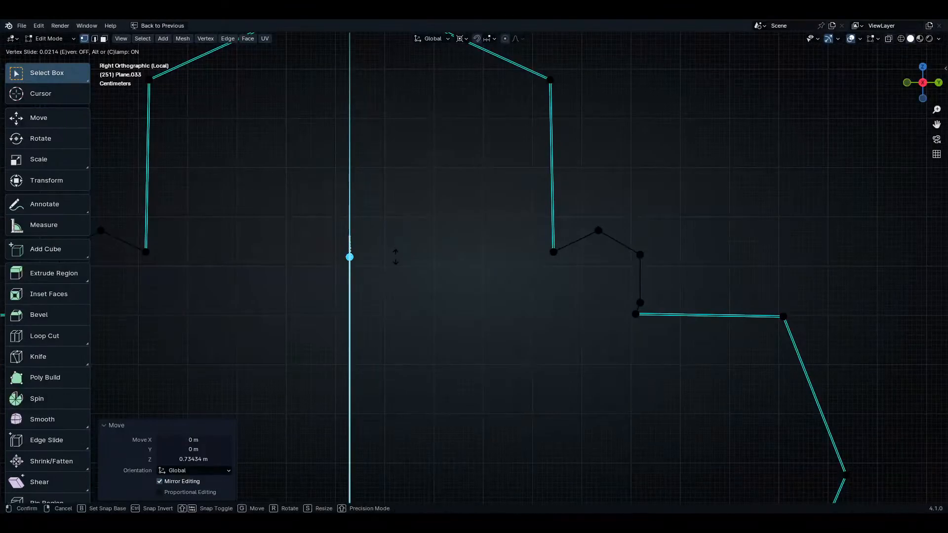
click(468, 264)
- Connect the central vertex to the inner corner vertex below the right upper side wall with a horizontal edge
click(553, 252)
middle_drag(550, 288, 533, 423)
key(KP_3)
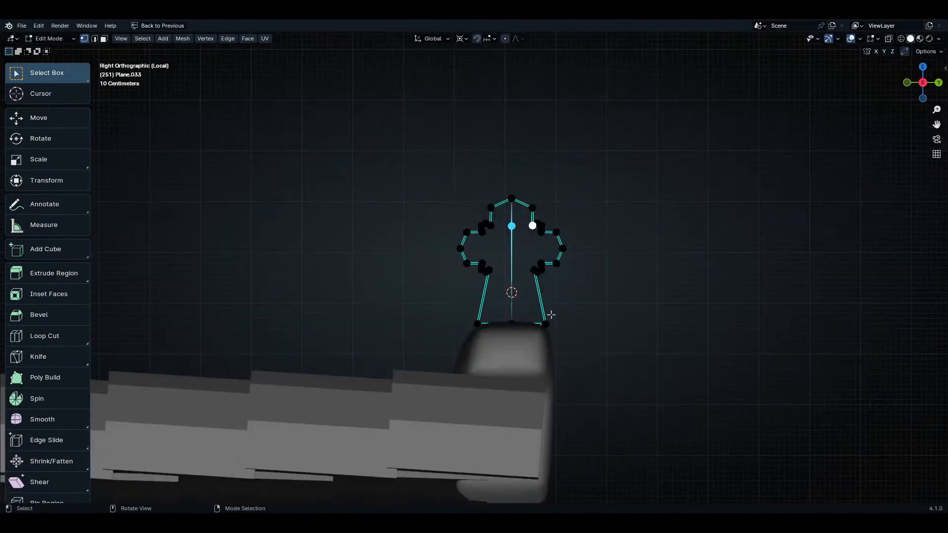
ctrl+middle_drag(533, 156, 529, 86)
mouse_move(465, 357)
ctrl+middle_down()
mouse_move(499, 370)
mouse_move(511, 414)
ctrl+middle_up()
ctrl+middle_drag(455, 330, 507, 388)
scroll(512, 392, down, 6)
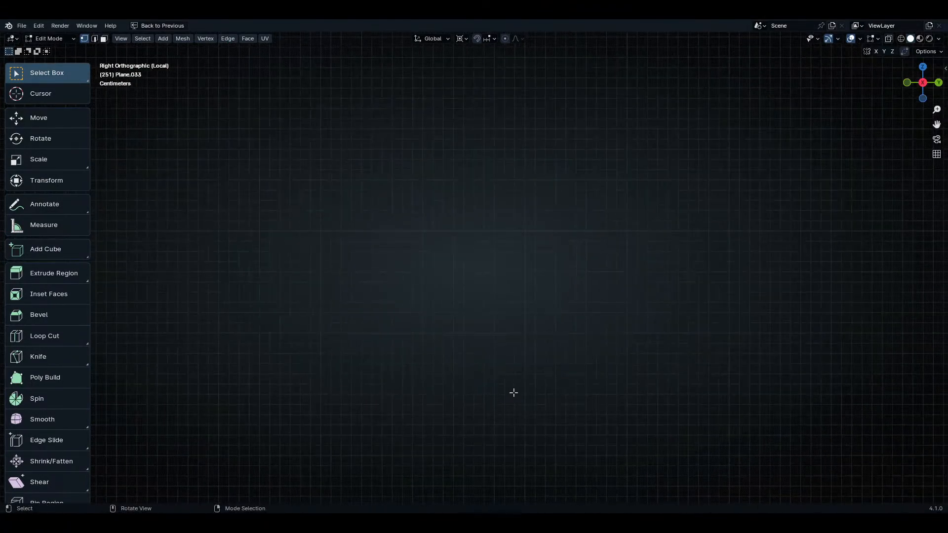
scroll(479, 460, up, 12)
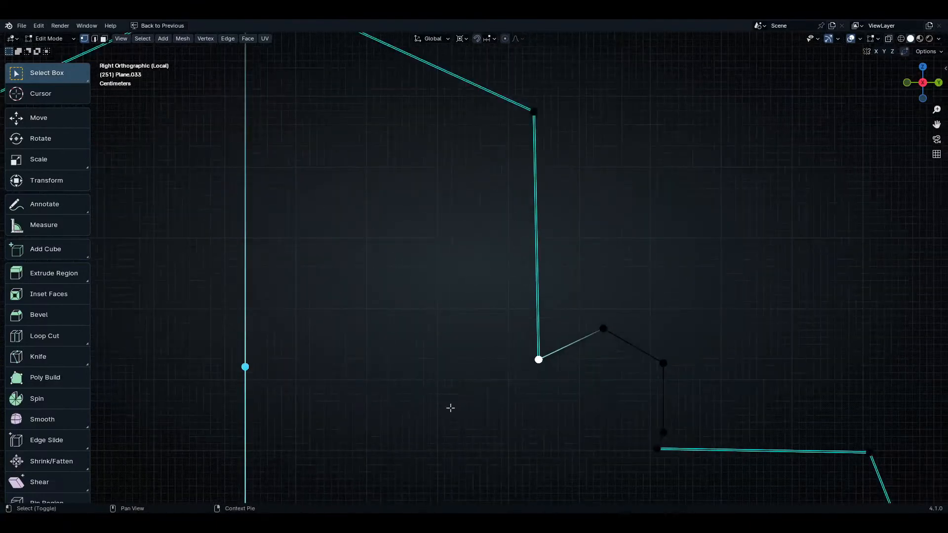
key(f)
- Fill a four-sided face between the central vertex, the right inner corner, the right shoulder vertex and the peak
shift+middle_drag(569, 353, 583, 421)
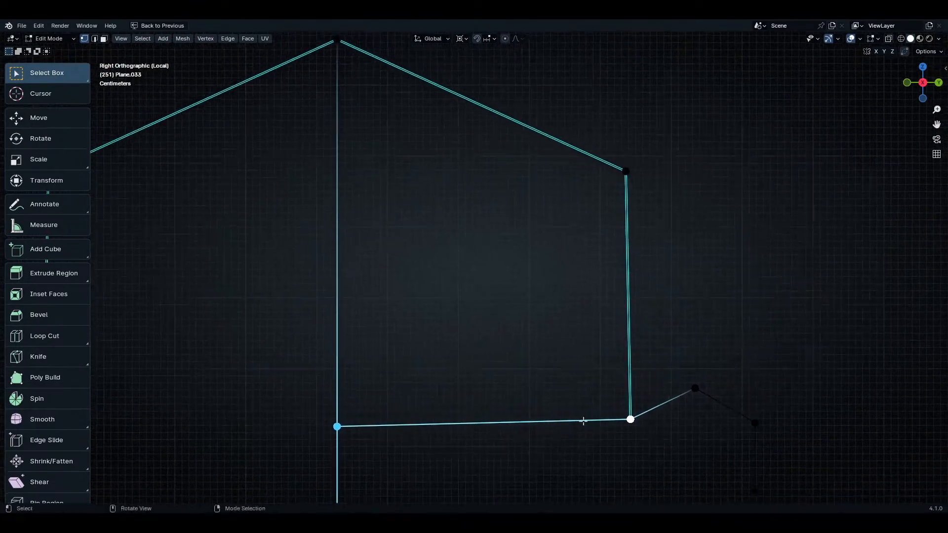
shift+middle_drag(454, 218, 463, 278)
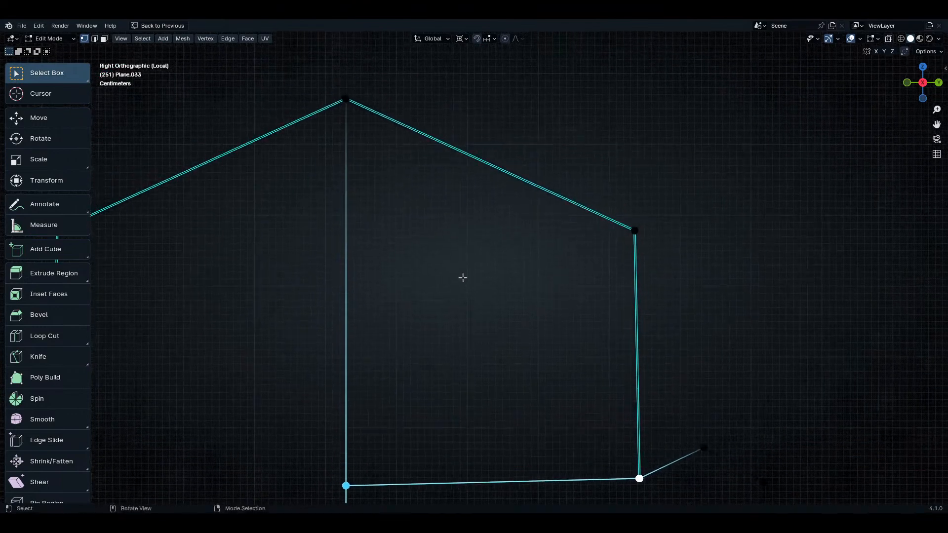
shift+click(635, 231)
shift+click(345, 99)
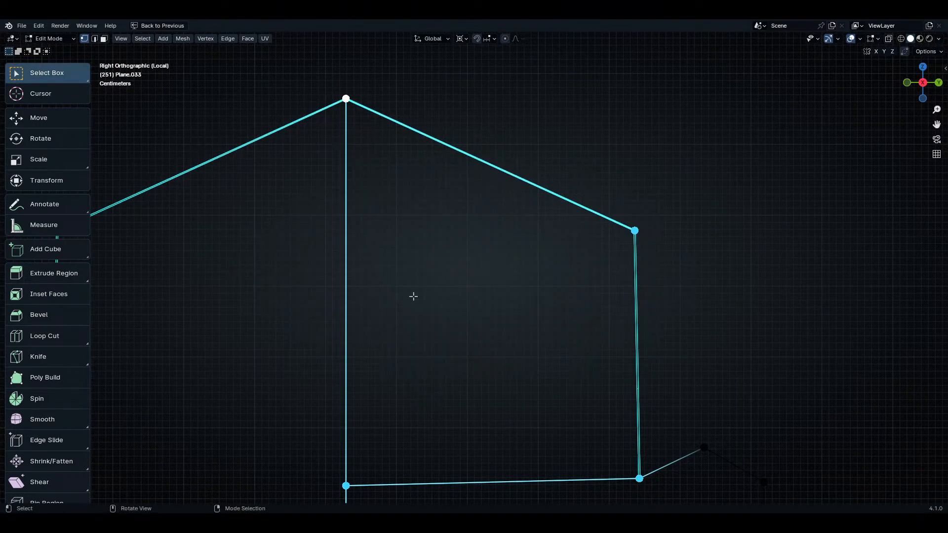
key(f)
- Extrude the new face's lower right corner vertex down along Z, level with the small bump's lower outer vertex, and join those two with an edge
shift+middle_drag(578, 347, 539, 217)
shift+middle_drag(646, 384, 573, 308)
click(528, 269)
click(590, 237)
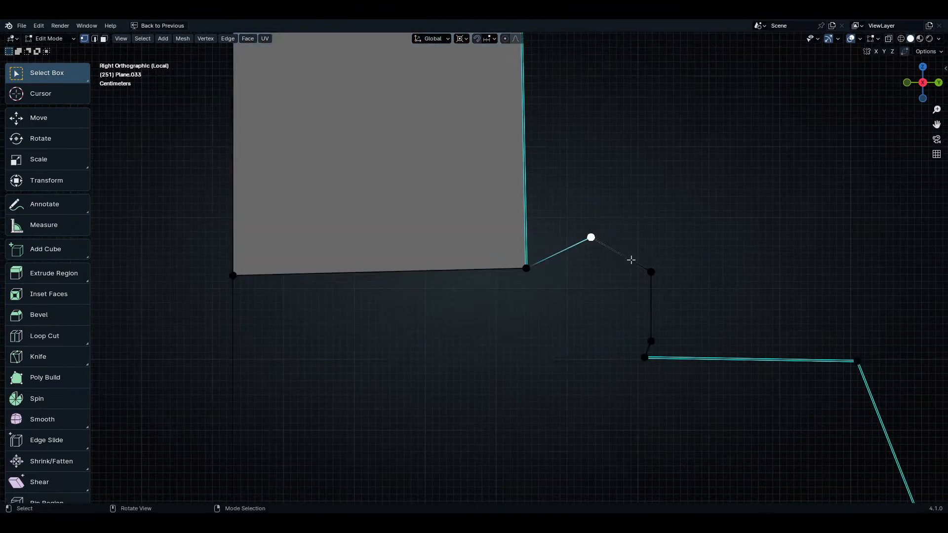
click(651, 272)
click(523, 272)
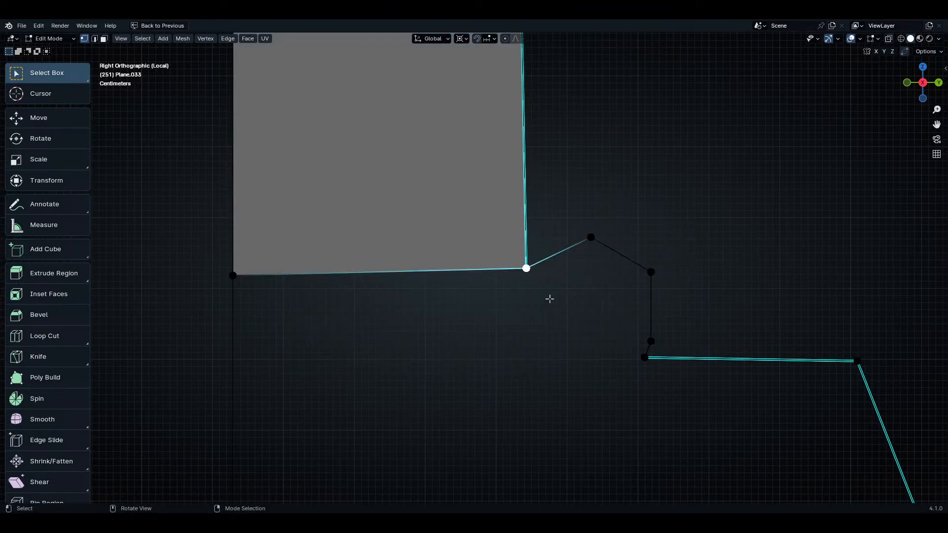
key(e)
key(z)
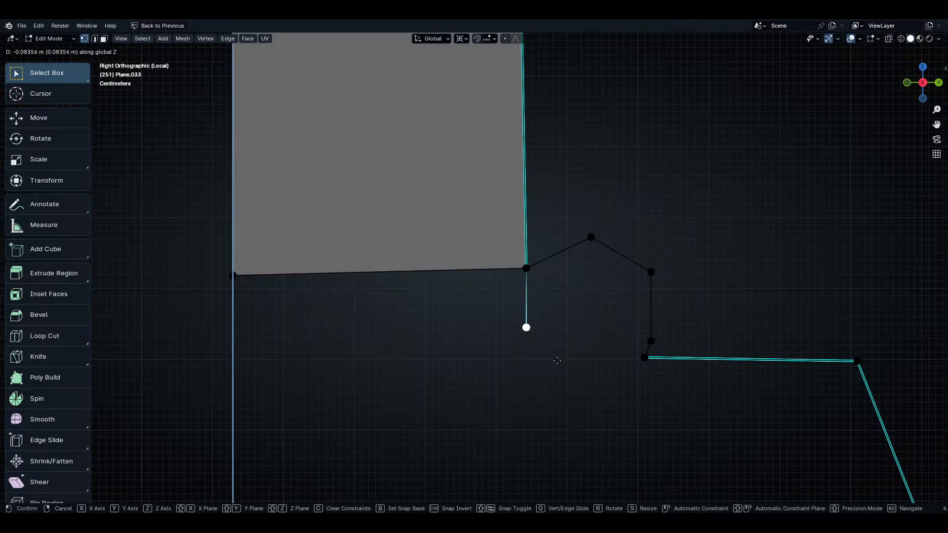
click(566, 373)
shift+click(641, 341)
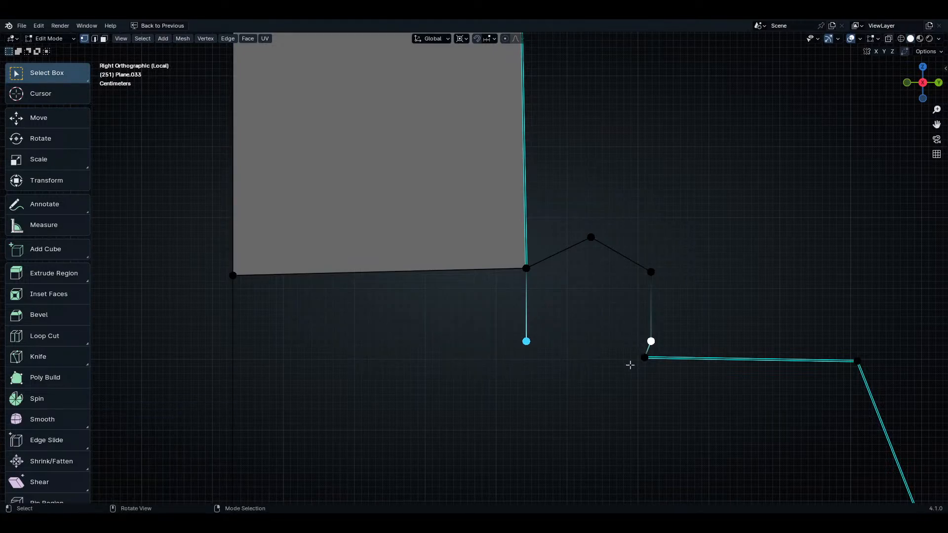
key(f)
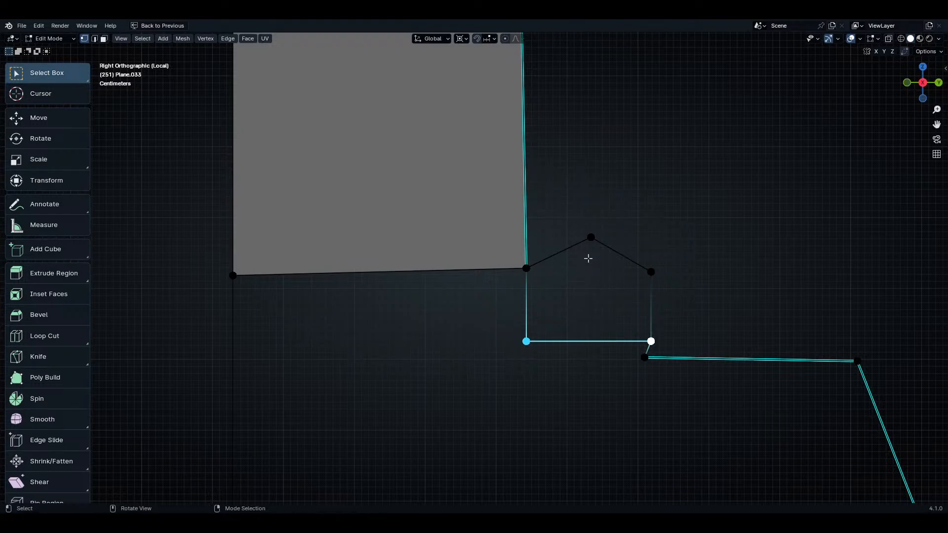
- Add a midpoint vertex to the small bump's bottom edge and connect it to the bump's peak
key(ctrl+r)
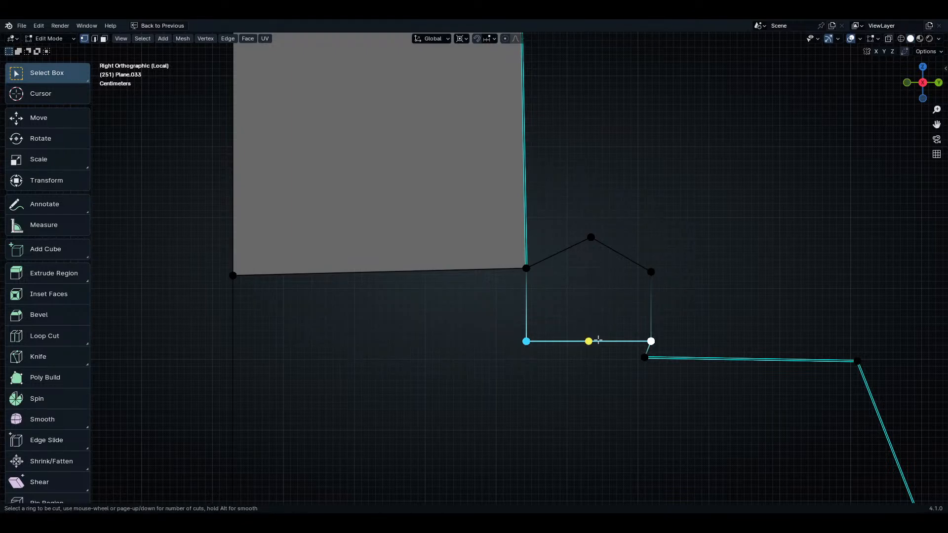
click(590, 340)
right_click(590, 340)
click(593, 243)
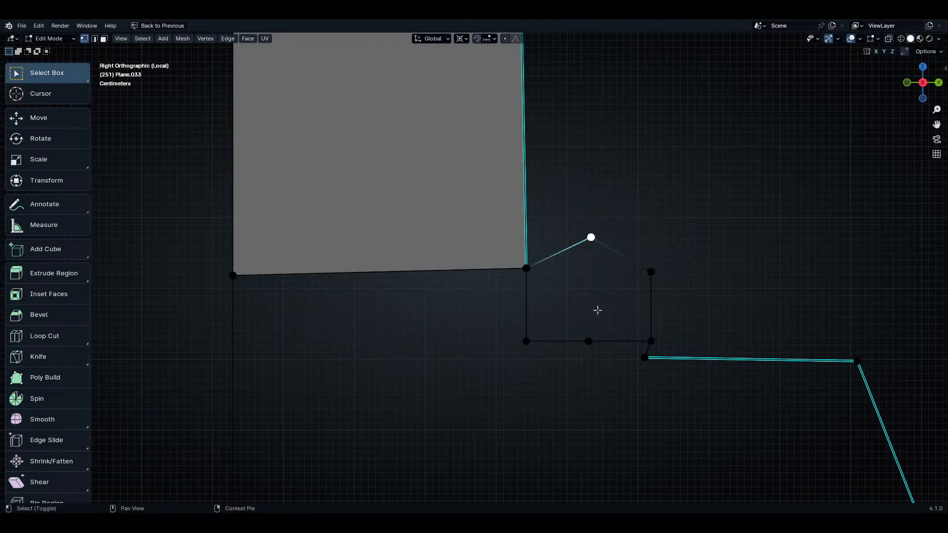
shift+click(588, 341)
key(j)
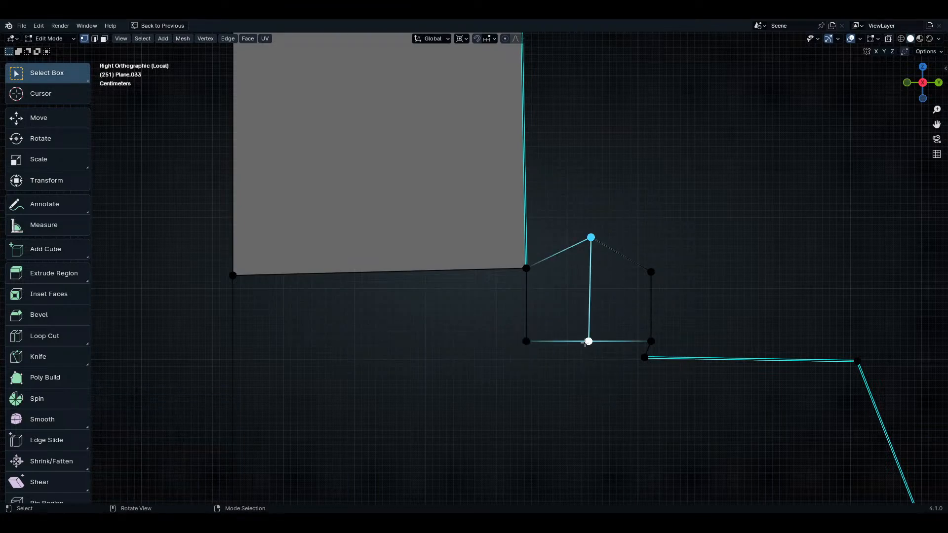
- Fill the left half of the bump with a four-sided face from its surrounding edges
key(2)
shift+click(558, 341)
shift+click(529, 318)
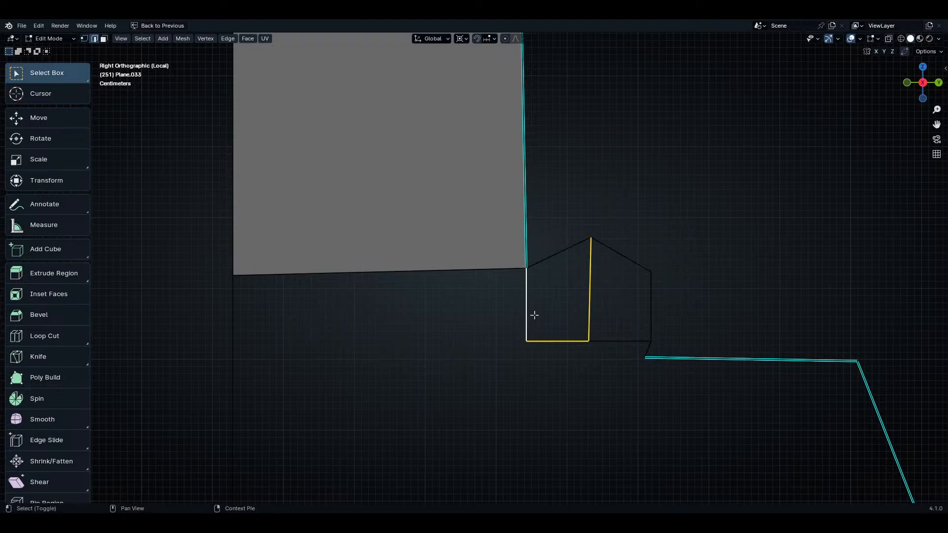
shift+click(545, 274)
key(3)
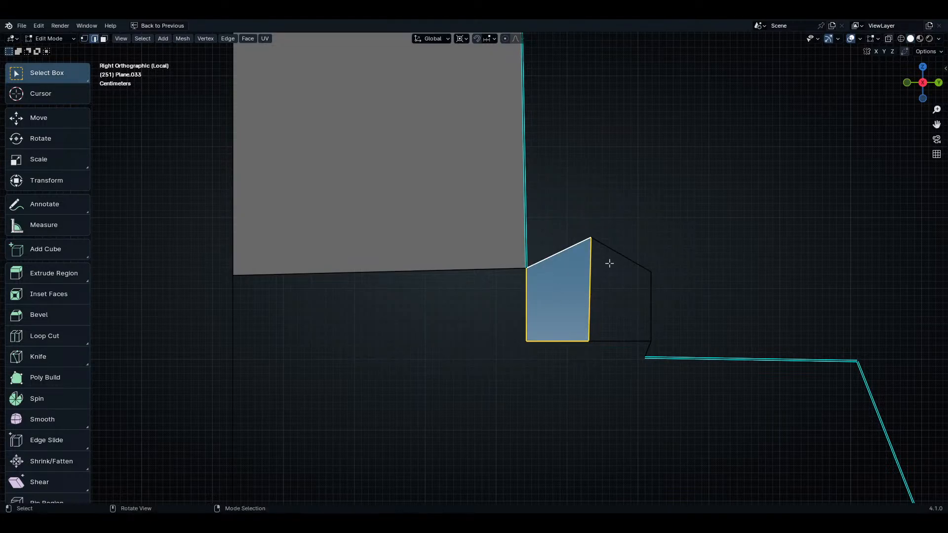
- Fill the right half of the bump with a four-sided face from its surrounding edges
click(609, 263)
shift+click(588, 294)
shift+click(646, 318)
shift+click(614, 346)
middle_drag(616, 334, 577, 317)
key(3)
- Cut a vertex into the central vertical edge and raise it about 0.87 m along Z, level with the bump's bottom edge
key(KP_3)
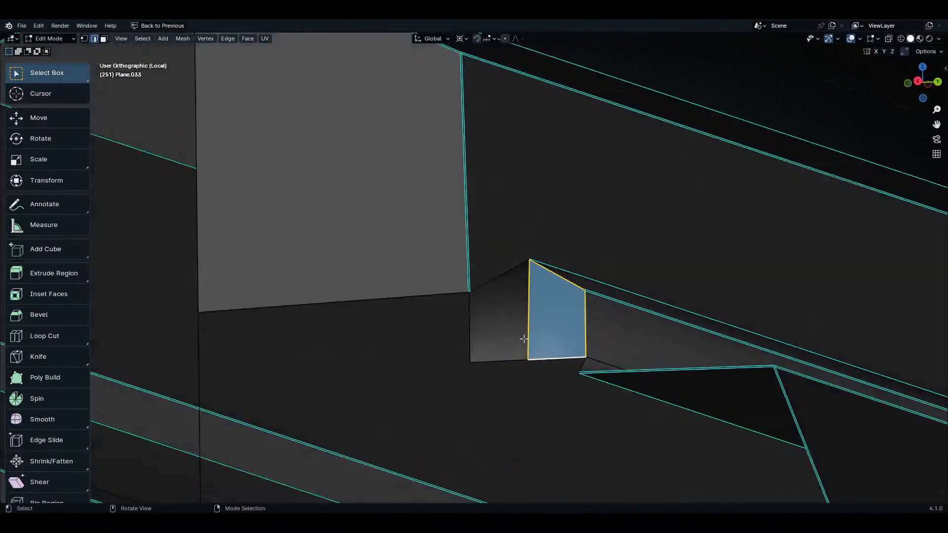
shift+middle_drag(518, 383, 613, 363)
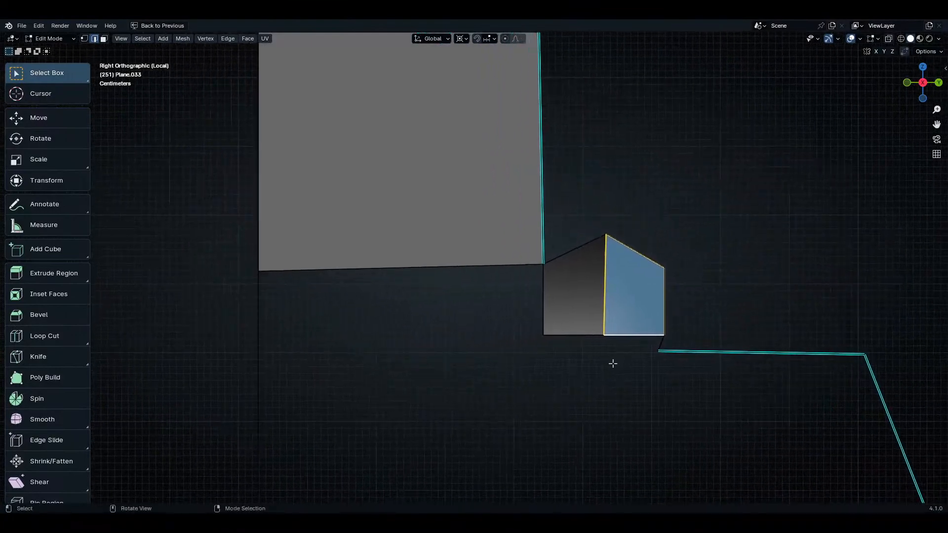
key(1)
click(255, 401)
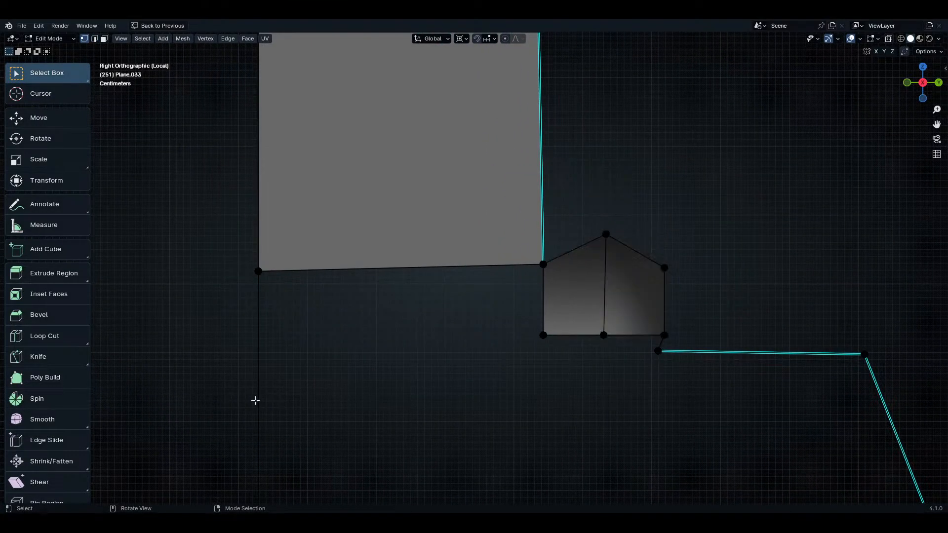
key(ctrl+r)
click(256, 385)
click(271, 301)
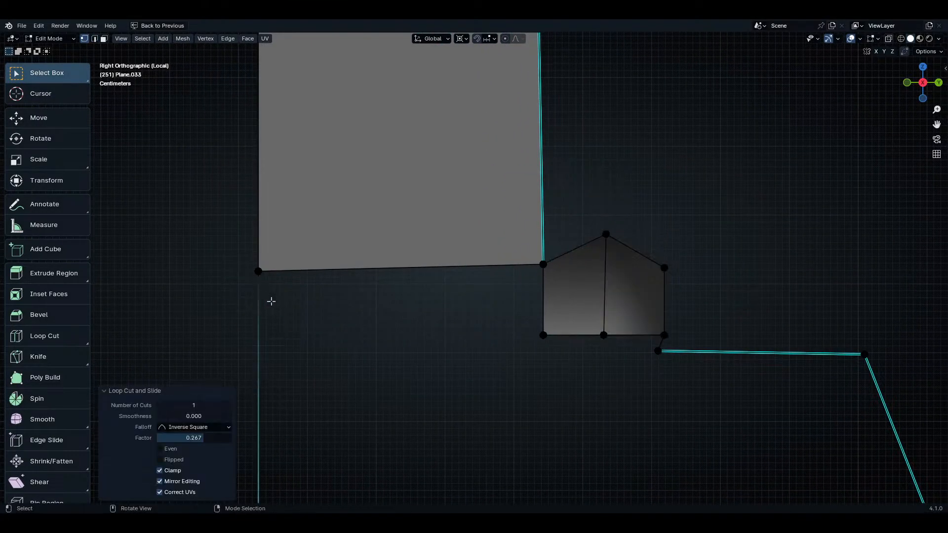
key(g)
key(z)
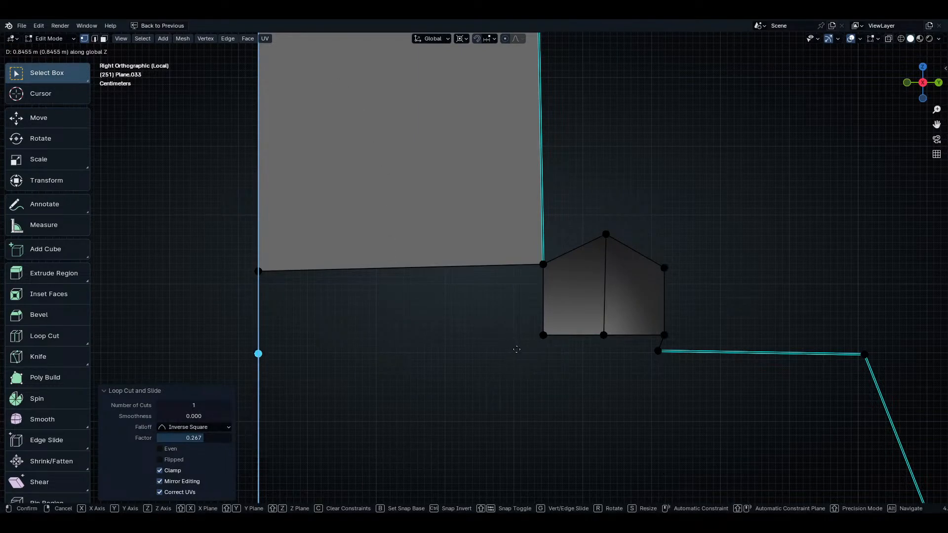
click(527, 330)
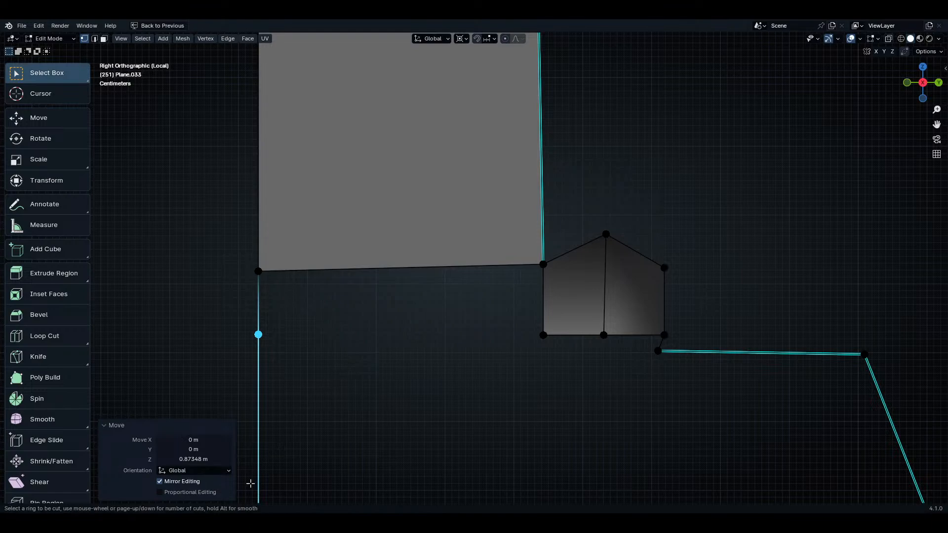
- Cut a second vertex into the central edge and raise it about 0.87 m along Z, just below the first one
key(ctrl+z)
key(g)
key(z)
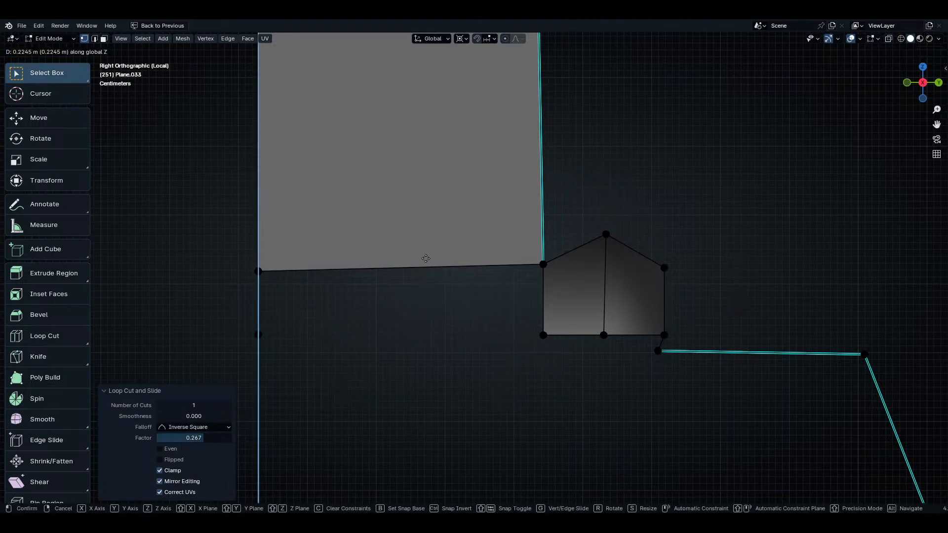
click(491, 299)
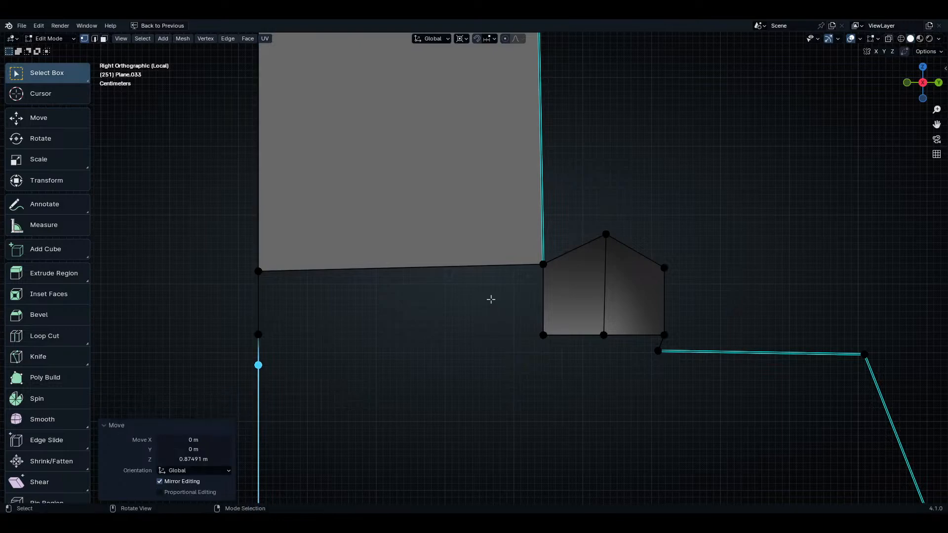
- Join the lower central vertex to the corner beneath the bump's right side, and the upper central vertex to the bump's lower left corner
click(652, 352)
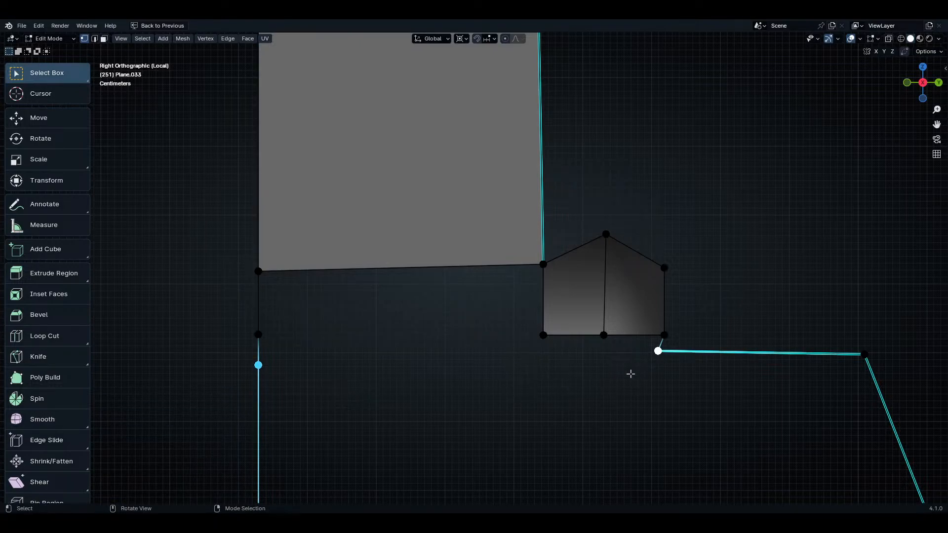
key(f)
click(535, 337)
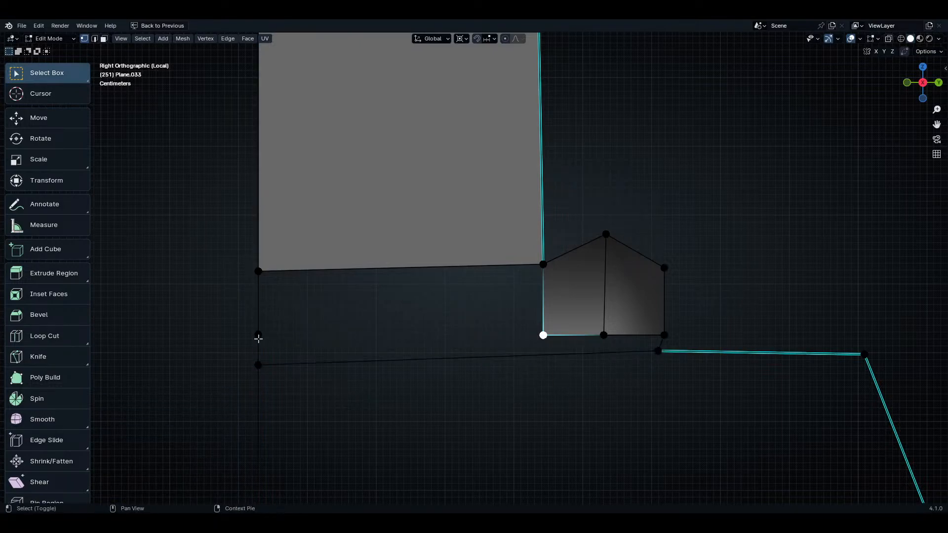
shift+click(258, 336)
key(f)
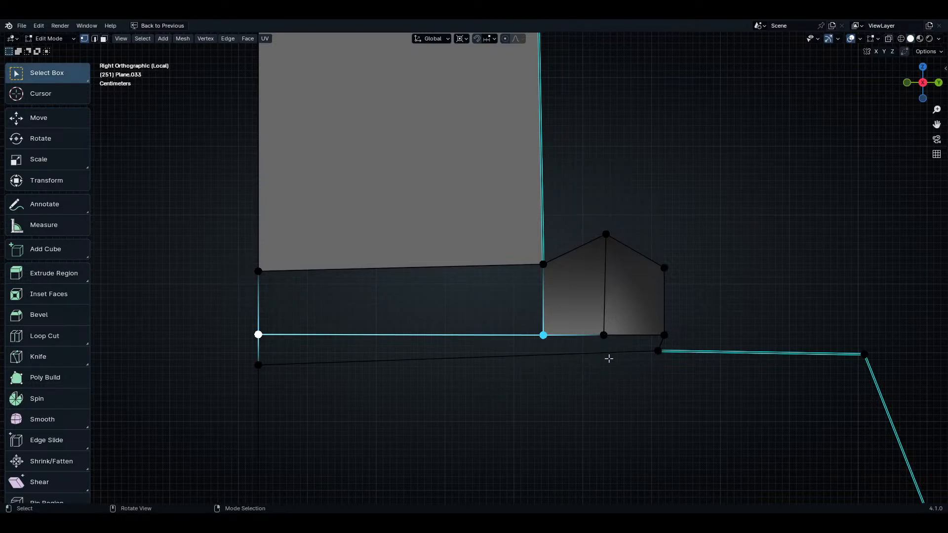
- Add two vertices to the new lower edge and slide them beneath the bump's bottom midpoint and lower left corner
key(ctrl+r)
click(591, 357)
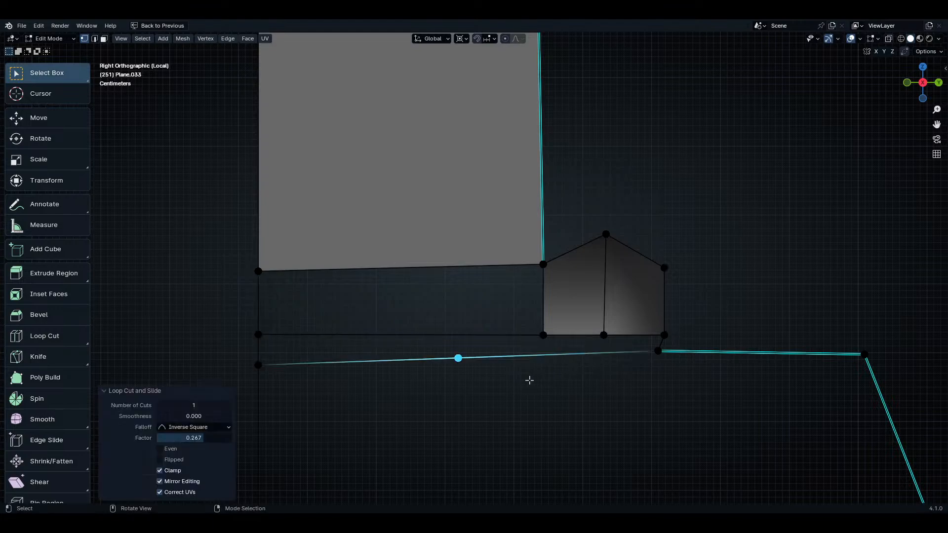
key(shift+v)
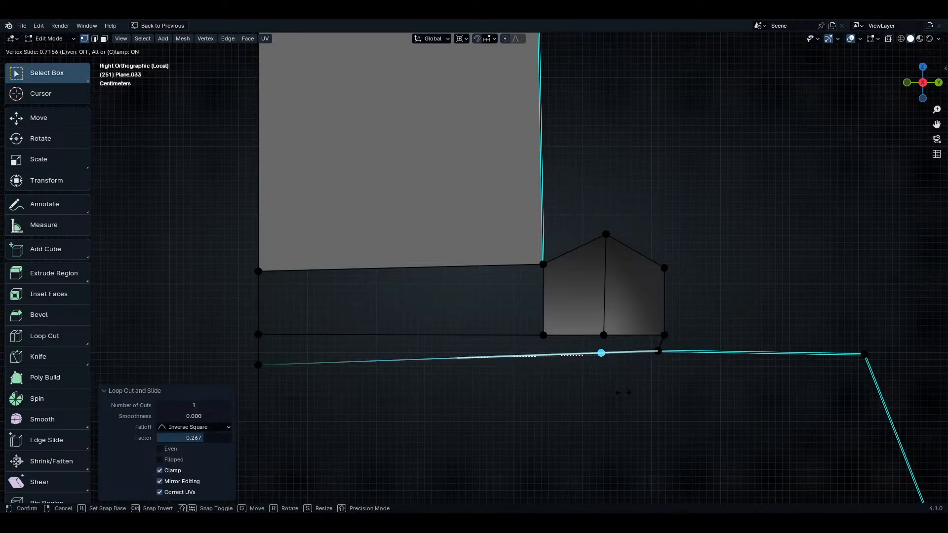
click(608, 394)
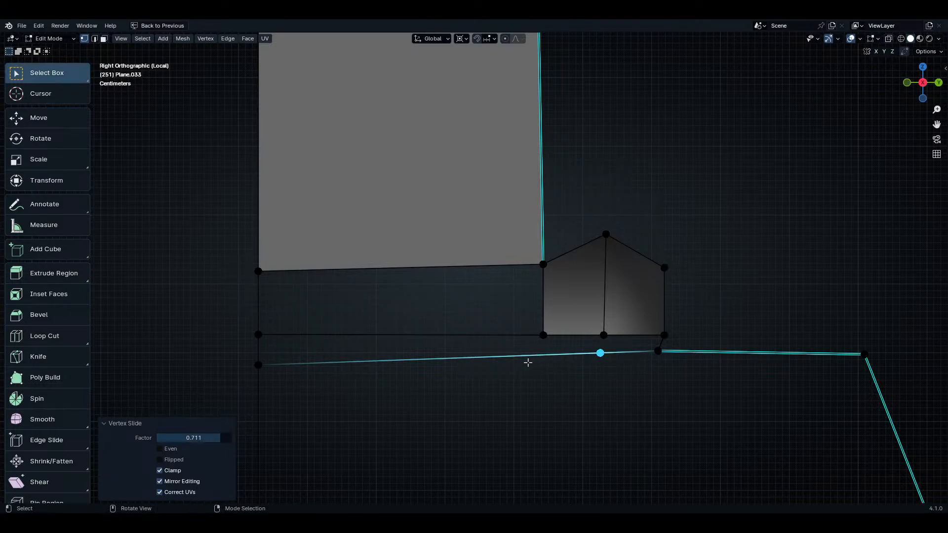
key(ctrl+r)
click(469, 366)
key(shift+v)
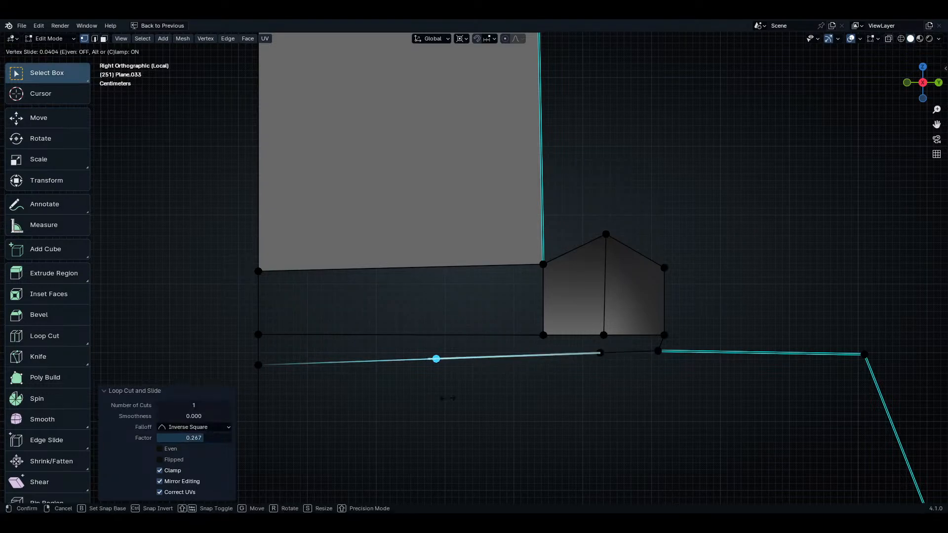
click(552, 414)
- Fill a four-sided face beneath the left half of the bump
shift+click(543, 335)
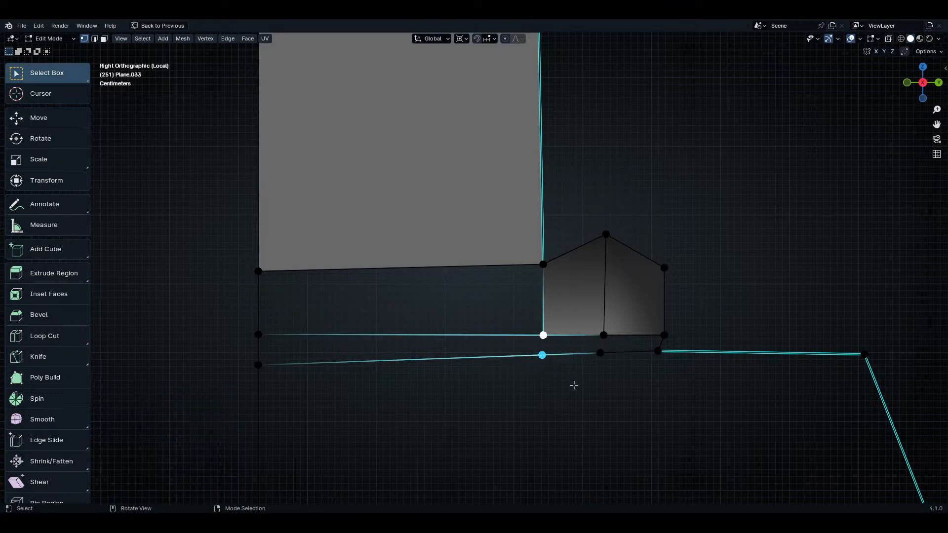
shift+click(600, 353)
shift+click(603, 335)
key(f)
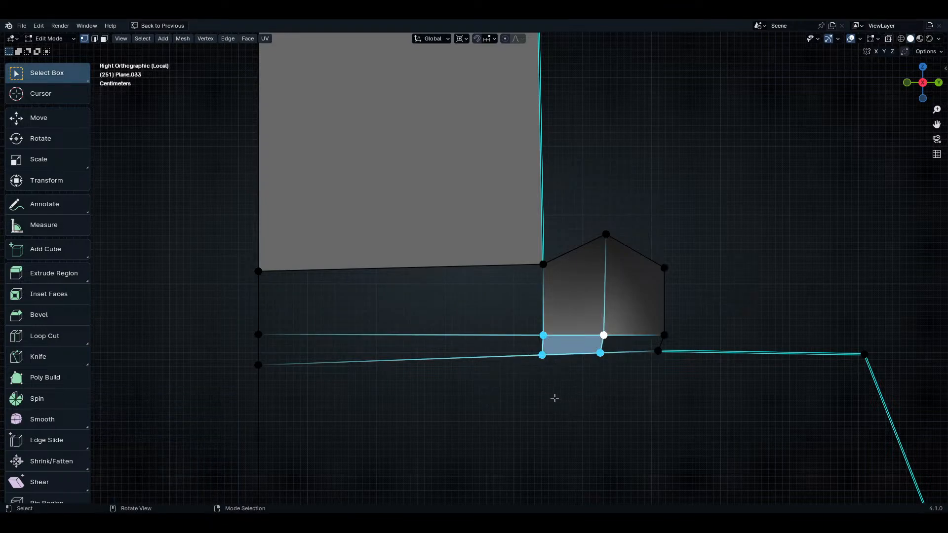
- Fill the long narrow strip between the two lower edges, from the central edge to the bump's left side
click(536, 358)
shift+click(541, 336)
shift+click(258, 335)
shift+click(258, 365)
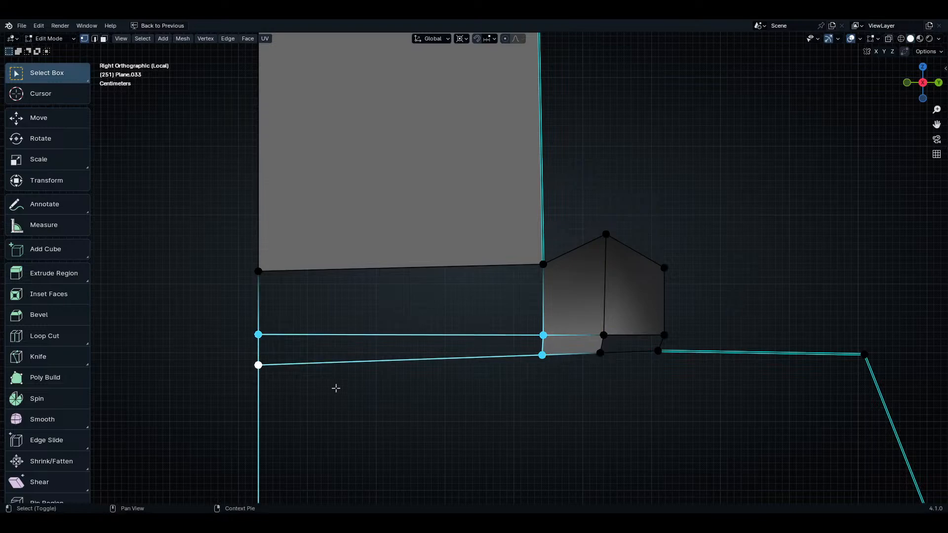
key(f)
- Fill the four-sided gap between the large upper face and the narrow strip
click(259, 334)
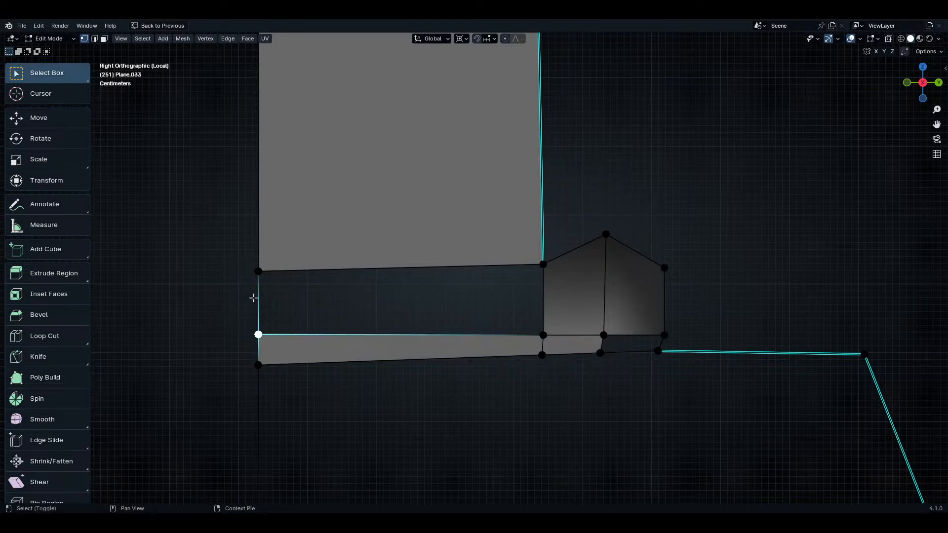
shift+click(259, 271)
shift+click(544, 263)
shift+click(544, 335)
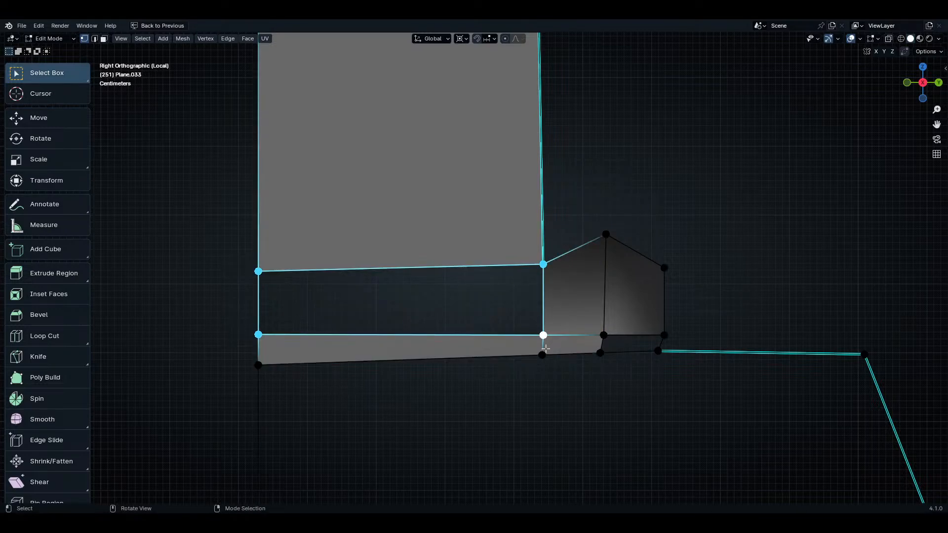
key(f)
- Fill the remaining small four-sided face beneath the right half of the bump
shift+middle_drag(647, 379, 602, 345)
click(557, 301)
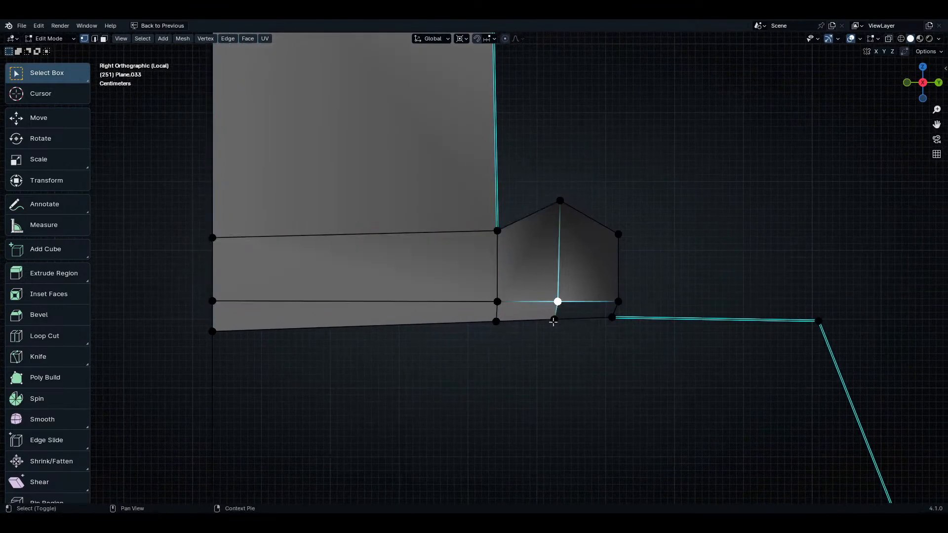
shift+click(554, 319)
shift+click(614, 314)
shift+click(614, 313)
shift+click(617, 302)
shift+click(612, 320)
key(f)
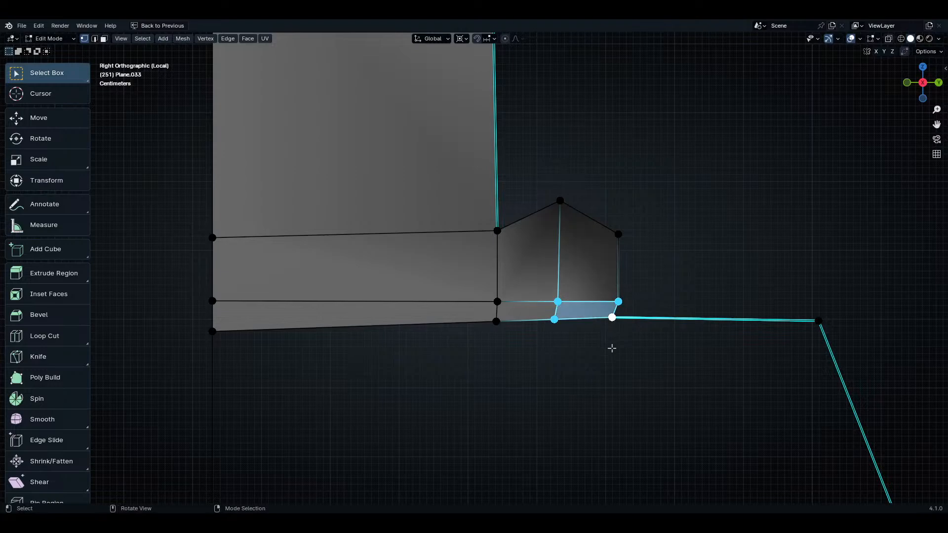
- Slide the strip's lower central vertex up the vertical edge so the strip's bottom edge runs horizontally
ctrl+middle_drag(611, 345, 630, 372)
key(Tab)
mouse_move(644, 271)
ctrl+middle_down()
mouse_move(657, 333)
mouse_move(637, 313)
mouse_move(635, 281)
ctrl+middle_up()
key(Tab)
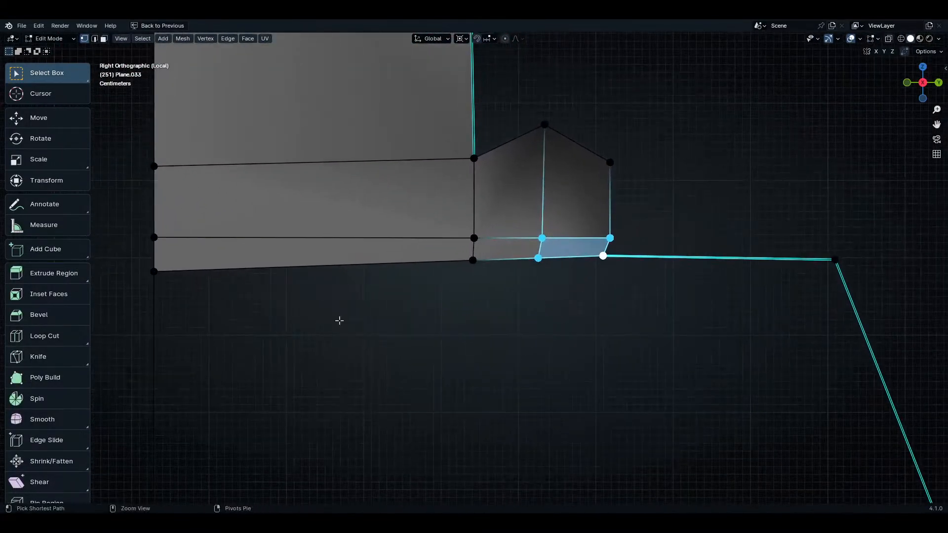
click(154, 271)
key(shift+v)
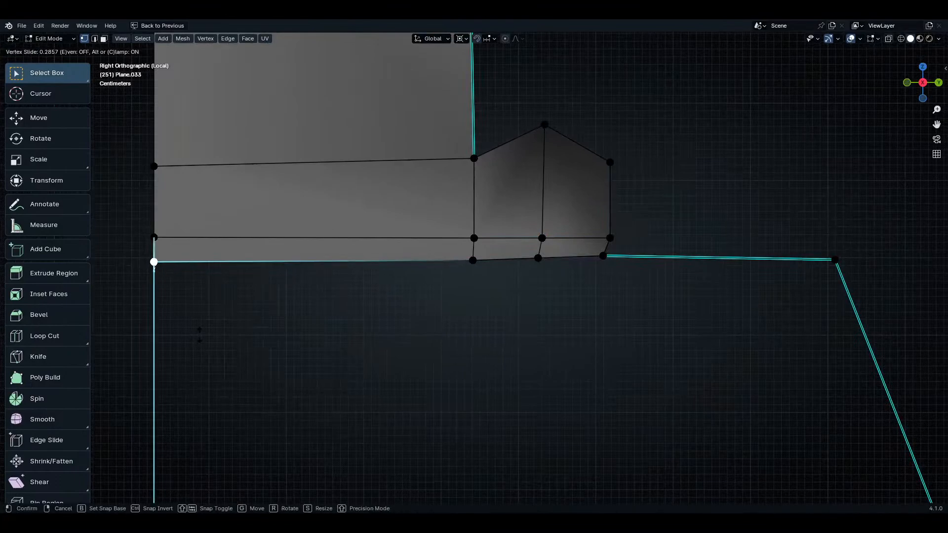
click(185, 294)
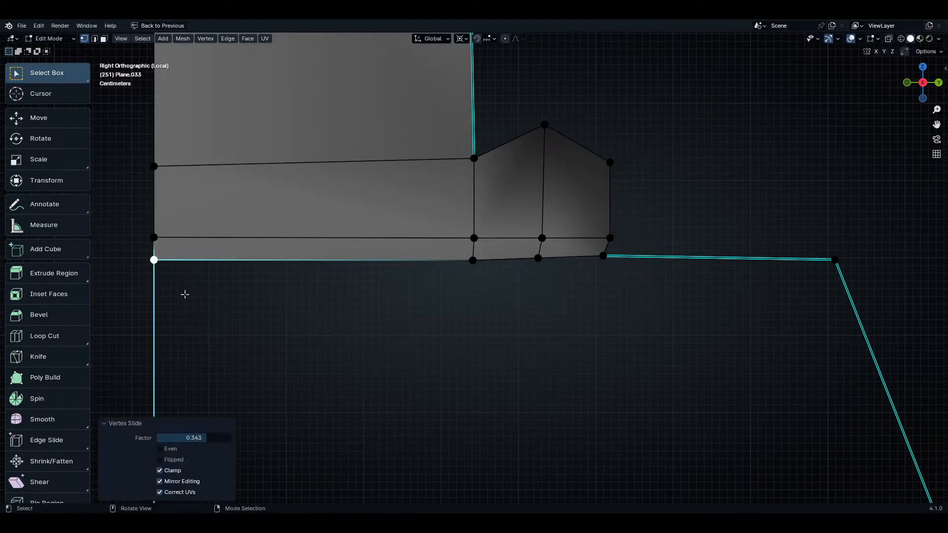
click(154, 238)
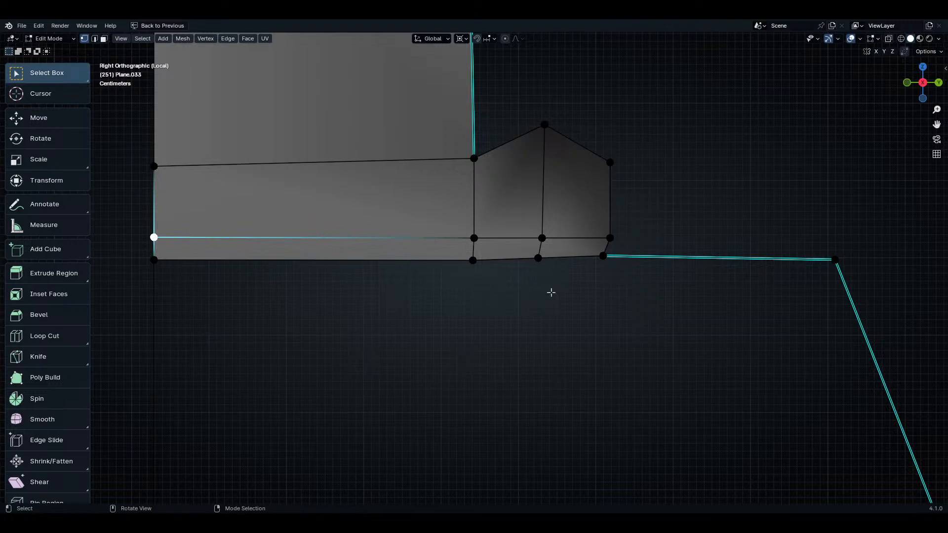
- Connect the cap profile's upper and lower inner corner vertices beside the right side bulge with a vertical edge
shift+middle_drag(731, 326, 636, 282)
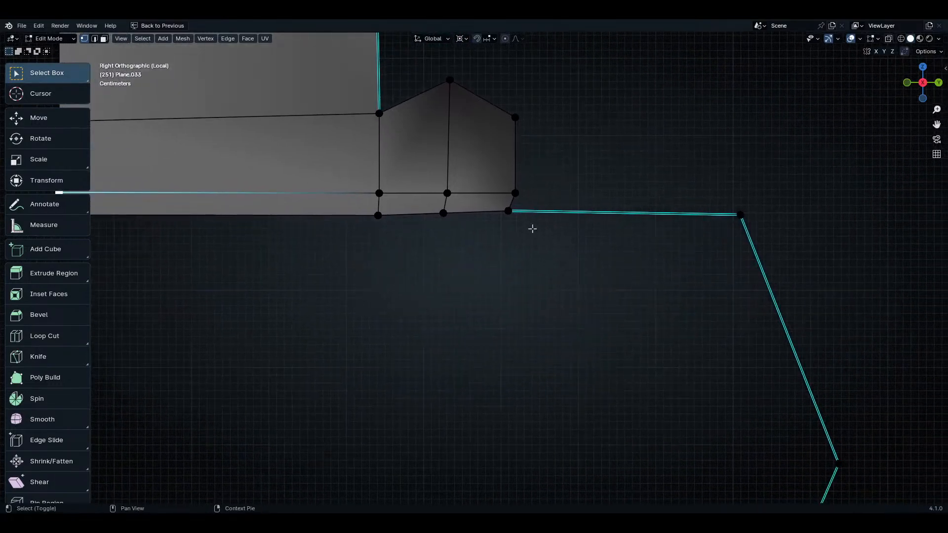
click(509, 211)
scroll(580, 310, down, 5)
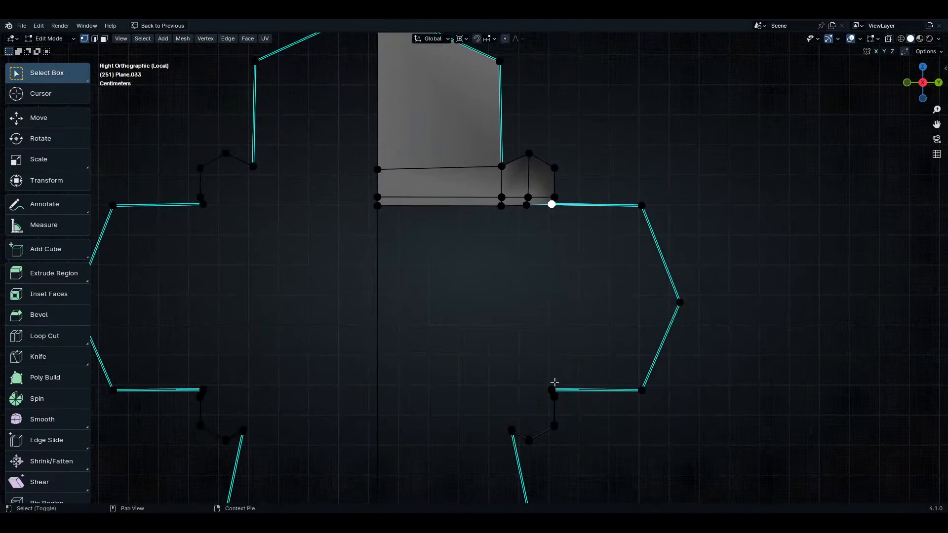
shift+click(552, 389)
ctrl+middle_drag(581, 392, 579, 297)
ctrl+middle_drag(574, 371, 563, 311)
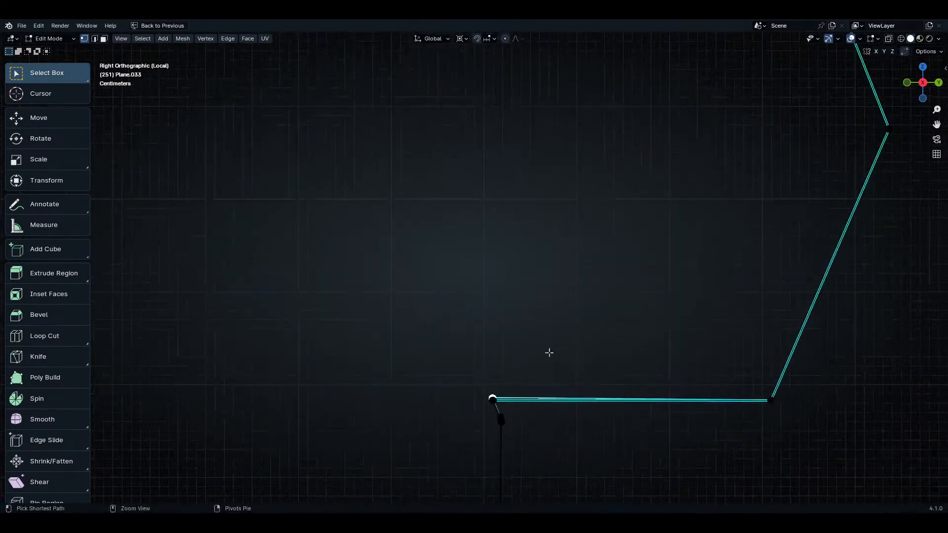
ctrl+middle_drag(547, 366, 538, 304)
middle_drag(548, 407, 527, 426)
ctrl+middle_drag(538, 367, 538, 321)
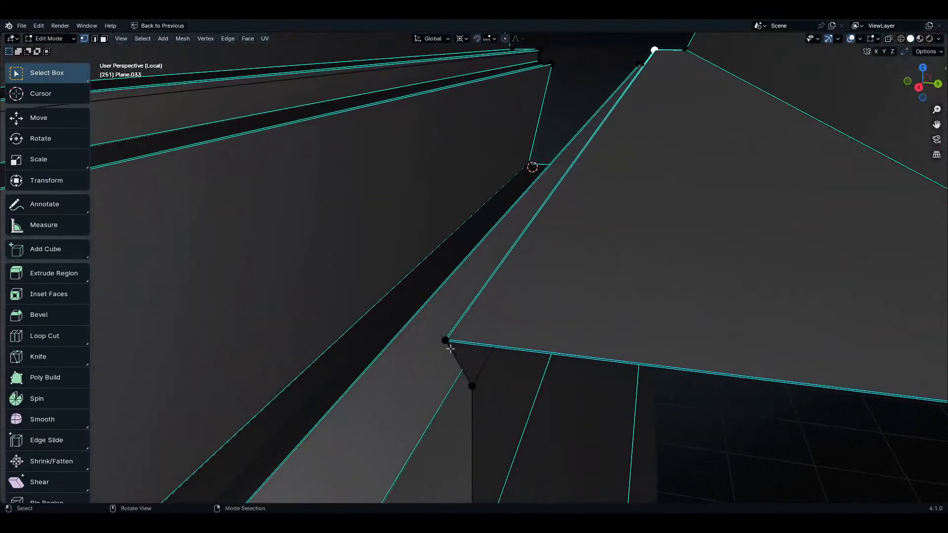
click(446, 340)
ctrl+middle_drag(578, 238, 540, 309)
click(536, 327)
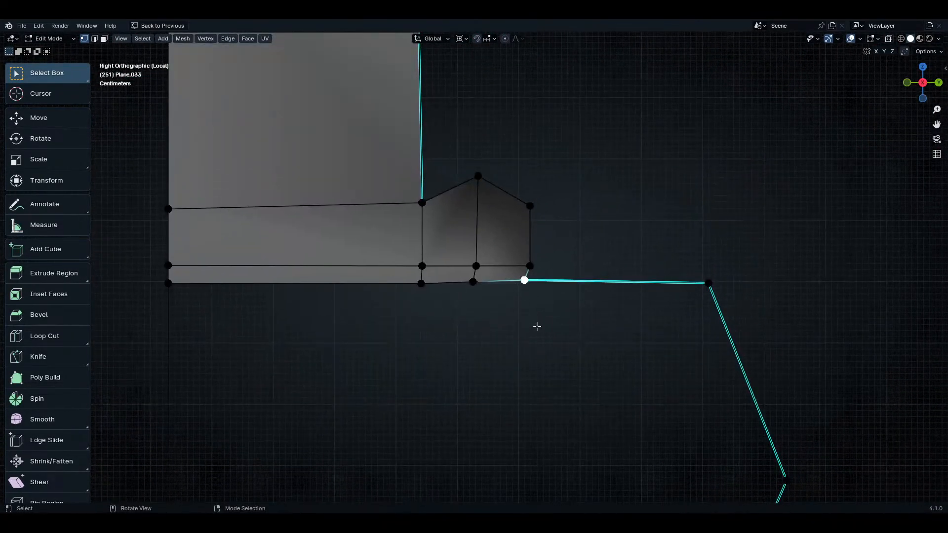
key(f)
- Add one loop cut near the middle of the new vertical edge and join its vertex to the bulge's outermost vertex
shift+middle_drag(647, 350, 599, 172)
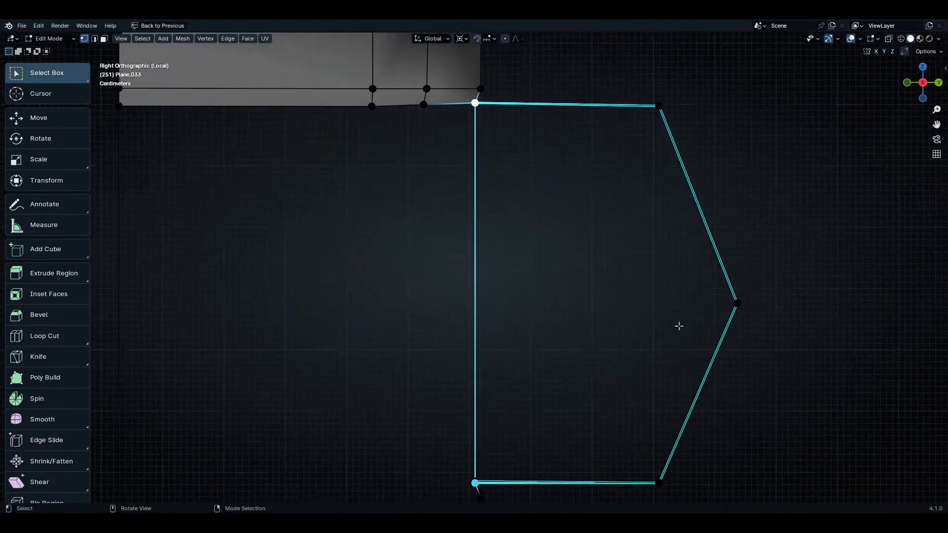
key(ctrl+r)
click(490, 304)
key(Tab)
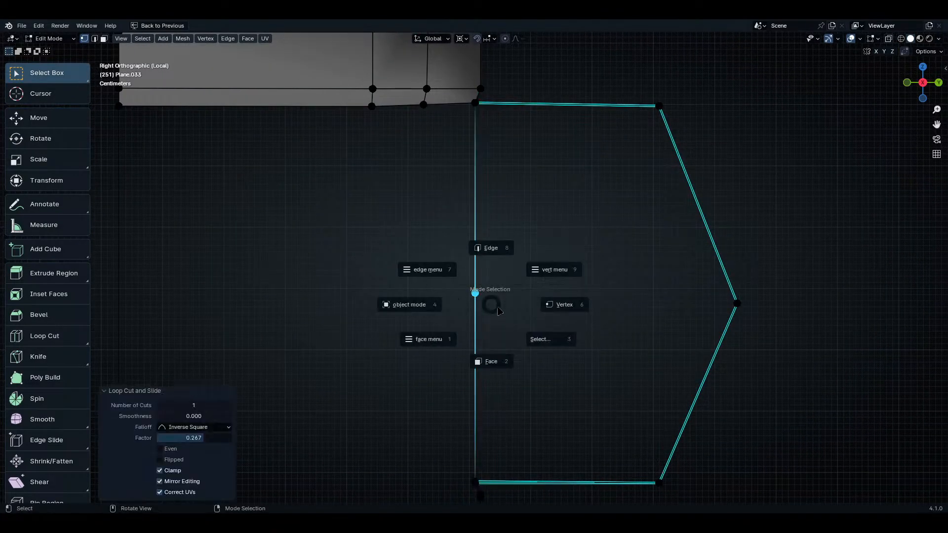
shift+click(736, 303)
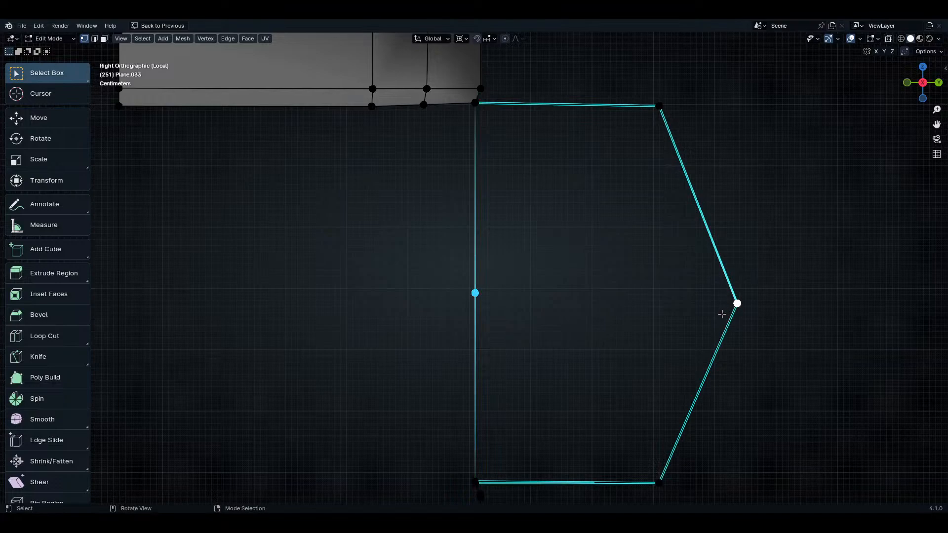
key(j)
- Fill the upper half of the right side bulge with a four-sided face
shift+click(646, 111)
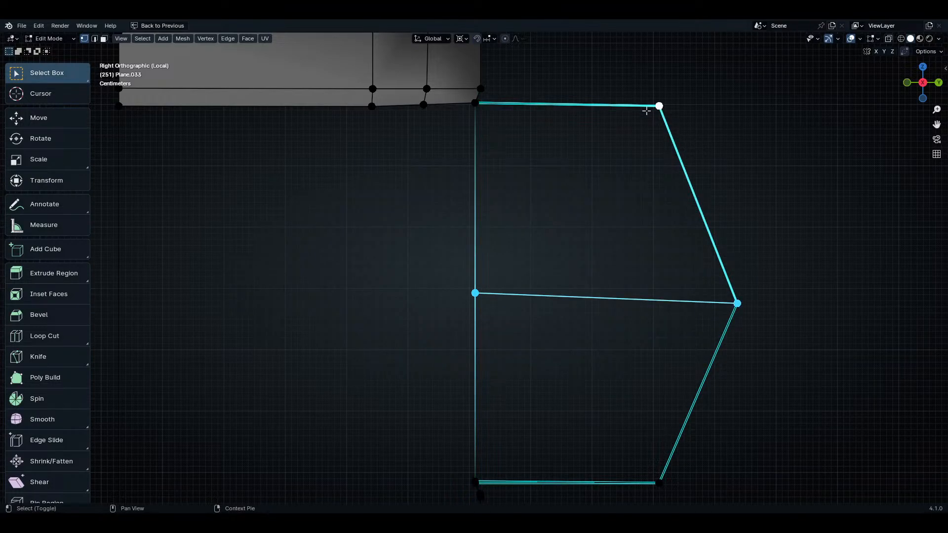
shift+click(470, 109)
key(f)
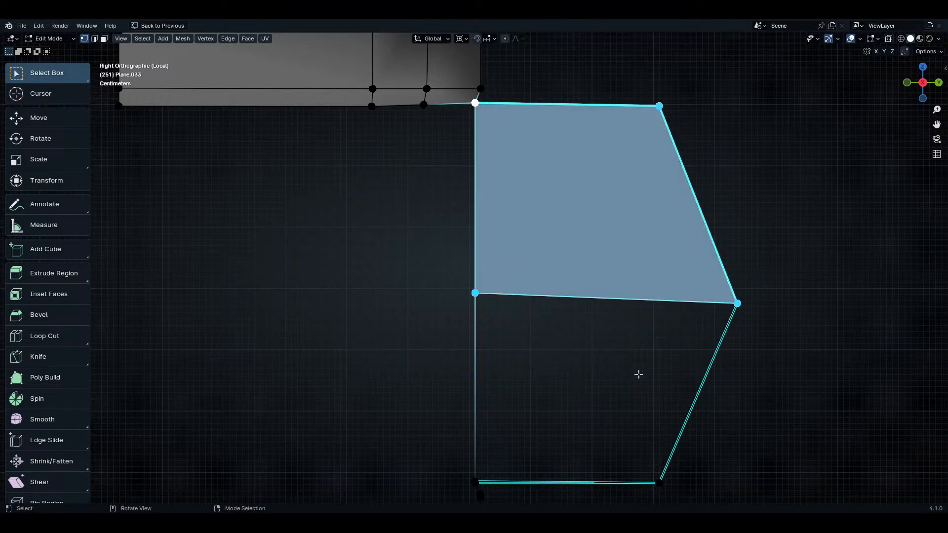
- Fill the lower half of the right side bulge with a four-sided face
click(498, 295)
shift+click(729, 310)
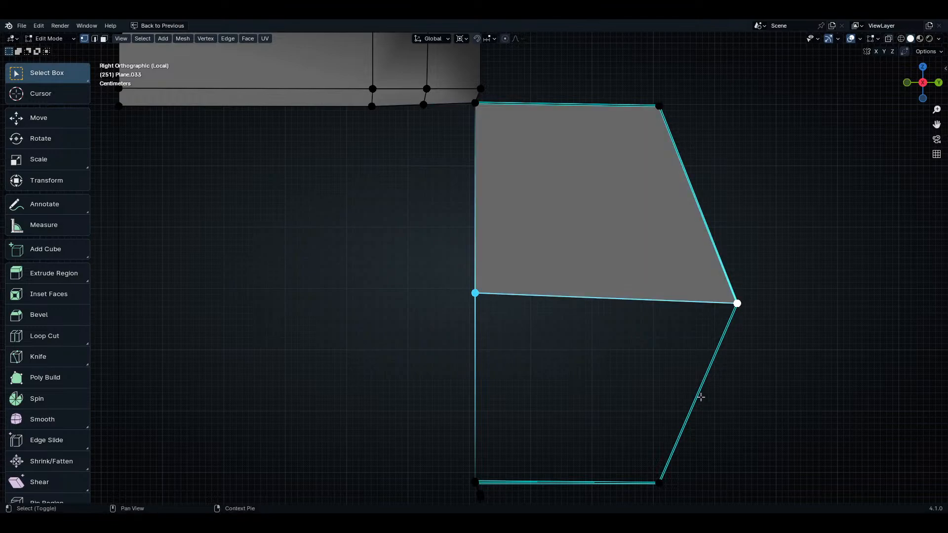
shift+click(662, 480)
shift+middle_drag(549, 447, 597, 297)
ctrl+middle_drag(524, 356, 525, 253)
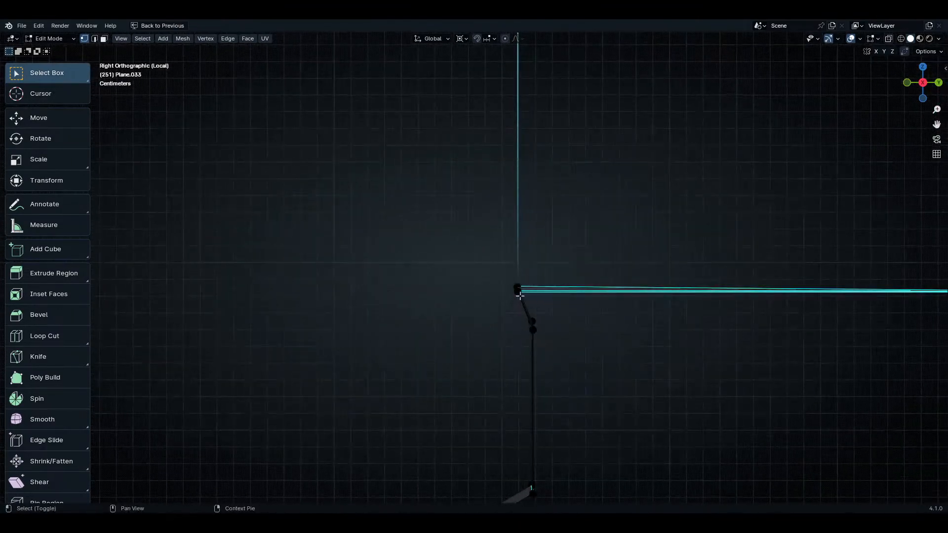
shift+click(518, 290)
key(f)
shift+middle_drag(606, 241, 504, 434)
ctrl+middle_drag(569, 237, 569, 343)
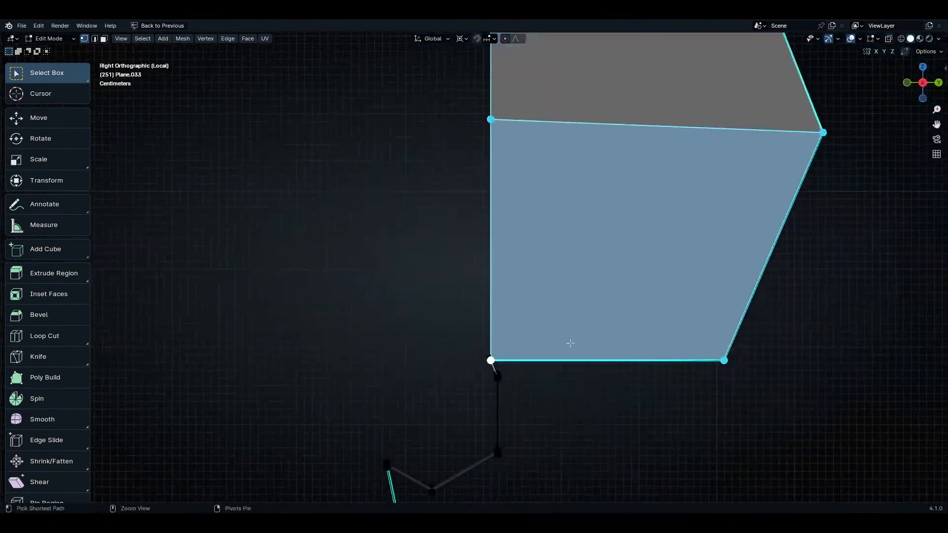
ctrl+middle_drag(641, 176, 643, 249)
shift+middle_drag(630, 207, 647, 238)
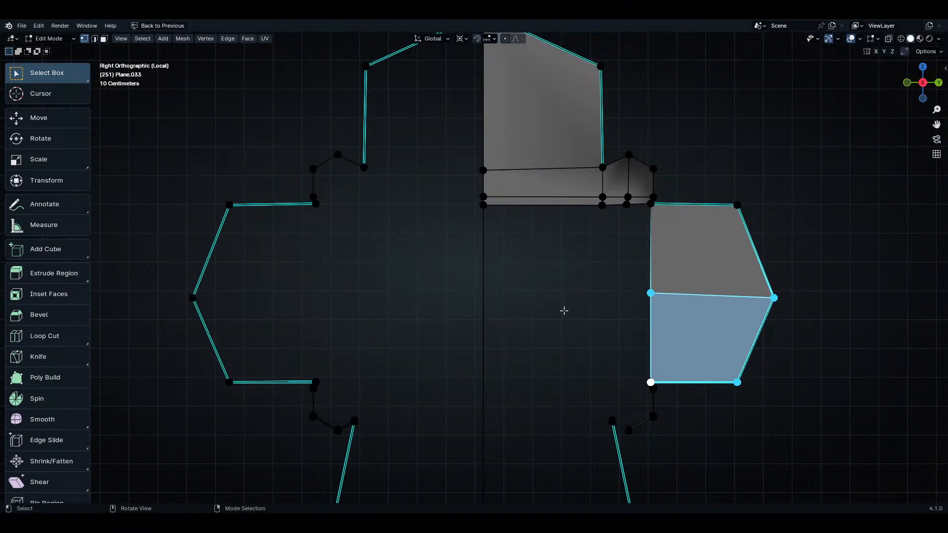
ctrl+middle_drag(659, 404, 658, 332)
ctrl+middle_drag(655, 375, 646, 424)
ctrl+middle_drag(621, 290, 617, 309)
shift+middle_drag(630, 191, 650, 326)
ctrl+middle_drag(655, 240, 649, 167)
key(3)
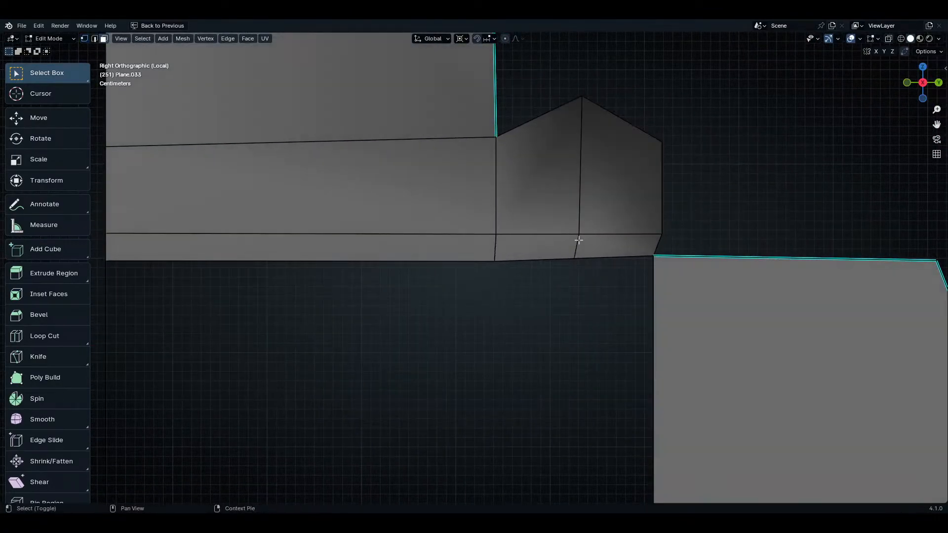
shift+click(586, 221)
shift+click(593, 246)
shift+click(546, 250)
shift+click(543, 203)
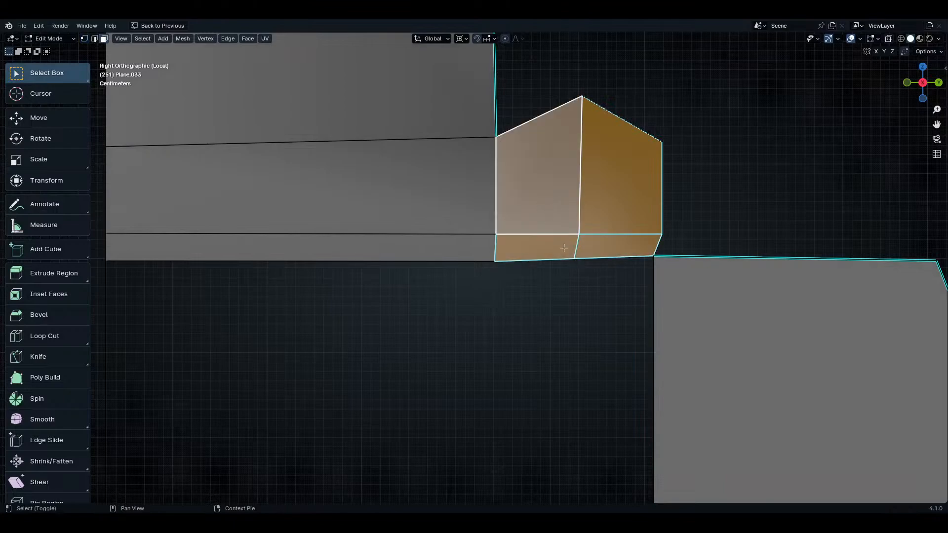
scroll(635, 359, down, 3)
- Snap the 3D cursor to the midpoint between the side bulge's upper and lower inner corner vertices
shift+middle_drag(650, 380, 631, 304)
key(1)
click(625, 144)
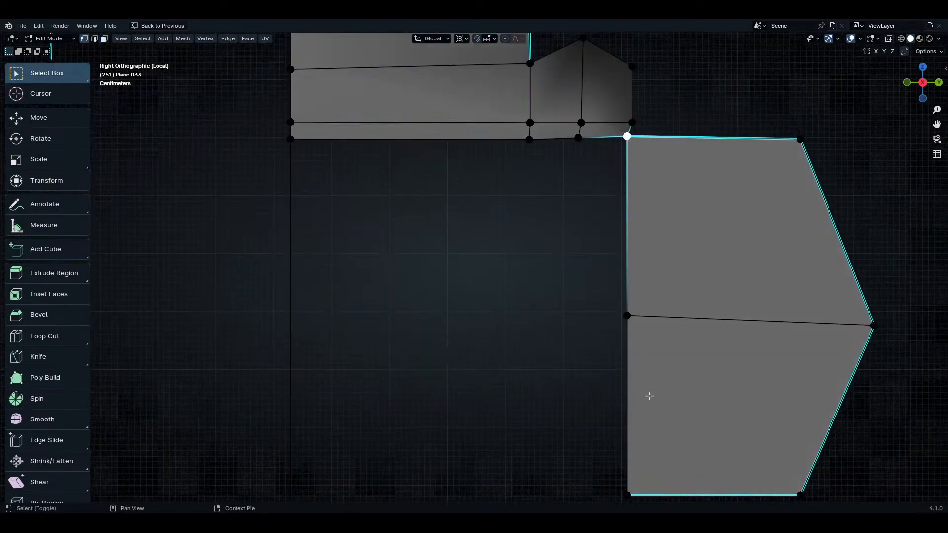
shift+middle_drag(638, 473, 639, 385)
shift+click(627, 404)
scroll(621, 411, up, 3)
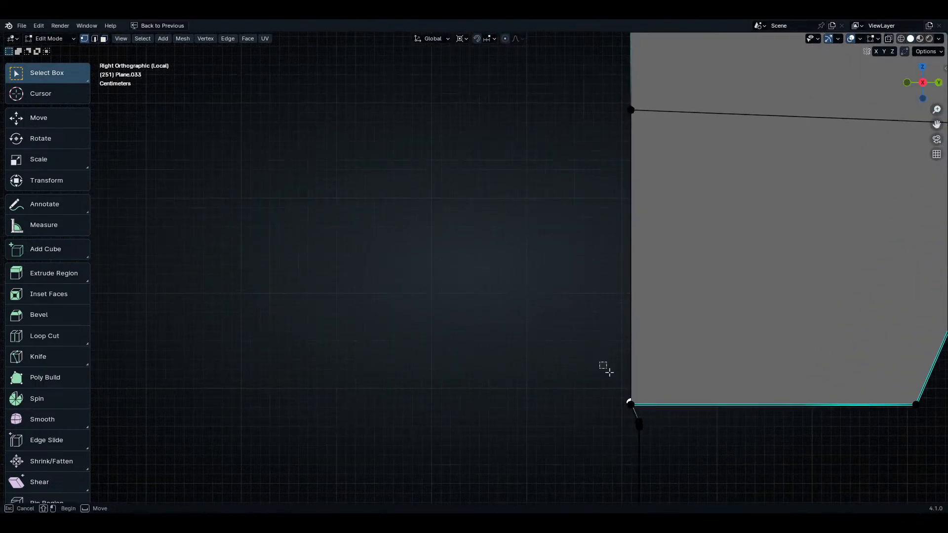
shift+click(628, 409)
key(shift+s)
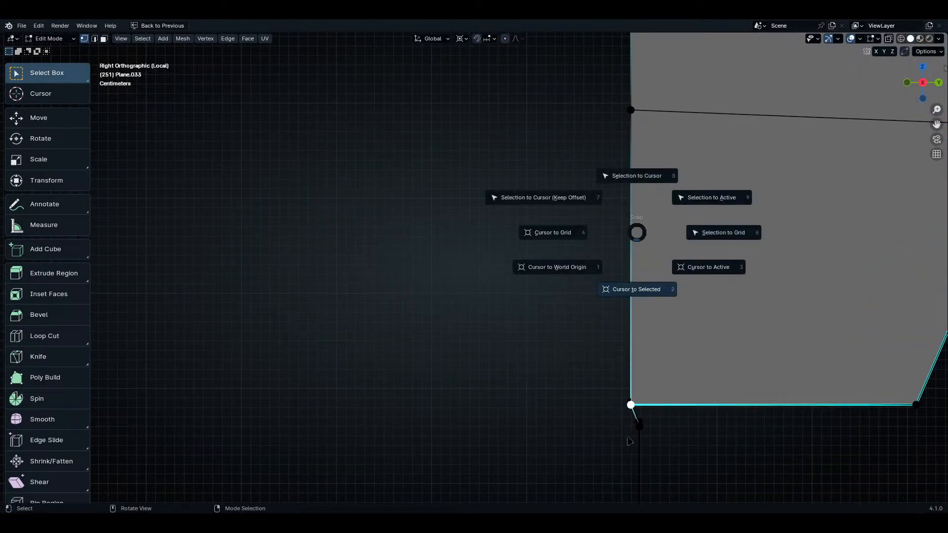
click(637, 290)
- Duplicate the small bump's four faces in place and mirror the copy about the 3D cursor by scaling it -1 along Z
shift+middle_drag(622, 143, 624, 311)
ctrl+middle_drag(640, 173, 639, 209)
middle_drag(659, 137, 657, 186)
key(KP_3)
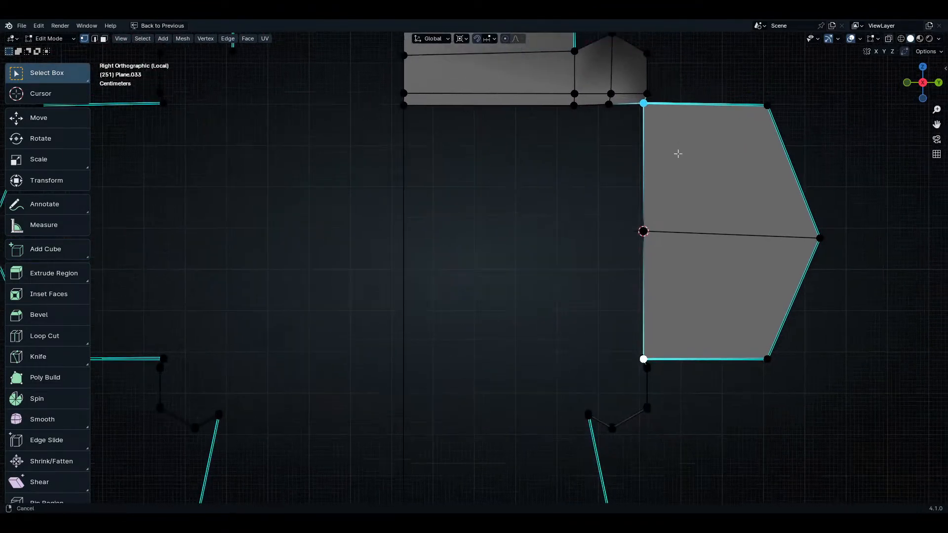
scroll(637, 188, up, 3)
key(3)
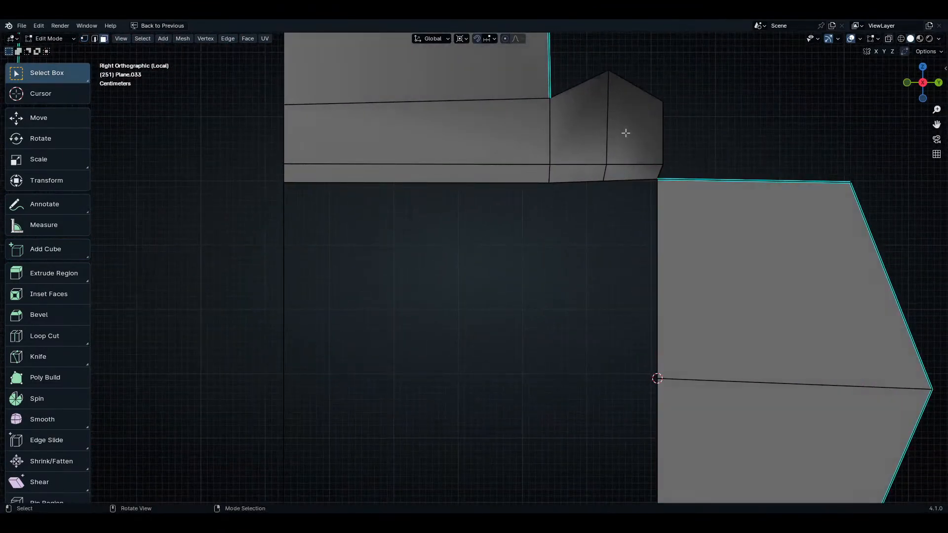
shift+click(625, 132)
shift+click(624, 174)
shift+click(594, 170)
shift+click(587, 132)
shift+middle_drag(658, 251, 624, 201)
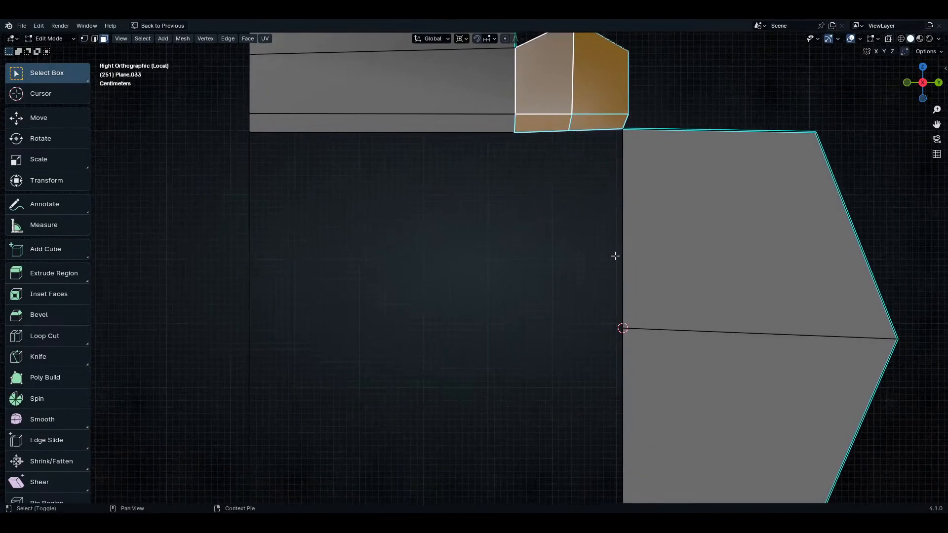
key(shift+d)
right_click(608, 241)
text(sz)
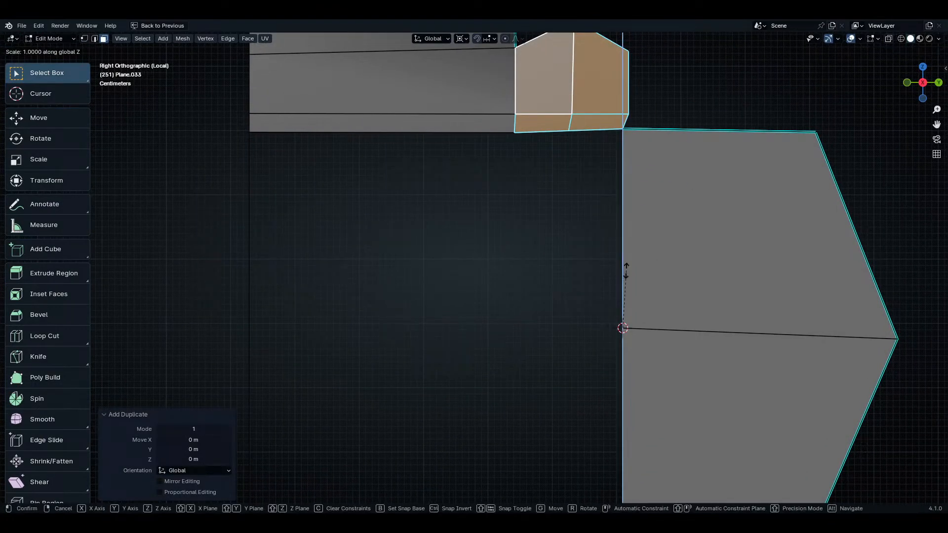
text(-1)
scroll(628, 271, down, 4)
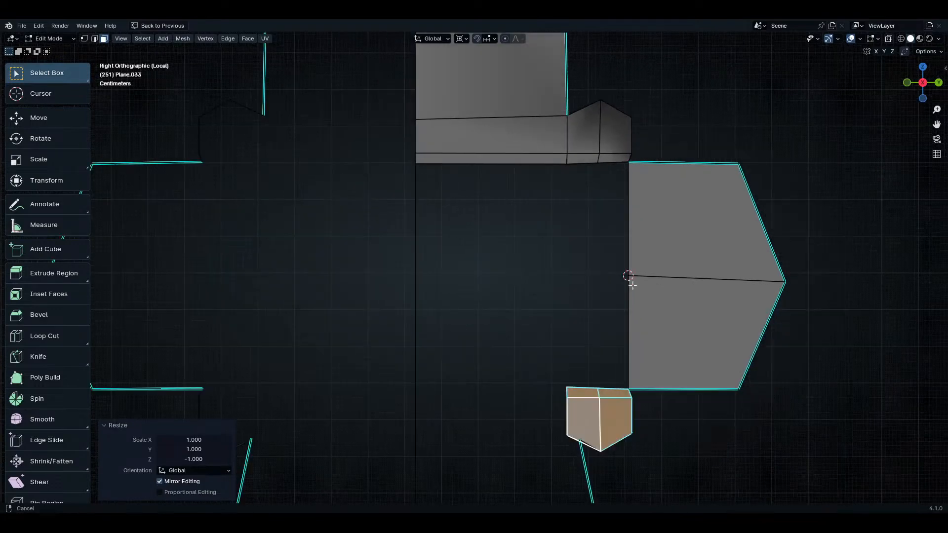
scroll(631, 373, up, 8)
key(g)
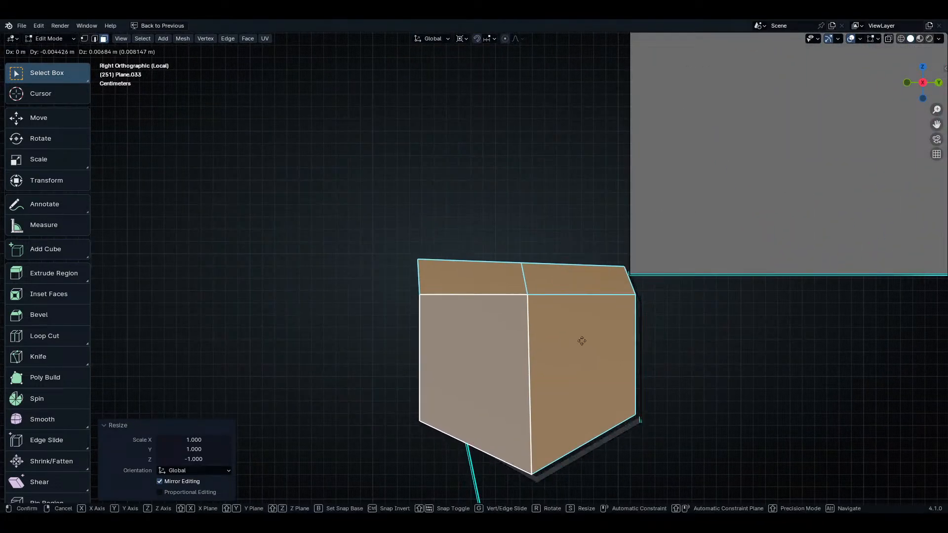
right_click(602, 311)
- Merge the mirrored bump's lower left vertex into the adjacent existing profile vertex using At Last
shift+middle_drag(586, 404, 589, 350)
scroll(568, 343, up, 3)
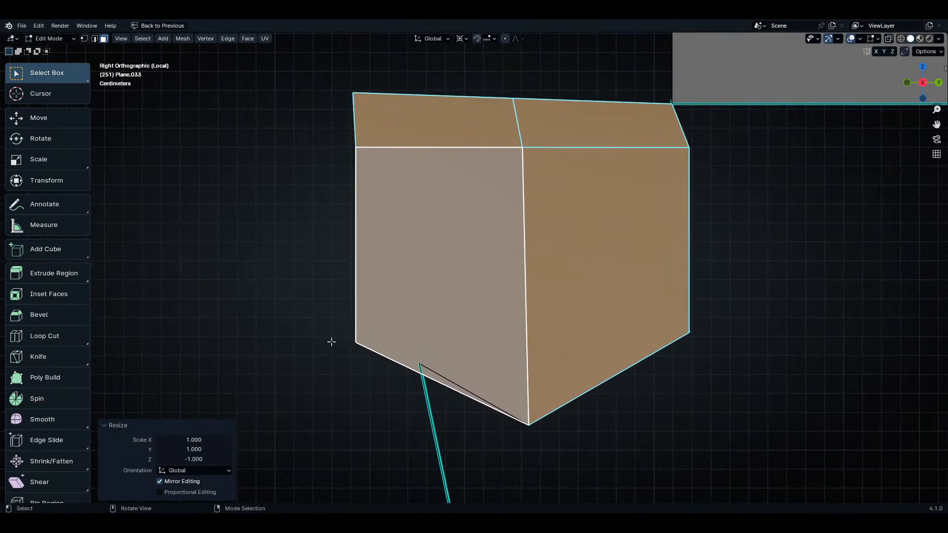
key(1)
click(348, 358)
shift+click(420, 365)
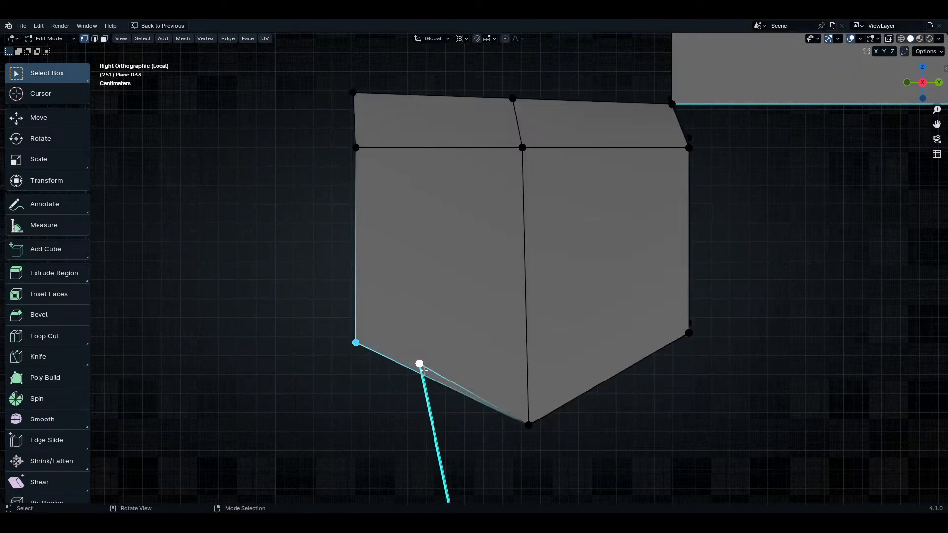
key(m)
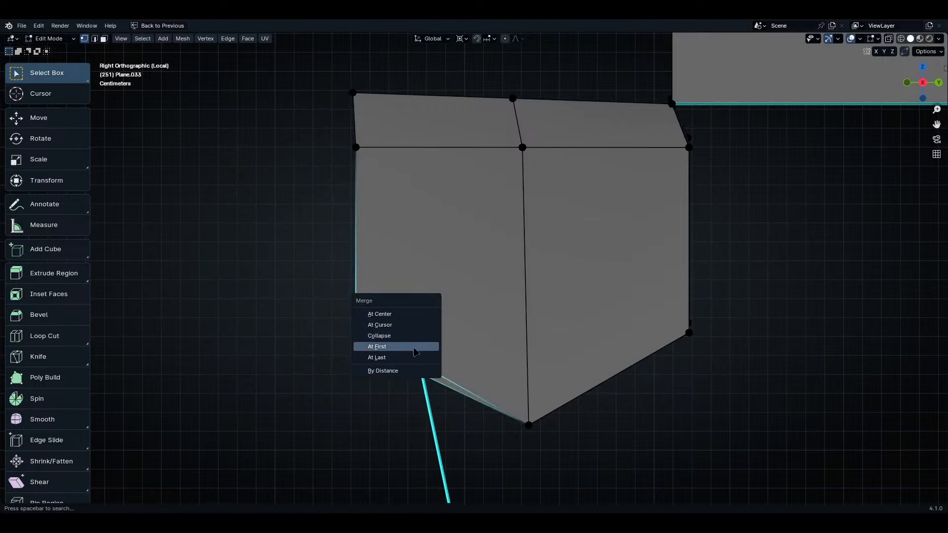
click(415, 358)
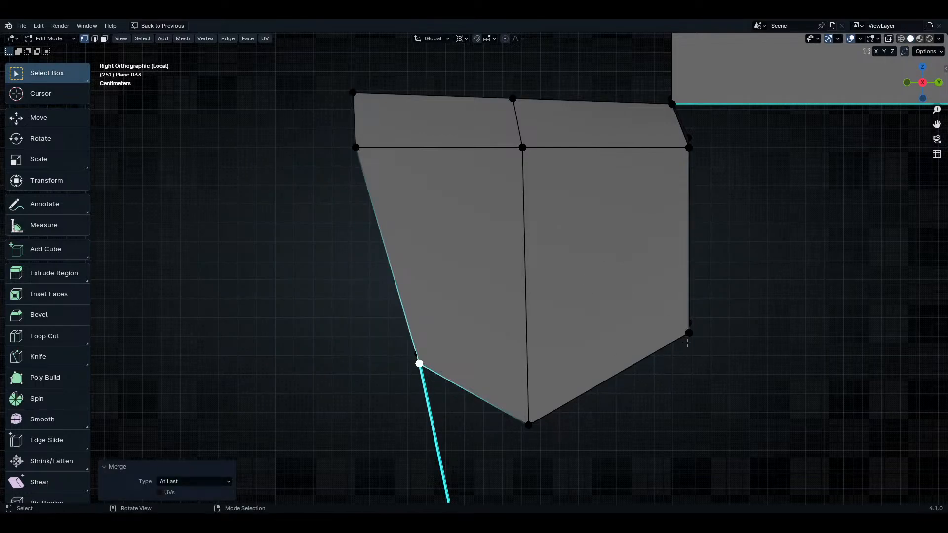
- Select the whole mesh and merge overlapping vertices by distance at 0.0001 m
middle_drag(721, 347, 731, 329)
key(a)
key(m)
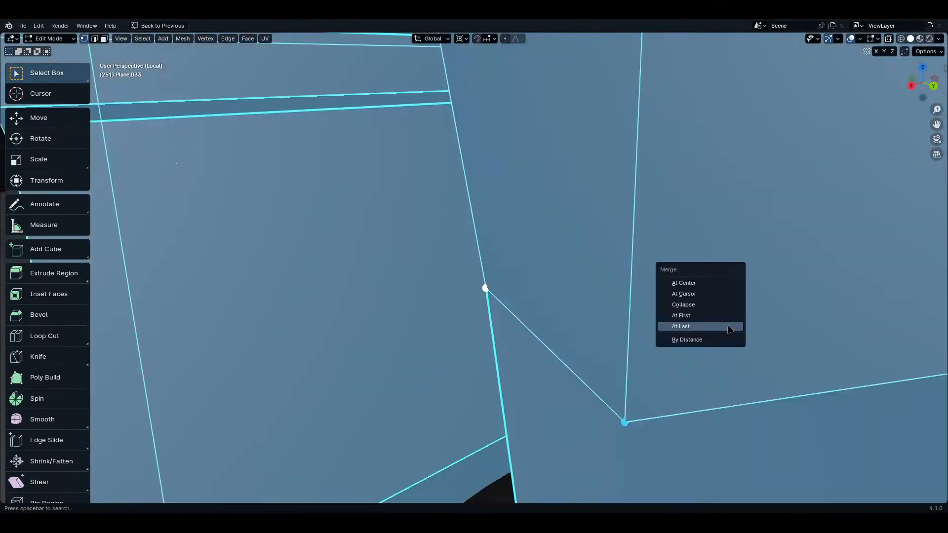
click(719, 340)
mouse_move(701, 342)
middle_down()
mouse_move(709, 354)
mouse_move(643, 278)
mouse_move(787, 339)
mouse_move(713, 348)
middle_up()
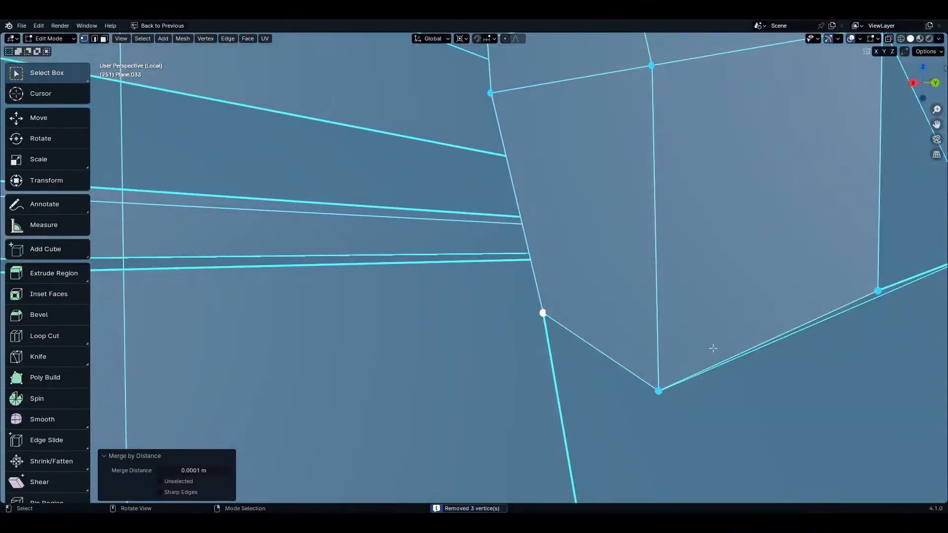
- Merge the mirrored bump's upper right corner vertex into the neighbouring cap corner vertex at the side bulge using At Last
key(KP_3)
ctrl+middle_drag(696, 220, 698, 335)
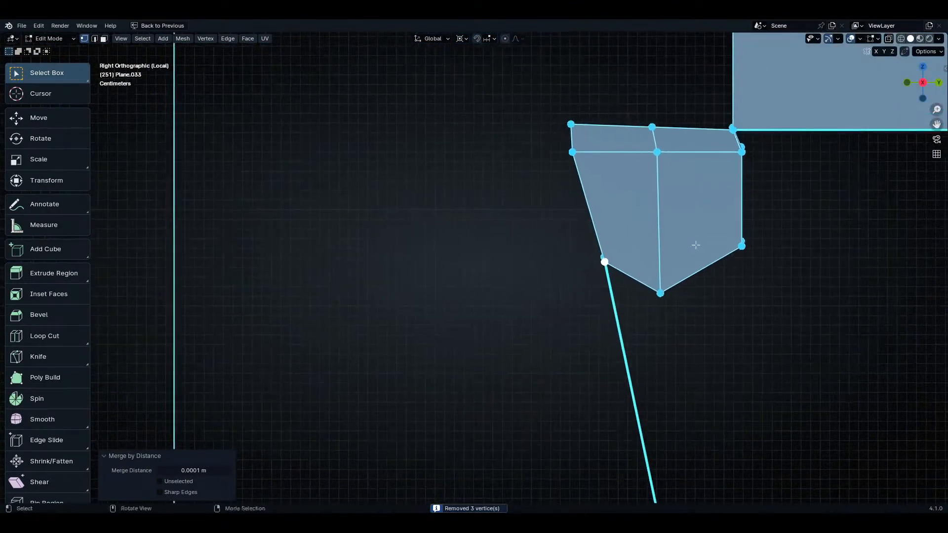
shift+middle_drag(695, 245, 633, 413)
scroll(681, 365, up, 6)
middle_drag(677, 232, 748, 332)
middle_drag(734, 288, 753, 248)
click(689, 209)
shift+click(707, 219)
shift+click(726, 222)
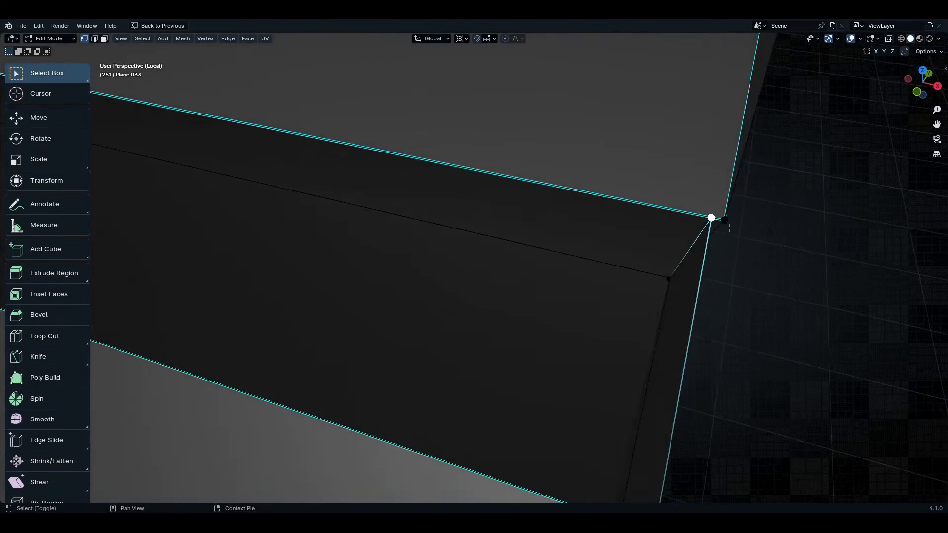
shift+click(728, 229)
key(m)
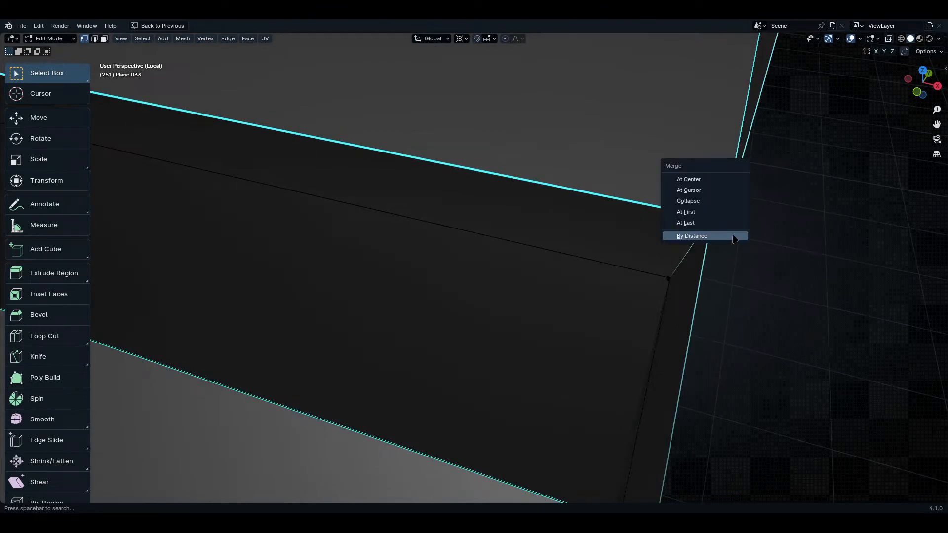
click(717, 223)
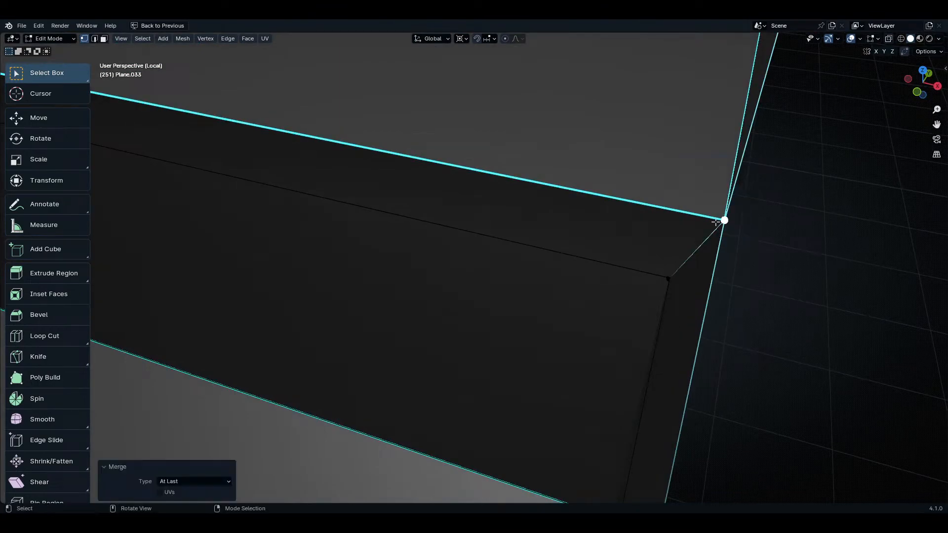
- Flatten all vertices of the ridge cap's open end into one plane by scaling them to 0 along X with the Median Point pivot
middle_drag(715, 223, 735, 308)
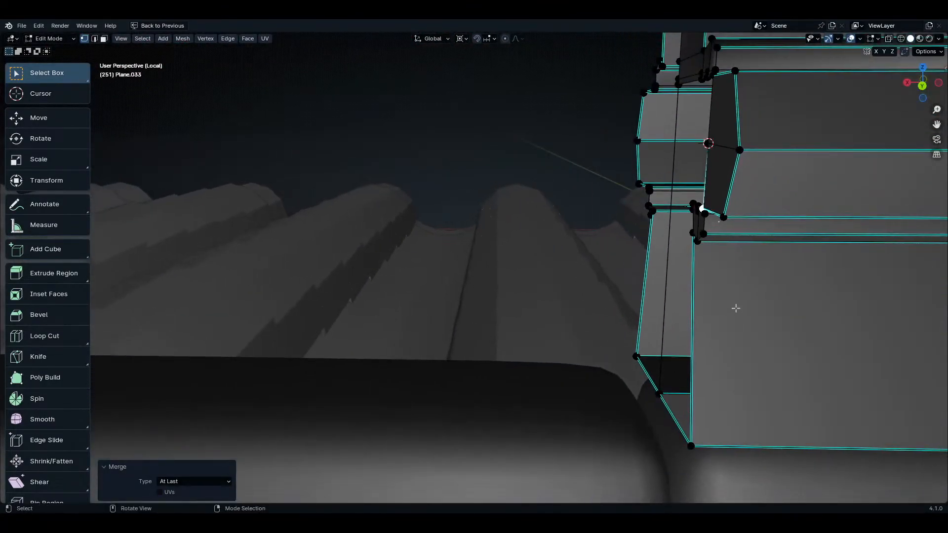
key(KP_1)
ctrl+middle_drag(657, 276, 592, 313)
key(alt+z)
drag(641, 125, 482, 384)
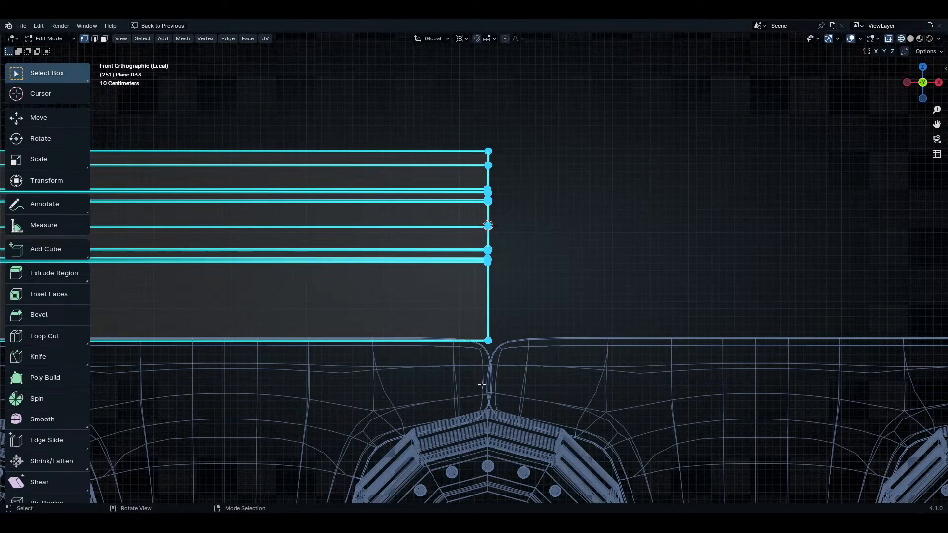
click(460, 38)
click(491, 95)
key(s)
key(x)
key(0)
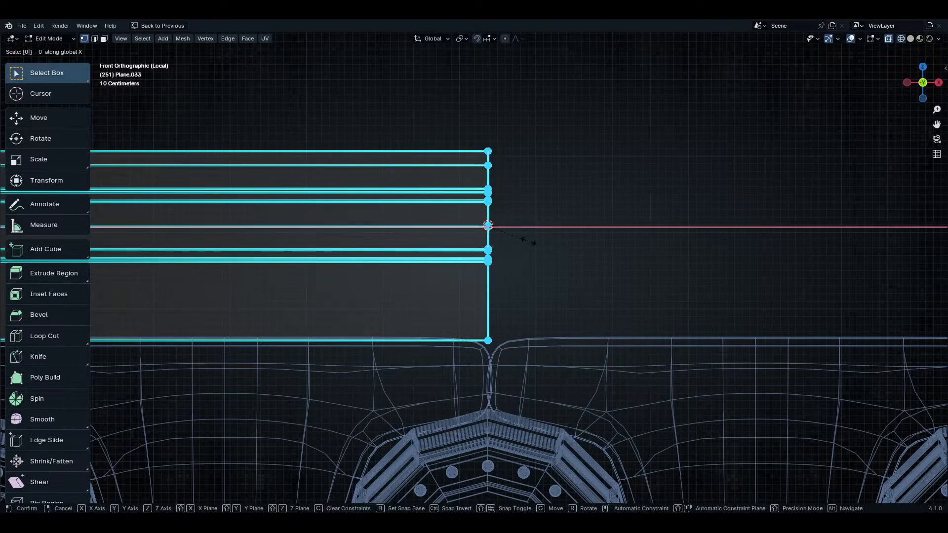
key(Return)
- Examine the flattened end profile in solid shading, checking the small bump faces and the side bulge for alignment
middle_drag(529, 243, 548, 279)
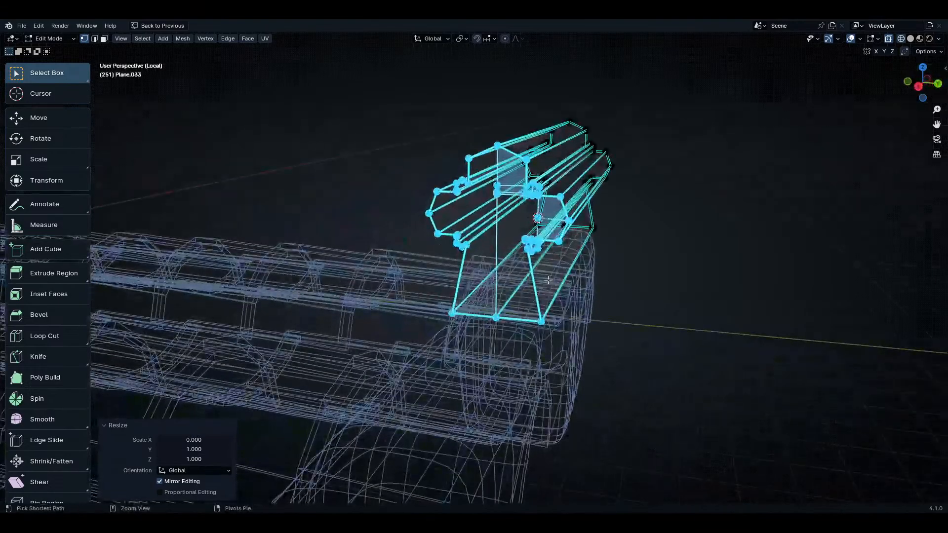
scroll(545, 282, up, 10)
key(Tab)
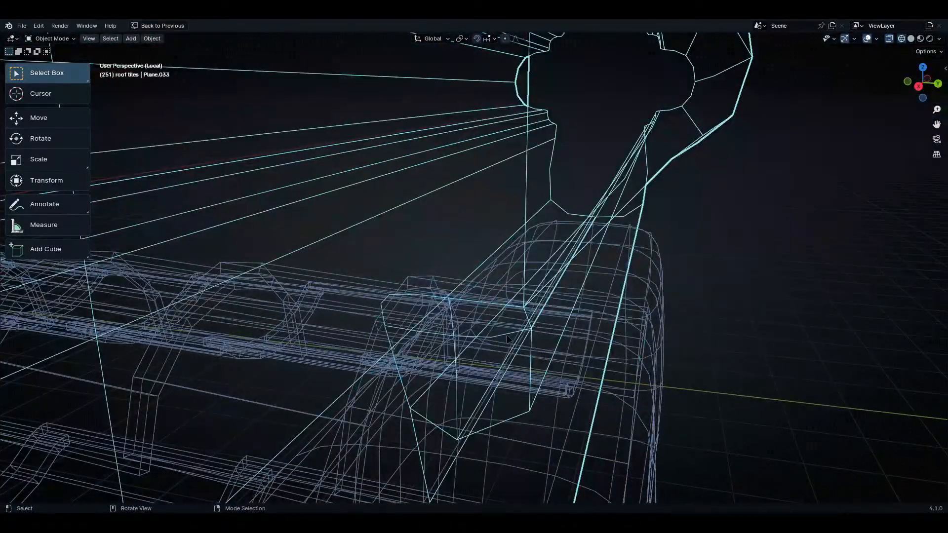
key(Tab)
key(shift+z)
mouse_move(508, 339)
middle_down()
mouse_move(454, 292)
mouse_move(440, 296)
mouse_move(594, 342)
mouse_move(662, 320)
mouse_move(537, 349)
middle_up()
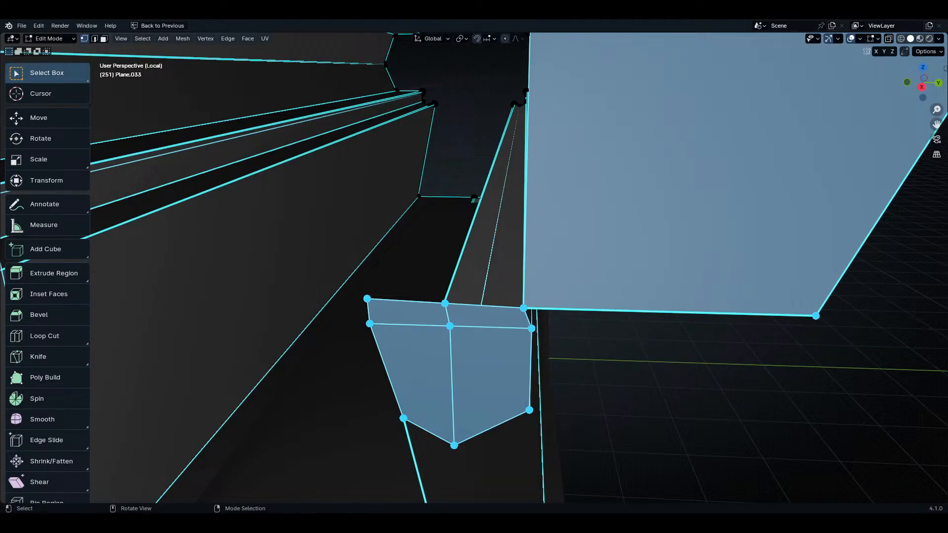
middle_drag(444, 289, 478, 346)
key(KP_1)
- Select the whole cap mesh in the side view and recalculate its normals
key(KP_3)
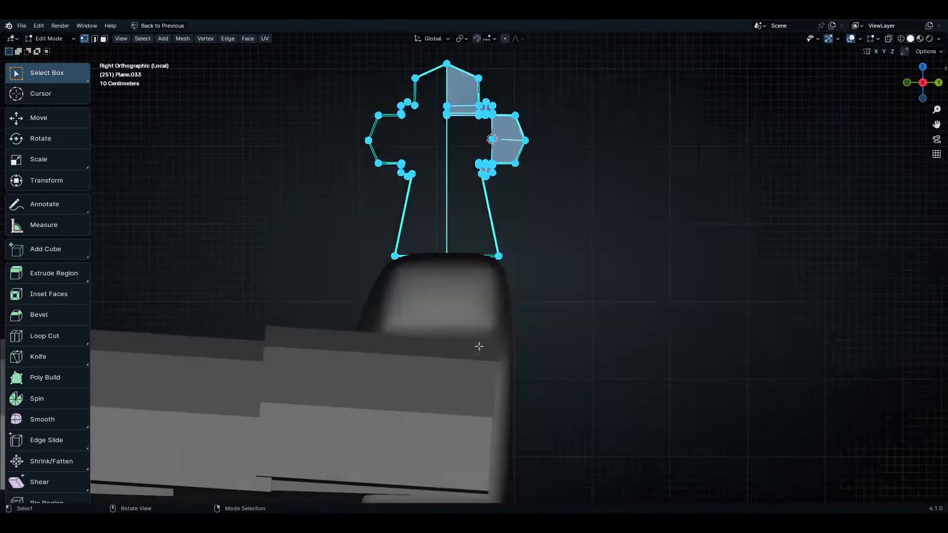
shift+middle_drag(533, 209, 559, 376)
ctrl+middle_drag(510, 327, 508, 199)
shift+middle_drag(573, 226, 599, 298)
key(alt+a)
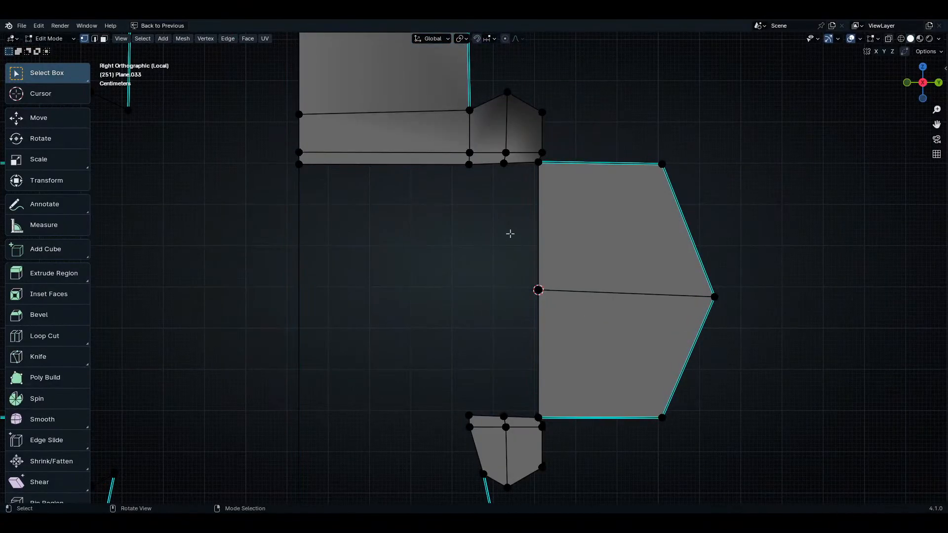
key(a)
key(shift+n)
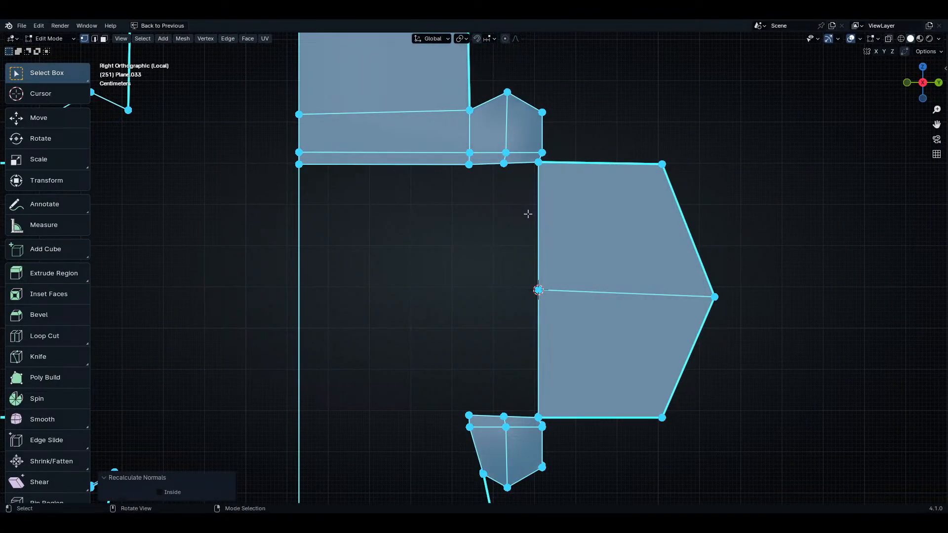
- Create a vertical edge joining the upper bump's middle lower vertex to the lower bump's middle upper vertex
click(535, 239)
scroll(576, 343, up, 1)
shift+middle_drag(575, 343, 622, 255)
scroll(621, 254, up, 1)
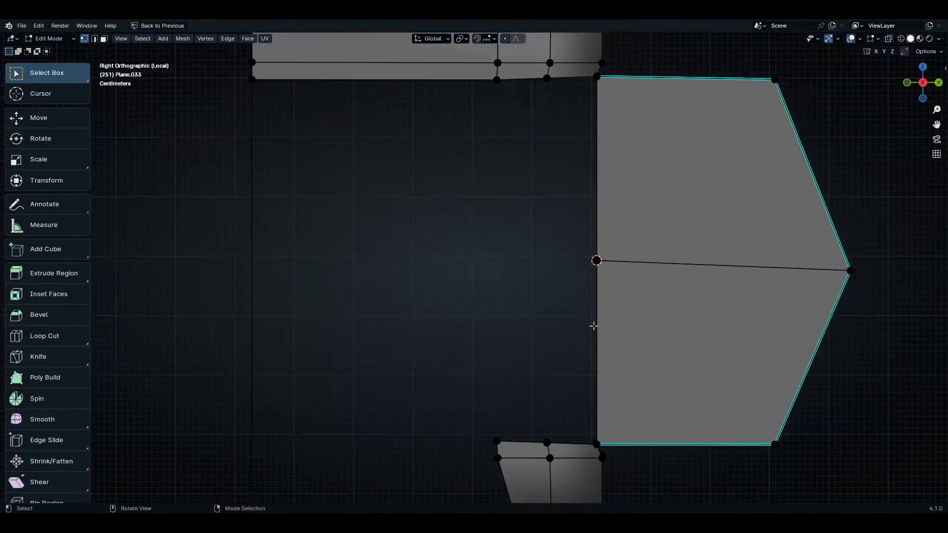
click(545, 83)
click(595, 263)
click(555, 255)
shift+click(539, 84)
shift+click(544, 441)
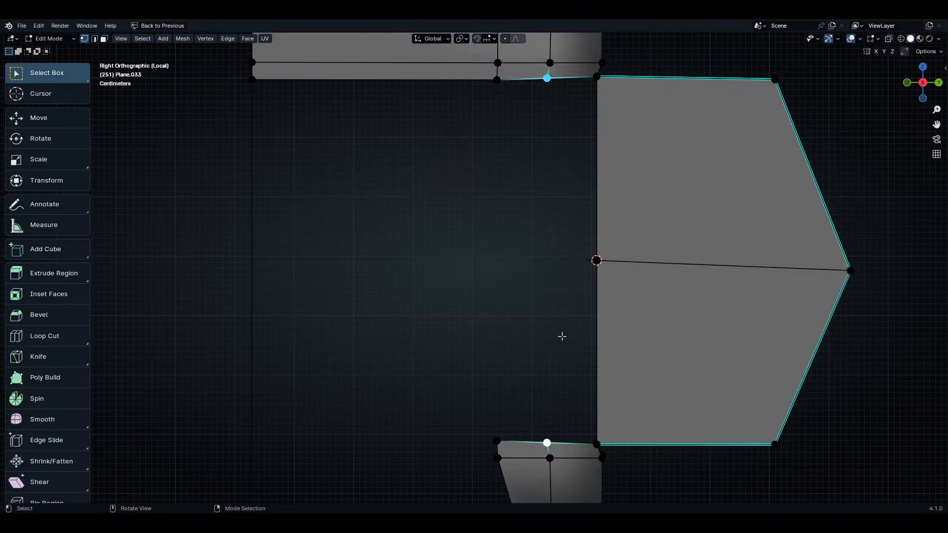
key(f)
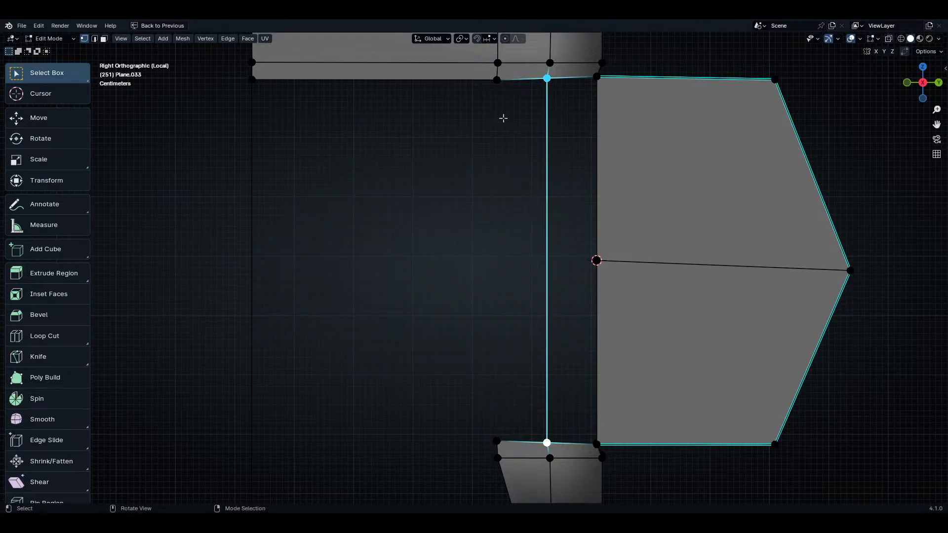
- Create a second vertical edge between the inner corner vertices of the upper and lower bumps
click(496, 86)
shift+click(506, 433)
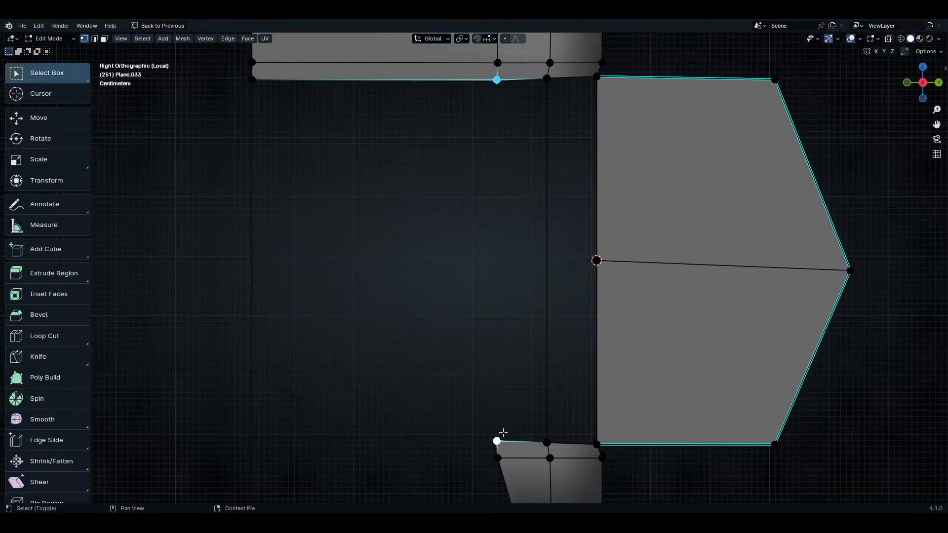
key(f)
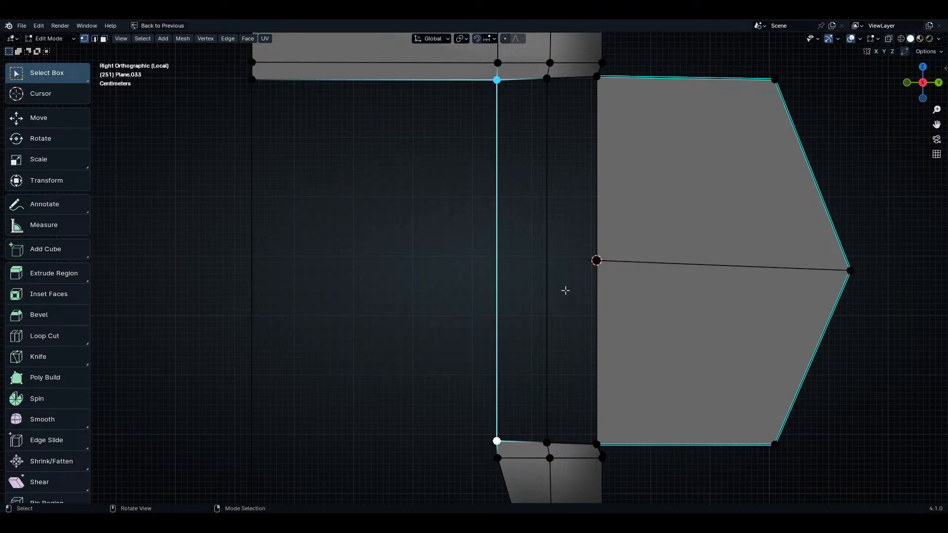
- Add one loop cut to each of the two new vertical edges, placing a vertex at their midpoints
key(ctrl+r)
click(548, 272)
right_drag(546, 271, 516, 272)
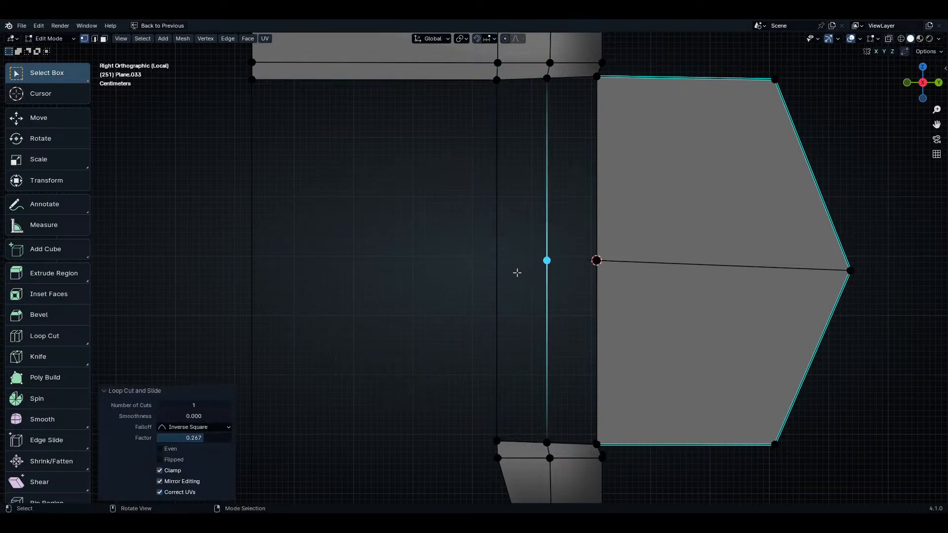
click(506, 264)
key(shift+s)
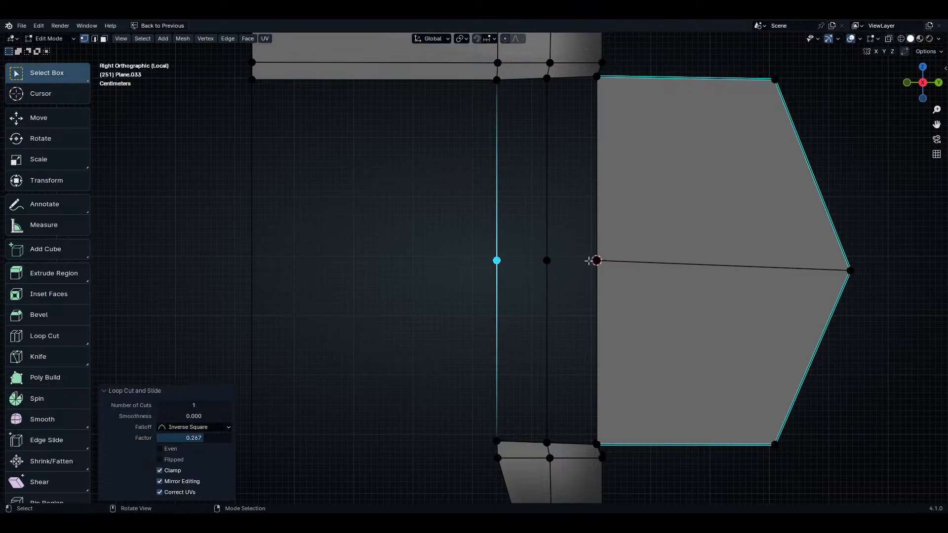
- Try to connect the side bulge's centre vertex and the two new midpoint vertices in a row with Connect Vertex Path
click(590, 260)
shift+click(546, 269)
shift+click(510, 261)
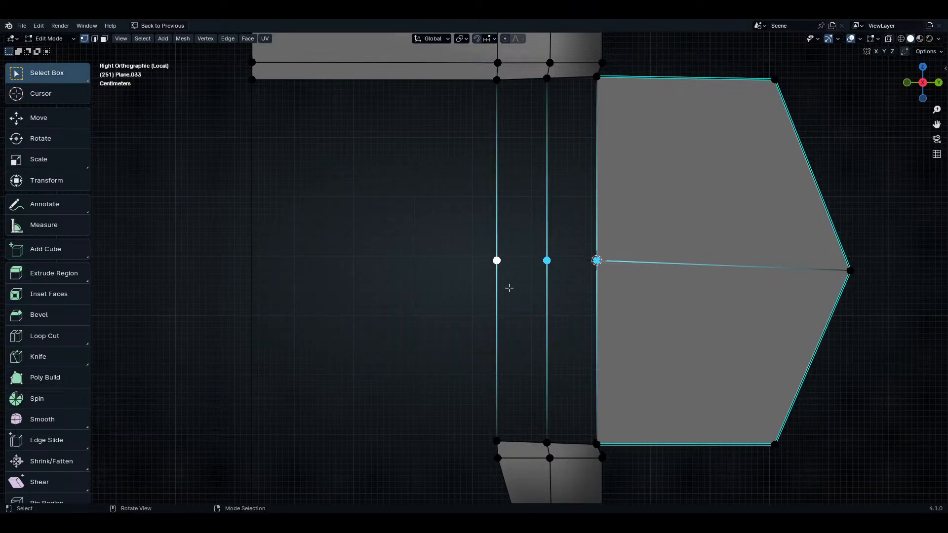
key(j)
shift+middle_drag(570, 212, 589, 268)
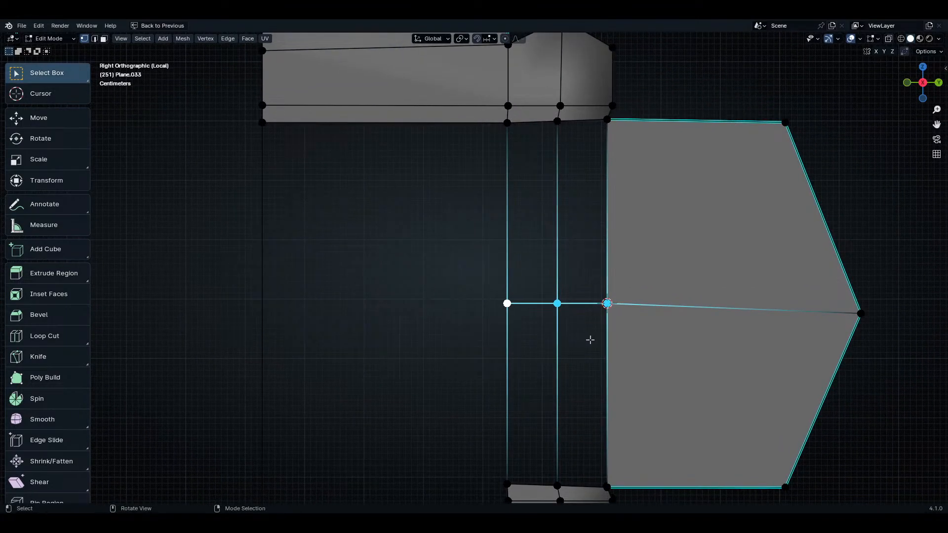
key(ctrl+z)
scroll(582, 312, up, 1)
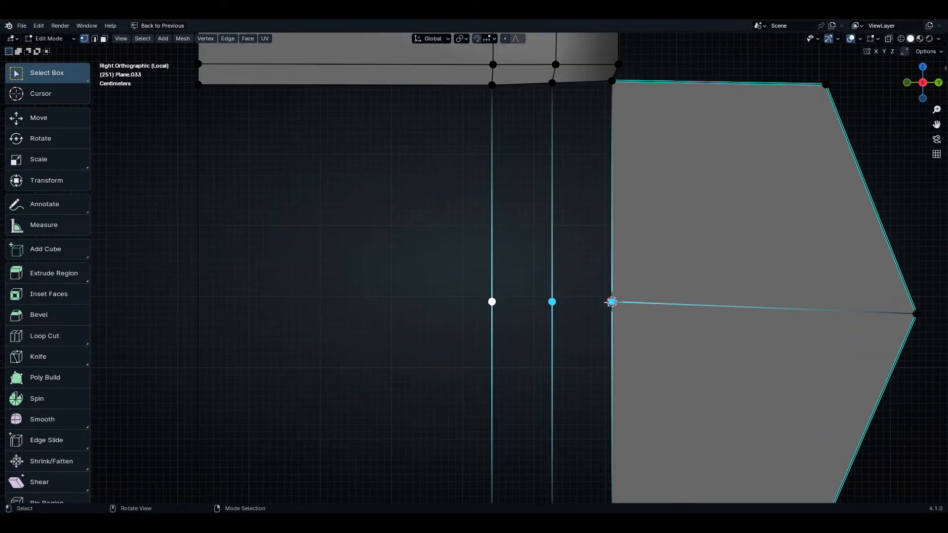
key(j)
- Inspect the horizontal connecting edges in edge mode by selecting each segment and viewing them at an angle
key(2)
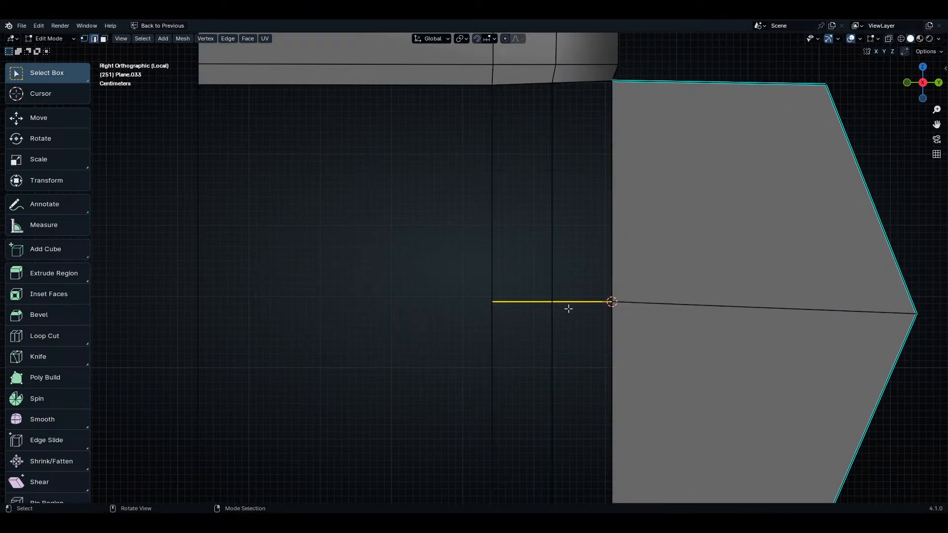
click(539, 302)
click(568, 302)
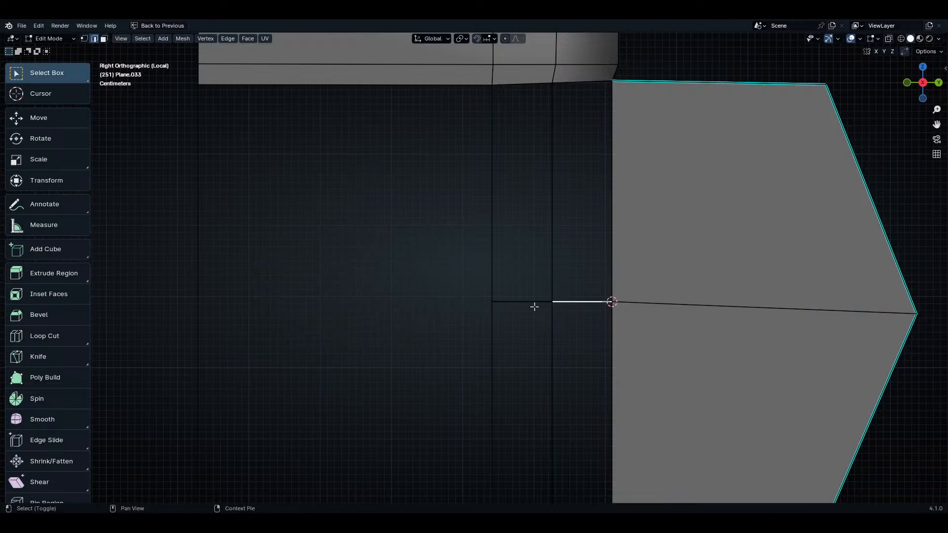
drag(527, 289, 594, 326)
click(567, 303)
shift+click(527, 302)
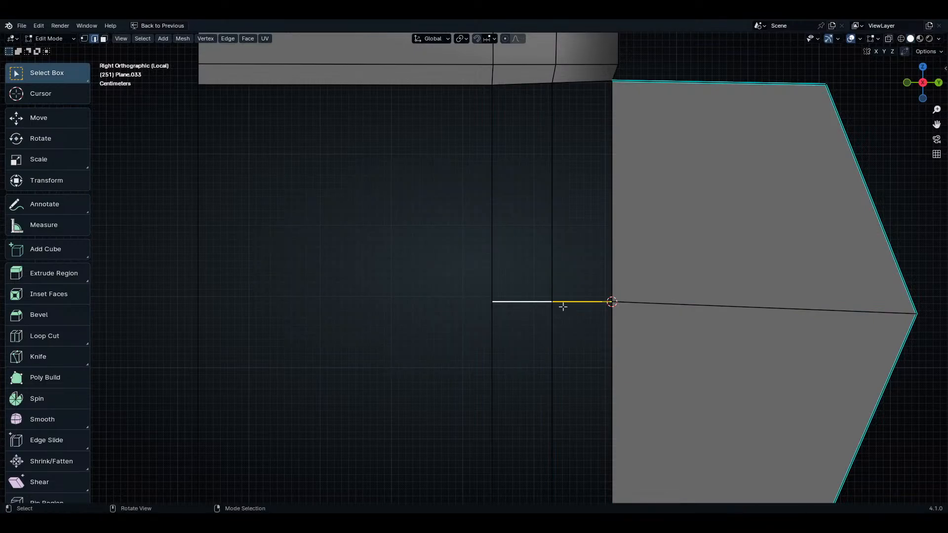
middle_drag(563, 307, 555, 352)
middle_drag(555, 354, 543, 365)
shift+middle_drag(543, 370, 714, 351)
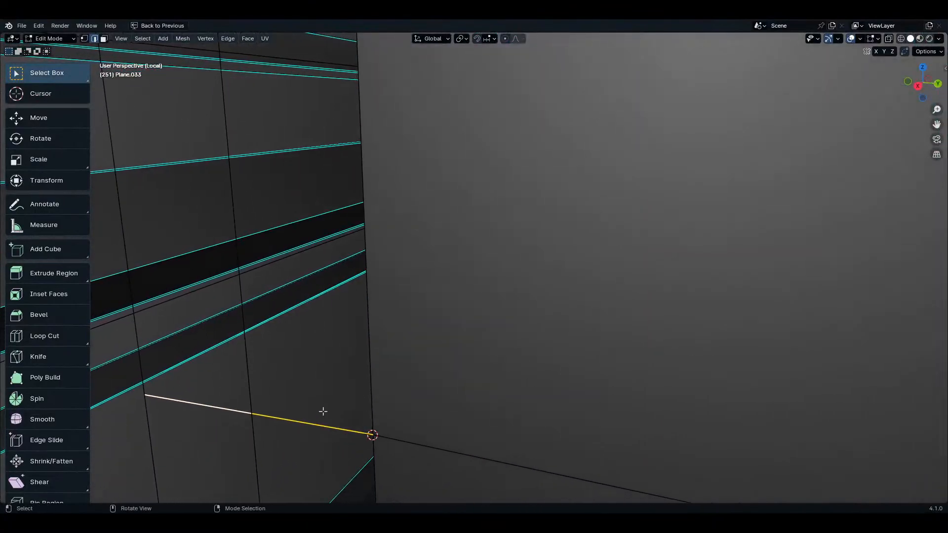
- Try moving the connecting edge beside the side bulge to test its geometry, and undo the move
click(320, 430)
key(g)
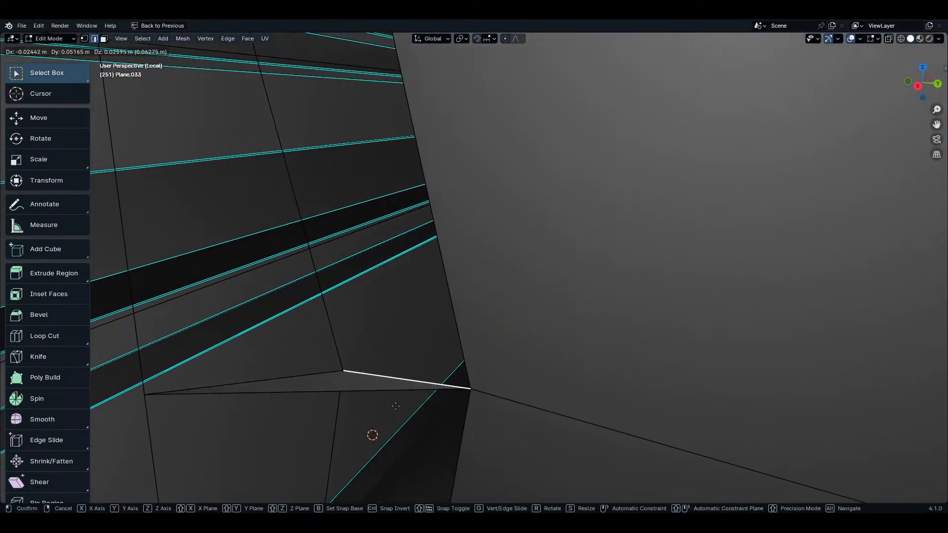
click(306, 369)
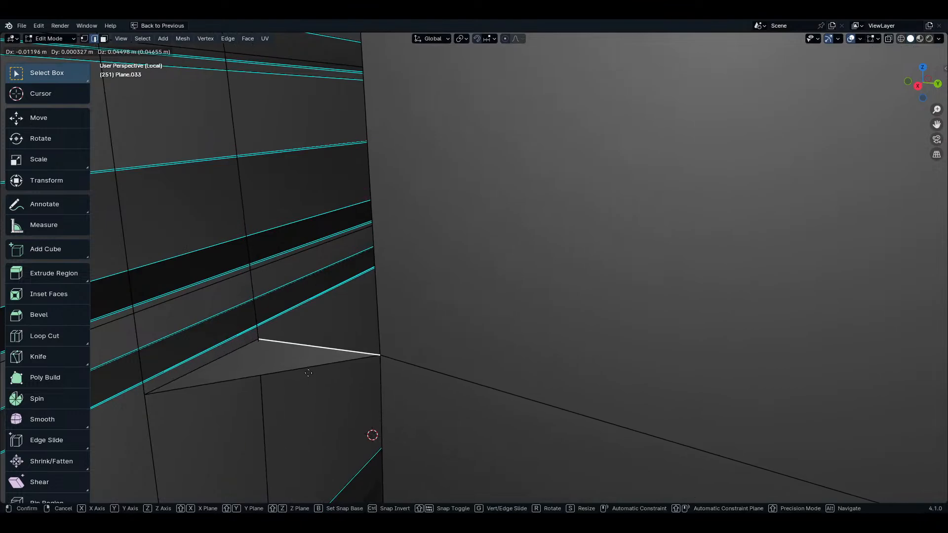
click(252, 379)
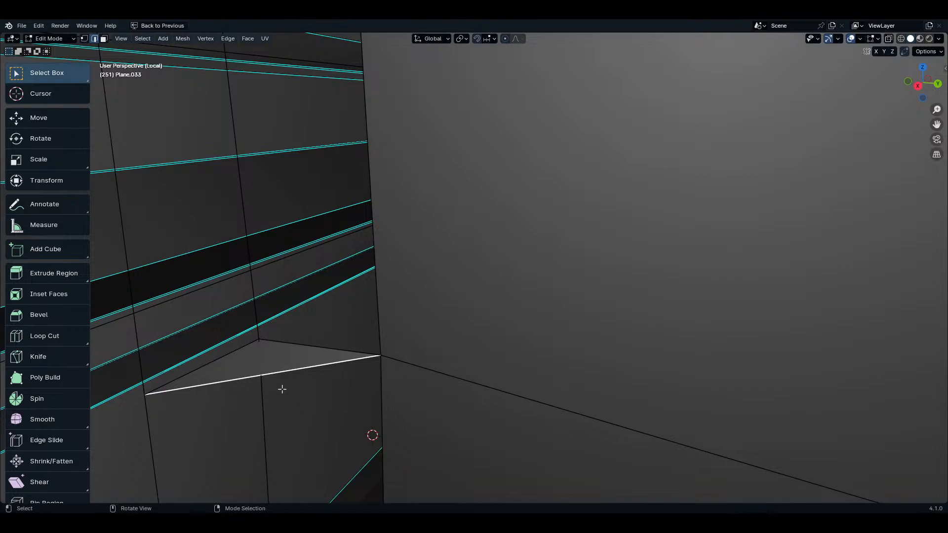
key(ctrl+z)
key(ctrl+z)
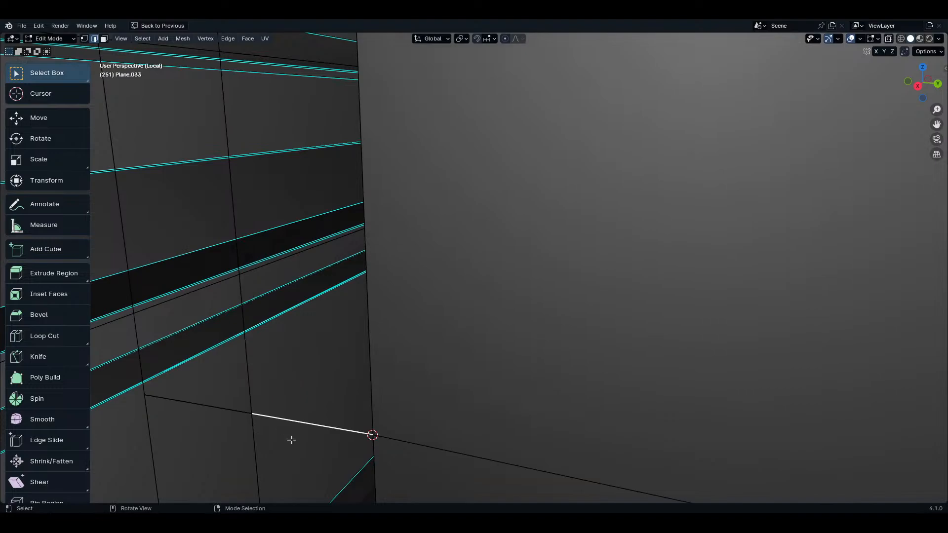
- Examine the connecting edges and the open cap interior around the side bulge from several angles
scroll(320, 419, down, 5)
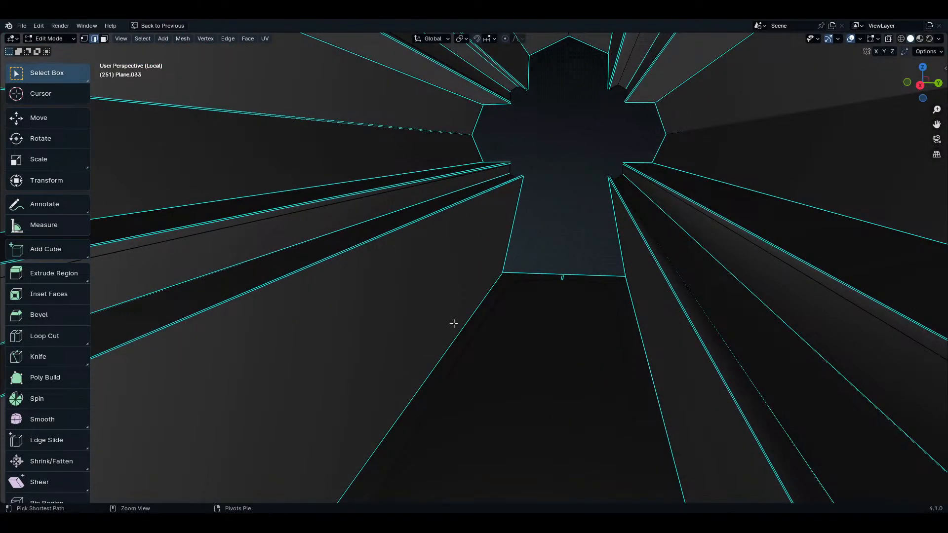
ctrl+middle_drag(453, 324, 485, 301)
mouse_move(561, 292)
ctrl+middle_down()
mouse_move(559, 236)
mouse_move(574, 284)
ctrl+middle_up()
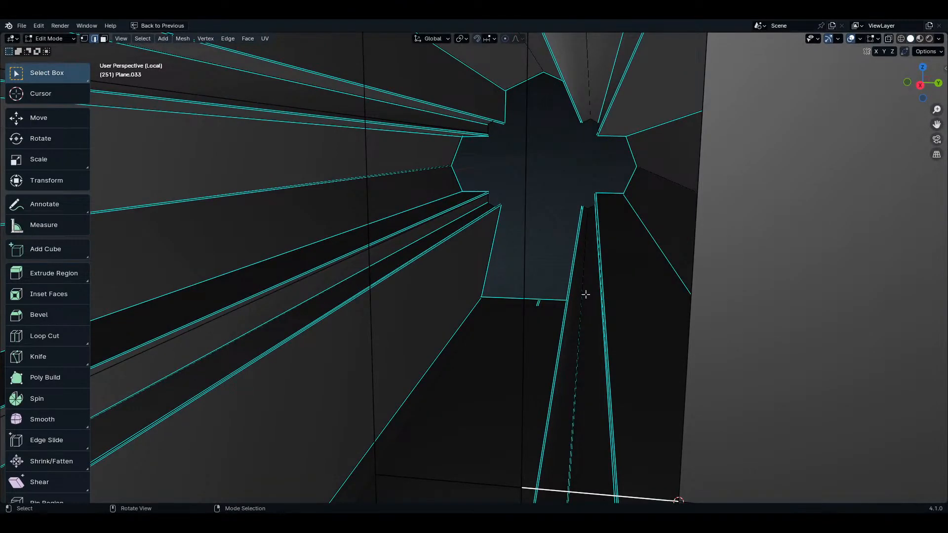
scroll(702, 228, down, 6)
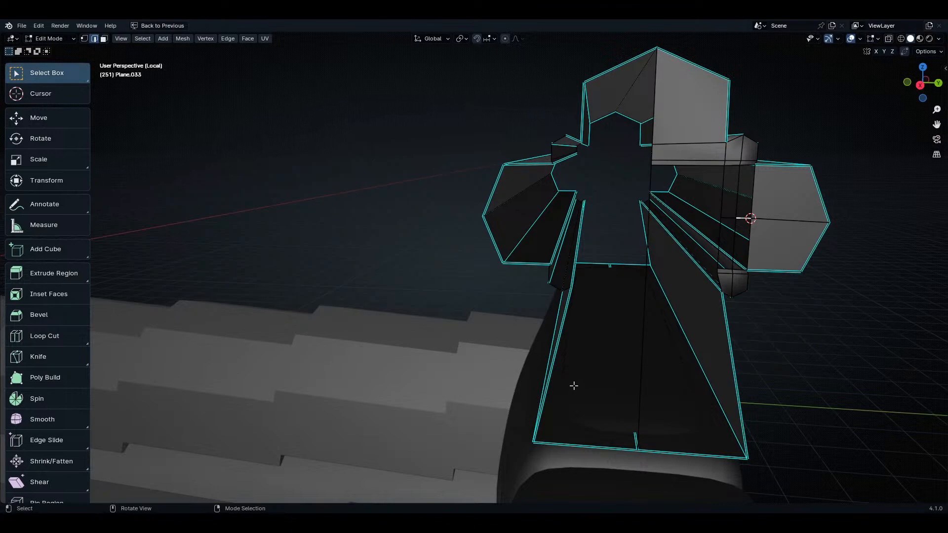
shift+middle_drag(645, 317, 484, 422)
ctrl+middle_drag(594, 376, 548, 390)
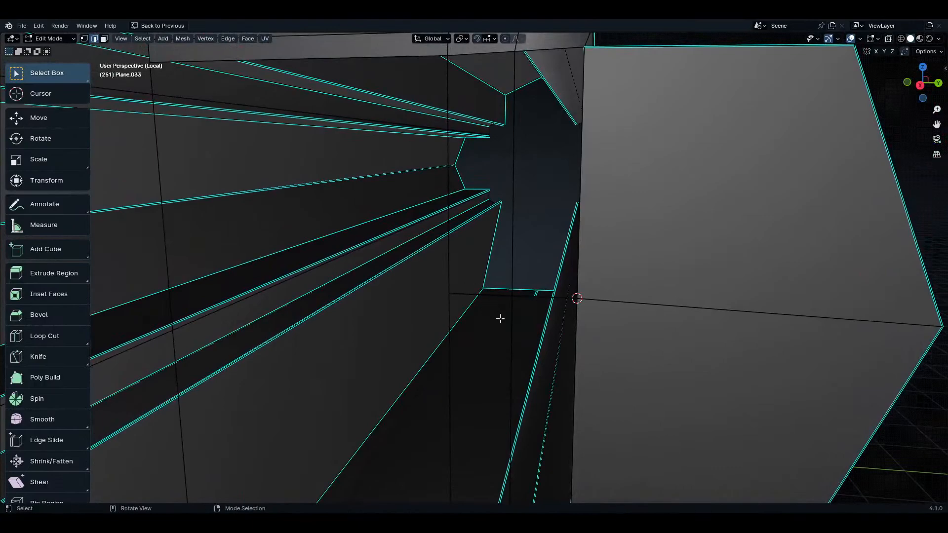
click(495, 291)
scroll(540, 296, up, 1)
click(534, 293)
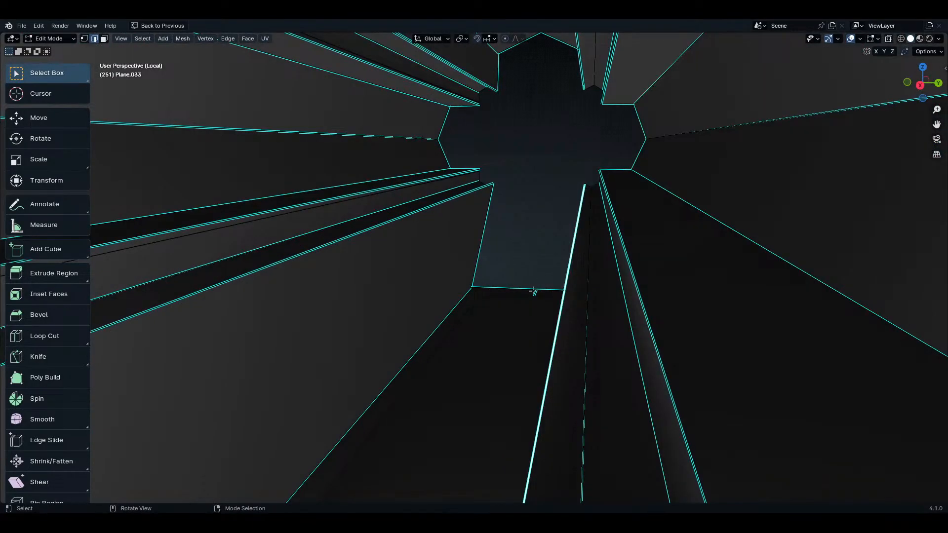
ctrl+middle_drag(534, 293, 558, 336)
- Undo the horizontal connection between the three midpoint vertices and return to vertex selection
key(ctrl+z)
key(ctrl+z)
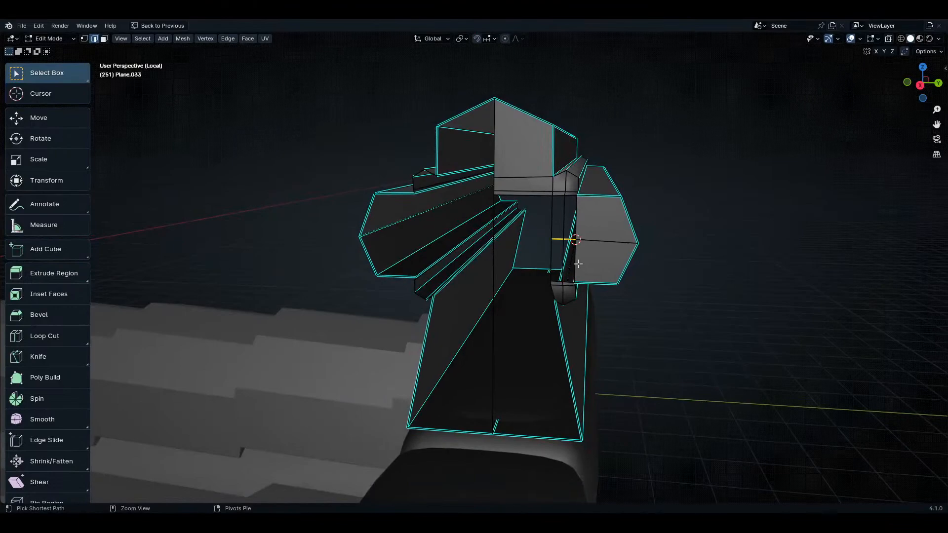
key(1)
key(ctrl+z)
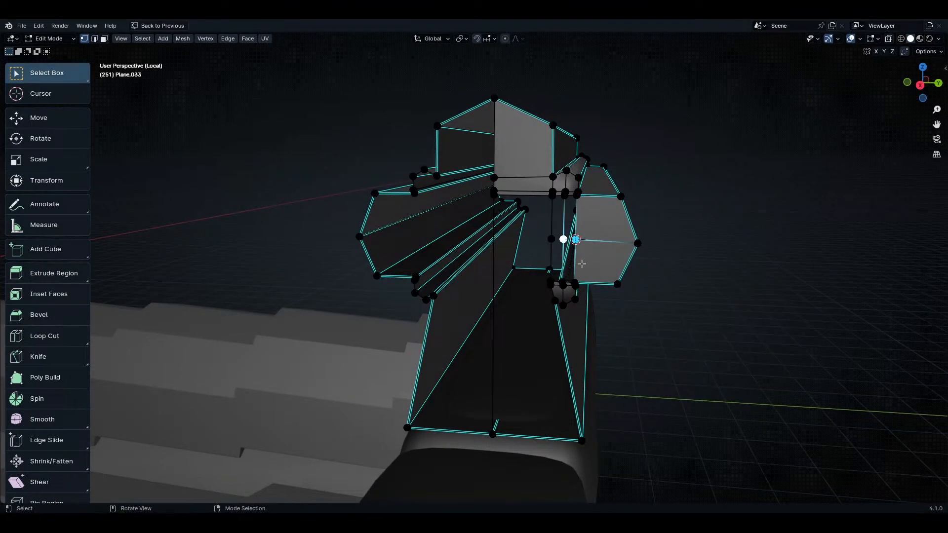
- In right view, select the three midpoint vertices beside the side bulge and connect them with a horizontal vertex path
key(KP_3)
shift+middle_drag(620, 165, 582, 328)
ctrl+middle_drag(546, 370, 533, 221)
ctrl+middle_drag(544, 153, 514, 267)
scroll(466, 243, down, 6)
shift+middle_drag(440, 227, 489, 468)
scroll(470, 268, up, 1)
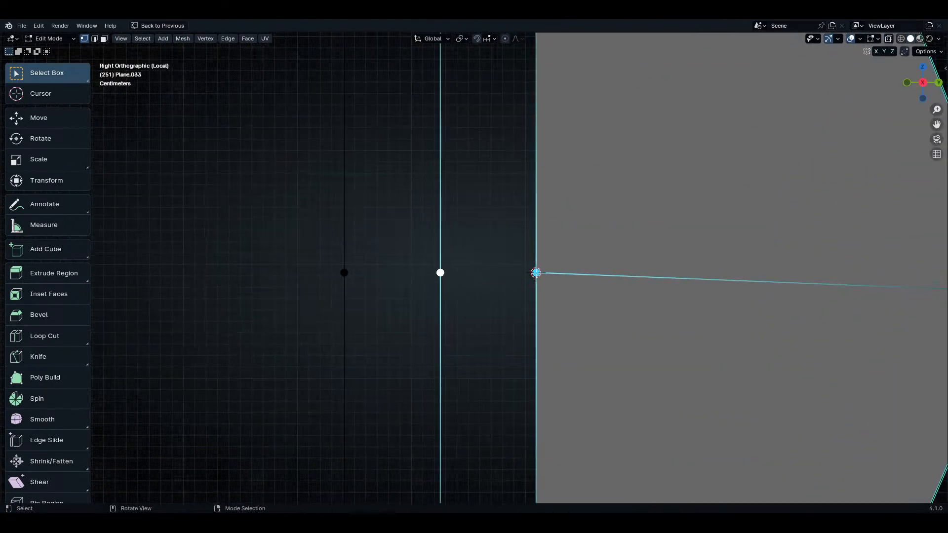
shift+click(459, 271)
shift+click(368, 272)
shift+click(423, 272)
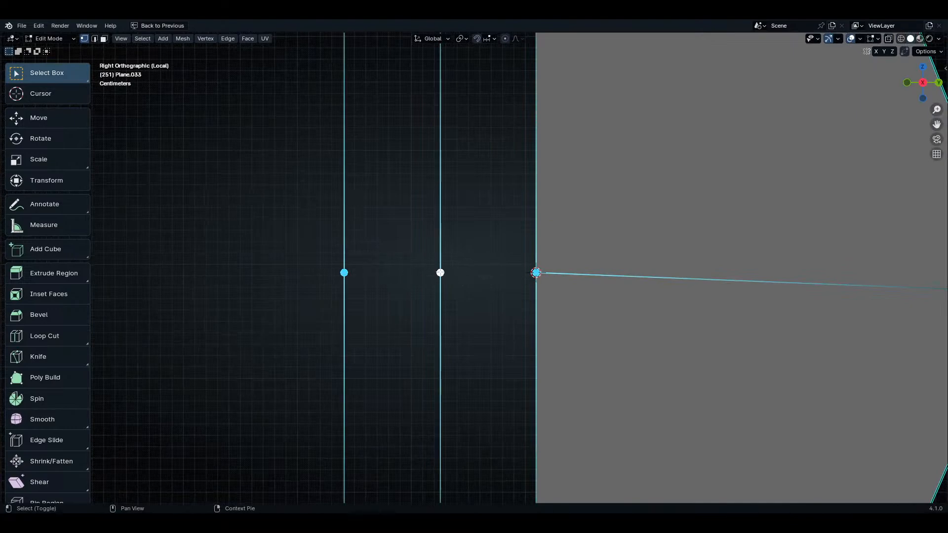
key(j)
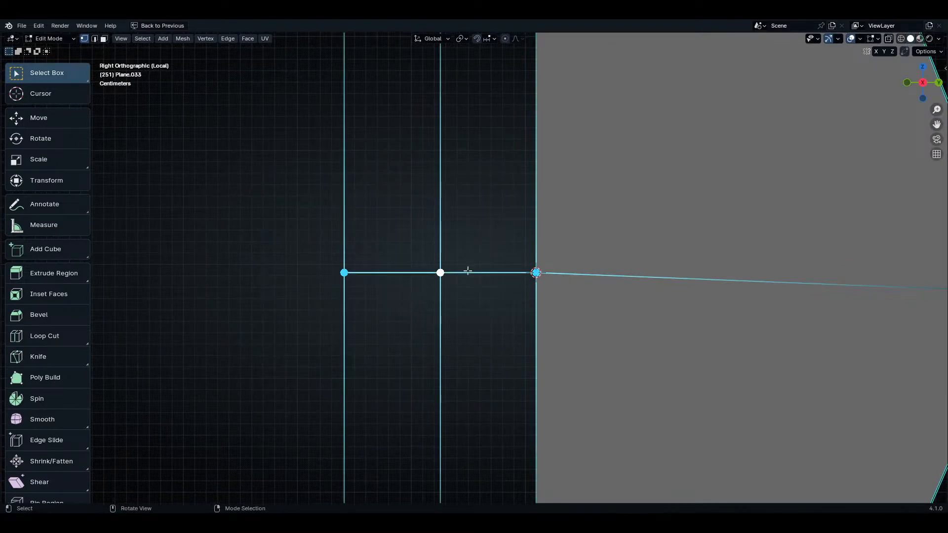
- Test-move the connecting segment nearest the side bulge in edge mode, cancel the move, and try dissolving the segment
key(2)
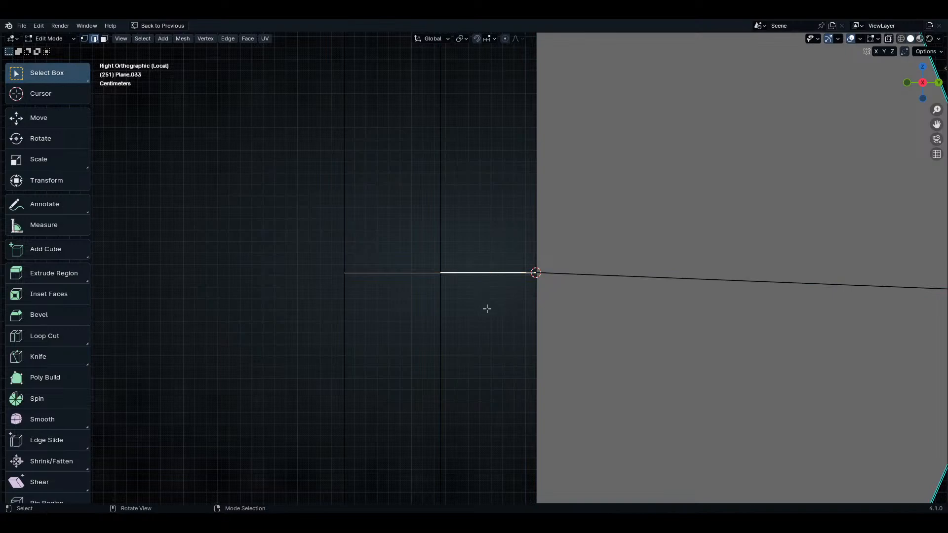
key(g)
right_click(482, 182)
key(ctrl+x)
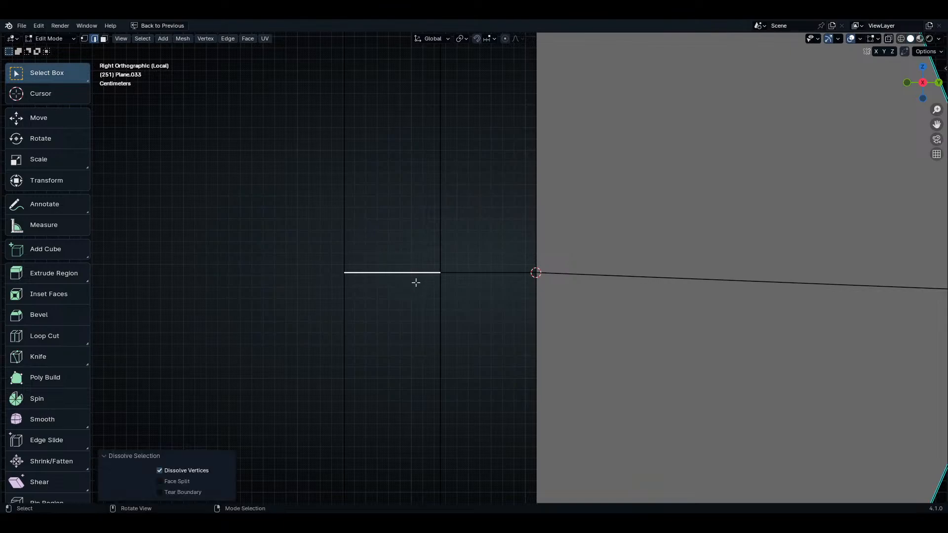
middle_drag(451, 268, 463, 294)
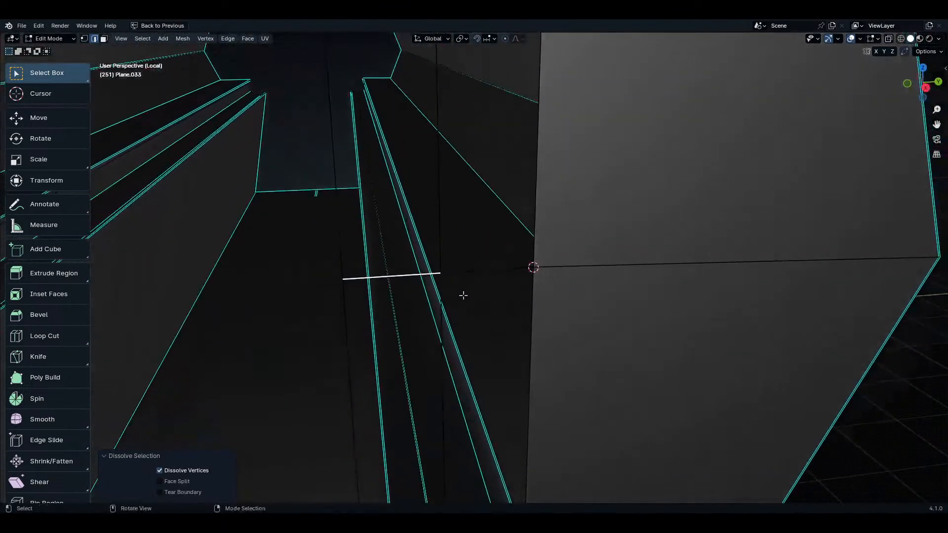
key(KP_3)
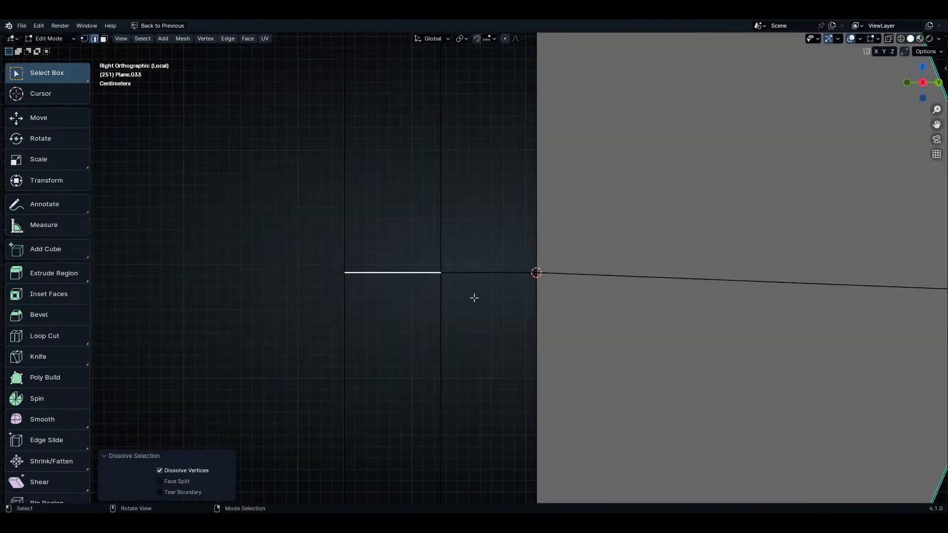
- Test-move the two horizontal connecting segments one at a time in right view, cancelling each move
key(g)
right_click(394, 226)
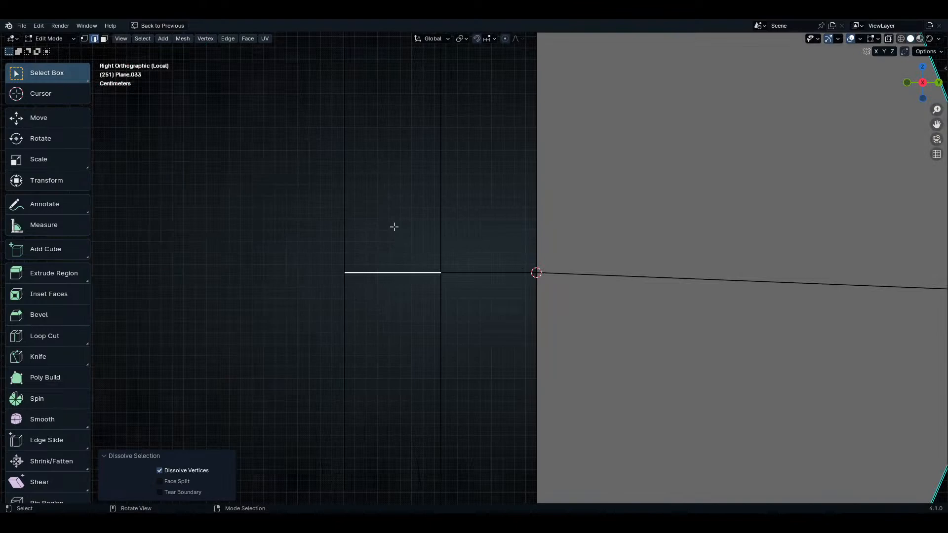
click(455, 269)
key(g)
right_click(456, 234)
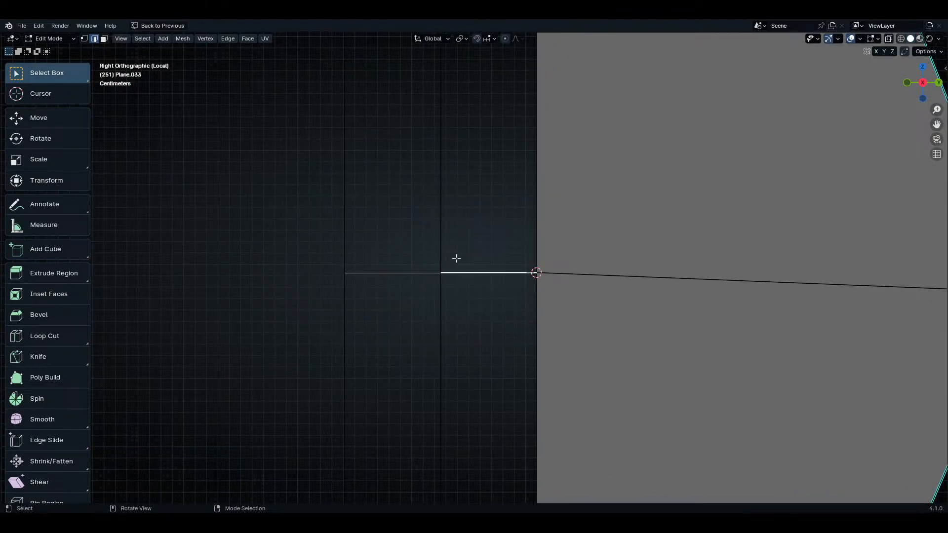
click(425, 273)
key(g)
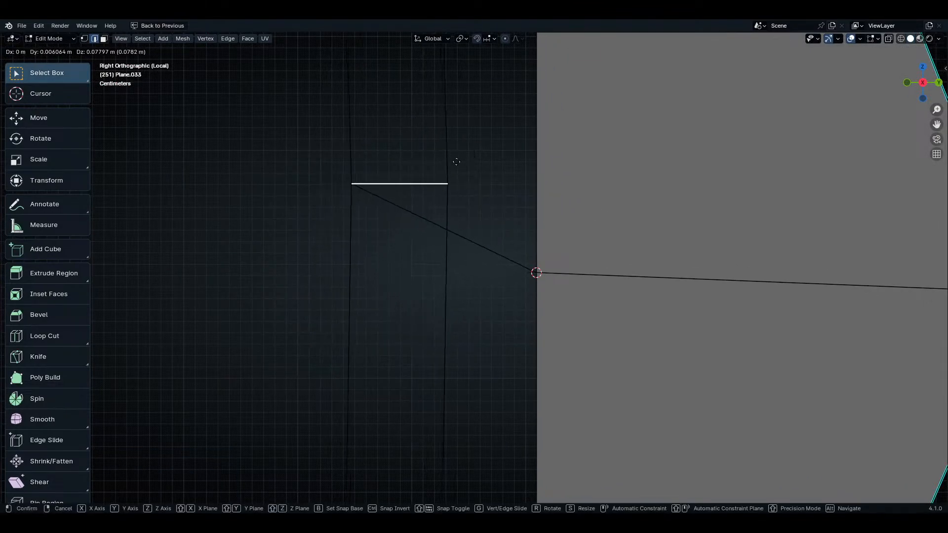
key(Escape)
- Select both horizontal connecting segments, try dissolving them, and delete them as edges
drag(395, 251, 413, 305)
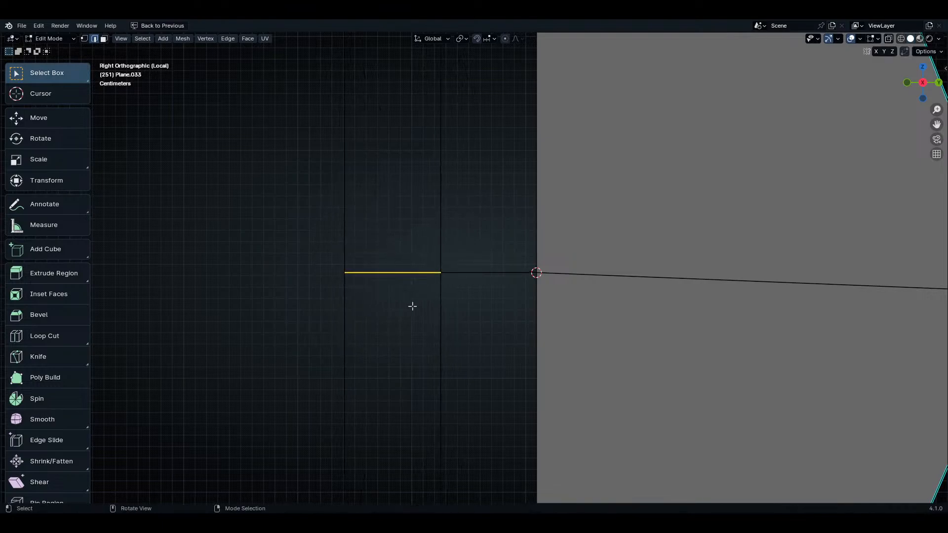
shift+drag(454, 247, 485, 320)
key(ctrl+x)
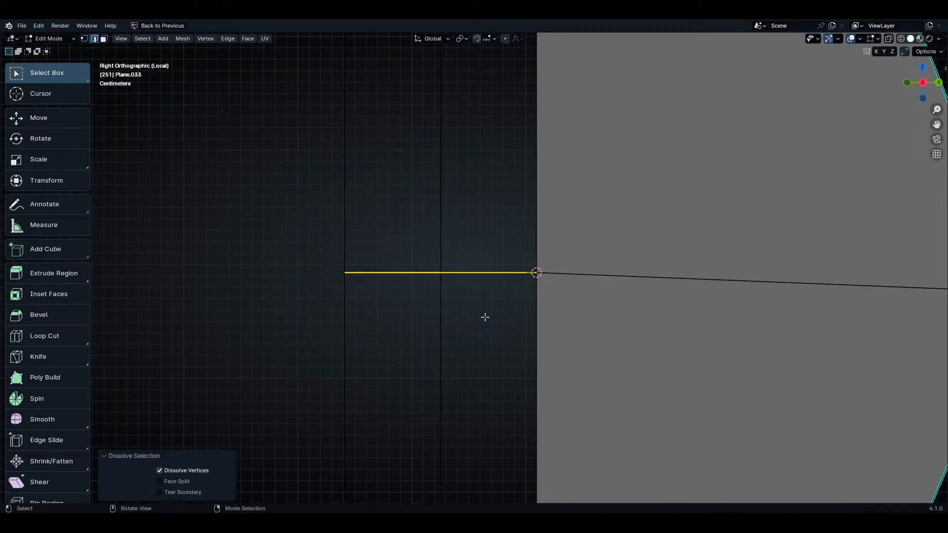
key(x)
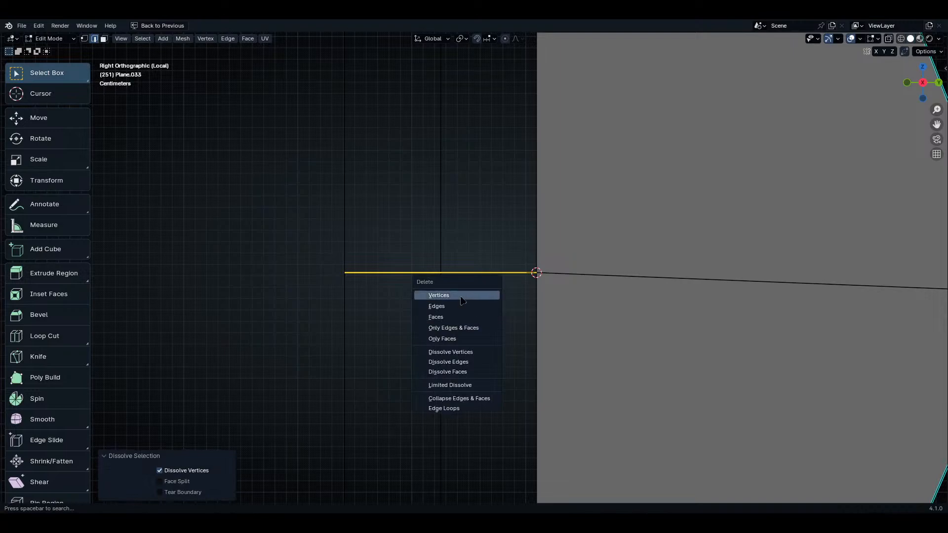
click(459, 307)
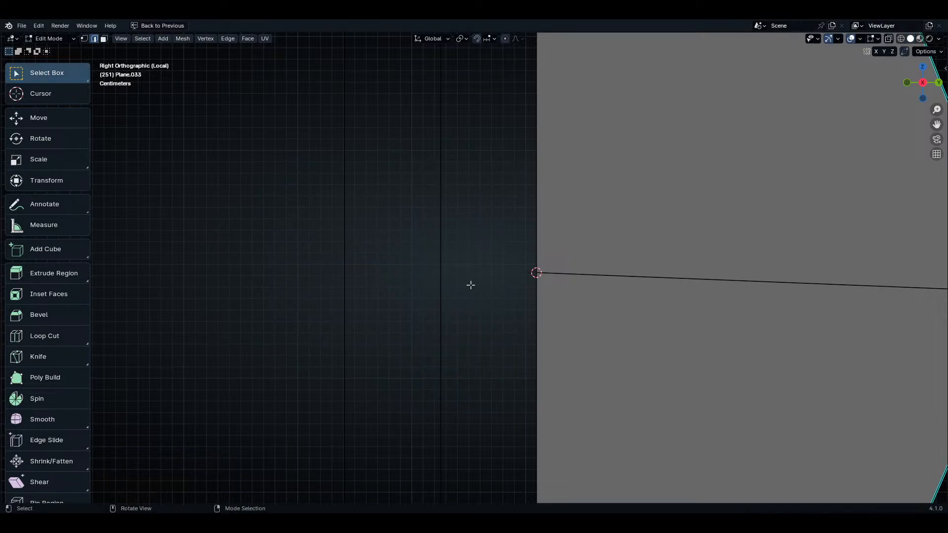
- Join the three midpoint vertices beside the side bulge with two separate edges, one between each neighbouring pair
key(1)
click(508, 275)
shift+click(455, 279)
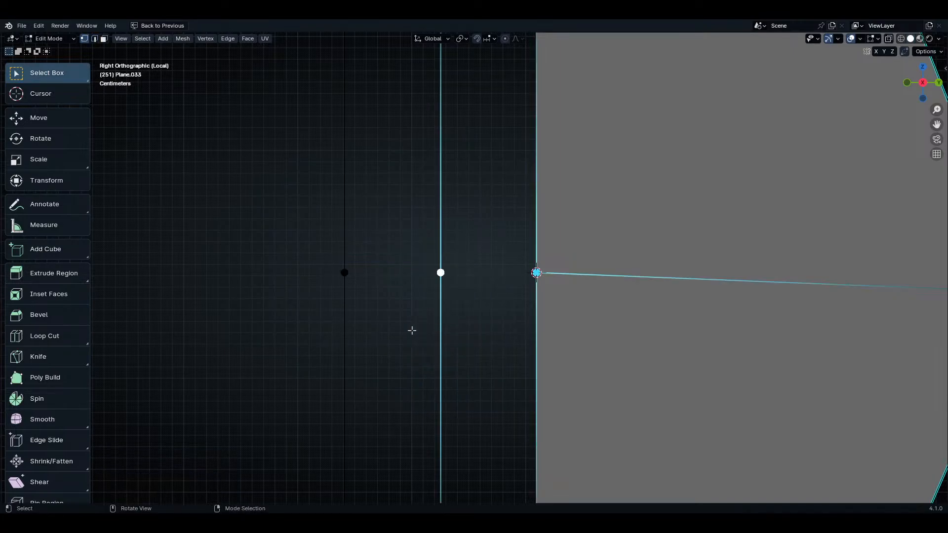
key(j)
key(f)
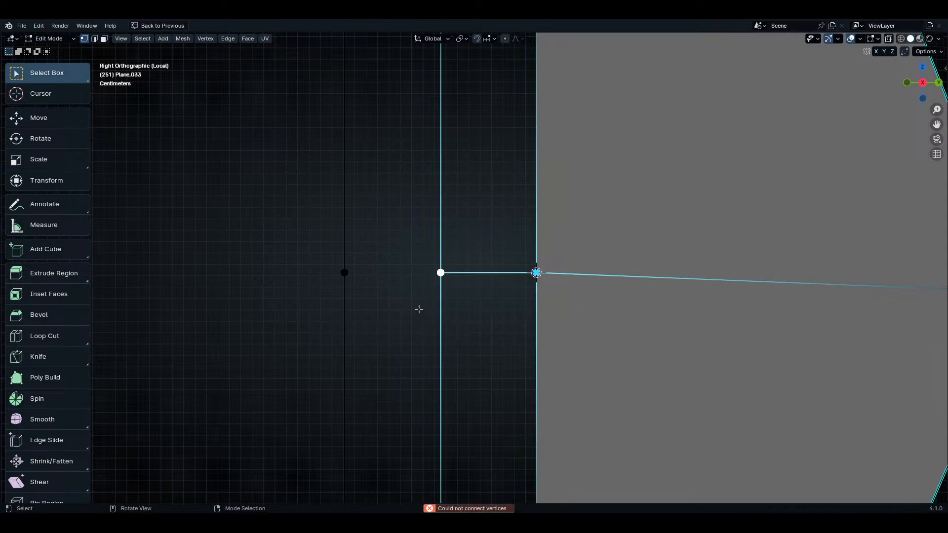
shift+click(336, 276)
click(476, 307)
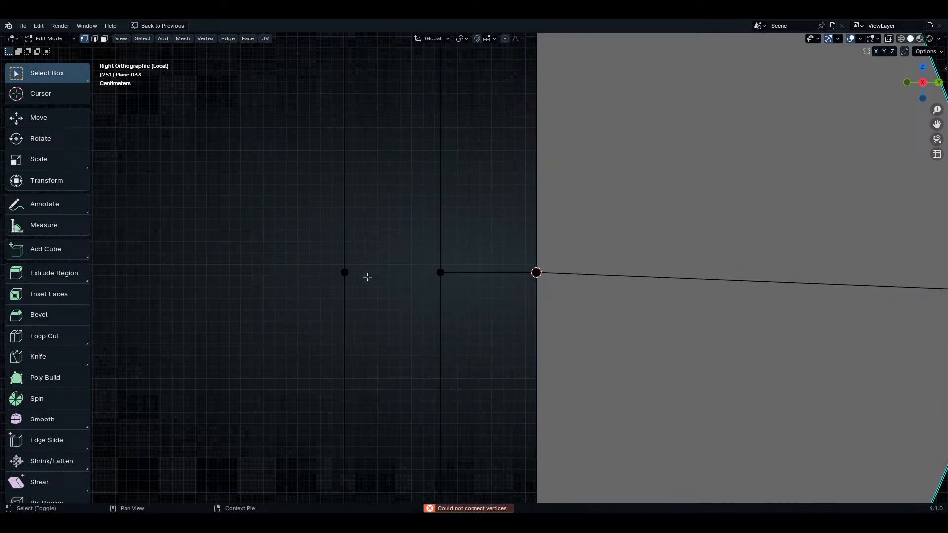
shift+click(341, 272)
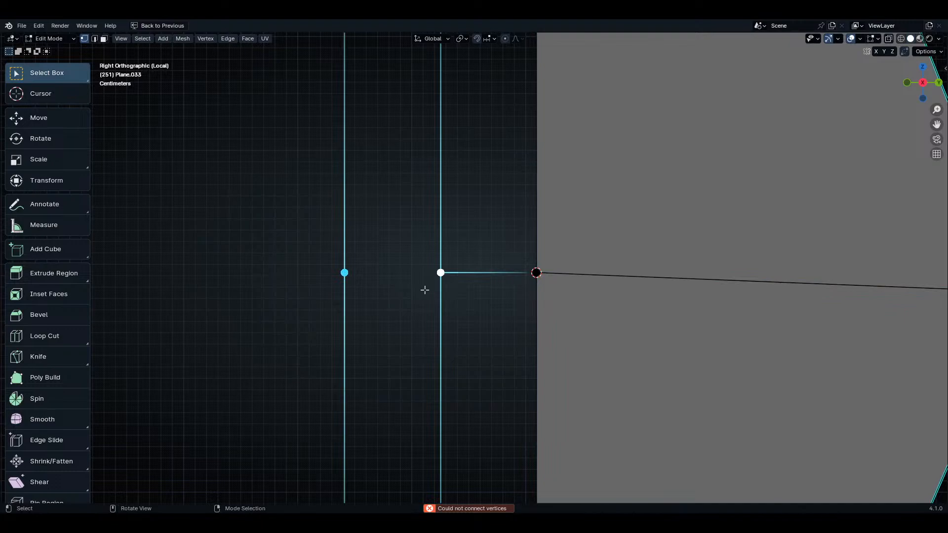
middle_drag(487, 304, 470, 236)
key(KP_3)
- Switch to edge selection and check the two new horizontal edges by test-moving each and cancelling
key(2)
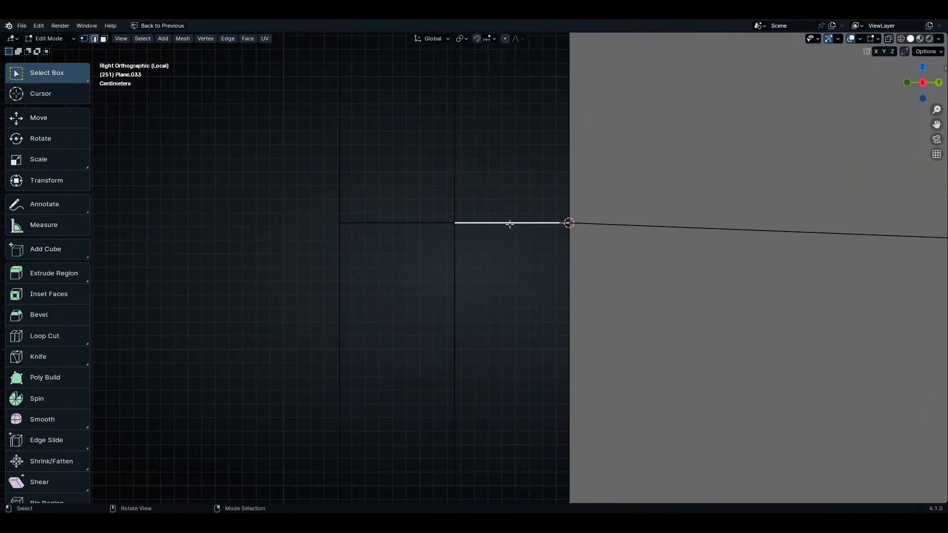
key(g)
right_click(447, 251)
key(g)
key(Escape)
- Fill the two narrow openings above the new horizontal edges with quad faces between opposite edges
scroll(516, 271, down, 3)
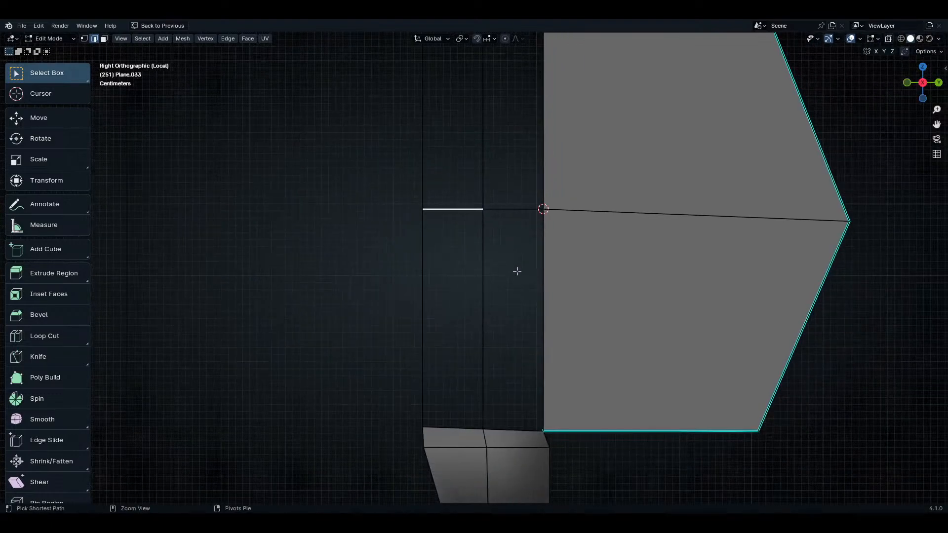
shift+middle_drag(558, 183, 561, 340)
click(506, 175)
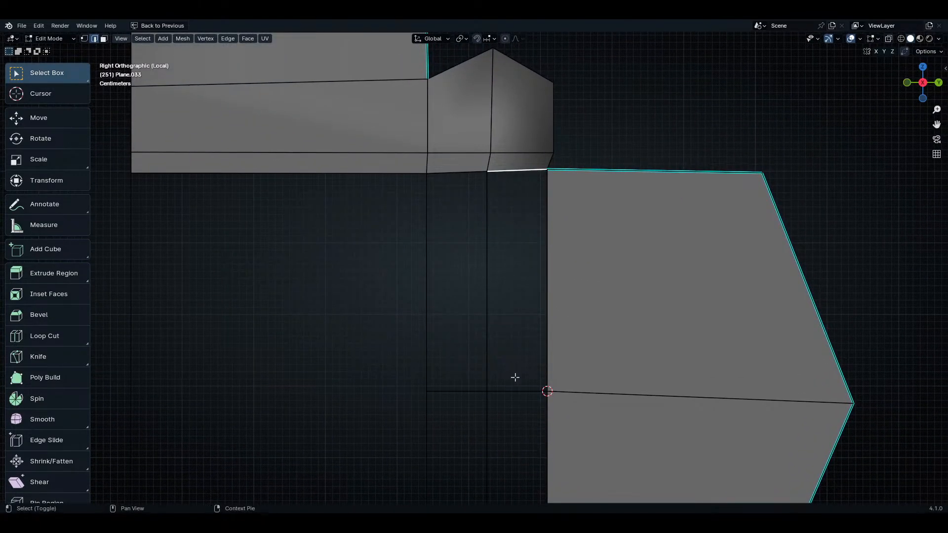
shift+click(517, 397)
key(f)
click(464, 389)
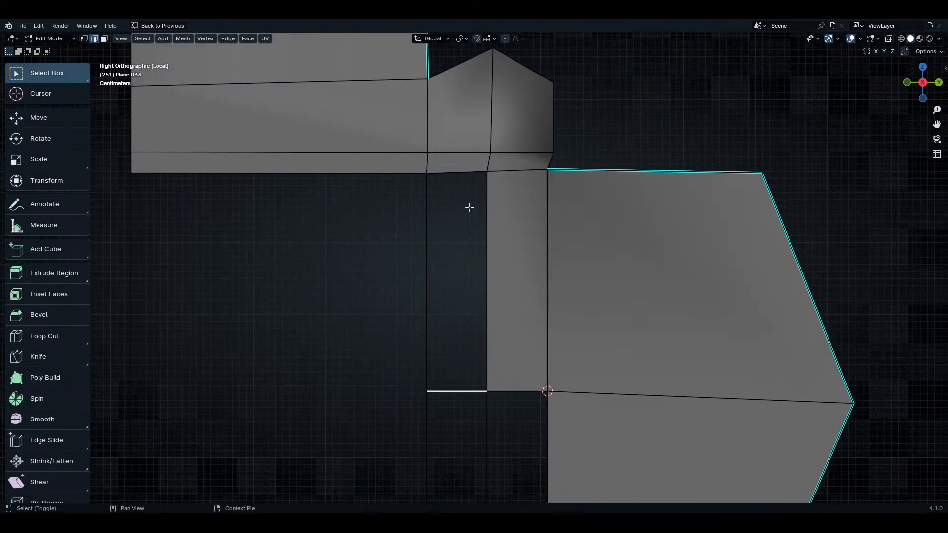
shift+click(466, 177)
key(f)
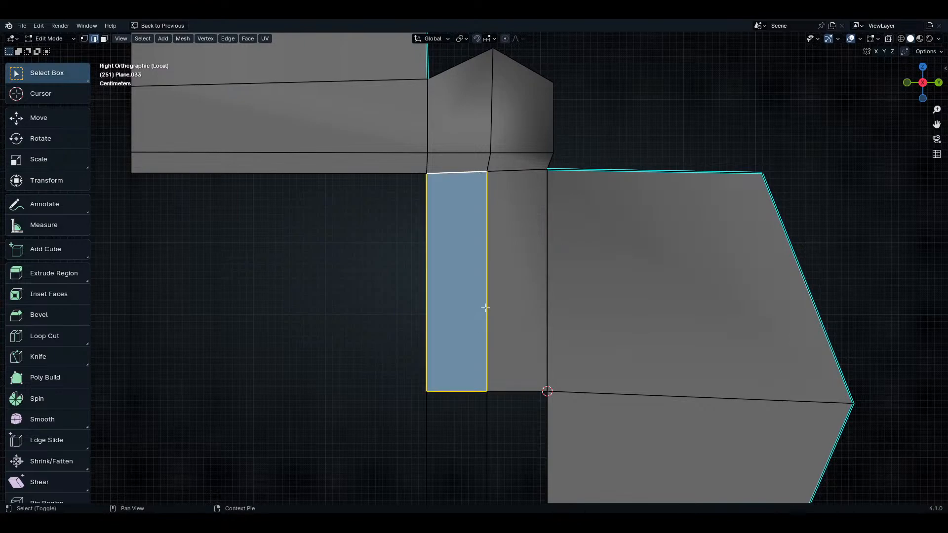
- Fill the two narrow openings below the new horizontal edges with quad faces between opposite edges
shift+middle_drag(486, 307, 545, 319)
shift+middle_drag(616, 233, 612, 350)
shift+middle_drag(612, 350, 614, 203)
click(559, 222)
ctrl+middle_drag(570, 330, 563, 289)
shift+click(562, 333)
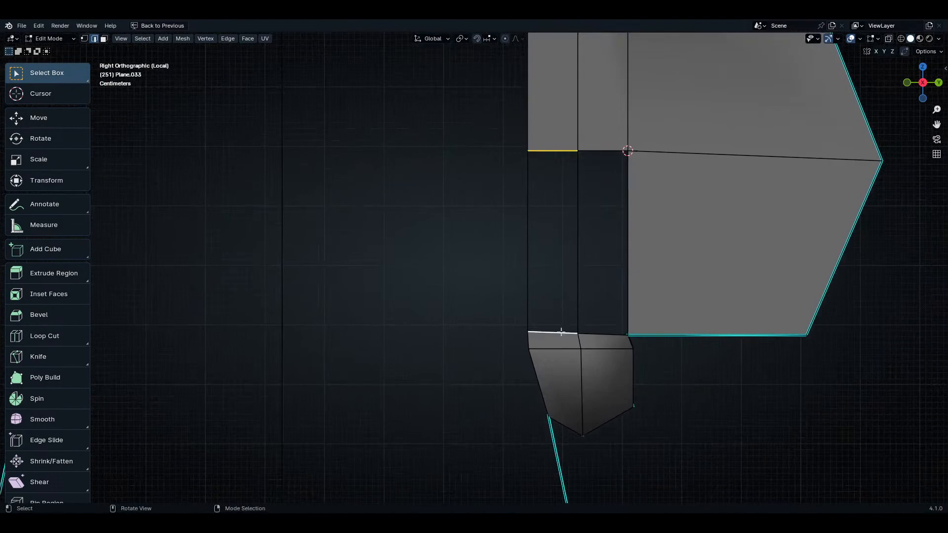
key(f)
click(600, 335)
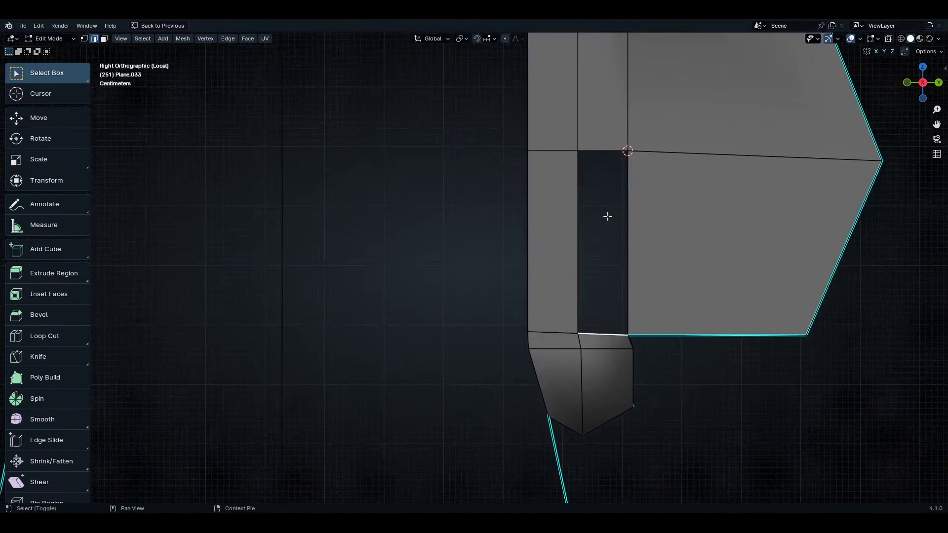
shift+click(600, 151)
shift+click(602, 151)
key(f)
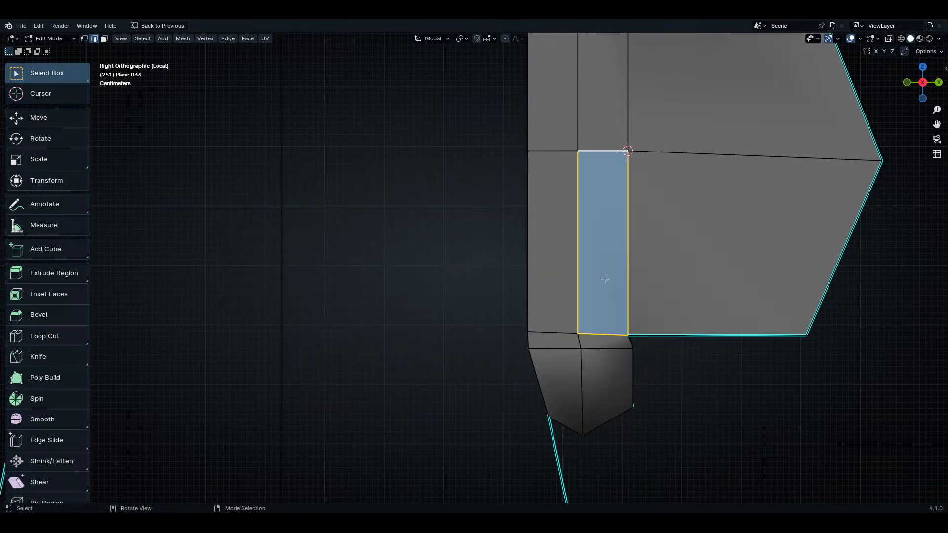
- Switch to vertex selection and add four cuts to the long vertical centre edge of the cap's open end
scroll(634, 200, down, 4)
key(1)
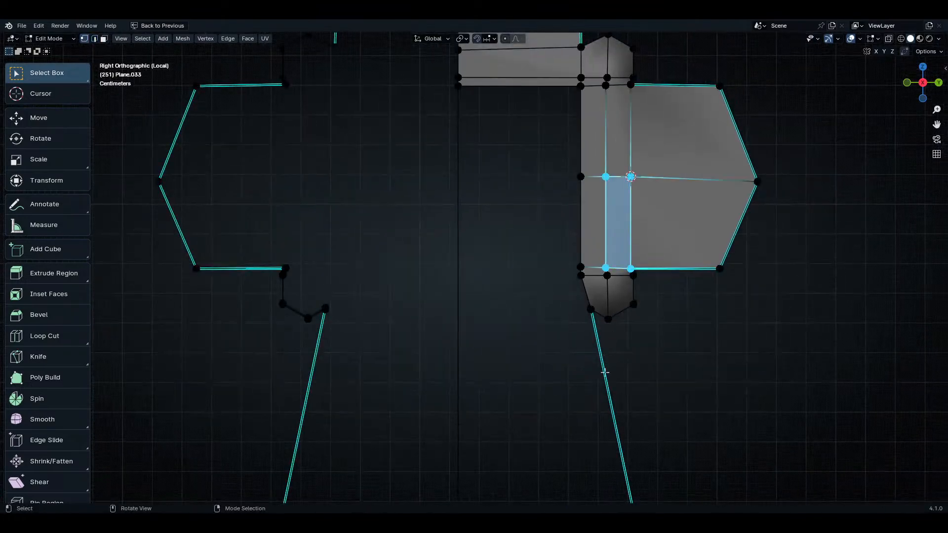
mouse_move(582, 297)
ctrl+middle_down()
mouse_move(591, 326)
mouse_move(587, 309)
ctrl+middle_up()
shift+middle_drag(581, 251, 603, 255)
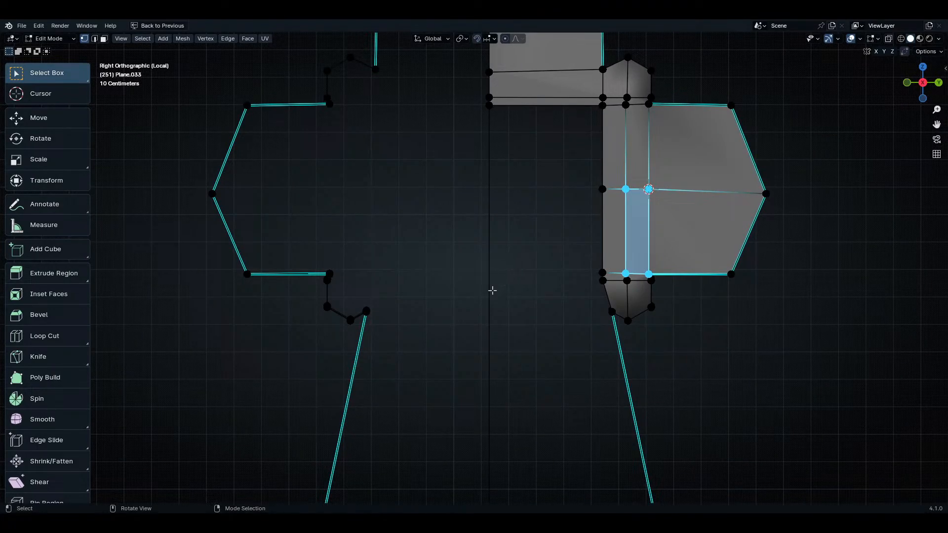
key(ctrl+r)
scroll(492, 277, up, 3)
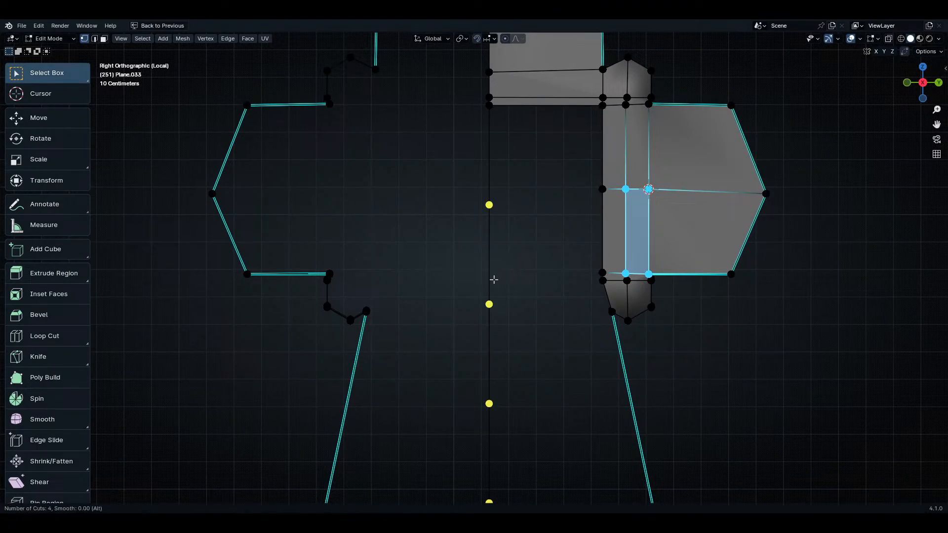
click(494, 280)
- Scale the four new centre-edge vertices along Z to 0.301 and move them up about 0.42 m along Z
key(q)
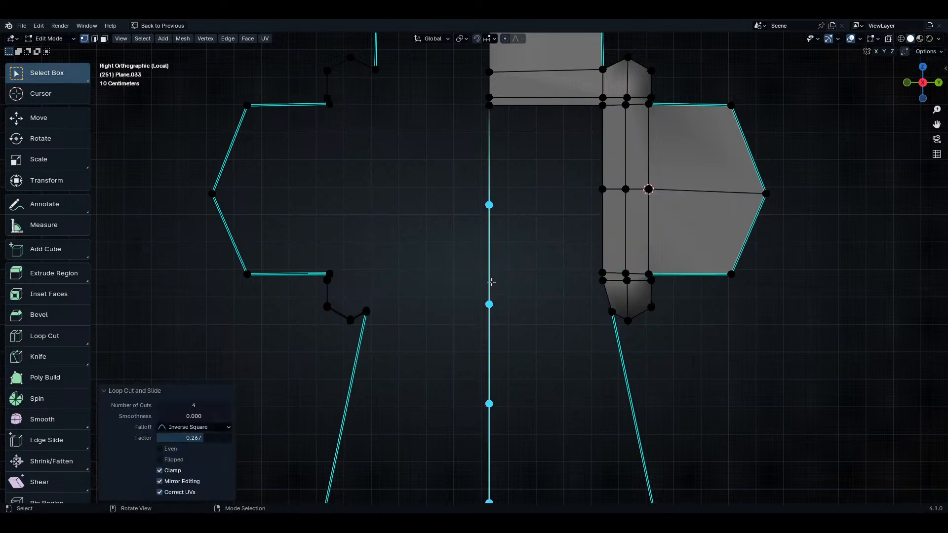
key(s)
key(z)
click(503, 376)
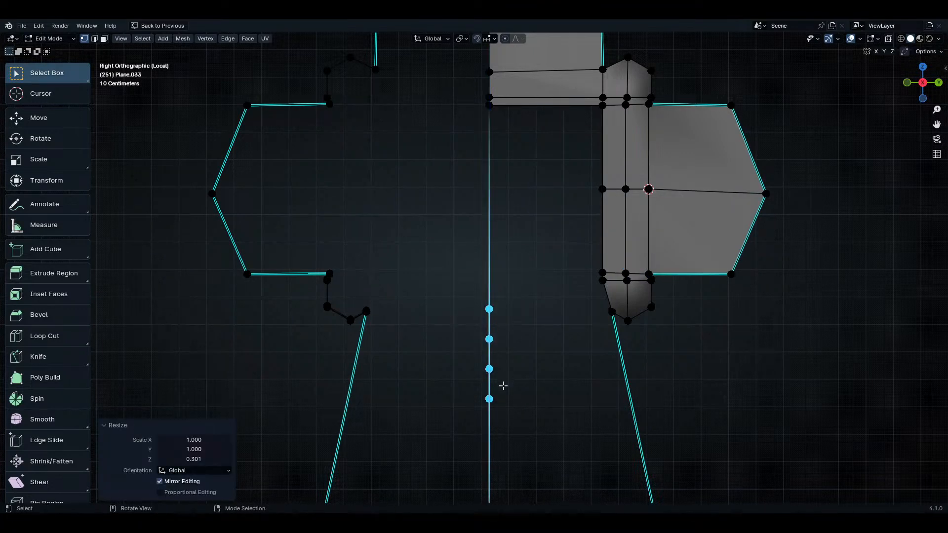
key(g)
key(z)
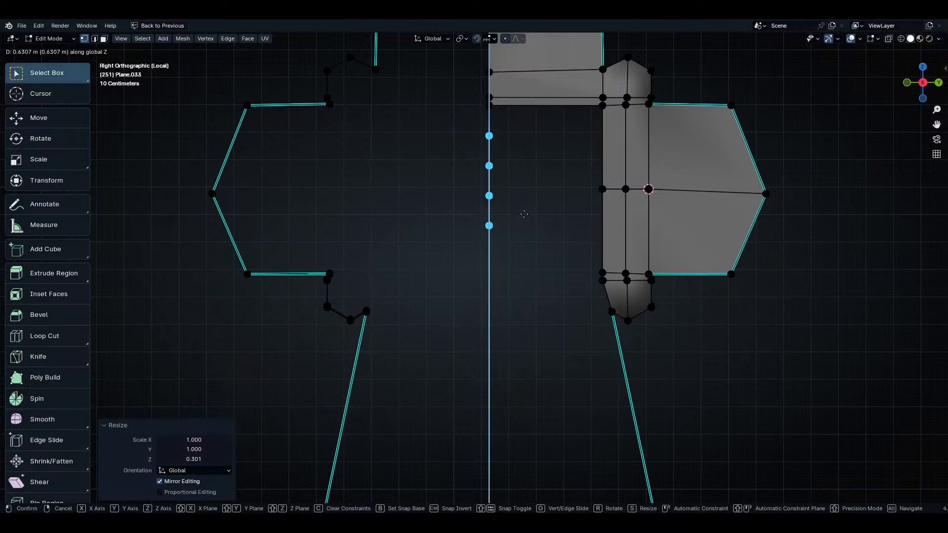
click(539, 272)
- Connect the uppermost new centre vertex to the side strip's midpoint, and move the three vertices below it down 0.17968 m along Z
click(489, 195)
shift+click(599, 191)
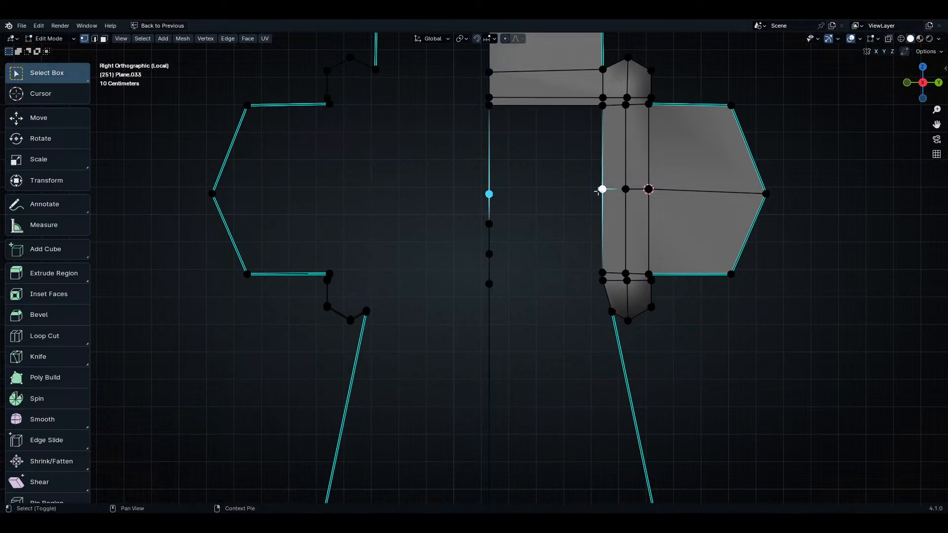
click(489, 223)
shift+click(489, 254)
shift+click(489, 284)
key(shift+v)
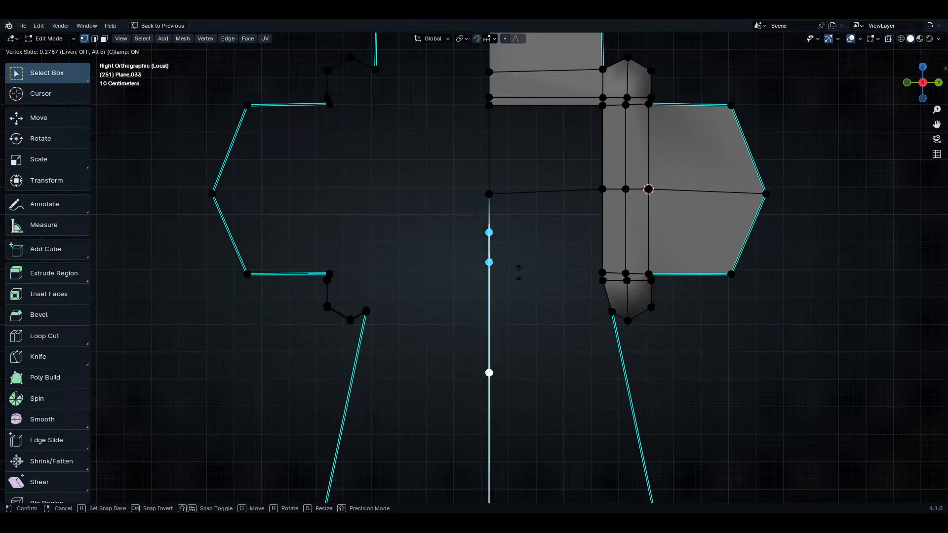
right_click(523, 262)
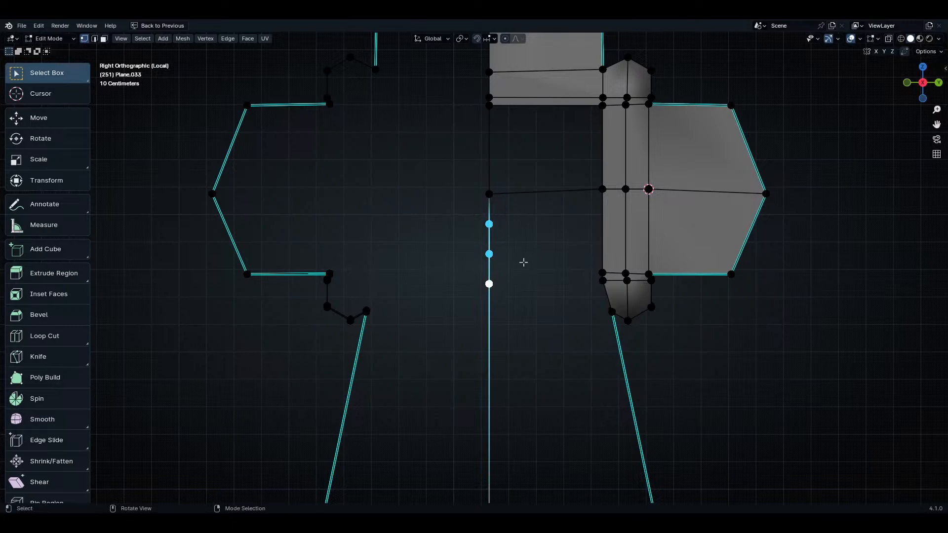
key(g)
key(z)
click(524, 310)
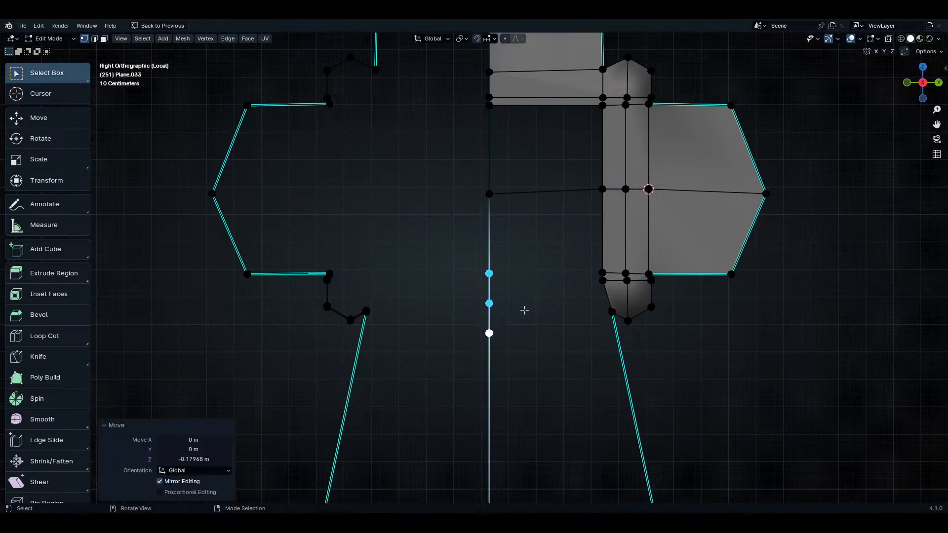
- Connect the second centre vertex to the side strip's lower corner, then slide the next one up and connect it to the adjacent strip vertex
click(496, 279)
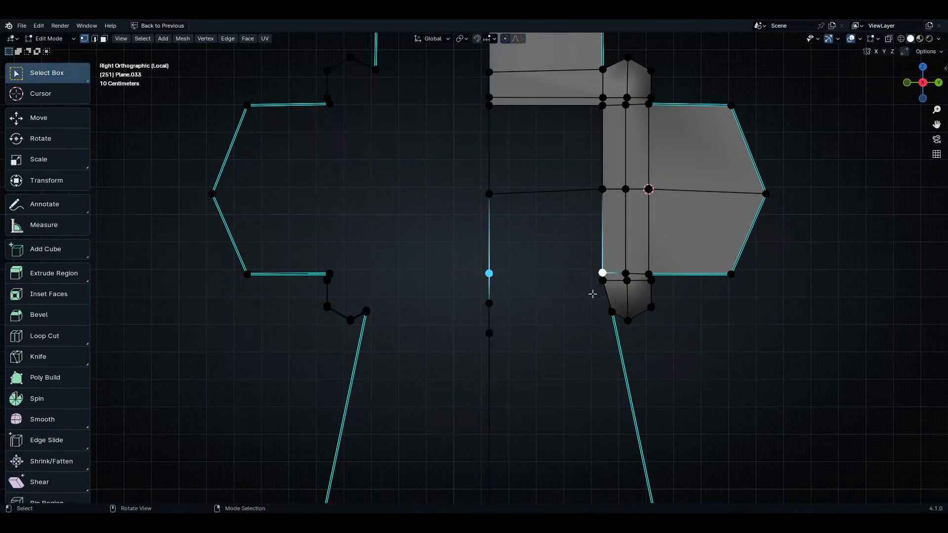
click(509, 299)
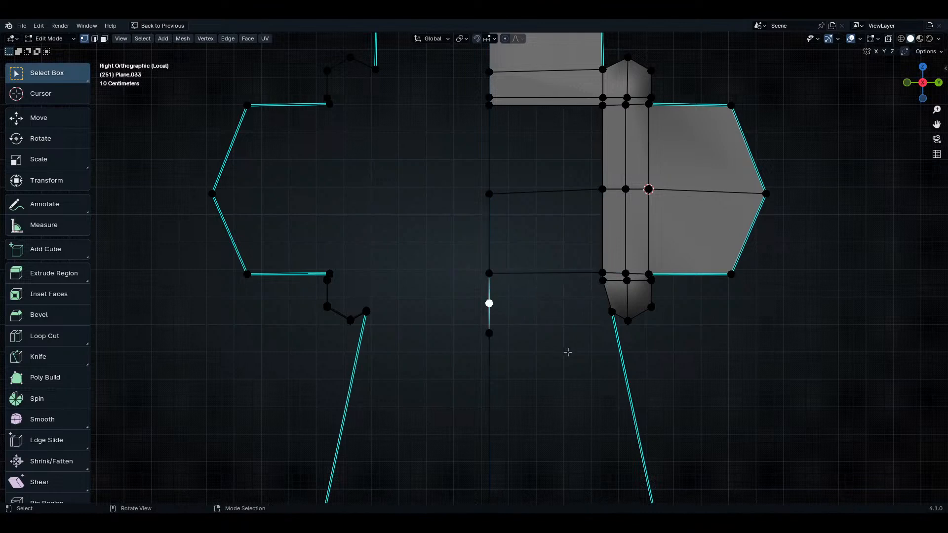
key(shift+v)
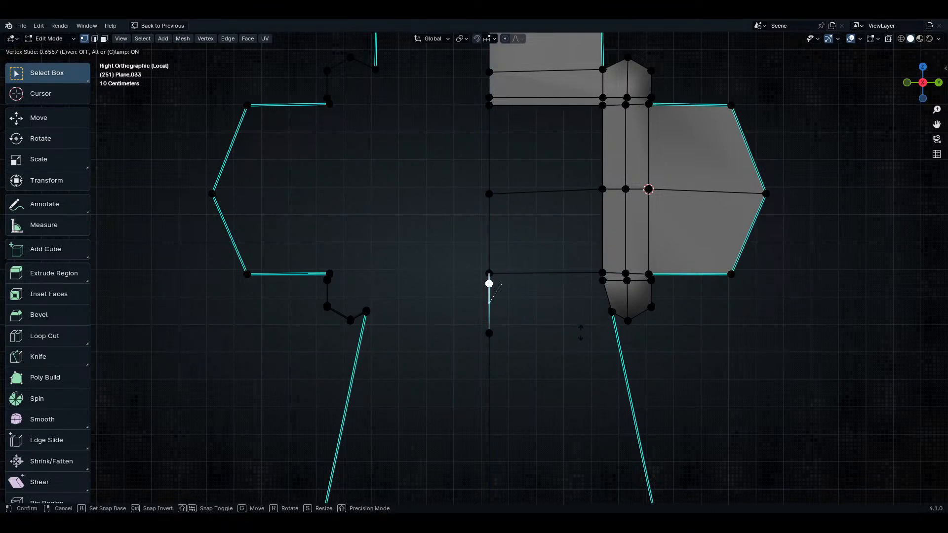
click(580, 332)
shift+click(600, 290)
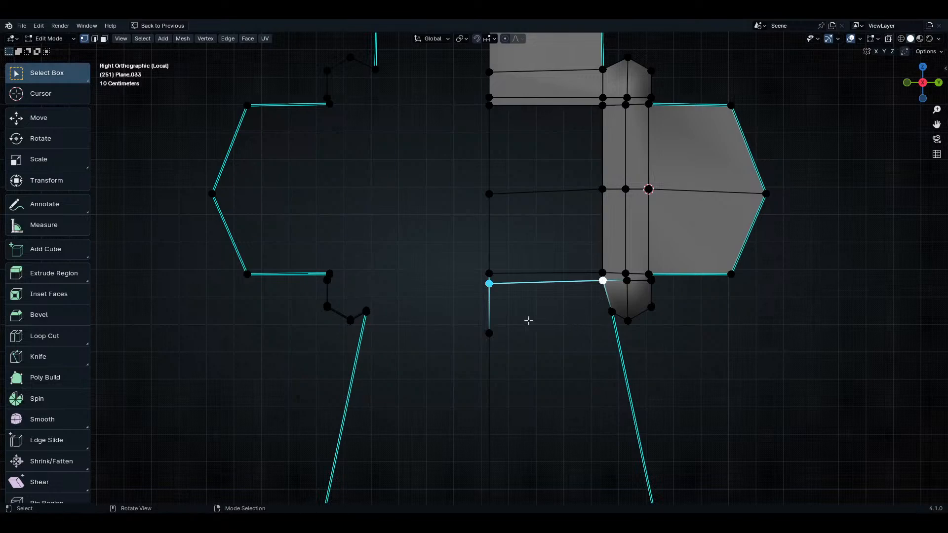
- Slide the lowest centre vertex up level with the side strip's slanted end vertex and connect the two with an edge
click(516, 346)
key(shift+v)
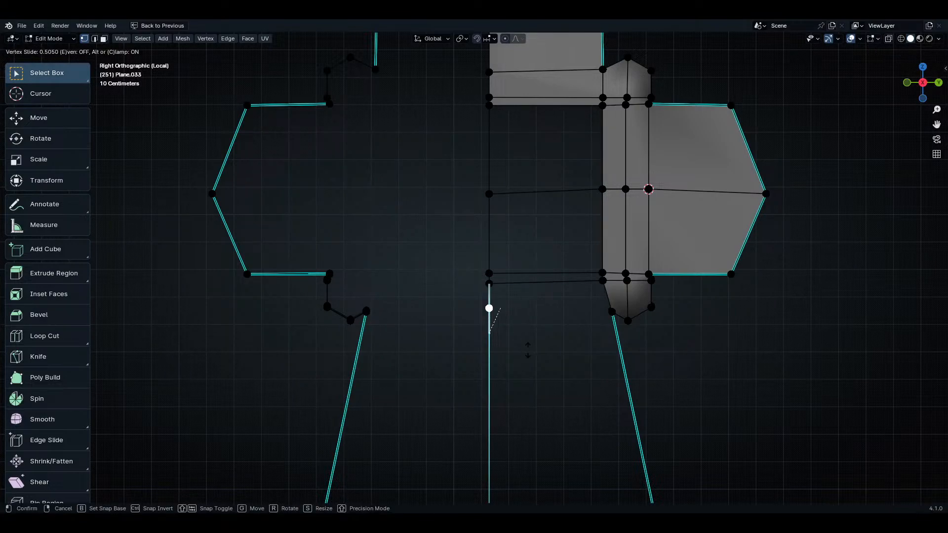
click(555, 346)
shift+click(611, 313)
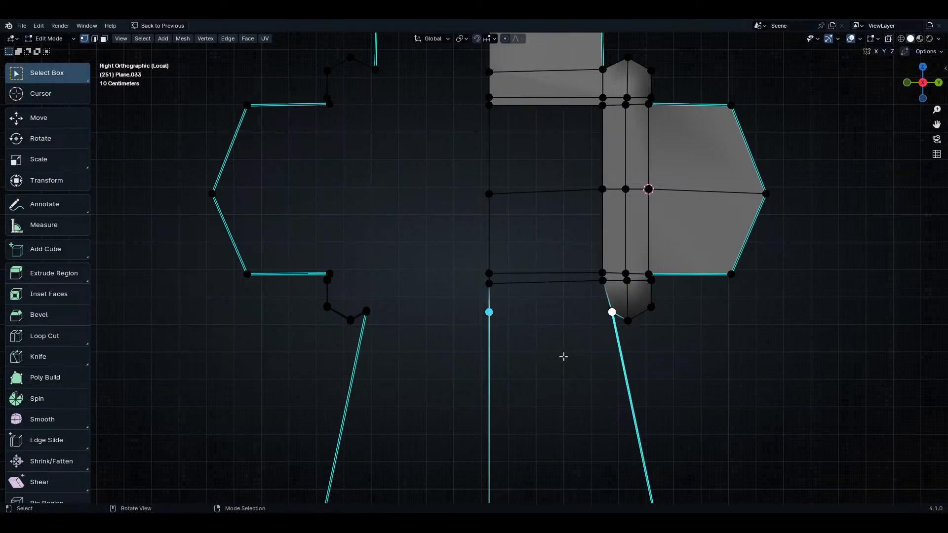
- In edge selection, fill the two tall openings between the horizontal edges on the cap's end with quad faces
shift+scroll(559, 352, up, 3)
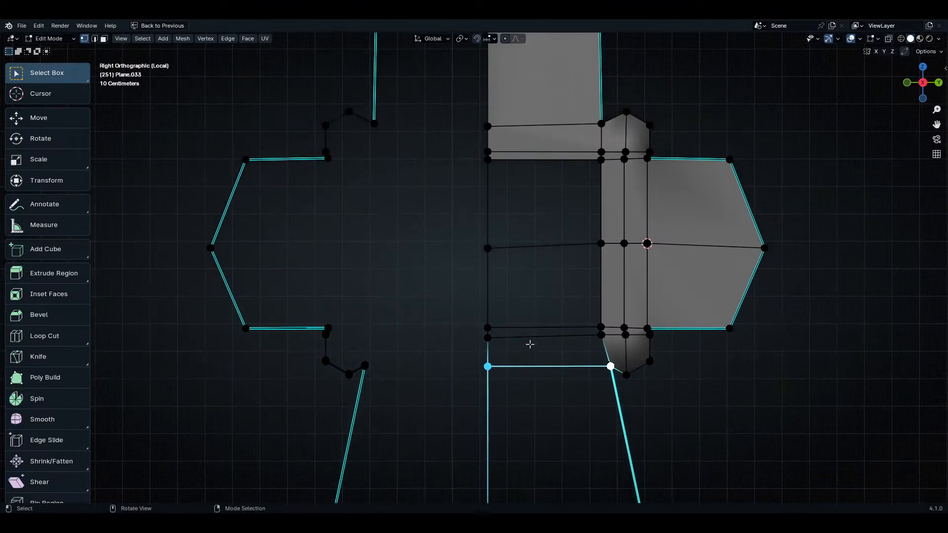
key(2)
click(548, 192)
shift+click(560, 246)
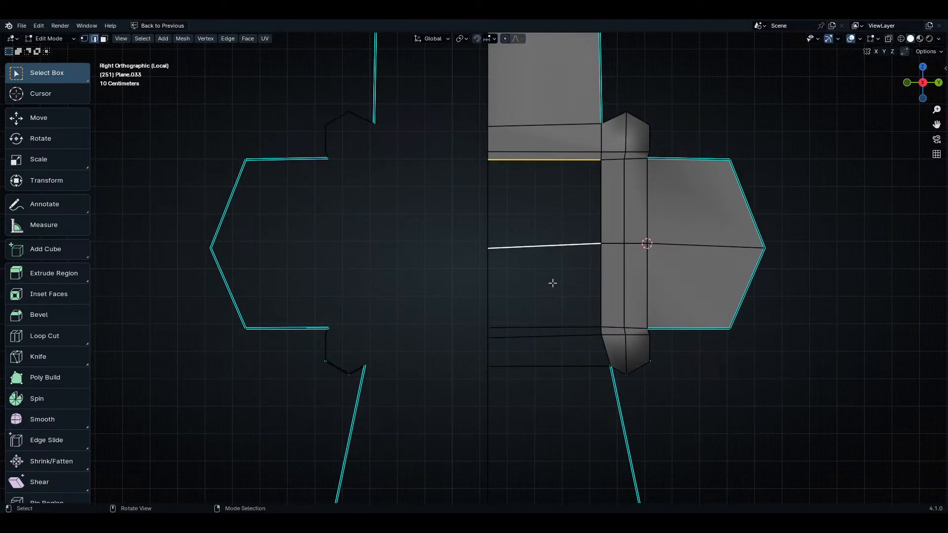
key(f)
click(549, 250)
shift+click(549, 326)
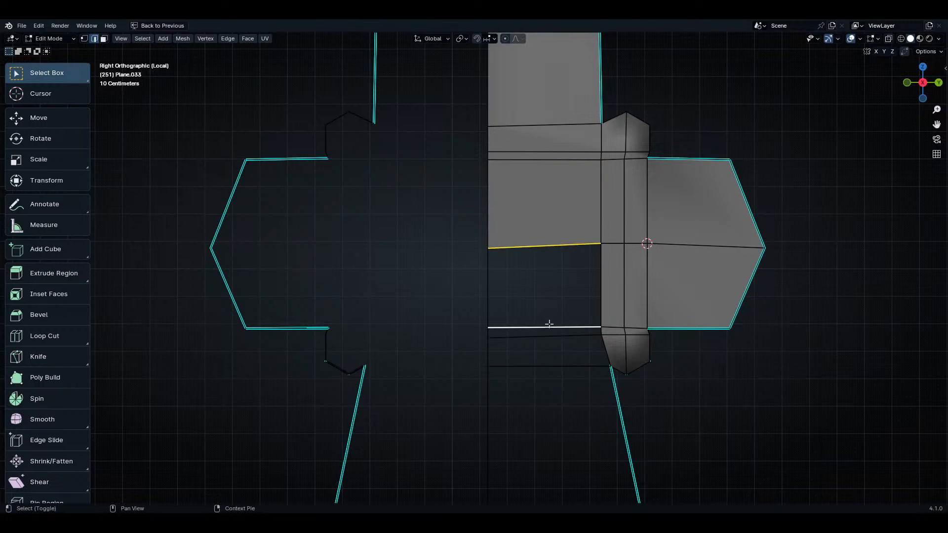
key(f)
- Fill the two narrow openings beneath them with quad faces between neighbouring horizontal edges
click(551, 336)
shift+click(551, 328)
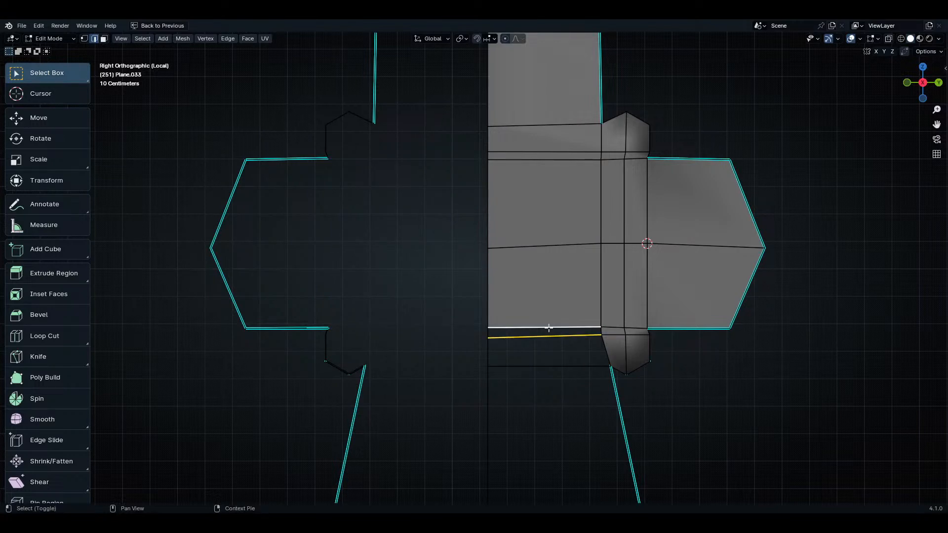
key(f)
click(552, 337)
shift+click(552, 367)
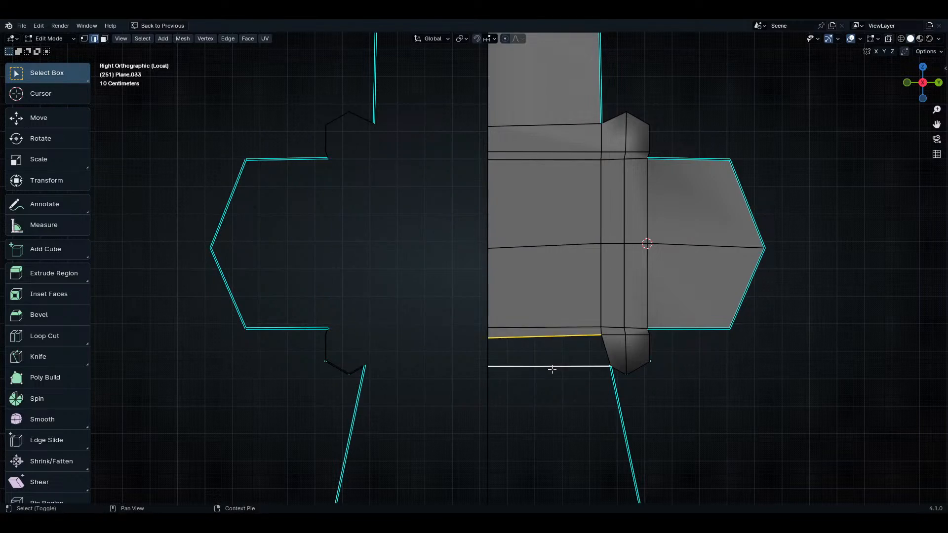
key(f)
- Fill the large tapered opening at the base with one face through its four corner vertices
shift+middle_drag(555, 370, 543, 225)
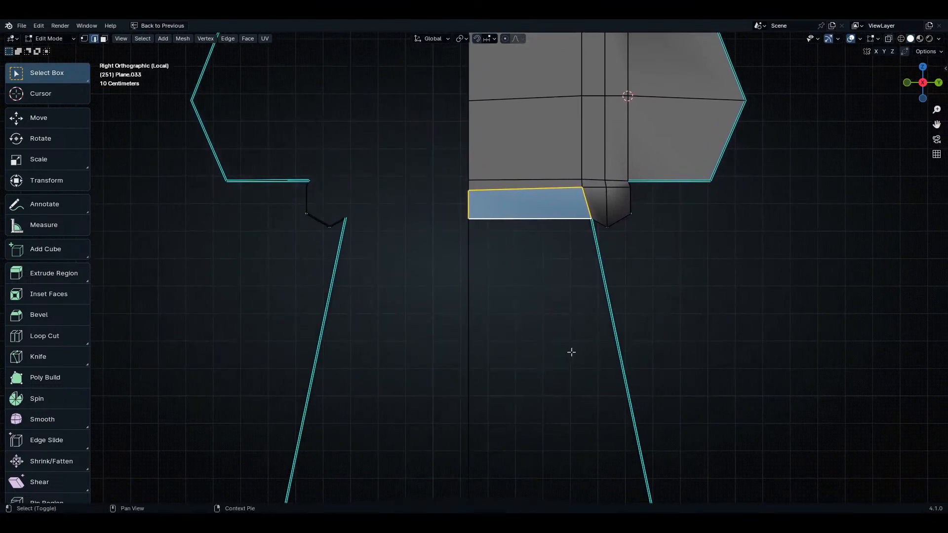
shift+middle_drag(572, 351, 564, 321)
shift+middle_drag(597, 262, 602, 179)
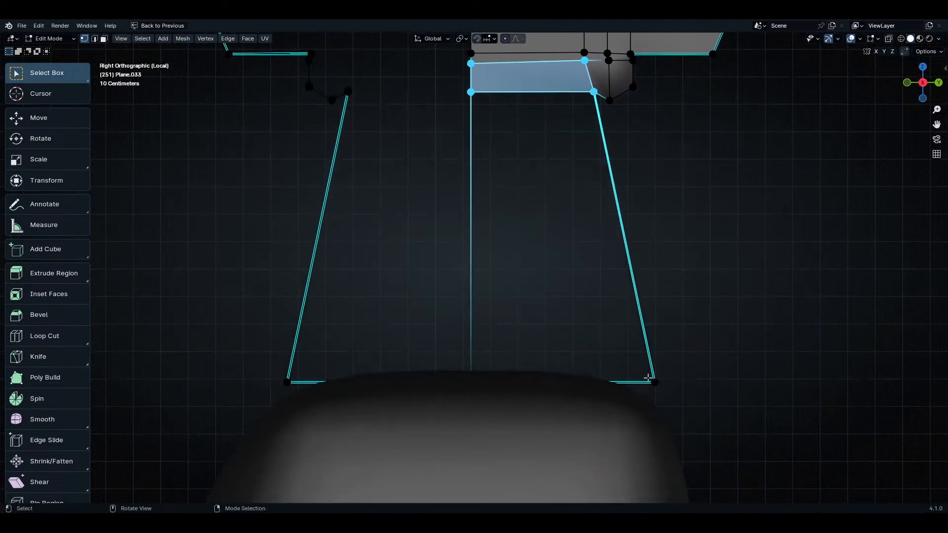
key(shift+z)
click(484, 385)
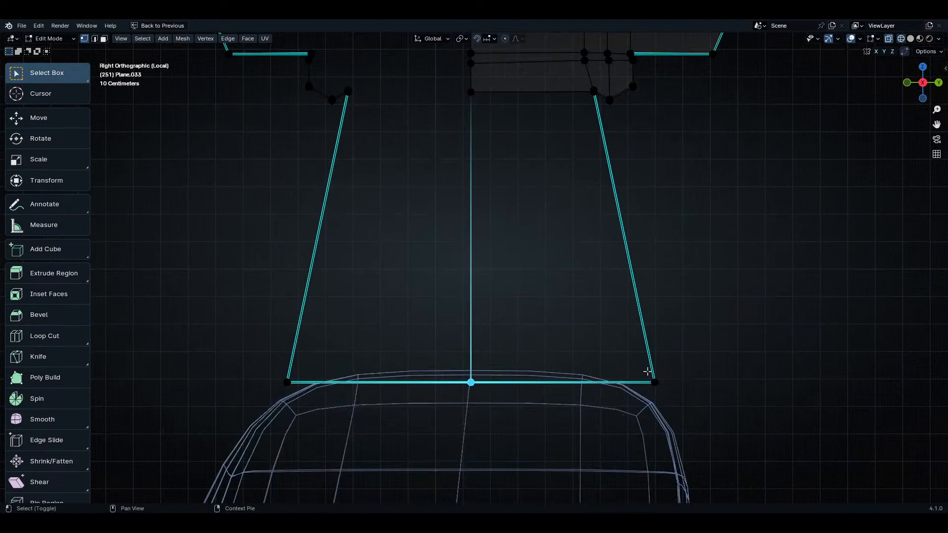
shift+click(663, 389)
middle_drag(663, 389, 610, 422)
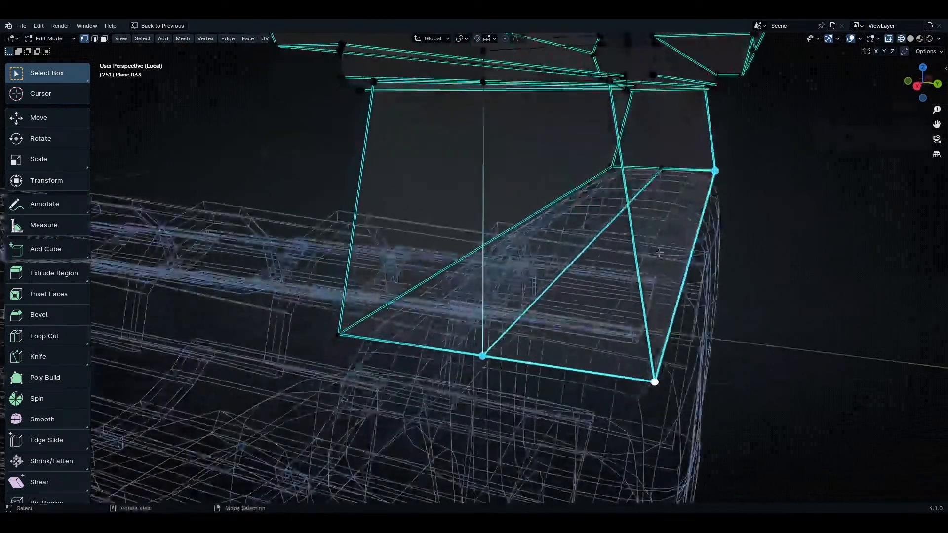
shift+middle_drag(661, 301, 666, 387)
shift+click(617, 272)
shift+click(493, 260)
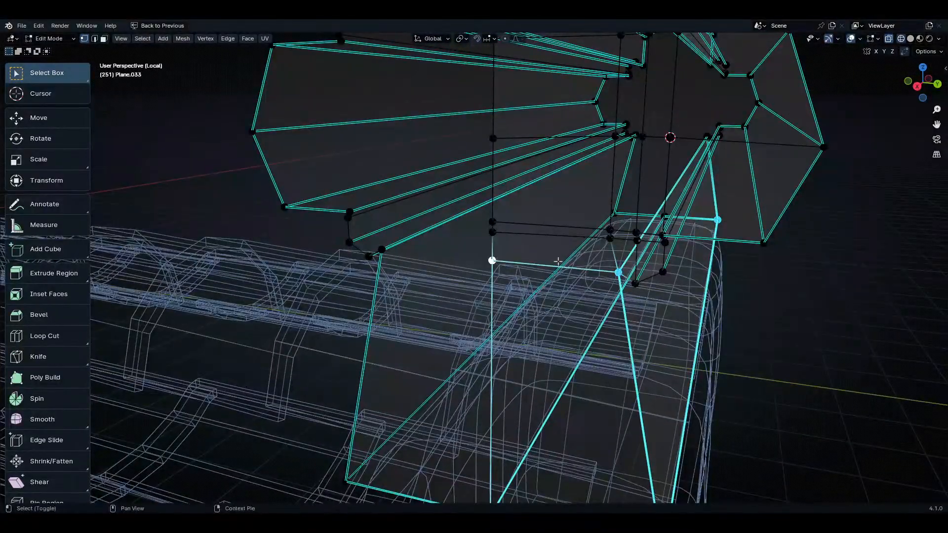
key(shift+z)
key(KP_Decimal)
key(f)
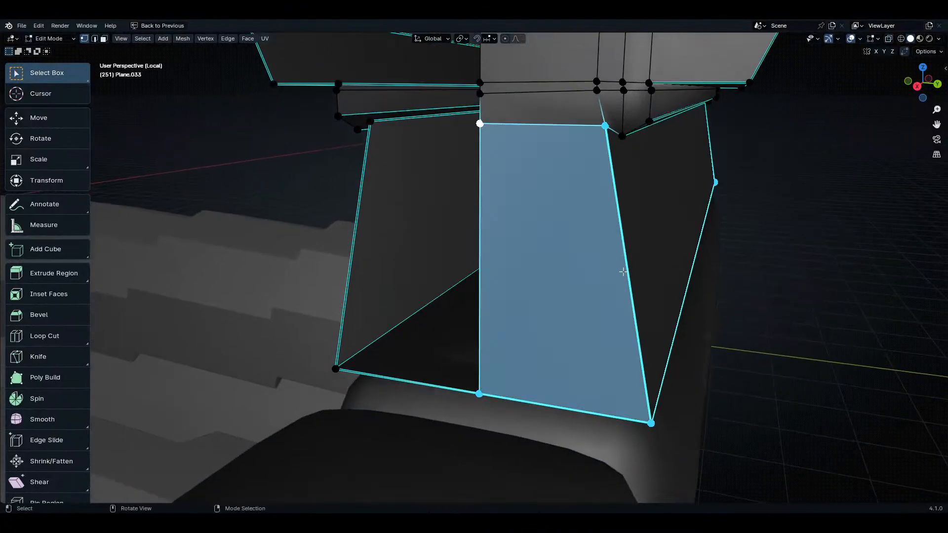
- Check the cap's shading in object mode, then select the whole mesh and recalculate its normals outward
shift+middle_drag(622, 272, 645, 340)
shift+middle_drag(671, 266, 683, 351)
key(Tab)
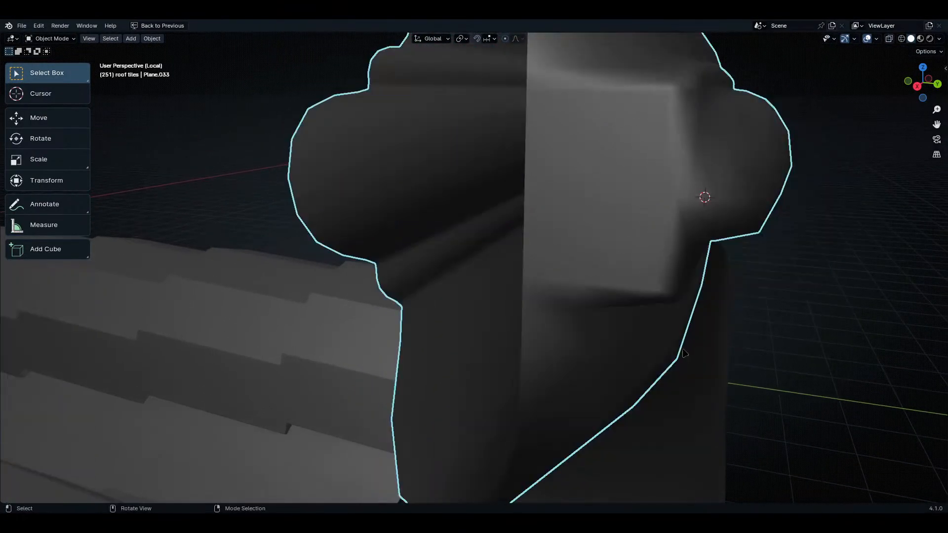
key(Tab)
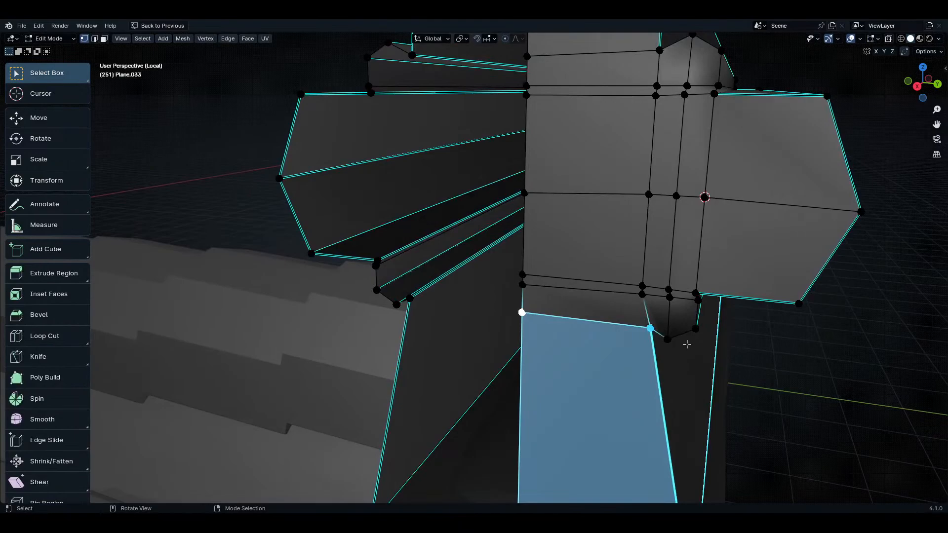
key(KP_3)
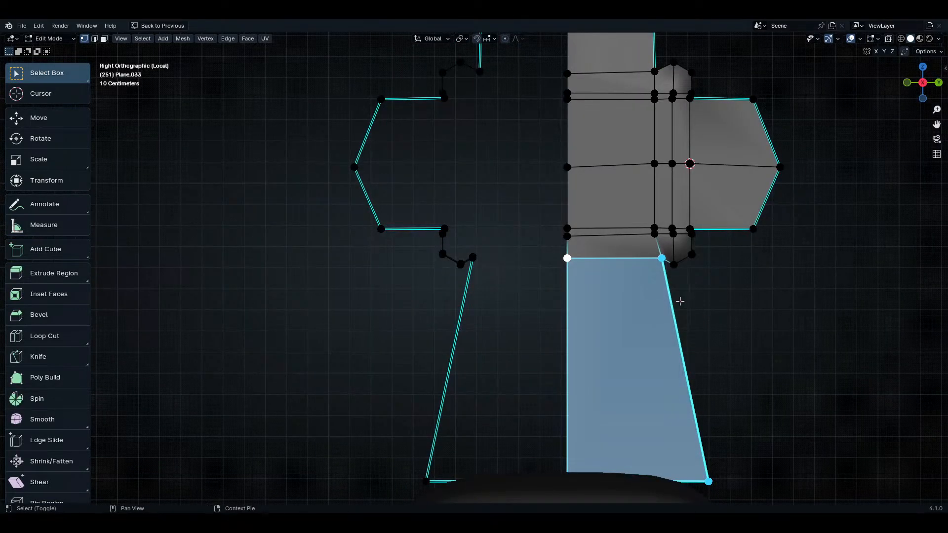
shift+middle_drag(676, 300, 680, 387)
key(alt+a)
scroll(716, 420, up, 4)
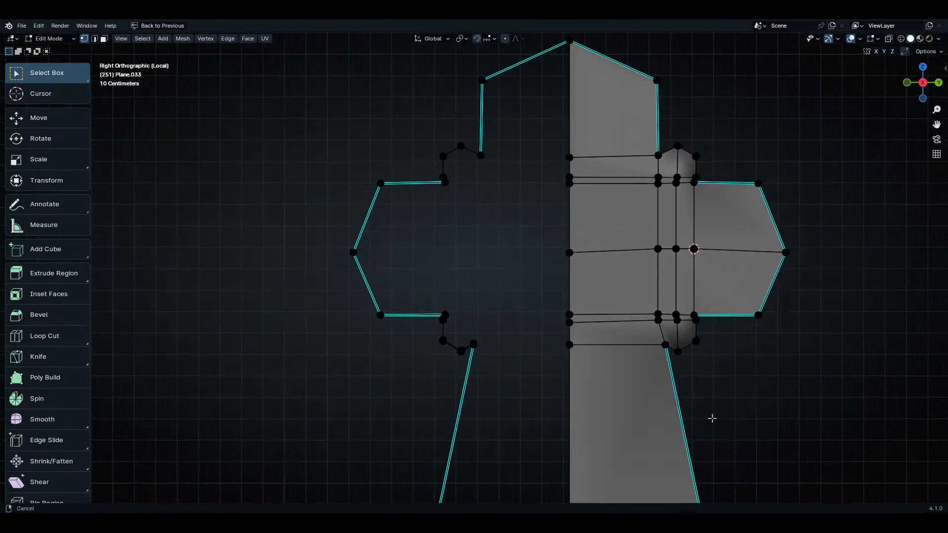
key(a)
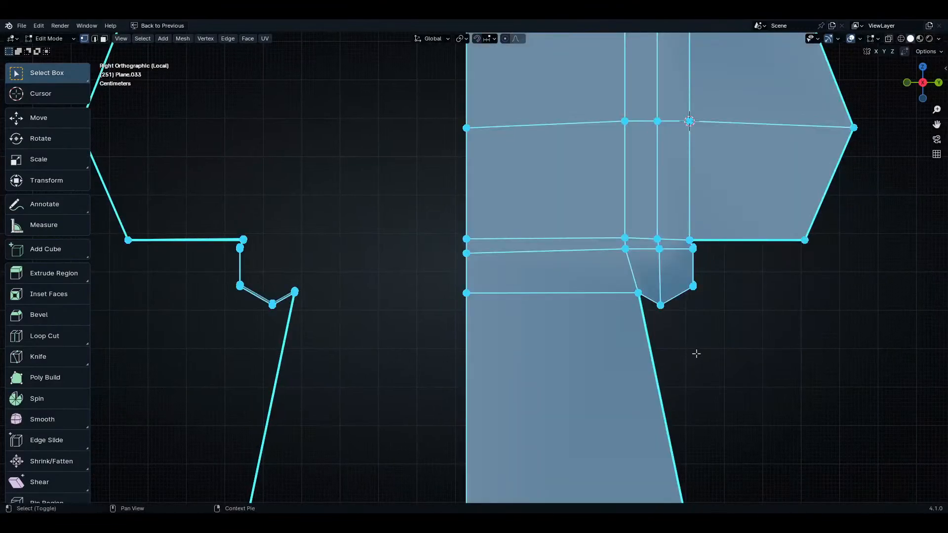
key(shift+n)
- Examine the cap's shading from several angles, comparing object mode and edit mode
shift+middle_drag(696, 352, 696, 423)
key(Tab)
key(Tab)
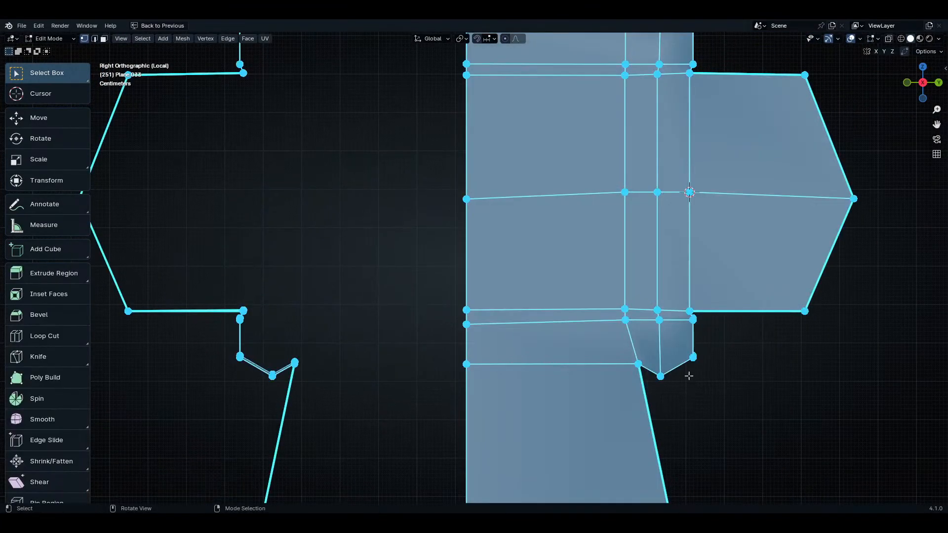
middle_drag(694, 371, 592, 110)
key(Tab)
key(Tab)
- Select the top and base centre vertices of the end profile and snap the 3D cursor to the selection's midpoint
click(661, 309)
click(725, 398)
key(KP_3)
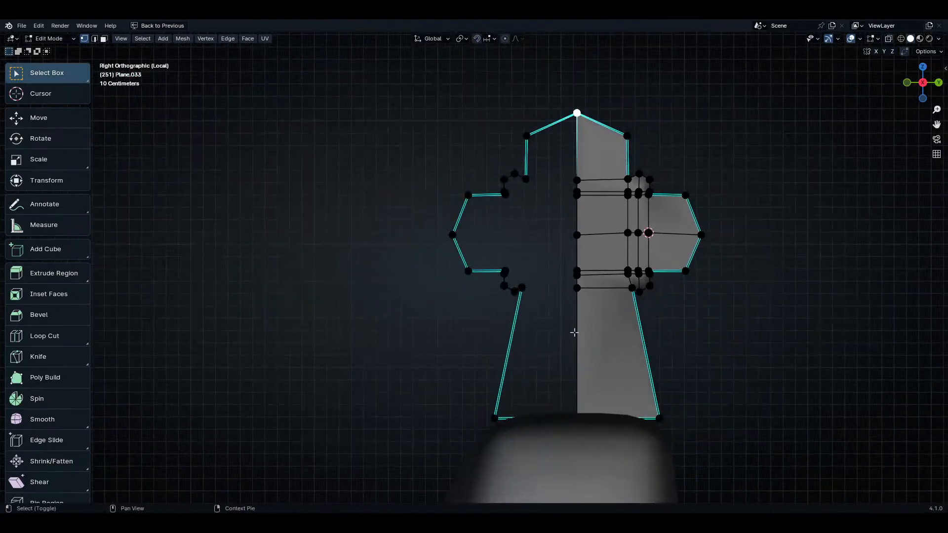
key(alt+z)
shift+click(576, 419)
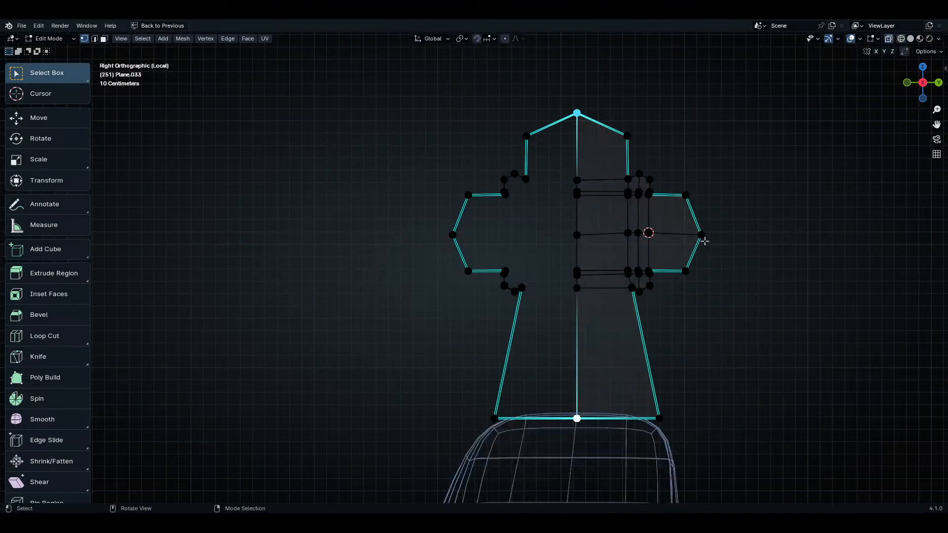
key(shift+s)
click(601, 222)
shift+middle_drag(570, 261, 600, 334)
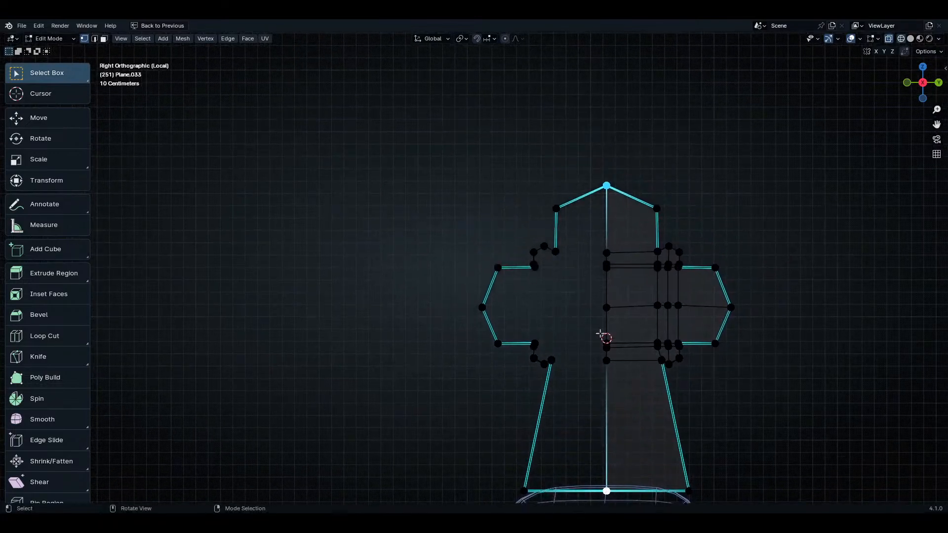
- Delete the cap's half with the unfilled end, and select the entire remaining half in wireframe view
key(alt+z)
key(alt+z)
drag(591, 140, 444, 502)
mouse_move(571, 357)
shift+middle_down()
mouse_move(556, 234)
mouse_move(547, 311)
shift+middle_up()
key(x)
click(548, 231)
key(a)
key(z)
click(554, 310)
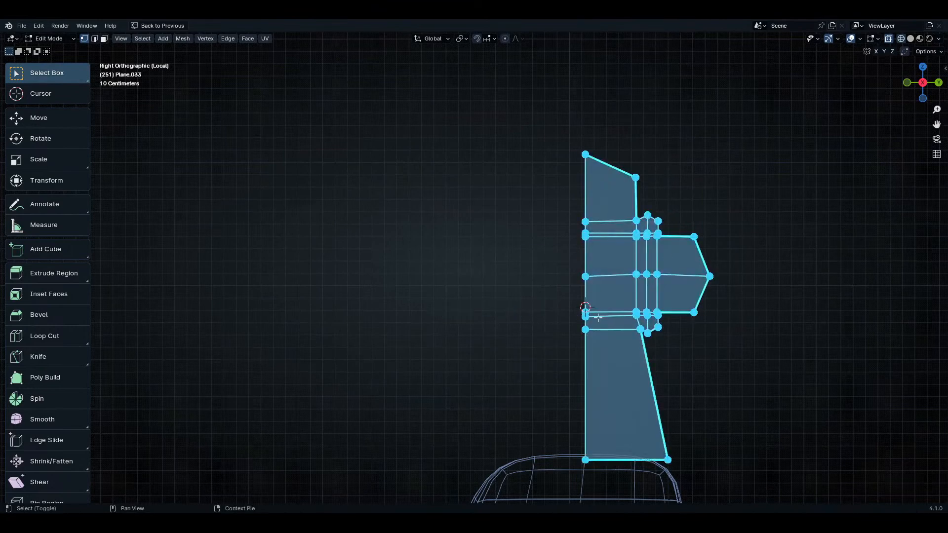
- Try to mirror an in-place duplicate of the half cap by scaling it by -1 along Y about its own centre
key(shift+d)
key(Escape)
text(sy)
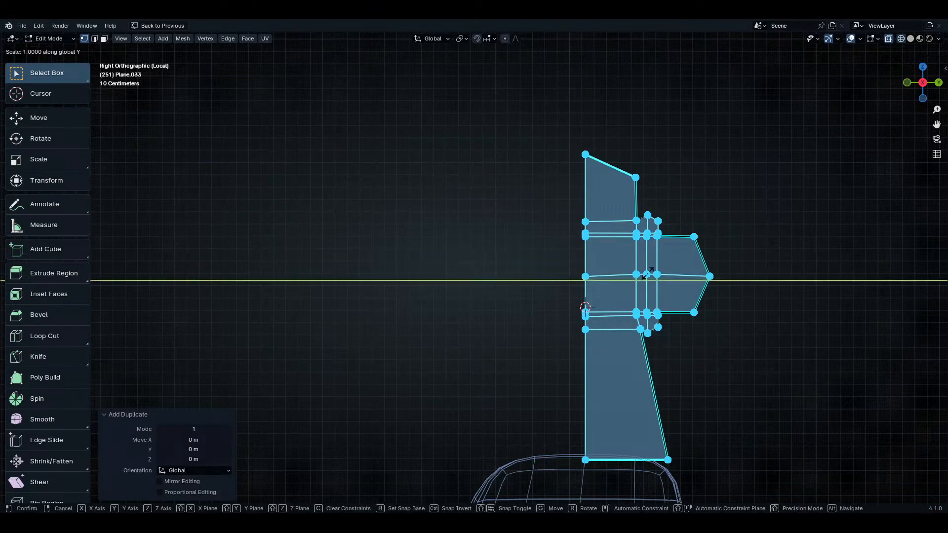
text(-1)
key(Return)
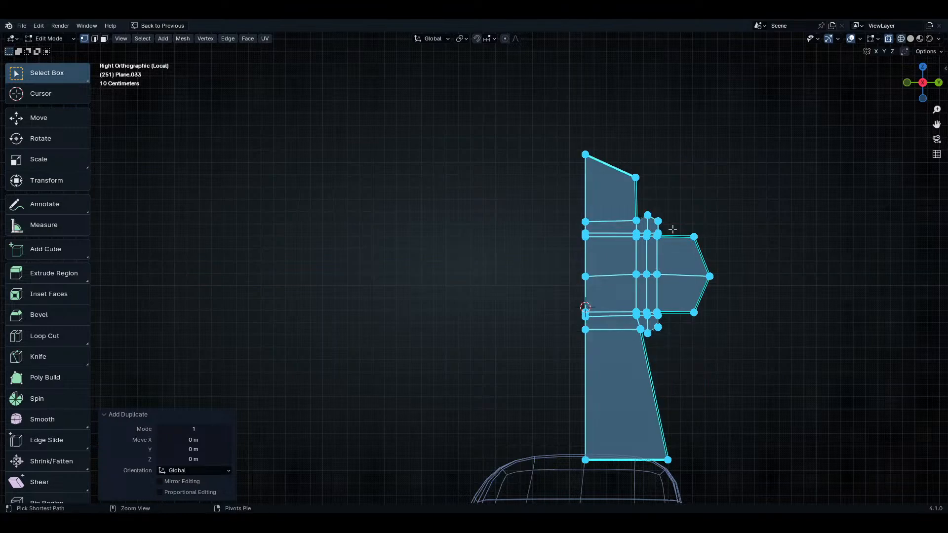
- Set the pivot point to the 3D cursor, duplicate the half cap in place and scale the copy by -1 along Y
click(462, 39)
click(493, 74)
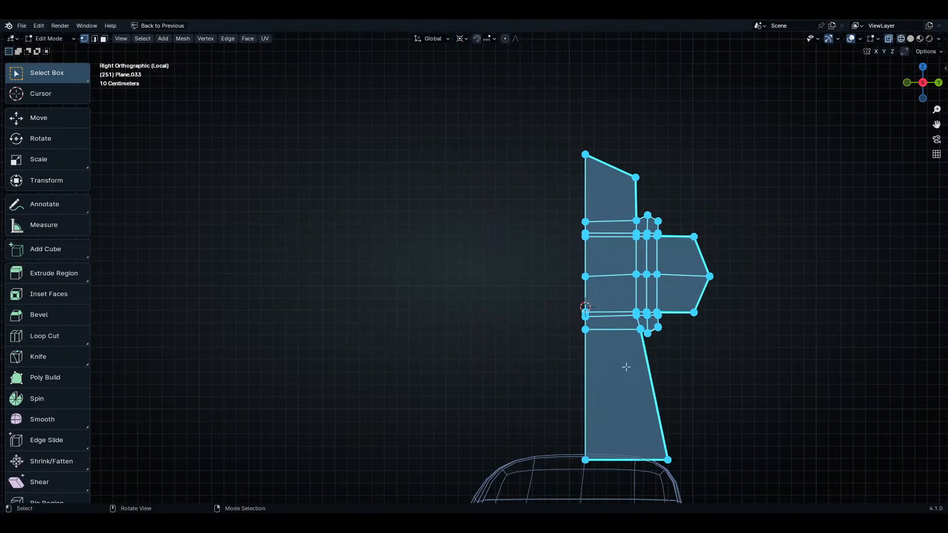
key(g)
right_click(598, 353)
key(shift+d)
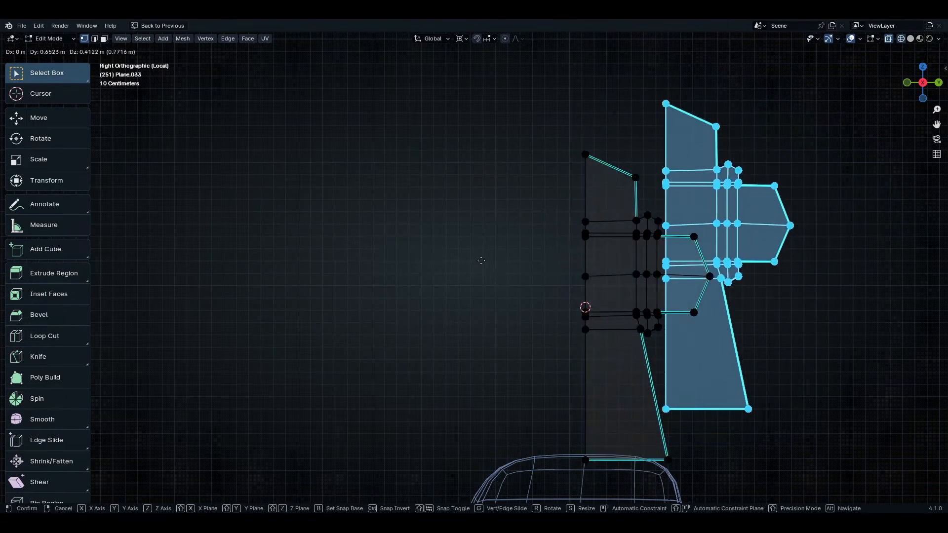
key(Escape)
text(sy)
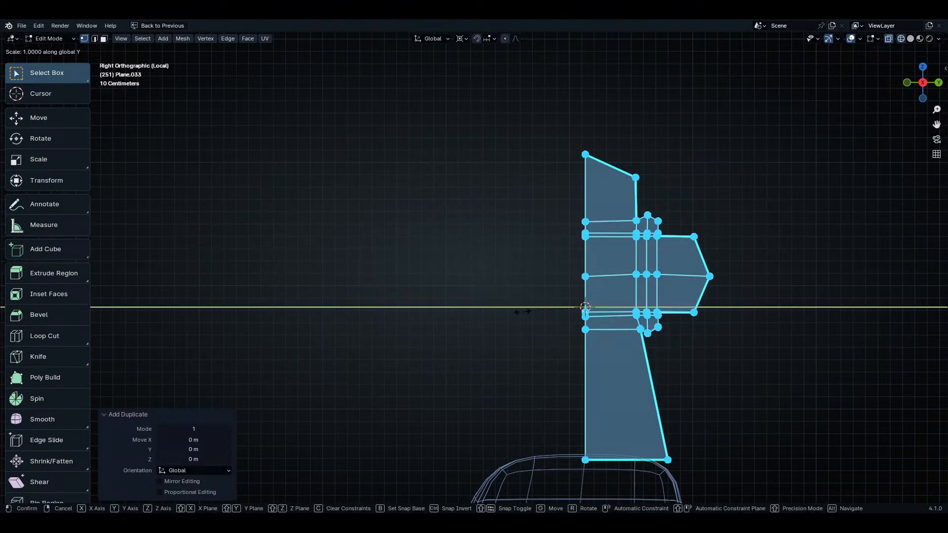
text(-1)
key(Return)
- Select the whole cap and merge its overlapping vertices by distance at 0.0001 m
key(a)
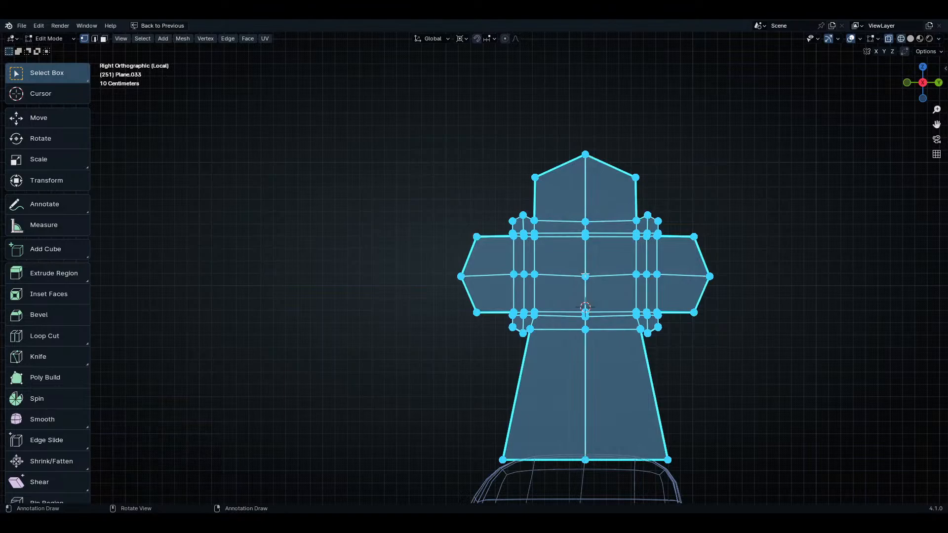
key(m)
click(568, 310)
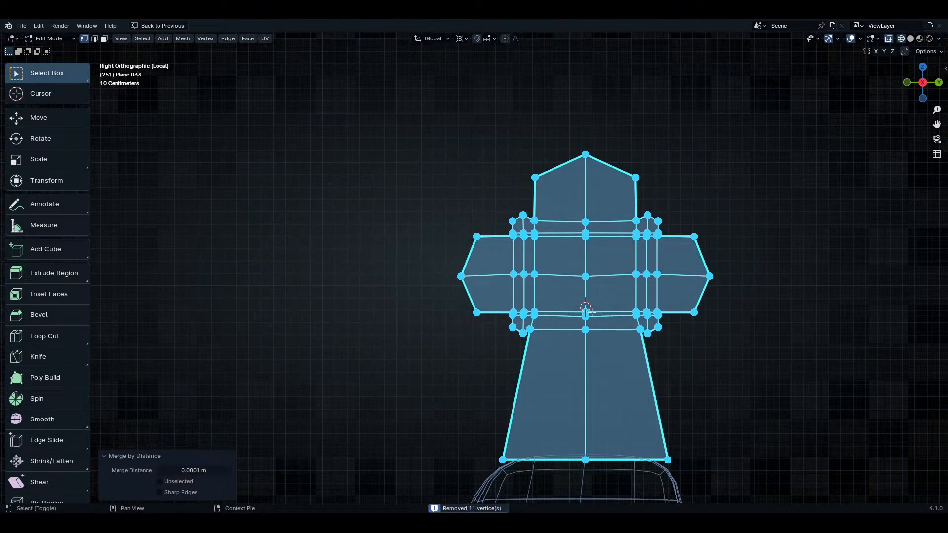
- Add one centred loop cut across the middle of the ridge cap's length in top view
middle_drag(586, 310, 763, 285)
key(KP_7)
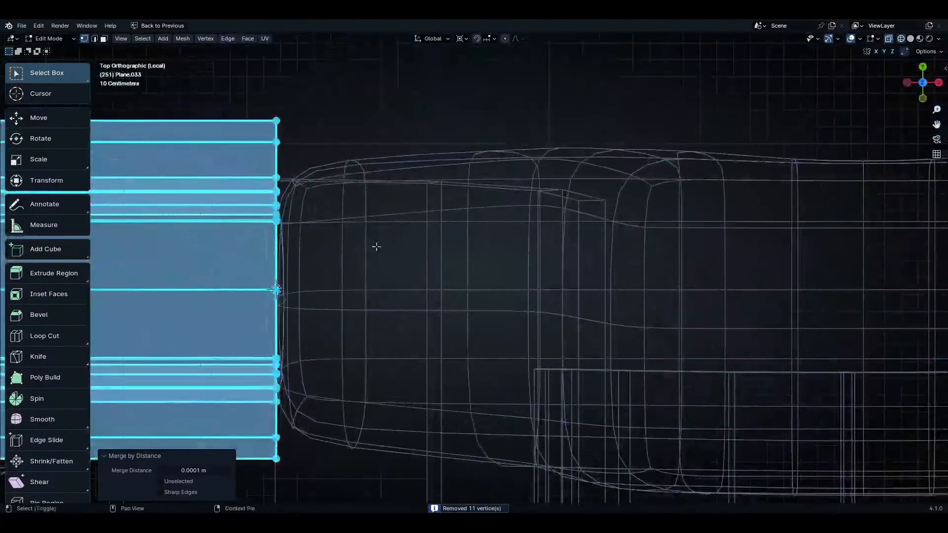
ctrl+middle_drag(409, 231, 380, 385)
ctrl+middle_drag(378, 301, 375, 385)
shift+middle_drag(305, 326, 589, 364)
key(ctrl+e)
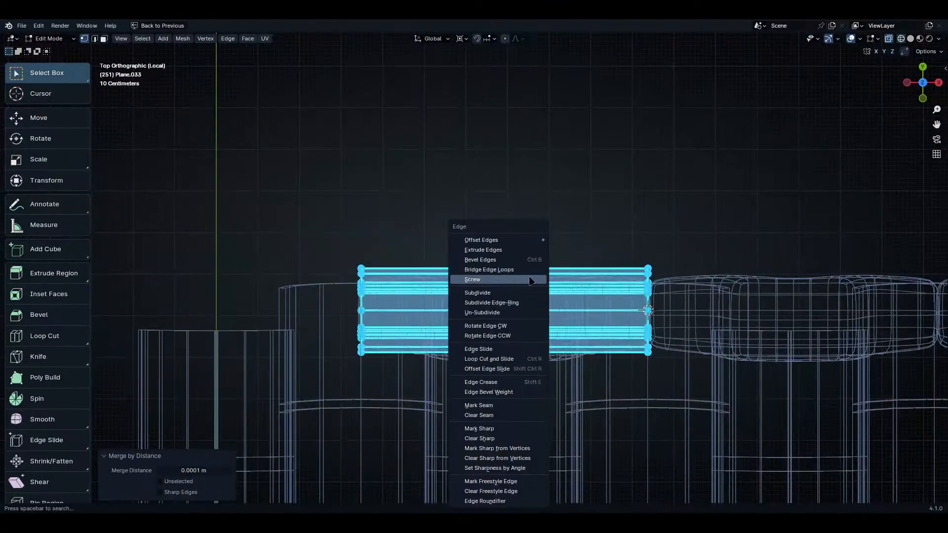
key(Escape)
key(ctrl+r)
click(508, 309)
right_click(507, 310)
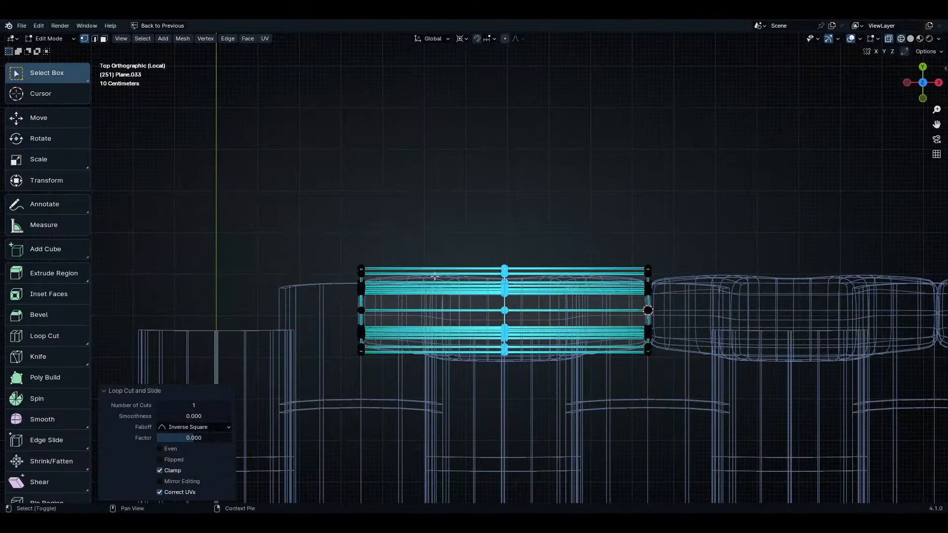
- Snap the 3D cursor to the cap's new middle loop and delete the half on its negative X side
shift+middle_drag(435, 254, 510, 275)
click(510, 243)
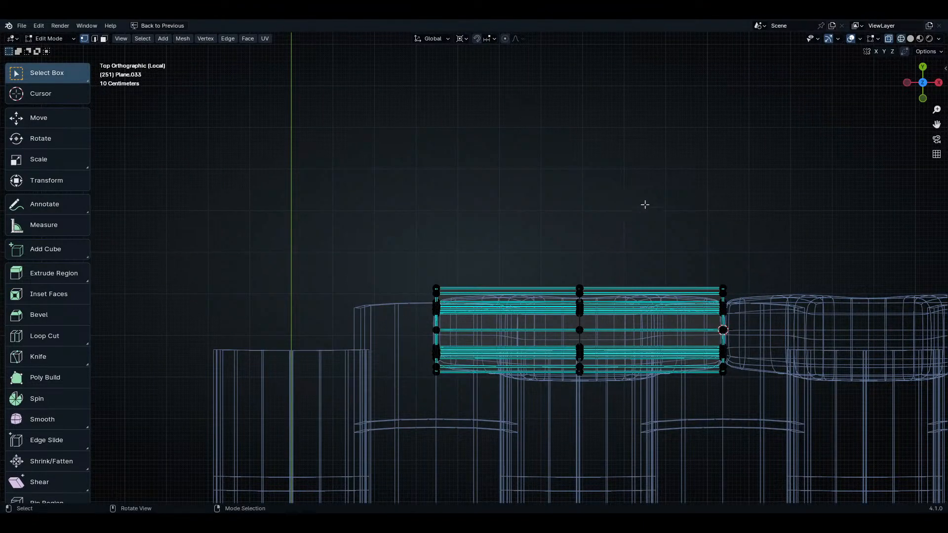
drag(644, 204, 550, 434)
key(shift+s)
drag(537, 159, 340, 491)
key(x)
click(395, 364)
- Duplicate the remaining half of the cap in place and scale the copy by -1 along X about the 3D cursor
drag(665, 193, 864, 453)
scroll(661, 231, up, 3)
scroll(661, 232, down, 3)
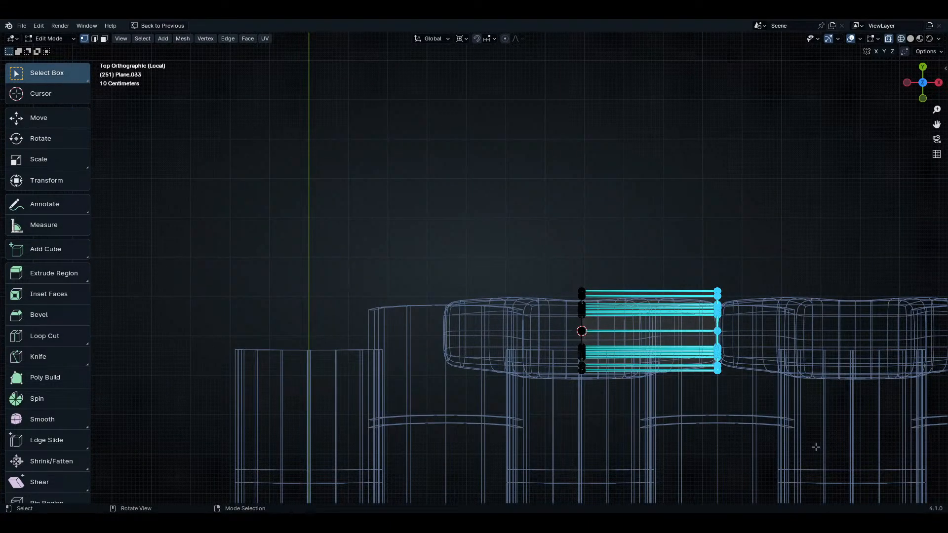
key(3)
key(1)
key(shift+d)
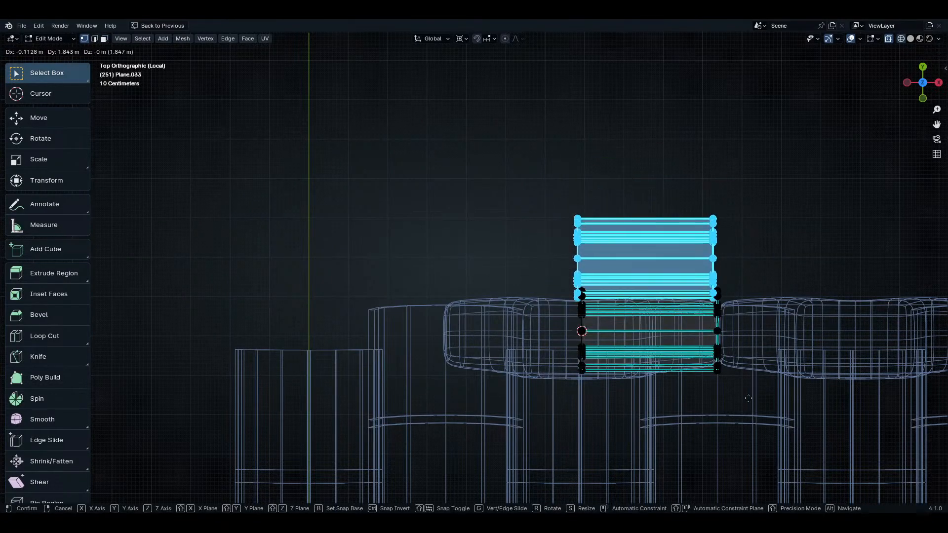
right_click(743, 396)
text(sx)
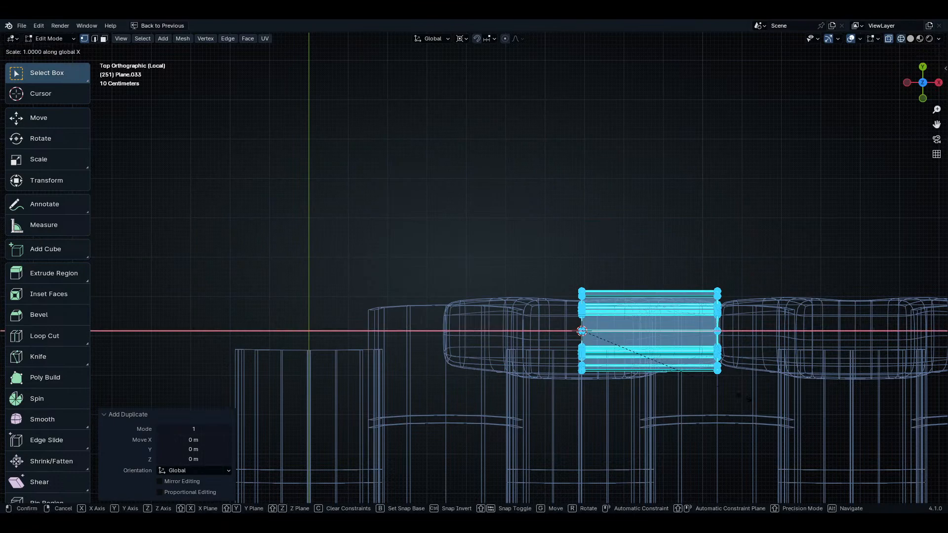
text(-1)
key(Return)
- Select the whole cap, merge its vertices by distance at 0.0001 m and recalculate the normals outward
key(z)
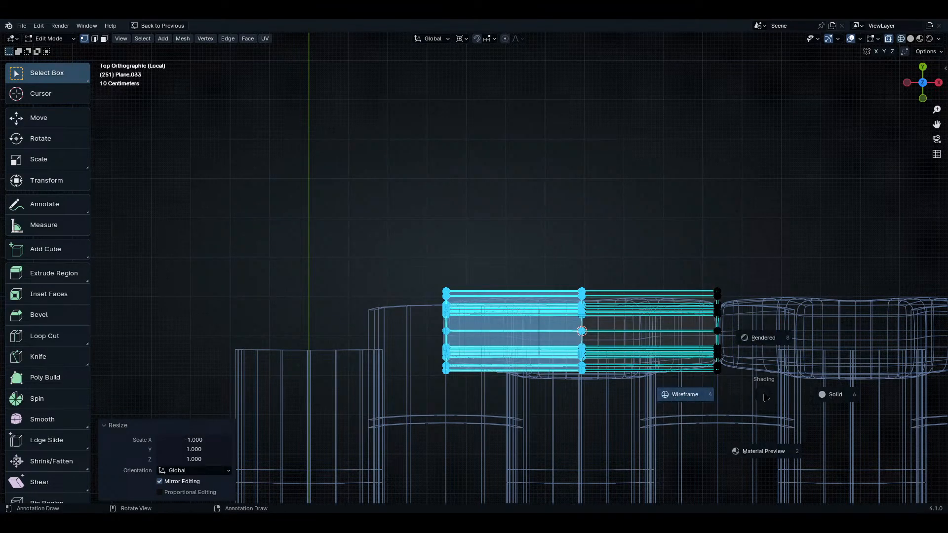
key(a)
key(m)
click(763, 393)
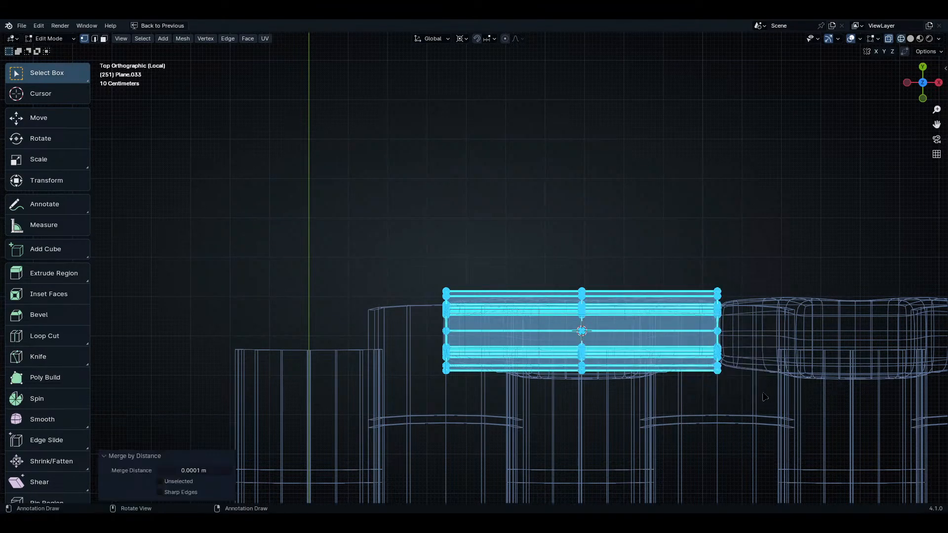
key(shift+n)
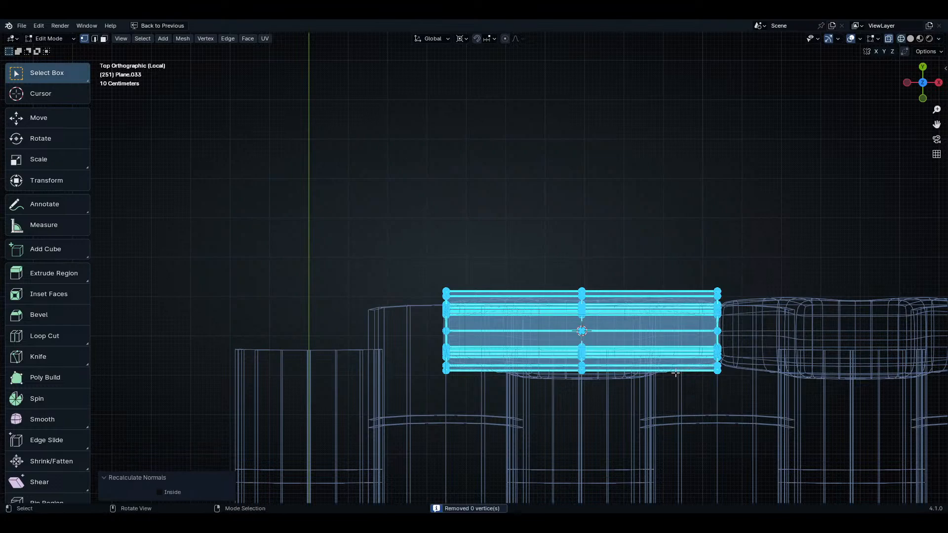
mouse_move(675, 373)
middle_down()
mouse_move(674, 314)
mouse_move(579, 403)
mouse_move(563, 301)
mouse_move(529, 303)
mouse_move(486, 276)
middle_up()
key(shift+z)
shift+middle_drag(487, 277, 507, 346)
key(2)
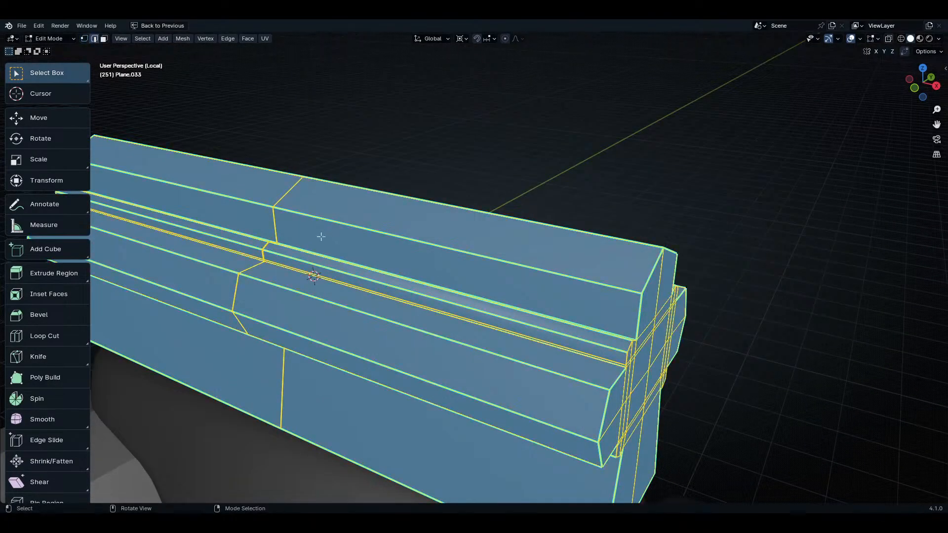
alt+click(278, 197)
shift+middle_drag(326, 303, 517, 273)
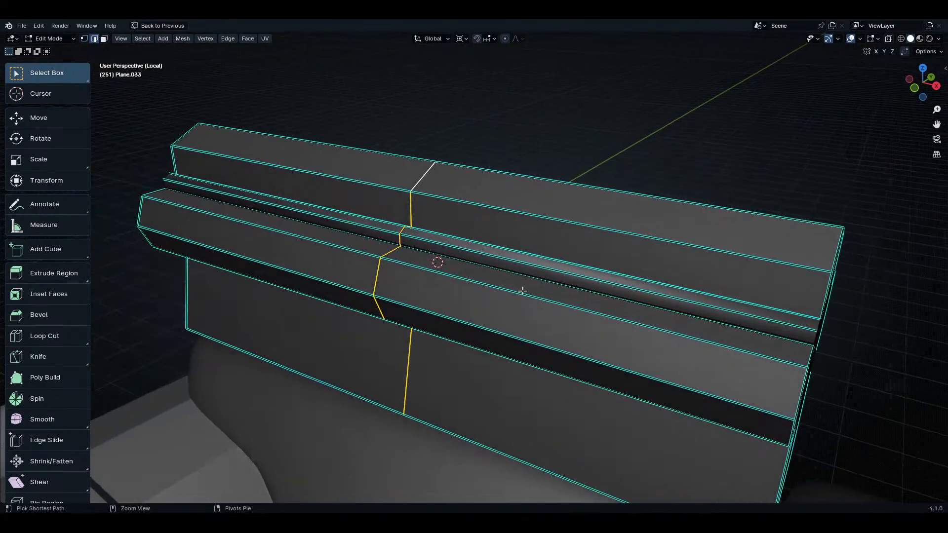
key(ctrl+b)
right_click(458, 335)
key(g)
right_click(369, 333)
- Try to merge the whole cap's vertices by distance at 0.0001 m again and check the middle seam
key(a)
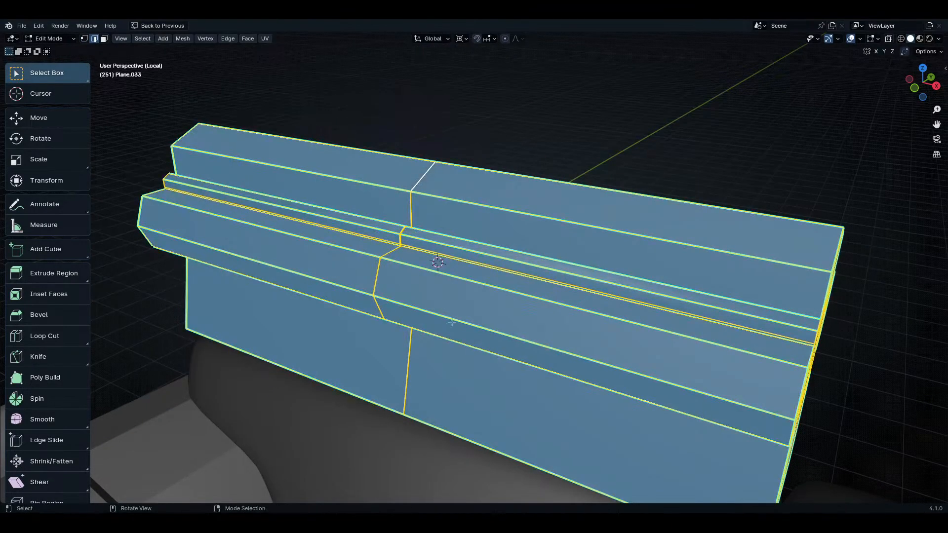
key(m)
click(453, 329)
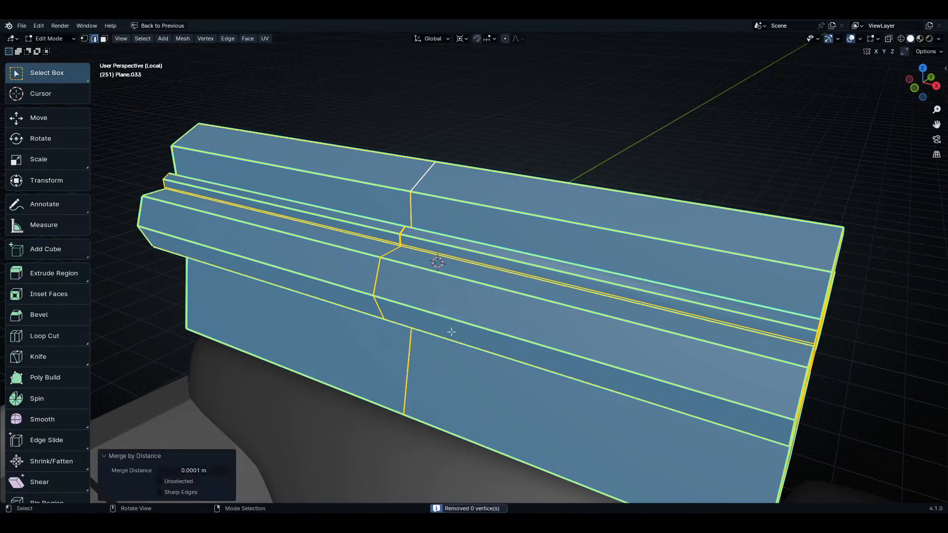
click(407, 228)
alt+click(409, 217)
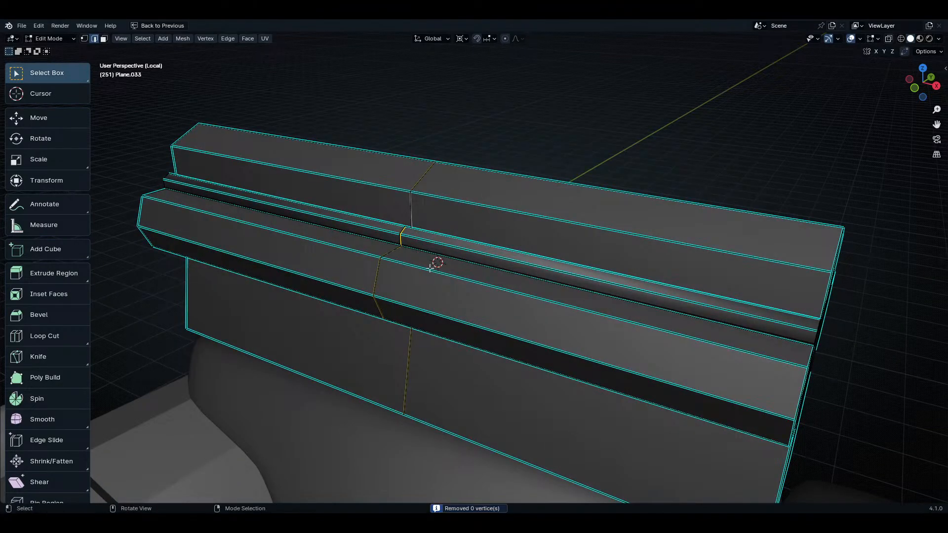
key(a)
middle_drag(432, 269, 602, 323)
key(1)
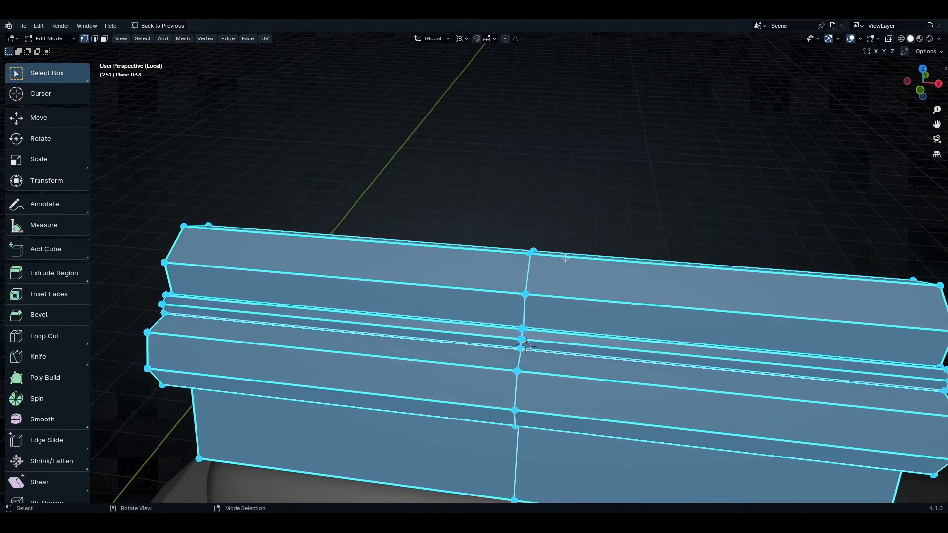
- Merge the doubled vertices along the cap's middle seam by distance, raising the merge distance to 0.0101 m
key(alt+a)
scroll(552, 332, up, 4)
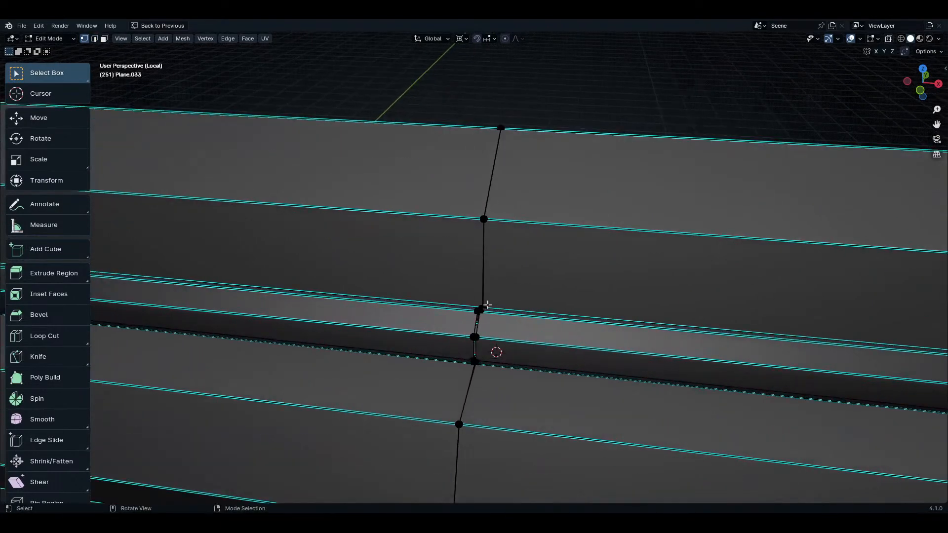
click(485, 306)
mouse_move(511, 336)
middle_down()
mouse_move(535, 332)
mouse_move(513, 341)
middle_up()
ctrl+middle_drag(499, 345, 485, 302)
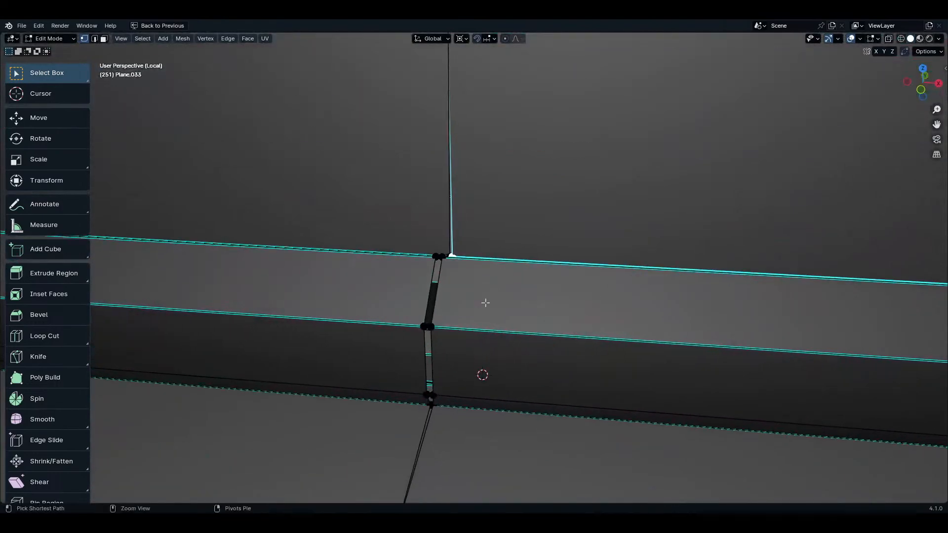
key(a)
key(m)
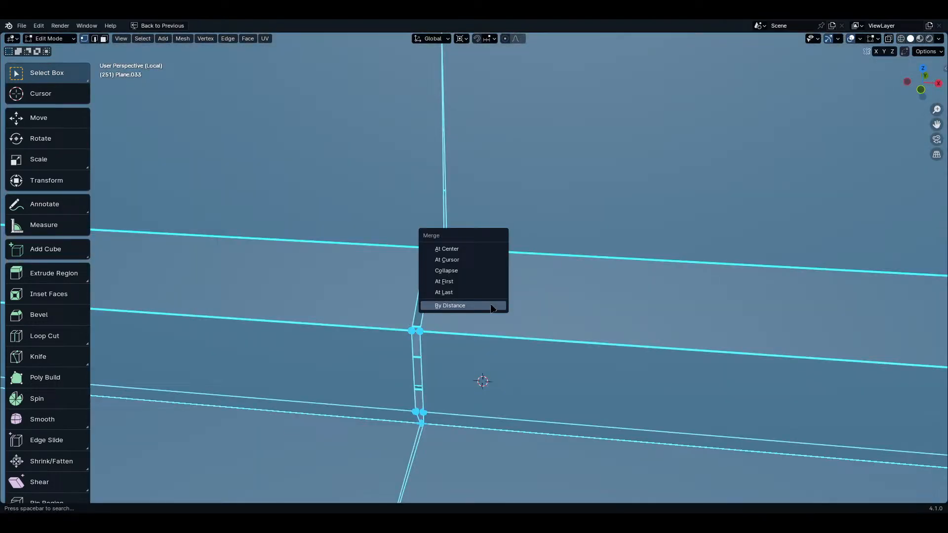
click(490, 304)
drag(205, 473, 232, 473)
middle_drag(494, 375, 481, 298)
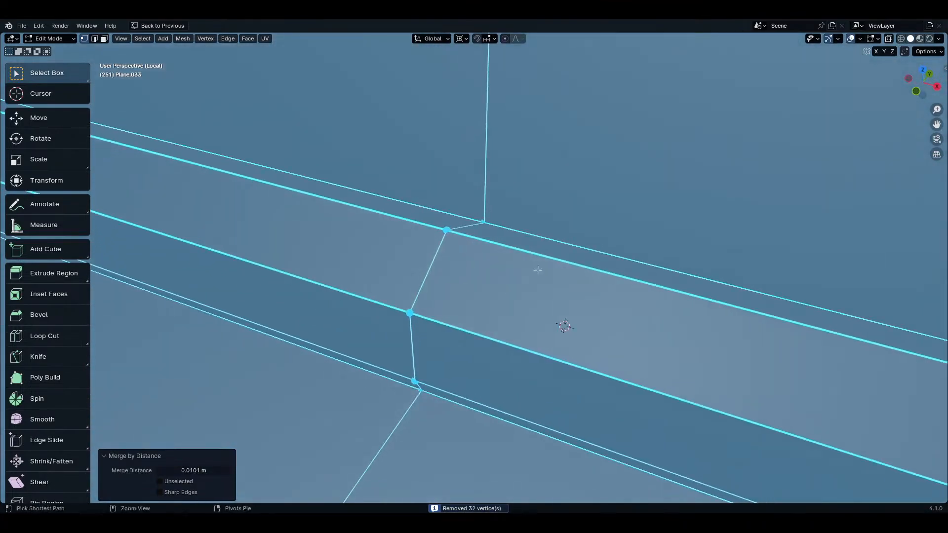
- Test-move the cap's middle edge loop to check that the two halves are joined, and cancel the move
ctrl+middle_drag(563, 326, 533, 425)
ctrl+middle_drag(541, 345, 587, 391)
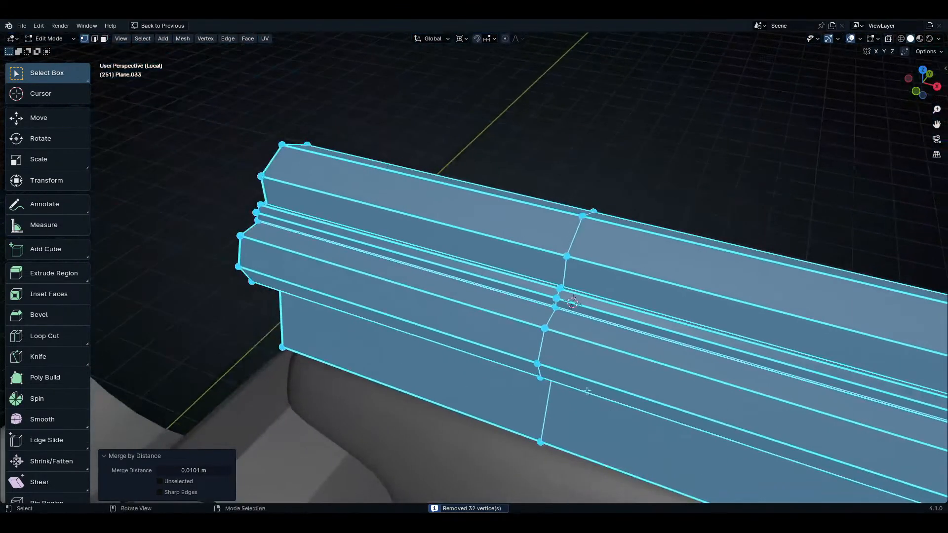
click(566, 275)
key(g)
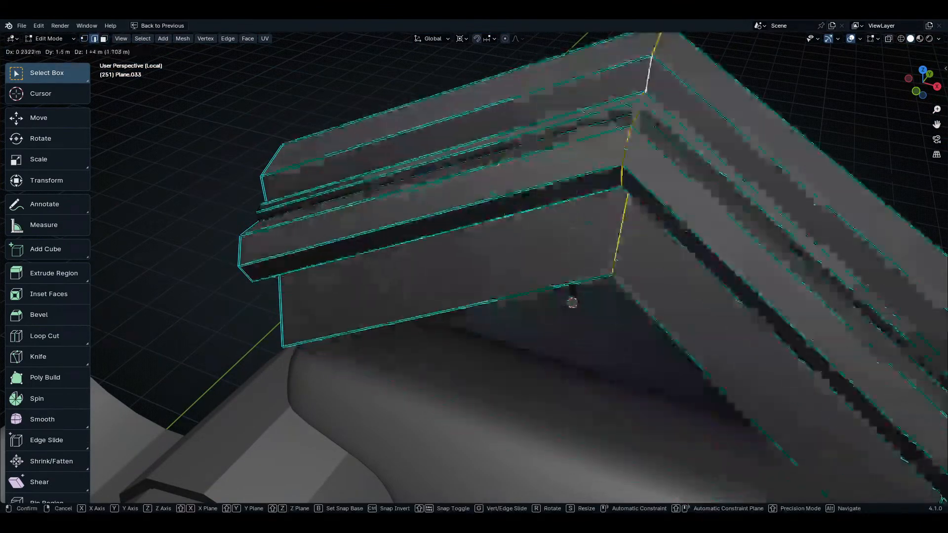
right_click(658, 216)
- Examine the quad topology and seams on the cap's end face
key(a)
mouse_move(613, 288)
ctrl+middle_down()
mouse_move(647, 319)
mouse_move(452, 267)
mouse_move(698, 360)
mouse_move(668, 281)
mouse_move(554, 358)
mouse_move(617, 306)
ctrl+middle_up()
middle_drag(617, 306, 745, 270)
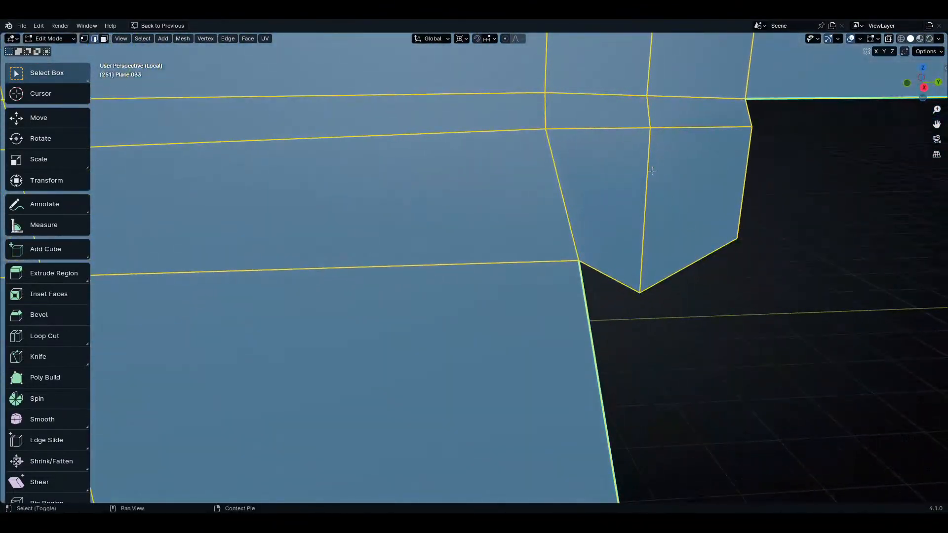
shift+middle_drag(652, 171, 610, 227)
ctrl+middle_drag(623, 193, 664, 307)
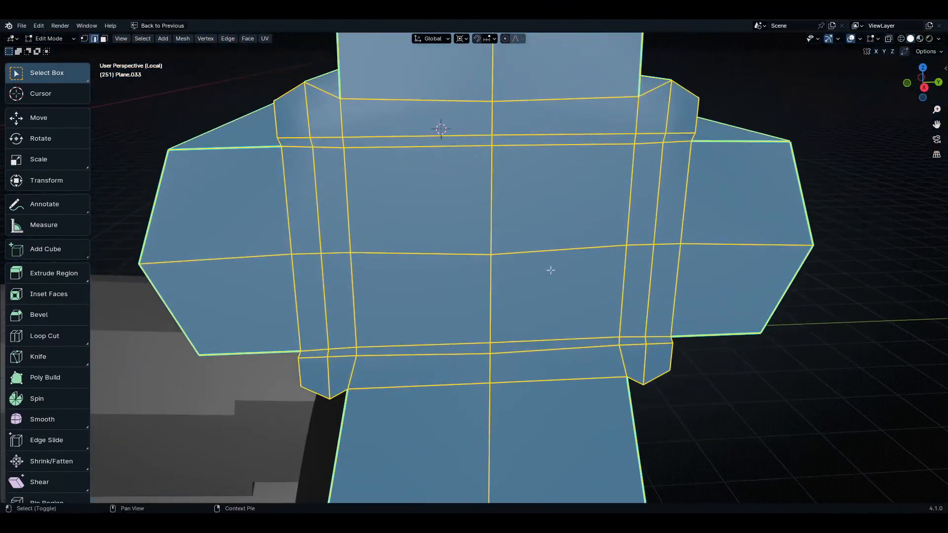
middle_drag(550, 270, 567, 306)
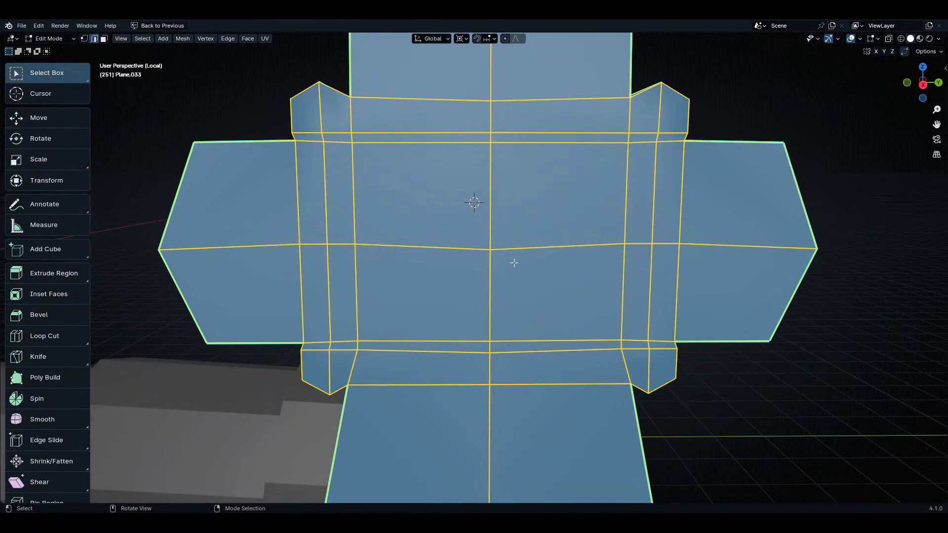
- Bevel the cap's middle edge loop with one segment and a width of 3.37 m, forming support loops near both ends
middle_drag(705, 252, 616, 315)
click(605, 261)
alt+click(601, 269)
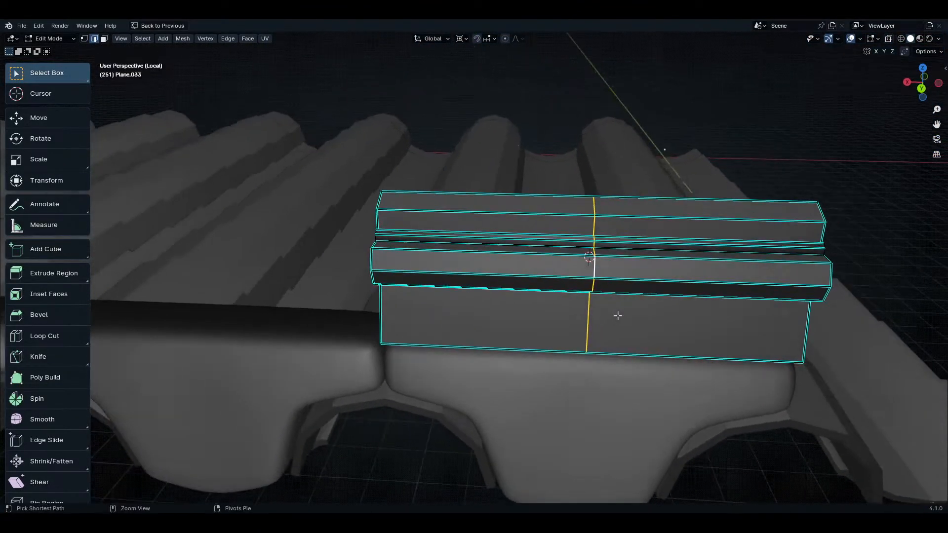
key(ctrl+b)
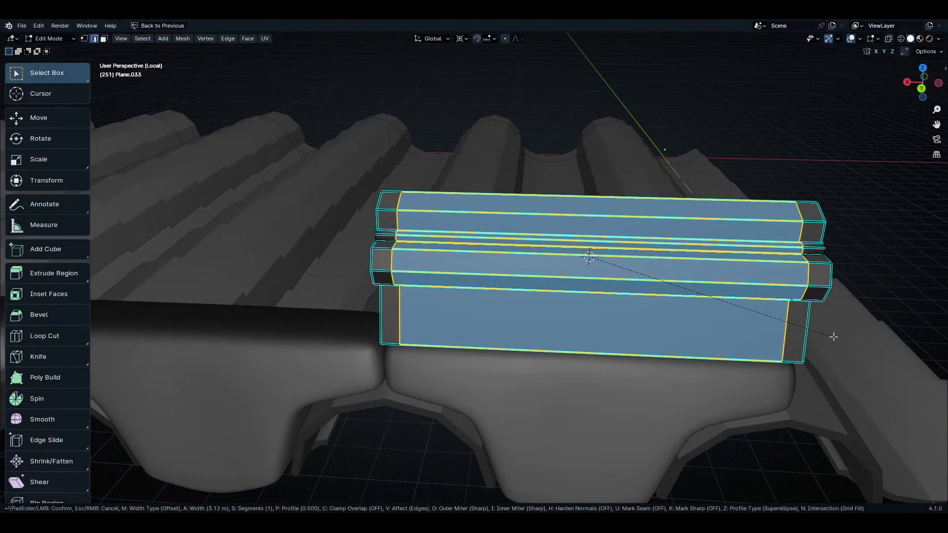
click(847, 339)
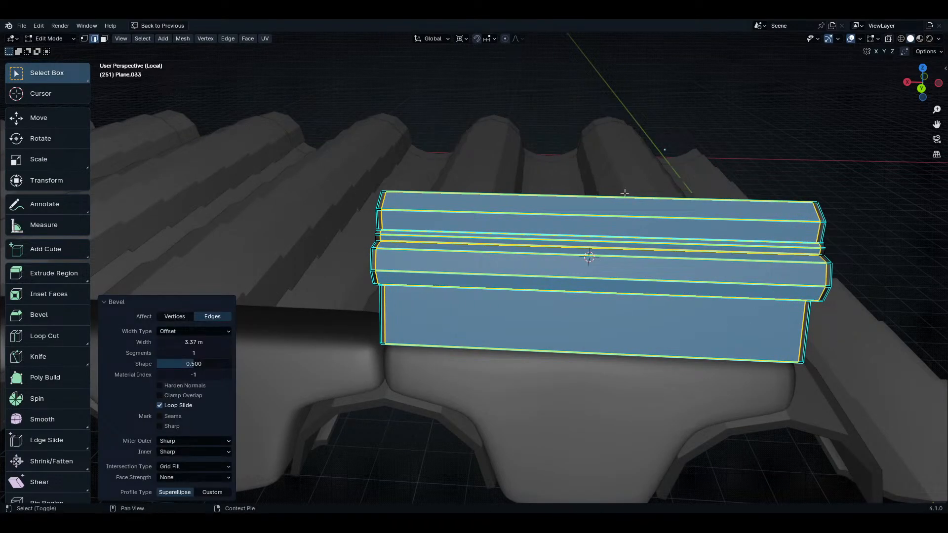
key(shift+z)
mouse_move(531, 246)
shift+middle_down()
mouse_move(566, 301)
mouse_move(508, 338)
mouse_move(549, 318)
shift+middle_up()
key(shift+z)
key(Tab)
key(Tab)
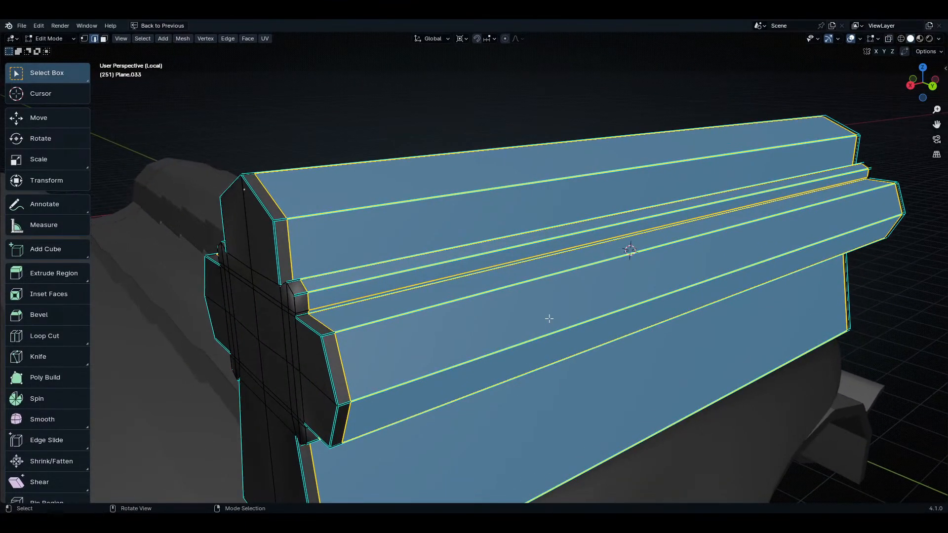
- Scale the beveled section by about 1.01 along X to bring the support loops closer to the cap's ends
key(s)
key(x)
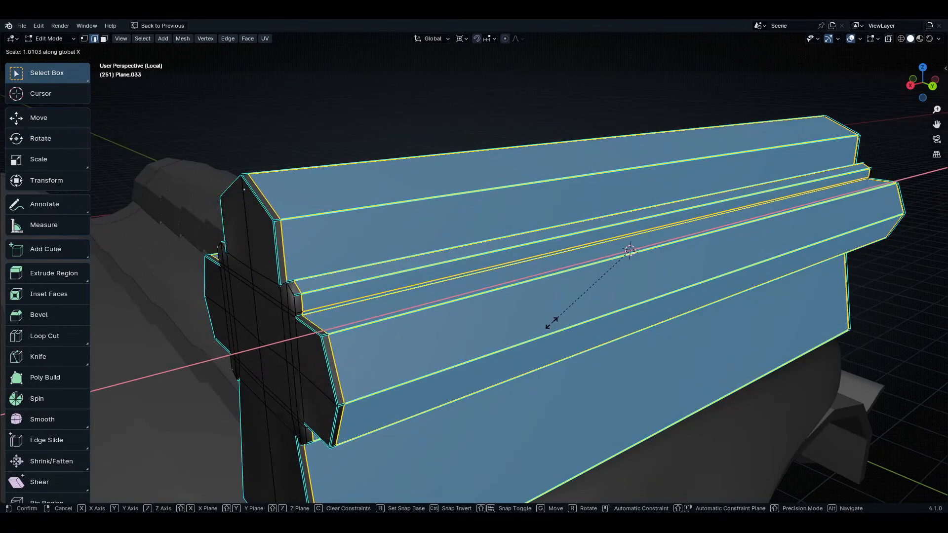
click(551, 322)
key(Tab)
middle_drag(457, 345, 469, 245)
key(Tab)
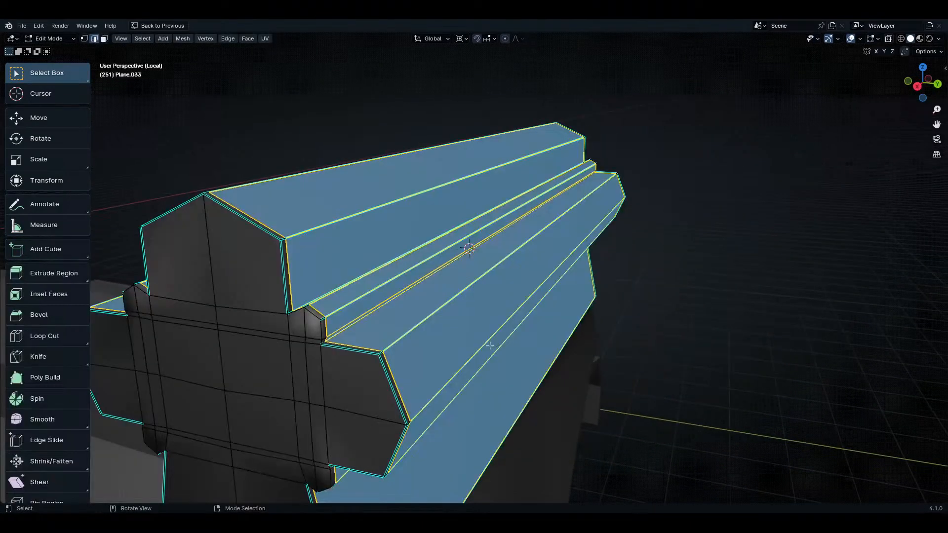
key(Tab)
mouse_move(470, 348)
middle_down()
mouse_move(410, 338)
mouse_move(417, 350)
mouse_move(475, 364)
mouse_move(462, 336)
middle_up()
- Add another centred loop cut across the cap and bevel it to about 3.36 m wide with one segment
key(Tab)
click(470, 138)
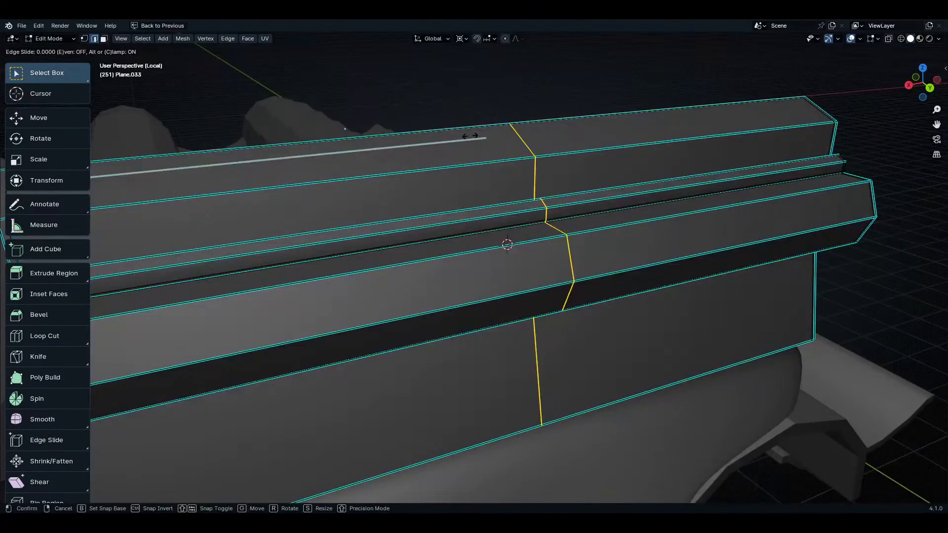
right_click(470, 138)
ctrl+middle_drag(624, 212, 595, 289)
key(ctrl+b)
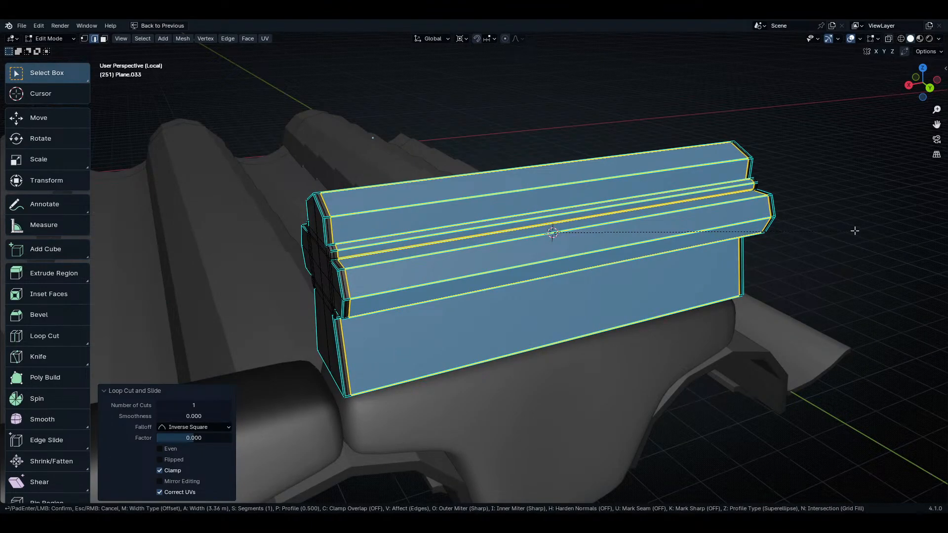
click(854, 231)
key(Tab)
ctrl+middle_drag(400, 322, 423, 351)
key(Tab)
key(Tab)
key(Tab)
middle_drag(718, 316, 671, 311)
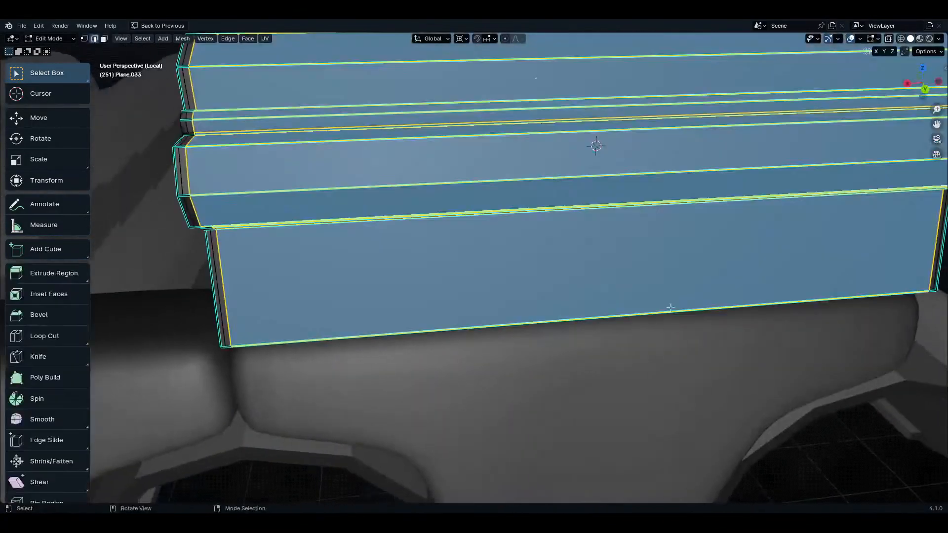
ctrl+middle_drag(710, 222, 574, 367)
key(r)
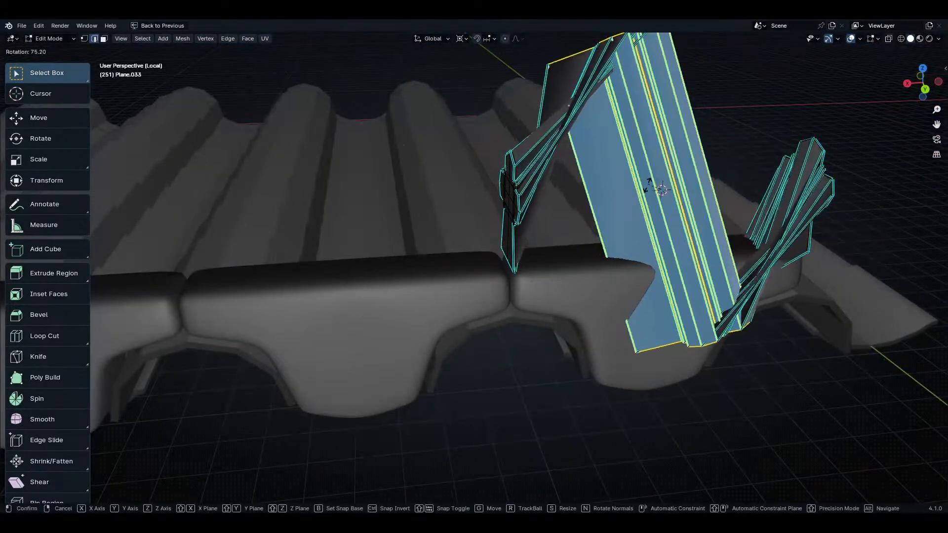
right_click(663, 217)
scroll(652, 168, up, 9)
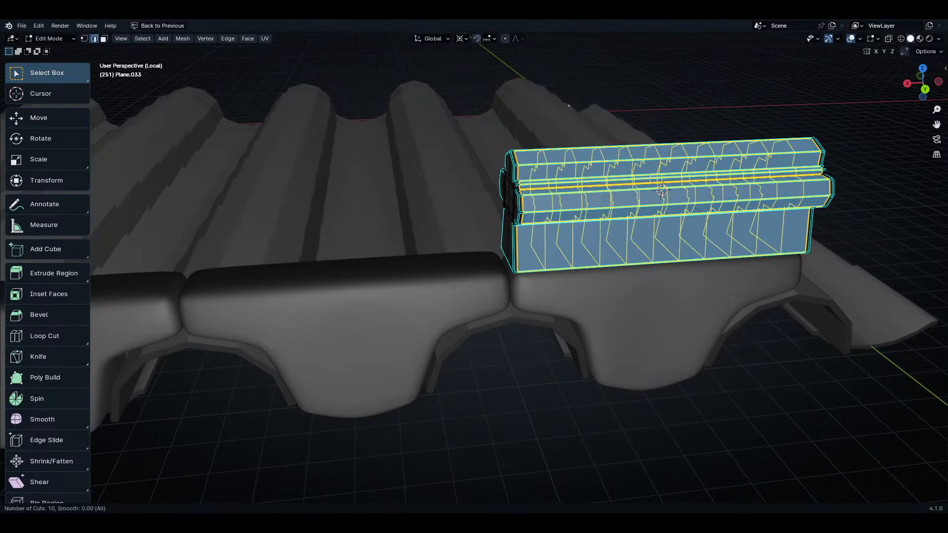
scroll(652, 197, down, 6)
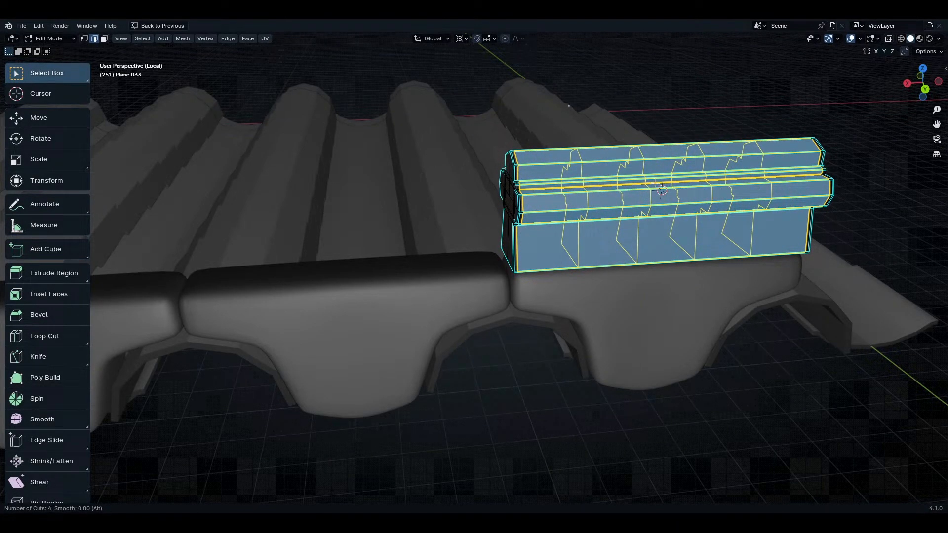
right_click(539, 264)
- Add a loop cut around the ridge cap's base and slide it close to the bottom edge, with a factor of about 0.96
shift+middle_drag(584, 227, 492, 390)
key(Tab)
key(Tab)
click(441, 375)
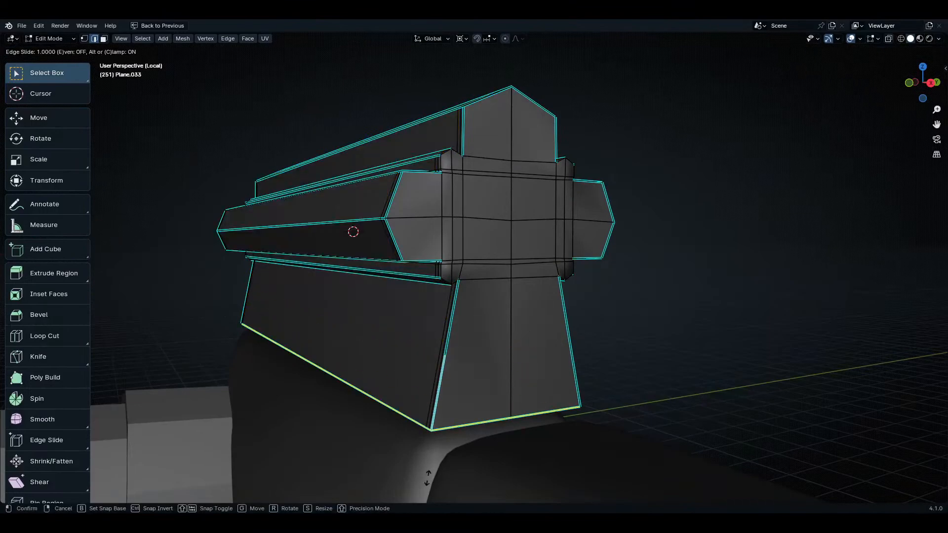
click(444, 450)
key(Tab)
scroll(453, 397, up, 5)
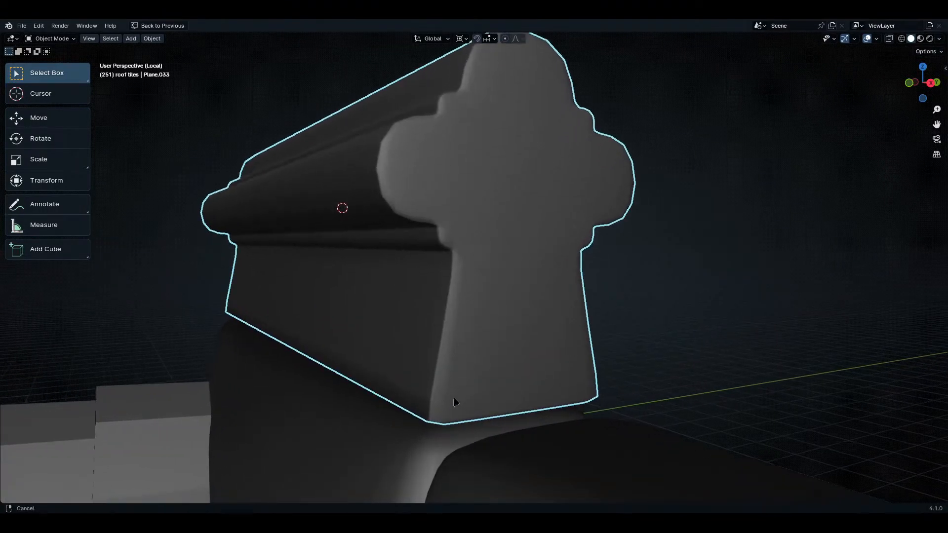
- Refine the base loop's position with Edge Slide, moving it even closer to the cap's bottom edge to tighten that edge
key(Tab)
key(g)
key(g)
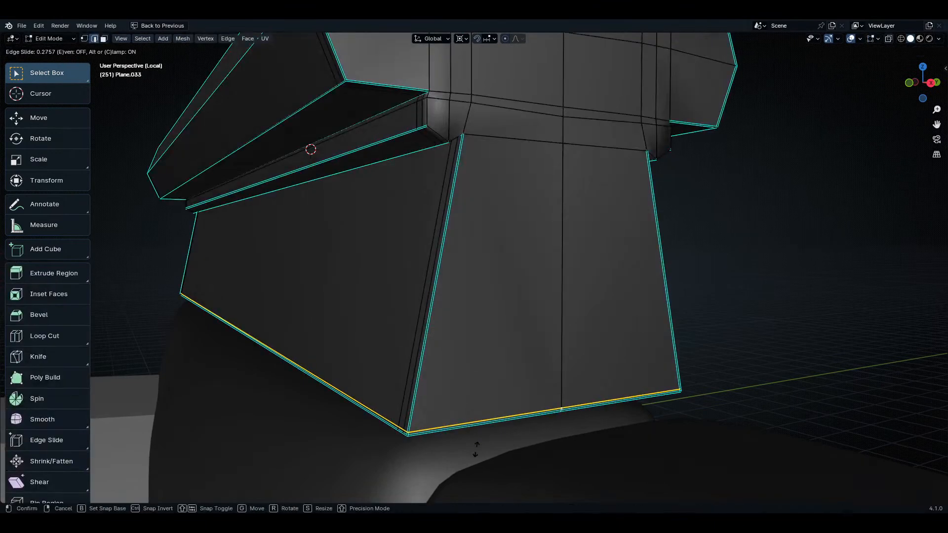
click(467, 482)
key(Tab)
key(Tab)
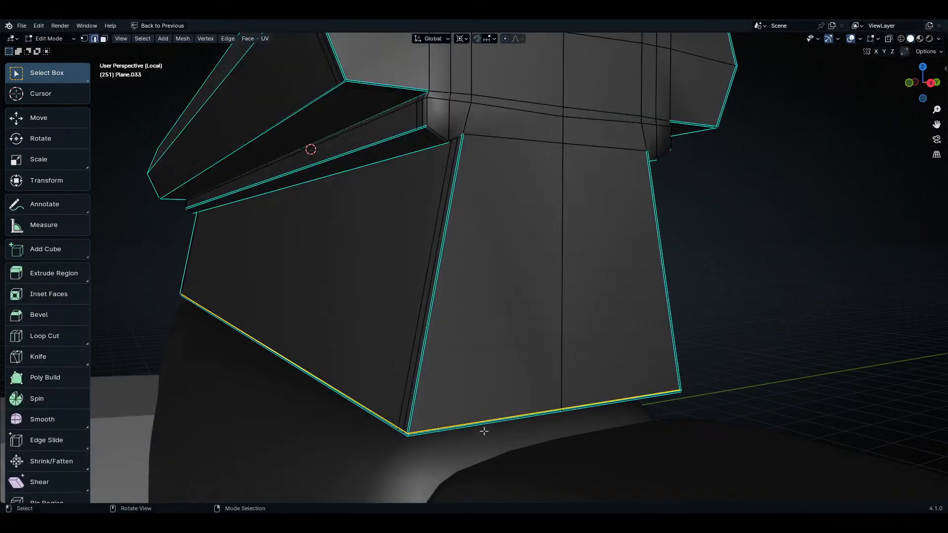
key(g)
- Move the ridge cap down along Z so it sits on the ridge tile beneath it, and clear the selection
key(g)
click(491, 152)
key(Tab)
middle_drag(476, 209, 465, 291)
key(g)
key(z)
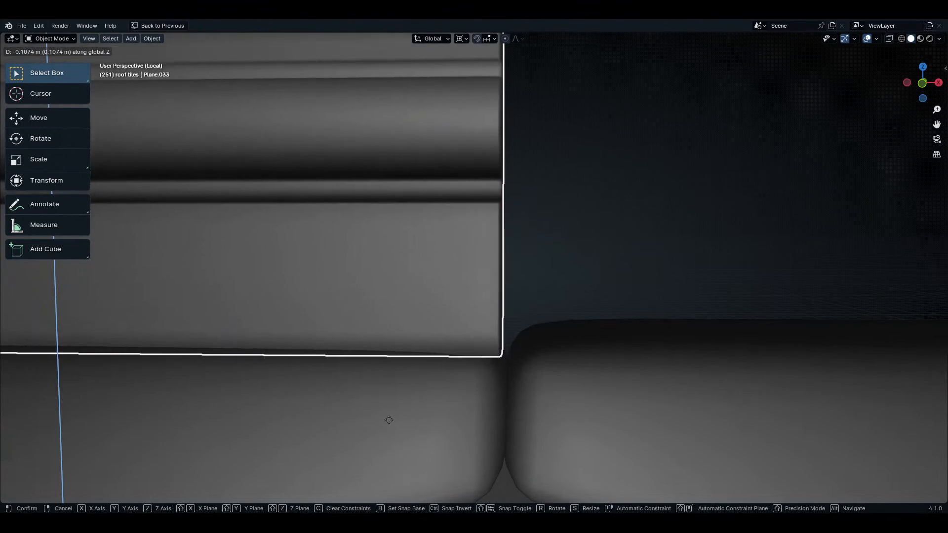
click(366, 389)
middle_drag(366, 389, 257, 375)
key(alt+a)
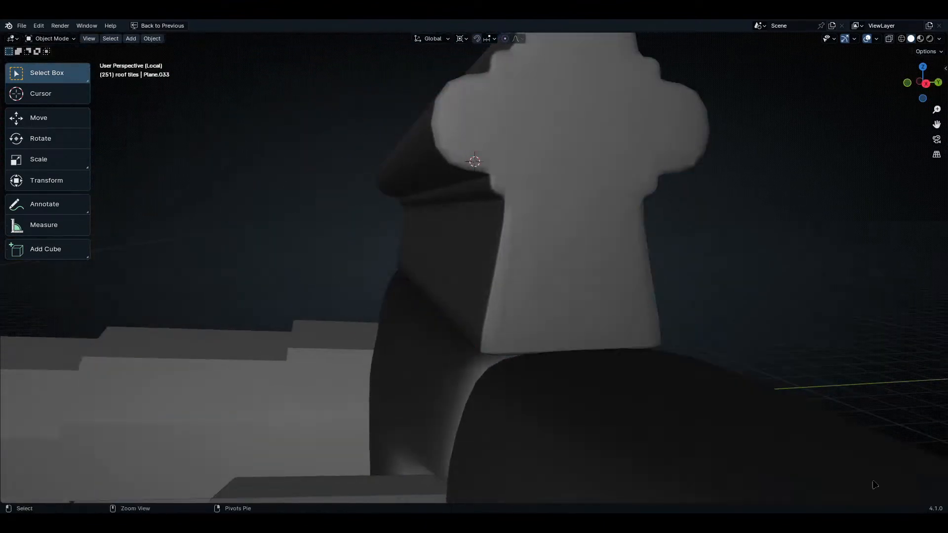
- Examine the cap's end profile and side mouldings in both smoothed and mesh views
middle_drag(873, 485, 489, 364)
shift+middle_drag(407, 113, 449, 343)
ctrl+middle_drag(398, 304, 432, 296)
middle_drag(524, 375, 440, 331)
key(Tab)
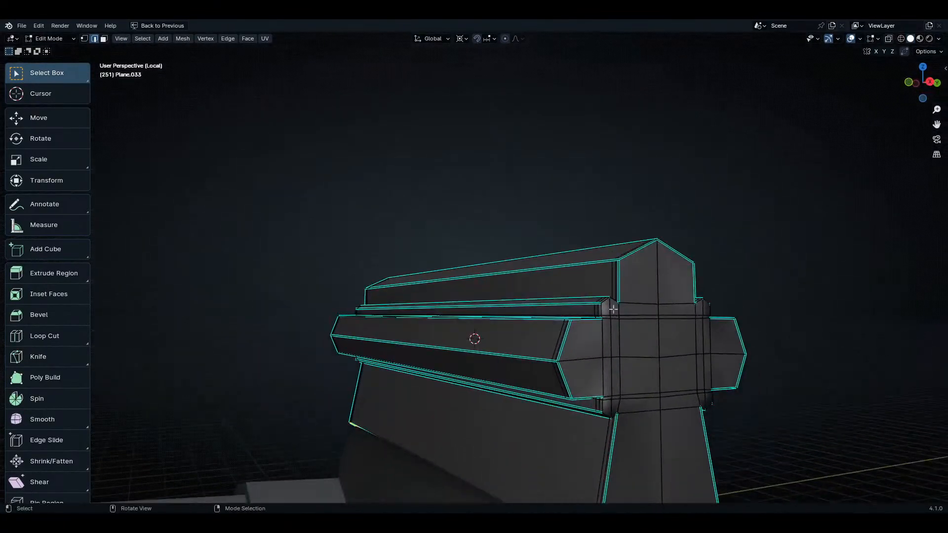
middle_drag(615, 327, 580, 313)
key(Tab)
key(Tab)
key(a)
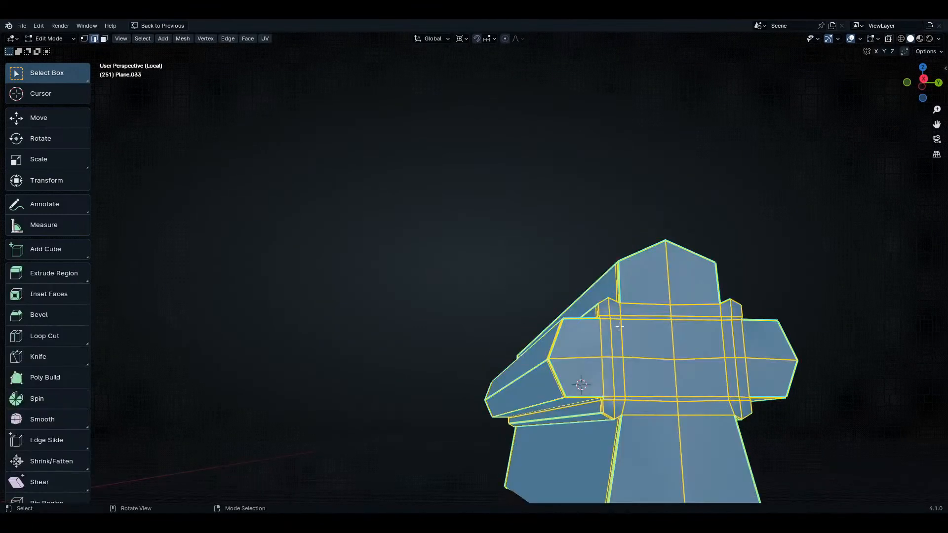
key(Tab)
- Try flat shading with sharp edges kept on the ridge cap, and reapply smooth shading to it
right_click(619, 326)
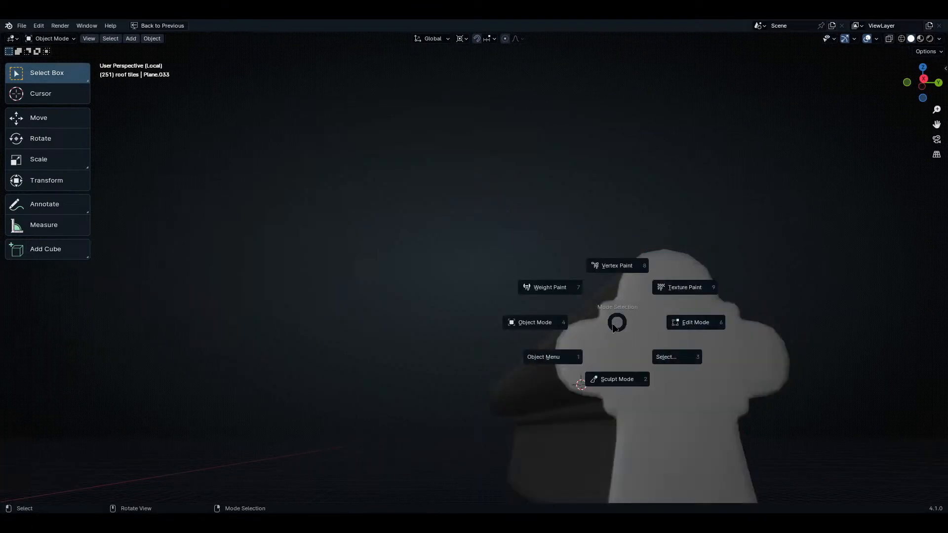
click(555, 360)
click(652, 165)
click(616, 367)
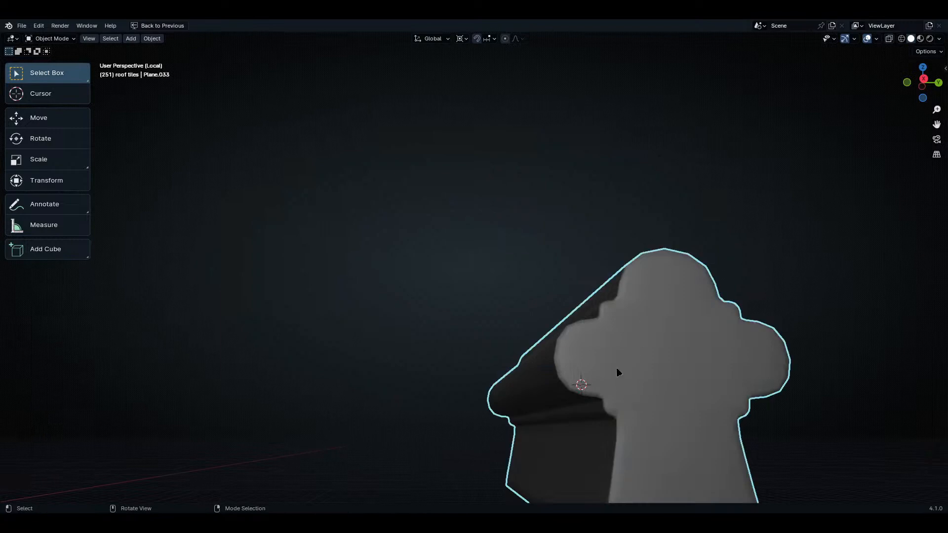
right_click(612, 345)
click(589, 373)
click(654, 196)
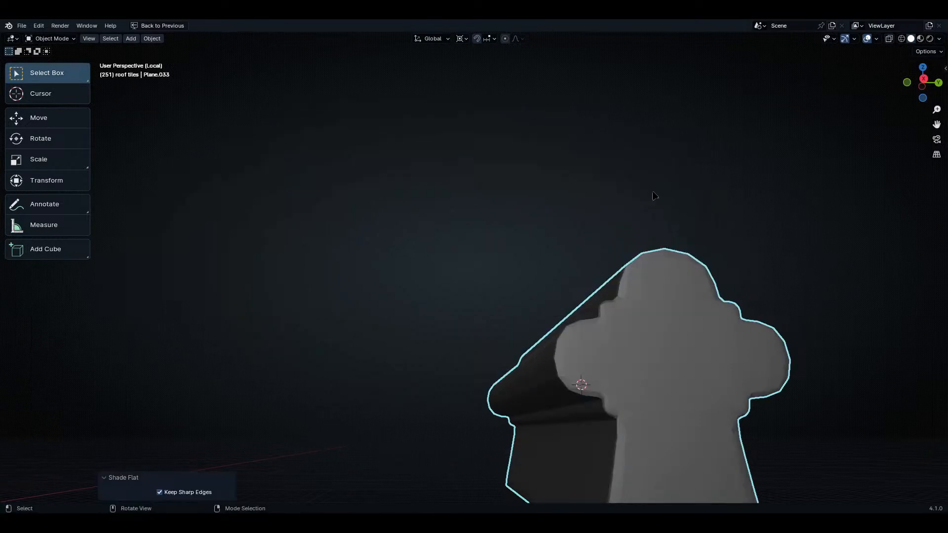
right_click(642, 340)
click(581, 370)
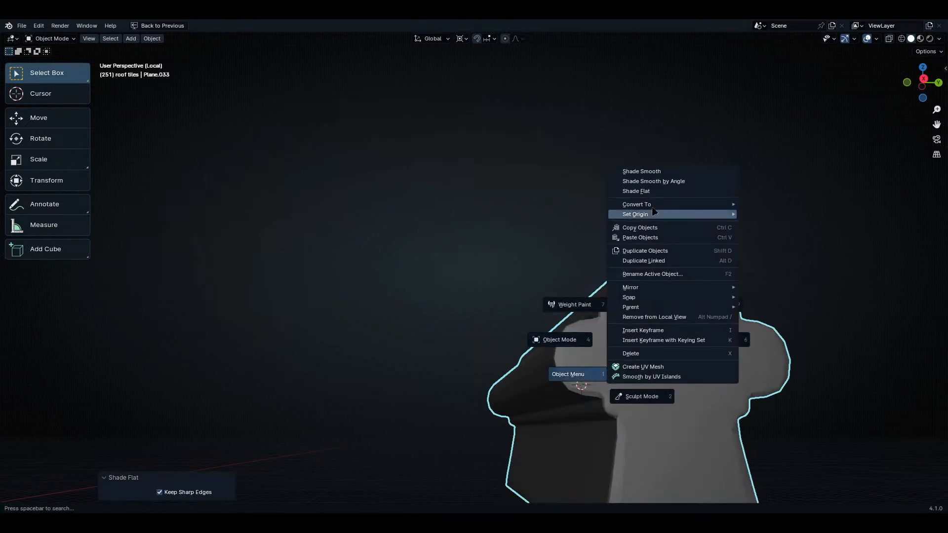
click(669, 186)
- Select all the faces on one end of the cap and inset them by about 0.028 m as a support border
middle_drag(566, 300, 610, 247)
key(Tab)
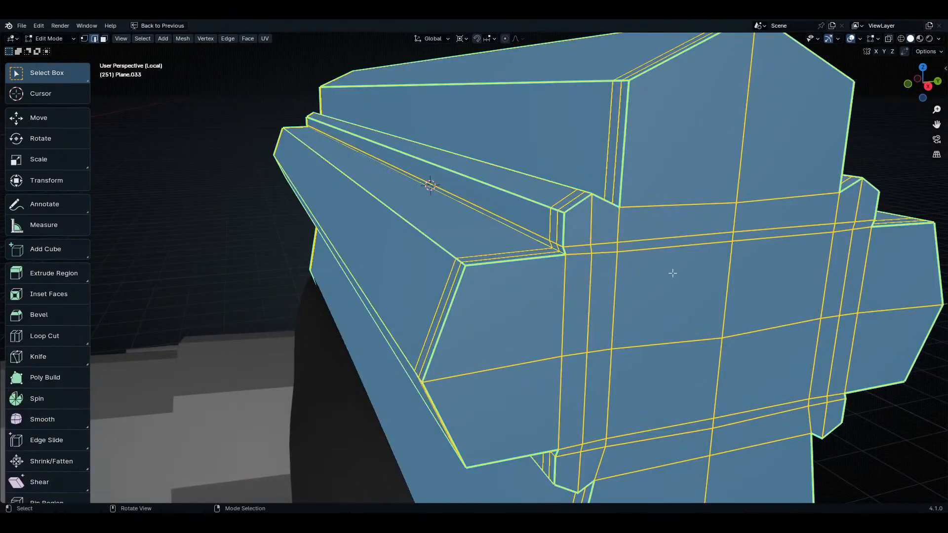
middle_drag(673, 271, 593, 268)
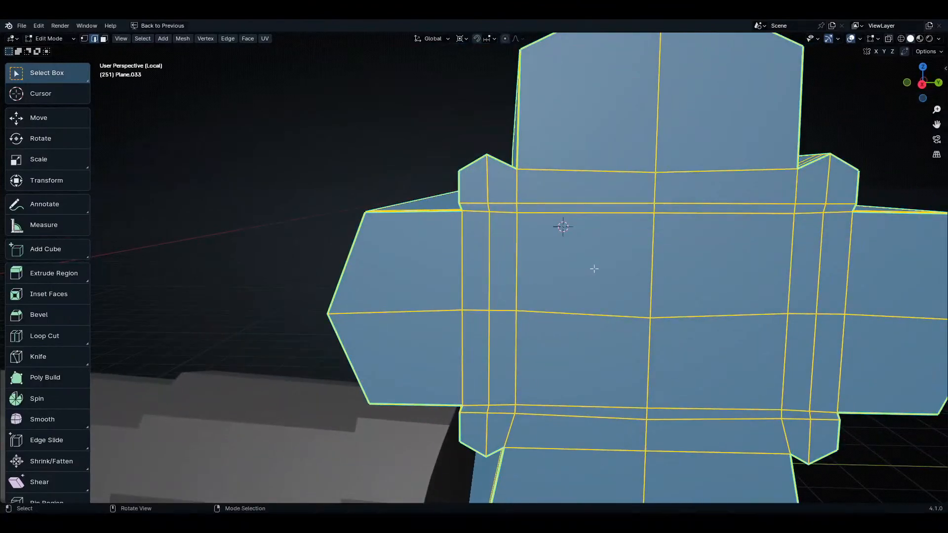
key(3)
drag(689, 383, 689, 382)
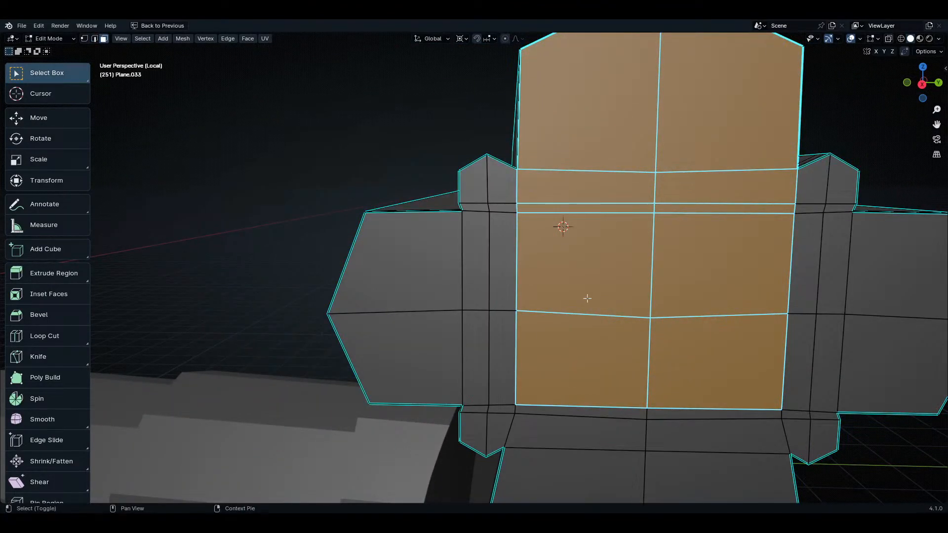
shift+drag(471, 188, 512, 284)
shift+drag(421, 267, 520, 388)
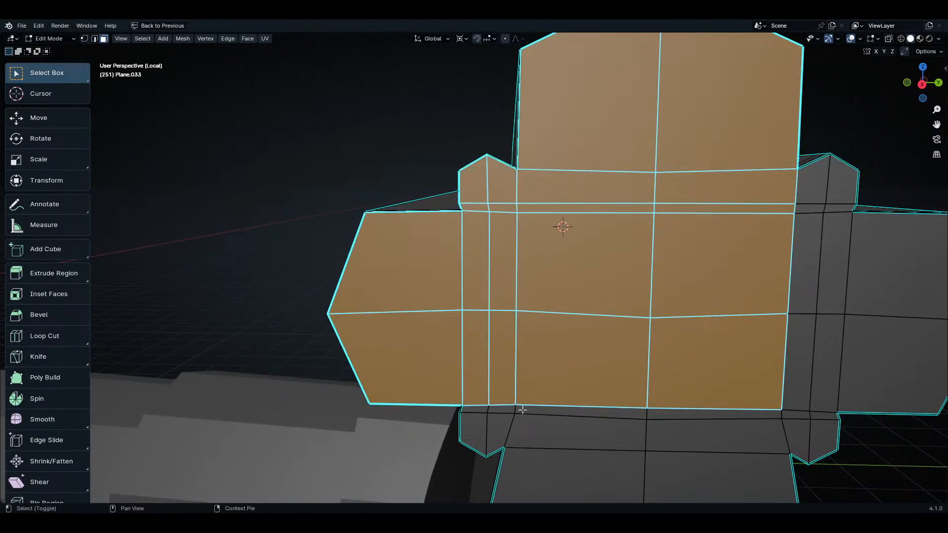
shift+middle_drag(490, 424, 480, 374)
shift+drag(471, 352, 518, 389)
shift+drag(614, 348, 664, 449)
shift+middle_drag(671, 444, 516, 386)
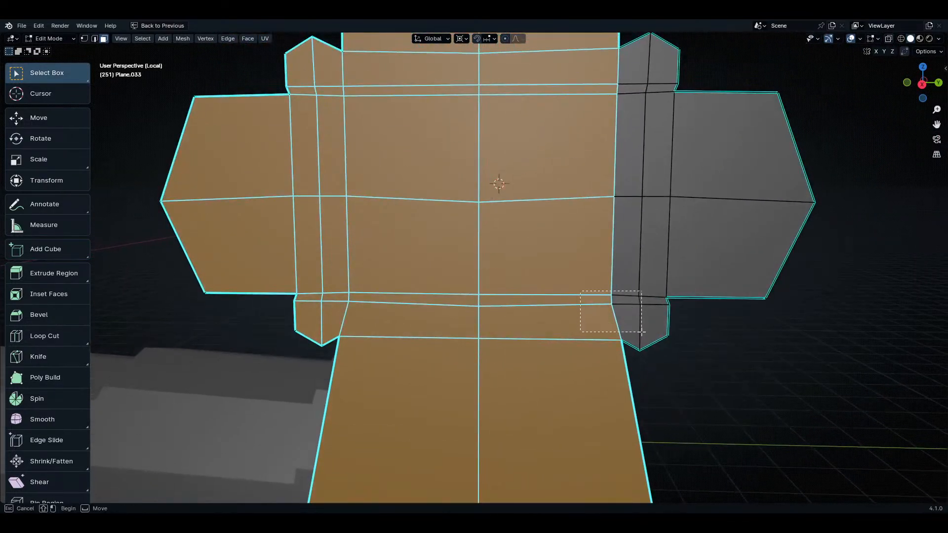
shift+drag(641, 331, 645, 258)
shift+drag(640, 175, 716, 229)
shift+drag(657, 227, 656, 227)
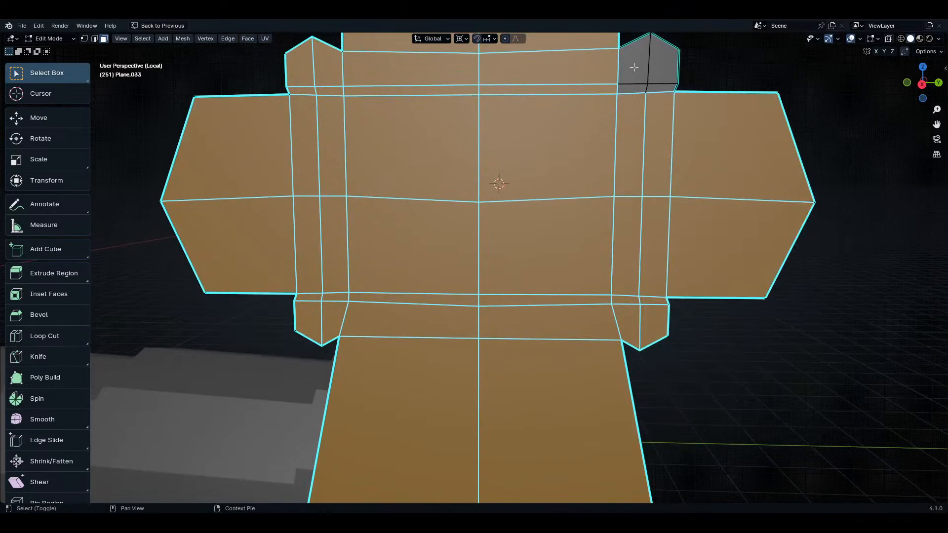
shift+drag(633, 67, 679, 114)
shift+middle_drag(674, 163, 629, 295)
key(i)
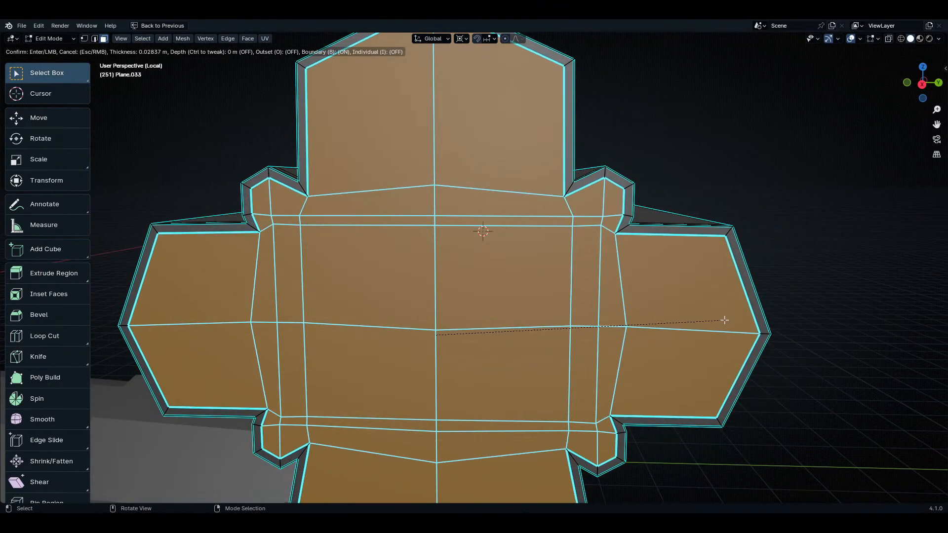
click(724, 320)
key(Tab)
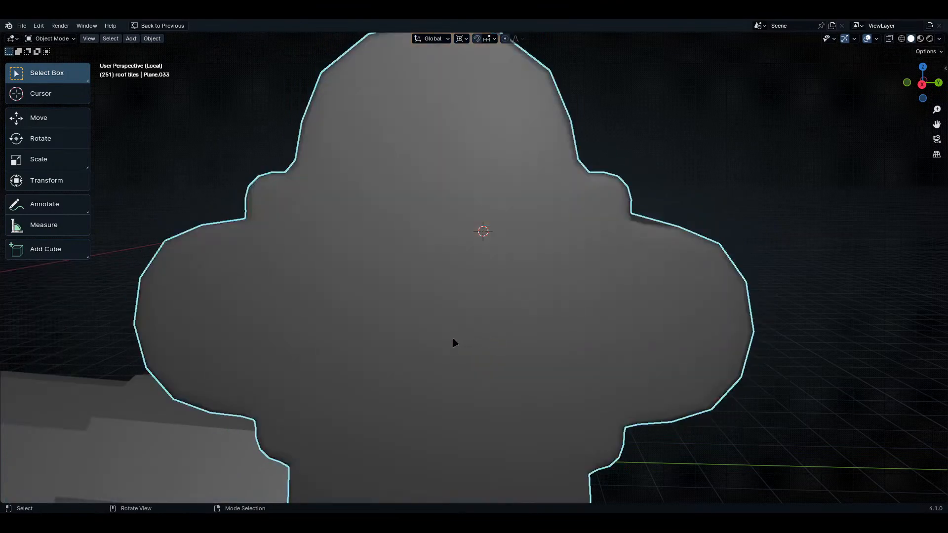
mouse_move(453, 342)
middle_down()
mouse_move(519, 360)
mouse_move(485, 341)
mouse_move(525, 331)
mouse_move(498, 333)
middle_up()
- Select all the faces on the cap's opposite end and inset them by about 0.016 m
key(Tab)
middle_drag(295, 458, 552, 335)
drag(552, 335, 439, 392)
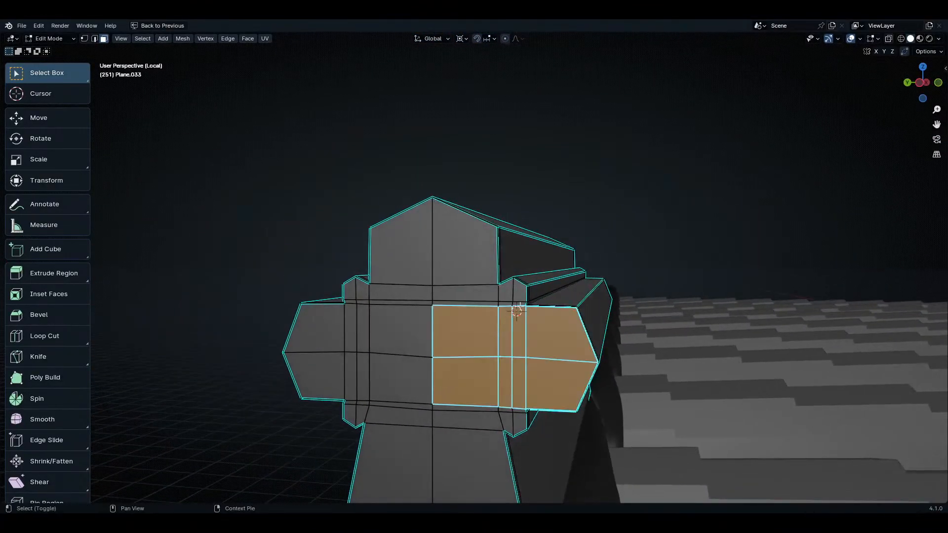
shift+drag(475, 328, 474, 327)
shift+drag(455, 249, 388, 328)
mouse_move(388, 328)
middle_down()
mouse_move(419, 328)
mouse_move(384, 322)
middle_up()
scroll(364, 323, up, 2)
shift+click(360, 316)
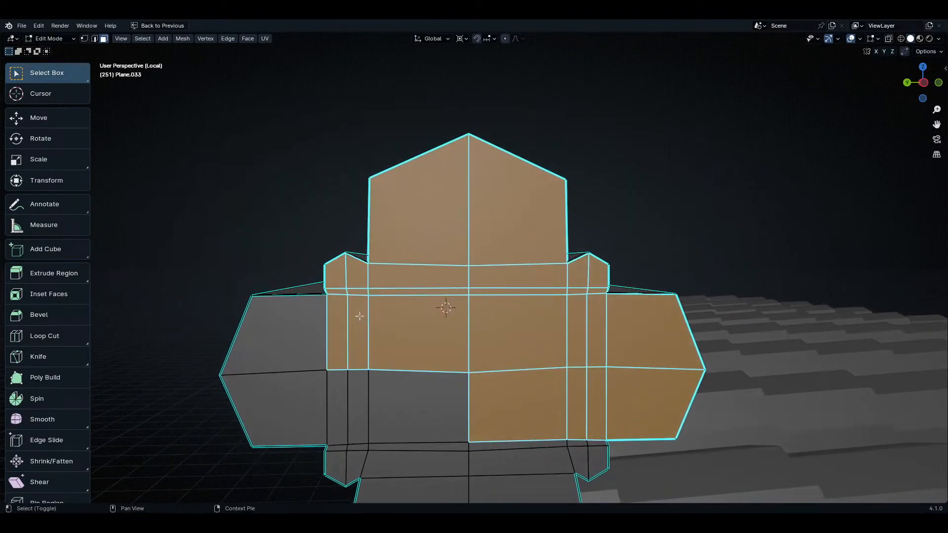
shift+click(293, 353)
shift+scroll(371, 342, down, 5)
shift+drag(333, 346, 407, 394)
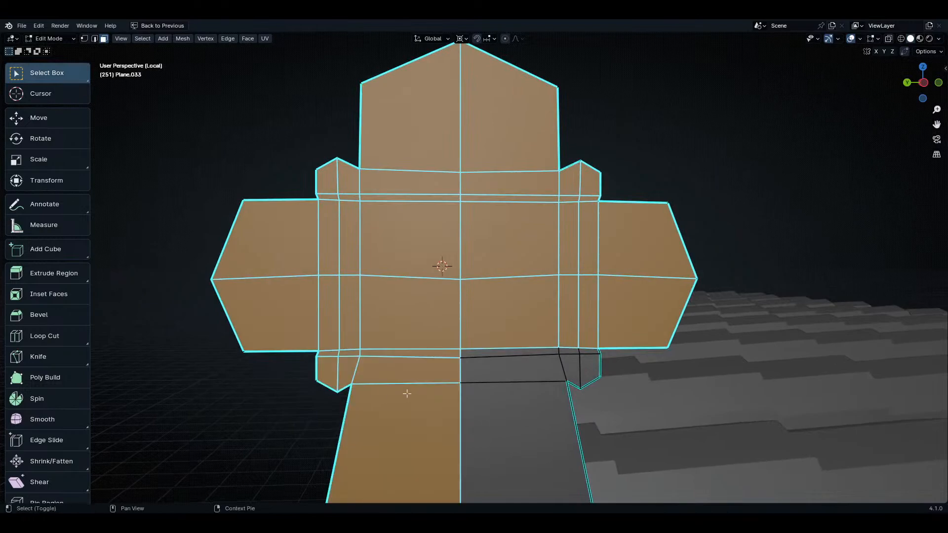
shift+drag(444, 336, 529, 416)
shift+middle_drag(529, 417, 471, 378)
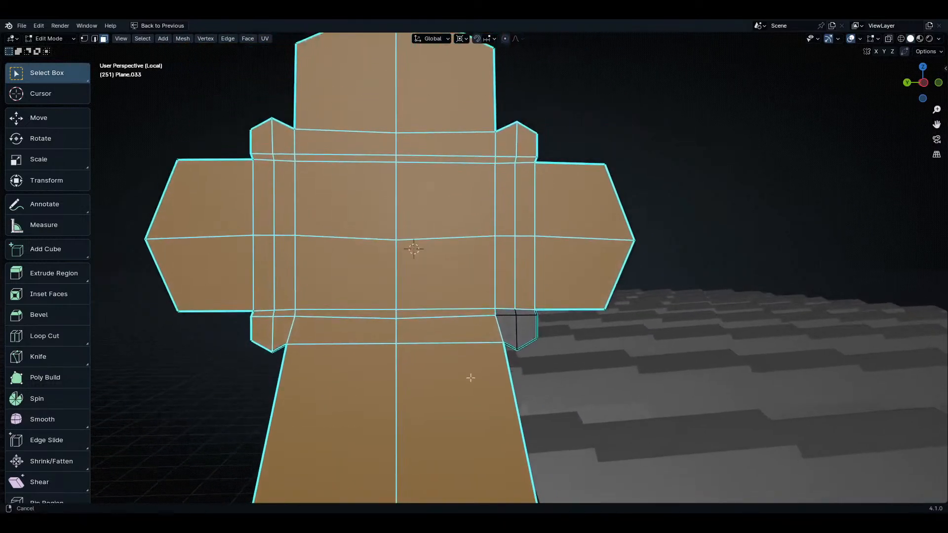
ctrl+middle_drag(517, 345, 508, 255)
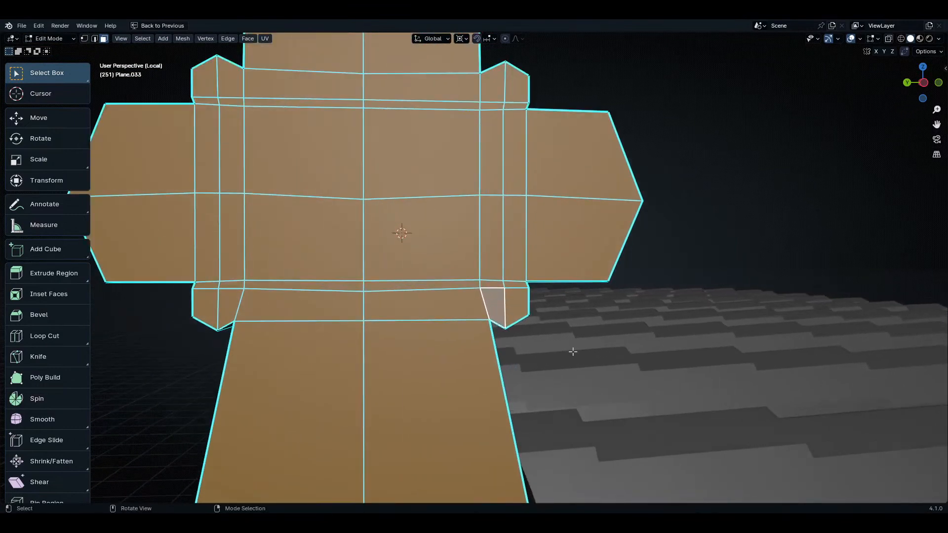
key(i)
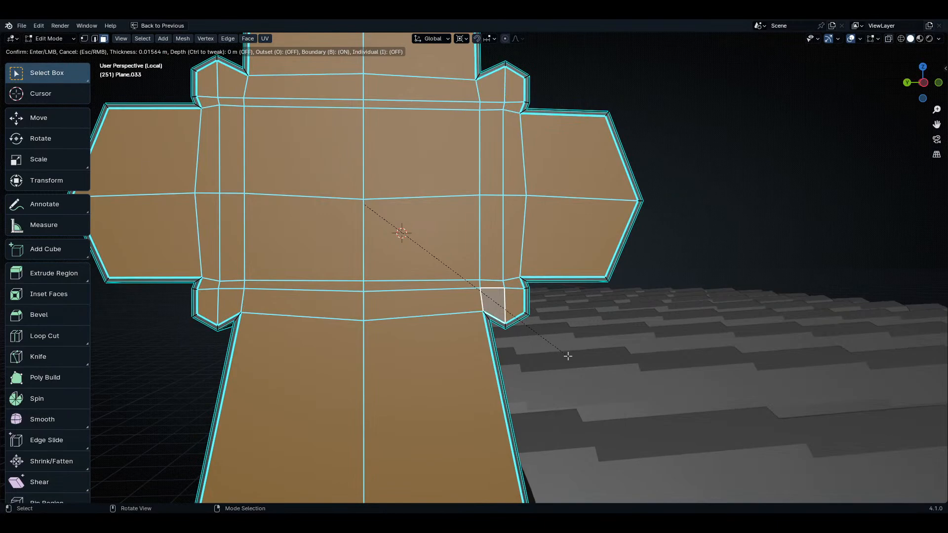
click(568, 355)
middle_drag(549, 356, 484, 358)
key(Tab)
middle_drag(431, 347, 316, 361)
ctrl+middle_drag(536, 232, 675, 336)
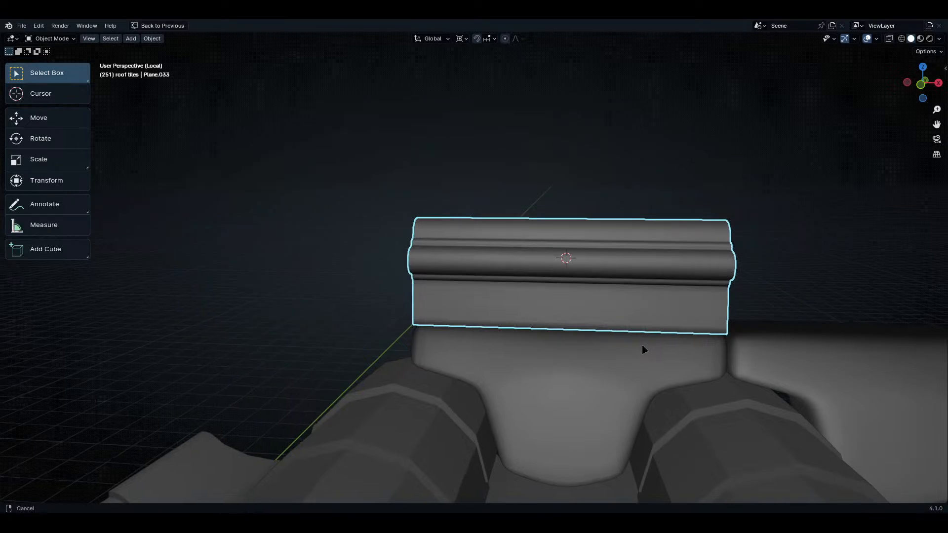
- Maximize the roof reference image and examine the whole ridge with its curled end ornaments
scroll(643, 349, down, 2)
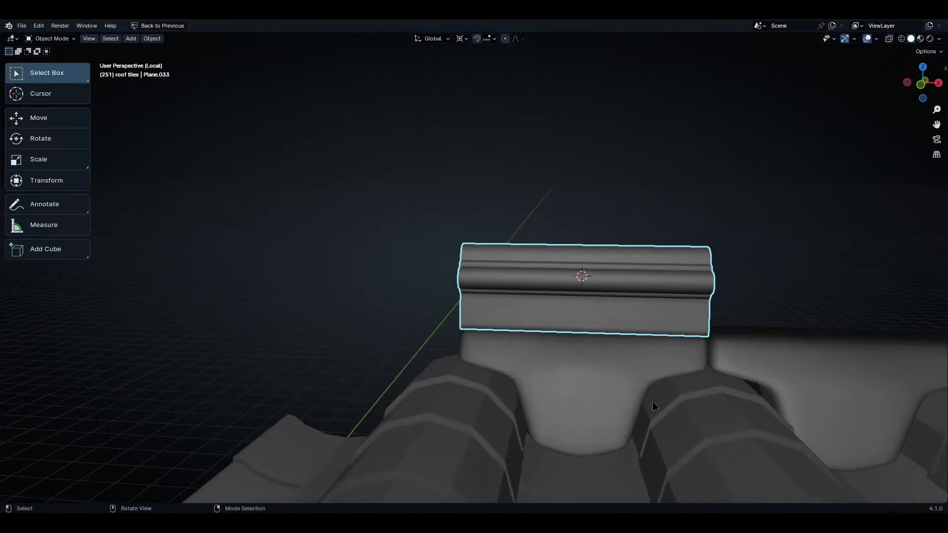
key(ctrl+space)
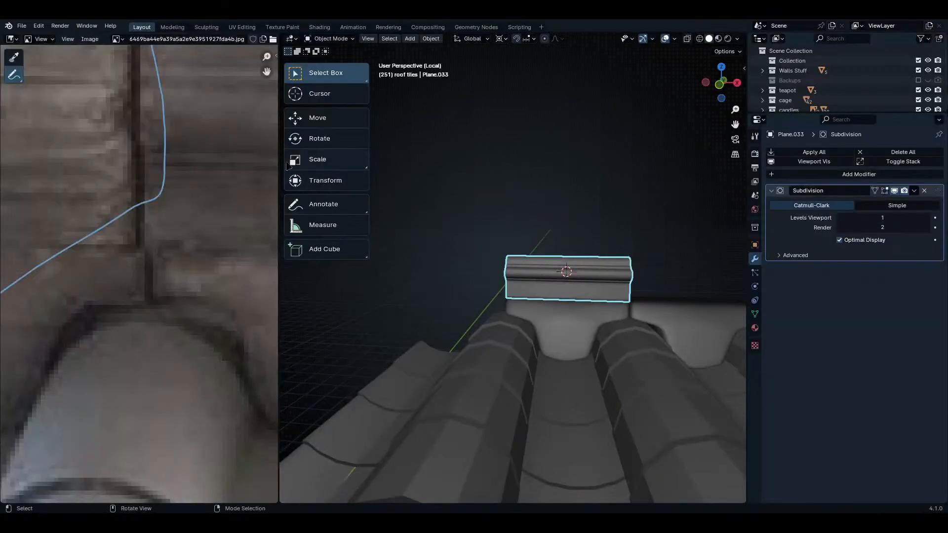
scroll(111, 173, down, 3)
key(ctrl+space)
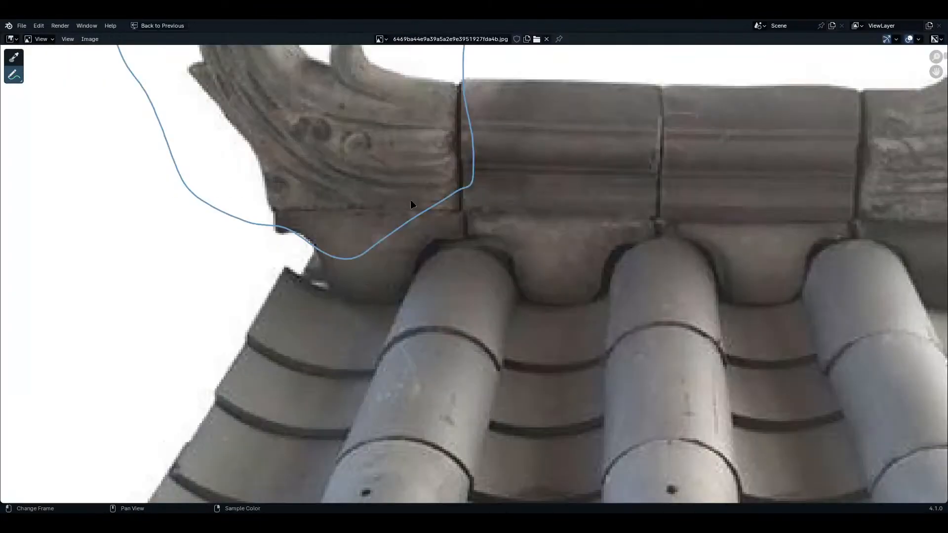
scroll(411, 199, down, 5)
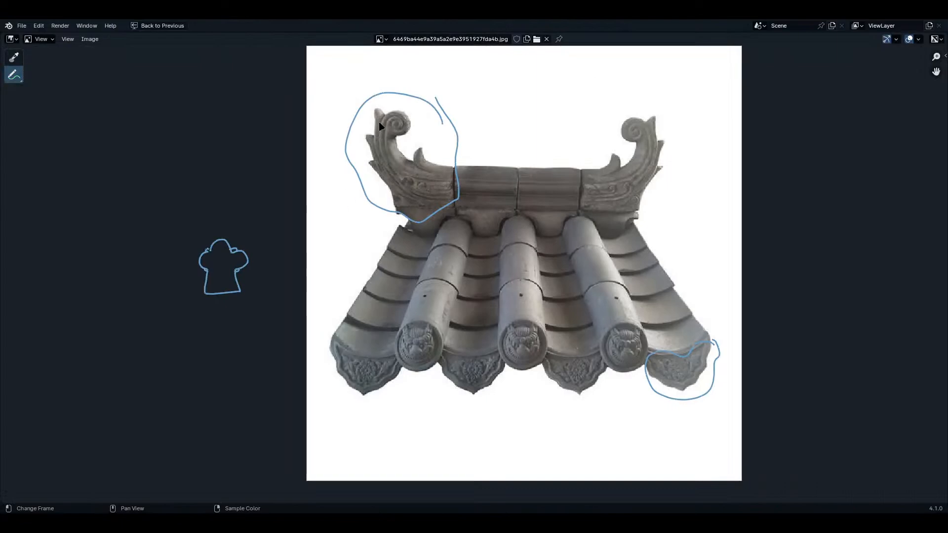
- Display the reference images download (6).png and download (7).png in turn and examine the carved tile end and the round flower tile
click(381, 39)
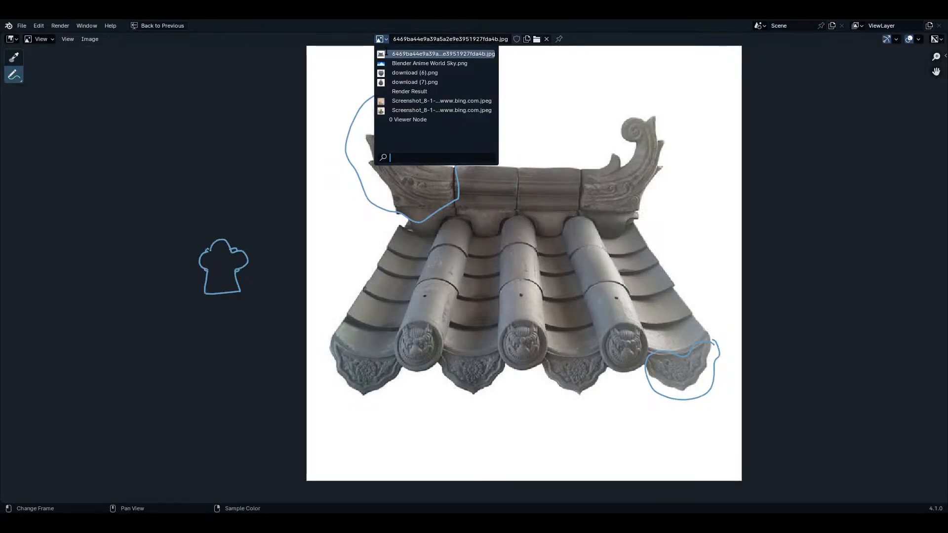
click(416, 73)
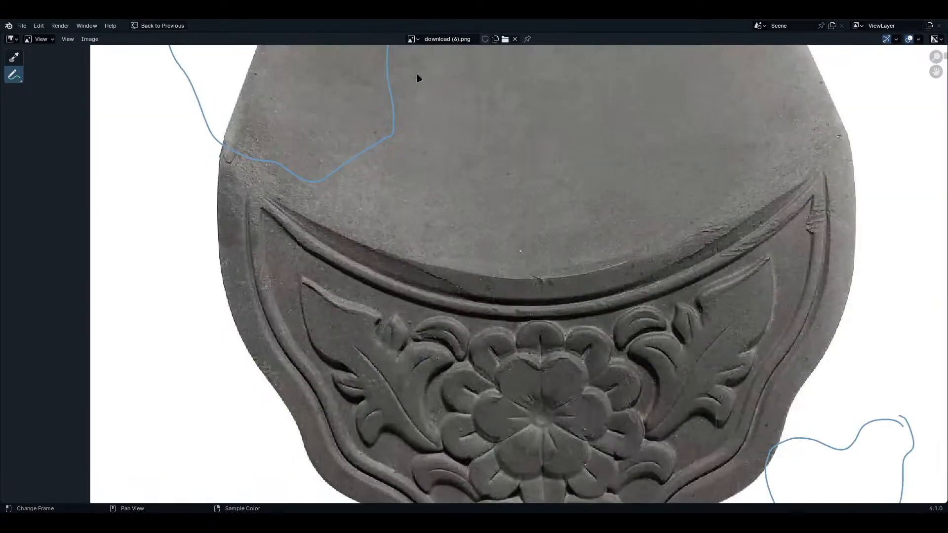
scroll(423, 119, down, 4)
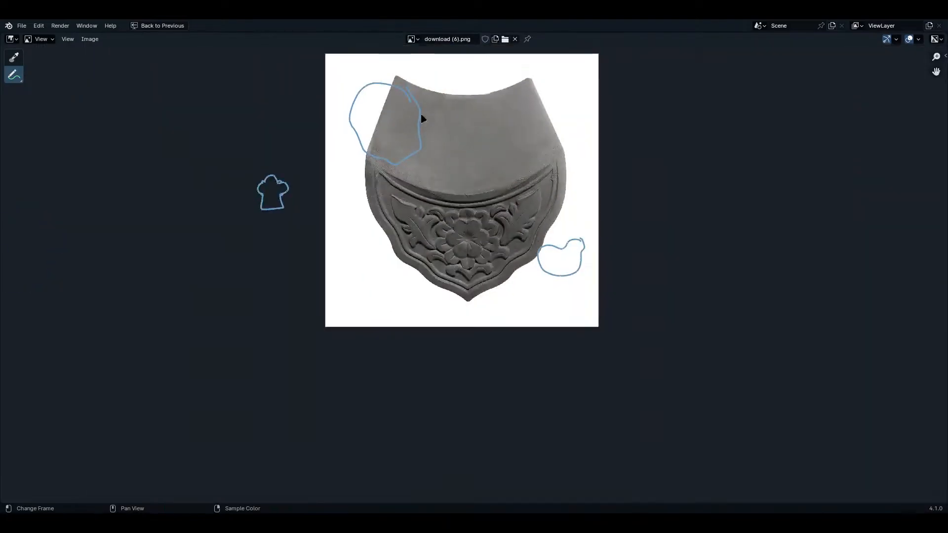
click(413, 39)
click(471, 83)
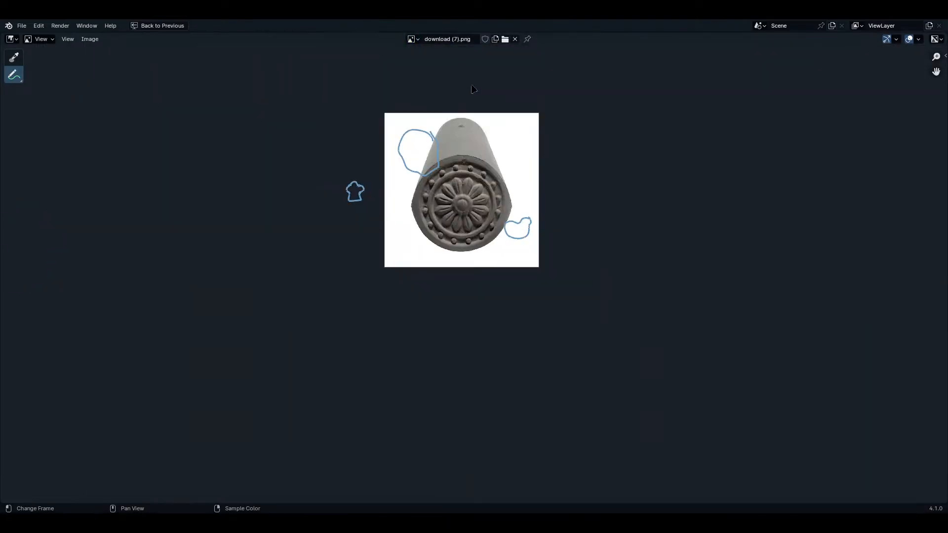
scroll(454, 175, up, 4)
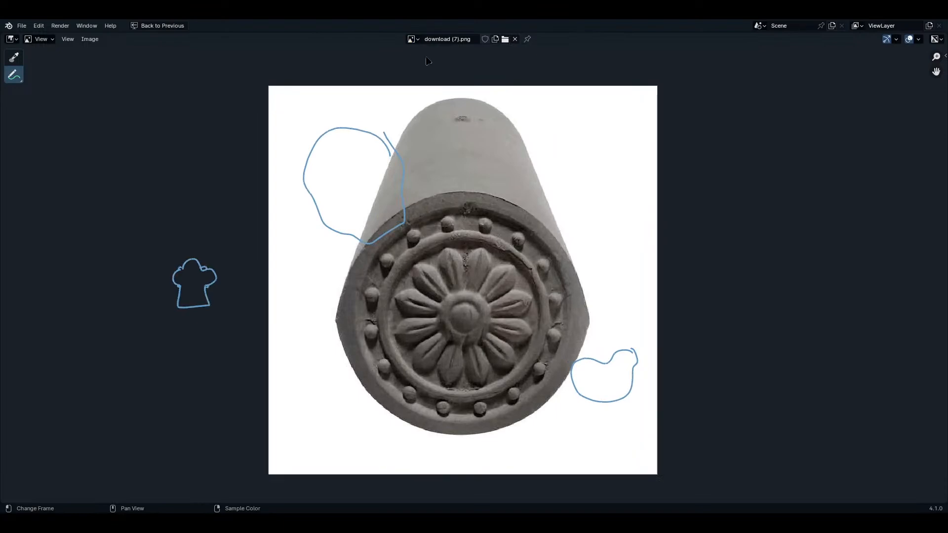
- View the two bing.com screenshots of the candles and the brass candle holder, and return to the roof reference image
click(412, 39)
click(445, 102)
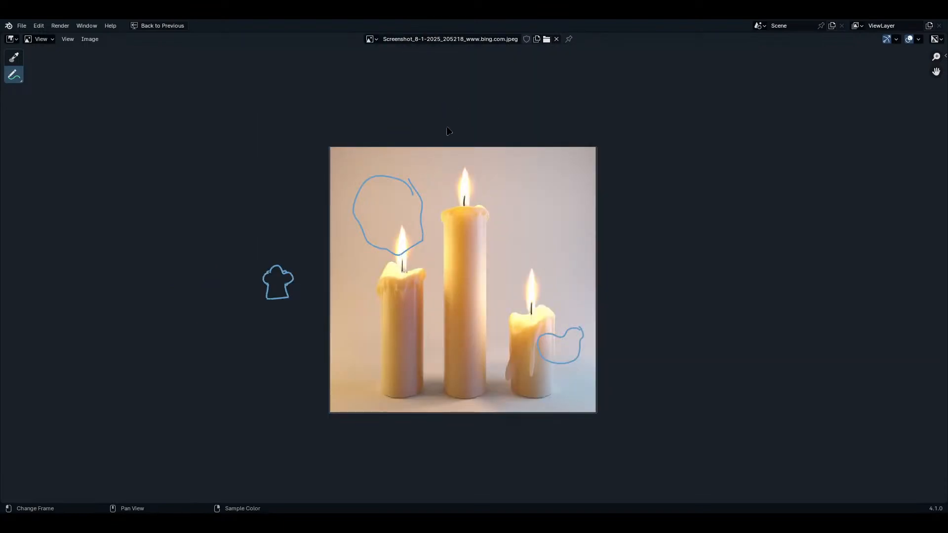
click(370, 39)
click(425, 105)
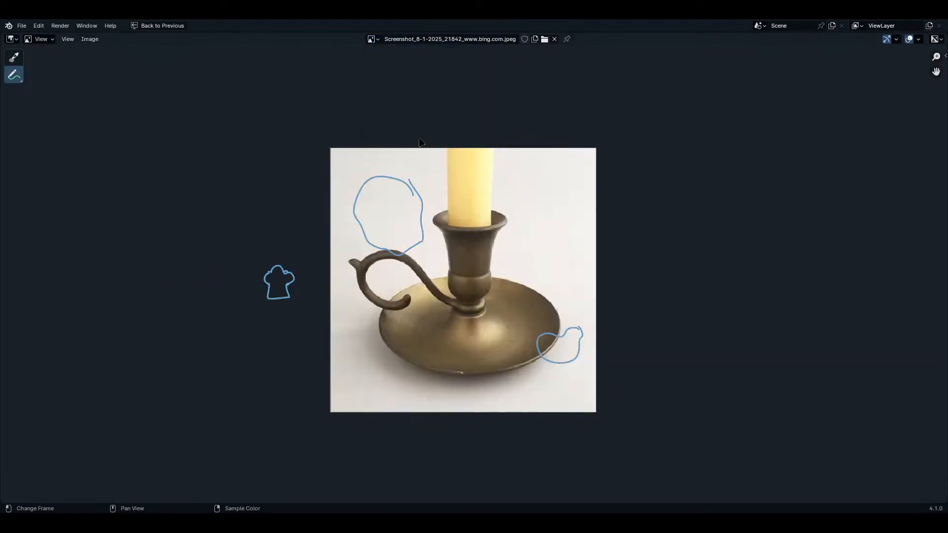
click(371, 39)
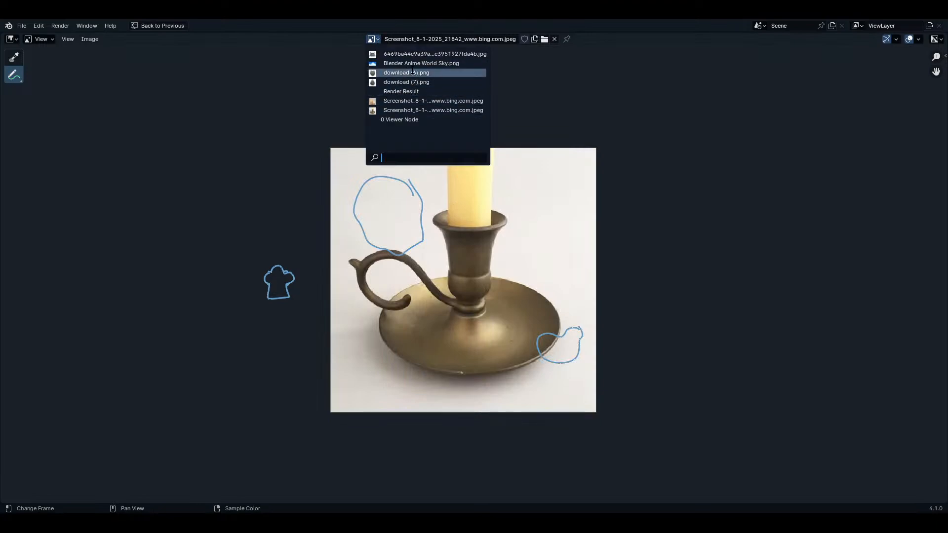
click(413, 55)
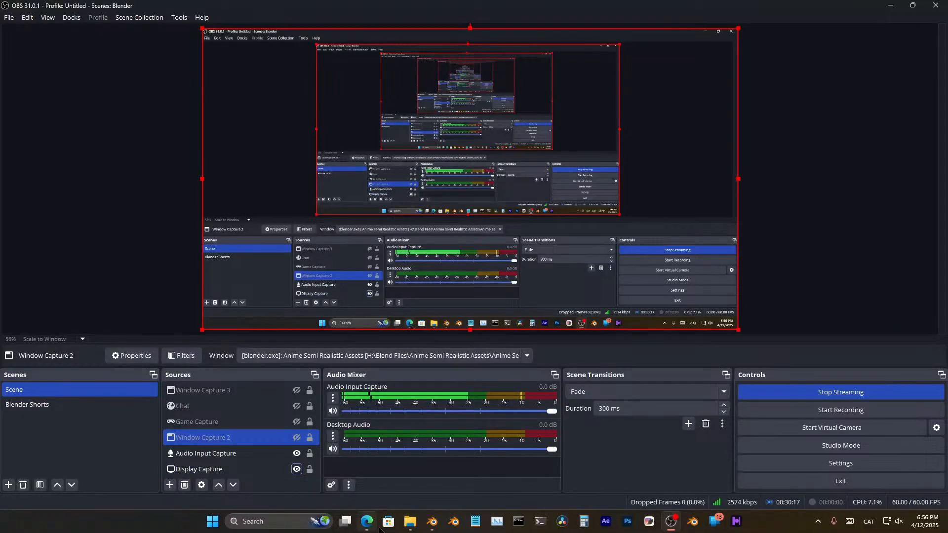
- Switch to File Explorer, open the image ending in highresscreenshot00114.jpg from Anime Semi Realistic Assets, and examine its modular house props in a maximized window
click(409, 521)
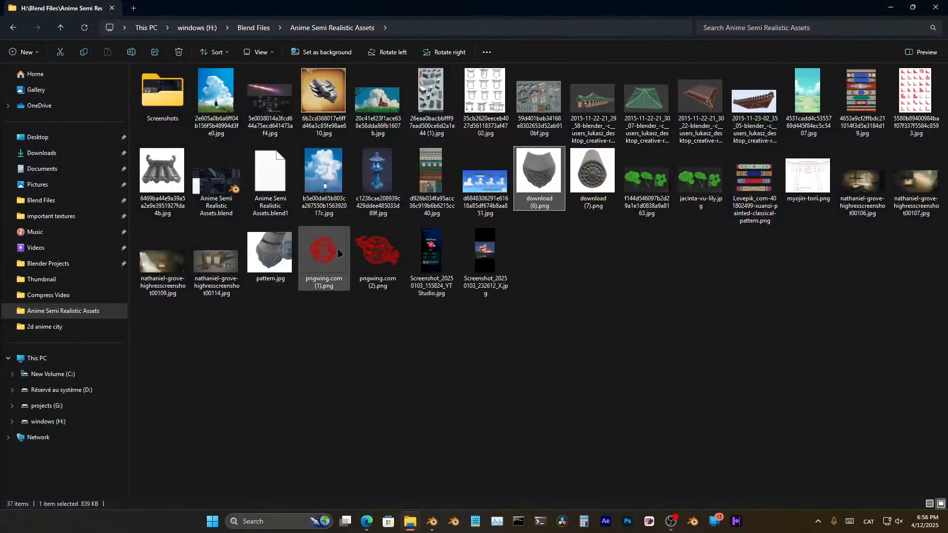
click(229, 269)
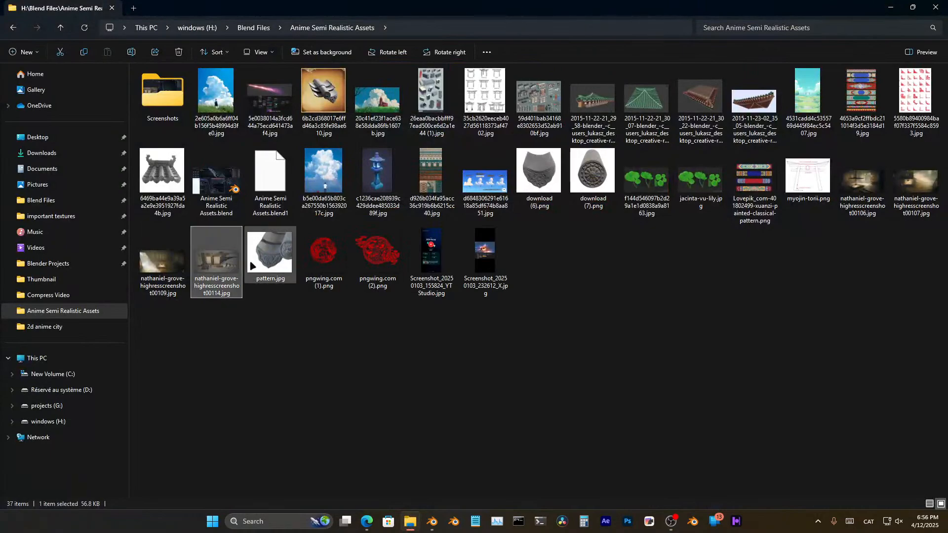
key(Return)
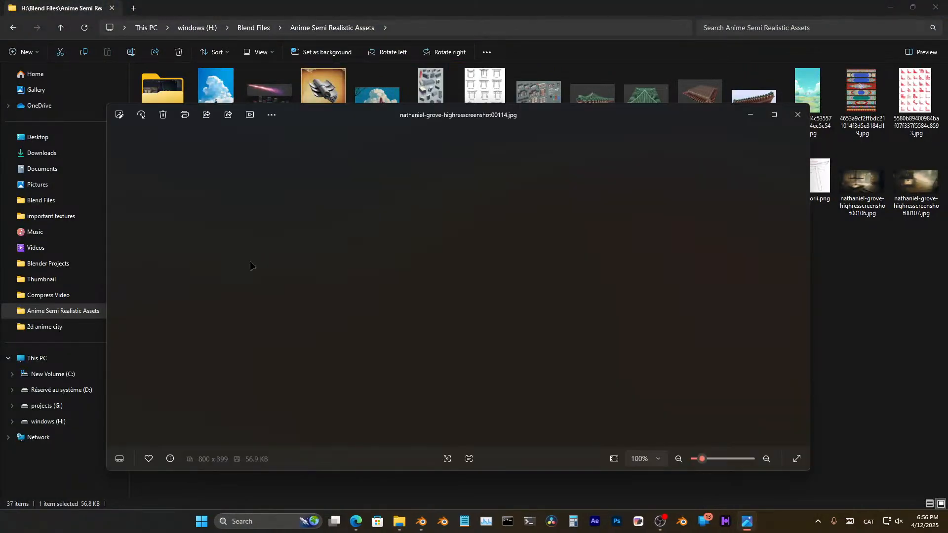
click(774, 115)
scroll(498, 271, up, 5)
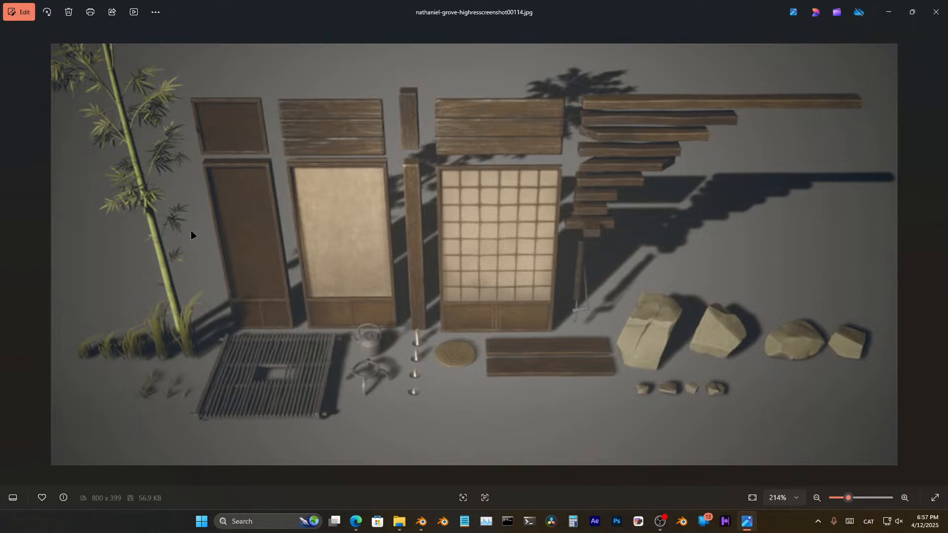
- Minimize the current image, open 59d401bab34168e8302653d52ab910bf.jpg maximized, and examine its modular roofs, gates and walls
drag(758, 2, 540, 173)
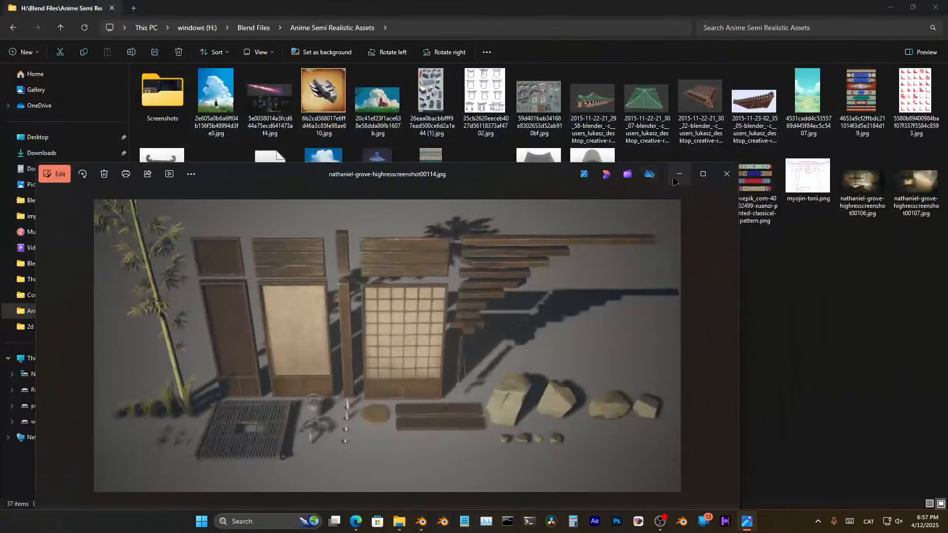
click(673, 176)
key(super+Down)
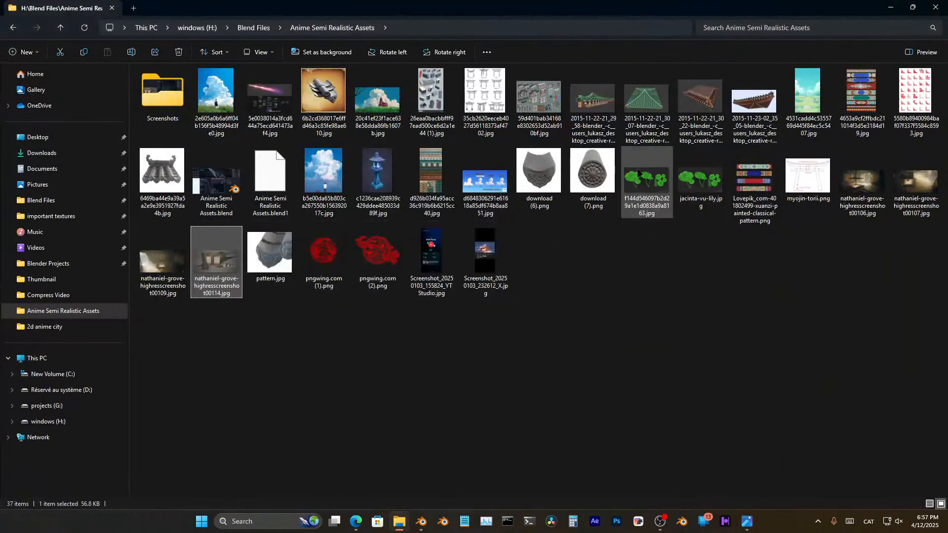
double_click(535, 104)
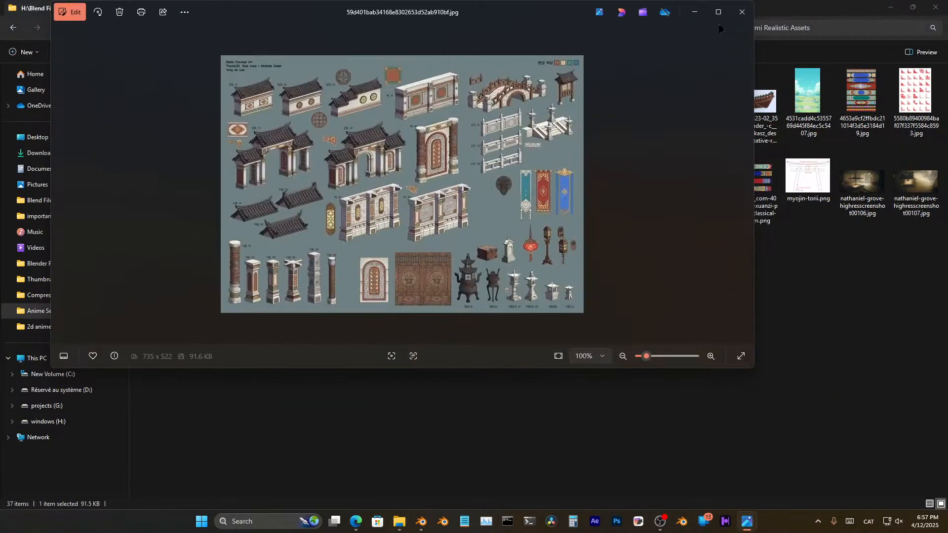
click(718, 12)
scroll(492, 200, up, 3)
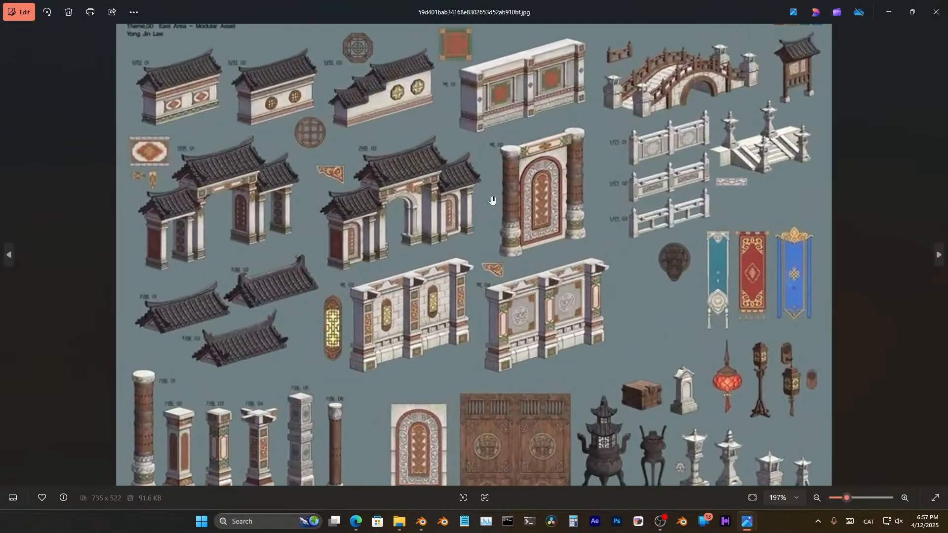
scroll(222, 297, up, 5)
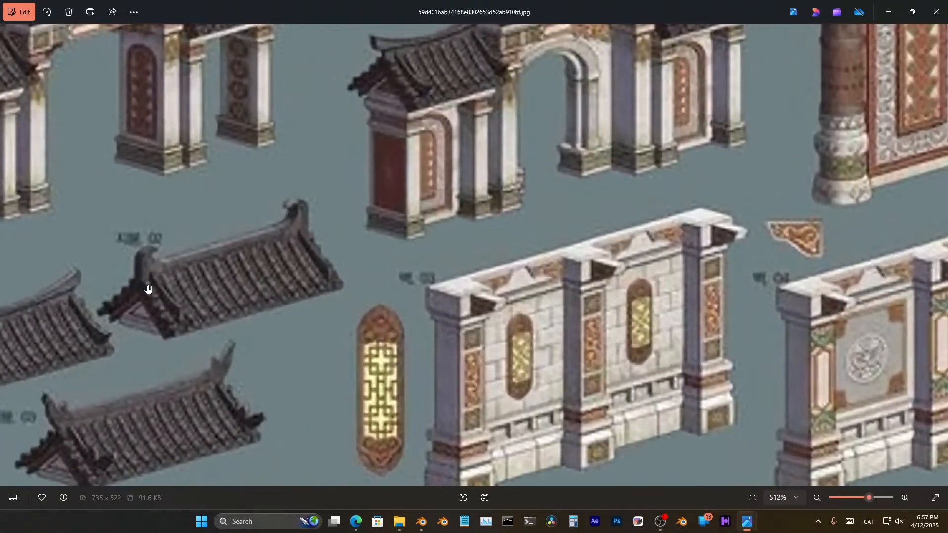
scroll(360, 244, down, 3)
scroll(409, 229, down, 2)
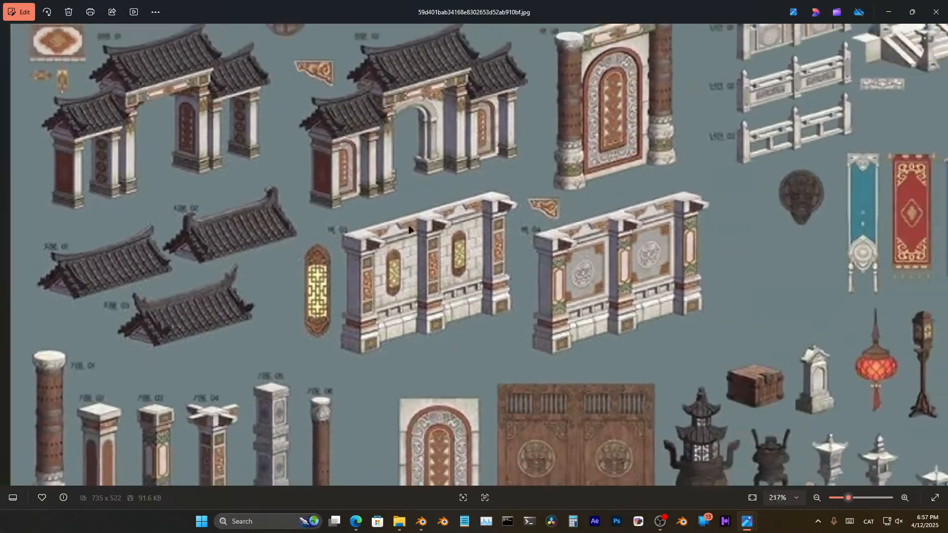
scroll(408, 228, down, 2)
click(887, 8)
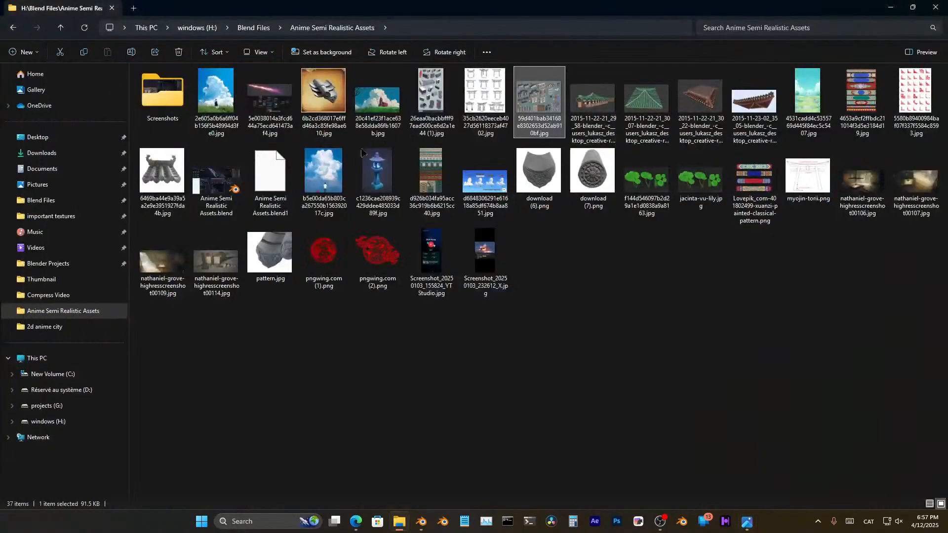
- Open the roof image 6469ba44e9a39a5a2e9e3951927fda4b.jpg and the torii style chart 35cb2620eeceb4027d56118373af4702.jpg in turn and examine each
double_click(176, 174)
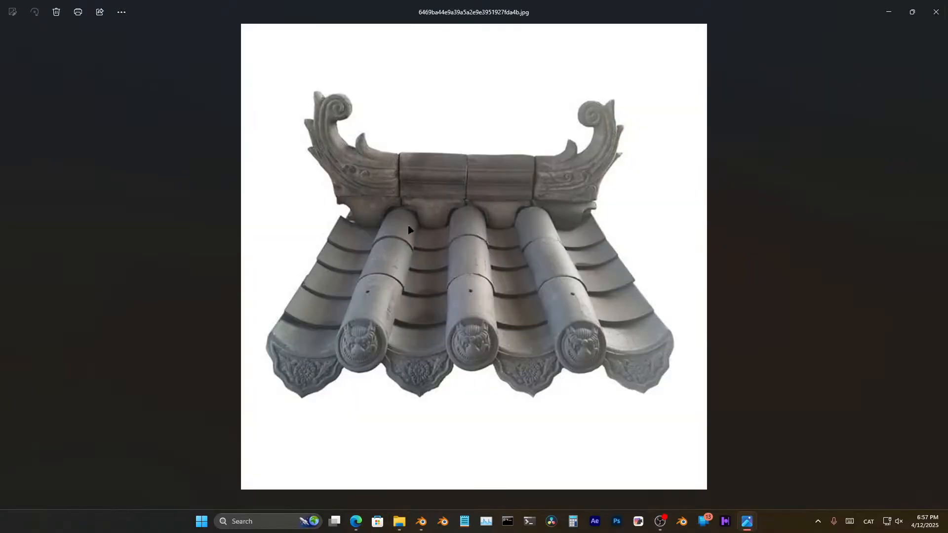
scroll(497, 244, up, 4)
scroll(539, 226, down, 2)
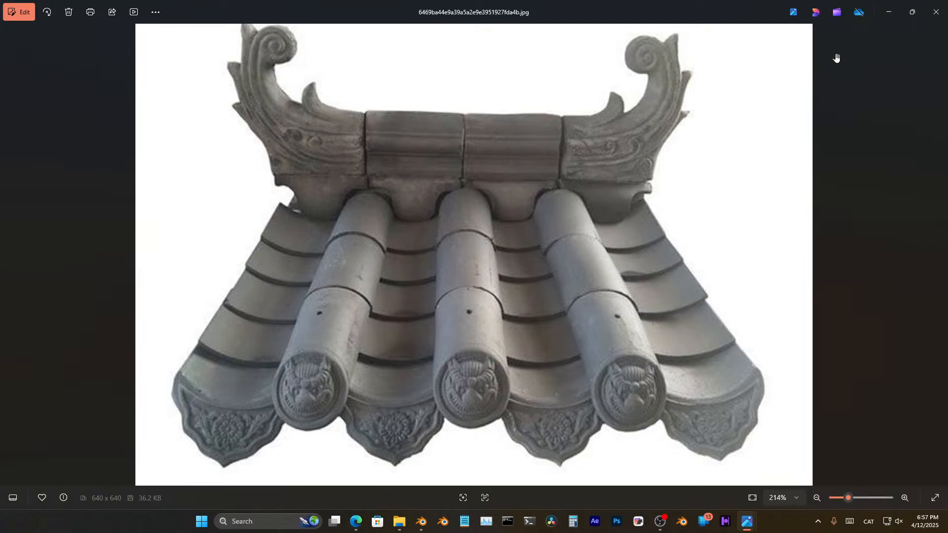
click(888, 12)
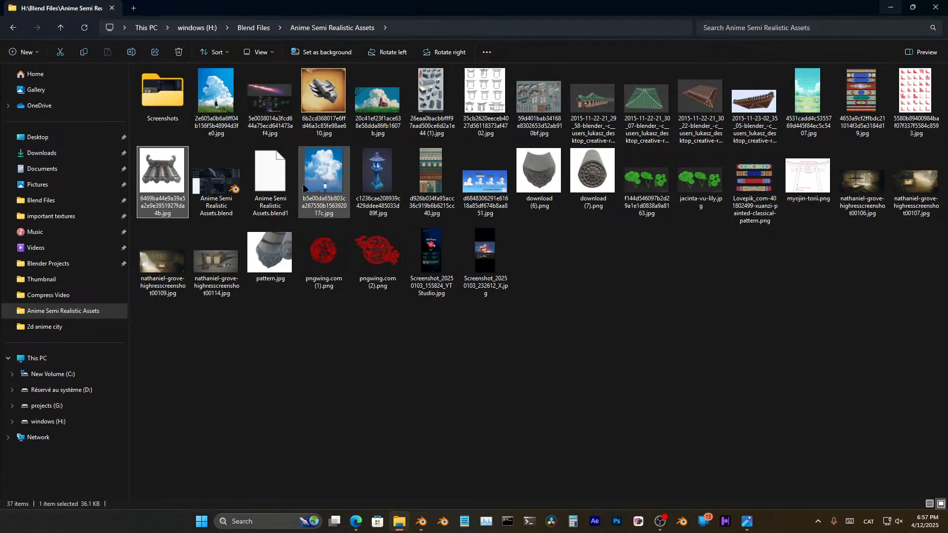
double_click(482, 93)
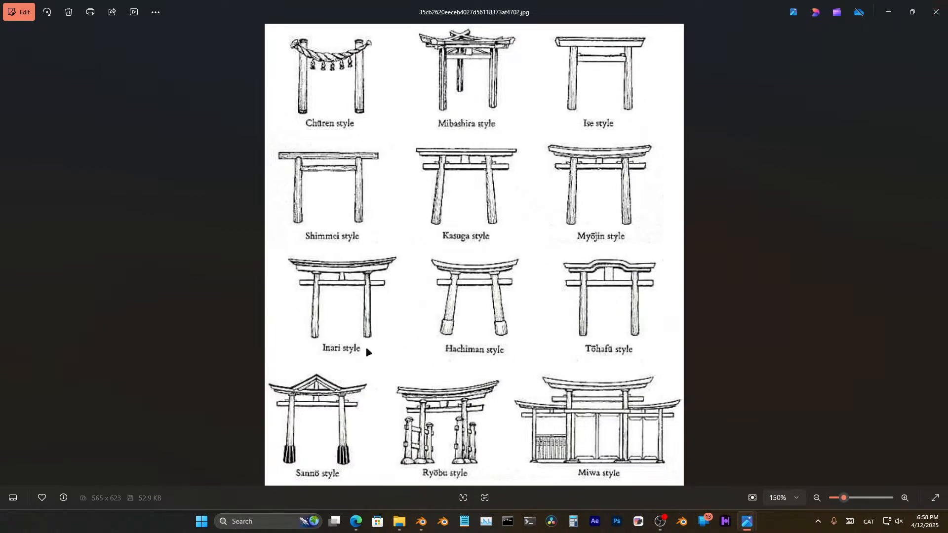
click(935, 12)
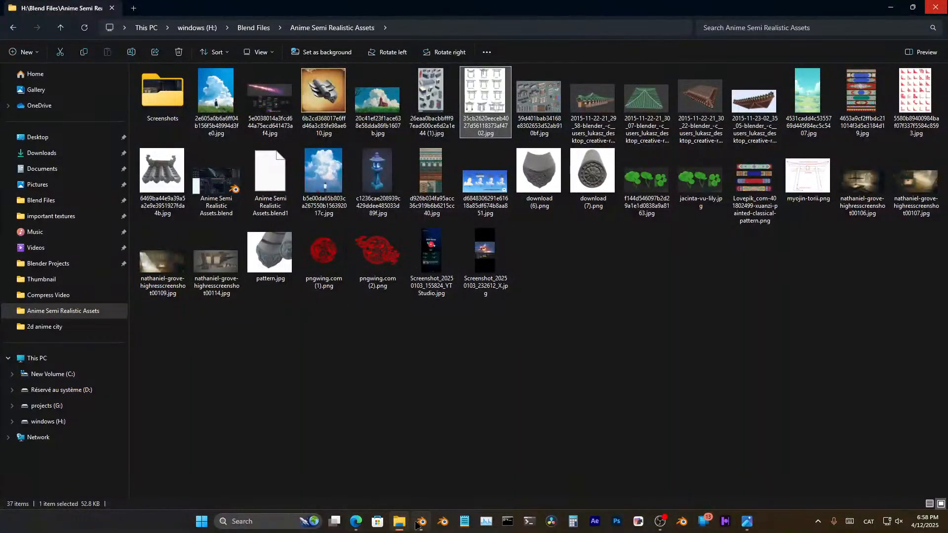
- Switch to the Edge browser, open YouTube in a new tab, and go to the signed-in account's own channel page
click(356, 521)
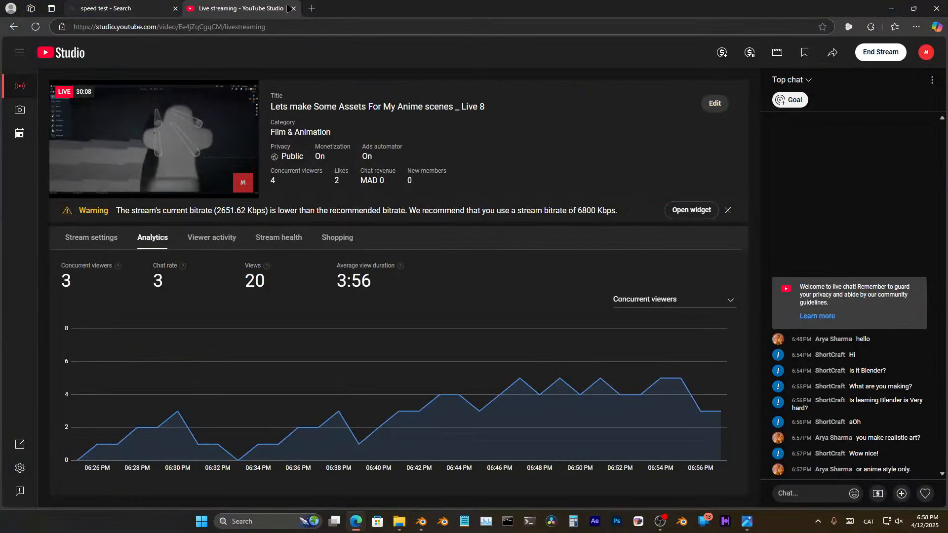
click(314, 13)
text(yo)
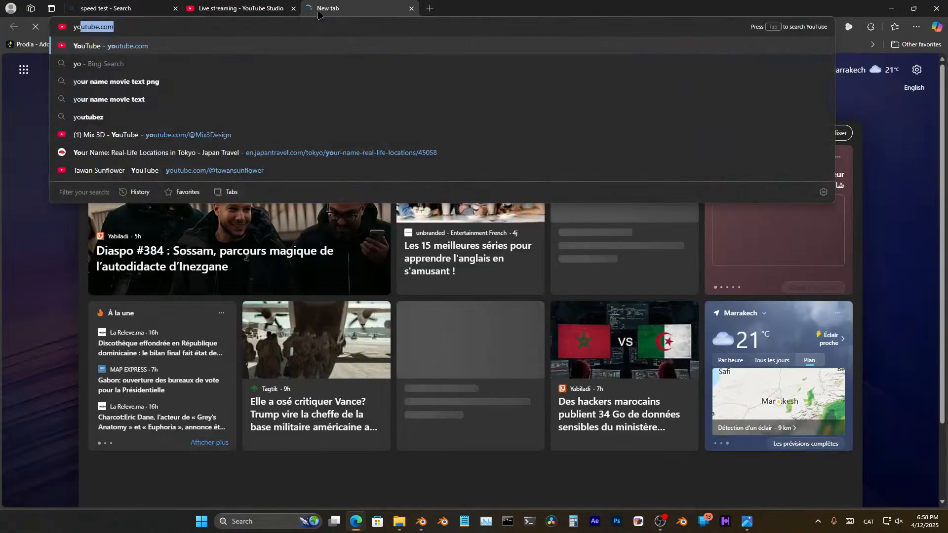
text(utube)
key(Return)
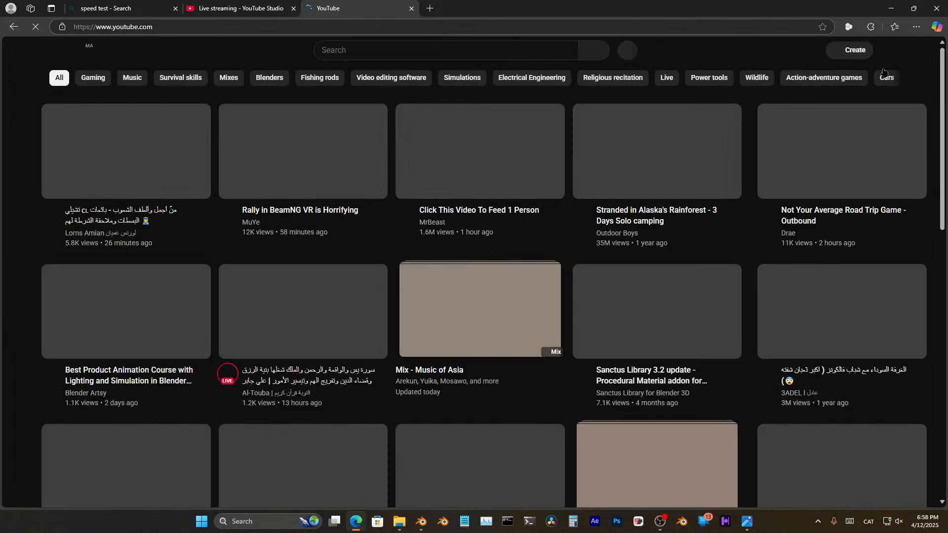
click(916, 50)
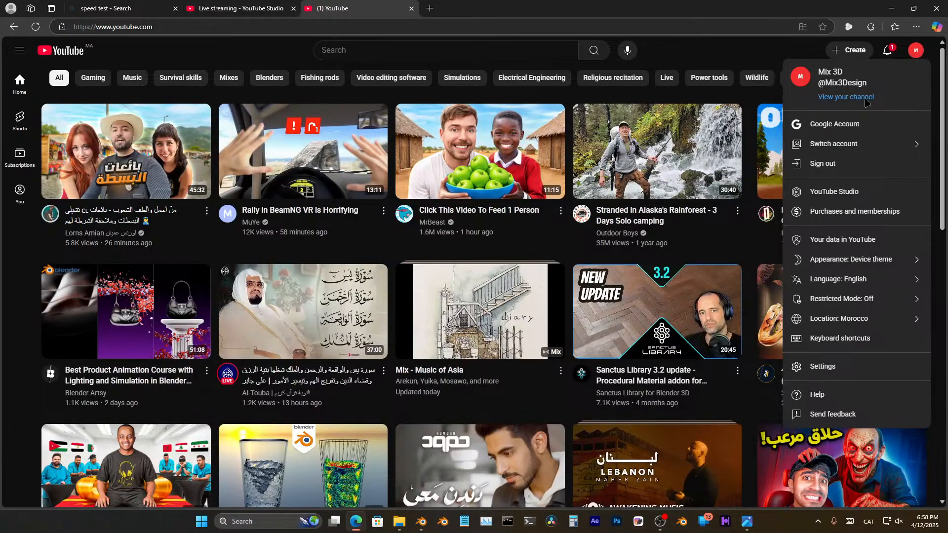
click(865, 101)
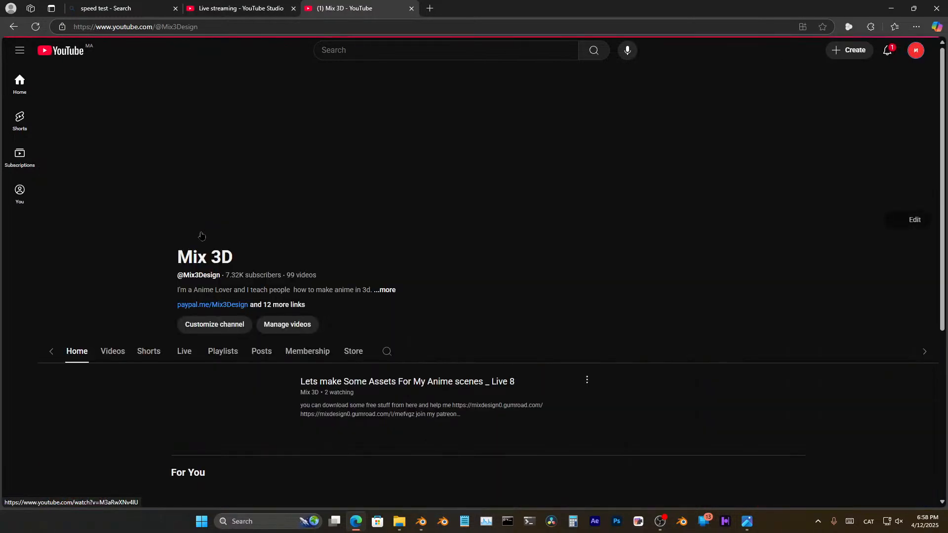
- Look through the channel's videos as far as the older tutorial Master Semi Realistic Scenes in Blender
scroll(577, 397, down, 5)
scroll(318, 276, up, 5)
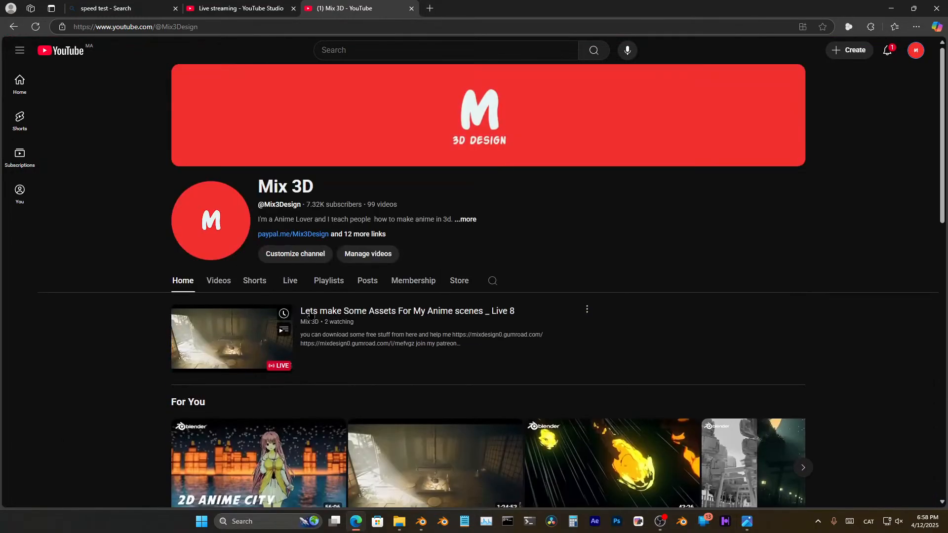
scroll(324, 284, down, 8)
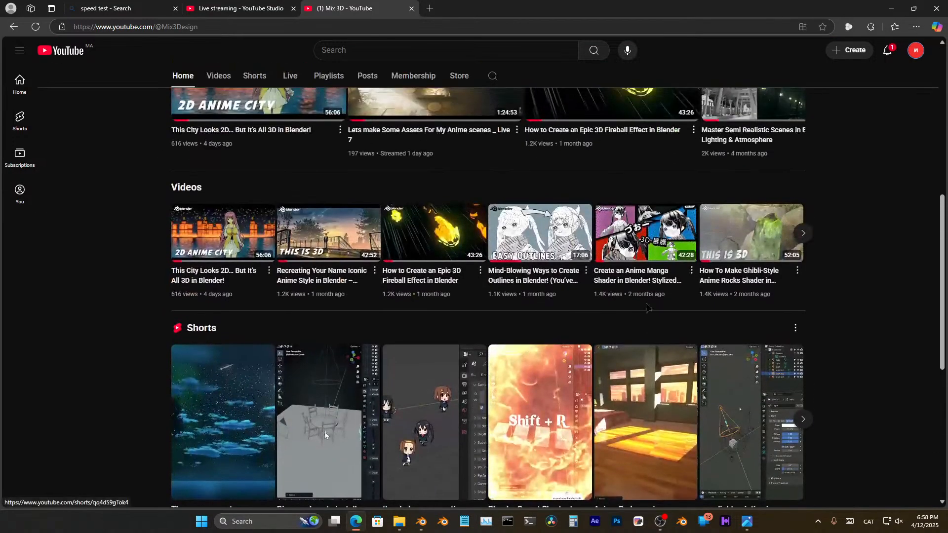
click(803, 238)
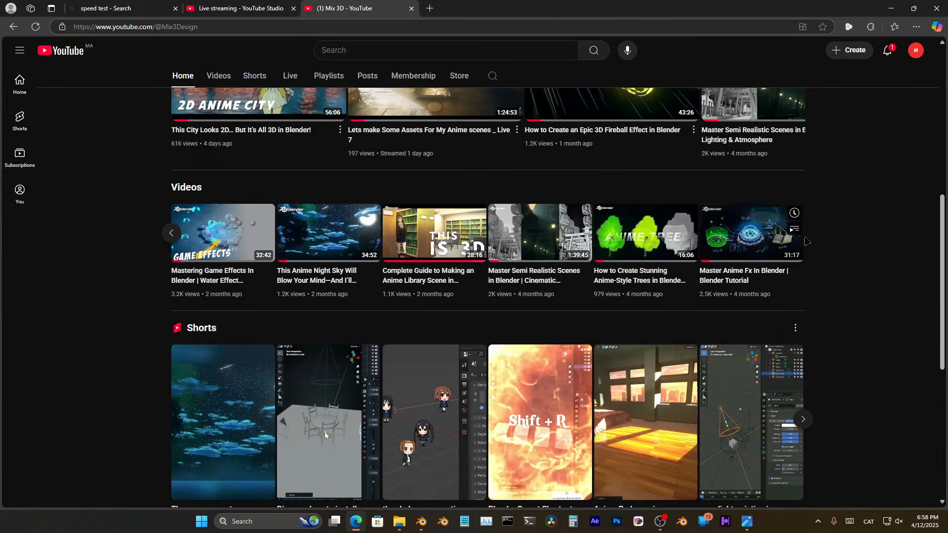
mouse_move(581, 255)
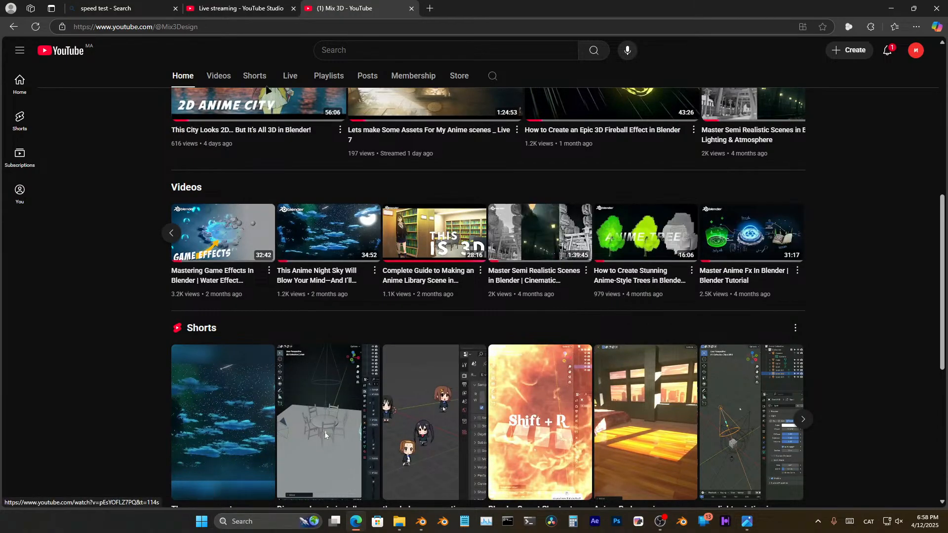
mouse_move(547, 257)
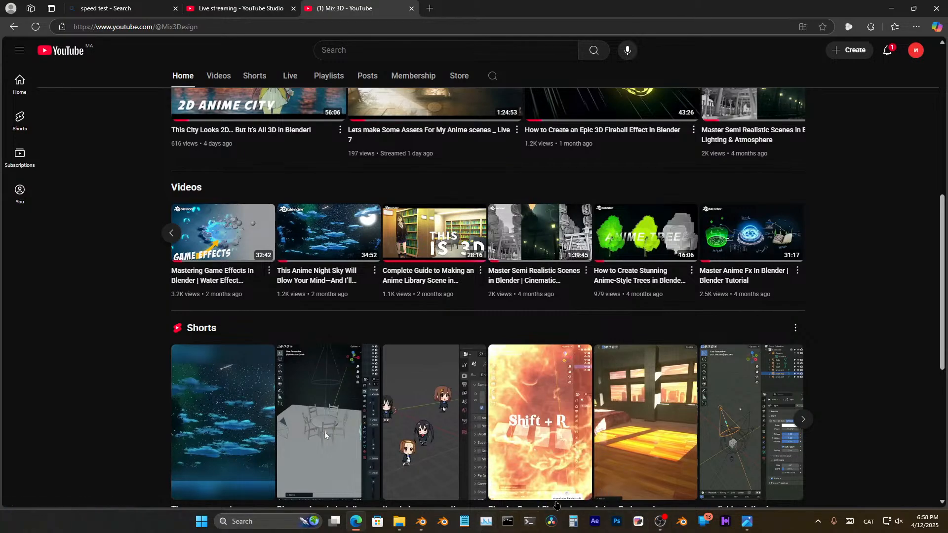
- Switch to OBS and make the Window Capture 2 source visible in the scene
click(660, 521)
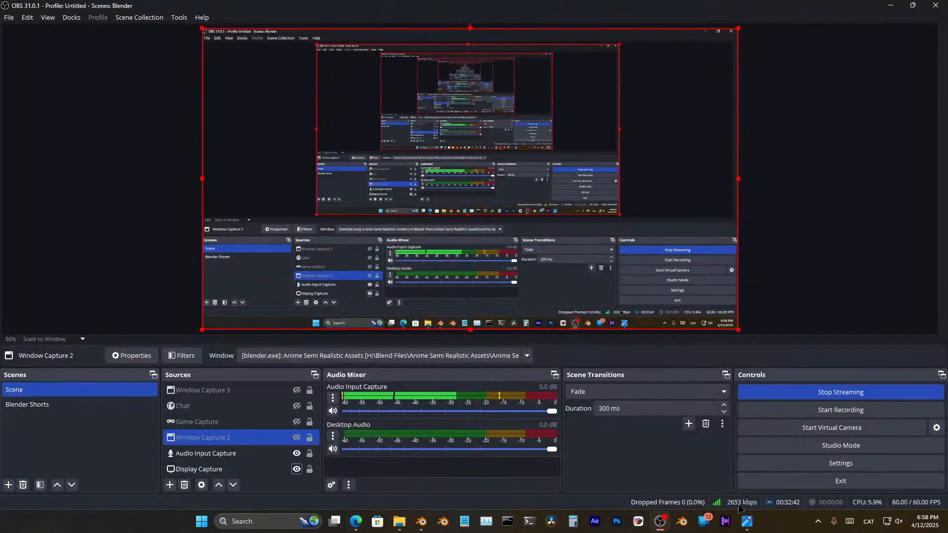
click(296, 437)
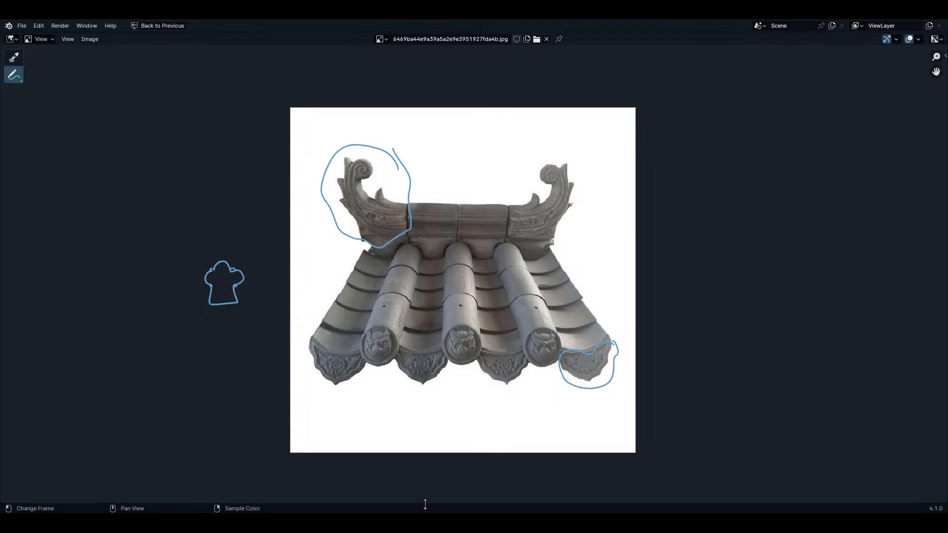
key(ctrl+space)
middle_drag(595, 298, 562, 375)
drag(602, 306, 637, 368)
click(476, 253)
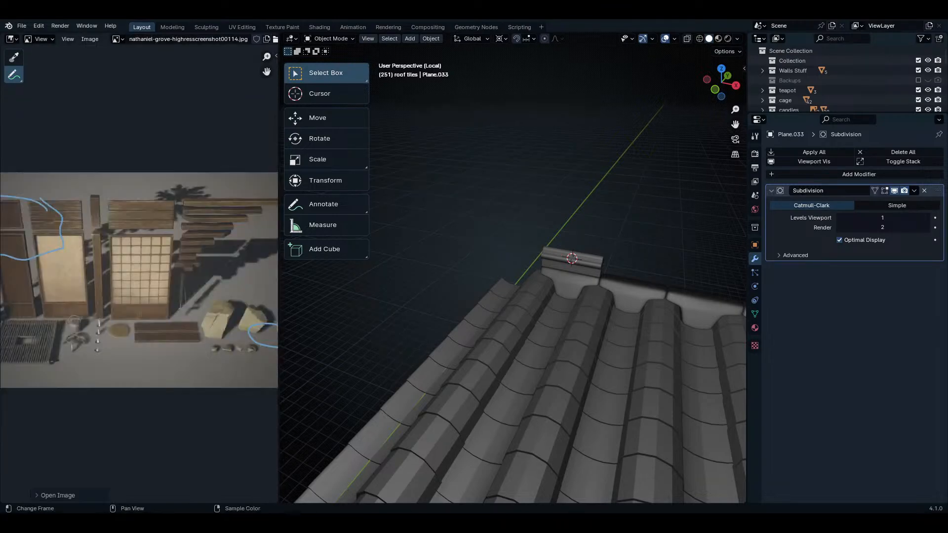
- Maximize the reference image and examine the bamboo, the dark door and the plain paper door panel up close
key(ctrl+space)
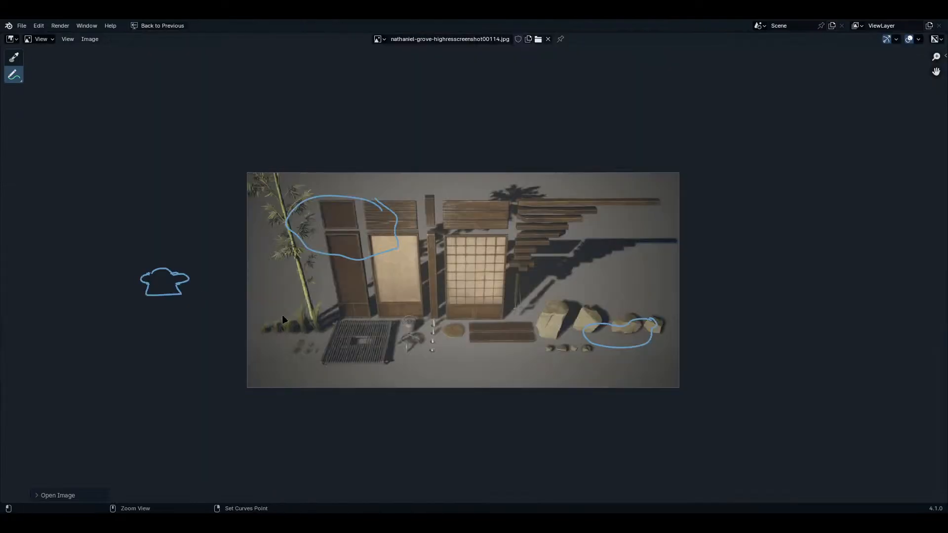
scroll(555, 297, up, 3)
scroll(548, 309, up, 1)
scroll(502, 301, down, 2)
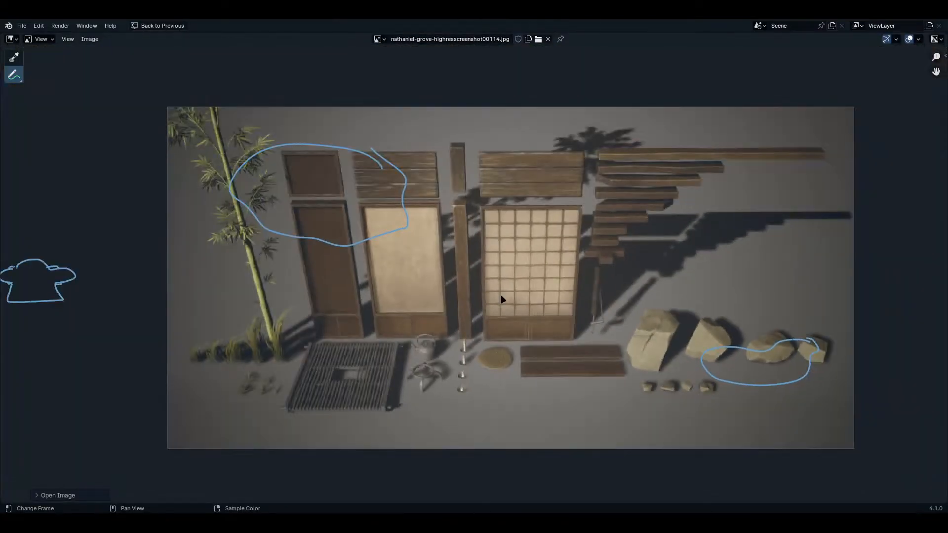
scroll(584, 375, up, 6)
scroll(721, 310, down, 3)
middle_drag(601, 464, 602, 390)
scroll(520, 311, down, 1)
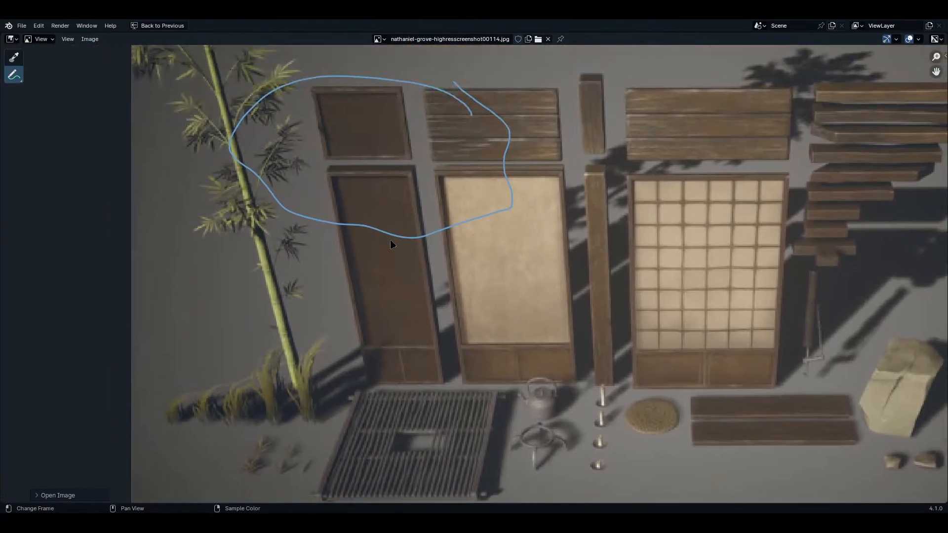
scroll(461, 317, up, 4)
middle_drag(502, 317, 505, 282)
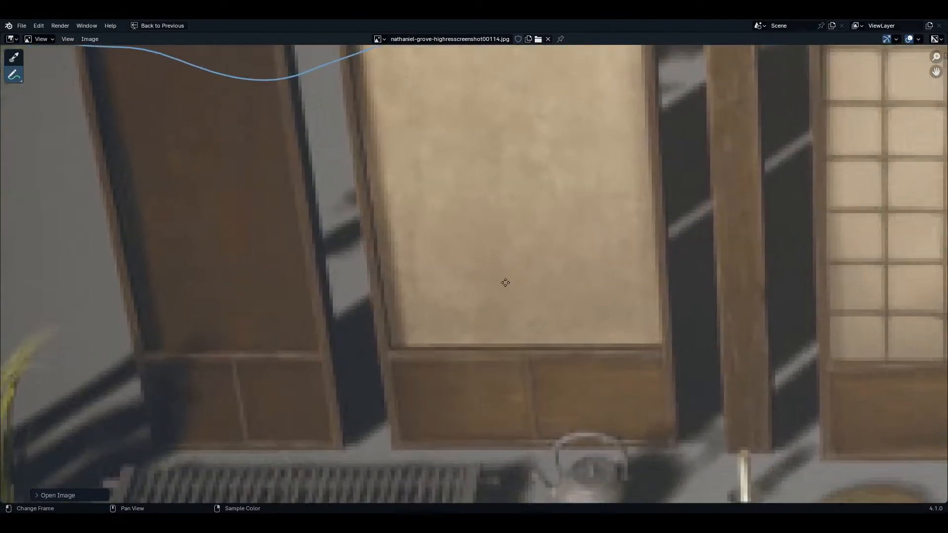
- Examine the grid-patterned shoji door and the stack of wooden beams in the reference image
scroll(623, 265, down, 5)
scroll(715, 294, up, 3)
scroll(622, 302, up, 1)
middle_drag(622, 302, 464, 267)
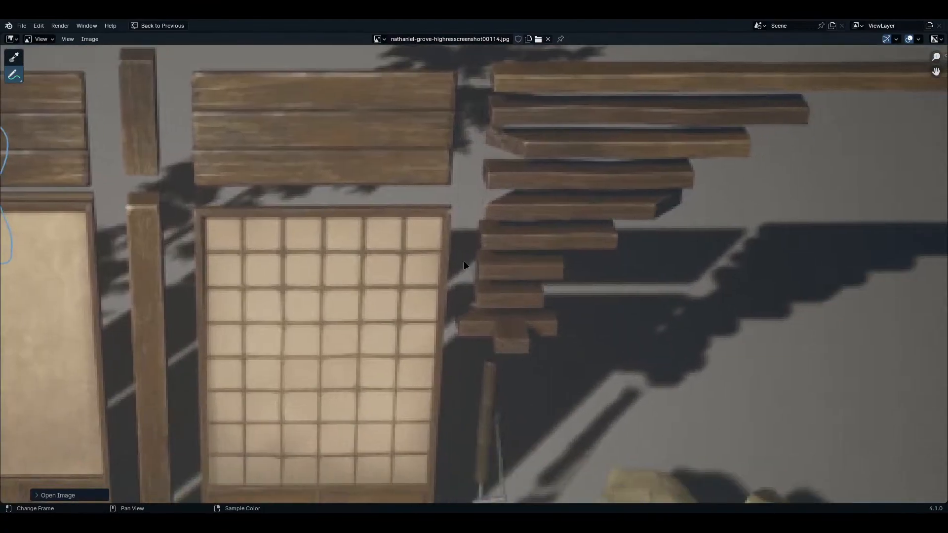
scroll(496, 265, down, 1)
scroll(573, 175, down, 1)
scroll(504, 225, down, 1)
middle_drag(504, 225, 581, 252)
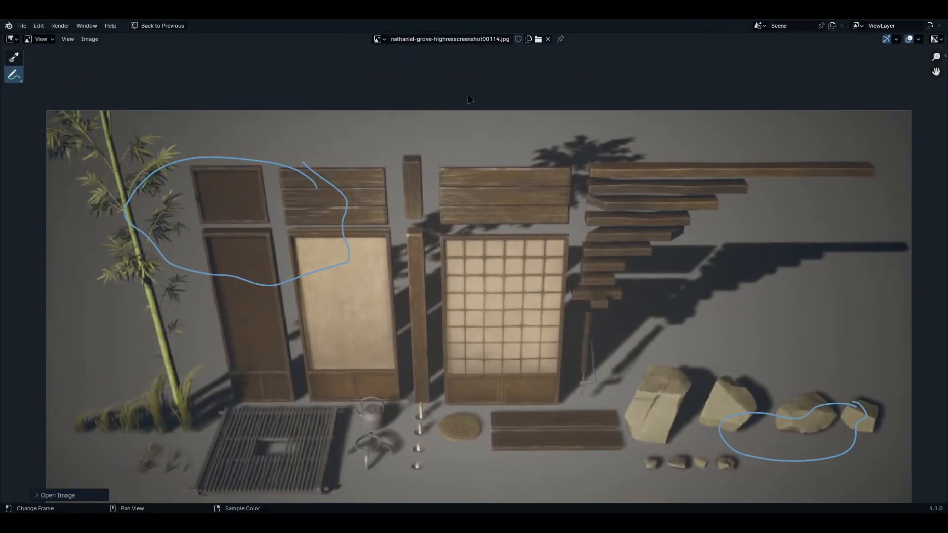
- Examine the plank wall panels, the upright posts and the three door types of the reference image together
scroll(404, 197, down, 1)
scroll(393, 247, up, 3)
middle_drag(389, 247, 566, 291)
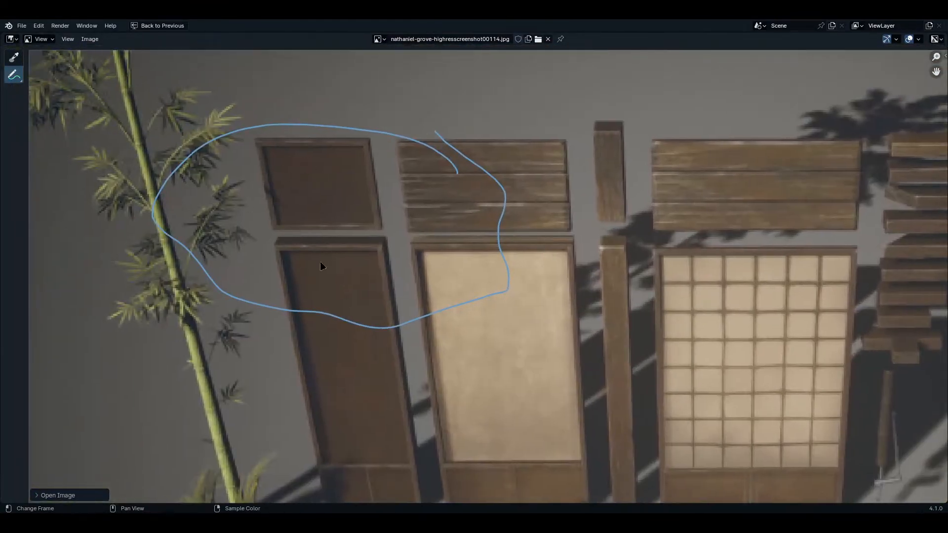
middle_drag(320, 262, 448, 224)
middle_drag(816, 395, 624, 242)
middle_drag(654, 170, 548, 266)
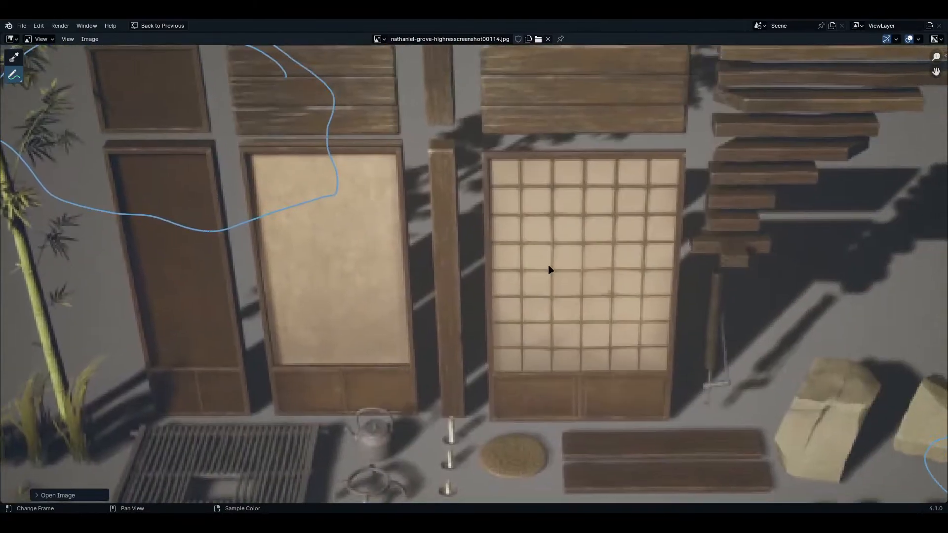
scroll(548, 267, down, 2)
- Examine the hanging hook beside the shoji door, the rocks, the slatted floor grate, the kettle and the candles
middle_drag(785, 303, 556, 247)
scroll(556, 246, up, 3)
scroll(341, 289, up, 2)
middle_drag(285, 353, 469, 322)
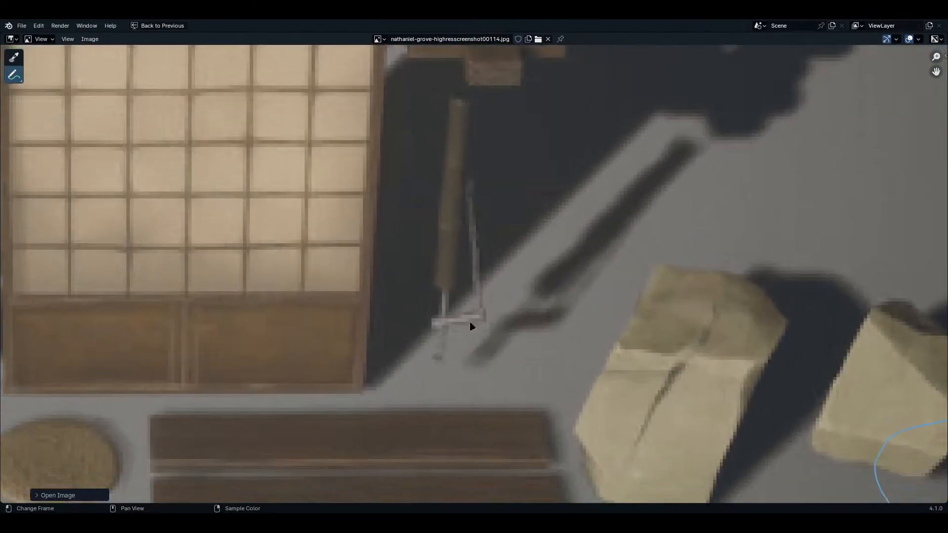
scroll(469, 323, down, 2)
scroll(182, 339, up, 1)
middle_drag(182, 339, 457, 371)
scroll(323, 343, down, 1)
middle_drag(325, 338, 580, 288)
scroll(543, 281, up, 3)
scroll(558, 269, down, 3)
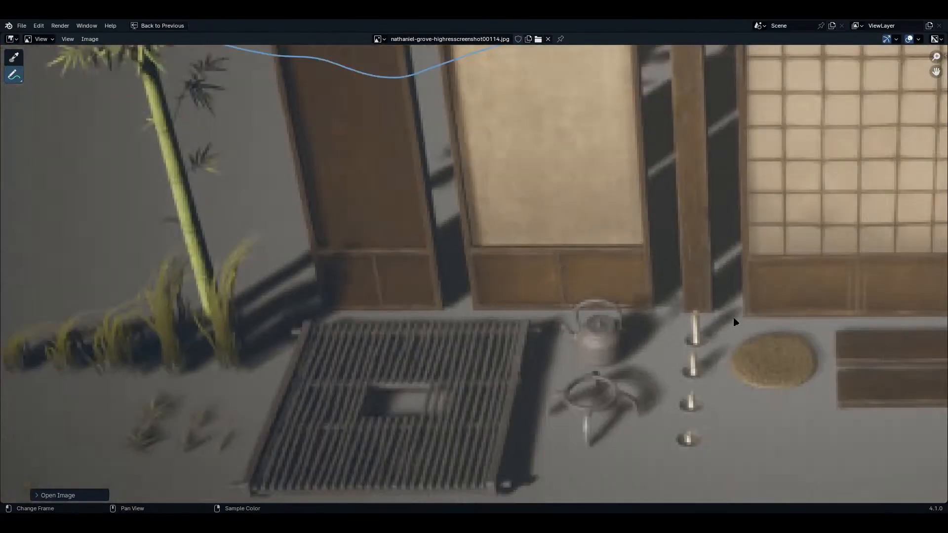
- Examine the large and small rocks in the prop reference image, then the overall sheet, and restore the normal layout
middle_drag(734, 321, 411, 289)
scroll(543, 306, down, 3)
middle_drag(585, 312, 254, 360)
scroll(394, 331, up, 4)
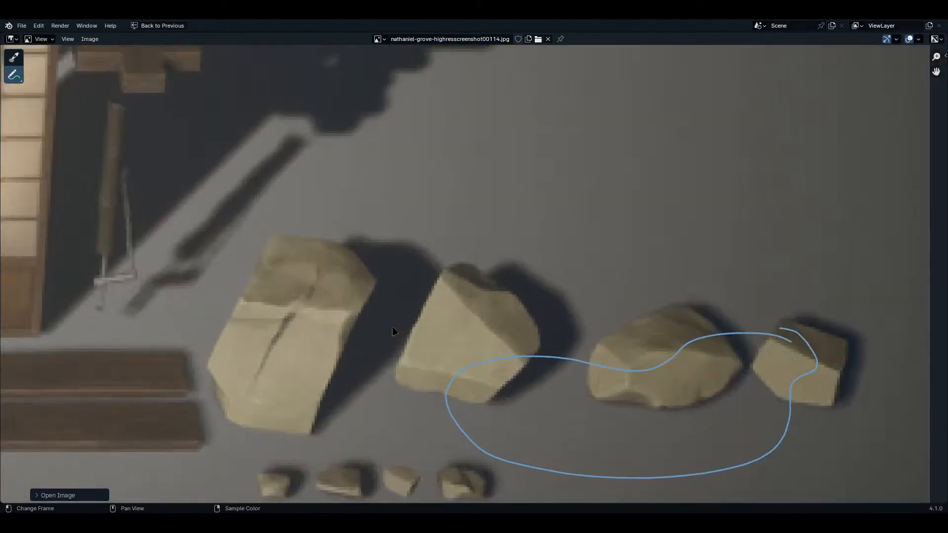
scroll(433, 312, down, 6)
middle_drag(340, 143, 560, 247)
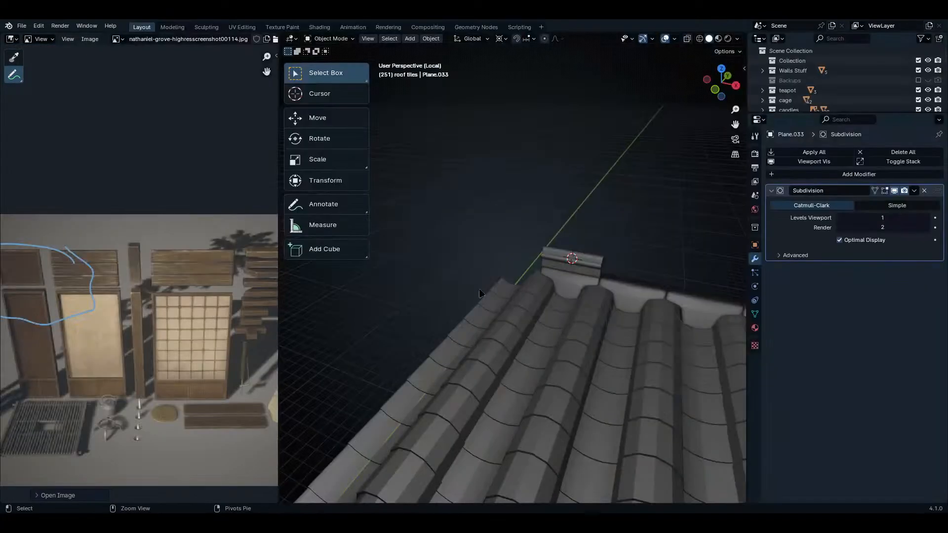
key(ctrl+space)
middle_drag(517, 317, 299, 337)
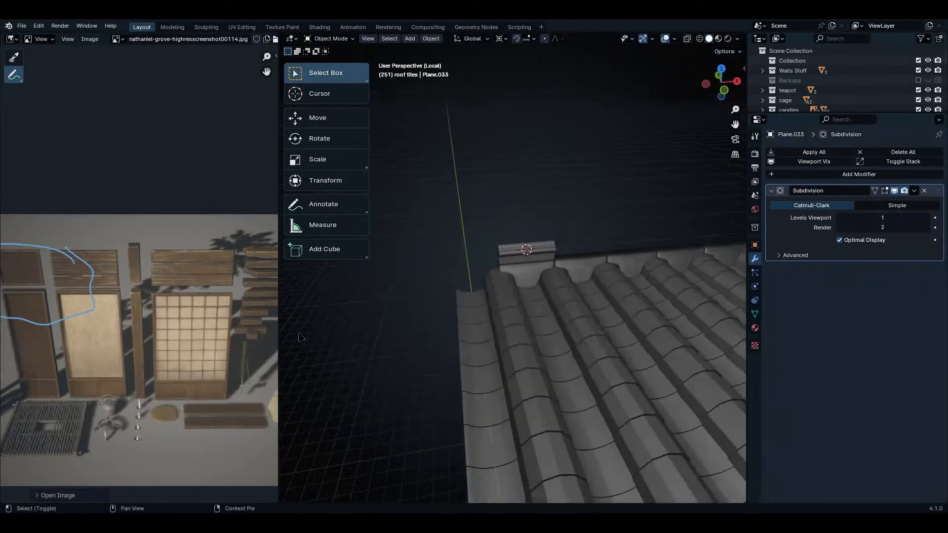
- Switch the reference to the roof photo 6469ba44e9a39a5a2e9e3951927fda4b.jpg, examine its ridge pieces, and maximize the 3D viewport
click(116, 39)
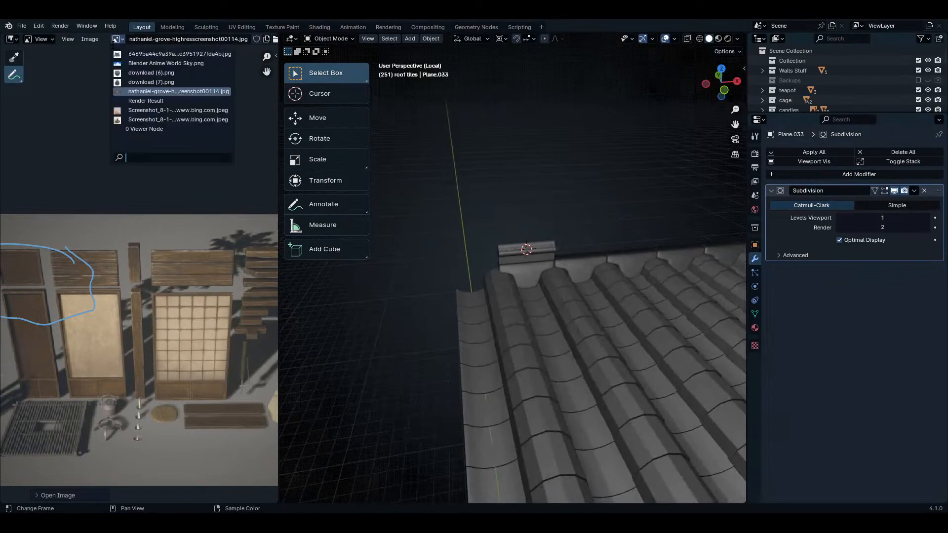
click(148, 54)
key(ctrl+space)
scroll(376, 313, up, 6)
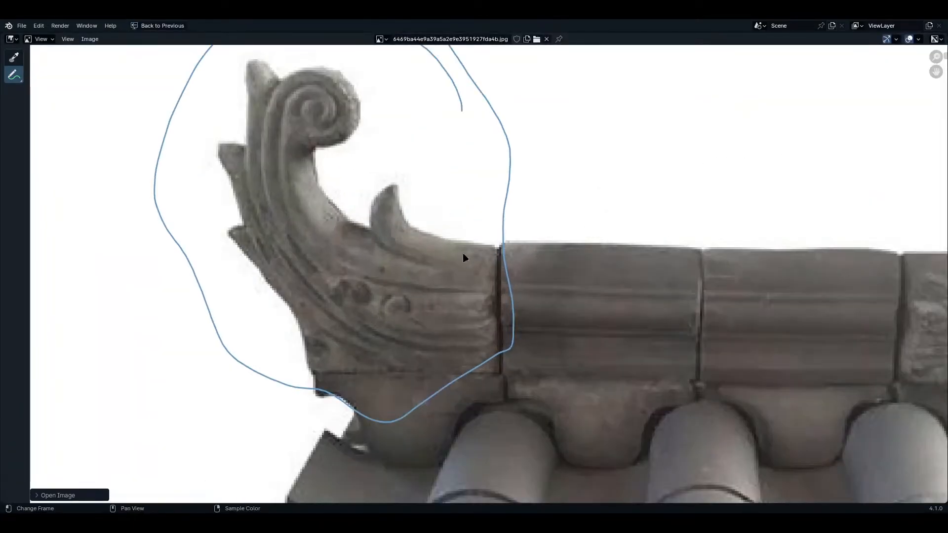
middle_drag(607, 352, 470, 293)
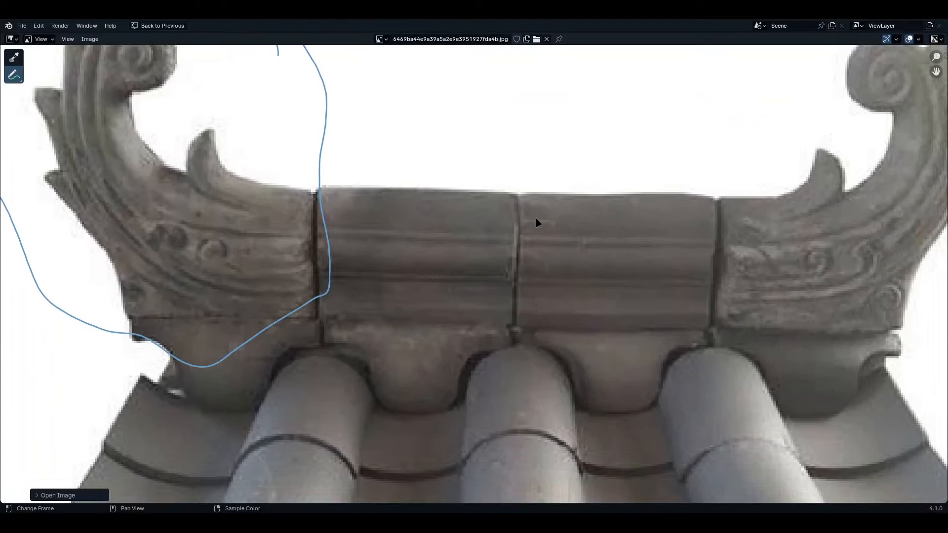
key(ctrl+space)
key(ctrl+space)
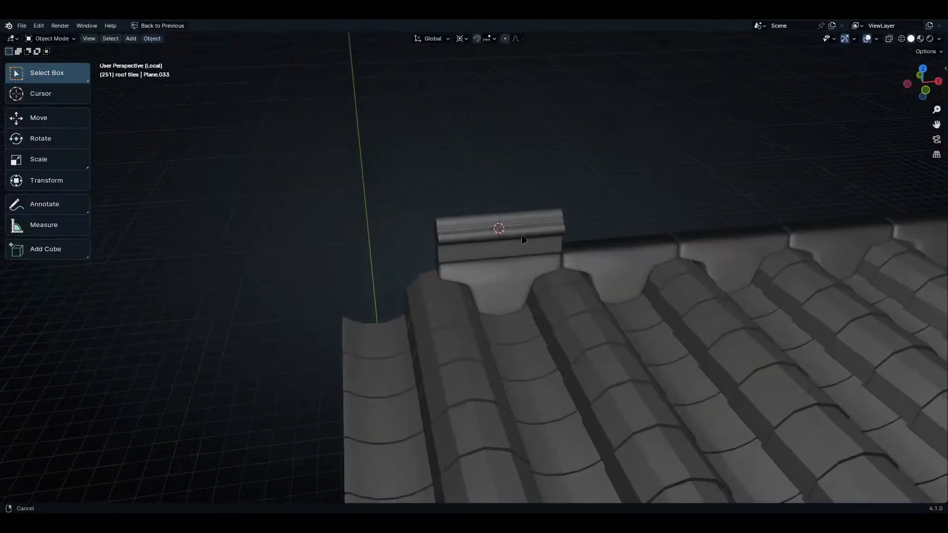
- Select the single ridge cap tile and examine its profile and end edge in Object Mode and Edit Mode
scroll(541, 225, up, 8)
shift+middle_drag(659, 225, 498, 351)
click(478, 345)
key(Tab)
key(Tab)
middle_drag(539, 381, 586, 378)
key(Tab)
middle_drag(639, 365, 630, 313)
key(Tab)
middle_drag(514, 323, 623, 340)
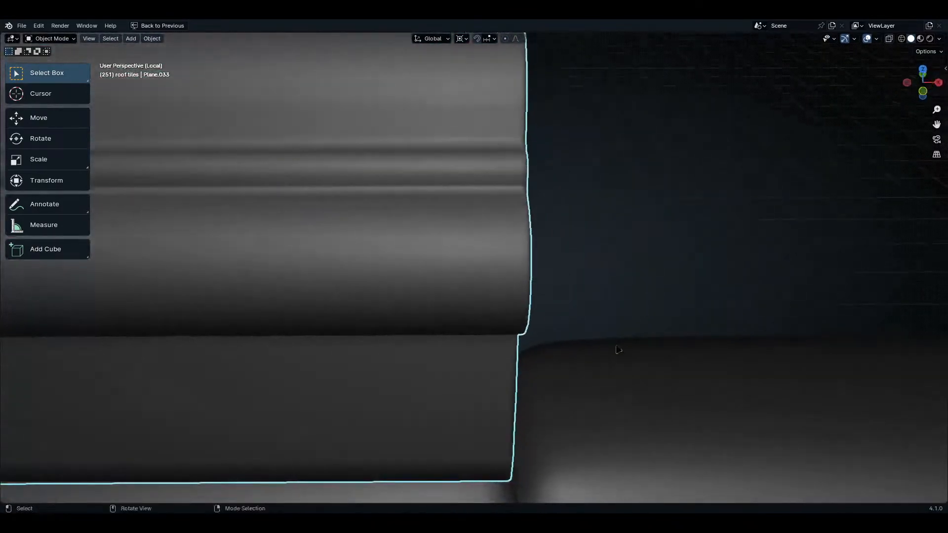
key(Tab)
ctrl+middle_drag(604, 237, 374, 340)
key(Tab)
scroll(606, 325, down, 5)
- Make a linked duplicate of the ridge cap in front view, offset 6.968 m along X over the neighbouring tile bay
key(KP_1)
scroll(374, 341, up, 8)
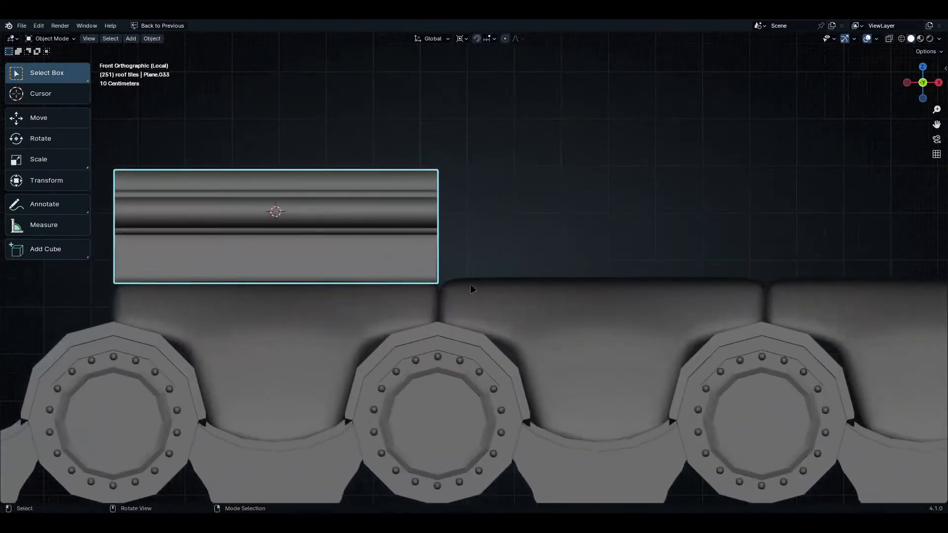
key(shift+d)
key(x)
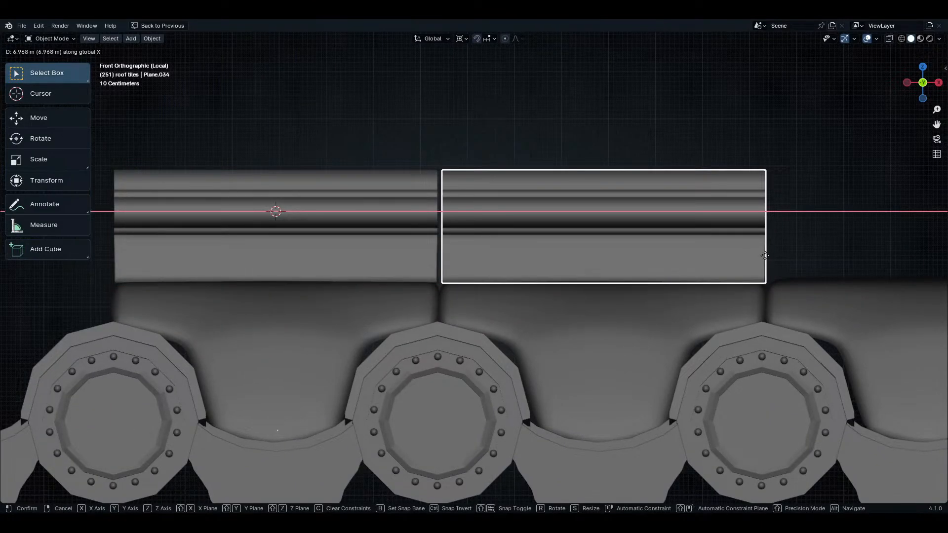
click(765, 255)
scroll(706, 217, down, 10)
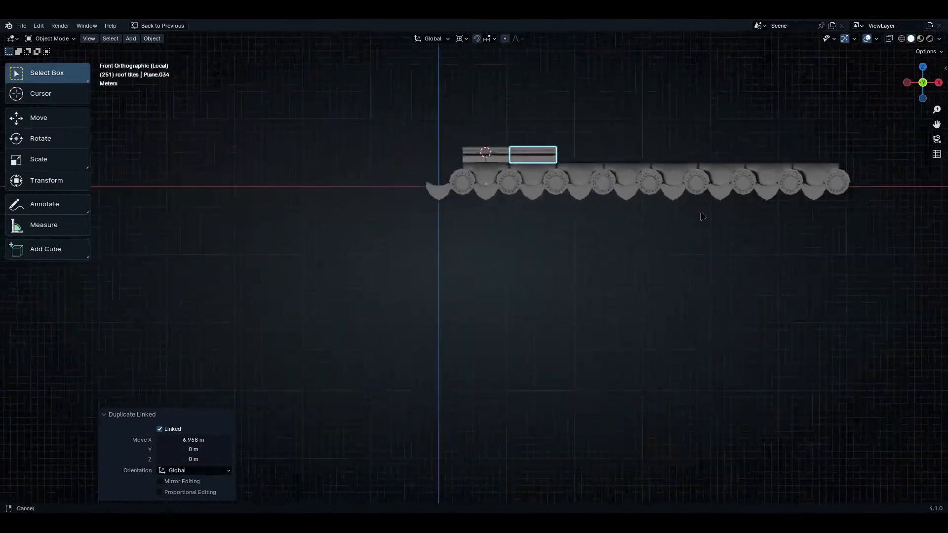
- Repeat the linked ridge cap duplication six more times to cover the ridge to the far end of the roof
key(shift+r)
key(shift+r)
key(shift+r)
key(shift+r)
key(shift+r)
key(shift+r)
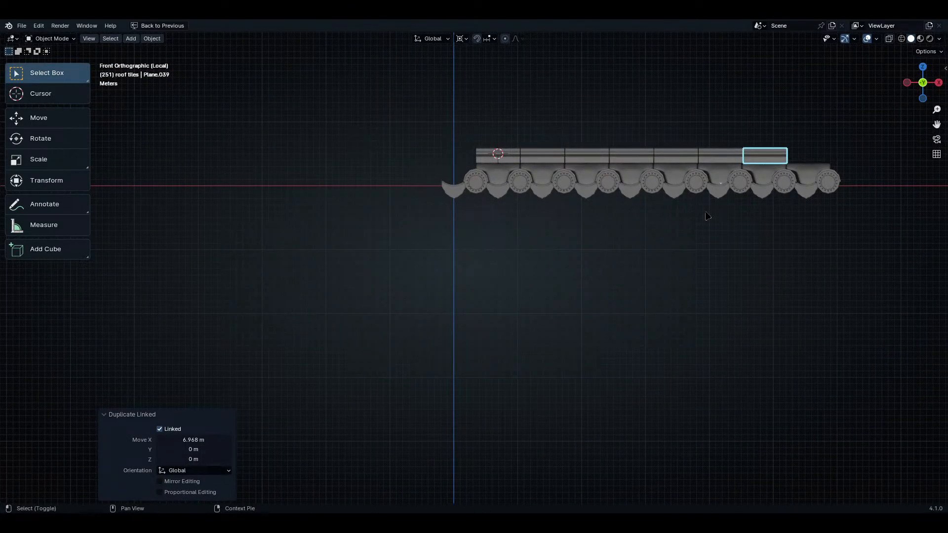
middle_drag(707, 216, 829, 265)
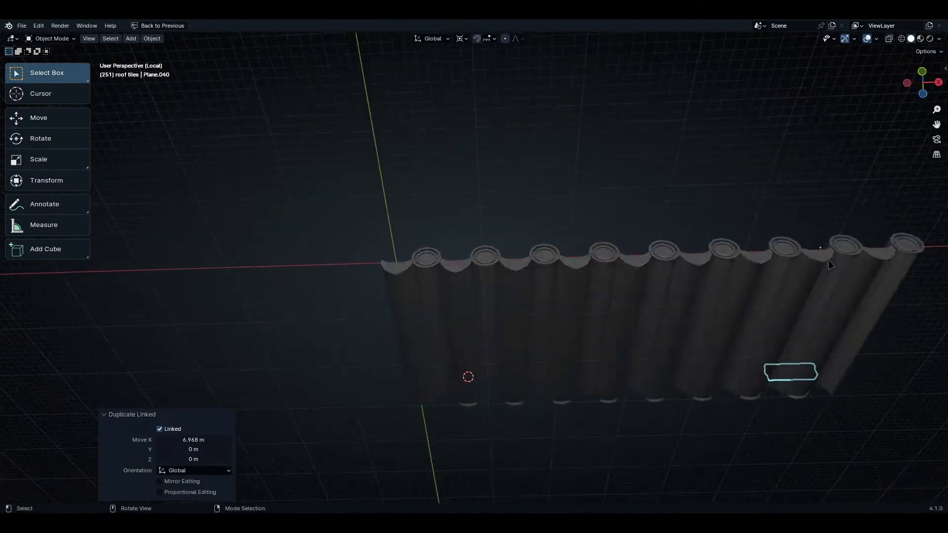
- Examine the row of ridge caps from the front, checking how both ends line up with the roof tiles
key(KP_1)
ctrl+middle_drag(875, 298, 863, 278)
shift+middle_drag(752, 247, 466, 354)
ctrl+middle_drag(660, 309, 613, 267)
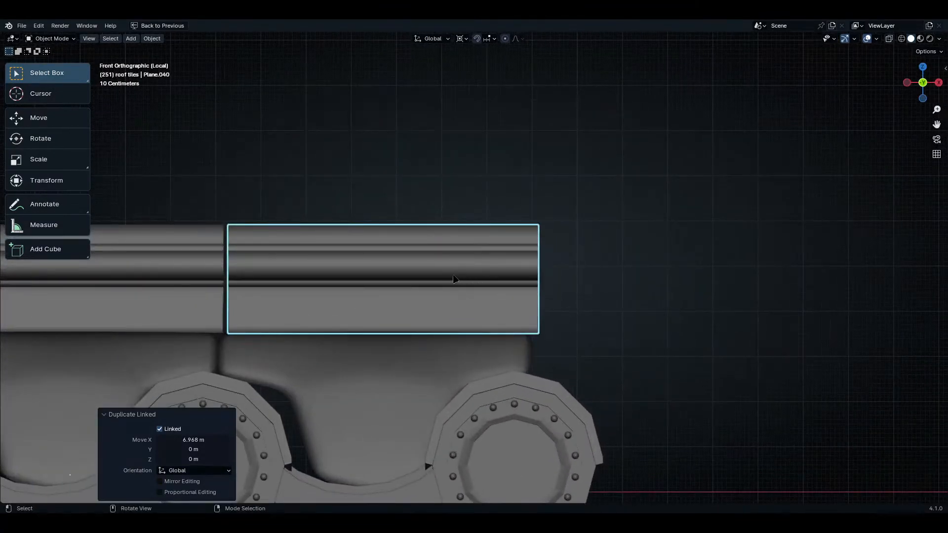
ctrl+middle_drag(453, 276, 454, 316)
shift+middle_drag(281, 309, 594, 313)
shift+middle_drag(123, 261, 459, 297)
shift+middle_drag(549, 325, 252, 314)
shift+middle_drag(568, 299, 860, 260)
- Place a linked copy of the first filler piece under the ridge at -6.9274 m along X, over the outermost tile
scroll(834, 276, up, 1)
click(360, 296)
shift+middle_drag(359, 297, 736, 279)
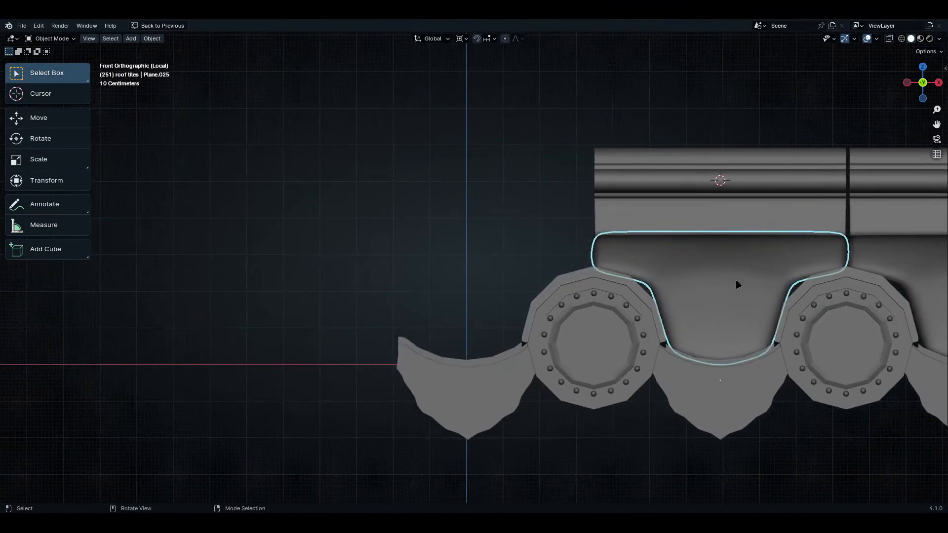
key(alt+d)
key(x)
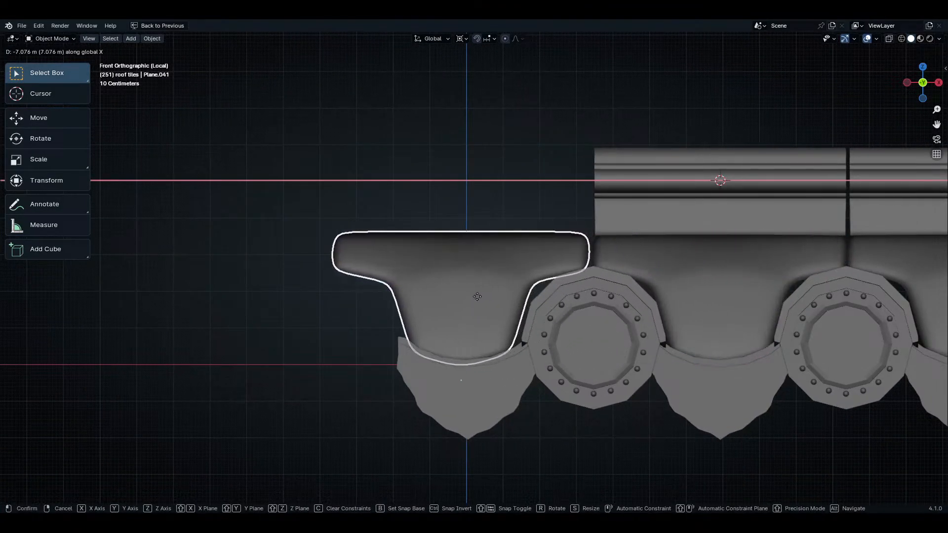
click(482, 298)
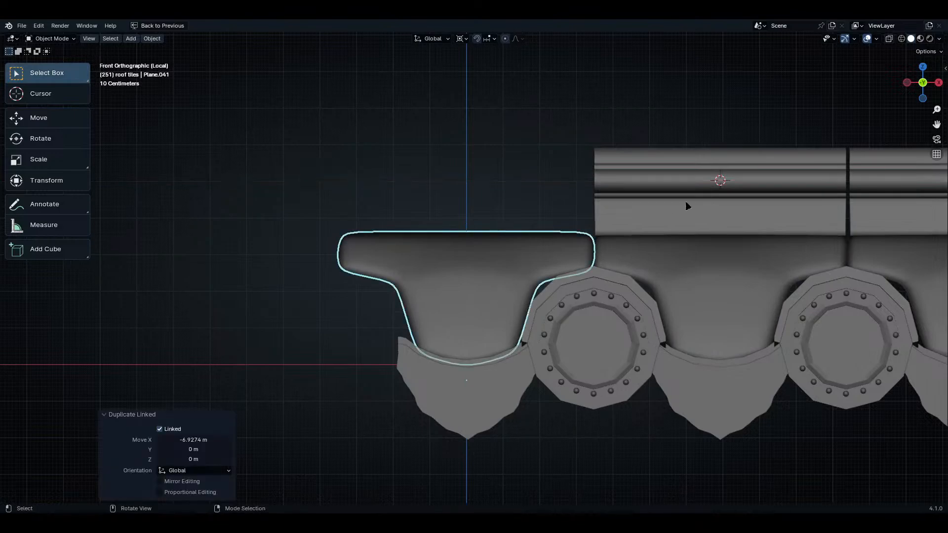
- Place a linked copy of the first ridge cap at -6.9813 m along X, above the outermost filler piece
click(745, 235)
key(alt+d)
key(x)
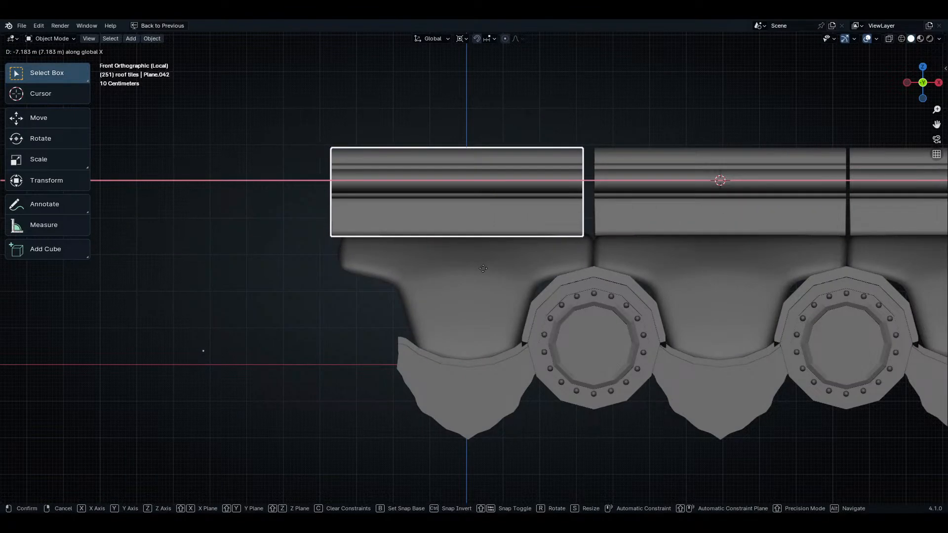
click(487, 270)
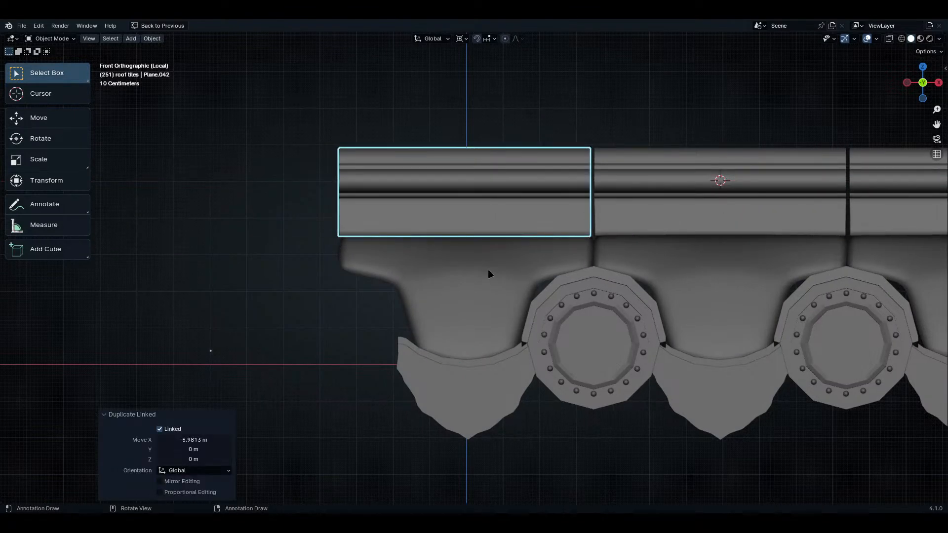
- Examine the opposite end of the ridge row and the full roof section from the front and in perspective
scroll(488, 268, down, 4)
shift+middle_drag(608, 280, 507, 244)
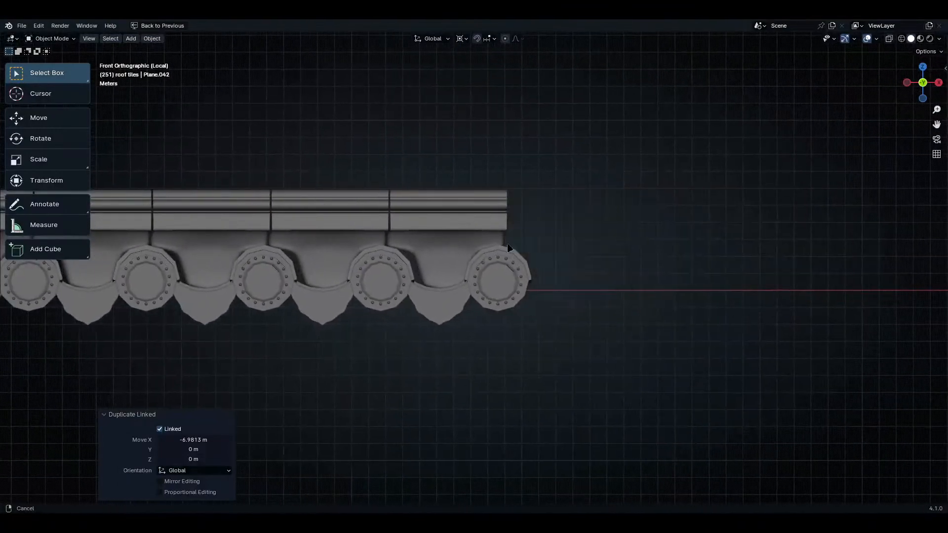
shift+middle_drag(407, 282, 707, 260)
shift+middle_drag(199, 241, 418, 263)
shift+middle_drag(732, 305, 542, 314)
scroll(544, 319, right, 3)
middle_drag(631, 211, 607, 295)
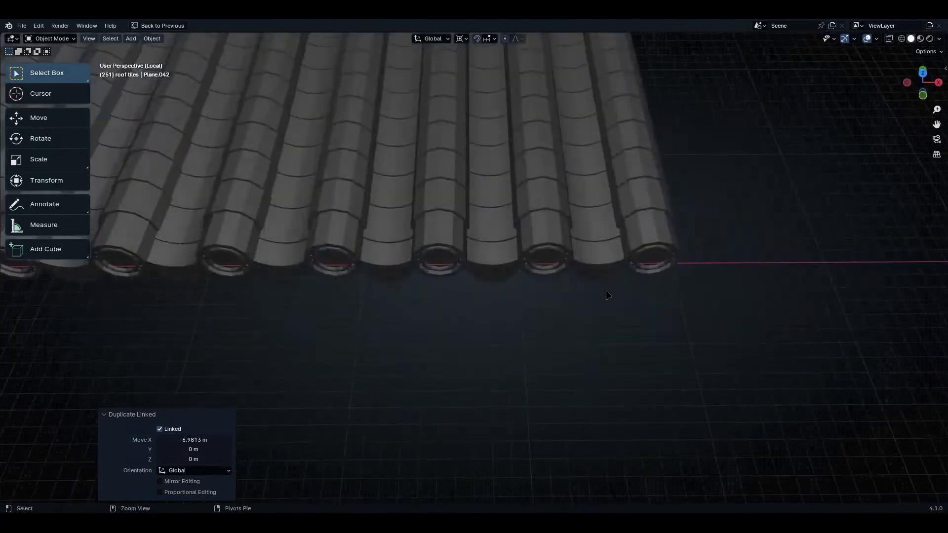
key(KP_1)
scroll(676, 259, down, 4)
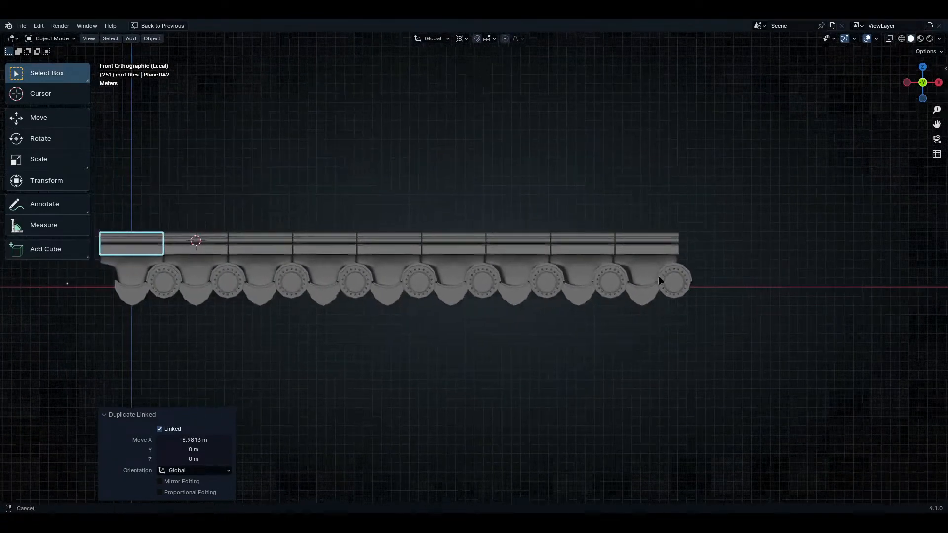
- Try extending the roof by selecting the whole section and placing a linked copy 62 m along X
drag(735, 166, 236, 419)
scroll(248, 378, up, 2)
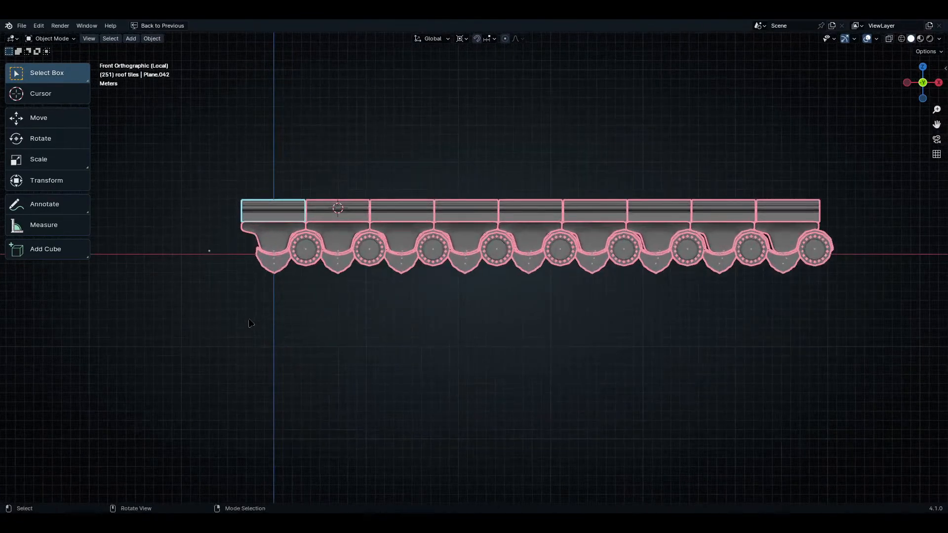
ctrl+scroll(403, 332, right, 3)
key(alt)
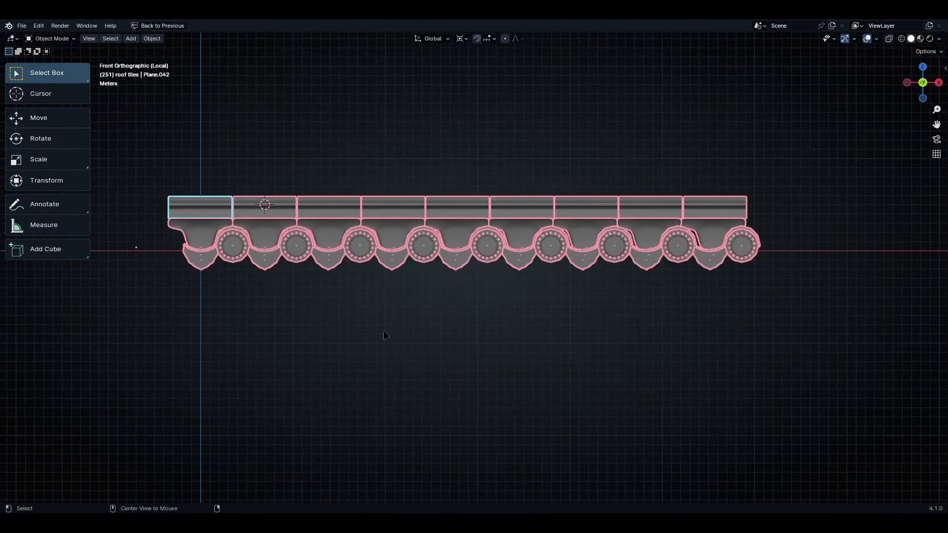
key(alt+d)
key(x)
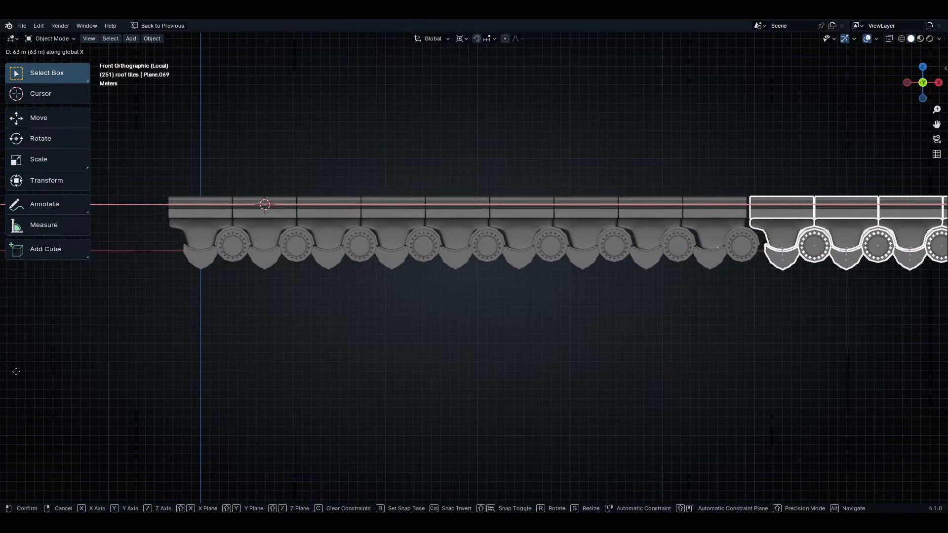
click(11, 296)
- Move the copied roof section 0.30765 m along X to fit its first tile against the original section's last round tile
shift+middle_drag(671, 275, 546, 337)
ctrl+middle_drag(764, 296, 815, 182)
ctrl+middle_drag(425, 342, 391, 332)
scroll(393, 335, up, 3)
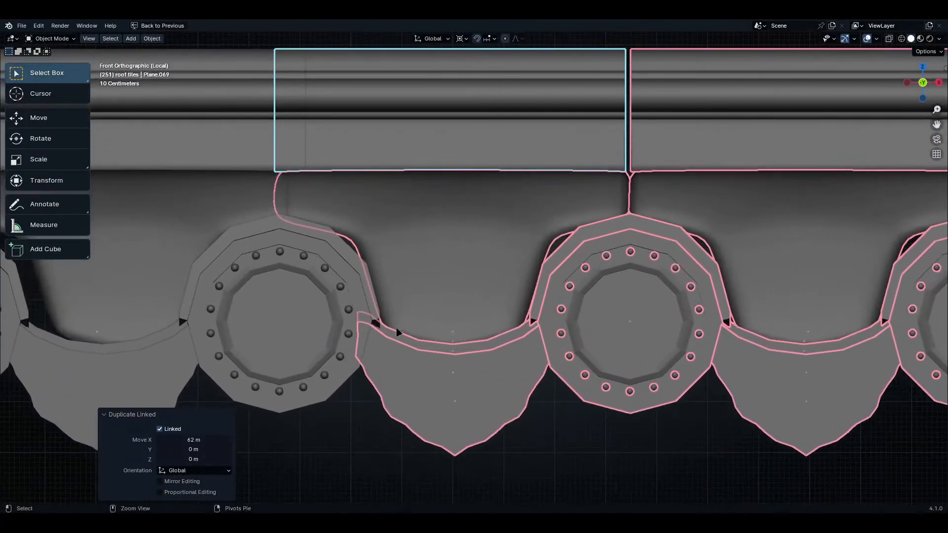
scroll(401, 352, up, 2)
key(g)
key(x)
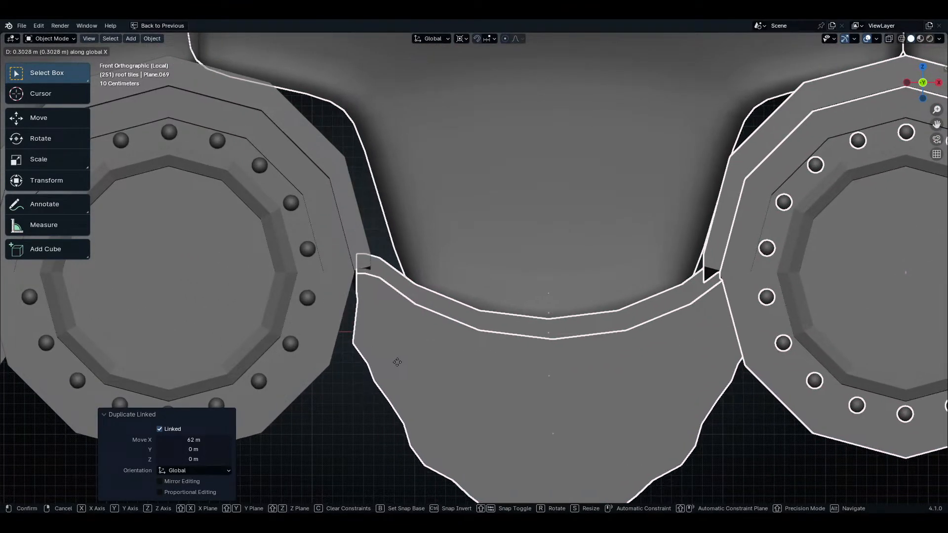
click(397, 362)
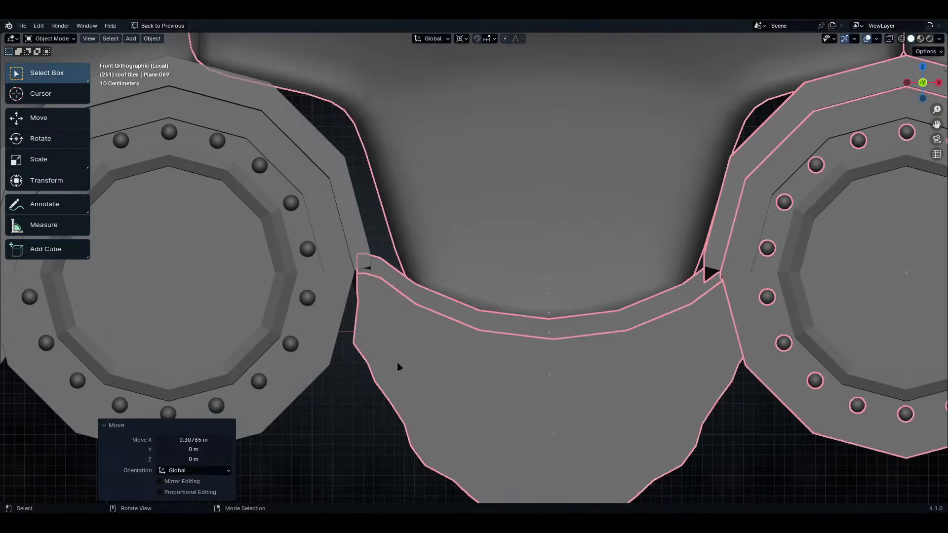
- Review the doubled roof as a whole and undo the copied roof section
scroll(509, 331, down, 2)
middle_drag(621, 328, 703, 276)
scroll(690, 335, down, 6)
scroll(719, 285, down, 2)
click(681, 208)
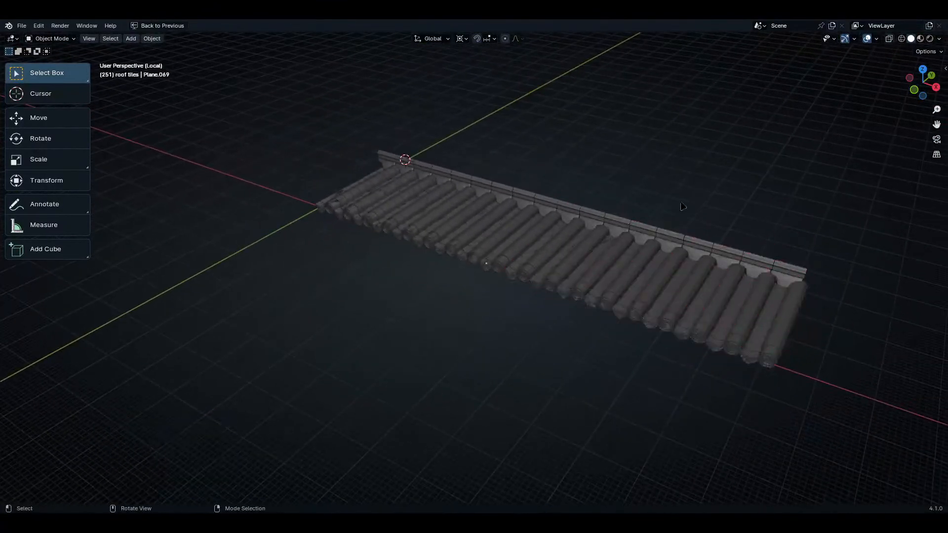
middle_drag(582, 279, 612, 252)
key(ctrl+z)
key(ctrl+z)
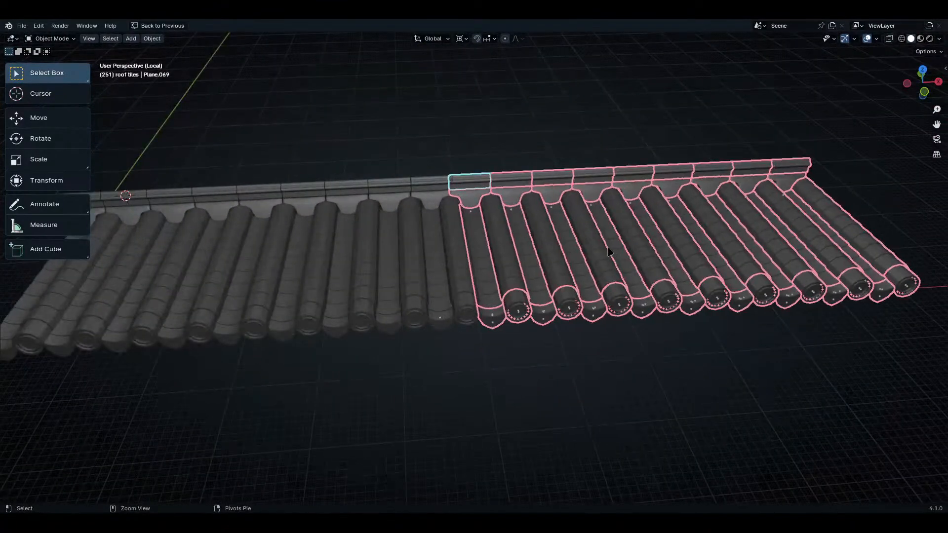
shift+middle_drag(319, 258, 455, 283)
key(g)
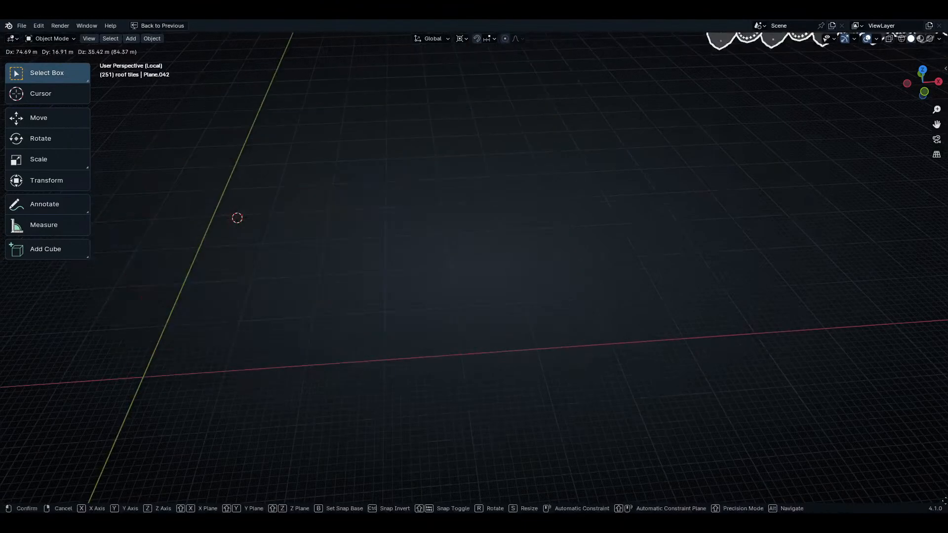
right_click(395, 261)
- Compare the open end of the modelled ridge with the carved curled end ornament in the roof reference photo
shift+middle_drag(263, 268, 403, 282)
scroll(374, 186, up, 5)
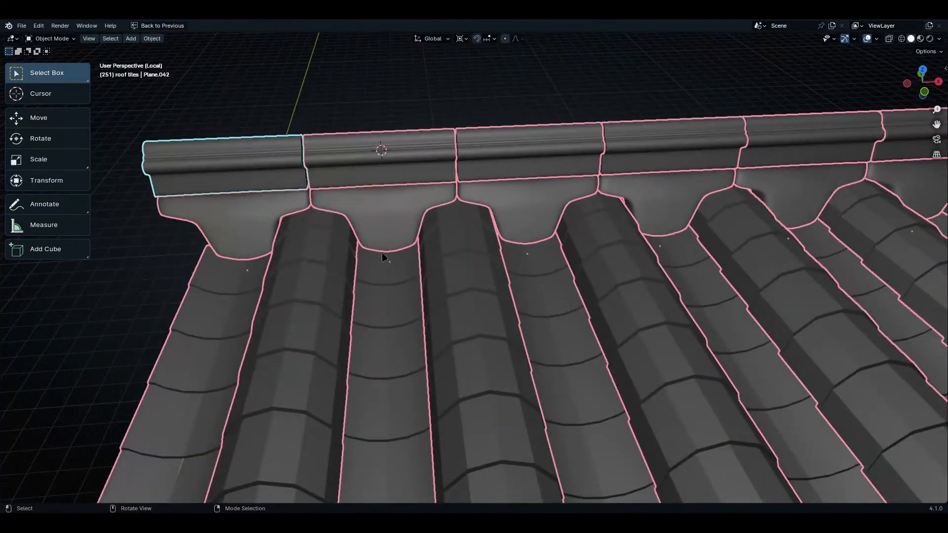
key(ctrl+space)
middle_drag(104, 228, 197, 251)
scroll(153, 249, down, 5)
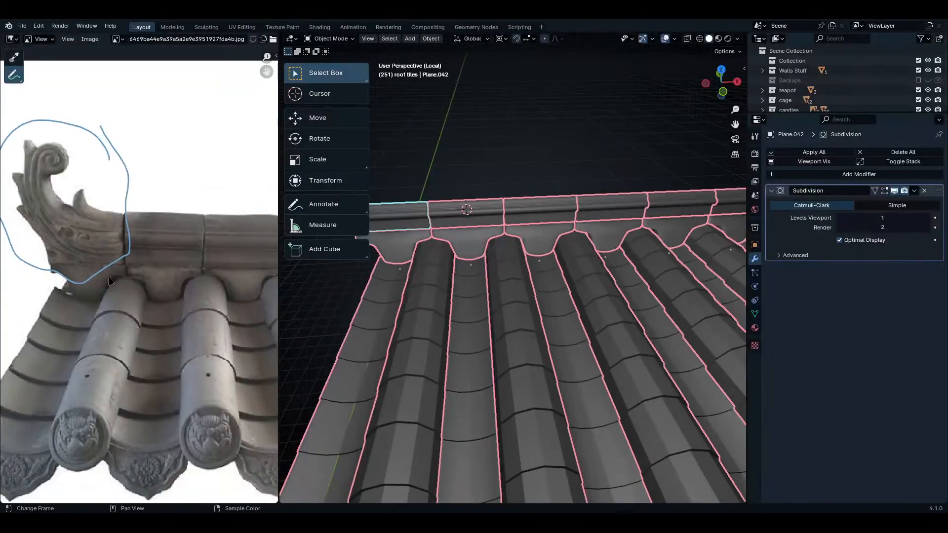
scroll(104, 249, up, 2)
middle_drag(104, 249, 183, 277)
scroll(183, 275, up, 2)
shift+middle_drag(547, 255, 732, 337)
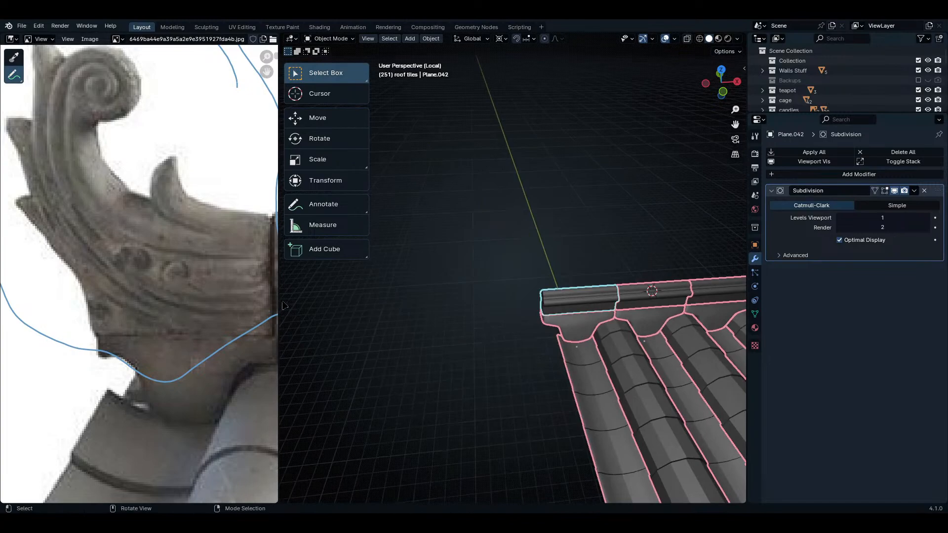
key(ctrl+space)
mouse_move(296, 297)
middle_down()
mouse_move(393, 296)
mouse_move(464, 316)
mouse_move(493, 294)
mouse_move(505, 332)
middle_up()
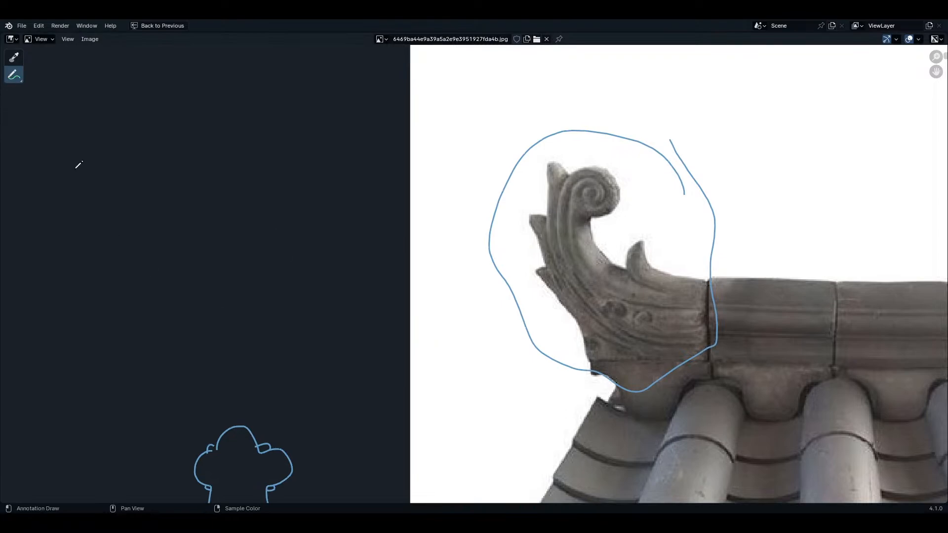
- Sketch the outline of the curled ridge-end ornament beside the reference photo, including the pointed leaves, fin and flat base
drag(174, 117, 175, 231)
ctrl+drag(181, 157, 177, 276)
drag(326, 213, 324, 301)
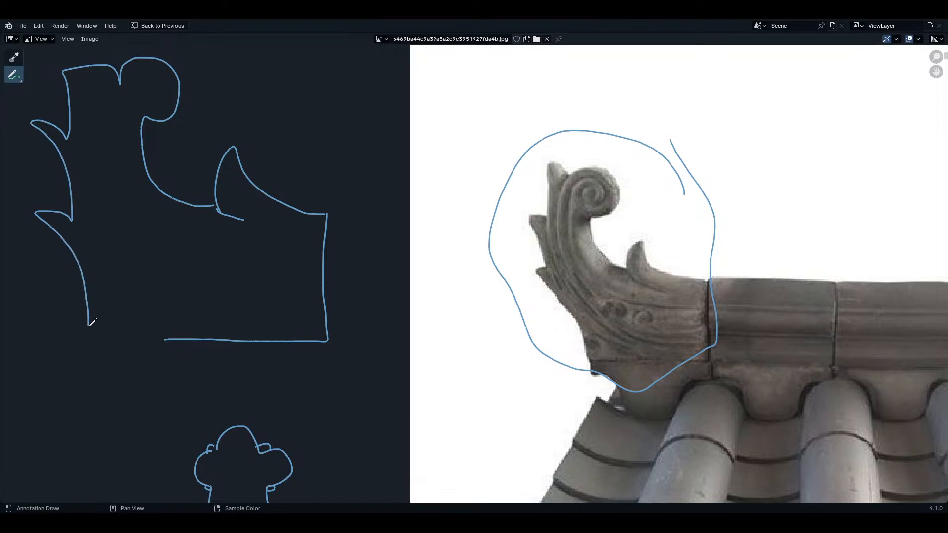
drag(90, 346, 207, 334)
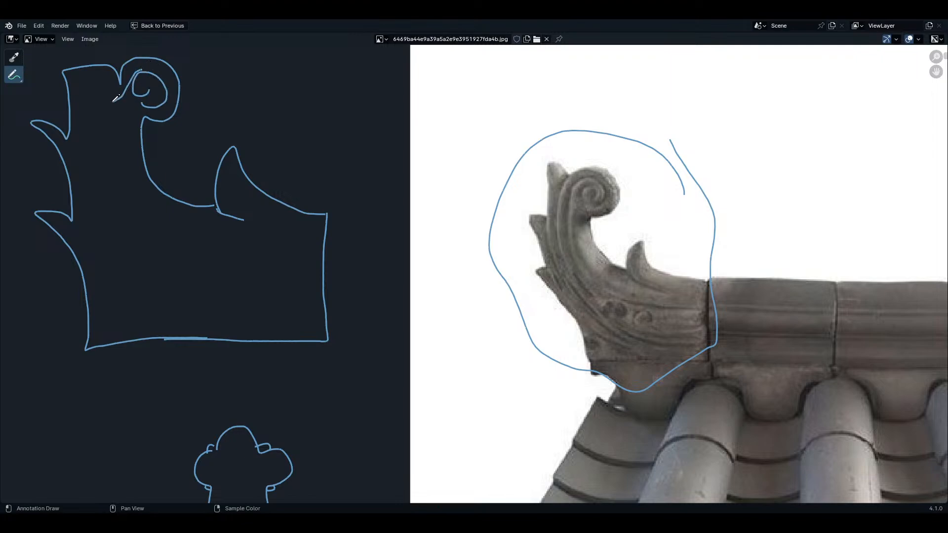
- Add the long sweeping bands, leaf lines and short carved groove lines inside the annotated ornament outline
drag(83, 206, 183, 338)
drag(86, 93, 105, 286)
drag(58, 224, 96, 310)
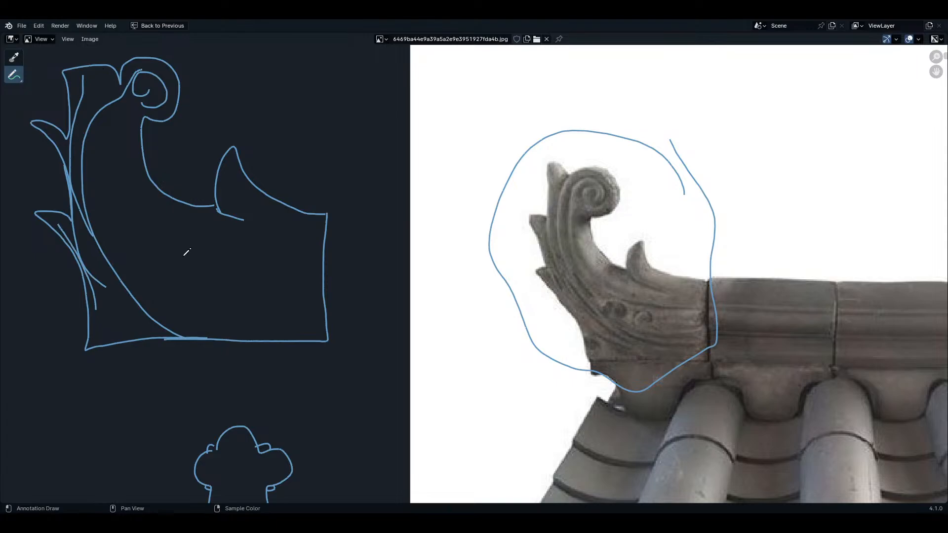
drag(148, 218, 242, 234)
drag(227, 318, 255, 318)
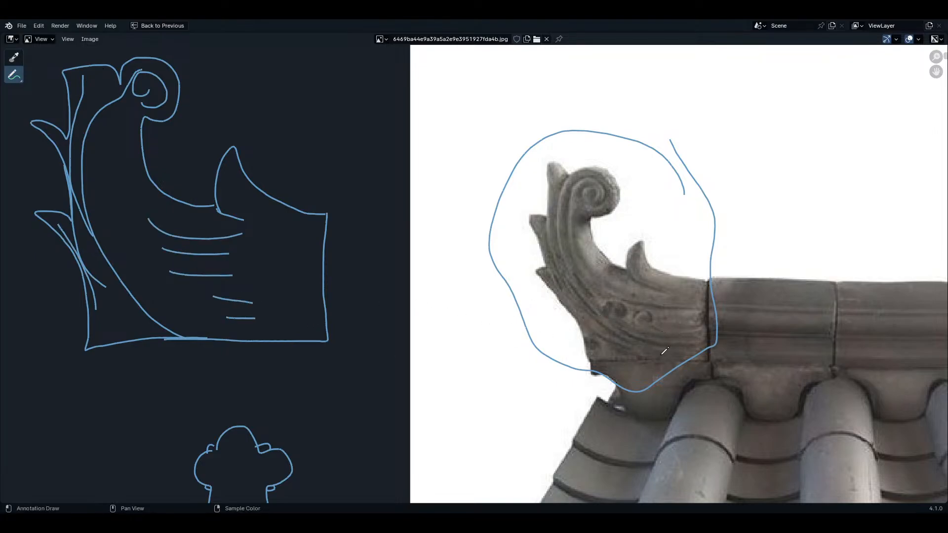
- Examine the ornament's carved bands, curl and joint with the ridge in the reference photo and compare them with the sketch
scroll(665, 351, up, 5)
scroll(716, 232, down, 3)
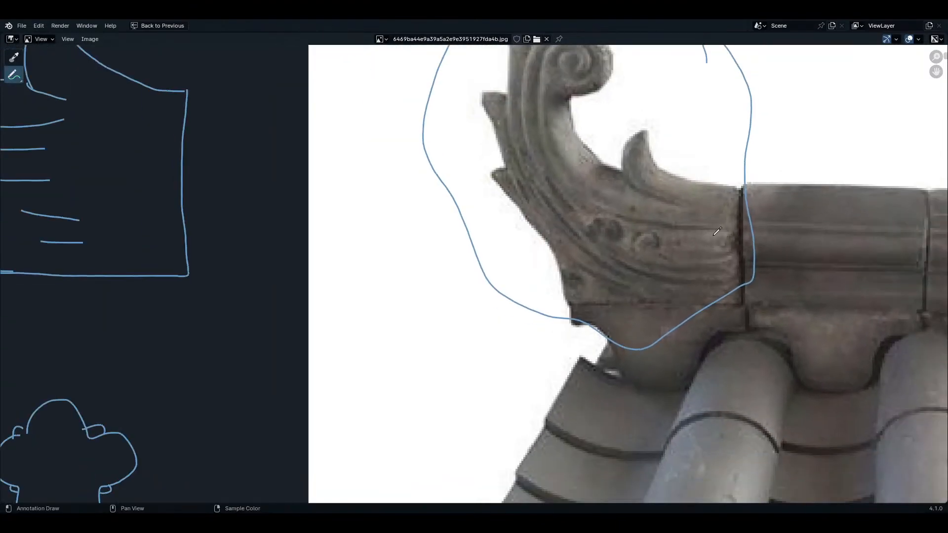
scroll(716, 232, up, 3)
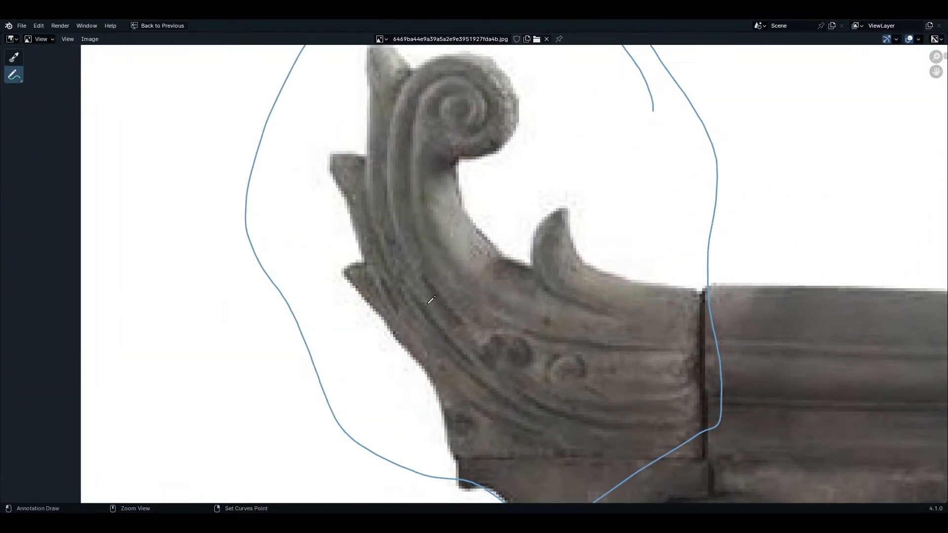
scroll(443, 241, down, 3)
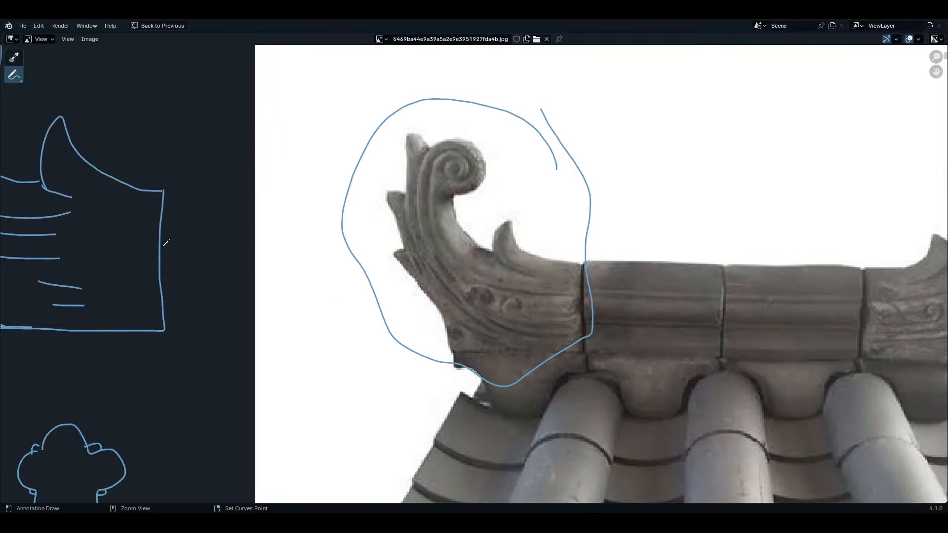
scroll(543, 237, up, 4)
scroll(567, 177, down, 4)
scroll(568, 257, down, 1)
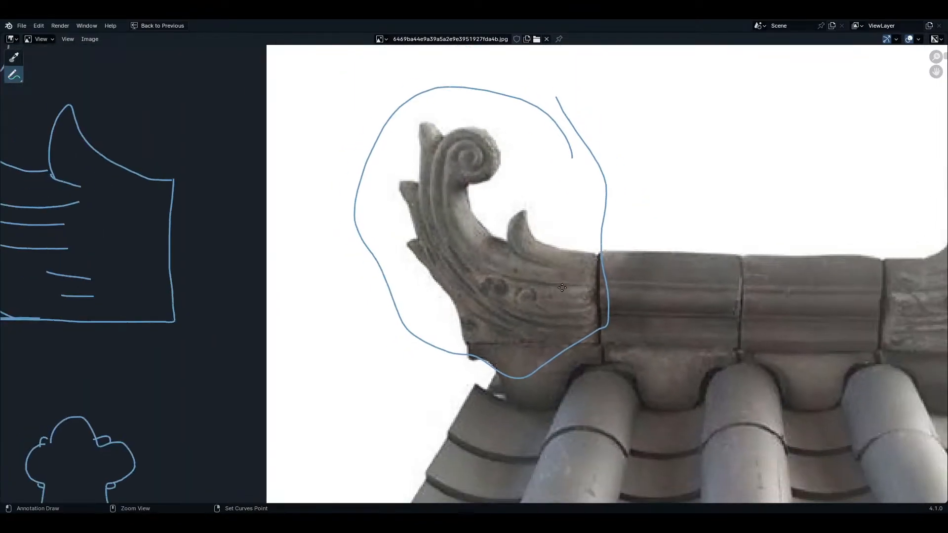
scroll(568, 277, up, 1)
scroll(570, 256, down, 1)
- Restore the split layout, deselect the roof parts and add a 2 m plane at the 3D cursor on the ridge
key(ctrl+space)
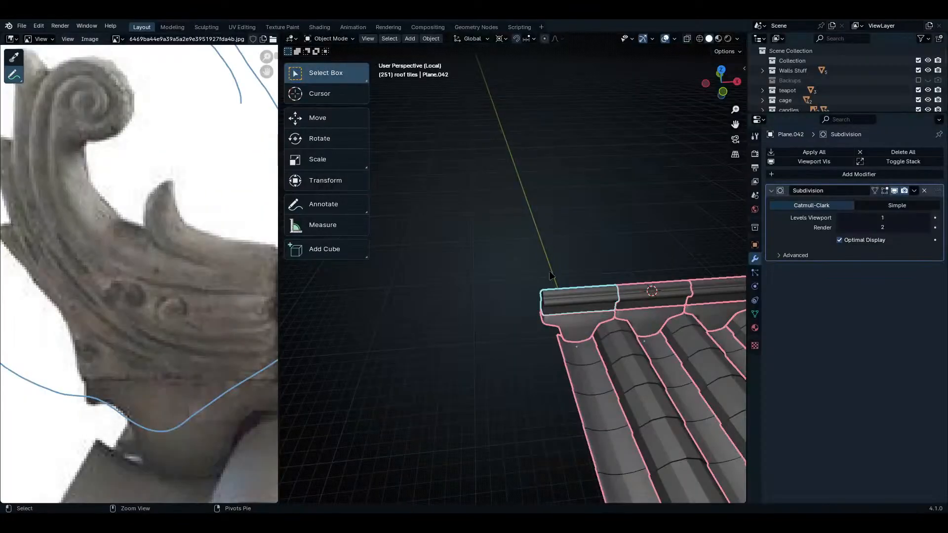
key(alt+a)
key(shift+a)
mouse_move(486, 276)
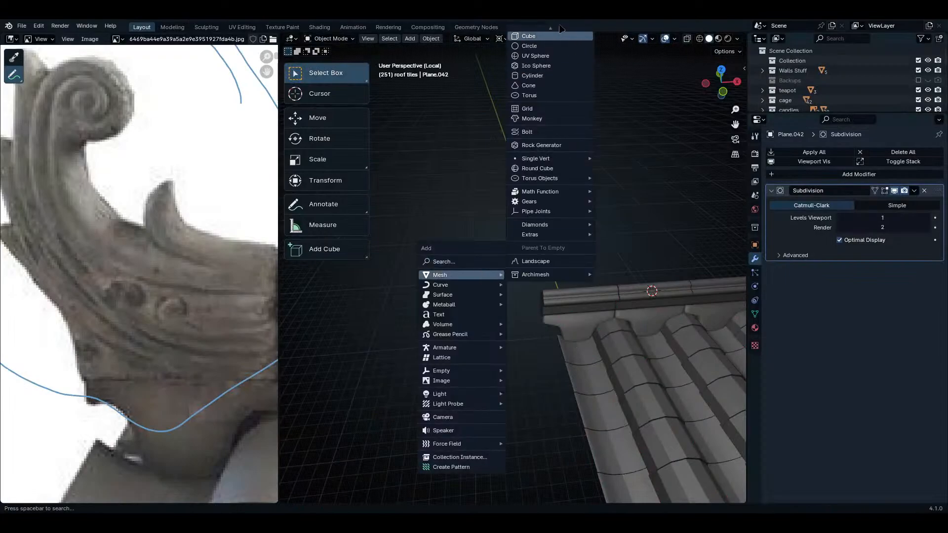
mouse_move(561, 30)
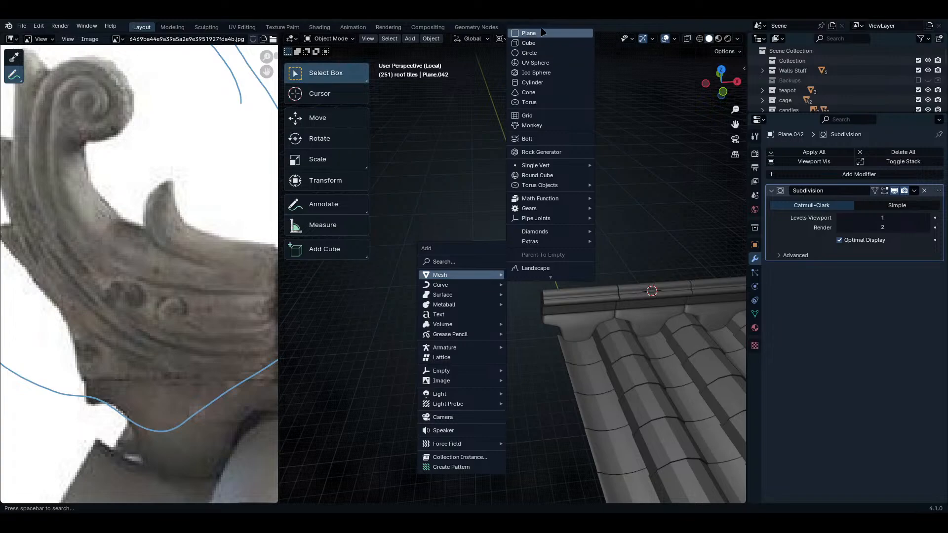
click(543, 33)
middle_drag(583, 326, 612, 319)
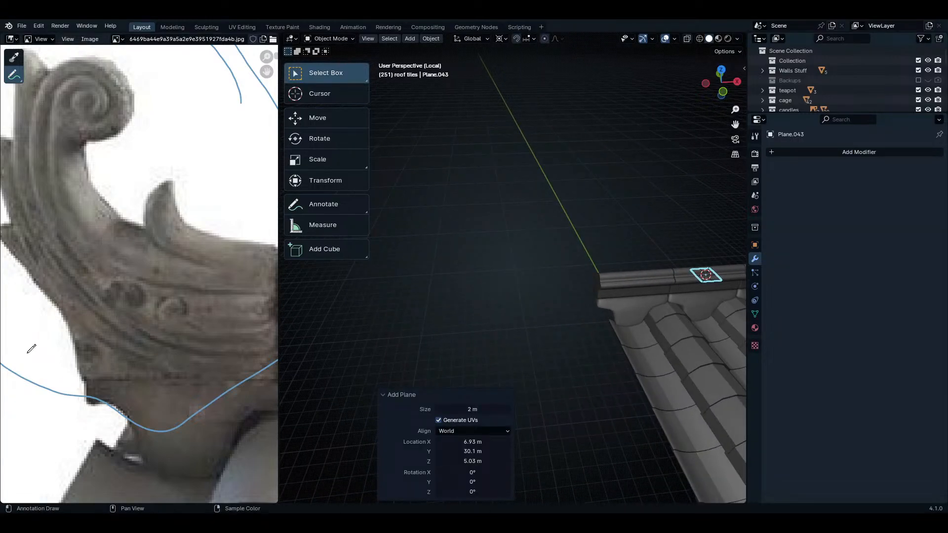
scroll(201, 252, down, 1)
middle_drag(201, 253, 176, 261)
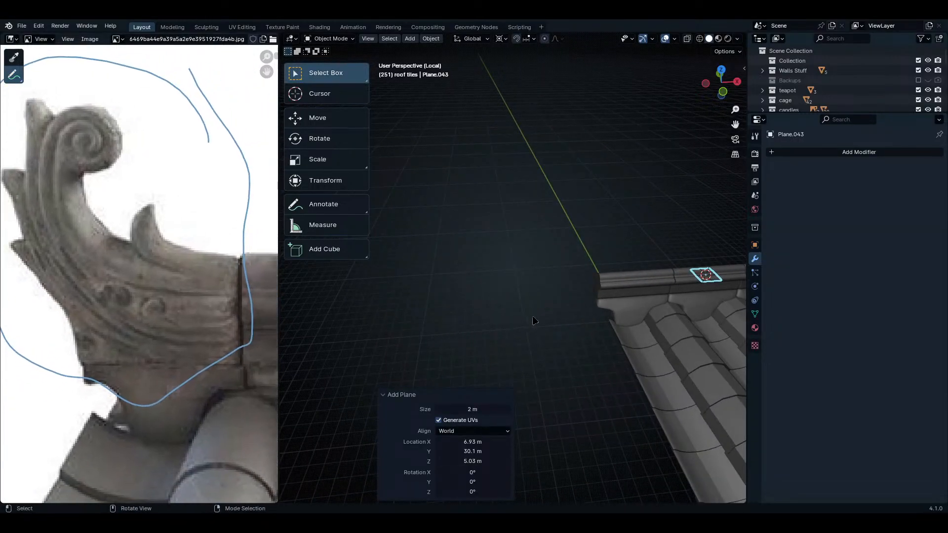
shift+middle_drag(661, 322, 596, 331)
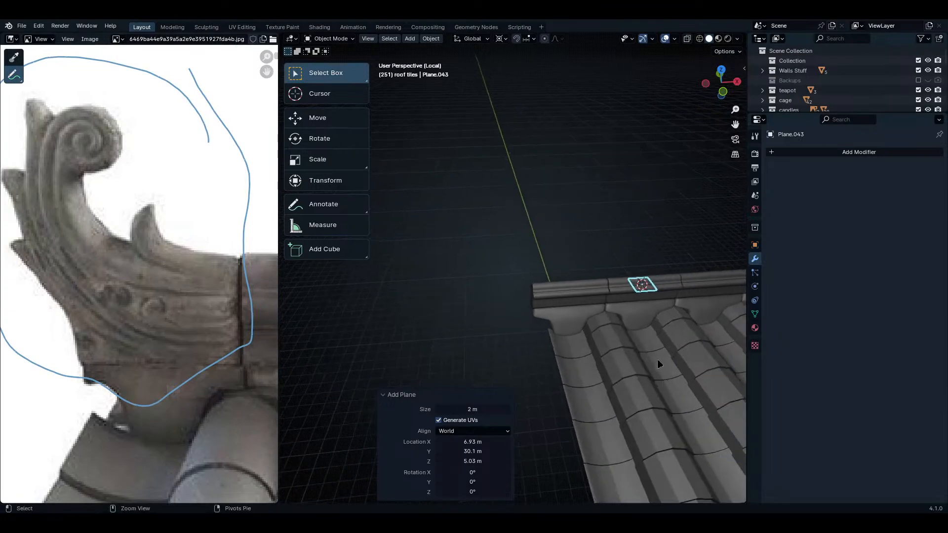
- Stand the new plane upright in front view by rotating it 90° about X and raise it 10 m along Z
ctrl+middle_drag(650, 351, 555, 395)
key(KP_1)
key(r)
key(x)
key(9)
key(0)
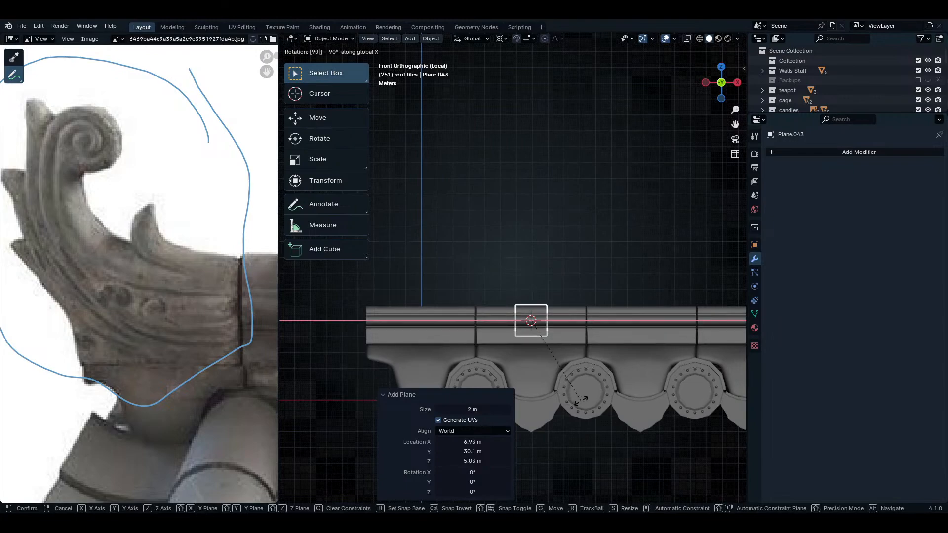
key(Return)
text(gz10)
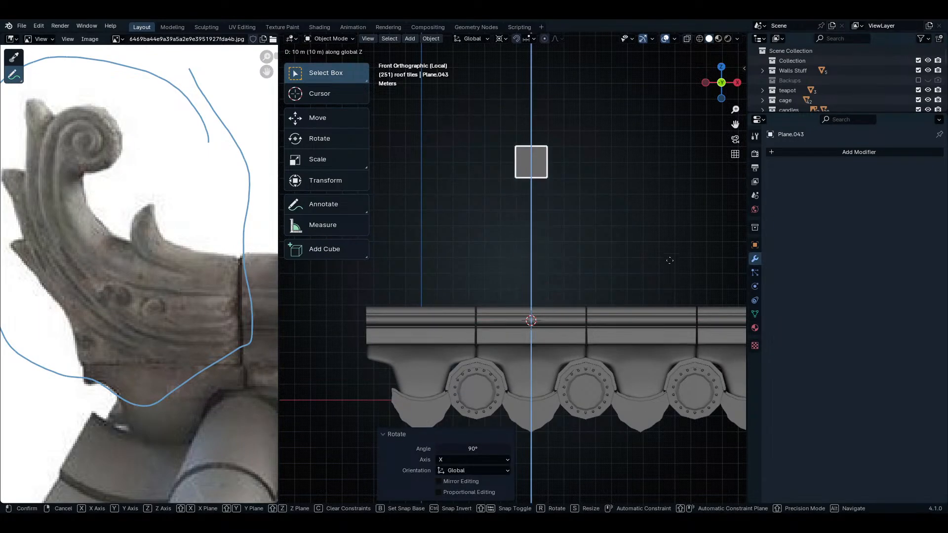
key(Return)
- Set the transform pivot point to Median Point for scaling the raised plane
shift+middle_drag(581, 123, 576, 243)
ctrl+middle_drag(550, 325, 600, 264)
key(s)
right_click(558, 105)
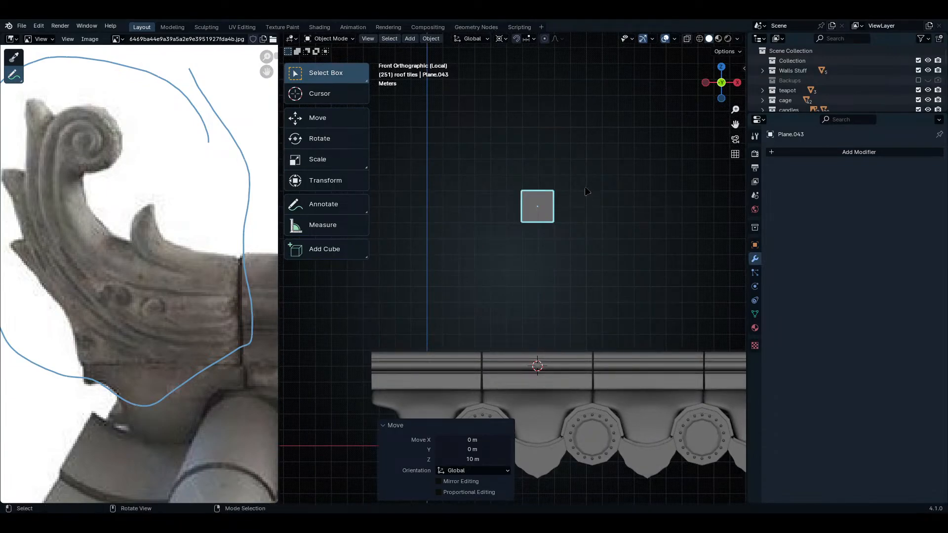
key(shift+s)
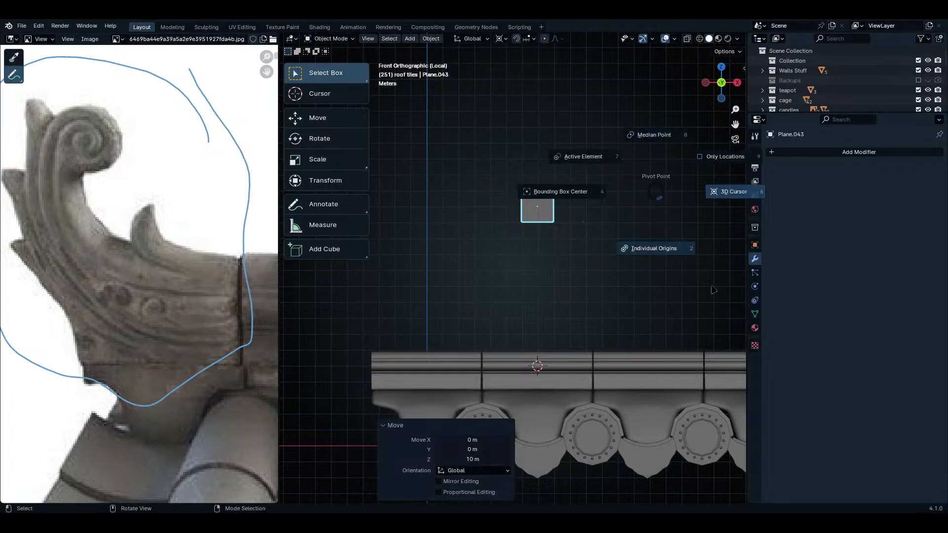
click(653, 135)
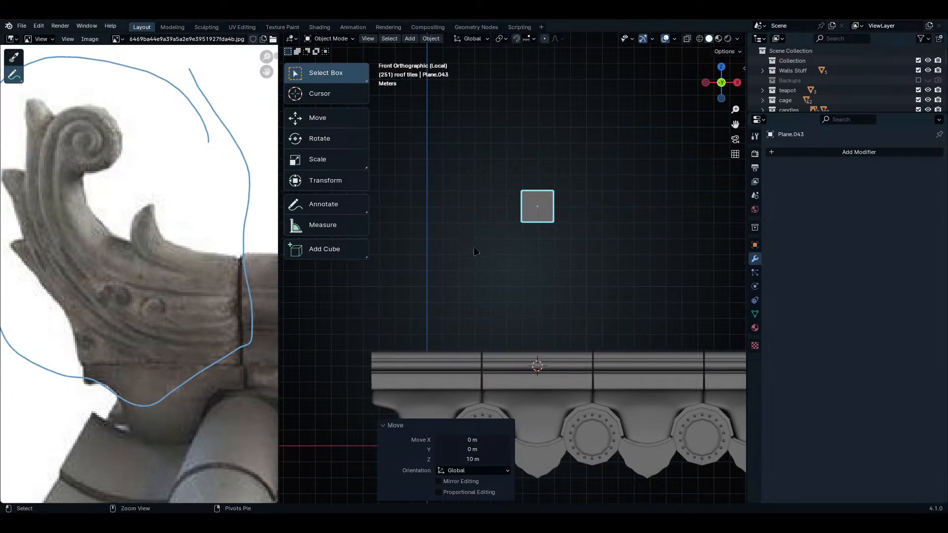
- Resize the raised plane about its own centre, scaling by 3.594 and again by 0.640
ctrl+middle_drag(477, 239, 477, 185)
ctrl+middle_drag(607, 176, 628, 257)
key(s)
click(352, 312)
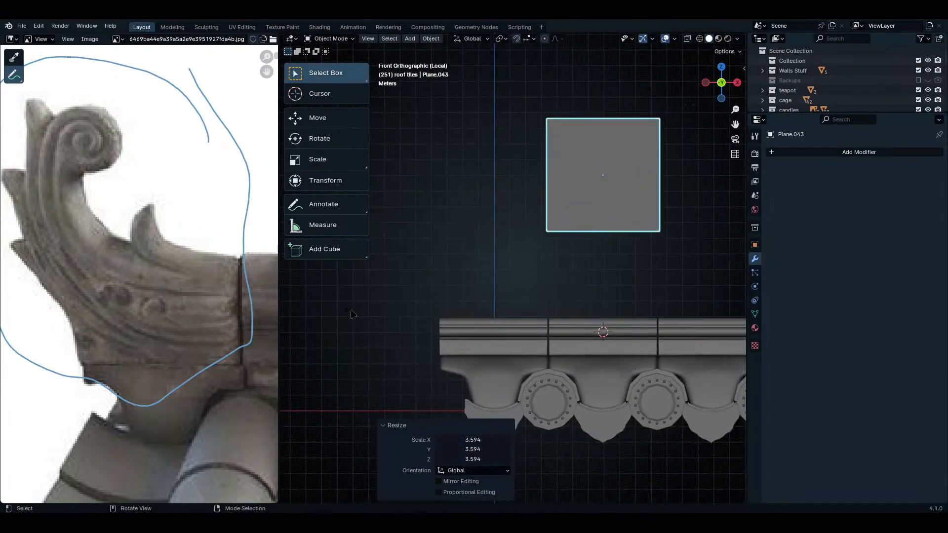
shift+middle_drag(496, 212, 418, 310)
ctrl+middle_drag(546, 310, 631, 309)
key(s)
click(586, 298)
scroll(587, 301, up, 2)
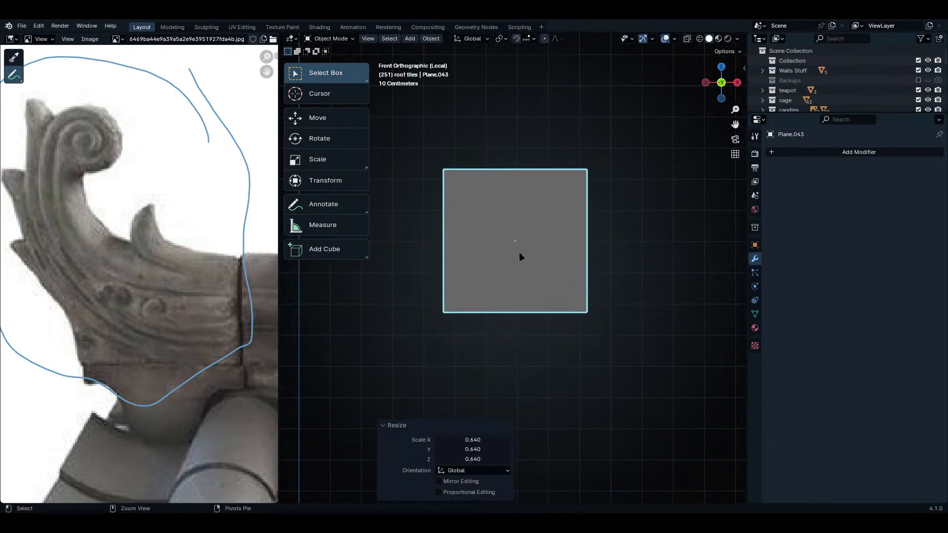
shift+middle_drag(540, 214, 553, 325)
- Stretch the plane's face in Edit Mode by 1.5 along the X axis into a wide rectangle
key(Tab)
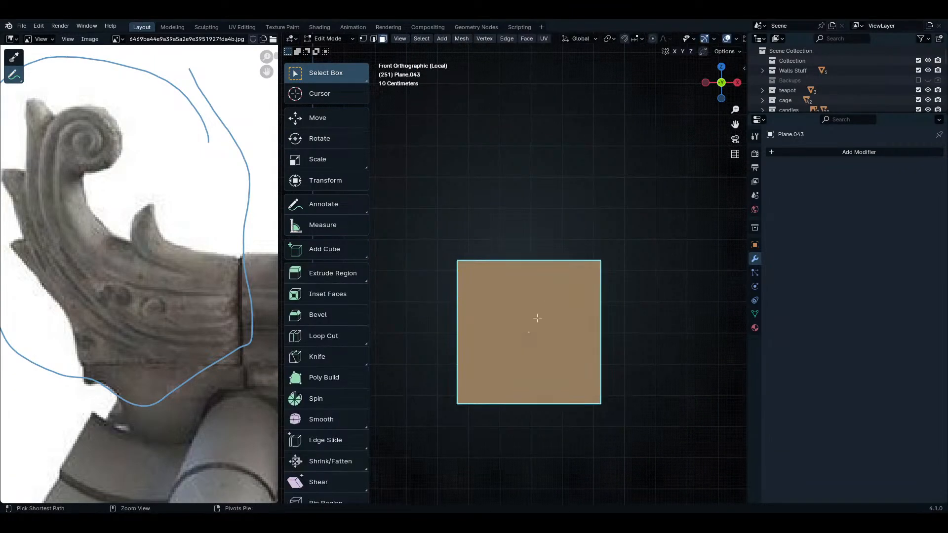
key(s)
key(x)
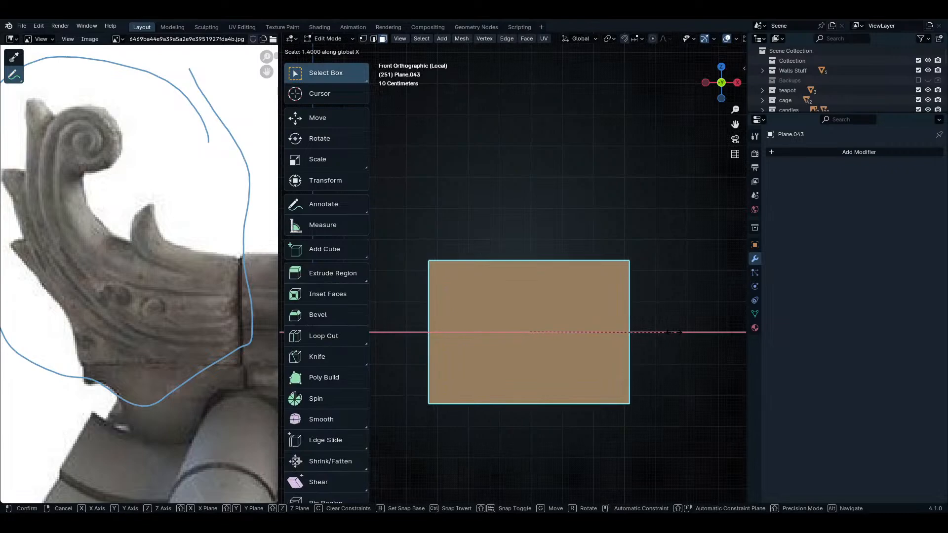
click(676, 334)
shift+middle_drag(629, 332, 648, 355)
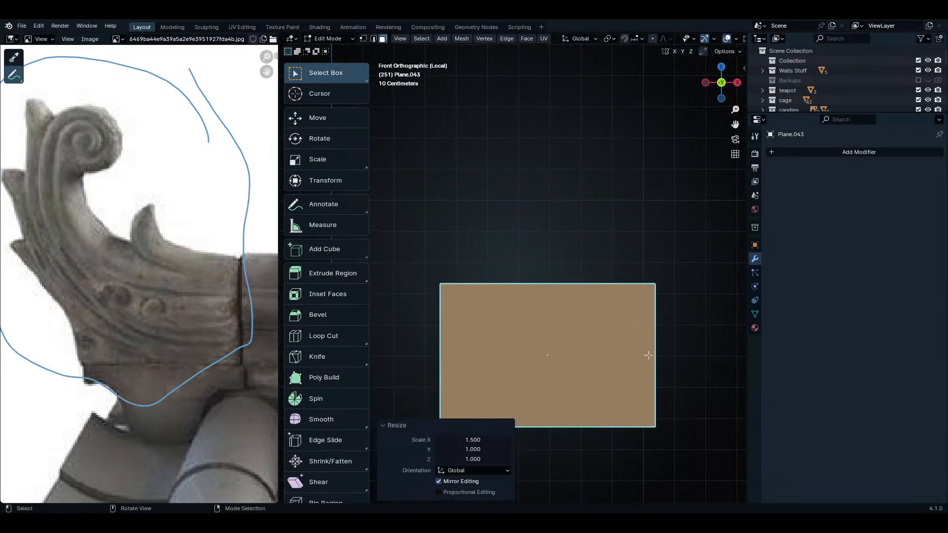
shift+middle_drag(494, 297, 577, 329)
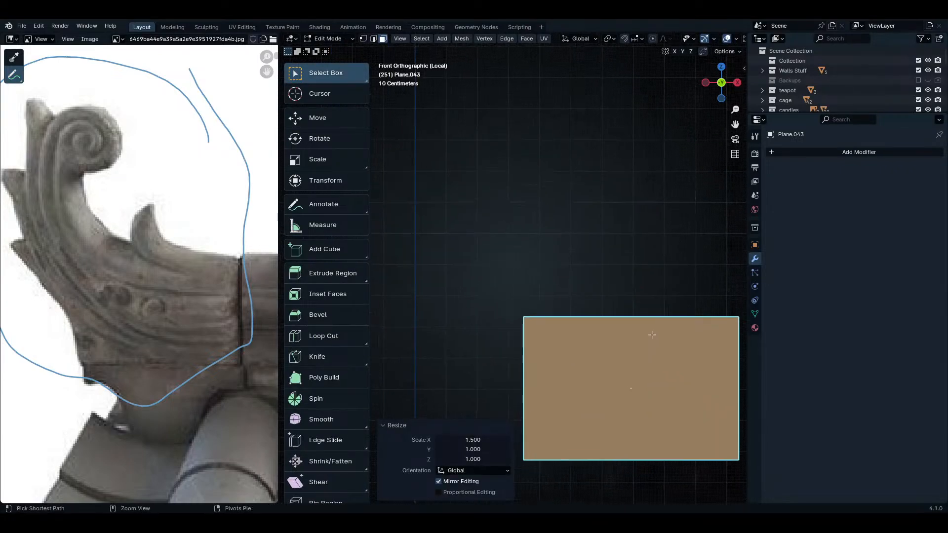
- Add two vertical loop cuts right of the rectangle's centre, with slide factors -0.290 and 0.247, to isolate a narrow strip
key(ctrl+r)
click(672, 332)
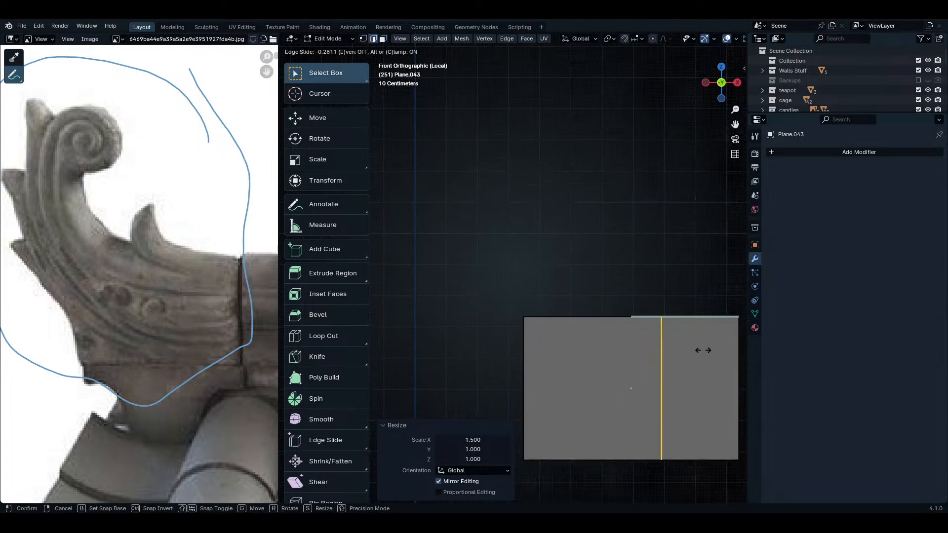
click(704, 354)
key(ctrl+r)
click(711, 340)
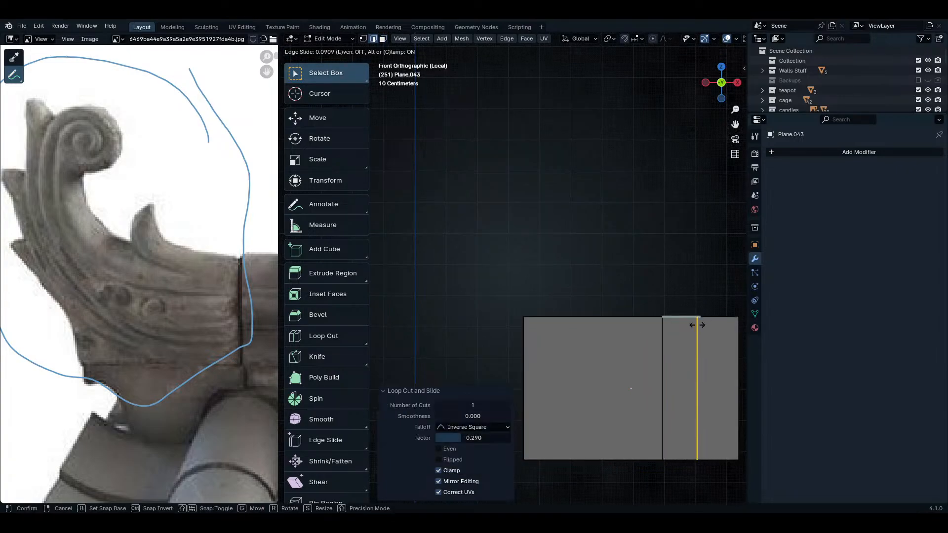
click(693, 352)
scroll(681, 326, up, 2)
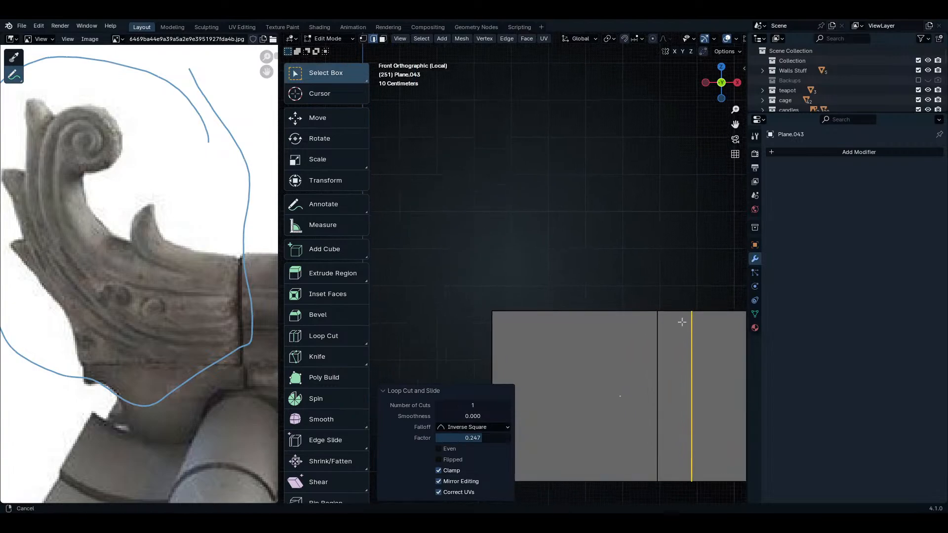
- Extrude the narrow strip's top edge upward three times into a bent fin and scale its tip by 0.368
shift+middle_drag(657, 314, 648, 325)
click(645, 333)
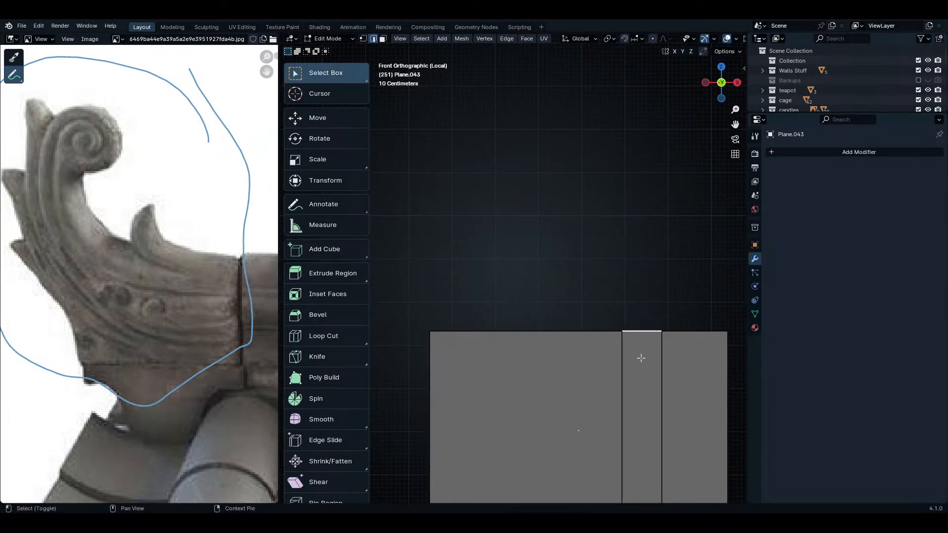
shift+middle_drag(638, 358, 619, 382)
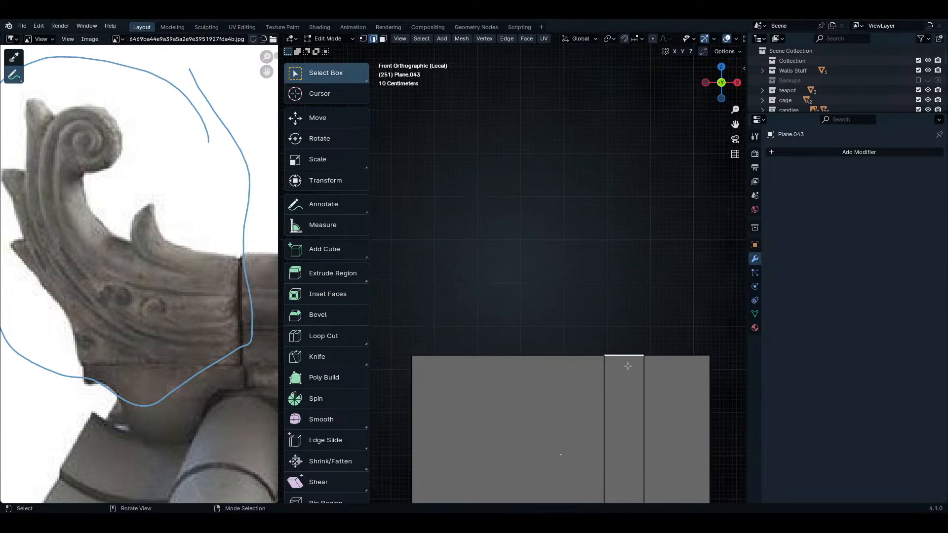
key(e)
click(607, 351)
key(e)
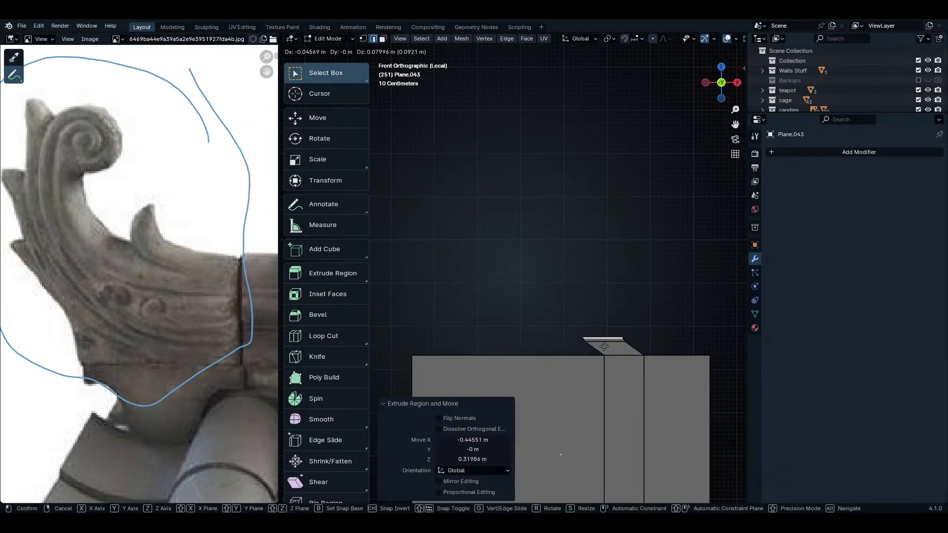
key(e)
click(607, 301)
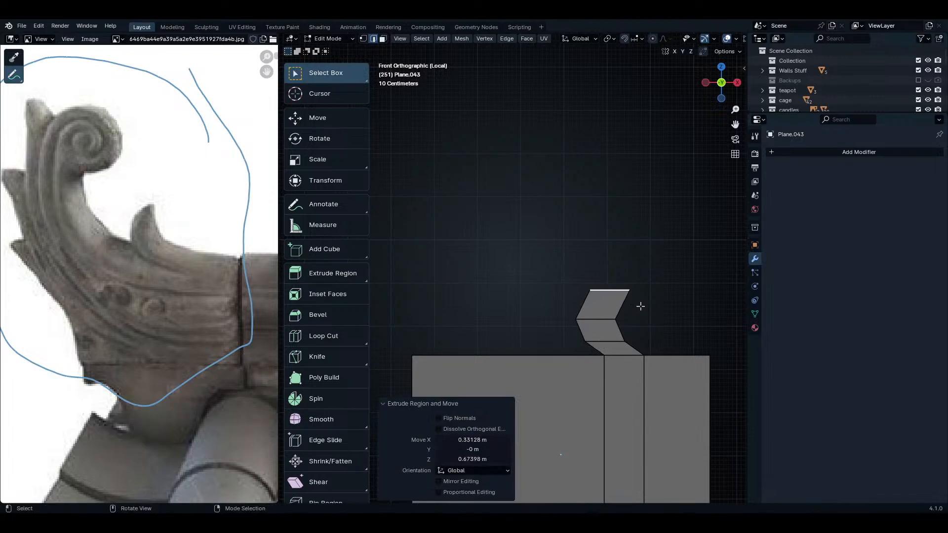
key(s)
click(622, 304)
- Add a vertical loop cut with slide factor -0.093 through the wide section left of the fin
scroll(622, 305, down, 1)
shift+middle_drag(568, 368, 584, 313)
key(ctrl+r)
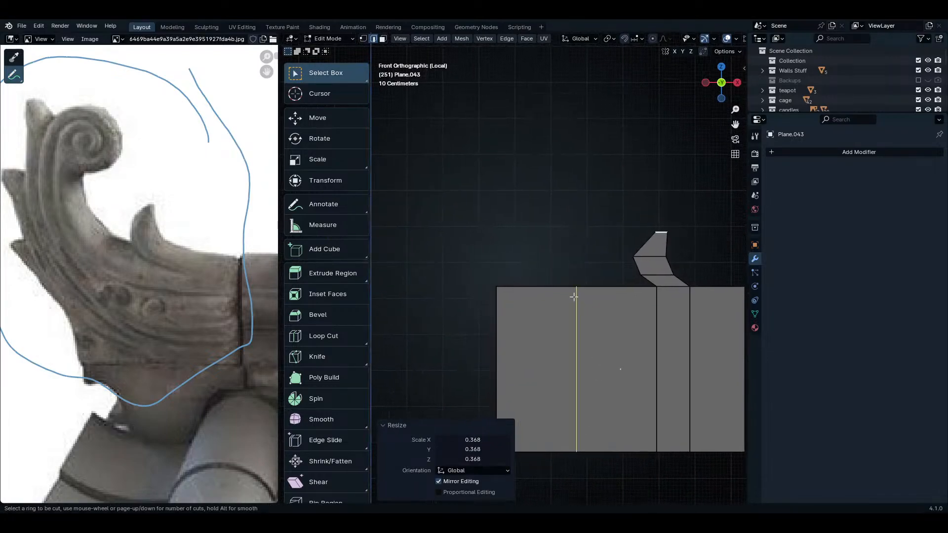
click(567, 296)
click(565, 307)
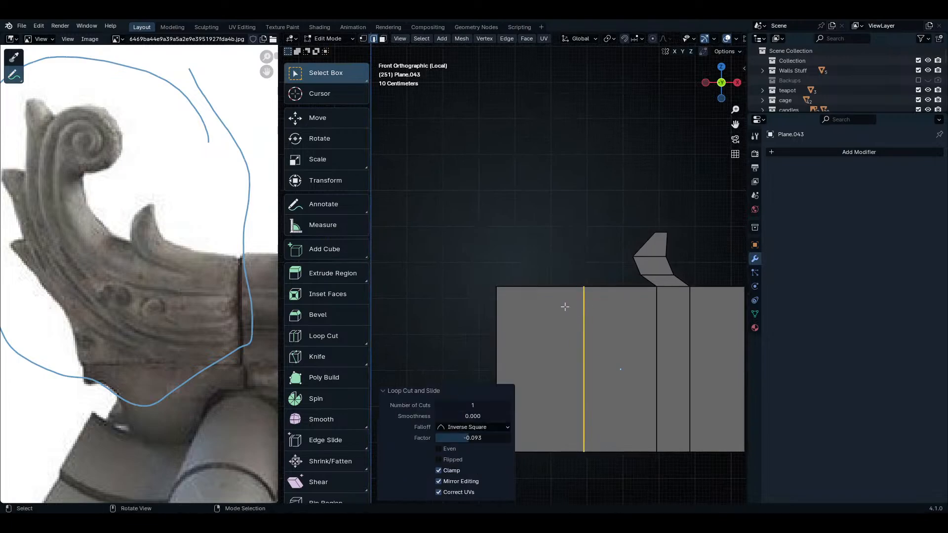
- Extrude the top edge of the leftmost section upward four times into a segmented neck that bends outward and then curls inward
shift+middle_drag(543, 300, 602, 363)
click(599, 362)
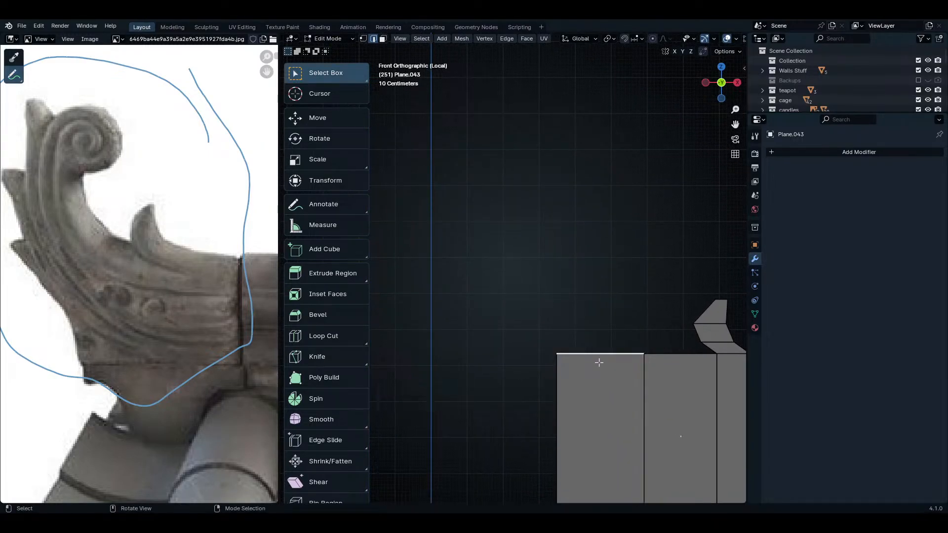
key(e)
click(577, 323)
key(e)
click(555, 249)
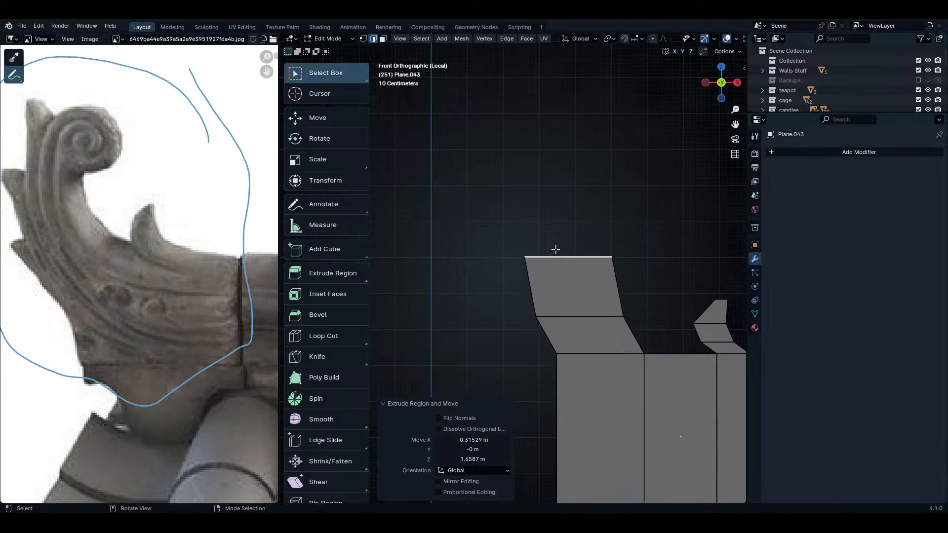
key(e)
click(568, 197)
key(e)
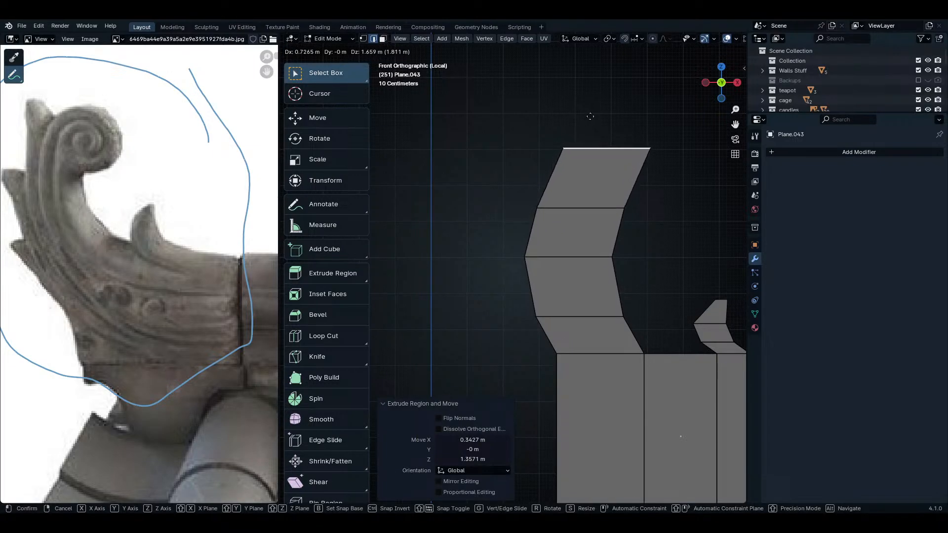
click(616, 138)
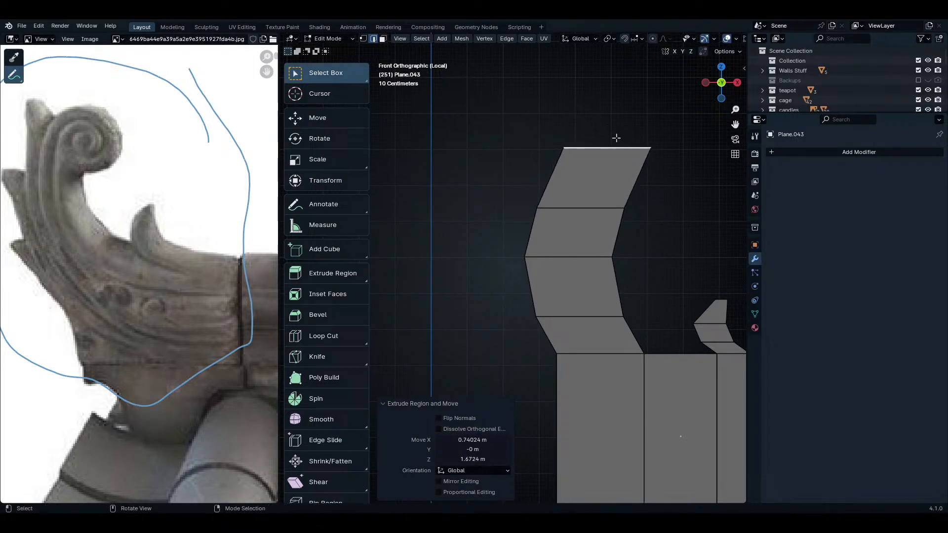
- Lower the neck's end edge by about 0.26 m and rotate it clockwise by about 19 degrees
key(g)
click(656, 221)
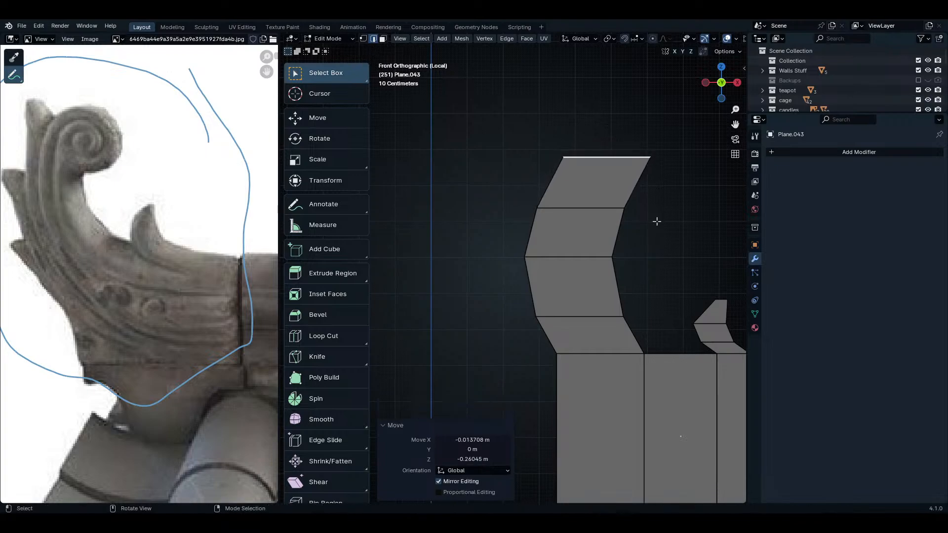
key(r)
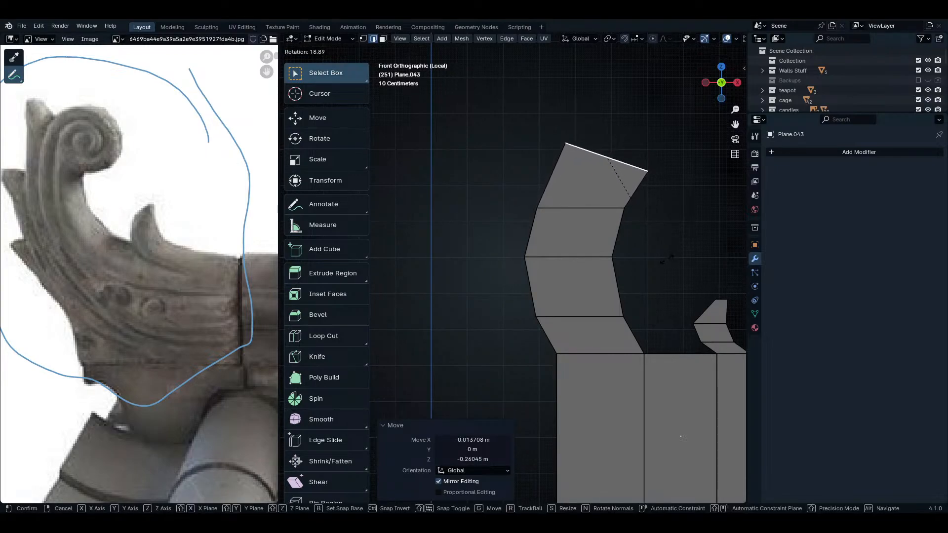
click(626, 252)
- Extrude the neck's end edge about 1.03 m along X and 0.16 m up, and rotate the new edge by 16.1 degrees
key(e)
click(661, 226)
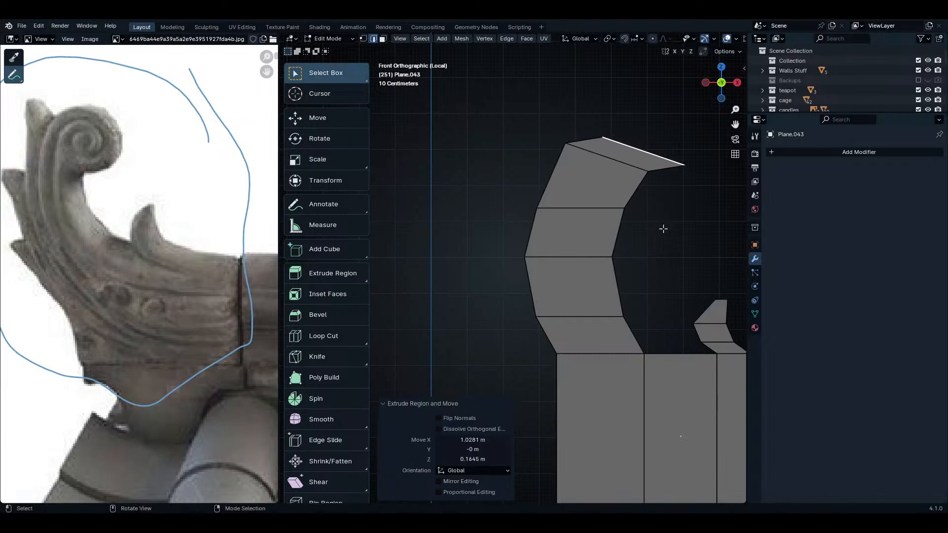
key(r)
click(668, 264)
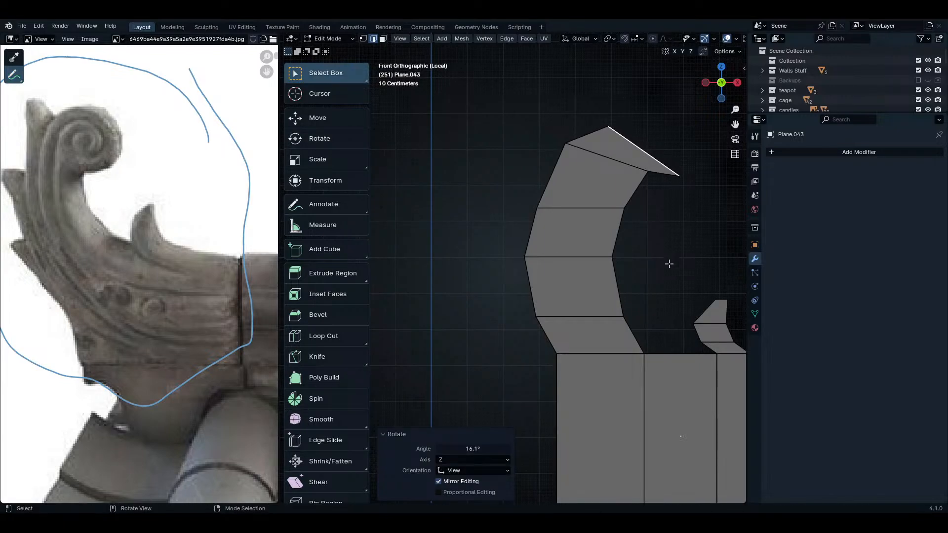
- Slide the cross edge below the neck's end back down the neck by about half a segment
click(626, 183)
key(g)
key(g)
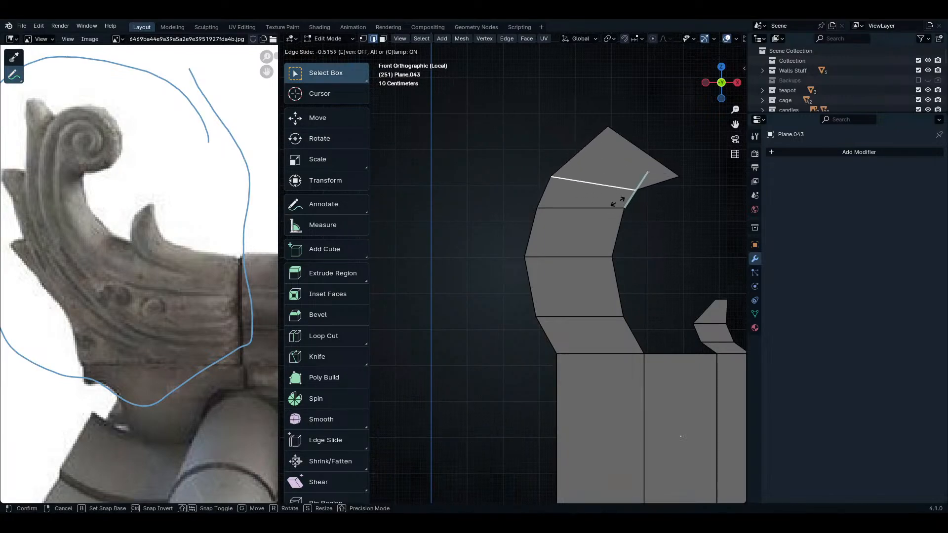
click(636, 190)
- Narrow the neck by scaling its end edge to 0.611 and the cross edge below it to 0.827
click(645, 159)
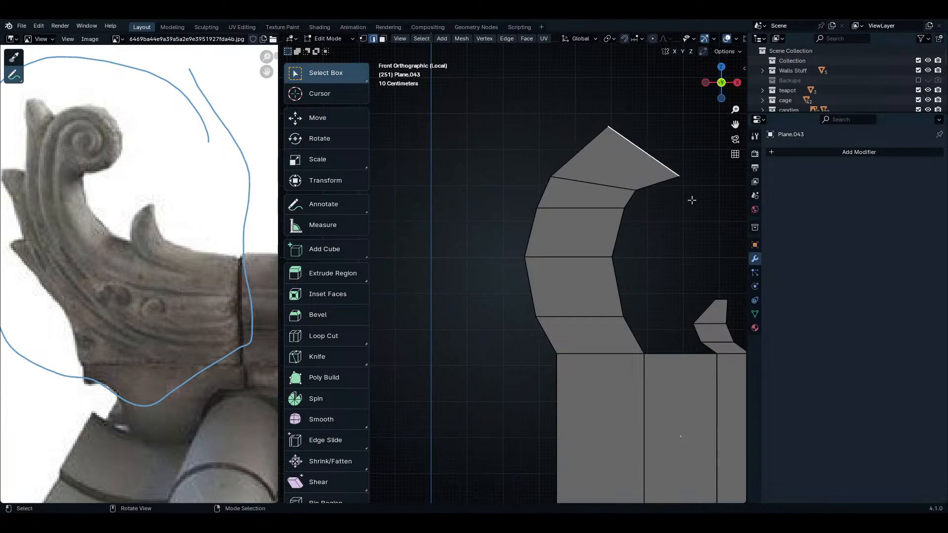
key(s)
click(656, 203)
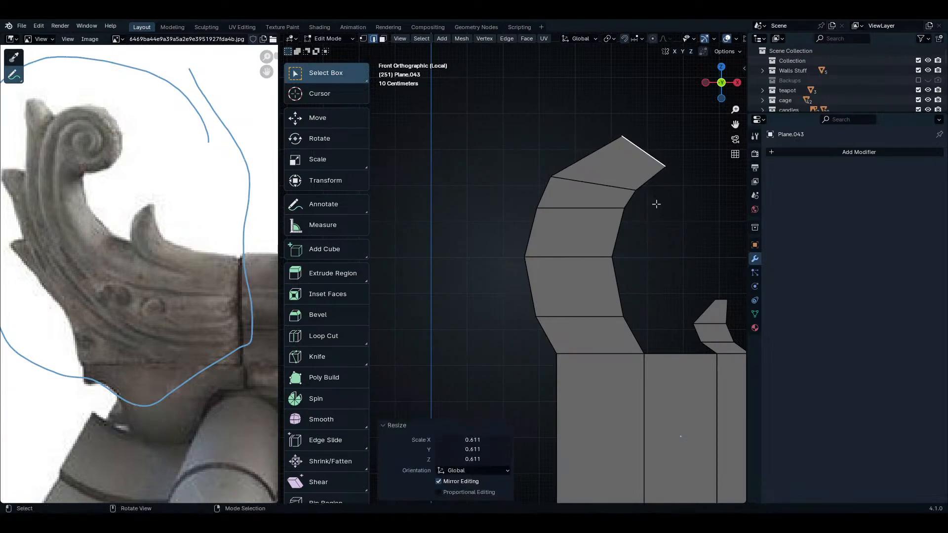
click(615, 189)
key(s)
click(642, 214)
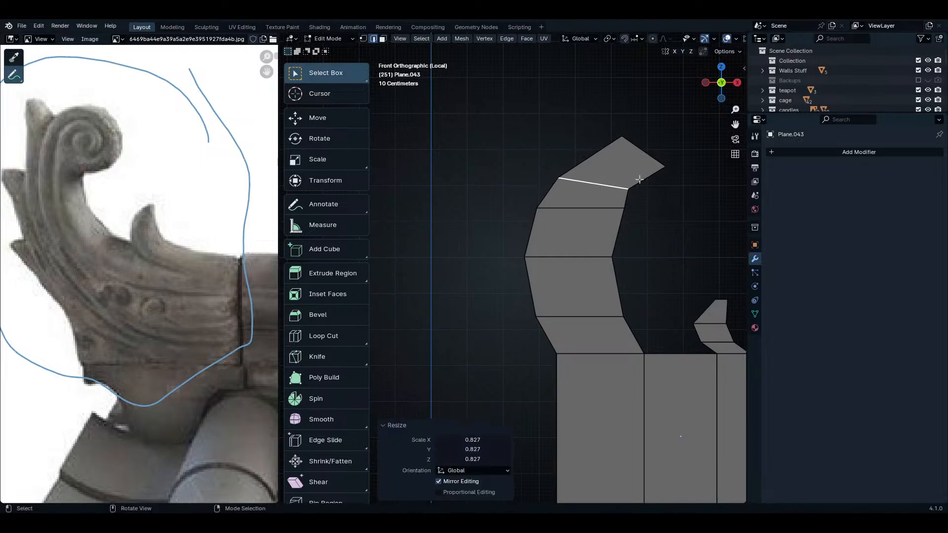
- Slide the neck's end edge back with factor 0.286, and rotate it and the cross edge below it clockwise along the curl
click(657, 187)
key(g)
key(g)
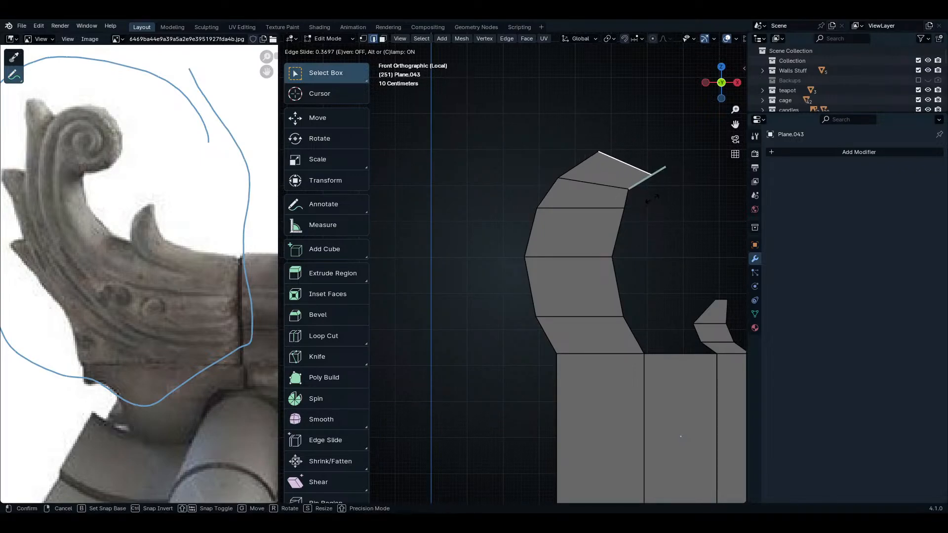
click(654, 196)
key(r)
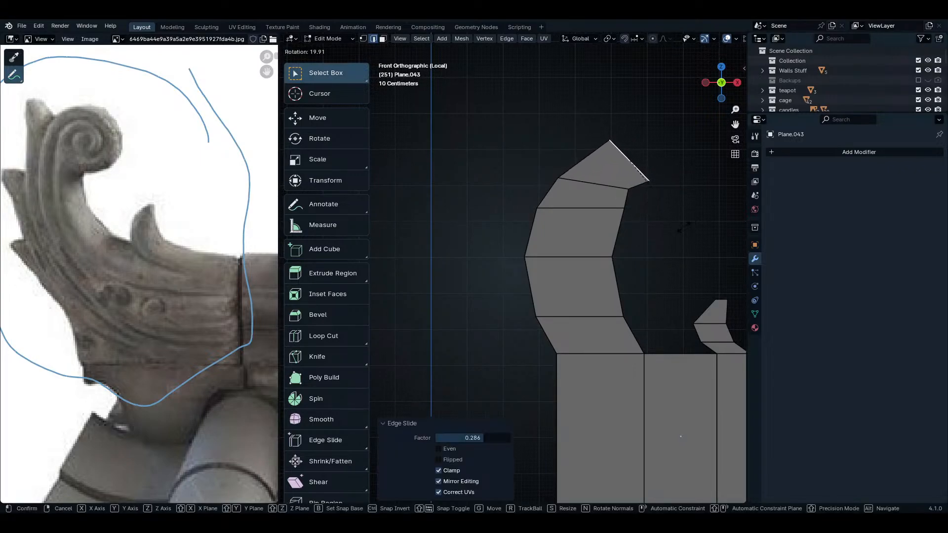
click(660, 200)
alt+click(603, 186)
key(r)
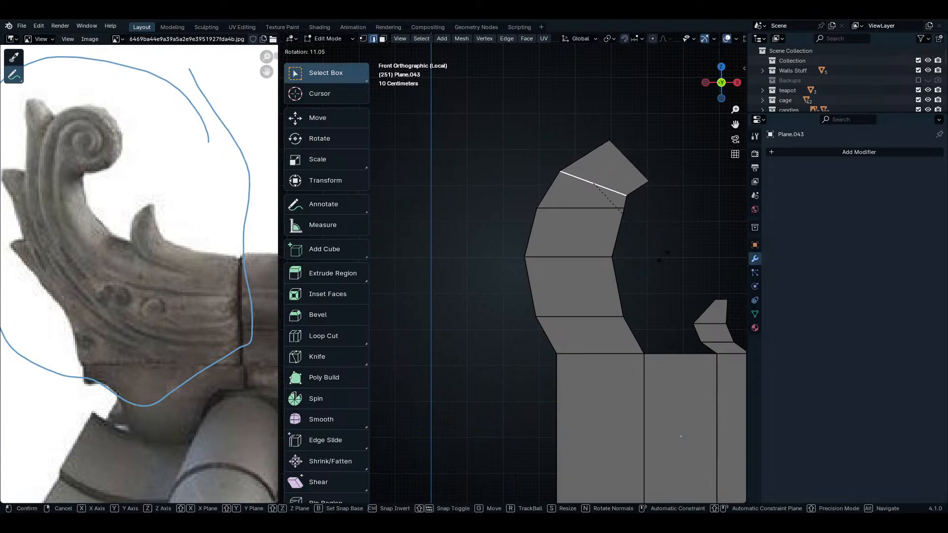
click(657, 263)
- Slide the third cross edge from the neck's end down with factor -0.380 and rotate it by 17.8 degrees
click(590, 221)
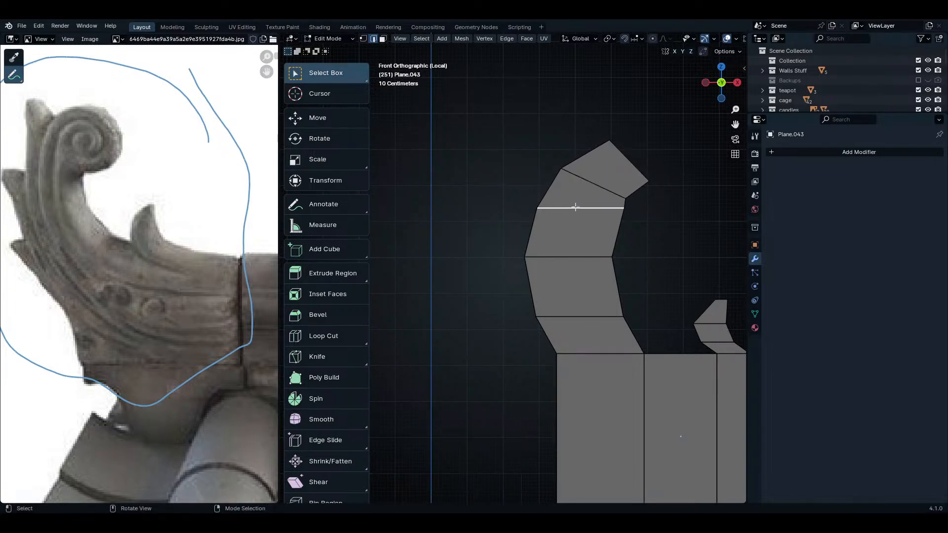
key(g)
key(g)
click(619, 231)
key(r)
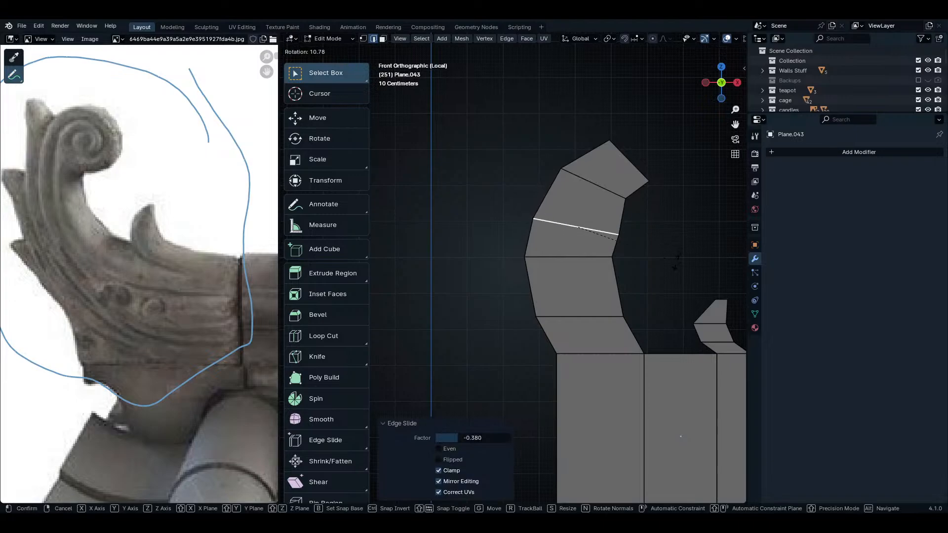
click(668, 274)
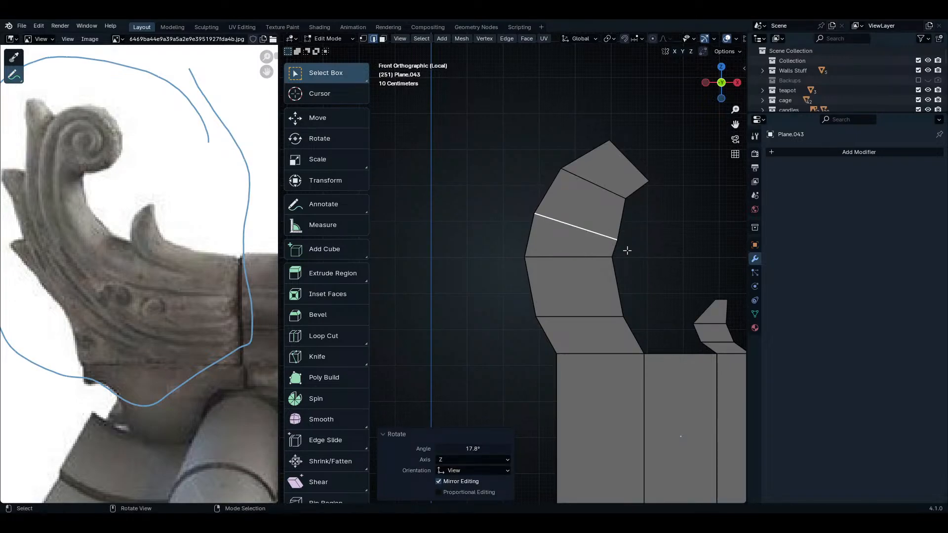
- Move that cross edge's inner vertex about -0.36 m along X and 0.16 m up to smooth the neck's inner curve
key(1)
drag(595, 211, 641, 258)
key(g)
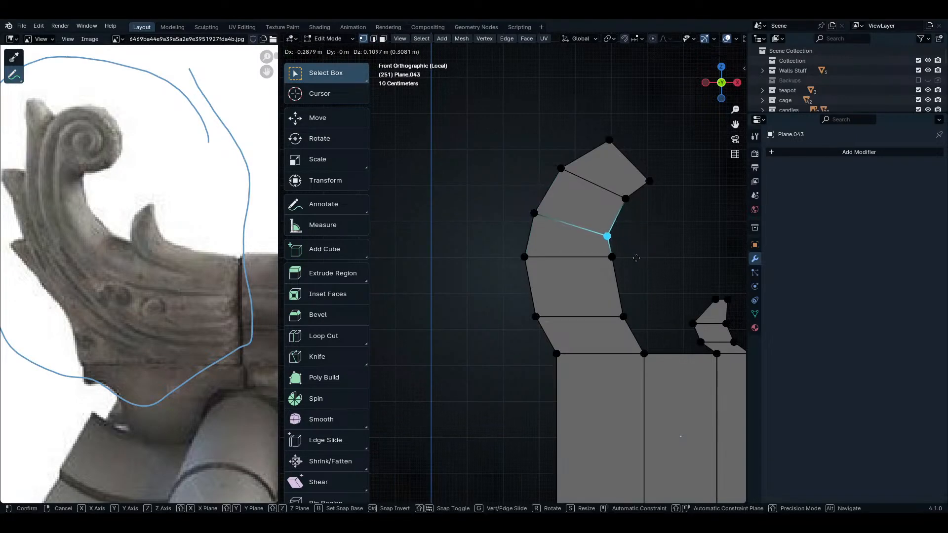
click(634, 256)
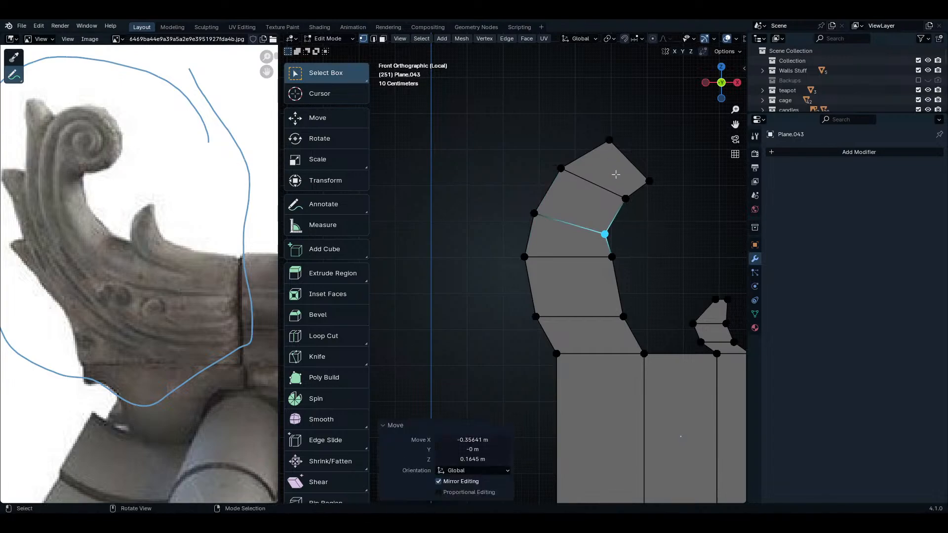
- Extrude a short segment from the neck's end edge and flare it by scaling the new edge to 1.432
key(3)
click(631, 182)
key(2)
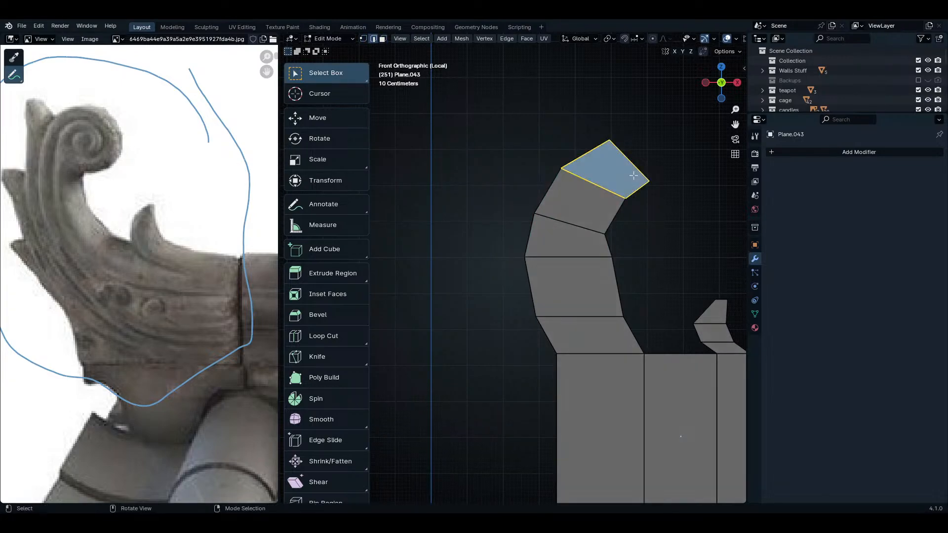
click(648, 173)
key(e)
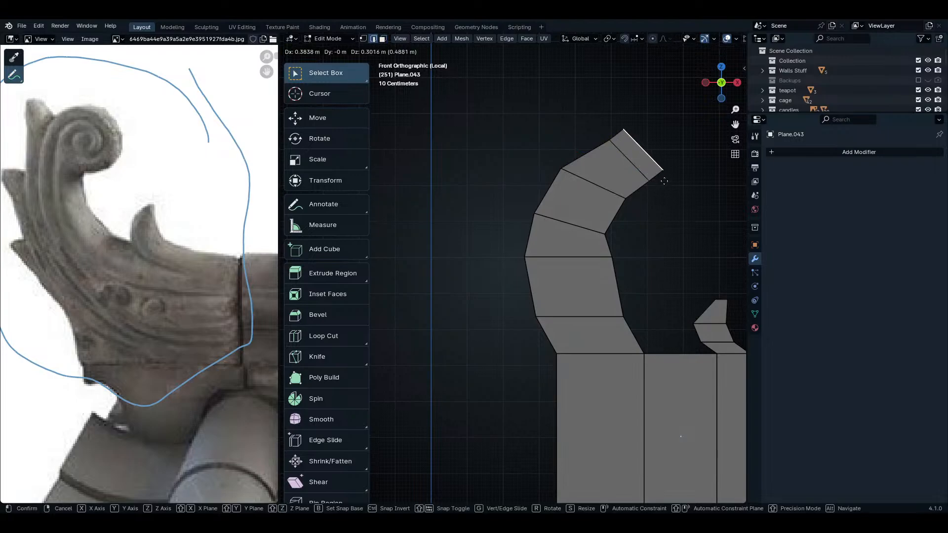
click(672, 186)
key(s)
click(683, 197)
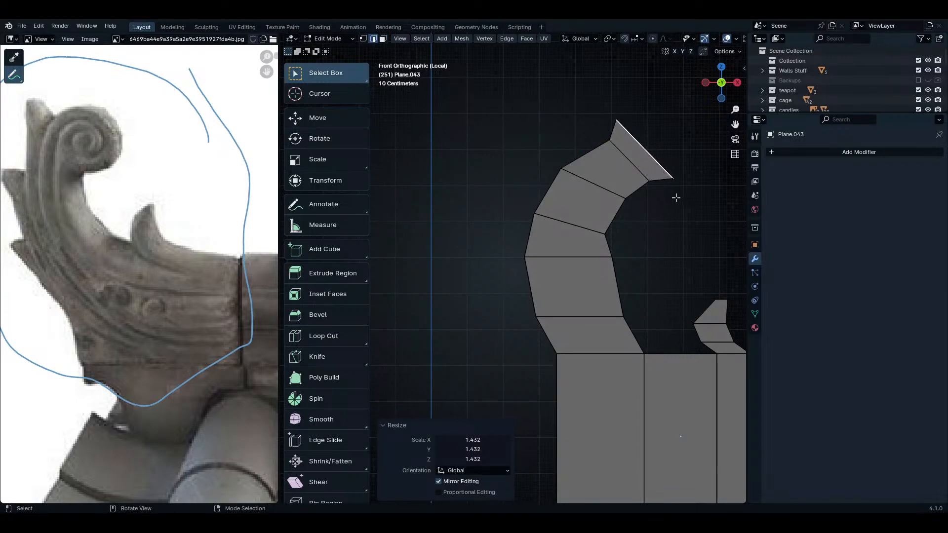
- Extrude the flared end three more times, shrinking the last two edges and scaling the final one to 0.422 for a rounded head
key(e)
click(676, 194)
shift+middle_drag(676, 194, 551, 279)
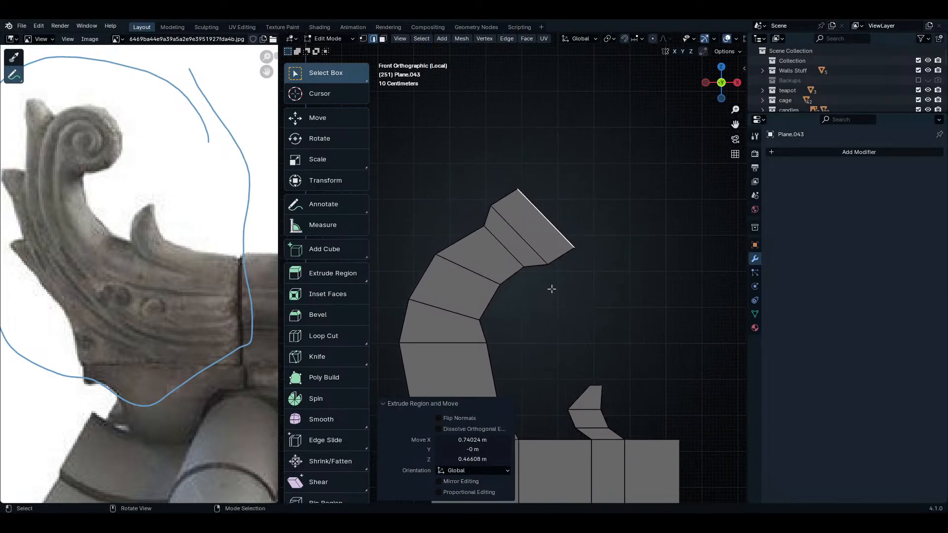
key(e)
click(585, 278)
key(s)
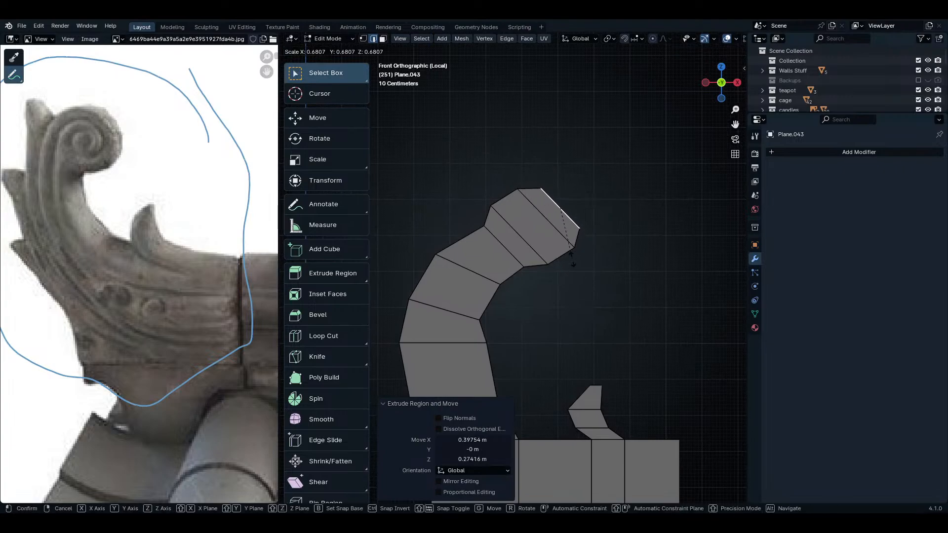
click(572, 257)
key(e)
click(592, 253)
key(s)
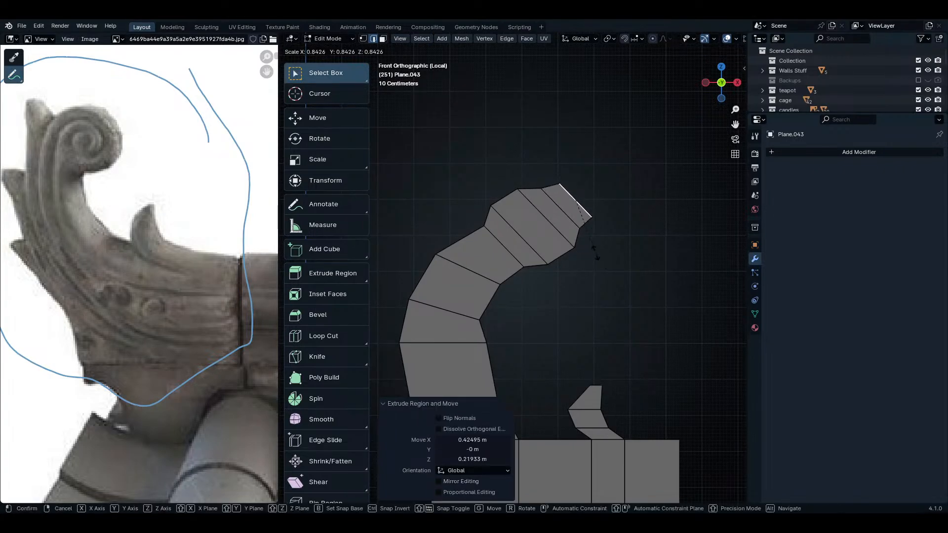
click(575, 228)
- Extrude the neck's outer edge just below the rounded head upward and scale it to 0.826 as the base of a horn
shift+middle_drag(441, 285, 595, 245)
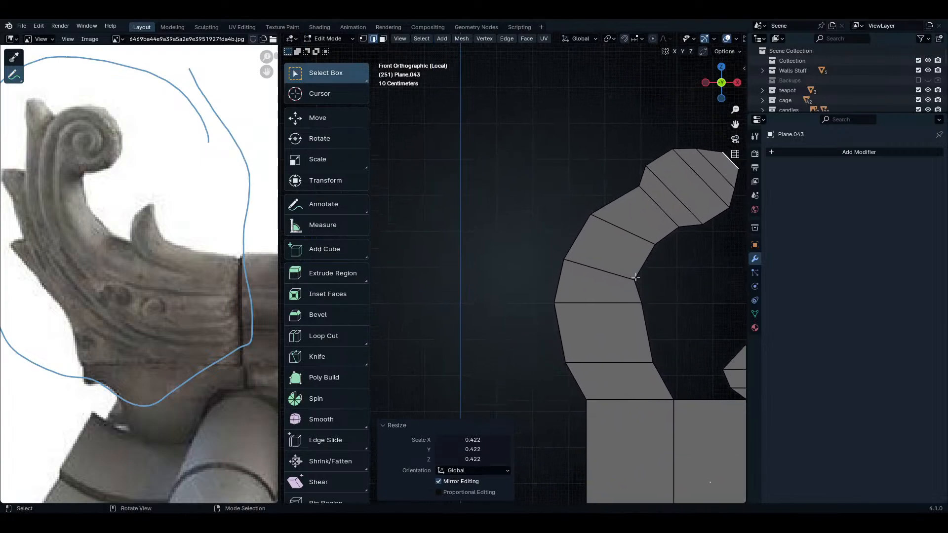
click(599, 209)
key(e)
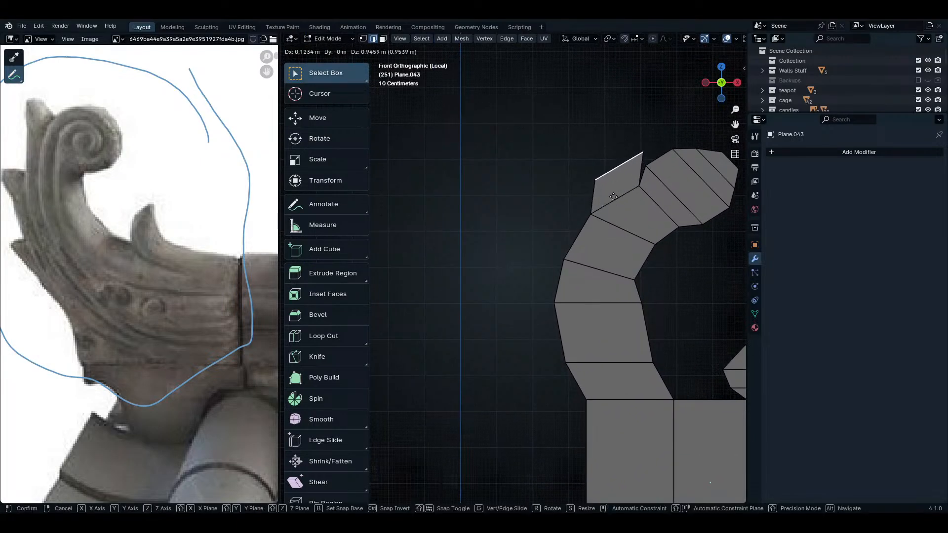
click(622, 207)
key(s)
click(634, 194)
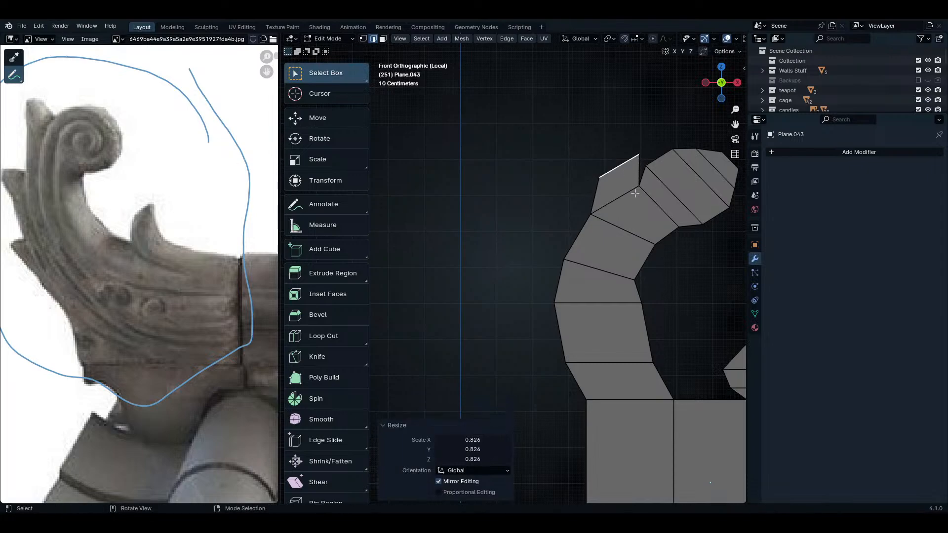
- Extrude the horn upward twice more, tapering its edges with scales of 0.703 and 0.563
key(e)
click(642, 173)
key(s)
click(647, 164)
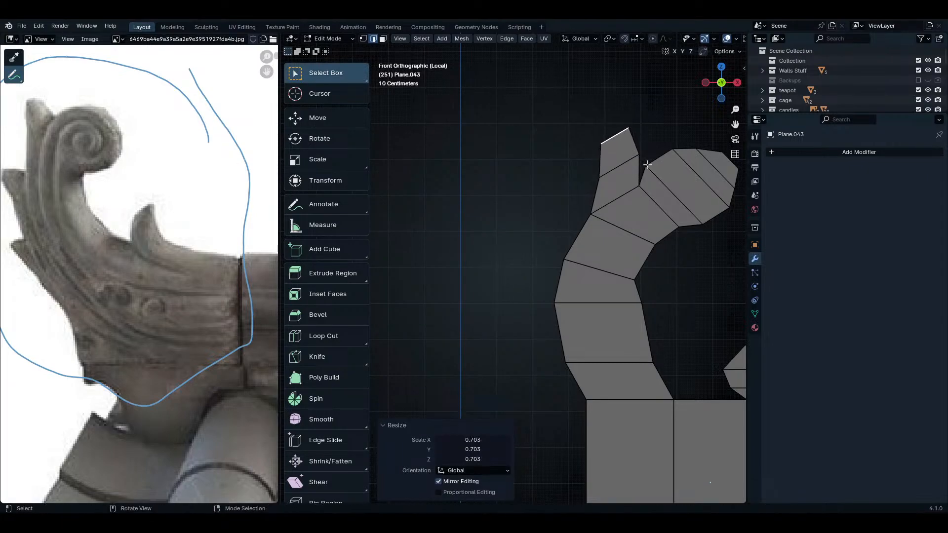
key(e)
click(638, 146)
key(s)
click(615, 143)
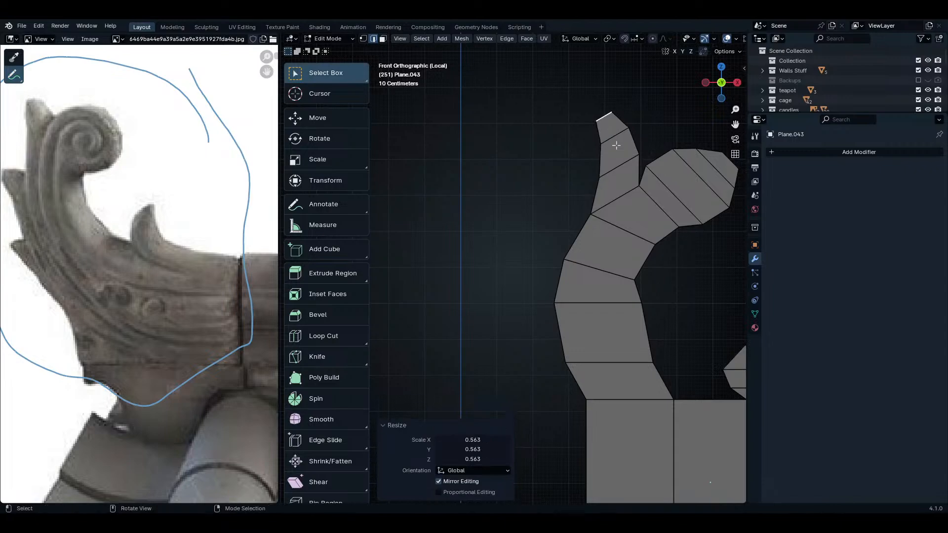
- Extrude the neck's outer edge just below the first horn upward twice as the base of a second horn
shift+middle_drag(654, 215, 602, 159)
shift+middle_drag(563, 216, 622, 257)
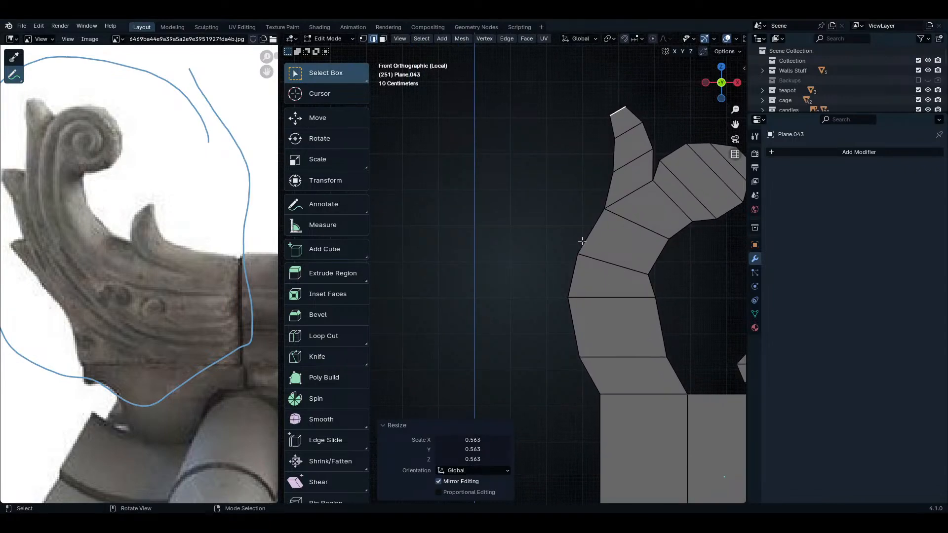
click(582, 243)
key(e)
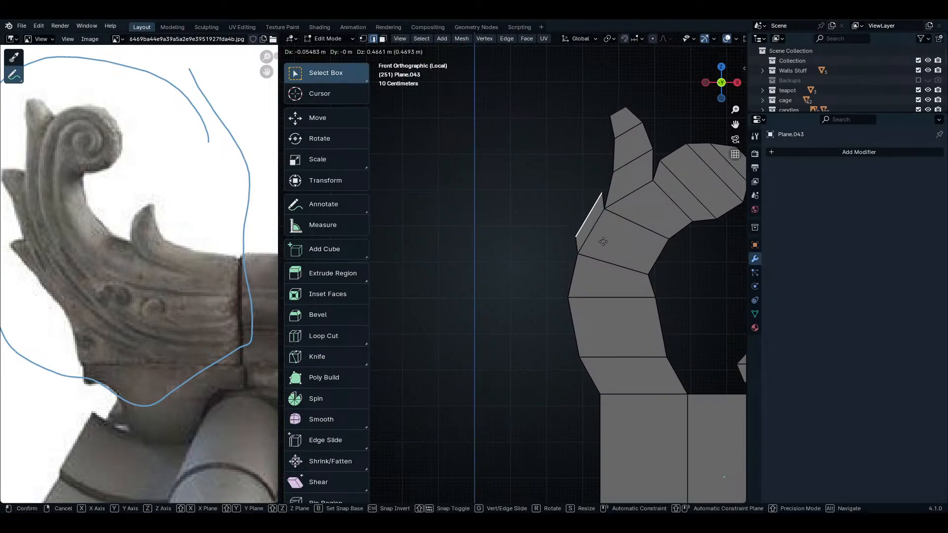
click(600, 236)
key(e)
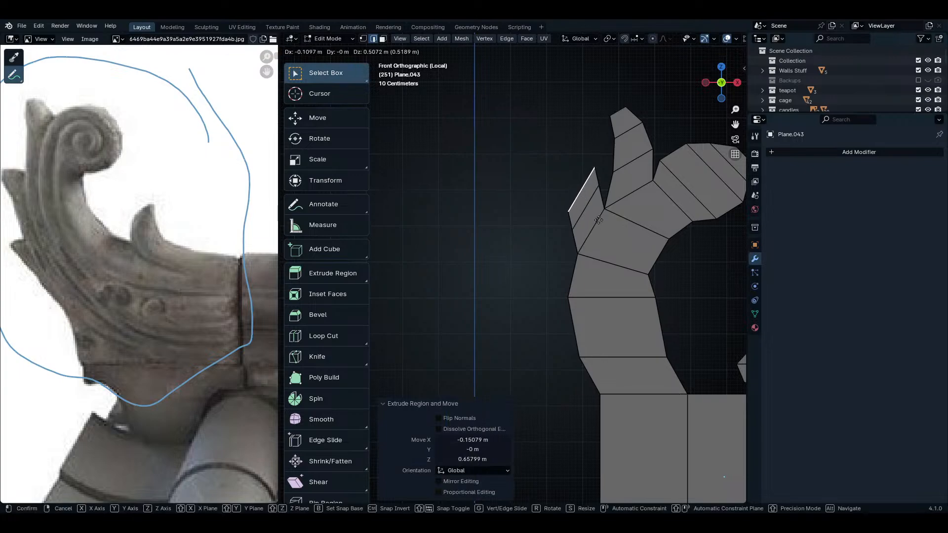
click(600, 222)
- Scale down the second horn's end edge and middle edge so the horn tapers upward
key(s)
click(595, 216)
key(s)
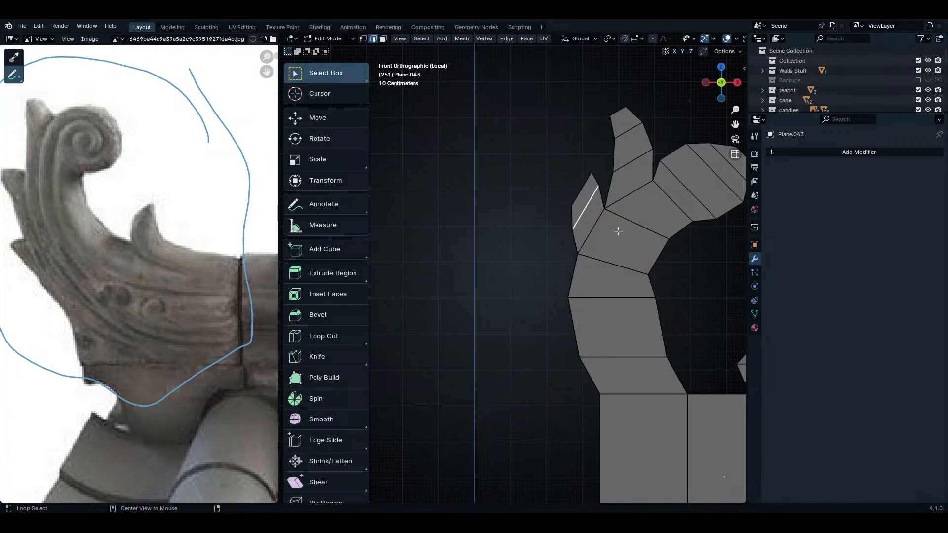
click(609, 229)
click(571, 186)
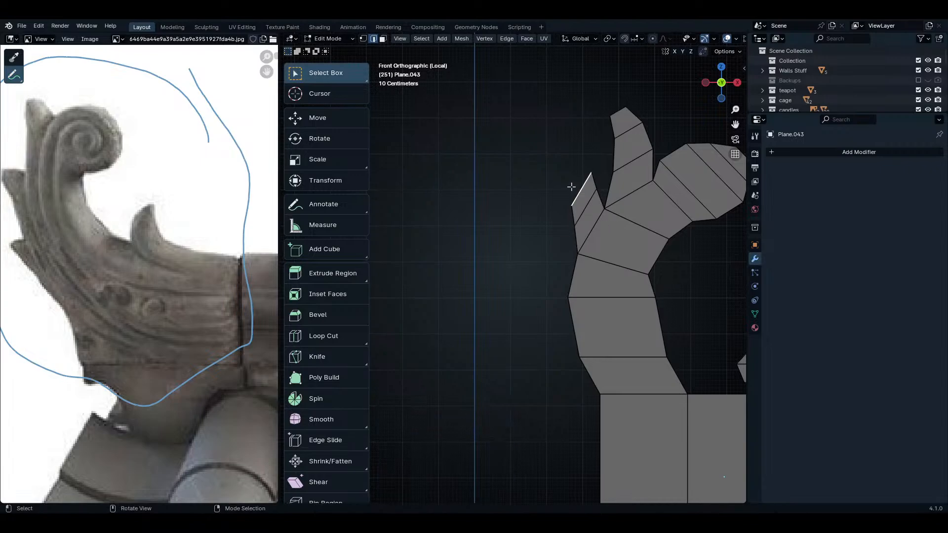
click(582, 198)
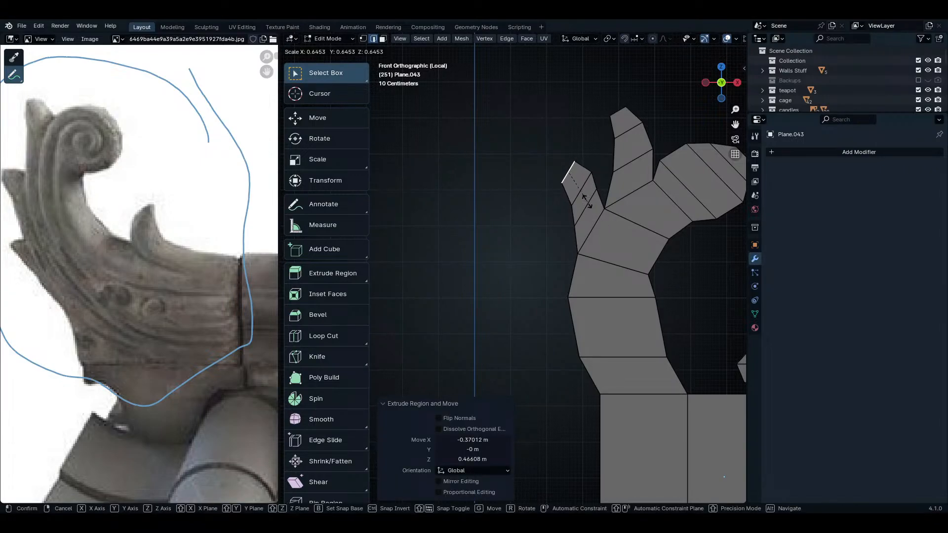
- Extrude the second horn's end edge outward and taper it, scaling the final tip edge to 0.460
key(e)
click(567, 191)
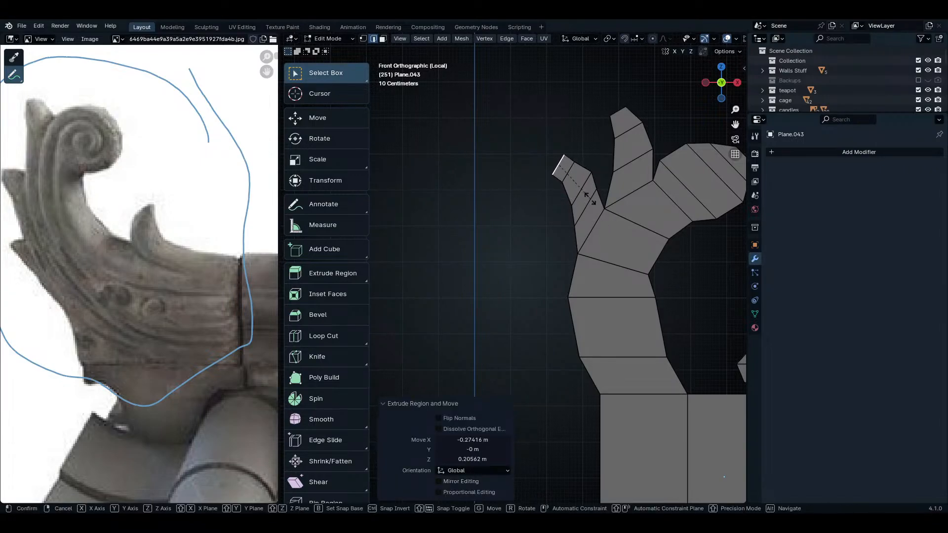
key(s)
click(564, 181)
- Extrude the neck's outer edge below the second horn outward twice as a third horn, scaling the new edges to 0.750 and 0.713
shift+middle_drag(590, 220, 631, 195)
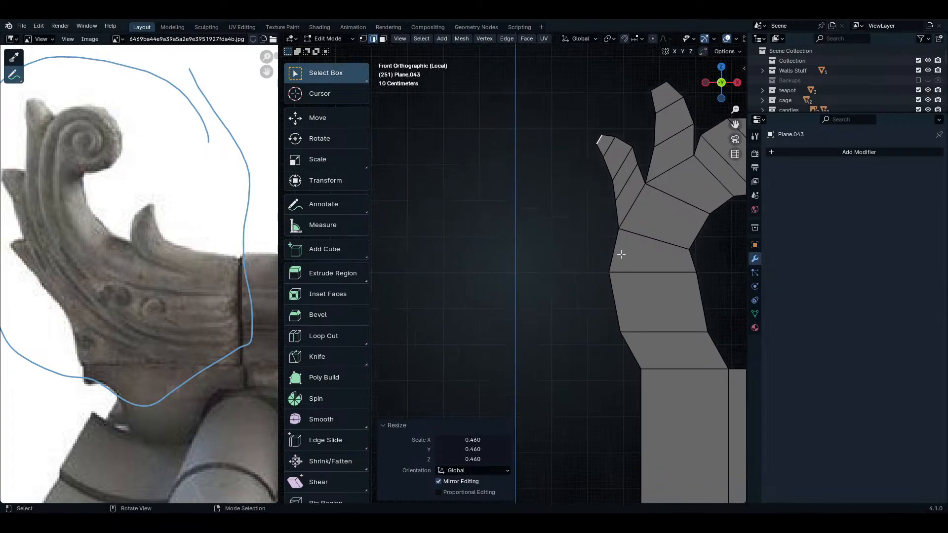
click(618, 253)
key(e)
click(612, 248)
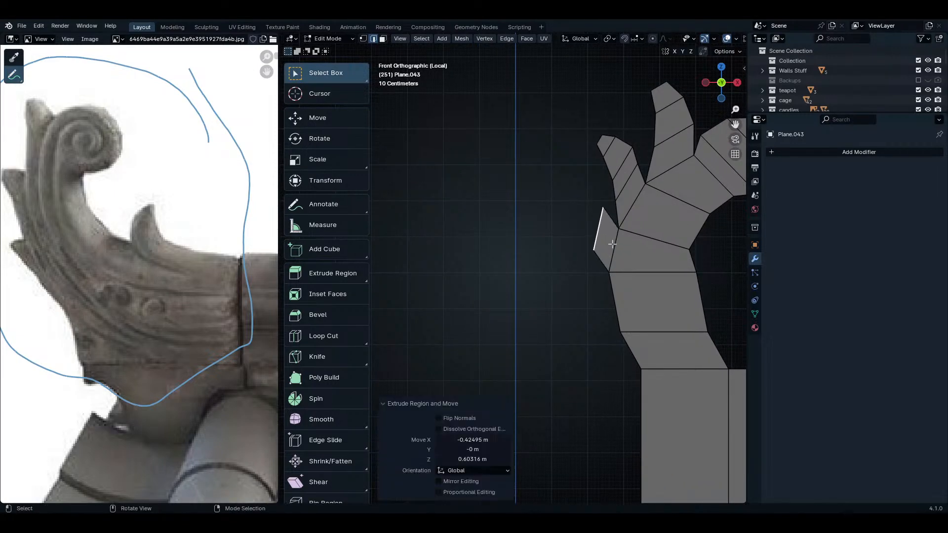
key(s)
click(625, 252)
key(e)
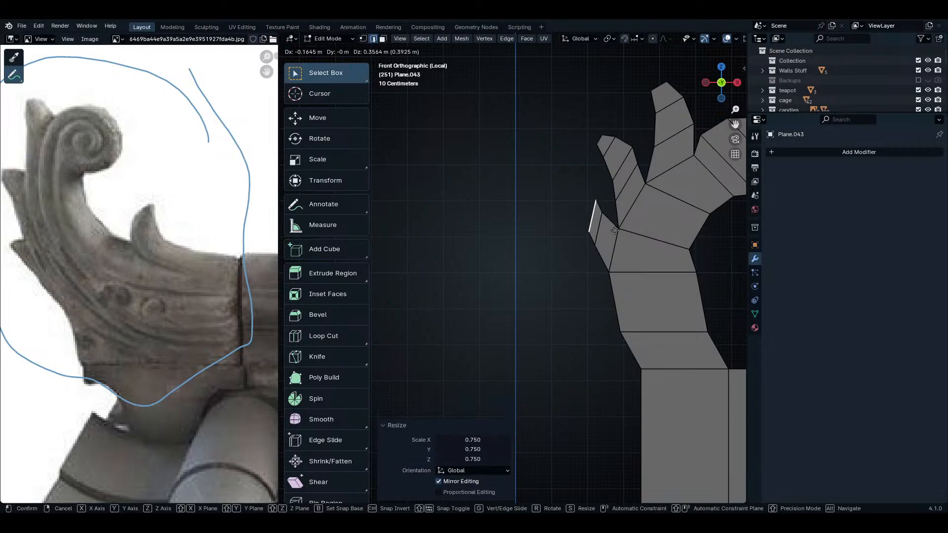
click(614, 232)
key(s)
click(609, 234)
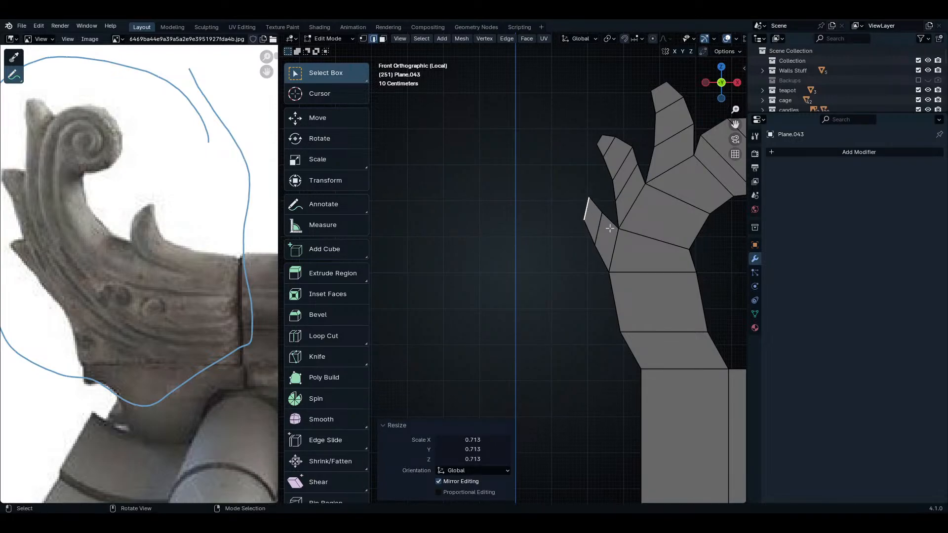
- Move the third horn's cross edges closer to the neck, and extrude a tip from its end edge scaled to 0.566
key(g)
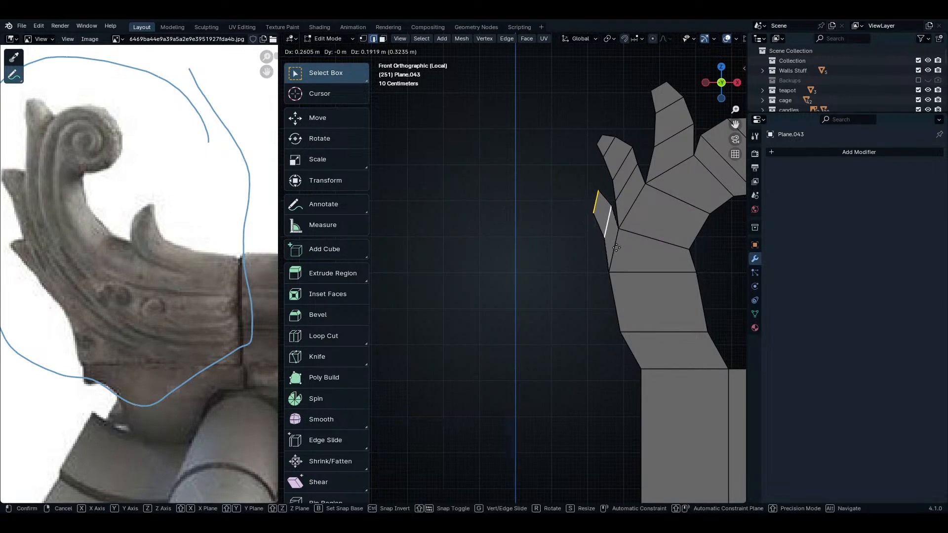
click(617, 248)
click(598, 209)
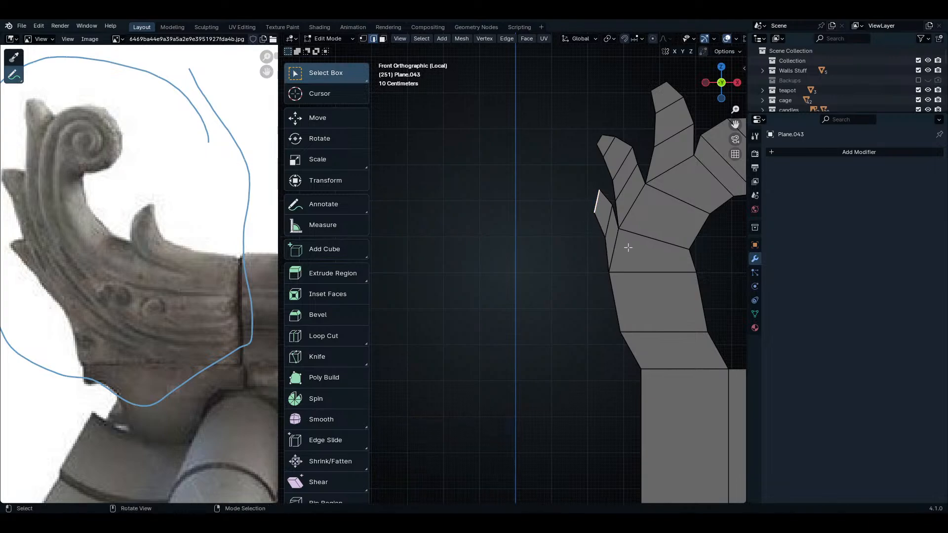
key(e)
click(617, 243)
key(s)
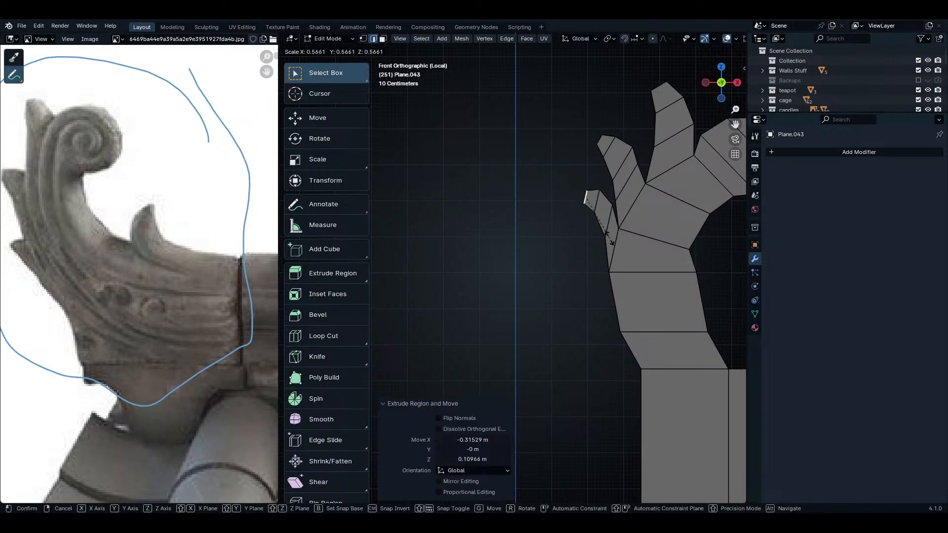
click(609, 237)
- Slide the base's lower outer corner vertex inward along the bottom edge by a factor of 0.429
shift+middle_drag(628, 265, 580, 229)
mouse_move(586, 283)
shift+middle_down()
mouse_move(584, 258)
mouse_move(578, 275)
shift+middle_up()
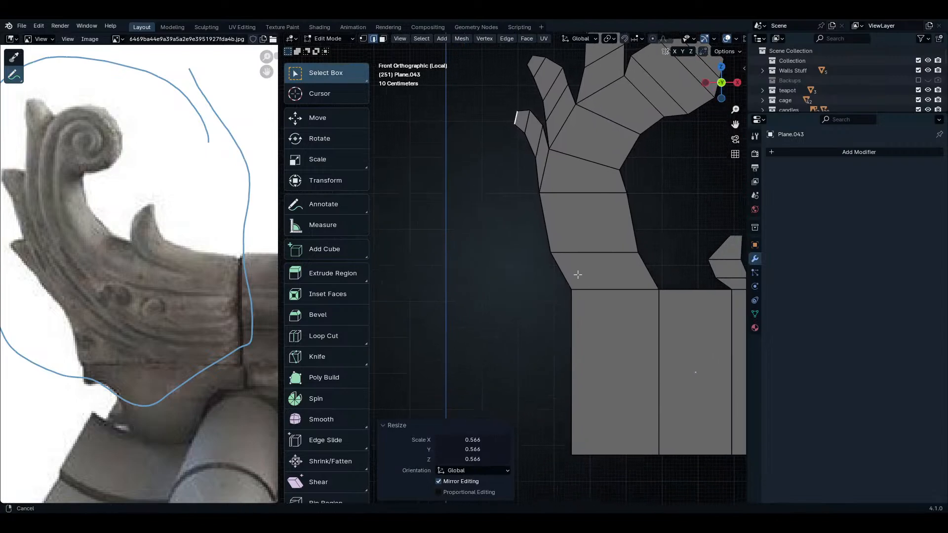
shift+middle_drag(602, 311, 580, 293)
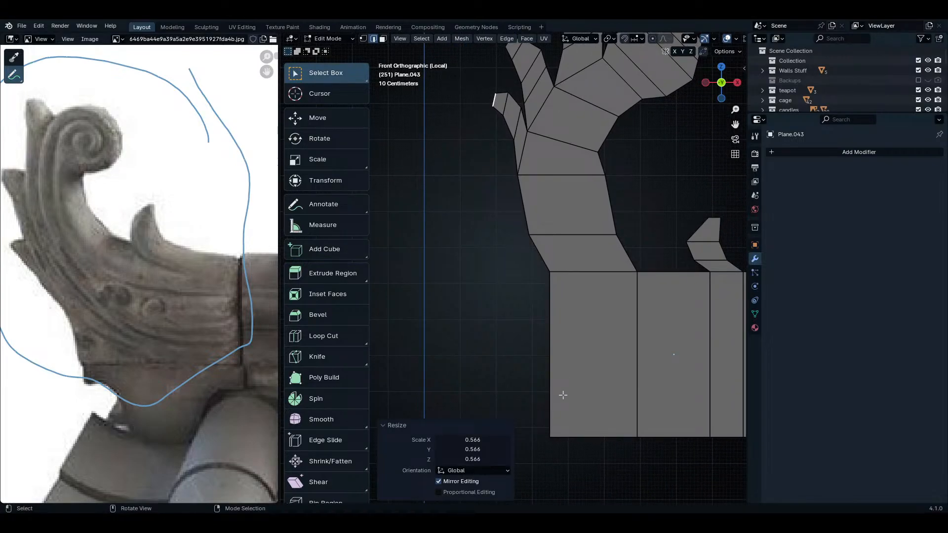
key(1)
drag(553, 399, 571, 423)
drag(533, 431, 555, 448)
shift+middle_drag(588, 436, 561, 412)
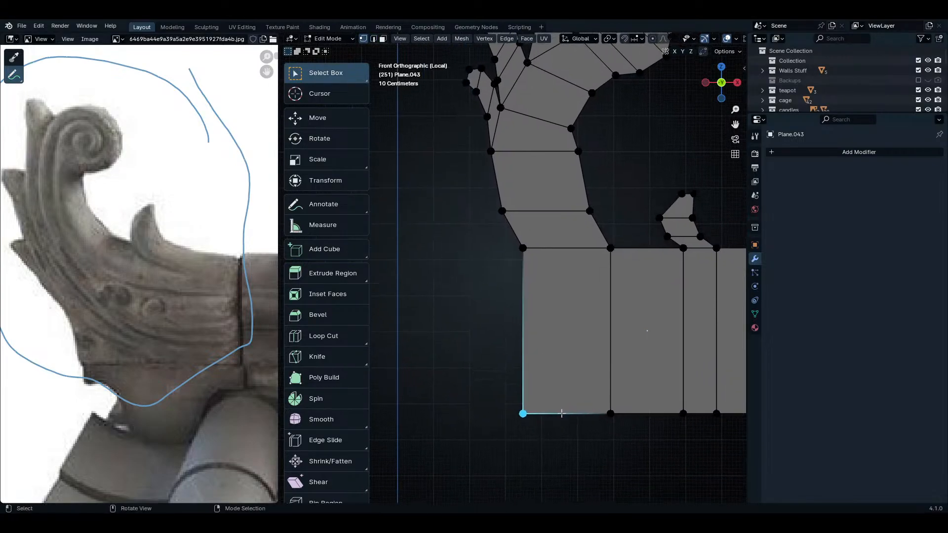
key(g)
key(g)
click(597, 421)
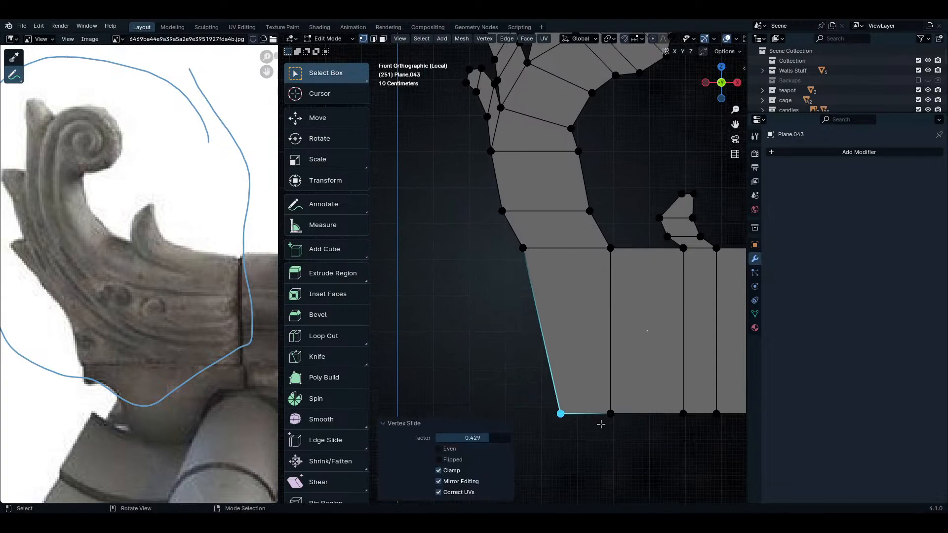
- Leave Edit Mode and compare the ornament's whole silhouette with the reference photo
scroll(600, 424, down, 4)
key(Tab)
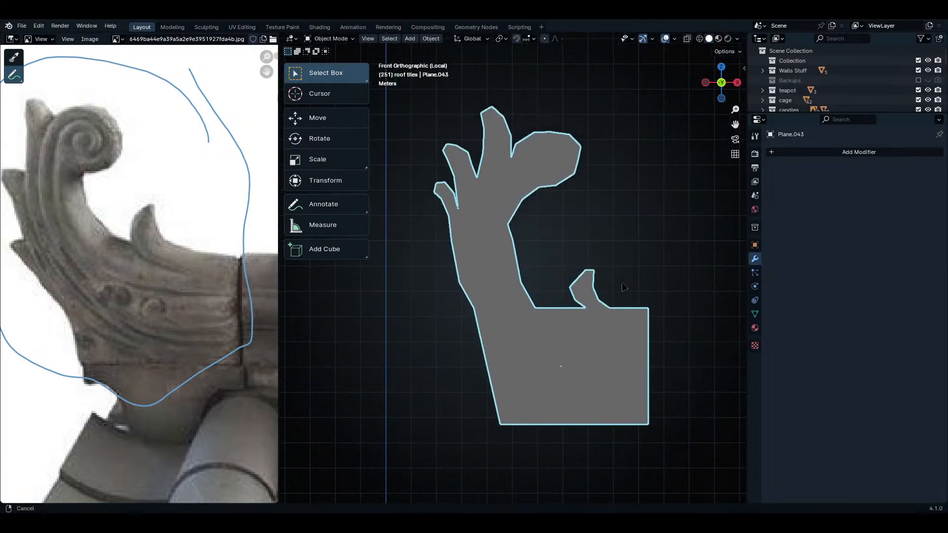
shift+middle_drag(623, 287, 617, 313)
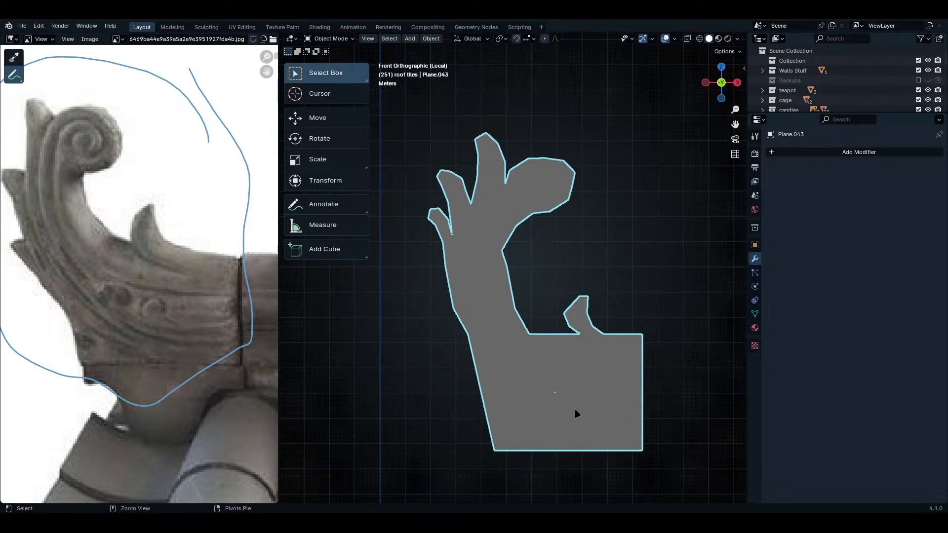
mouse_move(587, 411)
ctrl+middle_down()
mouse_move(592, 366)
mouse_move(594, 417)
ctrl+middle_up()
shift+middle_drag(663, 331, 635, 401)
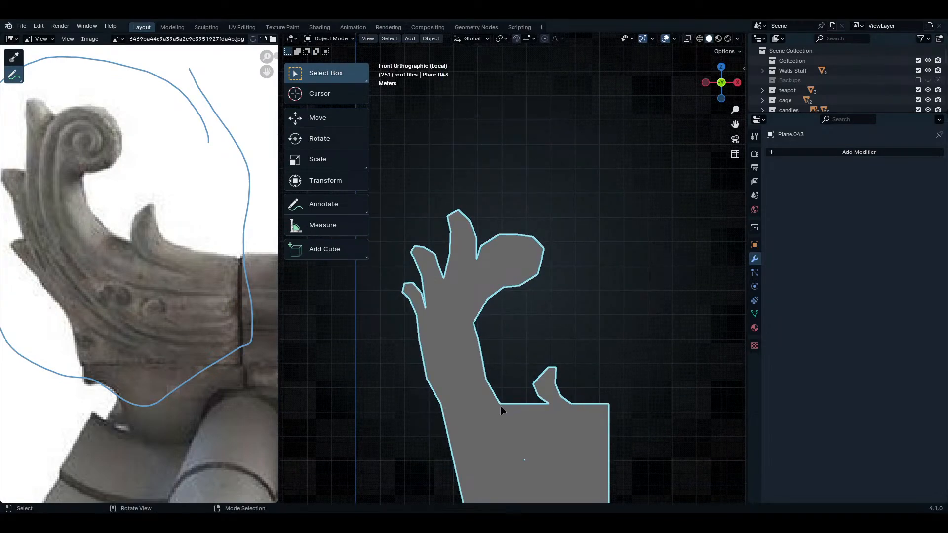
key(1)
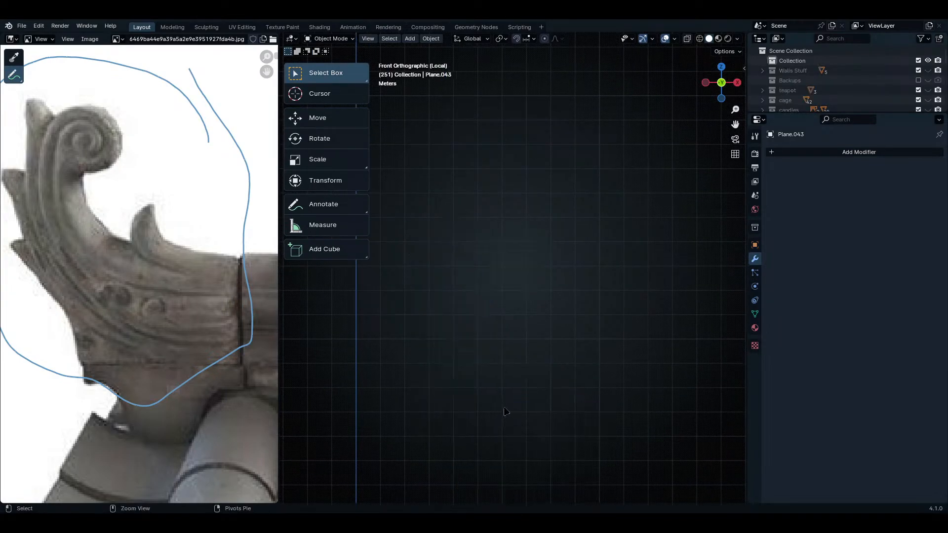
key(ctrl+z)
- Slide the vertex where the neck's inner side meets the base toward the small horn by a factor of 0.390
key(Tab)
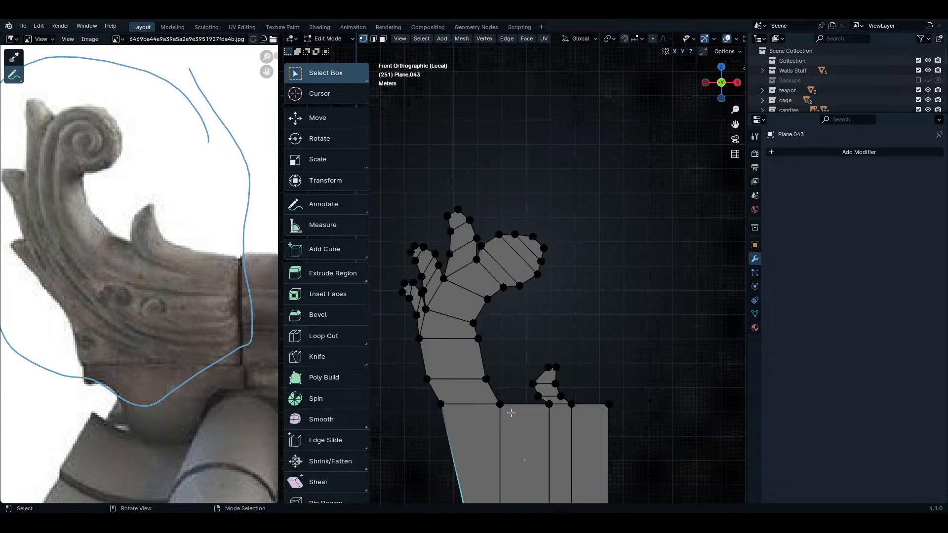
click(492, 416)
key(shift+v)
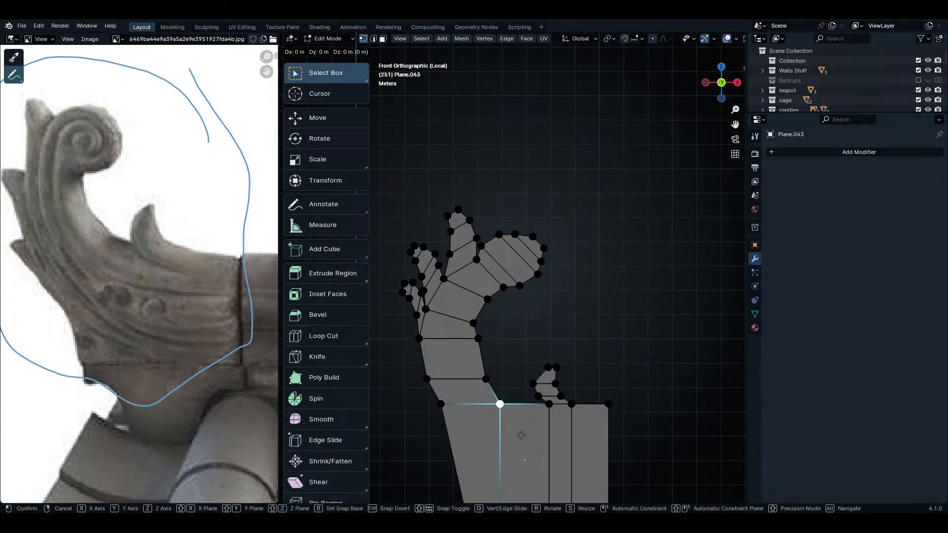
click(539, 447)
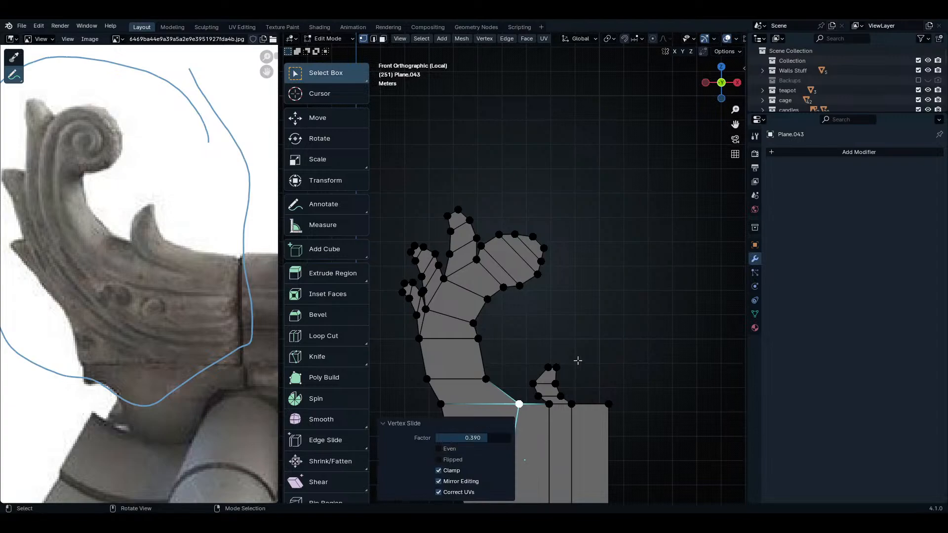
click(558, 368)
click(549, 405)
shift+middle_drag(525, 424, 568, 377)
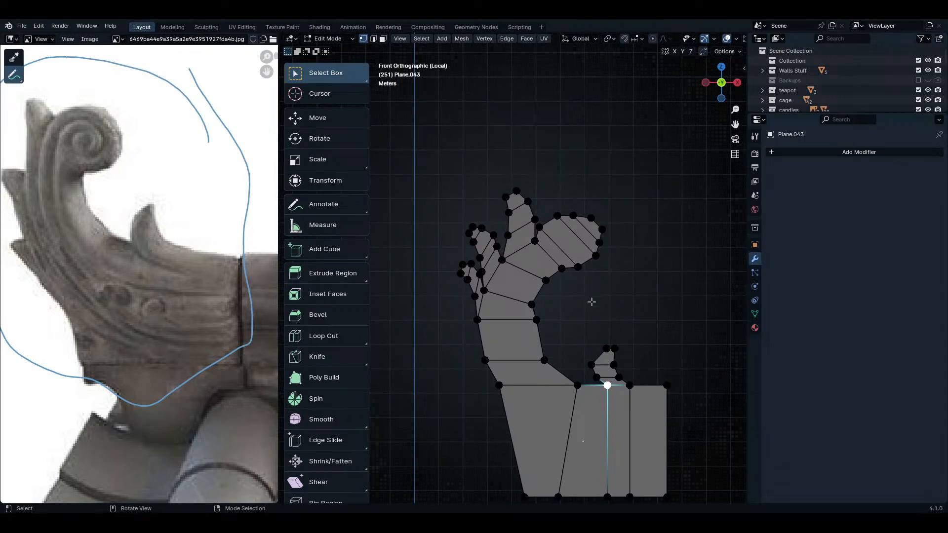
- Add a level 1 Subdivision modifier to the ornament and inspect the smoothed outline
key(Tab)
key(ctrl+1)
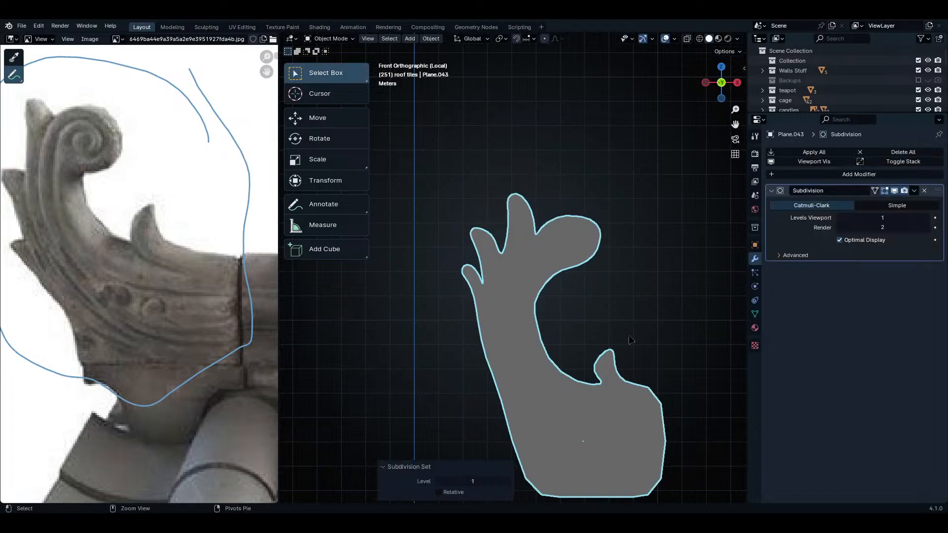
shift+middle_drag(686, 345, 615, 285)
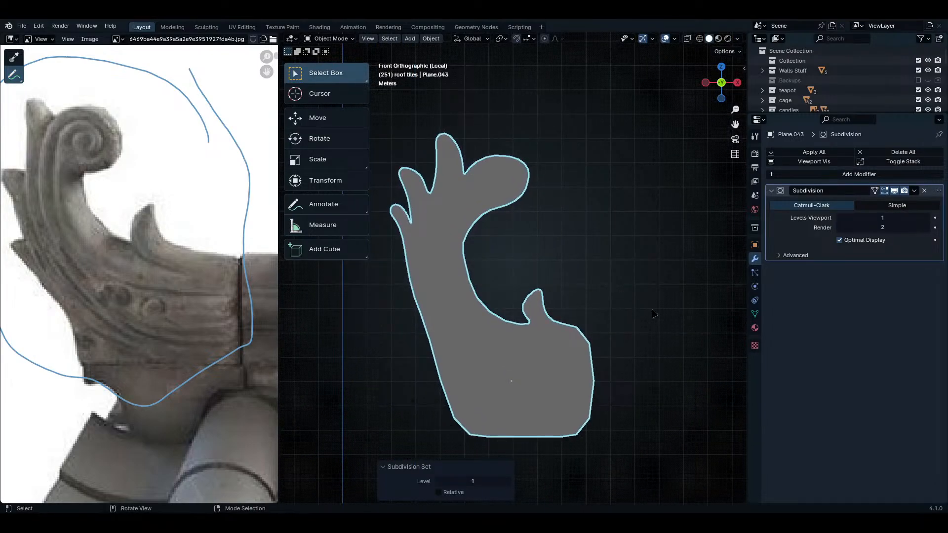
key(Tab)
key(Tab)
shift+middle_drag(603, 379, 653, 359)
- Add a loop cut near the base's bottom edge with a slide factor of 0.956 and another near its straight vertical end
key(Tab)
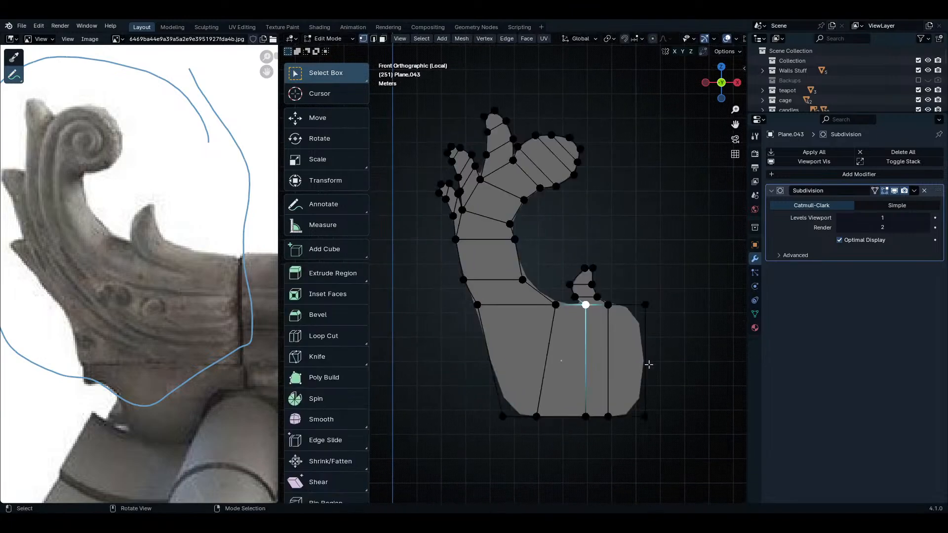
key(ctrl+r)
click(646, 365)
click(648, 425)
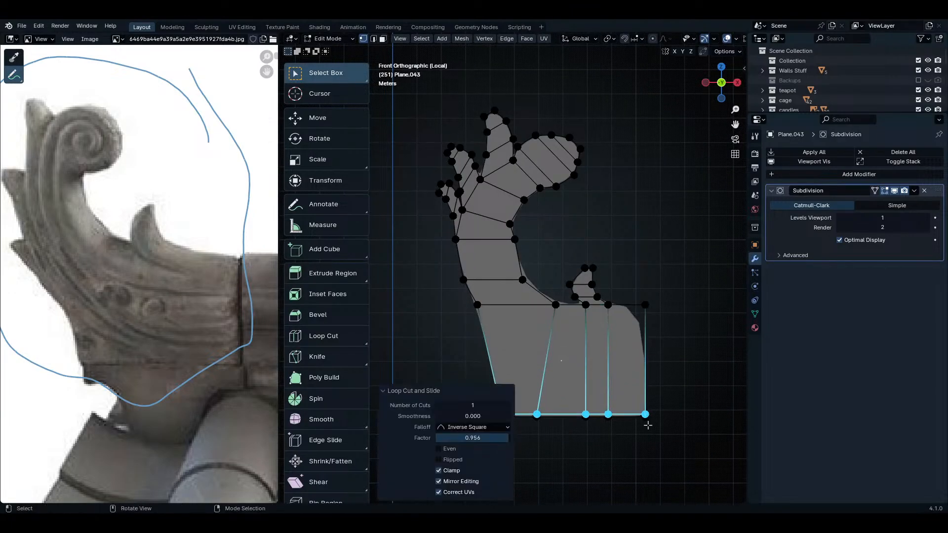
key(ctrl+r)
click(634, 309)
middle_drag(650, 329, 632, 381)
key(Tab)
key(Tab)
- Extrude the entire flat ornament 2 m along its normal from the top view to give it thickness
ctrl+middle_drag(522, 376, 523, 429)
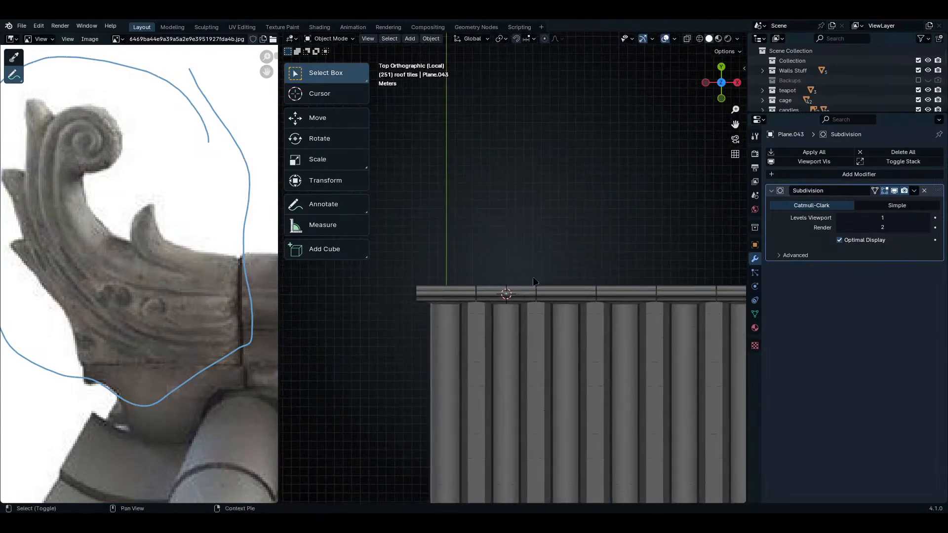
shift+middle_drag(532, 281, 543, 382)
key(Tab)
shift+middle_drag(544, 430, 550, 455)
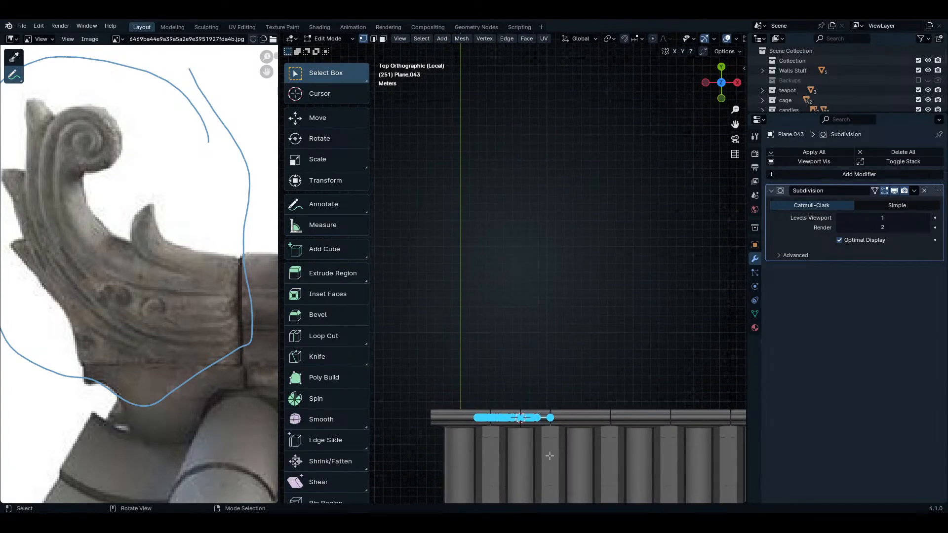
key(e)
click(559, 441)
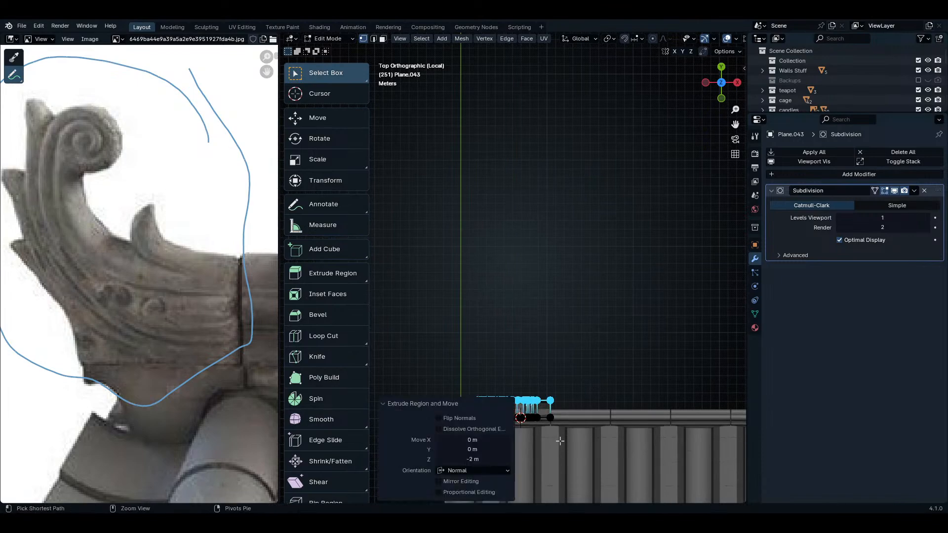
key(Tab)
- Add a centred loop cut around the middle of the ornament's thickness
middle_drag(579, 437, 536, 303)
key(Tab)
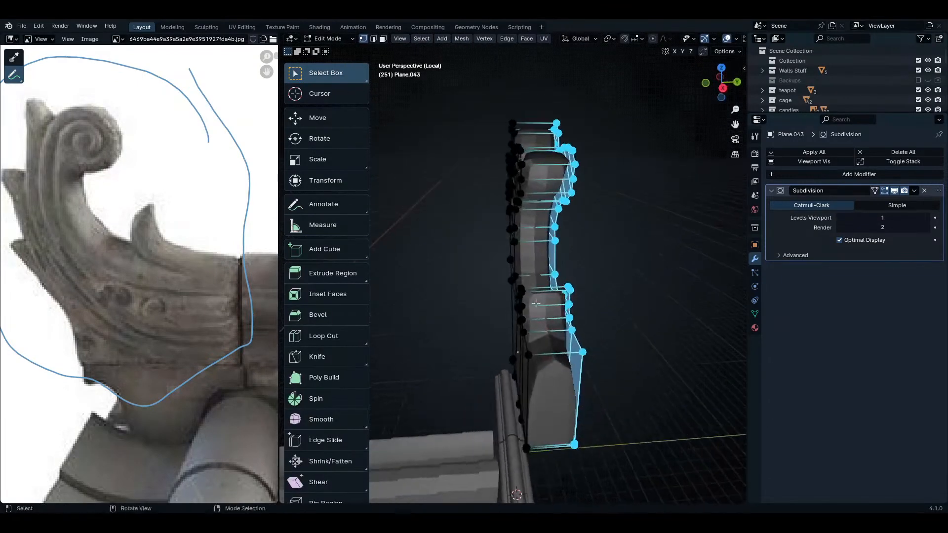
click(566, 369)
right_click(567, 370)
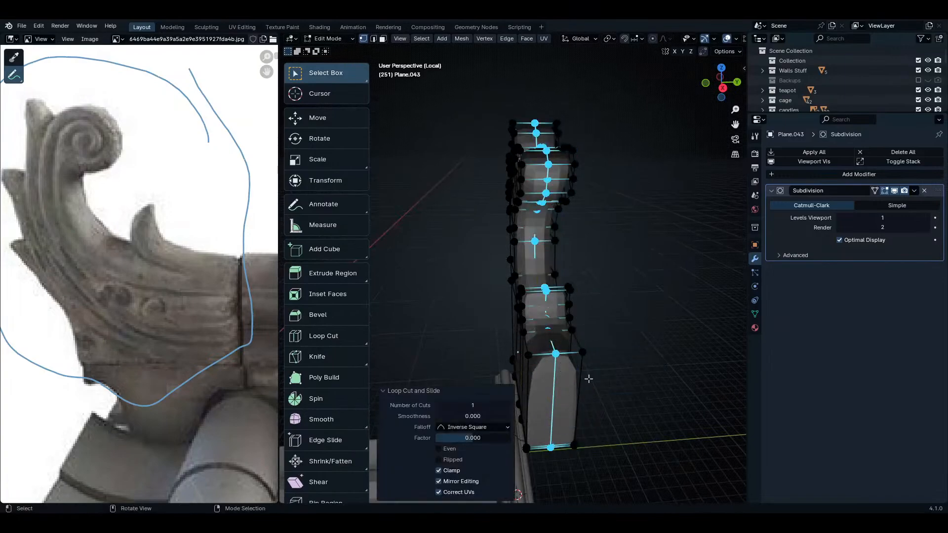
- Bevel the centre edge loop around the ornament's thickness into two parallel loops and inspect the smoothed shape
ctrl+middle_drag(588, 379, 589, 358)
key(ctrl+b)
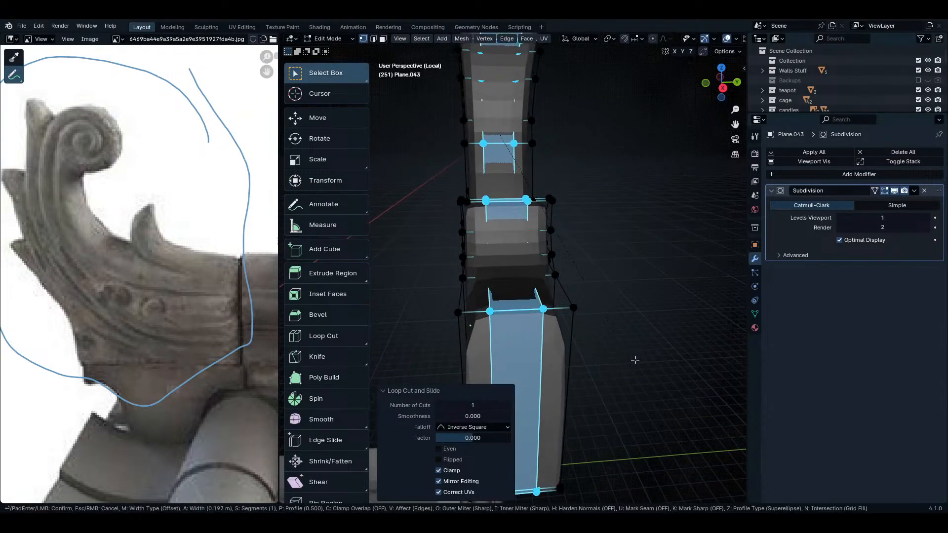
click(650, 364)
key(Tab)
middle_drag(592, 356, 597, 424)
middle_drag(555, 343, 572, 365)
- Duplicate the ornament in place with its Subdivision modifier still live and move the copy to the Backups collection
key(ctrl+a)
key(ctrl+z)
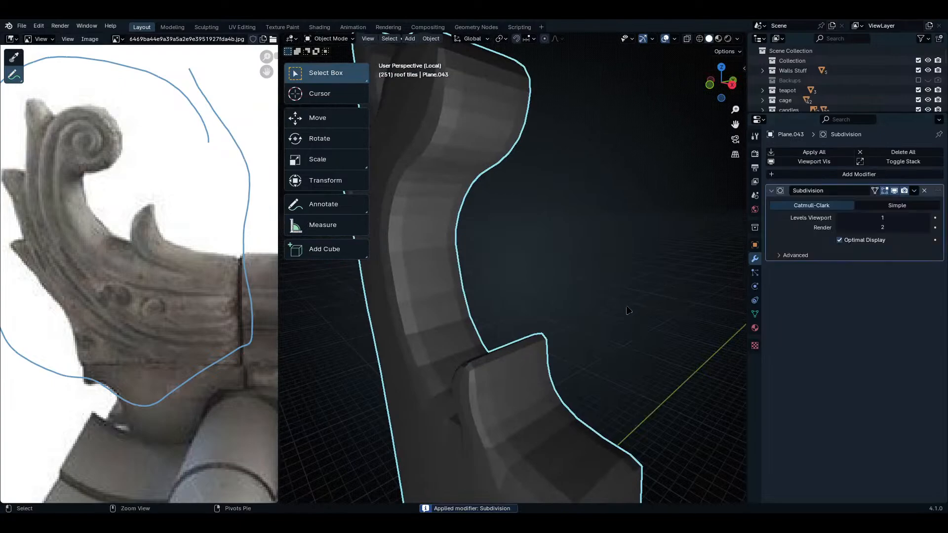
ctrl+middle_drag(587, 307, 571, 400)
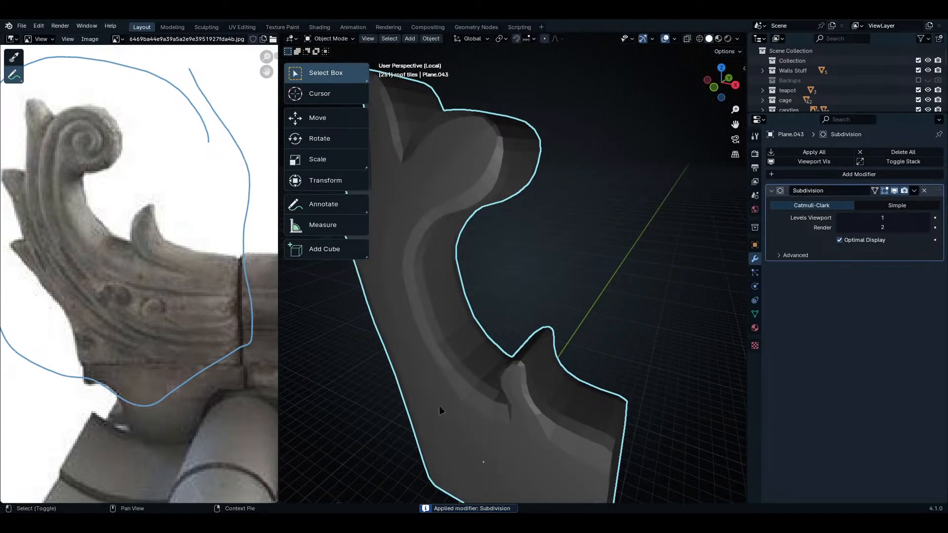
key(shift+d)
right_click(482, 368)
key(m)
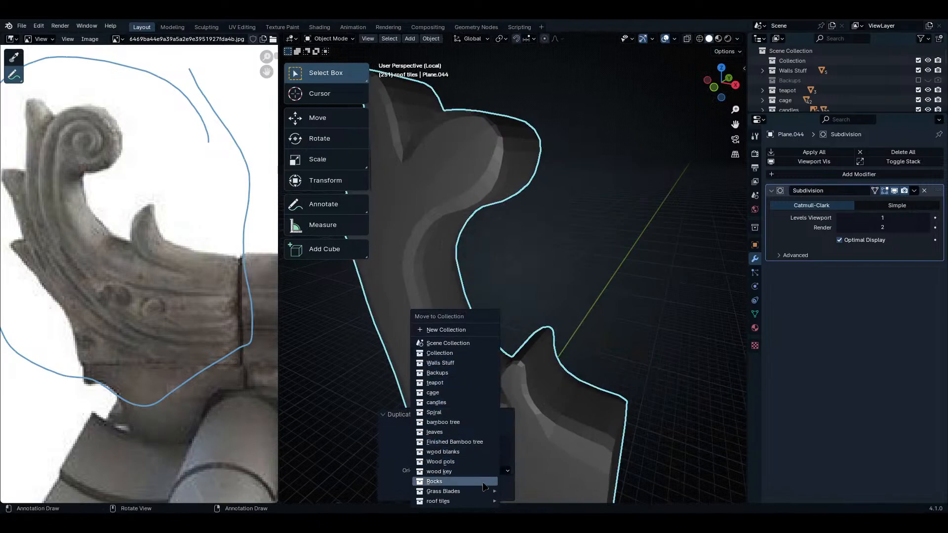
mouse_move(486, 488)
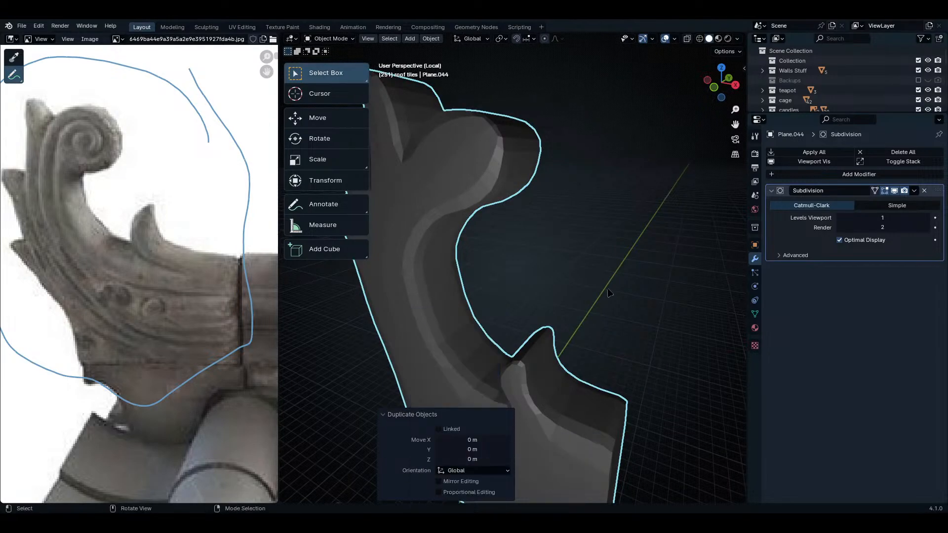
key(m)
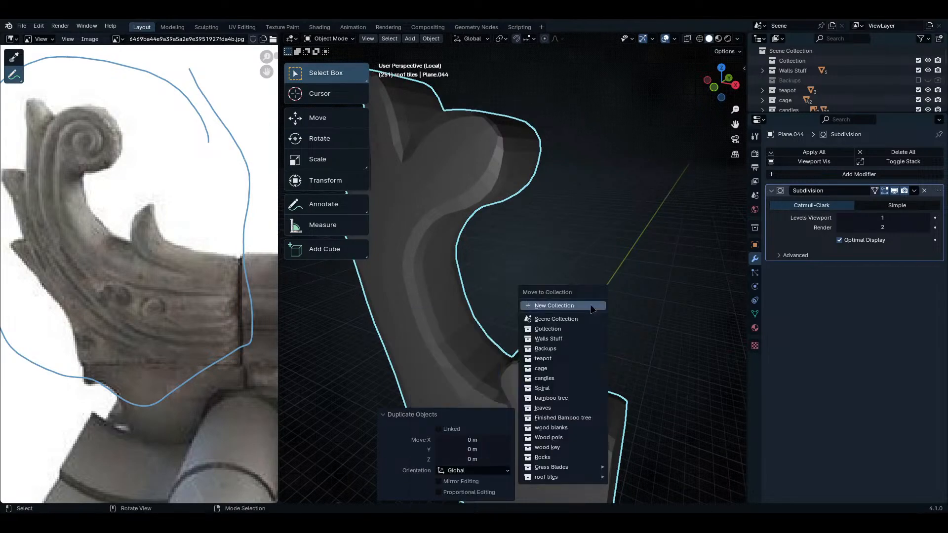
click(576, 350)
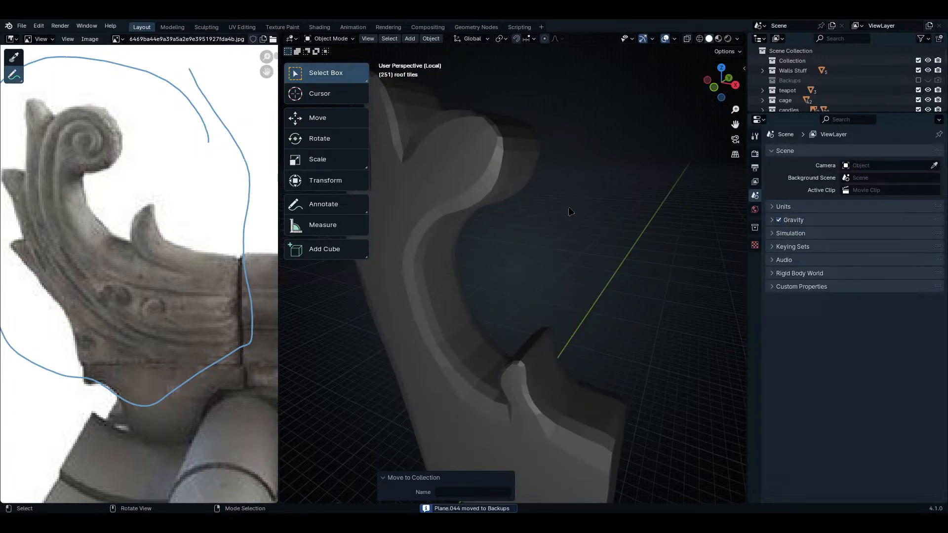
- Apply the Subdivision modifier on the original ornament and inspect its denser mesh in Edit Mode
click(472, 210)
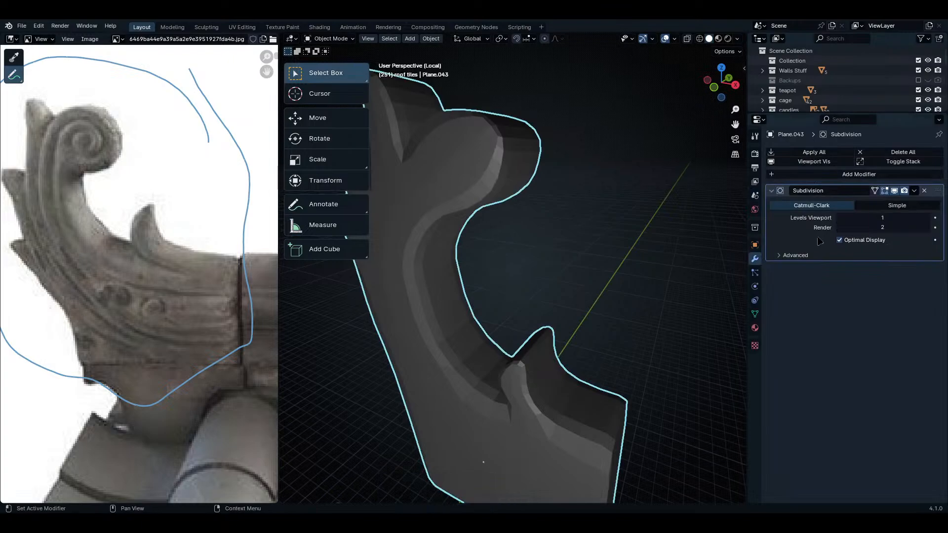
key(ctrl+a)
key(Tab)
middle_drag(601, 334, 655, 311)
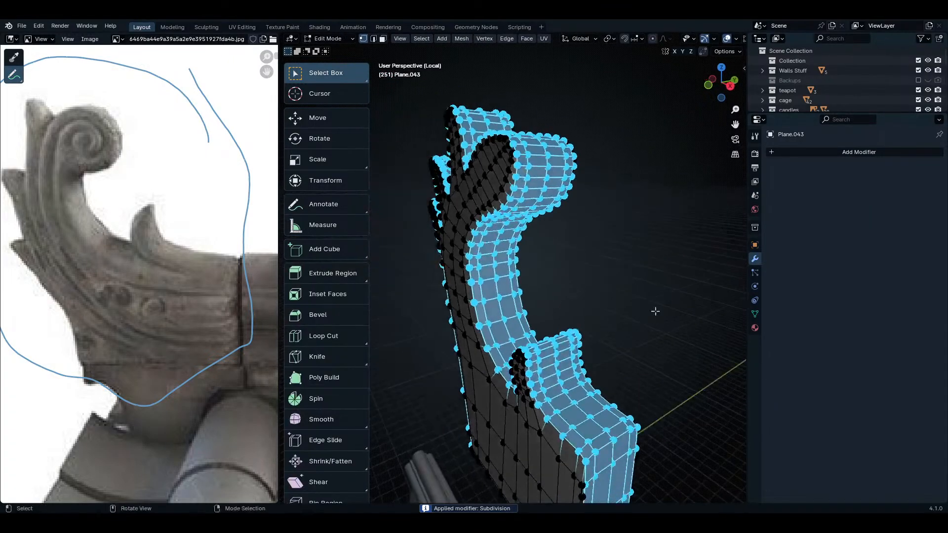
middle_drag(567, 371, 630, 224)
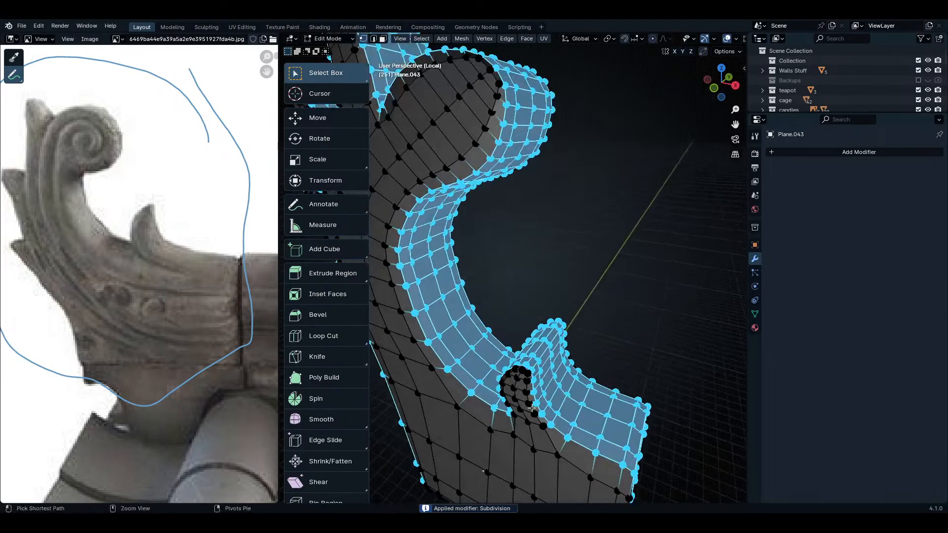
ctrl+middle_drag(532, 408, 531, 346)
middle_drag(741, 256, 686, 225)
click(686, 225)
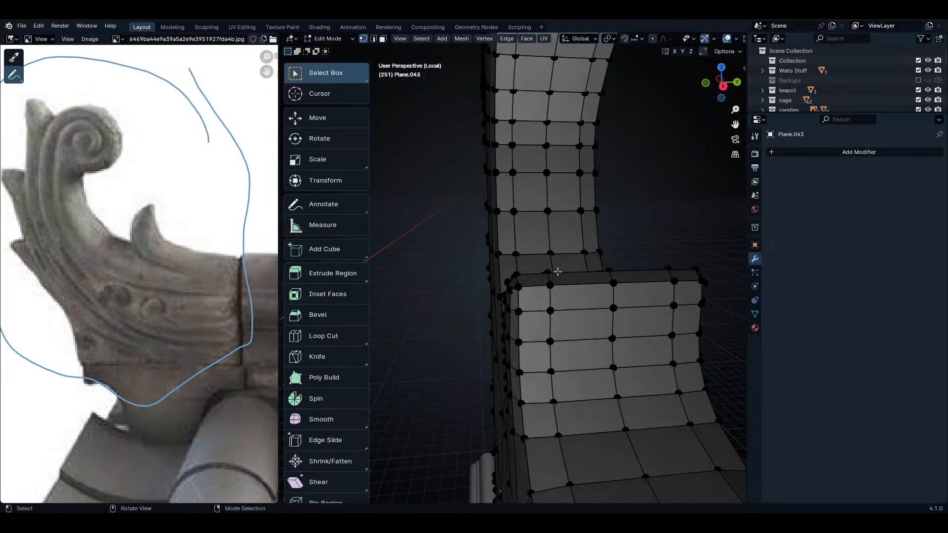
middle_drag(557, 271, 402, 266)
- Switch the ornament to Sculpt Mode in a maximized viewport and choose the Scrape brush
key(ctrl+space)
key(Tab)
key(ctrl+space)
key(ctrl+space)
shift+middle_drag(567, 209, 563, 324)
key(ctrl+Tab)
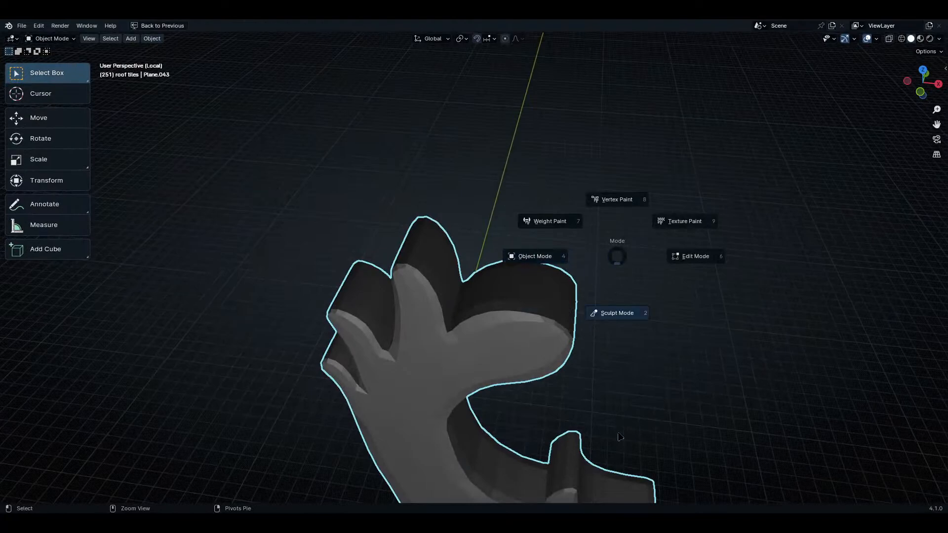
click(594, 404)
middle_drag(567, 338, 581, 307)
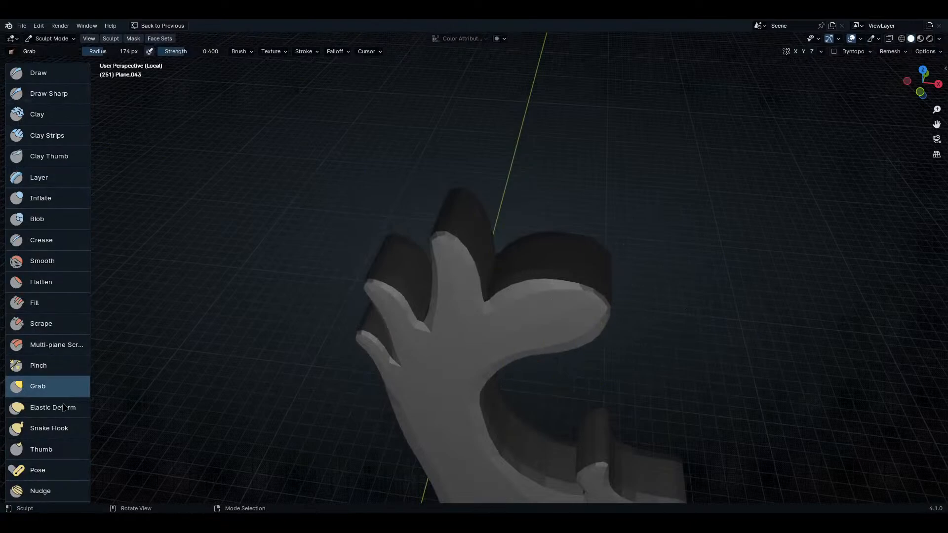
click(55, 330)
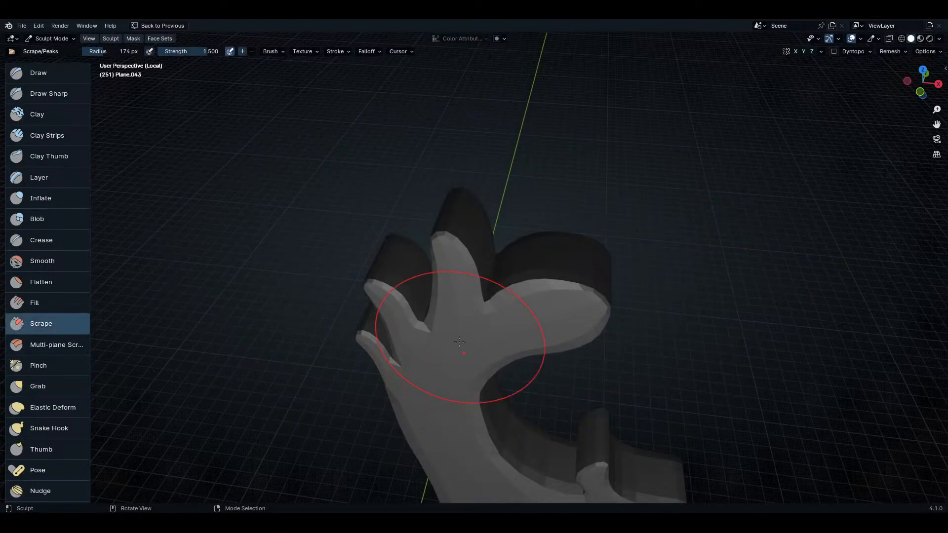
mouse_move(595, 335)
middle_down()
mouse_move(571, 306)
mouse_move(585, 290)
mouse_move(594, 312)
mouse_move(574, 307)
middle_up()
- Restore the full layout and add a Multiresolution modifier to the ornament
key(ctrl+space)
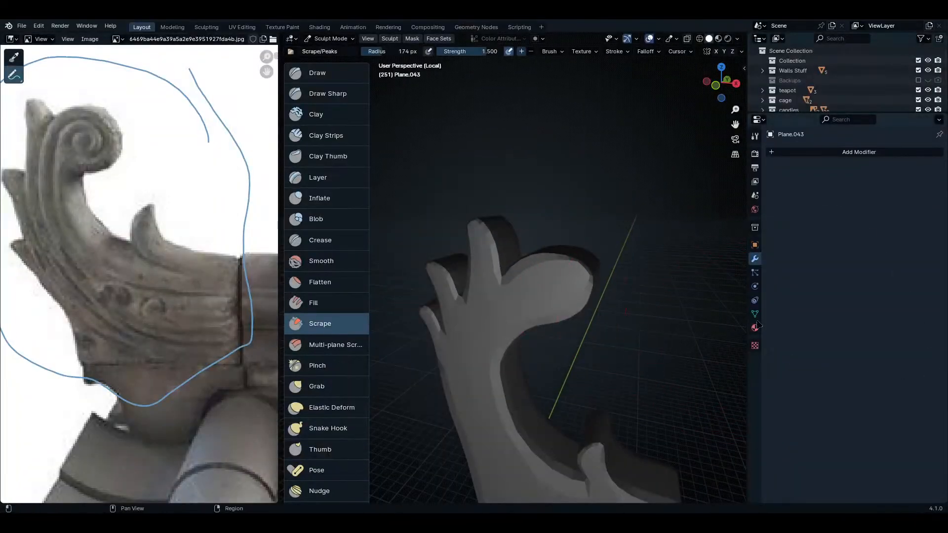
click(829, 152)
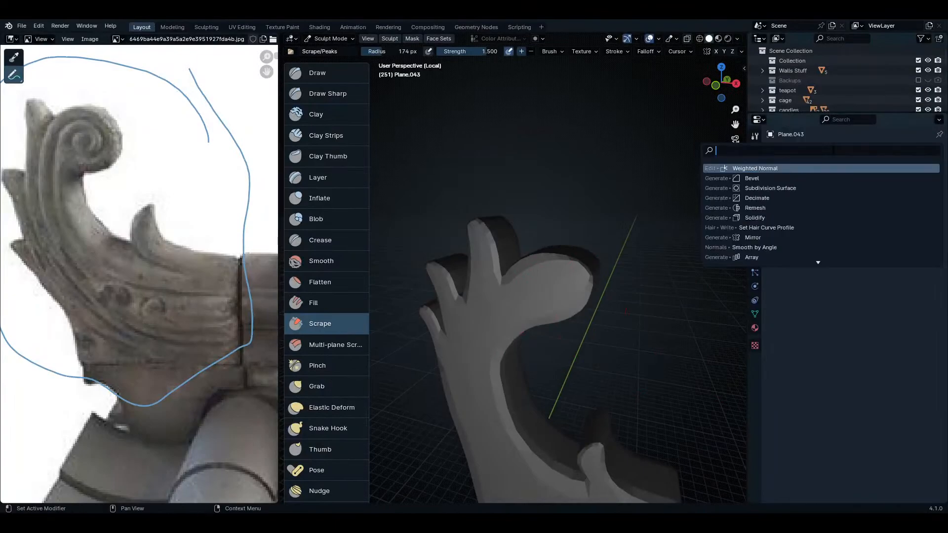
text(mulk)
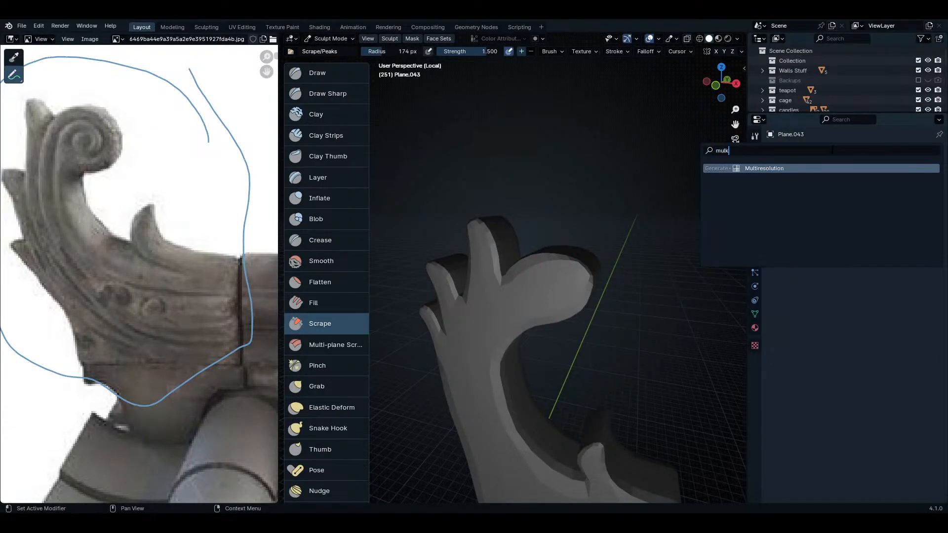
key(BackSpace)
key(BackSpace)
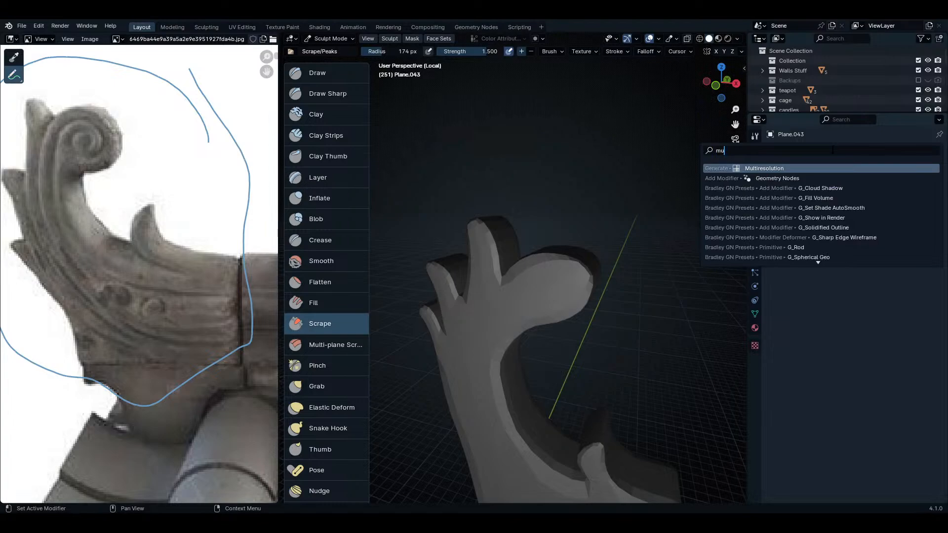
key(Return)
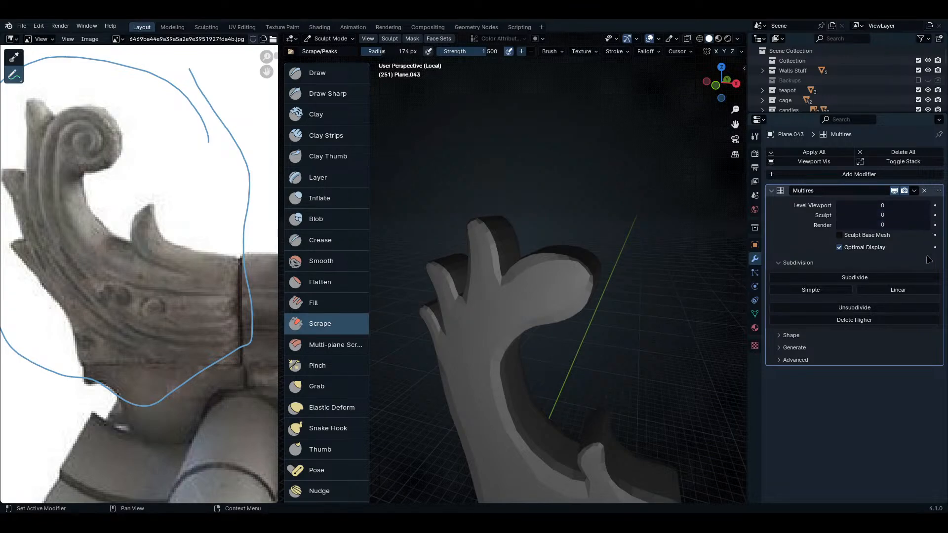
- Subdivide the Multires modifier twice to reach sculpt level 2, checking the mesh density in wireframe
click(907, 278)
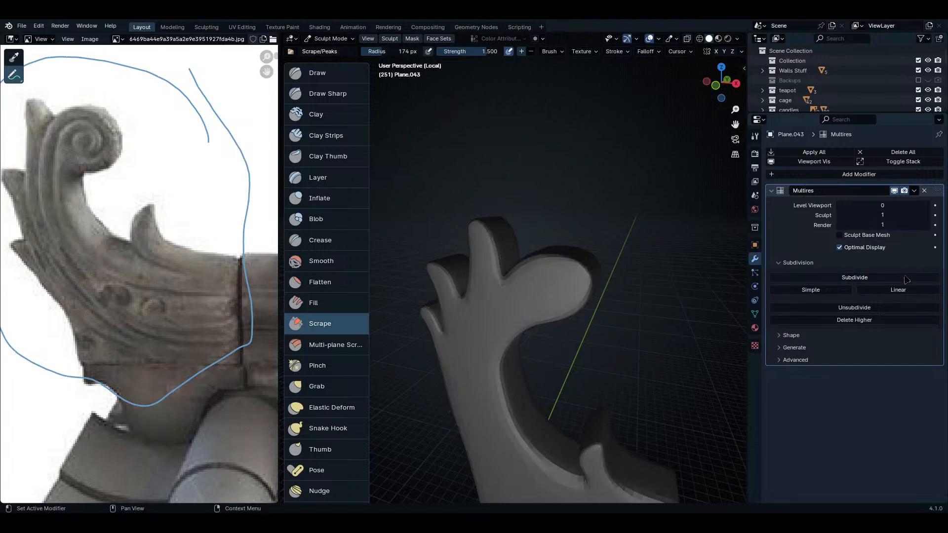
key(shift+z)
middle_drag(641, 306, 666, 306)
click(862, 279)
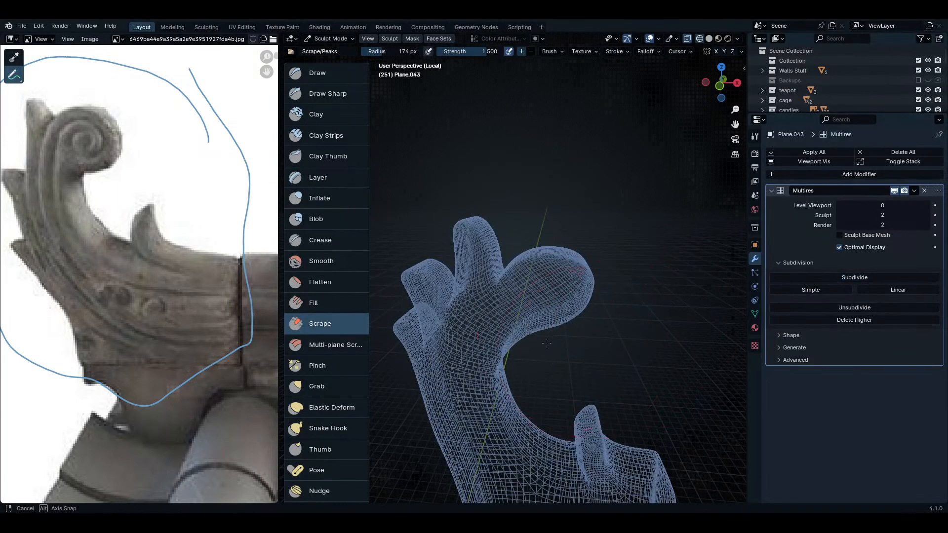
middle_drag(546, 343, 571, 349)
key(shift+z)
scroll(571, 349, up, 6)
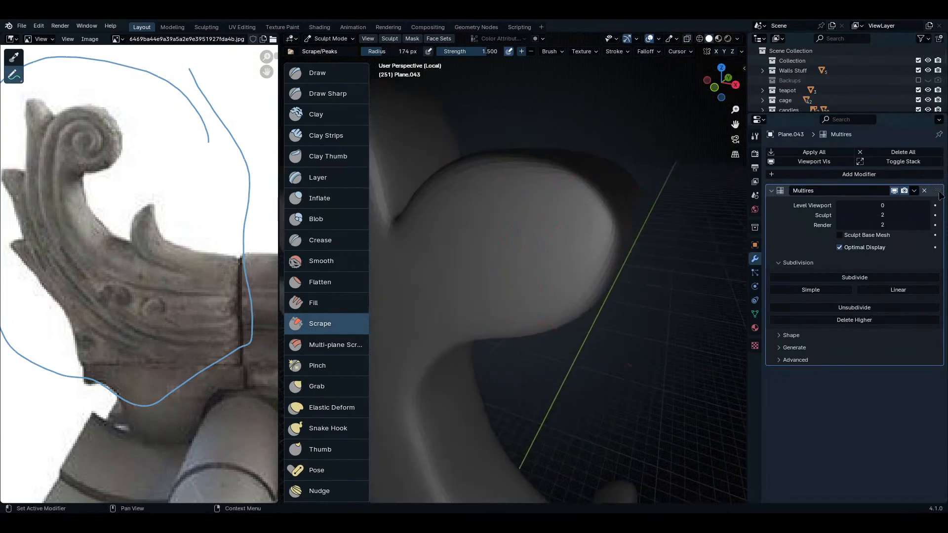
- Try to scrape the front edge of the curled tip with the Scrape brush at strength 1.5 in a maximized viewport
middle_drag(580, 254, 518, 260)
key(ctrl+space)
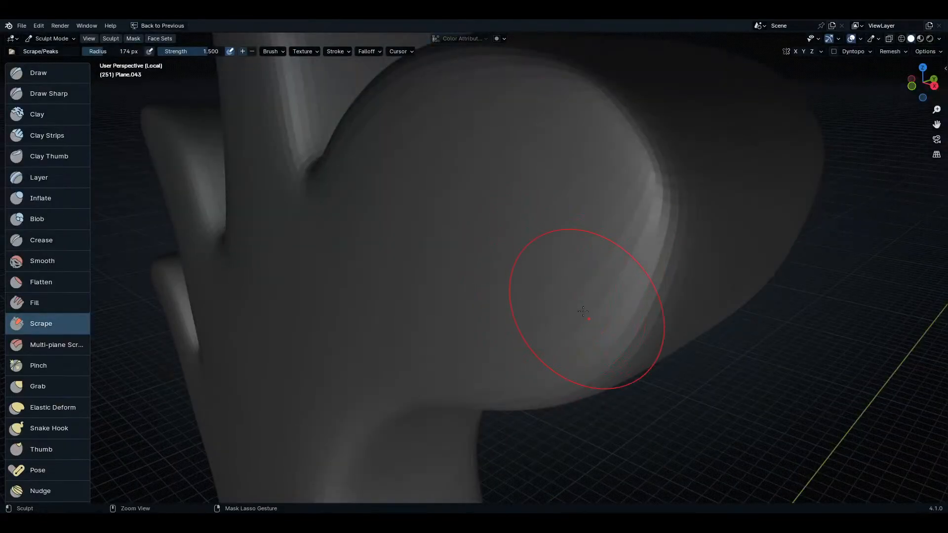
middle_drag(586, 311, 641, 259)
mouse_move(647, 221)
mouse_down()
mouse_move(643, 236)
mouse_move(687, 258)
mouse_up()
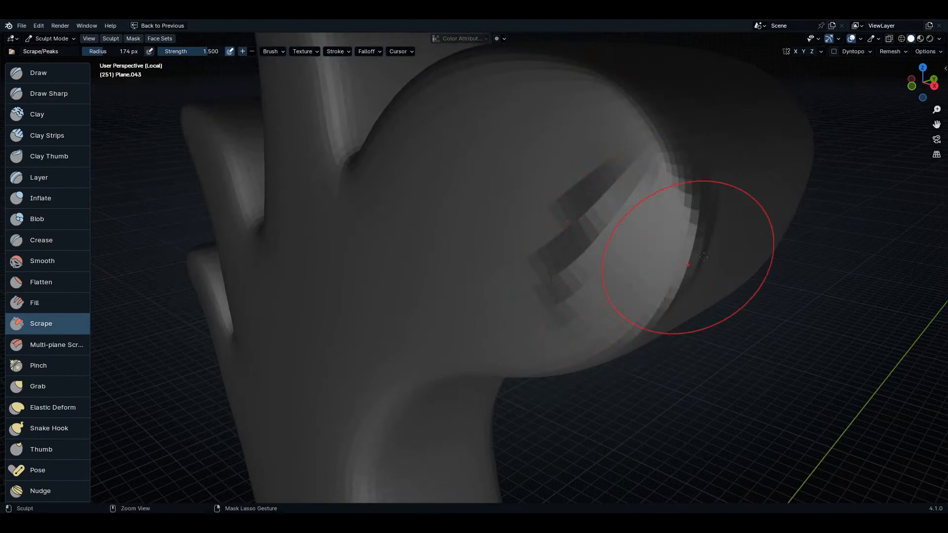
key(ctrl+z)
key(ctrl+z)
ctrl+middle_drag(669, 268, 660, 316)
- Set the Scrape brush strength to 1.08, testing strokes on the curled tip's front edge and undoing them
key(ctrl+z)
ctrl+middle_drag(678, 241, 672, 197)
shift+middle_drag(700, 166, 620, 340)
ctrl+middle_drag(620, 341, 624, 318)
shift+middle_drag(650, 228, 592, 306)
mouse_move(634, 237)
ctrl+middle_down()
mouse_move(638, 291)
mouse_move(660, 295)
ctrl+middle_up()
mouse_move(608, 222)
mouse_down()
mouse_move(595, 246)
mouse_move(600, 237)
mouse_up()
drag(592, 281, 573, 306)
key(ctrl+z)
key(ctrl+z)
key(ctrl+z)
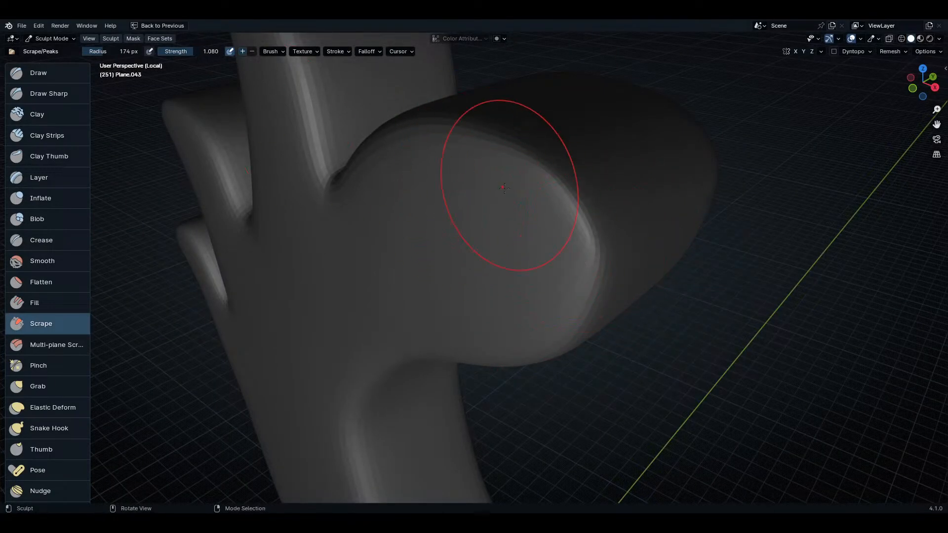
- Scrape the front edge from the curled tip along the inner curve down to the small middle horn
mouse_move(538, 209)
mouse_down()
mouse_move(560, 252)
mouse_move(540, 294)
mouse_up()
middle_drag(542, 307, 575, 262)
mouse_move(568, 291)
mouse_down()
mouse_move(543, 357)
mouse_move(440, 419)
mouse_up()
shift+middle_drag(489, 402, 607, 258)
mouse_move(558, 316)
mouse_down()
mouse_move(395, 417)
mouse_move(434, 404)
mouse_up()
mouse_move(472, 371)
shift+middle_down()
mouse_move(478, 305)
mouse_move(430, 444)
shift+middle_up()
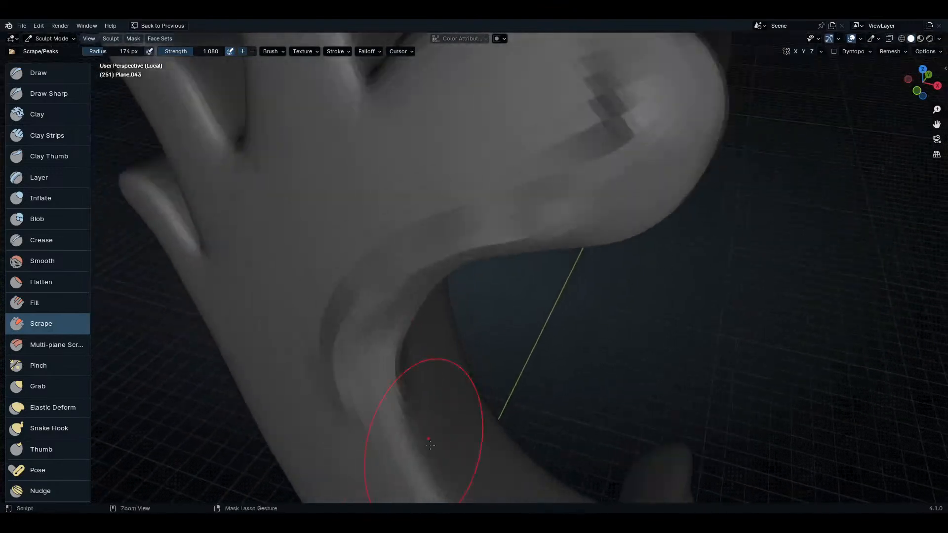
shift+middle_drag(494, 400, 466, 235)
mouse_move(363, 212)
mouse_down()
mouse_move(486, 383)
mouse_move(551, 421)
mouse_up()
mouse_move(551, 421)
shift+middle_down()
mouse_move(532, 334)
mouse_move(606, 336)
shift+middle_up()
- Set the Scrape brush radius to 108 px and flatten the front face and edges of the small middle horn
key(f)
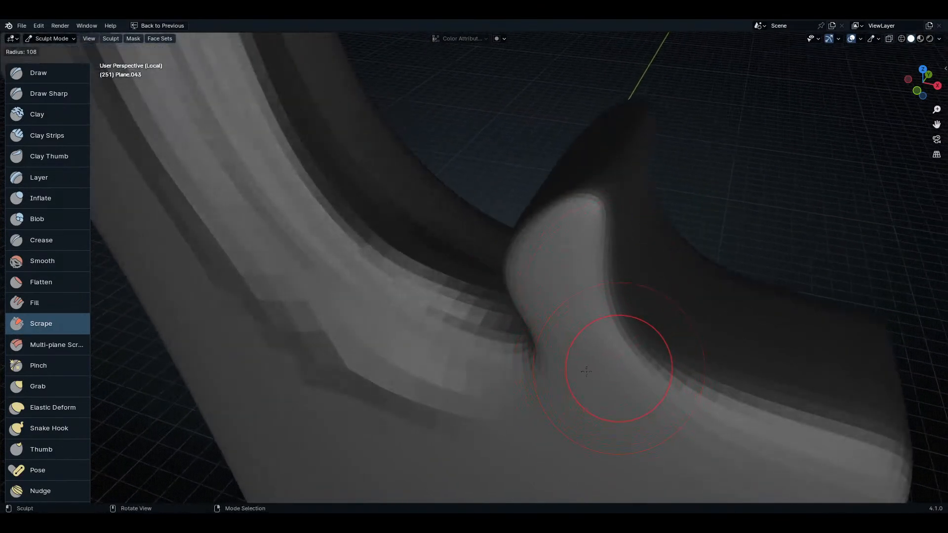
click(585, 371)
mouse_move(689, 395)
mouse_down()
mouse_move(615, 291)
mouse_move(594, 222)
mouse_move(537, 289)
mouse_up()
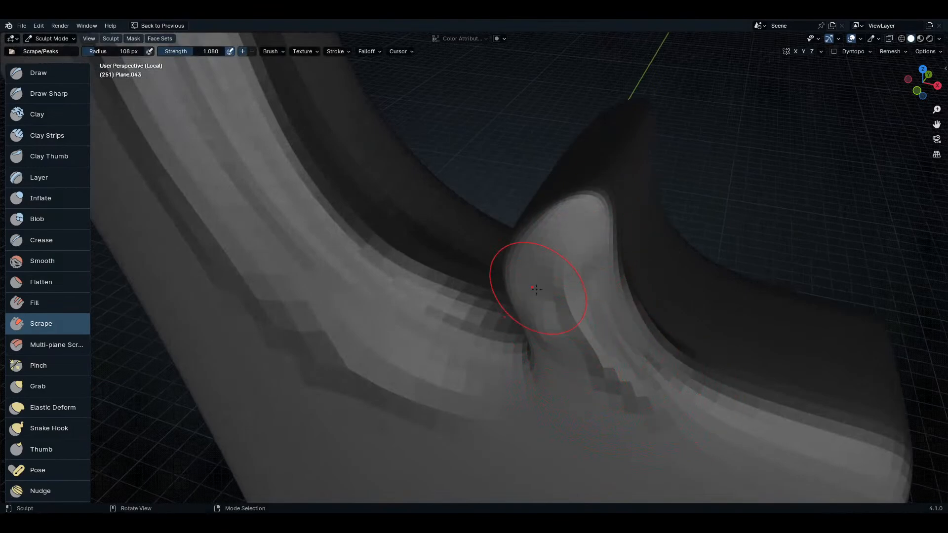
mouse_move(598, 193)
mouse_down()
mouse_move(503, 259)
mouse_move(542, 385)
mouse_up()
middle_drag(542, 385, 607, 329)
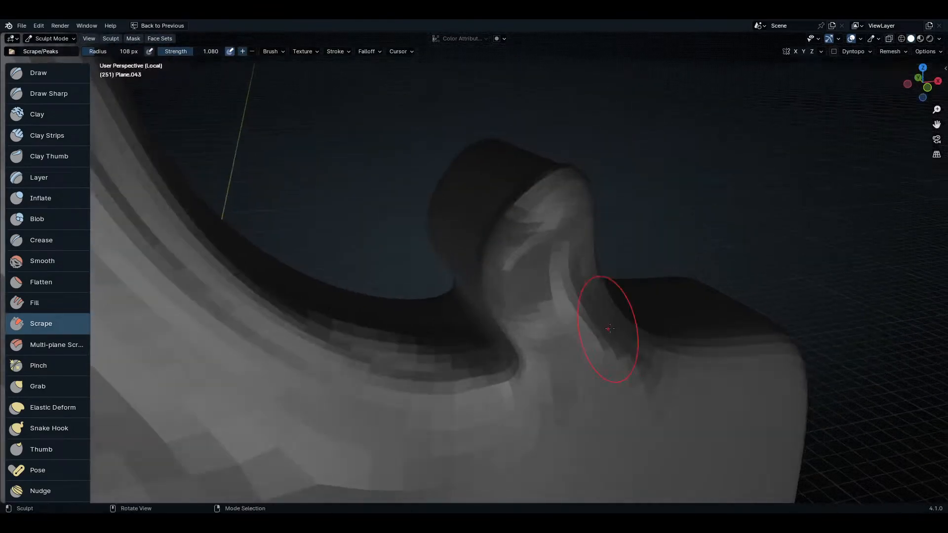
key(ctrl+z)
drag(589, 280, 571, 281)
mouse_move(560, 186)
mouse_down()
mouse_move(493, 307)
mouse_move(497, 323)
mouse_move(582, 349)
mouse_up()
middle_drag(582, 349, 571, 303)
mouse_move(571, 303)
mouse_down()
mouse_move(539, 360)
mouse_move(534, 338)
mouse_up()
mouse_move(507, 369)
middle_down()
mouse_move(551, 295)
mouse_move(531, 287)
middle_up()
- Scrape the small middle horn's outer curved face and both of its side edges down to the block's top shoulder
mouse_move(509, 276)
mouse_down()
mouse_move(519, 289)
mouse_move(616, 310)
mouse_move(691, 316)
mouse_up()
mouse_move(691, 316)
middle_down()
mouse_move(582, 299)
mouse_move(531, 348)
middle_up()
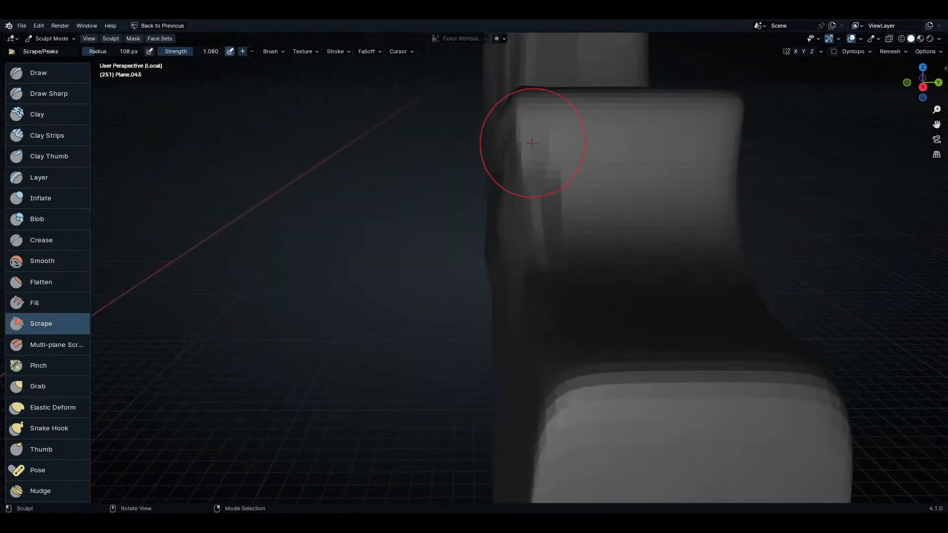
middle_drag(582, 381, 610, 324)
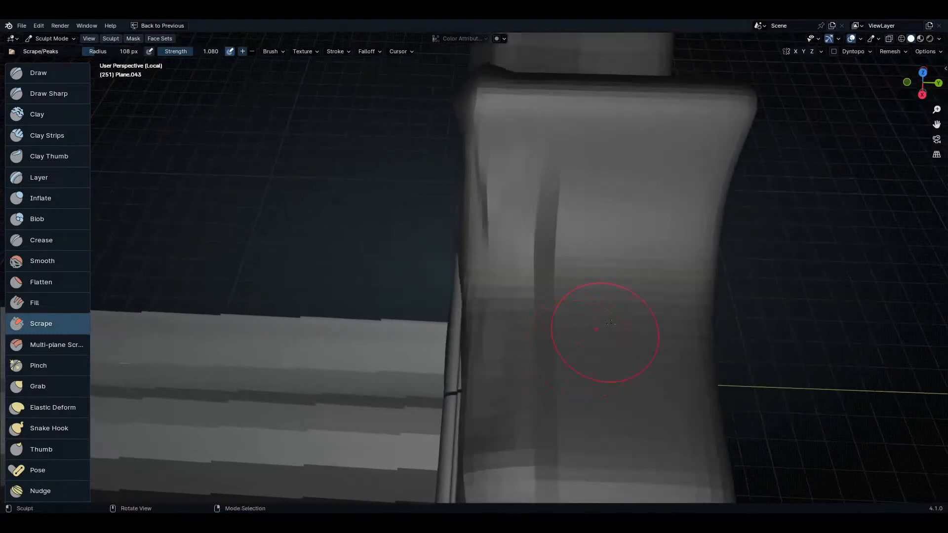
middle_drag(698, 423, 690, 262)
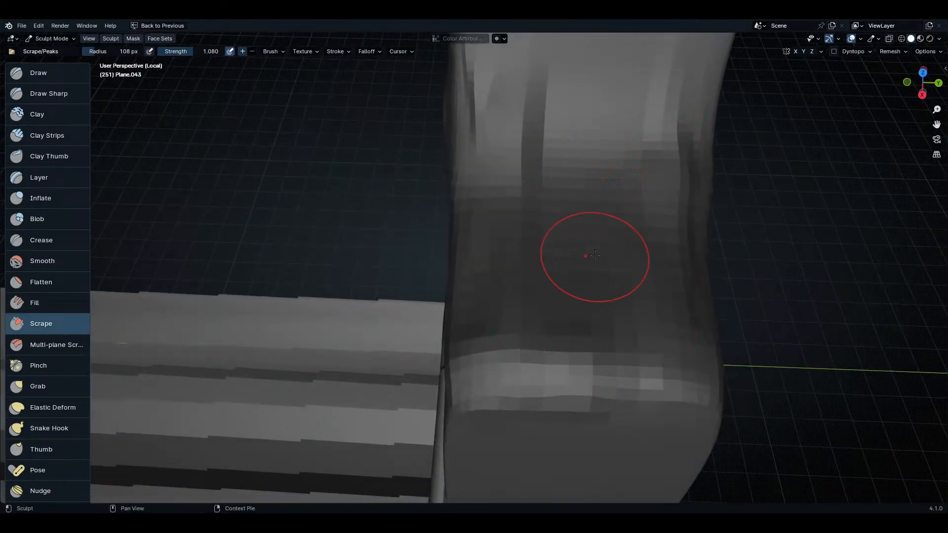
middle_drag(571, 250, 592, 378)
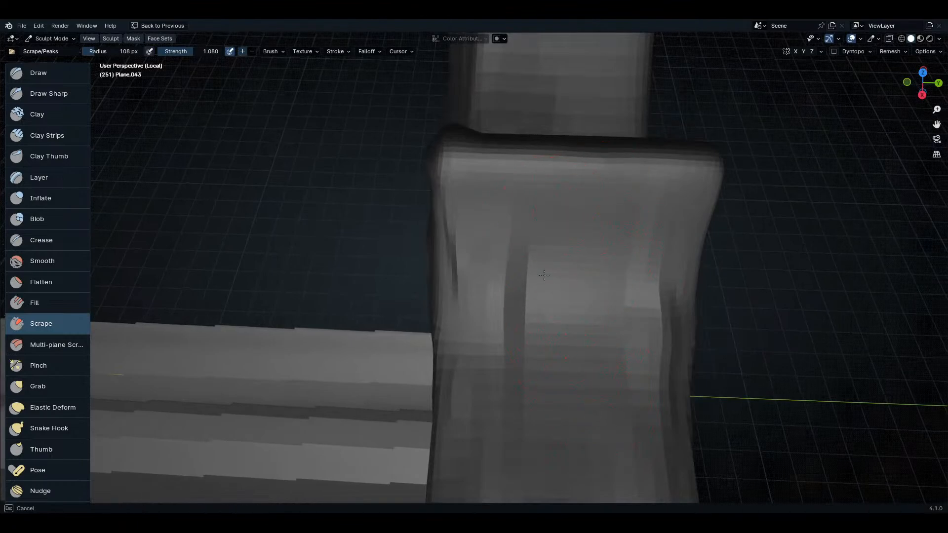
middle_drag(544, 275, 585, 256)
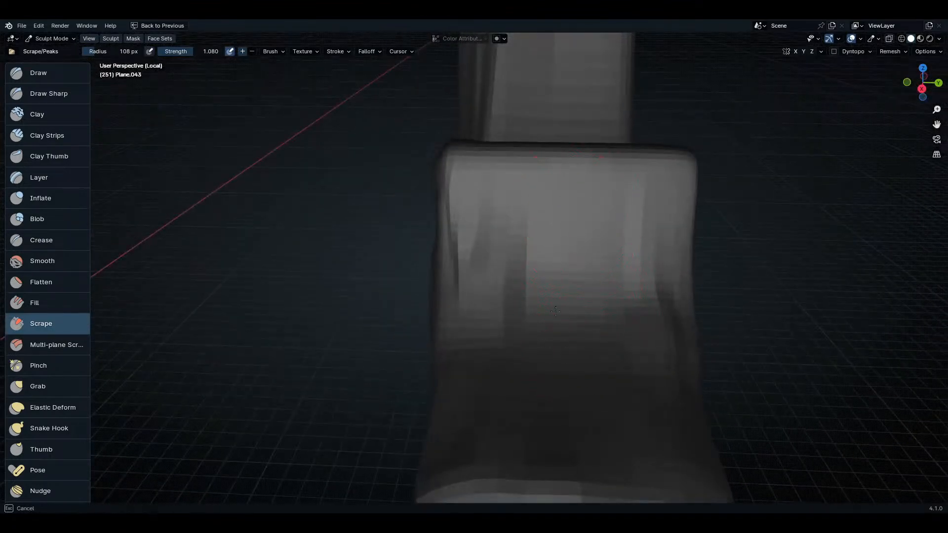
mouse_move(555, 311)
middle_down()
mouse_move(719, 349)
mouse_move(728, 230)
middle_up()
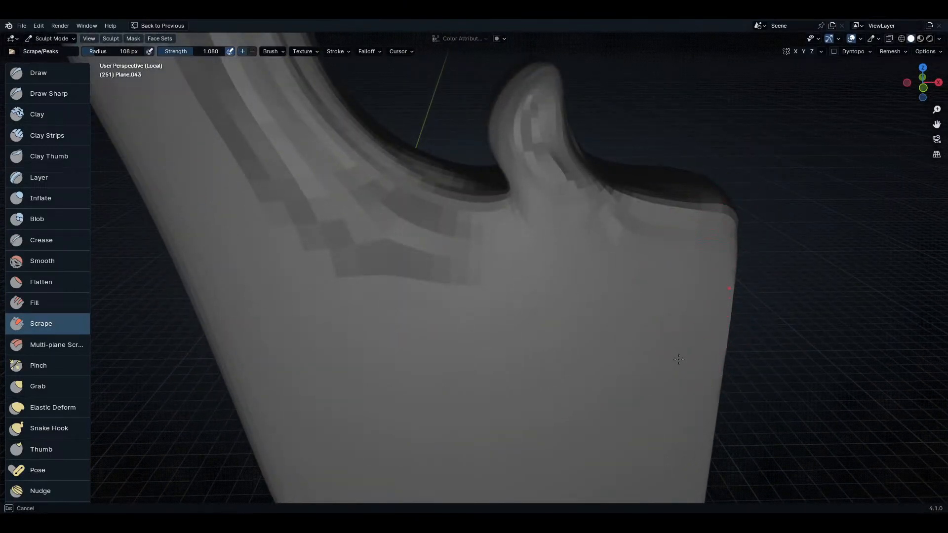
- Scrape the front edges of the rounded curled tip and the tall upper horn, including the notch between them
middle_drag(663, 421, 586, 302)
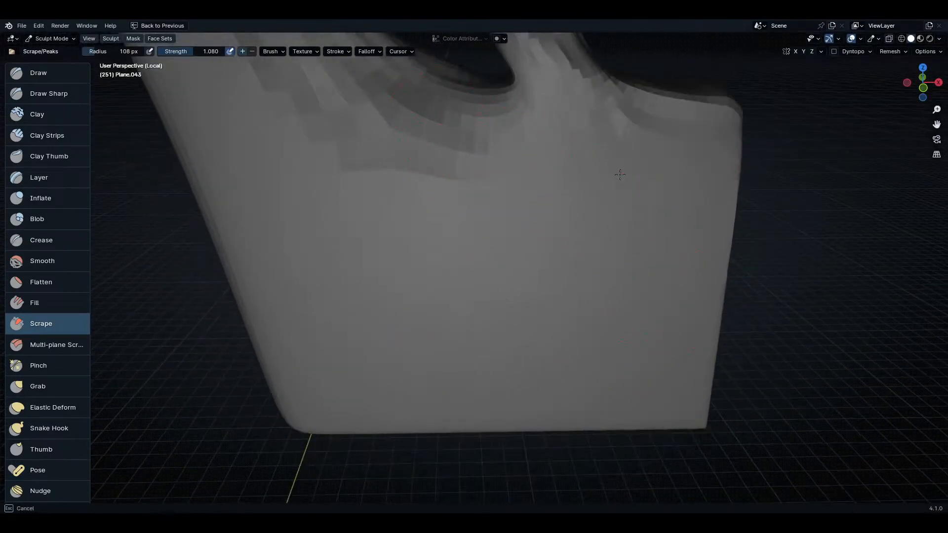
mouse_move(571, 106)
middle_down()
mouse_move(582, 360)
mouse_move(529, 243)
mouse_move(579, 305)
mouse_move(703, 275)
mouse_move(591, 239)
middle_up()
mouse_move(558, 225)
mouse_down()
mouse_move(538, 296)
mouse_move(459, 316)
mouse_move(410, 192)
mouse_move(478, 287)
mouse_up()
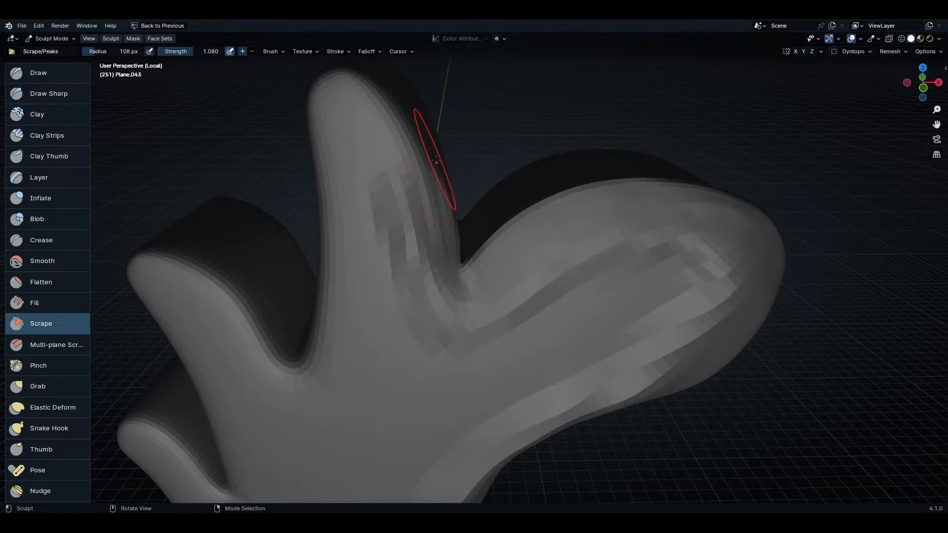
mouse_move(428, 176)
mouse_down()
mouse_move(365, 93)
mouse_move(326, 192)
mouse_move(329, 326)
mouse_up()
shift+middle_drag(419, 290, 548, 197)
drag(478, 209, 465, 239)
- Undo the last two strokes and scrape the front face and edge of the second horn
mouse_move(416, 304)
mouse_down()
mouse_move(369, 242)
mouse_move(267, 172)
mouse_move(312, 328)
mouse_move(451, 332)
mouse_up()
middle_drag(451, 332, 520, 253)
key(ctrl+z)
key(ctrl+z)
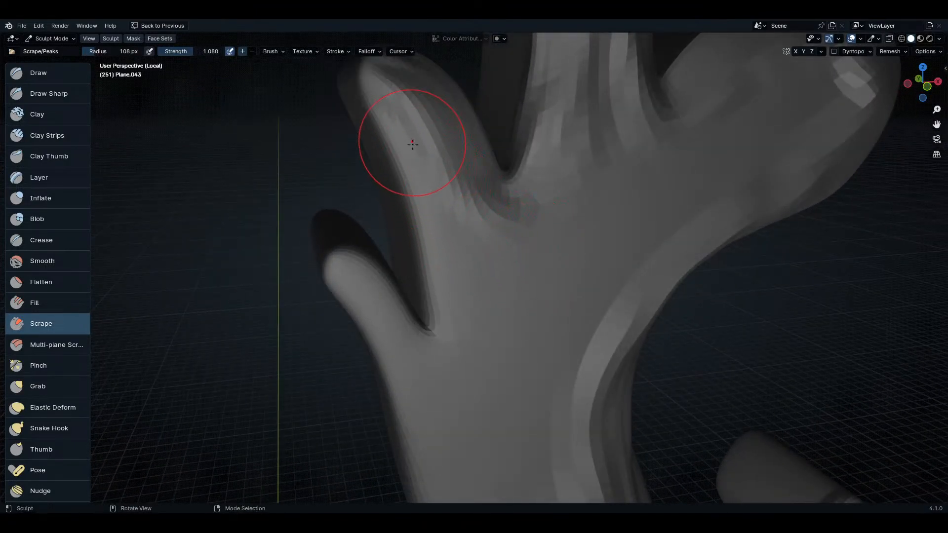
ctrl+middle_drag(408, 162, 451, 202)
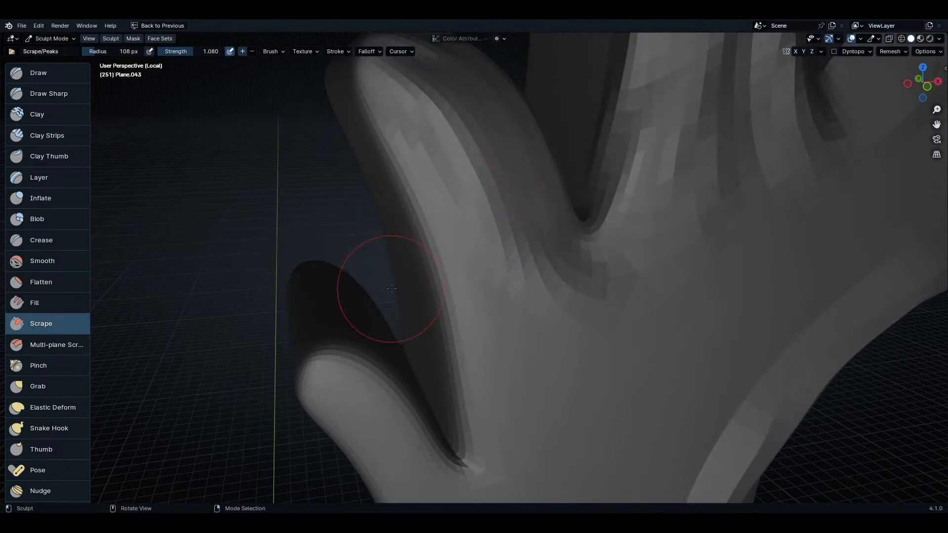
- Set the Scrape brush radius to 69 px and scrape the front edges of the second horn and the lowest small horn
key(f)
click(428, 255)
mouse_move(376, 115)
mouse_down()
mouse_move(387, 165)
mouse_move(465, 341)
mouse_move(469, 412)
mouse_up()
shift+middle_drag(521, 412, 610, 311)
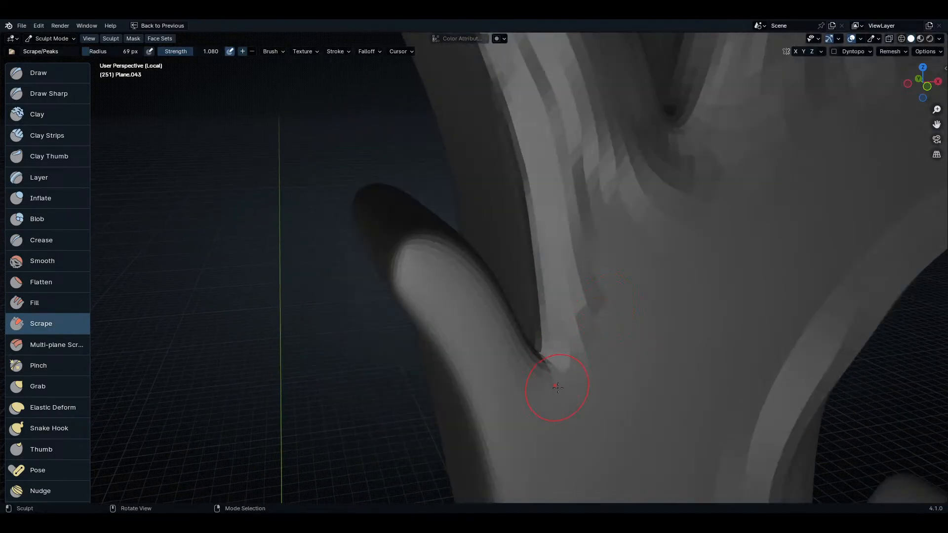
mouse_move(554, 388)
mouse_down()
mouse_move(467, 281)
mouse_move(402, 259)
mouse_move(420, 331)
mouse_move(467, 407)
mouse_up()
shift+middle_drag(516, 414, 510, 332)
drag(510, 333, 507, 397)
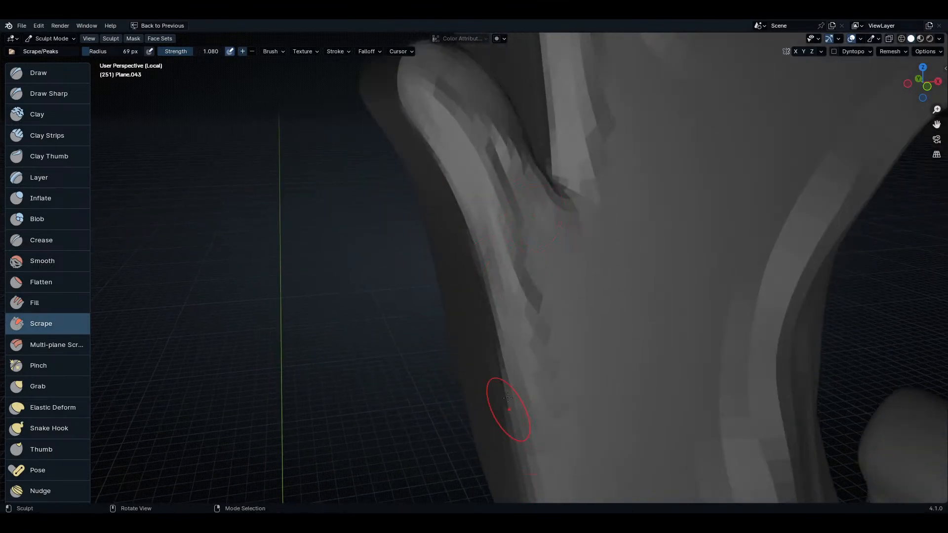
- Scrape the ornament's long outer edge below the lowest horn down to the block's bottom corner and along its bottom edge
mouse_move(543, 429)
shift+middle_down()
mouse_move(500, 317)
mouse_move(538, 149)
shift+middle_up()
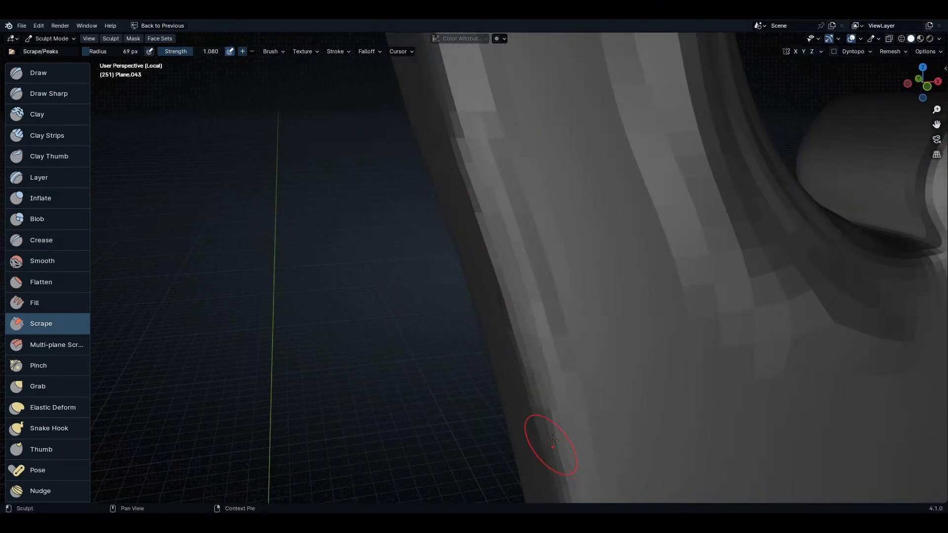
mouse_move(550, 444)
shift+middle_down()
mouse_move(479, 260)
mouse_move(508, 336)
mouse_move(525, 344)
shift+middle_up()
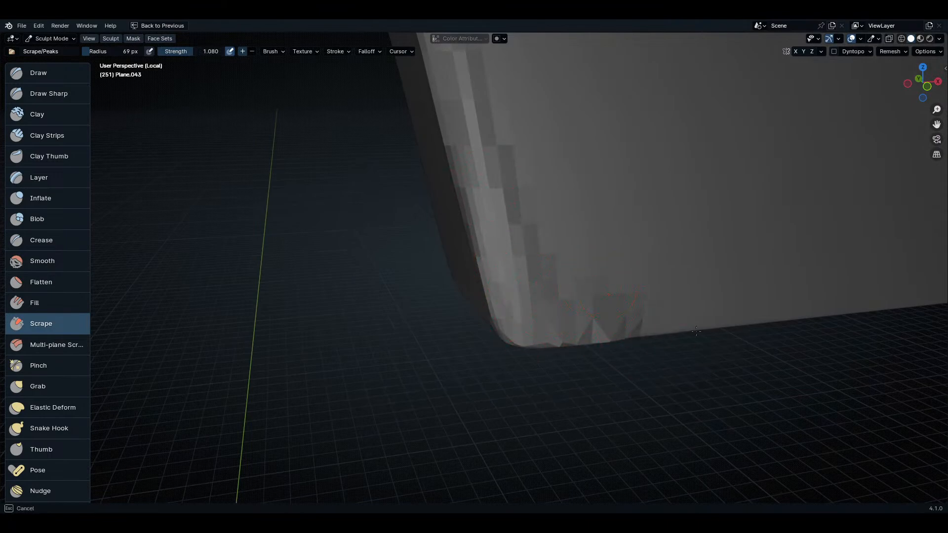
drag(674, 326, 701, 323)
mouse_move(696, 323)
middle_down()
mouse_move(691, 227)
mouse_move(690, 324)
middle_up()
middle_drag(670, 318, 660, 226)
- Scrape the tall horn's side edge facing the second horn on the reverse side of the ornament
mouse_move(541, 246)
middle_down()
mouse_move(603, 237)
mouse_move(545, 182)
mouse_move(539, 311)
mouse_move(533, 248)
mouse_move(483, 292)
middle_up()
mouse_move(371, 258)
mouse_down()
mouse_move(301, 269)
mouse_move(292, 400)
mouse_move(300, 431)
mouse_up()
mouse_move(372, 398)
shift+middle_down()
mouse_move(448, 358)
mouse_move(532, 350)
shift+middle_up()
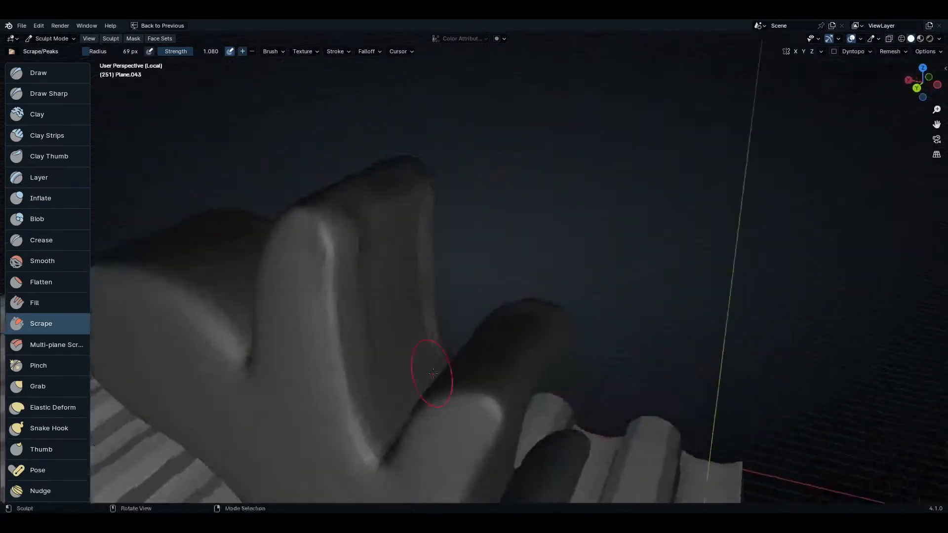
mouse_move(340, 276)
mouse_down()
mouse_move(368, 430)
mouse_move(394, 457)
mouse_up()
middle_drag(393, 457, 380, 433)
mouse_move(444, 375)
middle_down()
mouse_move(419, 371)
mouse_move(455, 392)
mouse_move(698, 223)
middle_up()
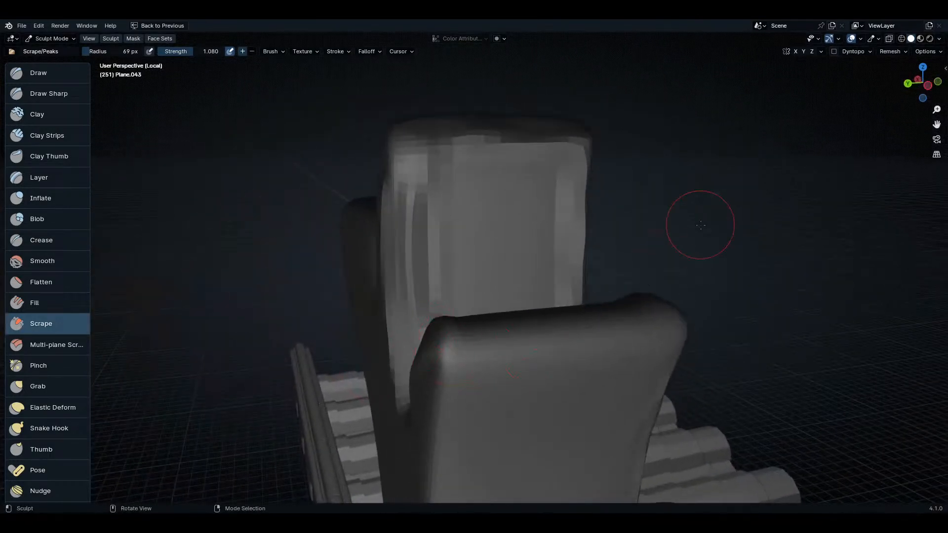
mouse_move(450, 356)
middle_down()
mouse_move(637, 291)
mouse_move(685, 322)
mouse_move(825, 306)
mouse_move(795, 276)
mouse_move(839, 218)
mouse_move(560, 223)
middle_up()
- Enable X-axis sculpt symmetry and test its effect with a stroke on the tall horn's edge
click(795, 51)
click(804, 52)
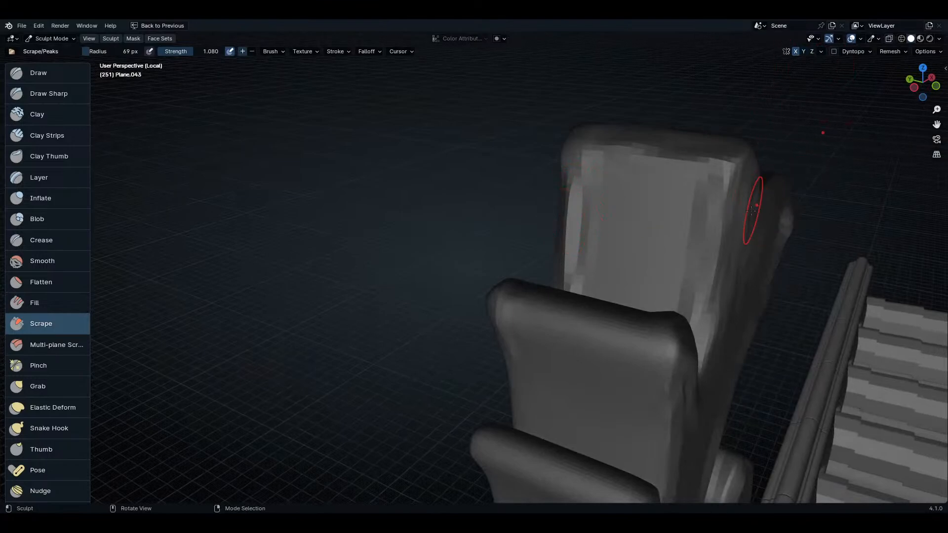
middle_drag(754, 207, 672, 189)
drag(762, 339, 937, 322)
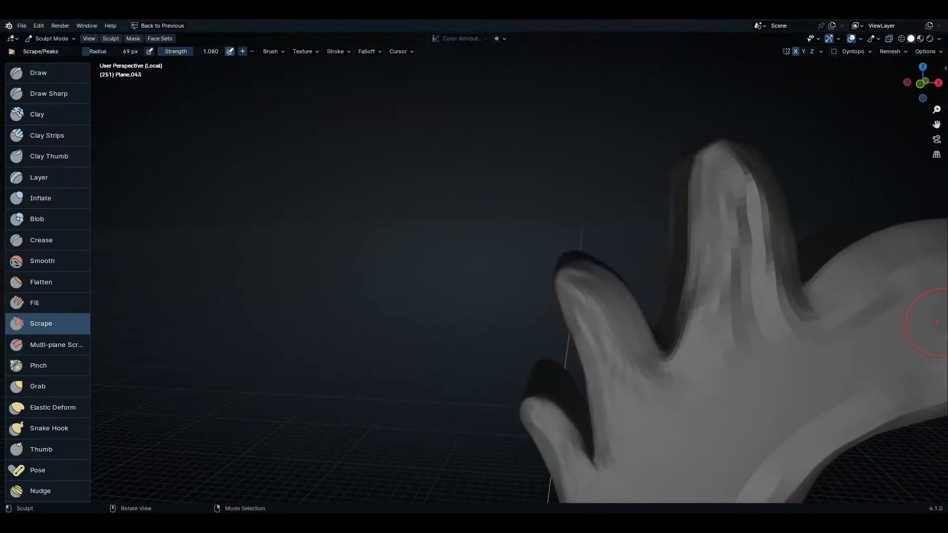
click(795, 52)
click(804, 52)
- Scrape the edges and faces of the tall horn and the second horn on the ornament's reverse side
middle_drag(518, 291, 691, 302)
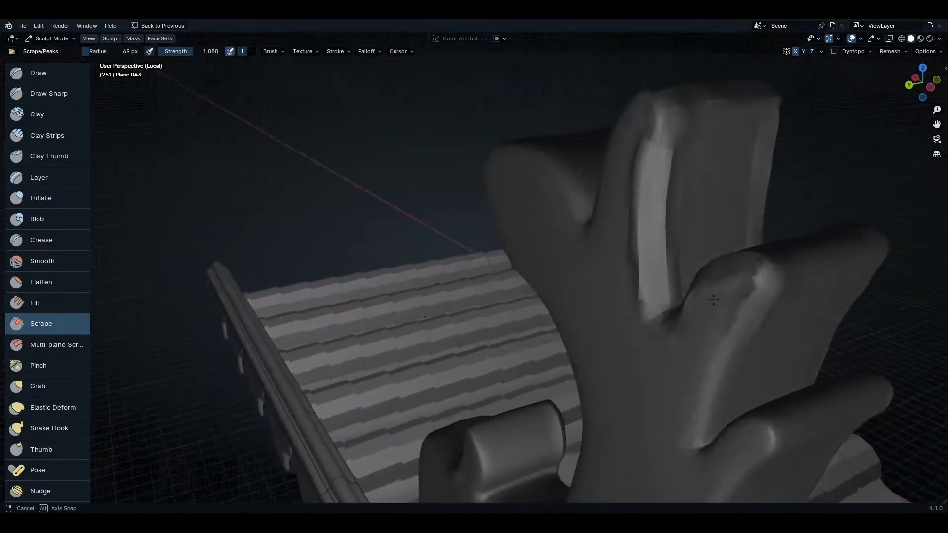
drag(743, 291, 703, 384)
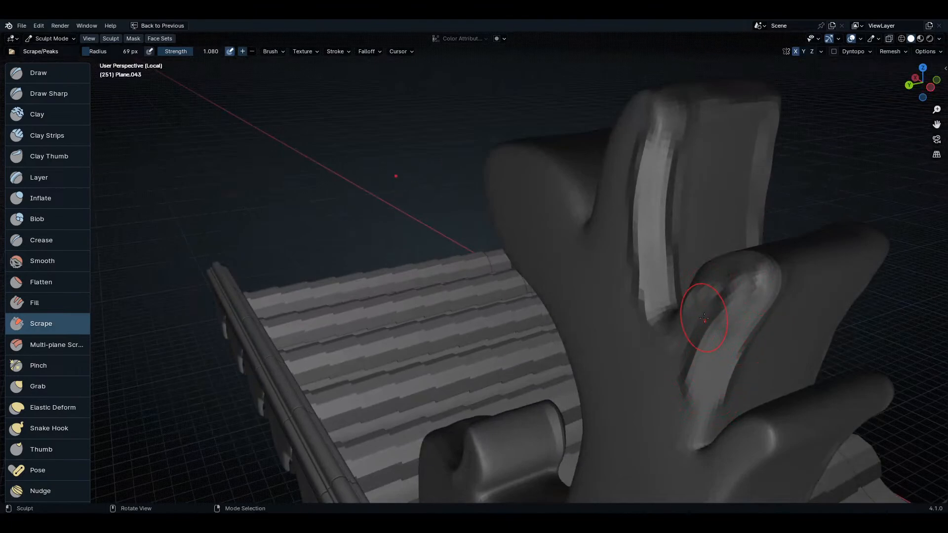
middle_drag(705, 319, 729, 337)
drag(708, 294, 647, 385)
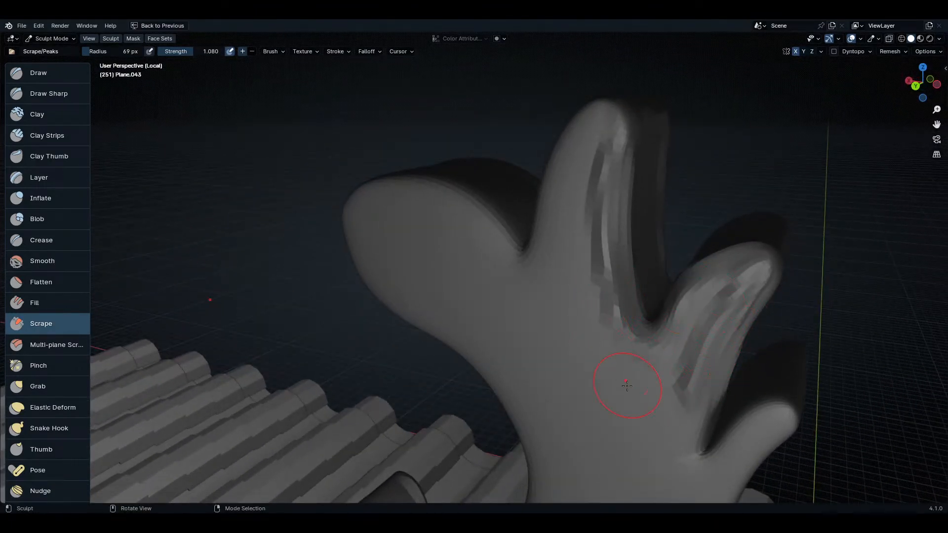
middle_drag(626, 385, 661, 333)
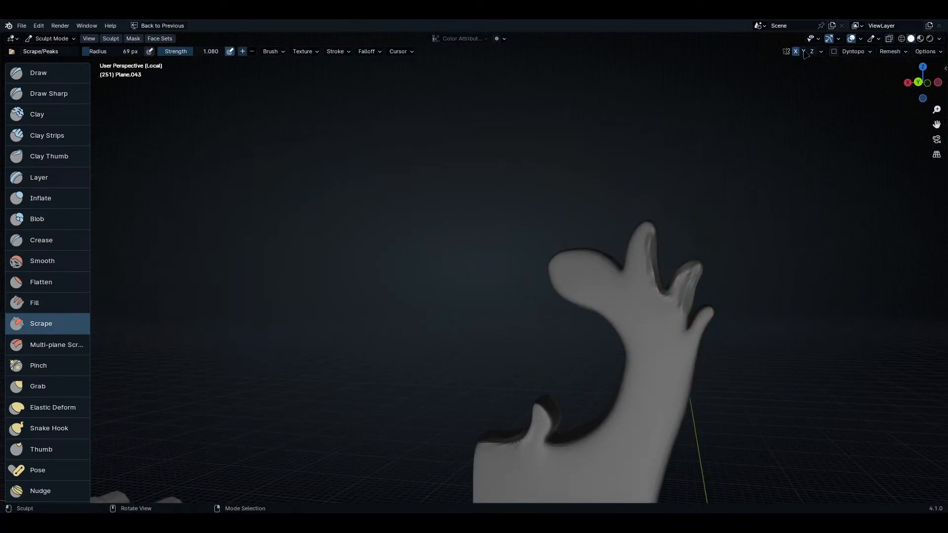
- Switch the sculpt symmetry from the X axis to the Y axis and check the ornament's mesh in Edit Mode
middle_drag(691, 318, 774, 340)
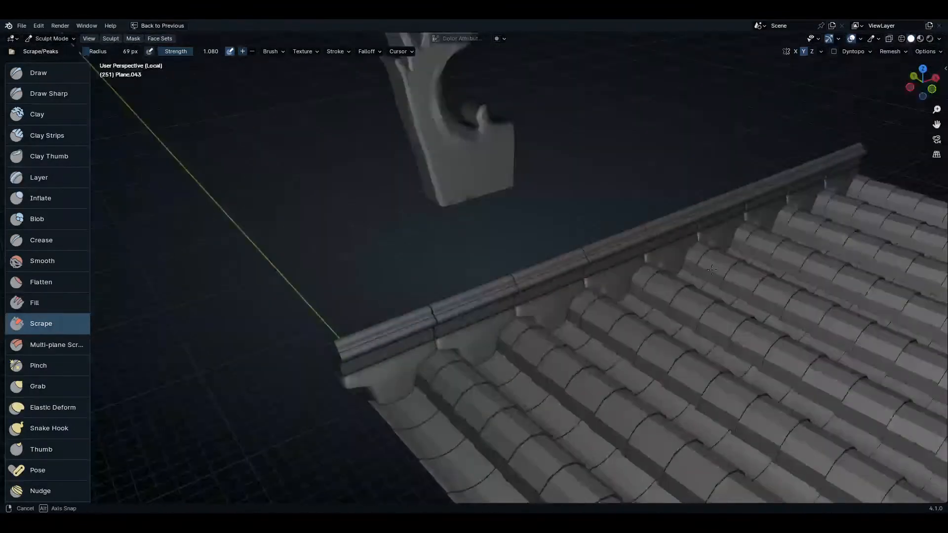
middle_drag(612, 316, 624, 335)
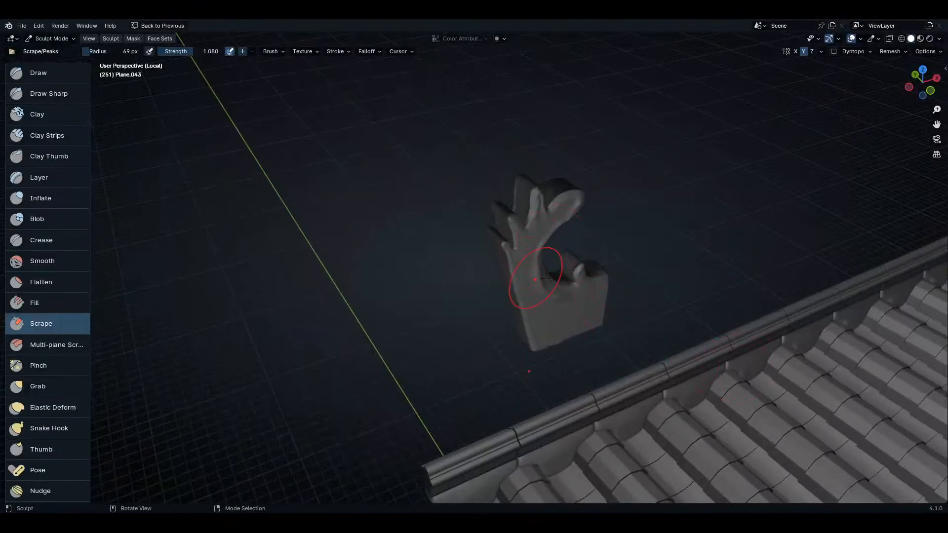
key(Tab)
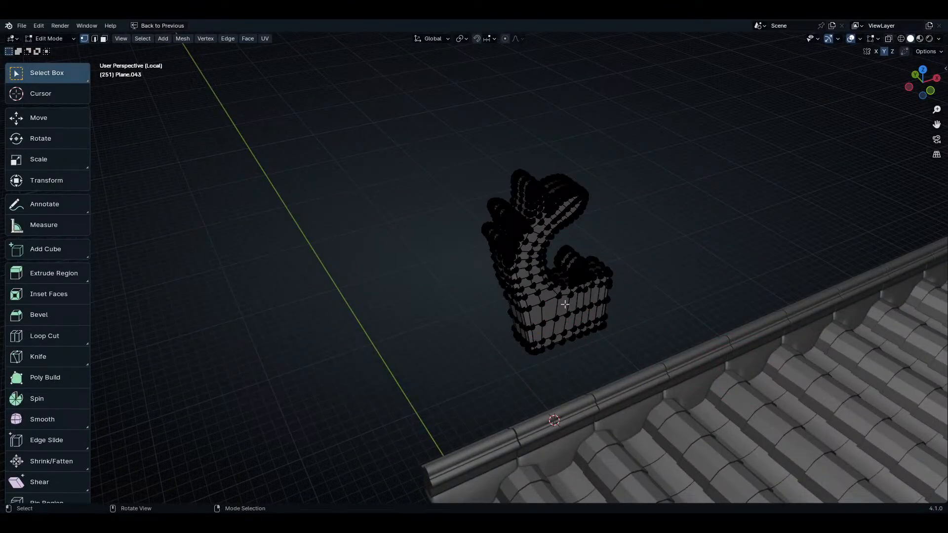
key(Tab)
key(Tab)
key(Tab)
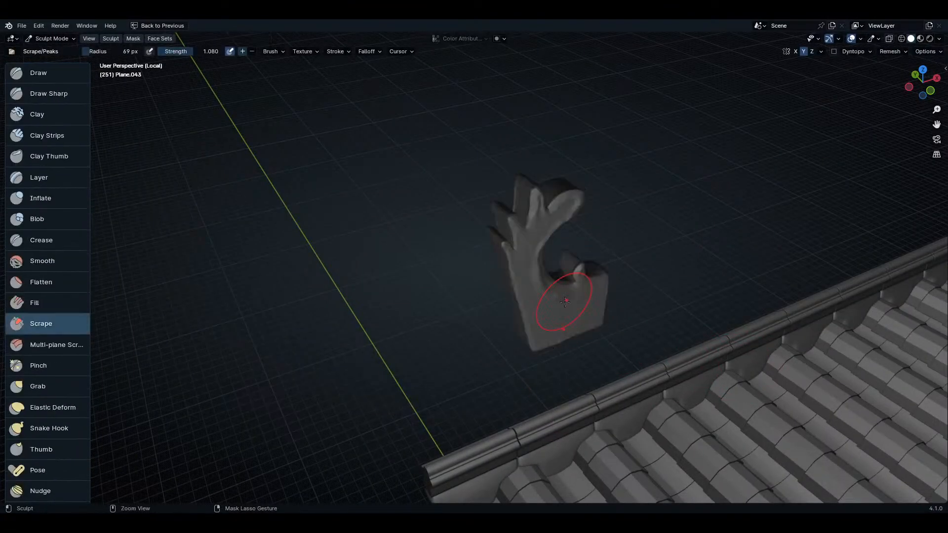
- In Object Mode, apply All Transforms to the ornament and set its origin to geometry
key(ctrl+Tab)
click(441, 310)
key(ctrl+a)
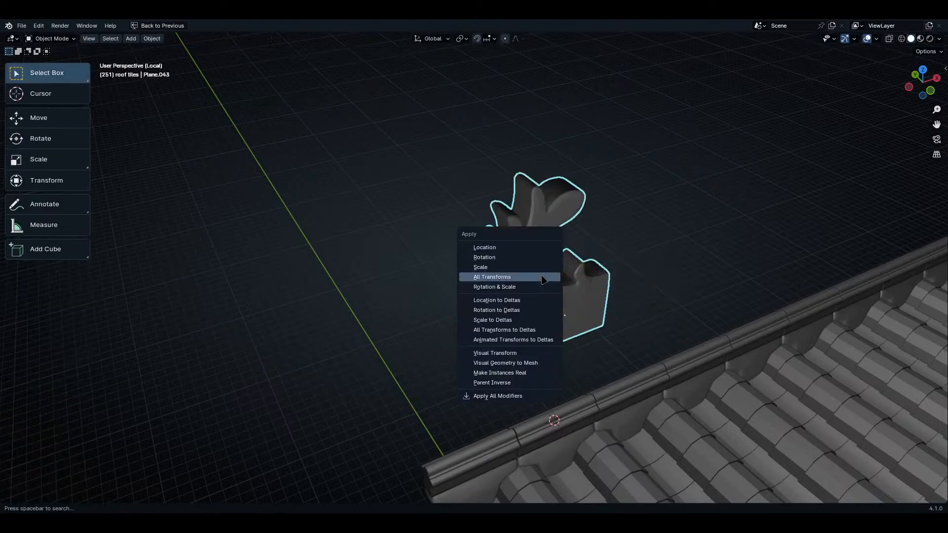
click(543, 278)
middle_drag(567, 317, 582, 339)
key(q)
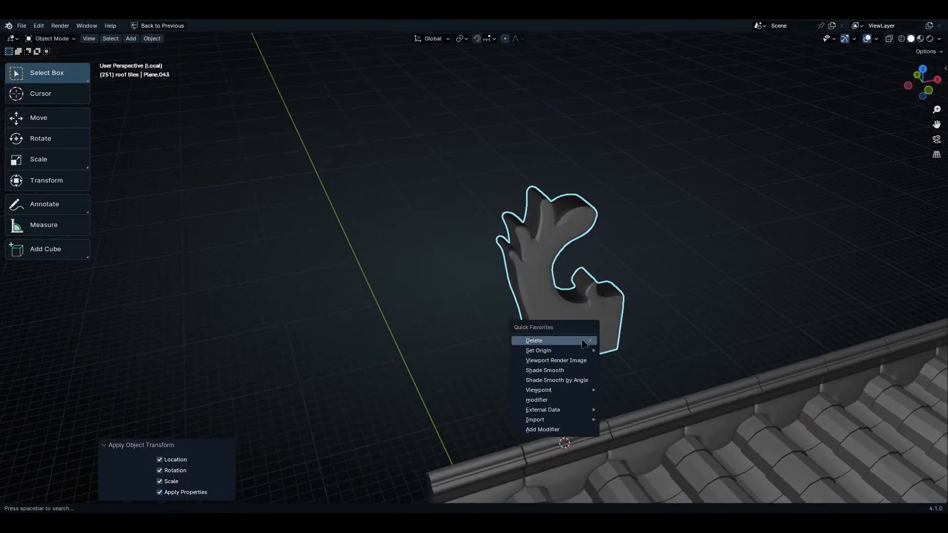
mouse_move(573, 353)
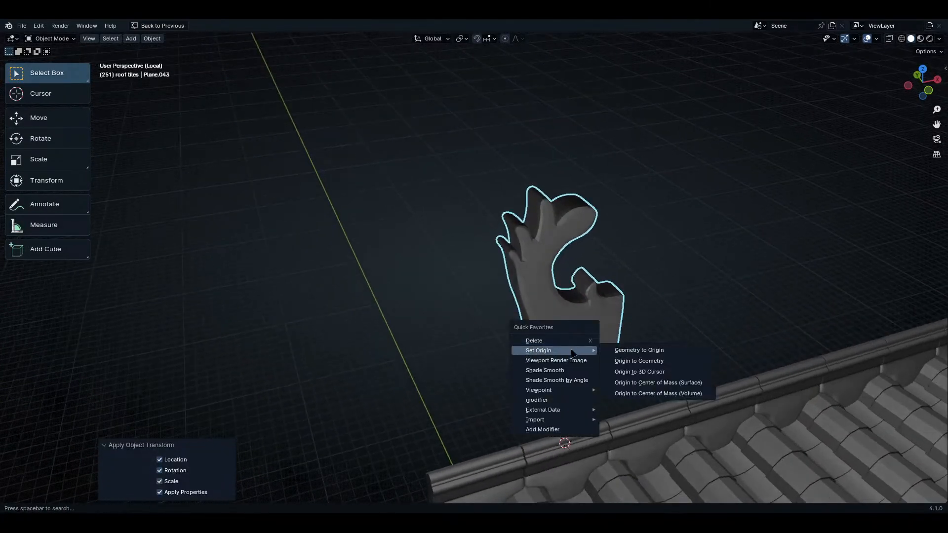
click(644, 361)
- Check the ornament's side topology in Edit Mode and return the object to Sculpt Mode
key(Tab)
middle_drag(563, 341, 620, 345)
ctrl+middle_drag(620, 345, 607, 257)
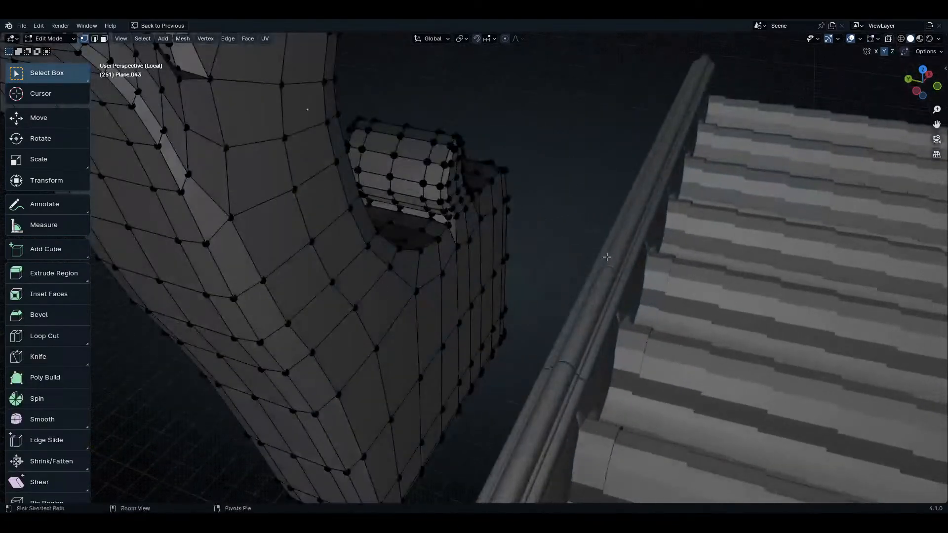
scroll(606, 257, down, 5)
key(Tab)
key(ctrl+Tab)
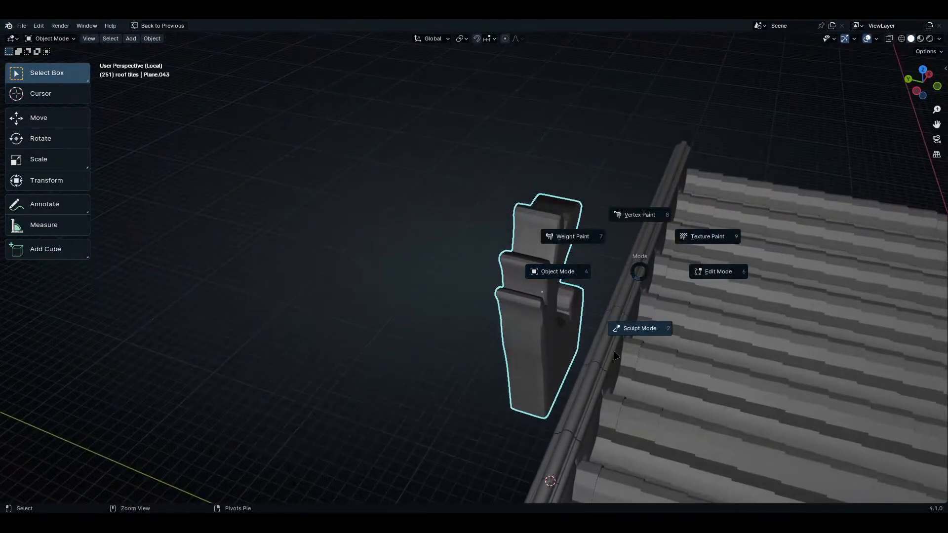
click(616, 355)
- With Y symmetry on, scrape the lowest horn's reverse-side edge from its tip down onto the ornament's long outer edge
mouse_move(542, 296)
middle_down()
mouse_move(602, 248)
mouse_move(586, 237)
middle_up()
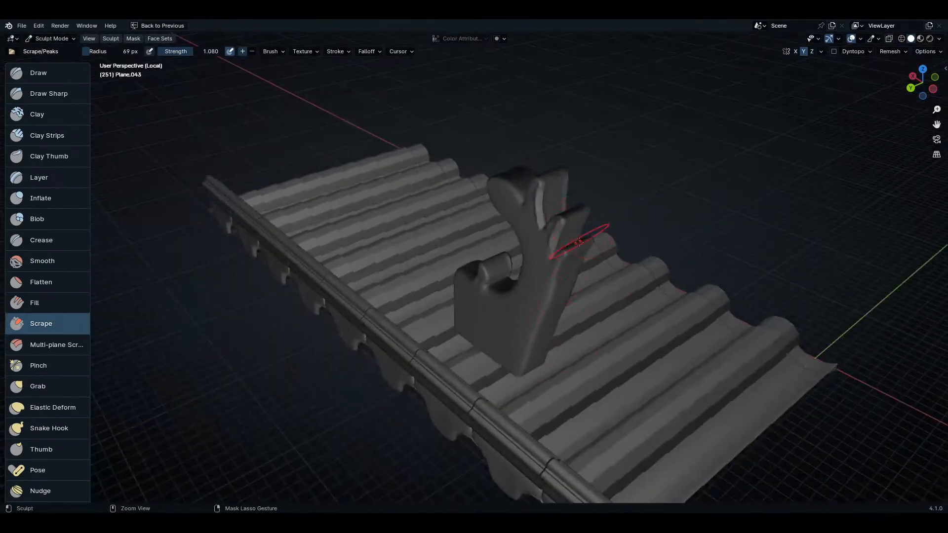
ctrl+middle_drag(546, 319, 552, 212)
mouse_move(548, 198)
mouse_down()
mouse_move(537, 220)
mouse_move(539, 312)
mouse_move(577, 276)
mouse_move(599, 303)
mouse_move(575, 377)
mouse_up()
shift+middle_drag(575, 378, 614, 239)
drag(617, 232, 561, 432)
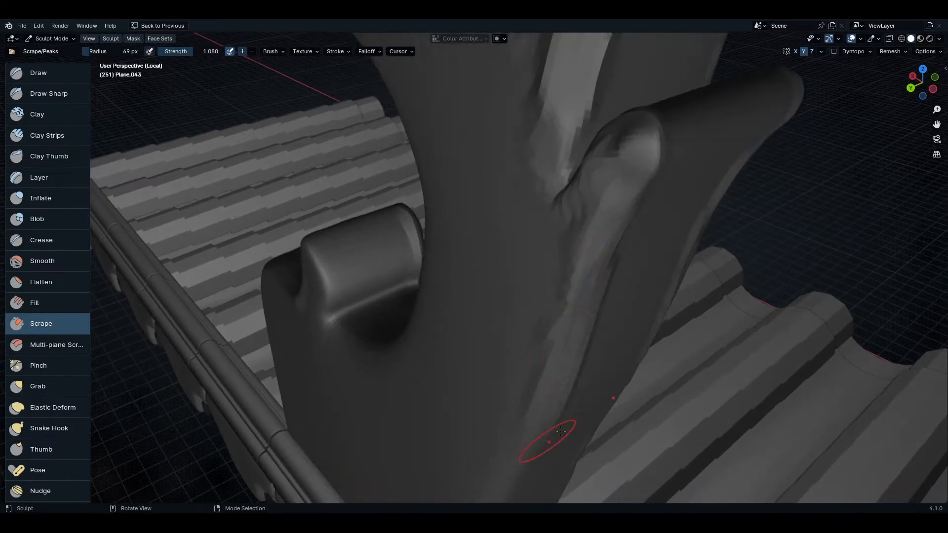
middle_drag(561, 431, 683, 294)
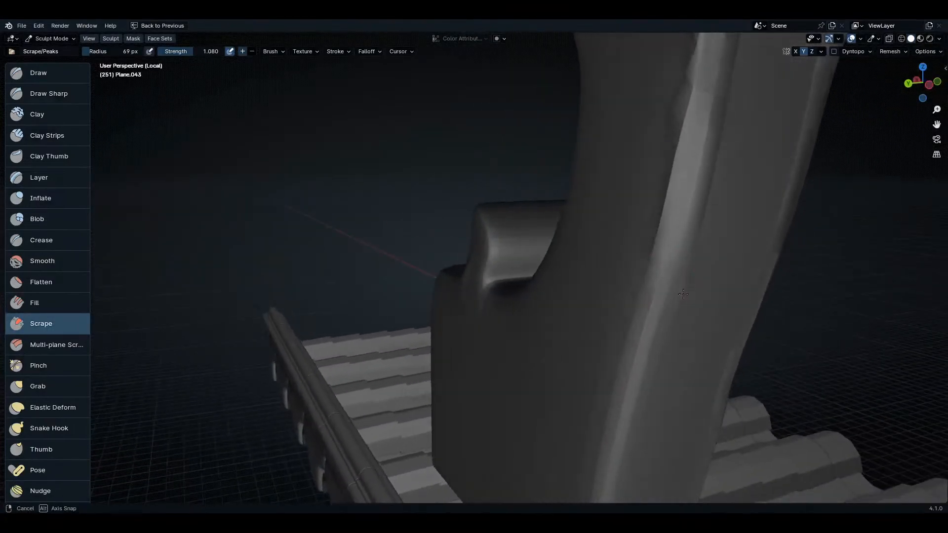
- Scrape the rest of the long outer edge on the reverse side down to the block's bottom corner
drag(695, 140, 630, 364)
drag(646, 321, 626, 419)
shift+middle_drag(644, 383, 715, 227)
drag(716, 226, 651, 423)
mouse_move(651, 424)
middle_down()
mouse_move(710, 410)
mouse_move(762, 356)
middle_up()
drag(761, 352, 743, 335)
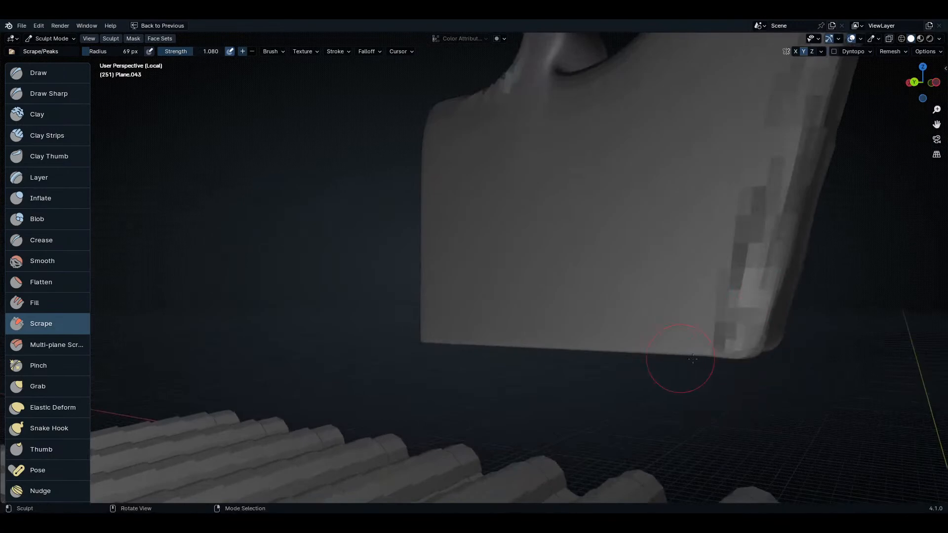
- Scrape the block's bottom edge from the outer corner across to the opposite bottom corner
mouse_move(567, 376)
middle_down()
mouse_move(776, 332)
mouse_move(700, 372)
middle_up()
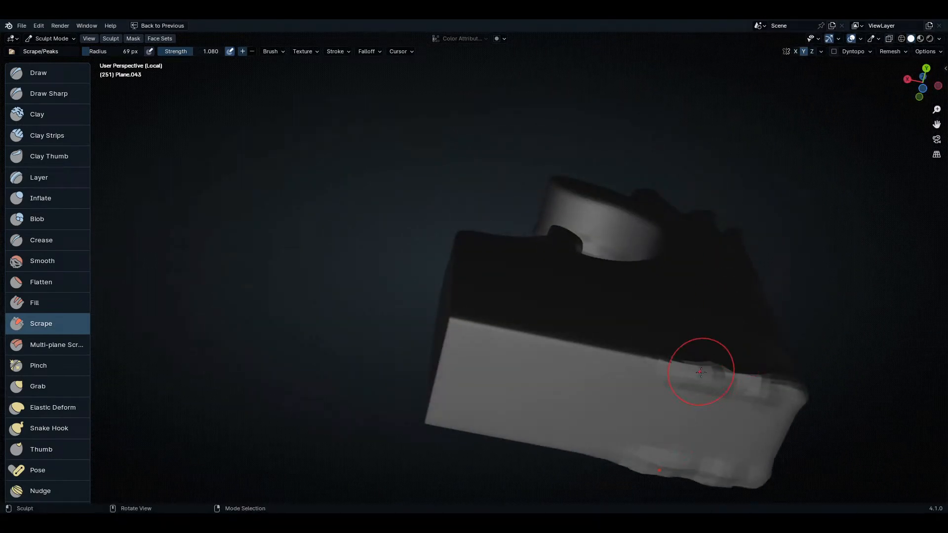
mouse_move(700, 372)
mouse_down()
mouse_move(574, 373)
mouse_move(603, 356)
mouse_move(494, 333)
mouse_up()
middle_drag(493, 333, 475, 334)
drag(476, 334, 433, 343)
middle_drag(433, 343, 529, 387)
mouse_move(513, 340)
alt+middle_down()
mouse_move(492, 383)
mouse_move(499, 400)
alt+middle_up()
- Scrape the block's vertical corner edge on the short end from its upper corner down to the base
ctrl+middle_drag(498, 400, 557, 200)
scroll(523, 208, down, 1)
drag(486, 168, 481, 311)
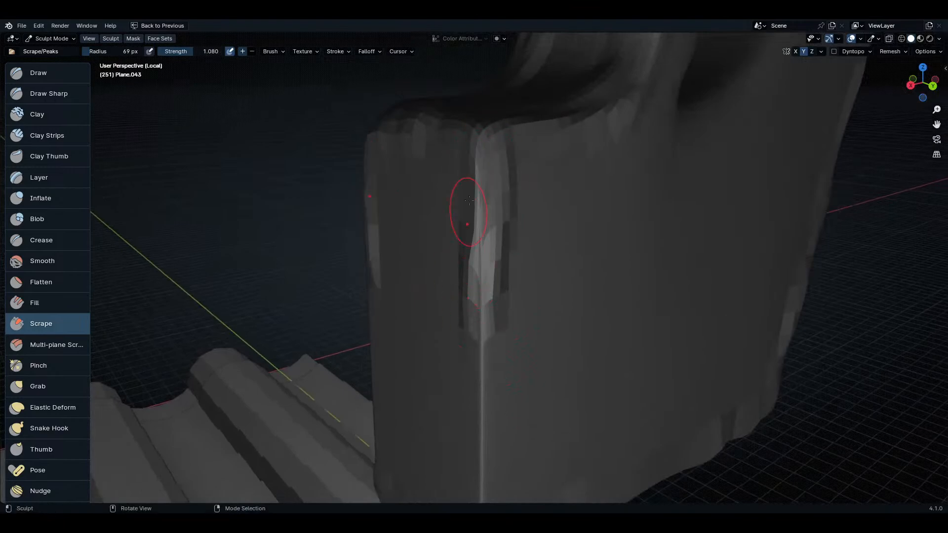
drag(470, 212, 469, 405)
mouse_move(539, 378)
shift+middle_down()
mouse_move(555, 267)
mouse_move(510, 196)
shift+middle_up()
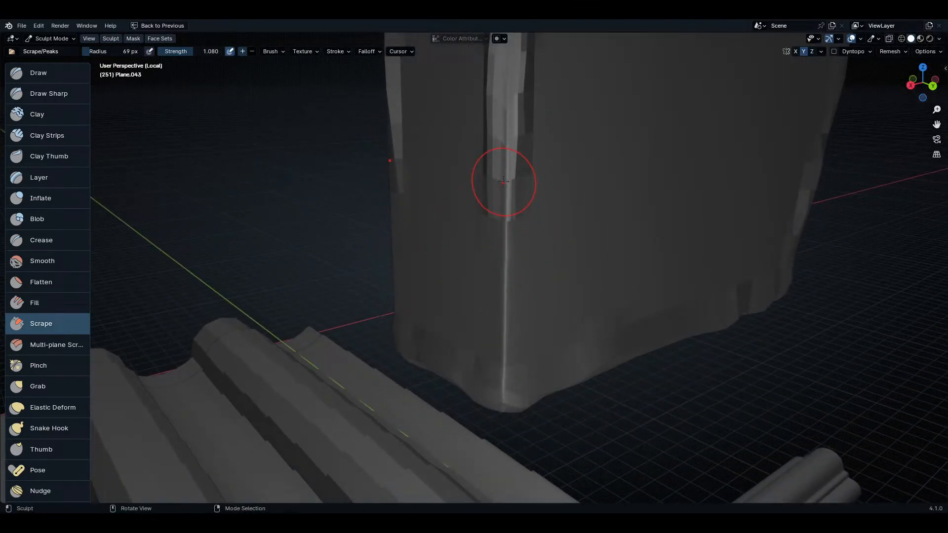
mouse_move(503, 181)
mouse_down()
mouse_move(509, 341)
mouse_move(476, 391)
mouse_up()
middle_drag(476, 391, 501, 380)
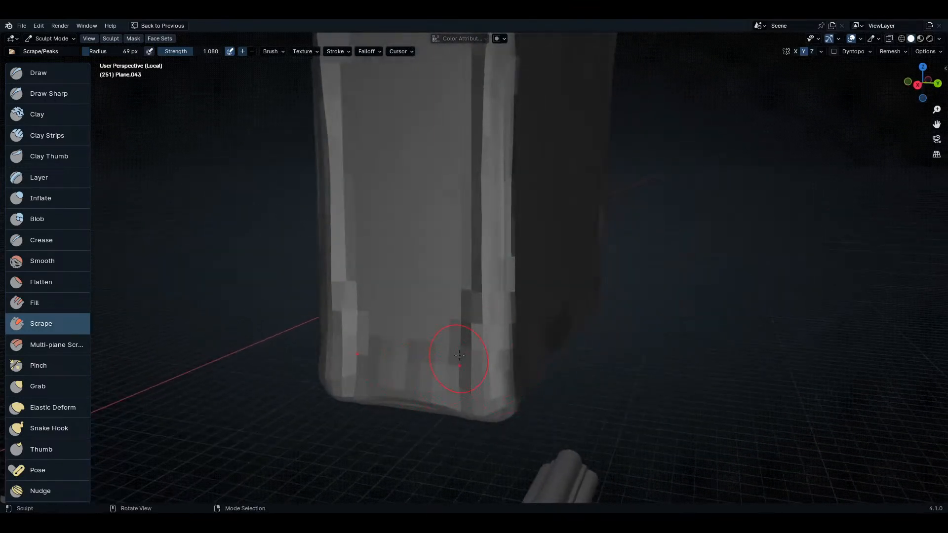
drag(460, 355, 462, 340)
- Scrape the block's upper ledge edge and continue up the edge of the small curled horn
mouse_move(496, 283)
shift+middle_down()
mouse_move(464, 395)
mouse_move(464, 445)
shift+middle_up()
middle_drag(529, 256, 472, 269)
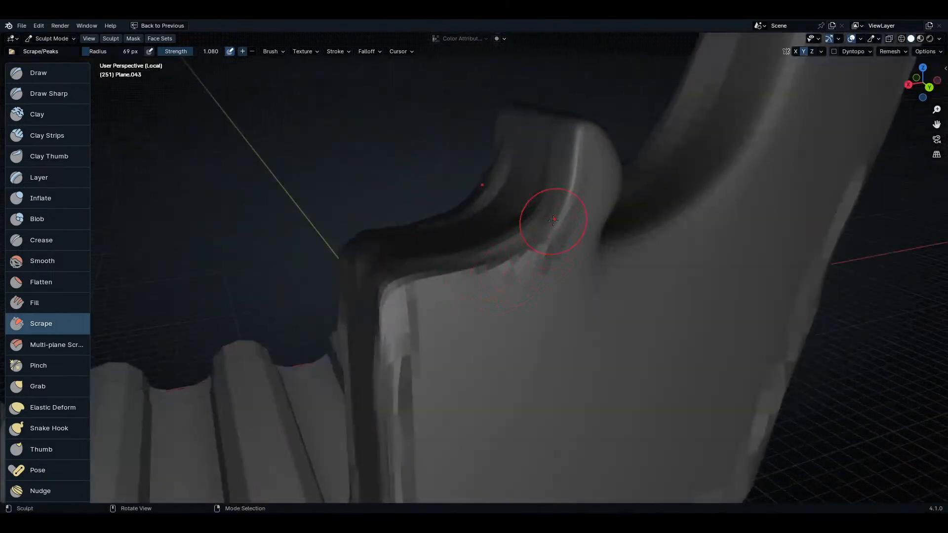
mouse_move(553, 220)
mouse_down()
mouse_move(482, 271)
mouse_move(588, 120)
mouse_move(603, 196)
mouse_up()
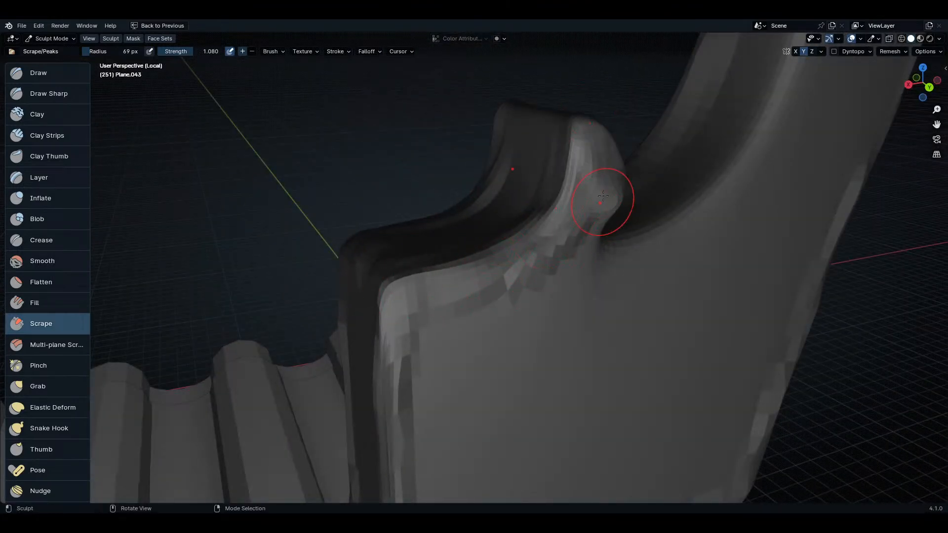
middle_drag(624, 248, 615, 224)
drag(603, 163, 600, 188)
mouse_move(605, 168)
ctrl+middle_down()
mouse_move(608, 97)
mouse_move(614, 186)
ctrl+middle_up()
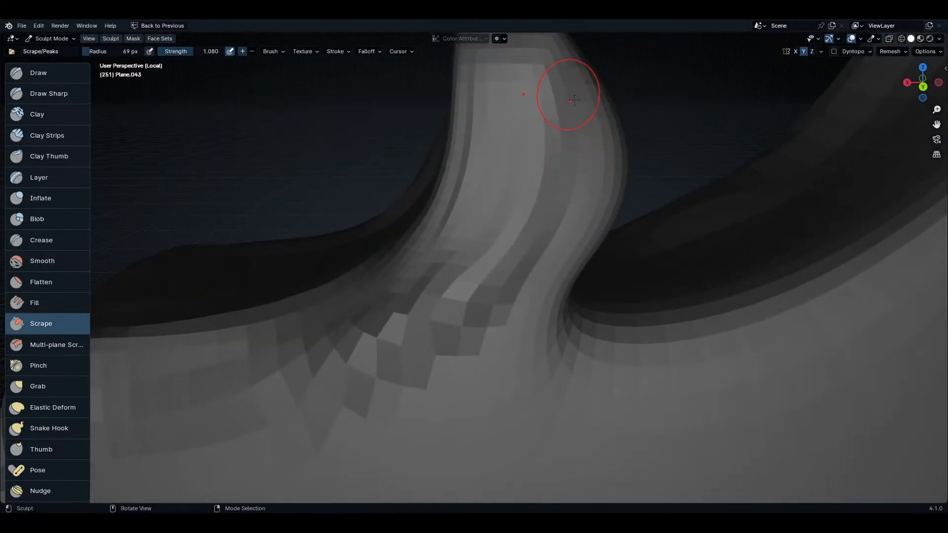
- Scrape the small horn's side face and rear edge from its tip down to its base
mouse_move(585, 124)
mouse_down()
mouse_move(603, 202)
mouse_move(609, 193)
mouse_up()
mouse_move(609, 193)
shift+middle_down()
mouse_move(611, 247)
mouse_move(584, 224)
shift+middle_up()
drag(577, 143, 575, 257)
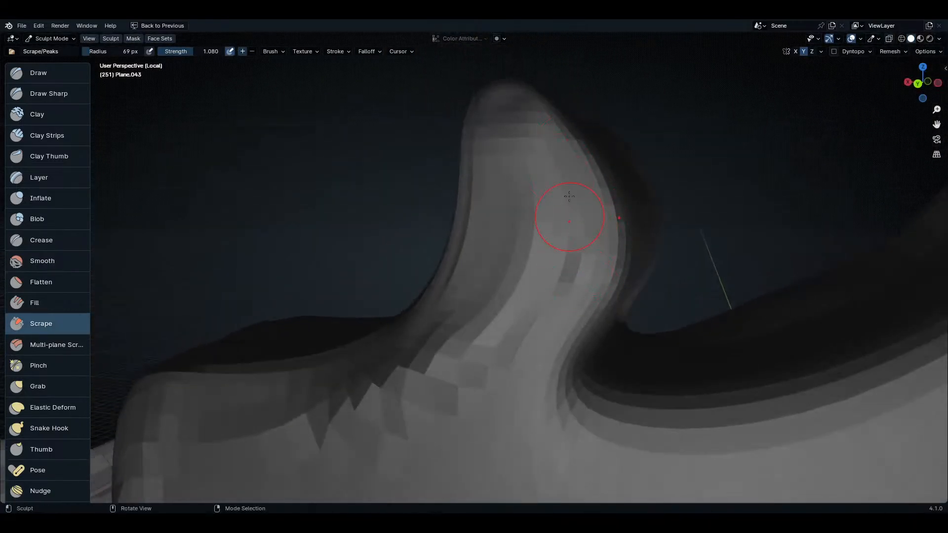
ctrl+middle_drag(546, 387, 451, 265)
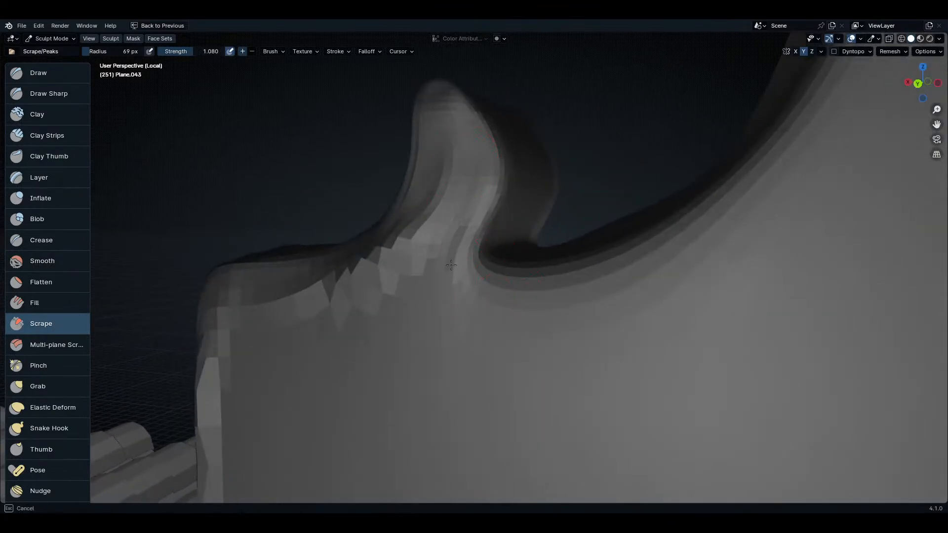
- Scrape the concave inner edge from the small horn's base up along the ornament's neck
mouse_move(451, 265)
mouse_down()
mouse_move(558, 257)
mouse_move(620, 272)
mouse_move(747, 170)
mouse_up()
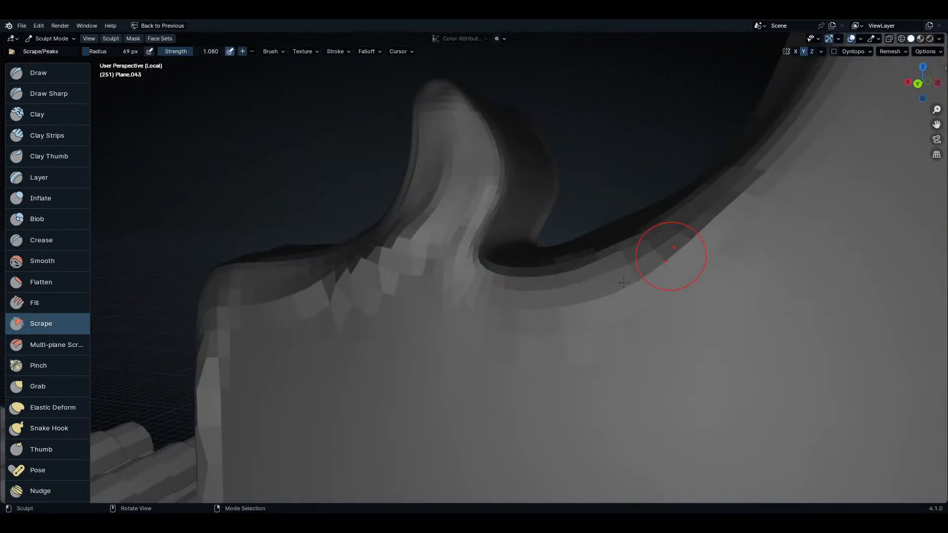
shift+middle_drag(747, 197, 495, 370)
drag(502, 339, 648, 141)
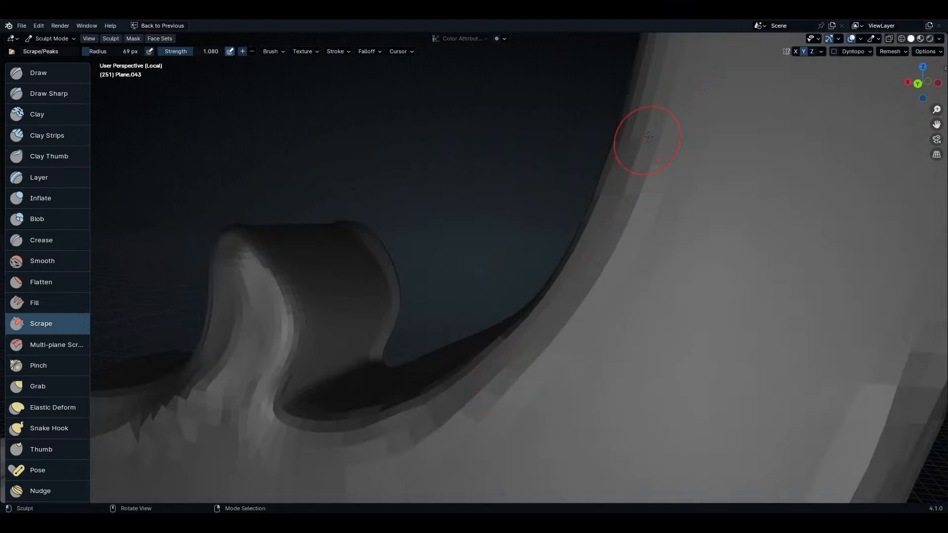
scroll(690, 137, down, 3)
shift+middle_drag(690, 138, 628, 338)
mouse_move(628, 339)
mouse_down()
mouse_move(618, 278)
mouse_move(560, 434)
mouse_move(506, 484)
mouse_up()
shift+middle_drag(595, 290, 622, 400)
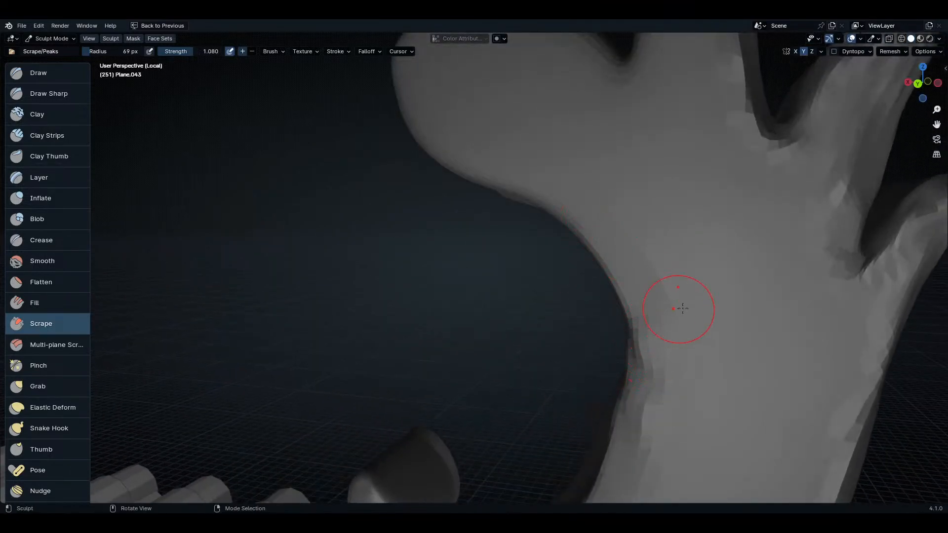
- Scrape the upper neck's inner edge and the underside edge of the rounded head around to its tip
middle_drag(677, 309, 588, 220)
drag(544, 204, 651, 385)
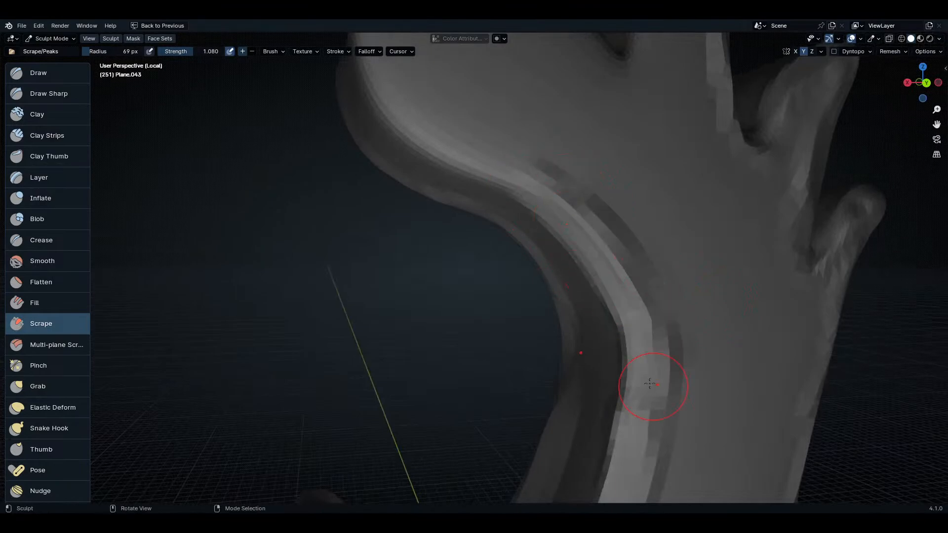
shift+middle_drag(618, 279, 714, 402)
mouse_move(653, 319)
mouse_down()
mouse_move(614, 282)
mouse_move(561, 301)
mouse_move(490, 243)
mouse_move(478, 138)
mouse_move(478, 186)
mouse_move(608, 126)
mouse_up()
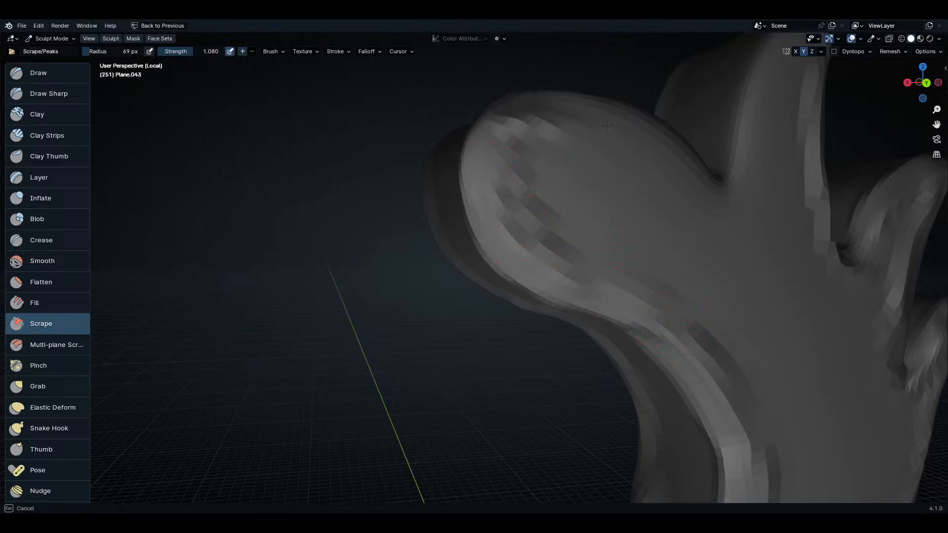
- Scrape the rounded head's top edge from its tip back to the notch beside the tall horn
middle_drag(693, 183, 546, 148)
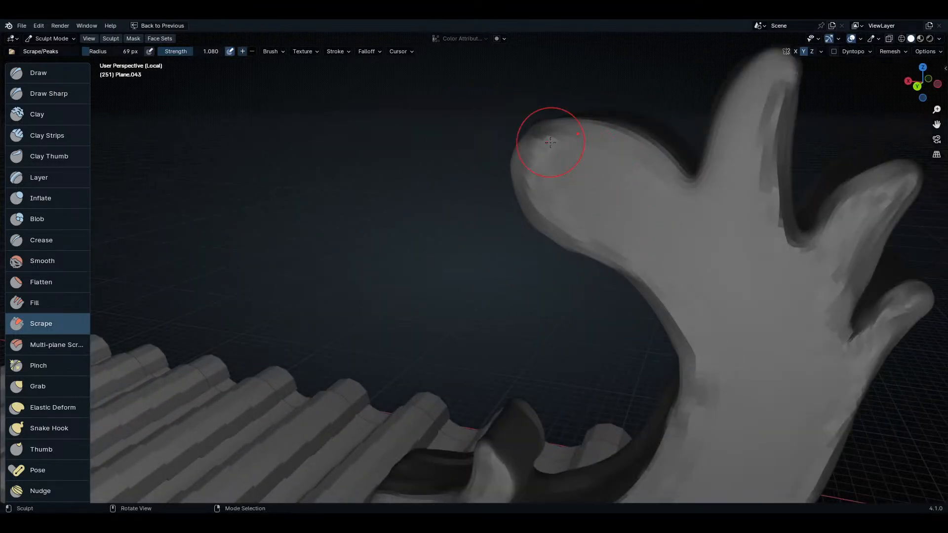
mouse_move(612, 132)
middle_down()
mouse_move(603, 304)
mouse_move(561, 237)
middle_up()
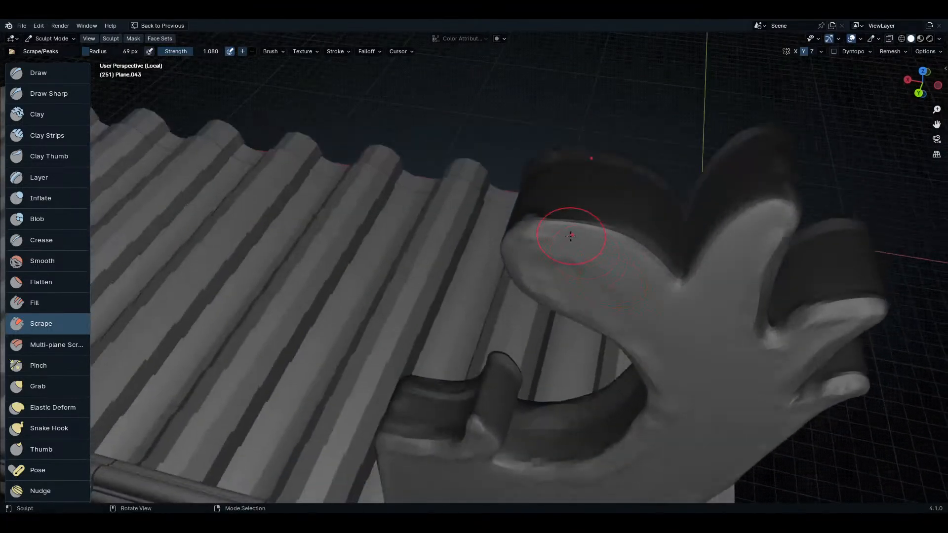
mouse_move(560, 237)
mouse_down()
mouse_move(575, 222)
mouse_move(634, 245)
mouse_move(634, 265)
mouse_move(676, 271)
mouse_up()
middle_drag(677, 271, 734, 196)
drag(734, 195, 698, 286)
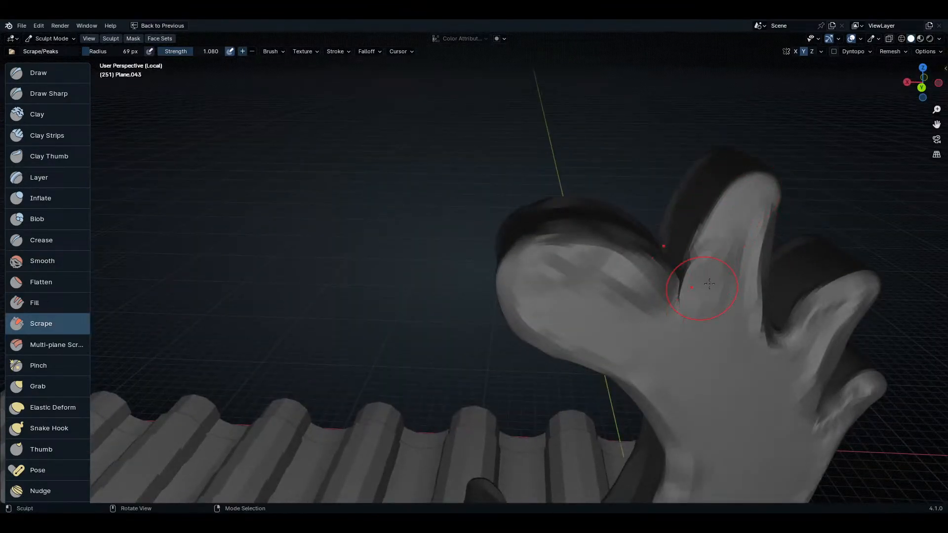
mouse_move(698, 286)
middle_down()
mouse_move(662, 333)
mouse_move(702, 249)
middle_up()
mouse_move(701, 250)
mouse_down()
mouse_move(614, 341)
mouse_move(580, 430)
mouse_up()
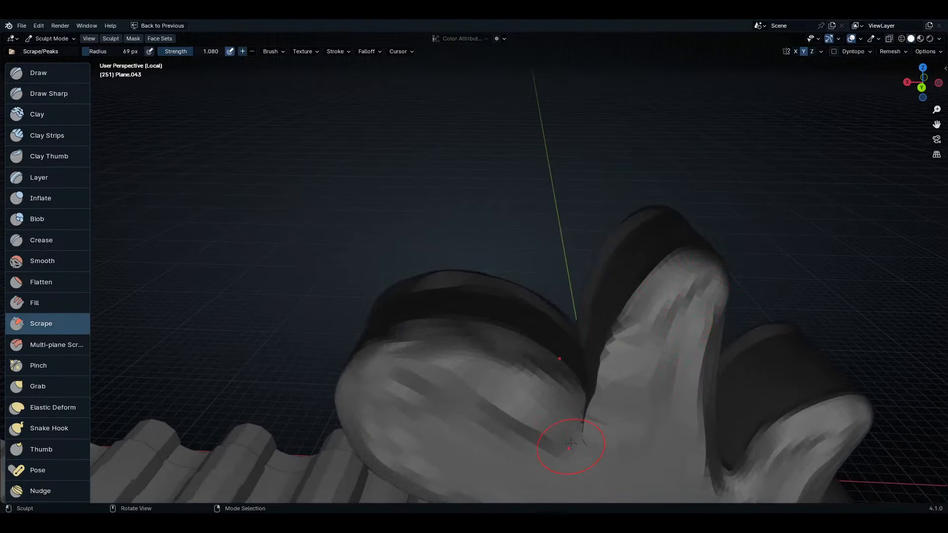
mouse_move(617, 425)
middle_down()
mouse_move(636, 380)
mouse_move(680, 410)
mouse_move(629, 432)
middle_up()
key(ctrl+z)
key(ctrl+z)
key(ctrl+z)
- Scrape the tall horn's edges and side face from the notch at its base up to its tip
ctrl+middle_drag(691, 439, 635, 387)
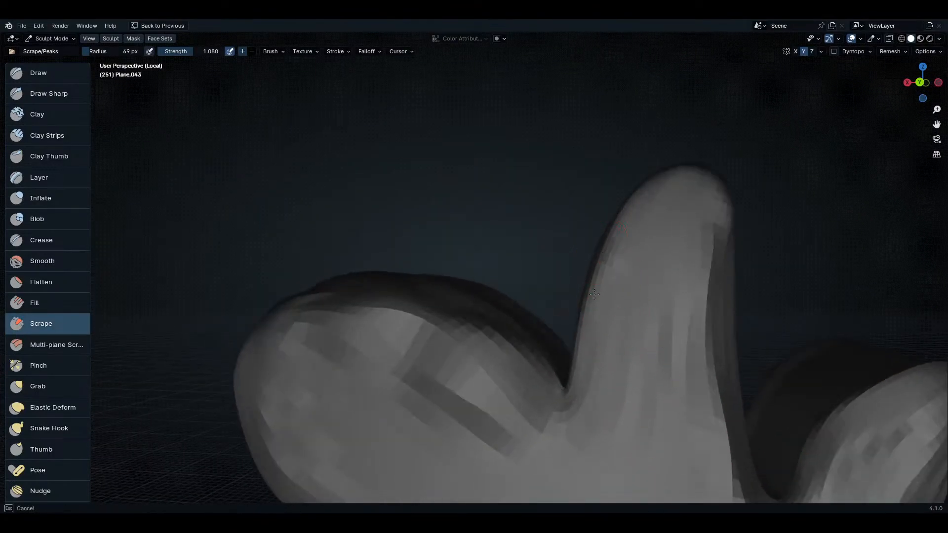
middle_drag(557, 406, 669, 206)
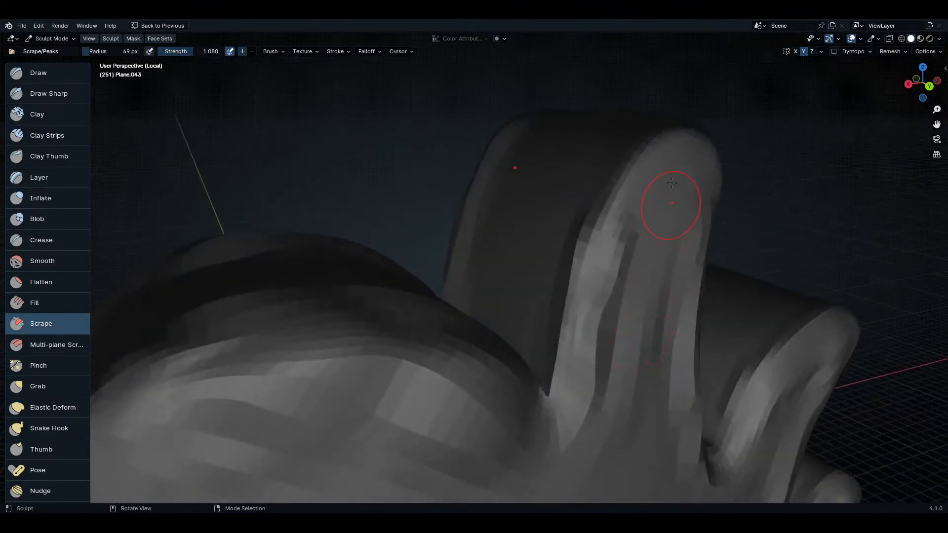
middle_drag(692, 161, 669, 186)
scroll(716, 353, down, 3)
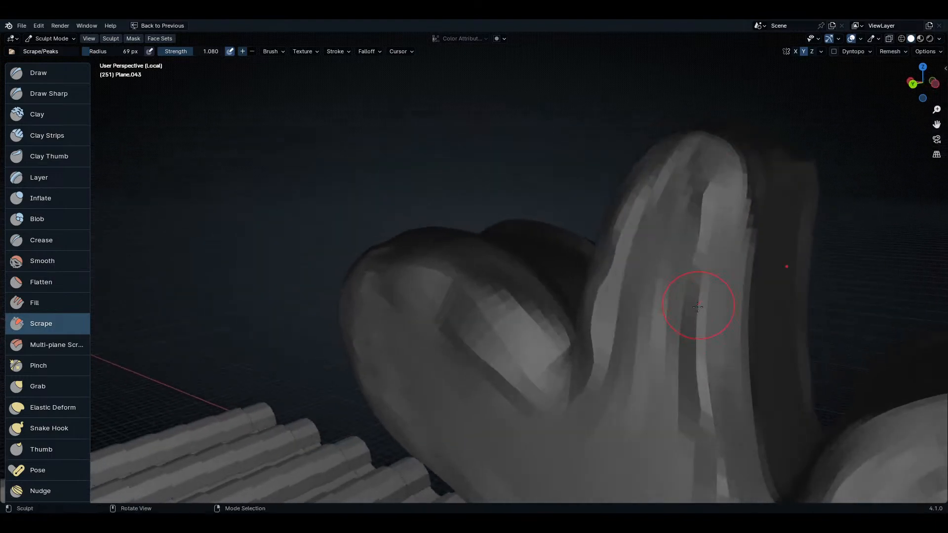
scroll(740, 360, down, 4)
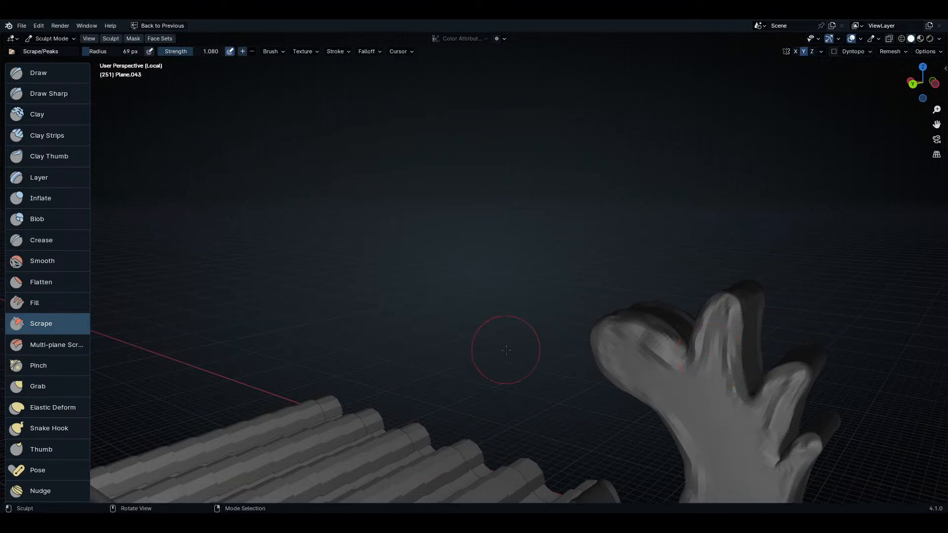
- Carve long shallow grooves along the side of the ornament's neck using the Clay Strips brush in subtract mode
mouse_move(504, 349)
middle_down()
mouse_move(652, 339)
mouse_move(599, 275)
mouse_move(560, 339)
mouse_move(544, 271)
middle_up()
mouse_move(571, 305)
middle_down()
mouse_move(567, 324)
mouse_move(637, 350)
mouse_move(582, 345)
middle_up()
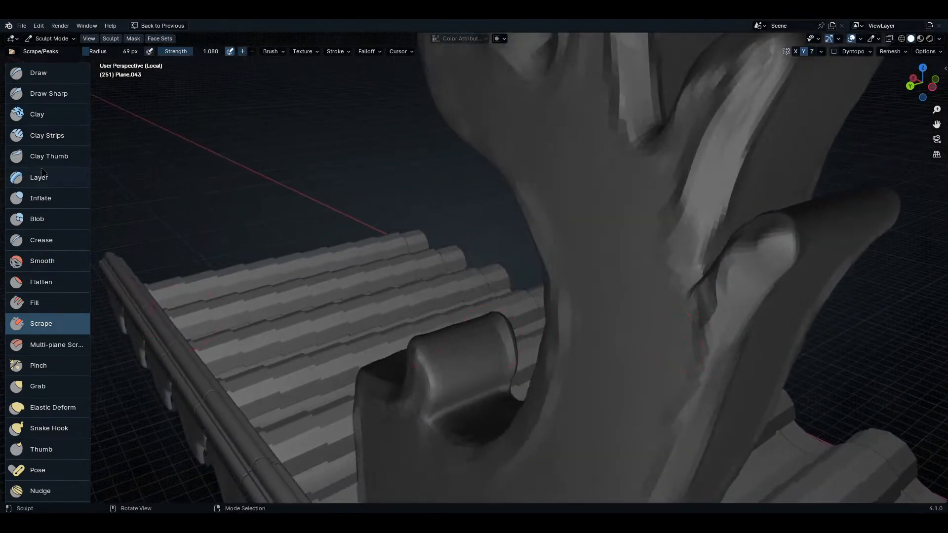
click(54, 140)
middle_drag(474, 316, 484, 336)
mouse_move(536, 331)
mouse_down()
mouse_move(607, 345)
mouse_move(623, 323)
mouse_up()
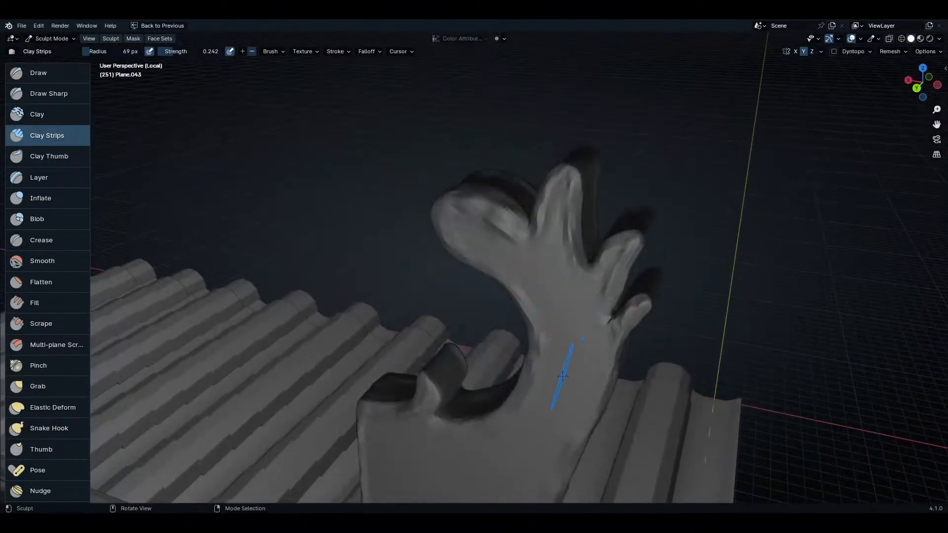
mouse_move(561, 374)
middle_down()
mouse_move(592, 343)
mouse_move(572, 256)
middle_up()
drag(554, 267, 545, 403)
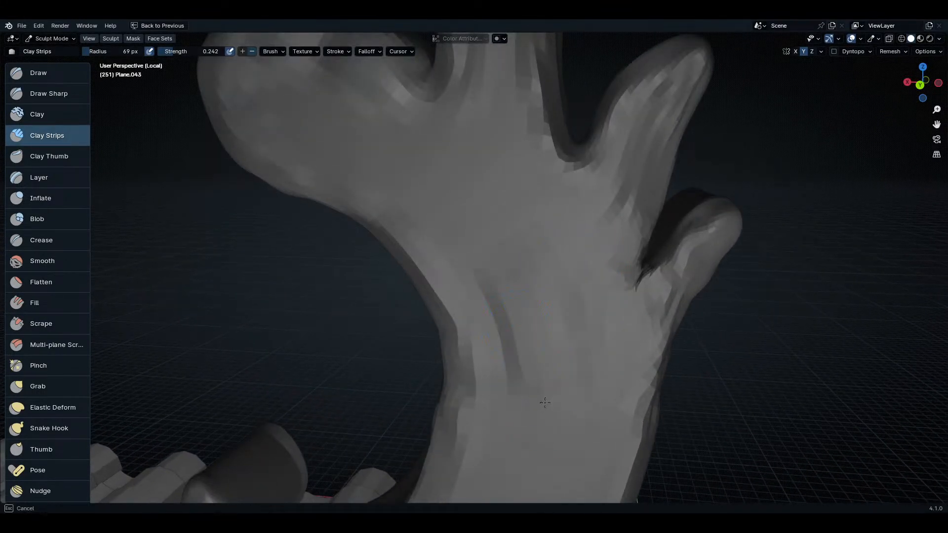
- Carve shallow strips over the side of the rounded head and the area beneath the horns
shift+middle_drag(460, 143, 529, 285)
drag(528, 232, 551, 173)
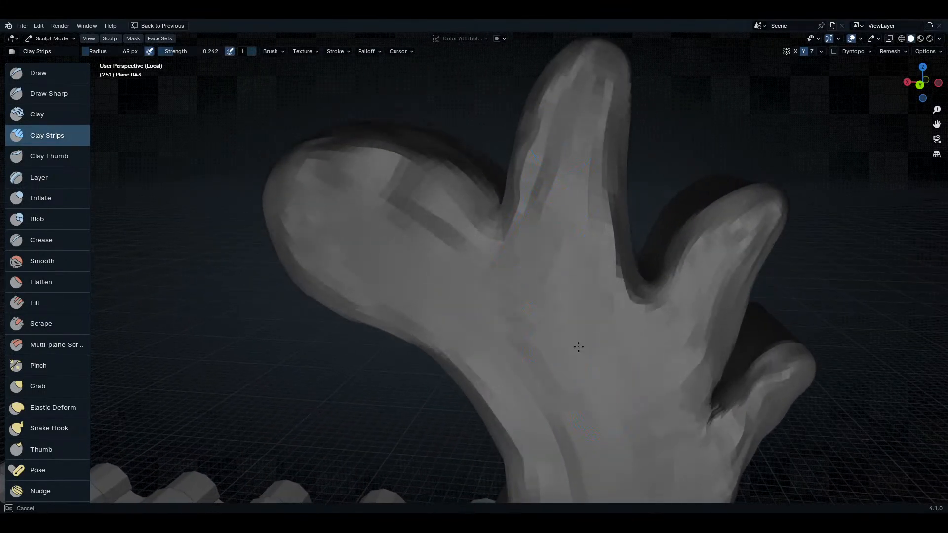
drag(303, 212, 336, 220)
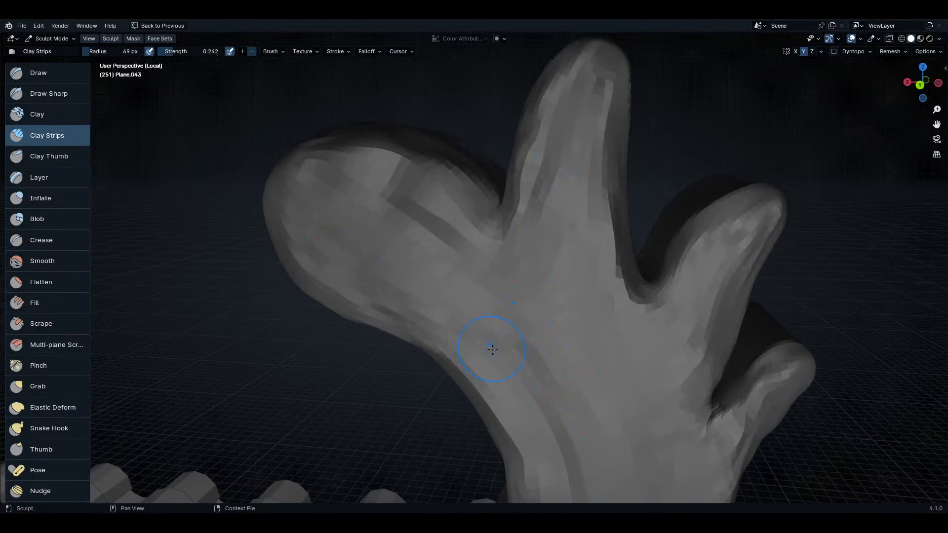
shift+middle_drag(685, 394, 594, 211)
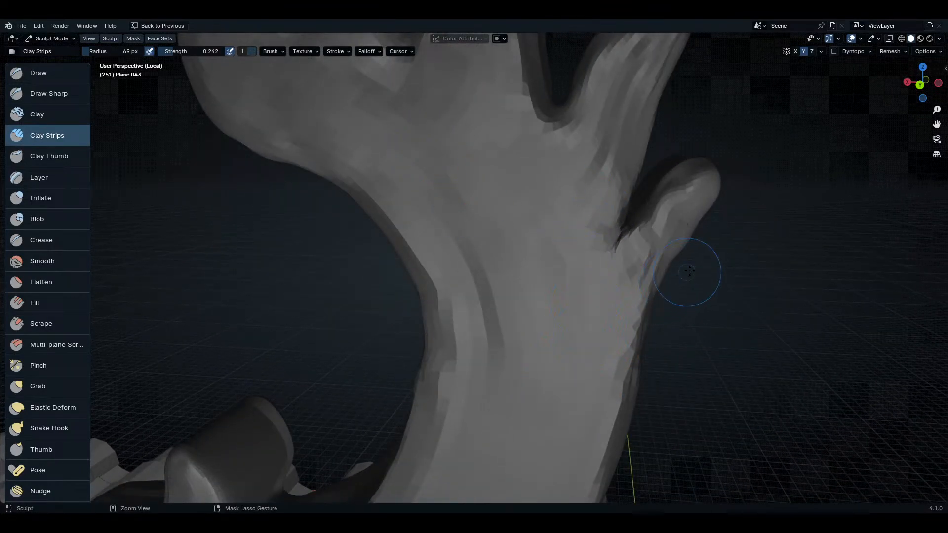
mouse_move(612, 323)
middle_down()
mouse_move(584, 296)
mouse_move(609, 283)
mouse_move(603, 321)
middle_up()
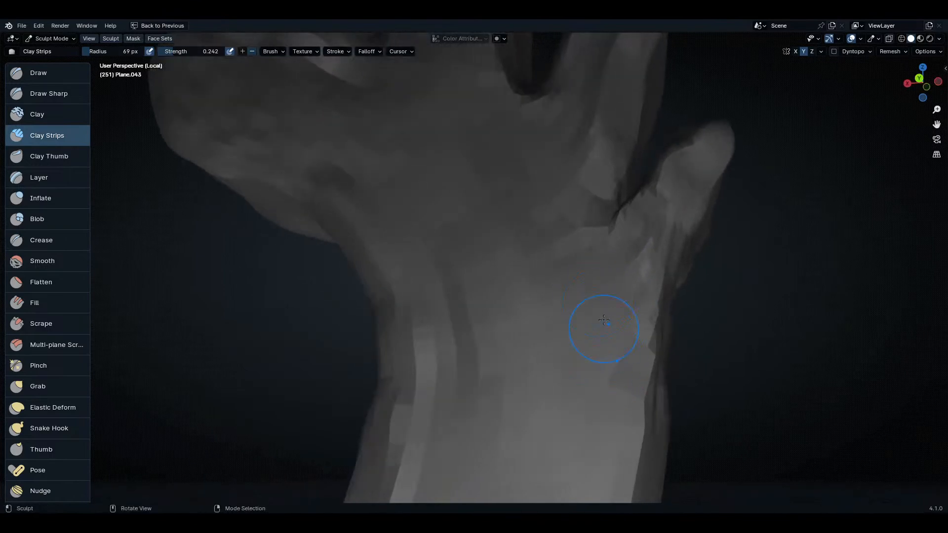
- Carve strips down the side of the lower neck, from below the rear horn toward the base block
shift+middle_drag(579, 498, 588, 318)
mouse_move(587, 317)
mouse_down()
mouse_move(522, 339)
mouse_move(399, 430)
mouse_up()
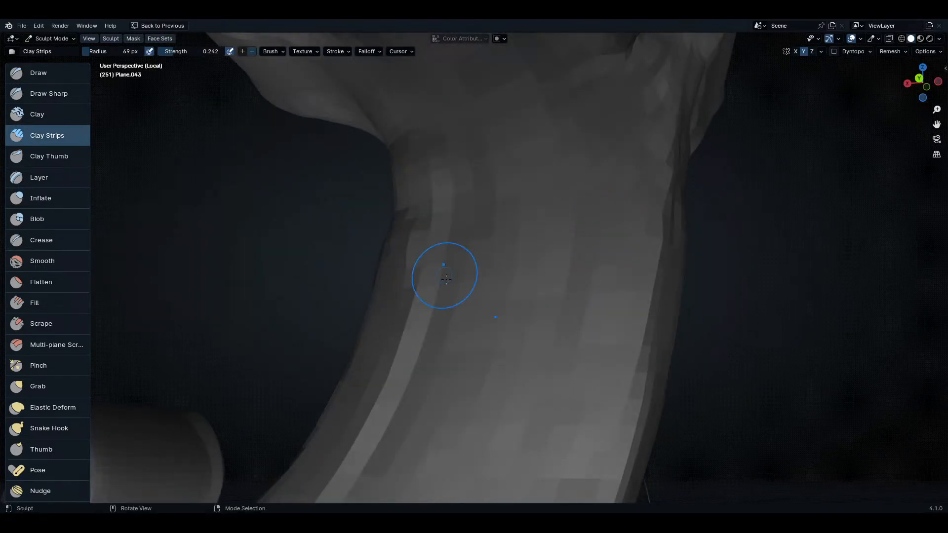
drag(444, 275, 380, 444)
mouse_move(493, 343)
shift+middle_down()
mouse_move(575, 215)
mouse_move(614, 398)
mouse_move(598, 321)
mouse_move(543, 387)
shift+middle_up()
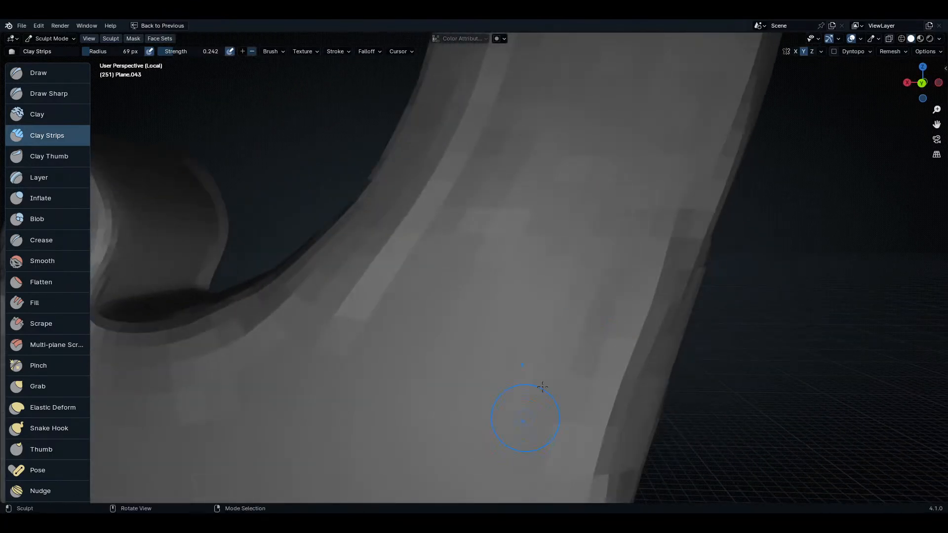
- Carve strips across the upper side of the base block, below the neck curve and the small horn
shift+middle_drag(349, 370, 654, 241)
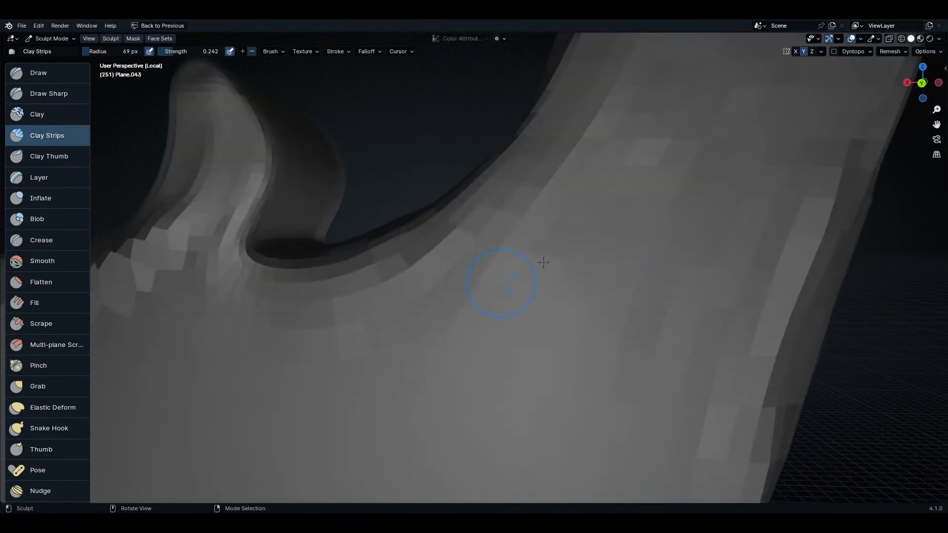
middle_drag(314, 368, 485, 223)
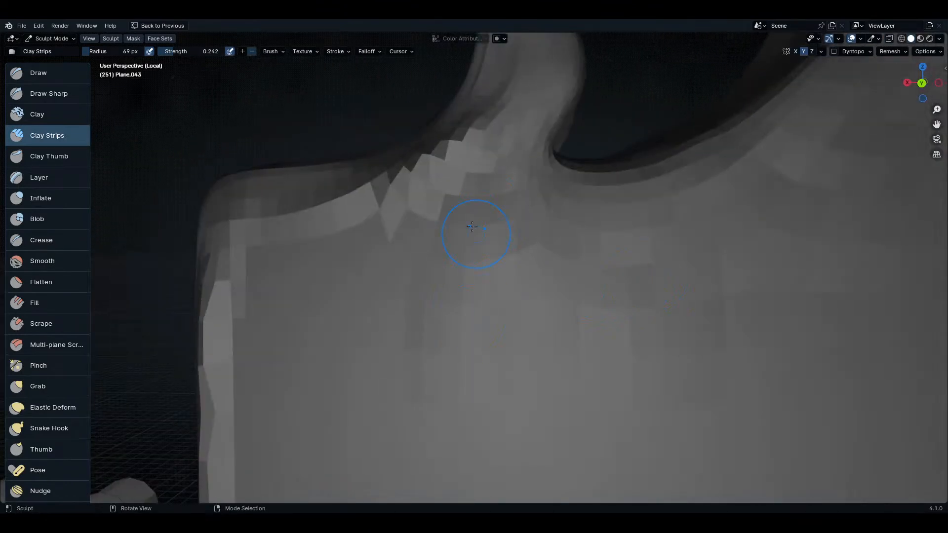
drag(343, 258, 279, 434)
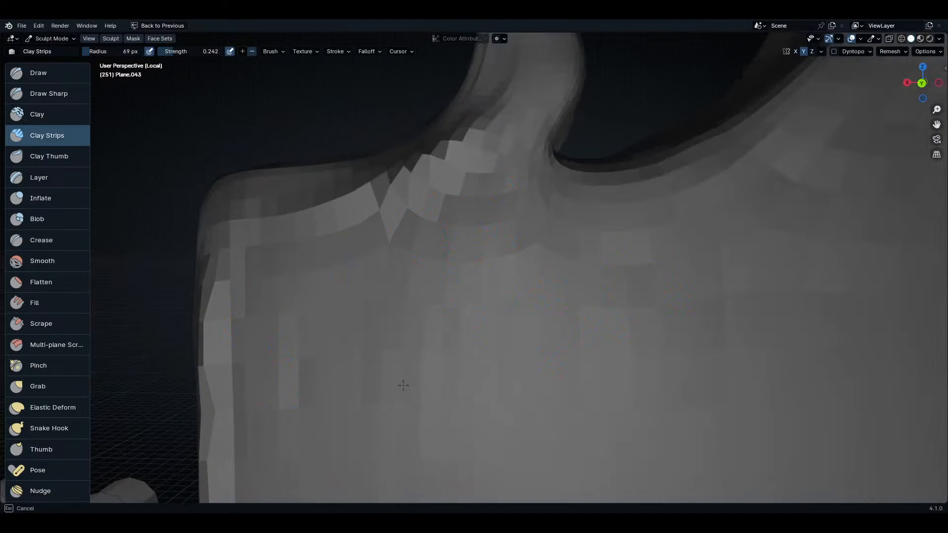
drag(403, 385, 639, 363)
shift+middle_drag(462, 415, 313, 186)
- Carve vertical strips down the base block's side, between its outer end edge and the middle
scroll(313, 186, down, 4)
shift+middle_drag(268, 225, 406, 319)
scroll(406, 320, up, 4)
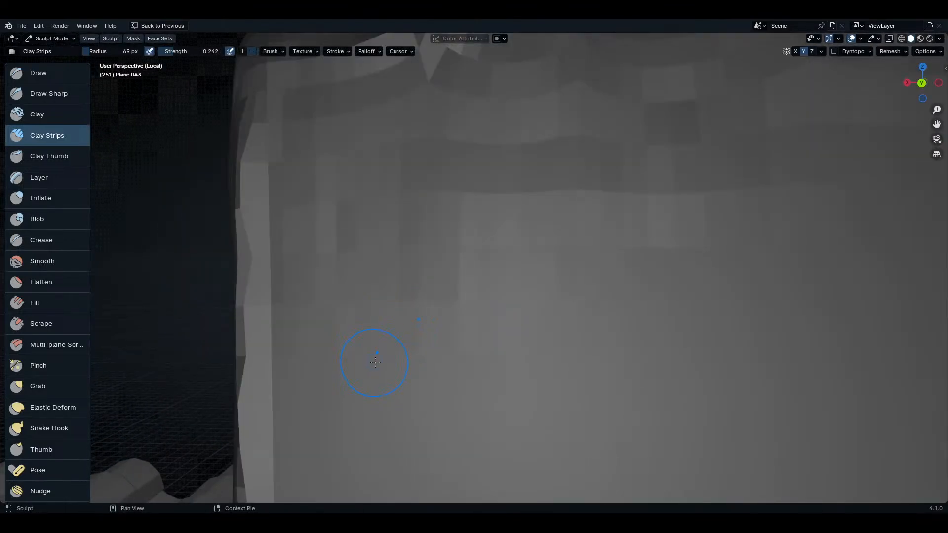
shift+middle_drag(375, 362, 394, 249)
mouse_move(363, 227)
mouse_down()
mouse_move(321, 321)
mouse_move(478, 392)
mouse_move(486, 367)
mouse_up()
scroll(486, 368, down, 5)
scroll(645, 315, up, 5)
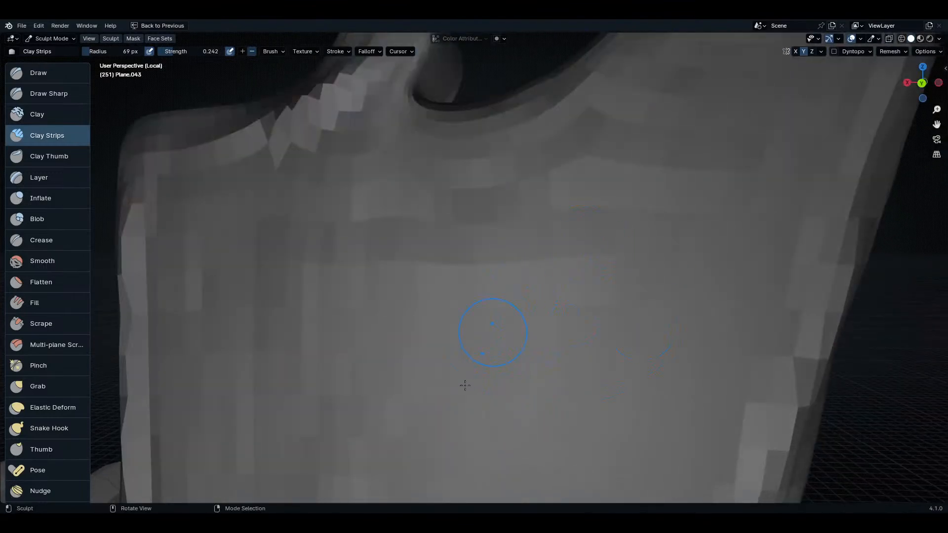
- Carve strips over the rear and lower parts of the base block's side beneath the neck
mouse_move(695, 205)
mouse_down()
mouse_move(788, 272)
mouse_move(810, 331)
mouse_up()
scroll(691, 370, down, 5)
shift+middle_drag(691, 370, 706, 331)
scroll(690, 375, up, 3)
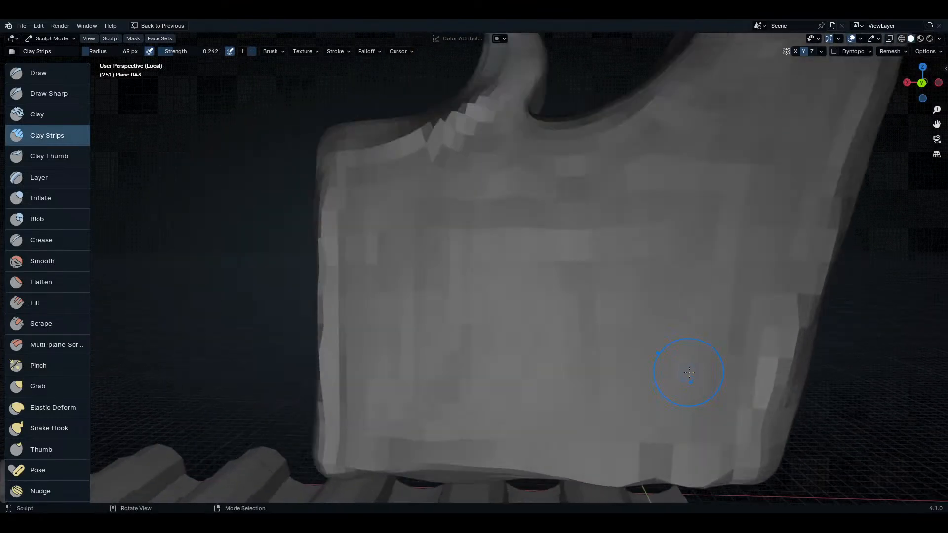
mouse_move(690, 374)
mouse_down()
mouse_move(667, 305)
mouse_move(588, 304)
mouse_up()
drag(462, 362, 464, 359)
scroll(509, 306, down, 5)
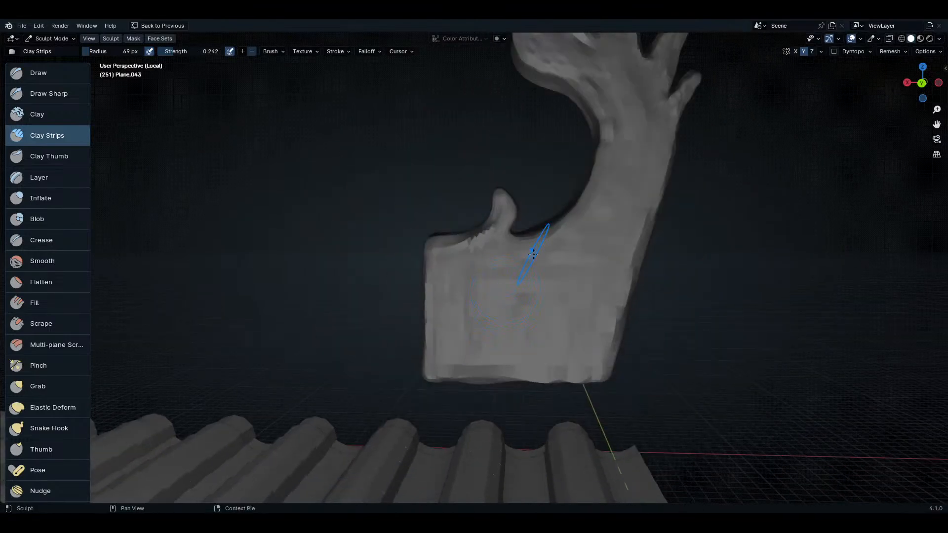
- Carve strips on the small horn's side and base from the opposite side of the ornament
shift+middle_drag(568, 230, 513, 362)
mouse_move(681, 356)
middle_down()
mouse_move(592, 353)
mouse_move(512, 328)
middle_up()
scroll(512, 327, up, 2)
shift+middle_drag(637, 345, 451, 283)
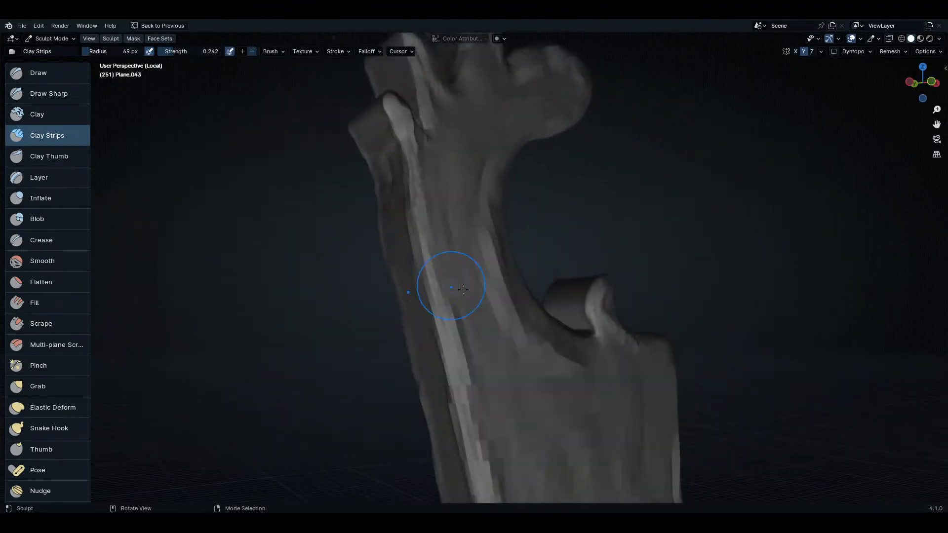
middle_drag(627, 318, 555, 315)
mouse_move(711, 390)
ctrl+middle_down()
mouse_move(581, 247)
mouse_move(607, 324)
ctrl+middle_up()
middle_drag(607, 324, 564, 275)
click(564, 275)
middle_drag(636, 293, 683, 332)
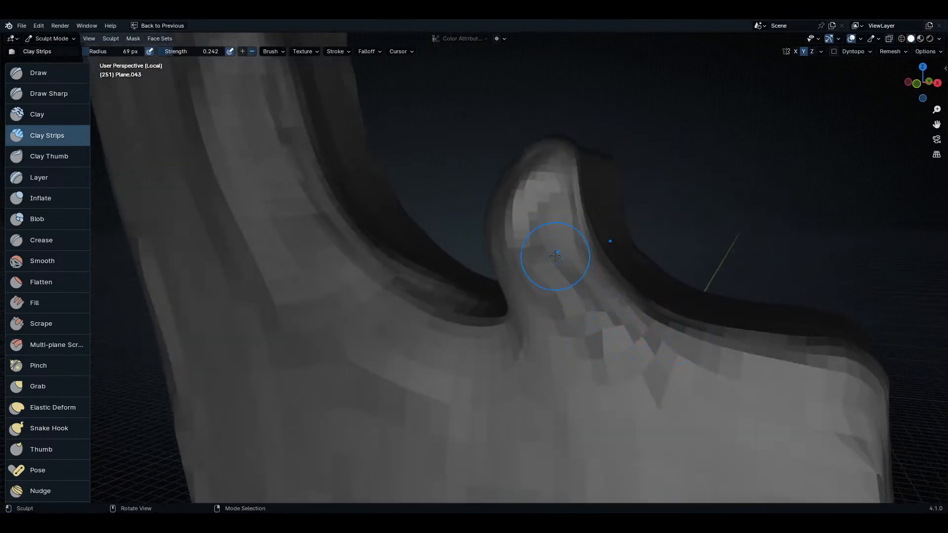
mouse_move(554, 254)
mouse_down()
mouse_move(560, 348)
mouse_move(607, 396)
mouse_up()
- Carve strips on the opposite side of the base block, below the small horn toward its end edge
scroll(603, 340, down, 4)
shift+middle_drag(628, 357, 626, 237)
middle_drag(626, 237, 603, 326)
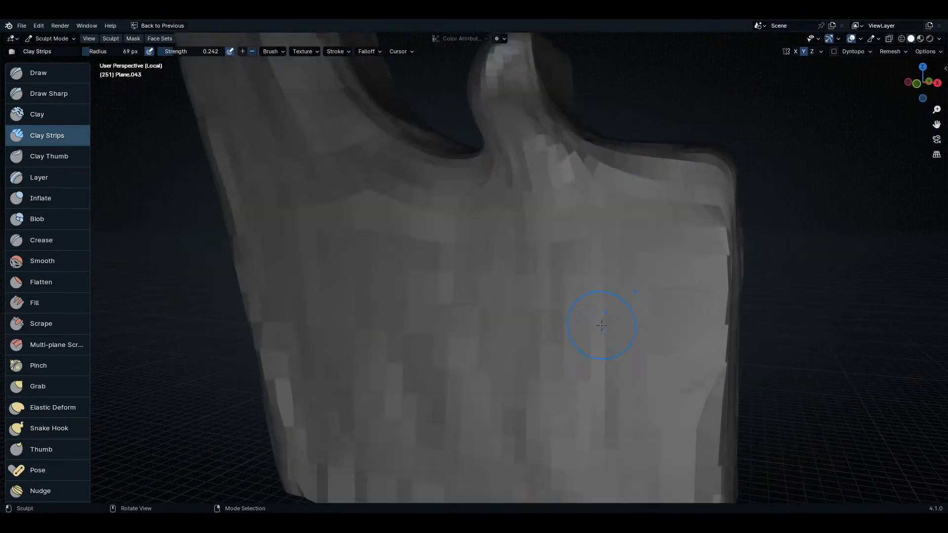
drag(687, 351, 698, 387)
mouse_move(698, 387)
middle_down()
mouse_move(700, 321)
mouse_move(617, 323)
middle_up()
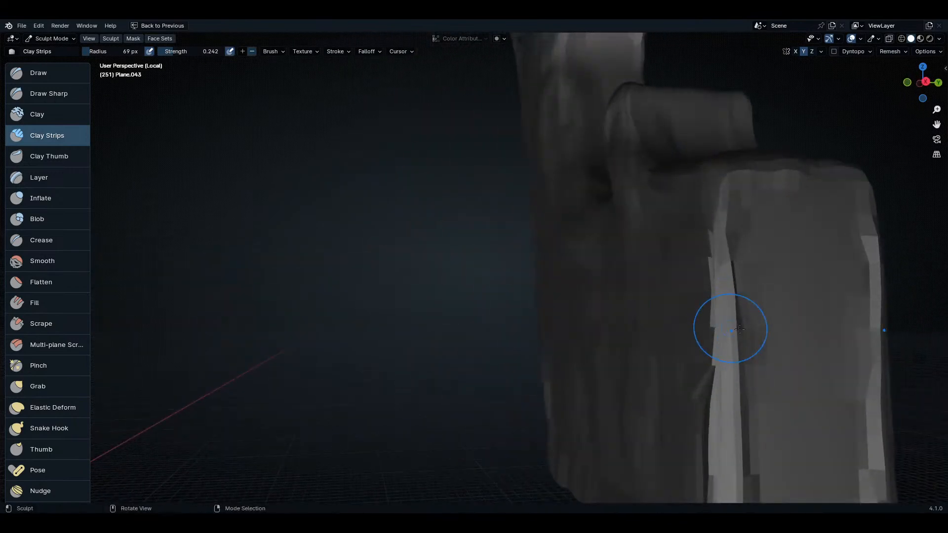
- Carve vertical strips into the base block's end face below the small horn
shift+middle_drag(730, 328, 584, 271)
mouse_move(568, 247)
mouse_down()
mouse_move(558, 396)
mouse_move(549, 281)
mouse_up()
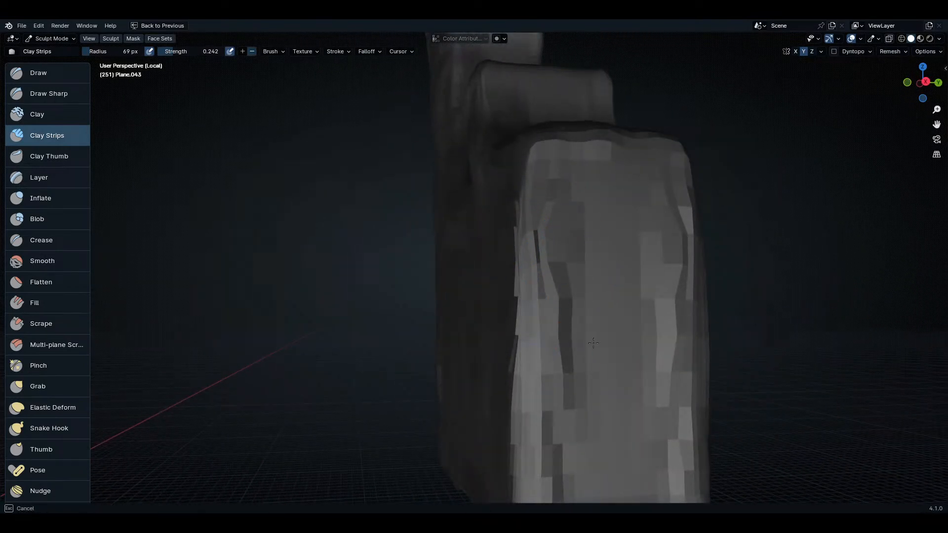
mouse_move(626, 361)
middle_down()
mouse_move(599, 364)
mouse_move(605, 288)
mouse_move(633, 291)
middle_up()
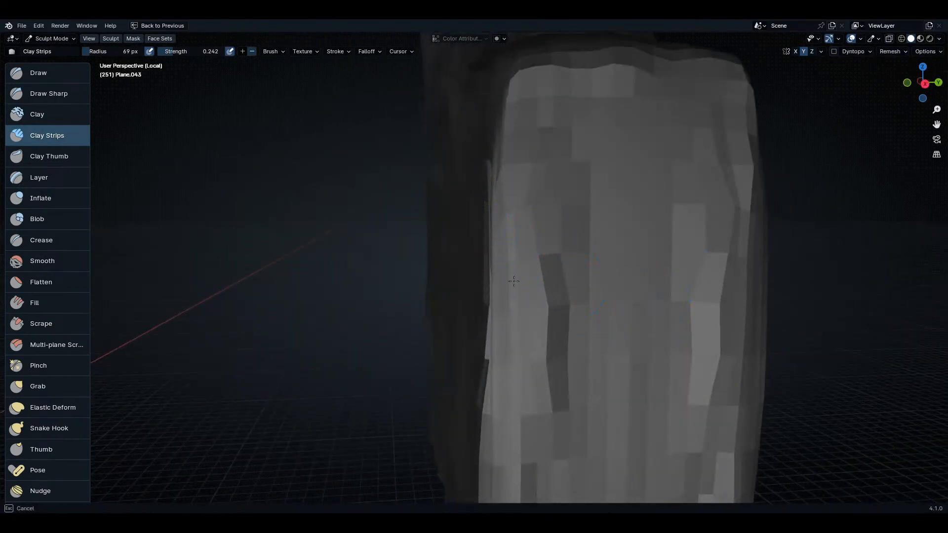
middle_drag(541, 252, 568, 428)
- Carve strips on the lower part of the end face and around onto the adjoining underside
scroll(617, 292, up, 3)
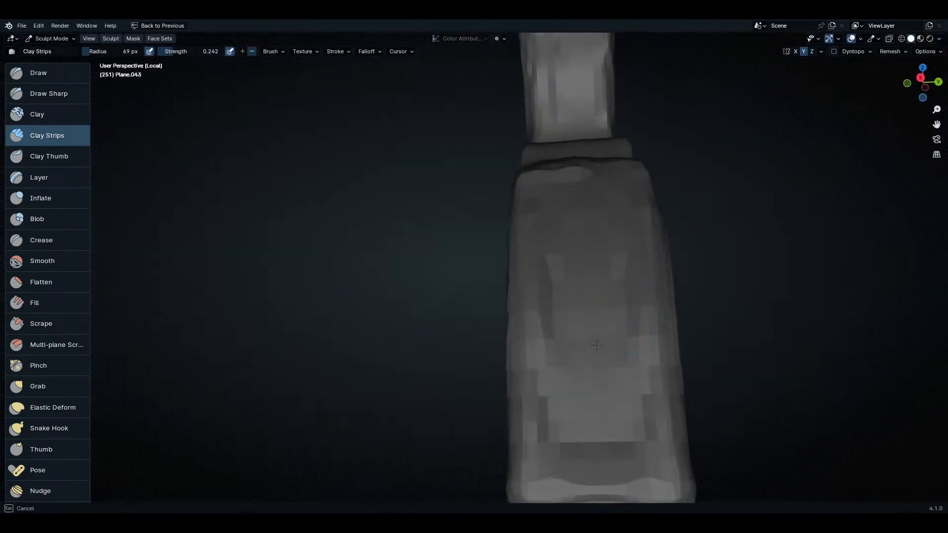
mouse_move(565, 427)
mouse_down()
mouse_move(583, 462)
mouse_move(603, 444)
mouse_up()
mouse_move(602, 445)
middle_down()
mouse_move(591, 324)
mouse_move(623, 401)
mouse_move(584, 332)
mouse_move(495, 348)
middle_up()
mouse_move(495, 349)
mouse_down()
mouse_move(432, 284)
mouse_move(449, 252)
mouse_move(524, 317)
mouse_move(617, 321)
mouse_up()
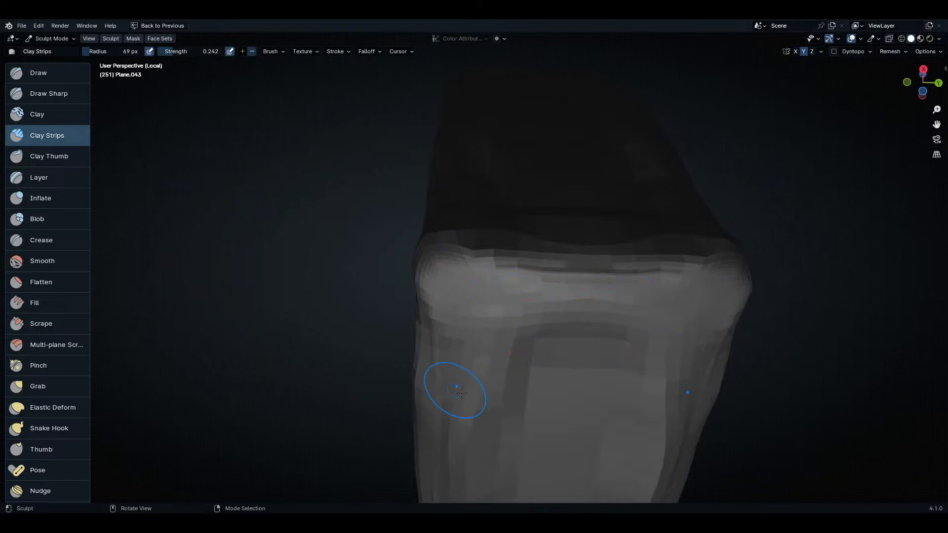
middle_drag(451, 387, 557, 394)
- Carve lengthwise strips along the base block's underside toward its far end
scroll(572, 420, up, 5)
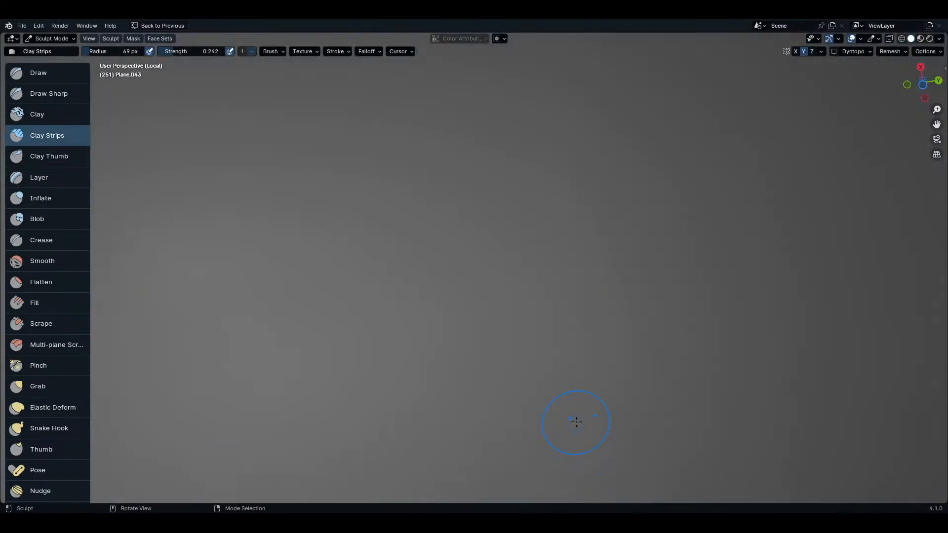
scroll(547, 337, down, 6)
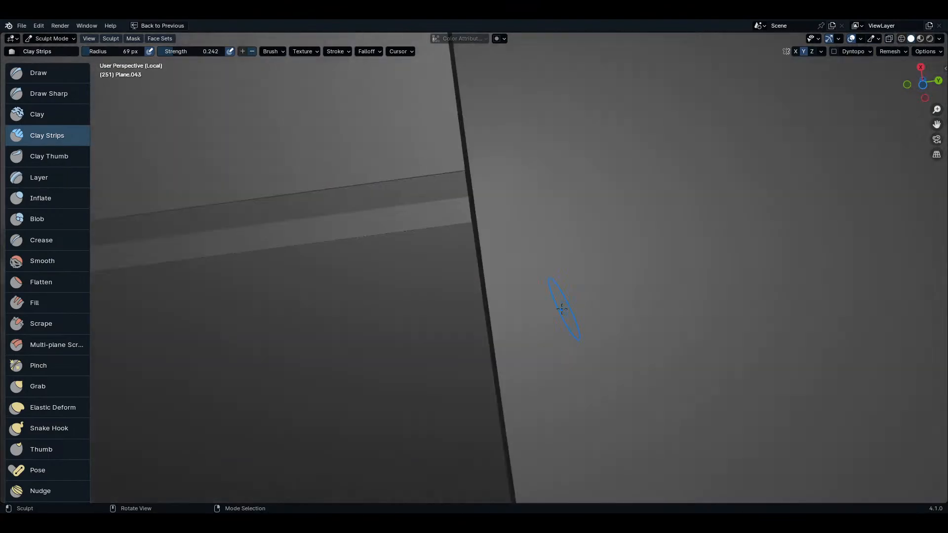
scroll(562, 309, down, 8)
mouse_move(562, 309)
middle_down()
mouse_move(592, 250)
mouse_move(557, 465)
middle_up()
scroll(498, 415, up, 9)
mouse_move(562, 292)
middle_down()
mouse_move(550, 412)
mouse_move(449, 372)
mouse_move(575, 379)
mouse_move(565, 290)
mouse_move(499, 268)
middle_up()
scroll(565, 290, up, 3)
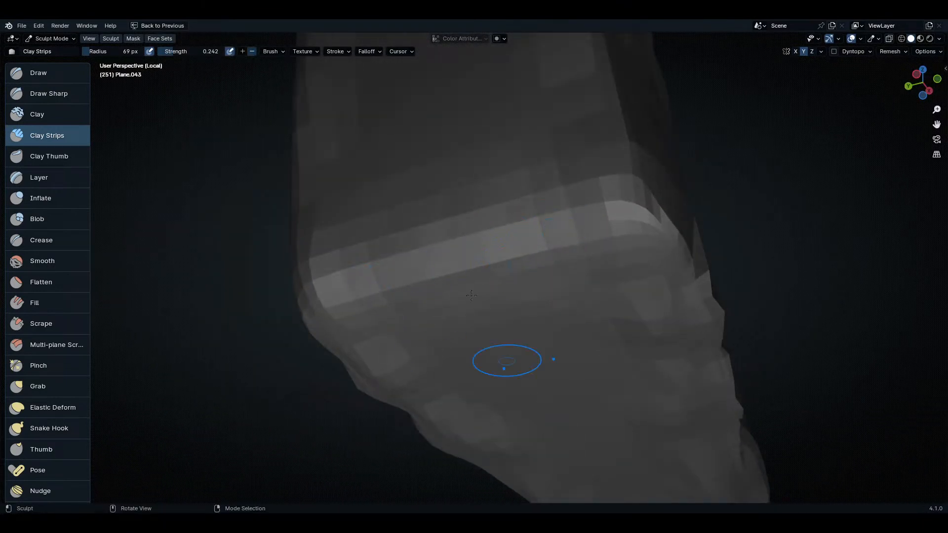
middle_drag(503, 359, 500, 257)
middle_drag(540, 395, 511, 299)
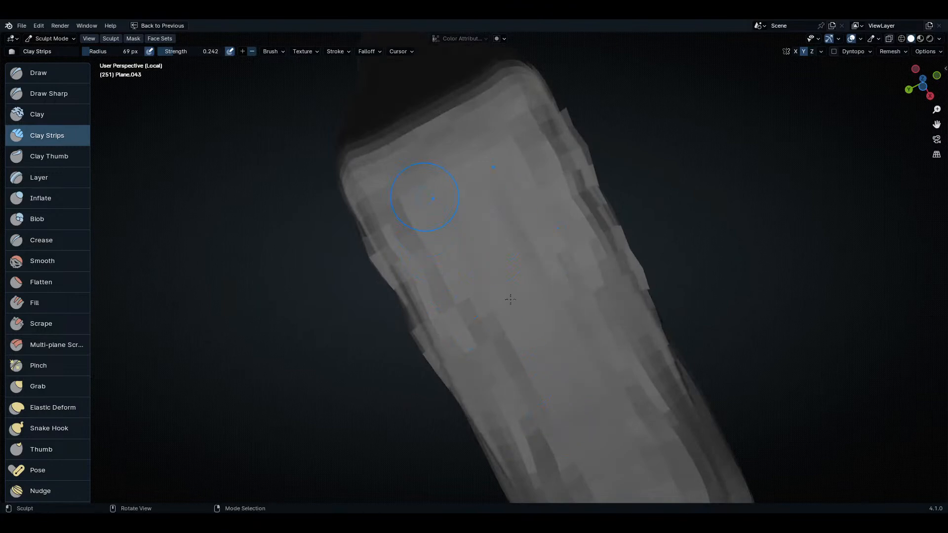
middle_drag(593, 444, 478, 197)
middle_drag(545, 364, 544, 364)
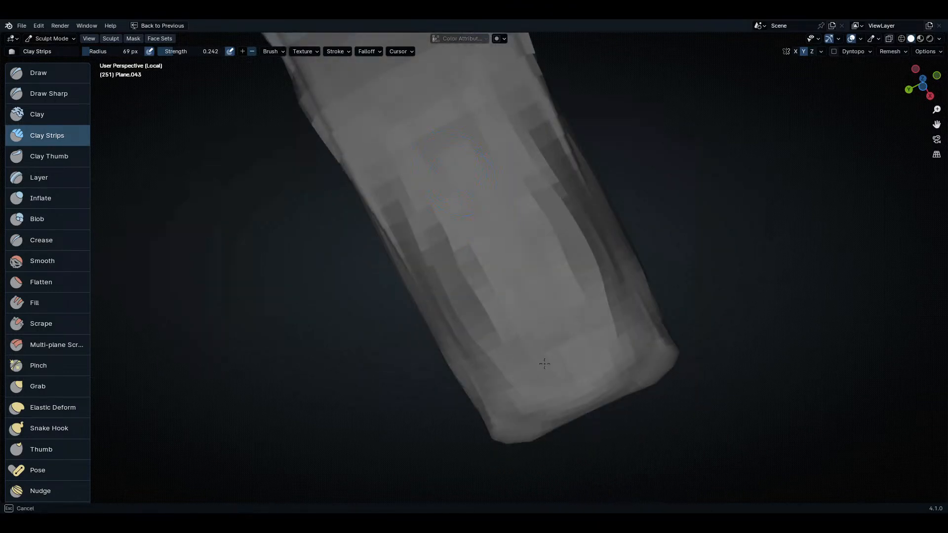
- Examine the carved underside and rear face of the ornament from close up and from a distance
scroll(474, 288, up, 4)
shift+middle_drag(473, 288, 469, 375)
scroll(469, 374, up, 1)
scroll(497, 341, down, 1)
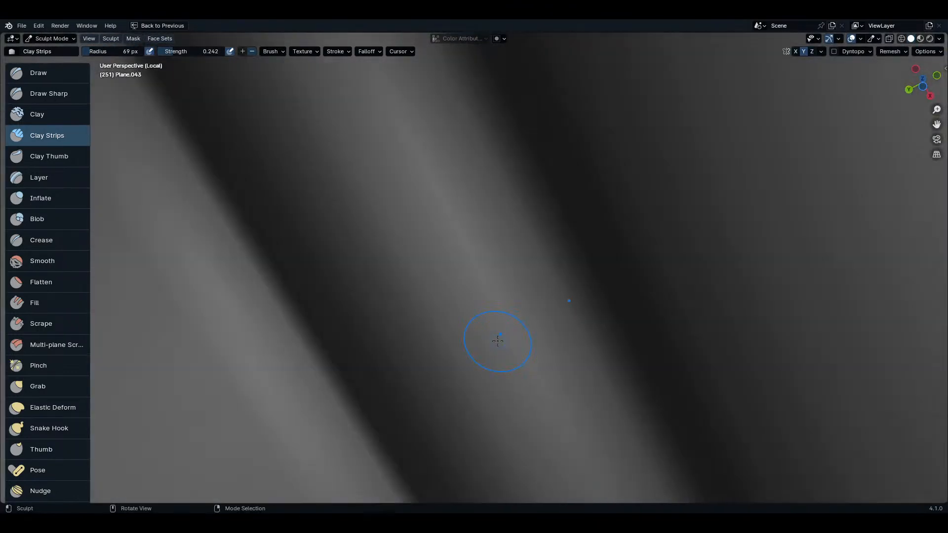
scroll(486, 312, up, 2)
scroll(476, 283, down, 7)
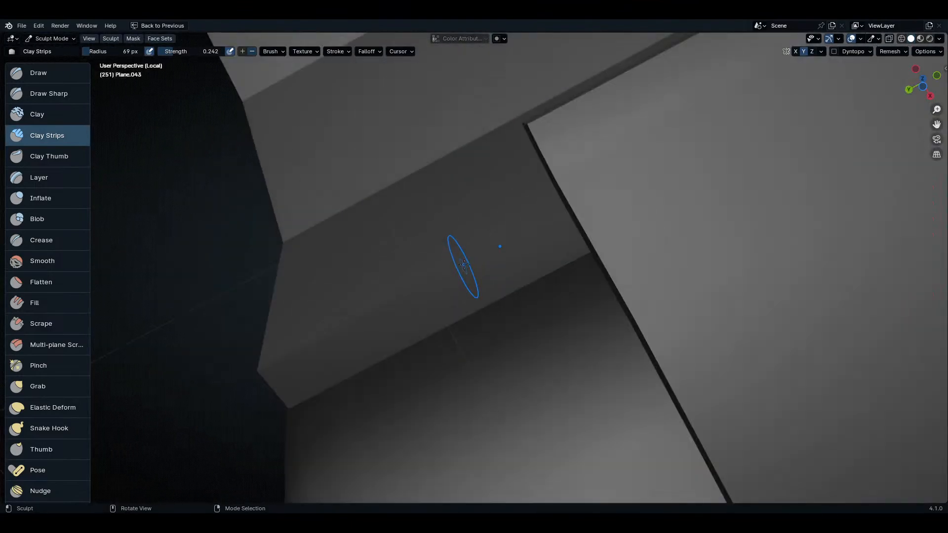
scroll(463, 264, down, 6)
mouse_move(454, 250)
middle_down()
mouse_move(457, 275)
mouse_move(493, 262)
middle_up()
scroll(457, 275, down, 4)
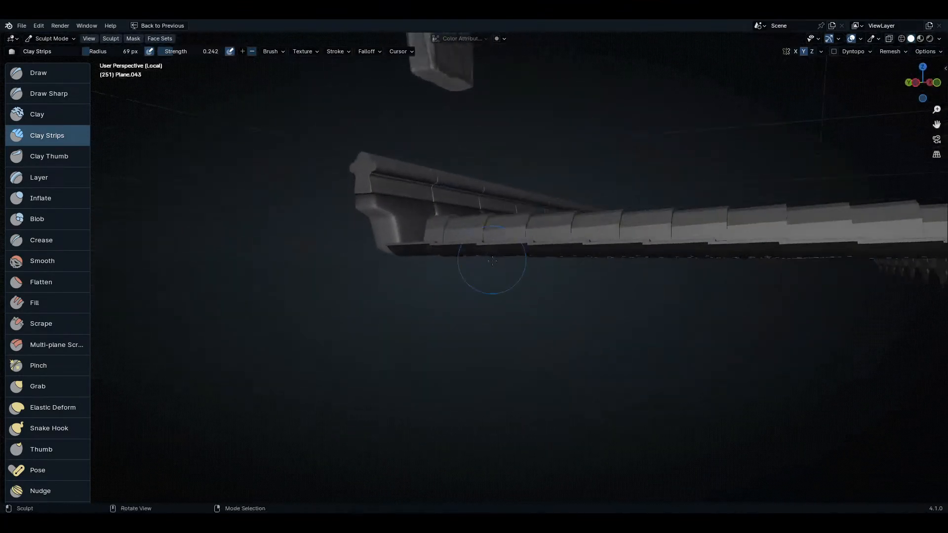
shift+middle_drag(456, 89, 485, 271)
scroll(485, 269, up, 6)
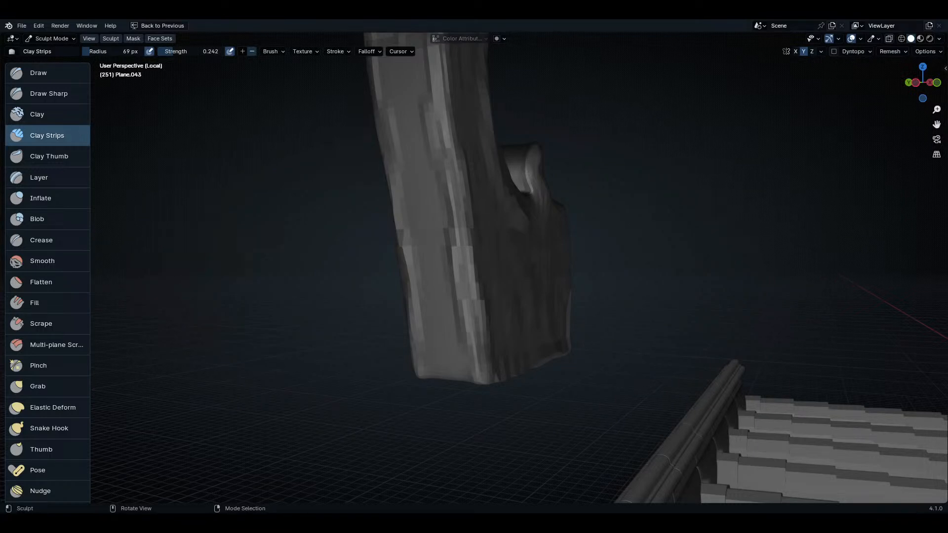
- Toggle face set visibility on the ornament and view its rear face
middle_drag(483, 262, 459, 253)
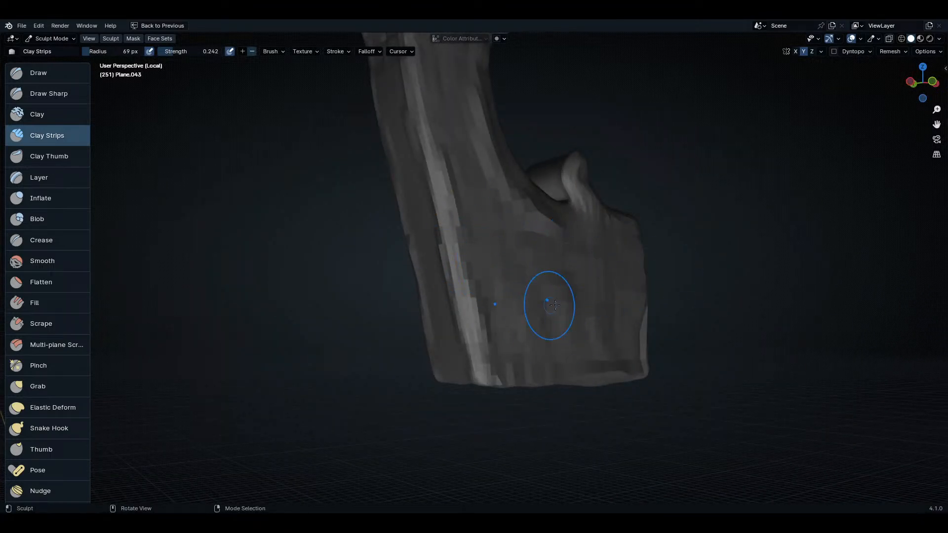
key(h)
middle_drag(561, 287, 567, 328)
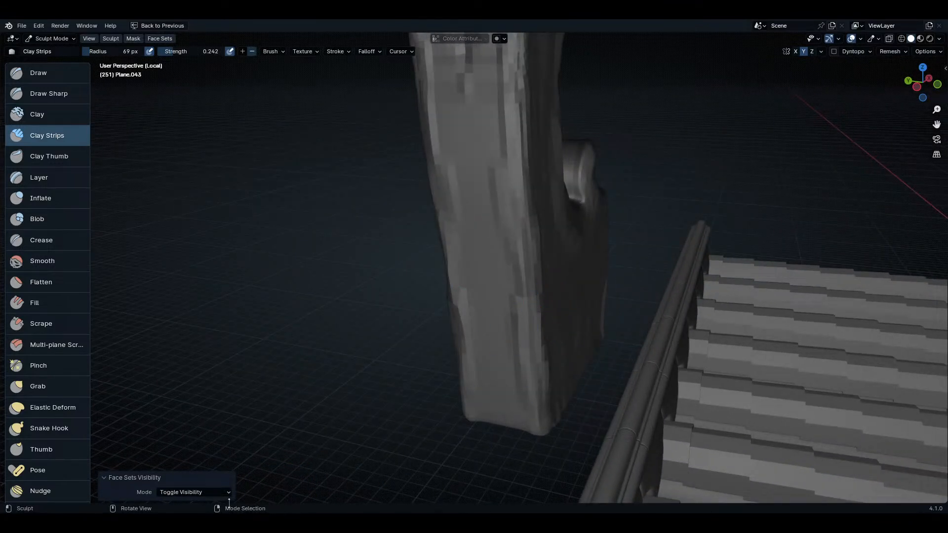
- Try the Show Active Face Set visibility mode on the ornament and undo the visibility change
click(222, 495)
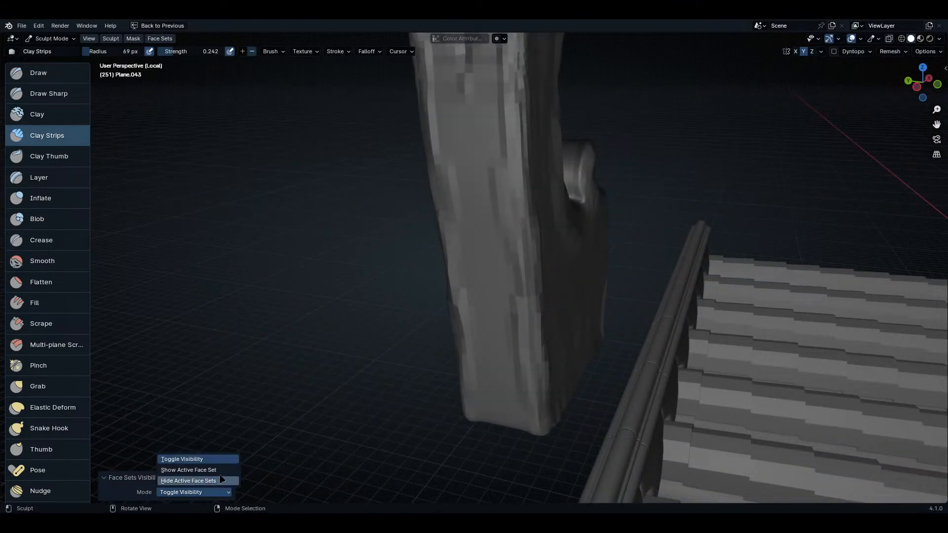
click(219, 472)
middle_drag(553, 376, 523, 364)
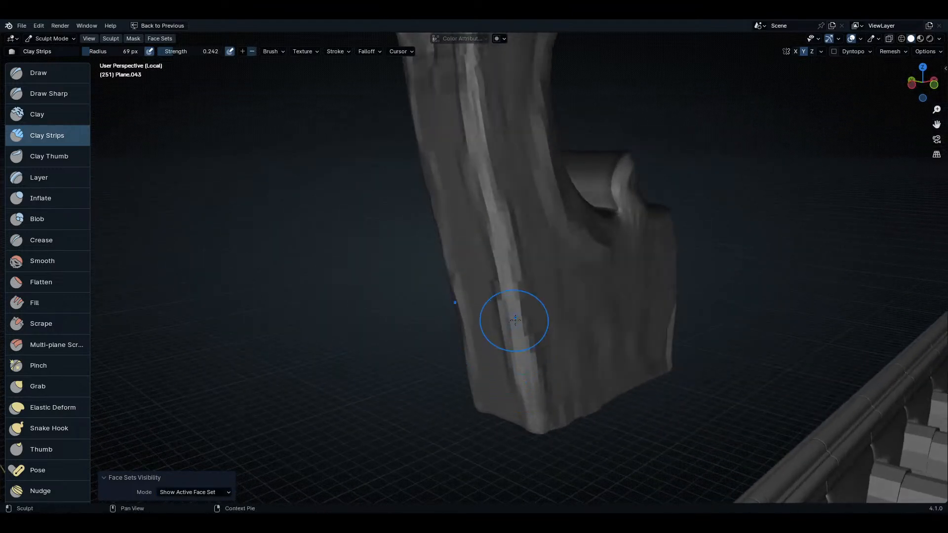
key(shift+h)
middle_drag(538, 314, 544, 322)
click(544, 322)
key(ctrl+z)
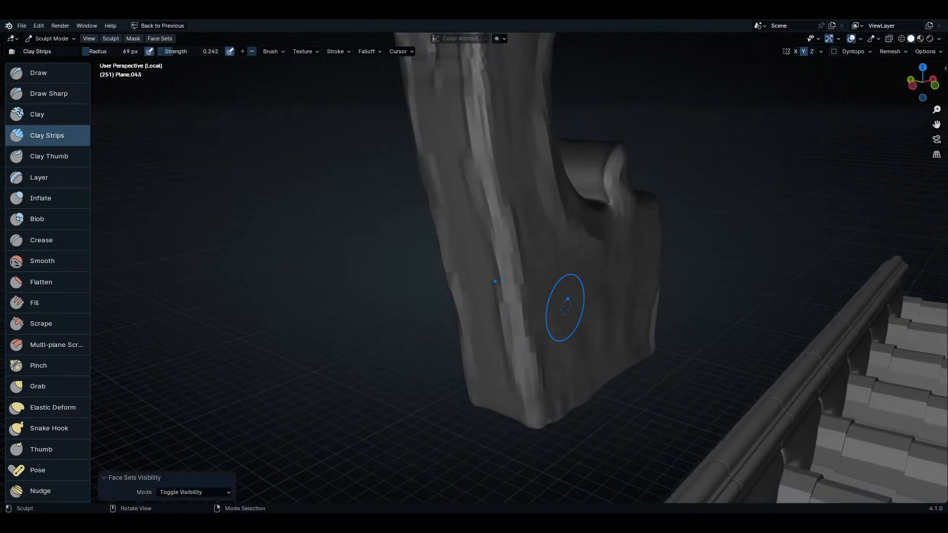
- Try the Hide Active Face Sets mode on the ornament and undo it
click(193, 492)
click(195, 492)
click(202, 493)
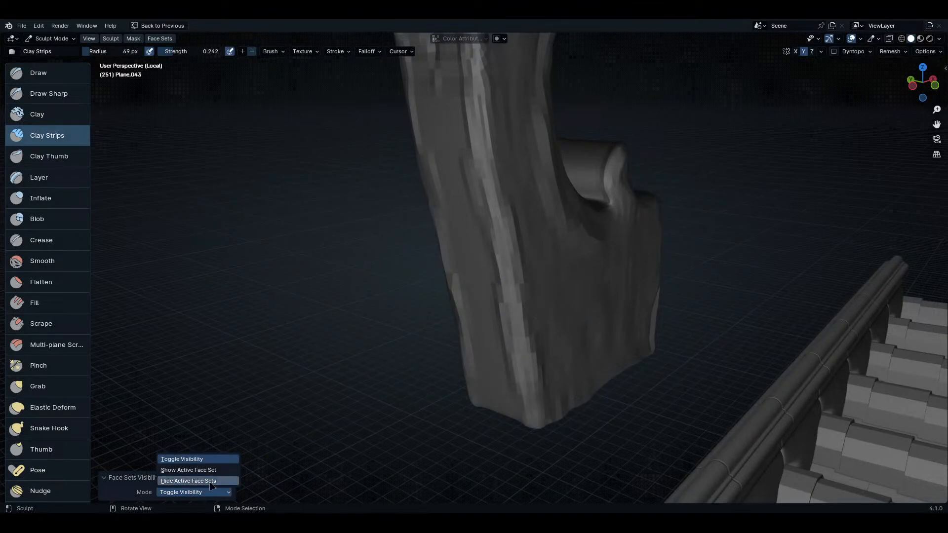
click(195, 481)
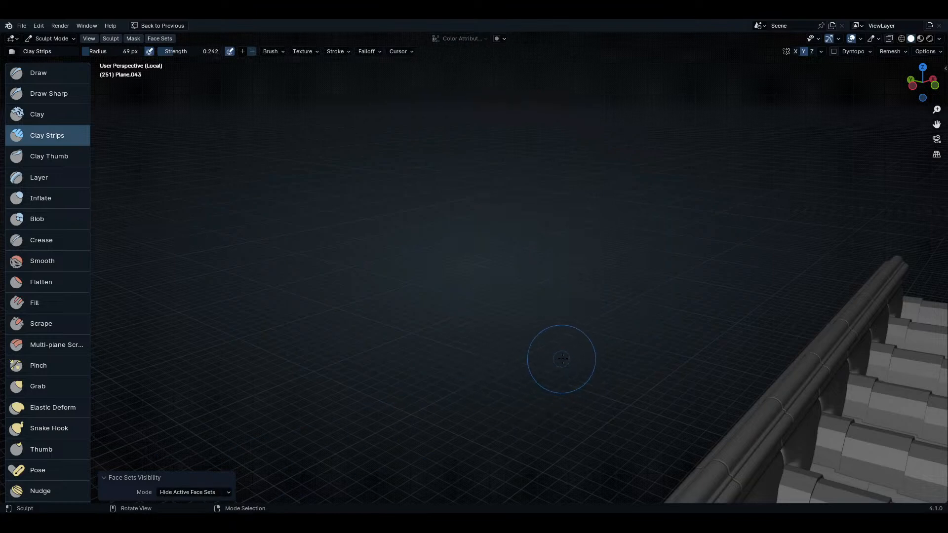
key(ctrl+z)
- Try Toggle Visibility, Show Active Face Set and Hide Active Face Sets in turn on the whole ornament
mouse_move(662, 310)
middle_down()
mouse_move(582, 392)
mouse_move(546, 387)
mouse_move(535, 295)
middle_up()
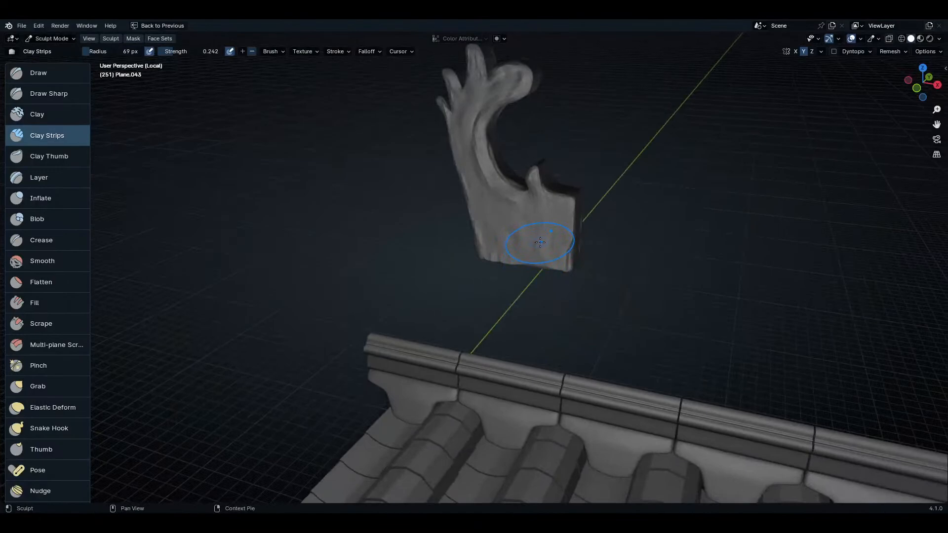
key(shift+f)
key(Escape)
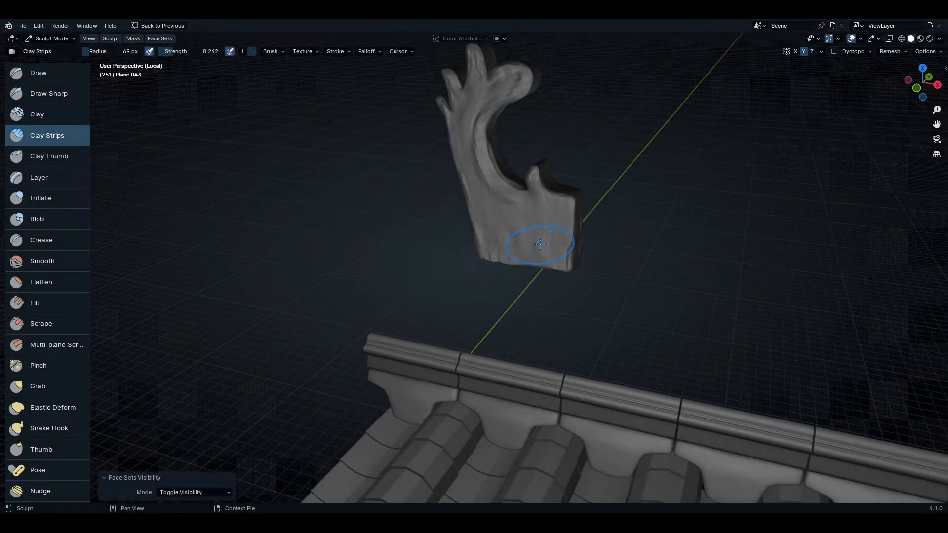
key(h)
click(225, 492)
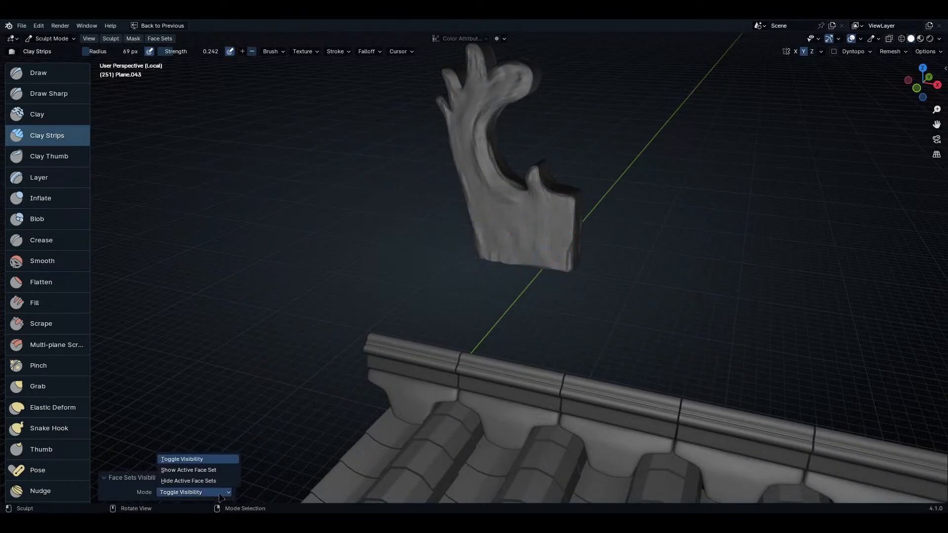
click(197, 470)
click(211, 494)
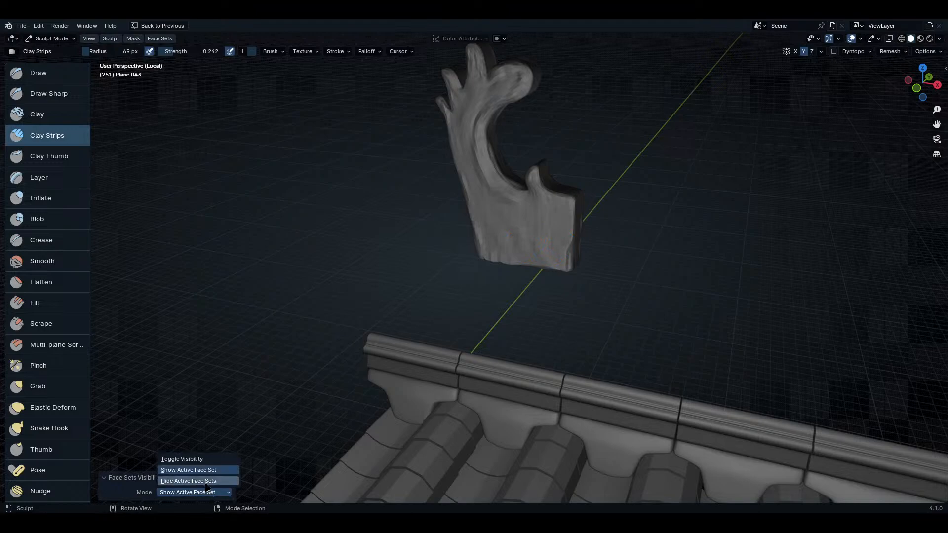
click(206, 481)
middle_drag(243, 445, 578, 281)
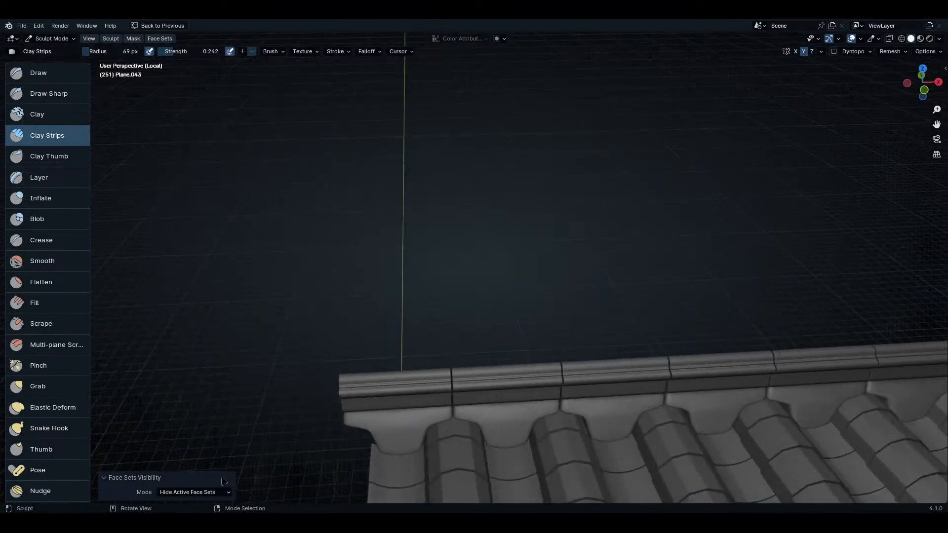
click(209, 493)
- Carve strips along the base block's end face and its lower edge
mouse_move(567, 237)
middle_down()
mouse_move(529, 233)
mouse_move(481, 301)
middle_up()
scroll(529, 233, up, 1)
scroll(486, 242, up, 1)
mouse_move(487, 239)
middle_down()
mouse_move(565, 227)
mouse_move(589, 270)
mouse_move(503, 281)
middle_up()
mouse_move(498, 282)
shift+middle_down()
mouse_move(518, 318)
mouse_move(478, 317)
mouse_move(529, 253)
mouse_move(444, 258)
mouse_move(546, 327)
mouse_move(587, 310)
shift+middle_up()
scroll(518, 317, up, 4)
drag(584, 348, 594, 434)
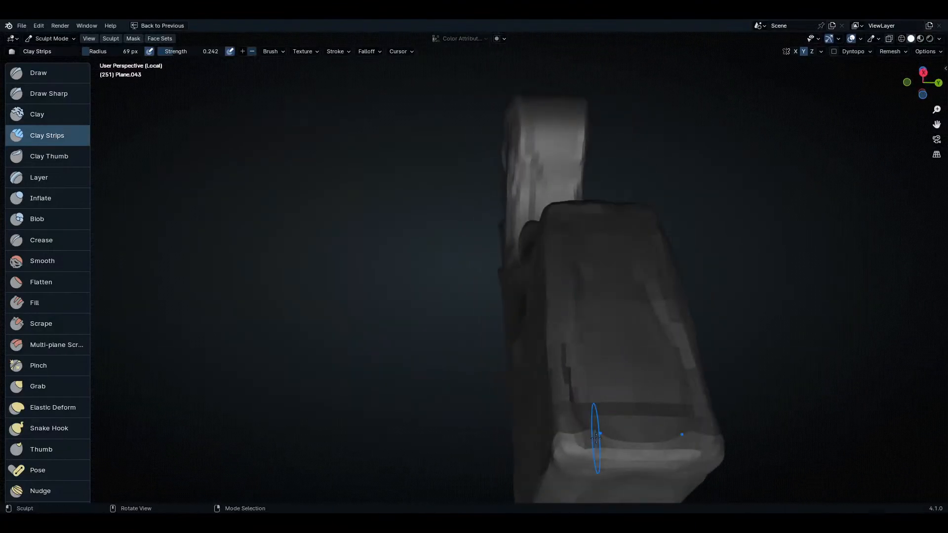
shift+middle_drag(612, 431, 623, 332)
drag(628, 332, 623, 321)
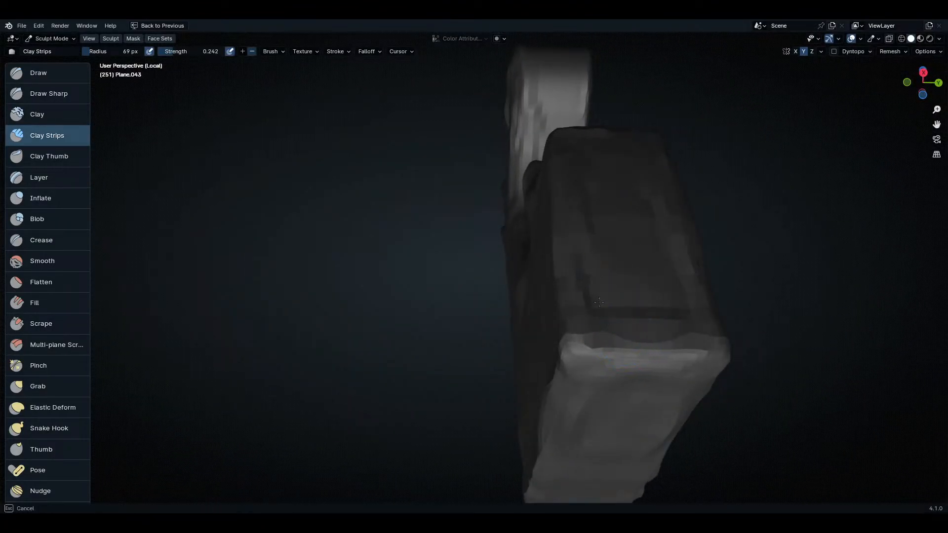
- Carve strips down the ornament's long rear face to its bottom edge
mouse_move(614, 273)
middle_down()
mouse_move(613, 364)
mouse_move(592, 351)
mouse_move(577, 296)
mouse_move(545, 366)
mouse_move(507, 277)
mouse_move(480, 322)
mouse_move(490, 387)
mouse_move(434, 197)
middle_up()
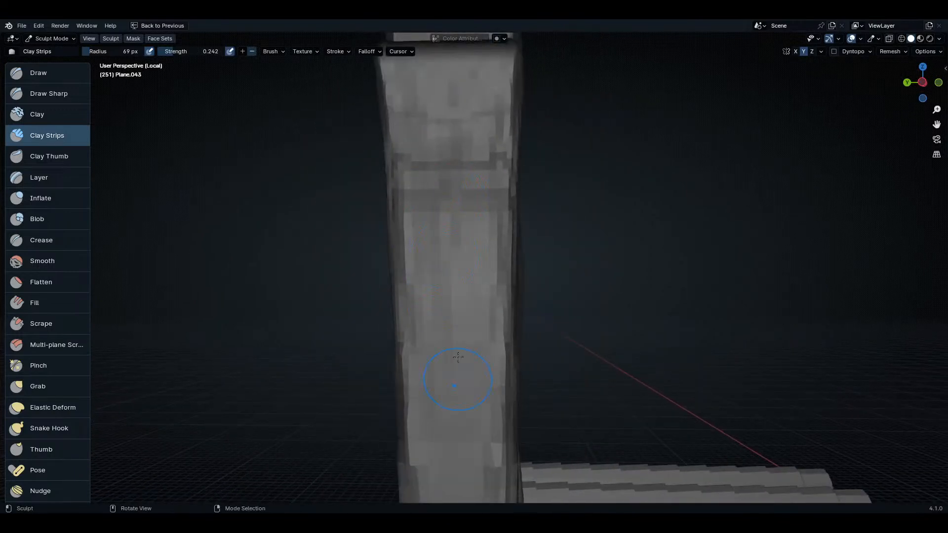
scroll(458, 357, up, 3)
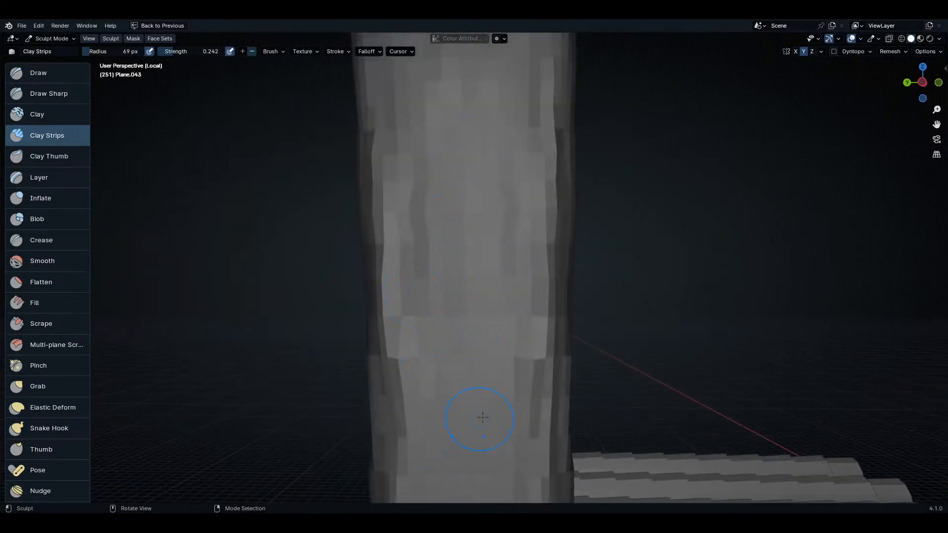
mouse_move(483, 418)
shift+middle_down()
mouse_move(516, 301)
mouse_move(505, 337)
shift+middle_up()
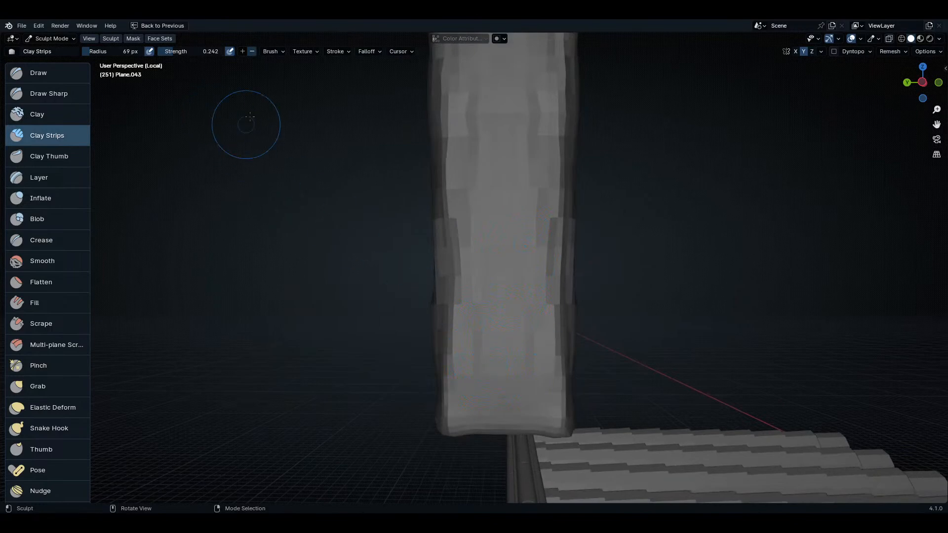
mouse_move(518, 259)
shift+middle_down()
mouse_move(501, 298)
mouse_move(449, 138)
shift+middle_up()
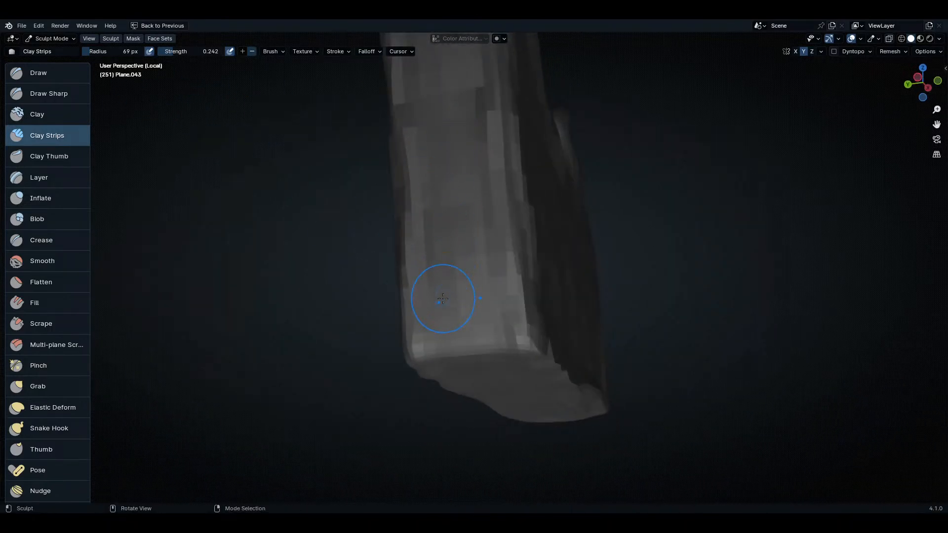
scroll(434, 296, up, 3)
scroll(518, 252, down, 6)
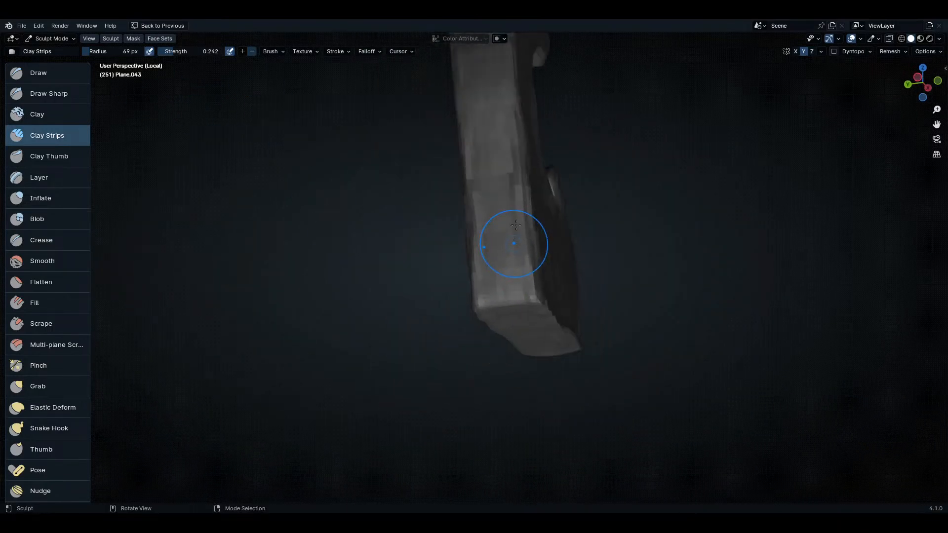
- Try carving strips on the rear horns and undo the last strokes
shift+middle_drag(514, 227, 528, 489)
scroll(543, 321, up, 6)
mouse_move(498, 322)
middle_down()
mouse_move(518, 359)
mouse_move(528, 349)
mouse_move(499, 365)
middle_up()
drag(499, 365, 412, 417)
key(ctrl+z)
key(ctrl+z)
key(ctrl+z)
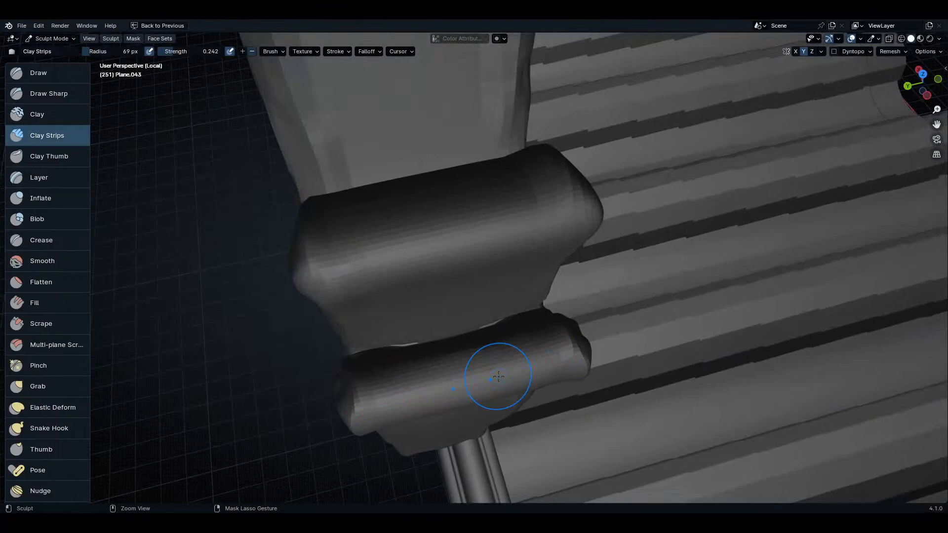
- Carve strips across the rounded tips and broad faces of the rear horns
mouse_move(499, 375)
middle_down()
mouse_move(518, 382)
mouse_move(482, 364)
mouse_move(542, 351)
middle_up()
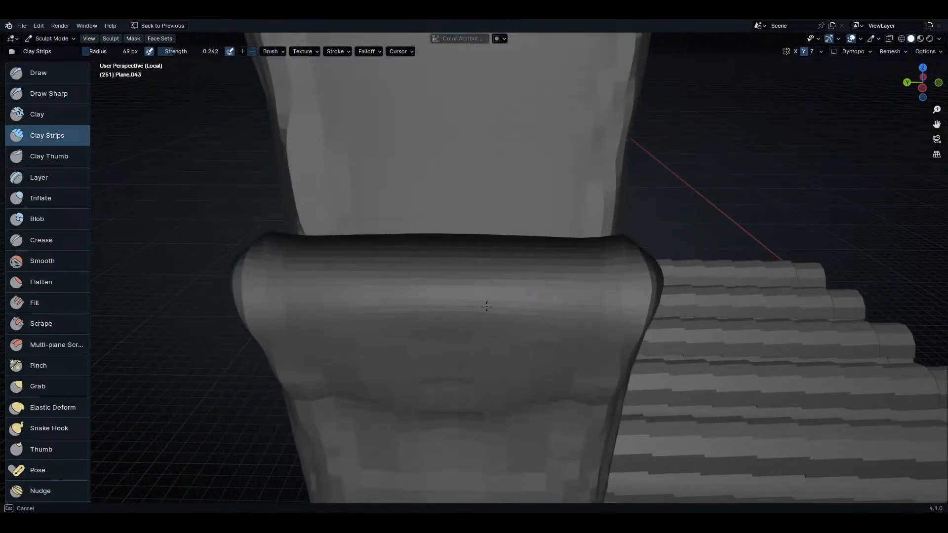
mouse_move(376, 306)
middle_down()
mouse_move(421, 308)
mouse_move(490, 402)
middle_up()
middle_drag(559, 286, 571, 277)
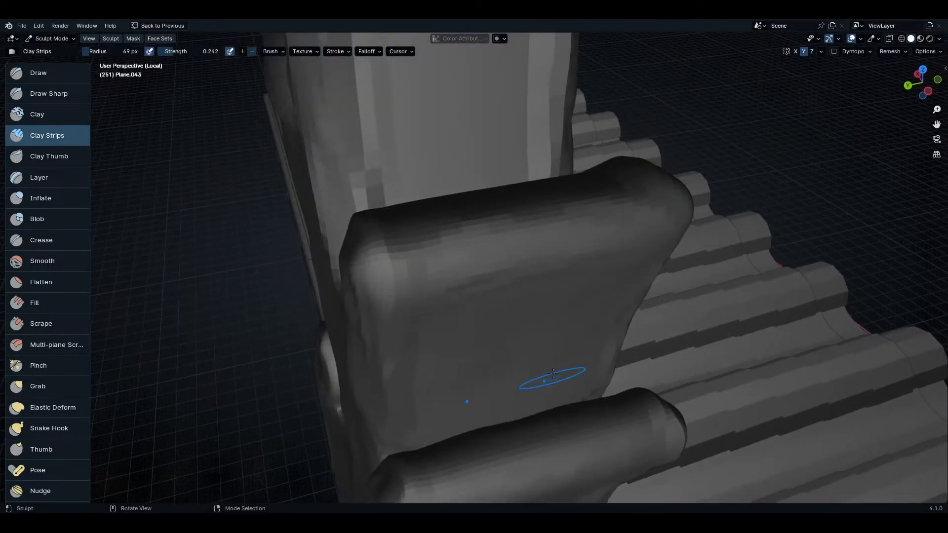
middle_drag(564, 333, 538, 299)
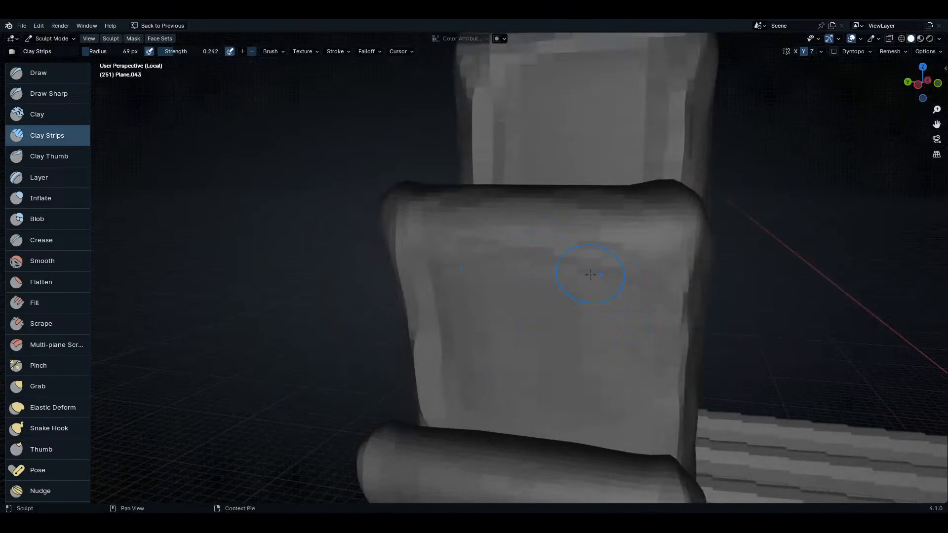
- Carve strips into the valleys between the horns and over the adjoining top of the curl
mouse_move(590, 275)
middle_down()
mouse_move(528, 466)
mouse_move(573, 306)
mouse_move(567, 370)
mouse_move(495, 382)
middle_up()
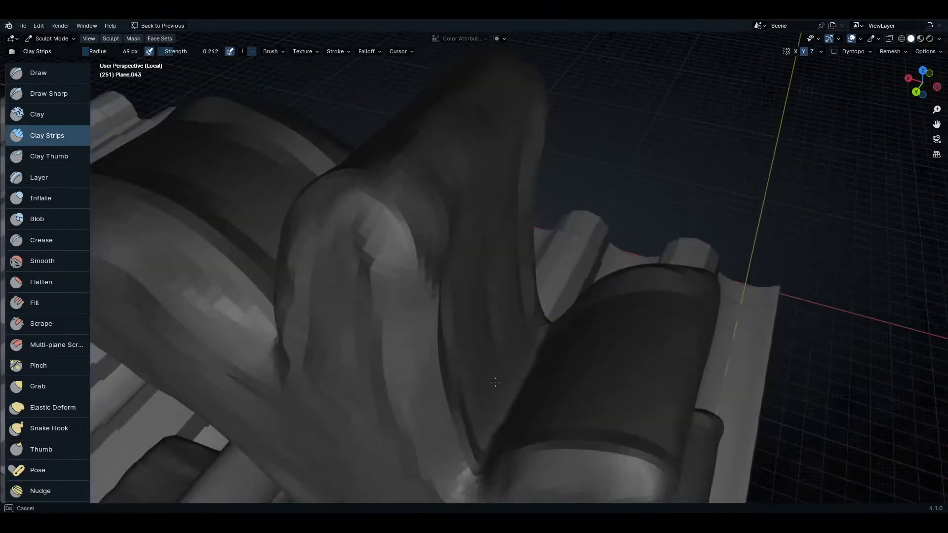
middle_drag(556, 385, 600, 339)
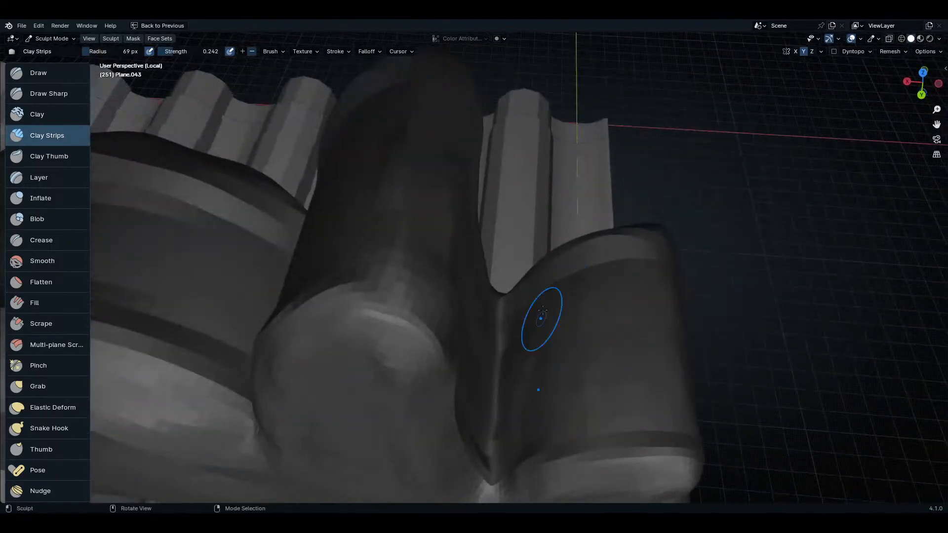
mouse_move(652, 360)
middle_down()
mouse_move(669, 370)
mouse_move(647, 423)
mouse_move(476, 348)
mouse_move(656, 370)
middle_up()
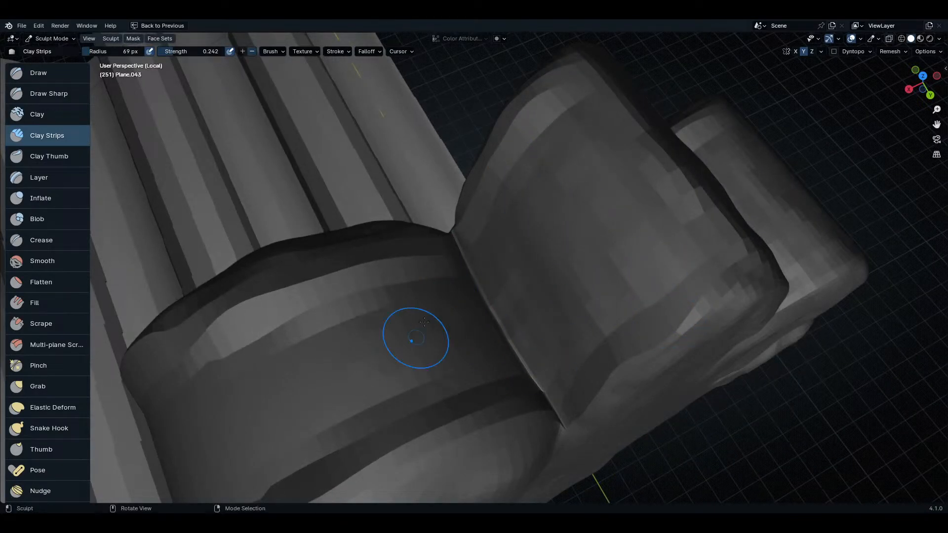
scroll(424, 322, up, 2)
- Carve strips around the front of the curled tip and onto its underside
mouse_move(433, 296)
middle_down()
mouse_move(428, 383)
mouse_move(514, 248)
middle_up()
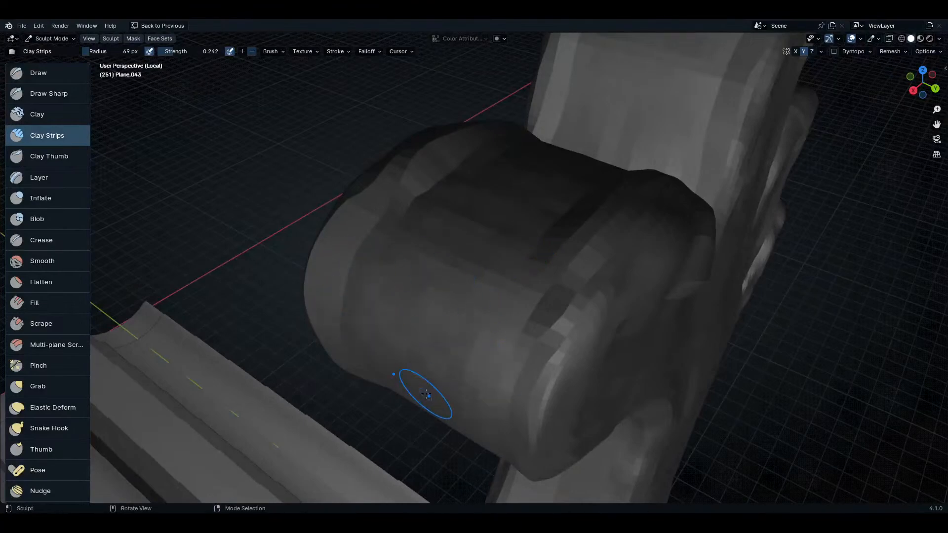
middle_drag(426, 394, 495, 376)
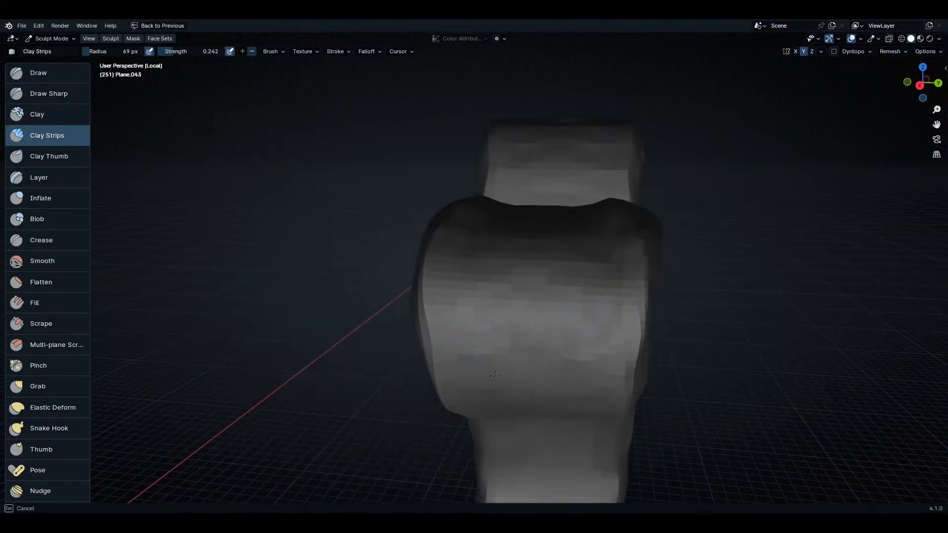
middle_drag(481, 337, 535, 349)
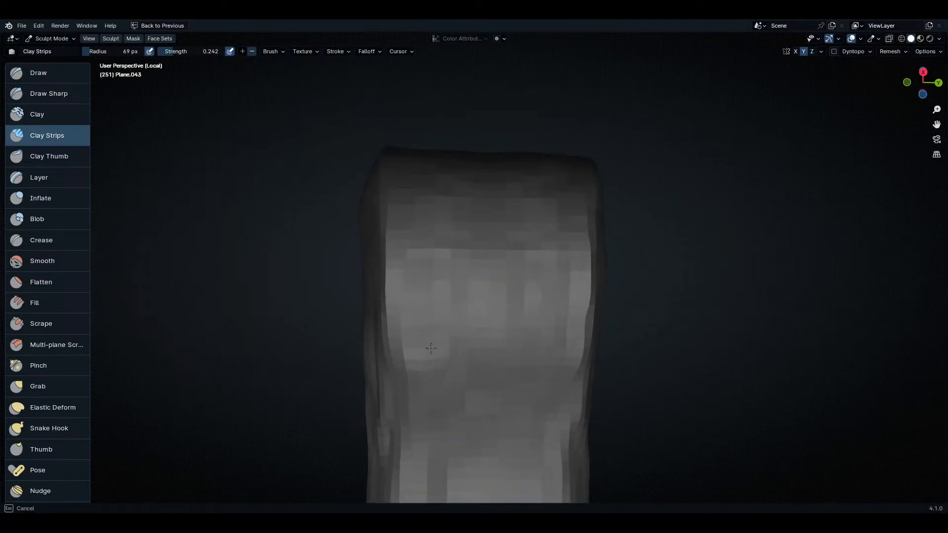
- Examine the whole carved ornament from a distance and its broad side face from closer up
scroll(463, 267, down, 6)
middle_drag(476, 275, 397, 256)
scroll(306, 270, down, 5)
shift+middle_drag(307, 270, 435, 415)
shift+middle_drag(267, 260, 444, 354)
scroll(518, 363, down, 2)
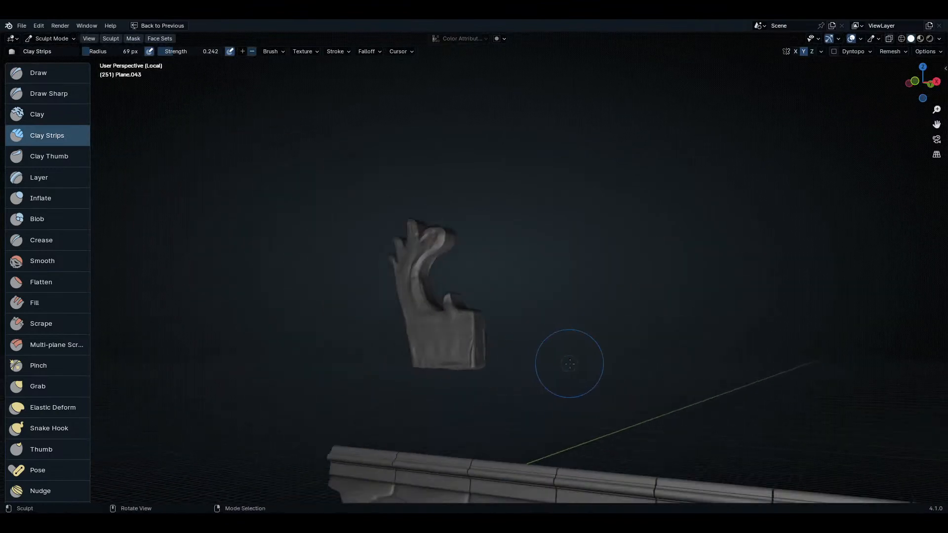
mouse_move(443, 320)
middle_down()
mouse_move(516, 344)
mouse_move(518, 374)
middle_up()
scroll(518, 374, up, 6)
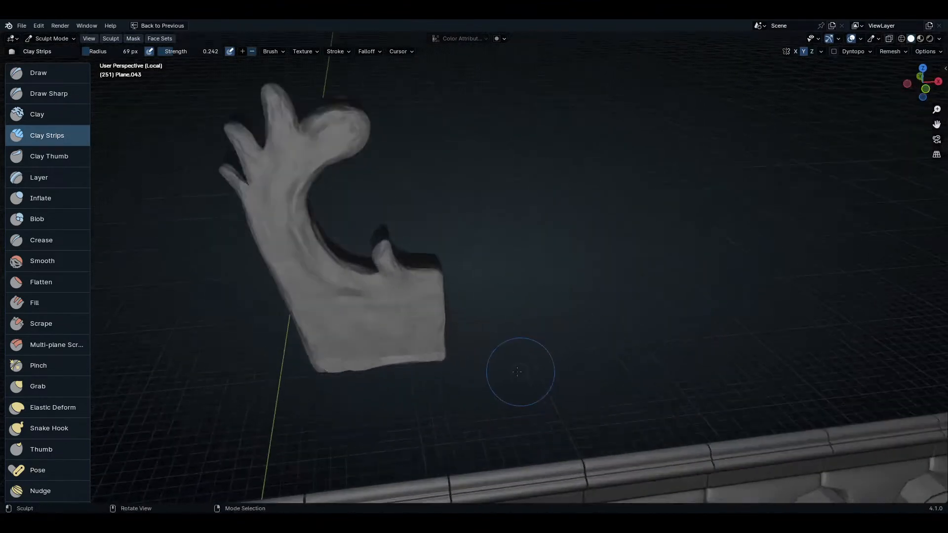
scroll(402, 352, down, 3)
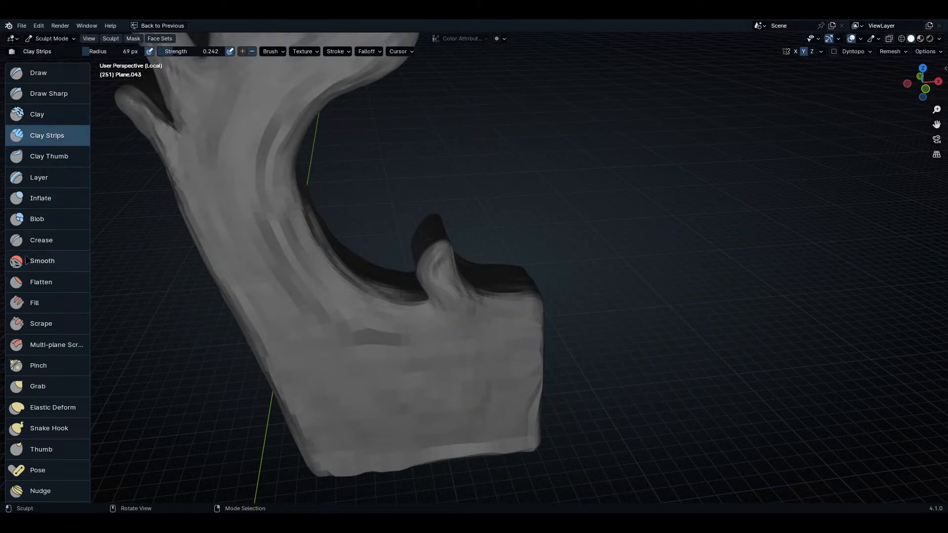
- Select the Crease brush for sculpting the ornament
click(30, 241)
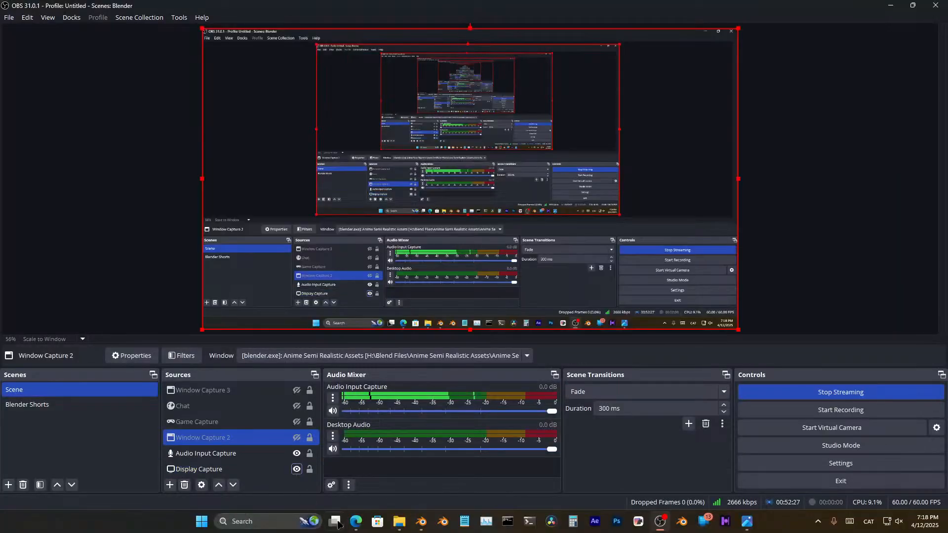
- Switch to the Edge browser, look through the Blender artist's Instagram posts and open the seated Buddha statue render
click(356, 521)
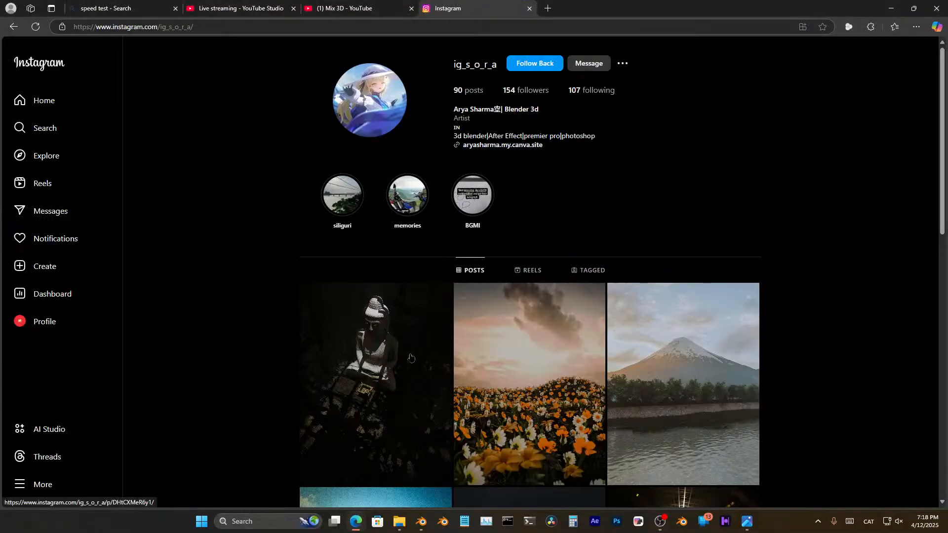
scroll(411, 358, down, 5)
scroll(508, 381, down, 4)
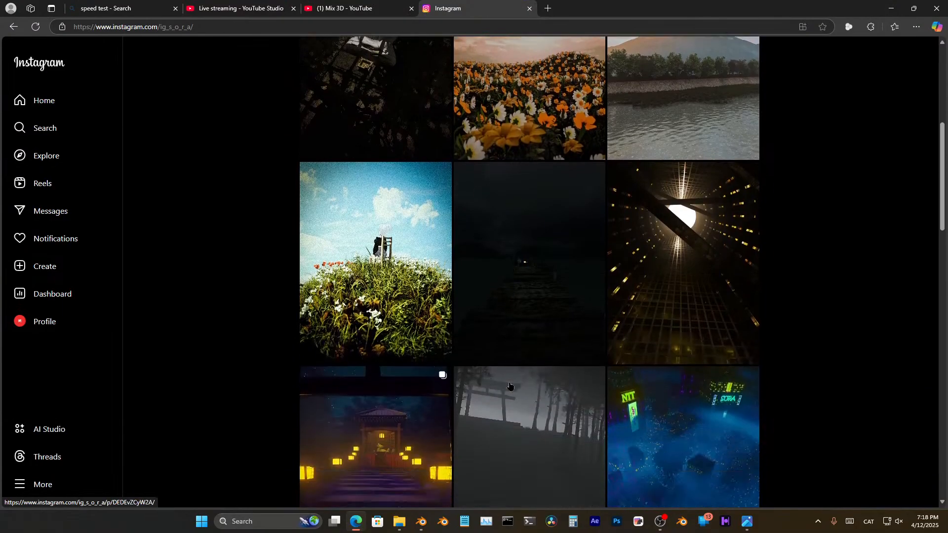
scroll(510, 387, up, 9)
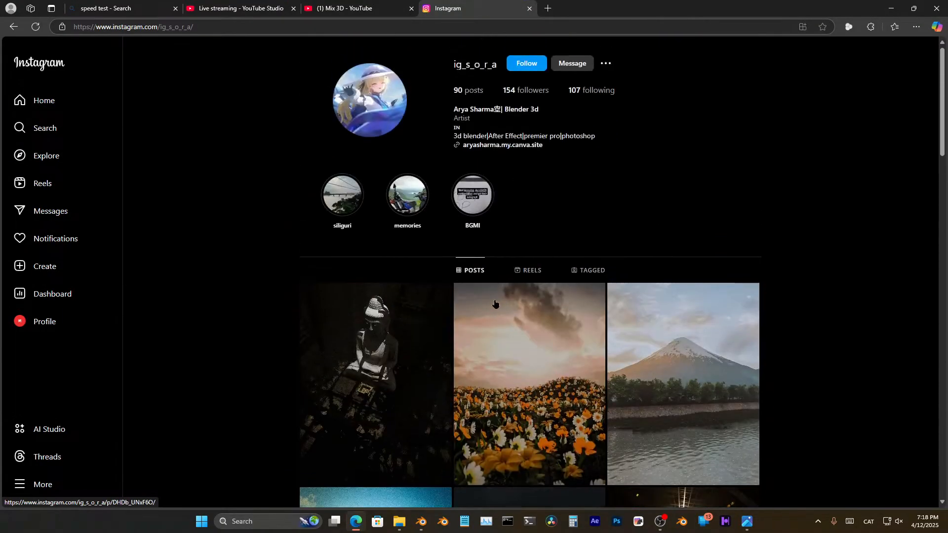
click(381, 383)
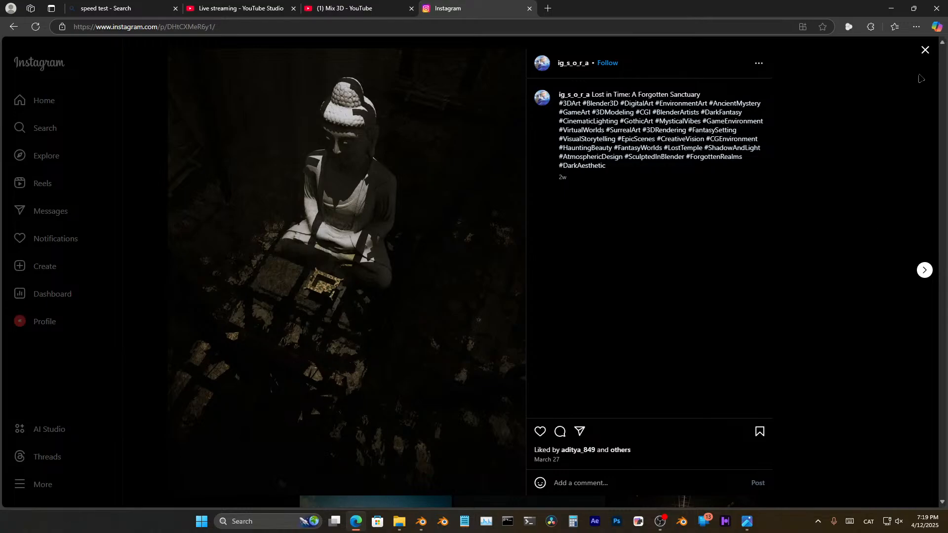
- Close the Buddha statue post and view the sunset flower field render on the artist's profile
click(926, 51)
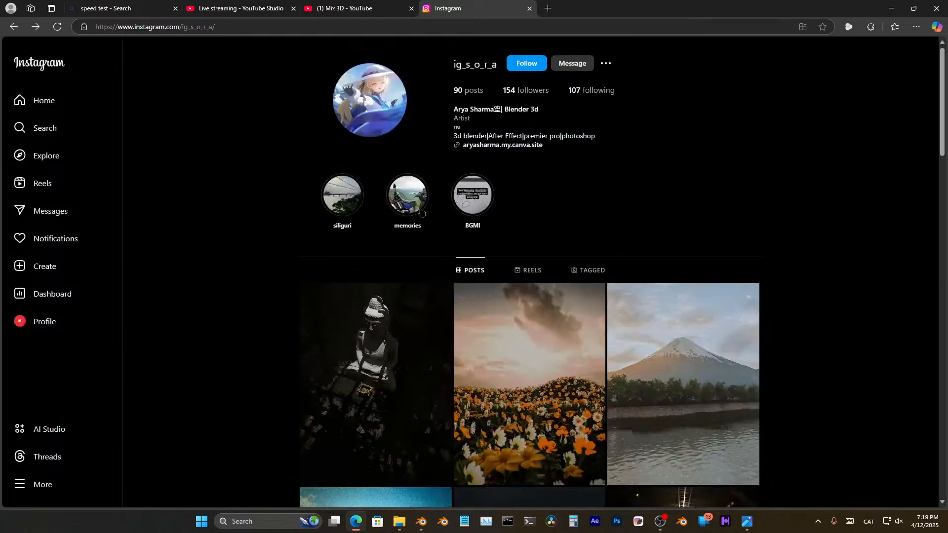
click(508, 371)
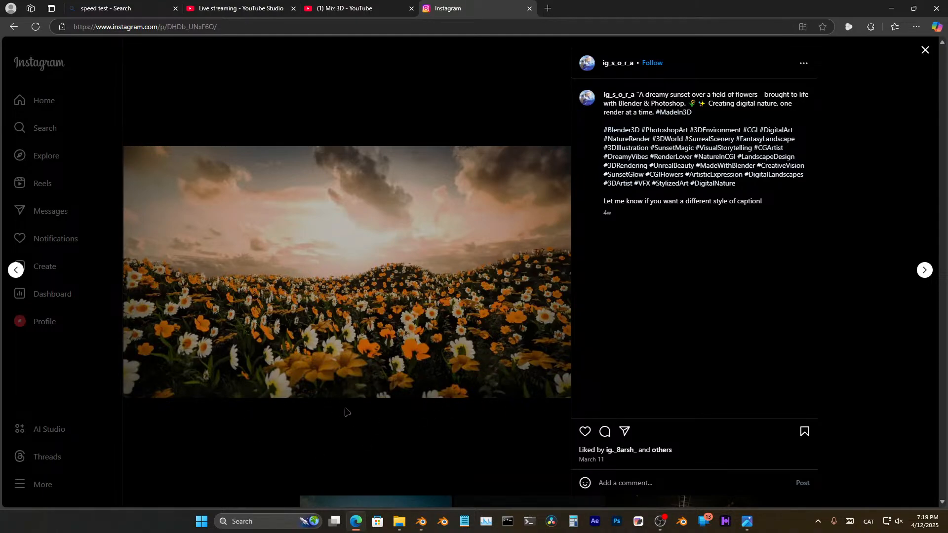
click(925, 50)
scroll(588, 343, down, 3)
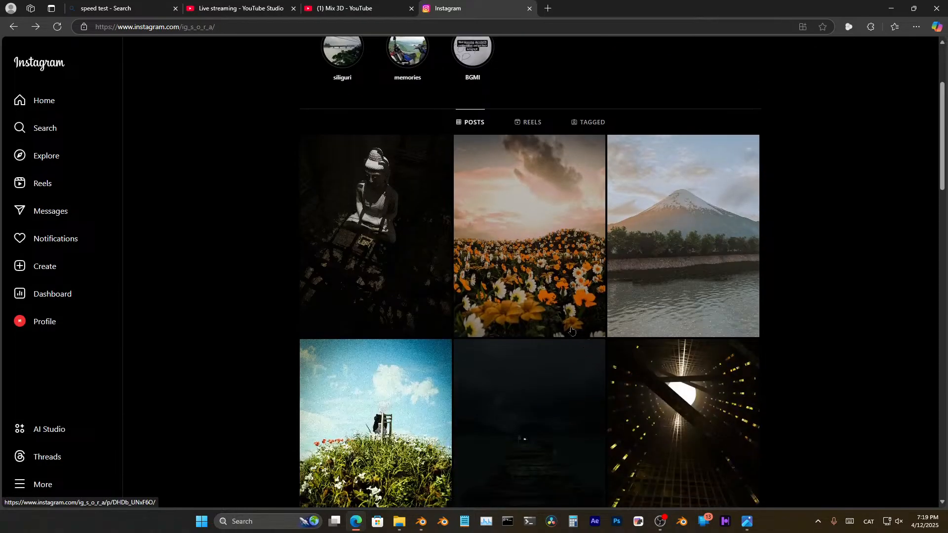
- Revisit the flower field post briefly and view the snow-capped mountain at sunrise render
click(593, 316)
click(930, 53)
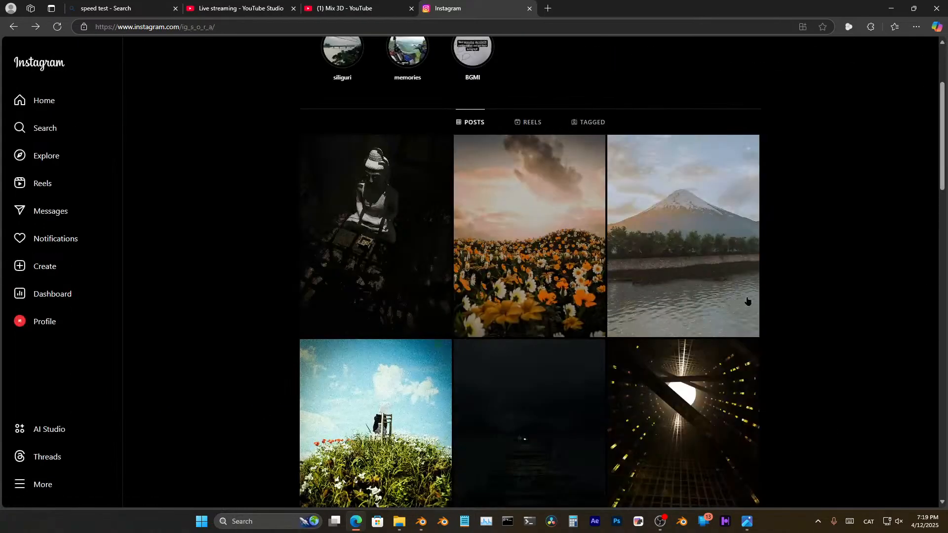
click(686, 249)
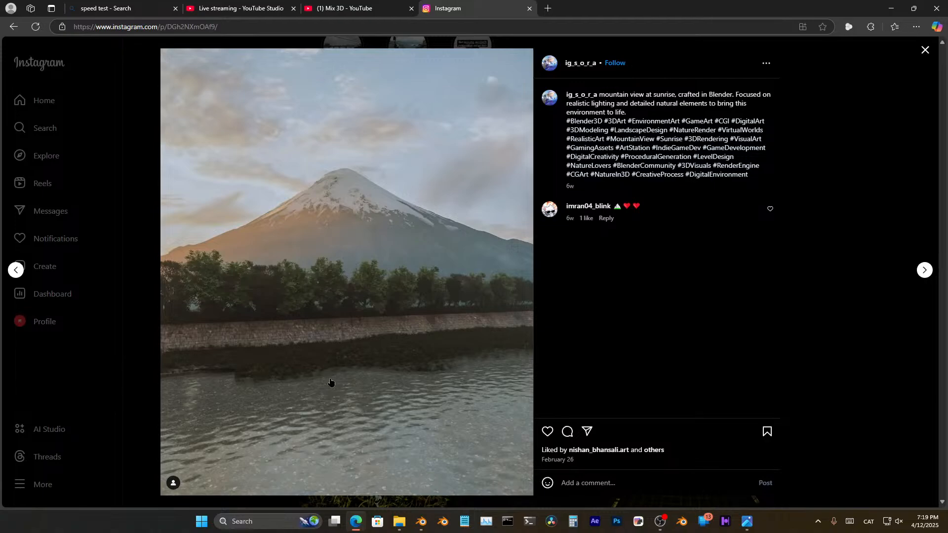
click(923, 53)
scroll(376, 321, down, 3)
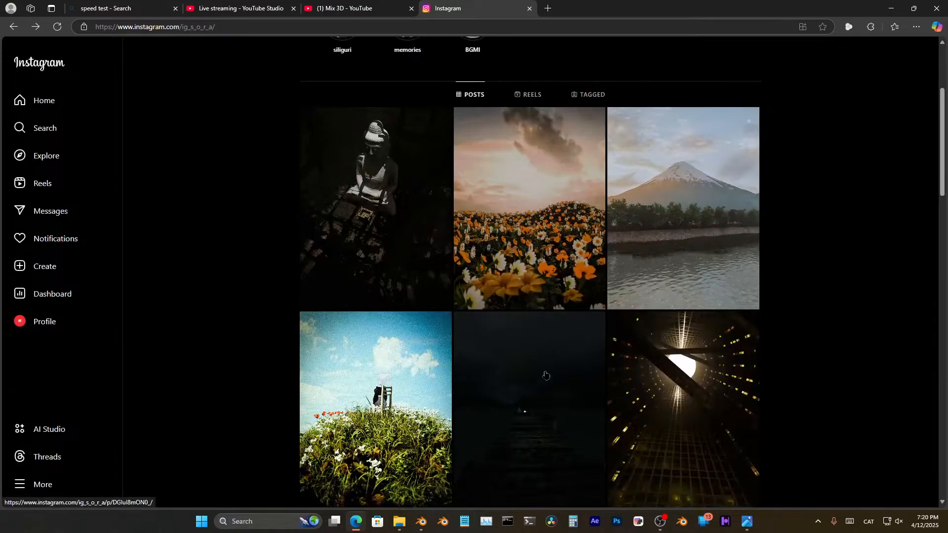
- View the posts of the figure on a chair, the stormy wooden pier and the sci-fi building interior
click(348, 361)
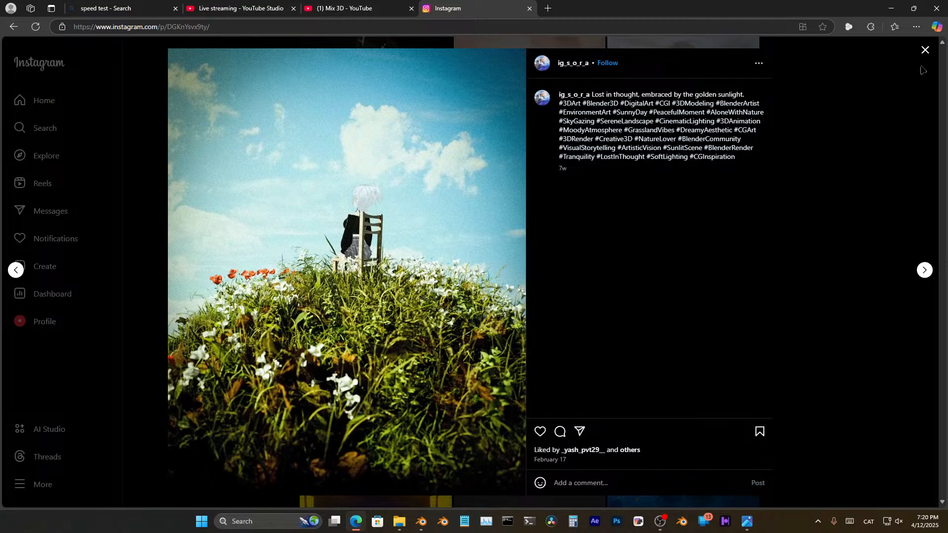
click(924, 50)
scroll(496, 235, down, 2)
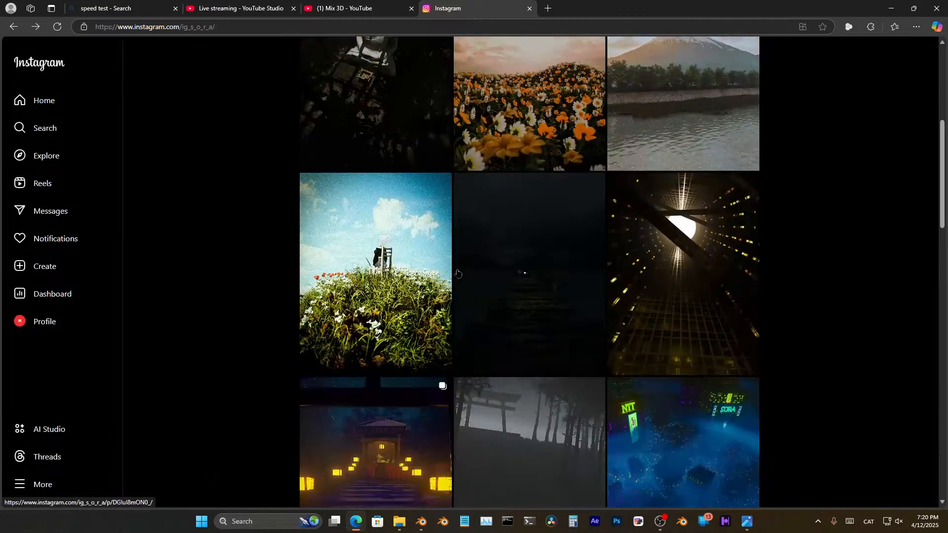
click(499, 236)
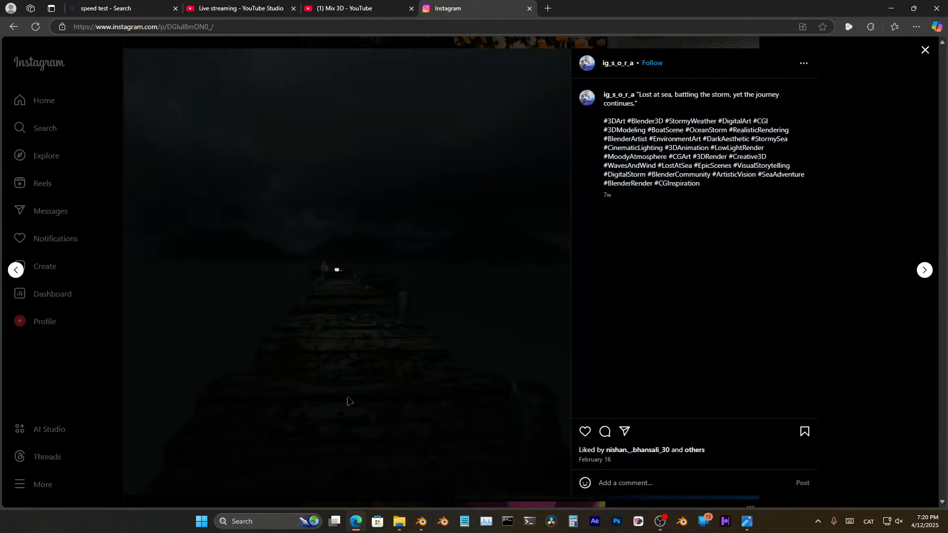
click(922, 52)
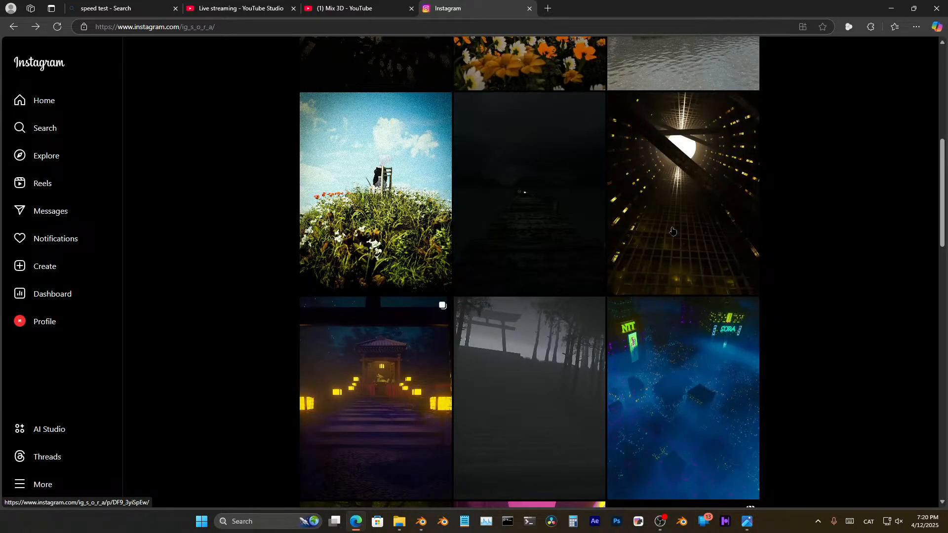
click(630, 281)
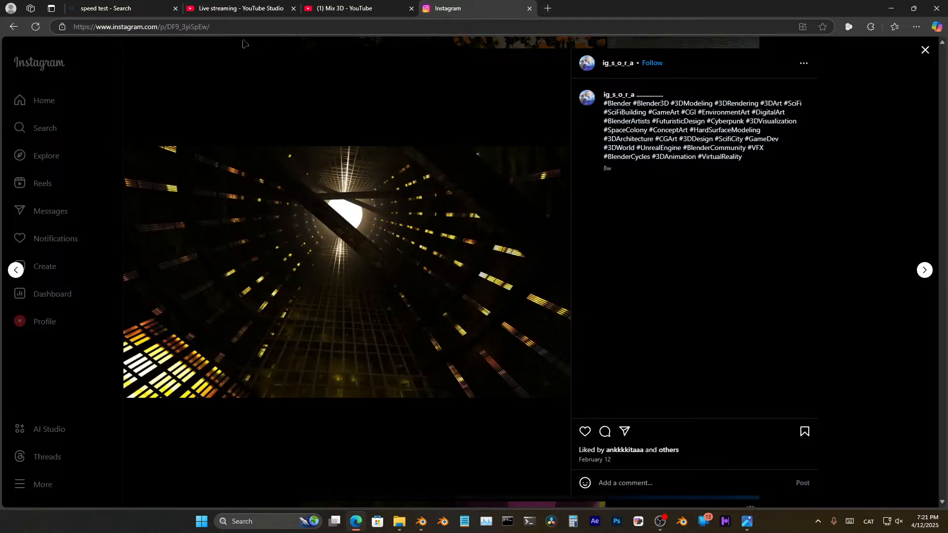
- Switch to the YouTube tab, search for "Max Hay" and open that channel
click(346, 8)
click(366, 52)
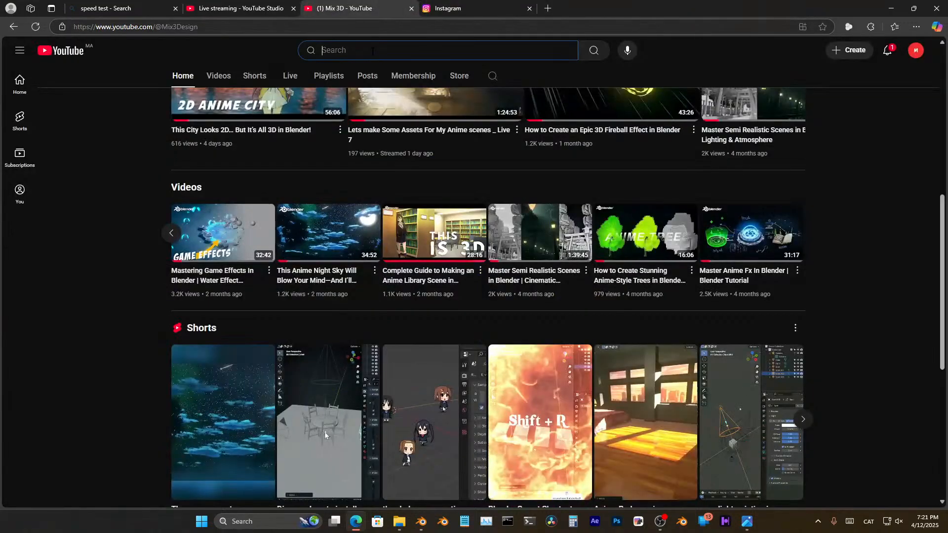
text(Max Hay)
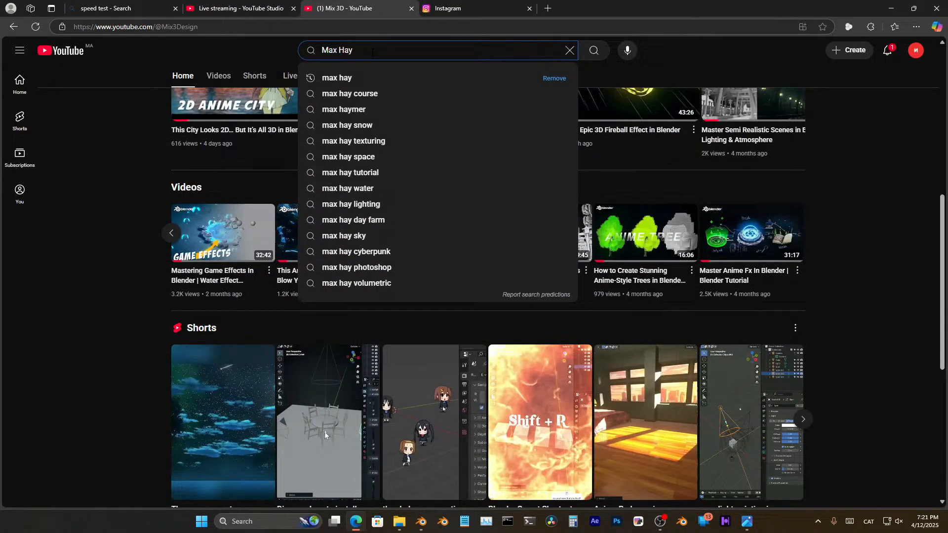
key(Return)
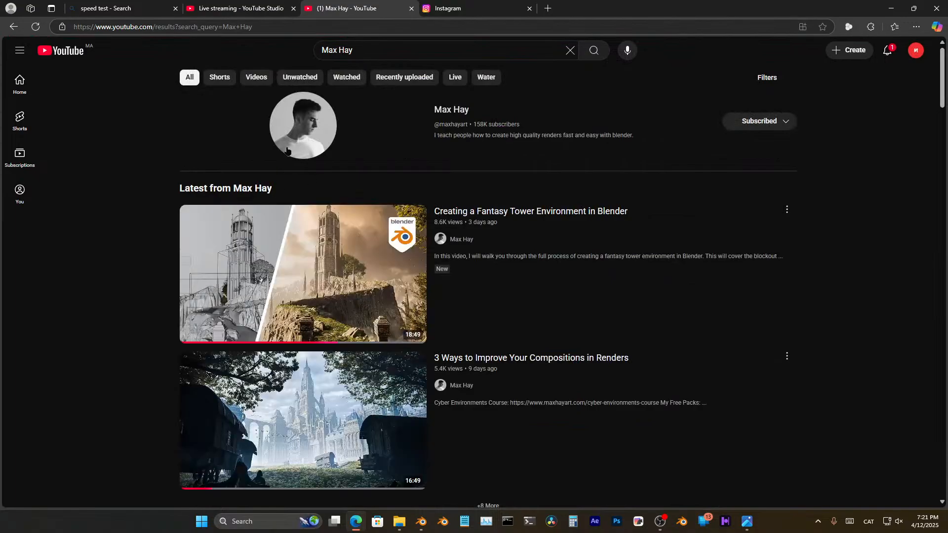
click(301, 140)
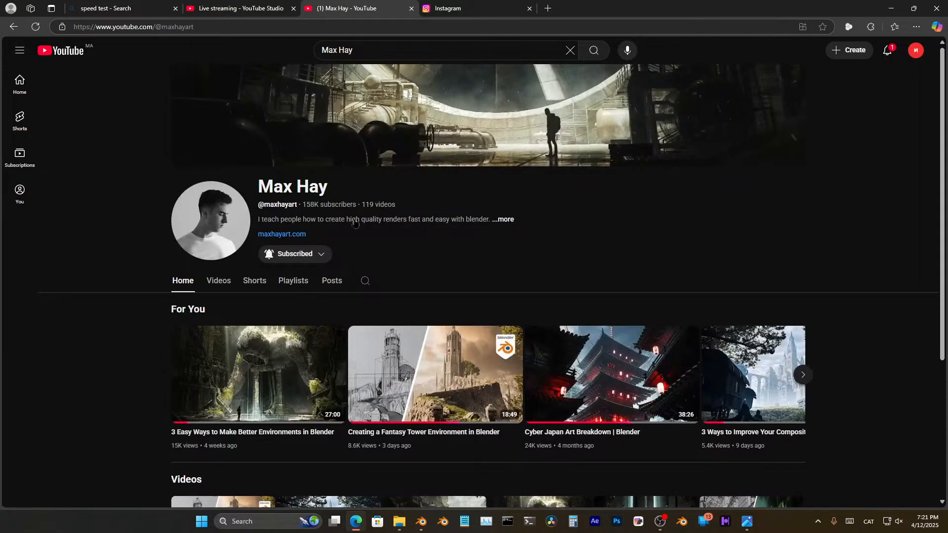
- Browse the channel's recommended videos and its full video list for Blender environment renders
scroll(354, 224, down, 2)
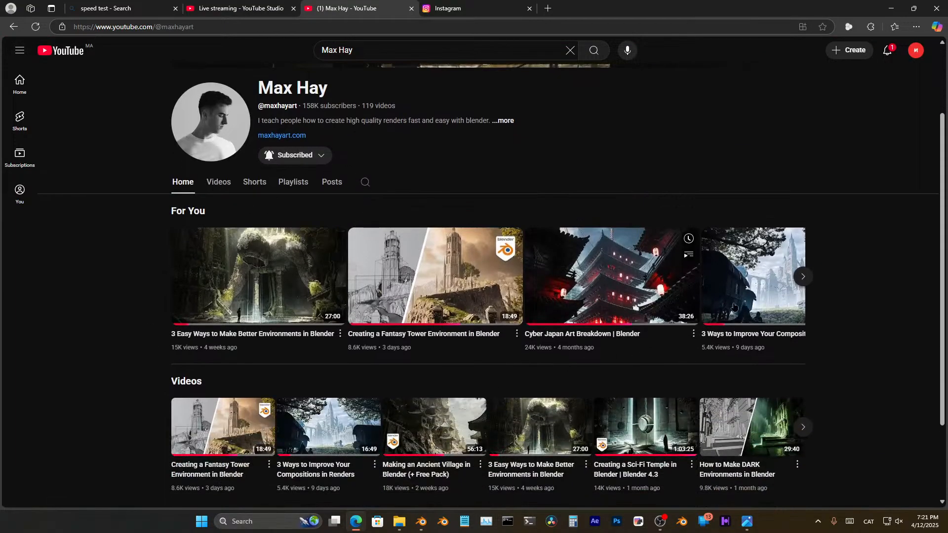
click(803, 277)
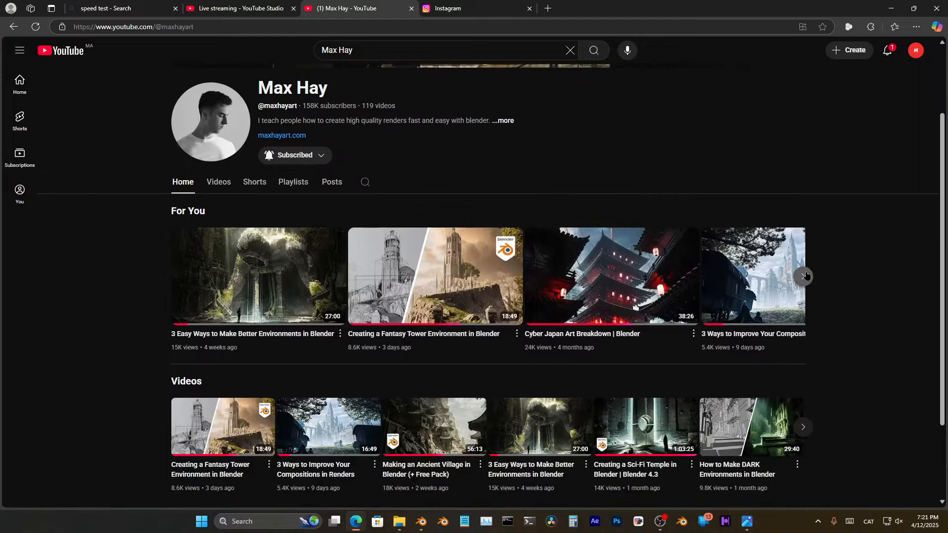
click(805, 276)
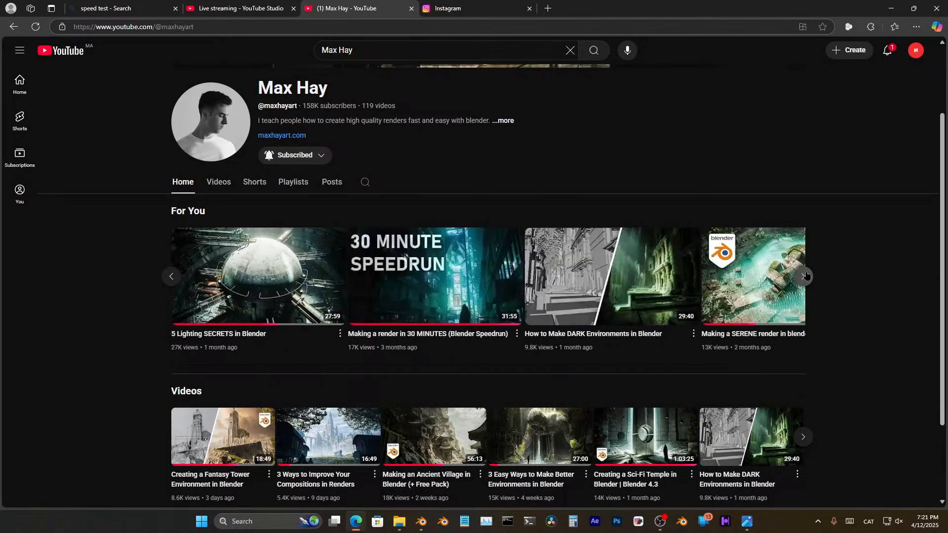
click(219, 183)
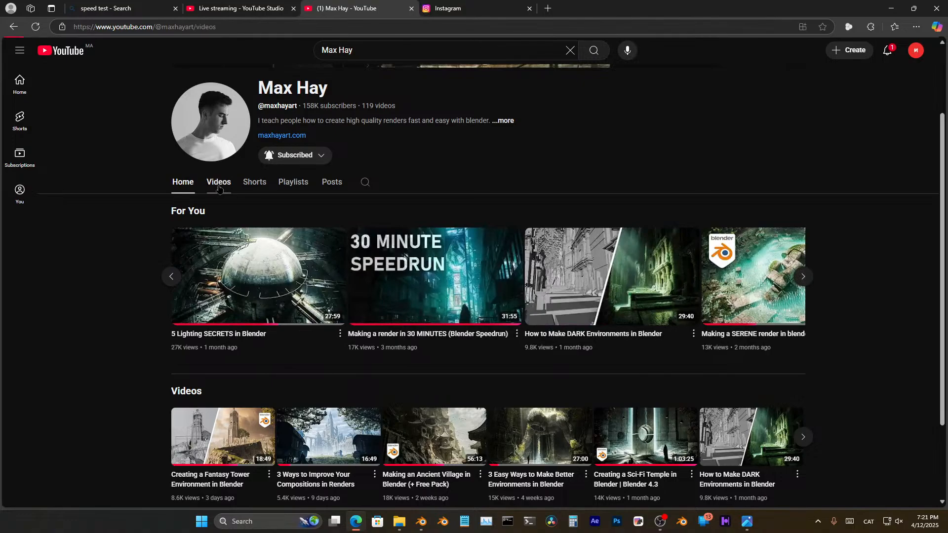
scroll(286, 276, down, 4)
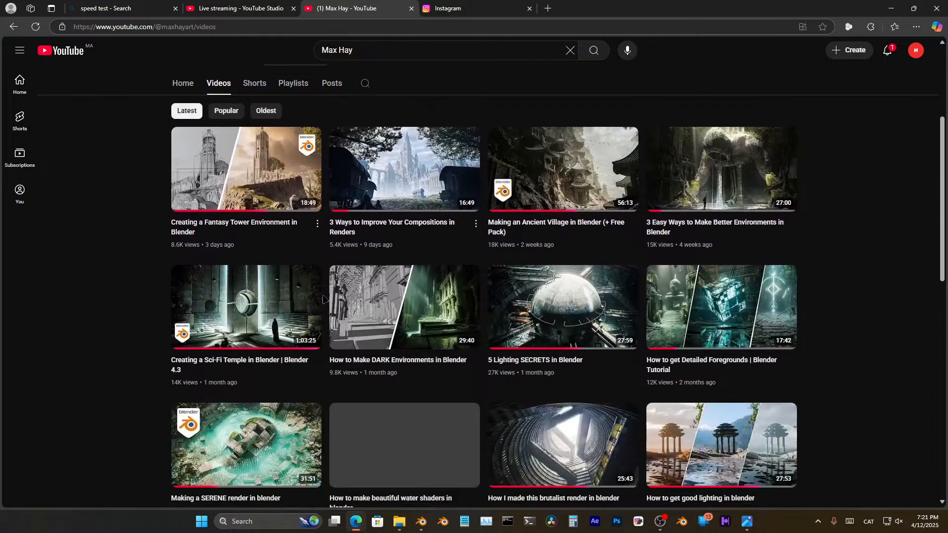
scroll(547, 275, down, 4)
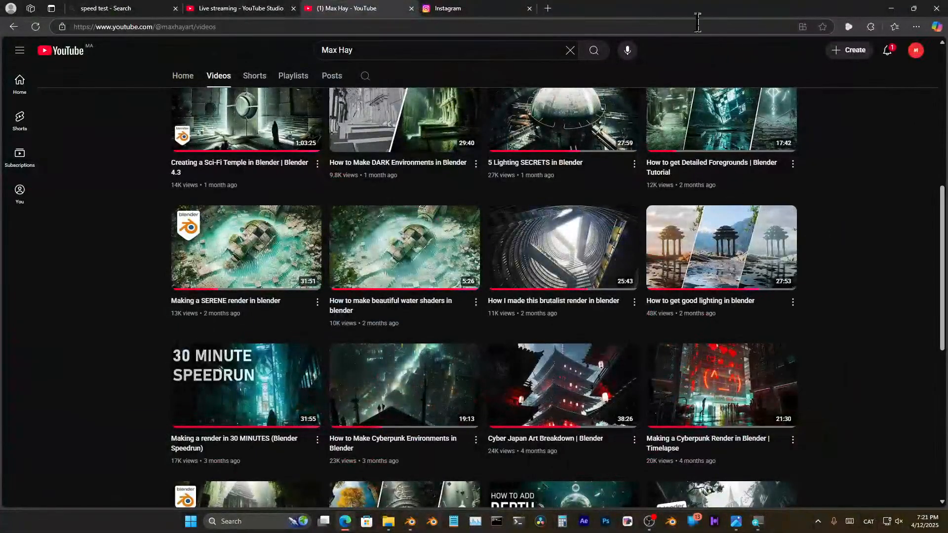
- Compare the sci-fi building render on Instagram with the environment renders in the YouTube channel's video list
click(497, 9)
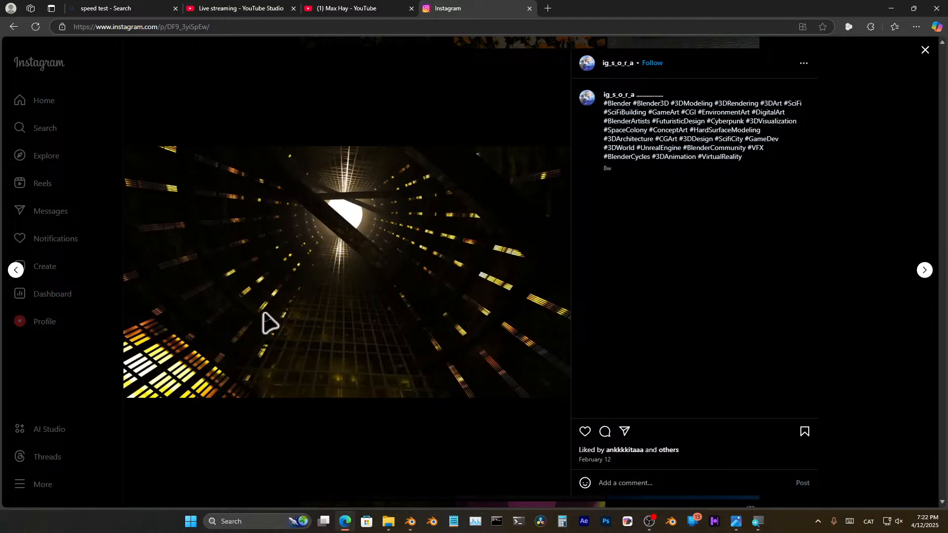
click(367, 9)
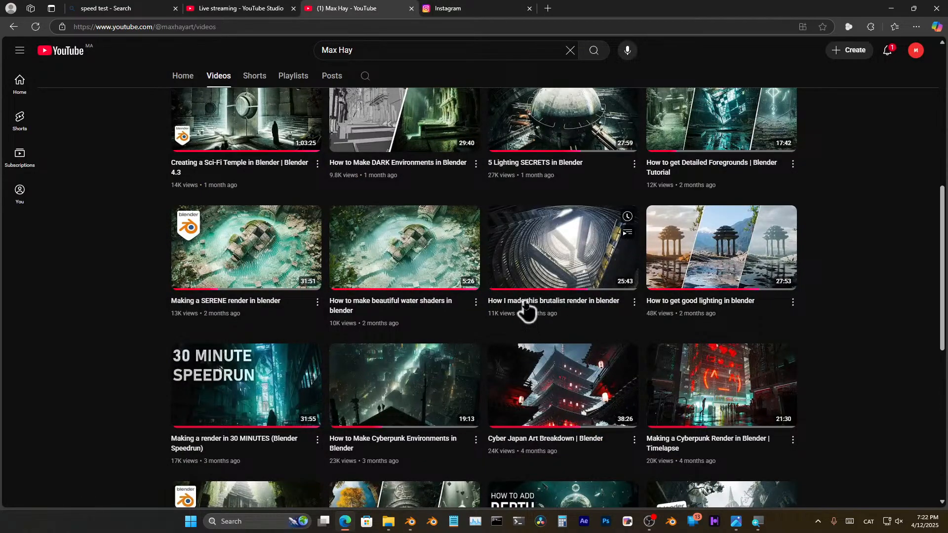
click(485, 7)
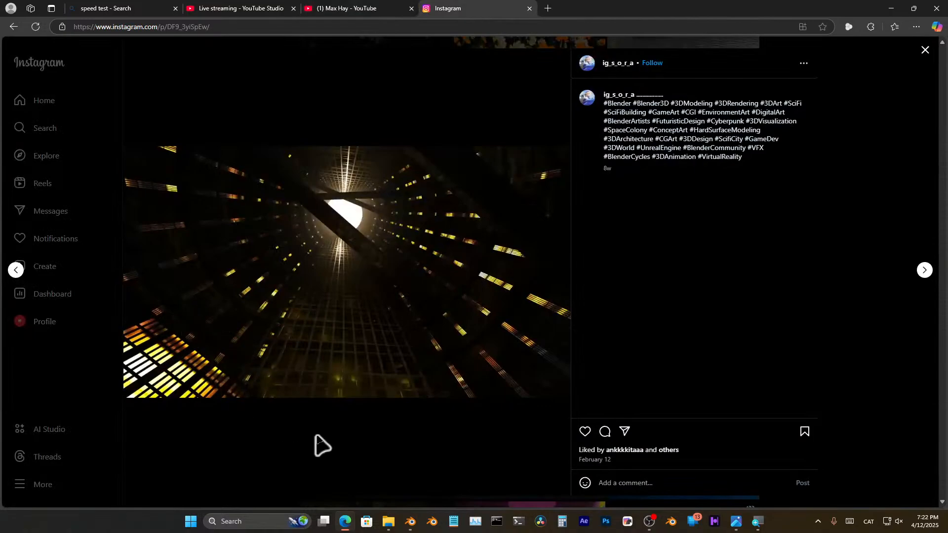
- Open the lantern-lit night shrine post on Instagram and view its colored viewport and anime reference images
click(924, 51)
scroll(433, 370, down, 2)
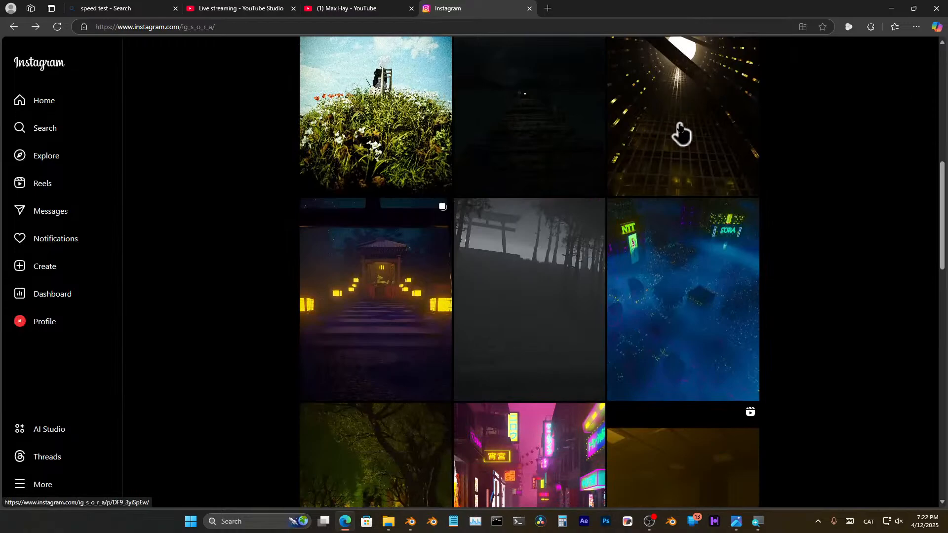
click(378, 296)
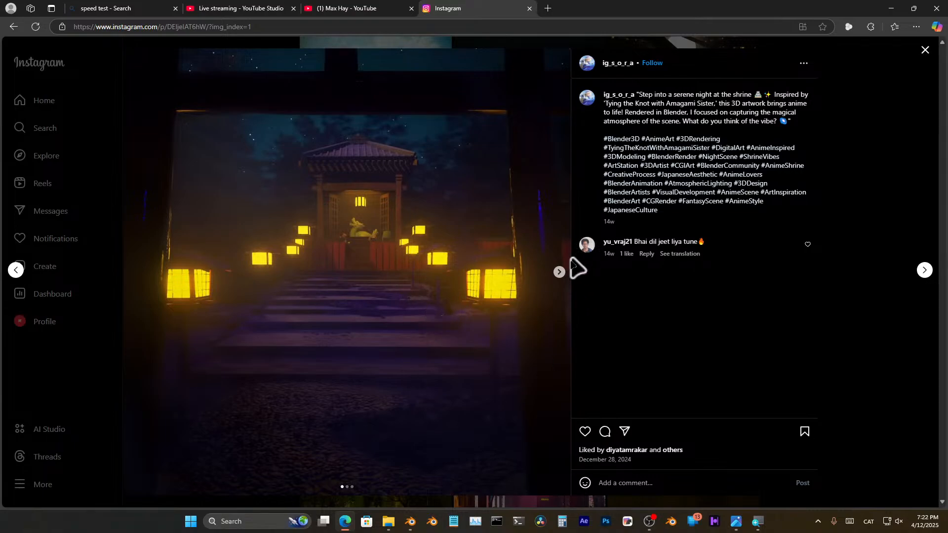
click(558, 272)
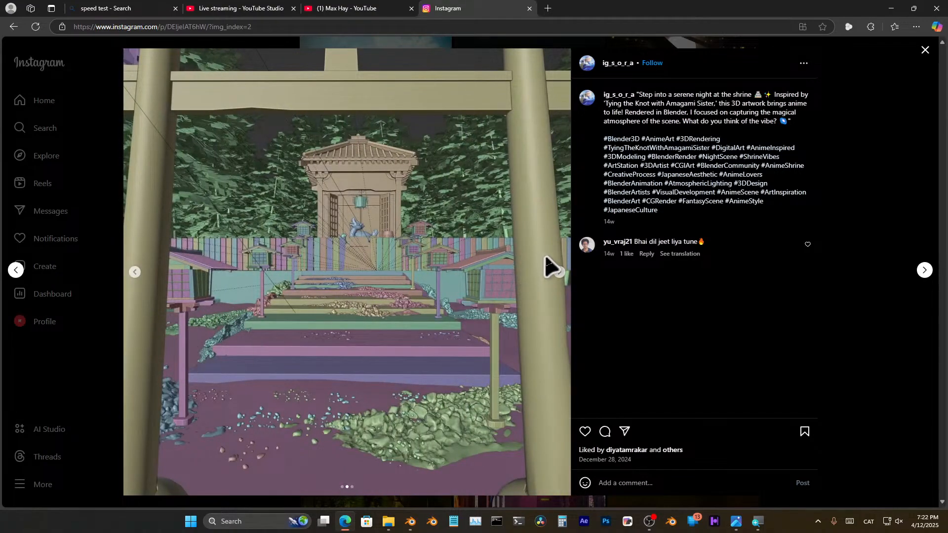
click(558, 272)
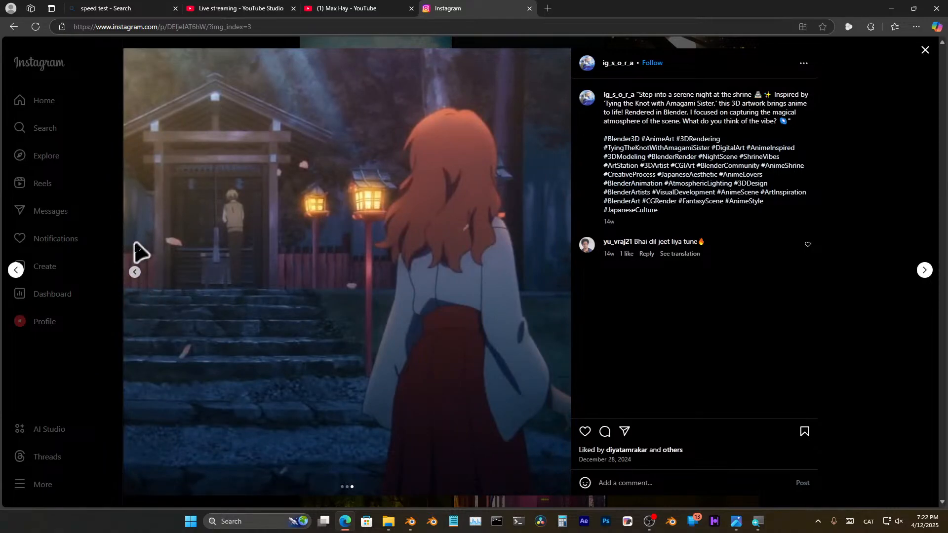
- Compare the shrine post's final render, colored viewport image and anime reference by going back and forth between them
click(128, 273)
click(130, 274)
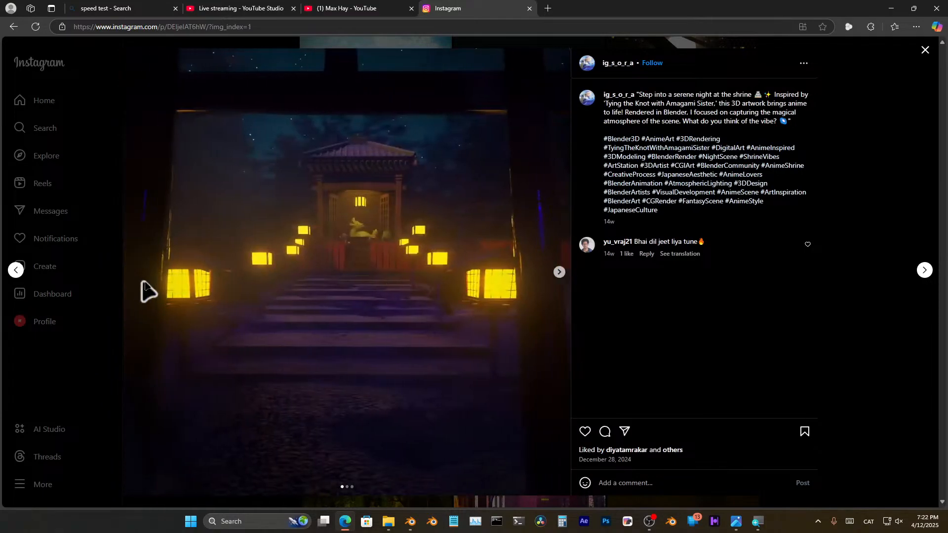
click(556, 277)
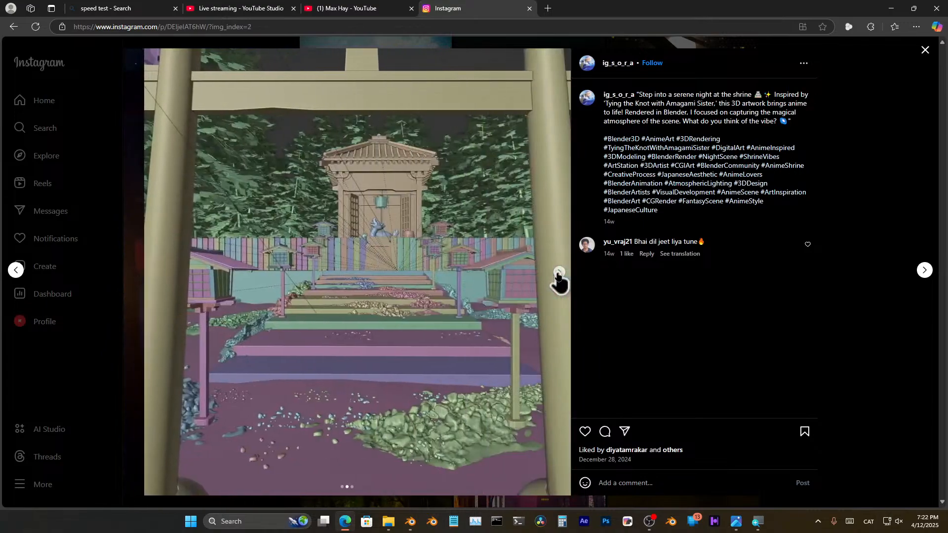
click(556, 279)
click(134, 274)
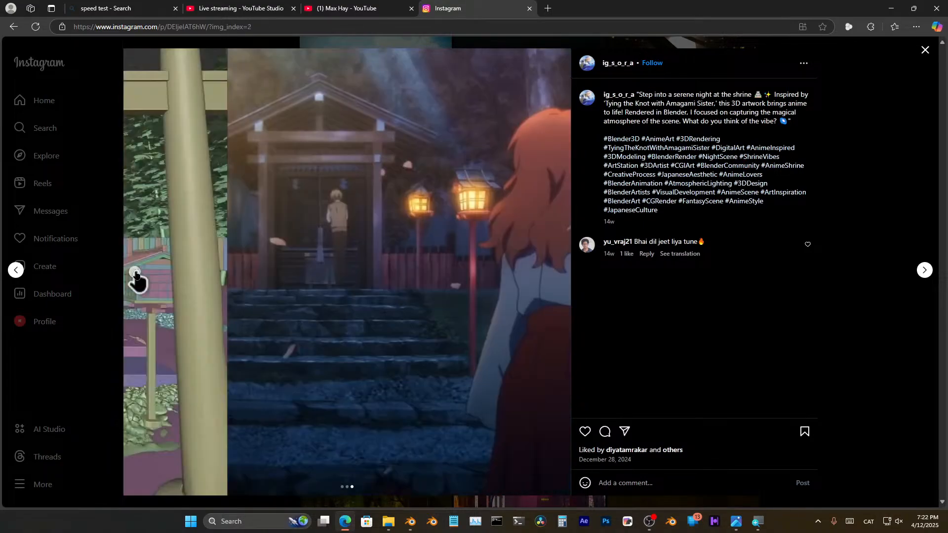
click(136, 276)
click(557, 274)
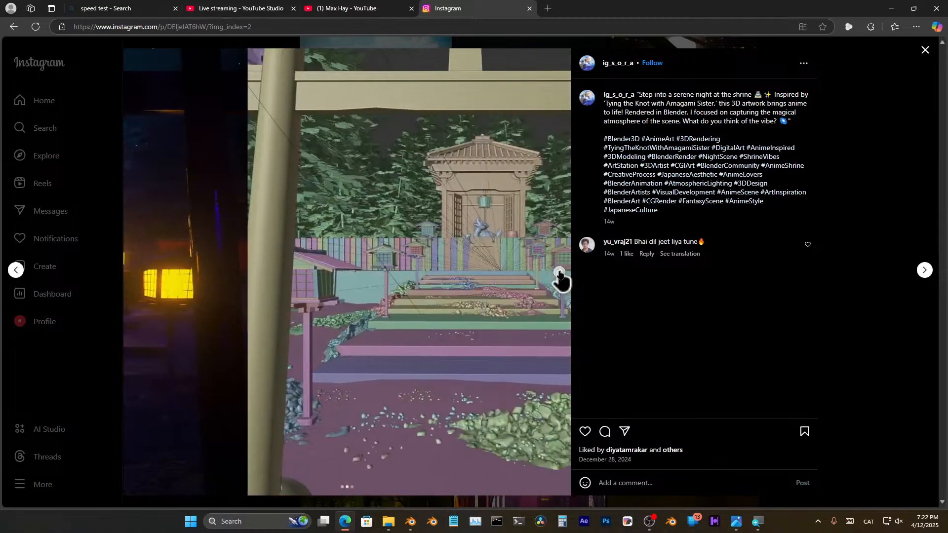
click(558, 276)
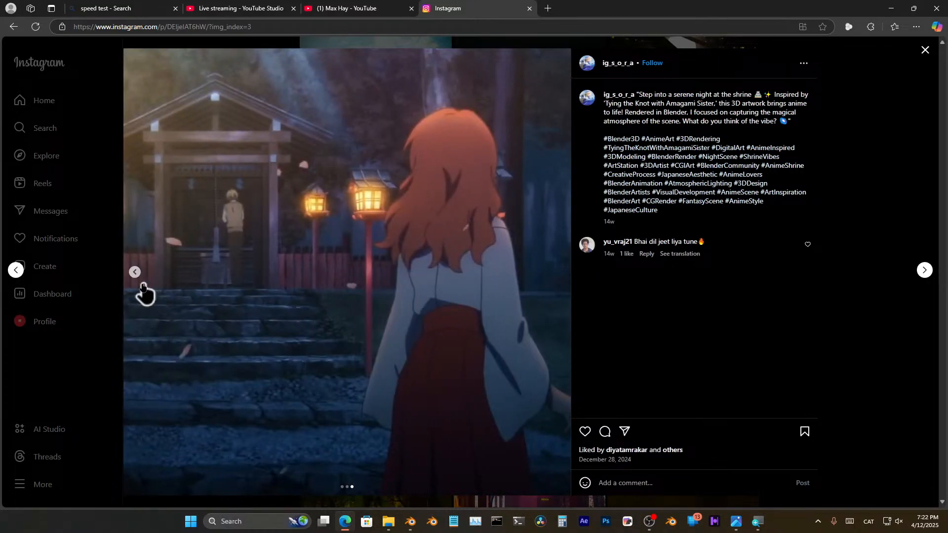
click(133, 274)
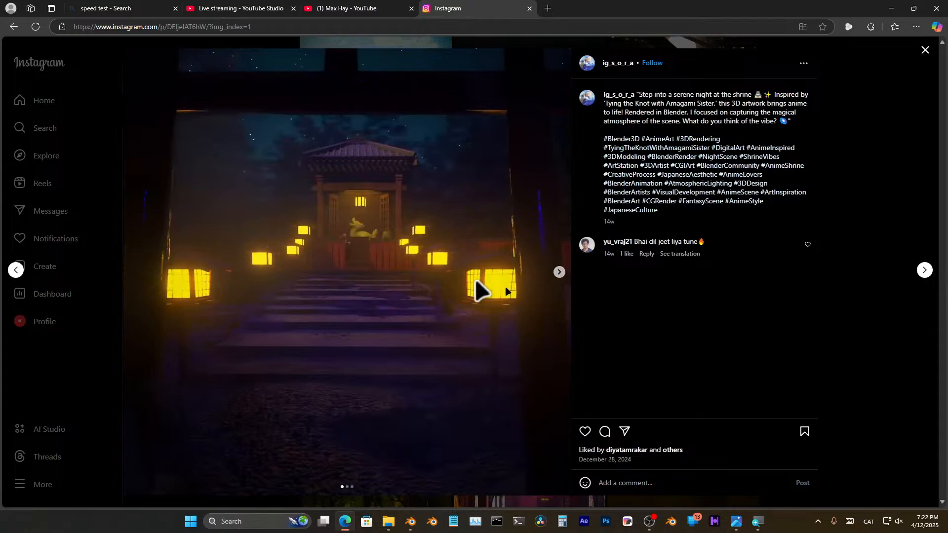
click(553, 272)
click(554, 273)
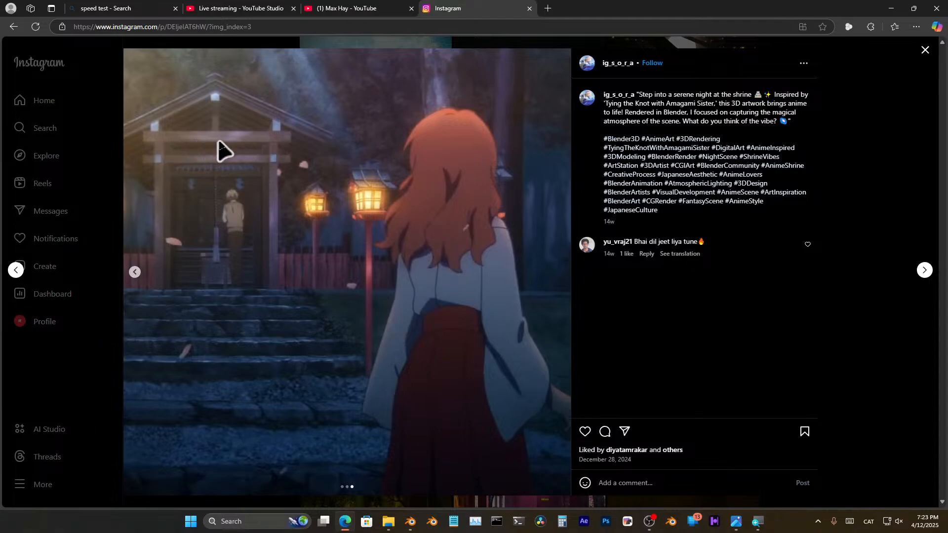
- Switch to YouTube, open the Mix 3D channel and browse the videos and shorts on its home page
click(247, 8)
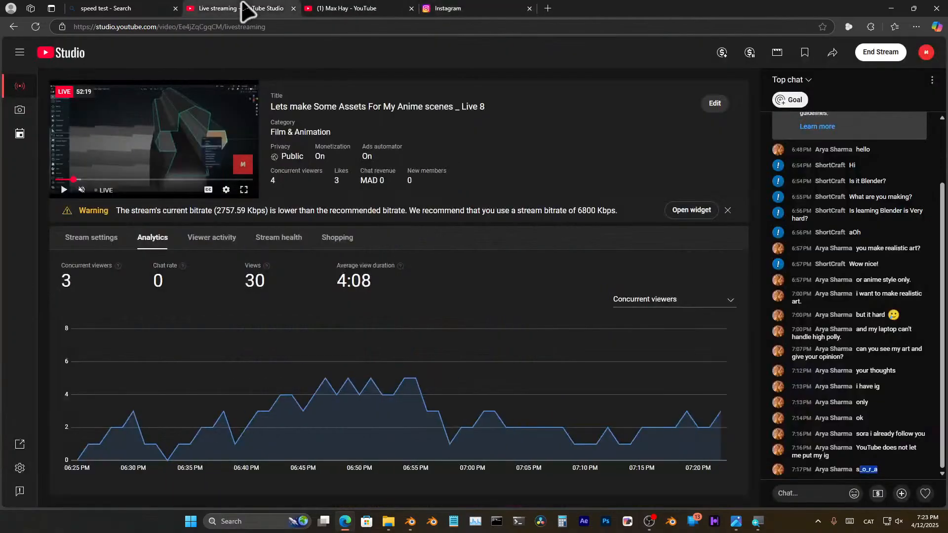
click(332, 8)
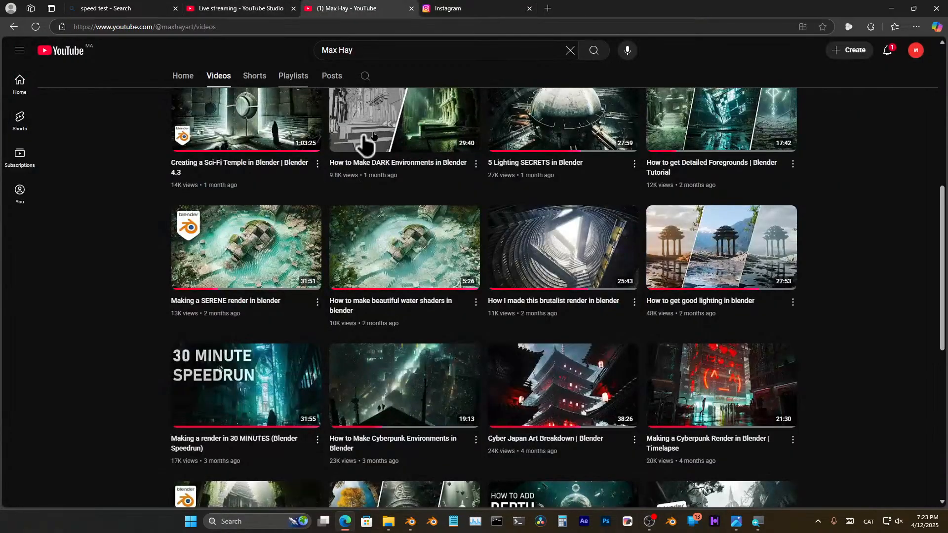
click(916, 51)
click(846, 98)
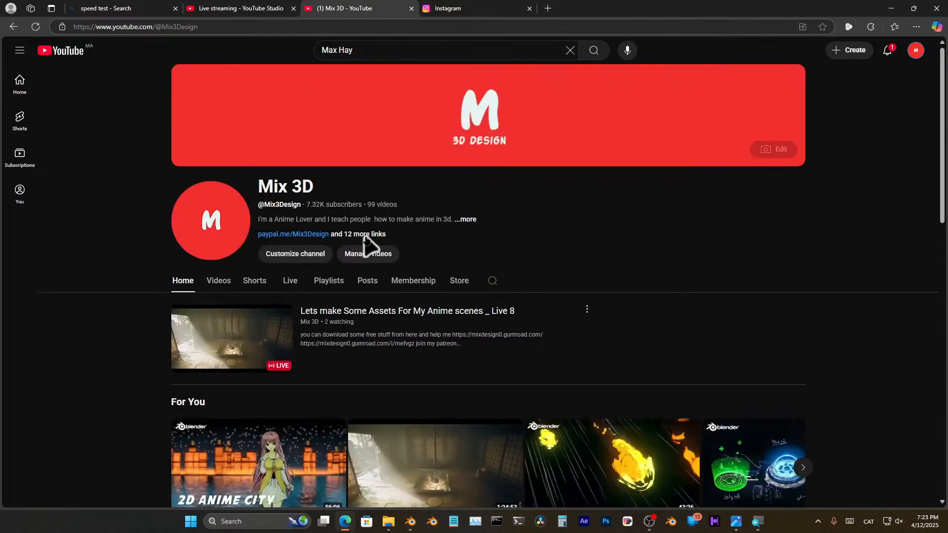
scroll(381, 292, down, 13)
scroll(413, 284, up, 4)
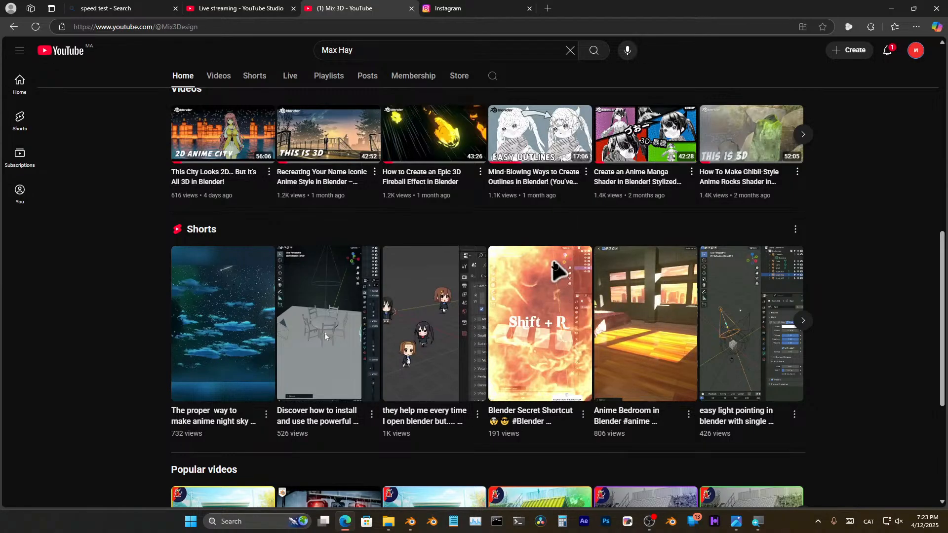
scroll(554, 277, down, 5)
scroll(545, 291, up, 7)
scroll(543, 273, up, 5)
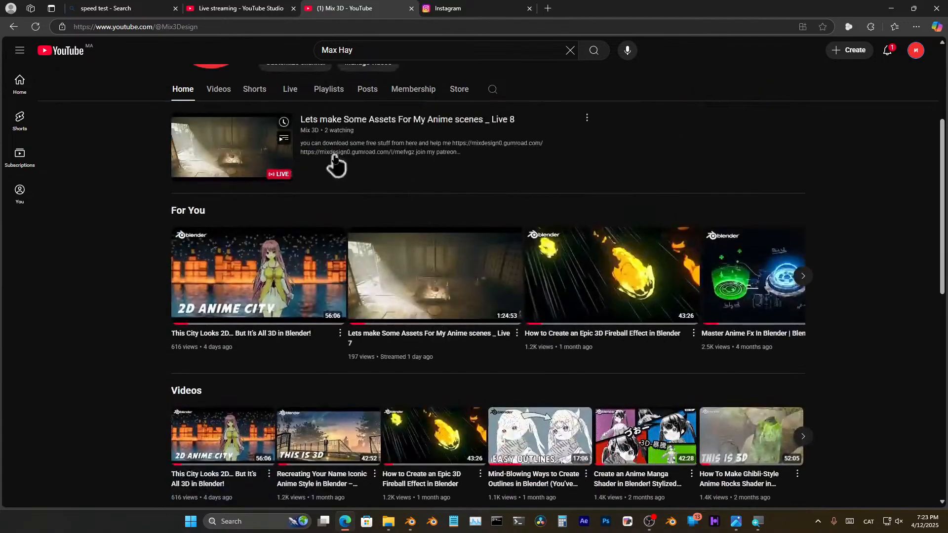
- Browse the Mix 3D channel's full video list for its anime and semi-realistic Blender tutorials
click(216, 92)
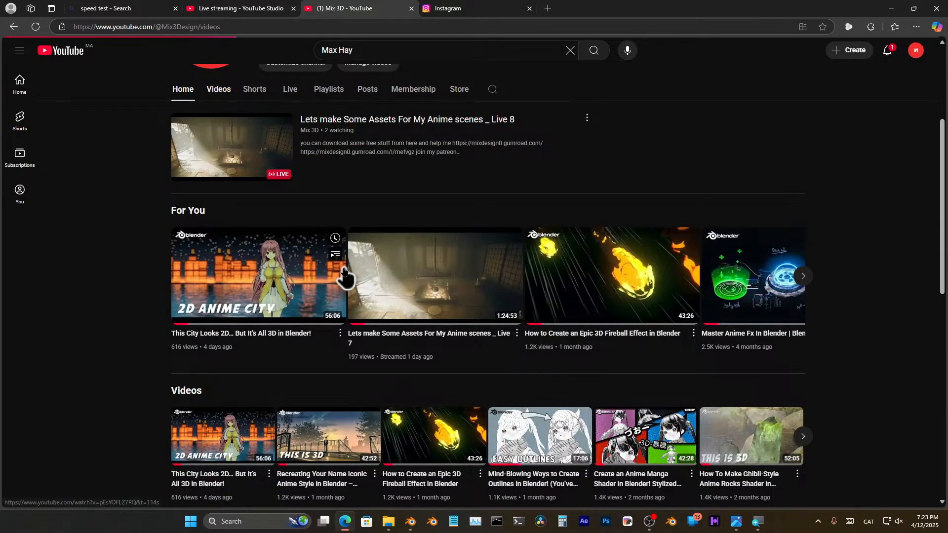
scroll(386, 314, down, 6)
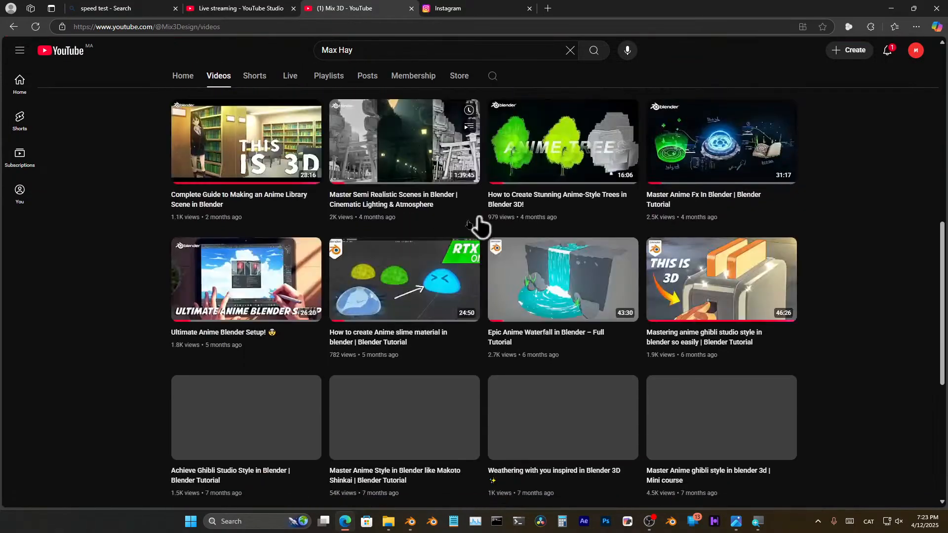
scroll(573, 371, down, 6)
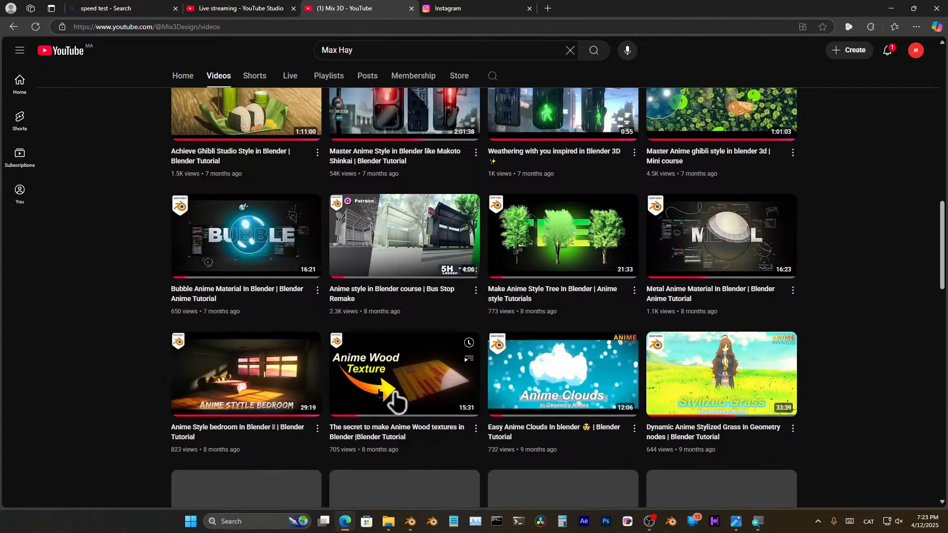
scroll(395, 365, down, 4)
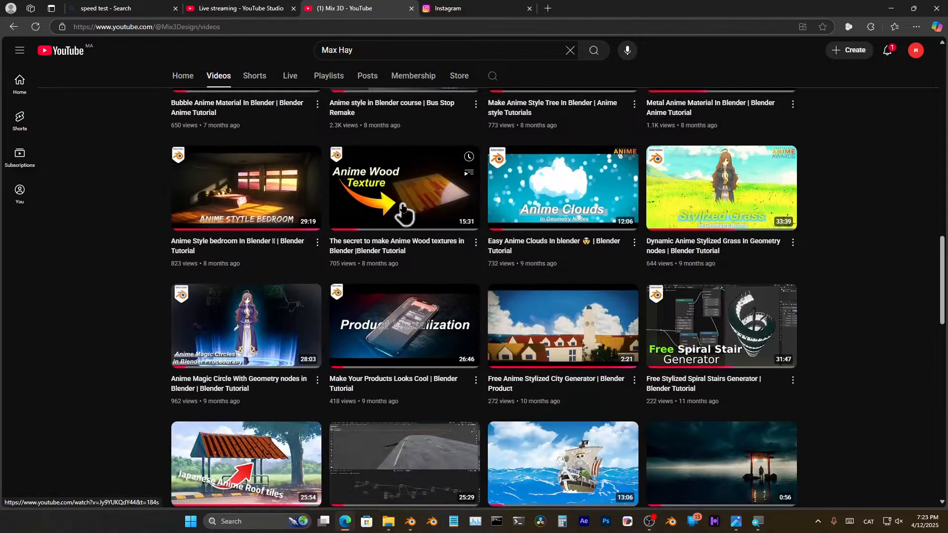
scroll(526, 200, up, 15)
scroll(525, 200, up, 4)
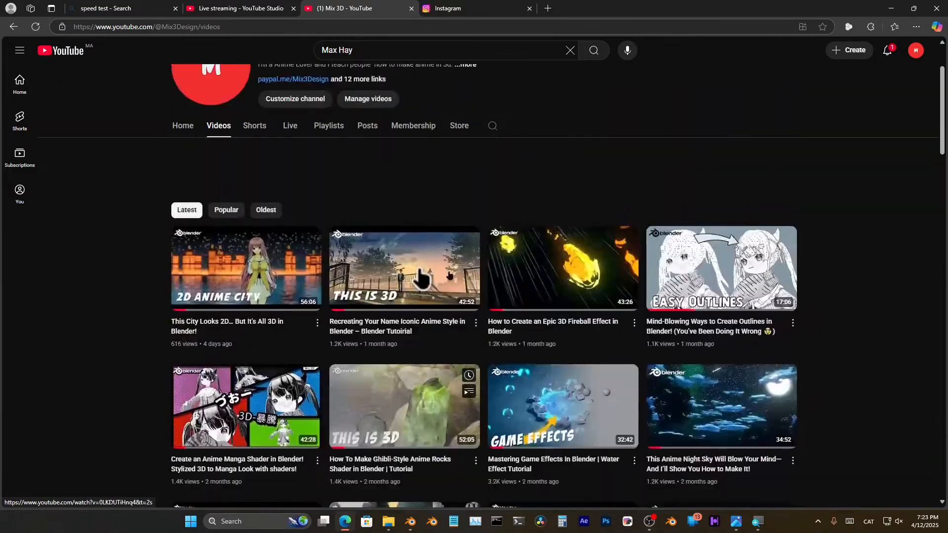
scroll(422, 276, down, 5)
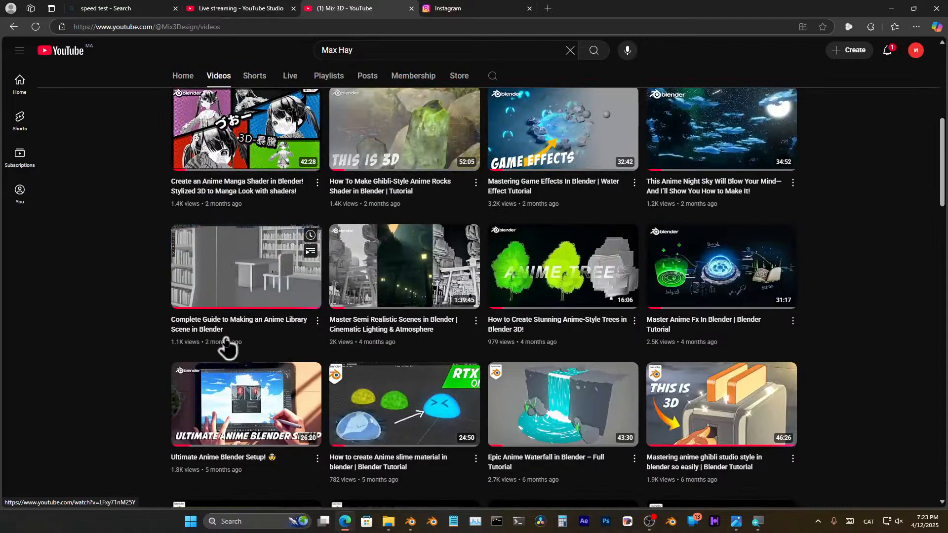
- Compare the anime shrine reference on Instagram with the Mix 3D video list, and close the shrine post
click(493, 9)
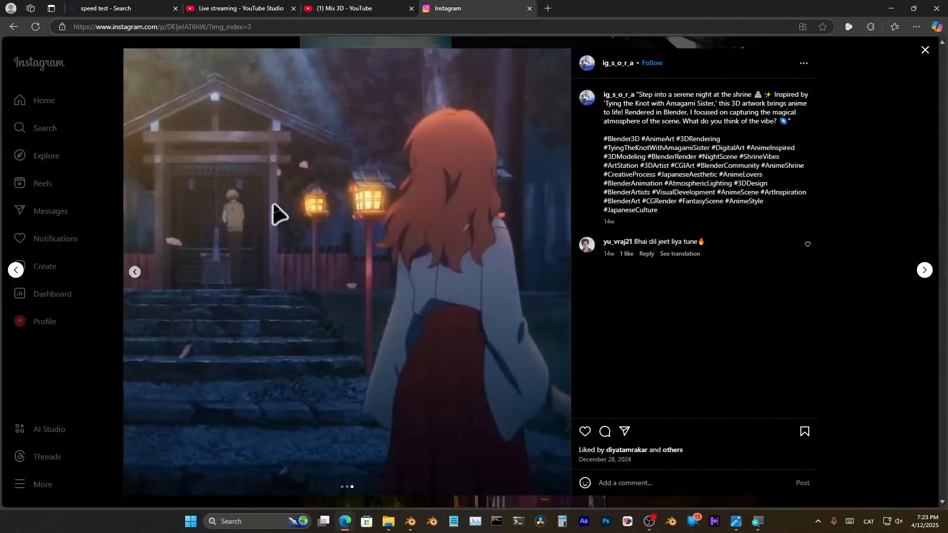
click(340, 8)
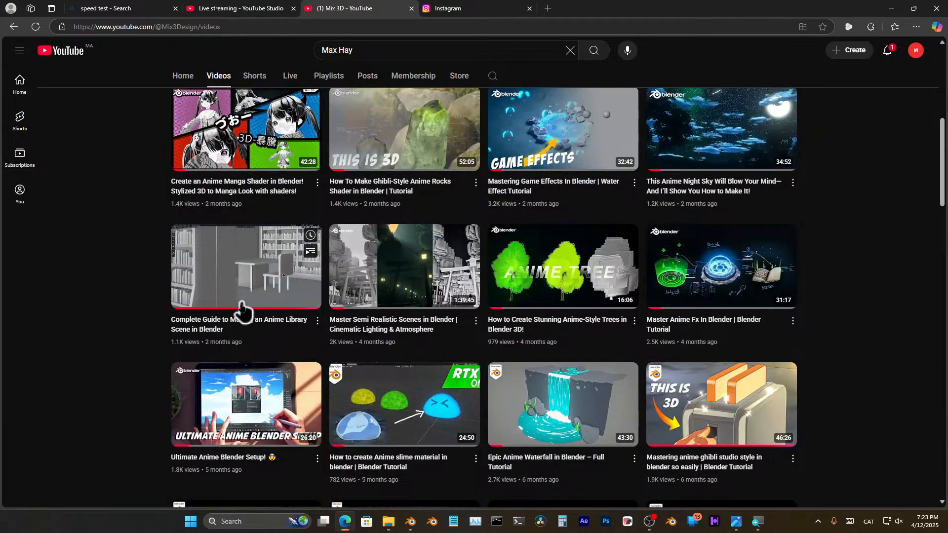
click(461, 8)
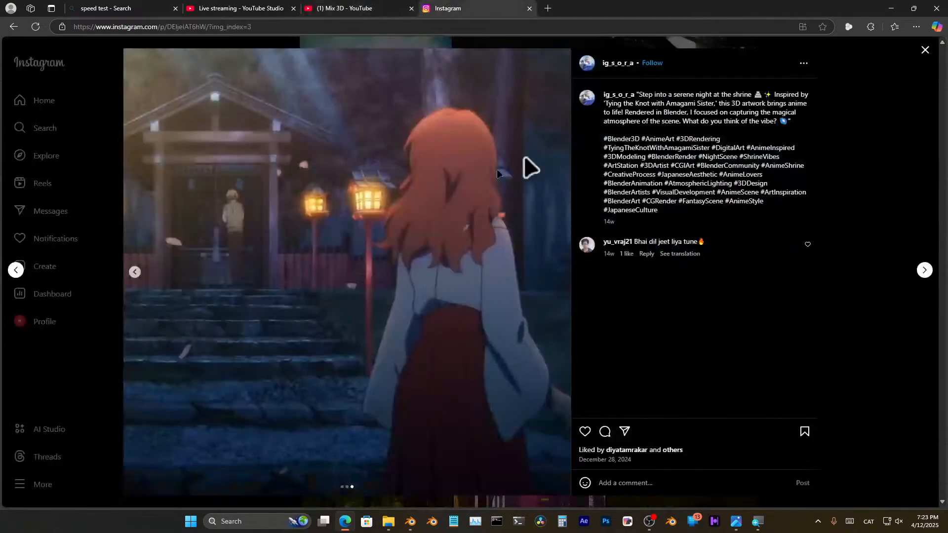
click(925, 49)
- Check the stream's live chat and view the foggy torii gate render in the artist's Instagram posts
scroll(391, 364, down, 1)
click(250, 8)
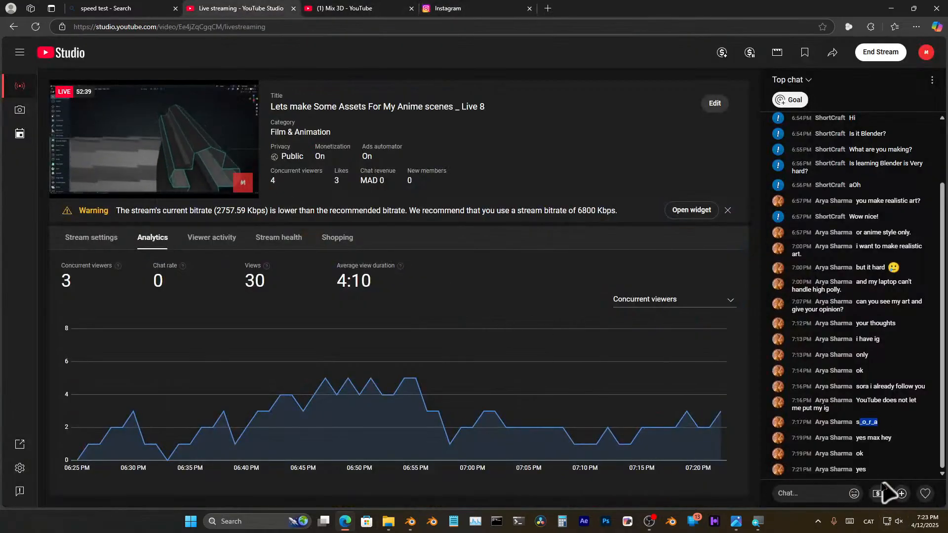
click(461, 8)
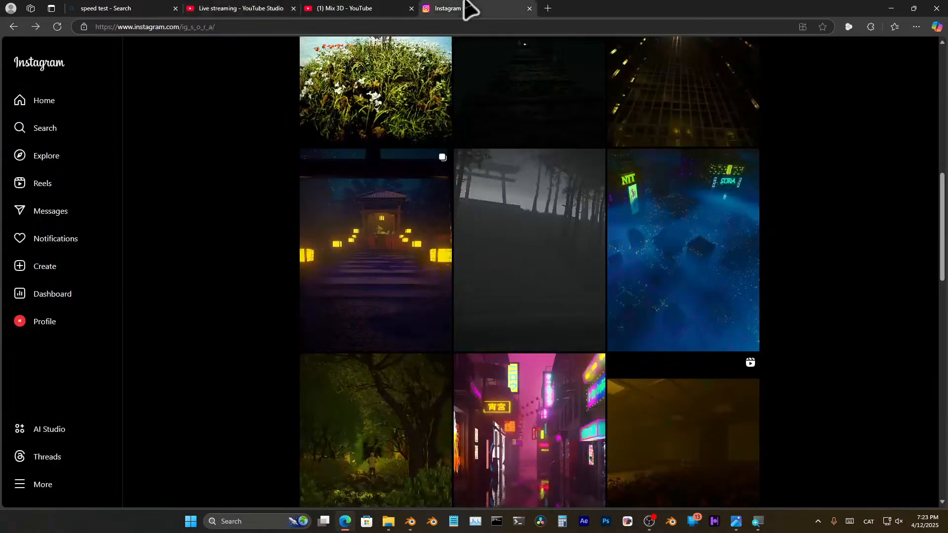
scroll(525, 321, down, 1)
scroll(599, 254, up, 1)
click(561, 262)
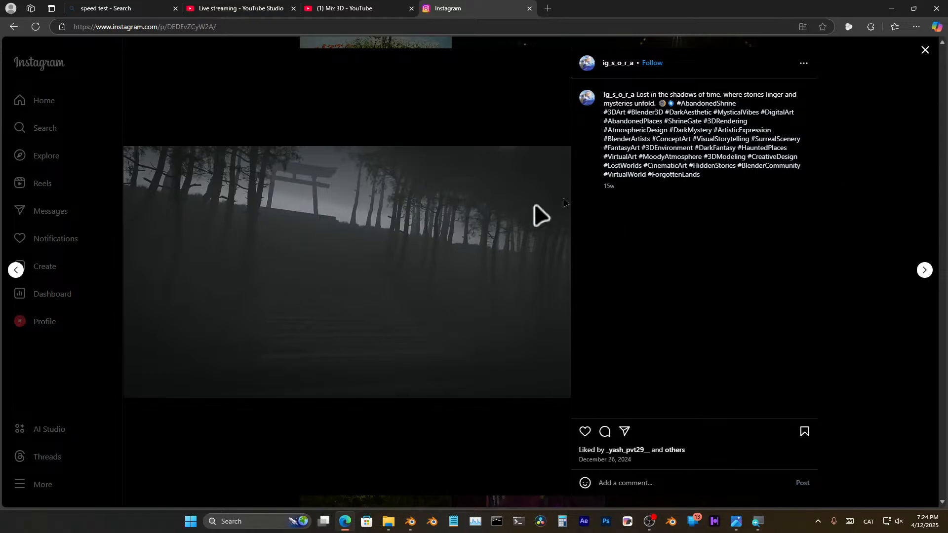
click(925, 49)
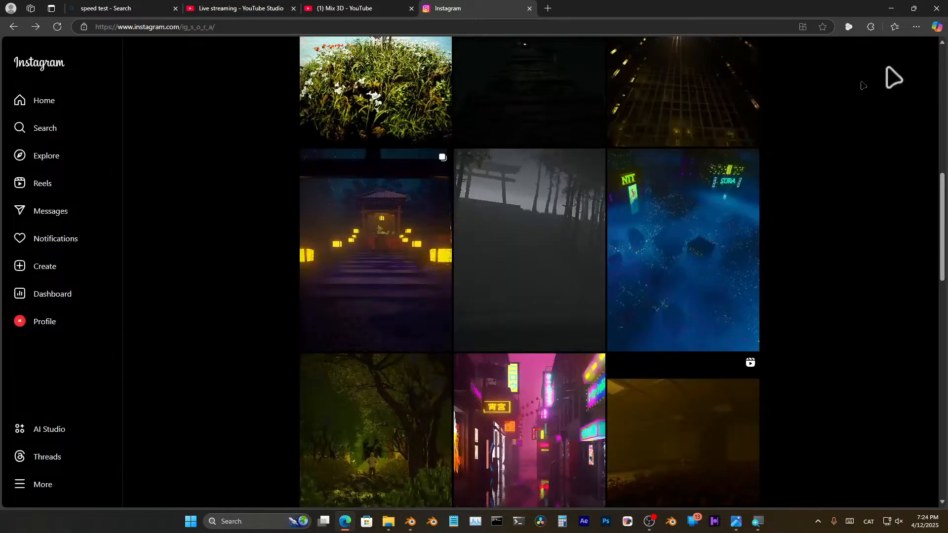
- Look through the artist's older Instagram renders and return to the start of the profile
scroll(546, 275, down, 5)
scroll(631, 237, down, 4)
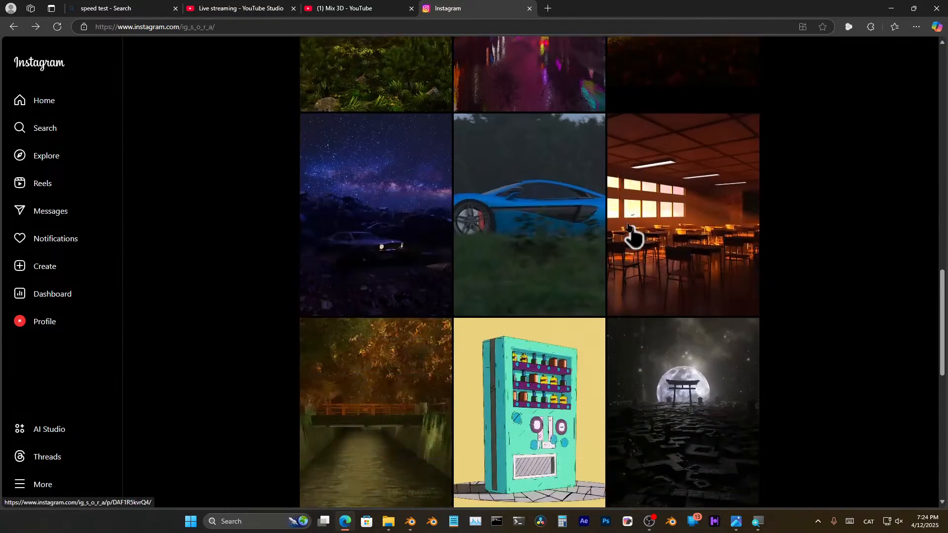
scroll(636, 266, down, 3)
scroll(578, 298, down, 1)
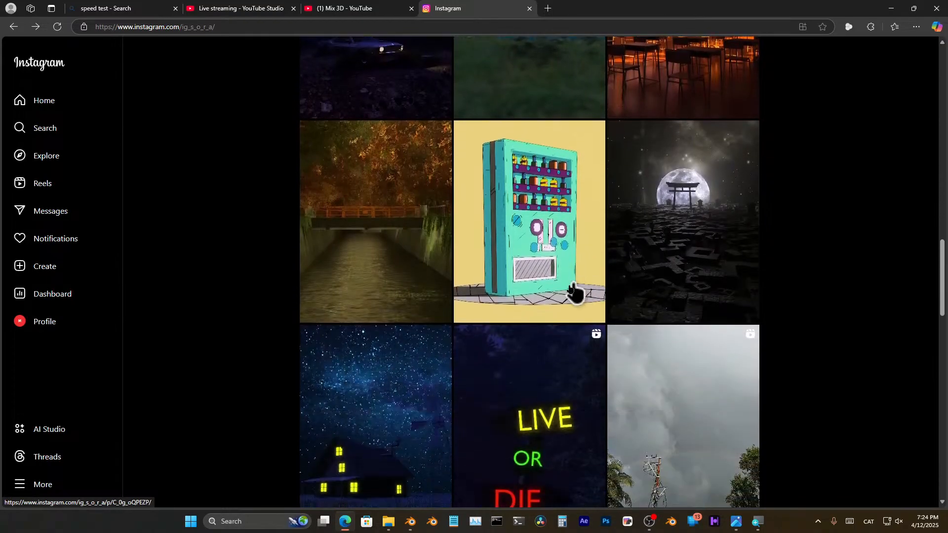
scroll(531, 279, down, 4)
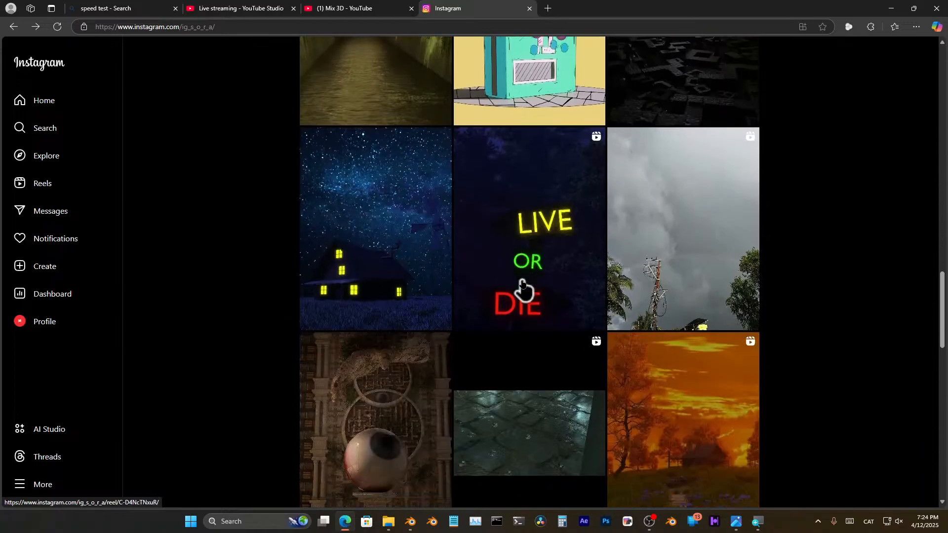
scroll(375, 311, down, 5)
scroll(410, 368, up, 11)
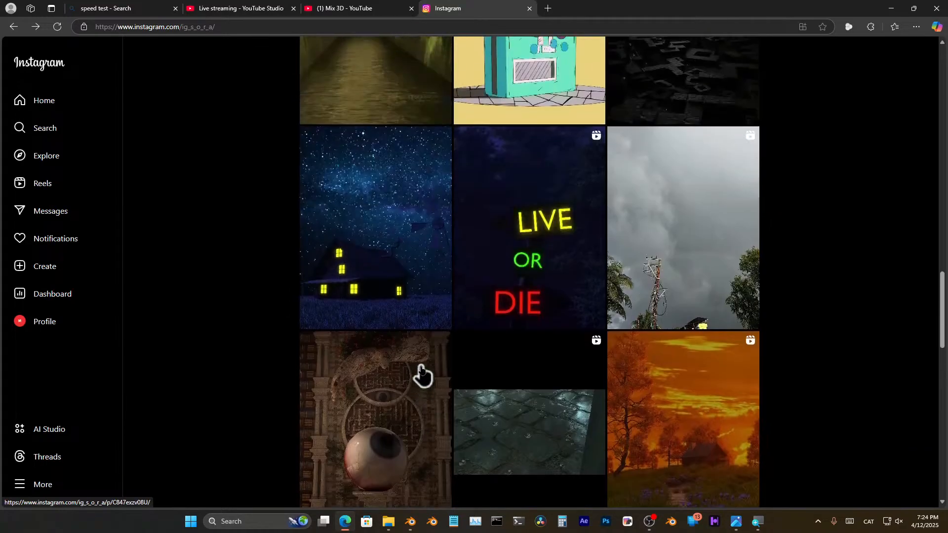
scroll(440, 409, up, 15)
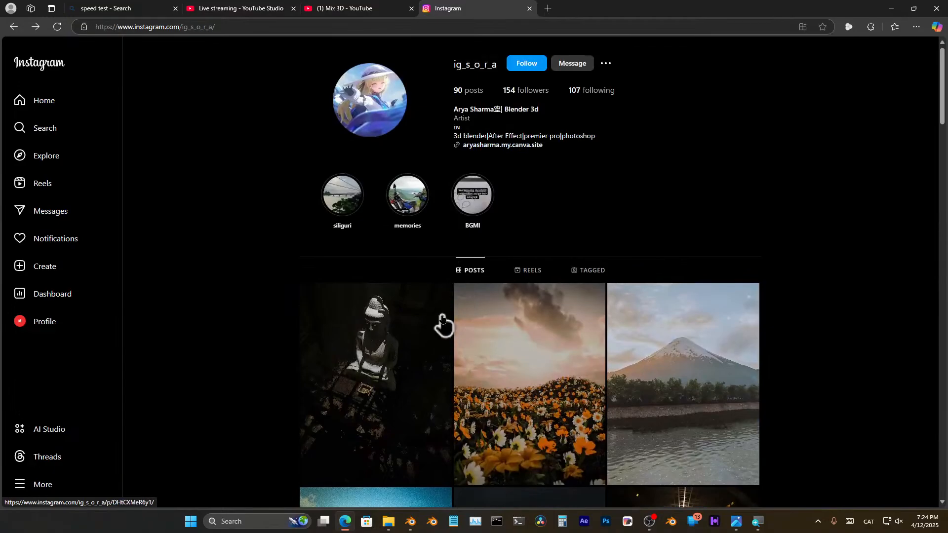
scroll(443, 330, up, 10)
- Review the artist's Instagram posts again, down to the earliest pagoda, cottage and moonlit torii renders
scroll(440, 328, down, 20)
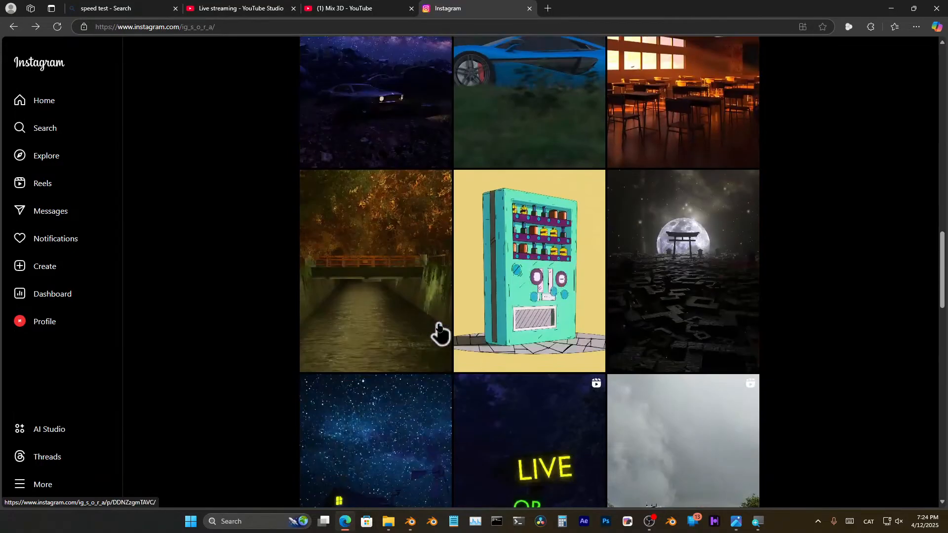
scroll(439, 330, down, 18)
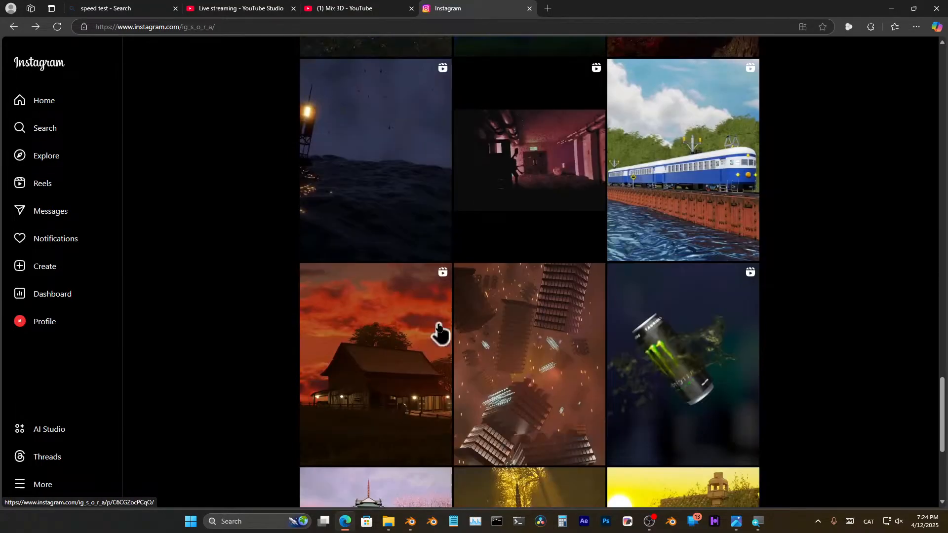
scroll(439, 332, down, 9)
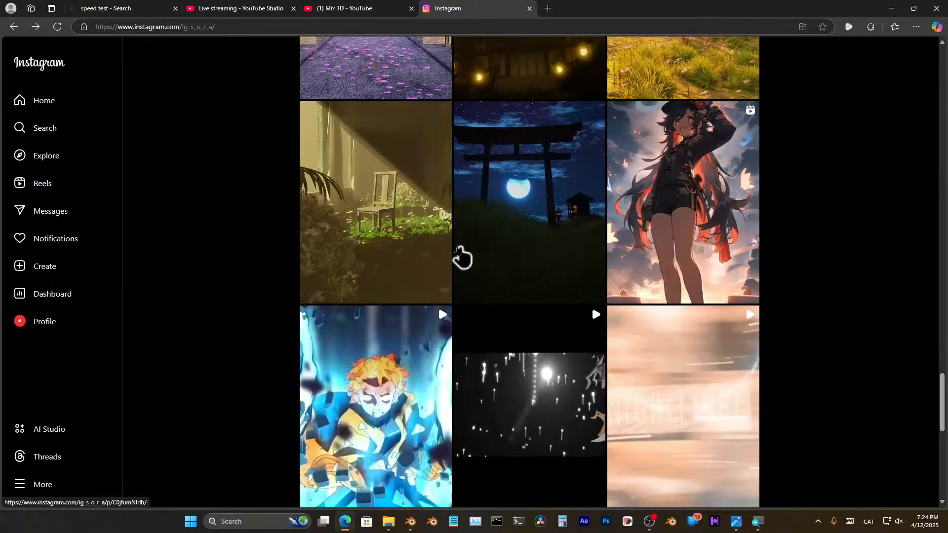
scroll(476, 338, down, 2)
scroll(476, 336, up, 20)
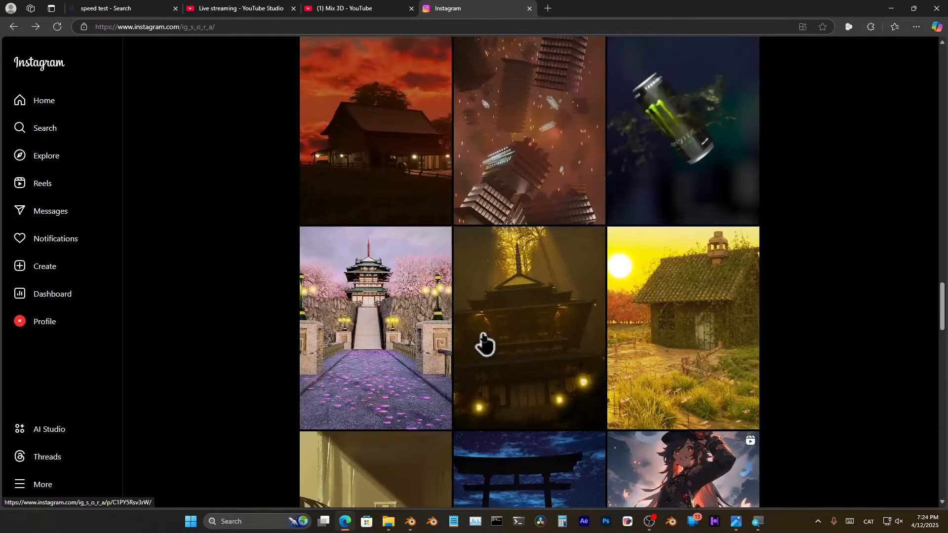
scroll(477, 328, up, 20)
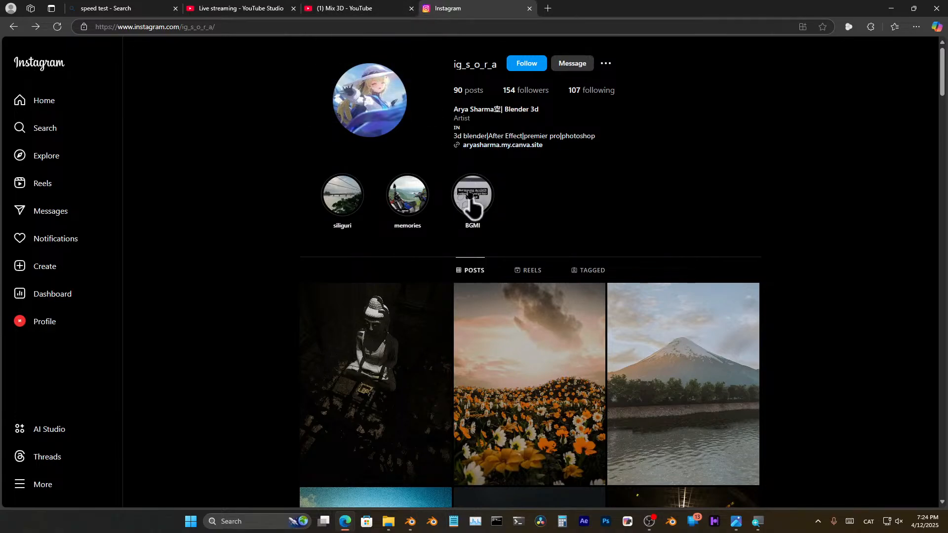
- Check the newest live chat messages in YouTube Studio and open the options of the latest one
click(242, 7)
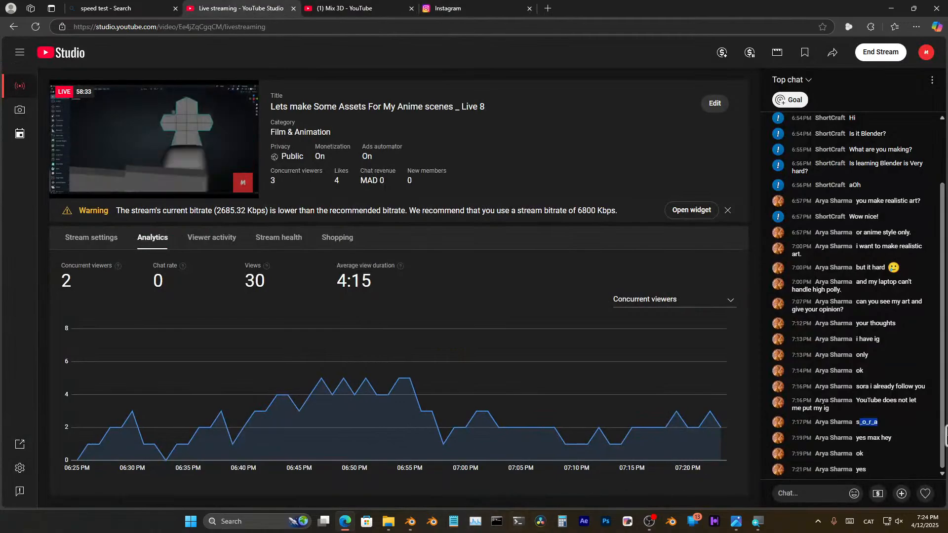
click(930, 438)
click(930, 469)
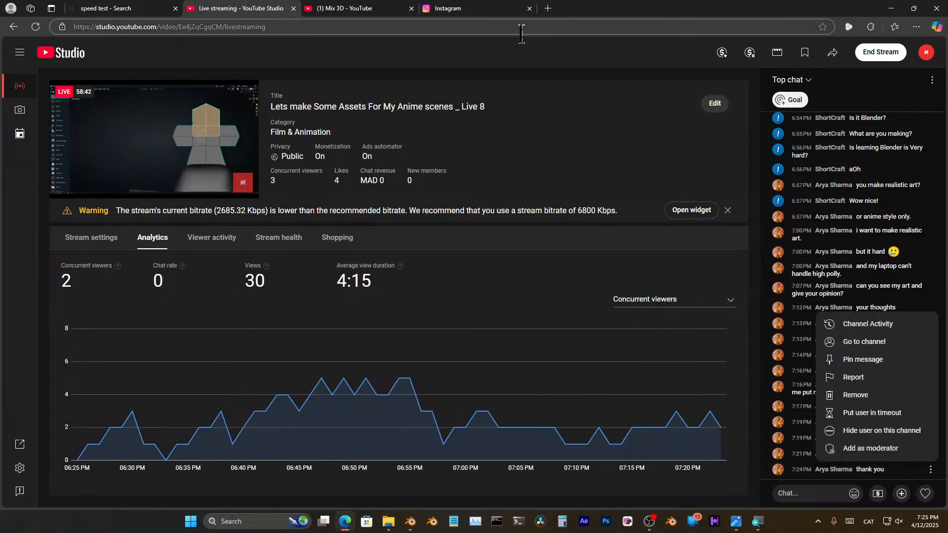
- Return to the roof ornament sculpt in Blender and set the Crease brush strength to 0.938
click(890, 9)
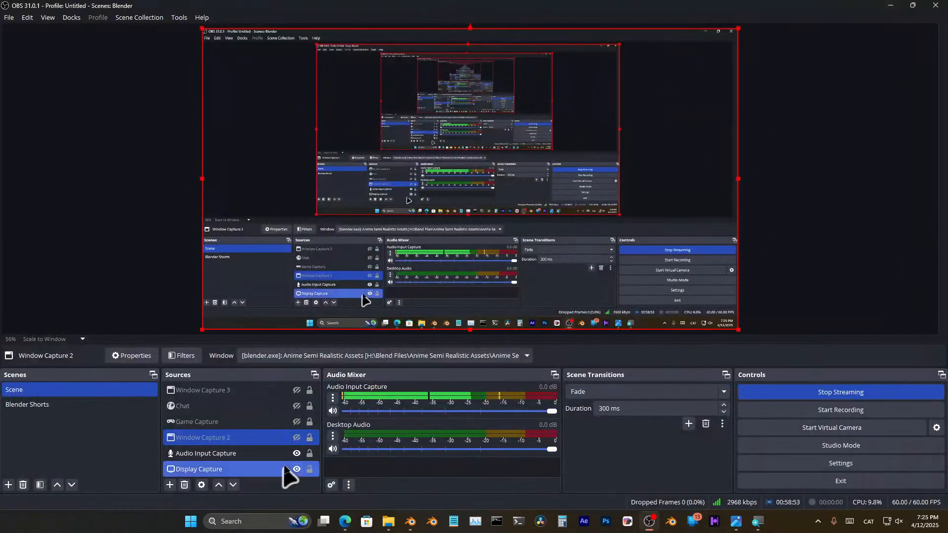
key(alt+Tab)
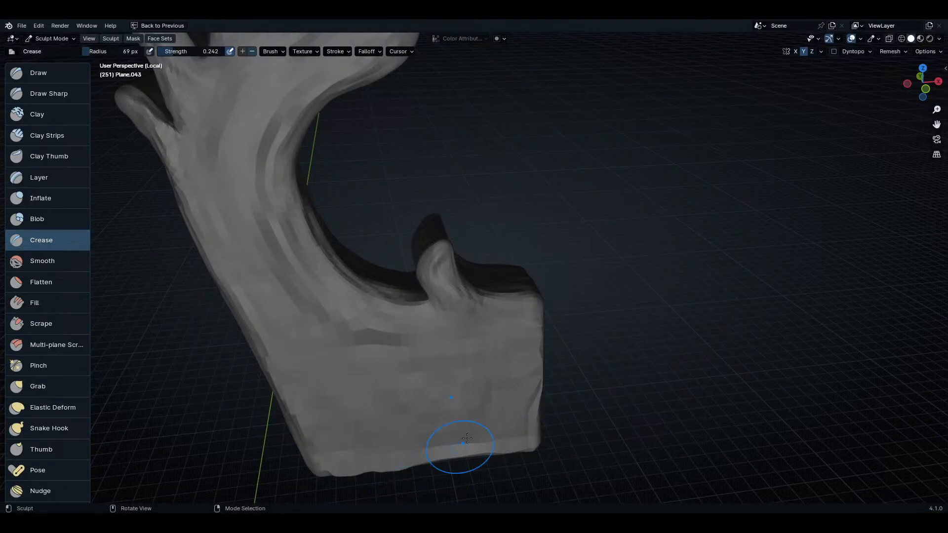
mouse_move(386, 326)
middle_down()
mouse_move(410, 365)
mouse_move(375, 320)
middle_up()
scroll(657, 300, down, 4)
mouse_move(499, 334)
shift+middle_down()
mouse_move(658, 301)
mouse_move(524, 347)
mouse_move(405, 249)
shift+middle_up()
scroll(524, 347, up, 4)
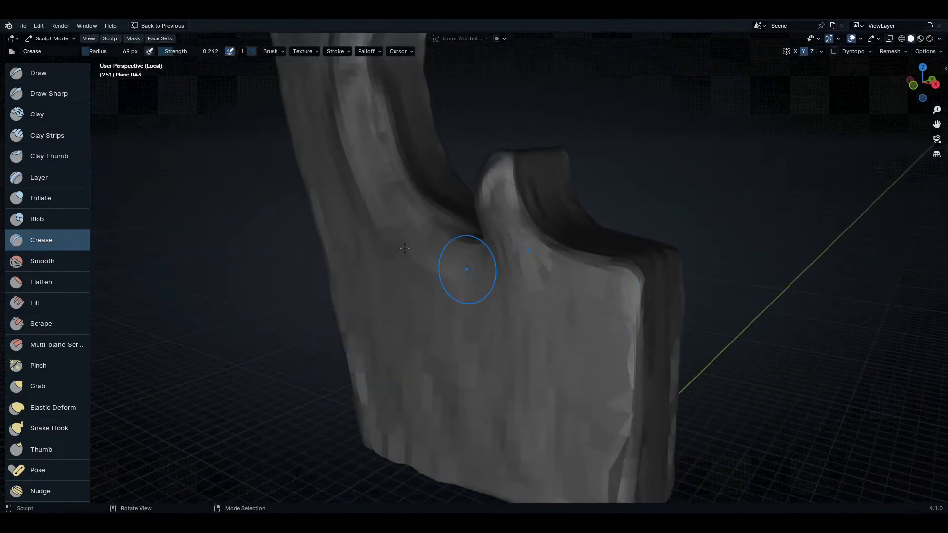
middle_drag(540, 276, 569, 277)
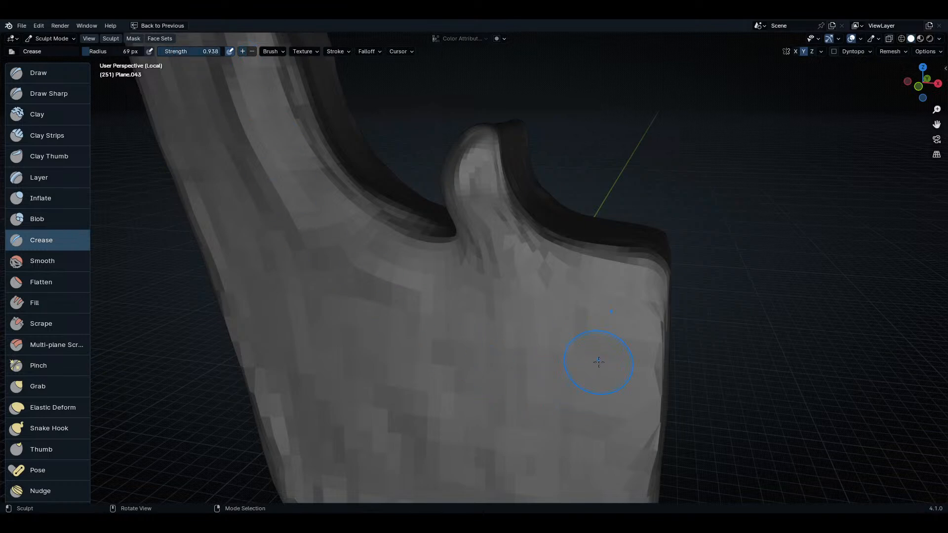
- Try a crease stroke across the flat side face of the ornament's base and undo it
drag(617, 359, 343, 326)
middle_drag(343, 326, 368, 309)
key(ctrl+z)
middle_drag(552, 374, 543, 375)
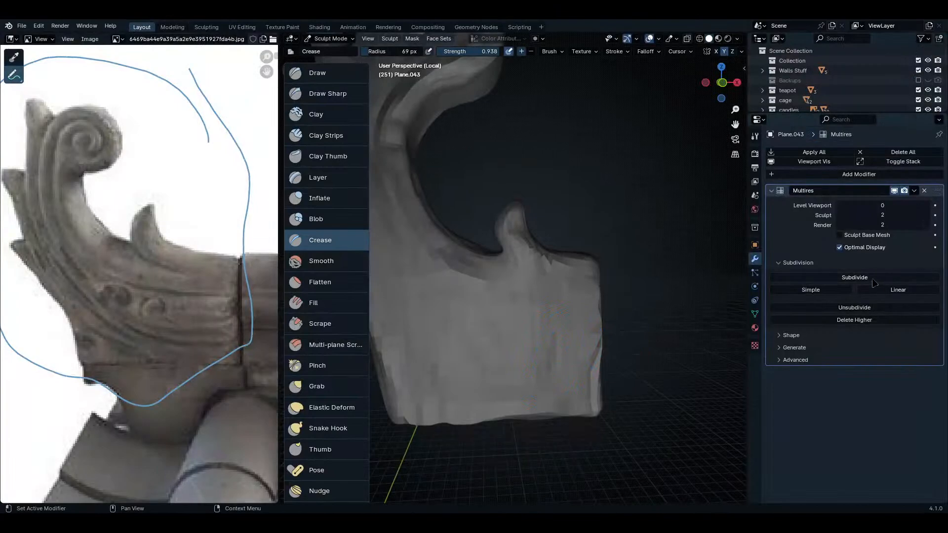
- Subdivide the ornament's Multires modifier once more and get a close view of the base's side face
click(873, 280)
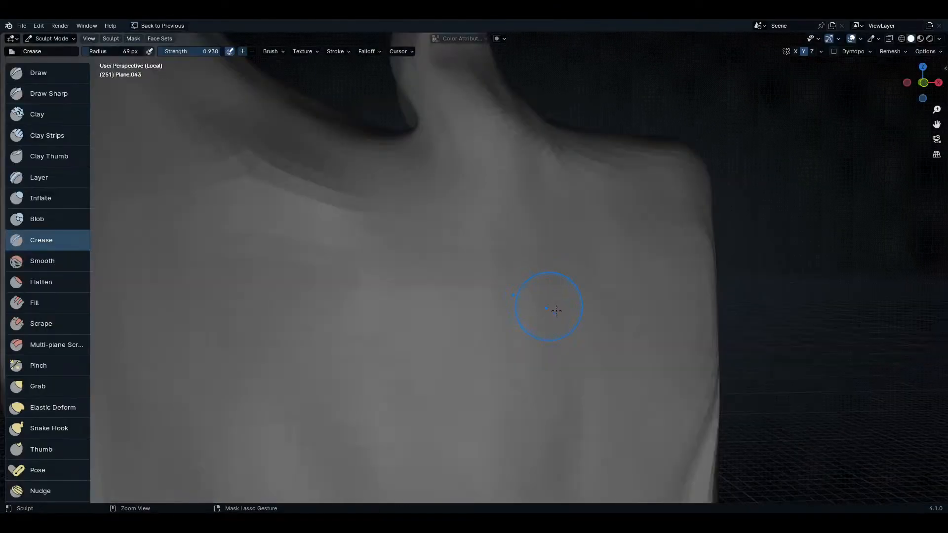
scroll(554, 317, down, 3)
middle_drag(573, 318, 655, 328)
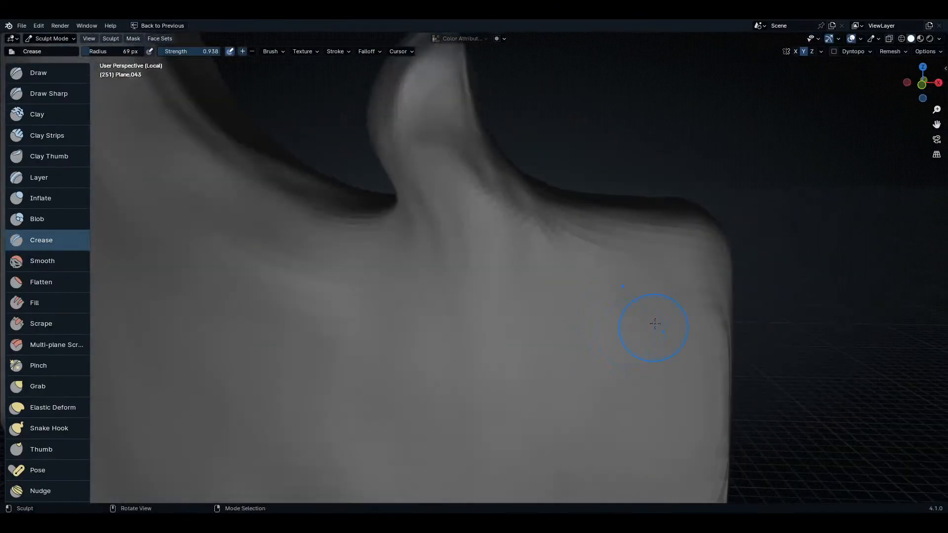
- Try a 69 px crease stroke curving across the side face below the small horn and undo it
mouse_move(656, 328)
mouse_down()
mouse_move(603, 287)
mouse_move(423, 237)
mouse_move(407, 222)
mouse_up()
mouse_move(407, 222)
middle_down()
mouse_move(603, 313)
mouse_move(555, 303)
middle_up()
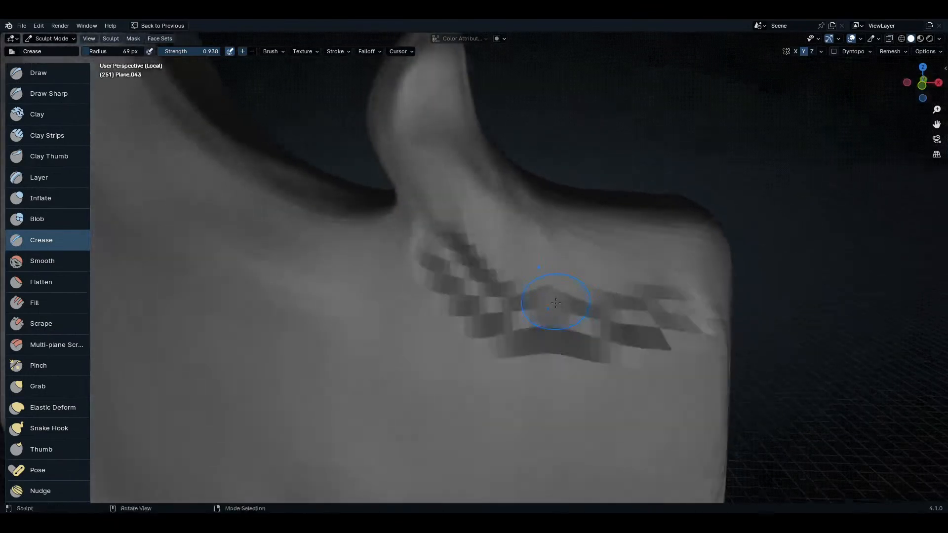
key(ctrl+z)
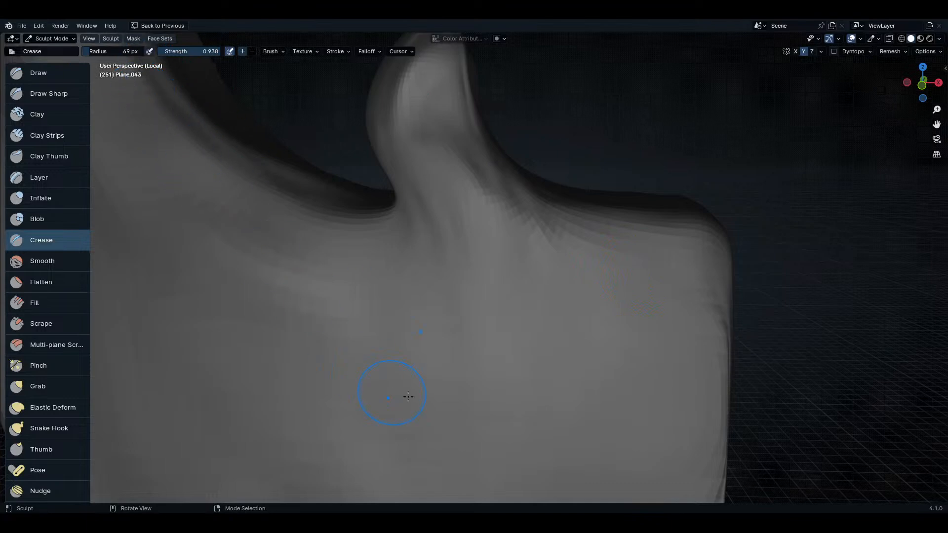
- Reduce the Crease brush radius to 22 px, try two curved strokes across the base's side face and undo them
key(f)
click(476, 348)
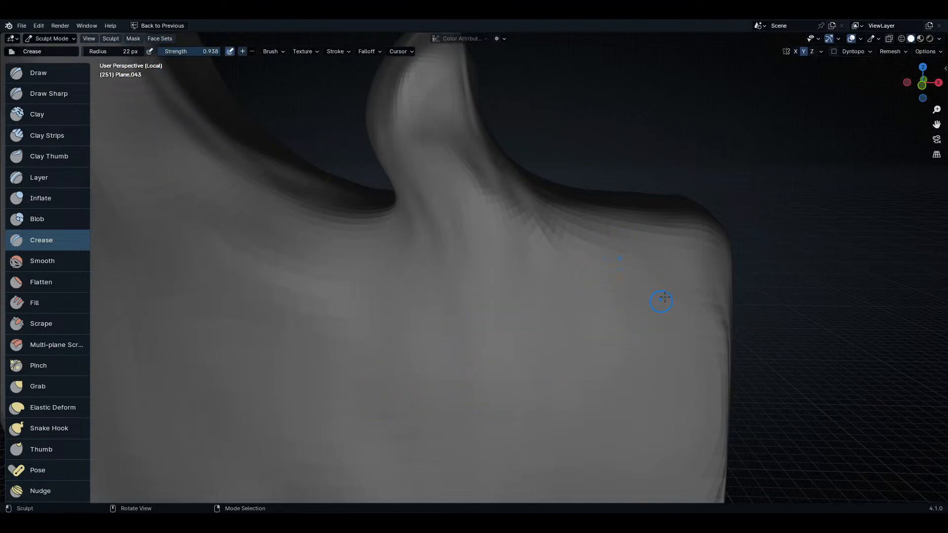
mouse_move(662, 301)
mouse_down()
mouse_move(489, 377)
mouse_move(301, 323)
mouse_up()
middle_drag(513, 366, 531, 361)
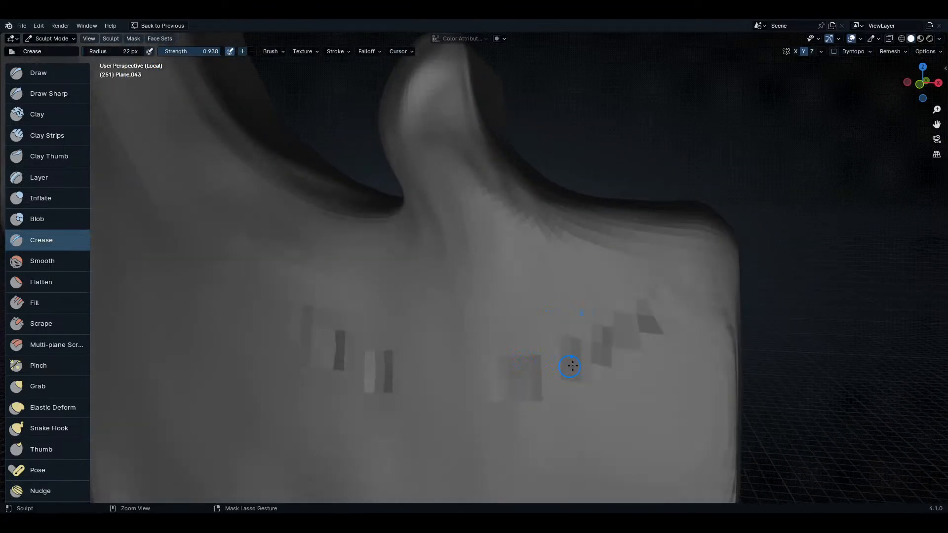
key(ctrl+z)
mouse_move(662, 299)
mouse_down()
mouse_move(615, 356)
mouse_move(345, 373)
mouse_move(326, 365)
mouse_up()
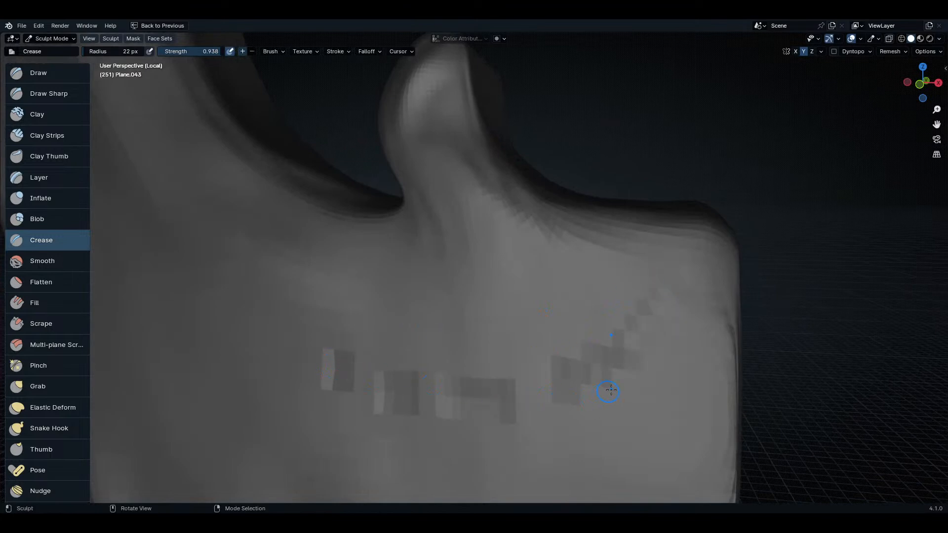
key(ctrl+z)
- Set the Crease brush radius to 36 px, try a curved groove from the base's upper corner and undo it
key(f)
click(544, 344)
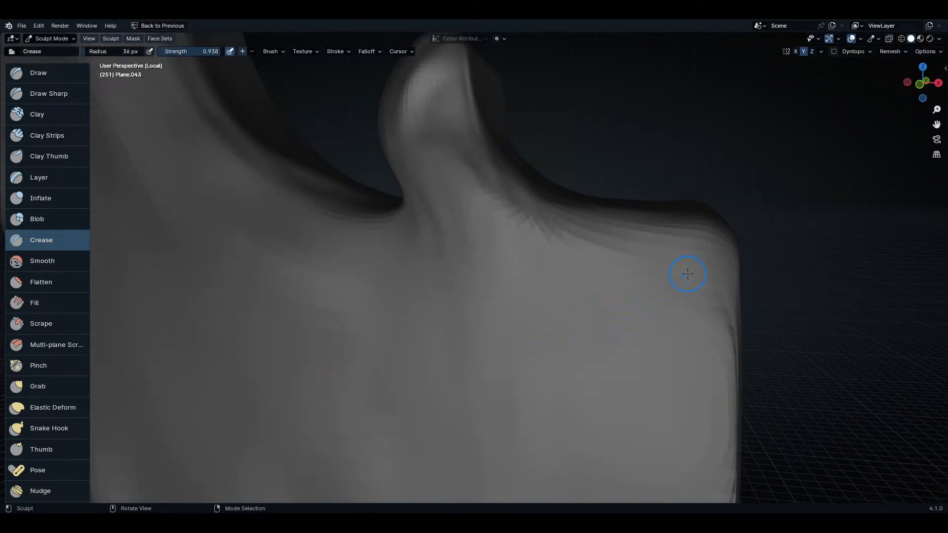
mouse_move(688, 274)
mouse_down()
mouse_move(499, 387)
mouse_move(338, 332)
mouse_up()
mouse_move(339, 333)
middle_down()
mouse_move(467, 332)
mouse_move(572, 353)
mouse_move(552, 321)
middle_up()
mouse_move(602, 368)
middle_down()
mouse_move(565, 390)
mouse_move(620, 429)
middle_up()
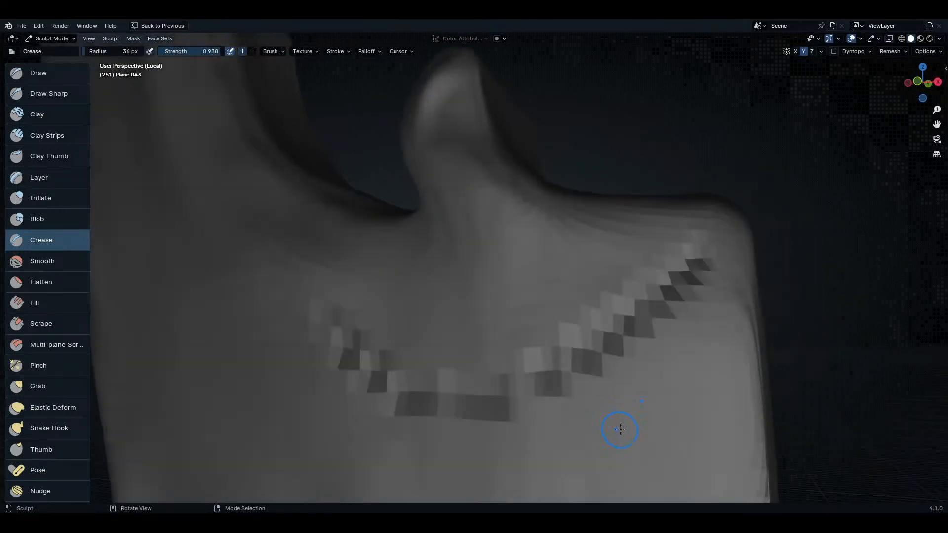
key(ctrl+z)
key(ctrl+z)
- Check the Multires levels, try two more crease strokes from the base's upper corner and undo both
middle_drag(613, 289, 538, 366)
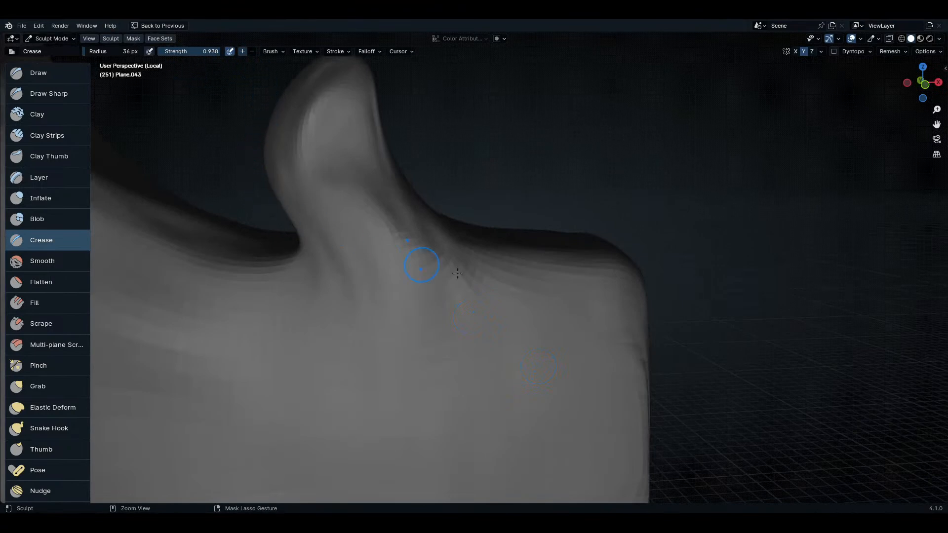
key(ctrl+space)
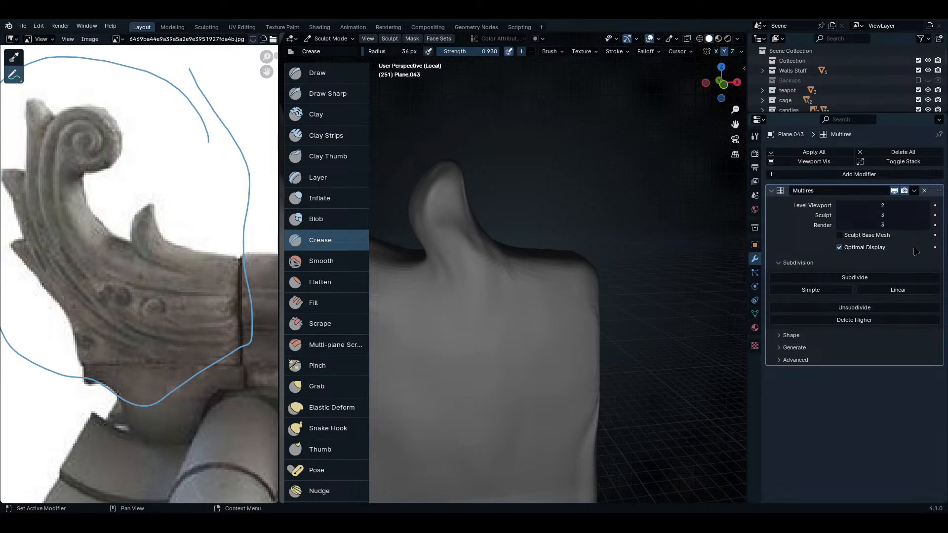
key(ctrl+space)
middle_drag(623, 351, 592, 344)
scroll(592, 345, up, 2)
mouse_move(659, 275)
mouse_down()
mouse_move(582, 311)
mouse_move(332, 351)
mouse_up()
middle_drag(472, 351, 468, 322)
key(ctrl+z)
mouse_move(613, 275)
mouse_down()
mouse_move(529, 336)
mouse_move(351, 356)
mouse_up()
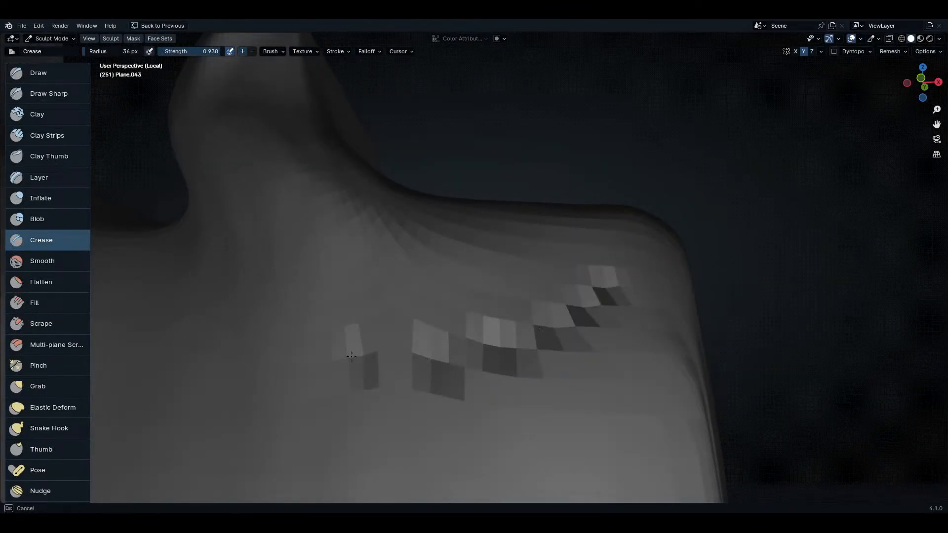
middle_drag(384, 340, 457, 339)
key(ctrl+z)
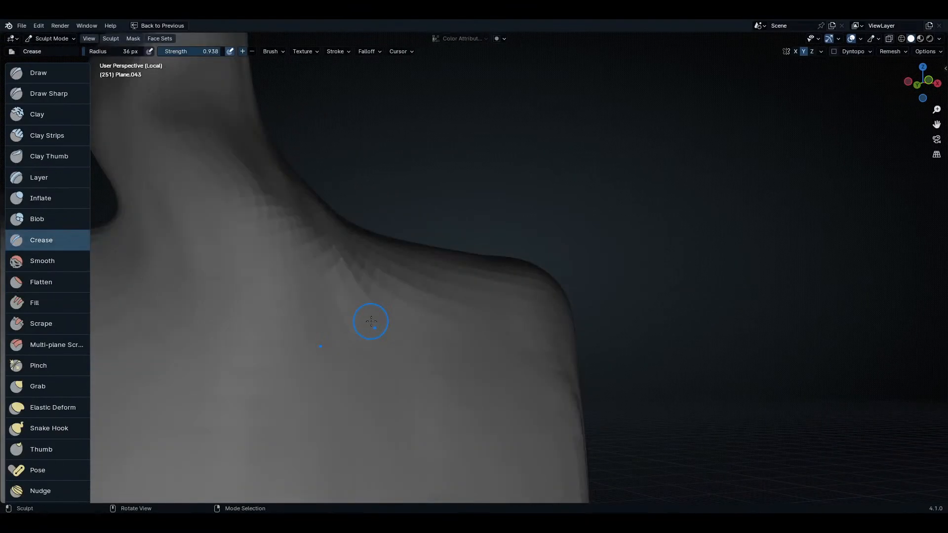
- Examine the mesh density in wireframe across the base, small horn, leaf tips and curled top, and return to solid shading
key(shift+z)
mouse_move(370, 321)
middle_down()
mouse_move(520, 351)
mouse_move(529, 364)
middle_up()
scroll(520, 364, down, 4)
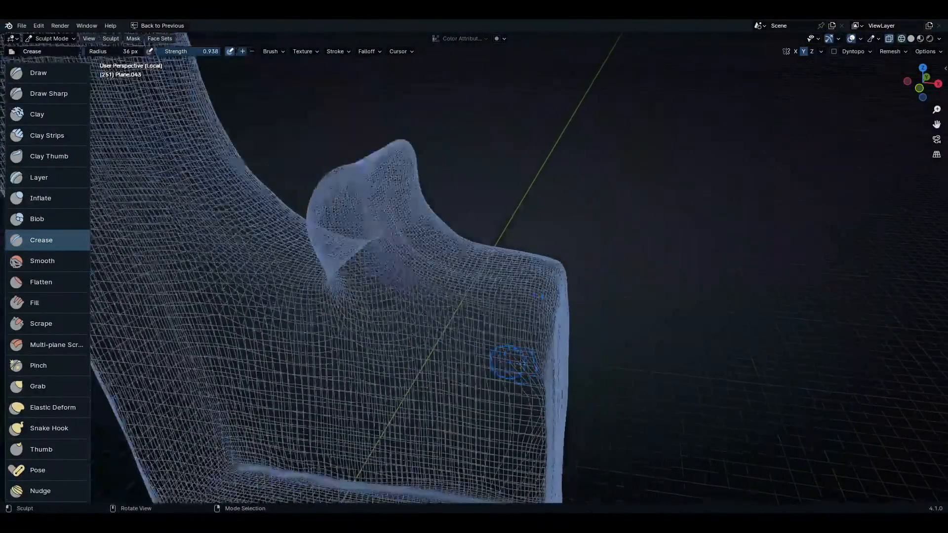
scroll(499, 354, up, 4)
scroll(478, 352, down, 7)
middle_drag(466, 345, 430, 293)
scroll(428, 295, up, 1)
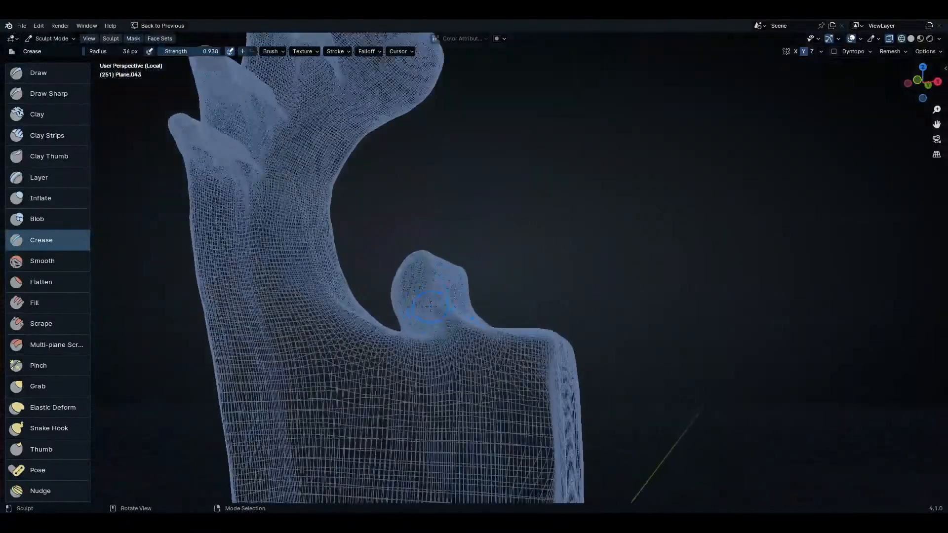
scroll(417, 296, down, 4)
scroll(367, 170, up, 9)
scroll(466, 217, up, 4)
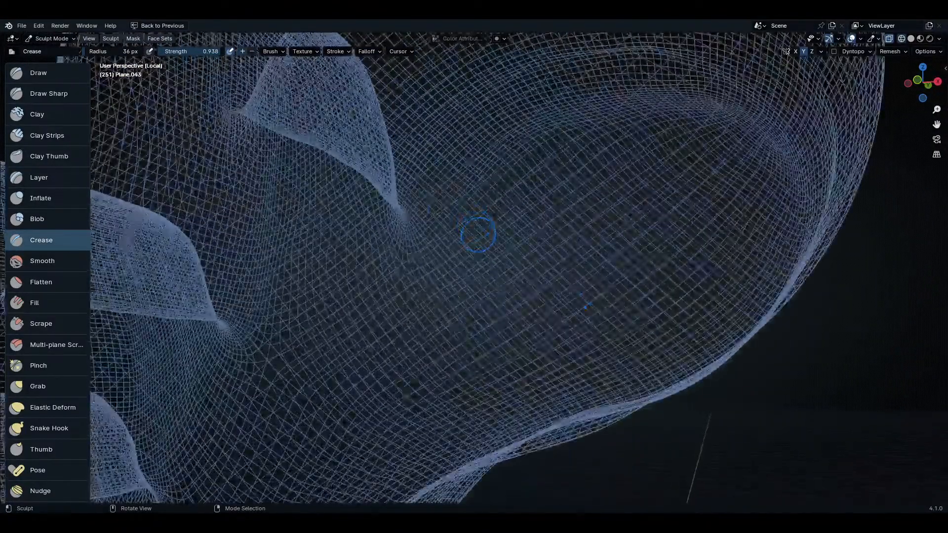
scroll(472, 252, down, 4)
middle_drag(469, 265, 481, 276)
scroll(469, 226, up, 4)
scroll(468, 226, down, 3)
middle_drag(468, 225, 390, 216)
scroll(571, 393, up, 2)
scroll(570, 394, down, 4)
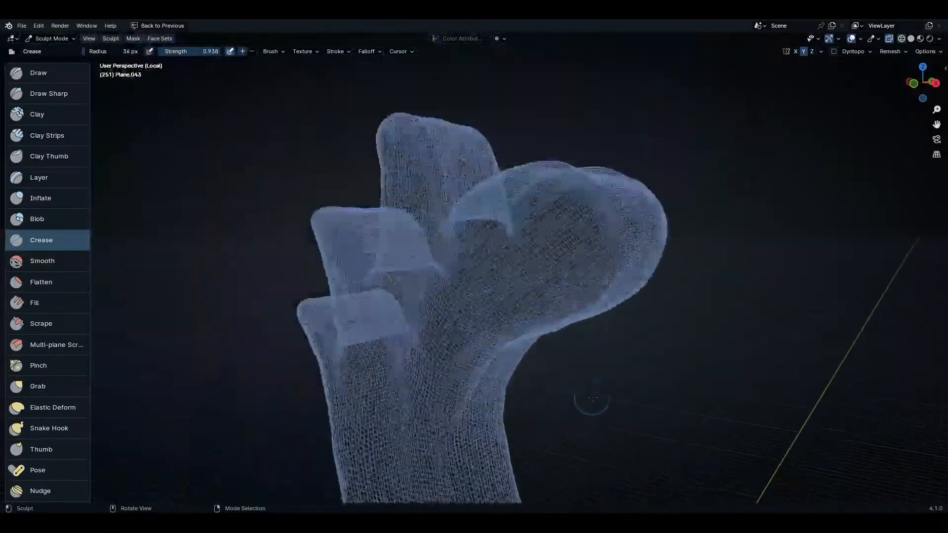
shift+middle_drag(592, 398, 523, 144)
scroll(572, 259, up, 6)
key(shift+z)
- Try a crease stroke close up beside the base's upper corner and undo it
middle_drag(413, 366, 451, 366)
scroll(446, 366, up, 4)
drag(675, 311, 529, 391)
scroll(528, 390, down, 4)
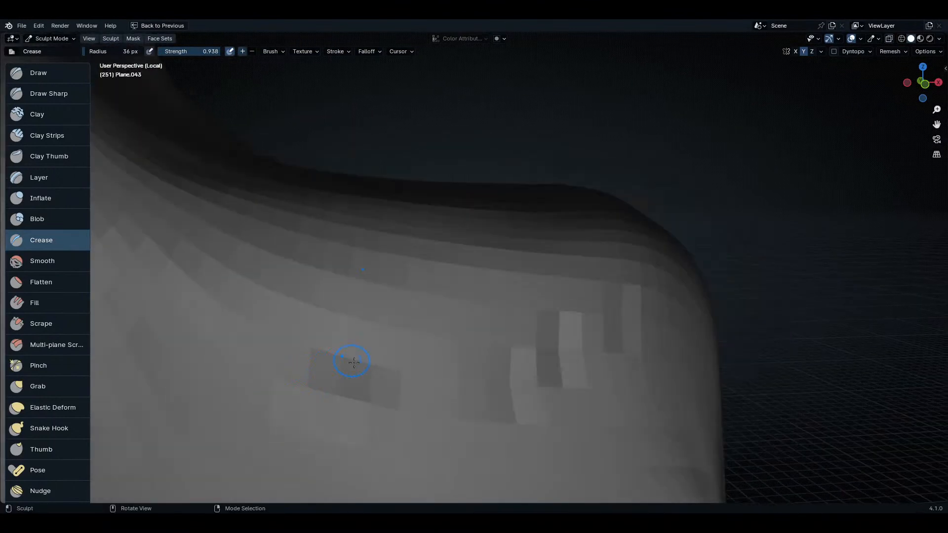
scroll(570, 393, up, 5)
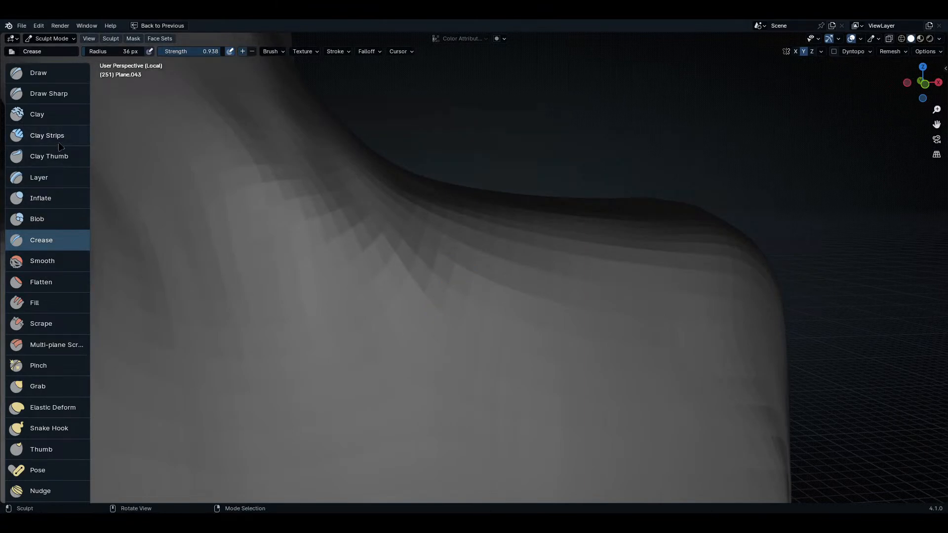
- Switch to the Clay Thumb brush, try strokes across the base's side face below the small horn and undo them
click(53, 161)
drag(662, 326, 440, 419)
scroll(504, 395, down, 4)
mouse_move(568, 375)
mouse_down()
mouse_move(441, 418)
mouse_move(296, 439)
mouse_move(194, 438)
mouse_up()
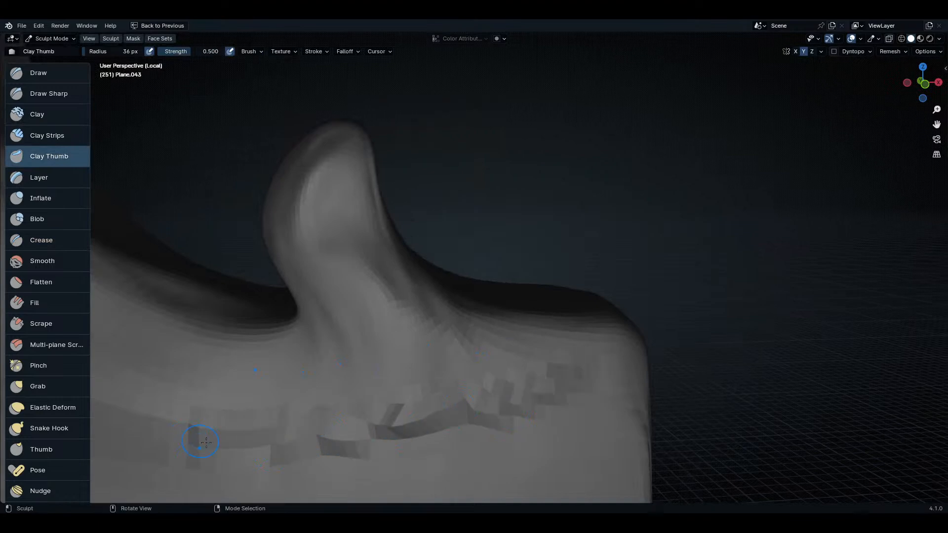
middle_drag(195, 438, 289, 434)
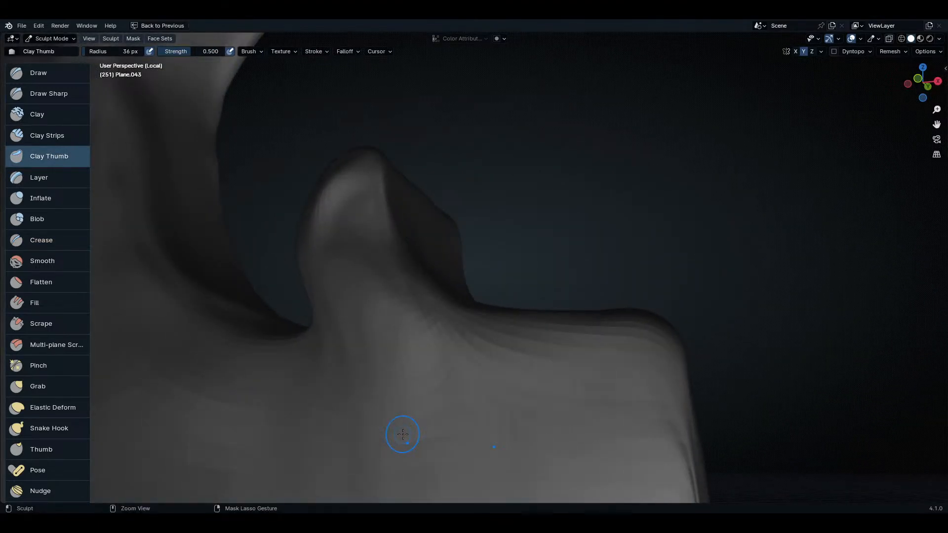
- Subdivide the Multires modifier to level 4 and inspect the denser mesh in wireframe
key(ctrl+space)
click(869, 278)
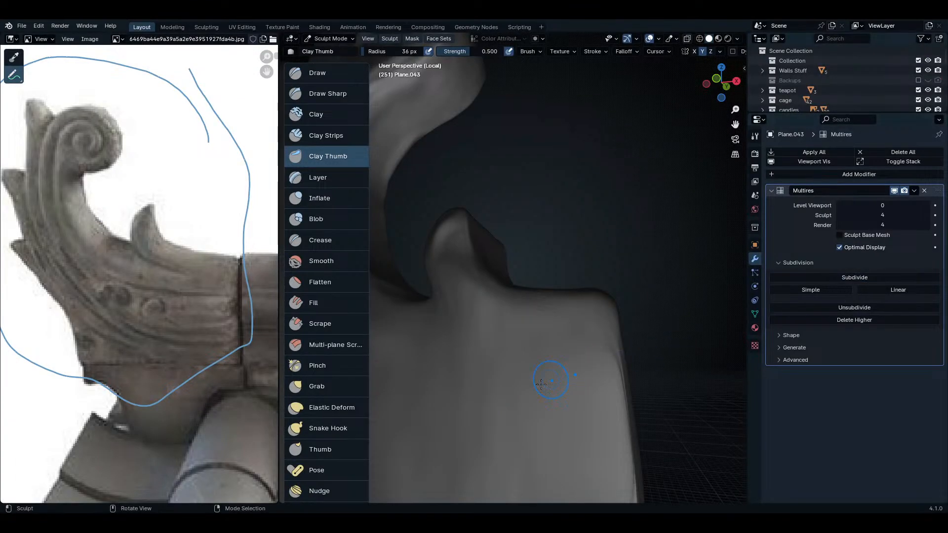
key(shift+z)
middle_drag(527, 398, 576, 384)
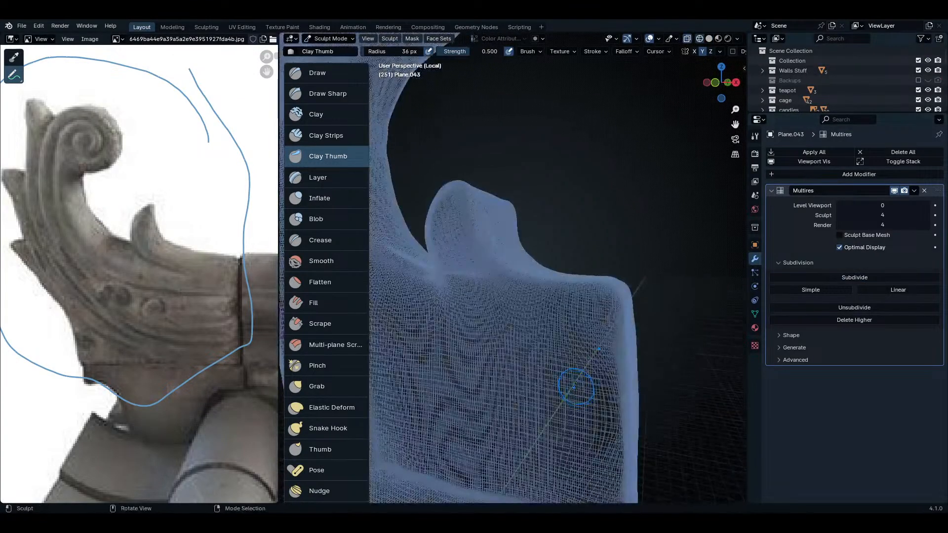
scroll(576, 380, up, 3)
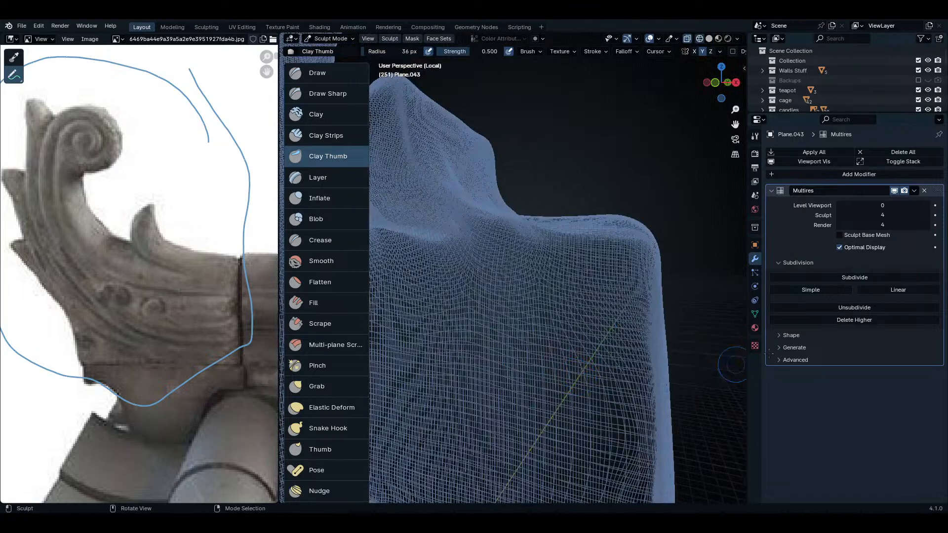
- Try to unsubdivide the Multires modifier, and undo that and the last subdivision
click(869, 308)
scroll(561, 316, down, 3)
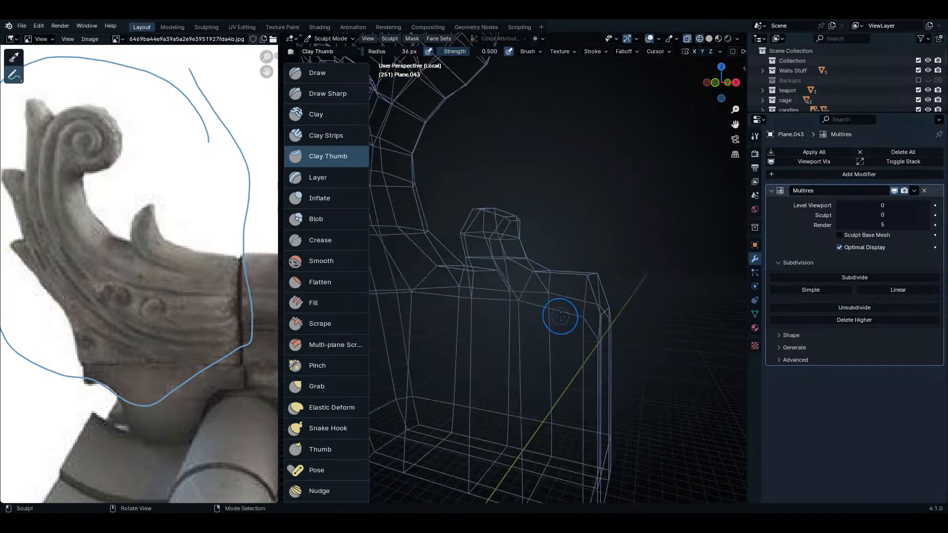
key(ctrl+z)
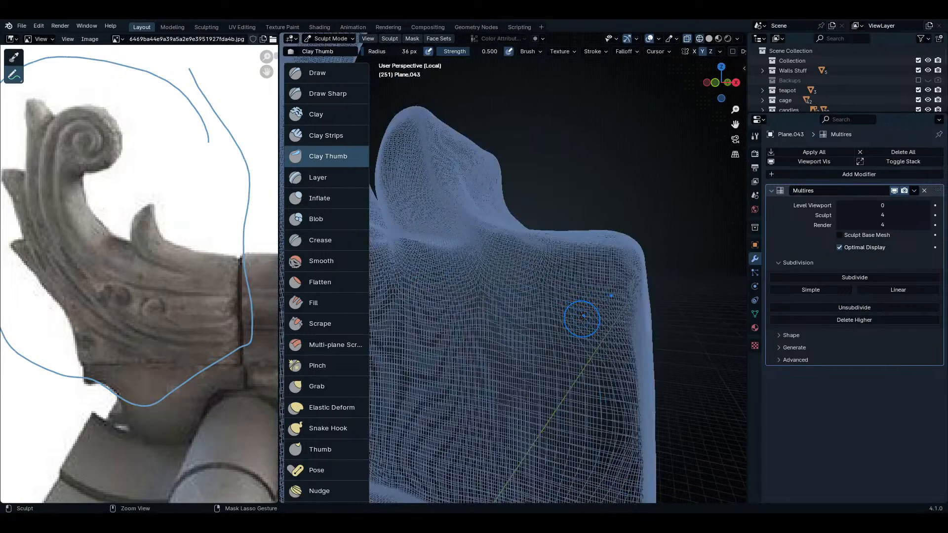
- Inspect the ornament's base mesh in Edit Mode, return to Sculpt Mode and compare it with the subdivided wireframe
key(Tab)
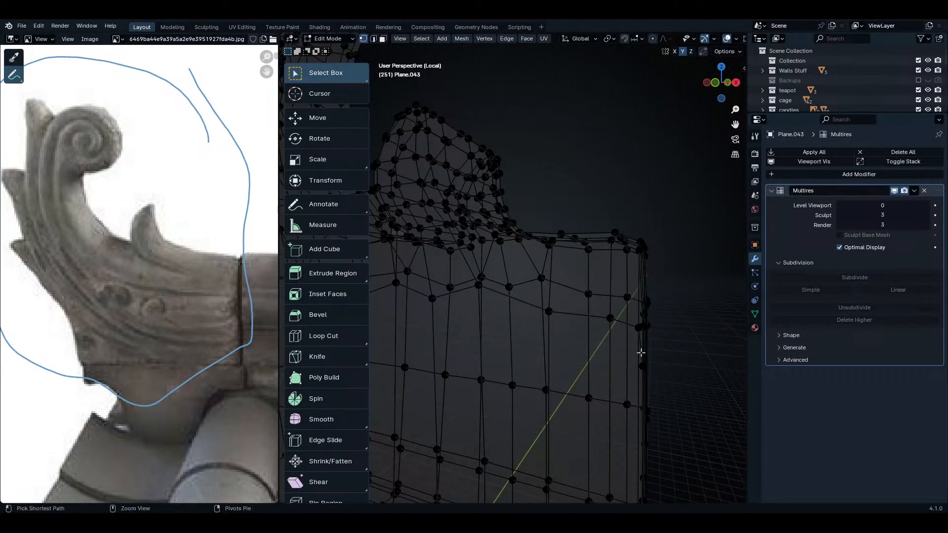
key(Tab)
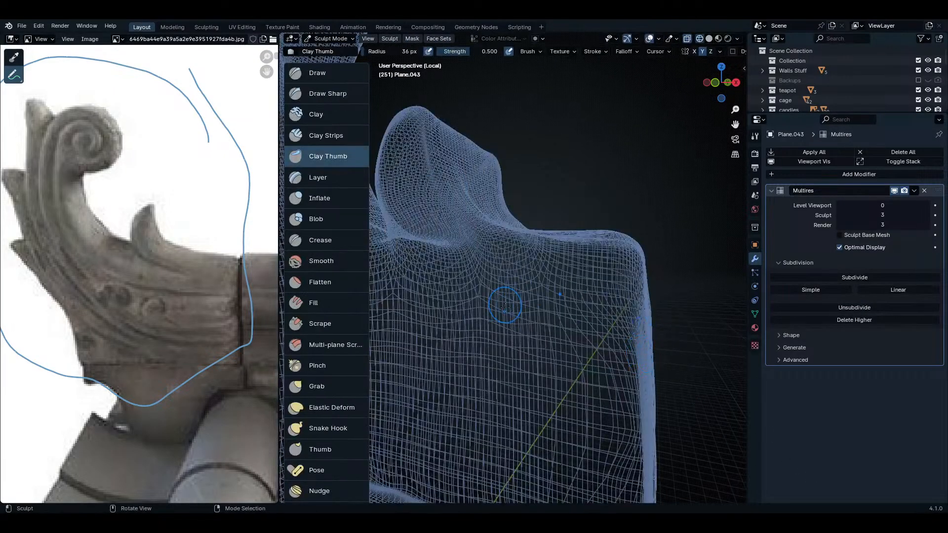
middle_drag(504, 305, 514, 333)
- Try applying the Multires modifier in Sculpt Mode and in Object Mode, and undo the application
key(ctrl+a)
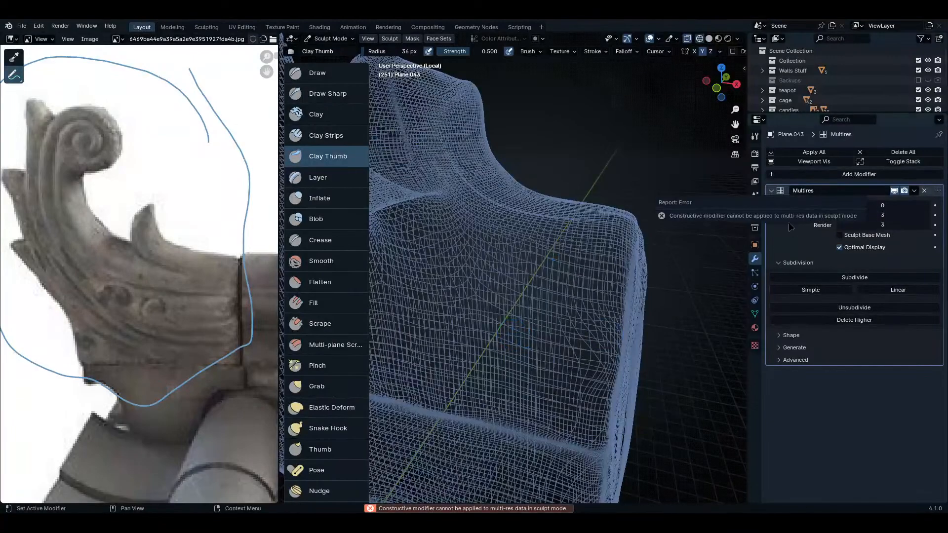
key(Tab)
key(Tab)
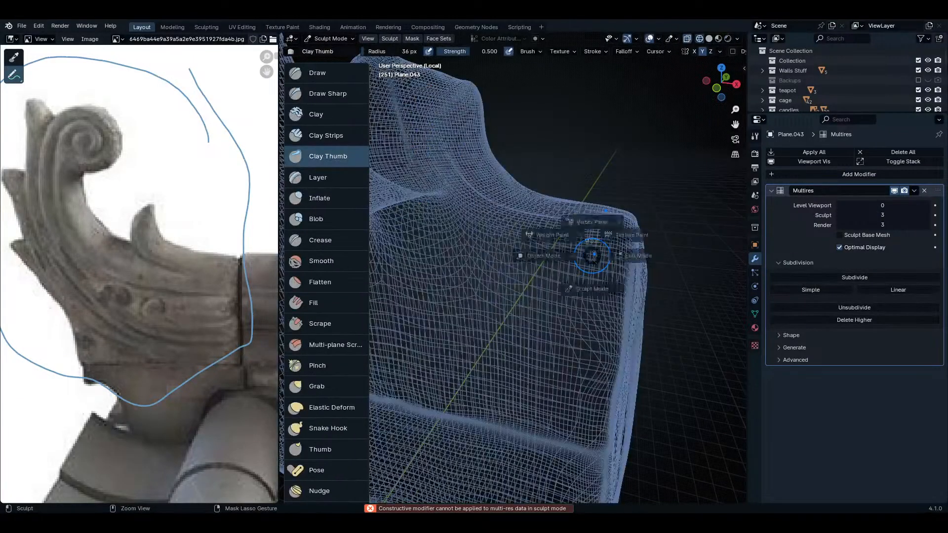
key(ctrl+Tab)
key(ctrl+a)
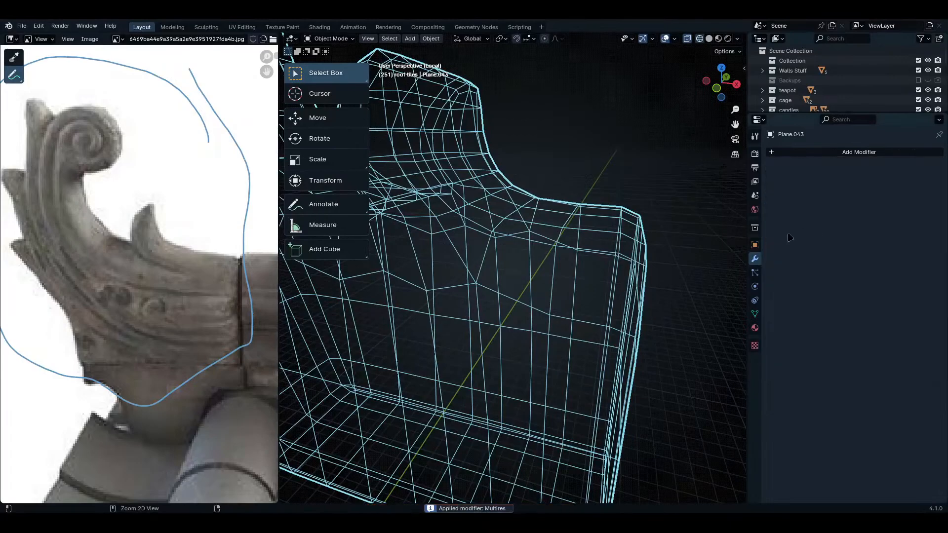
key(Tab)
key(ctrl+z)
key(ctrl+z)
key(ctrl+z)
key(ctrl+z)
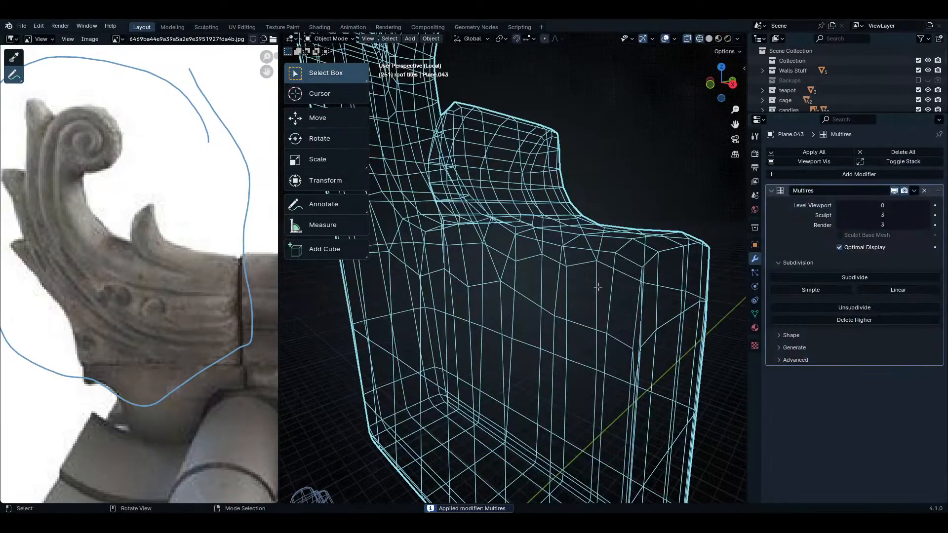
- Return the ornament to Sculpt Mode and try the Multires modifier's Sculpt Base Mesh option, switching it off again
key(shift+z)
key(shift+z)
key(ctrl+Tab)
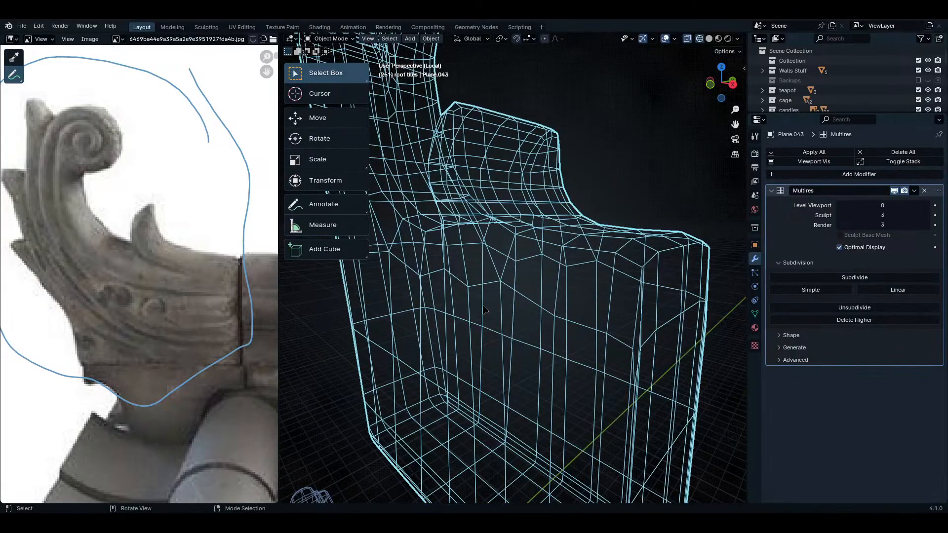
key(ctrl+Tab)
click(567, 365)
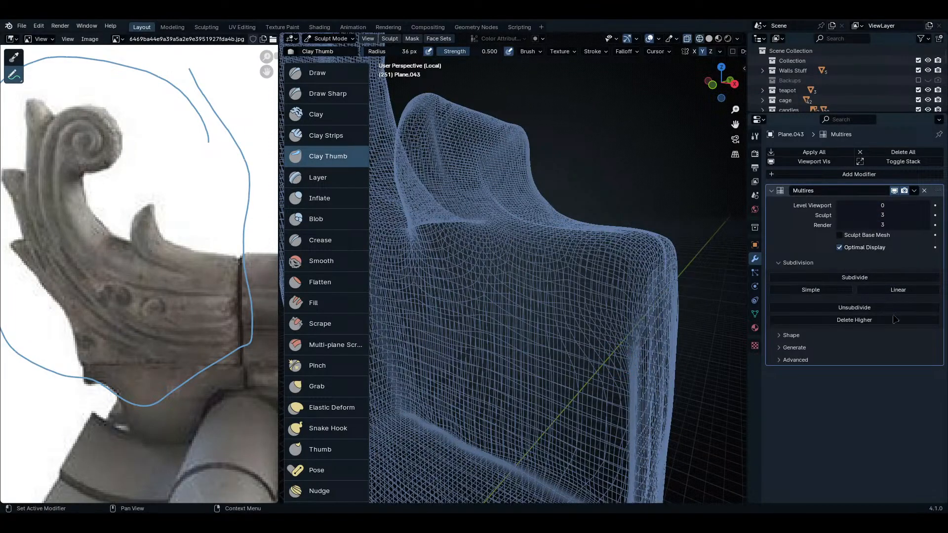
click(849, 239)
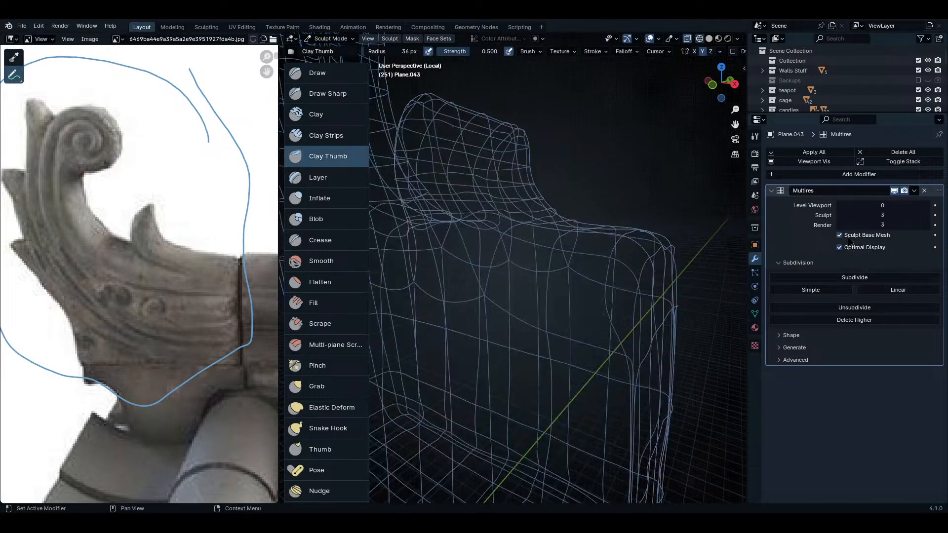
click(849, 239)
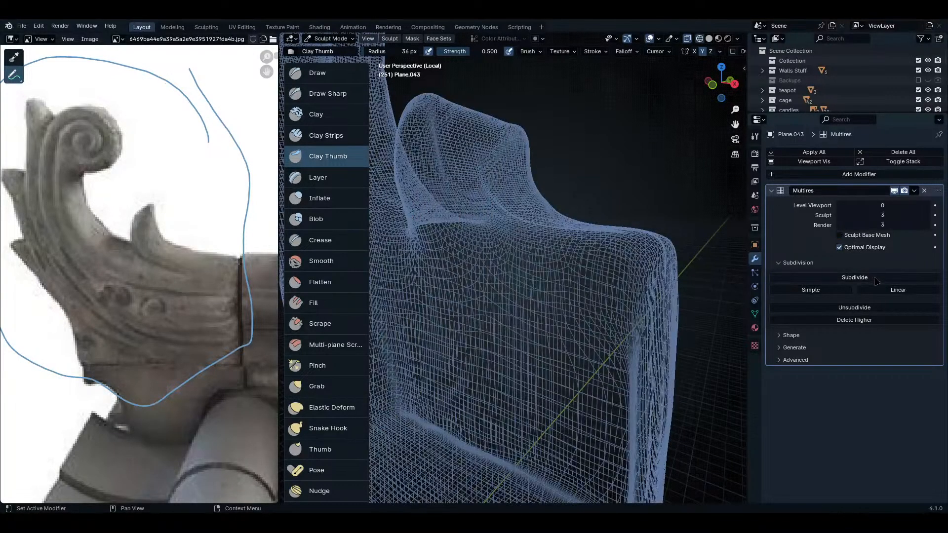
- Expand the Multires modifier's Shape options and check the ornament's base mesh in Edit Mode
click(790, 336)
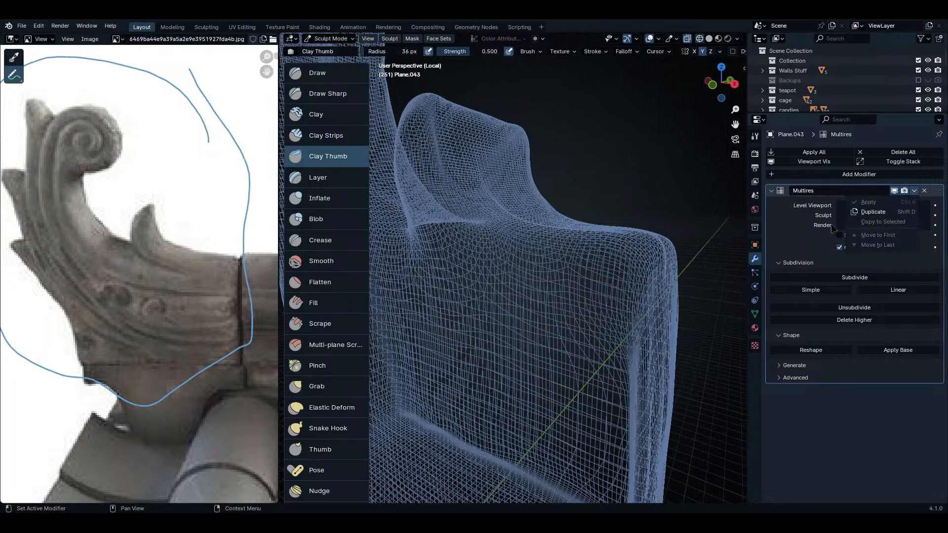
key(Tab)
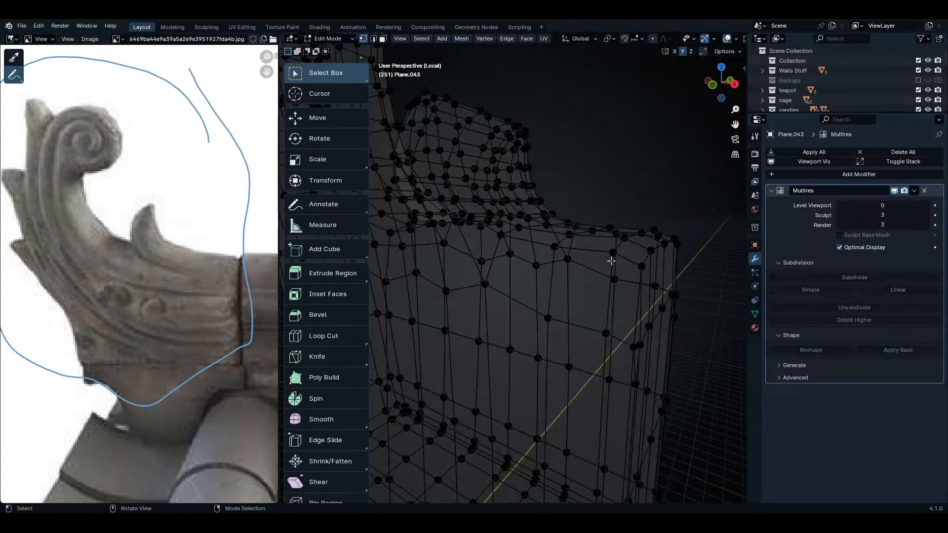
key(Tab)
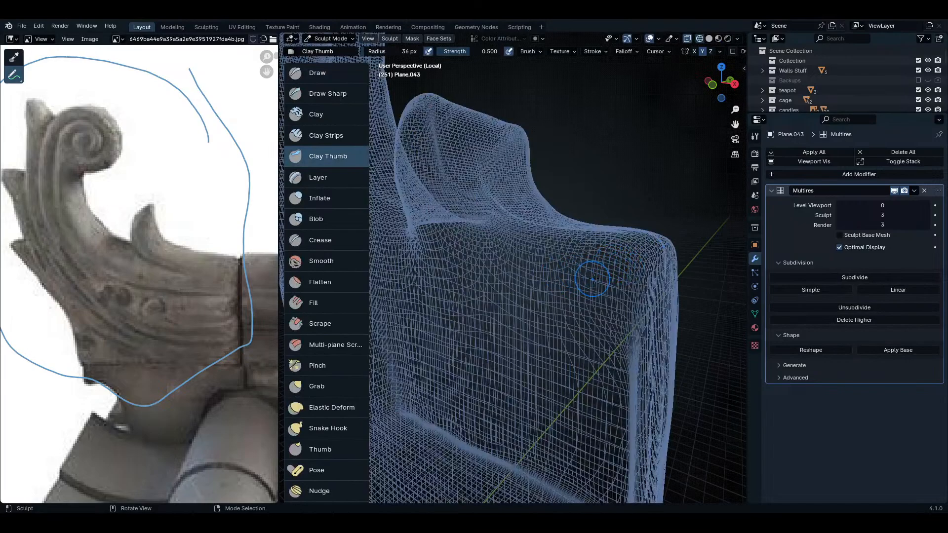
- Switch the ornament to Object Mode and raise the Multires viewport level to 3
key(ctrl+Tab)
click(566, 269)
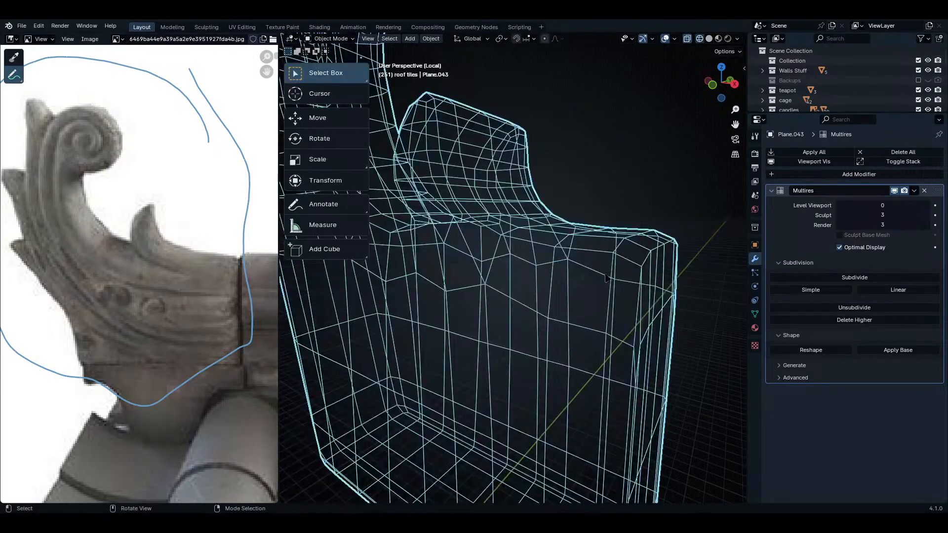
click(926, 207)
click(926, 206)
click(926, 207)
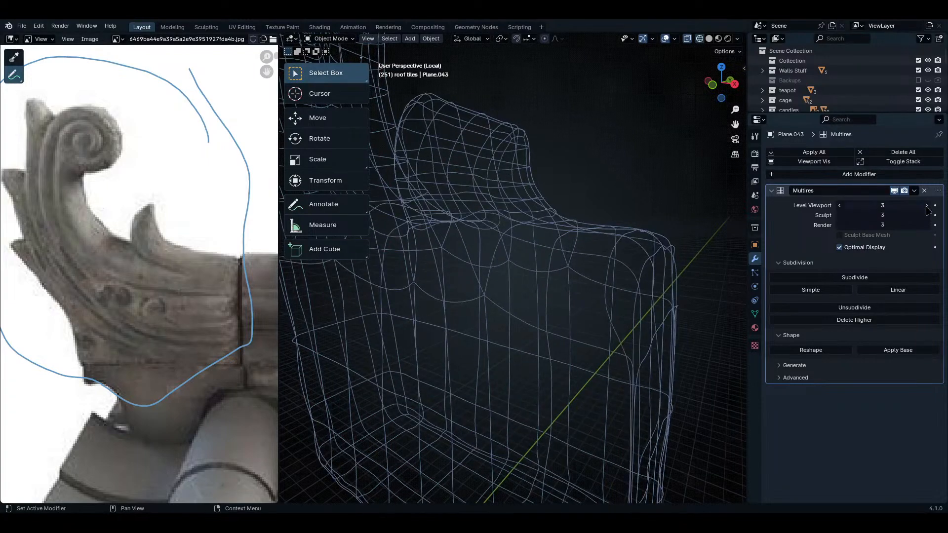
key(ctrl+a)
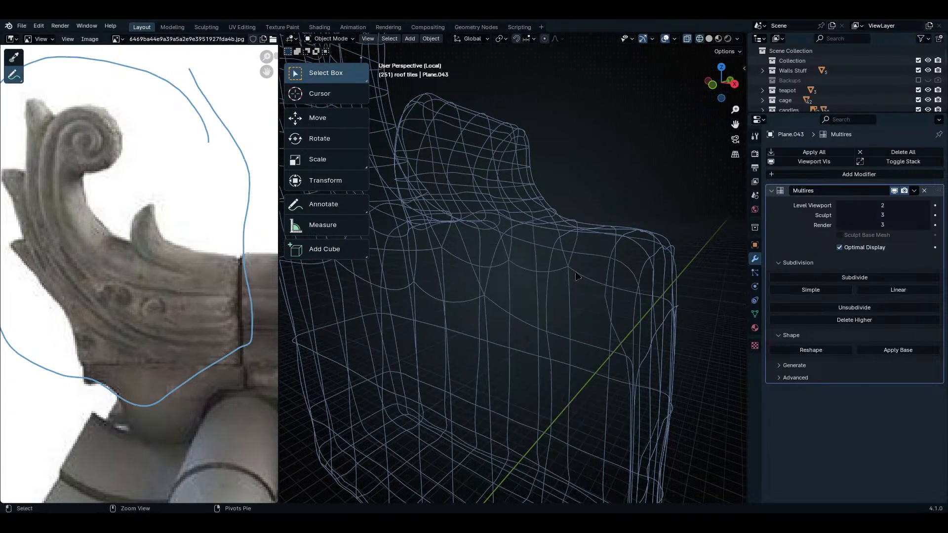
key(shift+z)
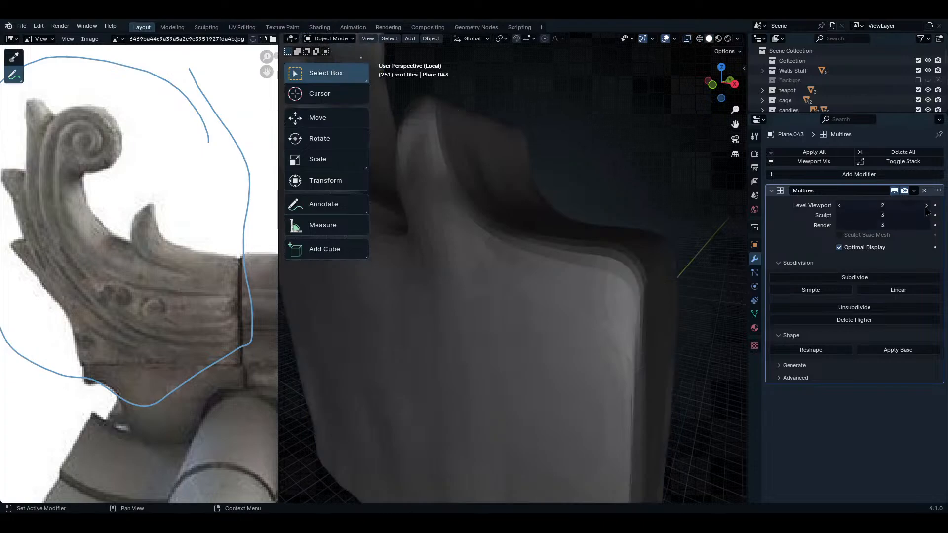
click(926, 206)
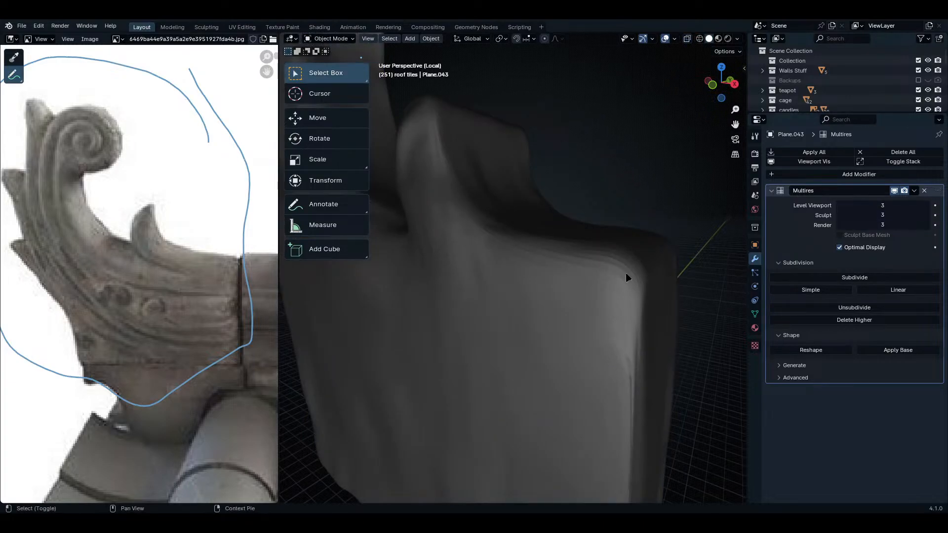
- Subdivide the ornament's Multires modifier up to level 5 and apply it to the mesh
key(shift+z)
key(shift+z)
click(853, 279)
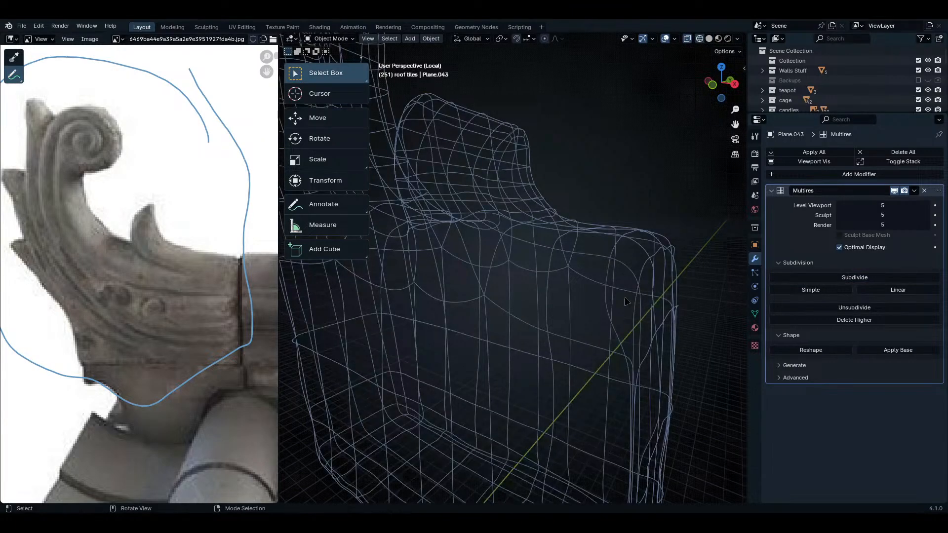
key(shift+z)
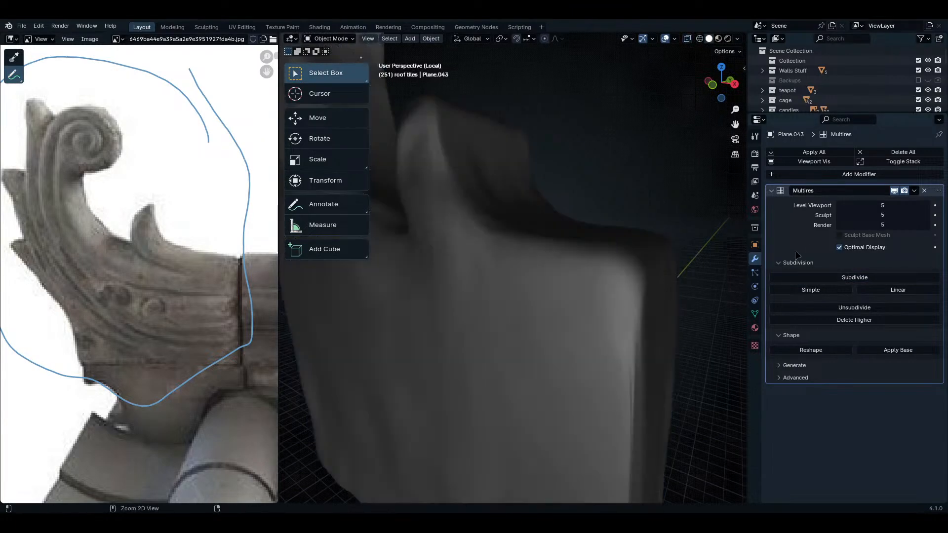
key(ctrl+a)
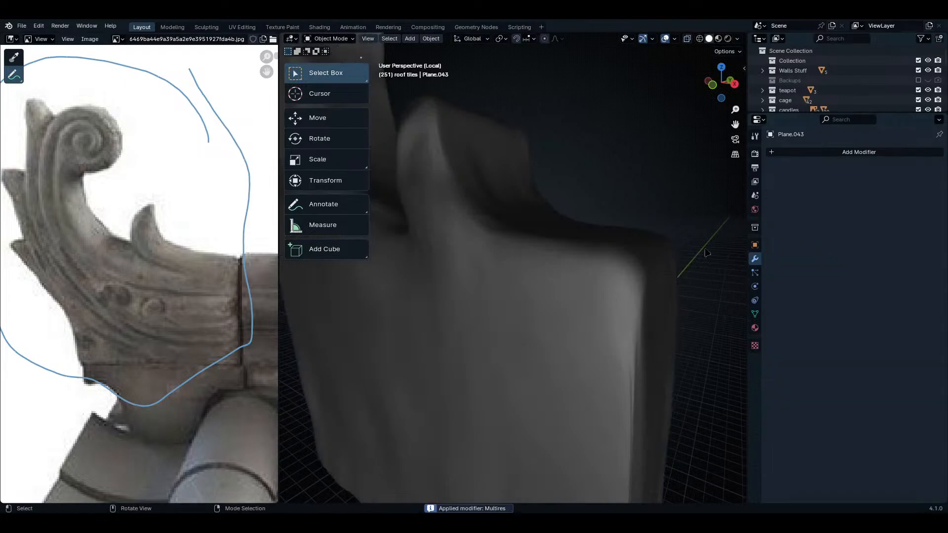
- Examine the applied ornament mesh in Edit Mode with the 3D viewport maximized, and return to solid Object Mode
middle_drag(541, 282, 611, 345)
key(Tab)
mouse_move(611, 345)
ctrl+middle_down()
mouse_move(611, 303)
mouse_move(446, 313)
mouse_move(623, 301)
mouse_move(600, 419)
mouse_move(586, 419)
mouse_move(558, 323)
mouse_move(543, 390)
ctrl+middle_up()
key(ctrl+space)
ctrl+middle_drag(543, 390, 544, 349)
mouse_move(567, 457)
ctrl+middle_down()
mouse_move(569, 355)
mouse_move(565, 364)
ctrl+middle_up()
key(Tab)
key(shift+z)
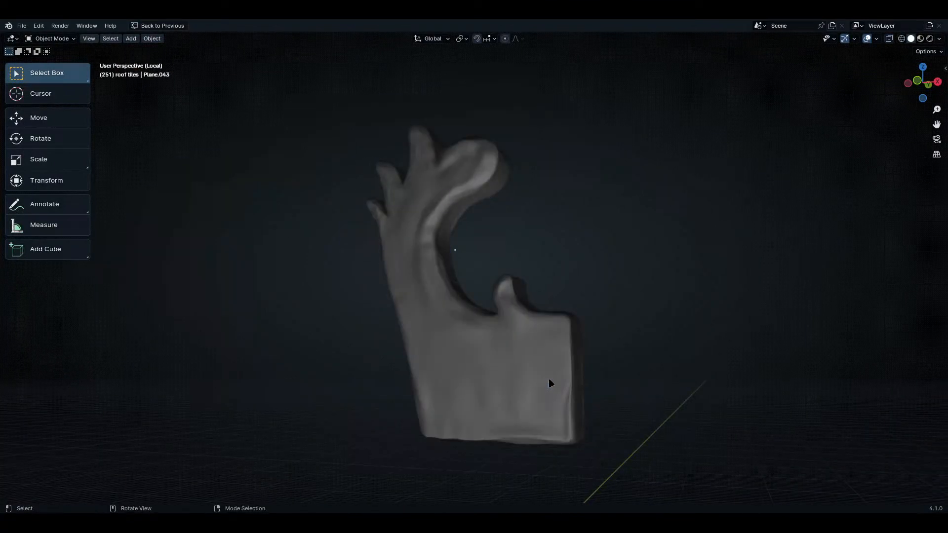
- Put the ornament back into Sculpt Mode near the block beside the small horn
scroll(549, 378, up, 5)
key(ctrl+Tab)
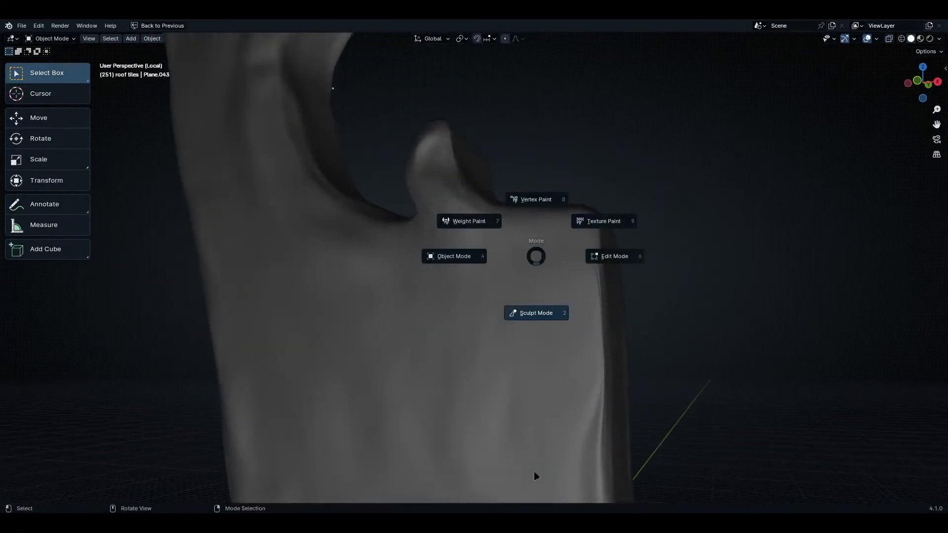
click(539, 332)
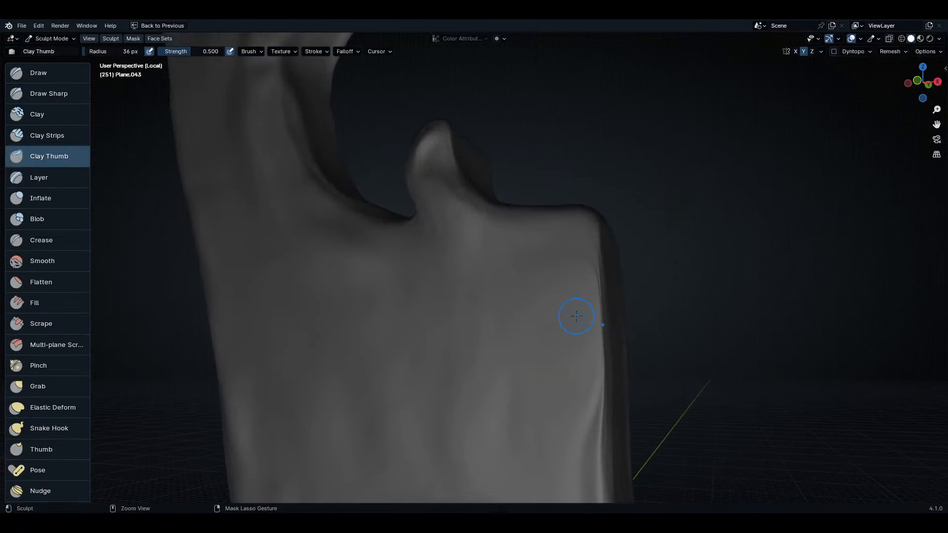
key(ctrl+Tab)
click(503, 318)
click(477, 330)
key(ctrl+Tab)
key(Escape)
key(ctrl+Tab)
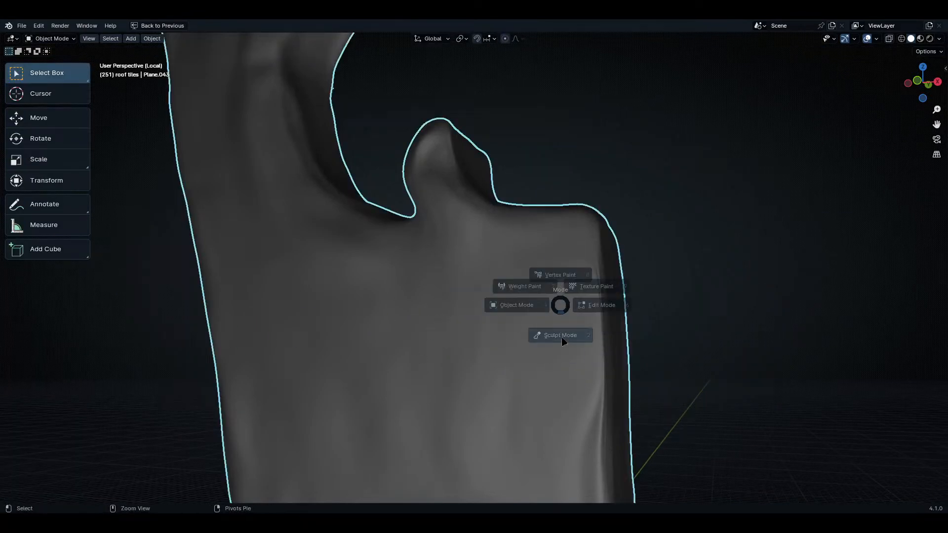
click(562, 338)
middle_drag(621, 288, 644, 292)
mouse_move(586, 331)
ctrl+middle_down()
mouse_move(585, 286)
mouse_move(593, 321)
ctrl+middle_up()
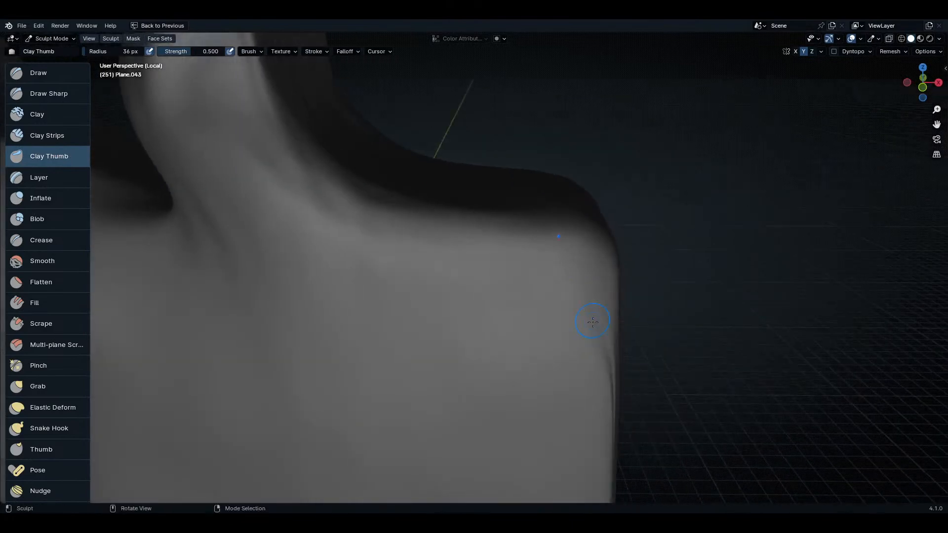
- Try Clay Thumb strokes across the block below the small horn and undo them
scroll(590, 319, up, 1)
scroll(585, 319, down, 3)
scroll(609, 125, up, 2)
shift+middle_drag(543, 291, 696, 164)
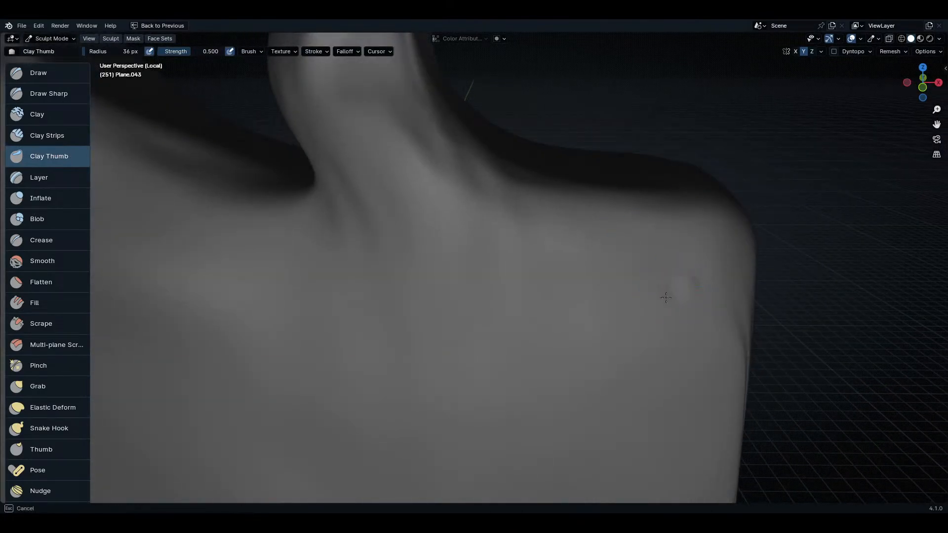
drag(666, 297, 437, 264)
middle_drag(607, 327, 637, 265)
key(ctrl+z)
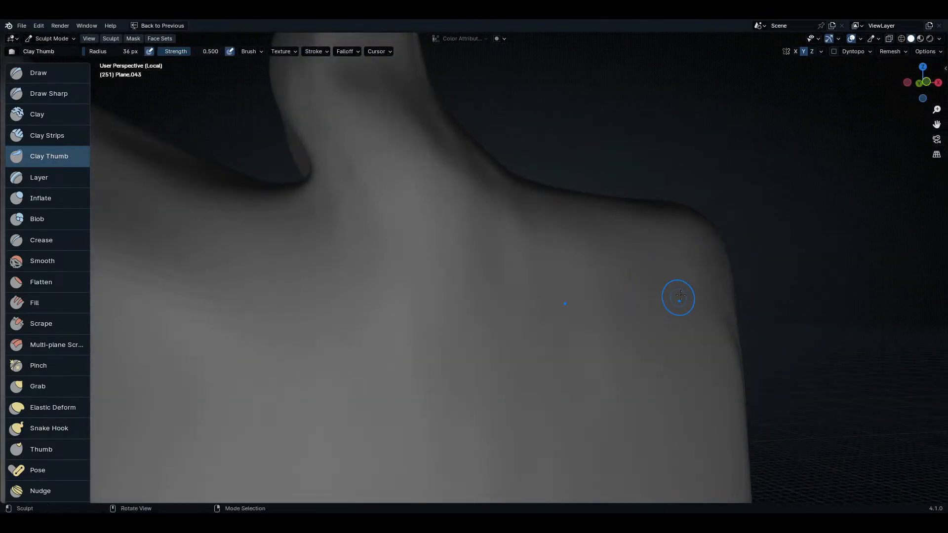
mouse_move(689, 277)
mouse_down()
mouse_move(681, 288)
mouse_move(475, 316)
mouse_up()
middle_drag(611, 291, 545, 284)
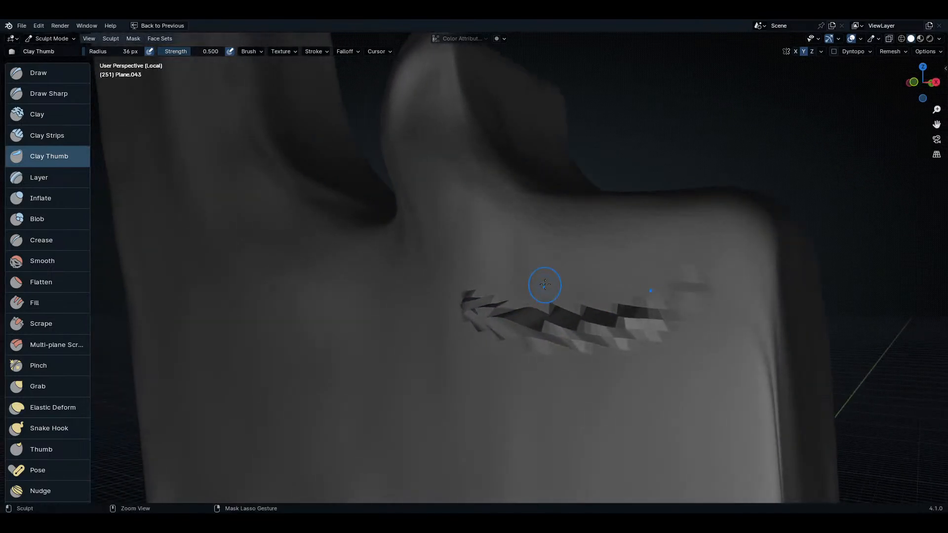
key(ctrl+z)
drag(612, 304, 510, 400)
key(ctrl+z)
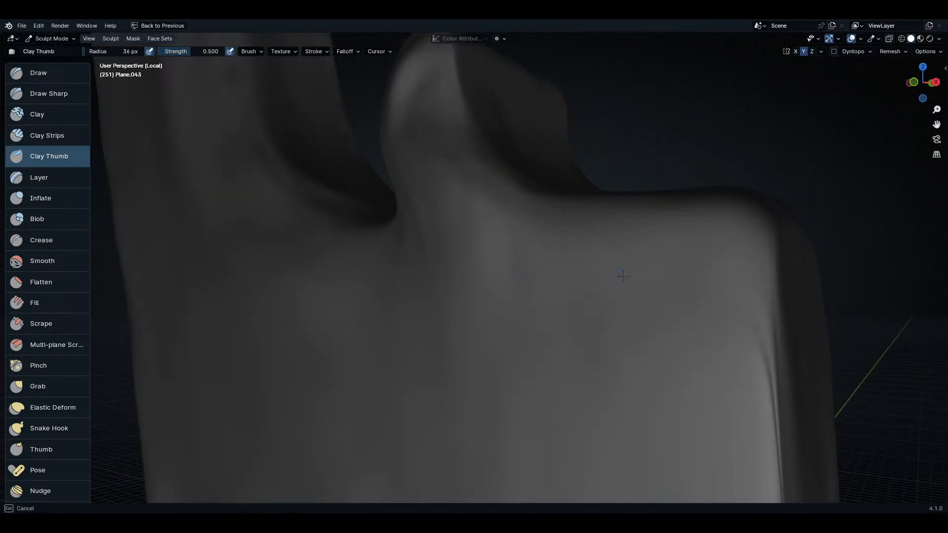
drag(623, 277, 518, 382)
mouse_move(518, 383)
middle_down()
mouse_move(584, 303)
mouse_move(662, 332)
mouse_move(599, 233)
middle_up()
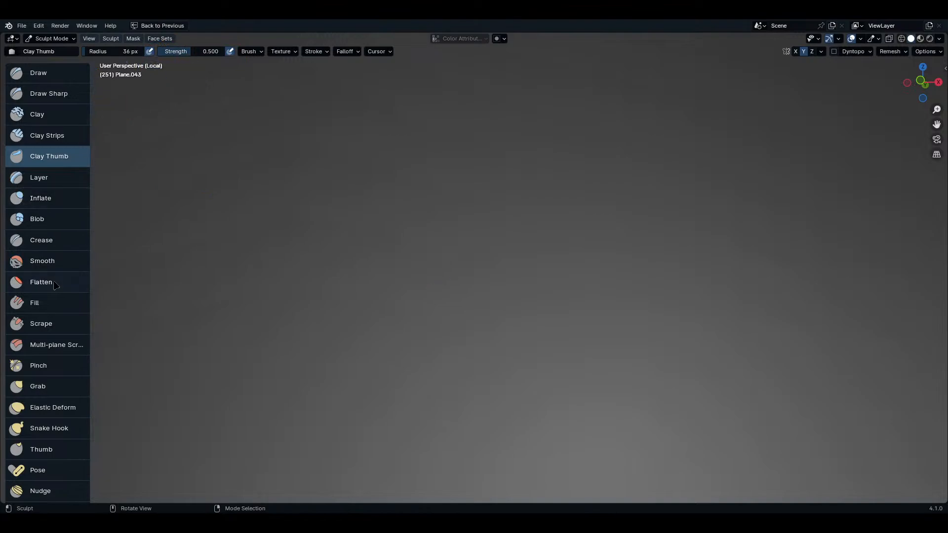
- Switch to the Crease brush for carving the block and the small horn
click(52, 241)
scroll(565, 280, down, 5)
mouse_move(631, 254)
mouse_down()
mouse_move(603, 284)
mouse_move(394, 332)
mouse_up()
mouse_move(487, 337)
middle_down()
mouse_move(546, 334)
mouse_move(578, 298)
middle_up()
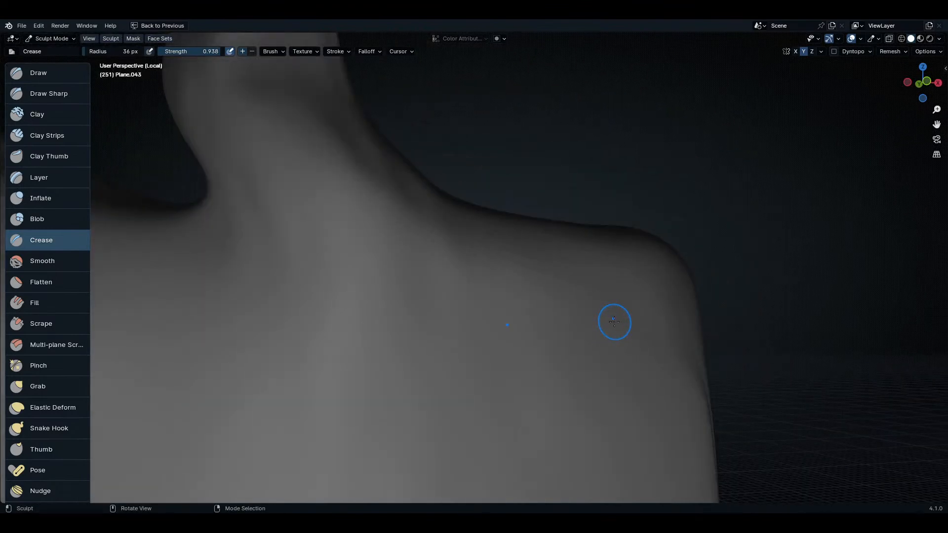
mouse_move(614, 322)
middle_down()
mouse_move(628, 381)
mouse_move(653, 364)
middle_up()
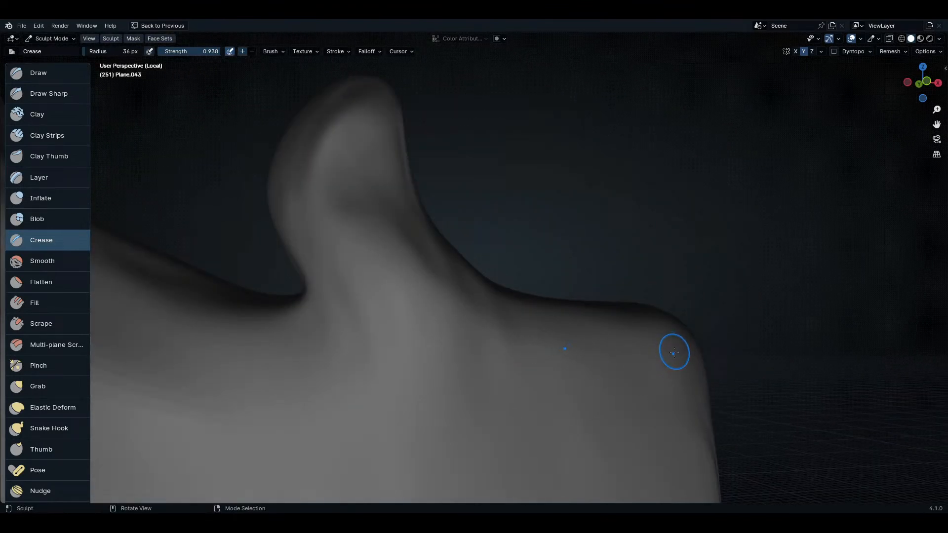
- Try Crease strokes at strengths 0.938 and 0.525 from the block's upper corner up the small horn, and undo both
mouse_move(669, 352)
mouse_down()
mouse_move(579, 379)
mouse_move(417, 297)
mouse_move(361, 148)
mouse_move(370, 126)
mouse_up()
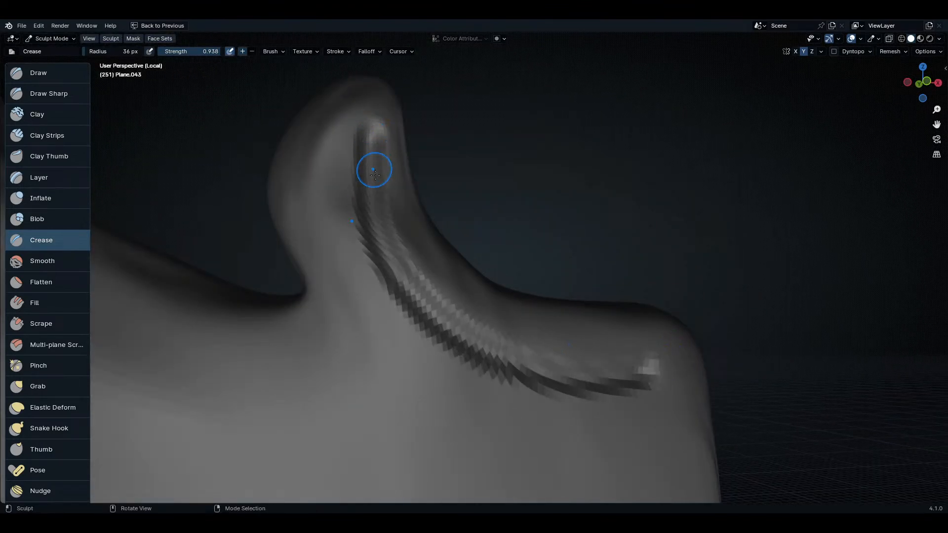
key(ctrl+z)
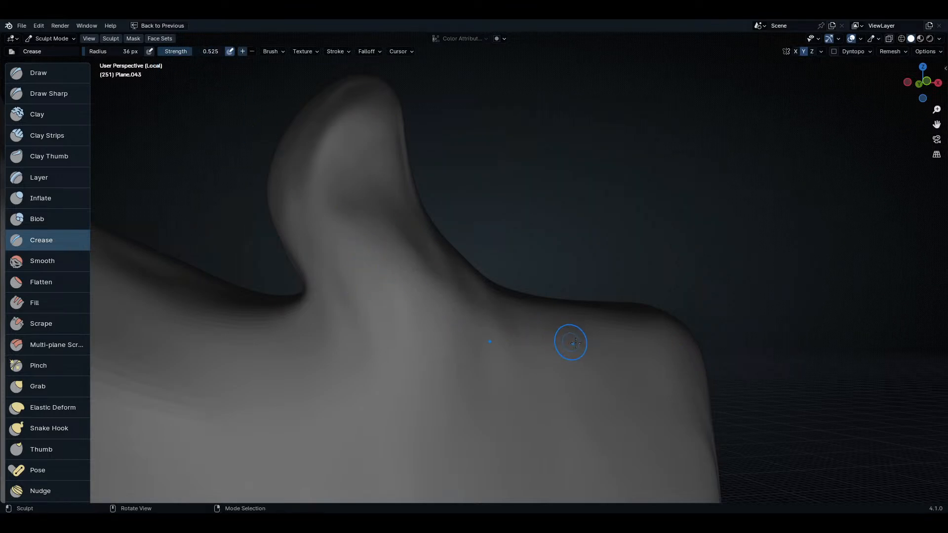
mouse_move(673, 358)
mouse_down()
mouse_move(541, 364)
mouse_move(395, 257)
mouse_move(371, 137)
mouse_move(384, 148)
mouse_up()
key(ctrl+space)
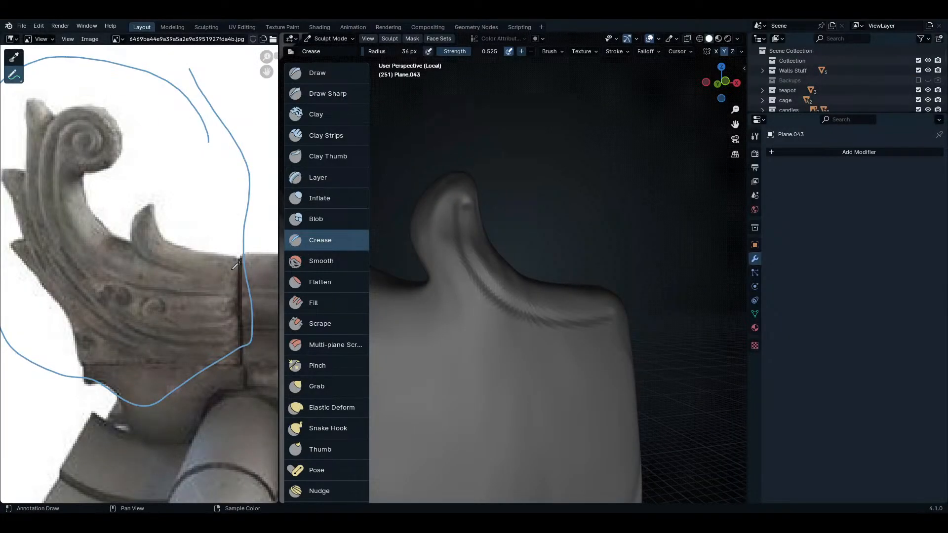
scroll(235, 265, up, 4)
middle_drag(530, 316, 529, 310)
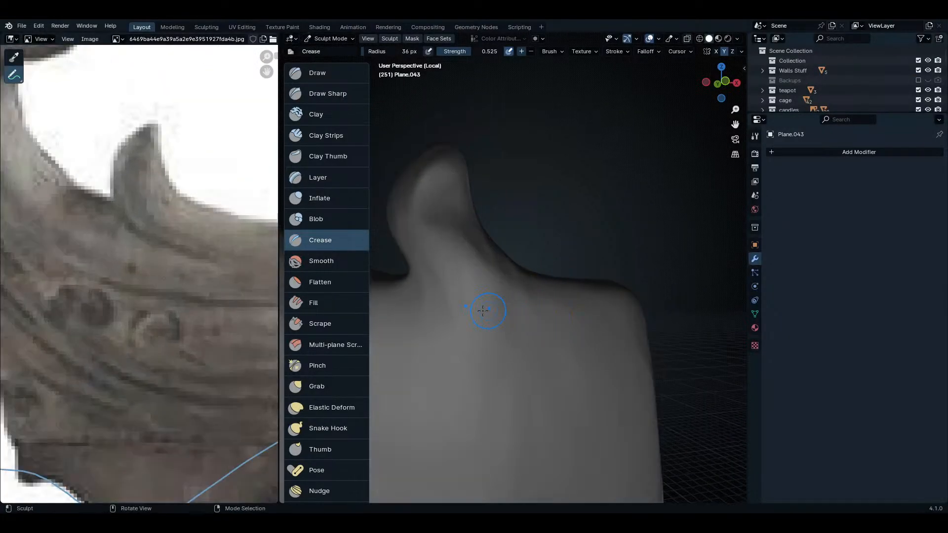
- Carve a crease along the small horn's outer curve down into the block, following the reference image
mouse_move(403, 168)
mouse_down()
mouse_move(409, 213)
mouse_move(441, 282)
mouse_move(504, 315)
mouse_up()
middle_drag(462, 299, 442, 309)
key(ctrl+space)
scroll(409, 288, down, 2)
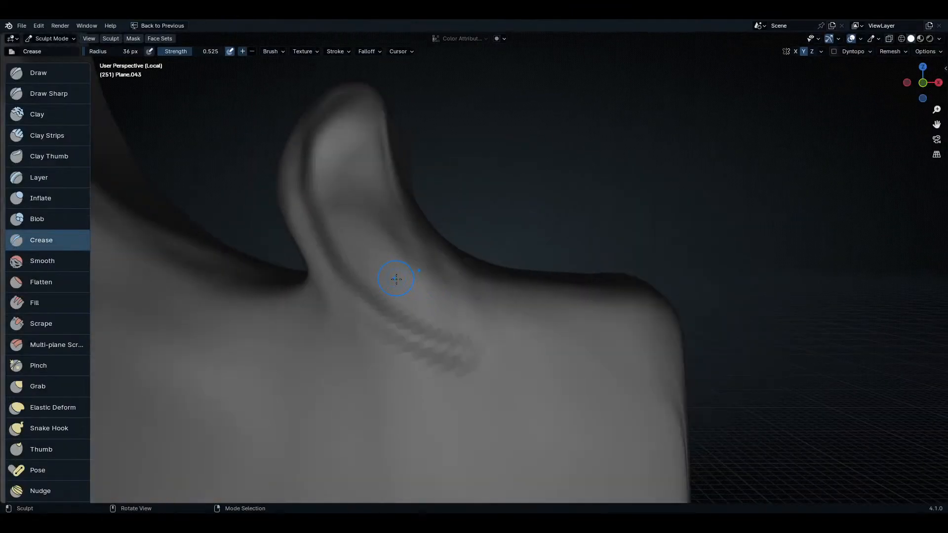
- Try to extend the horn's crease across the block toward its corner, and undo those strokes
shift+middle_drag(395, 277, 494, 338)
drag(397, 284, 704, 388)
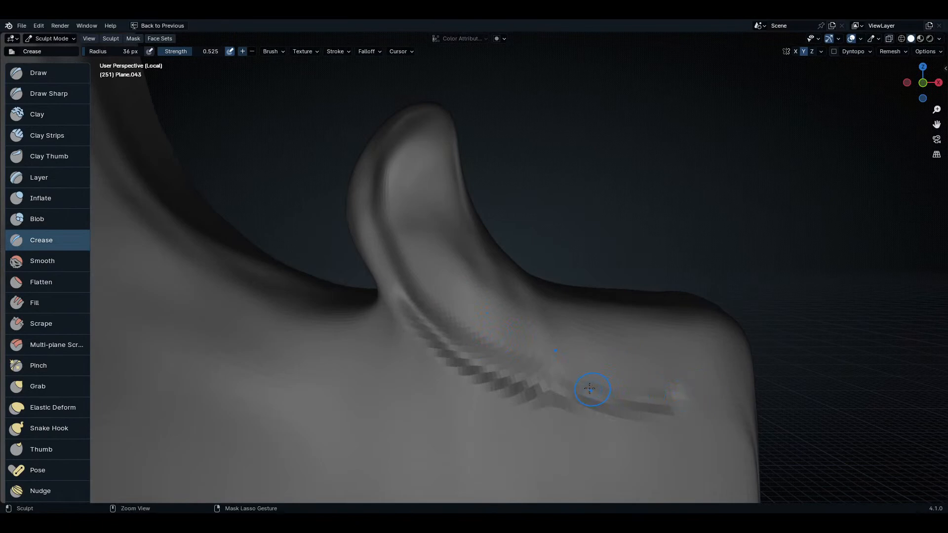
key(ctrl+z)
key(ctrl+z)
- Deepen and lengthen the small horn's crease into the block, and soften its lower end with a 65 px brush radius
mouse_move(374, 179)
mouse_down()
mouse_move(378, 202)
mouse_move(612, 373)
mouse_up()
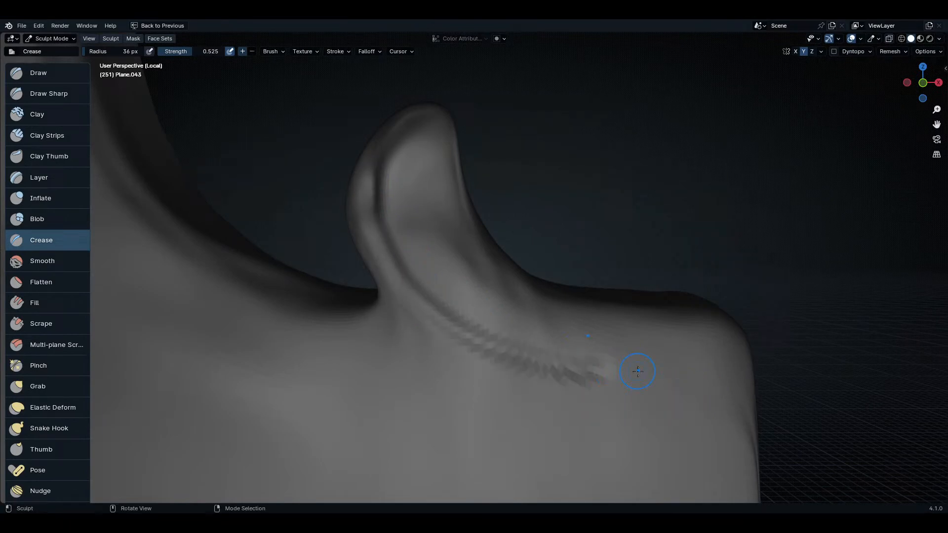
ctrl+middle_drag(539, 380, 619, 335)
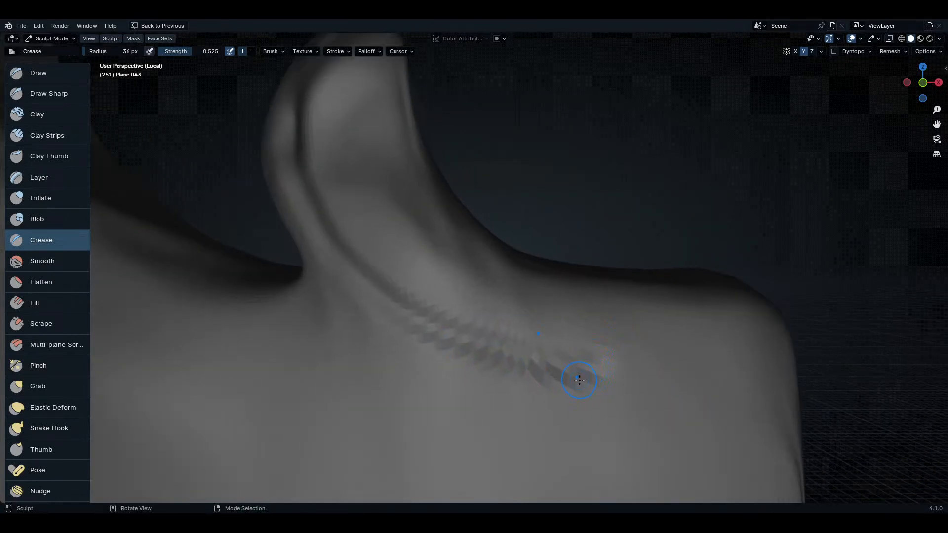
key(f)
click(596, 381)
shift+drag(597, 383, 523, 389)
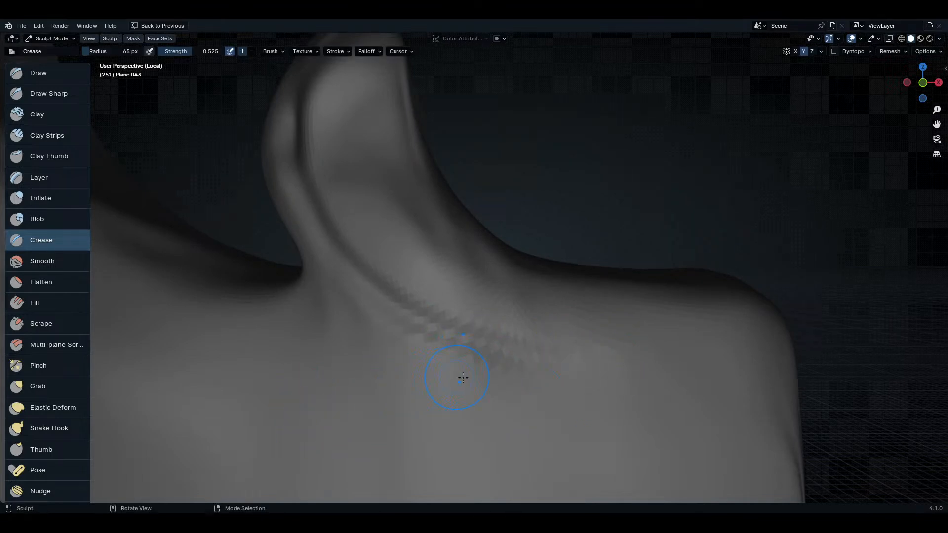
mouse_move(453, 372)
middle_down()
mouse_move(499, 364)
mouse_move(518, 350)
mouse_move(508, 345)
middle_up()
- Set the Crease brush radius to 25 px and bring the reference image back beside the sculpt
key(f)
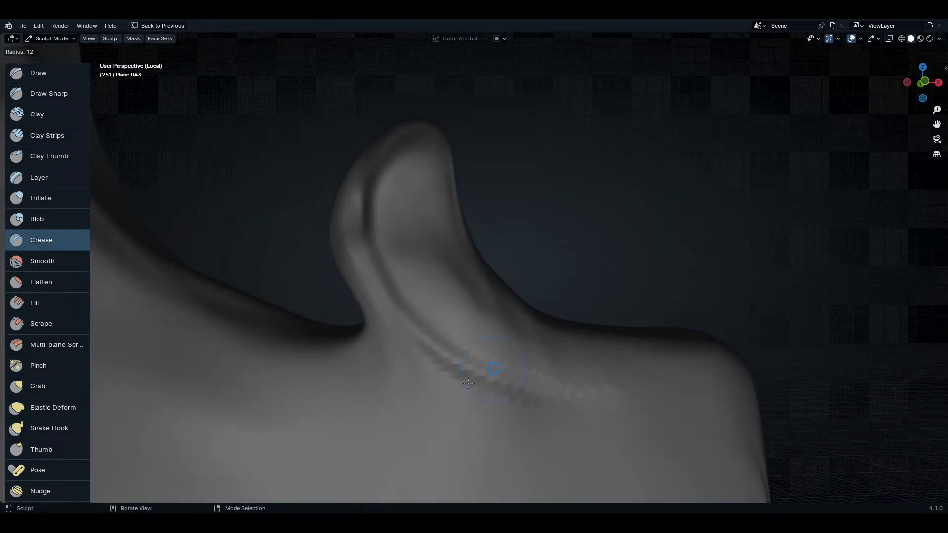
click(474, 387)
key(ctrl+space)
middle_drag(455, 334, 488, 330)
- Hide the sculpt toolbar and widen the 3D viewport by narrowing the properties area
key(t)
scroll(495, 345, down, 3)
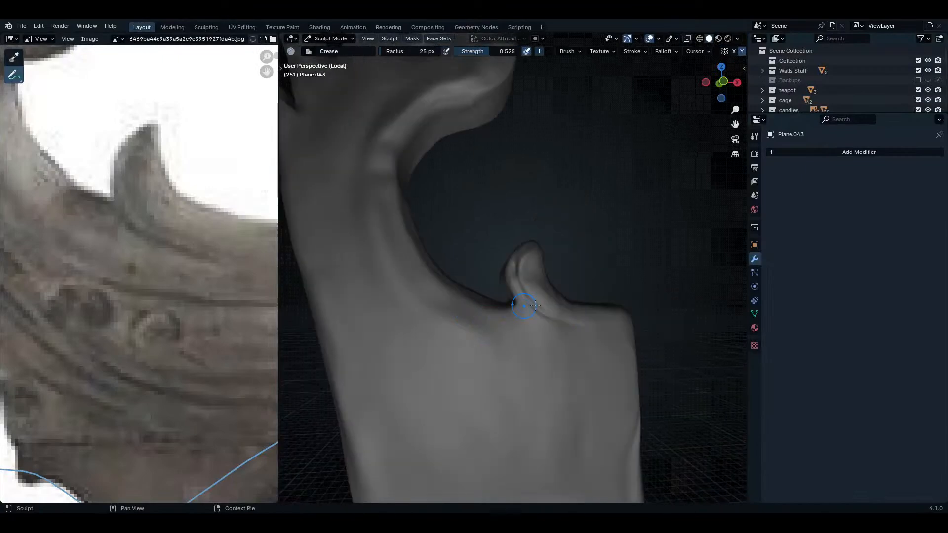
shift+middle_drag(520, 303, 548, 315)
drag(746, 259, 872, 259)
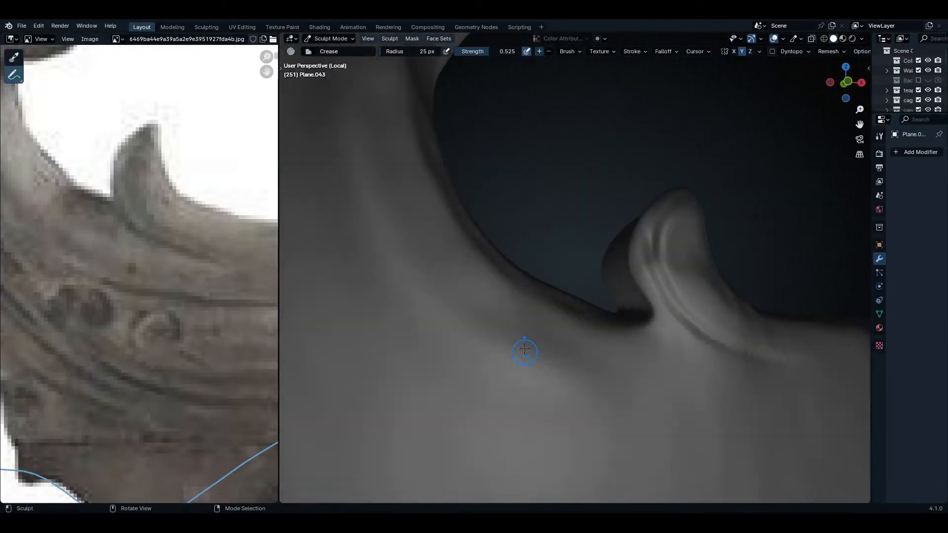
scroll(110, 320, down, 4)
scroll(102, 266, up, 2)
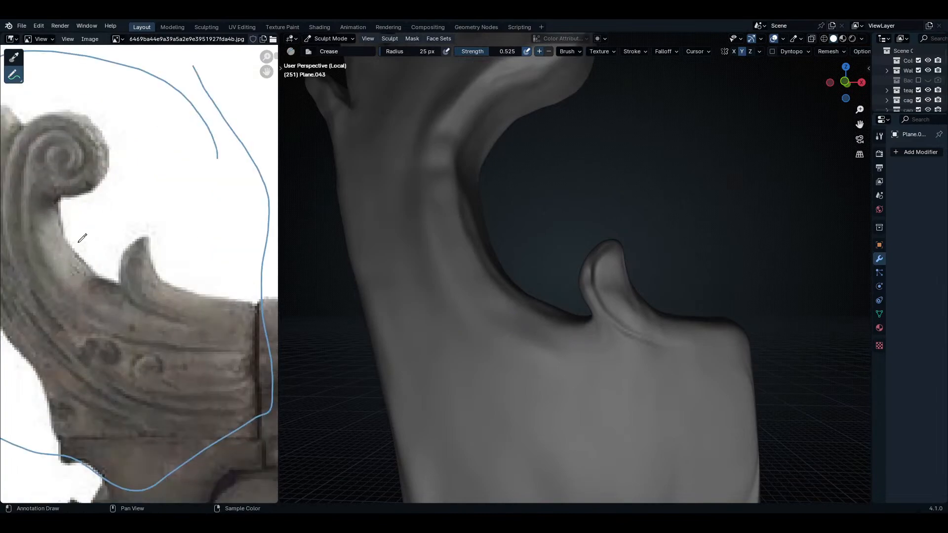
- Try to carve a spiral crease into the ornament's rounded scroll end, matching the reference, and undo it
scroll(81, 239, up, 1)
middle_drag(80, 240, 130, 362)
scroll(409, 276, down, 3)
shift+middle_drag(475, 244, 486, 224)
scroll(486, 223, up, 6)
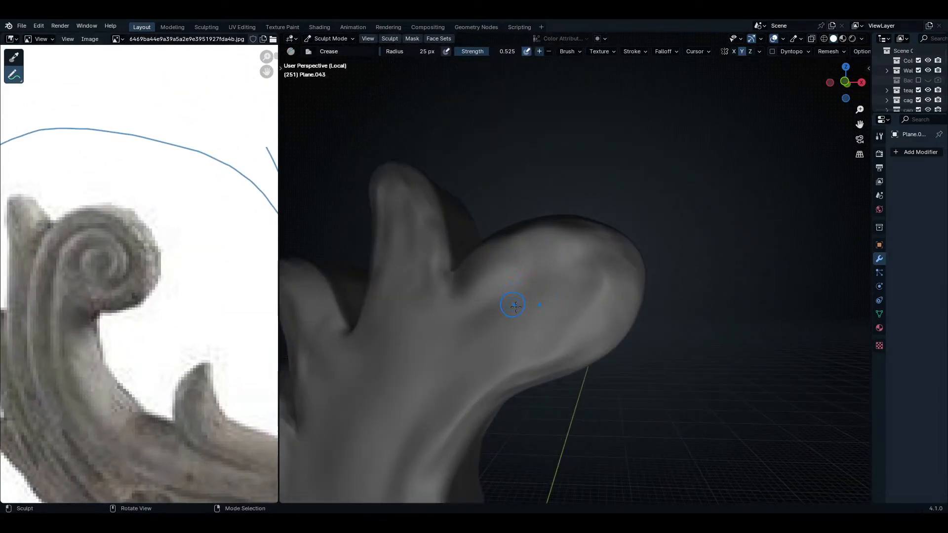
mouse_move(597, 296)
mouse_down()
mouse_move(621, 260)
mouse_move(533, 287)
mouse_move(651, 347)
mouse_move(681, 223)
mouse_up()
scroll(638, 231, down, 4)
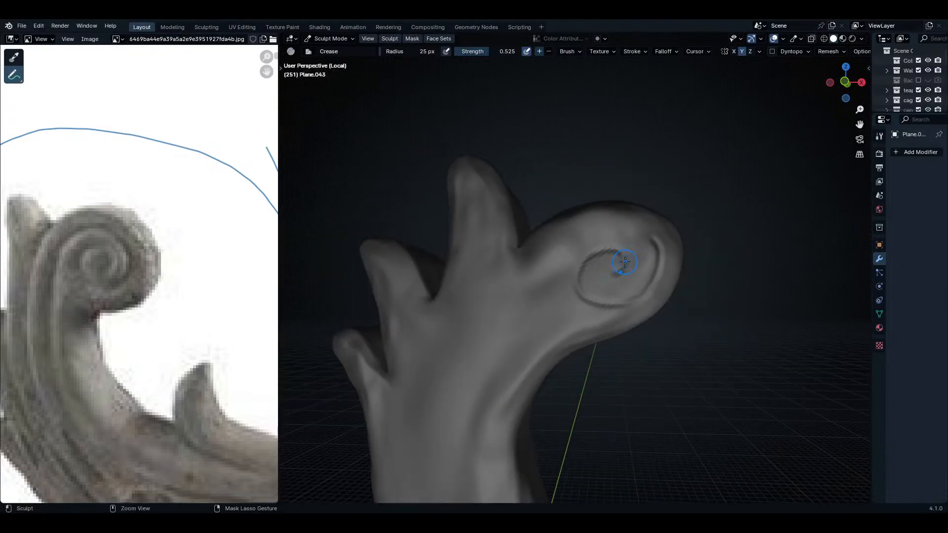
key(ctrl+z)
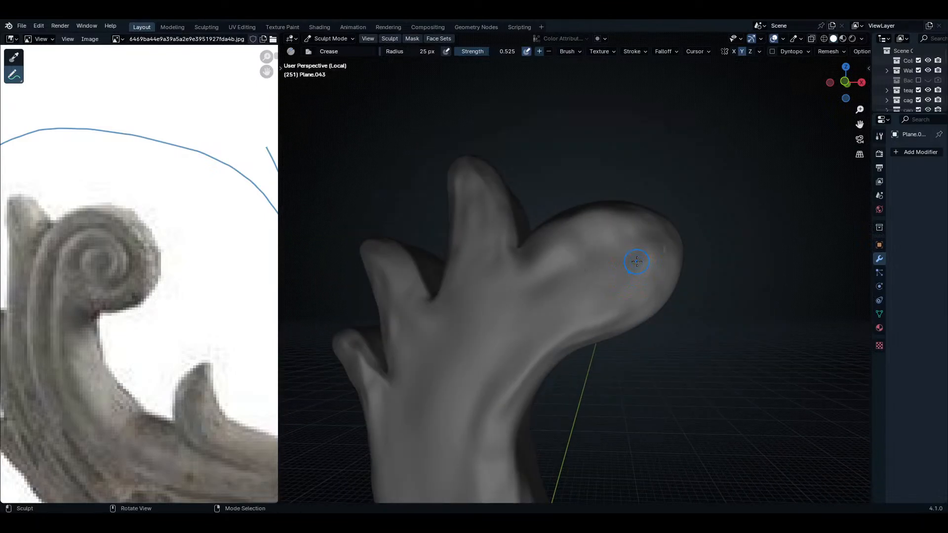
- Try further crease strokes along the scroll end's lower inner edge, and undo them
mouse_move(666, 251)
mouse_down()
mouse_move(657, 234)
mouse_move(524, 328)
mouse_move(612, 306)
mouse_up()
key(ctrl+z)
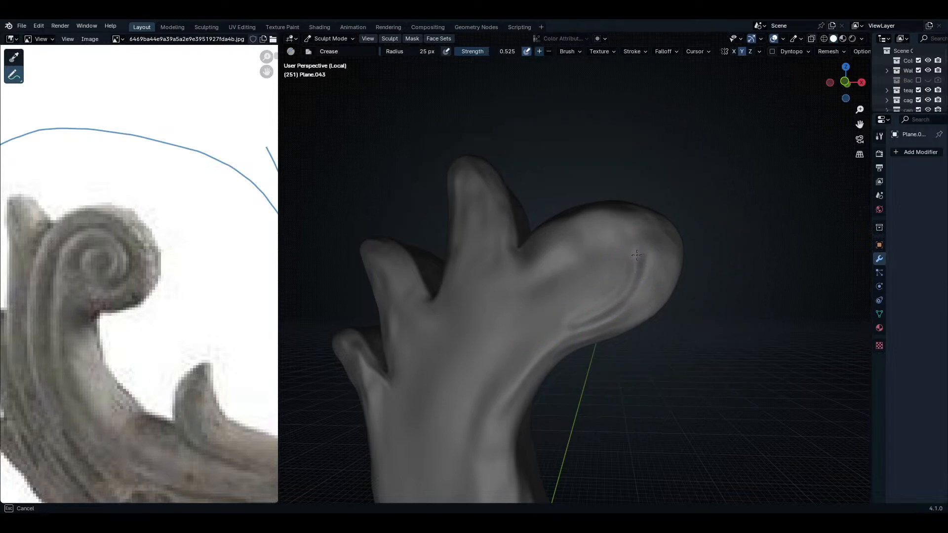
mouse_move(636, 255)
mouse_down()
mouse_move(600, 240)
mouse_move(493, 316)
mouse_up()
scroll(516, 365, down, 3)
mouse_move(522, 357)
middle_down()
mouse_move(582, 330)
mouse_move(554, 324)
middle_up()
scroll(560, 322, up, 5)
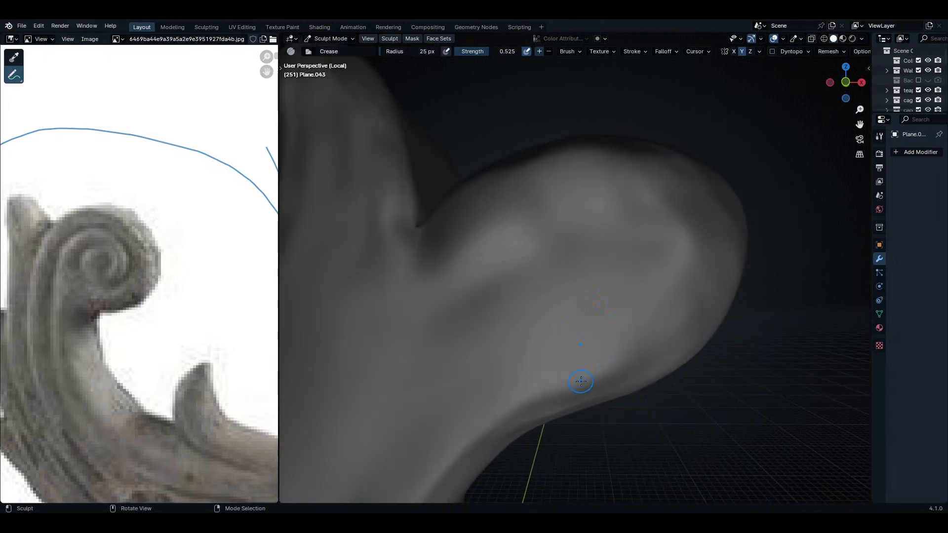
- Crease the front edge of the tallest spike from its tip down to the notch at its base
scroll(614, 374, down, 5)
scroll(602, 385, up, 5)
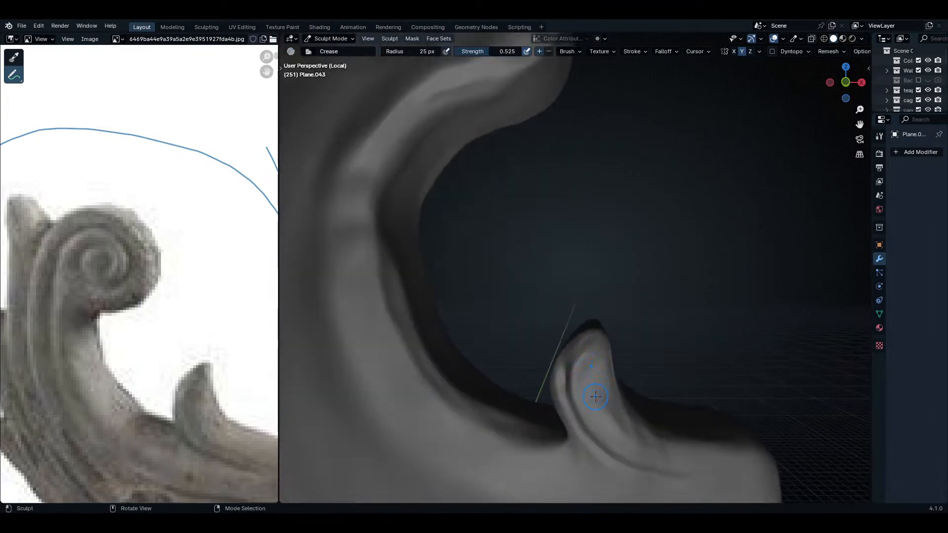
scroll(595, 396, up, 2)
shift+middle_drag(596, 397, 726, 346)
scroll(711, 348, down, 3)
shift+middle_drag(641, 128, 615, 351)
middle_drag(550, 270, 641, 345)
scroll(563, 280, up, 3)
mouse_move(517, 184)
mouse_down()
mouse_move(500, 364)
mouse_move(520, 361)
mouse_move(500, 415)
mouse_up()
drag(518, 343, 489, 433)
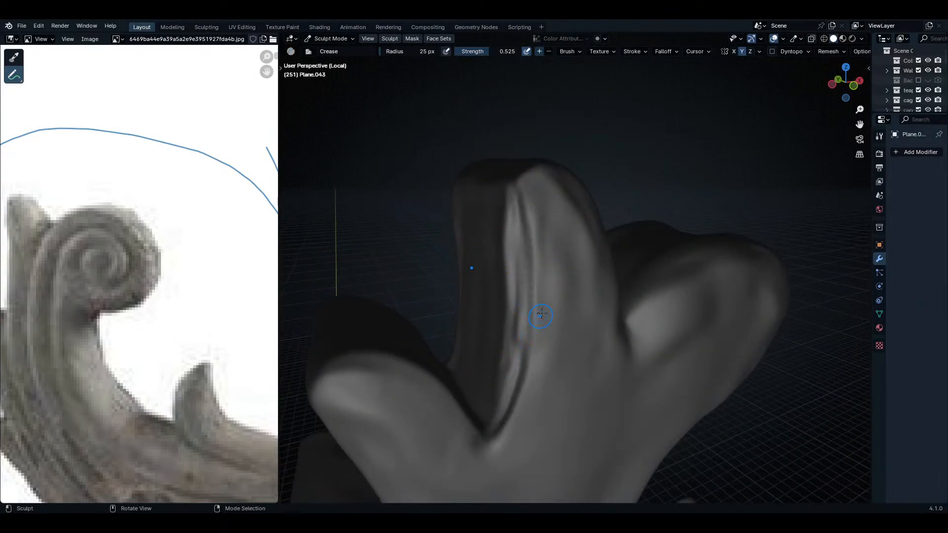
- Carve a spiral crease into the scroll end and continue it along the neck toward the stem
middle_drag(625, 358, 611, 356)
middle_drag(730, 376, 613, 360)
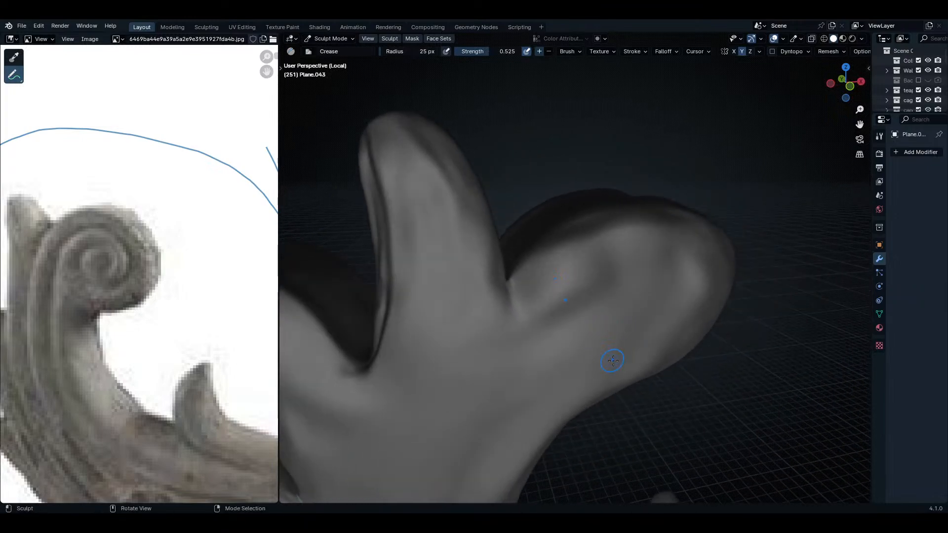
mouse_move(605, 371)
mouse_down()
mouse_move(651, 353)
mouse_move(711, 291)
mouse_move(661, 229)
mouse_move(583, 291)
mouse_move(589, 296)
mouse_up()
key(ctrl+z)
mouse_move(642, 313)
mouse_down()
mouse_move(664, 300)
mouse_move(603, 330)
mouse_move(639, 351)
mouse_up()
mouse_move(700, 332)
mouse_down()
mouse_move(712, 262)
mouse_move(647, 238)
mouse_move(567, 292)
mouse_move(521, 351)
mouse_move(445, 394)
mouse_up()
shift+middle_drag(563, 333, 627, 332)
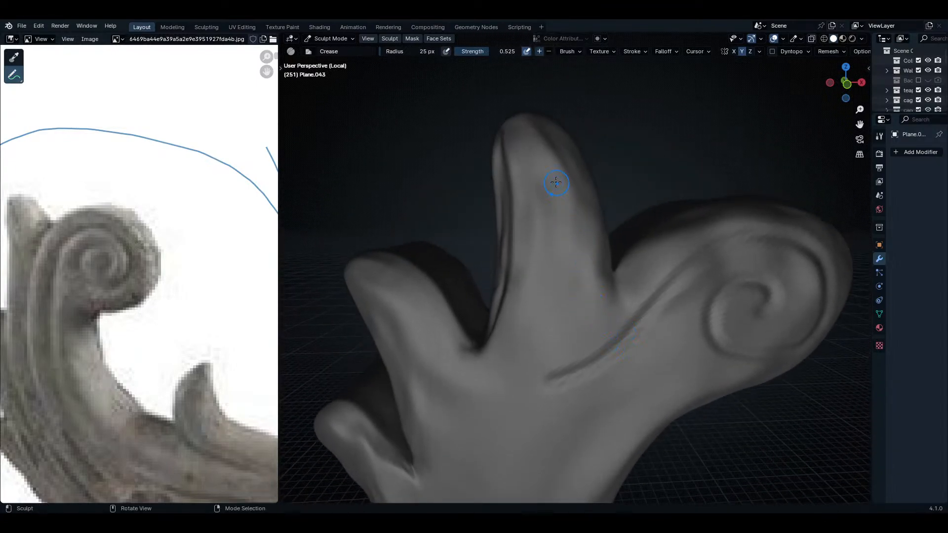
- Carve a crease on the tallest spike's face, running past its base and down into the stem
drag(519, 138, 518, 204)
drag(513, 323, 469, 439)
middle_drag(469, 439, 594, 195)
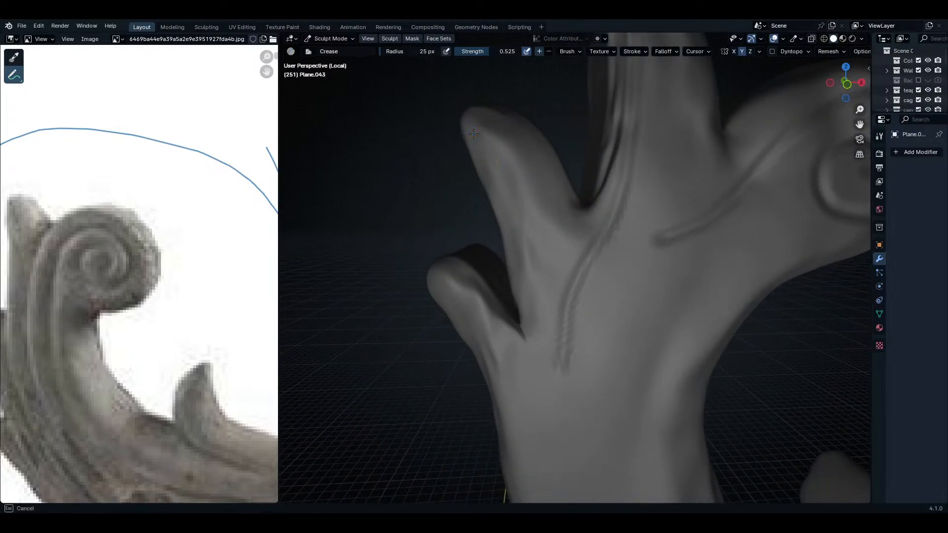
- Carve a crease from the middle spike's tip along its outer edge and down into the stem
drag(474, 133, 534, 306)
drag(532, 369, 554, 454)
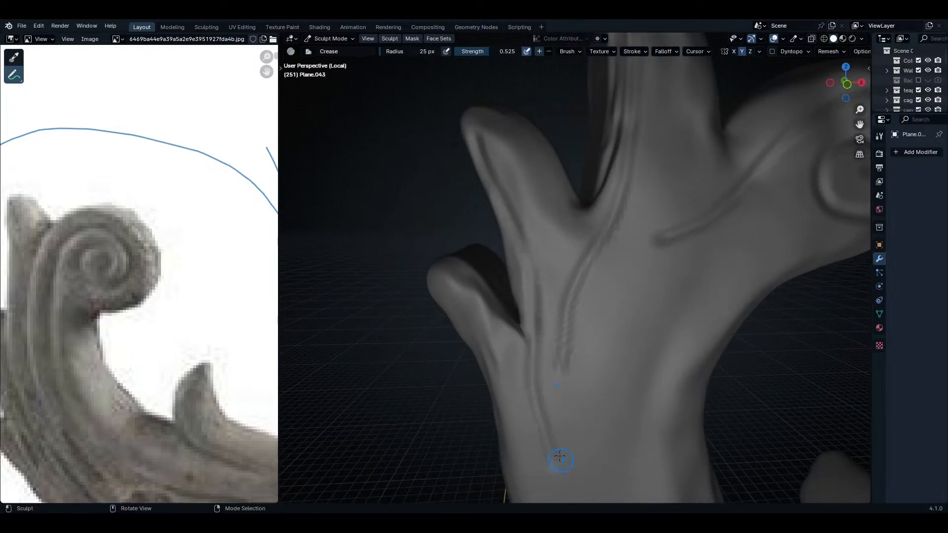
shift+middle_drag(559, 461, 550, 280)
- Carve a crease along the lowest spike, redoing the first attempt, and sweep it down and across the stem
drag(429, 97, 428, 99)
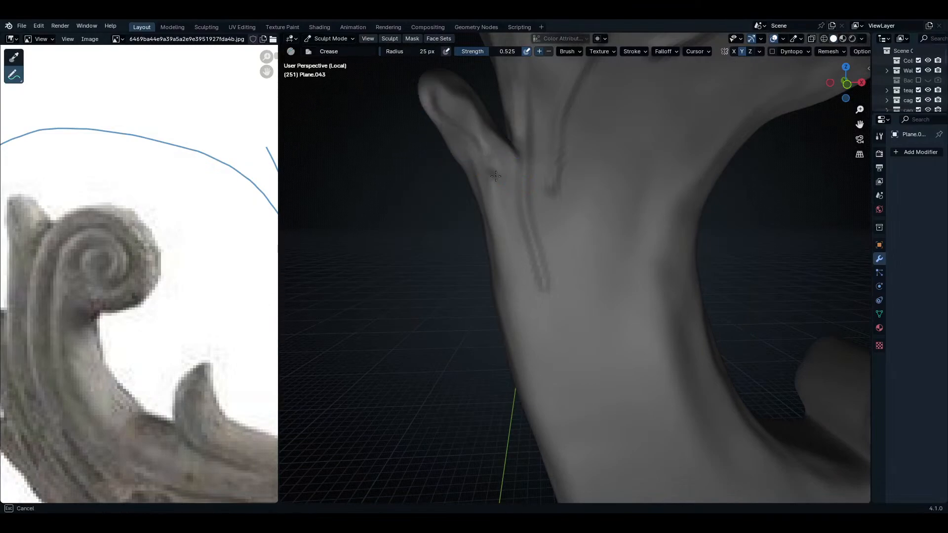
key(ctrl+z)
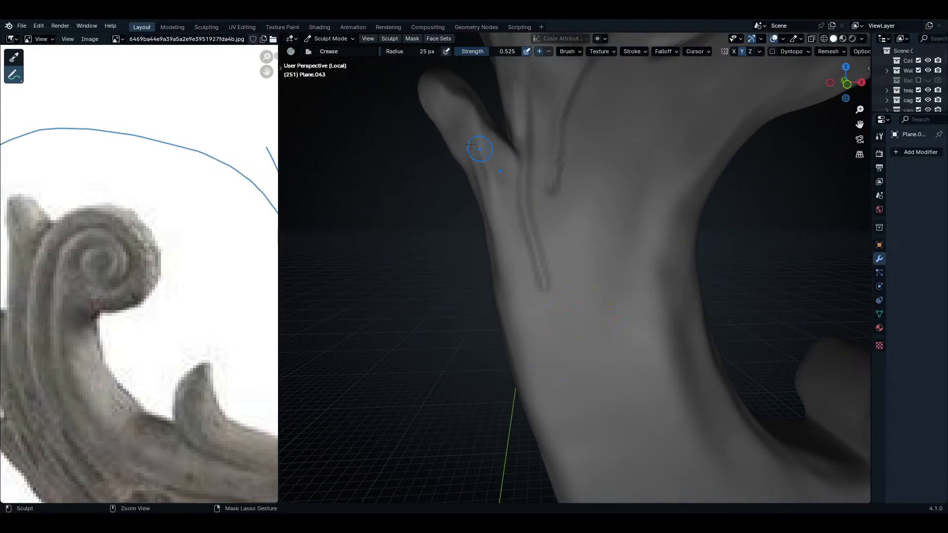
drag(431, 111, 438, 117)
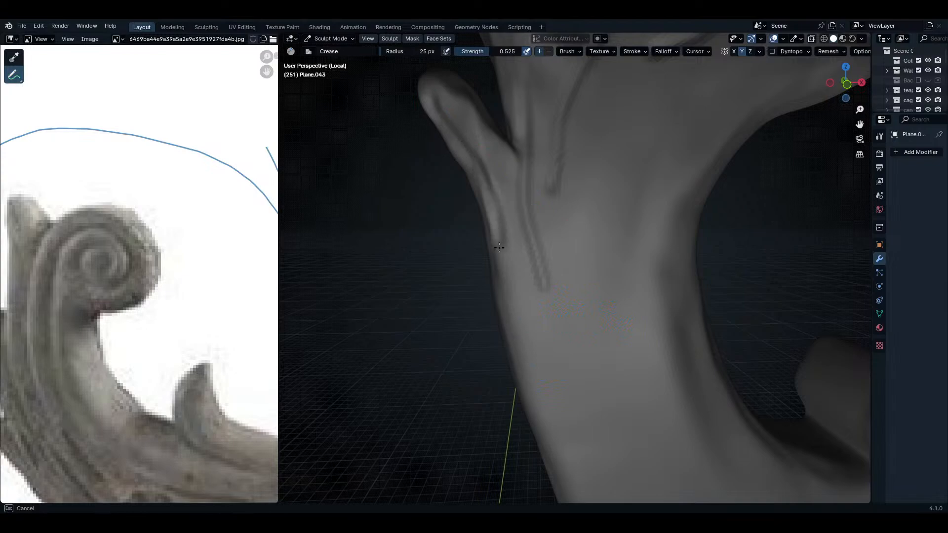
mouse_move(499, 248)
mouse_down()
mouse_move(514, 331)
mouse_move(663, 441)
mouse_move(687, 445)
mouse_up()
scroll(666, 383, down, 3)
shift+middle_drag(569, 336, 558, 252)
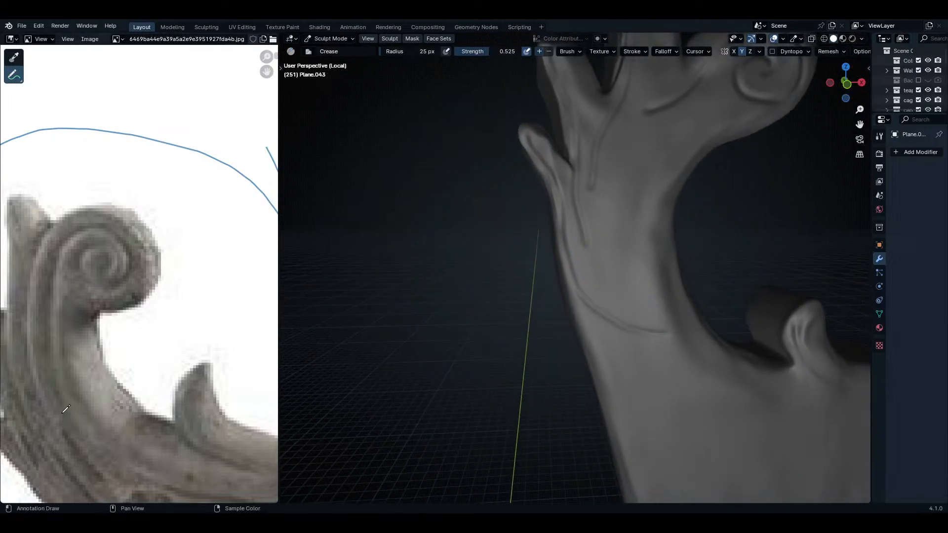
- Set the brush radius to 118 px and smooth away the part of the crease that crosses the stem
scroll(135, 343, down, 4)
scroll(745, 364, up, 4)
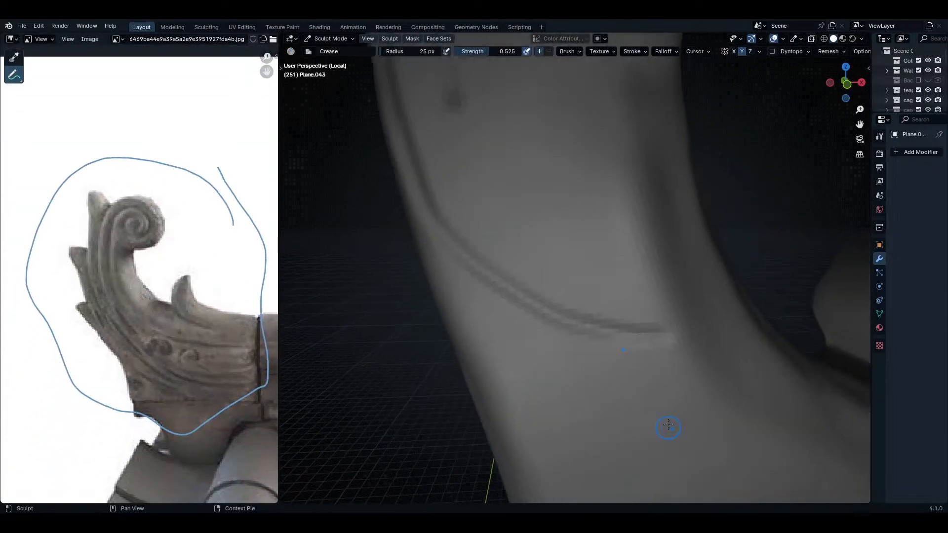
key(f)
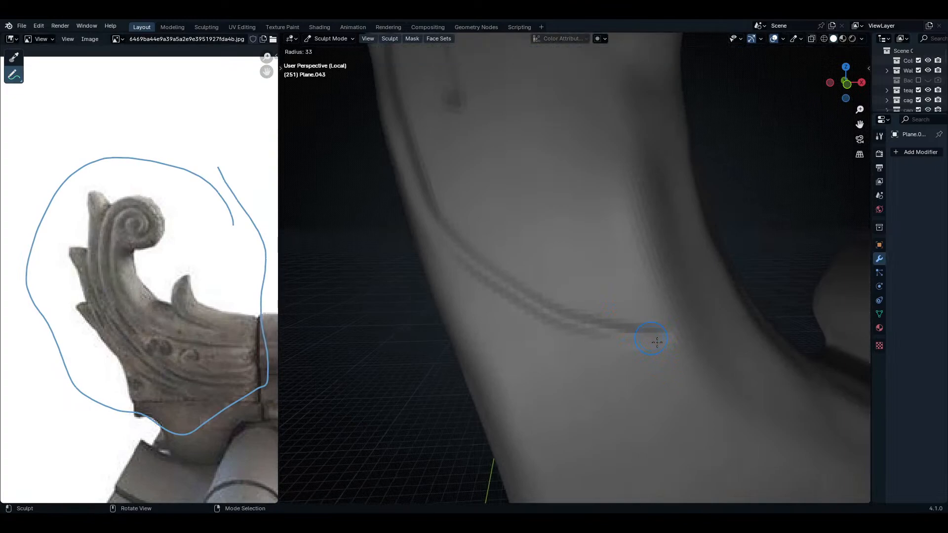
click(696, 364)
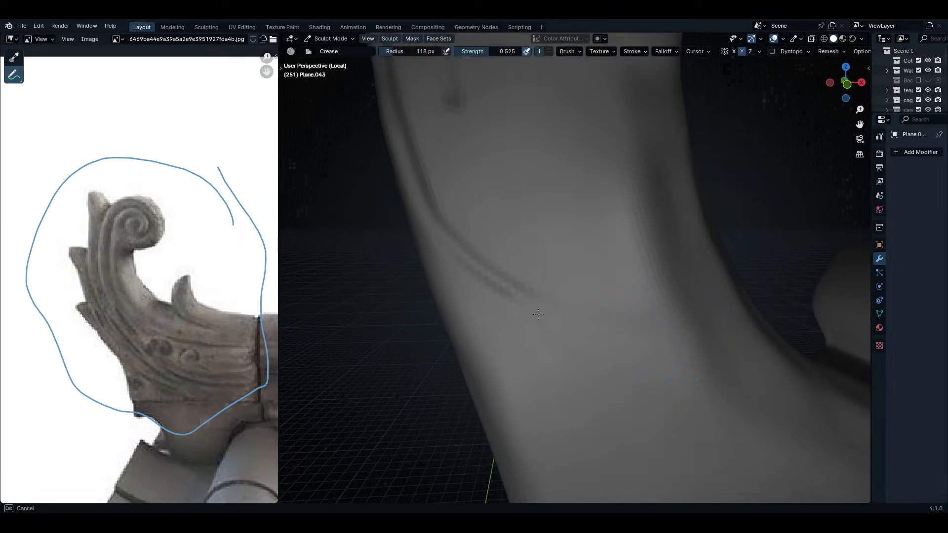
drag(493, 229, 578, 307)
middle_drag(577, 307, 537, 271)
drag(539, 284, 619, 366)
- Smooth out the dent on the stem and blend the lower ends of the spikes' creases into the surface
scroll(592, 312, down, 4)
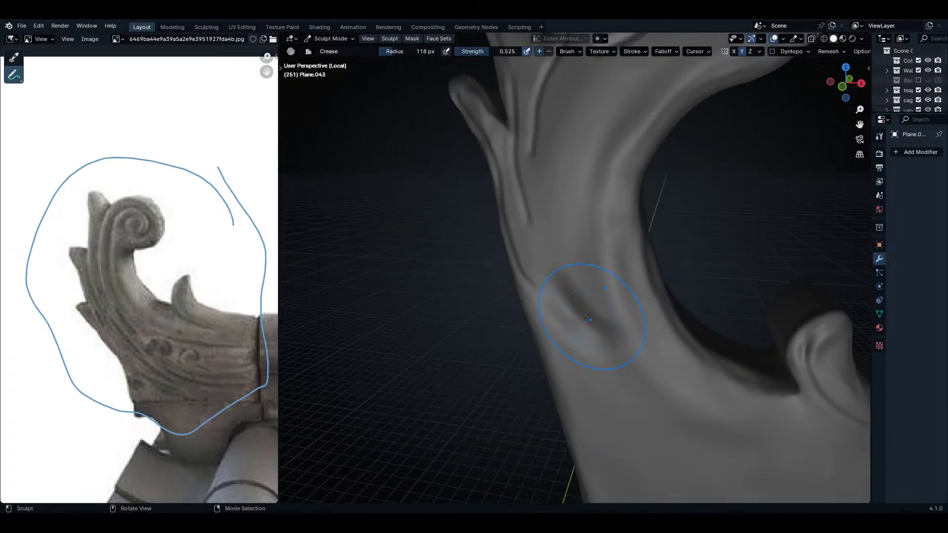
shift+middle_drag(592, 313, 592, 391)
scroll(555, 341, up, 3)
mouse_move(555, 342)
shift+mouse_down()
mouse_move(539, 308)
mouse_move(596, 348)
shift+mouse_up()
scroll(594, 337, down, 2)
ctrl+middle_drag(601, 305, 582, 307)
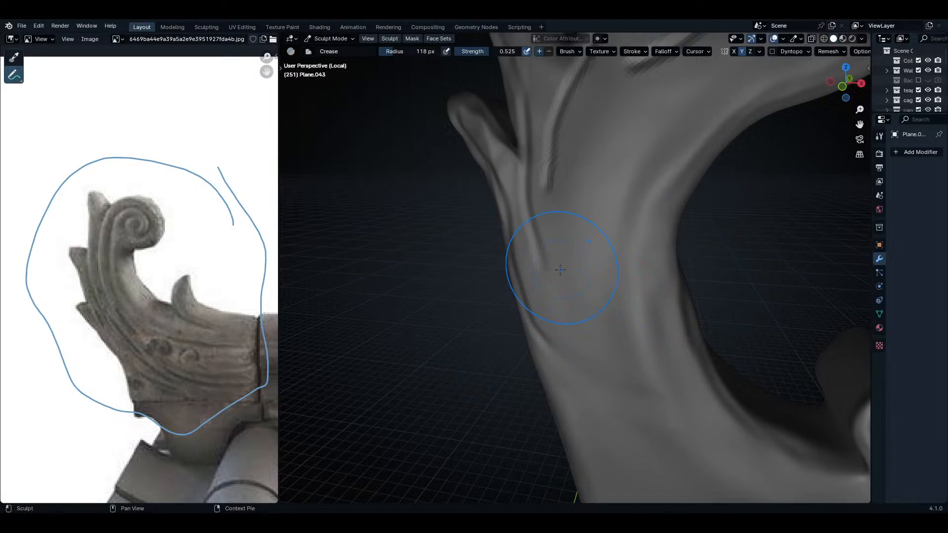
shift+middle_drag(560, 270, 543, 317)
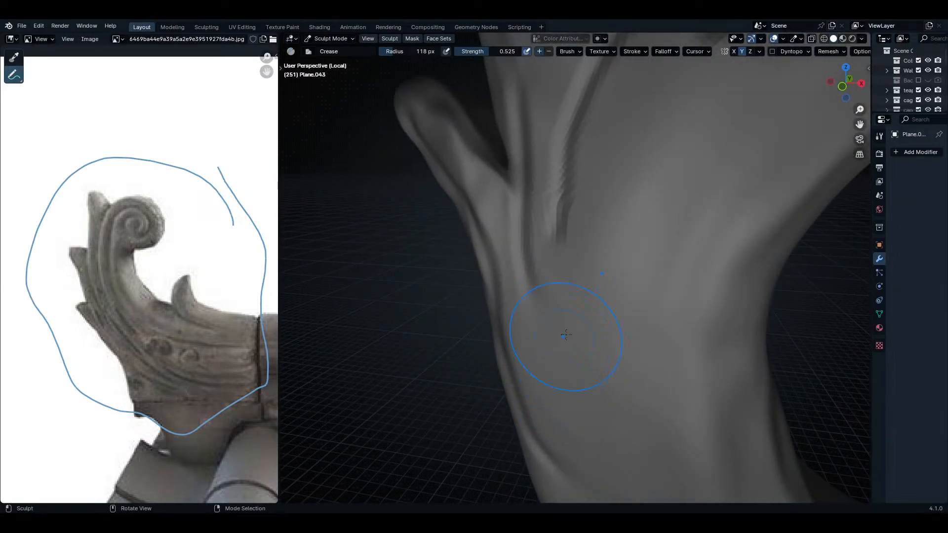
mouse_move(573, 220)
middle_down()
mouse_move(624, 307)
mouse_move(671, 269)
mouse_move(735, 247)
mouse_move(702, 314)
mouse_move(748, 306)
mouse_move(698, 232)
middle_up()
- Set the Crease brush radius to 80 px and deepen and widen the spiral groove on the scroll end
scroll(726, 292, up, 5)
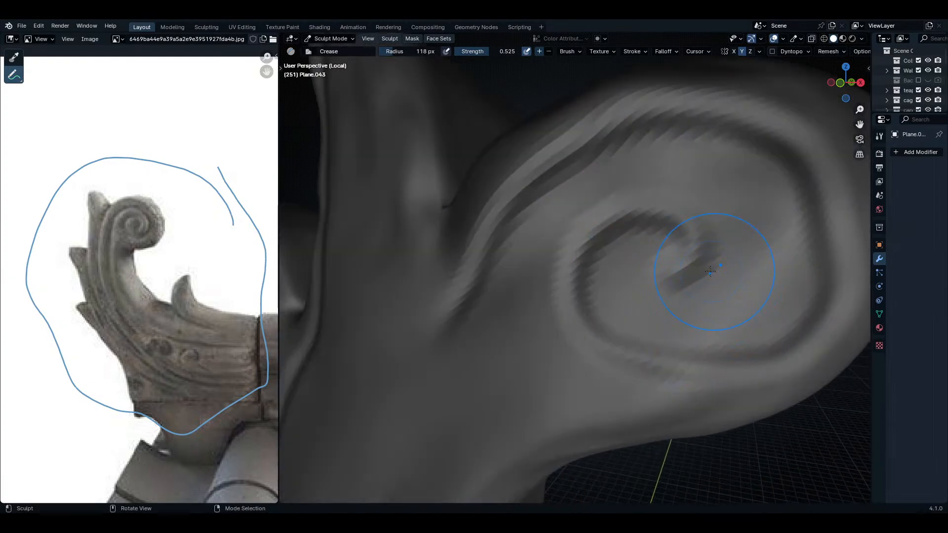
key(f)
click(608, 312)
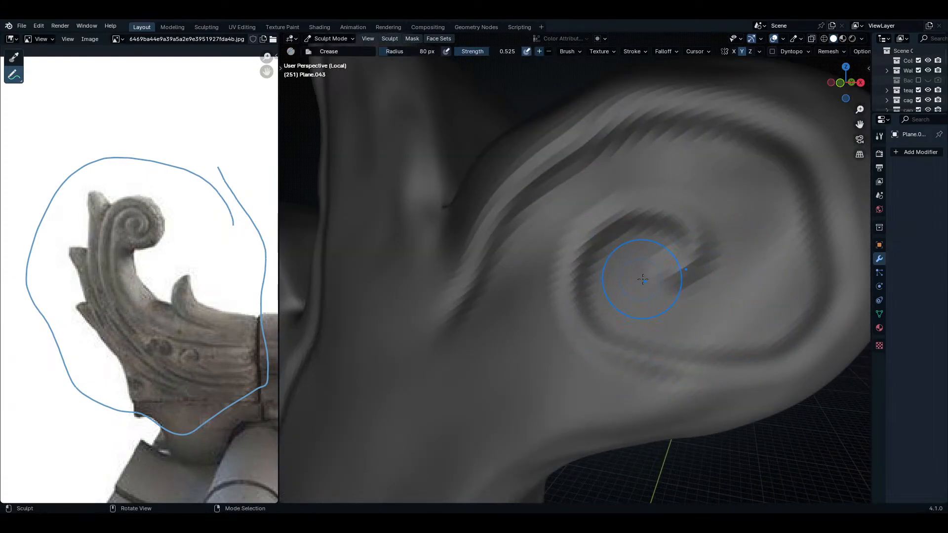
mouse_move(646, 280)
mouse_down()
mouse_move(701, 237)
mouse_move(617, 232)
mouse_up()
mouse_move(691, 230)
mouse_down()
mouse_move(631, 180)
mouse_move(582, 256)
mouse_move(571, 330)
mouse_move(644, 362)
mouse_move(822, 327)
mouse_up()
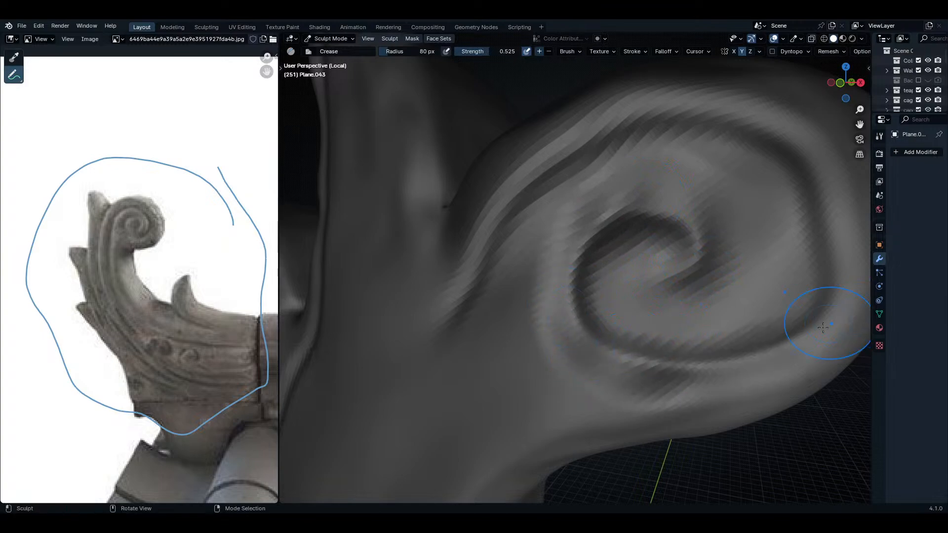
shift+middle_drag(807, 284, 756, 336)
drag(776, 348, 696, 213)
mouse_move(775, 252)
mouse_down()
mouse_move(730, 185)
mouse_move(647, 165)
mouse_up()
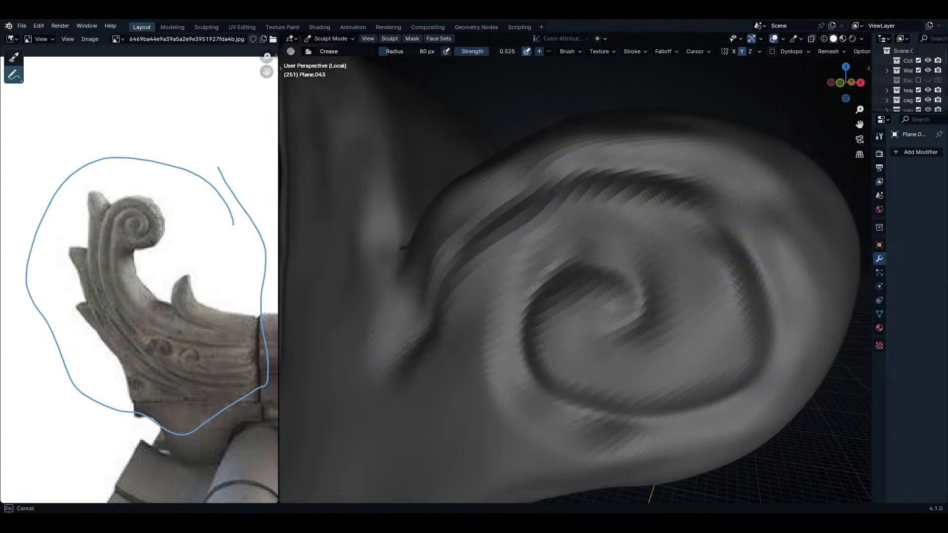
- Deepen the crease running from the tallest spike past its base into the stem
scroll(460, 370, down, 4)
mouse_move(459, 369)
middle_down()
mouse_move(543, 180)
mouse_move(584, 200)
mouse_move(567, 226)
mouse_move(530, 145)
middle_up()
drag(530, 145, 525, 357)
shift+middle_drag(525, 365, 542, 213)
drag(541, 222, 476, 353)
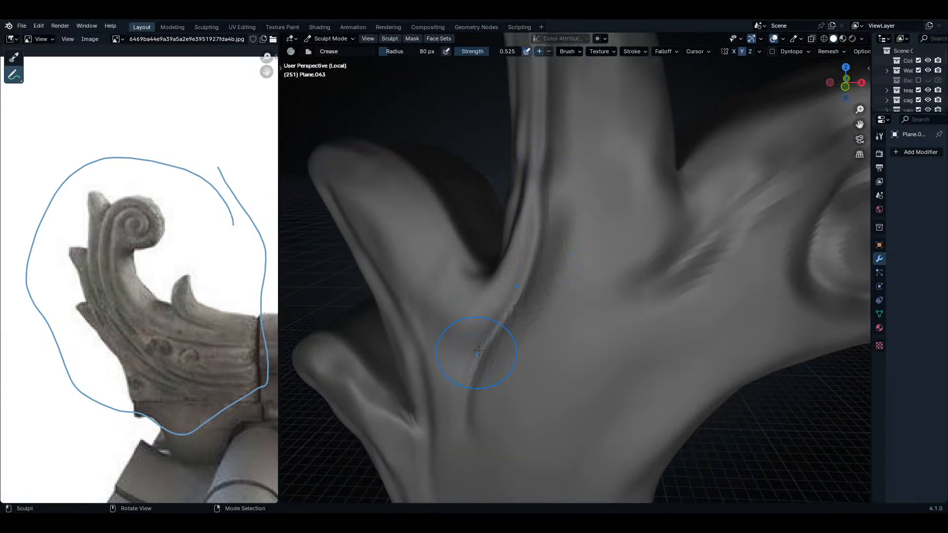
- Extend the tallest spike's crease further down the stem and sharpen the crease on the middle spike
drag(519, 301, 463, 485)
shift+middle_drag(509, 365, 575, 254)
shift+middle_drag(489, 240, 581, 367)
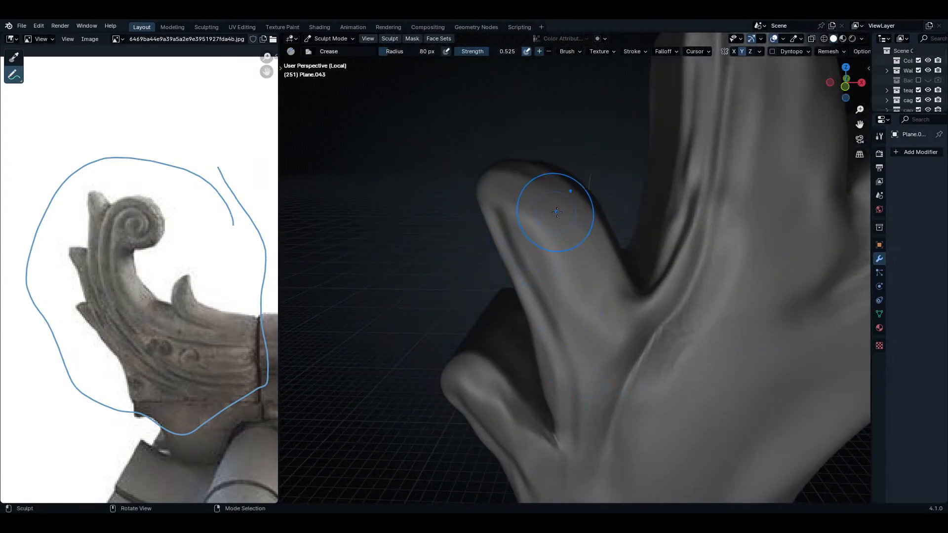
mouse_move(556, 212)
mouse_down()
mouse_move(529, 239)
mouse_move(540, 307)
mouse_up()
middle_drag(540, 307, 604, 271)
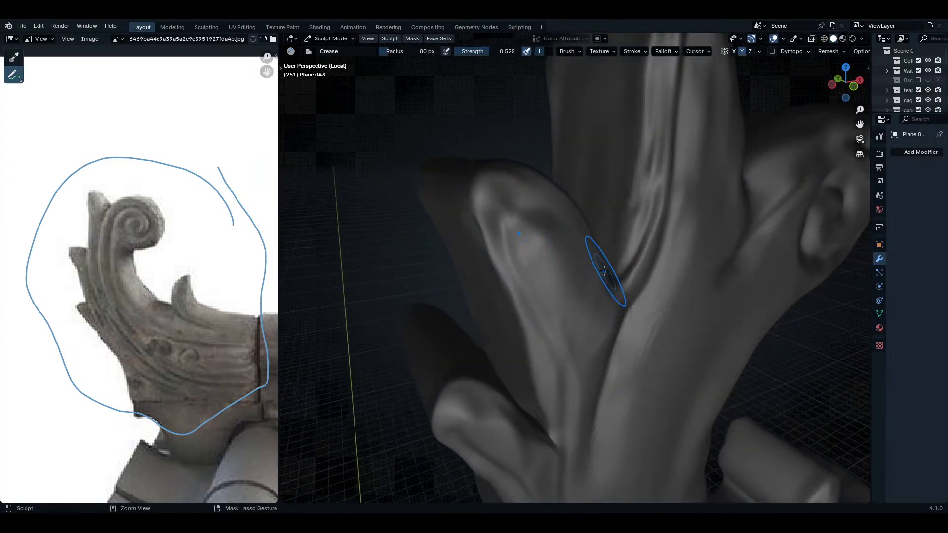
mouse_move(550, 328)
middle_down()
mouse_move(525, 359)
mouse_move(566, 275)
mouse_move(567, 356)
middle_up()
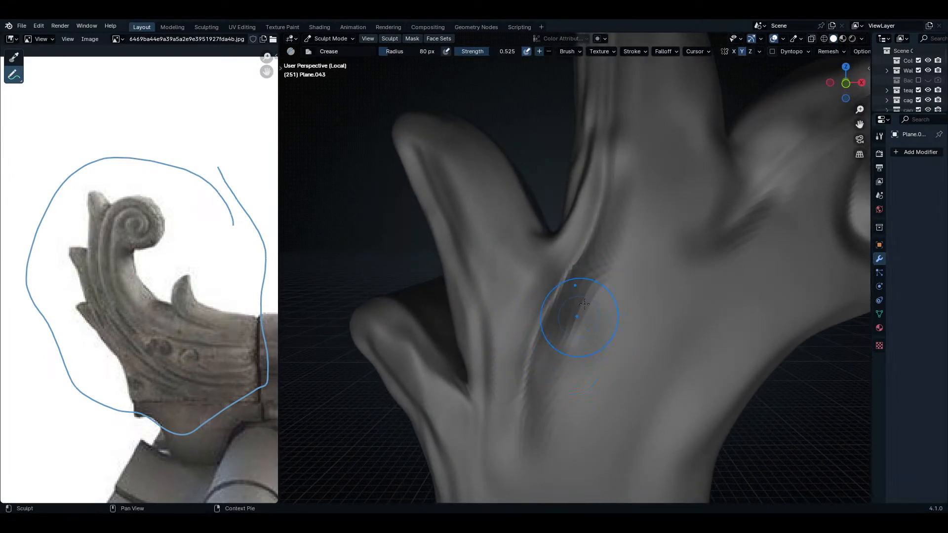
- Smooth the lower end of the tallest spike's crease into the stem
shift+drag(584, 304, 508, 448)
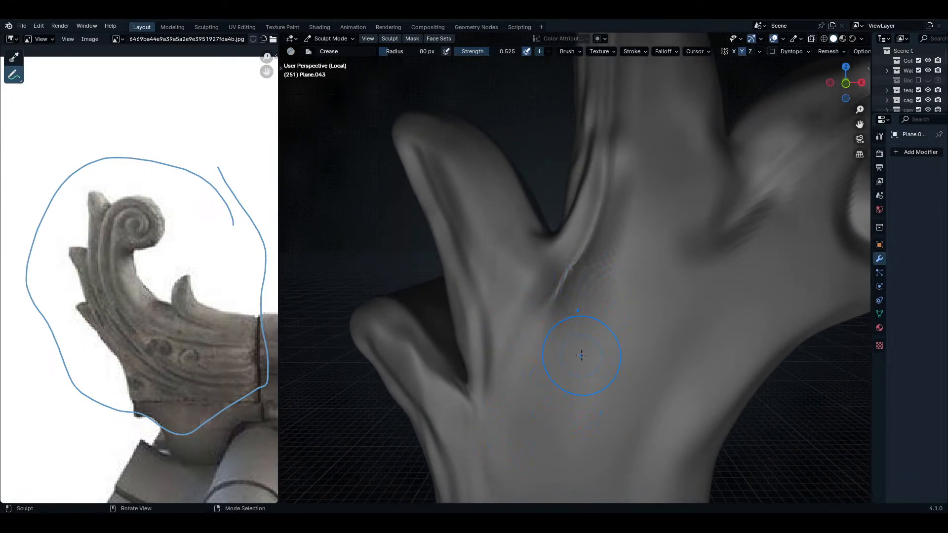
mouse_move(582, 356)
middle_down()
mouse_move(635, 250)
mouse_move(669, 349)
middle_up()
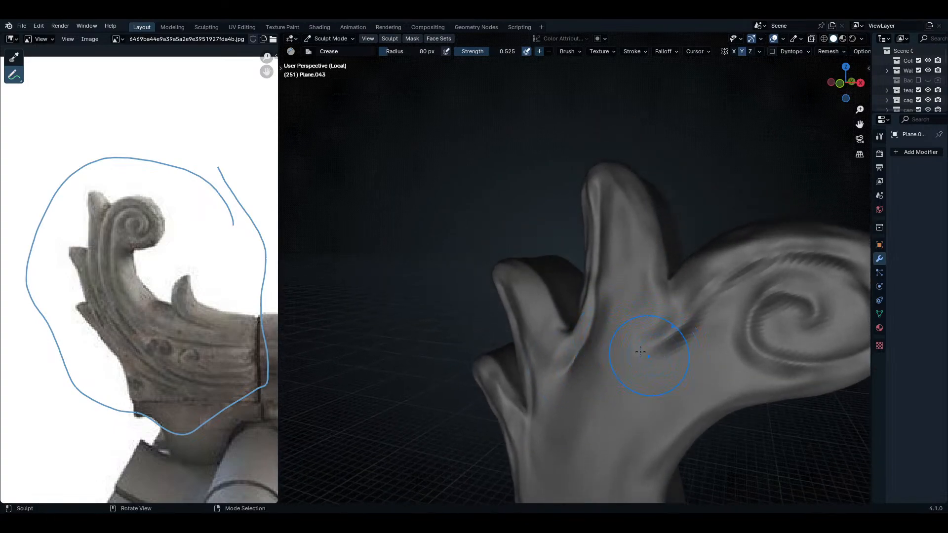
scroll(640, 351, down, 3)
scroll(637, 340, up, 8)
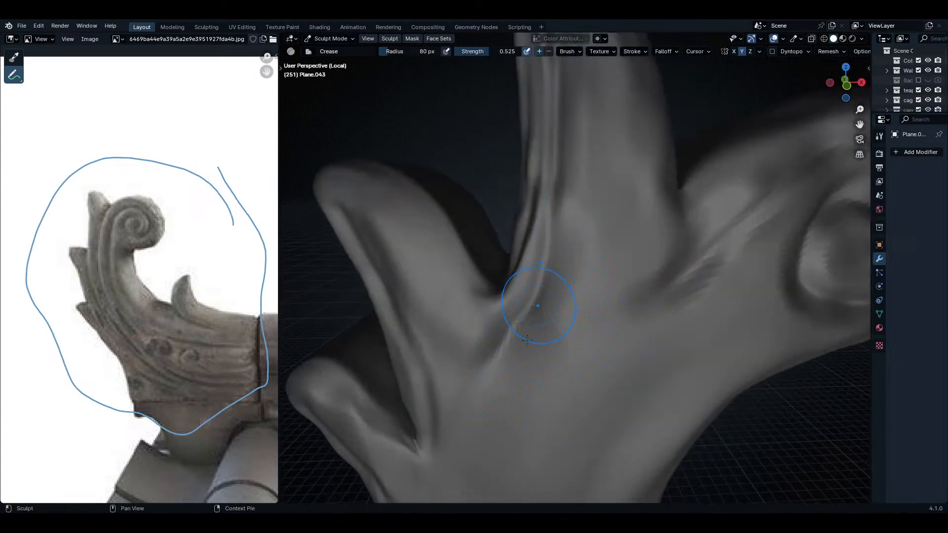
- Refine the creases where the middle and lowest spikes merge into the stem's outer side
mouse_move(502, 375)
middle_down()
mouse_move(546, 343)
mouse_move(505, 260)
mouse_move(489, 262)
middle_up()
mouse_move(477, 336)
middle_down()
mouse_move(546, 318)
mouse_move(568, 343)
mouse_move(568, 384)
middle_up()
mouse_move(430, 242)
shift+mouse_down()
mouse_move(419, 336)
mouse_move(454, 425)
mouse_move(463, 391)
shift+mouse_up()
middle_drag(464, 392, 514, 353)
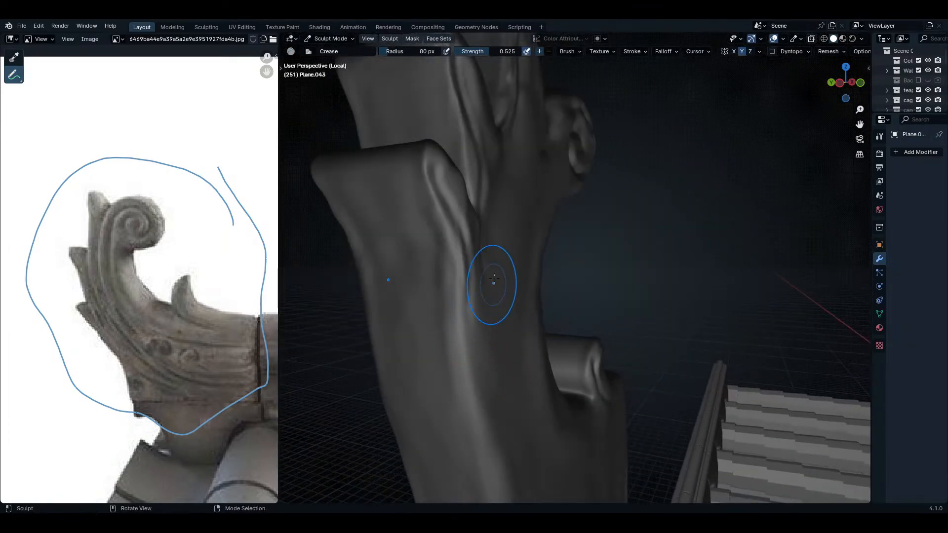
- Try the Layer brush on the stem below the lowest spike, and undo the strokes
key(t)
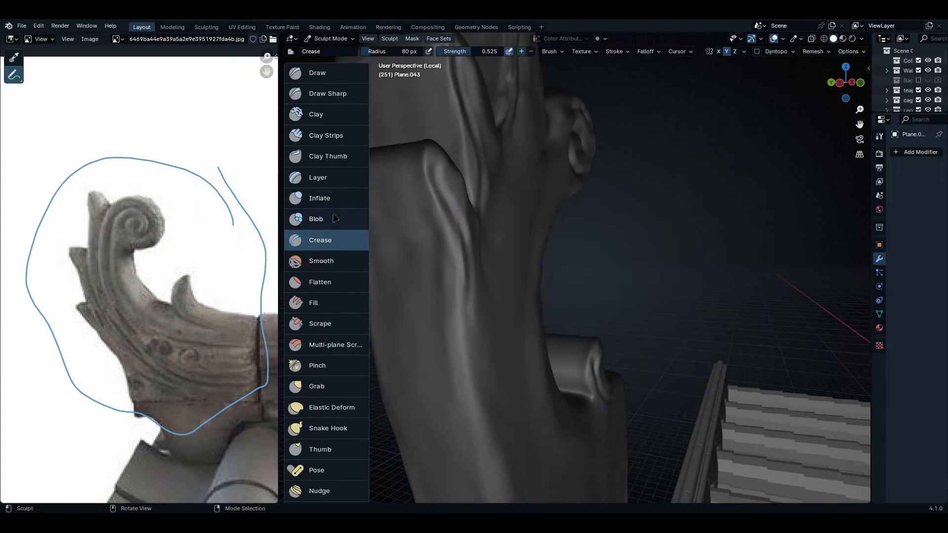
click(338, 186)
mouse_move(435, 208)
middle_down()
mouse_move(503, 249)
mouse_move(567, 407)
middle_up()
drag(569, 431, 571, 453)
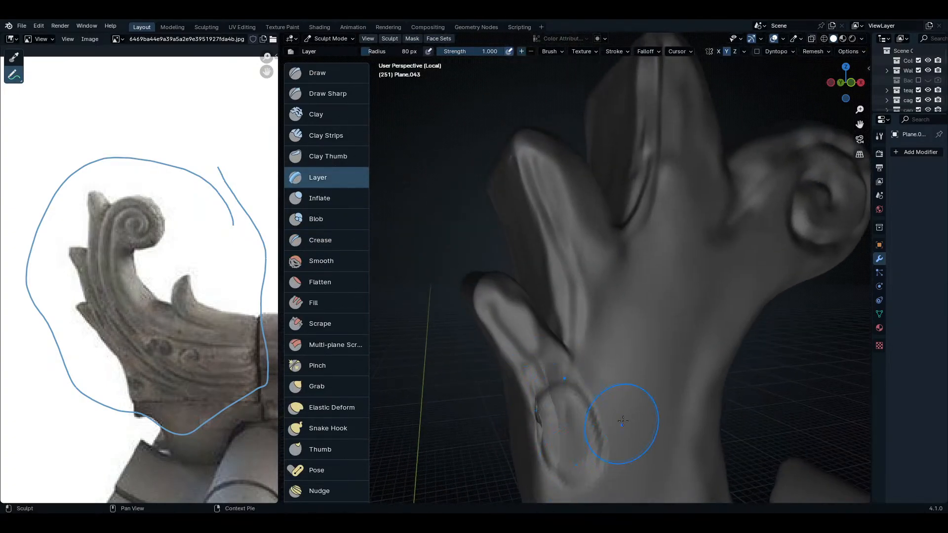
shift+middle_drag(622, 423, 597, 279)
ctrl+drag(603, 300, 612, 439)
key(ctrl+z)
key(ctrl+z)
key(ctrl+z)
key(ctrl+z)
key(ctrl+z)
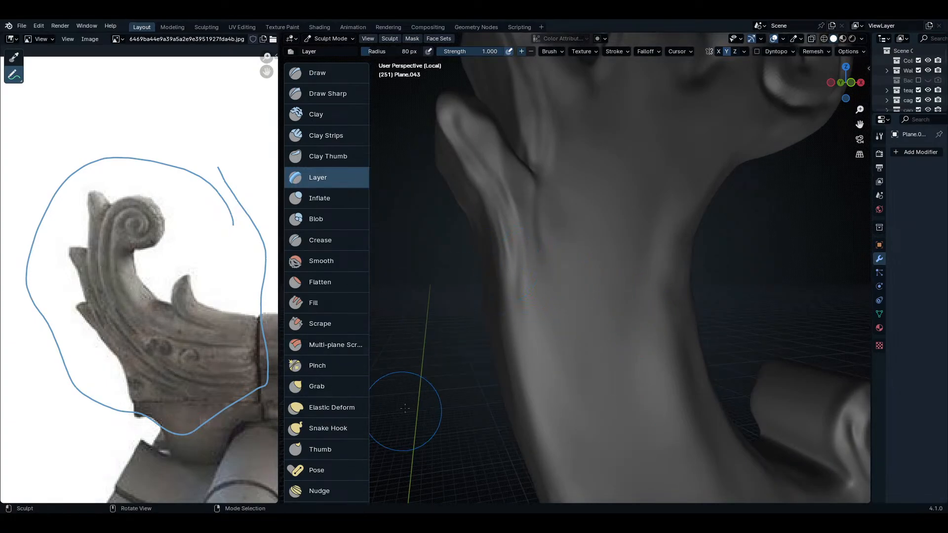
- Scrape the middle of the stem's face with the Scrape brush at an 80 px radius
click(317, 324)
mouse_move(620, 318)
middle_down()
mouse_move(571, 282)
mouse_move(619, 241)
middle_up()
mouse_move(616, 321)
middle_down()
mouse_move(582, 355)
mouse_move(626, 242)
middle_up()
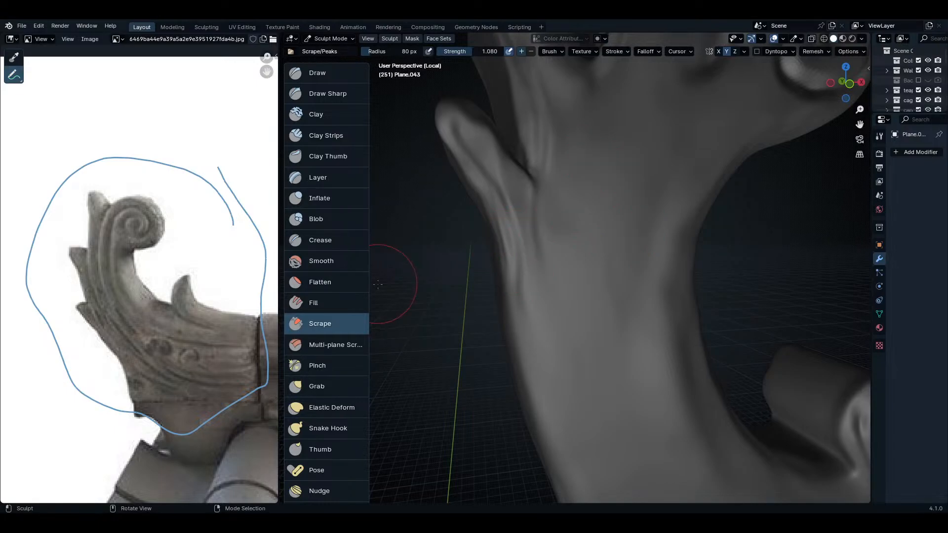
shift+middle_drag(660, 290, 632, 388)
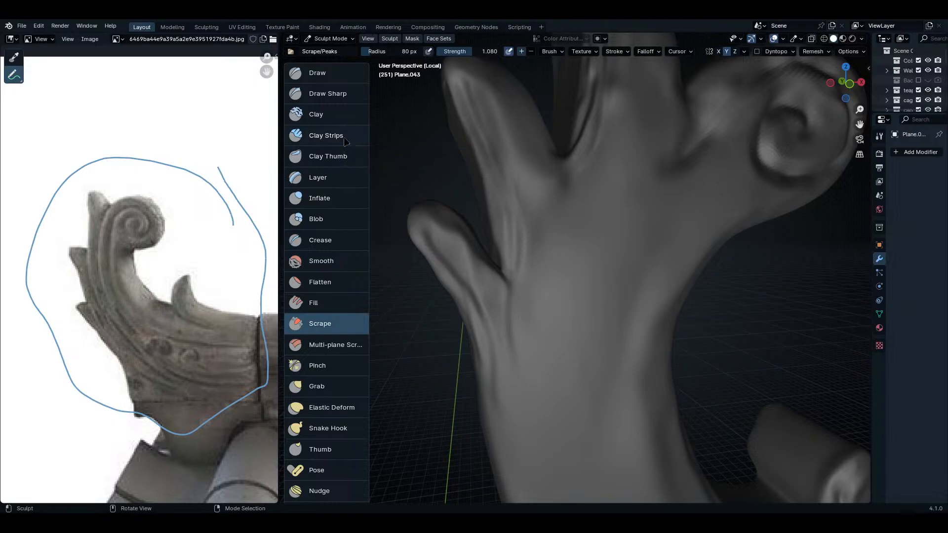
click(318, 115)
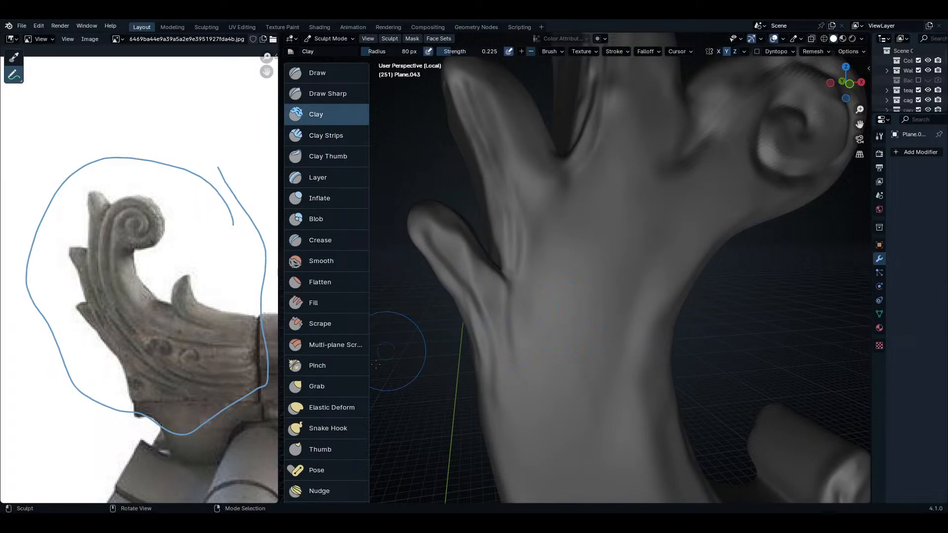
middle_drag(635, 261, 651, 328)
click(348, 162)
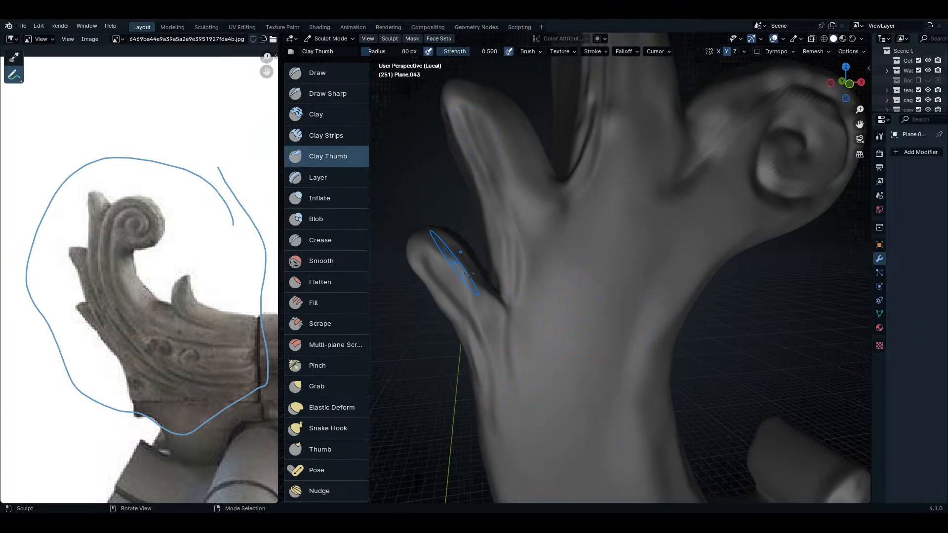
drag(543, 380, 631, 297)
key(ctrl+z)
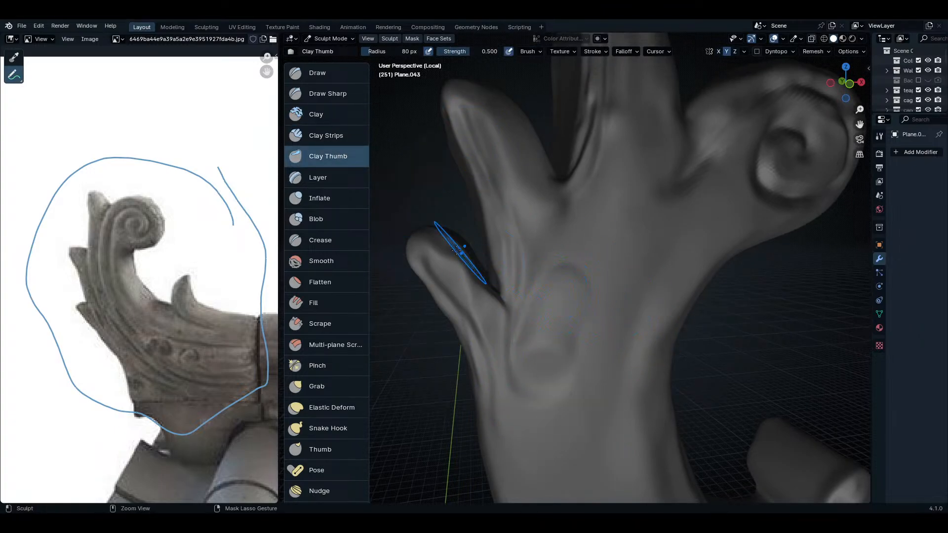
- Switch to the Clay Strips brush, stroke grooves down the stem below the leaves and maximize the 3D viewport
click(326, 135)
drag(597, 290, 578, 404)
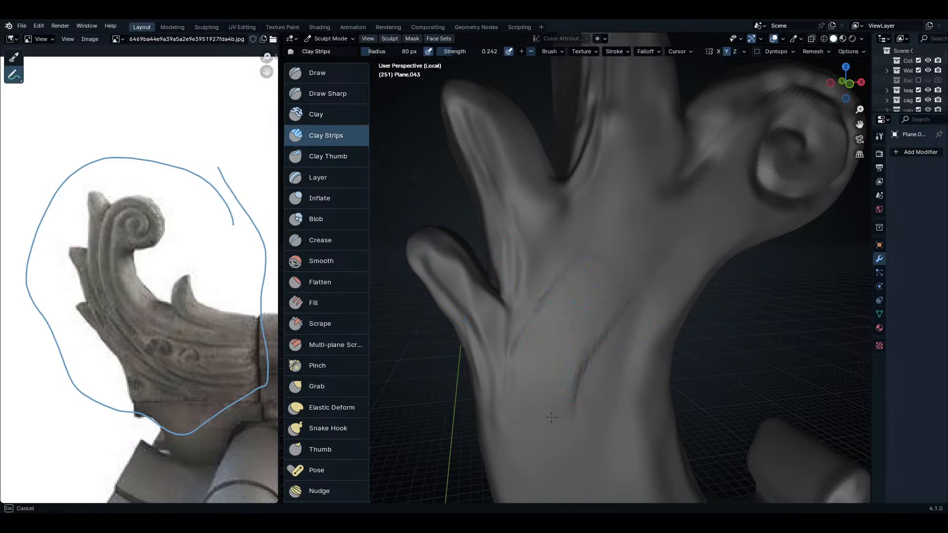
mouse_move(599, 362)
shift+middle_down()
mouse_move(582, 259)
mouse_move(698, 176)
mouse_move(622, 319)
mouse_move(599, 300)
mouse_move(673, 350)
shift+middle_up()
key(ctrl+space)
mouse_move(464, 159)
mouse_down()
mouse_move(486, 237)
mouse_move(494, 328)
mouse_up()
middle_drag(497, 313, 469, 311)
key(ctrl+z)
key(ctrl+z)
key(ctrl+z)
key(ctrl+z)
key(ctrl+z)
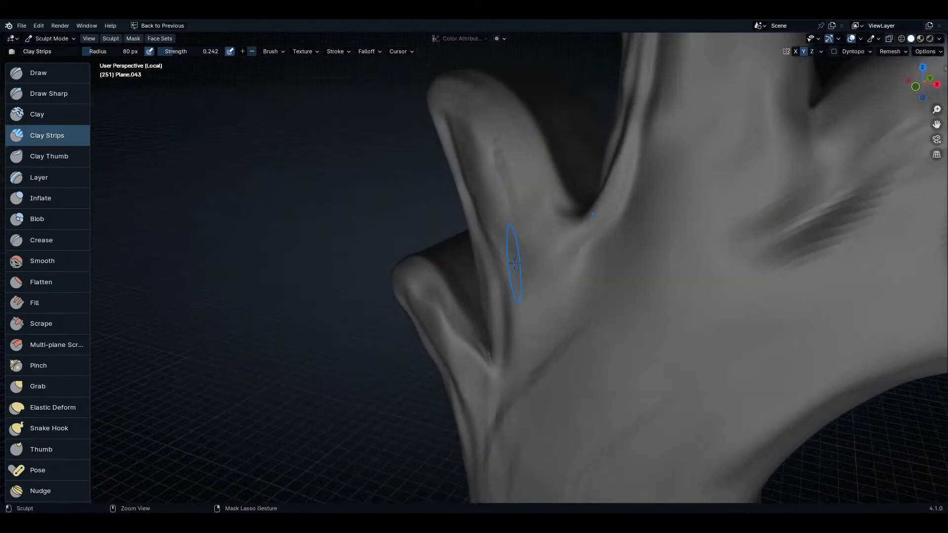
ctrl+drag(579, 306, 596, 312)
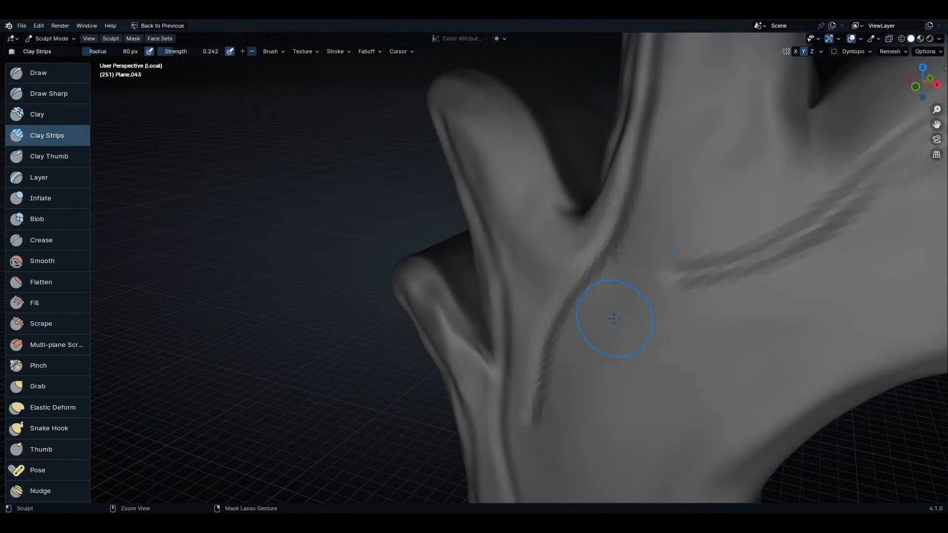
key(ctrl+z)
key(ctrl+z)
key(ctrl+z)
key(ctrl+z)
key(ctrl+z)
- Return the ornament to Sculpt Mode and carve Clay Strips grooves below the small inner leaf on the base
mouse_move(677, 303)
middle_down()
mouse_move(538, 197)
mouse_move(602, 321)
mouse_move(597, 140)
mouse_move(622, 261)
mouse_move(656, 338)
mouse_move(655, 324)
middle_up()
key(Tab)
key(Tab)
key(ctrl+Tab)
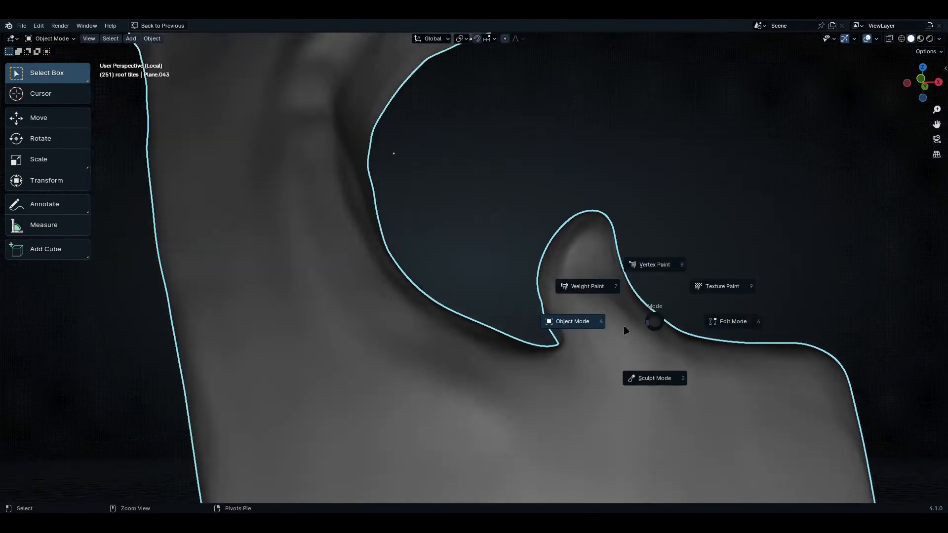
click(662, 431)
drag(589, 298, 652, 403)
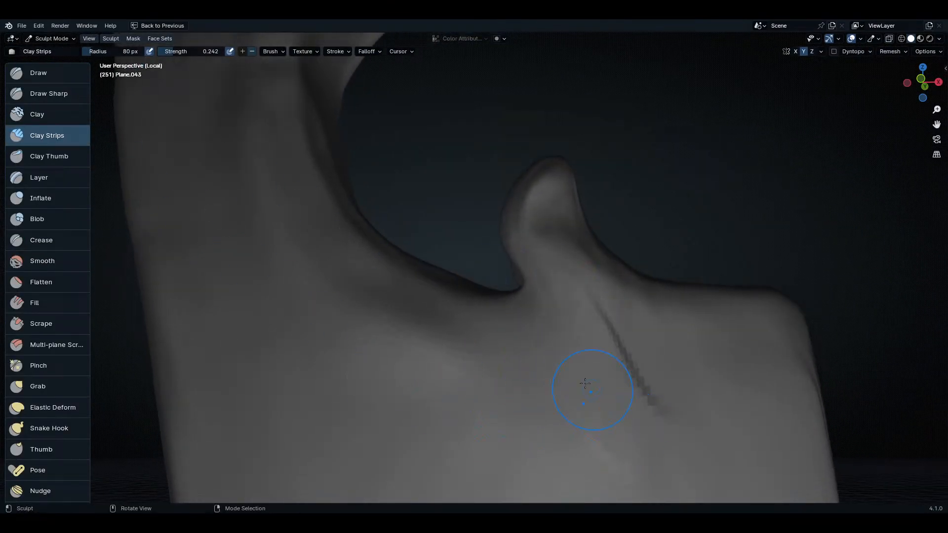
drag(609, 357, 674, 399)
drag(647, 335, 775, 373)
shift+middle_drag(730, 425, 691, 337)
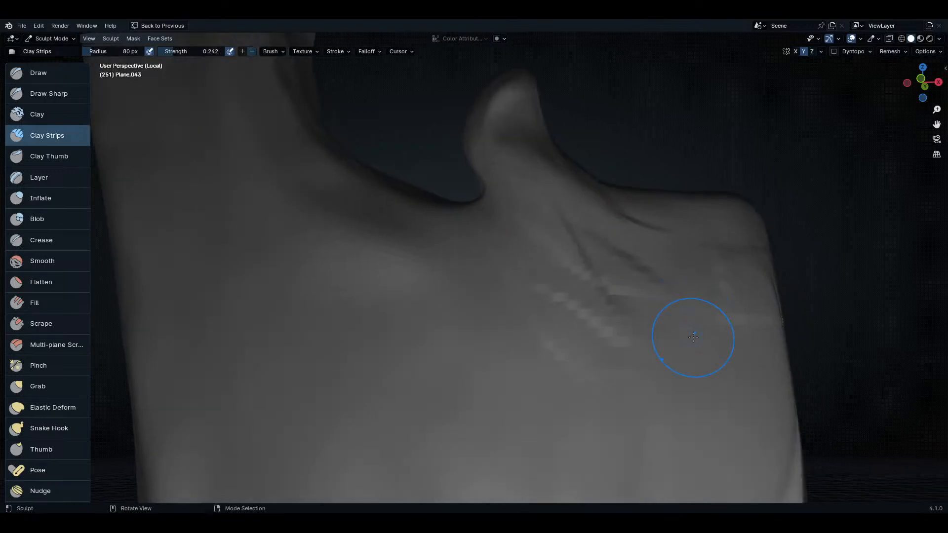
drag(694, 333, 731, 447)
- Carve long, mostly vertical Clay Strips grooves across the side of the ornament's wide base
scroll(621, 395, down, 4)
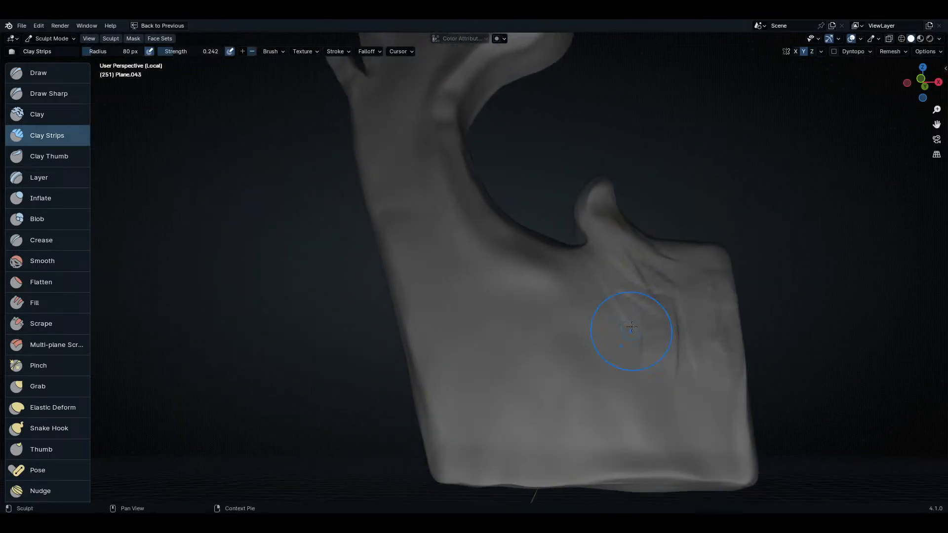
drag(669, 344, 626, 335)
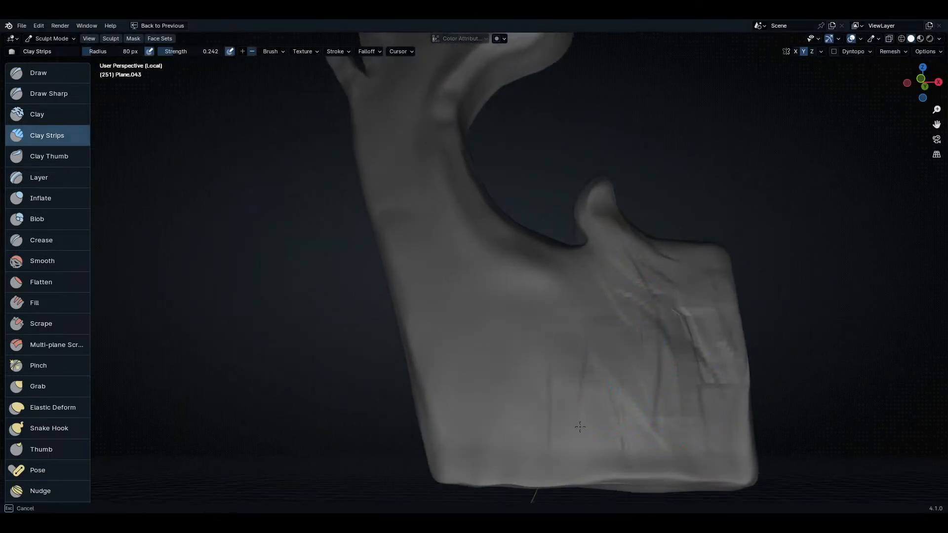
drag(426, 430, 487, 415)
shift+middle_drag(455, 268, 510, 349)
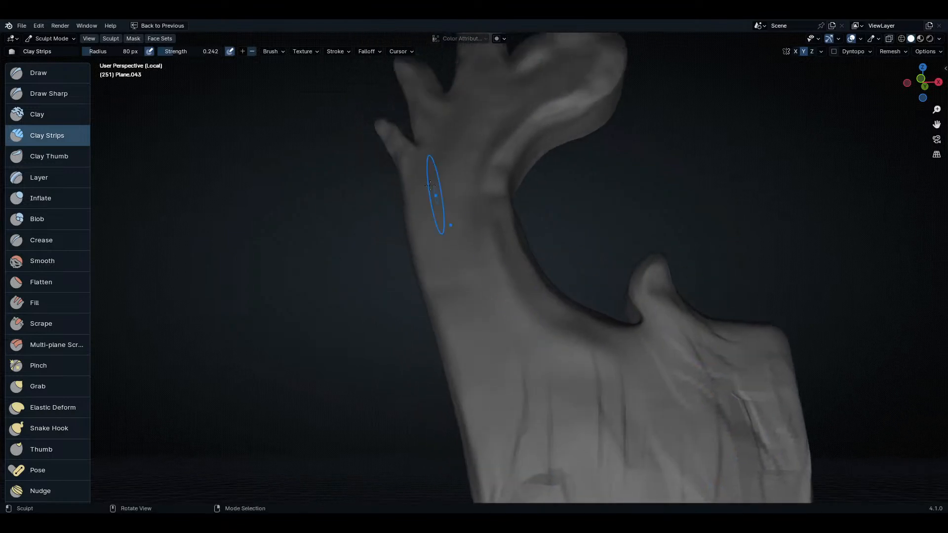
- Carve Clay Strips grooves along the stem between the side leaves and the base
drag(473, 293, 502, 295)
middle_drag(510, 300, 518, 250)
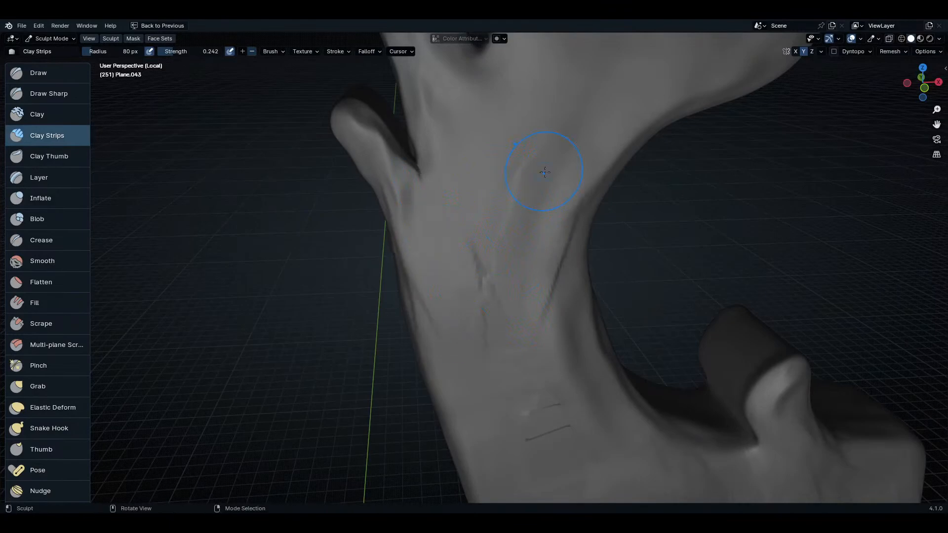
mouse_move(554, 398)
middle_down()
mouse_move(444, 317)
mouse_move(473, 197)
middle_up()
- Carve lengthwise grooves into the middle side leaf and undo the rough stroke on the lowest side leaf
mouse_move(453, 143)
mouse_down()
mouse_move(475, 232)
mouse_move(481, 321)
mouse_up()
drag(402, 370, 424, 420)
drag(371, 363, 412, 422)
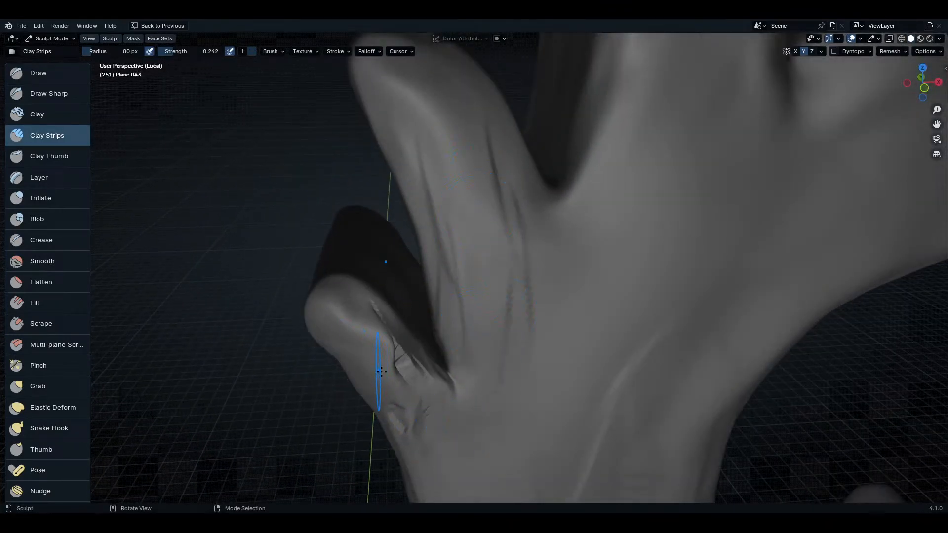
middle_drag(366, 376, 351, 365)
key(ctrl+z)
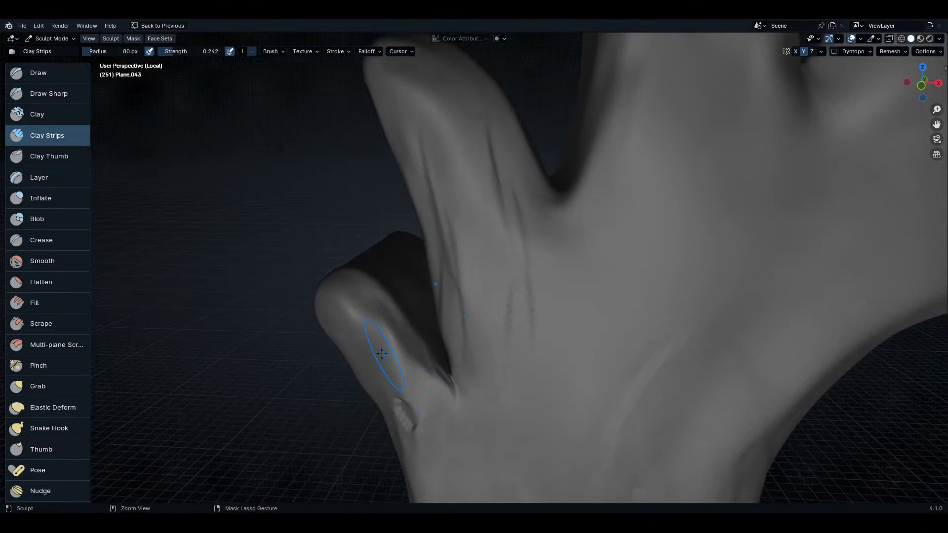
- Carve lengthwise Clay Strips grooves into the lowest side leaf and its junction with the stem
middle_drag(456, 431, 497, 409)
scroll(469, 371, up, 3)
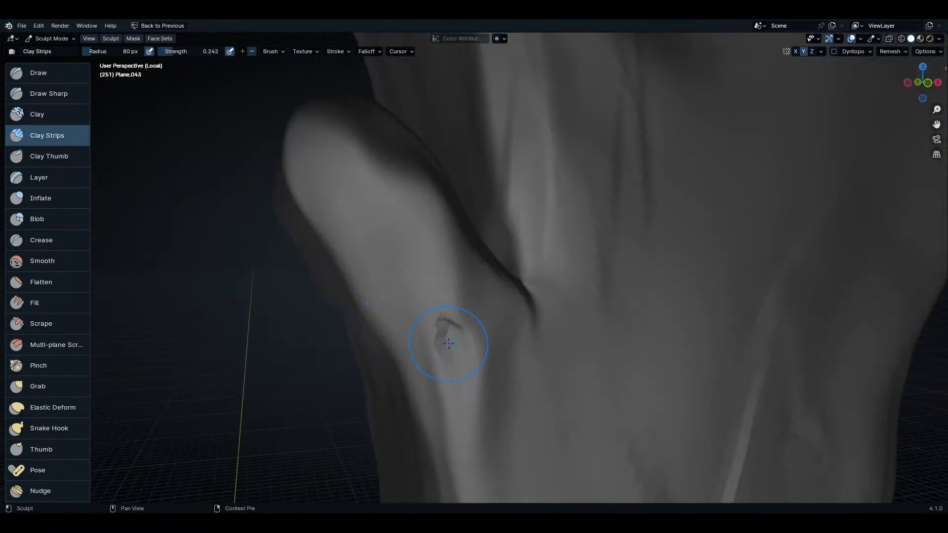
shift+drag(448, 344, 396, 270)
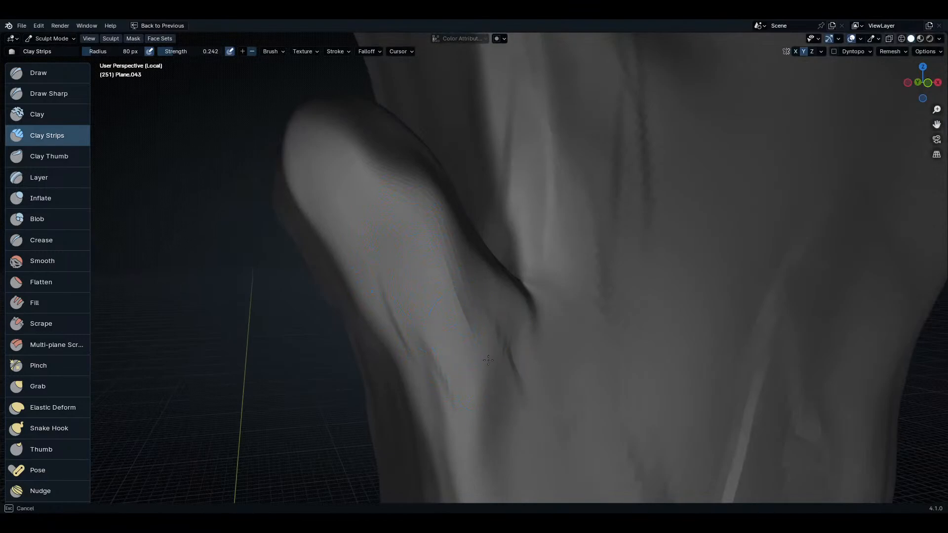
drag(487, 360, 440, 319)
drag(369, 200, 391, 236)
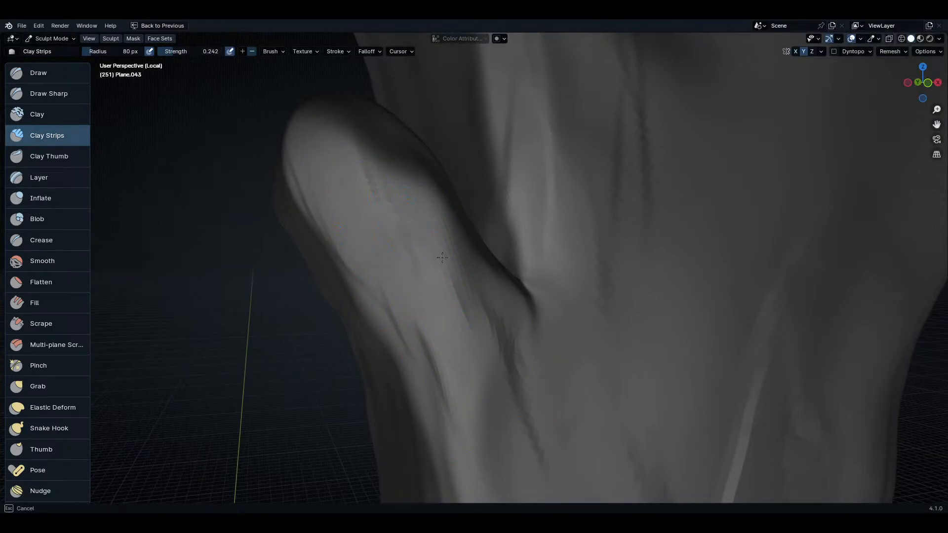
middle_drag(442, 257, 409, 217)
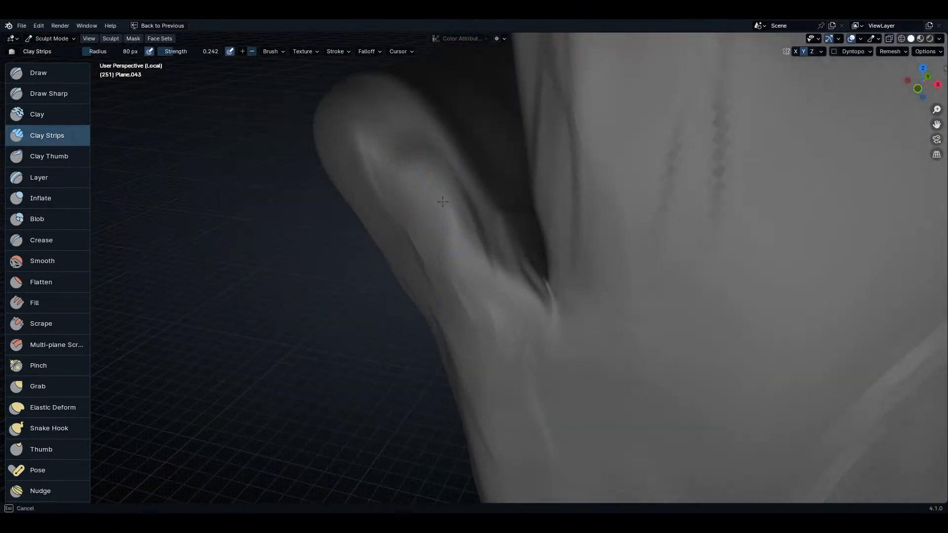
drag(430, 138, 469, 203)
drag(428, 175, 496, 252)
- Add Clay Strips surface detail along the middle side leaf, from its tip down to its base
scroll(511, 326, down, 5)
shift+middle_drag(526, 158, 534, 268)
scroll(534, 268, up, 3)
drag(528, 248, 561, 269)
drag(478, 183, 513, 289)
mouse_move(570, 148)
mouse_down()
mouse_move(605, 207)
mouse_move(658, 353)
mouse_up()
- Carve long Clay Strips grooves from the tallest leaf down into the upper stem
scroll(687, 429, down, 3)
middle_drag(690, 425, 694, 395)
drag(800, 268, 810, 408)
drag(728, 274, 701, 419)
scroll(765, 330, down, 3)
mouse_move(765, 330)
shift+middle_down()
mouse_move(703, 286)
mouse_move(687, 413)
shift+middle_up()
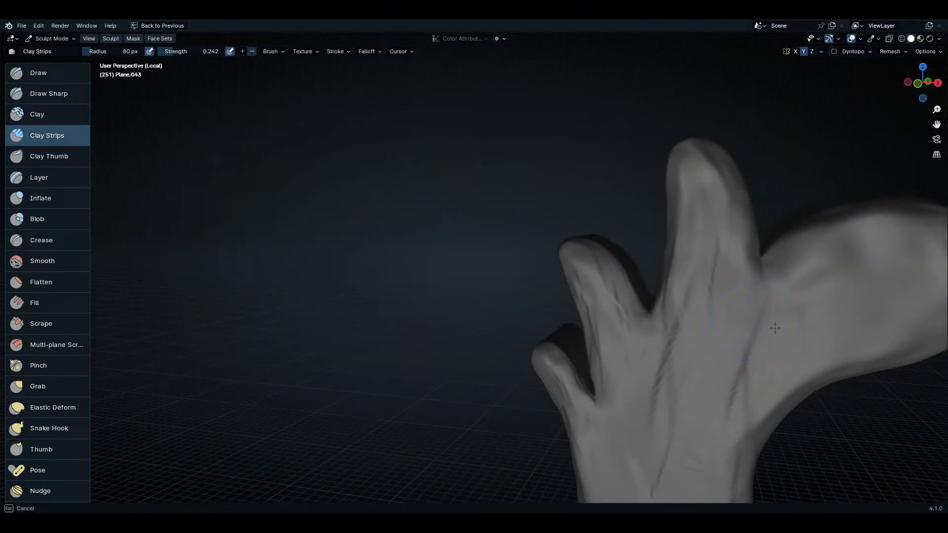
- Carve diagonal Clay Strips grooves across the scroll's flat side face and into its junction with the stem
shift+middle_drag(773, 347, 567, 365)
scroll(605, 318, up, 3)
drag(800, 244, 649, 350)
drag(719, 261, 617, 338)
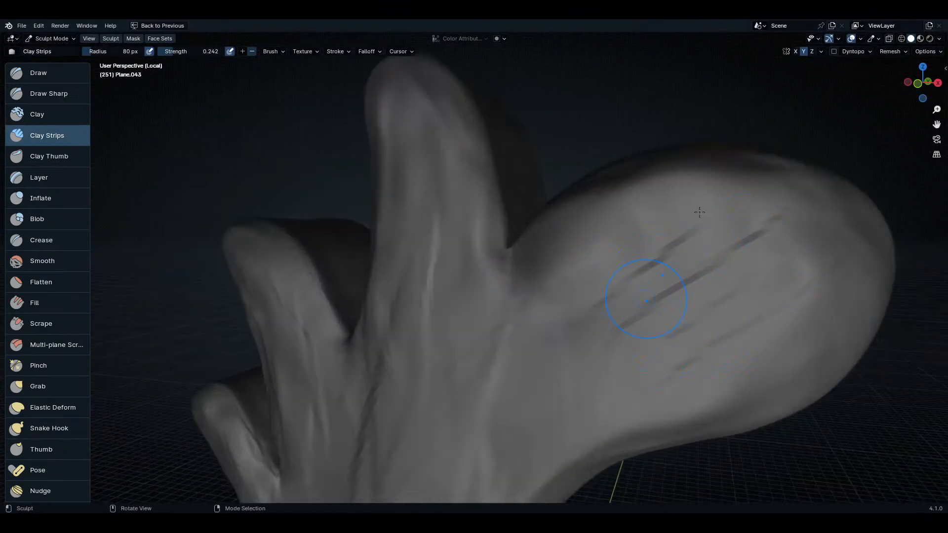
drag(673, 219, 490, 353)
drag(598, 281, 680, 267)
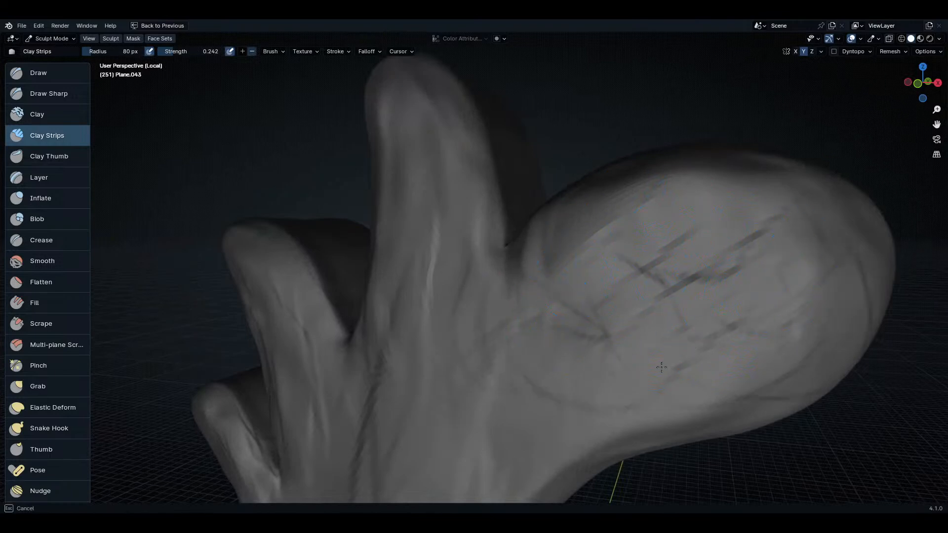
drag(602, 392, 526, 389)
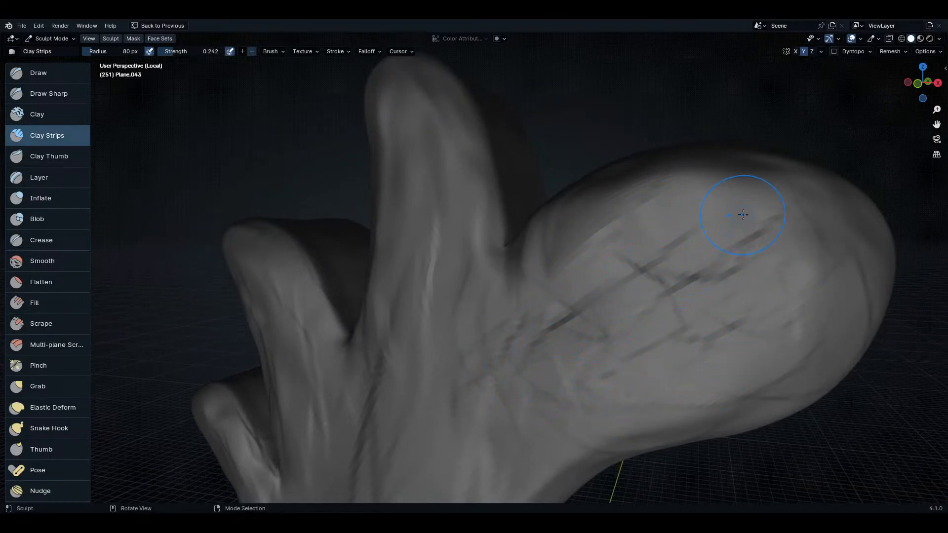
- Carve vertical Clay Strips grooves into the broad back face of the tallest leaf
middle_drag(560, 270, 518, 370)
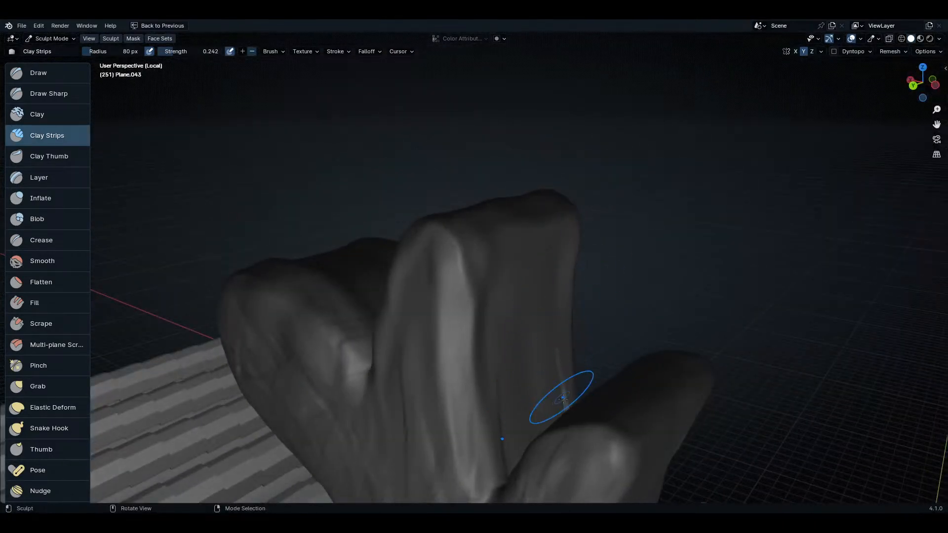
middle_drag(561, 395, 580, 303)
scroll(580, 303, up, 7)
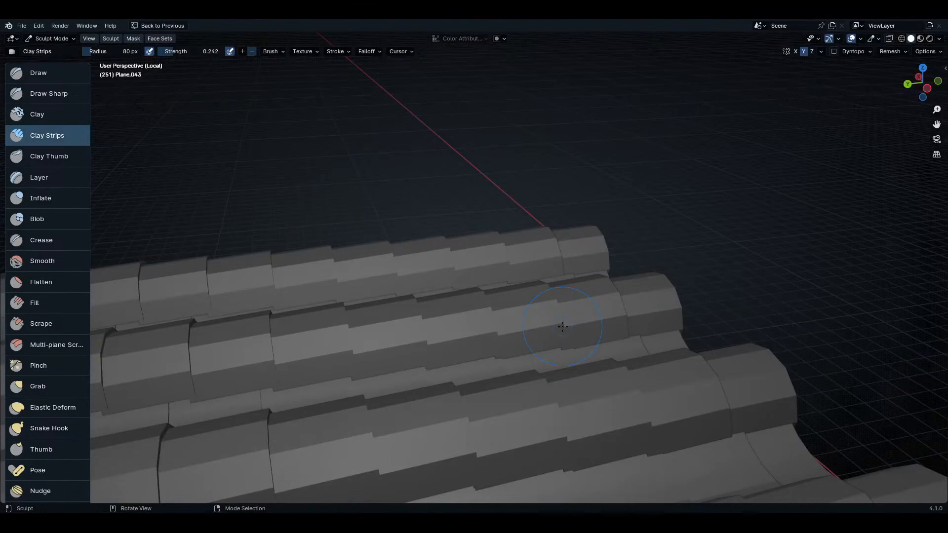
scroll(528, 325, down, 8)
shift+middle_drag(353, 361, 490, 339)
scroll(499, 331, up, 7)
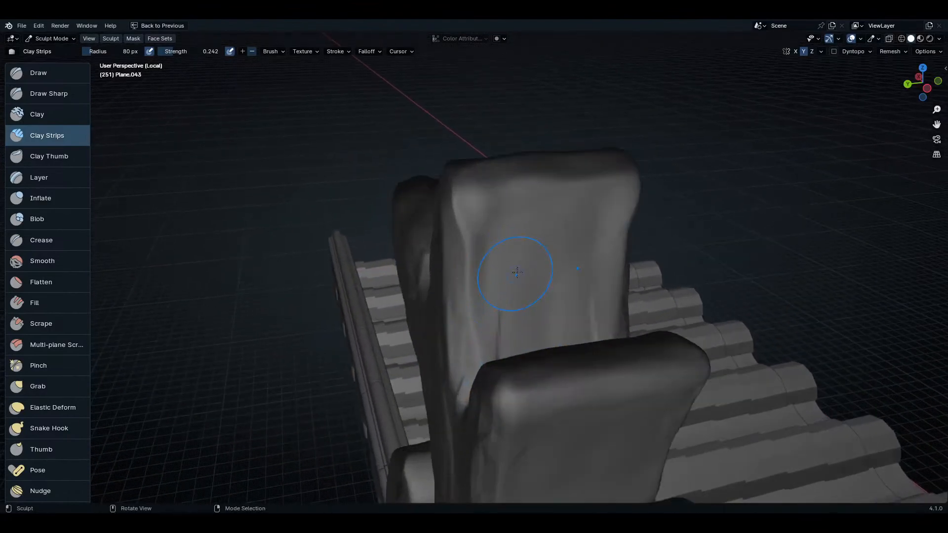
drag(651, 184, 558, 282)
scroll(635, 275, down, 5)
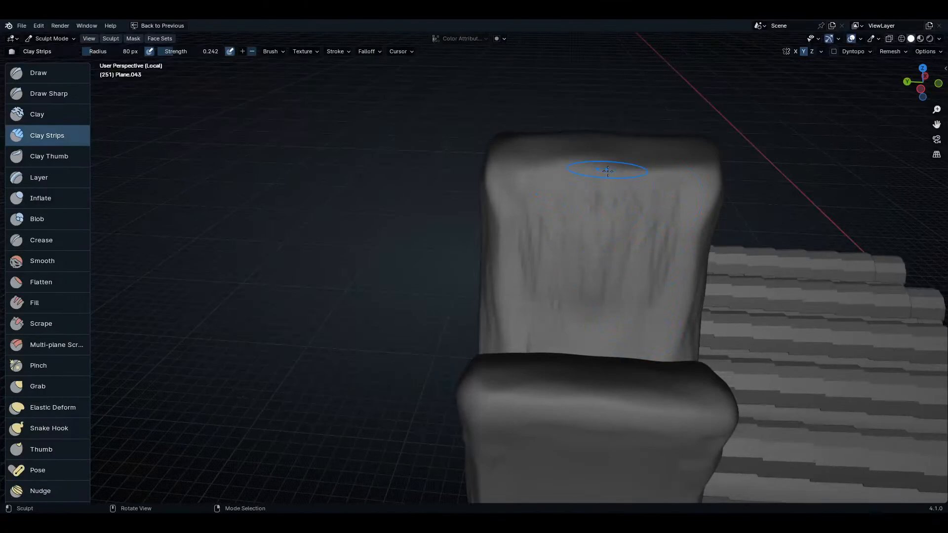
- Add Clay Strips surface detail across the top and outer curved face of the scroll
middle_drag(571, 157, 673, 275)
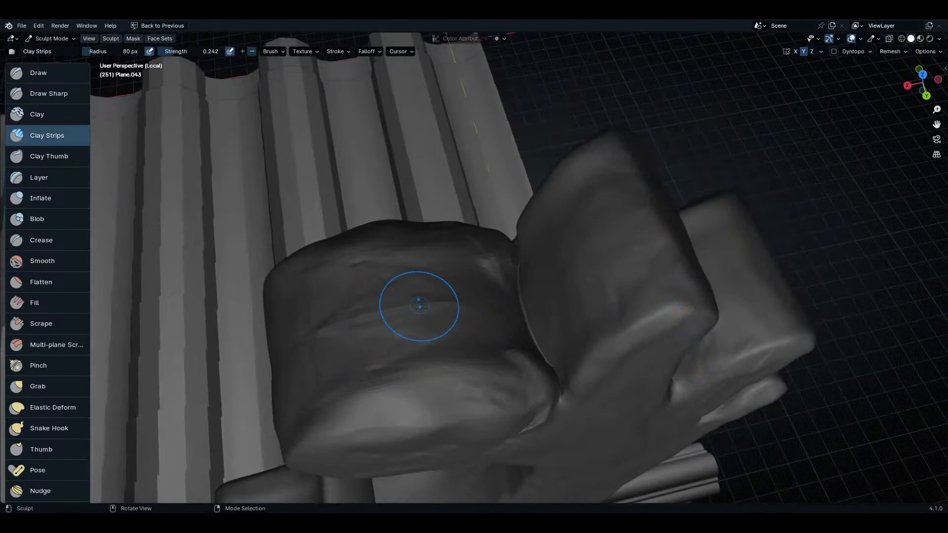
middle_drag(420, 307, 545, 206)
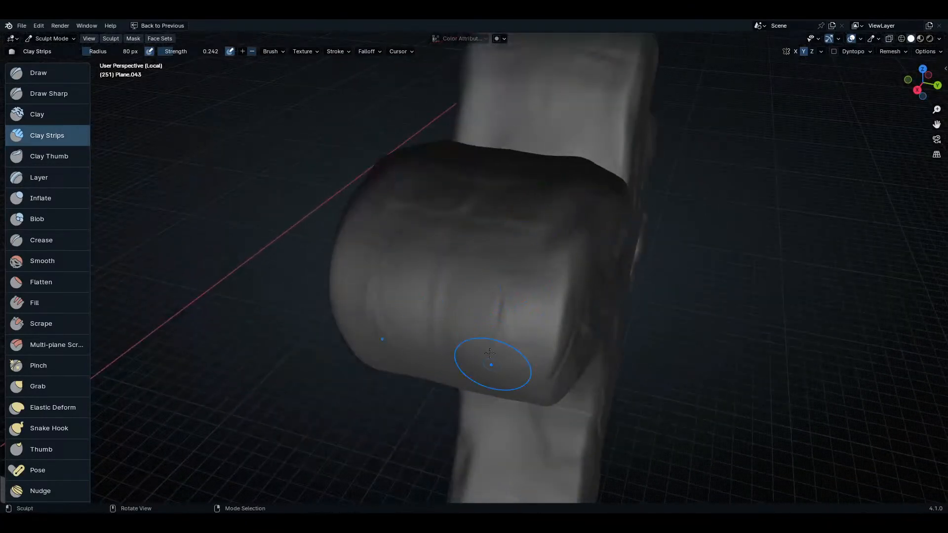
middle_drag(434, 377, 483, 357)
shift+middle_drag(466, 424, 489, 326)
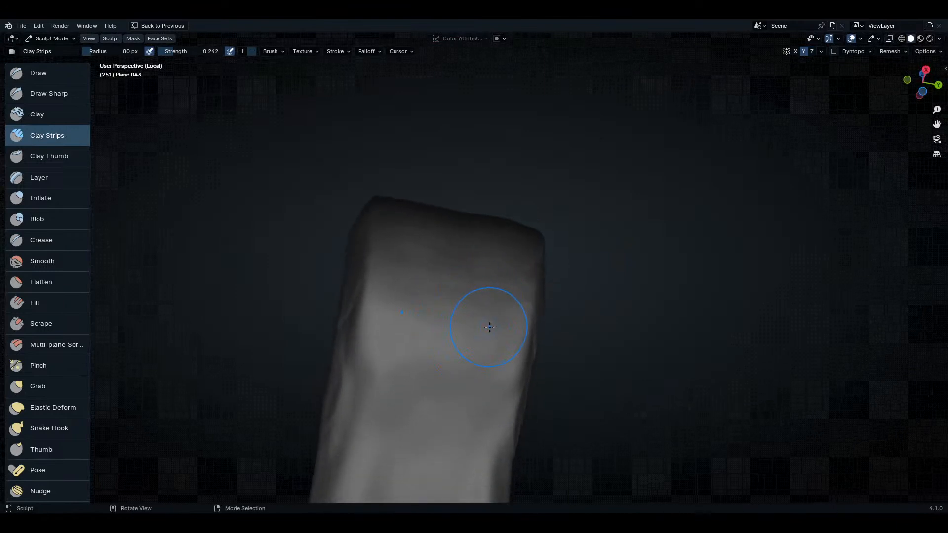
shift+middle_drag(445, 440, 503, 377)
middle_drag(534, 287, 527, 327)
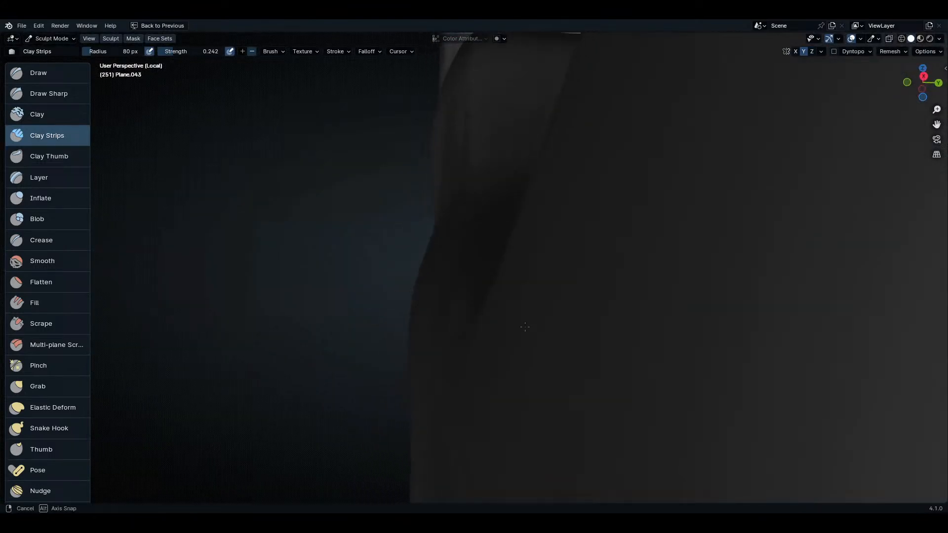
- Carve Clay Strips grooves down the inner face of the stem between the scroll and the small inner leaf
scroll(565, 246, up, 2)
scroll(578, 268, down, 1)
scroll(578, 267, down, 5)
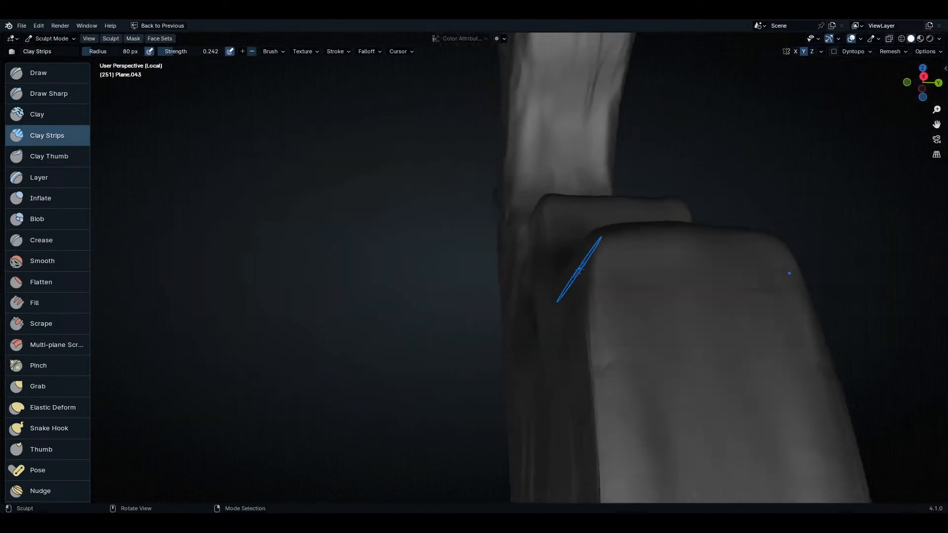
shift+middle_drag(583, 225, 560, 369)
scroll(560, 370, up, 5)
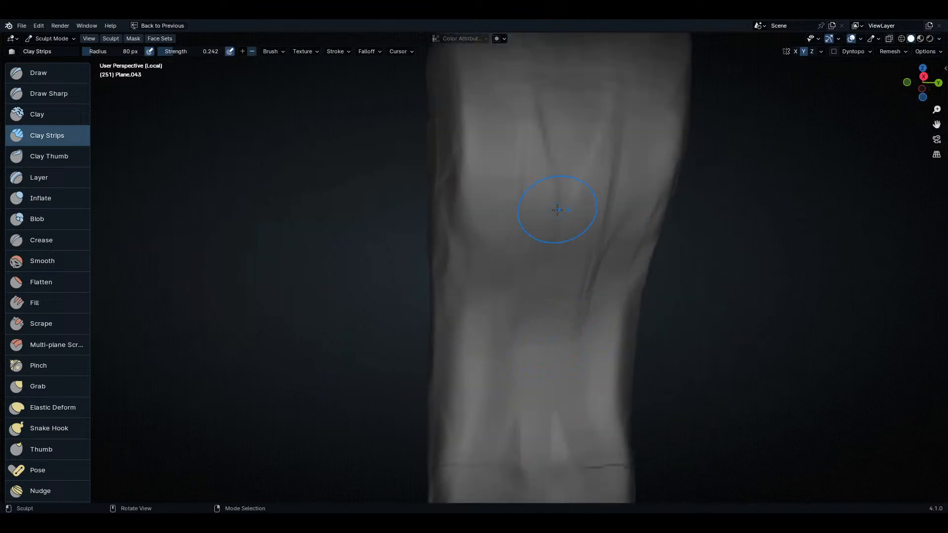
middle_drag(522, 454, 595, 183)
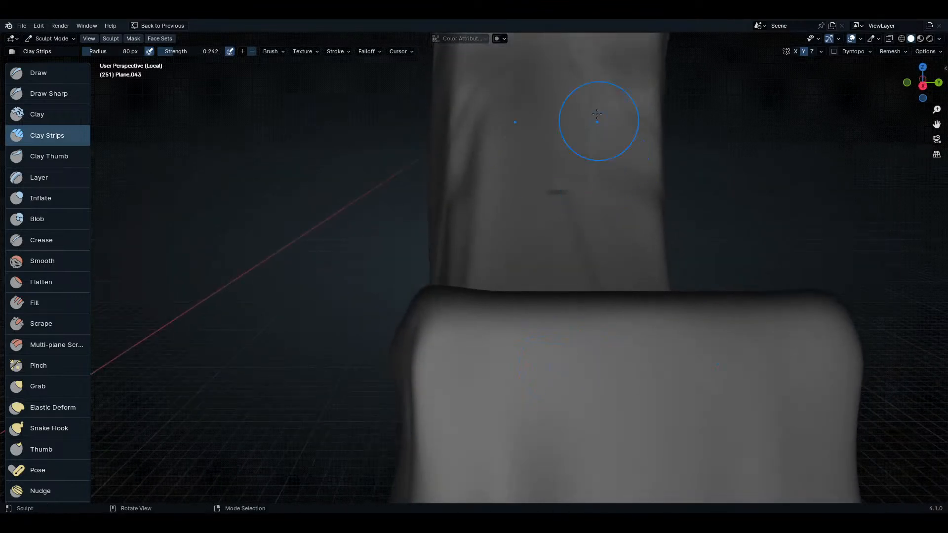
- Carve Clay Strips grooves over the small inner leaf and across the top and rounded front edge of the base
mouse_move(519, 271)
middle_down()
mouse_move(529, 243)
mouse_move(577, 348)
middle_up()
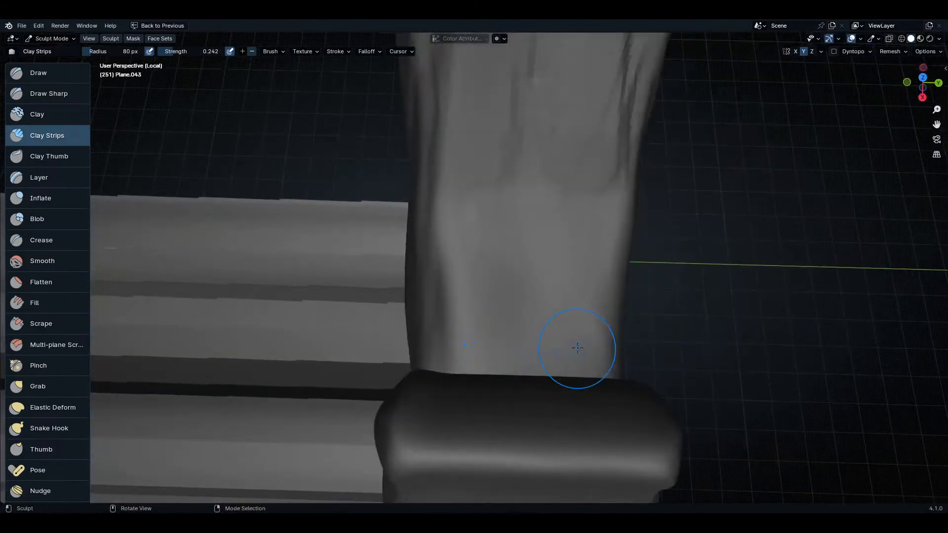
middle_drag(552, 439, 613, 283)
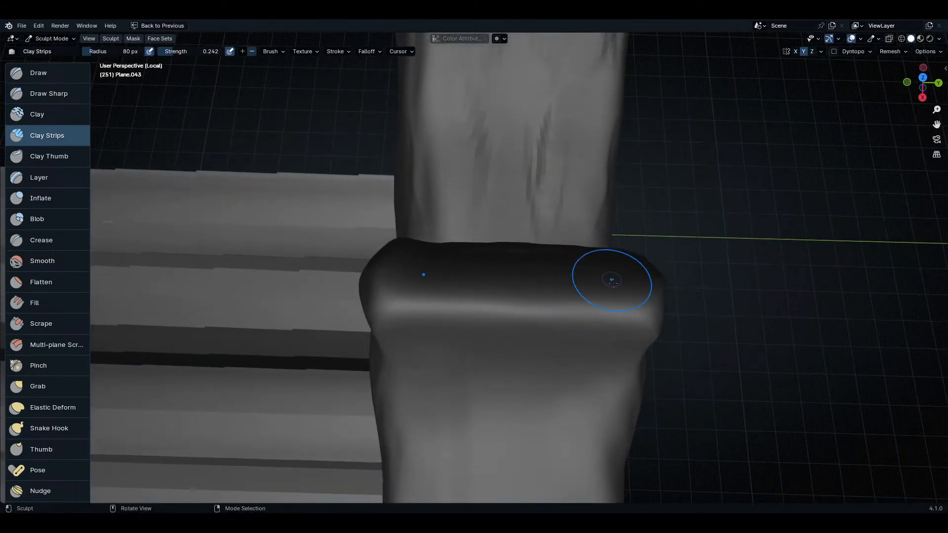
middle_drag(514, 327, 549, 344)
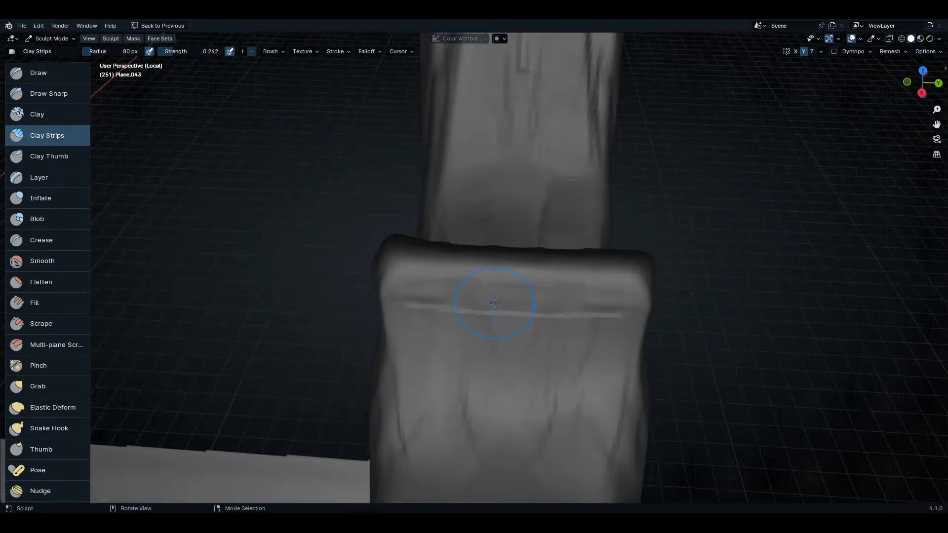
middle_drag(542, 452, 568, 259)
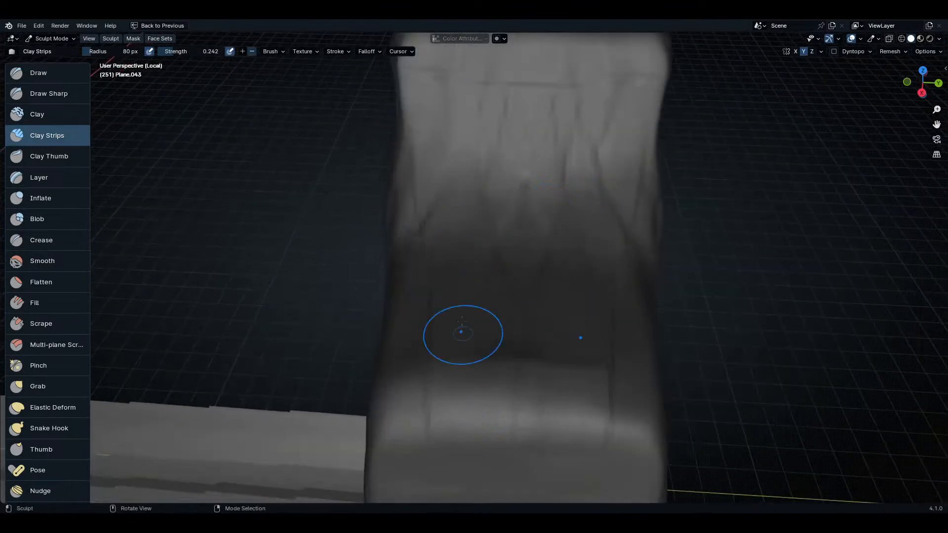
middle_drag(587, 397, 607, 317)
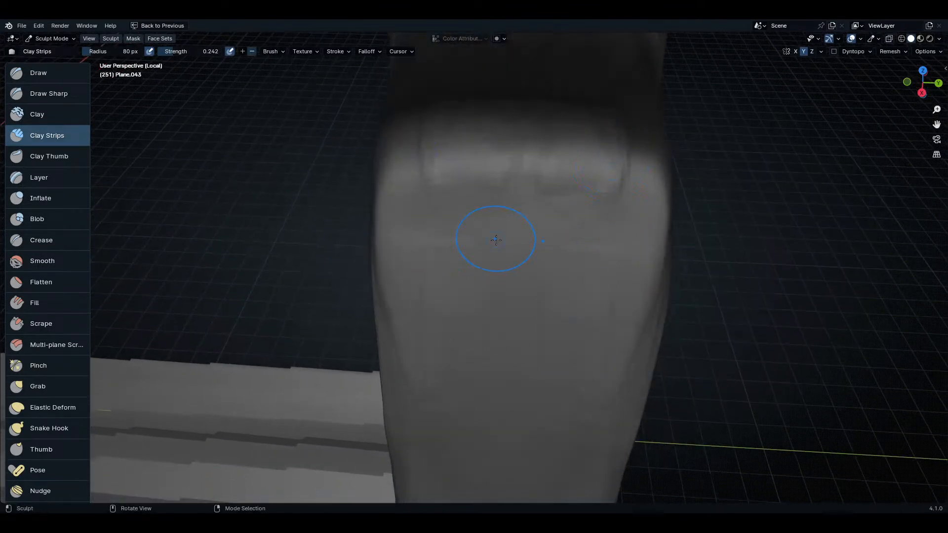
middle_drag(478, 441, 534, 283)
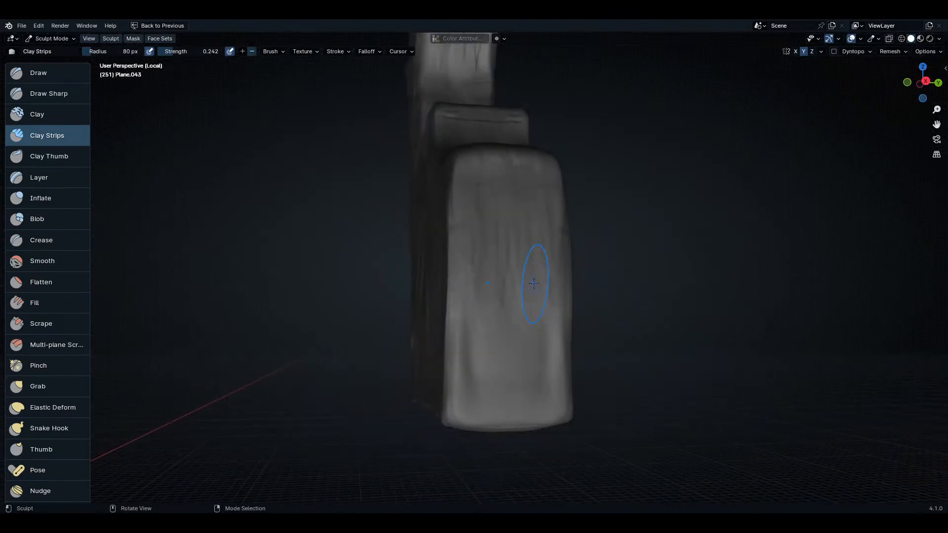
- Smooth the stretched mesh on the front face of the base, checking its topology in wireframe
middle_drag(520, 314, 536, 340)
mouse_move(529, 398)
shift+mouse_down()
mouse_move(564, 372)
mouse_move(526, 381)
shift+mouse_up()
key(shift+z)
mouse_move(515, 405)
ctrl+middle_down()
mouse_move(533, 365)
mouse_move(561, 385)
mouse_move(588, 372)
mouse_move(434, 319)
ctrl+middle_up()
key(shift+z)
key(shift+z)
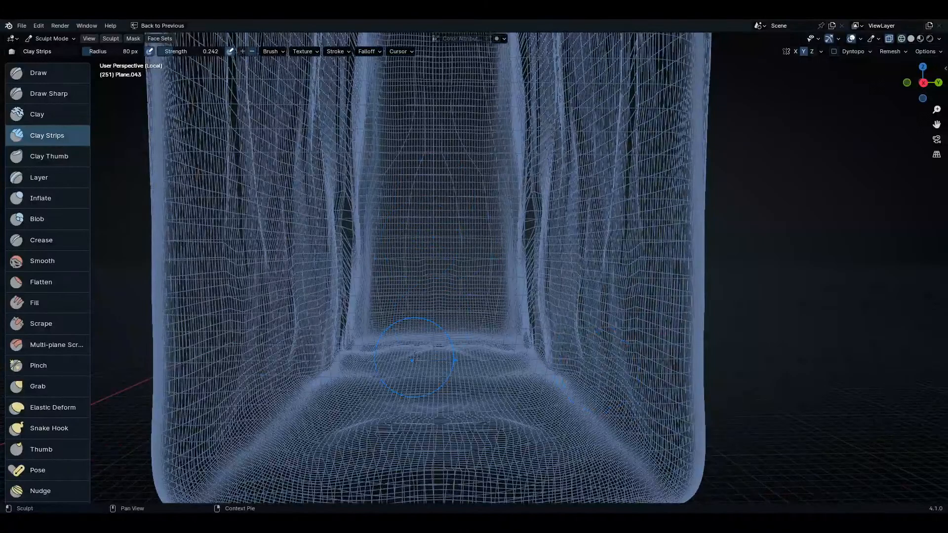
shift+drag(424, 162, 413, 282)
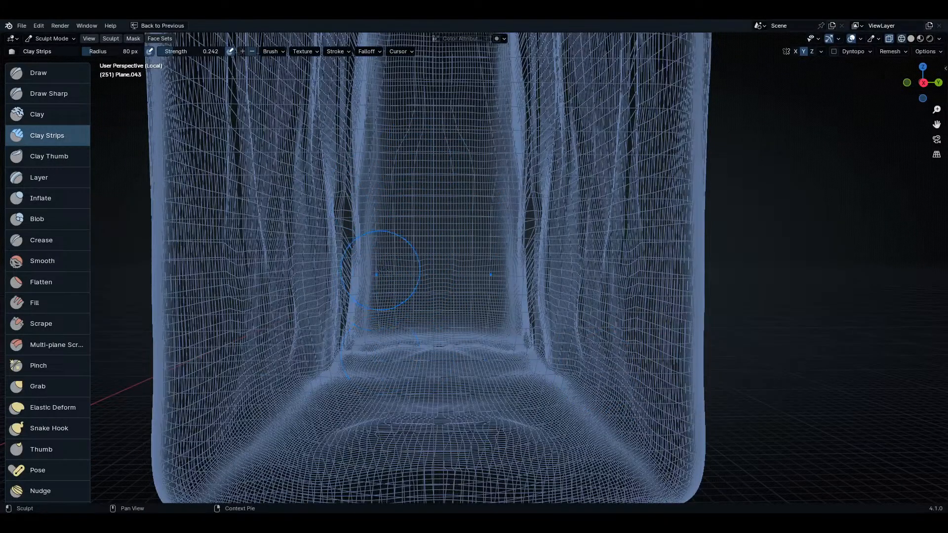
key(shift+z)
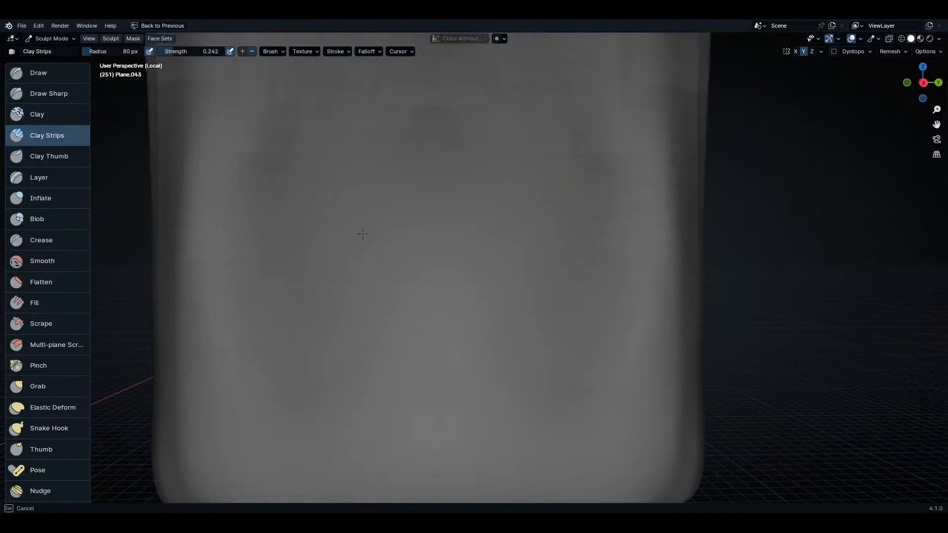
key(shift+z)
mouse_move(468, 277)
middle_down()
mouse_move(464, 222)
mouse_move(499, 239)
mouse_move(467, 255)
mouse_move(423, 445)
middle_up()
key(shift+z)
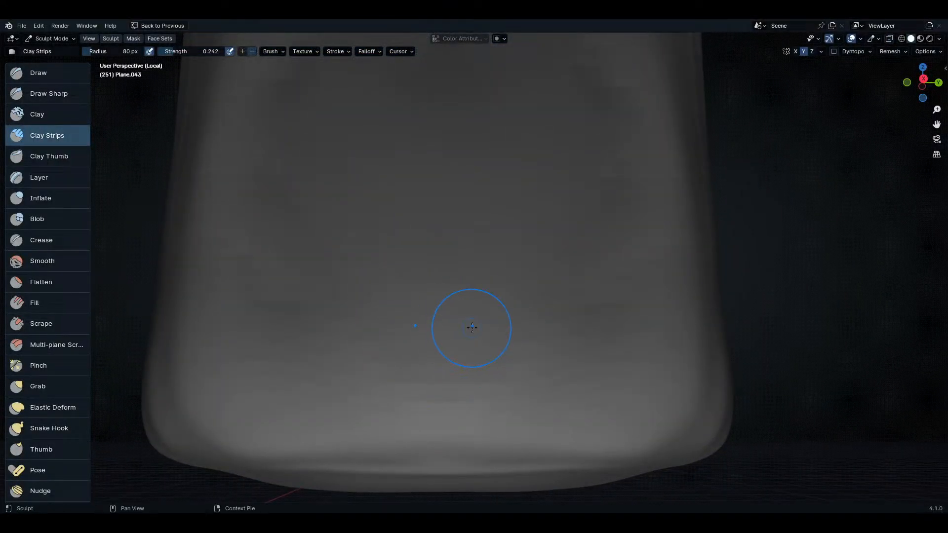
key(shift+z)
middle_drag(483, 331, 504, 340)
key(shift+z)
- Carve vertical Clay Strips grooves into the front face of the base down to its lower edge
shift+middle_drag(557, 206, 571, 254)
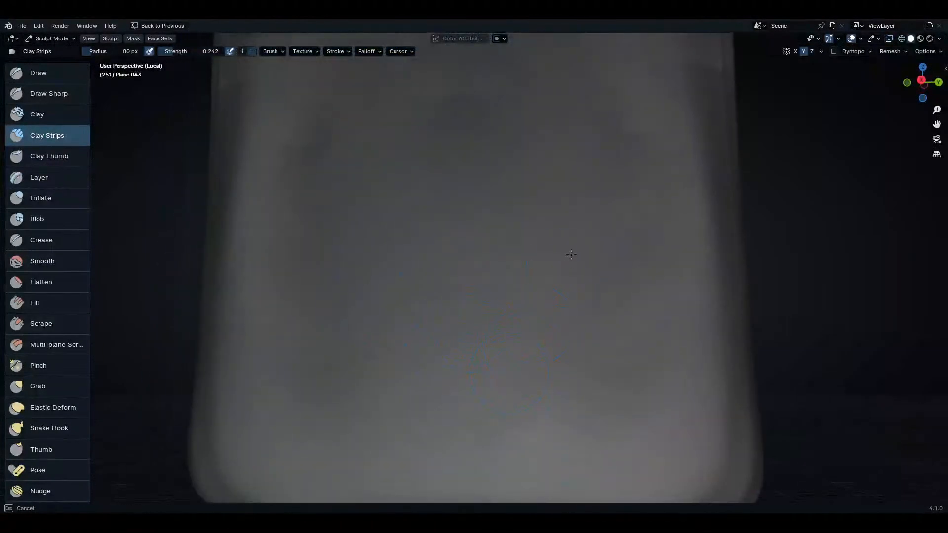
middle_drag(447, 316, 488, 391)
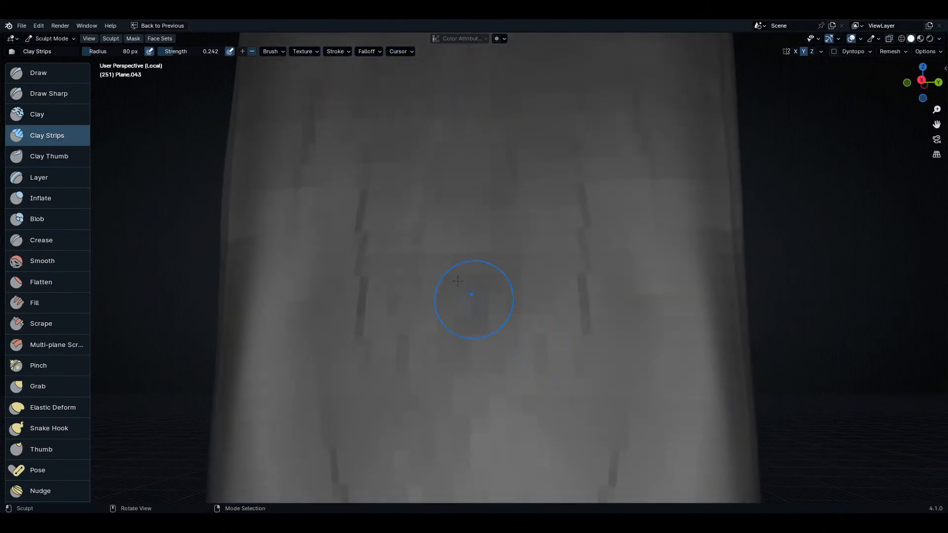
drag(396, 250, 380, 387)
drag(336, 336, 321, 402)
drag(292, 370, 284, 433)
scroll(528, 332, down, 5)
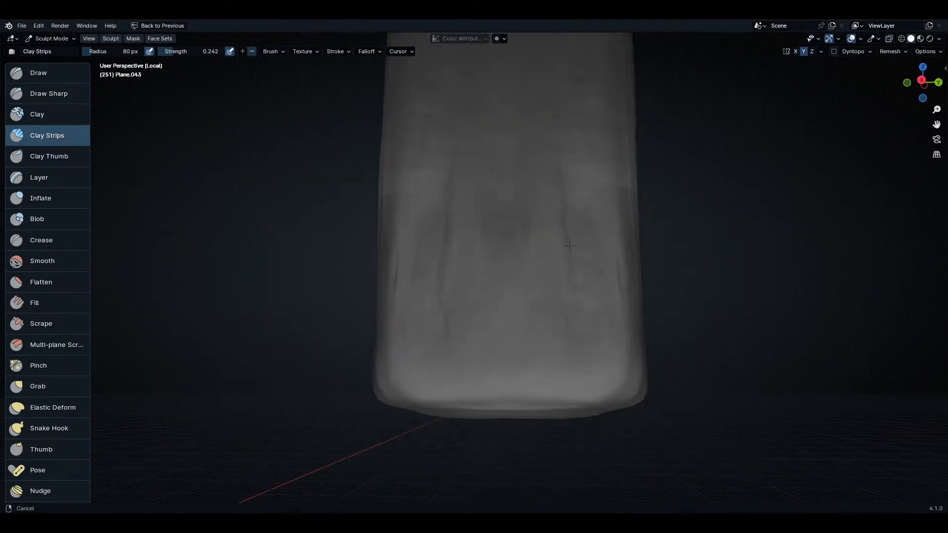
middle_drag(437, 380, 530, 355)
middle_drag(438, 405, 485, 322)
scroll(489, 320, up, 4)
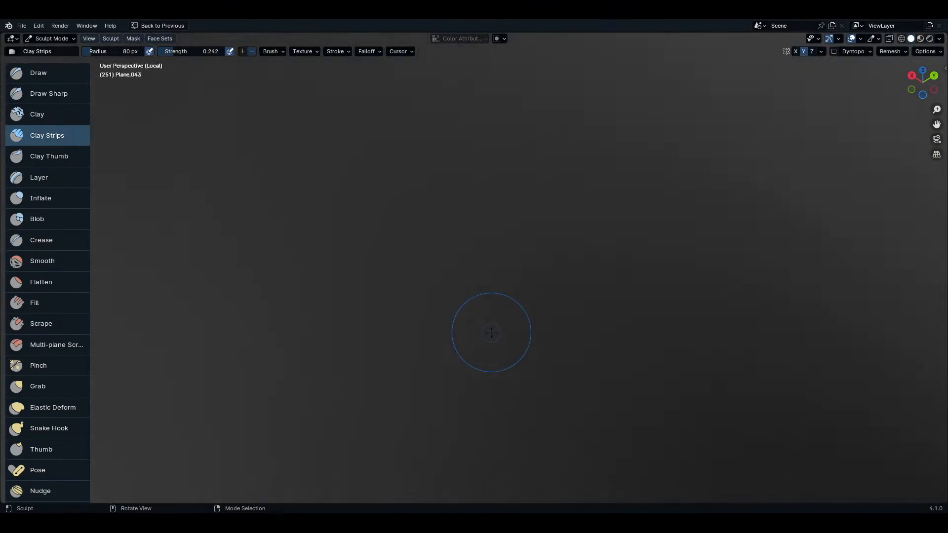
- Carve a vertical Clay Strips groove along the centre of the ornament's lower back face
scroll(489, 332, down, 5)
scroll(491, 332, down, 6)
middle_drag(491, 332, 437, 363)
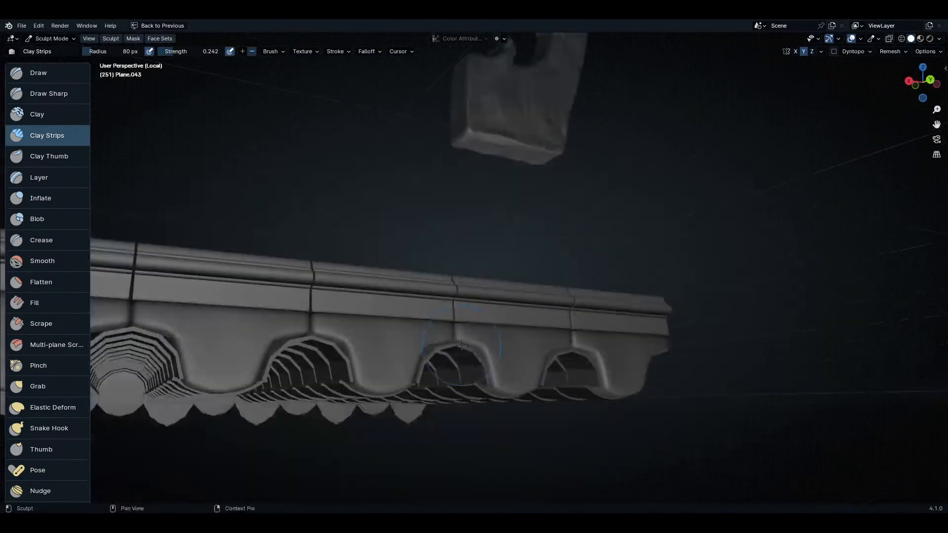
shift+middle_drag(417, 185, 413, 300)
mouse_move(282, 297)
middle_down()
mouse_move(394, 298)
mouse_move(455, 401)
mouse_move(444, 392)
mouse_move(500, 388)
mouse_move(540, 351)
middle_up()
scroll(540, 351, up, 4)
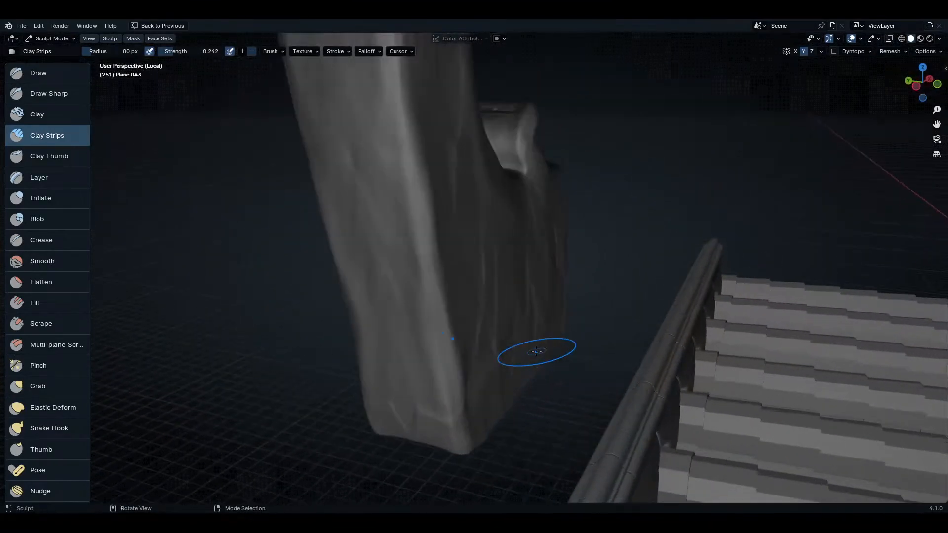
shift+middle_drag(484, 318, 443, 290)
scroll(443, 289, down, 3)
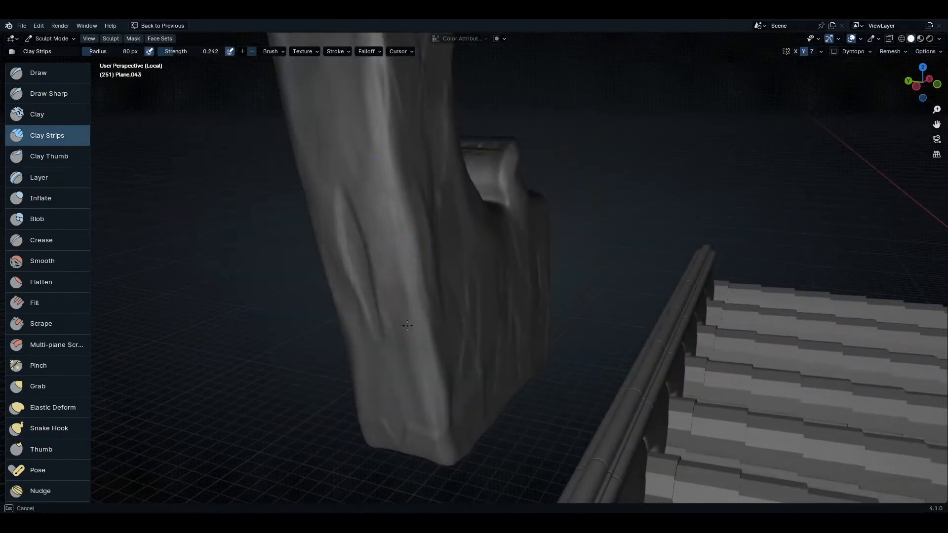
middle_drag(423, 380, 396, 187)
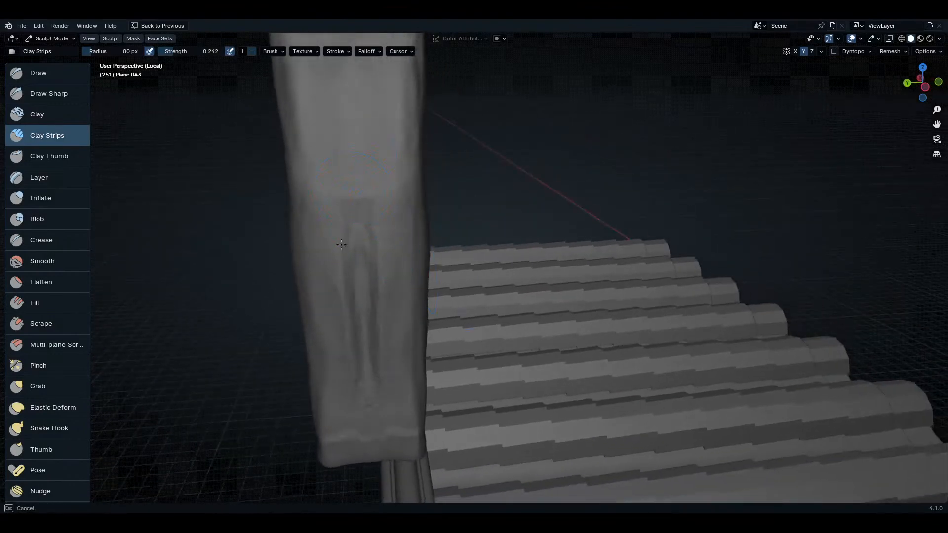
middle_drag(333, 304, 366, 276)
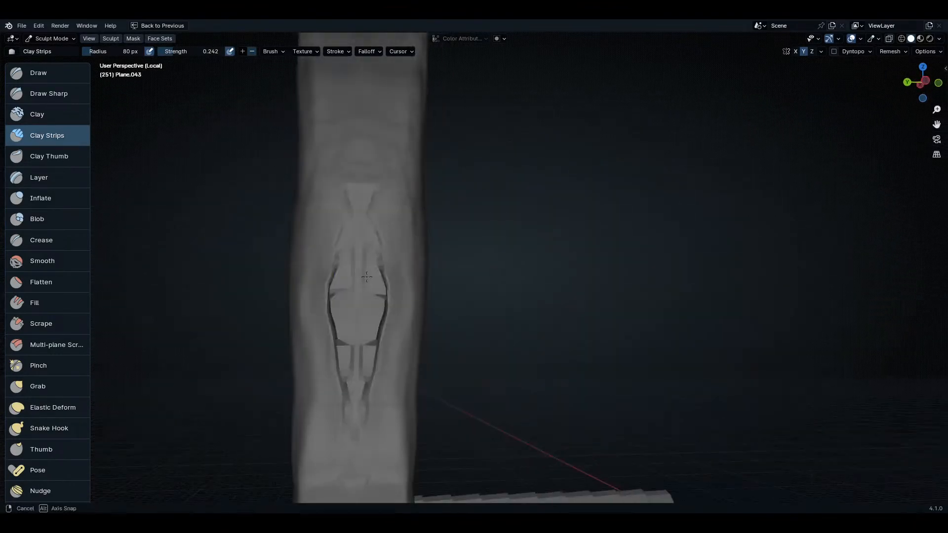
- Carve grooves into the upper back face below the lowest leaf, soften them, and turn off Y symmetry for irregular strokes
middle_drag(422, 319, 396, 364)
drag(409, 255, 378, 269)
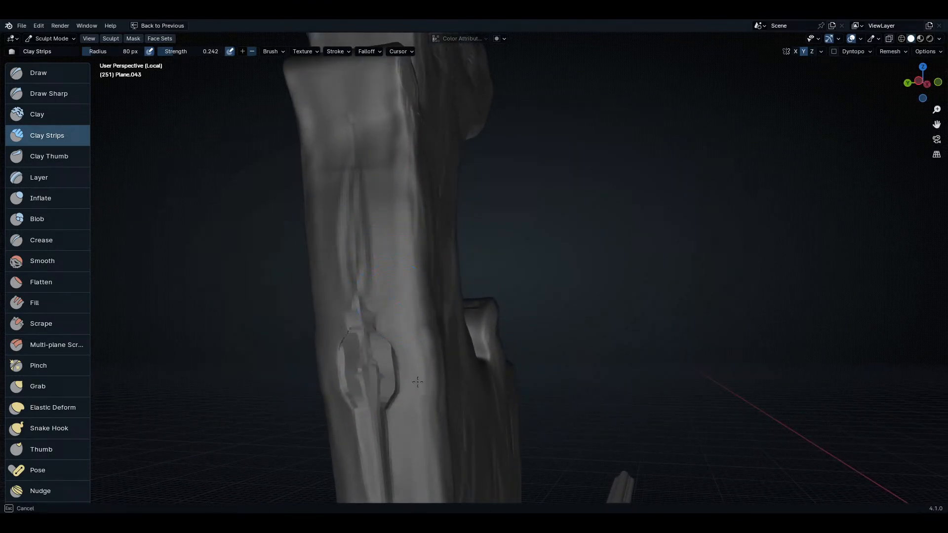
middle_drag(417, 382, 422, 392)
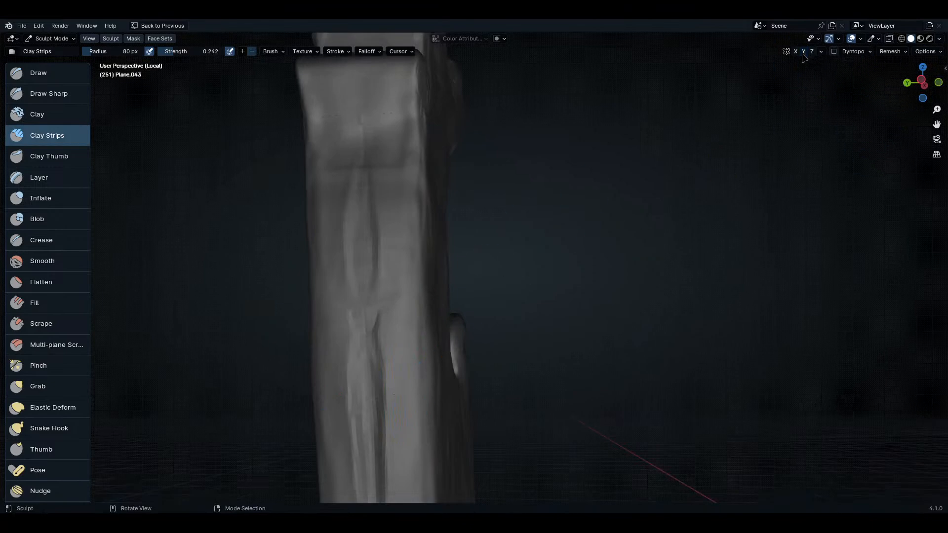
mouse_move(387, 346)
shift+middle_down()
mouse_move(442, 228)
mouse_move(410, 257)
mouse_move(424, 275)
shift+middle_up()
middle_drag(401, 230, 392, 334)
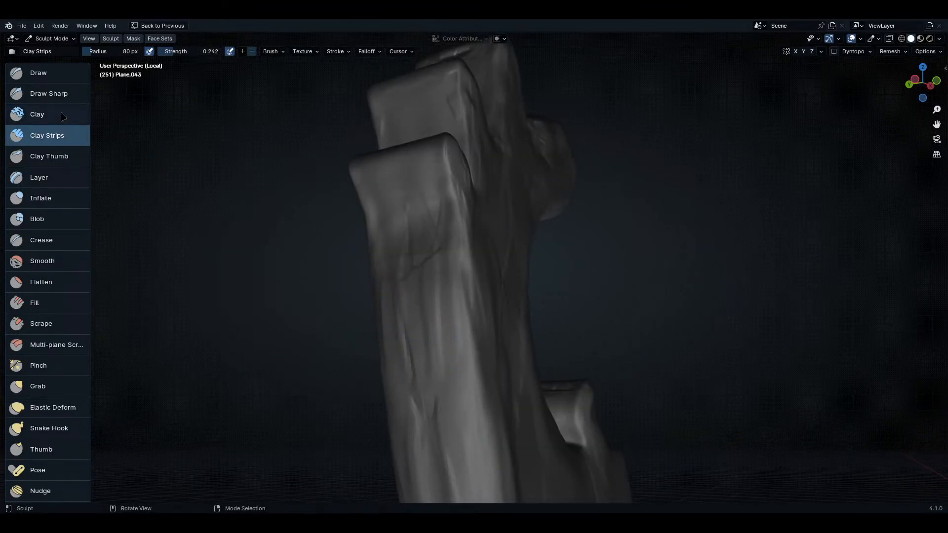
- Try to build up raised detail with the Blob brush on the stem's flat side face
click(37, 219)
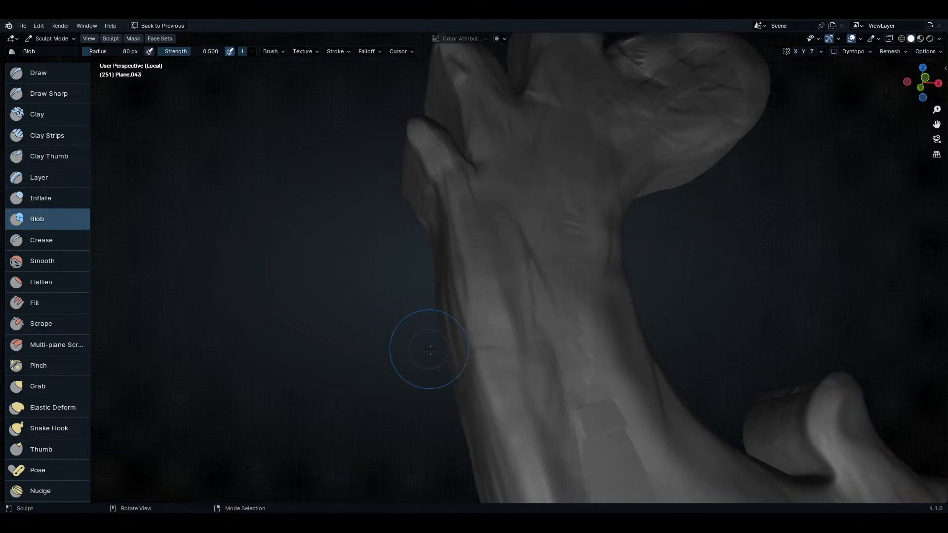
mouse_move(423, 349)
middle_down()
mouse_move(496, 281)
mouse_move(468, 298)
middle_up()
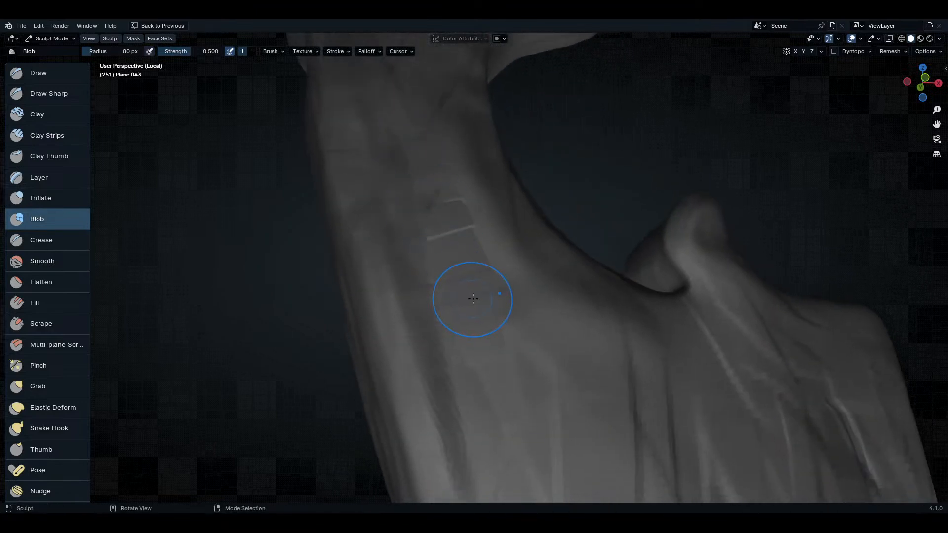
mouse_move(467, 298)
mouse_down()
mouse_move(522, 339)
mouse_move(542, 402)
mouse_up()
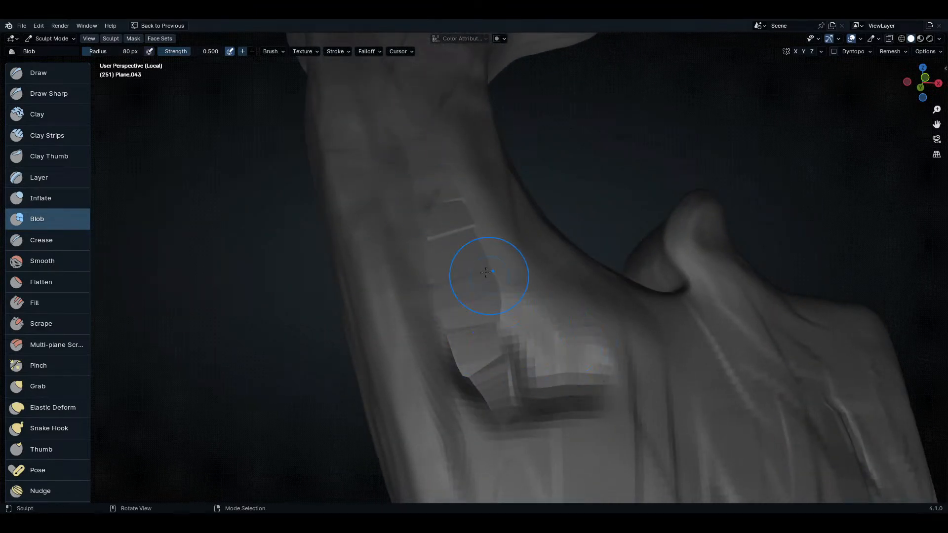
mouse_move(597, 293)
middle_down()
mouse_move(586, 318)
mouse_move(543, 338)
mouse_move(632, 240)
mouse_move(573, 244)
middle_up()
key(ctrl+z)
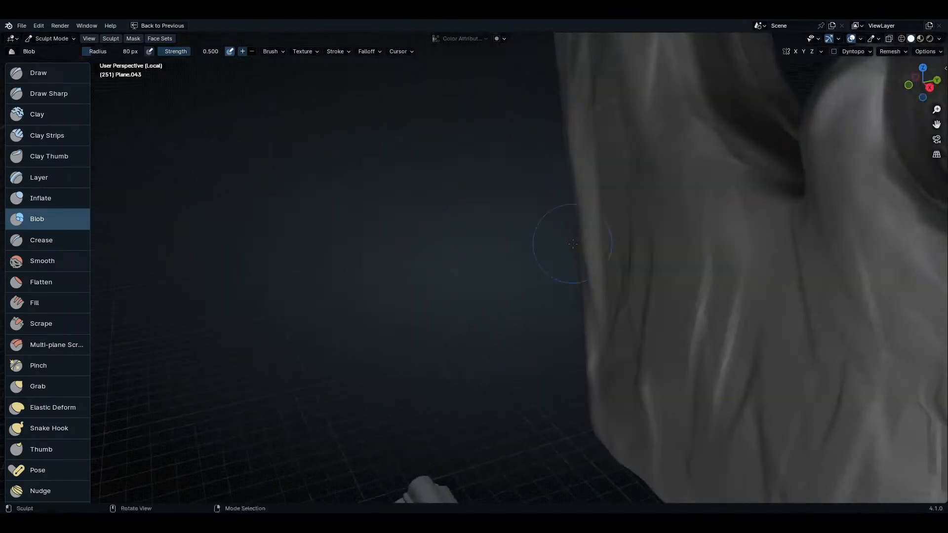
- Smooth the stretched mesh on the flat side face of the lower stem and base in wireframe display
key(shift+z)
mouse_move(650, 202)
middle_down()
mouse_move(694, 186)
mouse_move(657, 269)
middle_up()
key(shift+z)
key(shift+z)
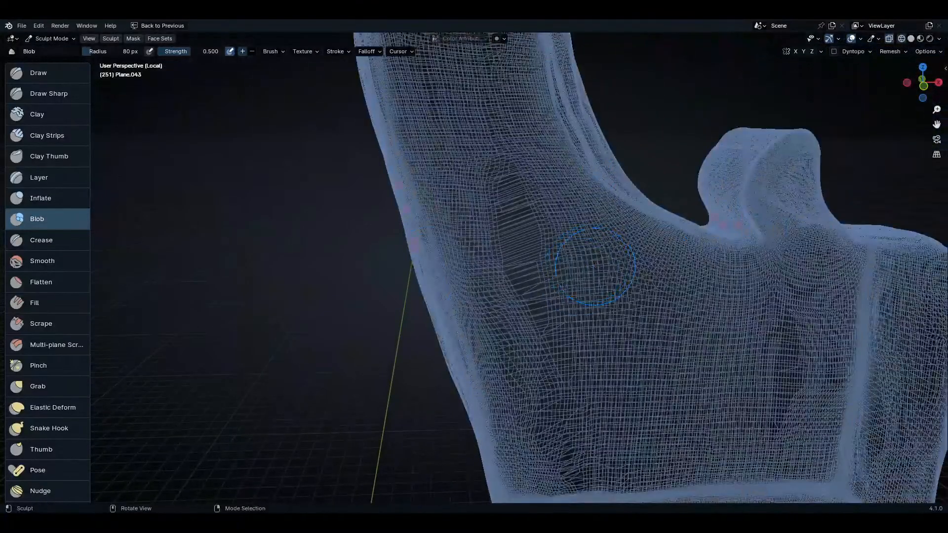
mouse_move(594, 262)
ctrl+middle_down()
mouse_move(567, 221)
mouse_move(642, 225)
mouse_move(599, 254)
ctrl+middle_up()
scroll(598, 253, down, 5)
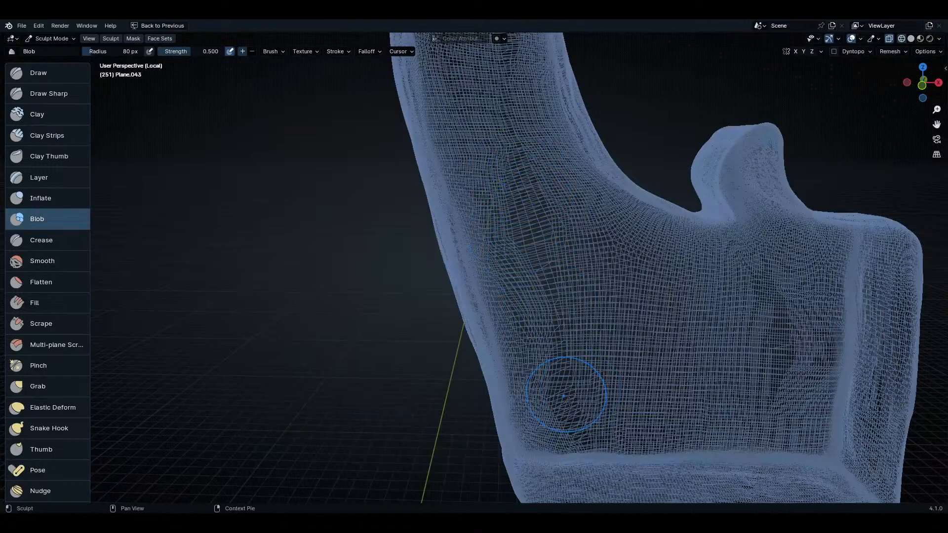
mouse_move(566, 395)
middle_down()
mouse_move(698, 328)
mouse_move(720, 331)
mouse_move(650, 338)
middle_up()
key(shift+z)
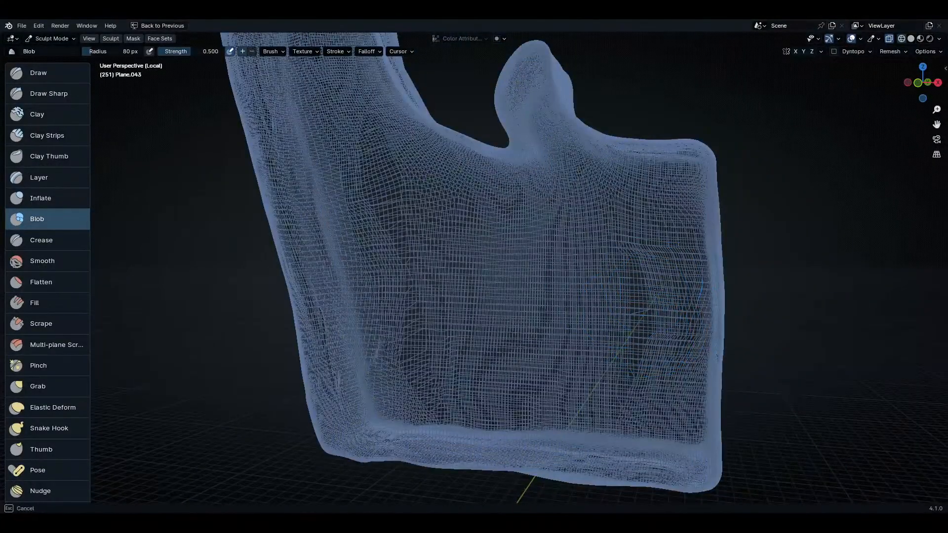
- Turn Y symmetry back on and smooth the mesh across the opposite side face of the base, ending in solid display
mouse_move(628, 300)
middle_down()
mouse_move(706, 295)
mouse_move(508, 296)
mouse_move(730, 296)
middle_up()
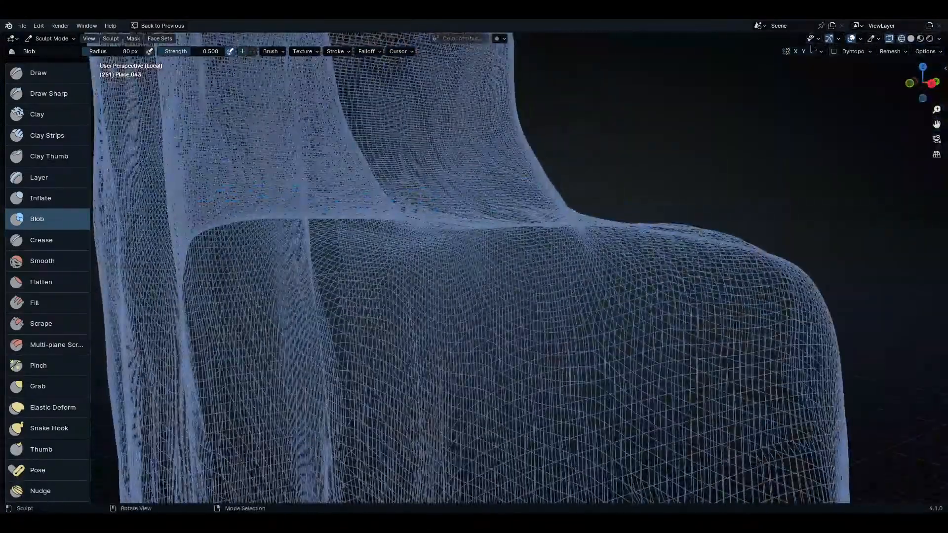
mouse_move(679, 160)
middle_down()
mouse_move(593, 188)
mouse_move(543, 217)
mouse_move(654, 224)
mouse_move(614, 212)
mouse_move(637, 183)
mouse_move(613, 163)
mouse_move(641, 128)
middle_up()
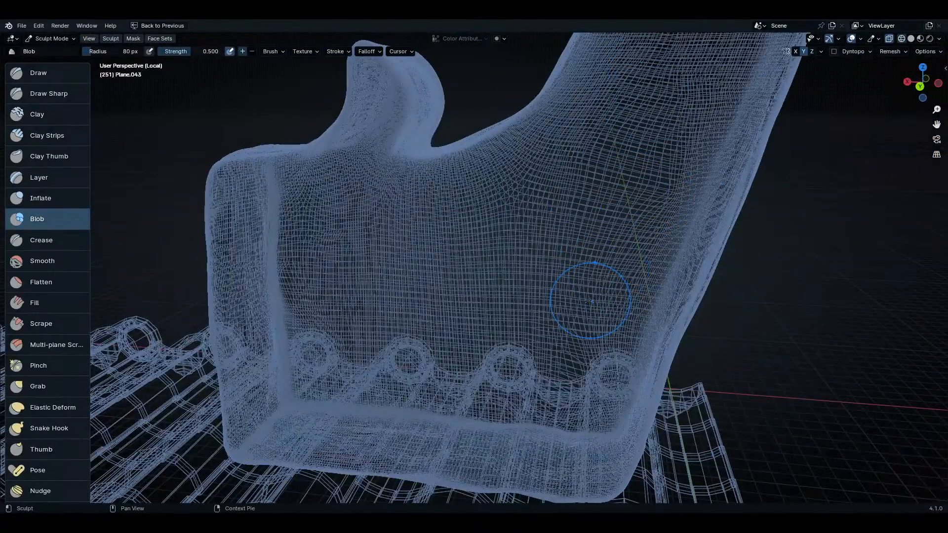
middle_drag(572, 378, 279, 281)
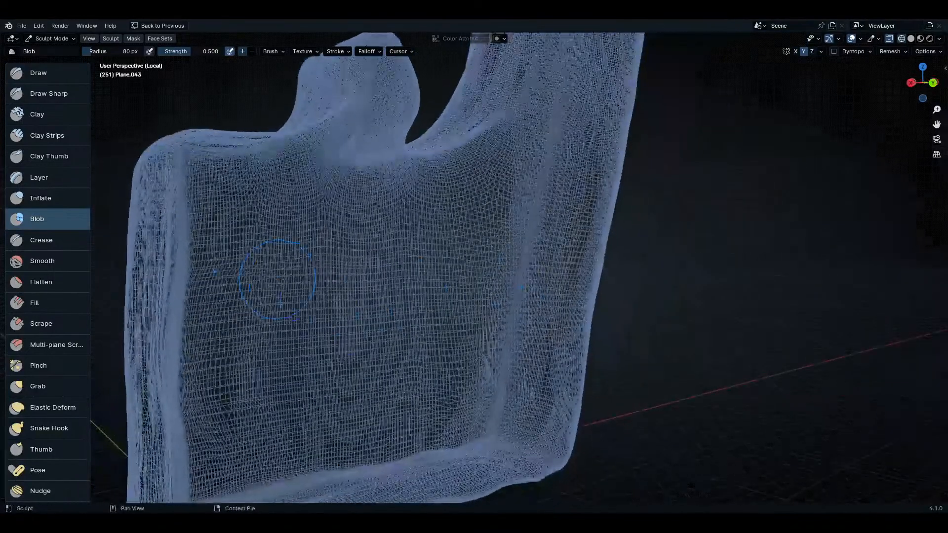
middle_drag(287, 405, 351, 296)
key(shift+z)
scroll(351, 296, down, 3)
mouse_move(351, 346)
middle_down()
mouse_move(431, 363)
mouse_move(398, 364)
mouse_move(435, 330)
mouse_move(451, 380)
mouse_move(347, 299)
middle_up()
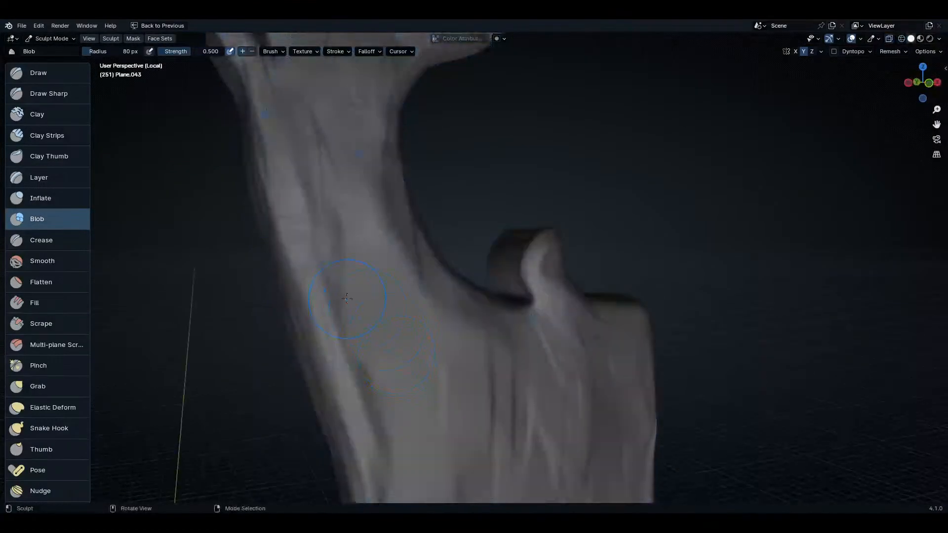
- Carve irregular grooves with the Clay Strips brush into the side face where the stem meets the base
click(35, 143)
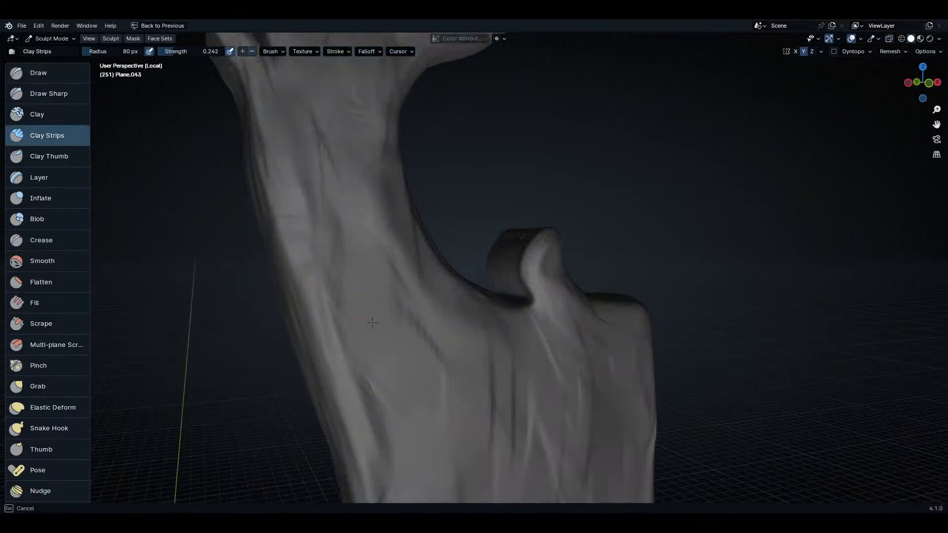
drag(411, 405, 419, 395)
key(shift+z)
scroll(422, 390, up, 3)
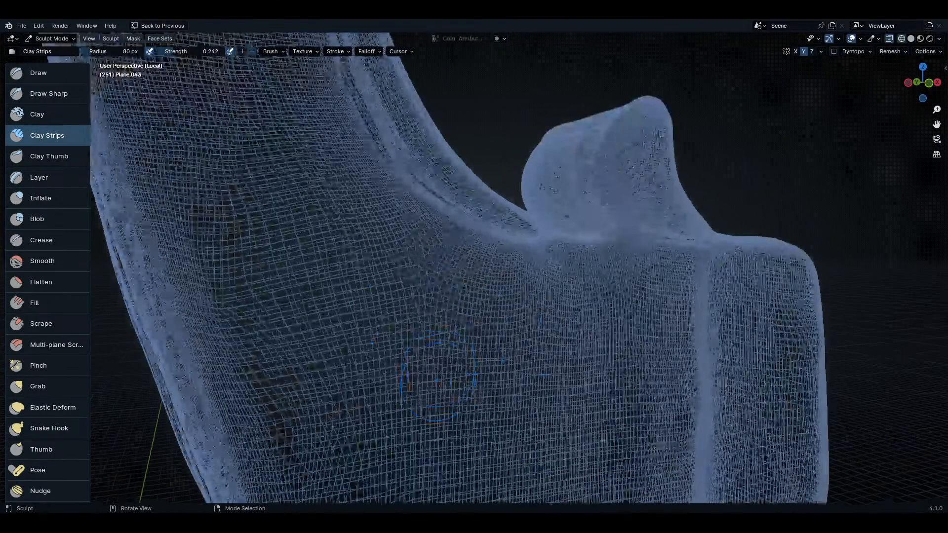
shift+middle_drag(414, 387, 431, 324)
key(shift+z)
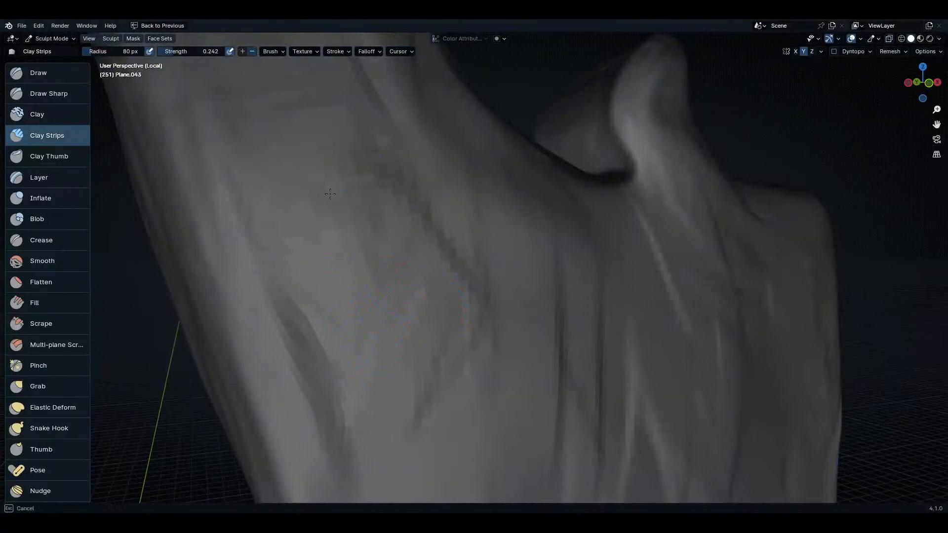
scroll(437, 258, down, 3)
shift+middle_drag(434, 365, 447, 259)
scroll(445, 256, up, 3)
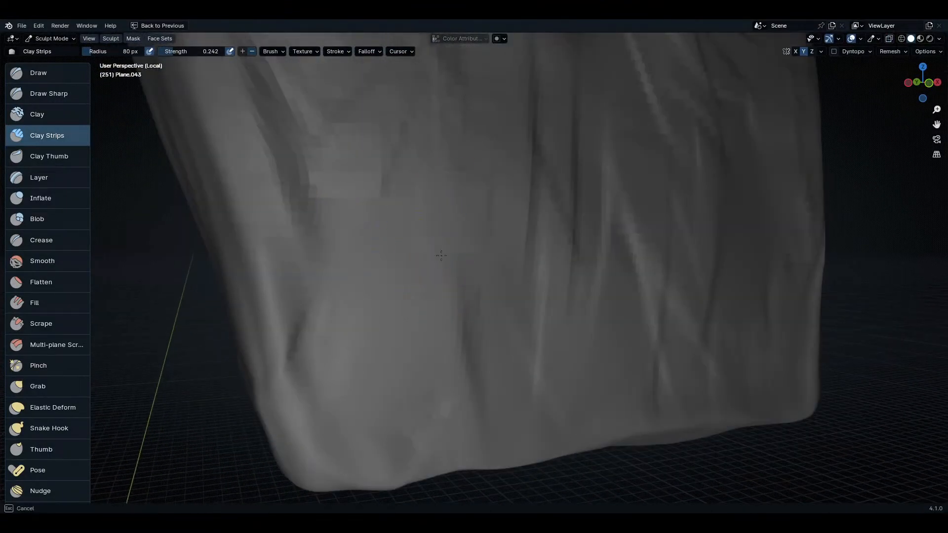
- Continue carving Clay Strips strokes down the lower base's side face, checking the mesh in wireframe before returning to solid display
scroll(413, 384, down, 4)
middle_drag(413, 385, 431, 355)
key(shift+z)
middle_drag(430, 356, 482, 316)
mouse_move(481, 316)
shift+middle_down()
mouse_move(485, 337)
mouse_move(690, 282)
mouse_move(617, 370)
mouse_move(498, 451)
mouse_move(318, 360)
mouse_move(444, 360)
mouse_move(271, 365)
mouse_move(291, 374)
shift+middle_up()
mouse_move(291, 374)
shift+middle_down()
mouse_move(309, 389)
mouse_move(362, 303)
shift+middle_up()
key(shift+z)
shift+middle_drag(363, 302, 470, 301)
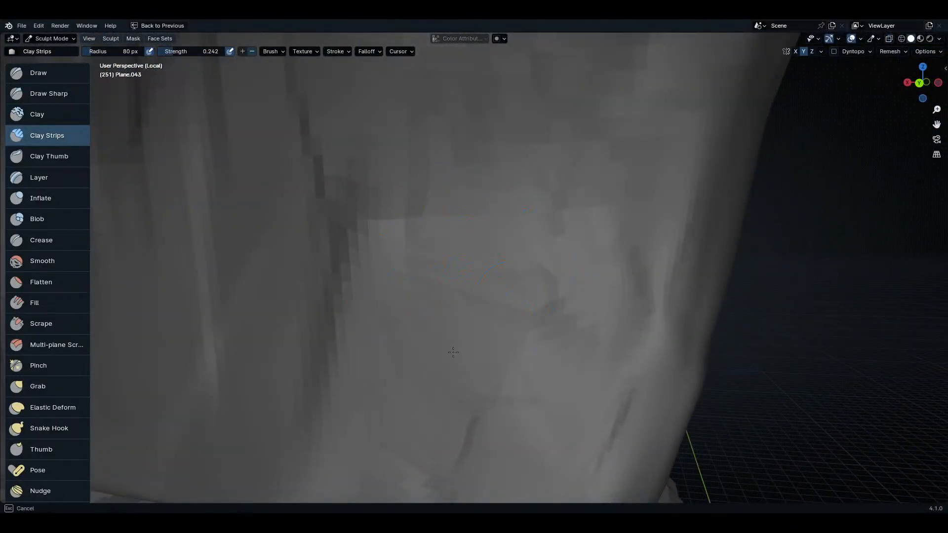
- Carve rough Clay Strips strokes across the opposite side face of the base
drag(397, 232, 372, 329)
drag(383, 251, 341, 385)
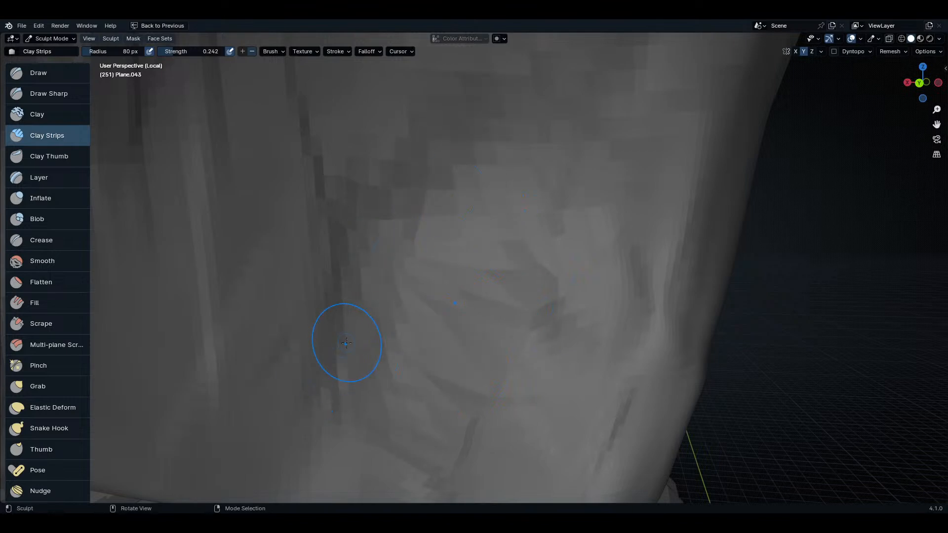
scroll(477, 334, down, 3)
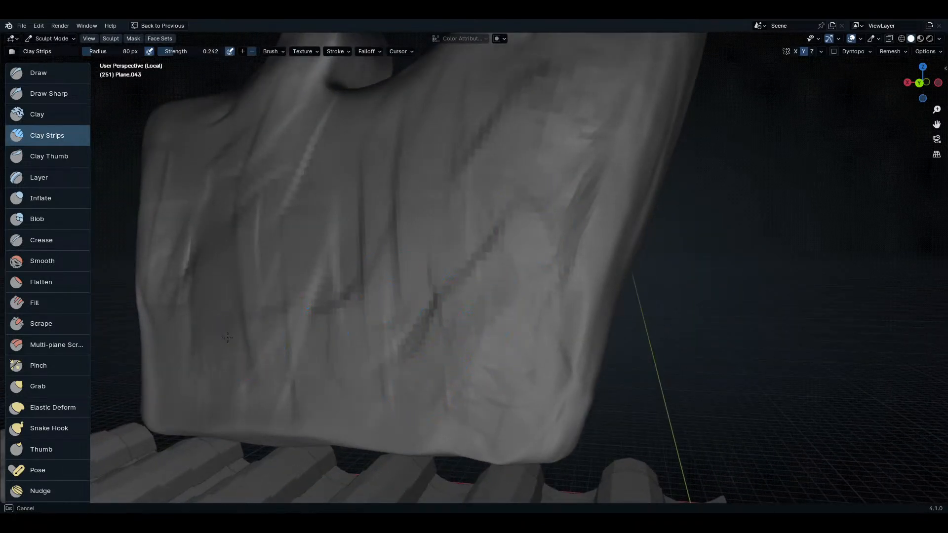
mouse_move(206, 285)
middle_down()
mouse_move(313, 265)
mouse_move(328, 239)
mouse_move(446, 295)
mouse_move(607, 321)
mouse_move(632, 338)
middle_up()
scroll(499, 339, down, 3)
mouse_move(499, 339)
shift+middle_down()
mouse_move(539, 321)
mouse_move(520, 299)
shift+middle_up()
scroll(521, 299, up, 1)
key(Tab)
key(Tab)
scroll(520, 298, up, 4)
scroll(483, 258, down, 4)
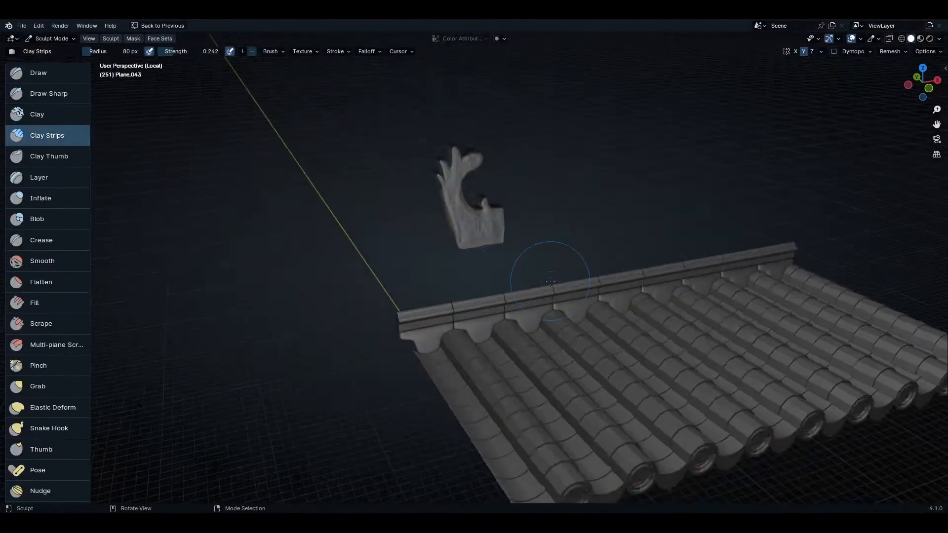
- Switch to Object Mode and, in front view, move the ornament about -14.07 m in X and -7.83 m in Z beside the roof ridge end
key(ctrl+Tab)
click(500, 311)
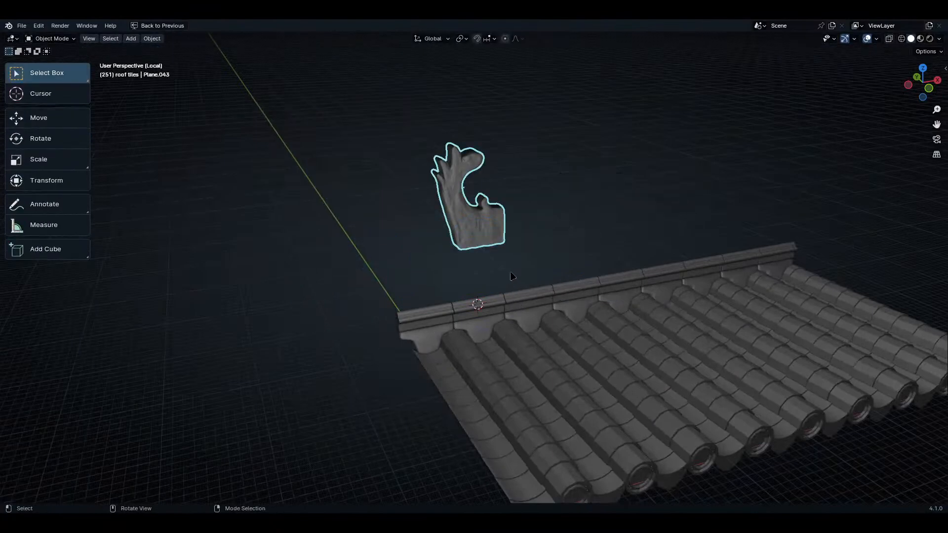
key(KP_3)
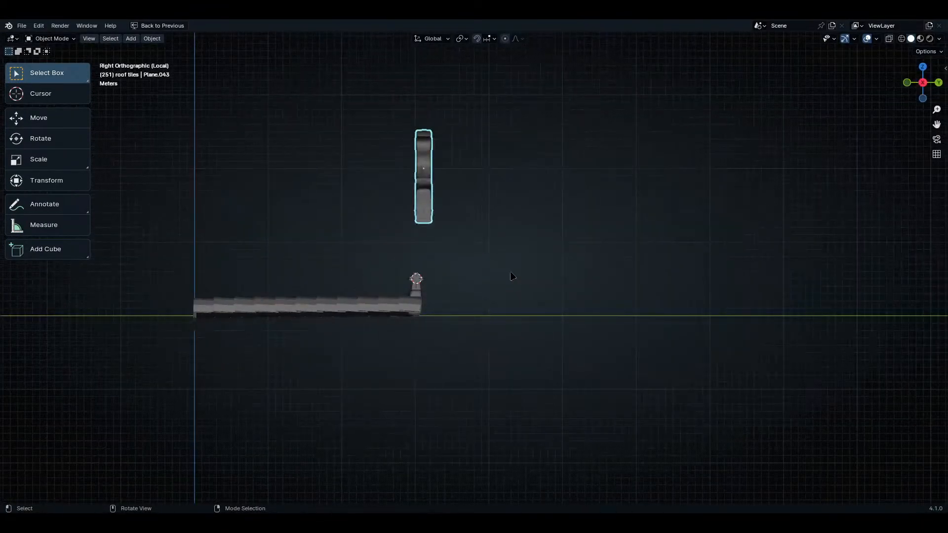
key(KP_1)
scroll(543, 262, up, 4)
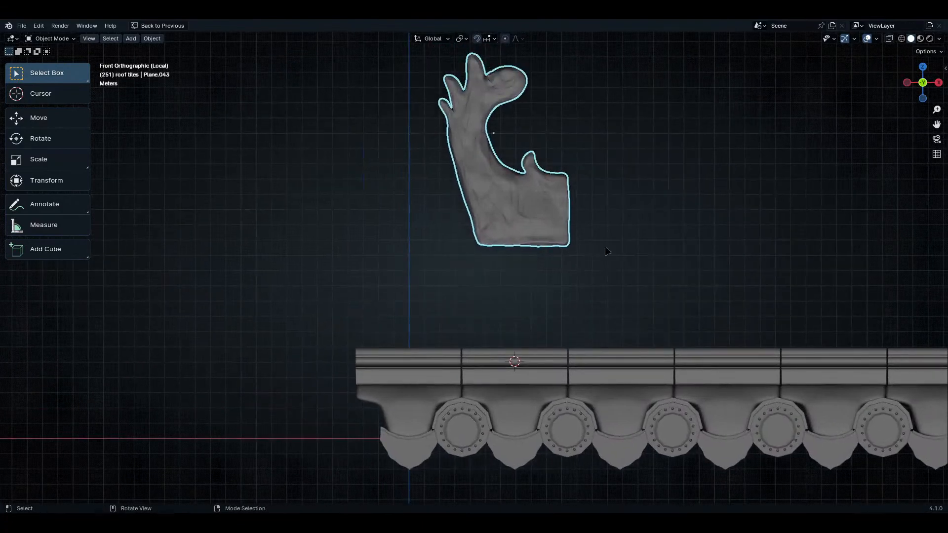
key(g)
click(395, 341)
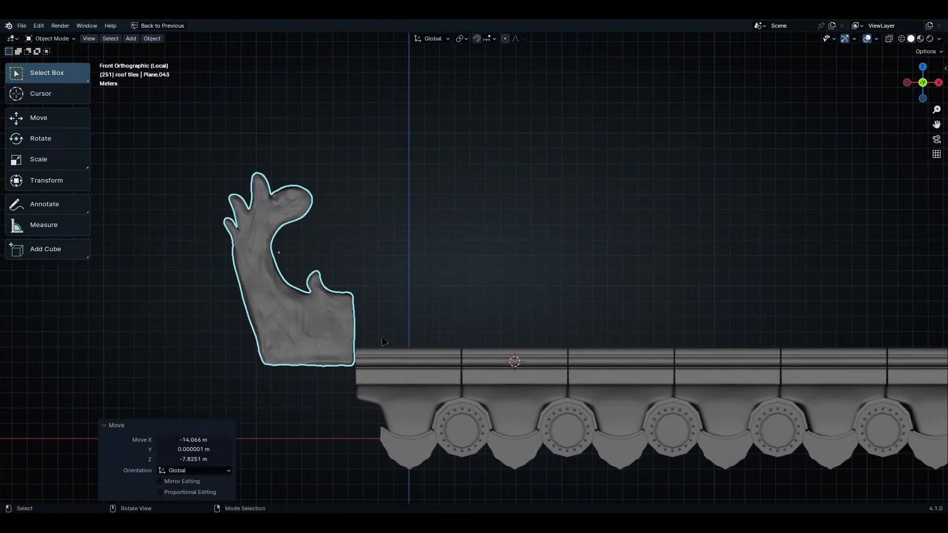
- Scale the ornament down uniformly and reposition it against the end of the roof ridge
scroll(356, 338, up, 5)
shift+middle_drag(674, 384, 715, 342)
key(s)
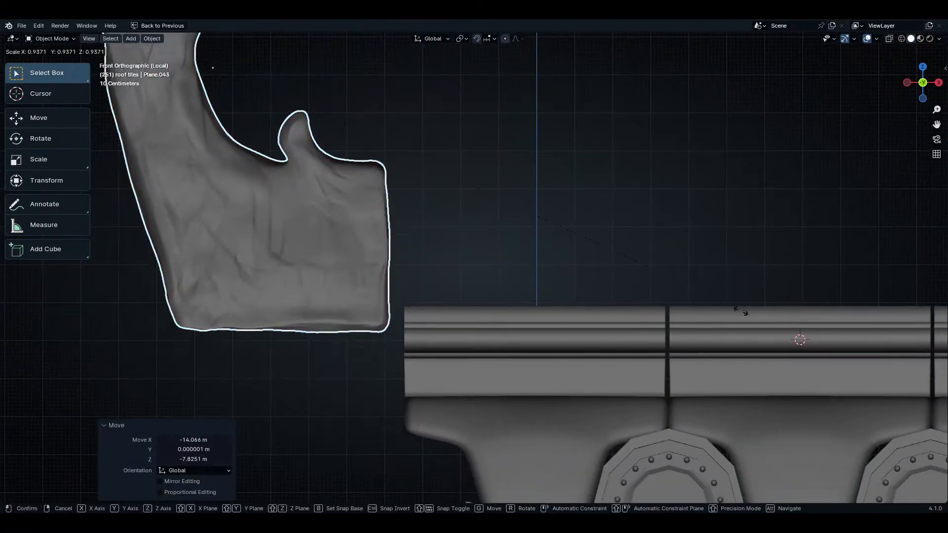
click(449, 177)
key(g)
click(514, 380)
- Scale the ornament uniformly by about 1.21 and move it up about 0.45 m against the ridge end
key(s)
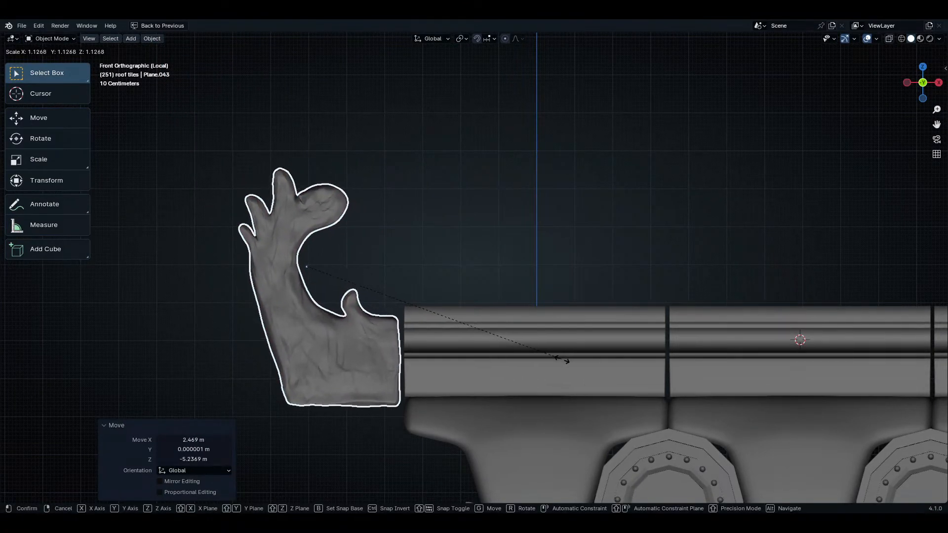
click(573, 368)
key(g)
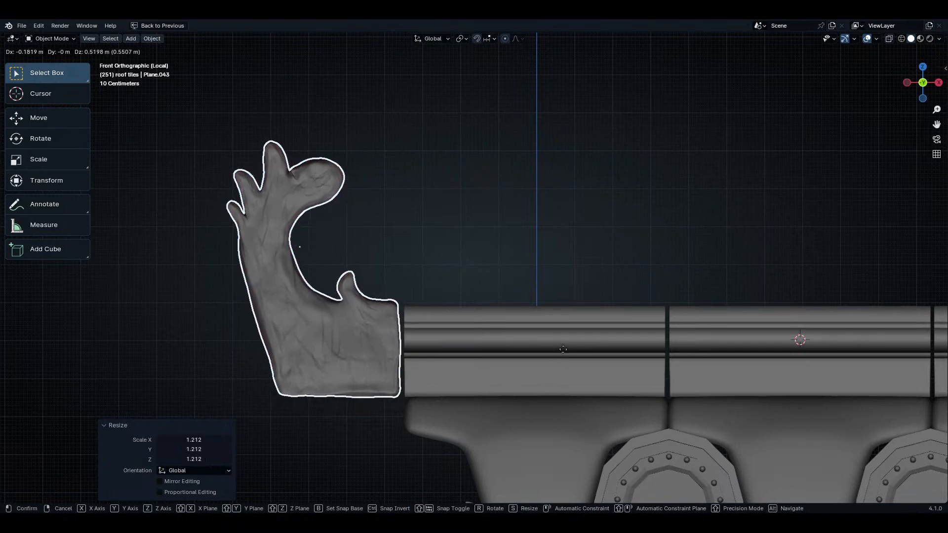
click(572, 351)
middle_drag(573, 351, 546, 361)
- In top view, move the ornament about -0.92 m along Y onto the ridge's centreline and widen it along Y by about 1.5
key(KP_7)
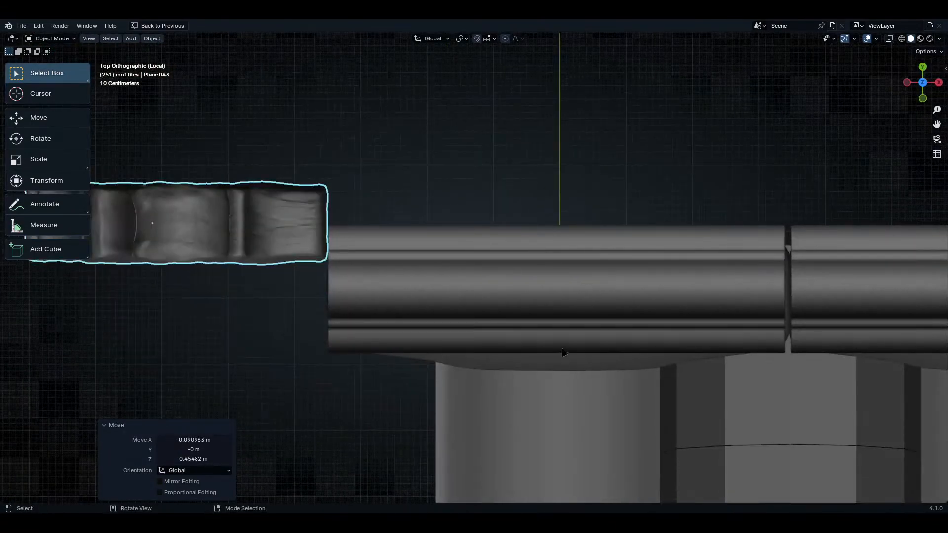
key(g)
key(y)
click(554, 368)
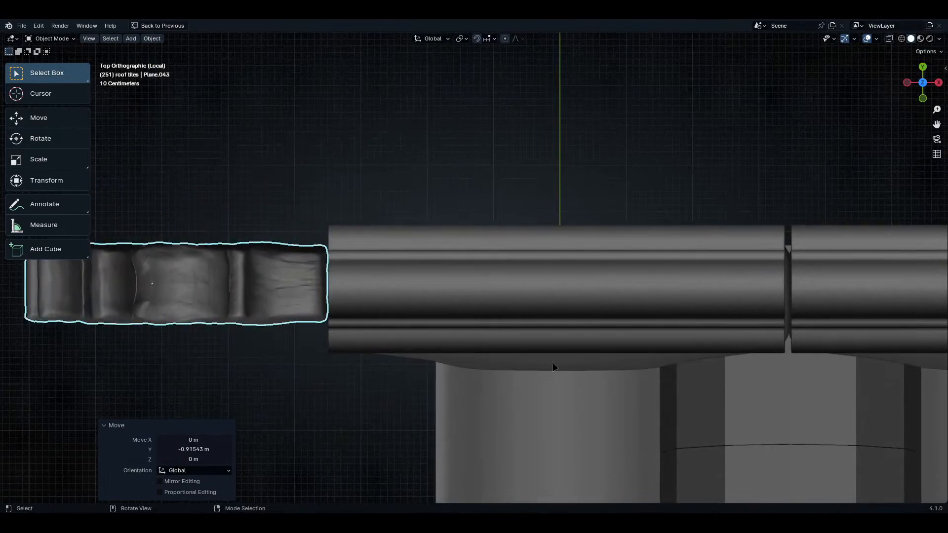
key(s)
key(y)
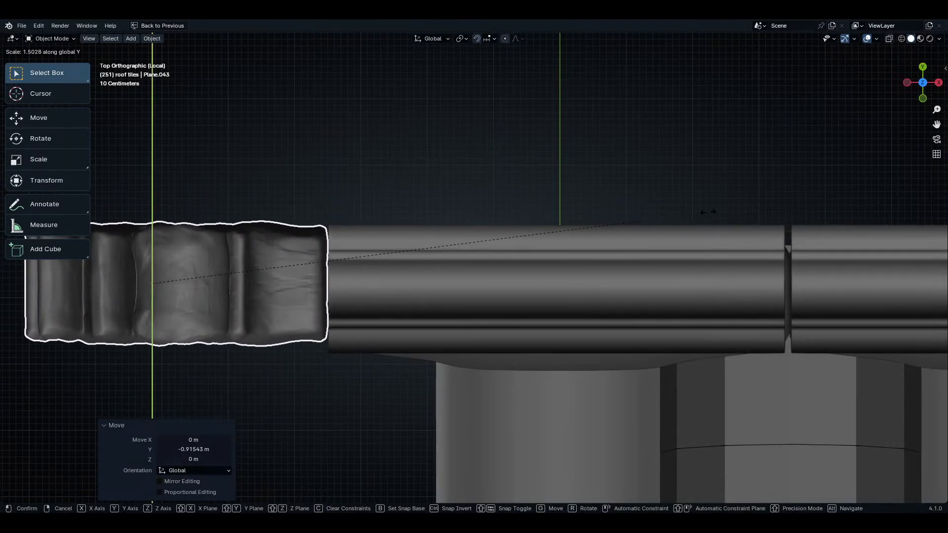
click(720, 205)
key(Delete)
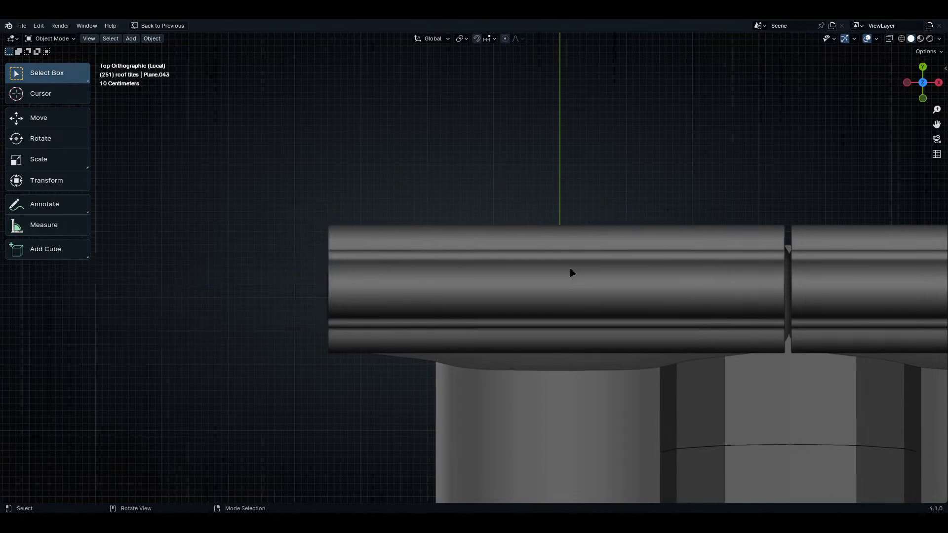
key(ctrl+z)
- Fine-tune the ornament's fit to the ridge width with small Y moves and a Y scale of about 1.087
key(g)
key(y)
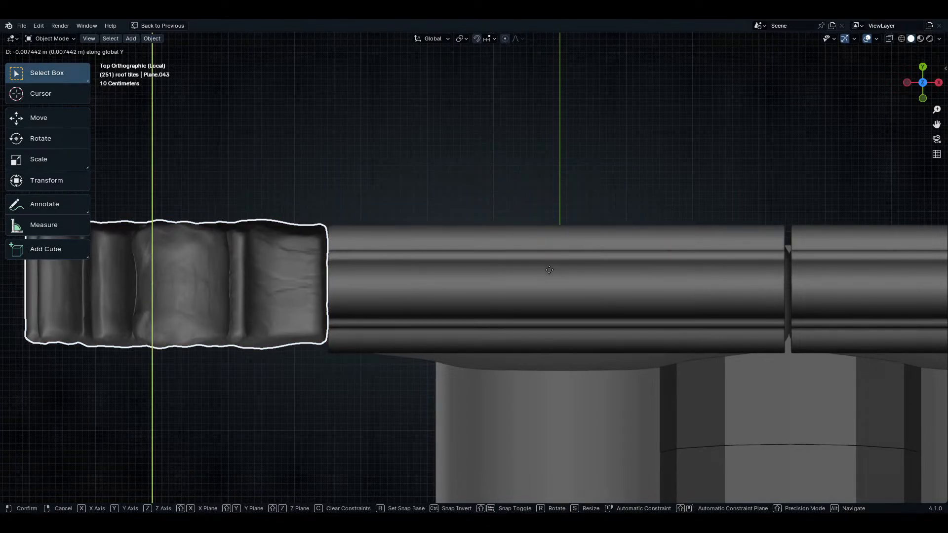
click(546, 269)
key(s)
key(y)
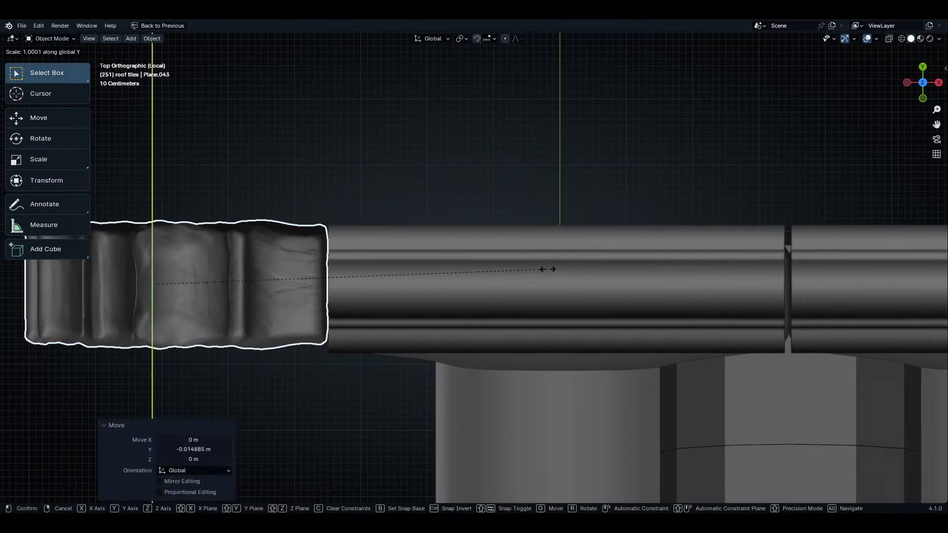
click(579, 260)
key(g)
key(y)
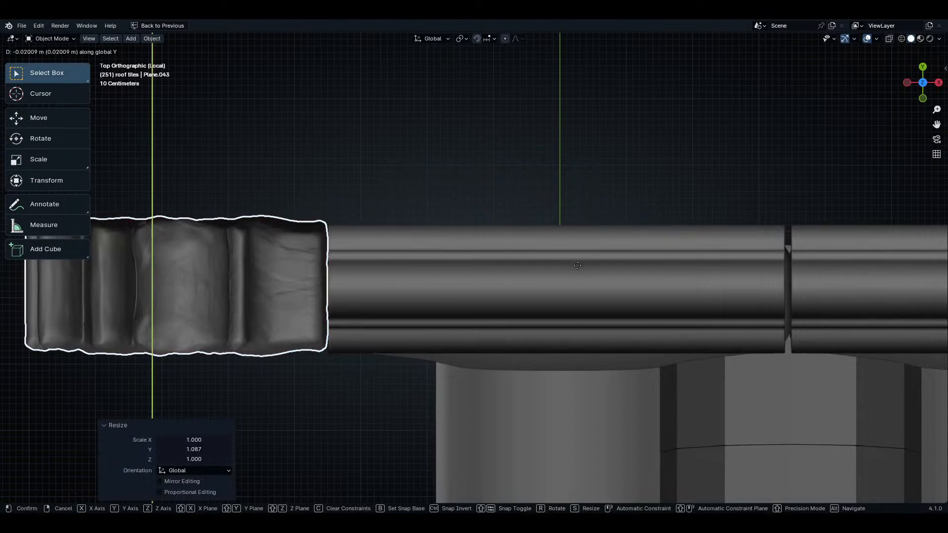
click(574, 277)
- Examine from several angles how the ornament fits the end of the roof ridge
middle_drag(575, 277, 354, 233)
scroll(449, 289, down, 4)
drag(354, 233, 385, 264)
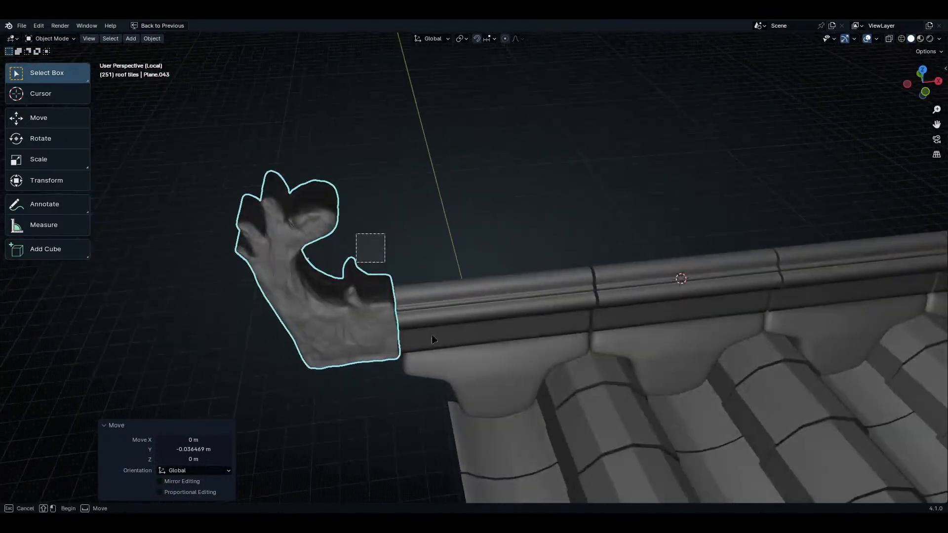
scroll(461, 370, down, 3)
middle_drag(461, 369, 458, 315)
middle_drag(701, 360, 451, 292)
scroll(461, 323, down, 6)
scroll(368, 219, up, 10)
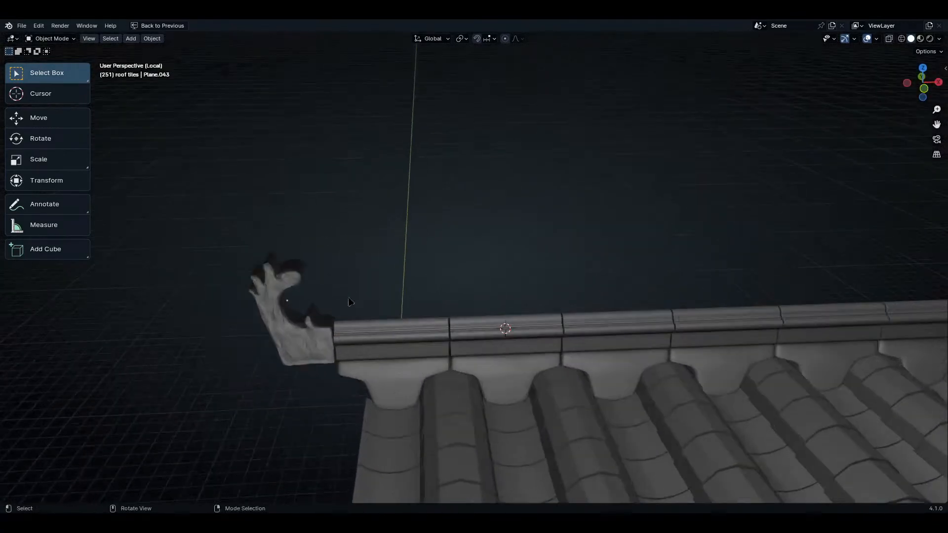
scroll(368, 219, down, 3)
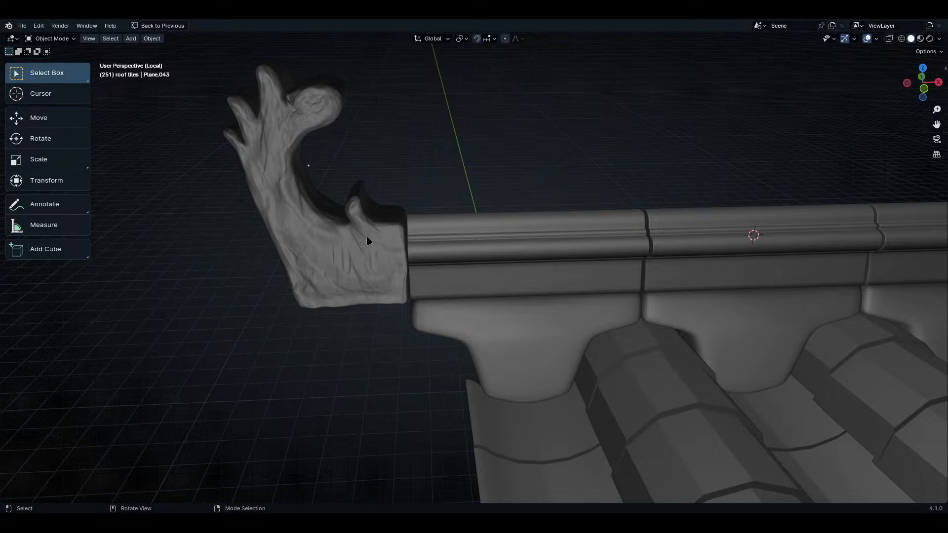
scroll(366, 236, down, 5)
scroll(398, 191, up, 3)
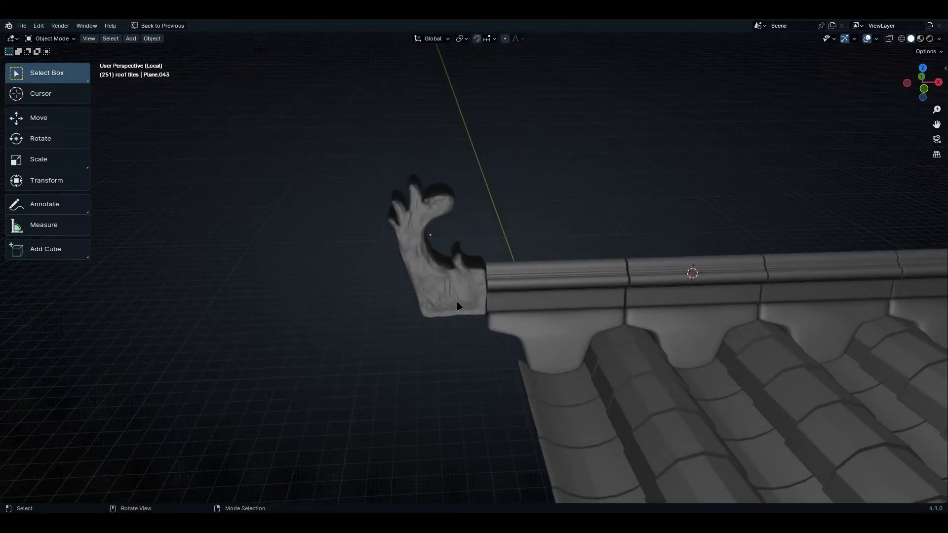
- Restore the multi-editor layout, enlarge the outliner in height and width, and select the scroll ornament
click(457, 302)
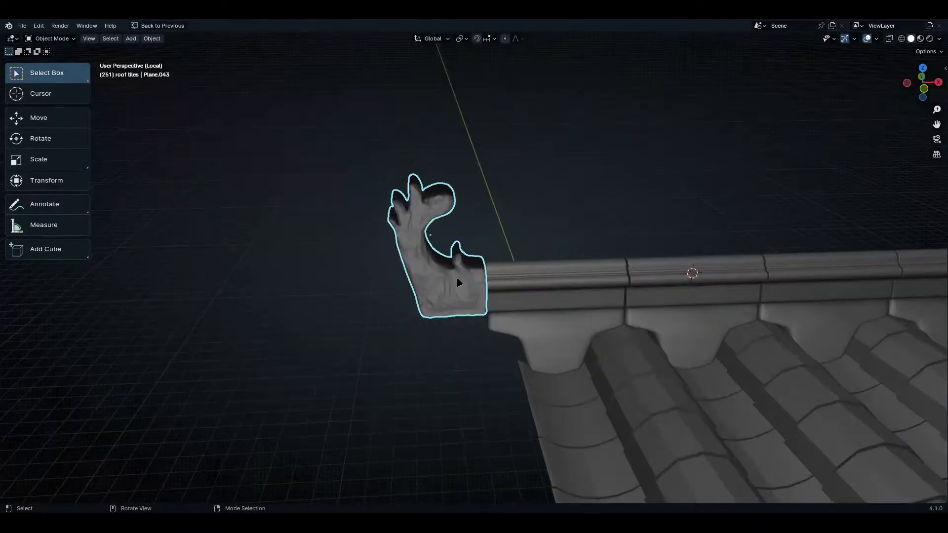
click(516, 209)
key(ctrl+space)
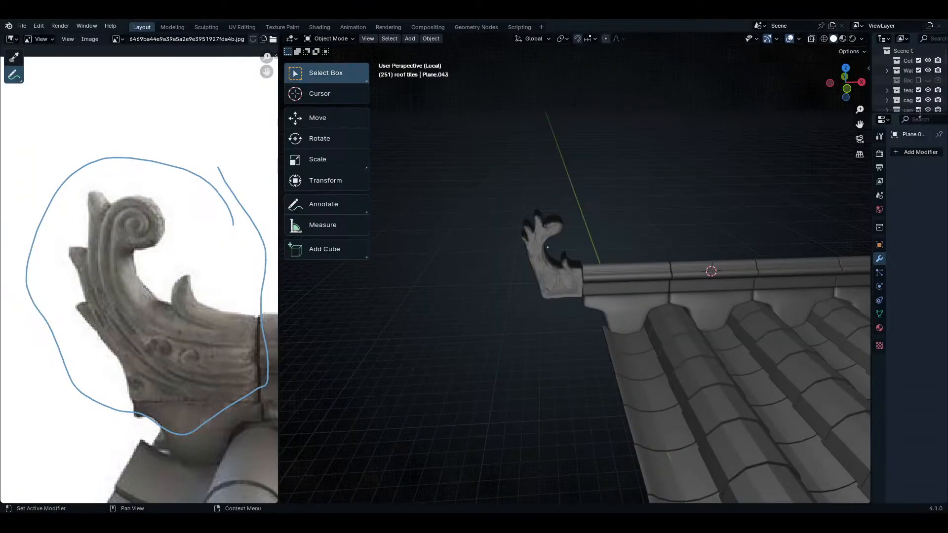
drag(919, 114, 919, 477)
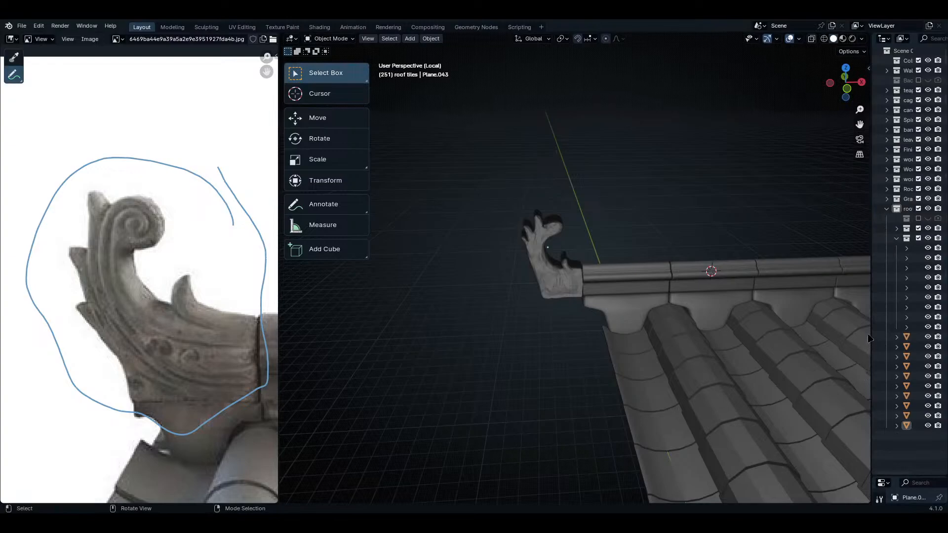
drag(871, 320, 707, 318)
click(465, 269)
scroll(518, 292, up, 4)
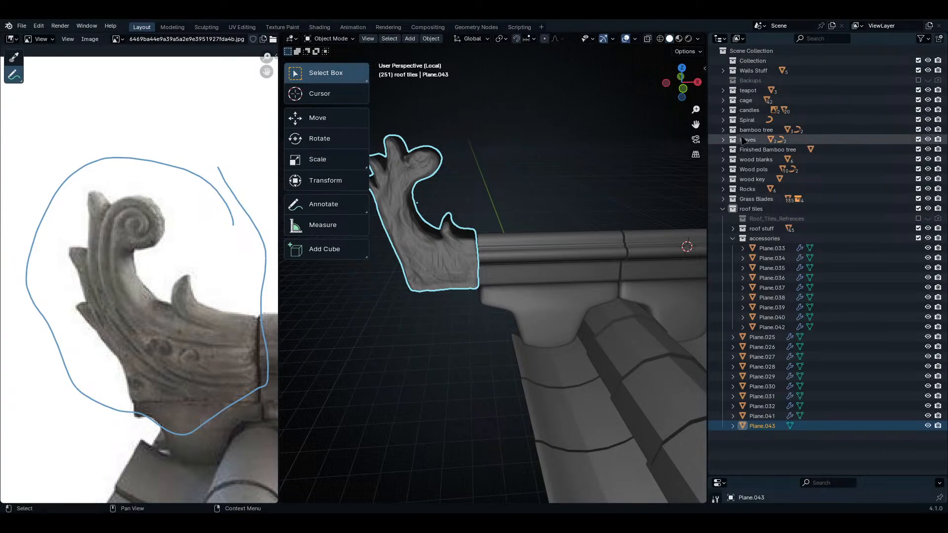
- Enable and expand the Backups collection in the outliner and copy the Plane.044 ornament mesh
click(750, 80)
click(918, 80)
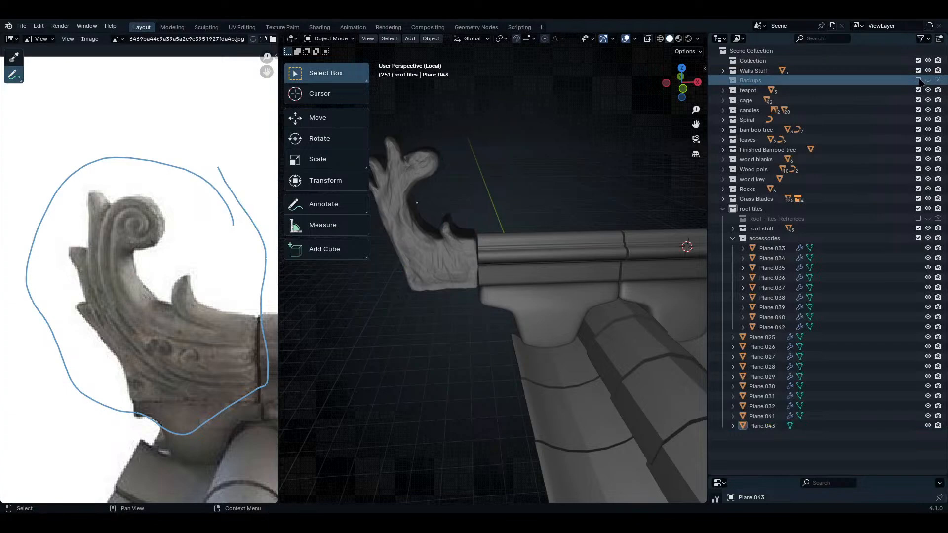
click(723, 81)
click(790, 109)
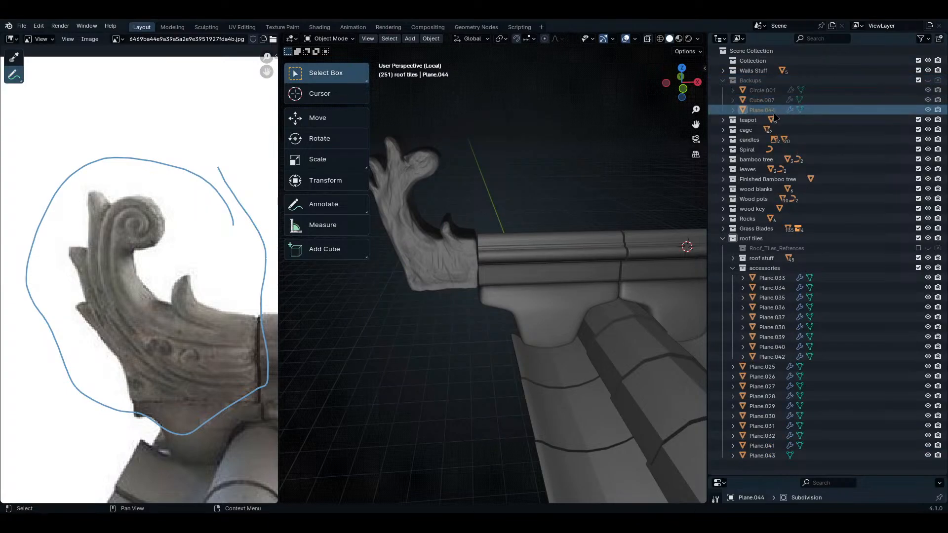
right_click(780, 112)
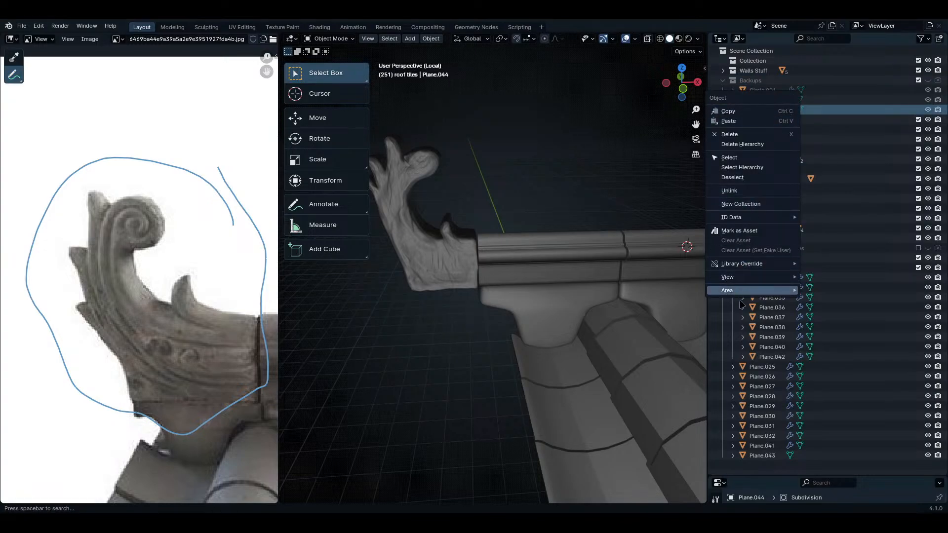
click(729, 112)
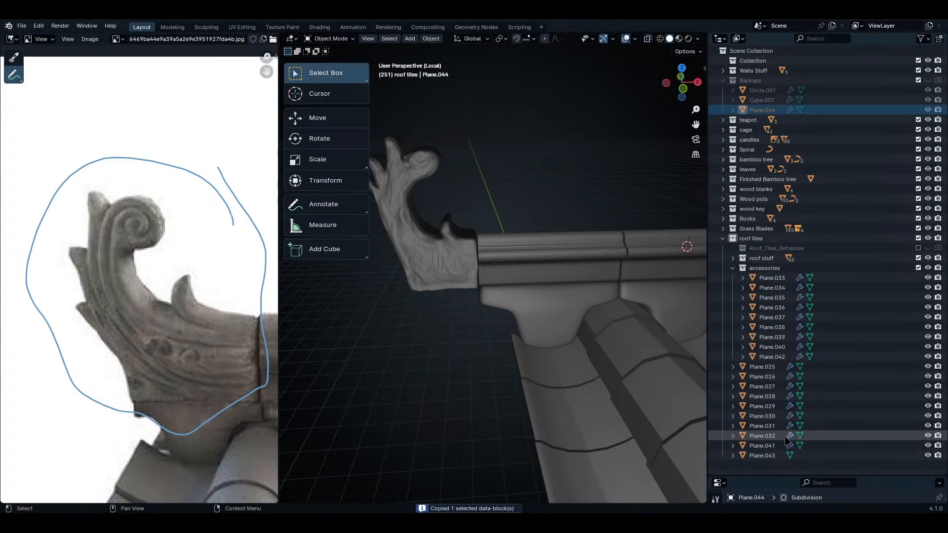
- Paste the copied backup mesh into the roof tiles collection alongside Plane.043 and exclude the Backups collection again
click(773, 459)
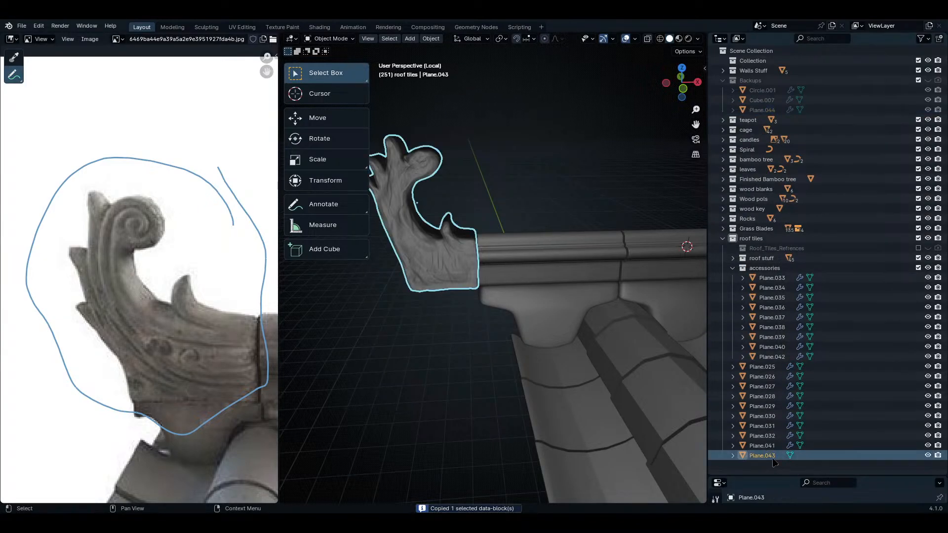
right_click(773, 459)
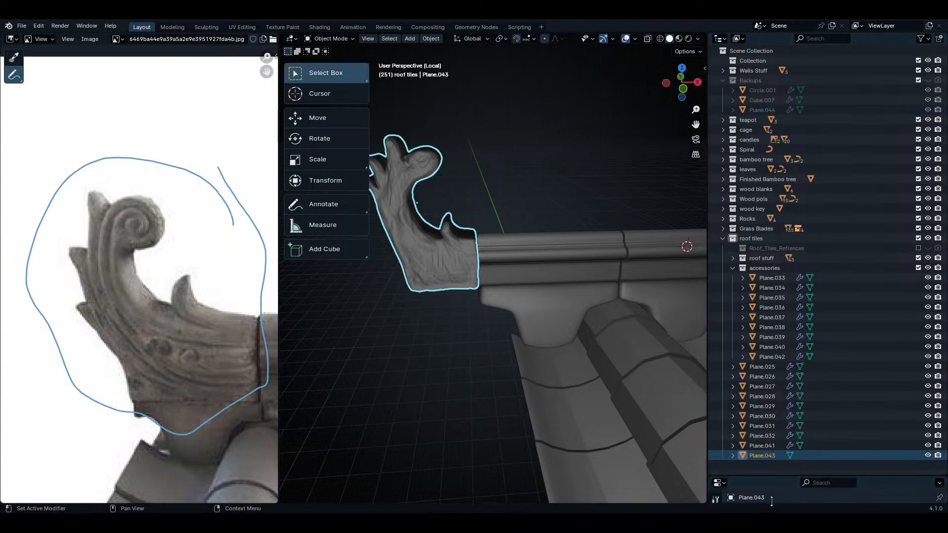
right_click(785, 455)
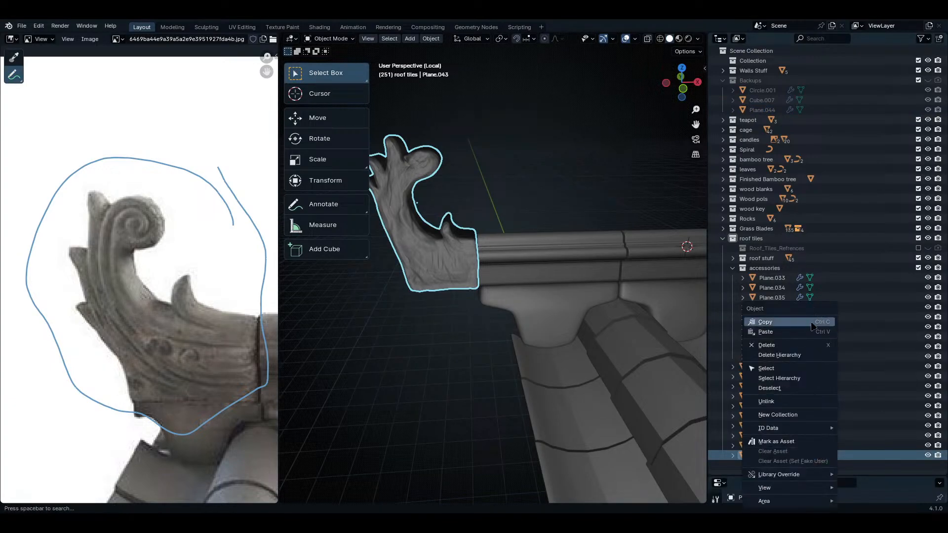
click(790, 332)
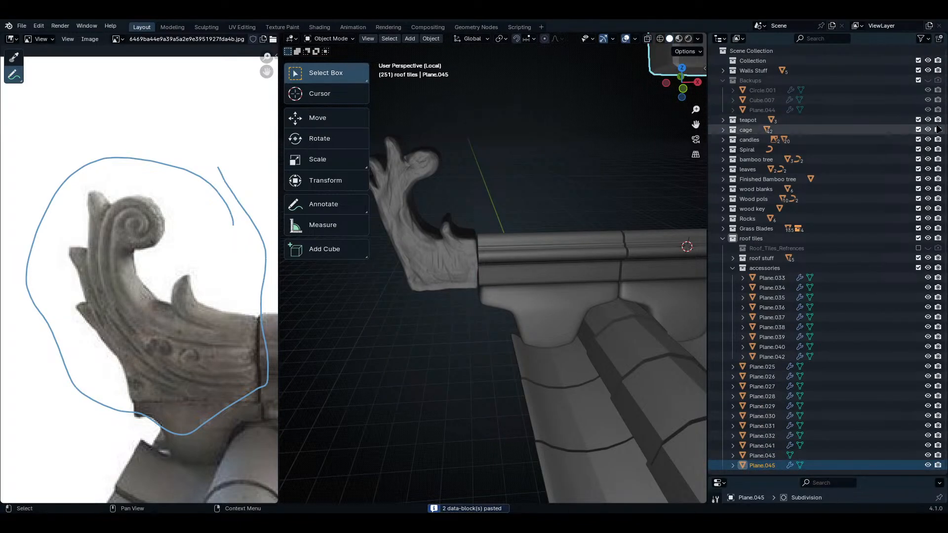
click(918, 79)
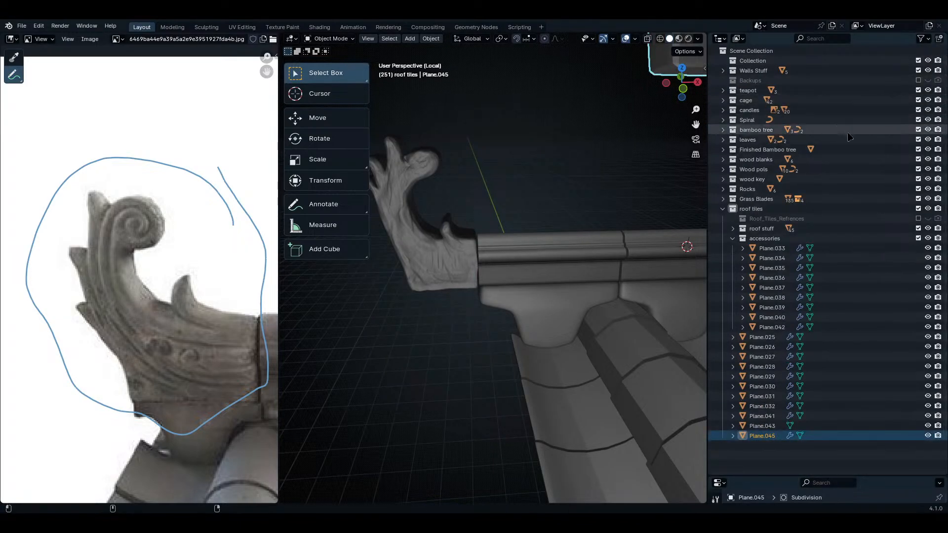
- Maximize the 3D viewport and set the pasted backup mesh's origin to its geometry
key(ctrl+space)
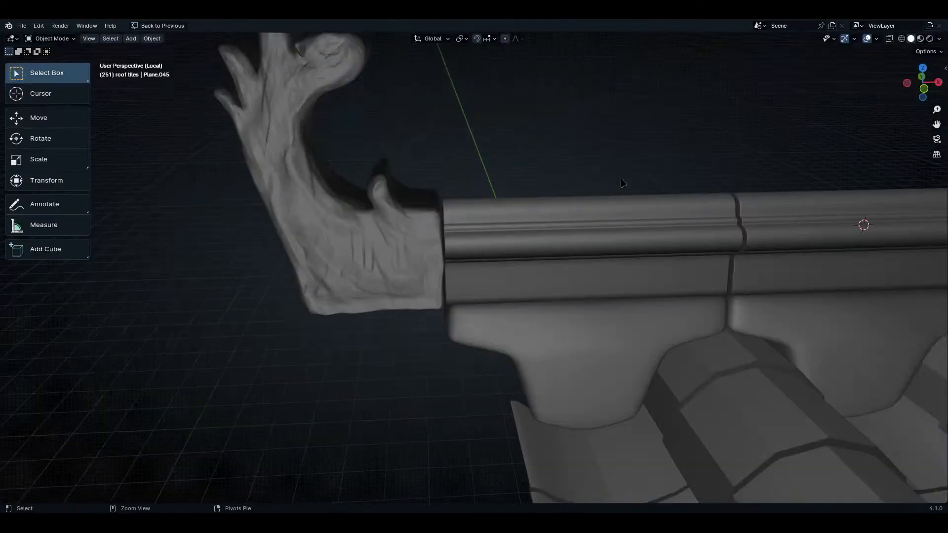
scroll(674, 190, down, 8)
shift+middle_drag(675, 191, 563, 335)
scroll(636, 283, up, 5)
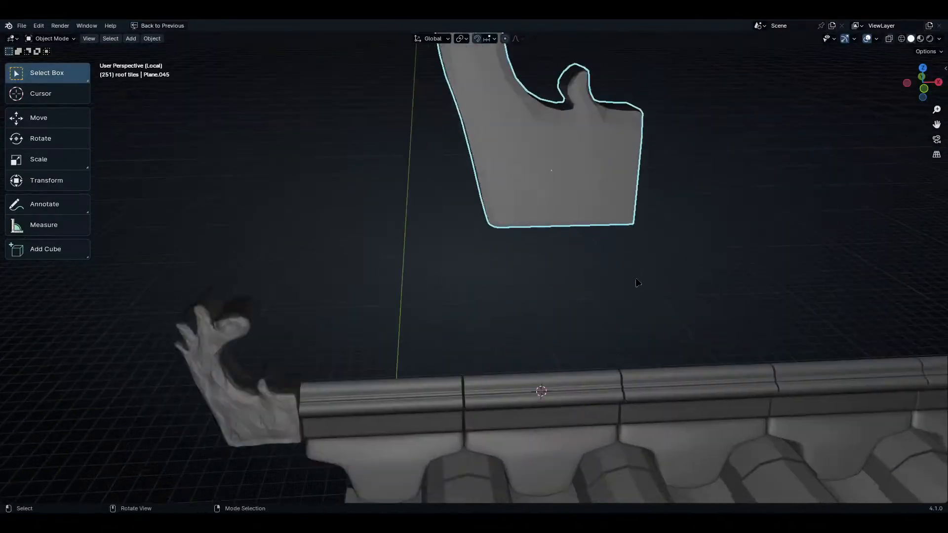
middle_drag(637, 282, 345, 347)
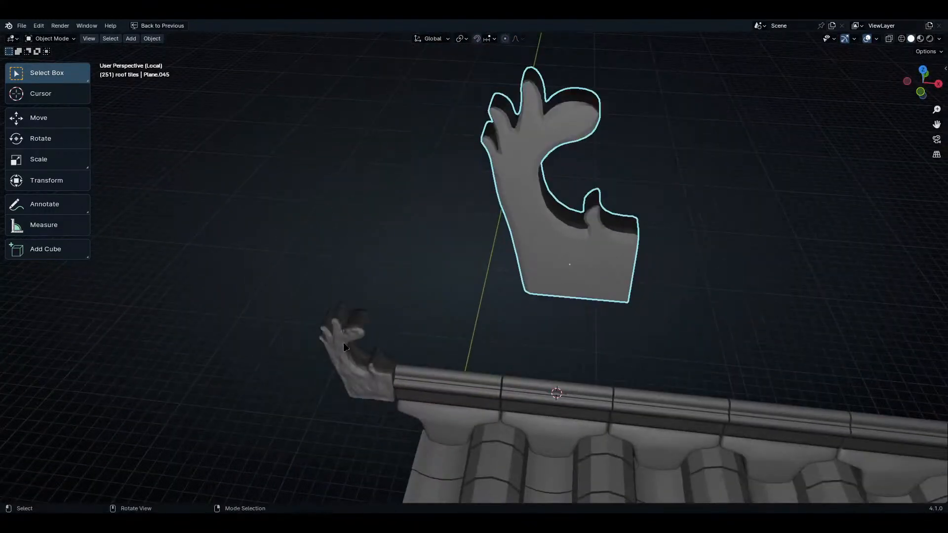
click(353, 375)
scroll(364, 387, up, 3)
middle_drag(364, 387, 572, 306)
shift+middle_drag(573, 306, 465, 438)
click(534, 280)
middle_drag(534, 281, 513, 217)
right_click(514, 215)
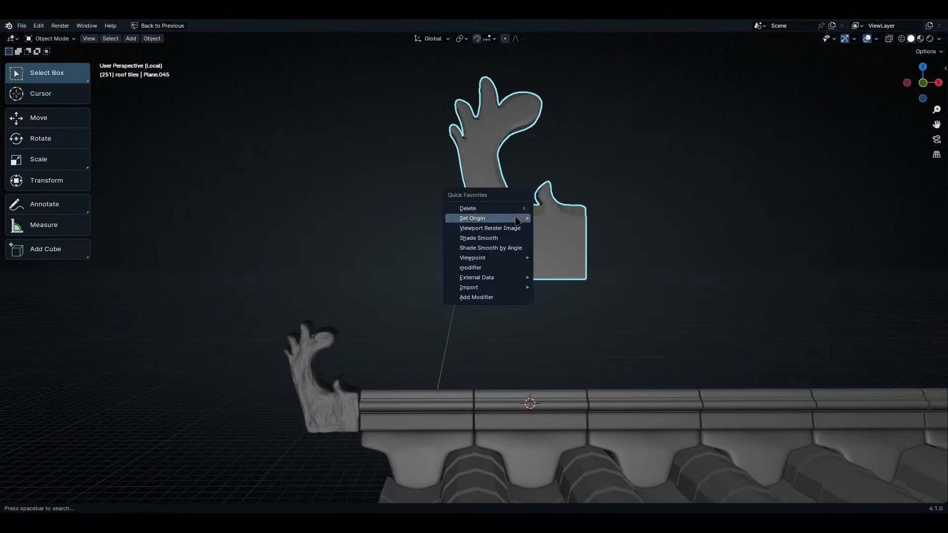
mouse_move(518, 217)
click(599, 230)
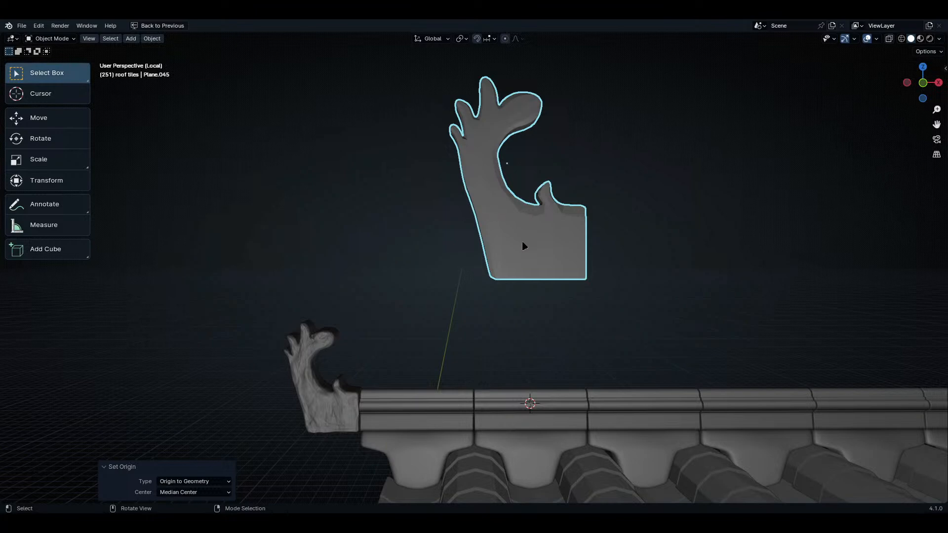
- Show the object transform values and compare those of the sculpted ridge ornament and the pasted backup mesh
scroll(515, 228, down, 2)
click(378, 335)
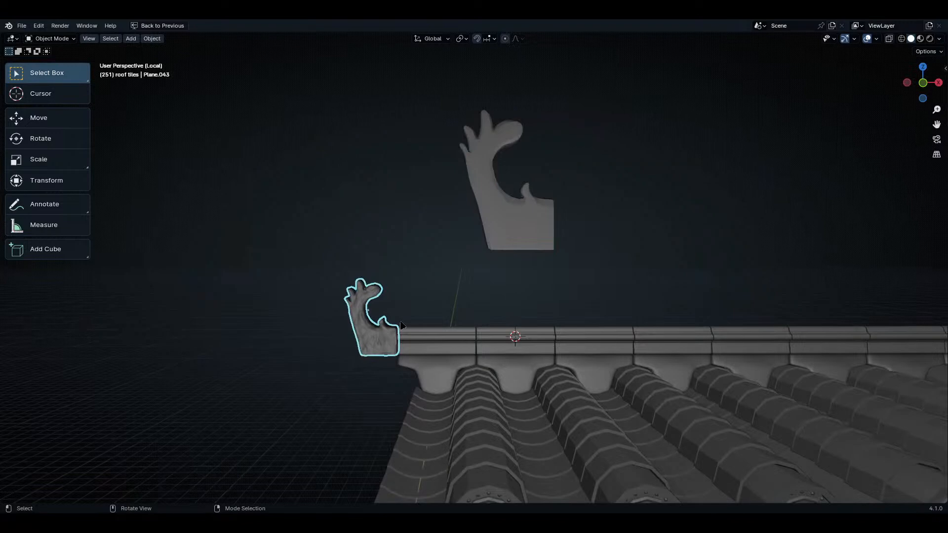
key(n)
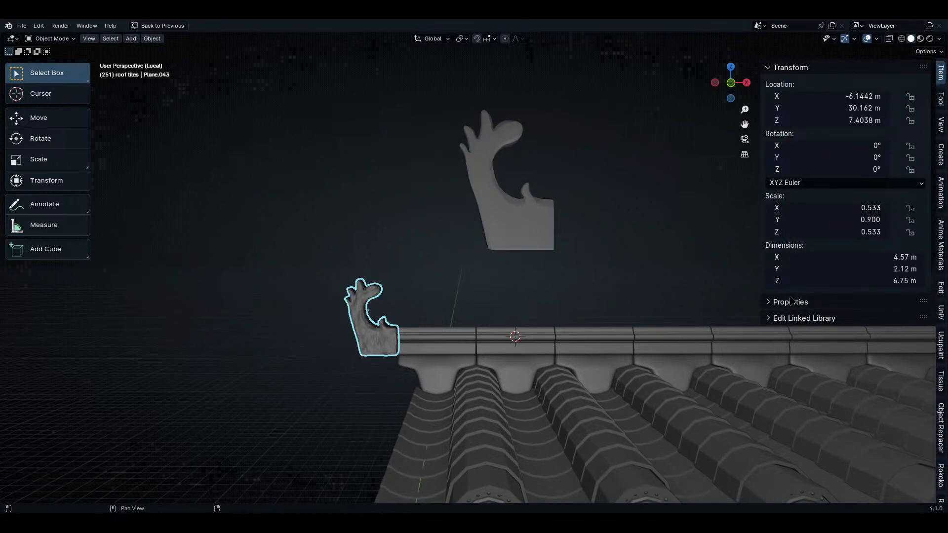
click(513, 221)
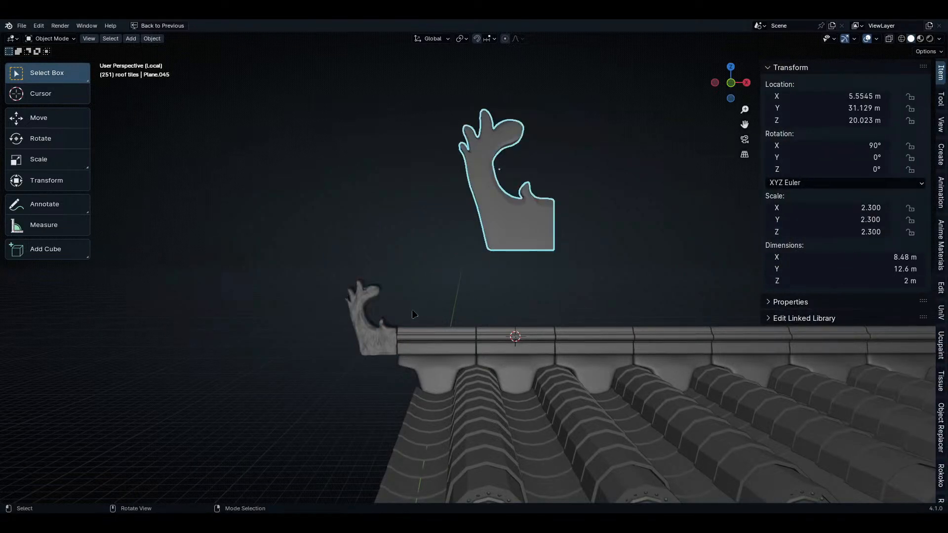
click(371, 328)
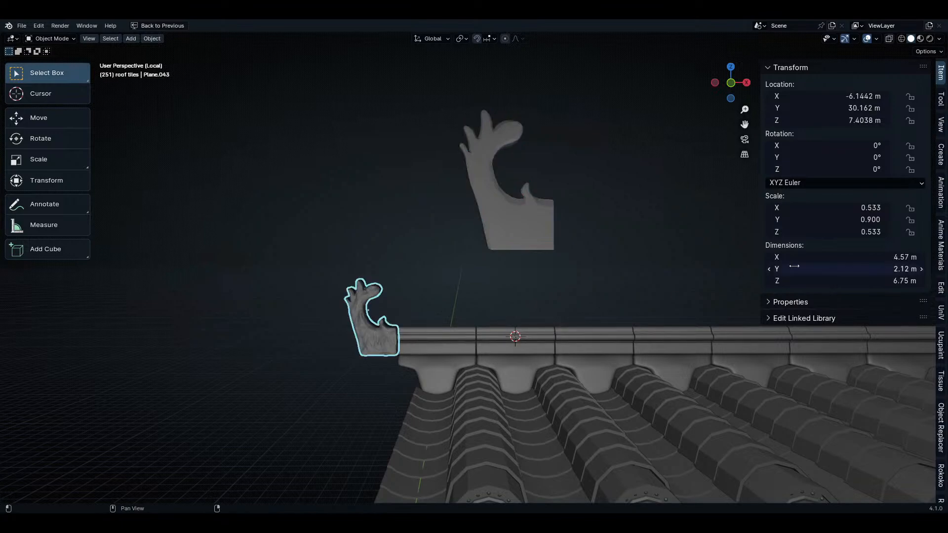
- Try to transfer the backup mesh's scale of 2.30011 on all three axes to the sculpted ornament
click(500, 226)
drag(871, 208, 871, 232)
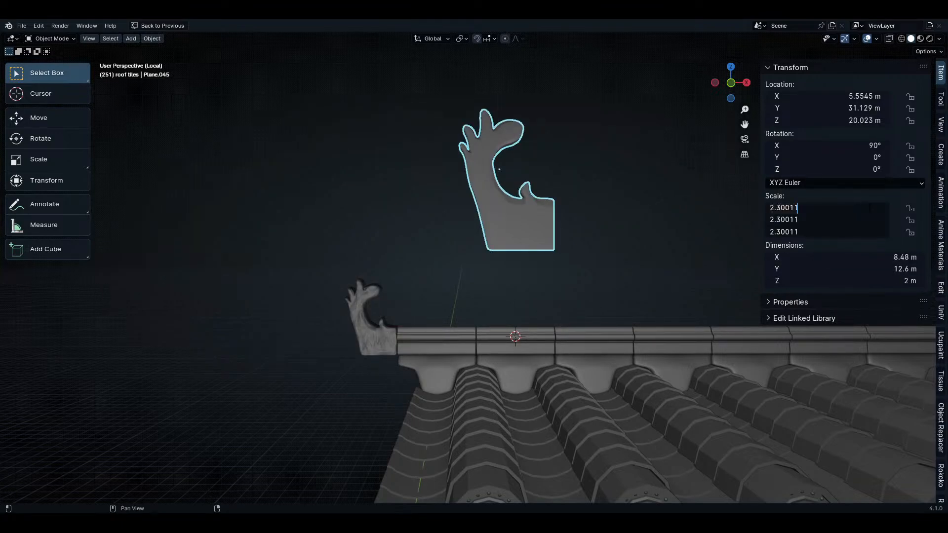
key(Return)
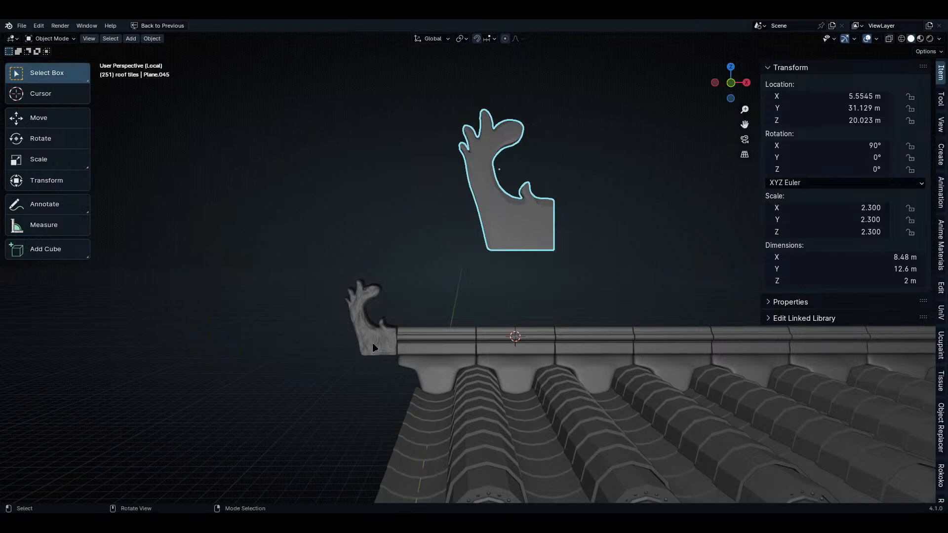
click(374, 339)
drag(845, 204, 844, 232)
text(2.30011)
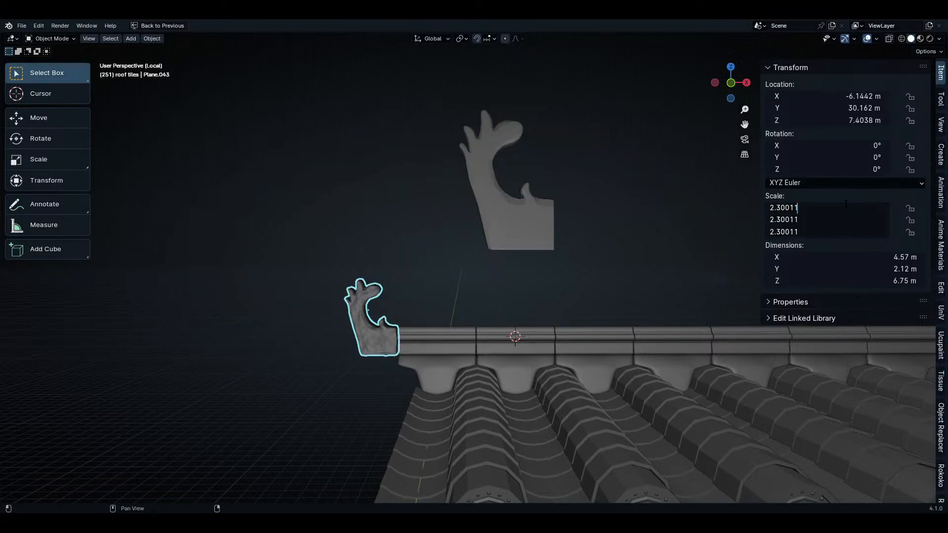
key(Return)
- Compare the enlarged sculpted ornament with the backup mesh and undo the ornament's scale change
middle_drag(499, 258, 498, 222)
click(512, 156)
click(399, 271)
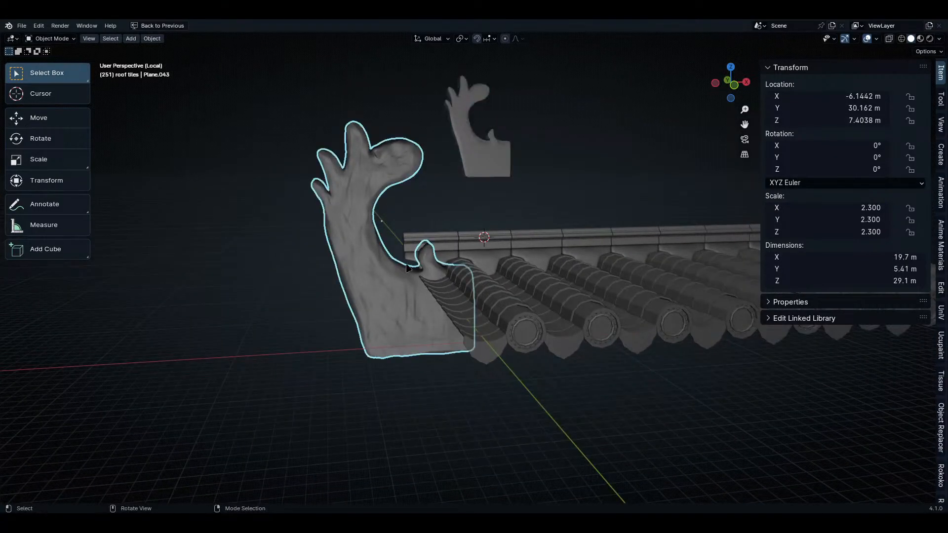
click(493, 152)
click(352, 251)
key(ctrl+z)
key(ctrl+shift+z)
key(ctrl+z)
key(ctrl+z)
key(ctrl+z)
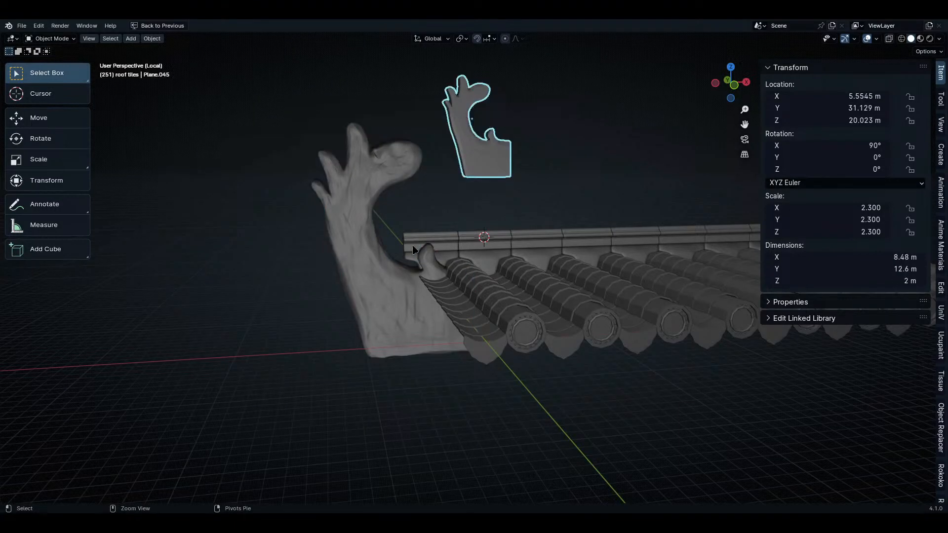
click(493, 178)
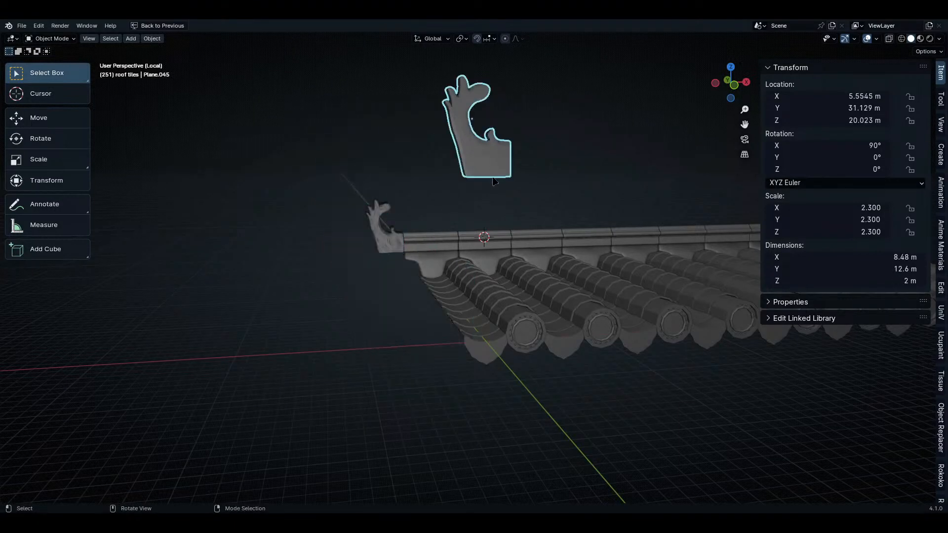
- Set the sculpted ornament's scale to 0.532894 on all three axes
click(388, 237)
drag(840, 203, 841, 232)
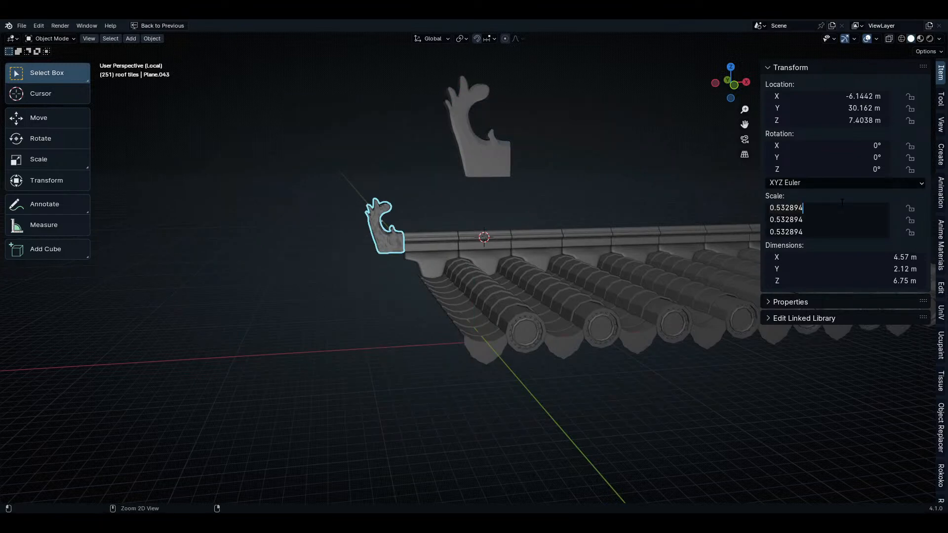
key(Return)
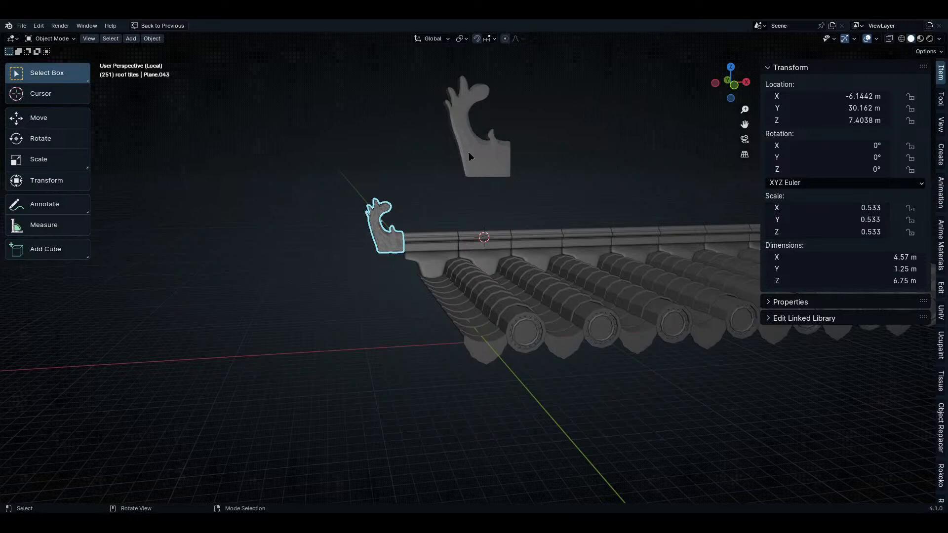
- Try a scale of 0.533 on all three axes of the backup mesh and undo it
click(495, 162)
drag(802, 209, 826, 231)
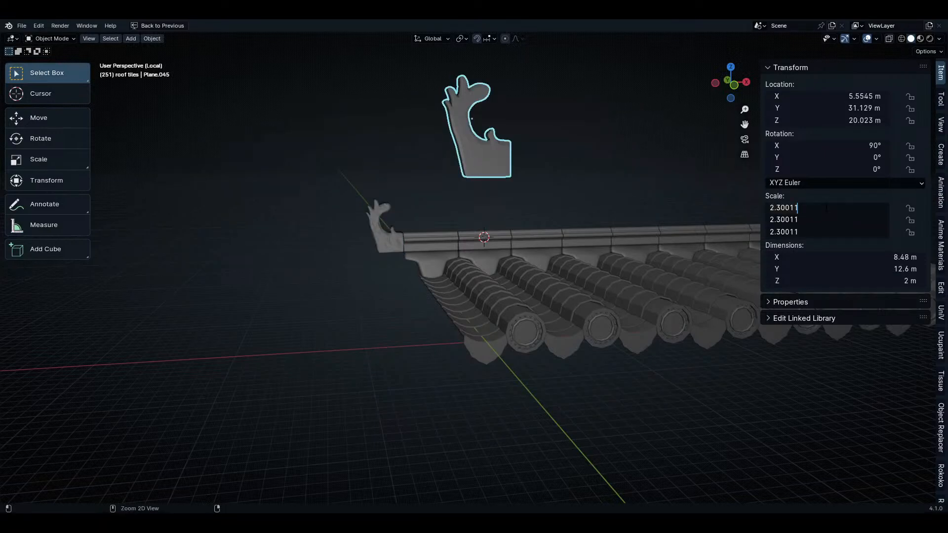
text(0.533)
key(Return)
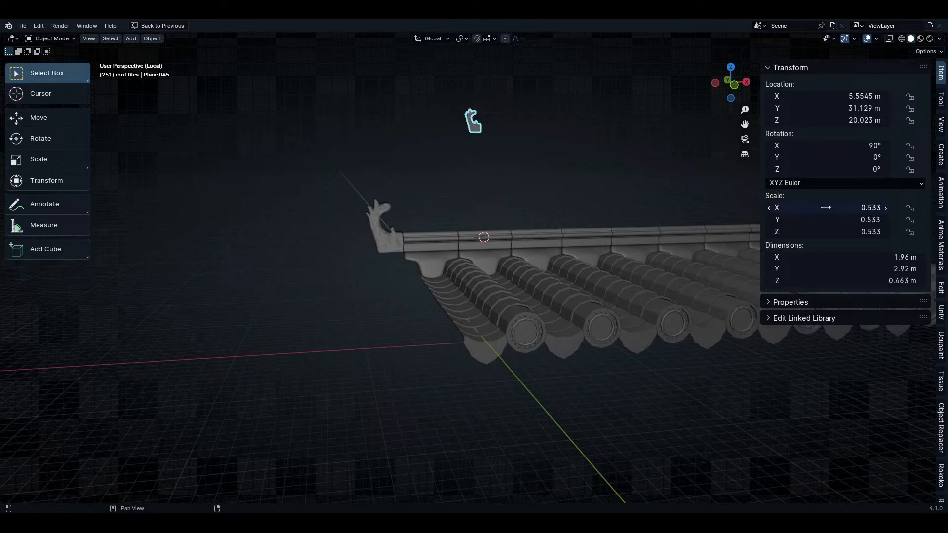
key(ctrl+z)
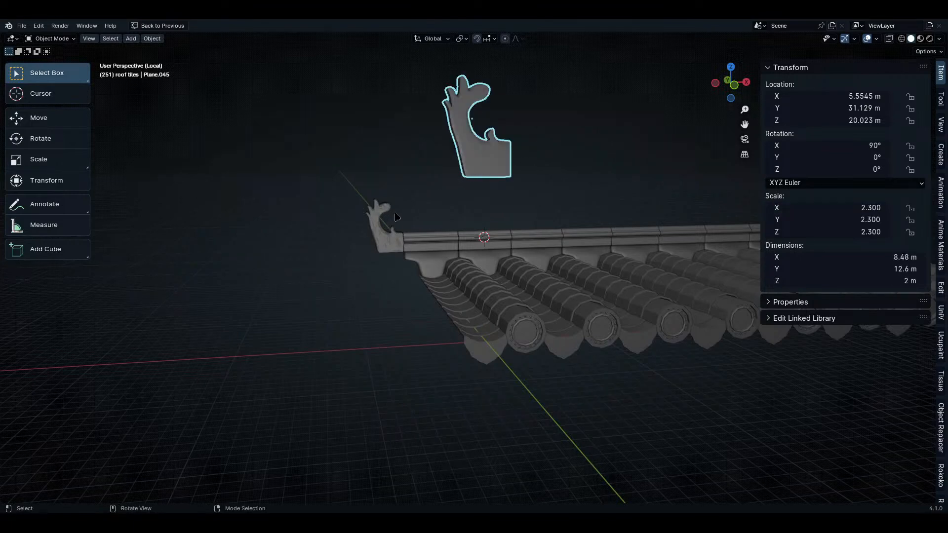
- Copy the sculpted ornament's X dimension of 4.5655 m to the backup mesh's X dimension
click(383, 227)
click(911, 257)
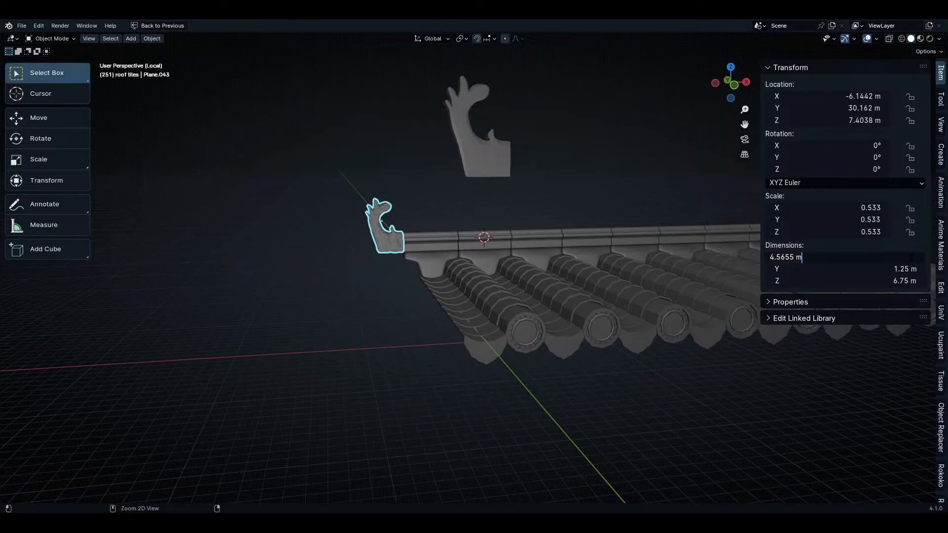
click(534, 205)
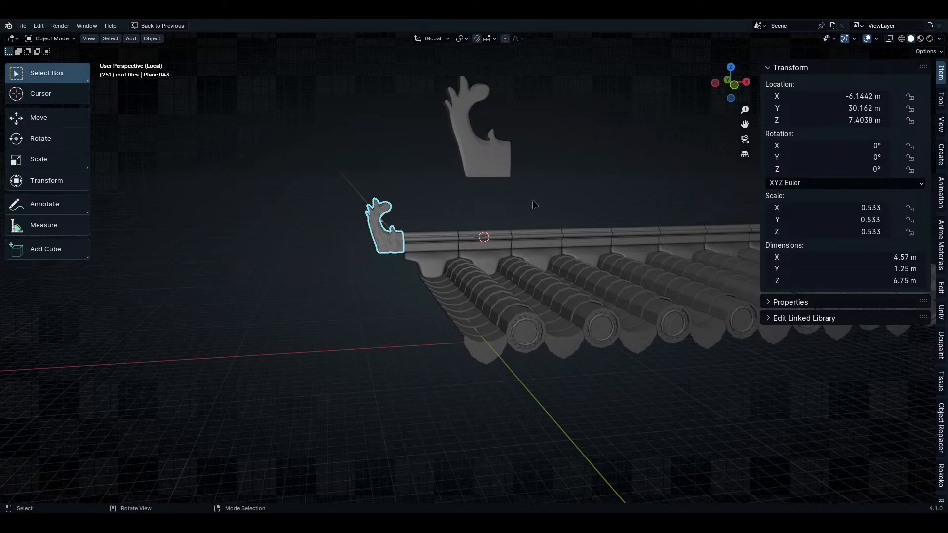
click(481, 167)
click(911, 257)
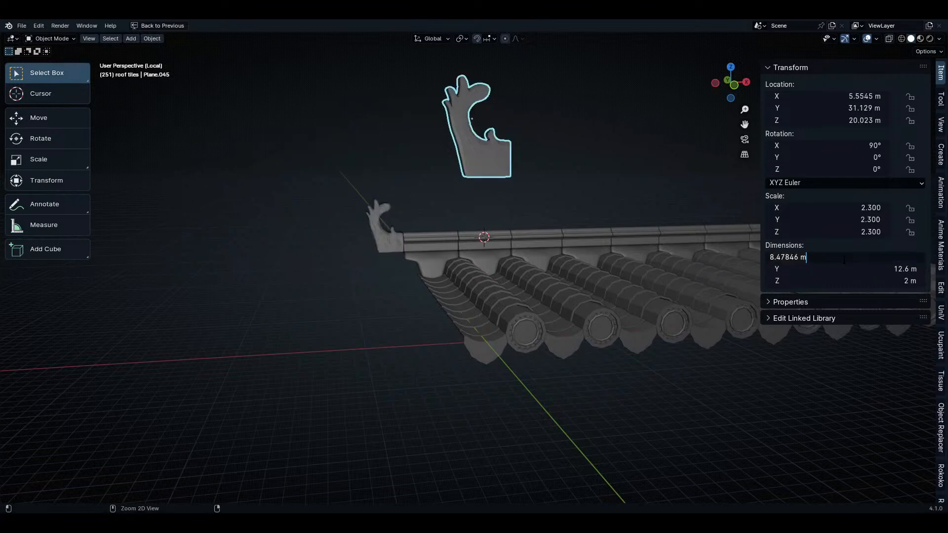
key(ctrl+a)
text(4.5655 m)
key(Return)
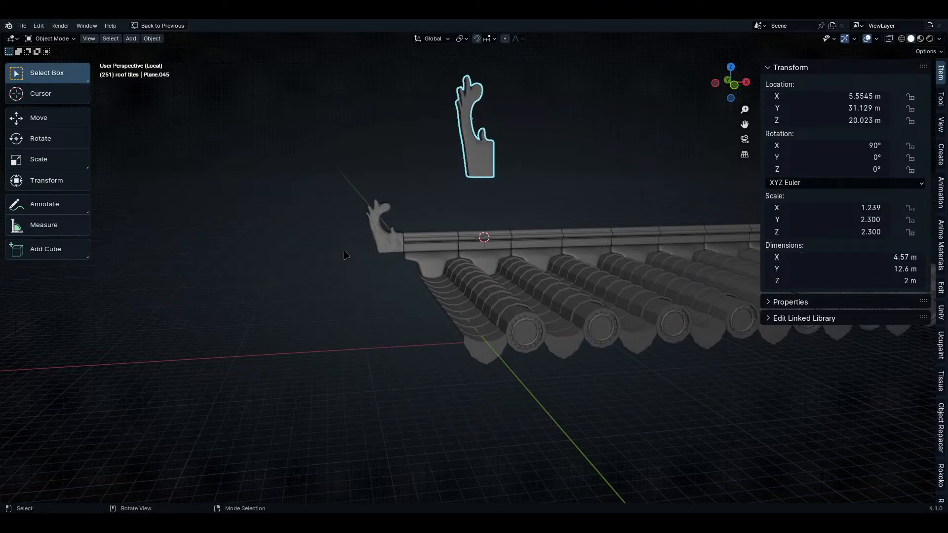
- Copy the sculpted ornament's Y dimension of 1.25408 m to the backup mesh's Y dimension
click(375, 244)
click(838, 268)
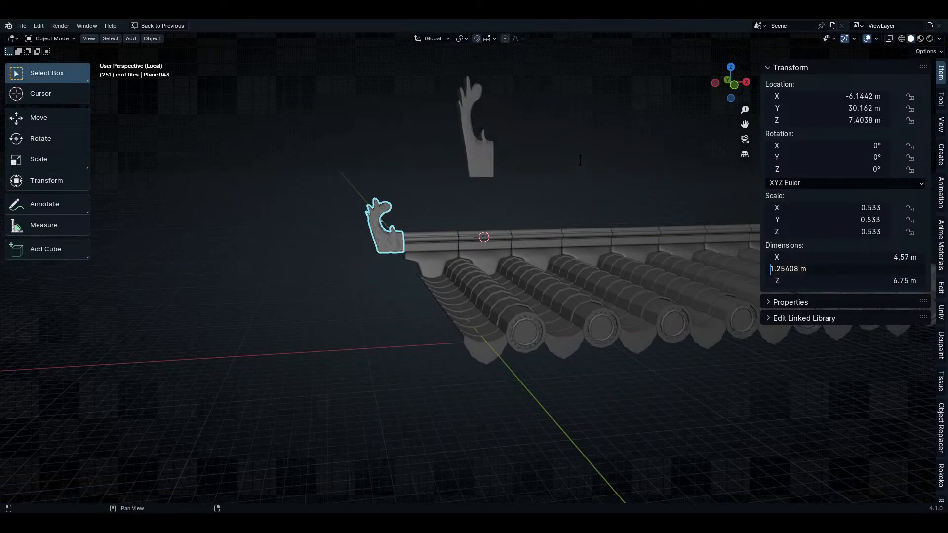
click(472, 143)
click(473, 144)
click(832, 258)
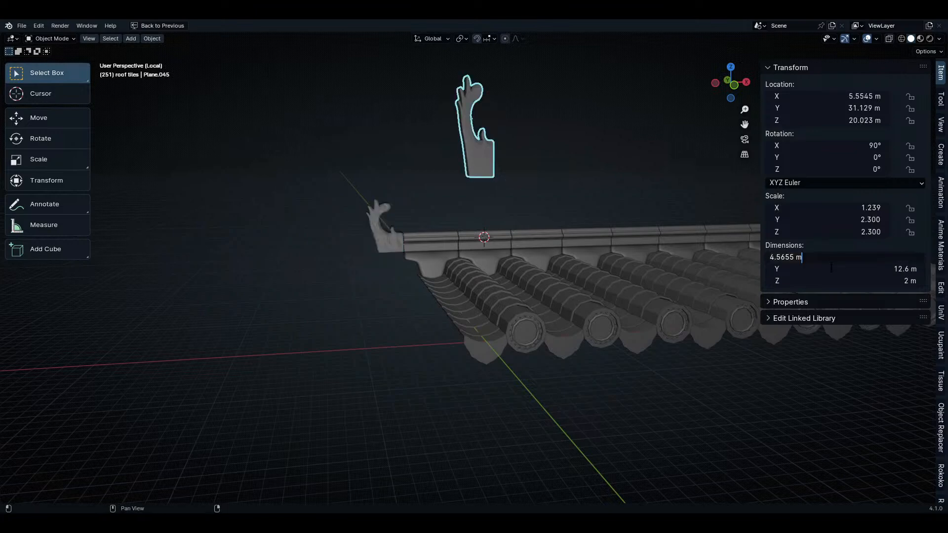
key(Return)
click(831, 269)
text(1.25408 m)
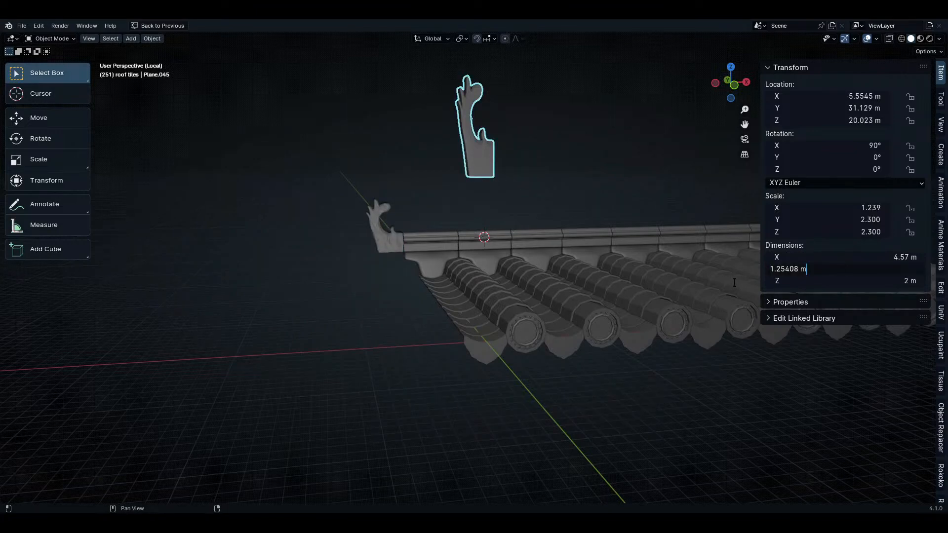
key(Return)
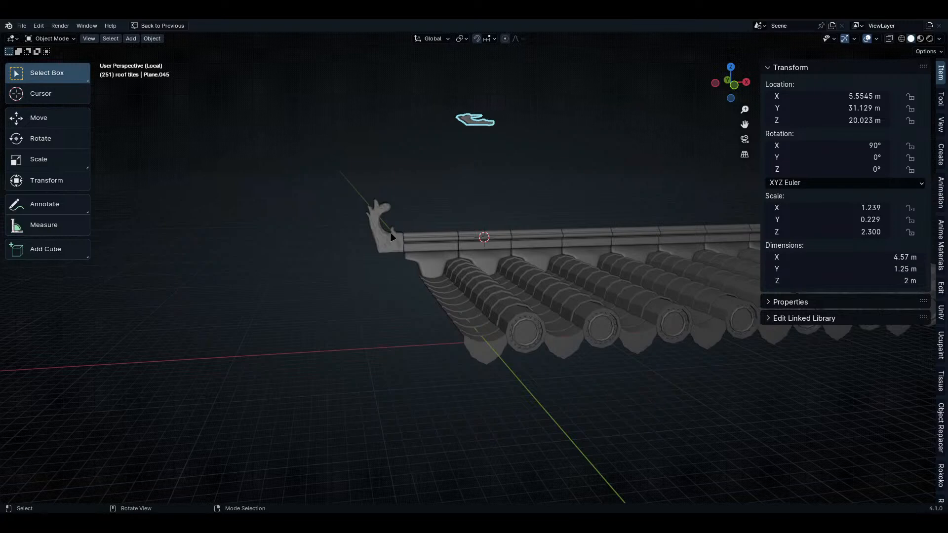
- Copy the sculpted ornament's Z dimension of 6.74759 m to the backup mesh's Z dimension
click(392, 237)
click(832, 281)
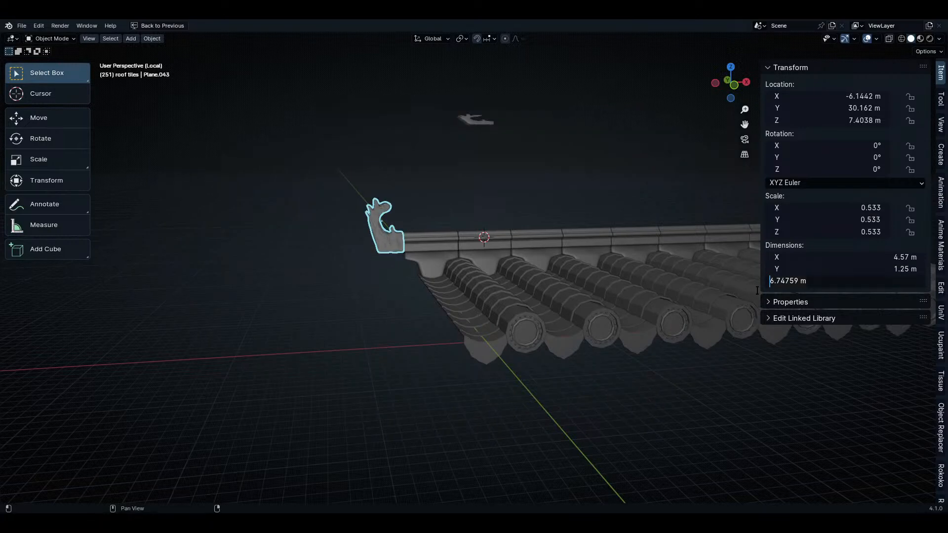
key(Escape)
click(474, 120)
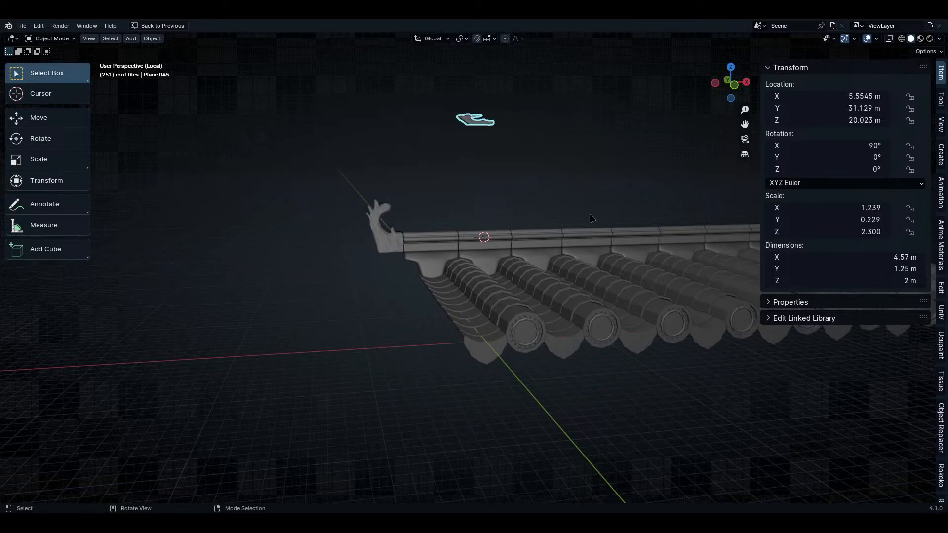
click(832, 281)
text(6.74759 m)
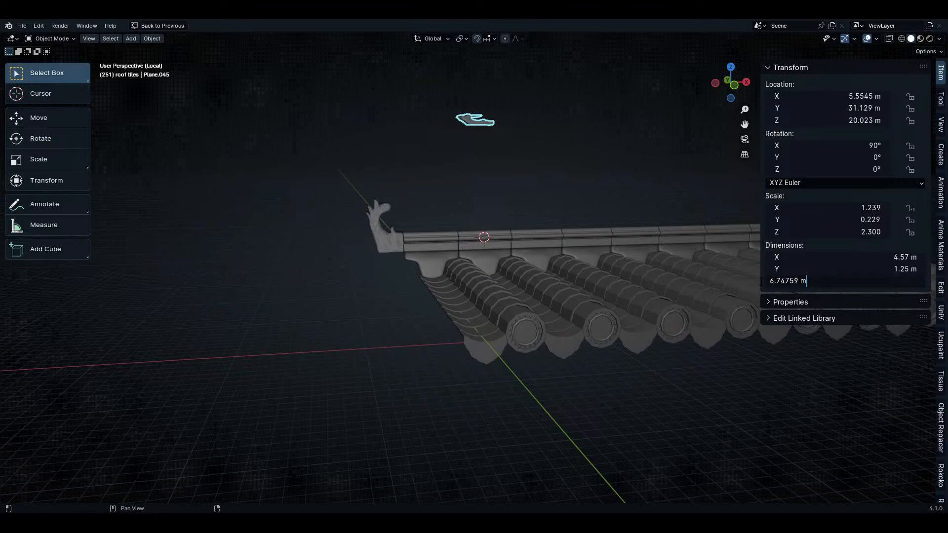
key(Return)
- Undo the Y and Z dimension changes on the backup mesh
key(KP_Decimal)
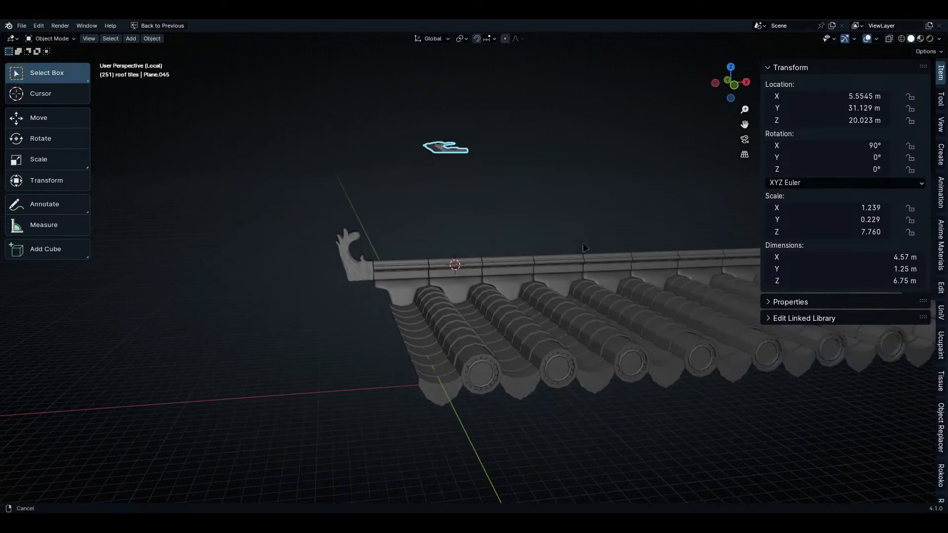
key(ctrl+z)
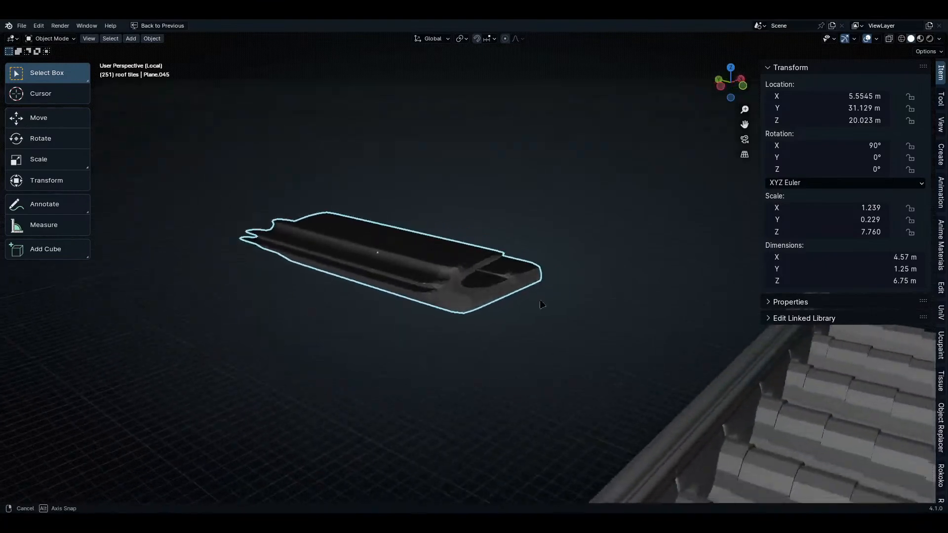
key(ctrl+z)
key(ctrl+z)
key(ctrl+z)
key(ctrl+z)
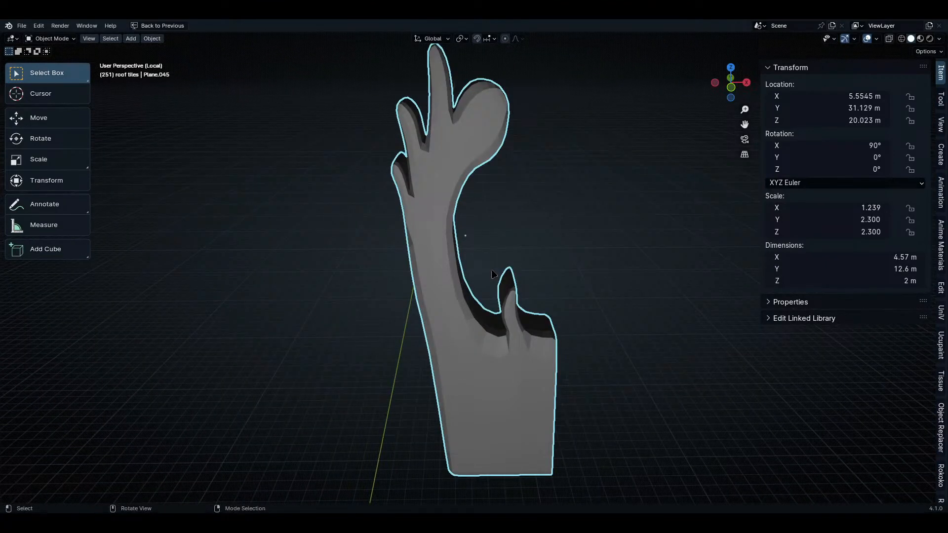
- Undo the earlier edits back to the sculpted ornament at its original position and scale of 1, before the backup mesh was pasted
key(ctrl+z)
key(ctrl+z)
key(ctrl+z)
key(ctrl+z)
key(ctrl+z)
key(ctrl+z)
key(ctrl+z)
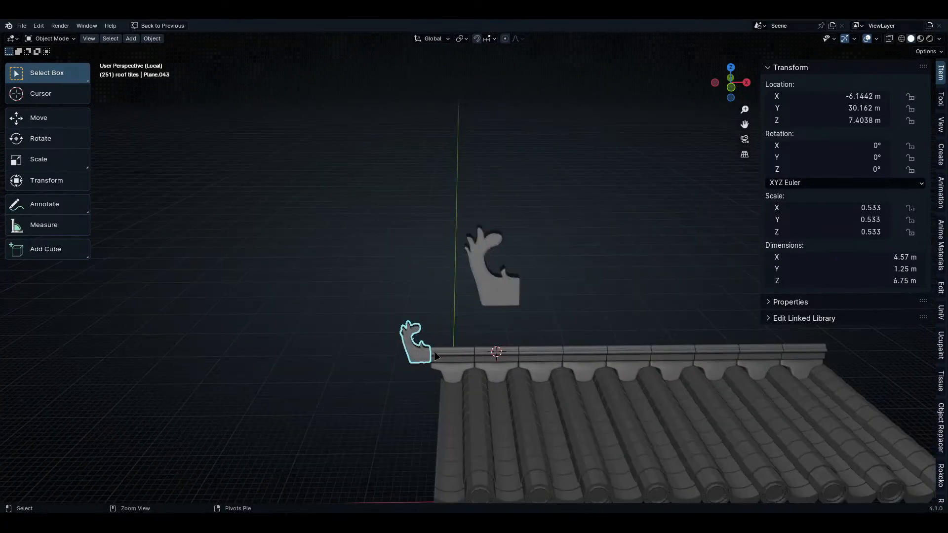
key(ctrl+z)
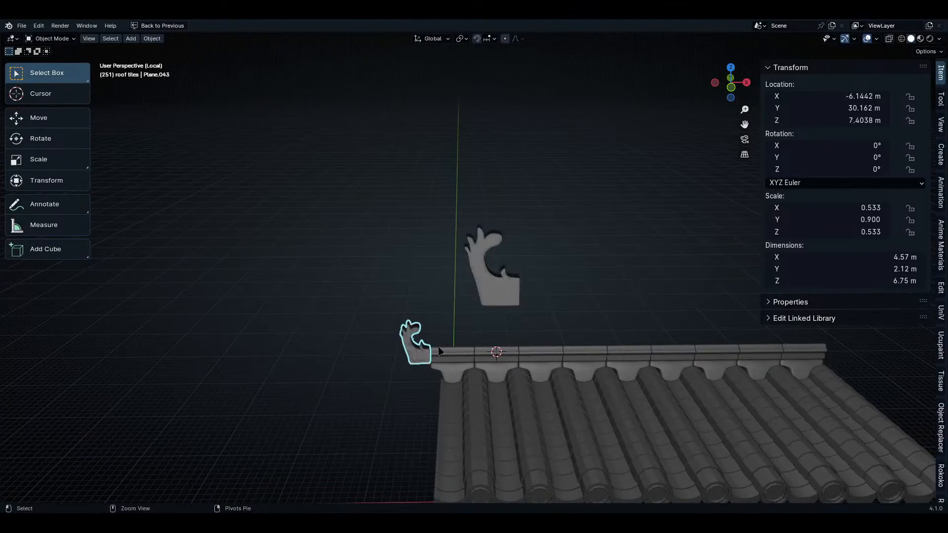
key(ctrl+shift+z)
key(ctrl+z)
key(ctrl+shift+z)
key(ctrl+z)
key(ctrl+z)
key(ctrl+z)
key(ctrl+z)
key(ctrl+z)
key(ctrl+z)
key(ctrl+z)
key(ctrl+z)
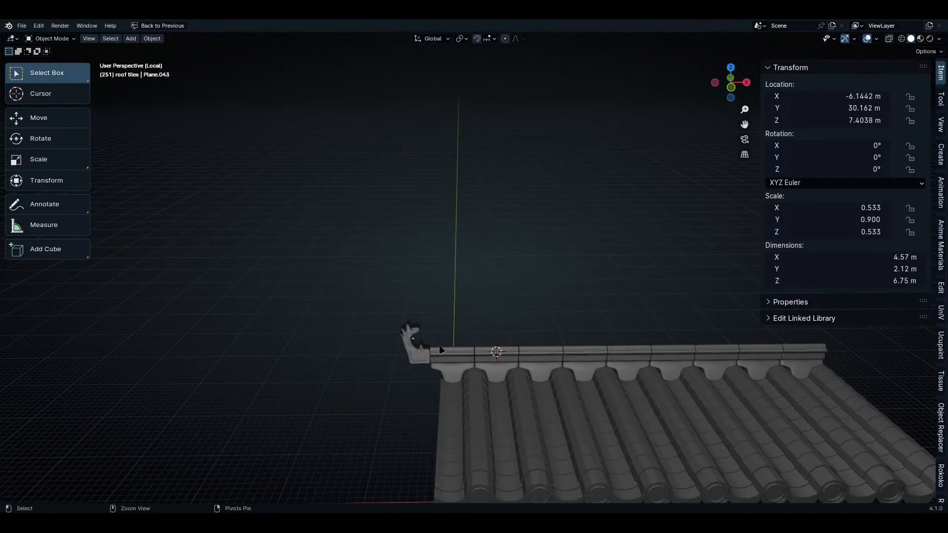
key(ctrl+z)
key(ctrl+z)
key(ctrl+z)
key(ctrl+z)
key(ctrl+z)
key(ctrl+z)
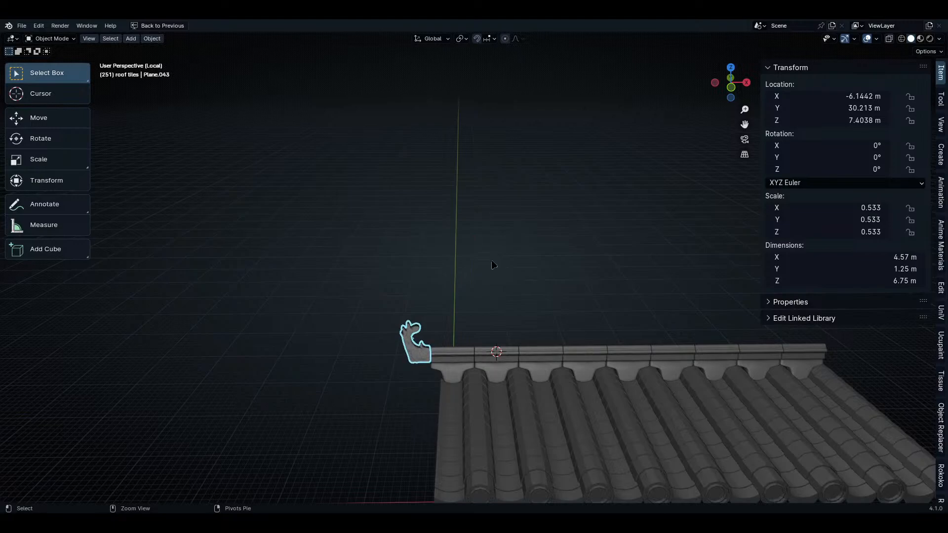
key(ctrl+z)
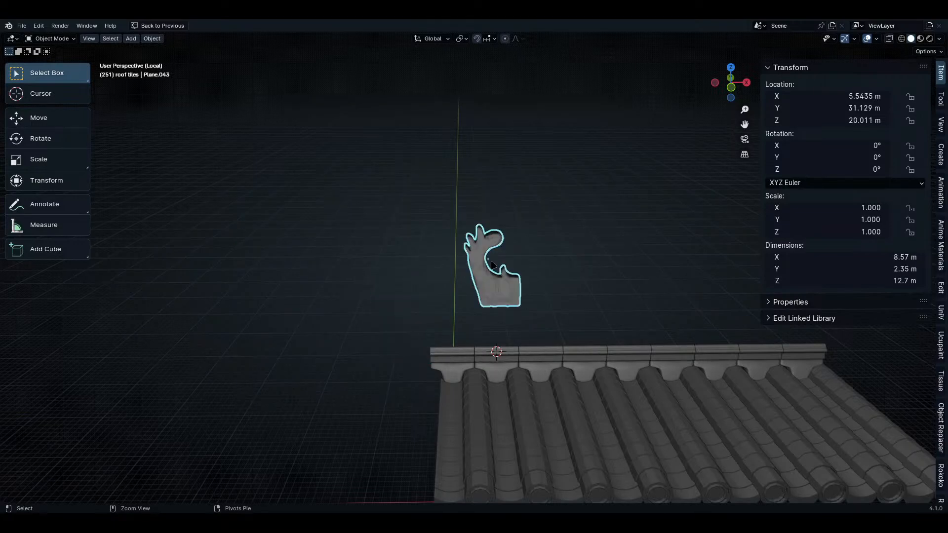
- Expand the Backups collection and copy the ornament's backup mesh Plane.044
key(KP_Decimal)
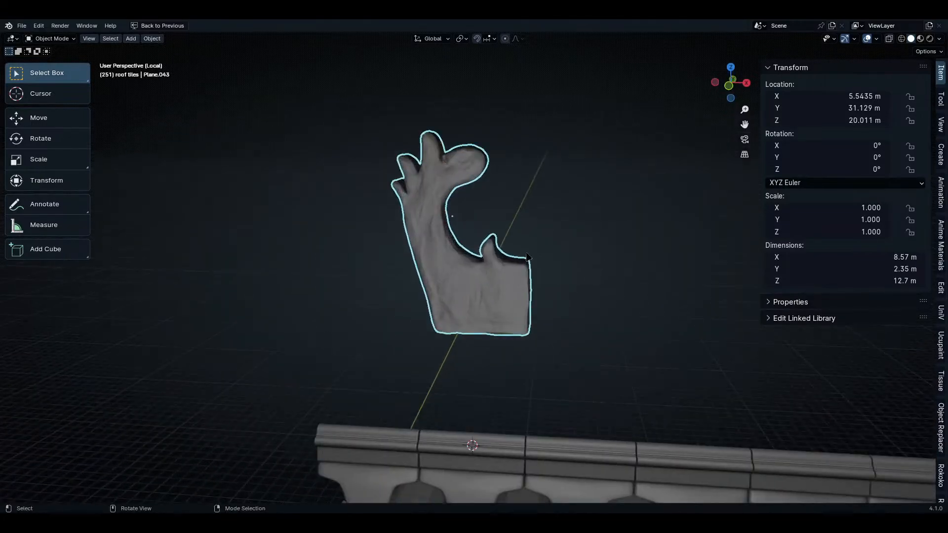
key(ctrl+space)
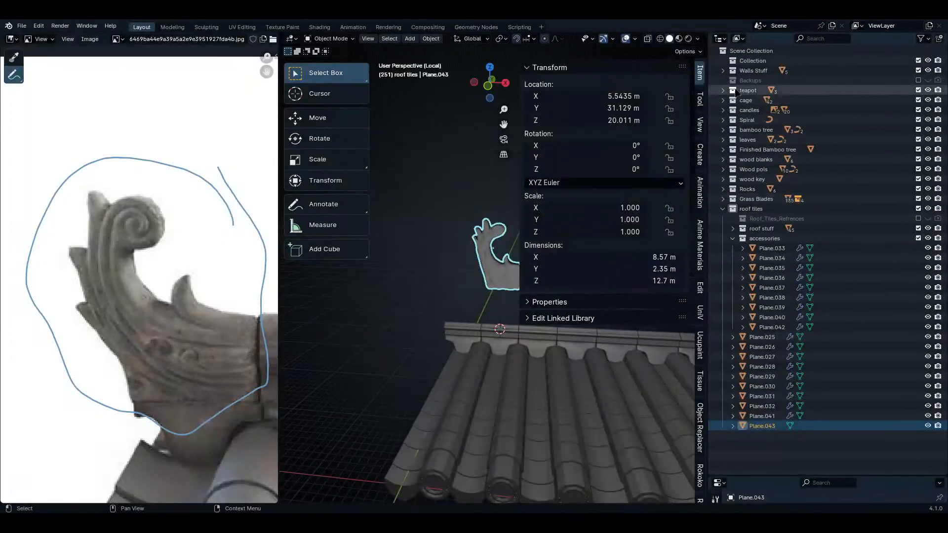
click(760, 81)
click(917, 80)
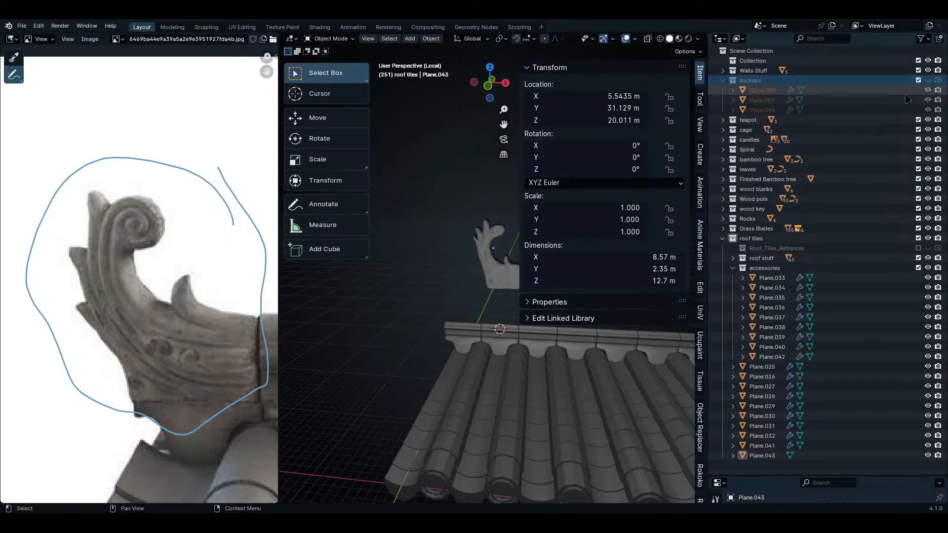
click(810, 112)
right_click(809, 113)
click(790, 102)
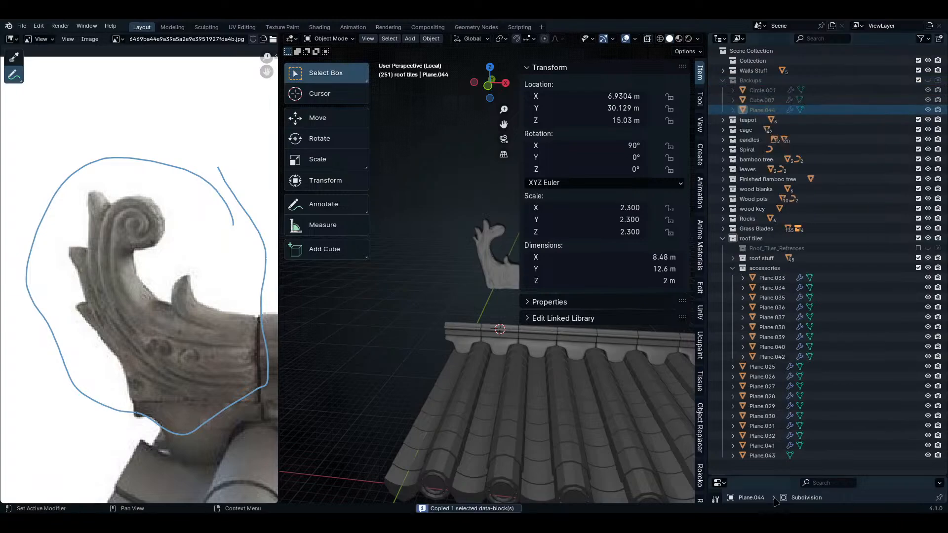
- Paste the backup mesh alongside Plane.043 in the roof tiles collection and exclude the Backups collection from the view layer
right_click(760, 456)
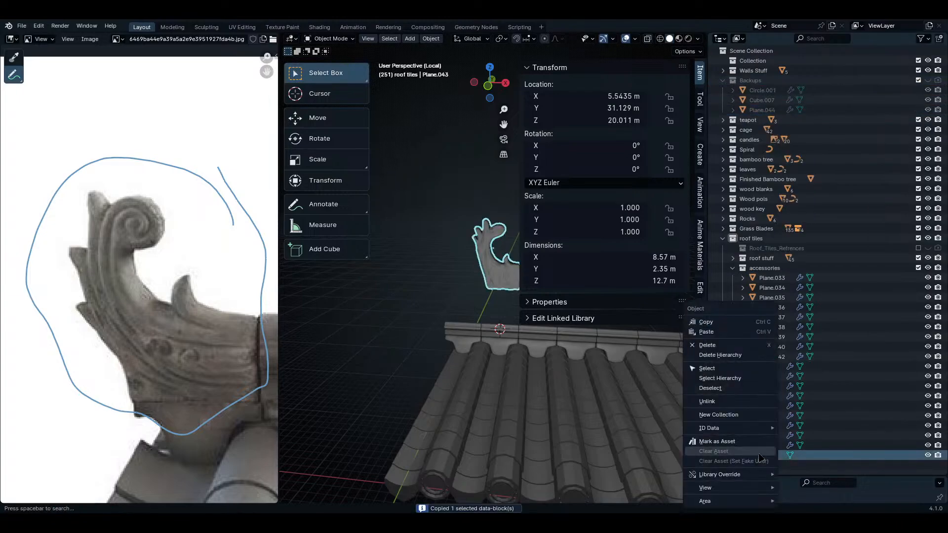
click(726, 340)
click(916, 81)
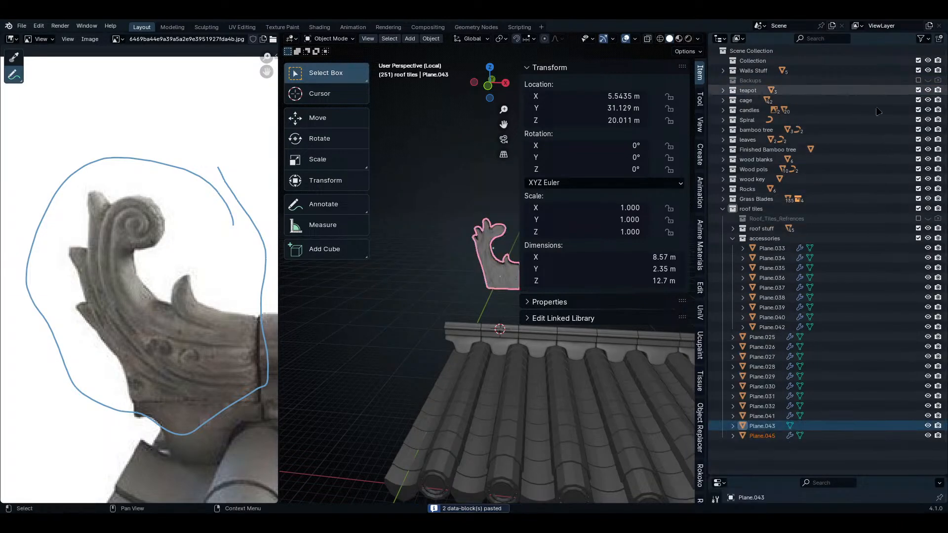
- Examine how the sculpted ornament and the pasted backup mesh overlap around the base corner, selecting each one to tell them apart
scroll(465, 292, up, 4)
key(ctrl+space)
shift+middle_drag(603, 255, 542, 344)
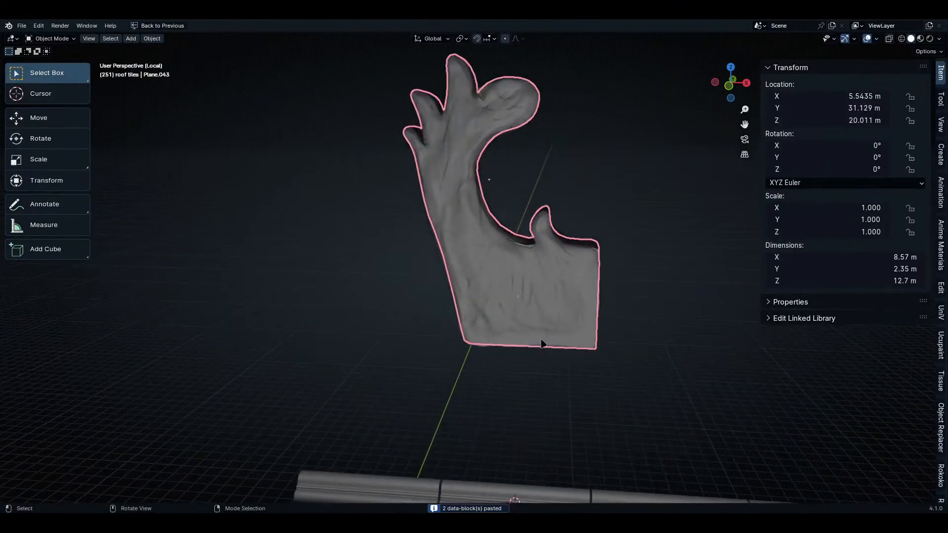
key(g)
right_click(553, 300)
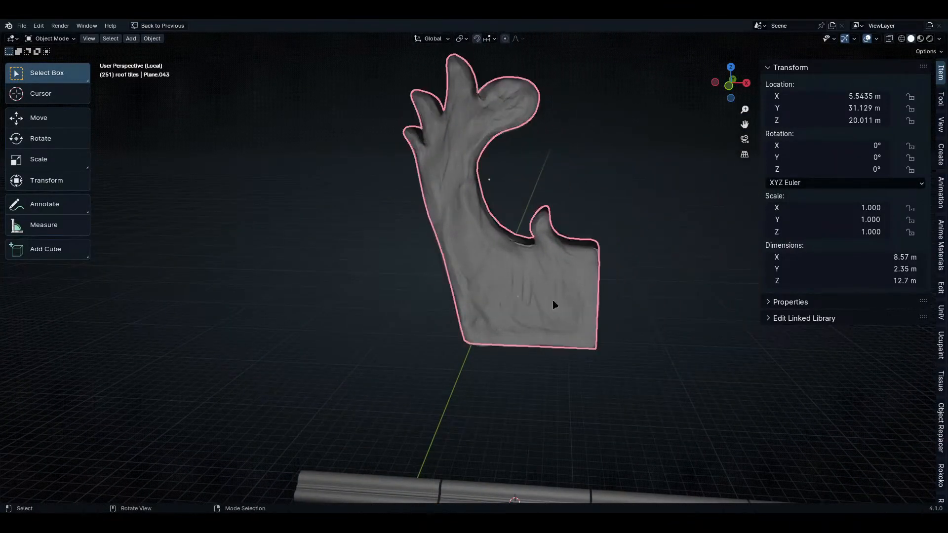
shift+middle_drag(552, 300, 466, 265)
scroll(482, 295, up, 5)
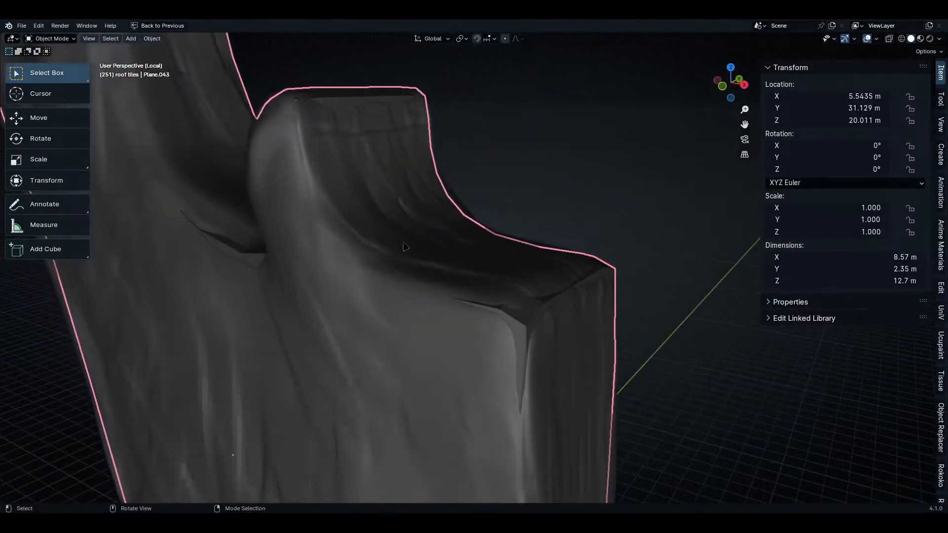
scroll(445, 270, down, 4)
key(ctrl+space)
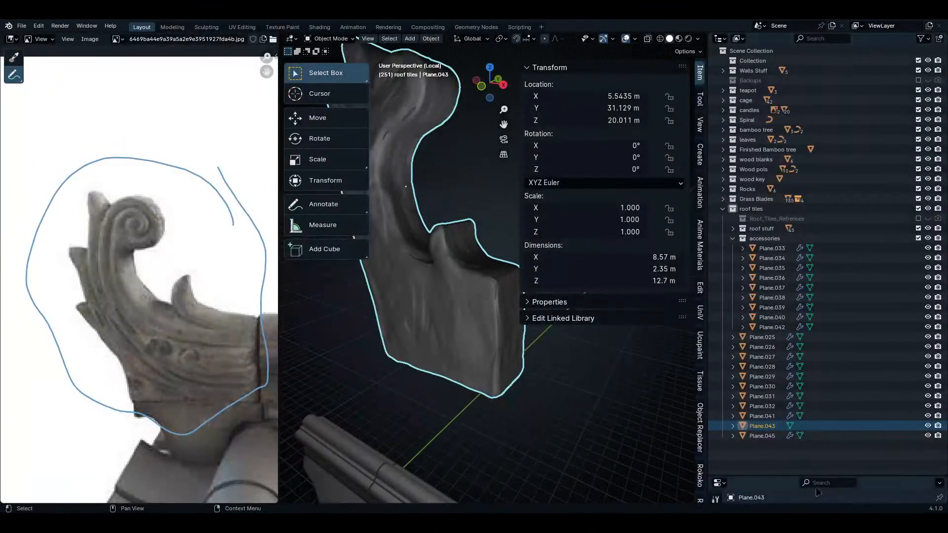
key(Down)
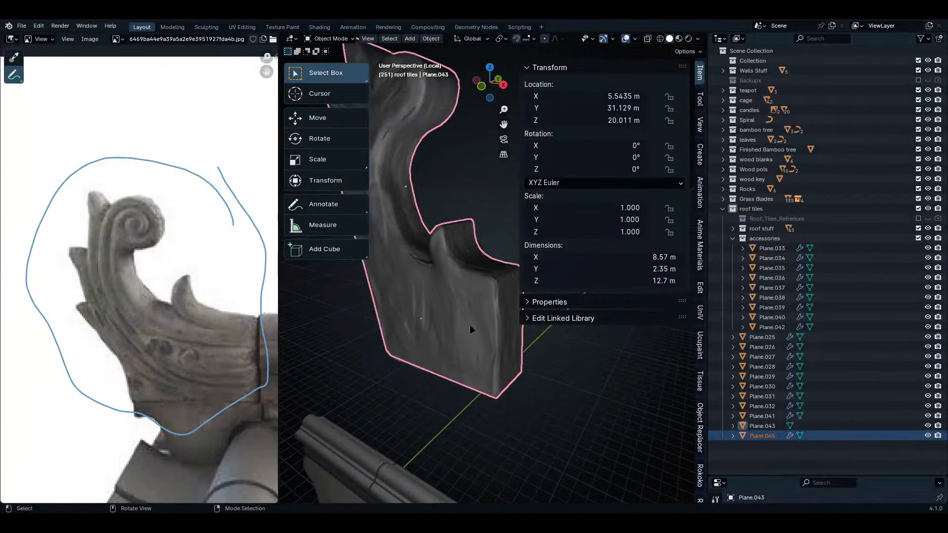
key(Tab)
key(shift+z)
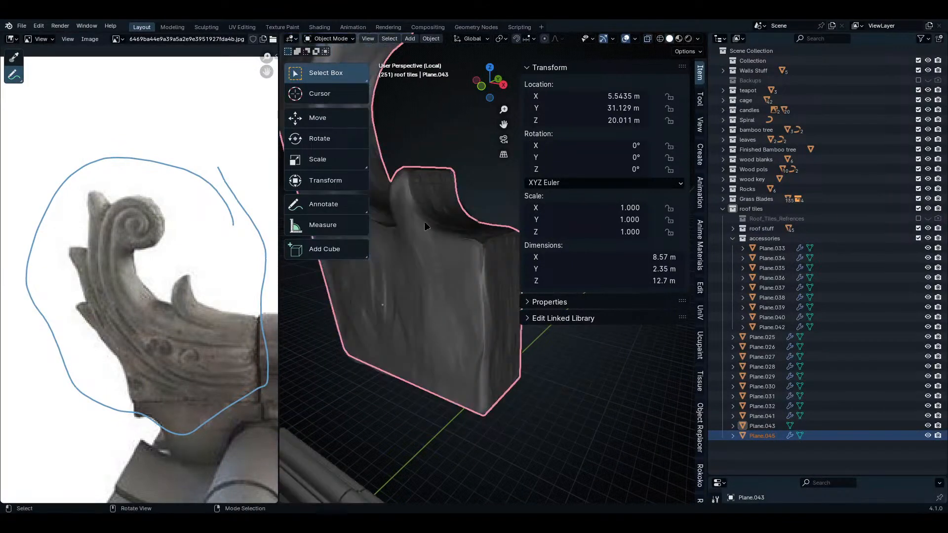
click(476, 333)
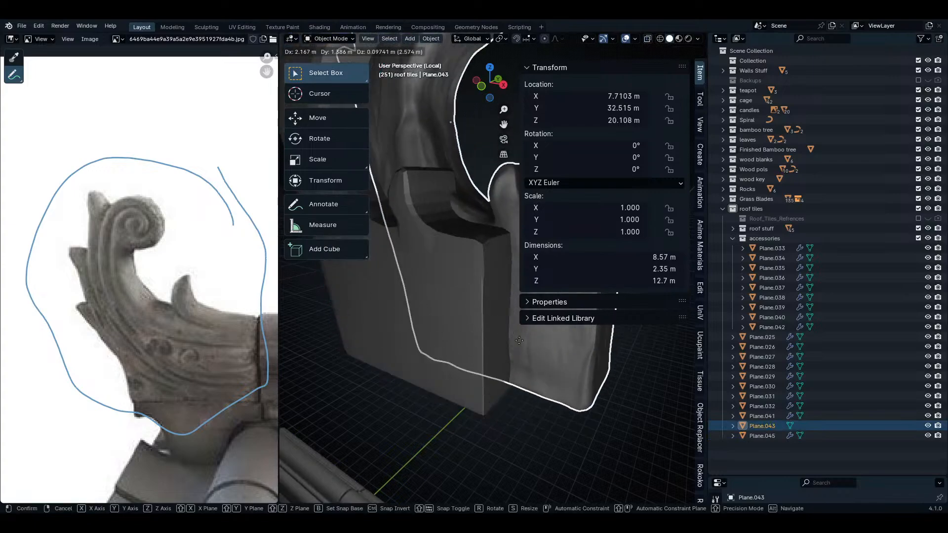
- Rename the sculpted ornament Plane.043 as "Roof Acc High"
double_click(772, 425)
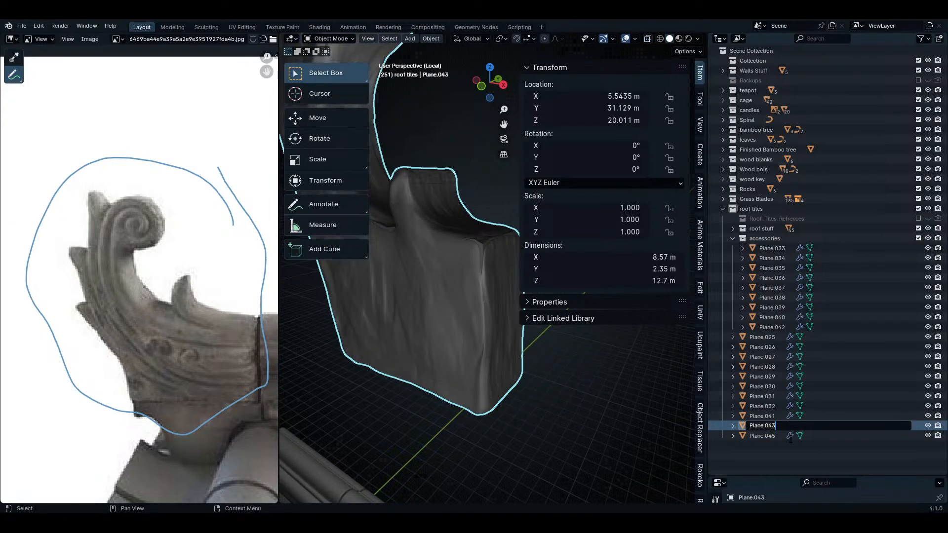
key(Home)
text(Roof Acc)
text(High)
key(Return)
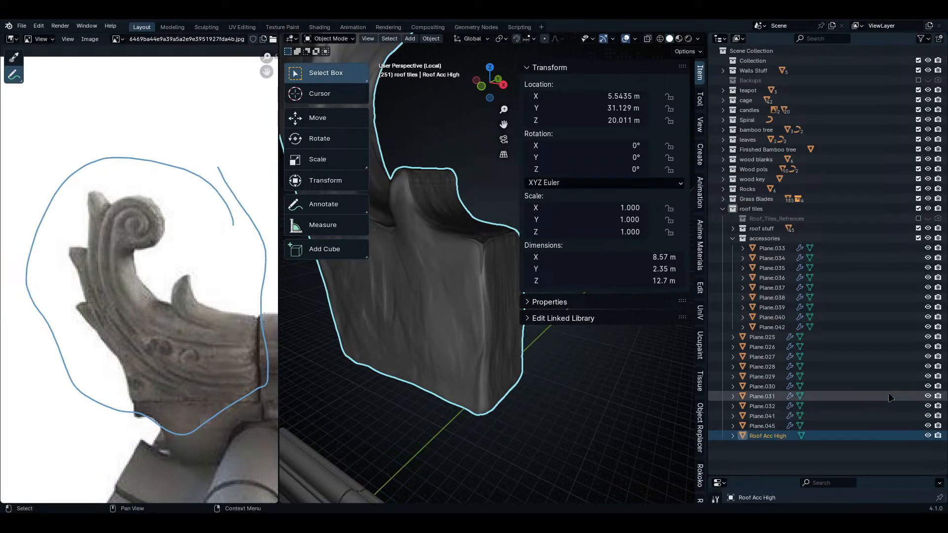
- Rename the pasted backup mesh Plane.045 as "Roof Acc Low"
double_click(798, 426)
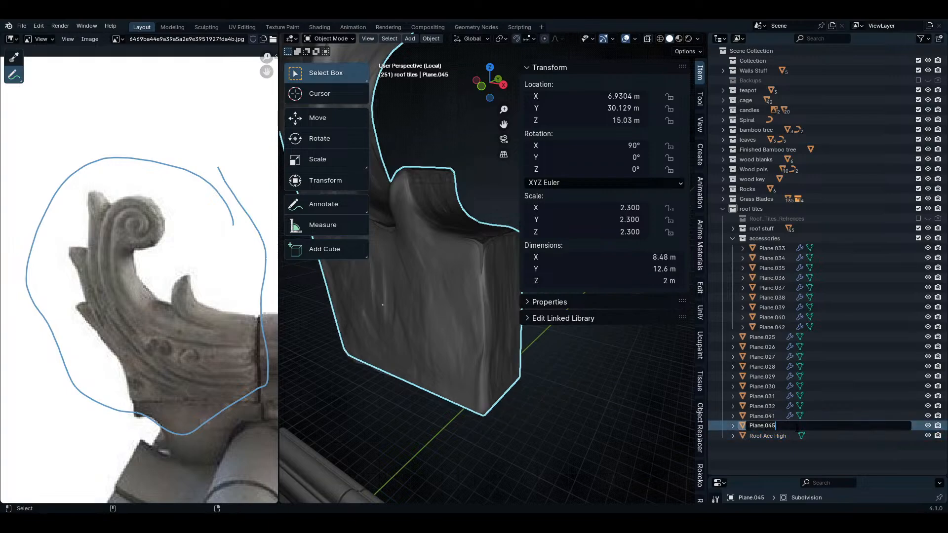
key(ctrl+v)
key(BackSpace)
key(BackSpace)
key(BackSpace)
text(Low)
key(Return)
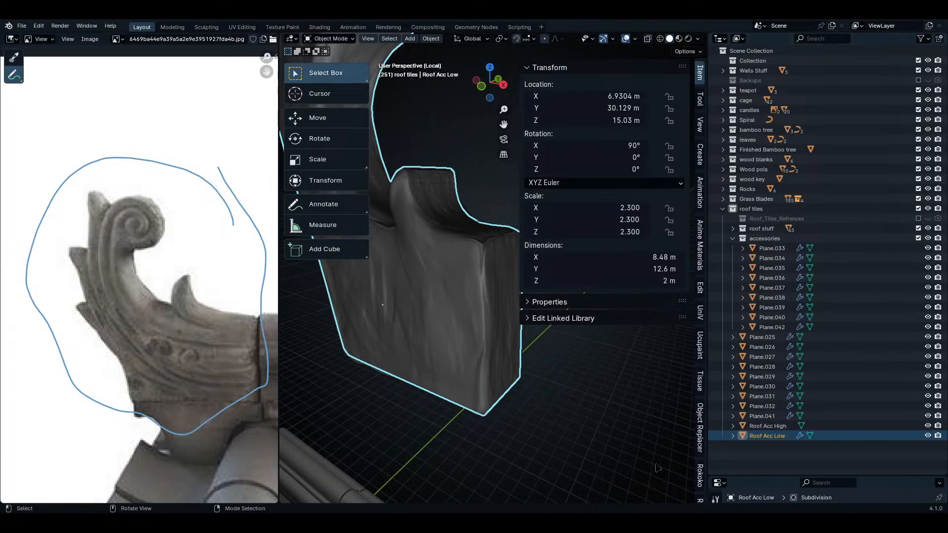
- Select Roof Acc High, enlarge the Properties editor to show its modifiers, and maximize the 3D viewport on the ornament's base corner
click(423, 354)
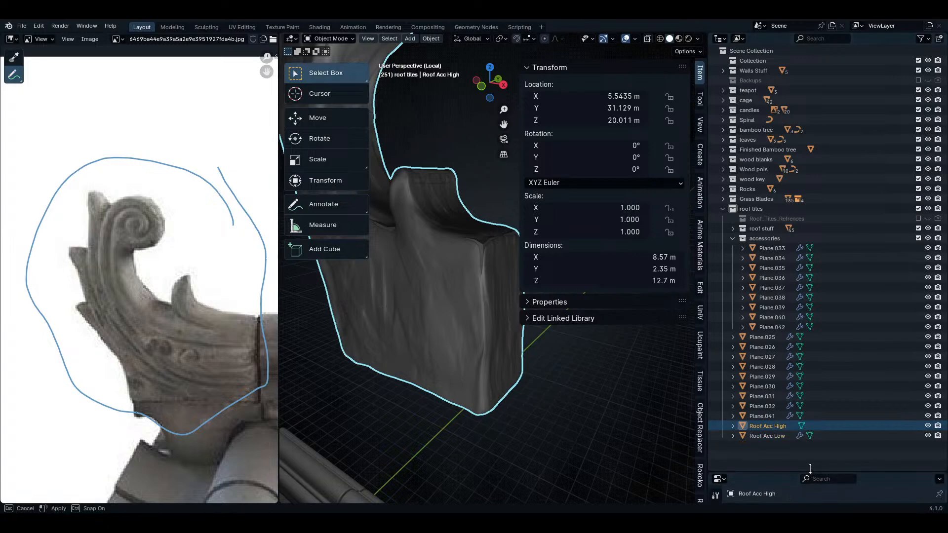
drag(812, 477, 812, 231)
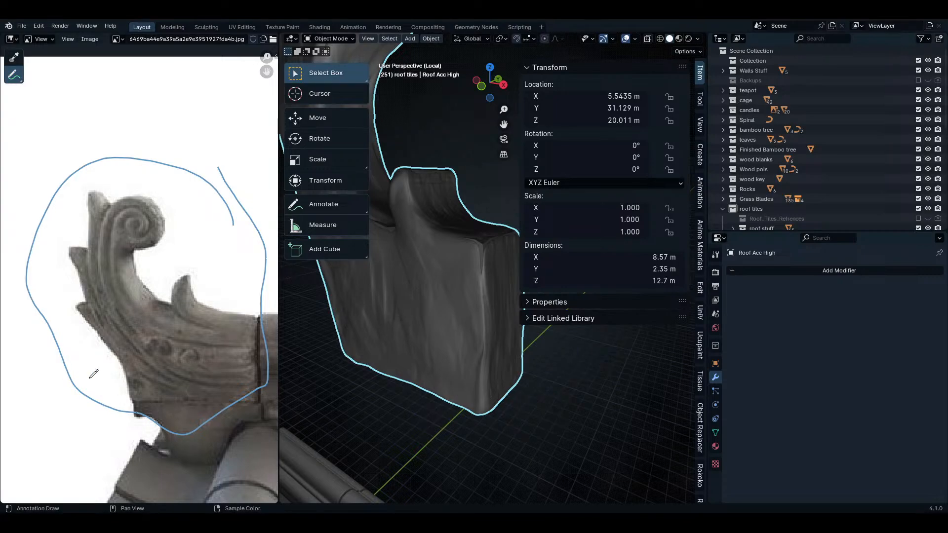
scroll(94, 373, up, 5)
scroll(449, 262, up, 4)
key(ctrl+space)
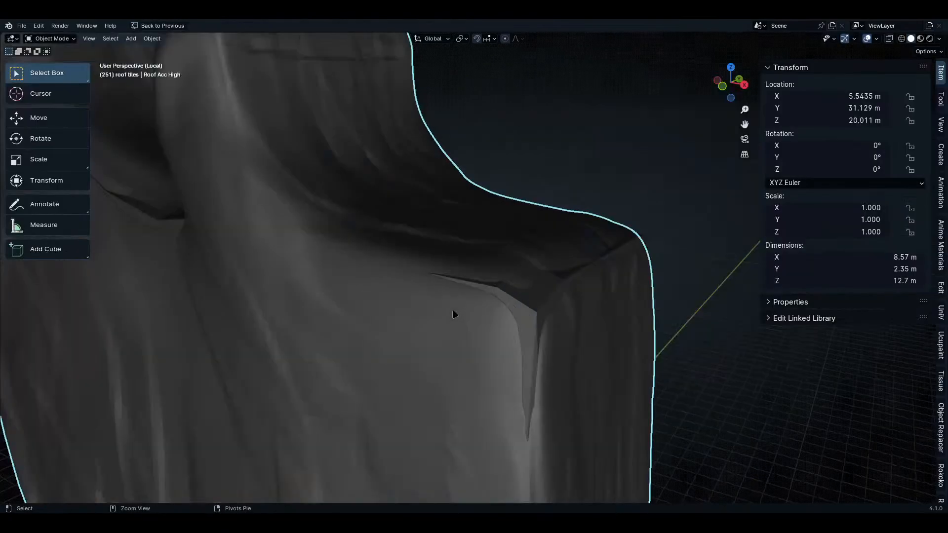
- Select the Roof Acc Low mesh and apply its Subdivision modifier
middle_drag(453, 310, 298, 181)
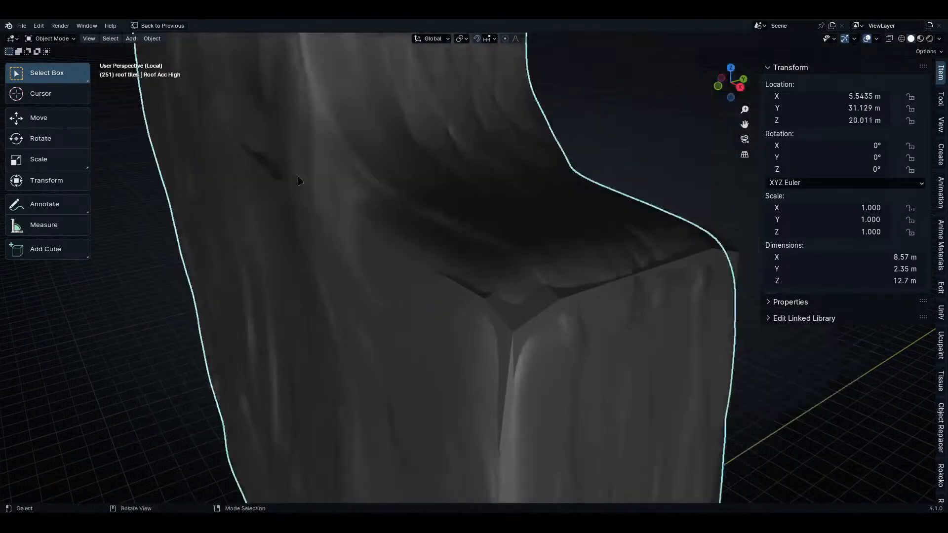
click(525, 310)
key(Tab)
middle_drag(525, 310, 543, 336)
scroll(555, 300, down, 5)
key(Tab)
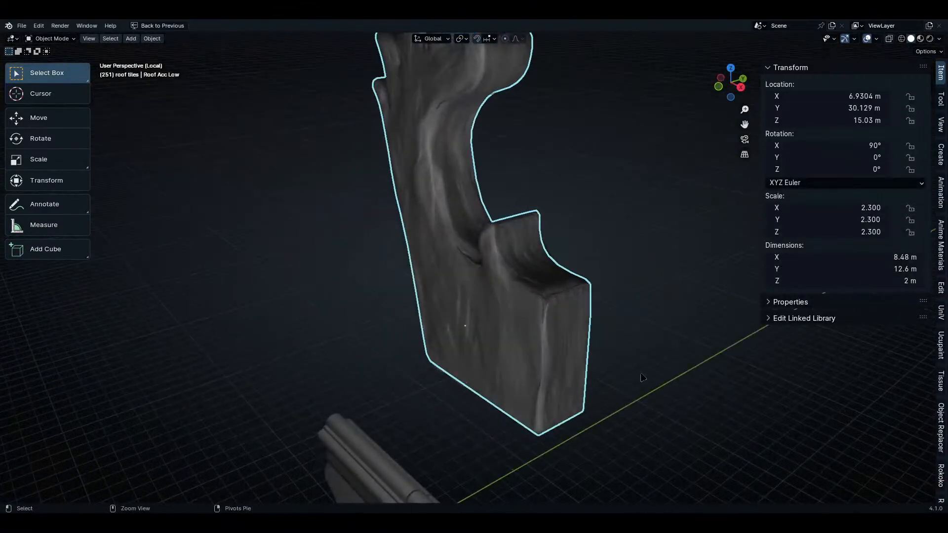
key(ctrl+space)
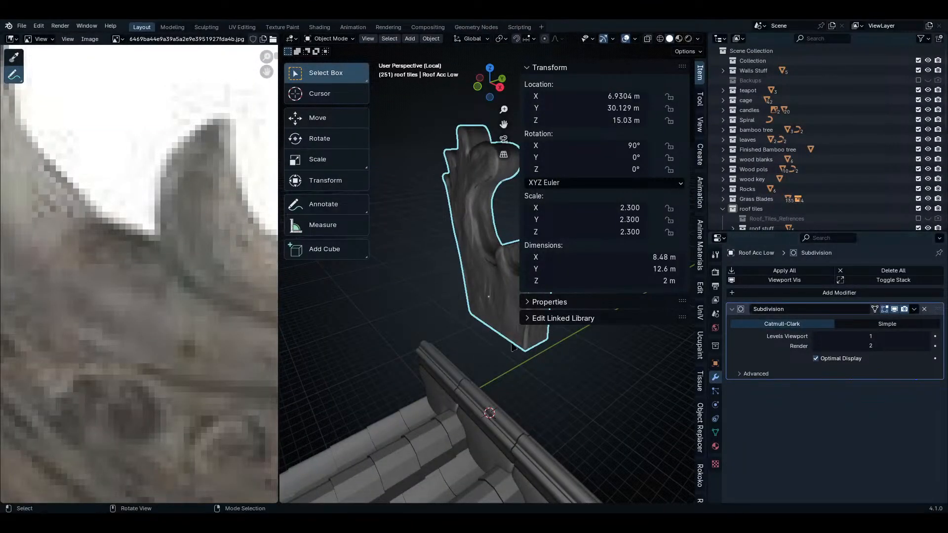
key(ctrl+a)
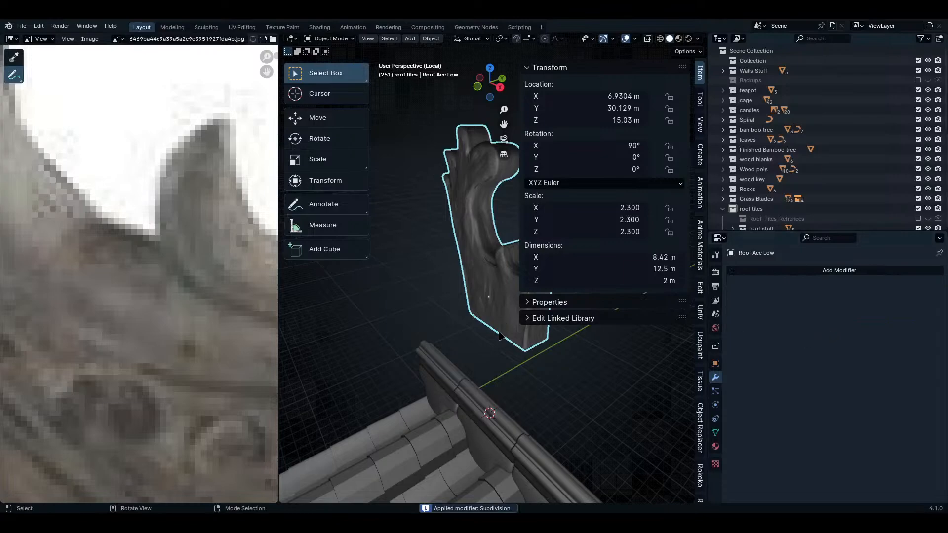
- Enlarge the Outliner to hide Roof Acc High, and maximize the 3D viewport on Roof Acc Low's lower part
key(KP_Decimal)
drag(812, 231, 822, 478)
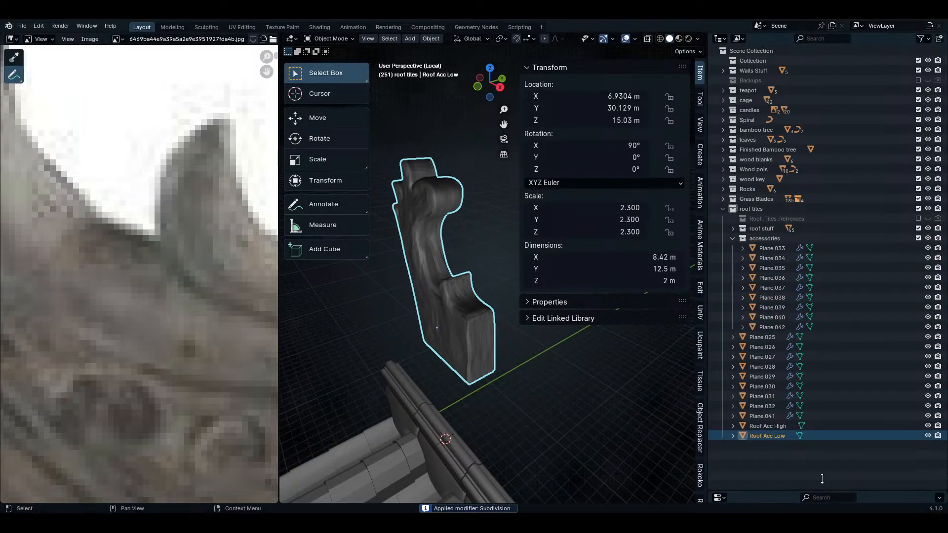
click(927, 425)
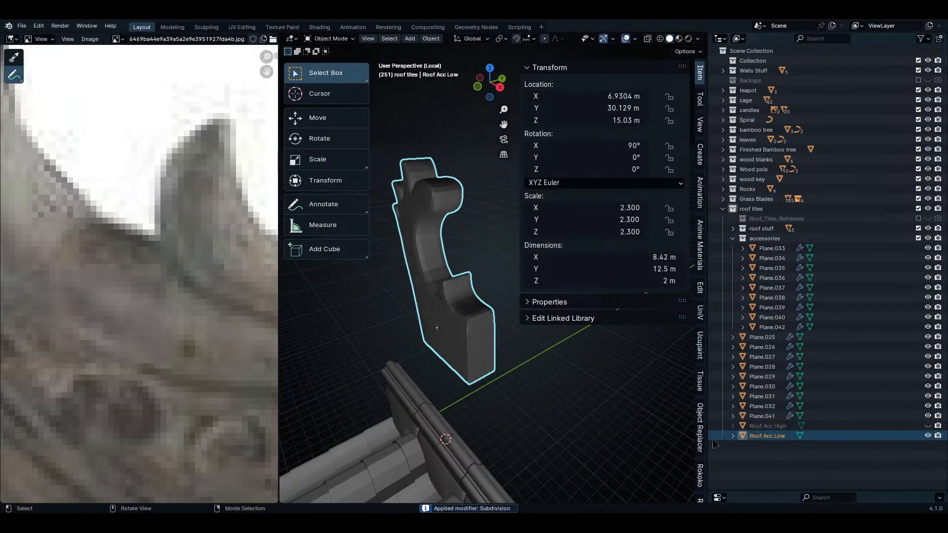
scroll(444, 330, up, 4)
key(ctrl+space)
shift+middle_drag(575, 304, 502, 330)
right_click(450, 279)
mouse_move(372, 317)
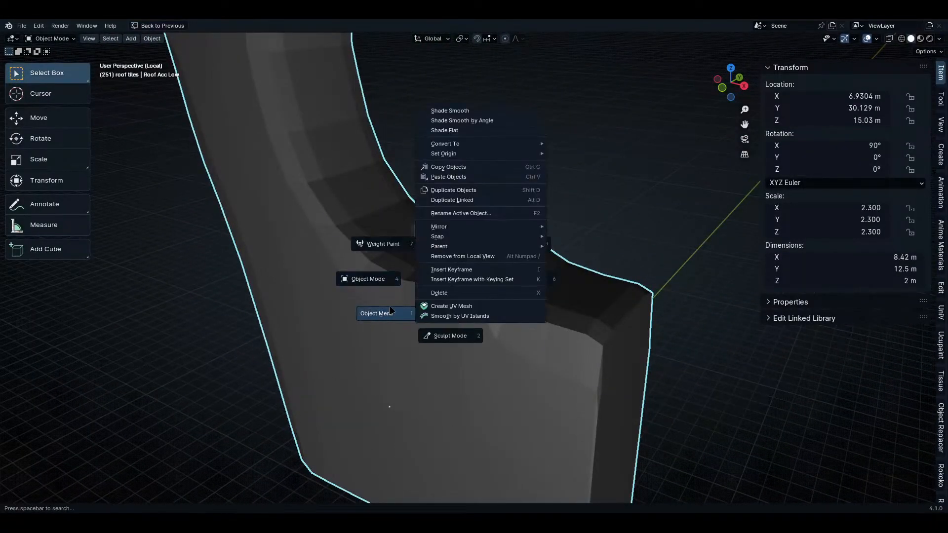
click(462, 179)
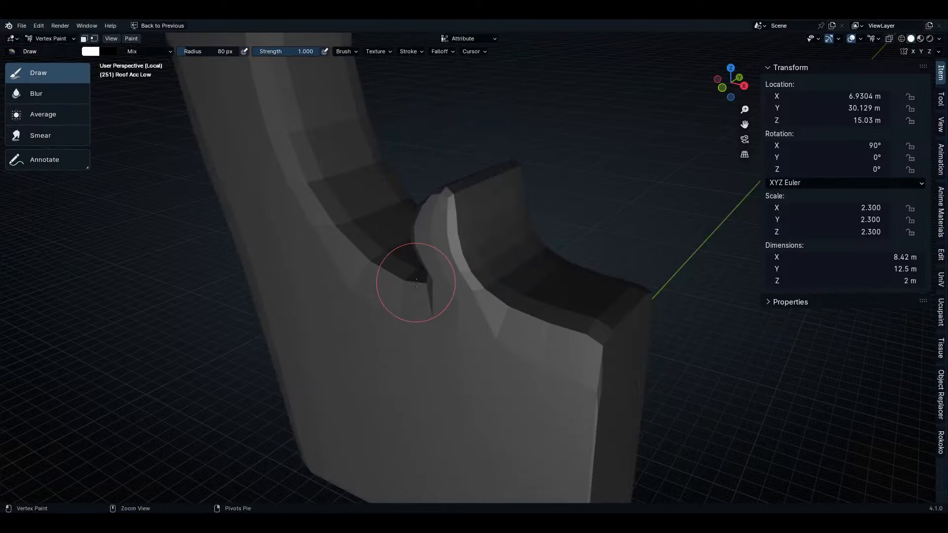
key(ctrl+Tab)
click(336, 281)
- Apply Shade Smooth to Roof Acc Low and restore the full editor layout
key(ctrl+Tab)
click(355, 347)
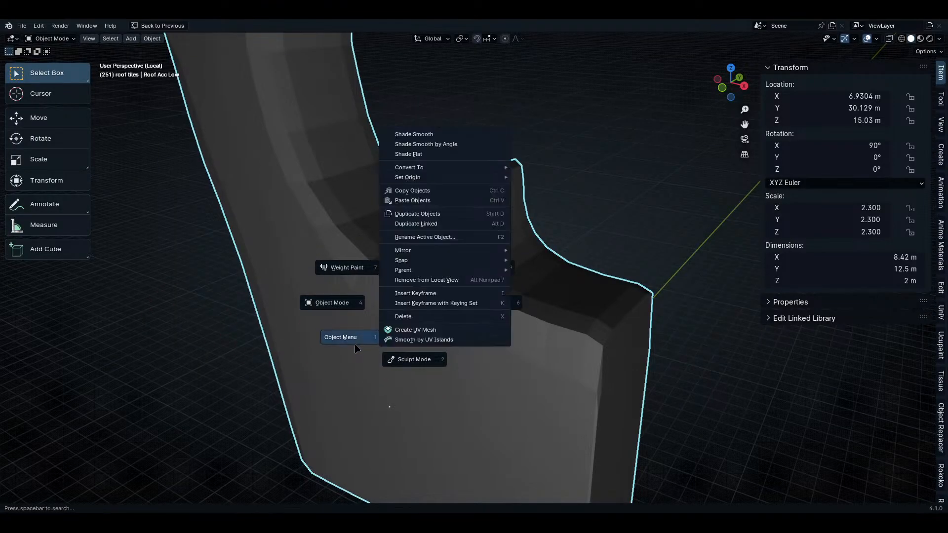
click(431, 134)
middle_drag(430, 136, 430, 276)
key(ctrl+space)
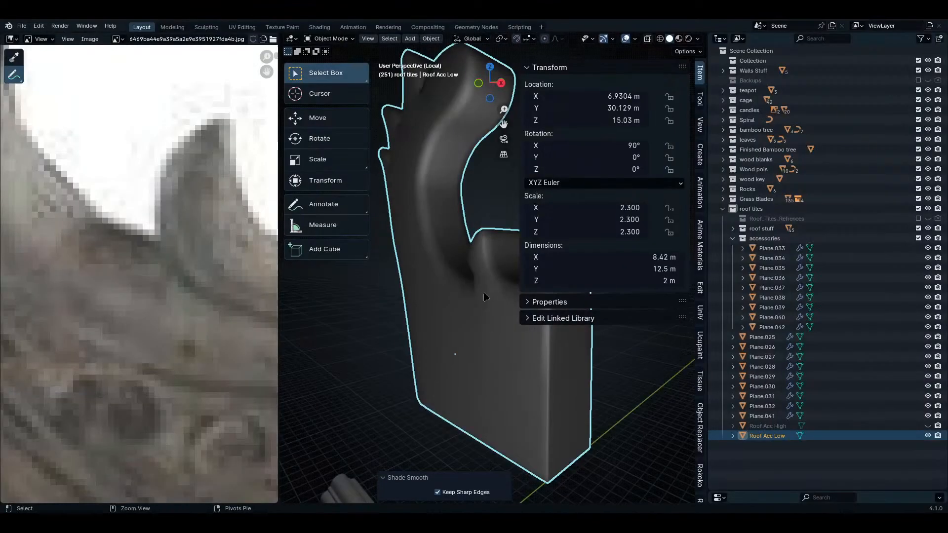
- Unhide Roof Acc High, select it, and apply Shade Smooth to it
click(795, 427)
click(928, 426)
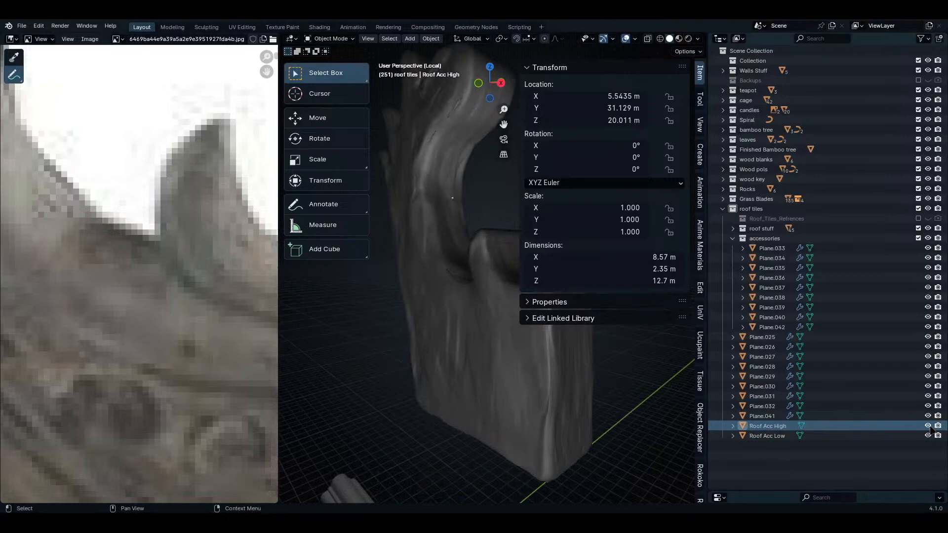
click(861, 429)
right_click(358, 328)
mouse_move(251, 423)
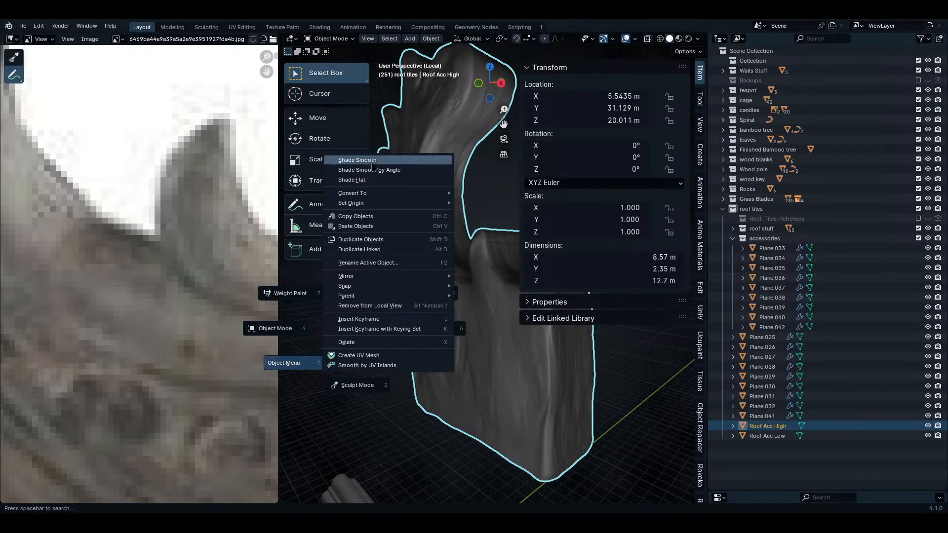
click(357, 160)
scroll(485, 363, up, 6)
scroll(536, 400, down, 2)
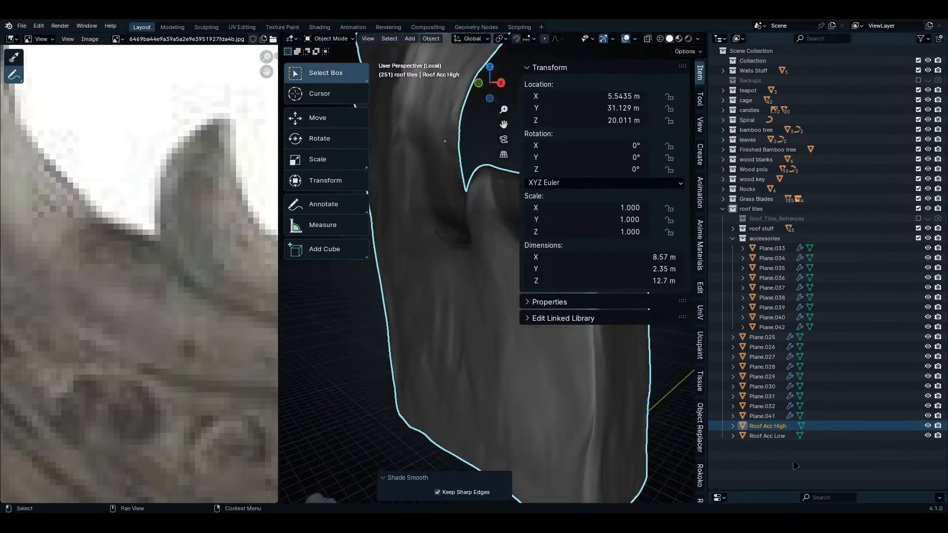
- Enlarge the Properties editor and set the scene's render engine to Cycles
drag(869, 492, 889, 135)
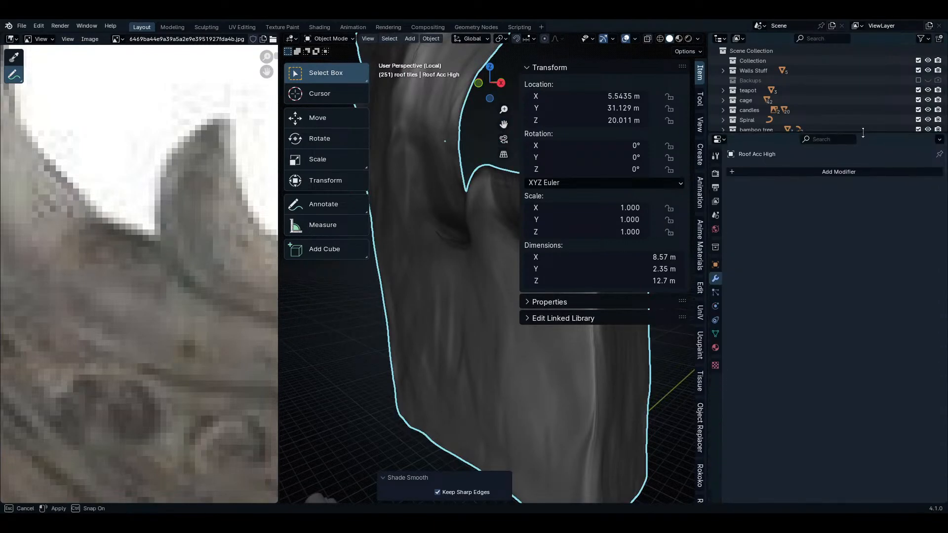
click(715, 174)
click(834, 172)
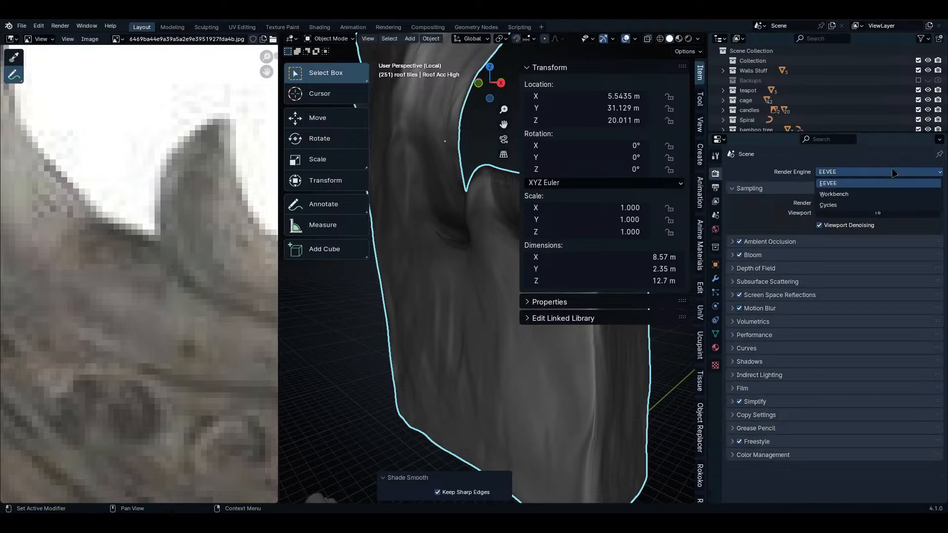
click(822, 205)
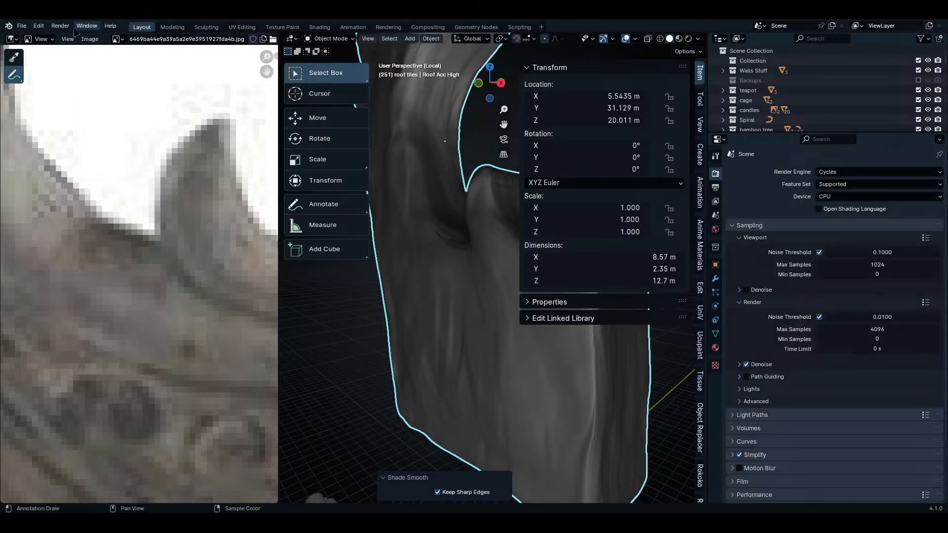
- Change the Image Editor area showing the reference photo to a Shader Editor without its sidebar
click(12, 39)
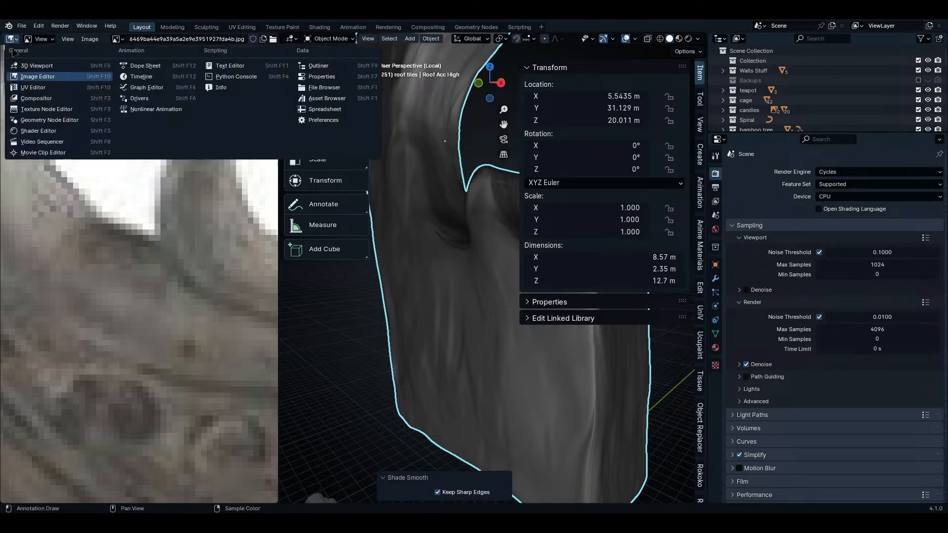
click(50, 131)
key(n)
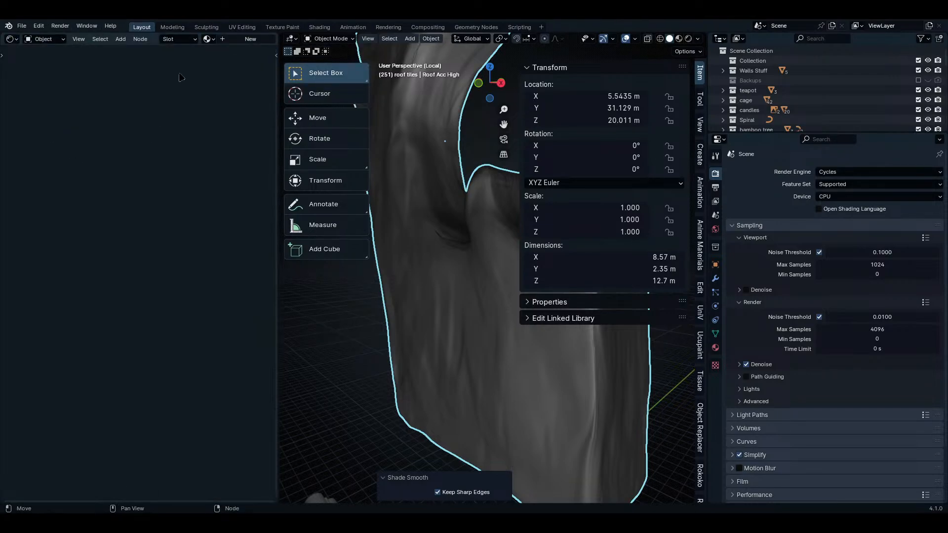
- Create a new material on Roof Acc High and name it "Roof Acc High"
click(239, 44)
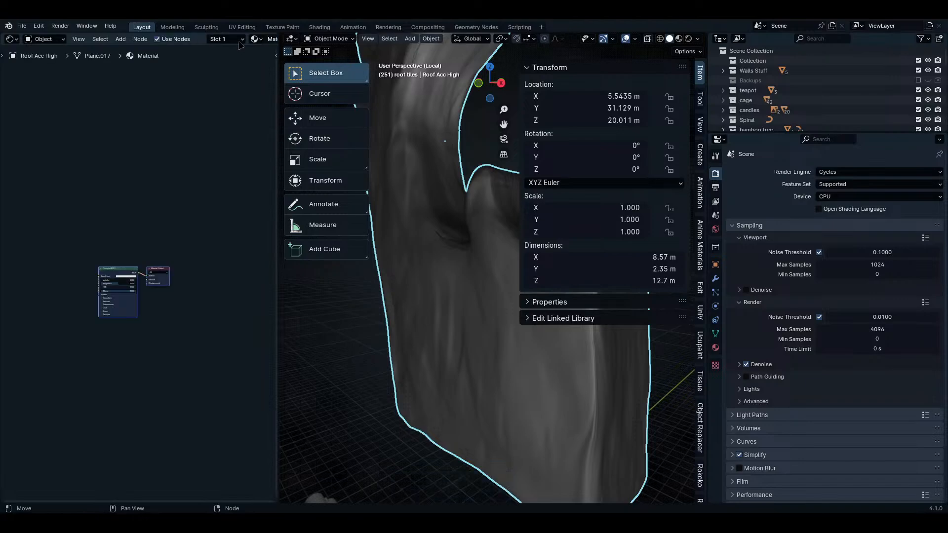
scroll(239, 48, down, 6)
scroll(239, 42, down, 3)
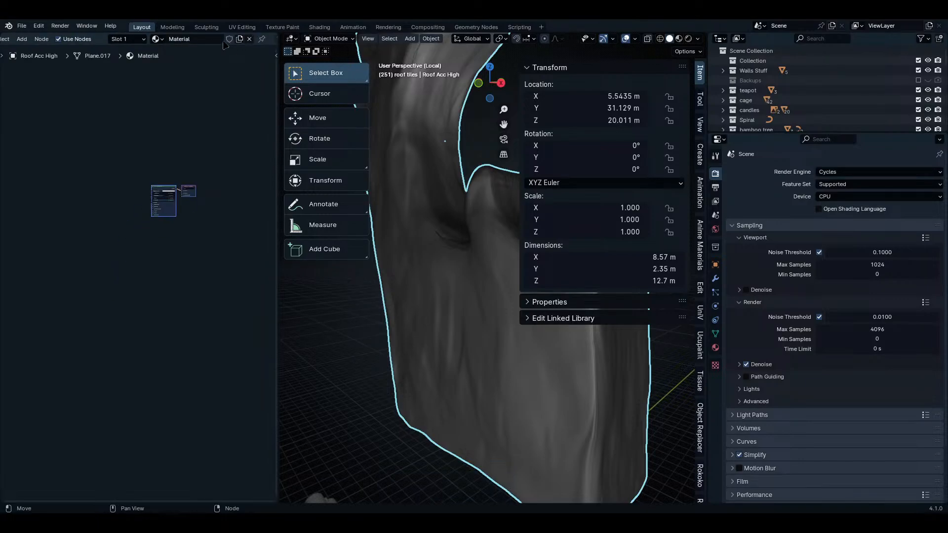
click(223, 42)
text(Roof Acc High)
key(Return)
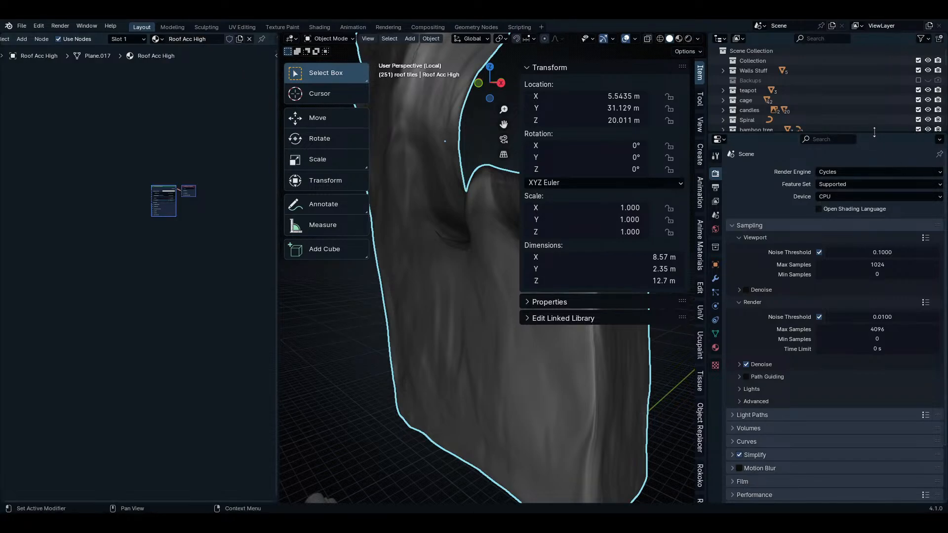
- Select Roof Acc Low in the enlarged Outliner and give it a new material named "Roof Acc Low"
drag(875, 132, 913, 459)
click(766, 435)
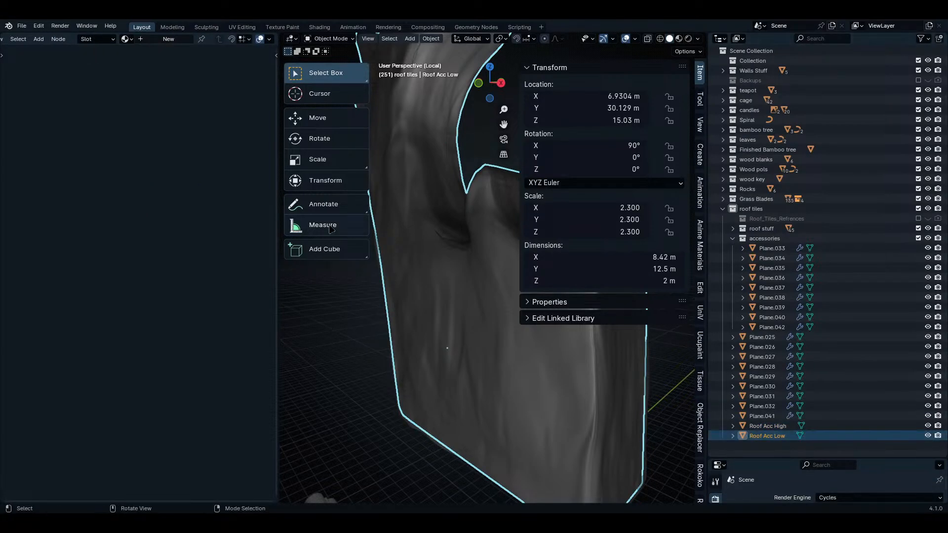
click(168, 39)
double_click(204, 39)
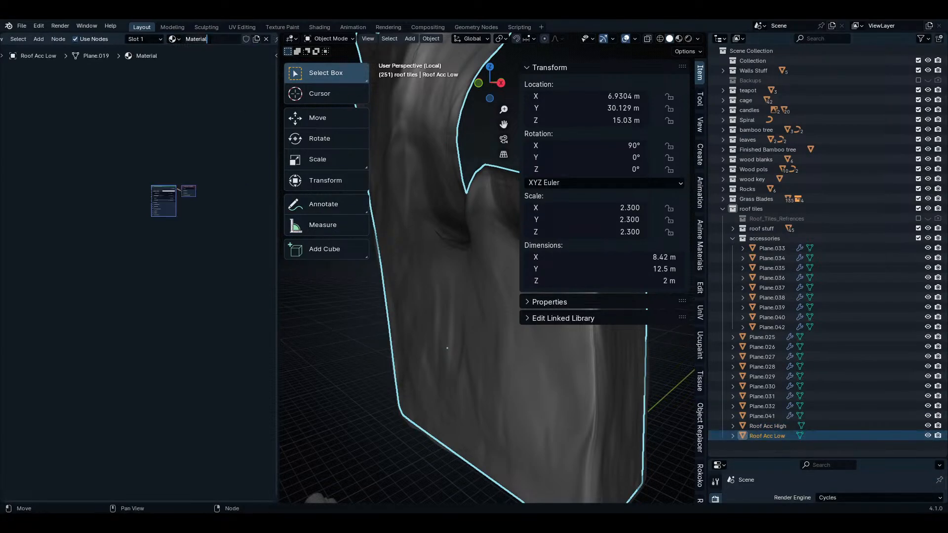
text(Roof Acc High)
key(Return)
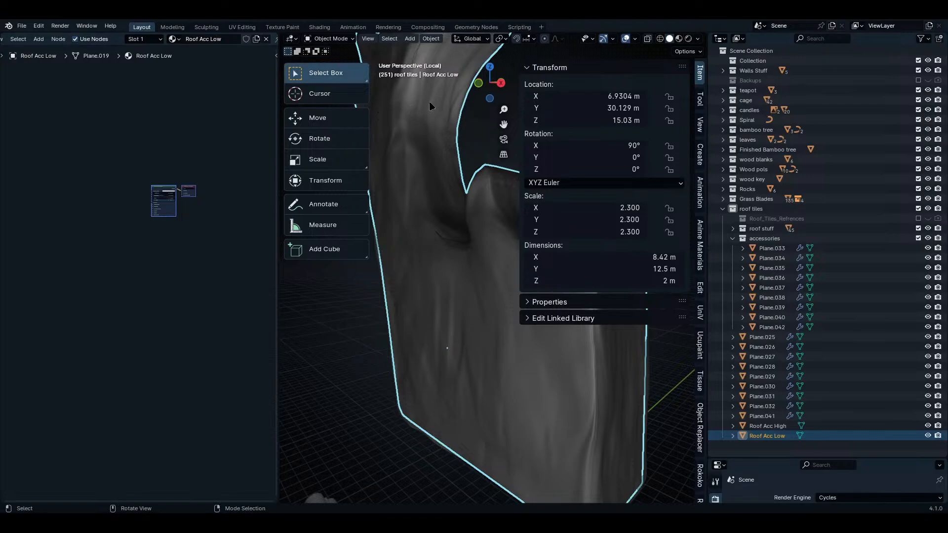
- Add an Image Texture node to the Roof Acc High material, placed unconnected beside the Principled BSDF
click(767, 425)
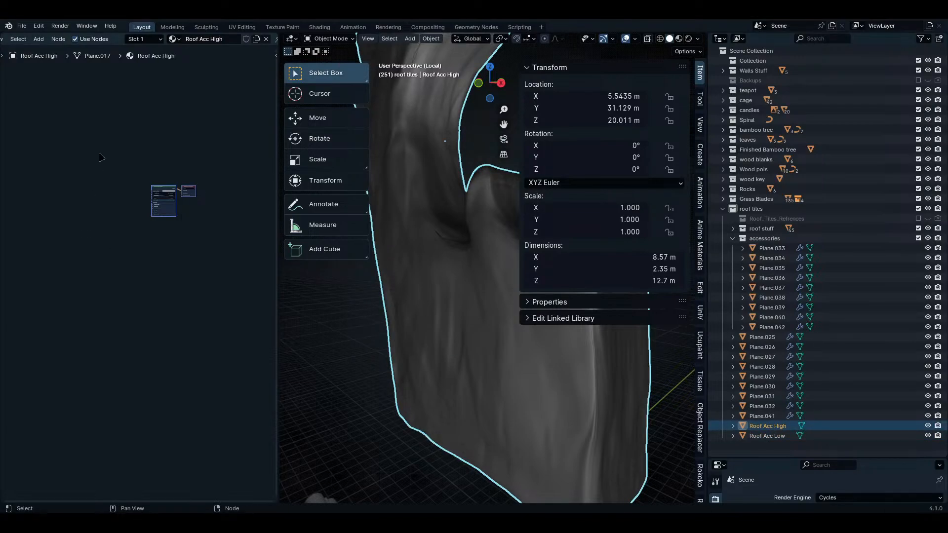
scroll(101, 157, up, 5)
key(shift+a)
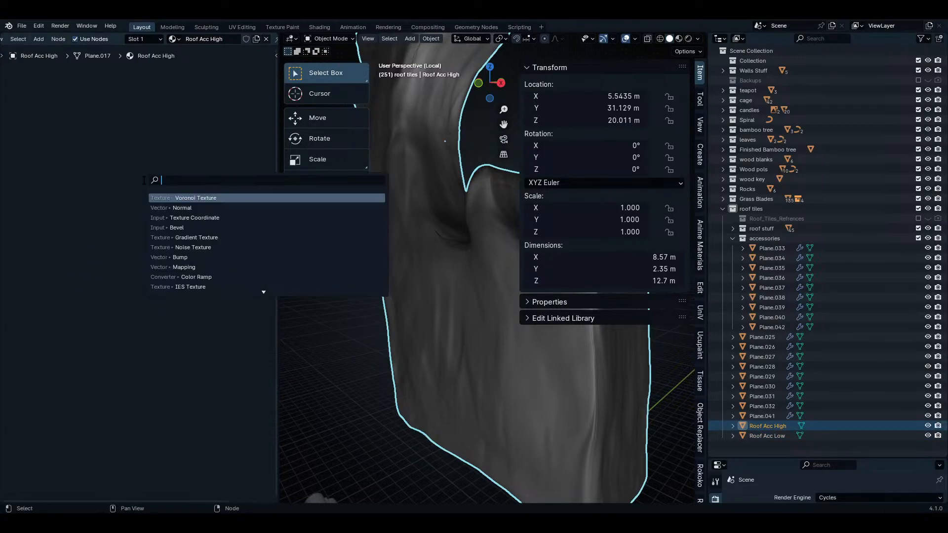
text(image)
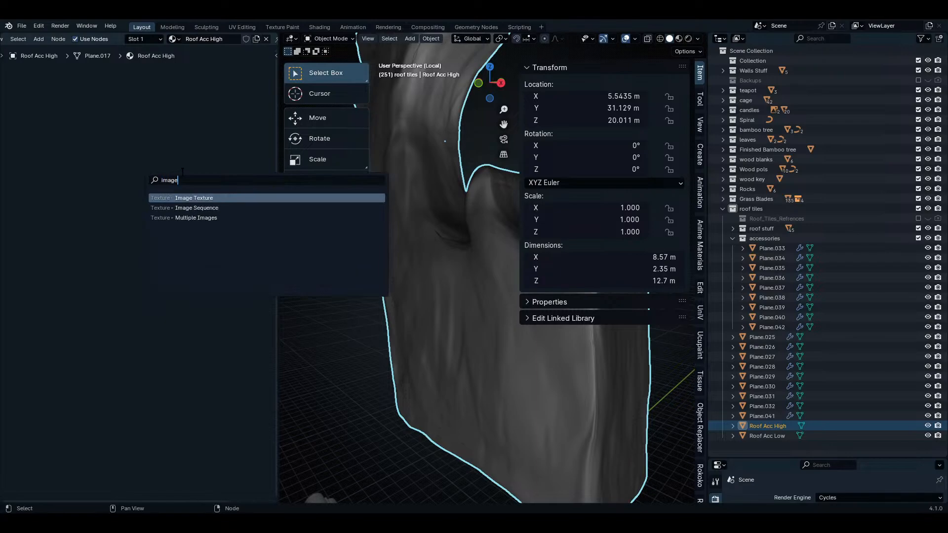
key(Return)
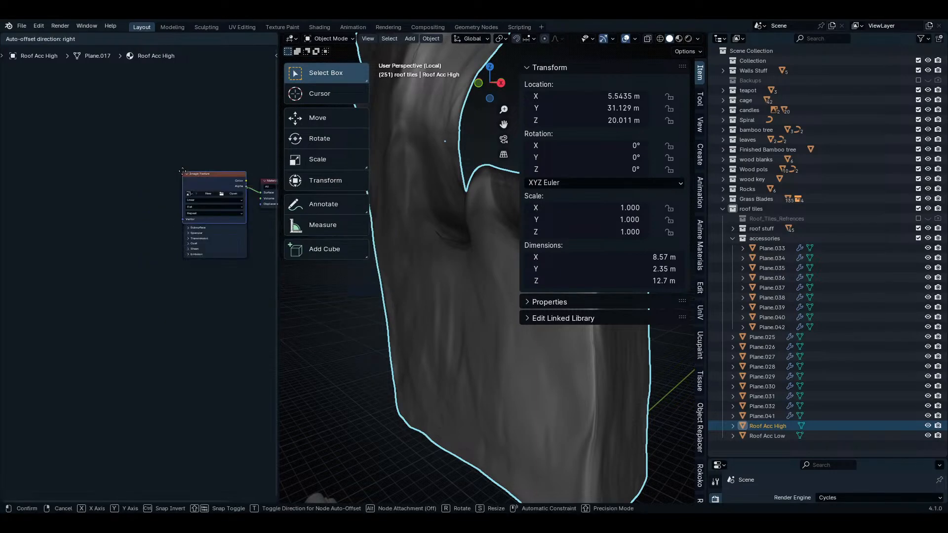
click(59, 148)
scroll(79, 146, up, 4)
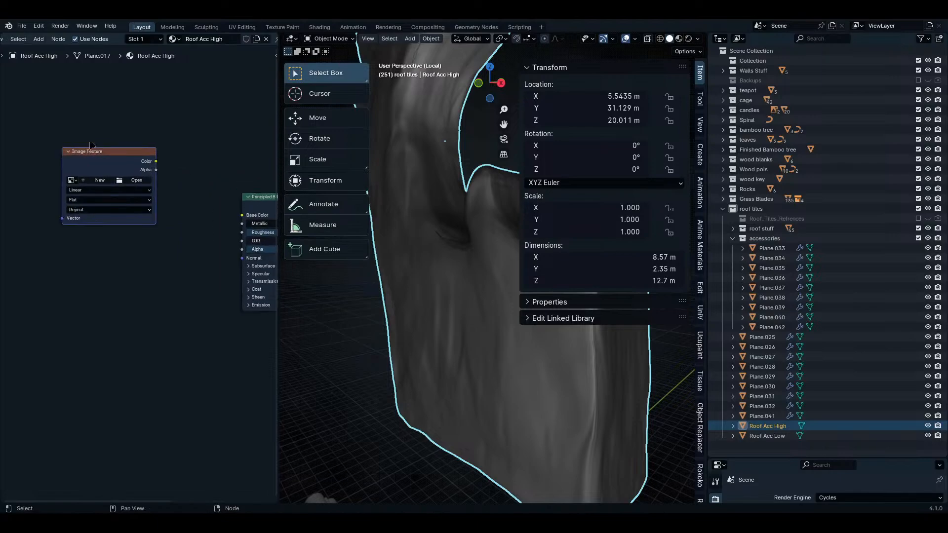
scroll(124, 192, down, 1)
scroll(123, 192, down, 2)
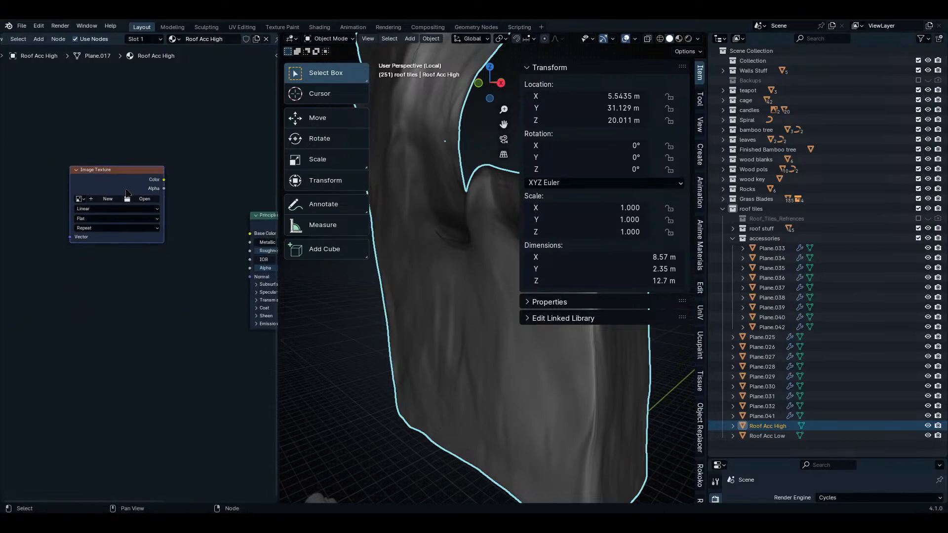
scroll(116, 228, up, 2)
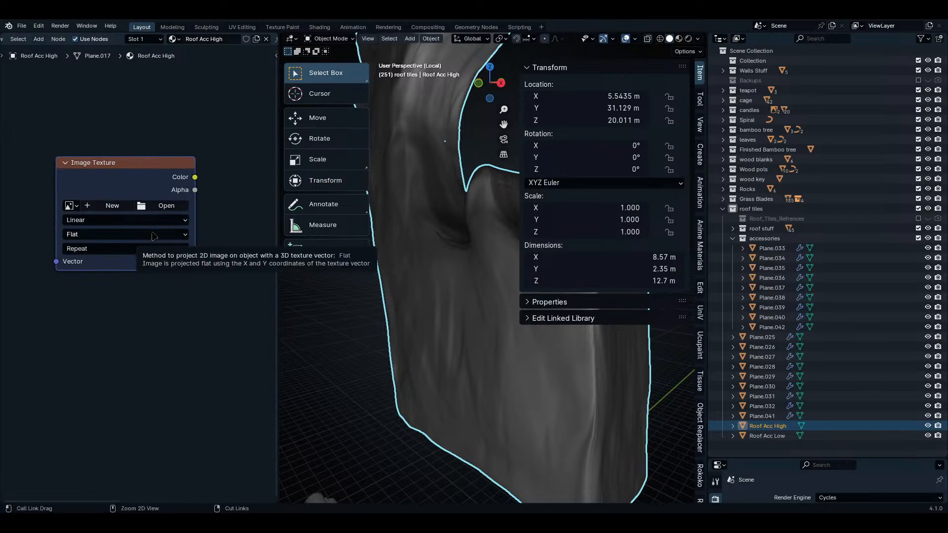
- Add an Image Texture node to the Roof Acc Low material
click(793, 436)
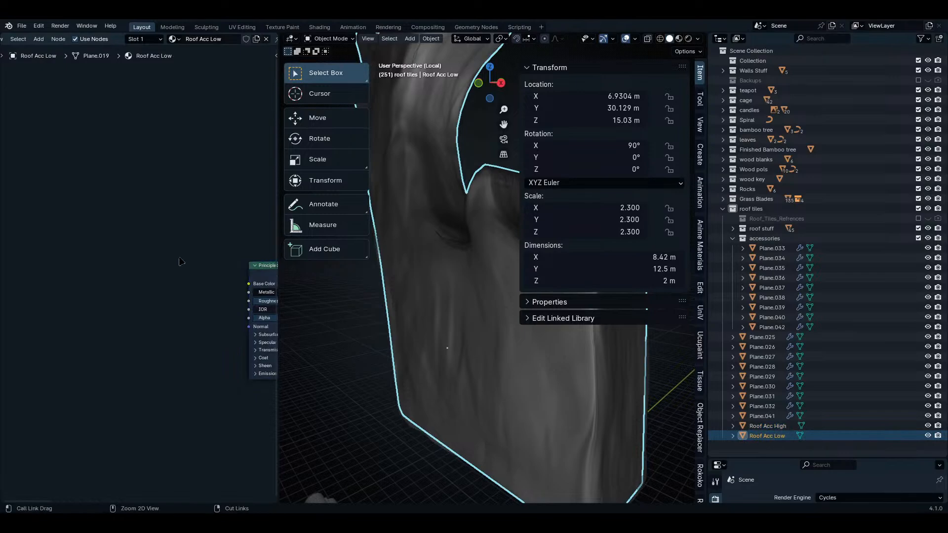
key(ctrl+v)
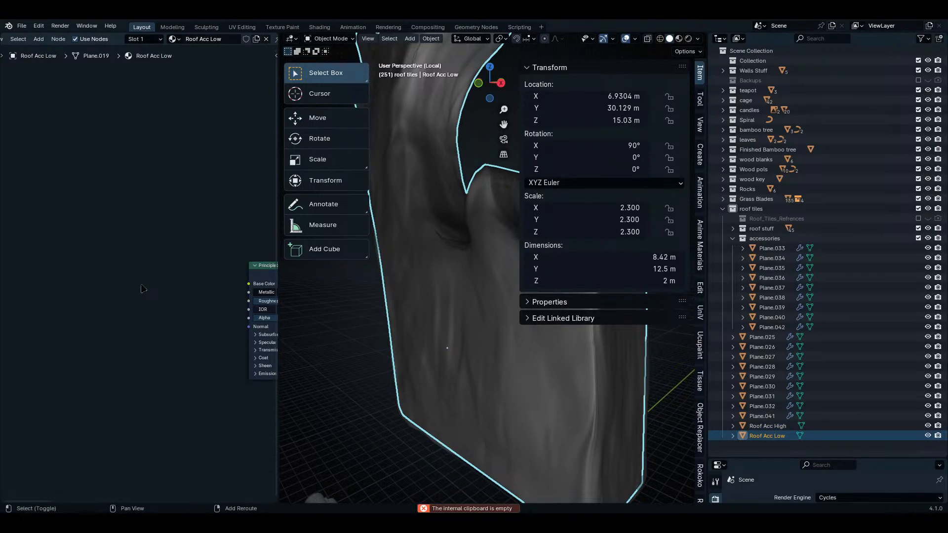
key(shift+a)
click(144, 285)
text(image)
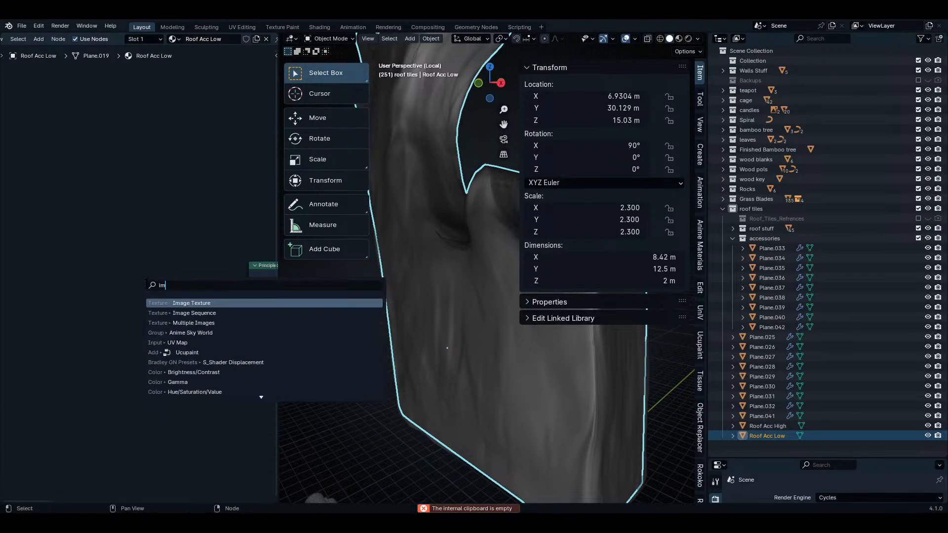
click(188, 302)
scroll(137, 252, up, 4)
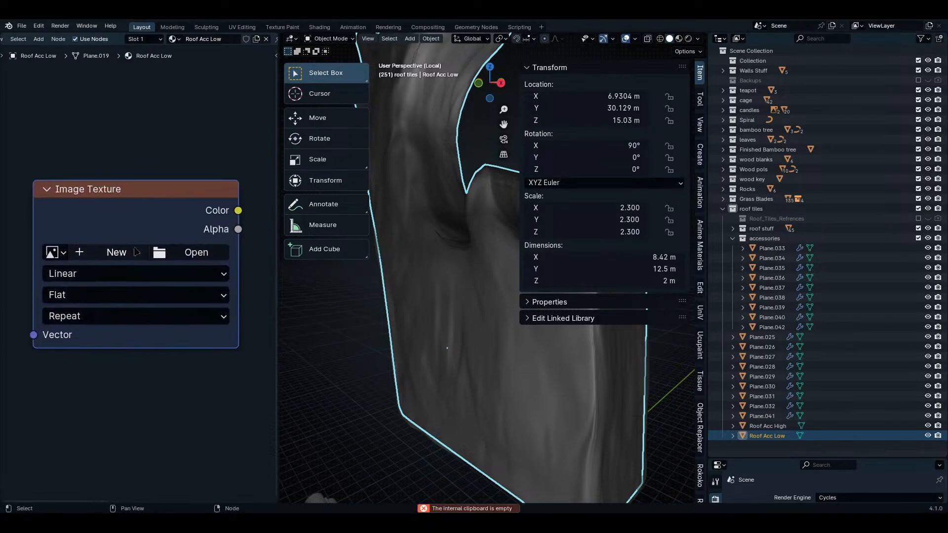
- Create a 2048 × 2048 px blank image named "Roof Acc low" in the Roof Acc Low material's Image Texture node
click(115, 260)
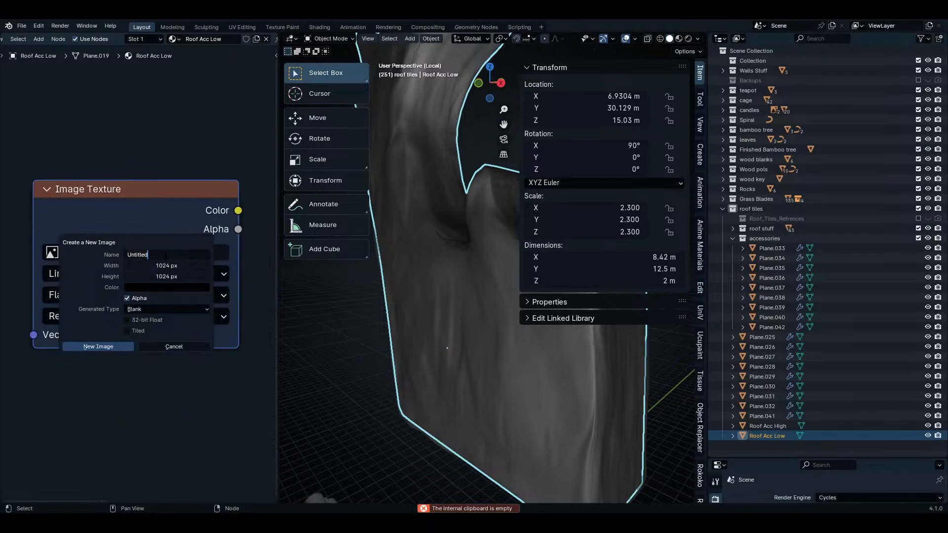
text(Roof Acc Hig)
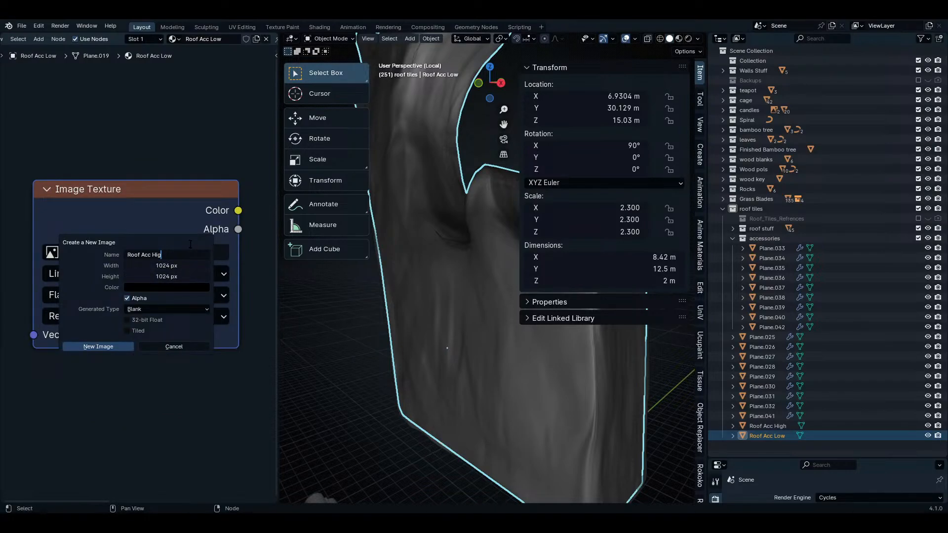
key(BackSpace)
key(BackSpace)
key(BackSpace)
text(low)
drag(181, 266, 180, 276)
key(Return)
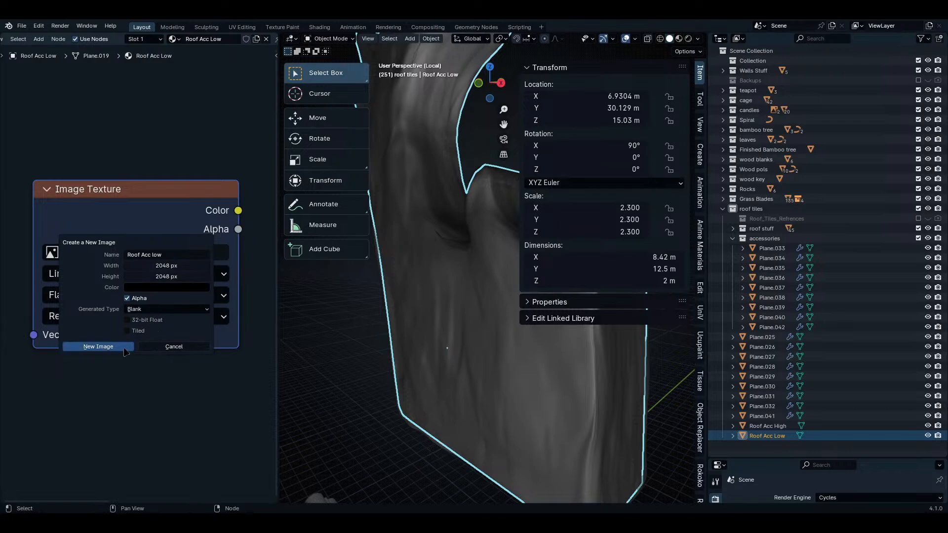
click(101, 346)
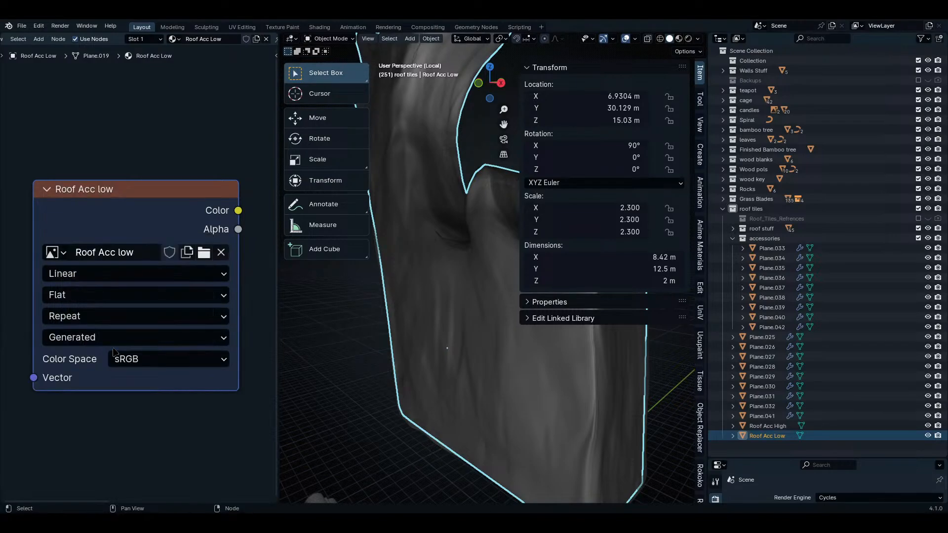
drag(143, 211, 117, 205)
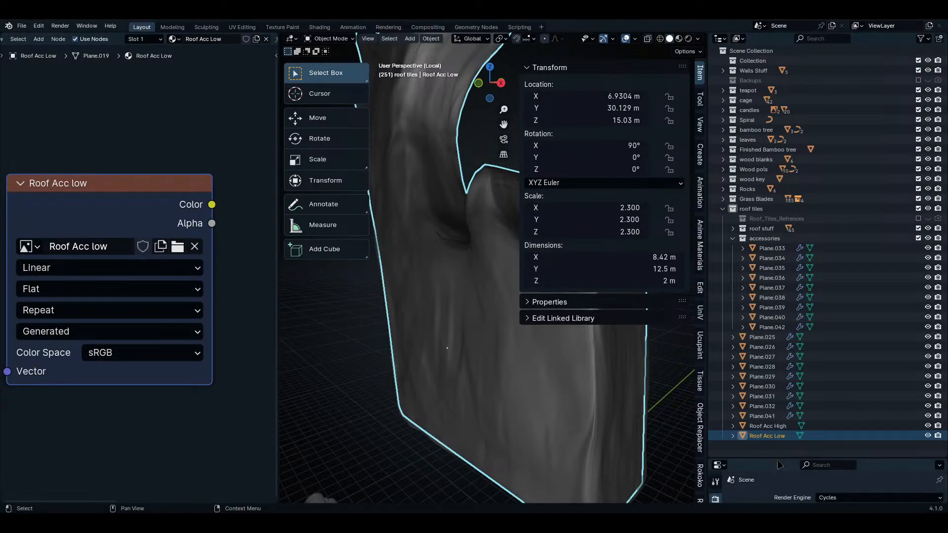
- Select Roof Acc High, enlarge the render settings area and set the Cycles device to GPU Compute
click(778, 427)
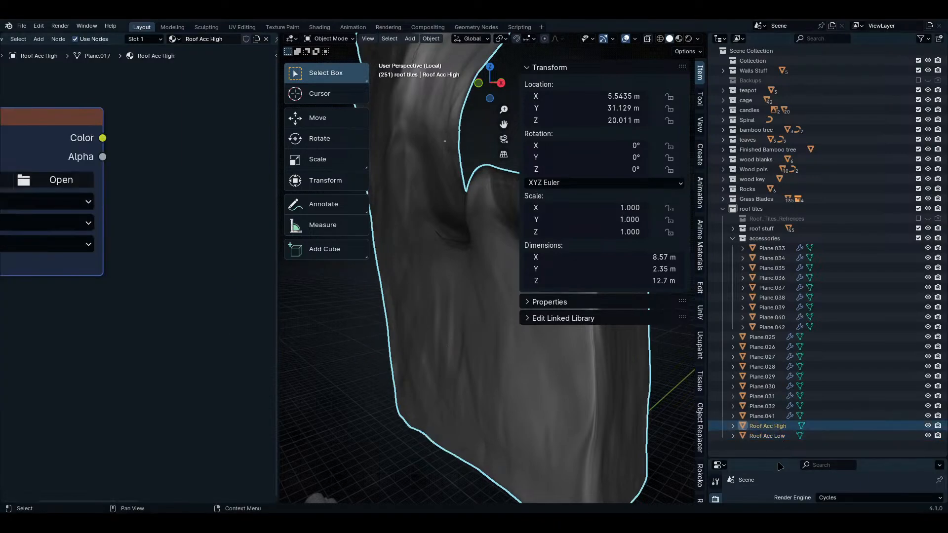
drag(778, 457, 778, 83)
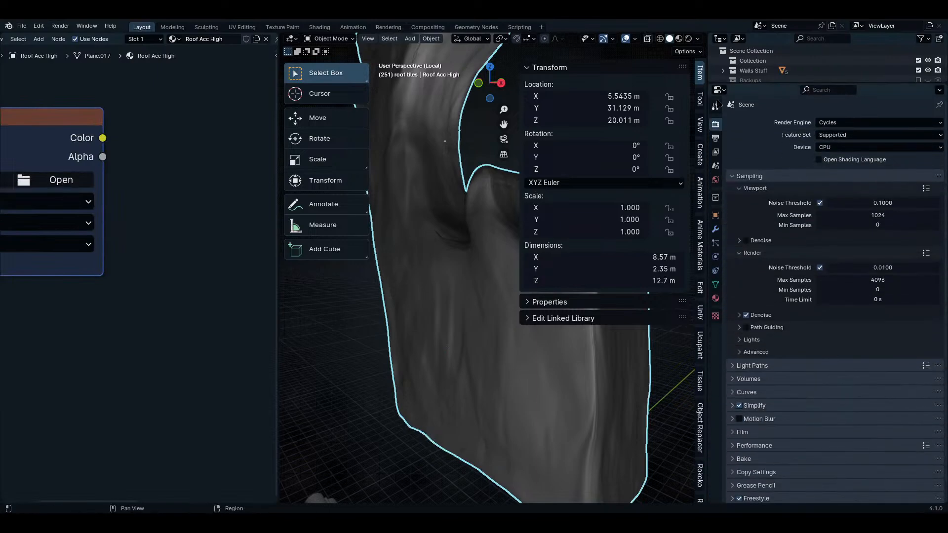
click(860, 151)
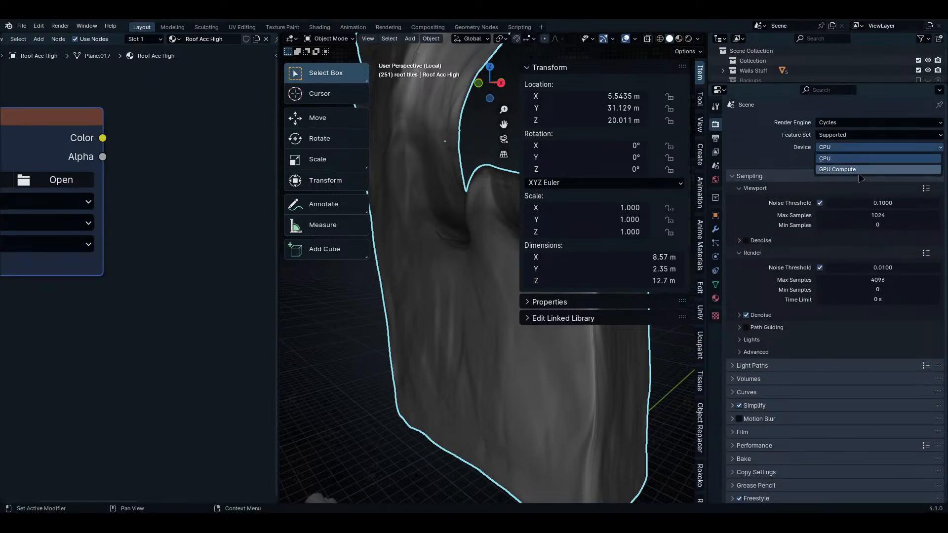
click(839, 169)
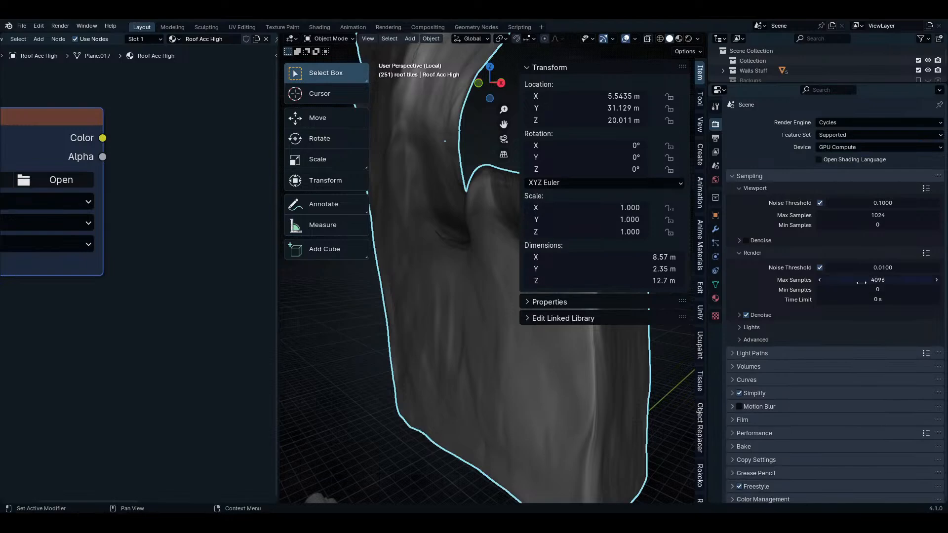
- Set the maximum samples for the final render to 10
double_click(863, 279)
key(ctrl+a)
text(1)
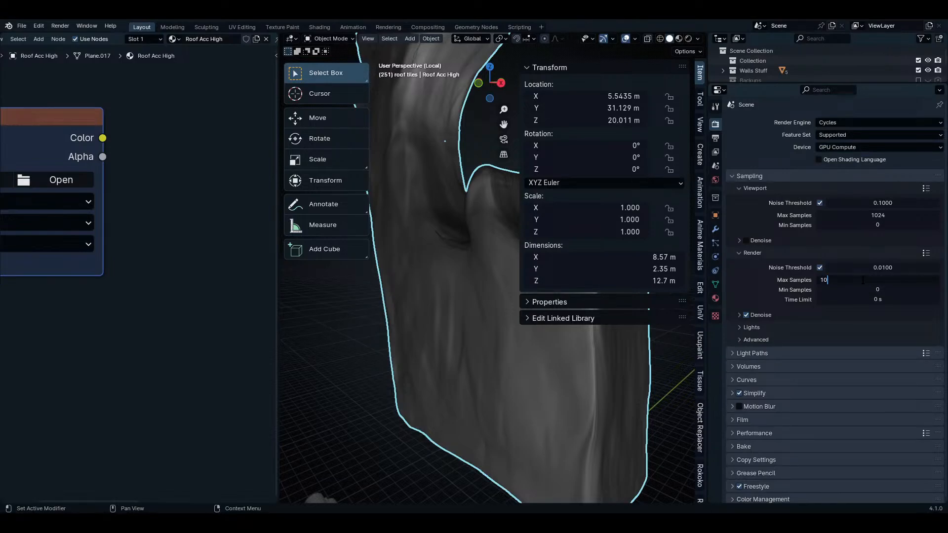
text(0)
key(Return)
- Expand the Bake settings and open the choice of bake type
scroll(746, 373, down, 1)
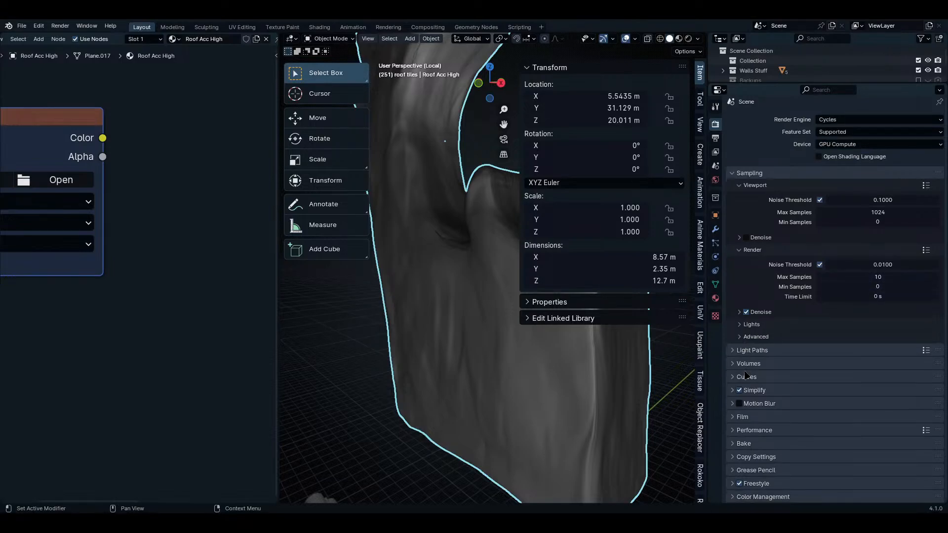
click(757, 448)
scroll(860, 319, down, 8)
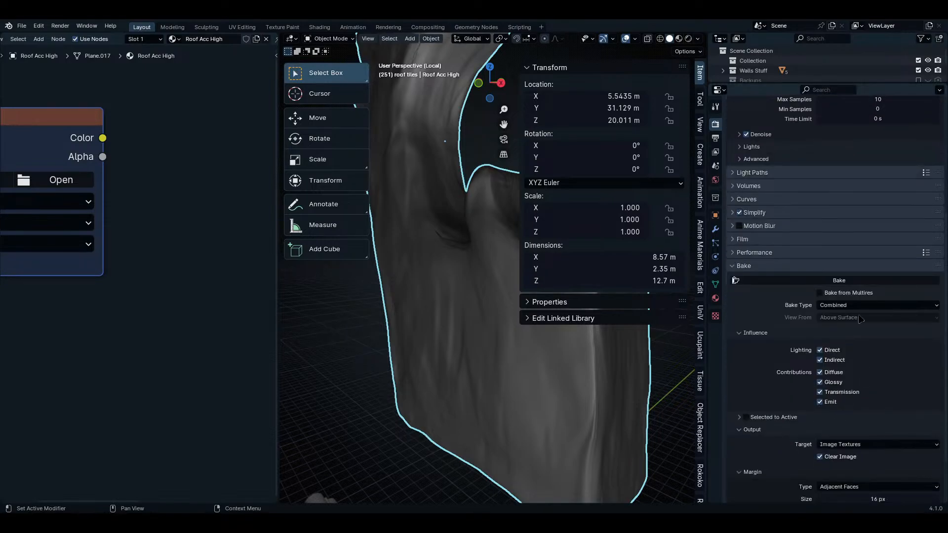
click(859, 306)
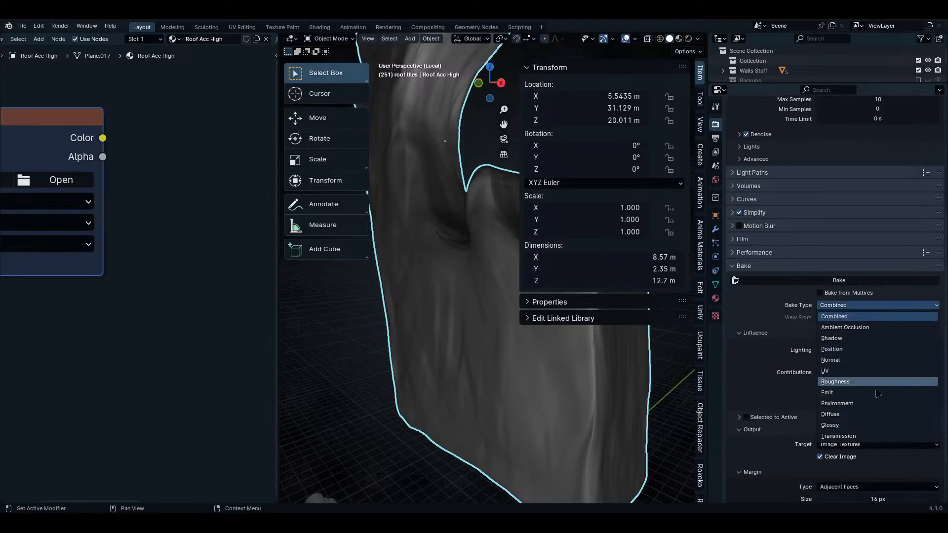
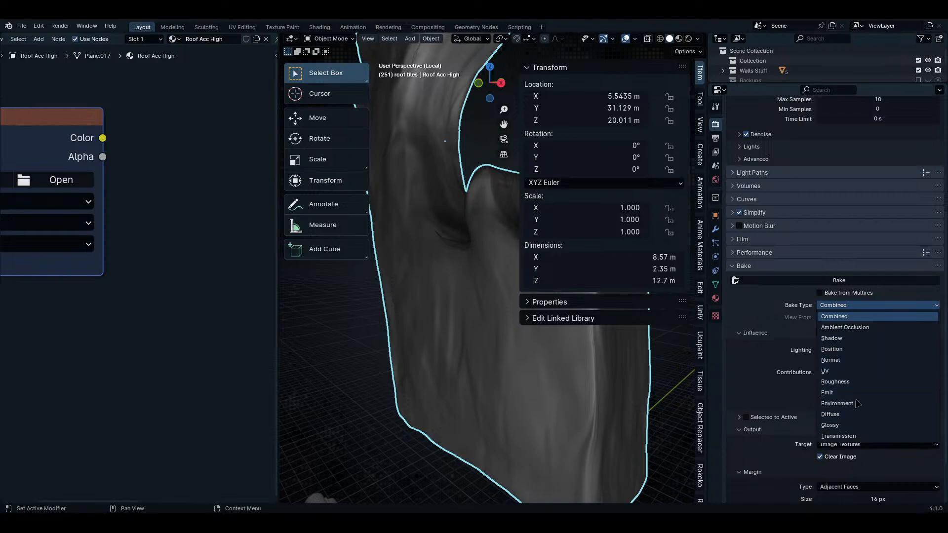
- Set the bake type to Normal and enable Selected to Active with the Cage option
click(847, 449)
click(866, 306)
click(862, 360)
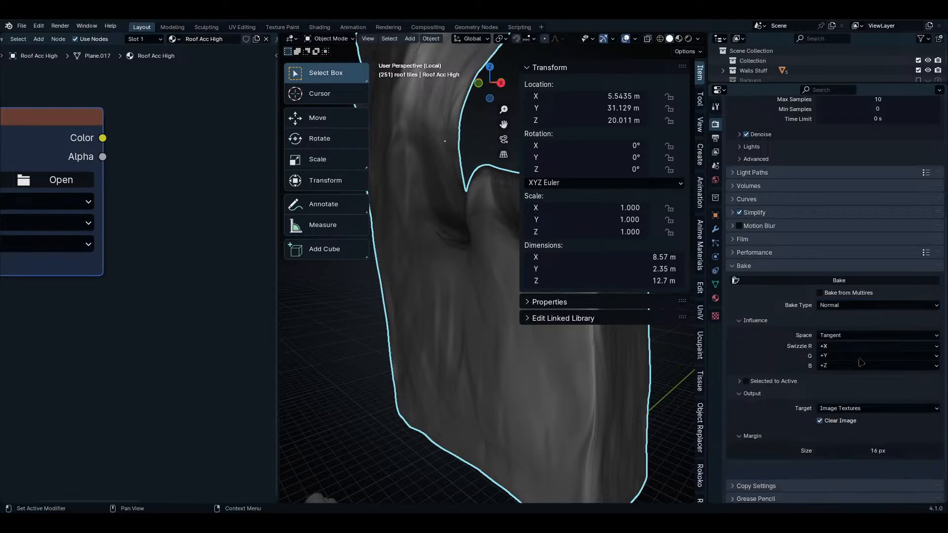
click(739, 381)
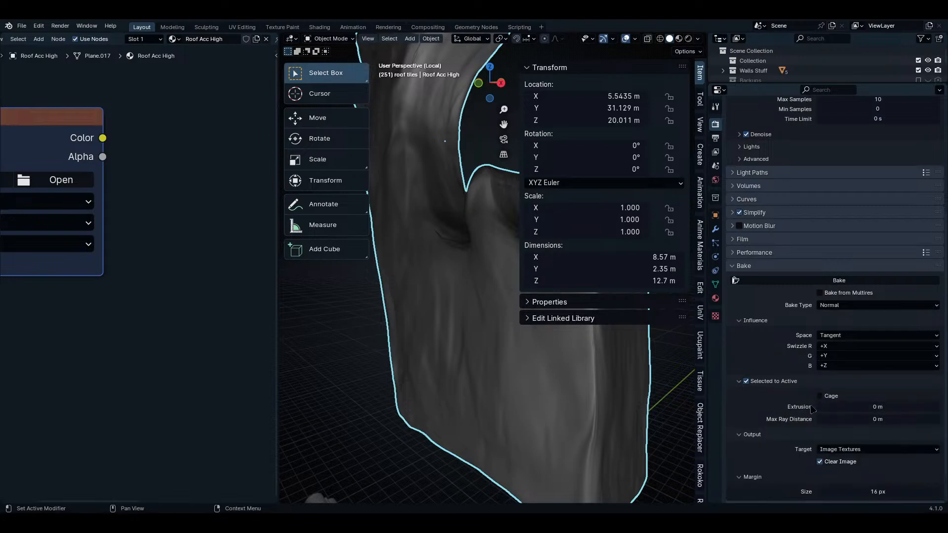
click(832, 396)
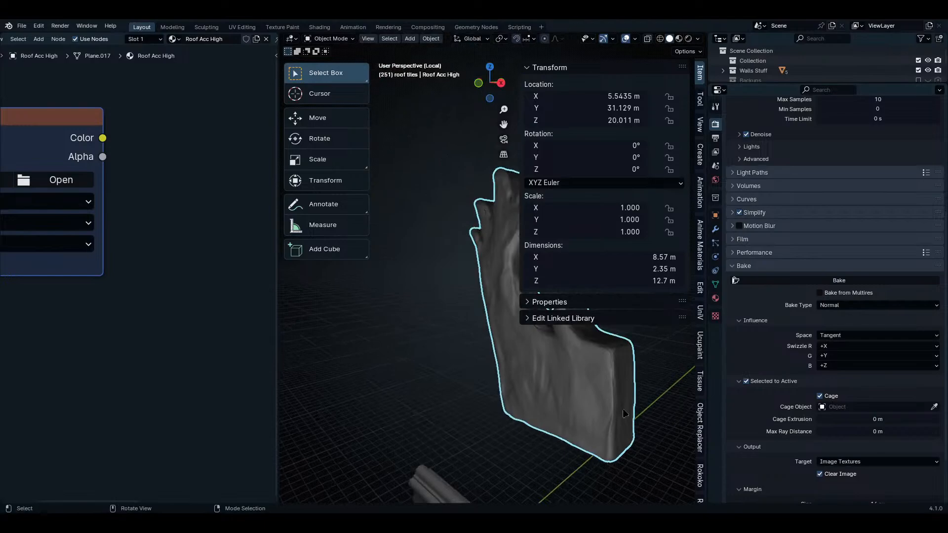
- Duplicate the Roof Acc Low object in place and enlarge the outliner so the copy is listed
key(ctrl+space)
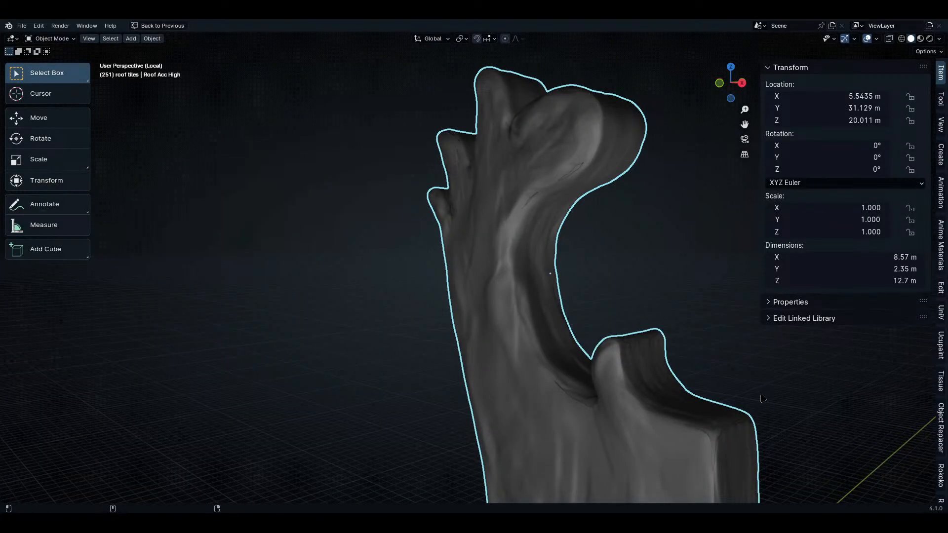
key(ctrl+space)
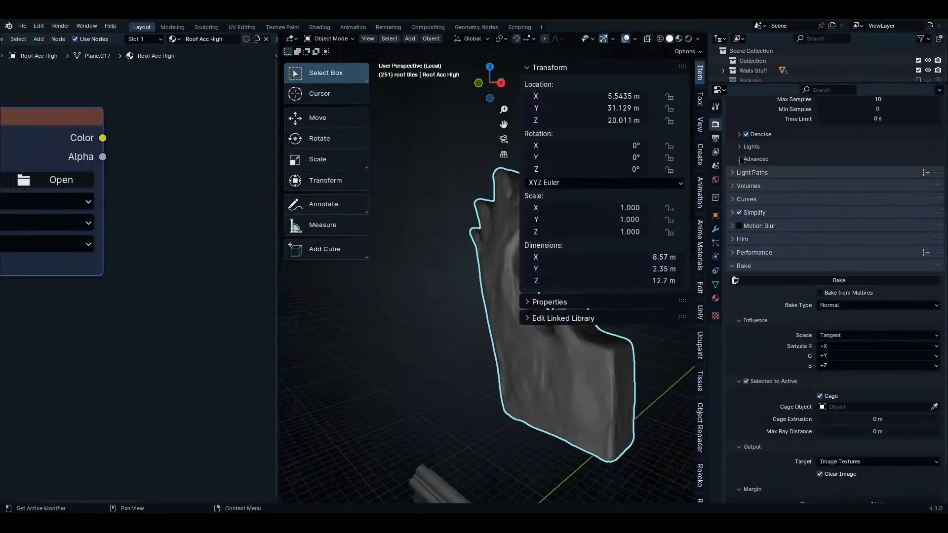
drag(788, 81, 796, 416)
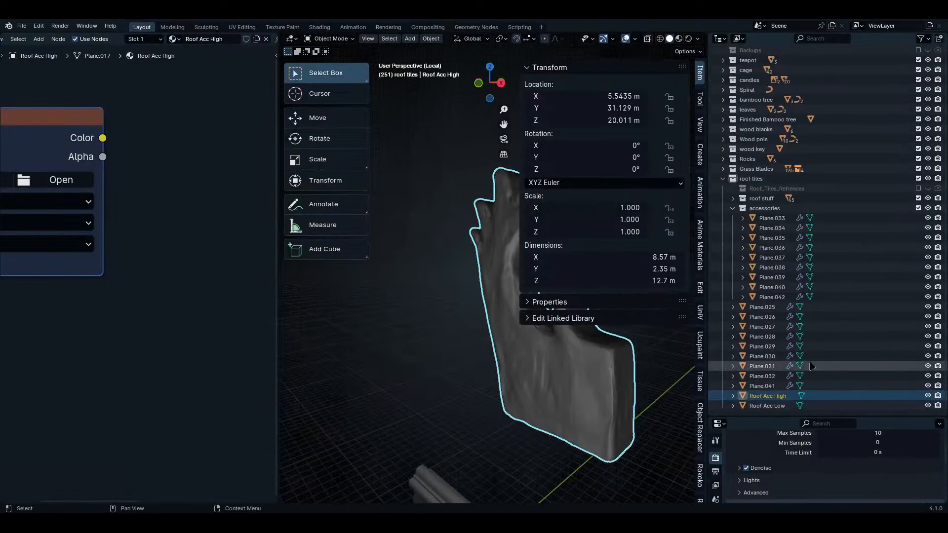
click(782, 405)
middle_drag(610, 411, 471, 404)
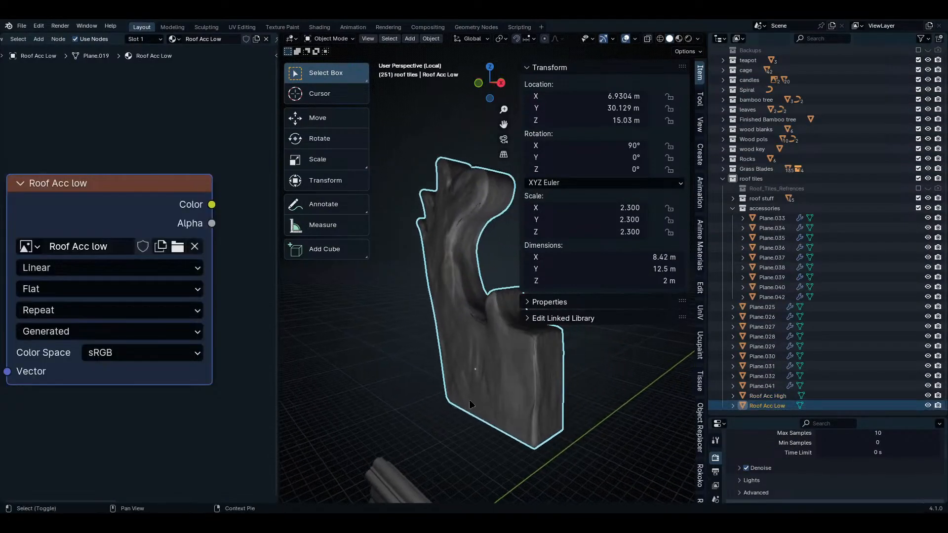
key(shift+d)
click(466, 394)
drag(790, 418, 795, 491)
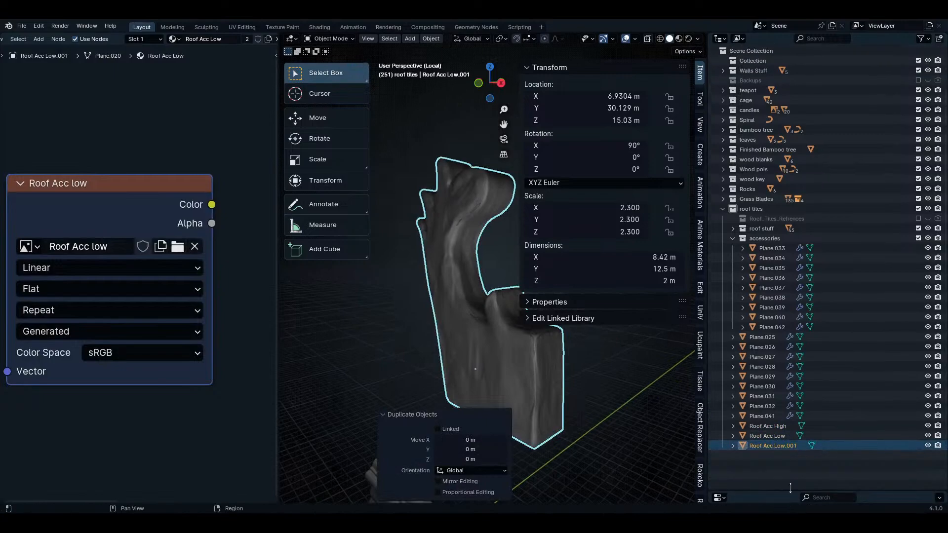
- Rename the duplicated low mesh as Cage
double_click(800, 445)
key(ctrl+a)
key(BackSpace)
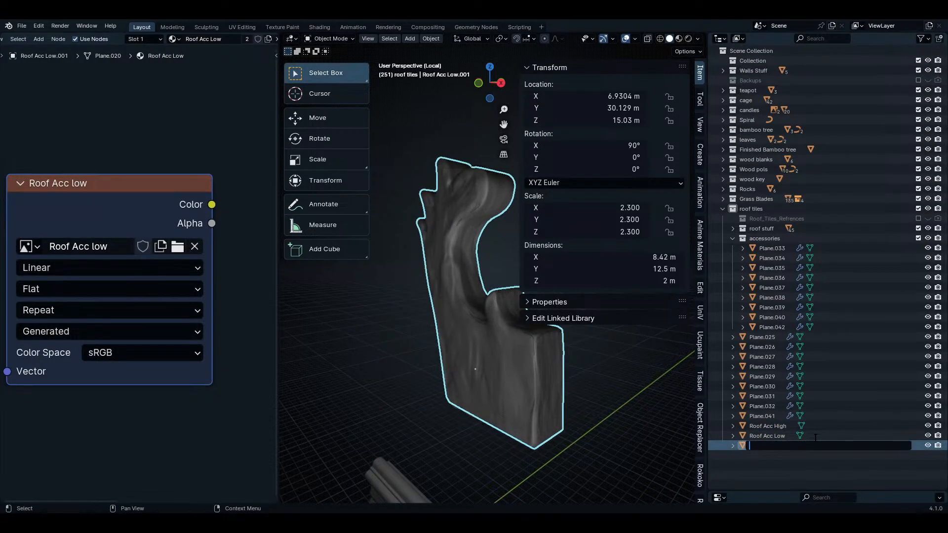
text(Cage)
key(Return)
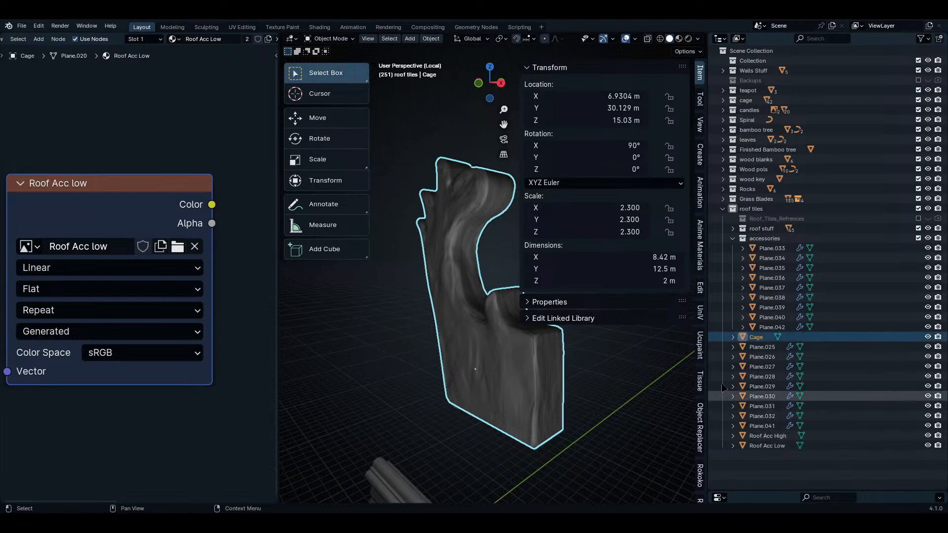
- Fatten the entire Cage mesh outward along its normals to about 8.88 × 12.9 × 2.46 m
key(Tab)
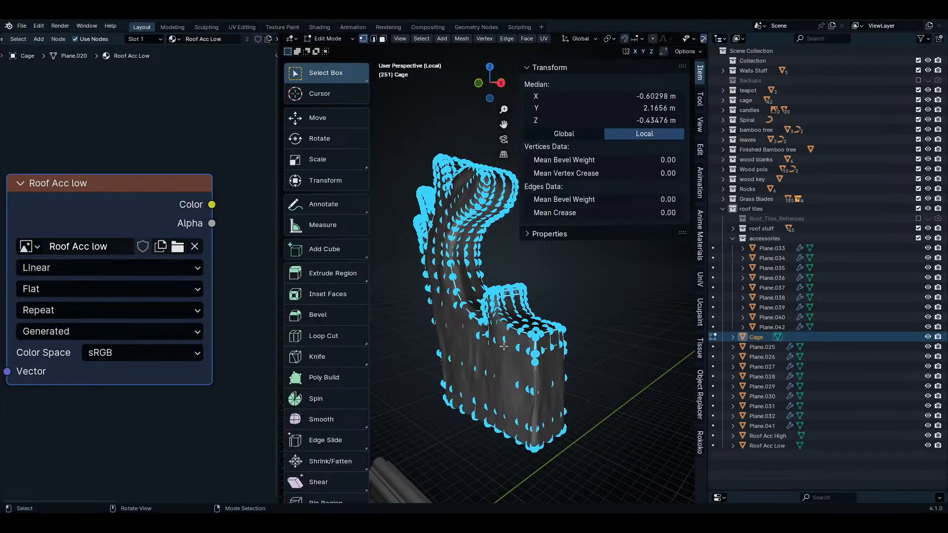
key(alt+s)
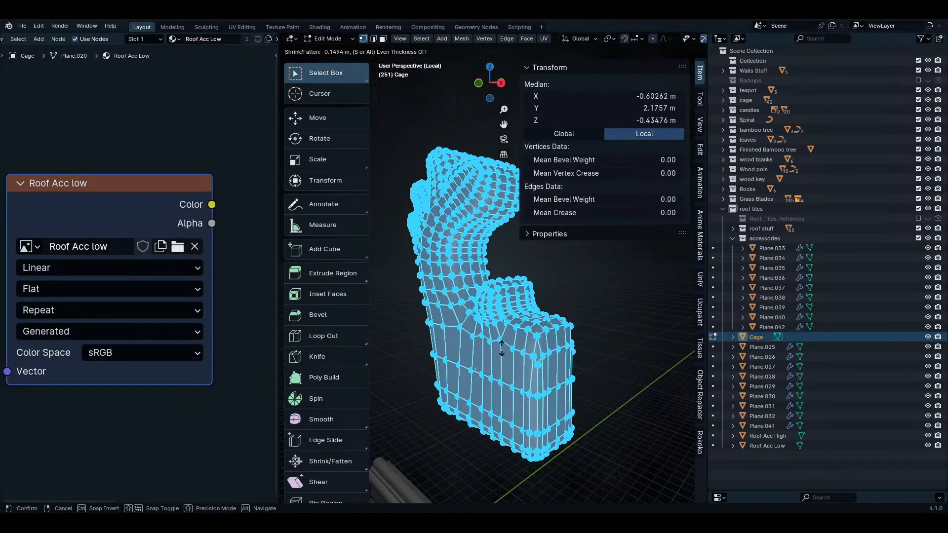
click(499, 347)
key(Tab)
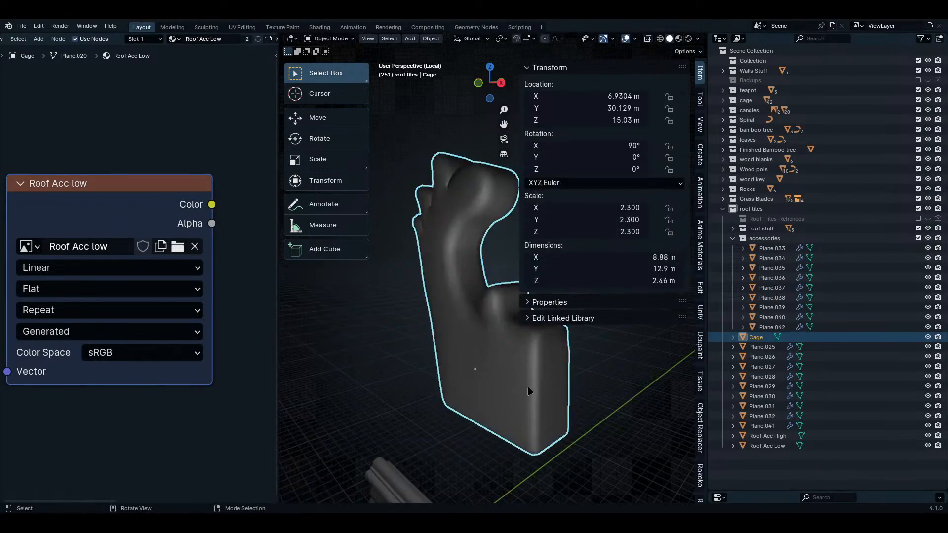
scroll(527, 386, up, 2)
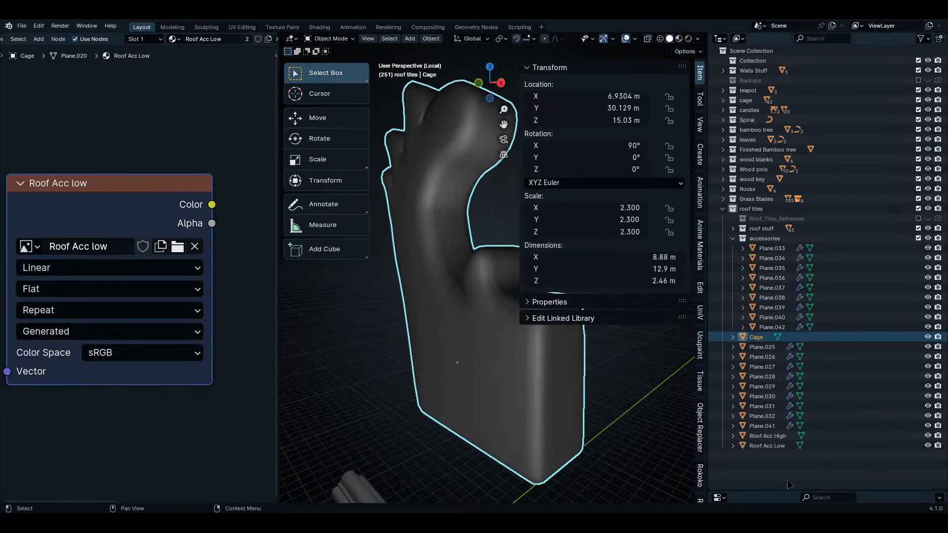
- Select Roof Acc High and add Roof Acc Low to the selection, keeping the high mesh active
double_click(767, 435)
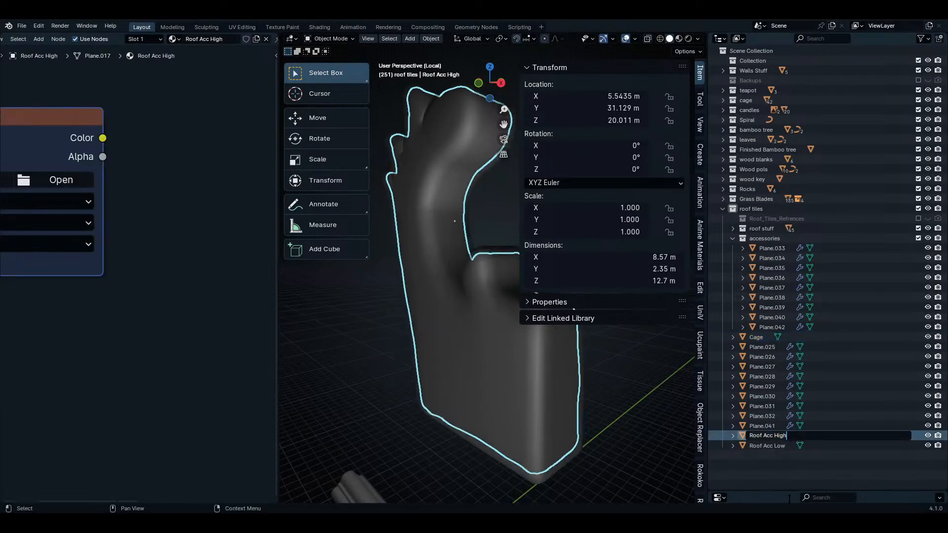
click(775, 459)
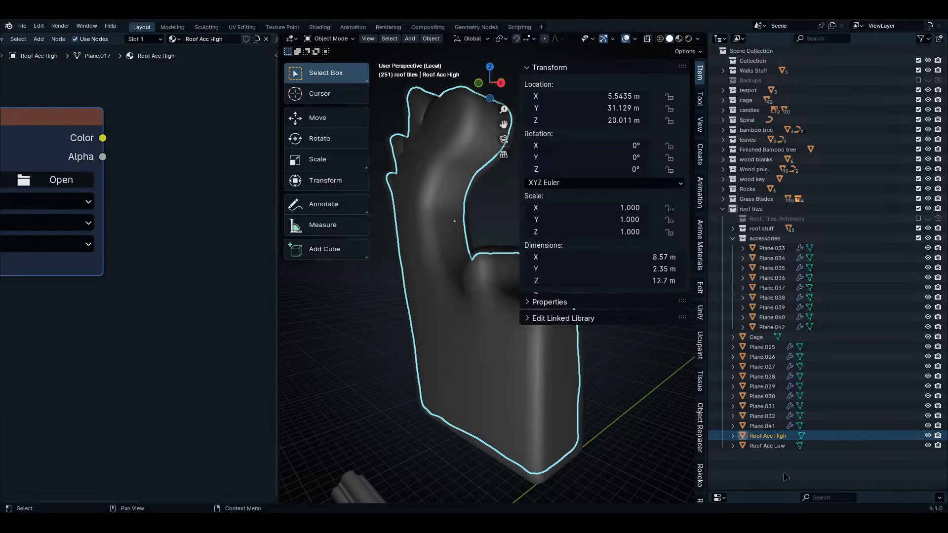
shift+click(770, 446)
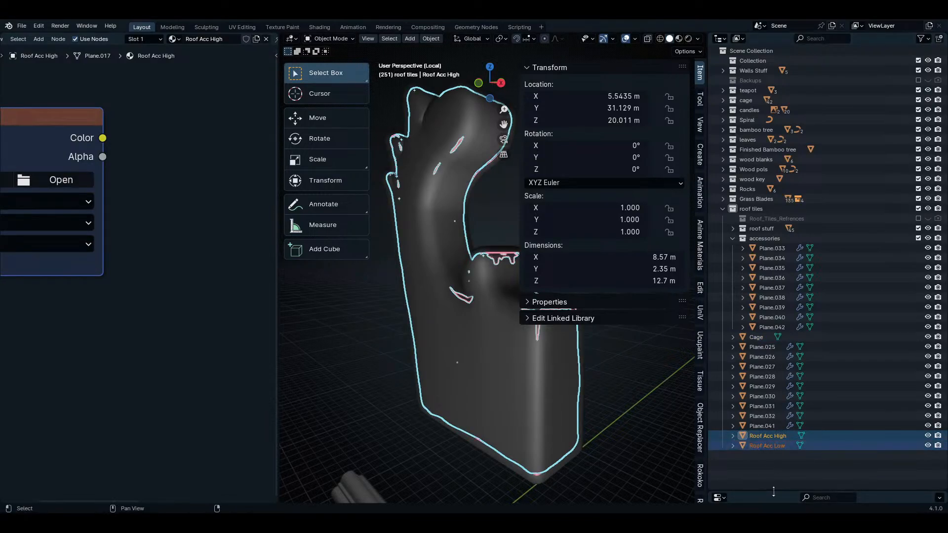
- Enlarge the render settings area and assign Cage as the bake's cage object
drag(774, 492, 773, 166)
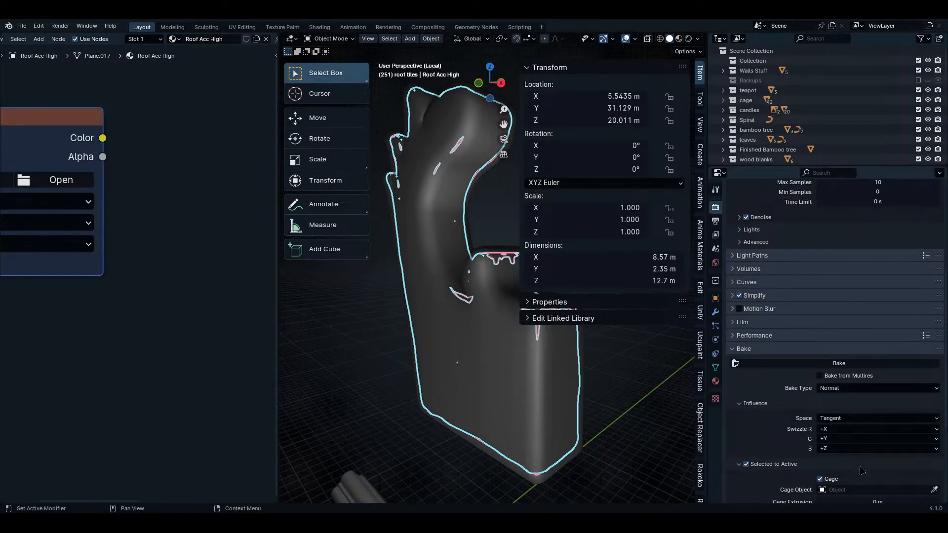
click(861, 489)
text(Cage)
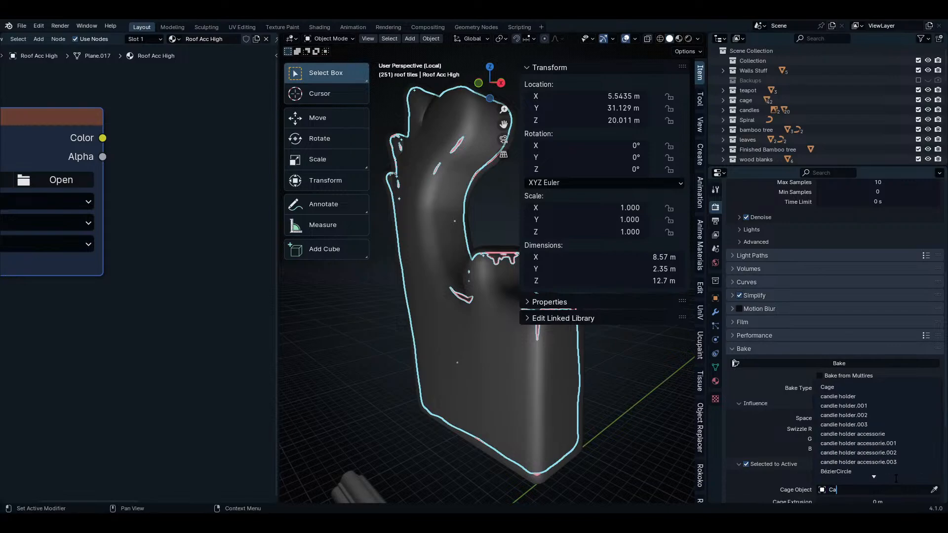
click(873, 388)
scroll(741, 415, down, 3)
- Magnify and widen the bake settings area, and hide the 3D viewport's transform sidebar
ctrl+middle_drag(921, 435, 873, 374)
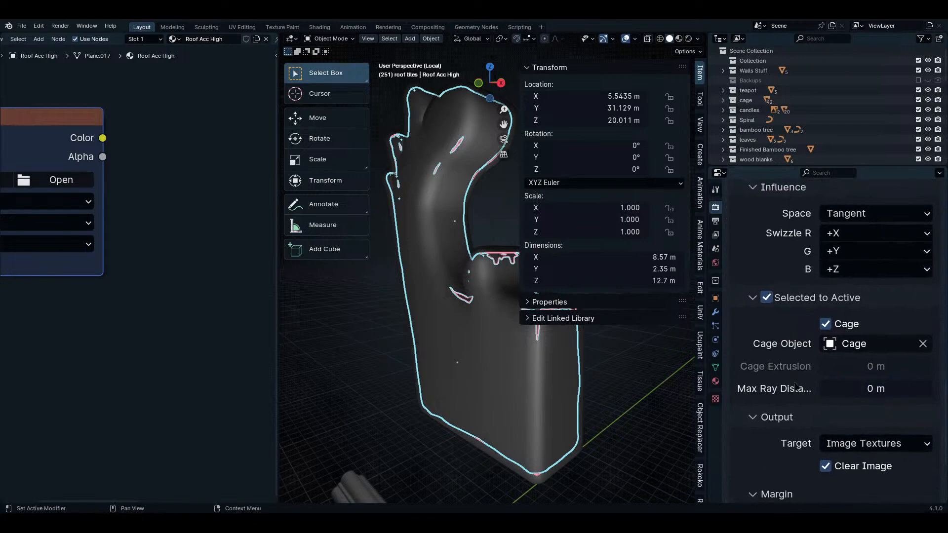
ctrl+middle_drag(754, 402, 713, 395)
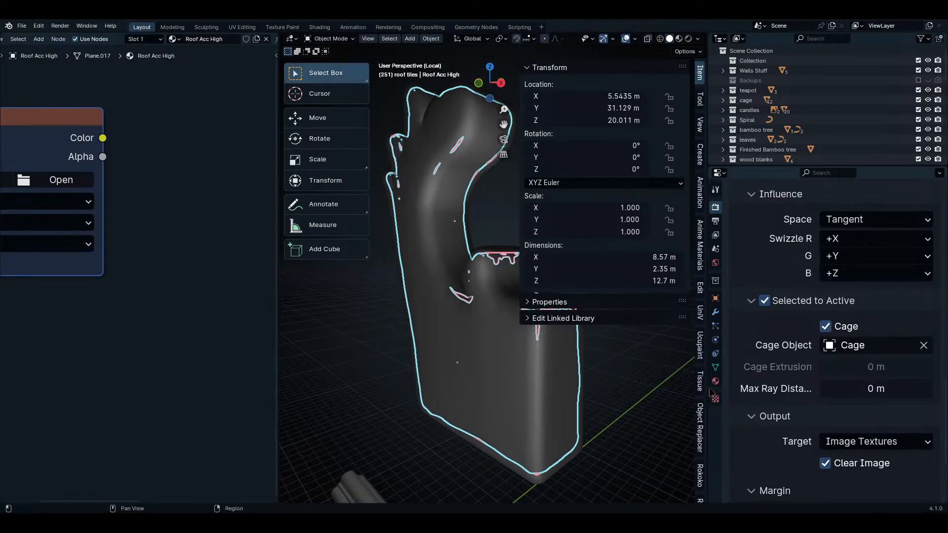
drag(709, 385, 662, 378)
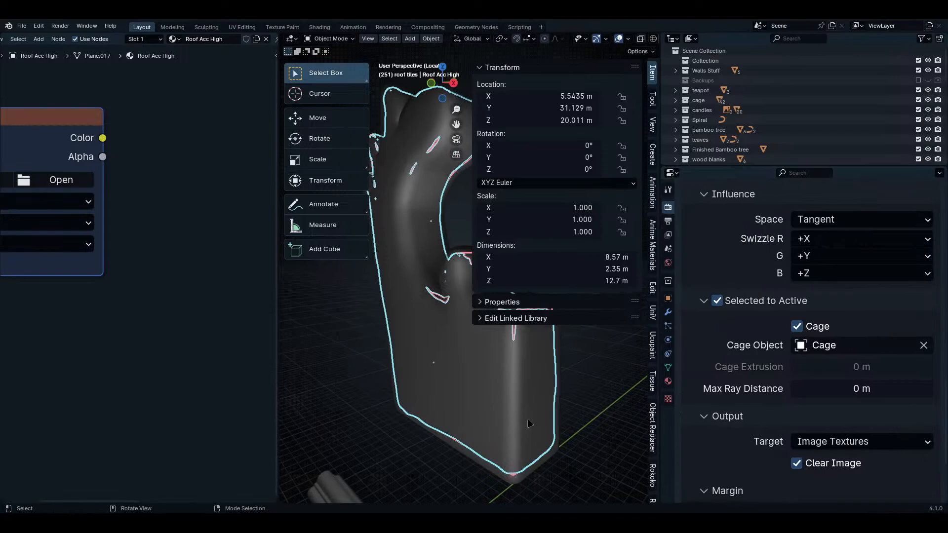
key(n)
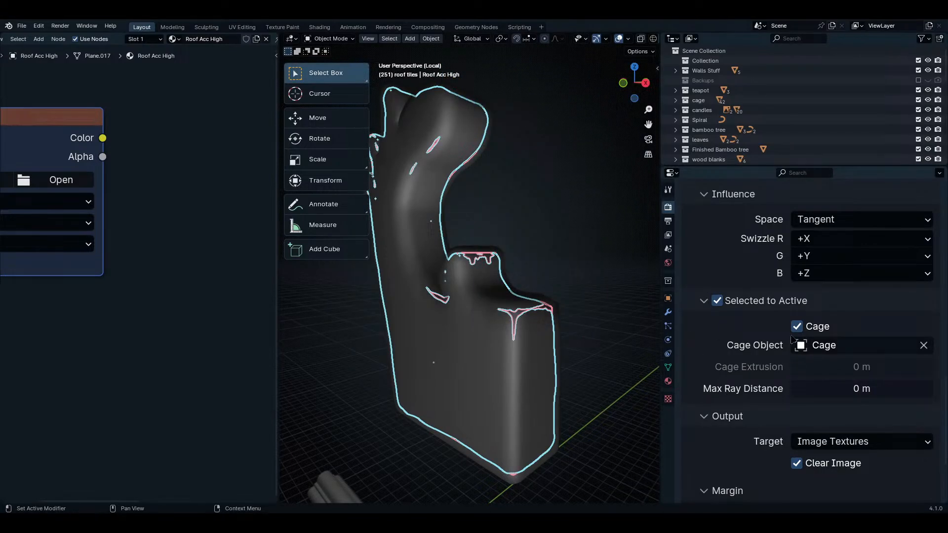
- Review the bake output settings and try to bake the normal map with Image Textures as the target
scroll(803, 264, down, 5)
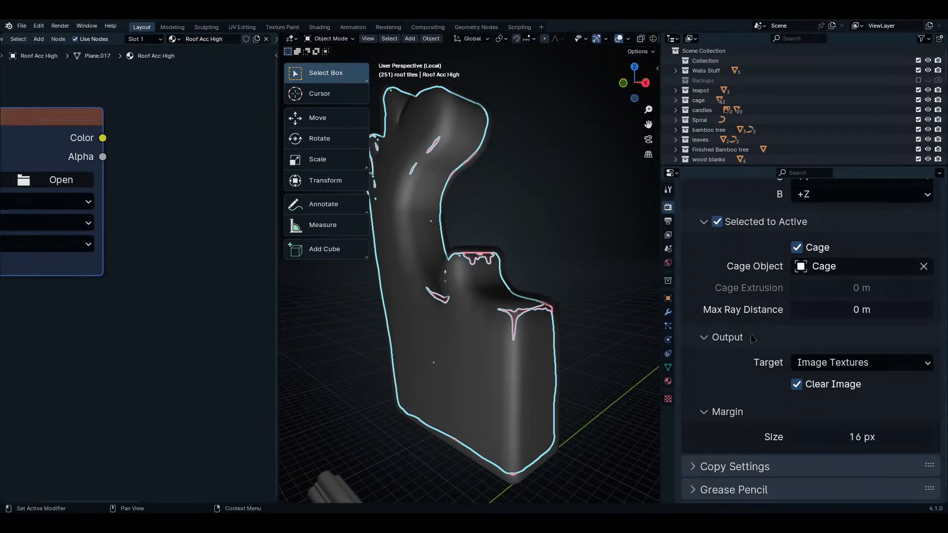
click(862, 342)
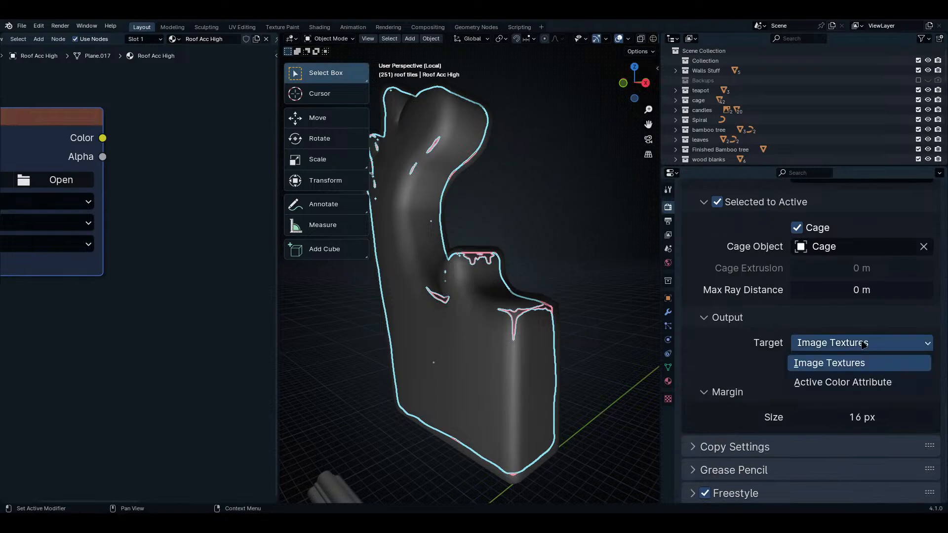
click(862, 342)
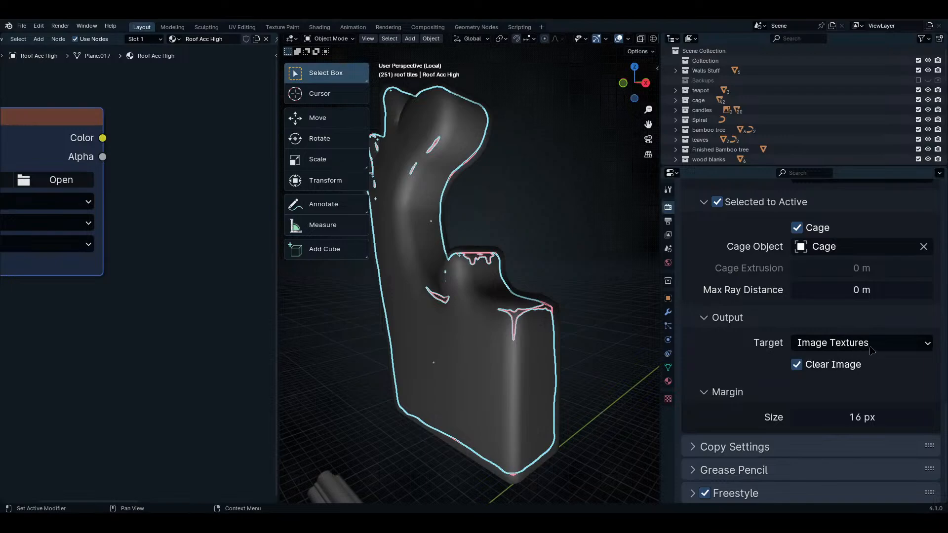
scroll(755, 321, up, 12)
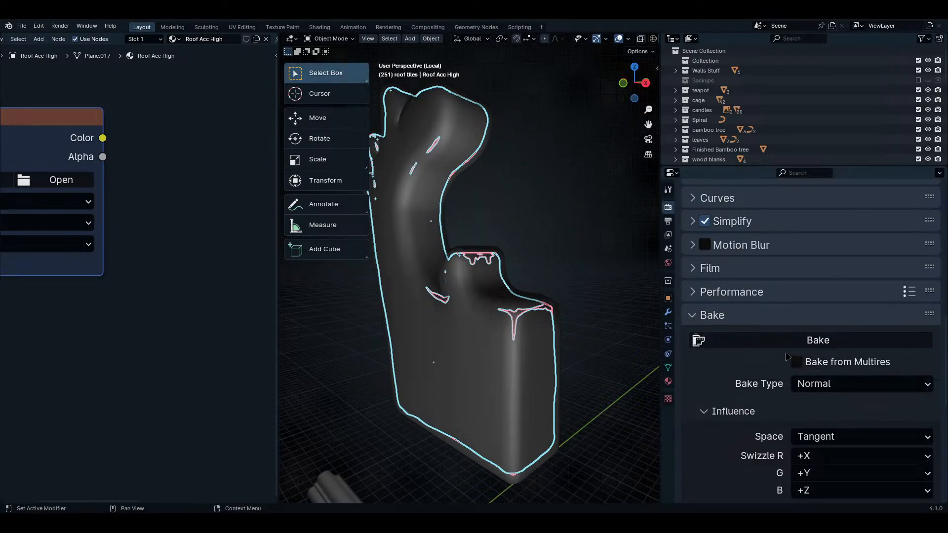
scroll(761, 405, down, 10)
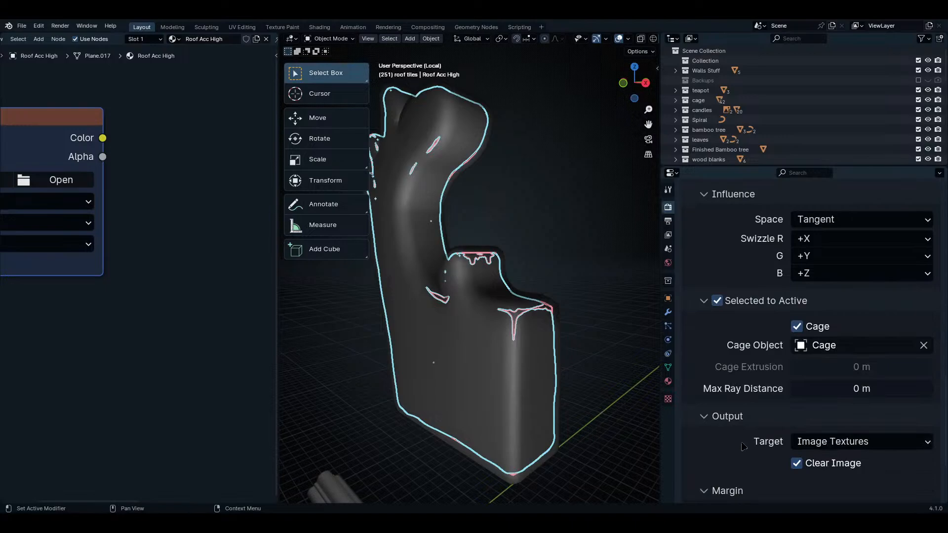
scroll(742, 446, up, 8)
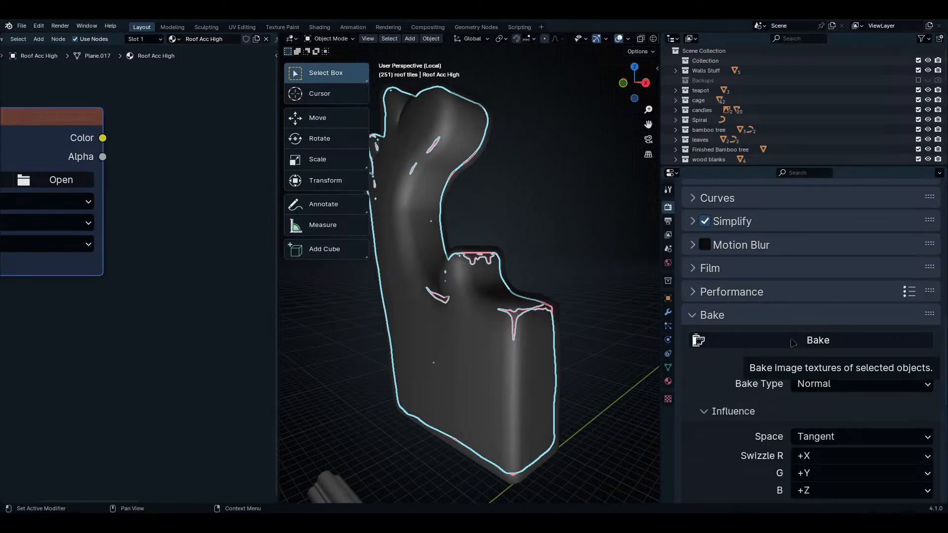
click(792, 342)
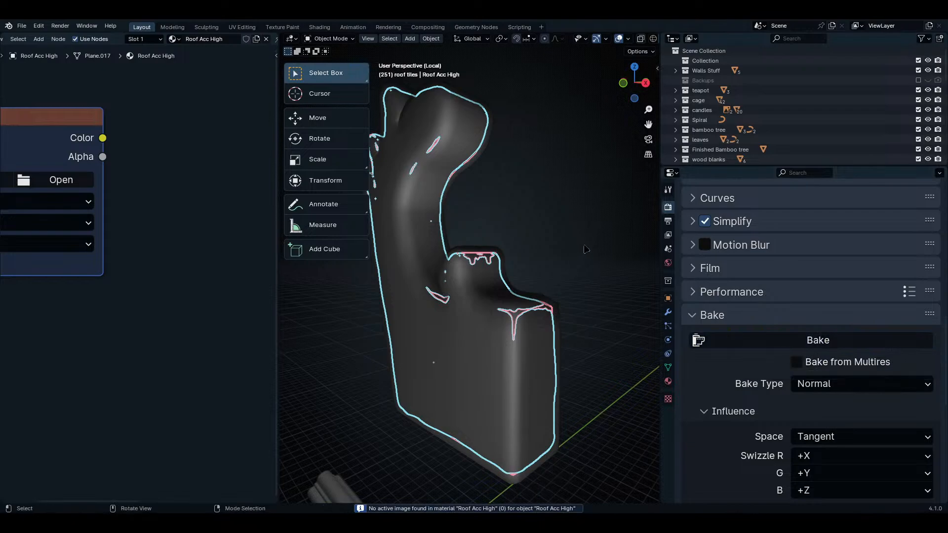
- Enlarge the outliner, select Roof Acc High, and assign the existing Roof Acc low image to its Image Texture node
drag(742, 167, 720, 462)
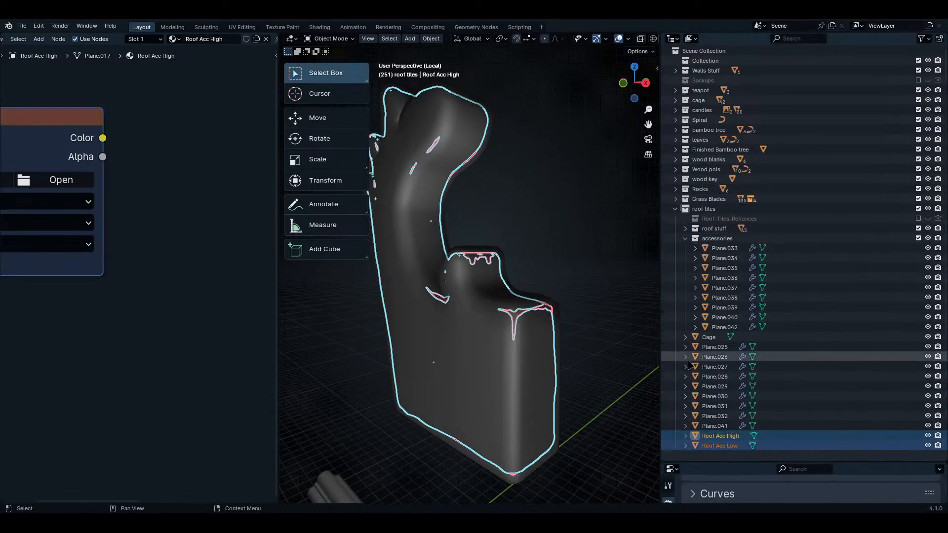
click(748, 446)
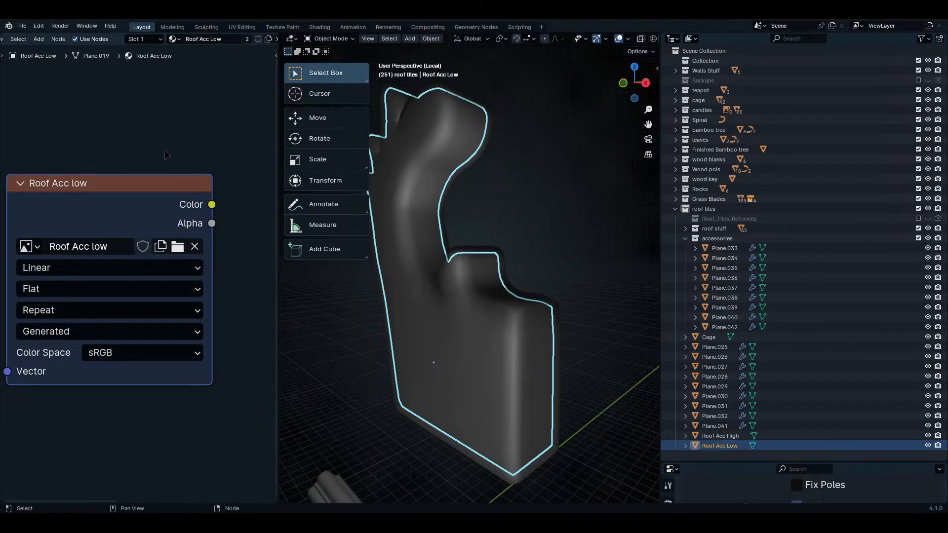
click(737, 436)
scroll(25, 218, down, 7)
middle_drag(26, 208, 160, 242)
scroll(161, 242, up, 6)
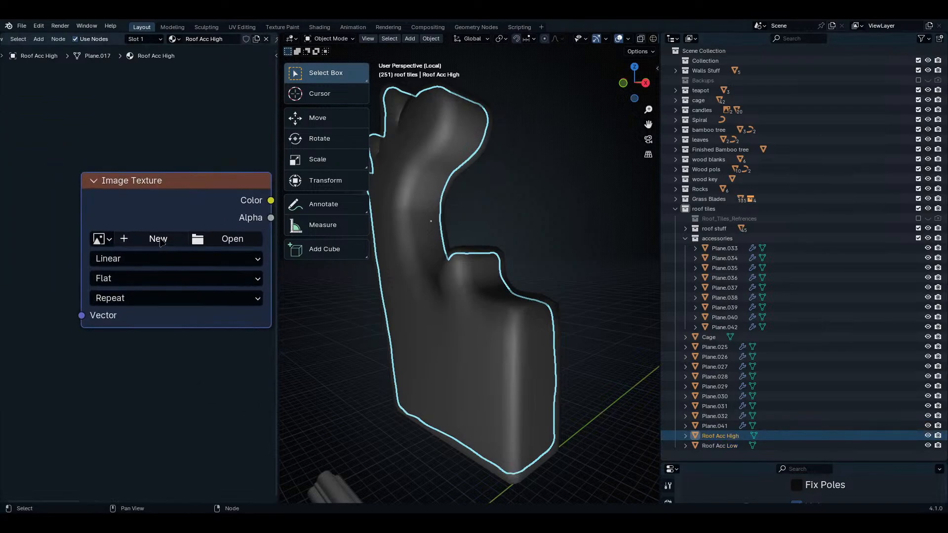
click(102, 239)
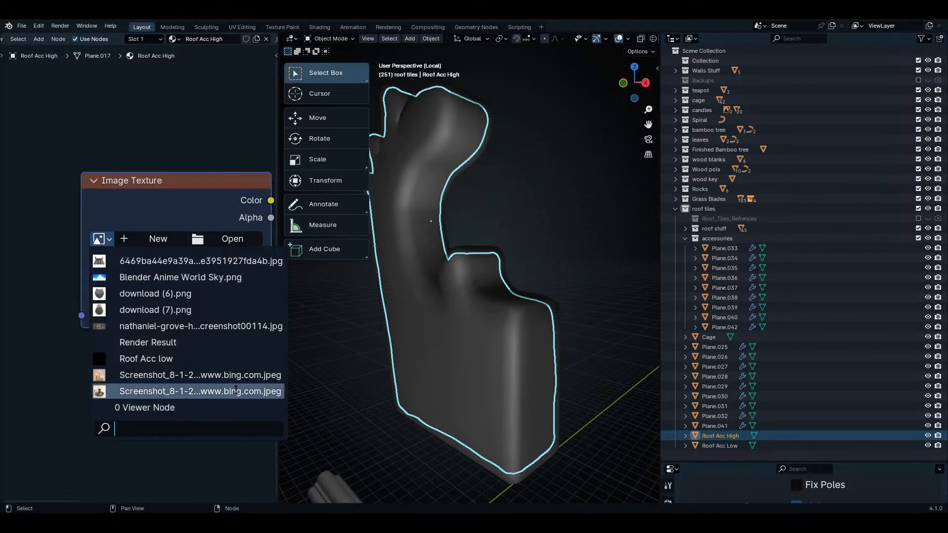
click(146, 358)
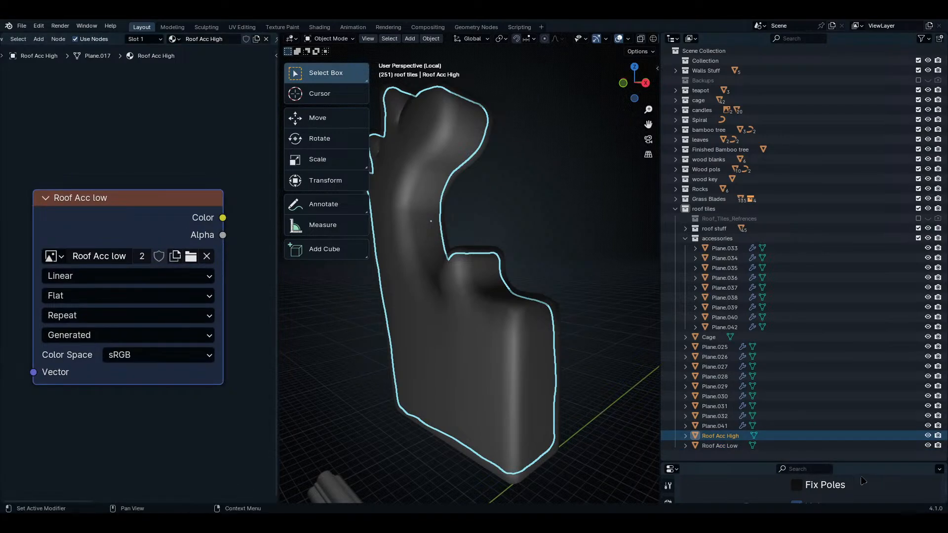
- Select Roof Acc High and Roof Acc Low together in the outliner, keeping Roof Acc High active
shift+click(720, 446)
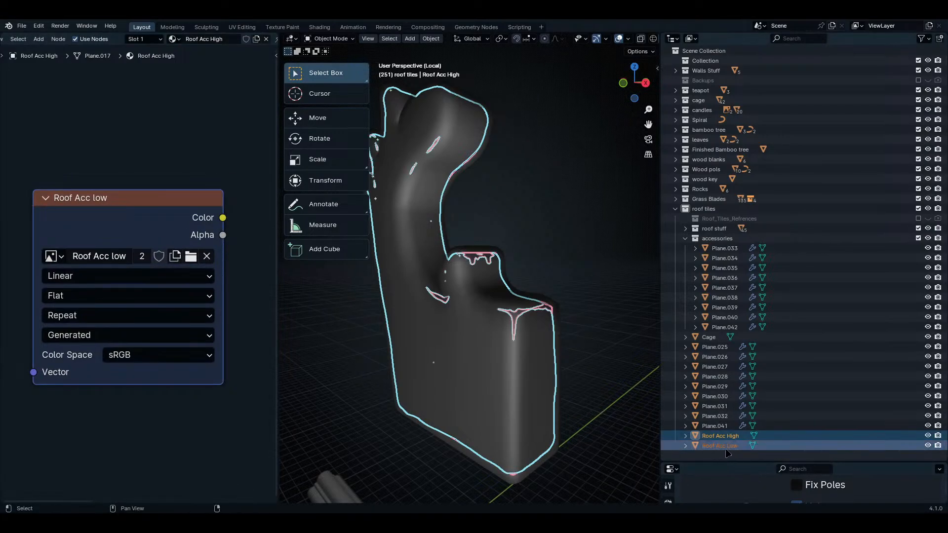
shift+click(744, 151)
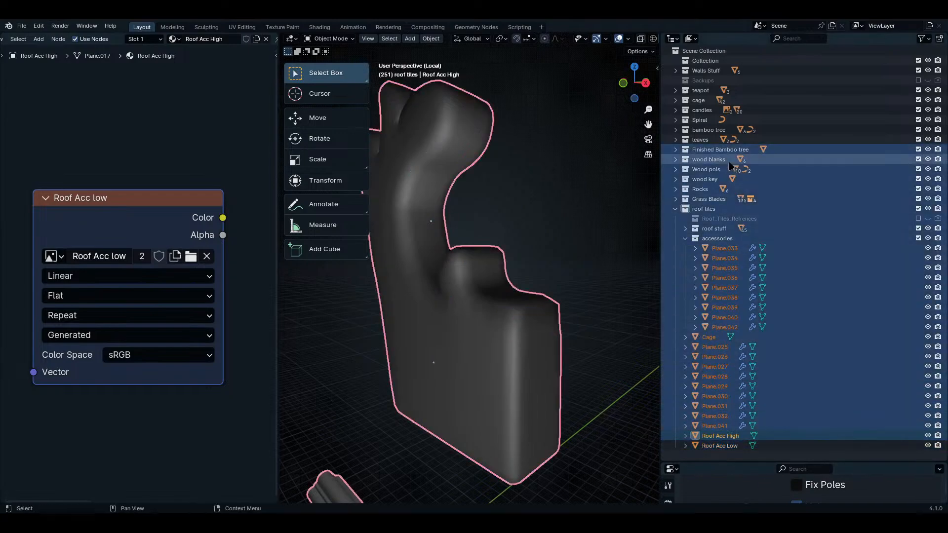
click(738, 436)
shift+click(739, 446)
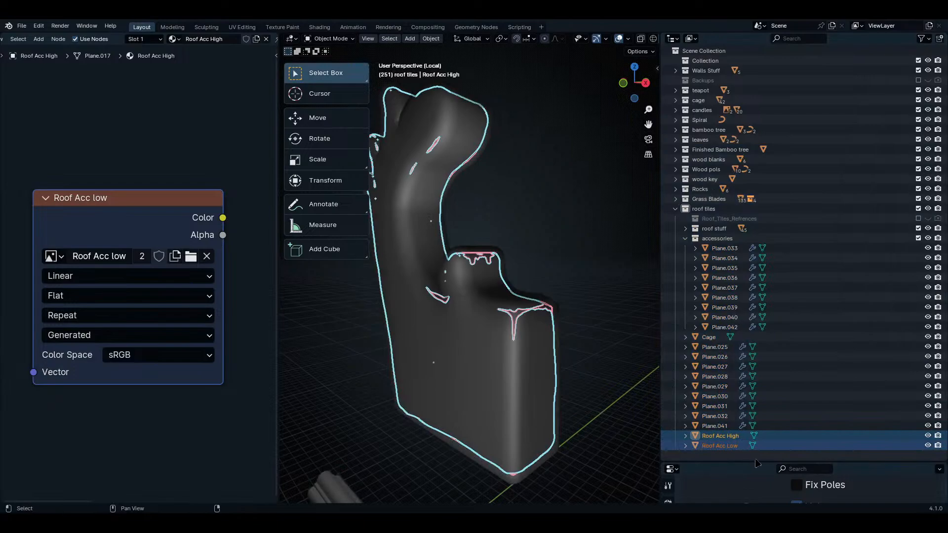
- Enlarge the properties area, review the render bake settings, and try to bake the normal map with the Cage object
drag(756, 457, 760, 139)
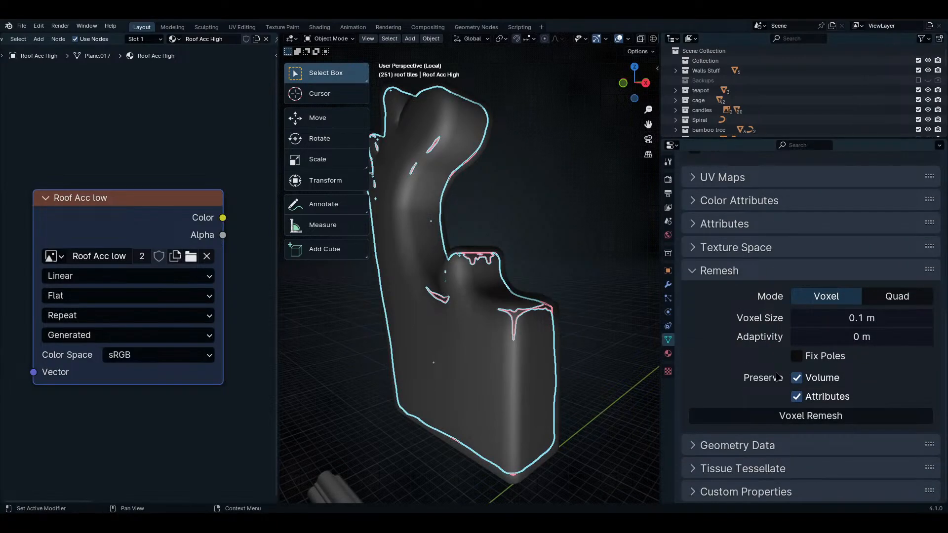
scroll(806, 332, up, 7)
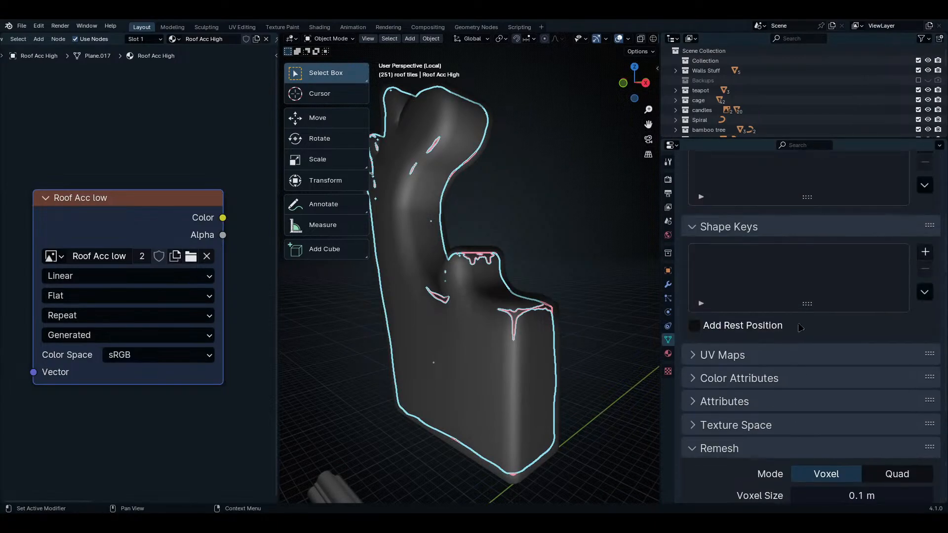
click(667, 179)
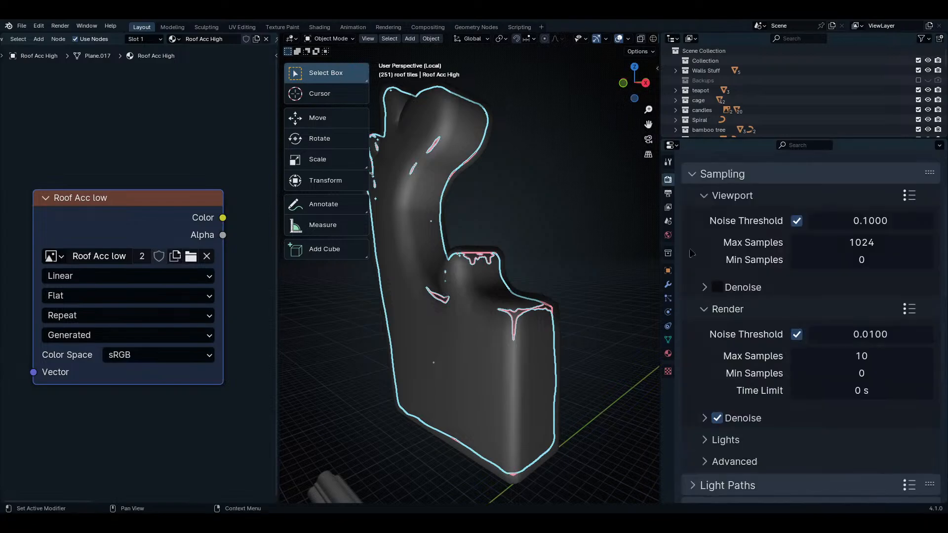
scroll(797, 422, down, 10)
scroll(796, 422, down, 8)
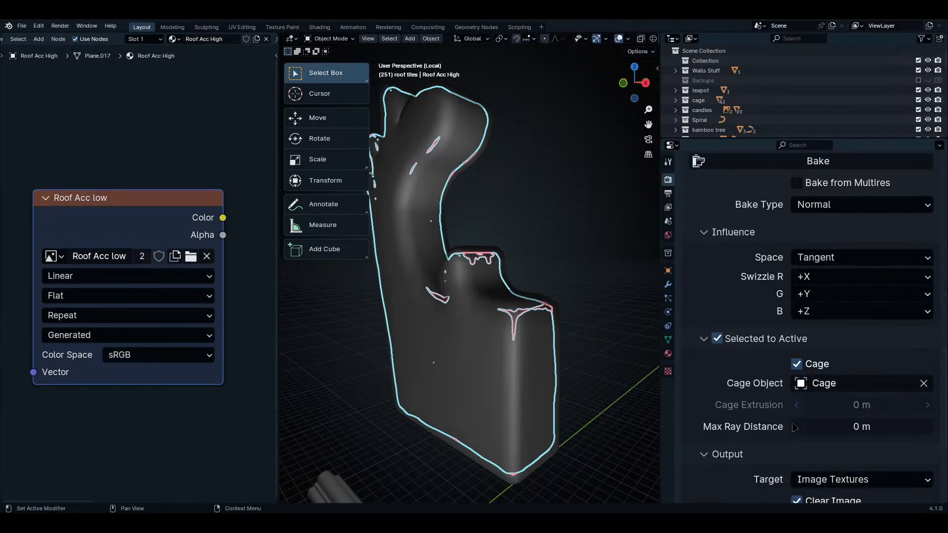
scroll(792, 313, up, 4)
scroll(792, 312, down, 6)
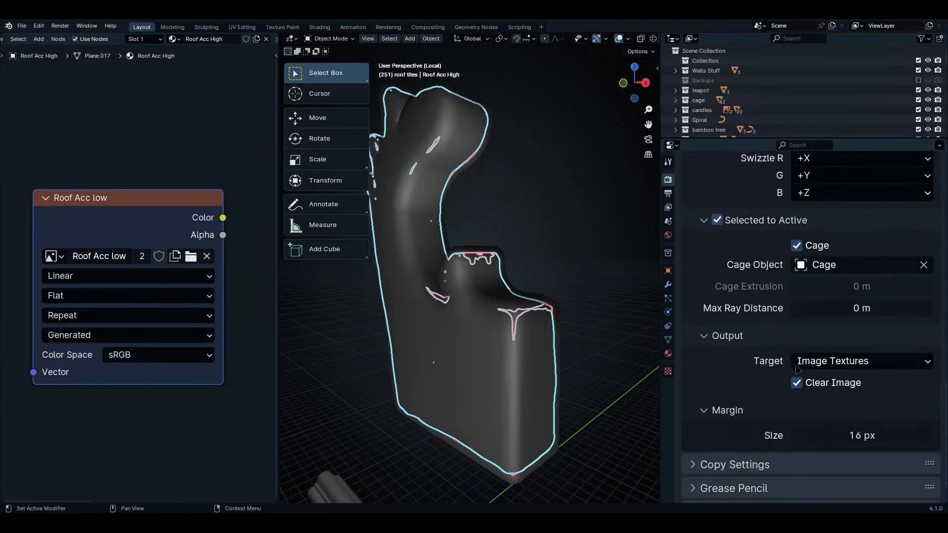
scroll(793, 326, up, 8)
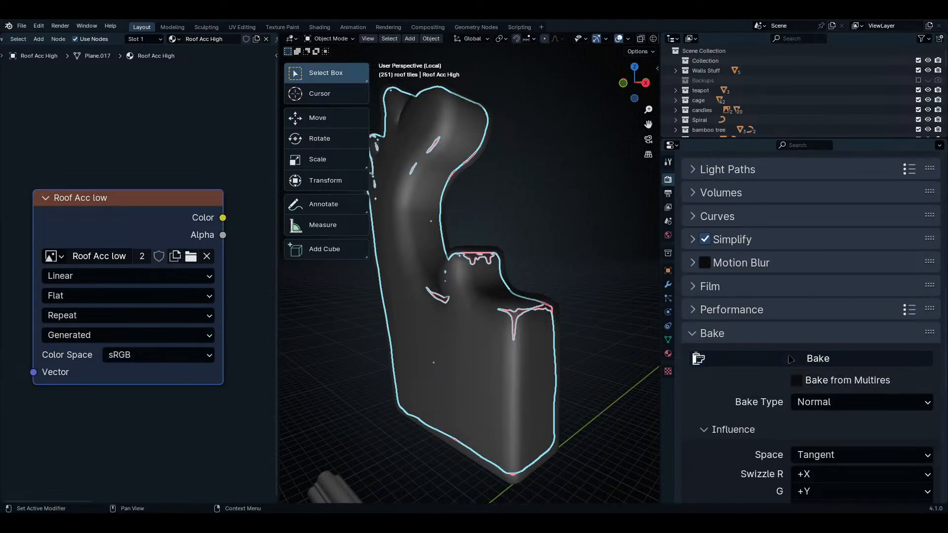
click(790, 359)
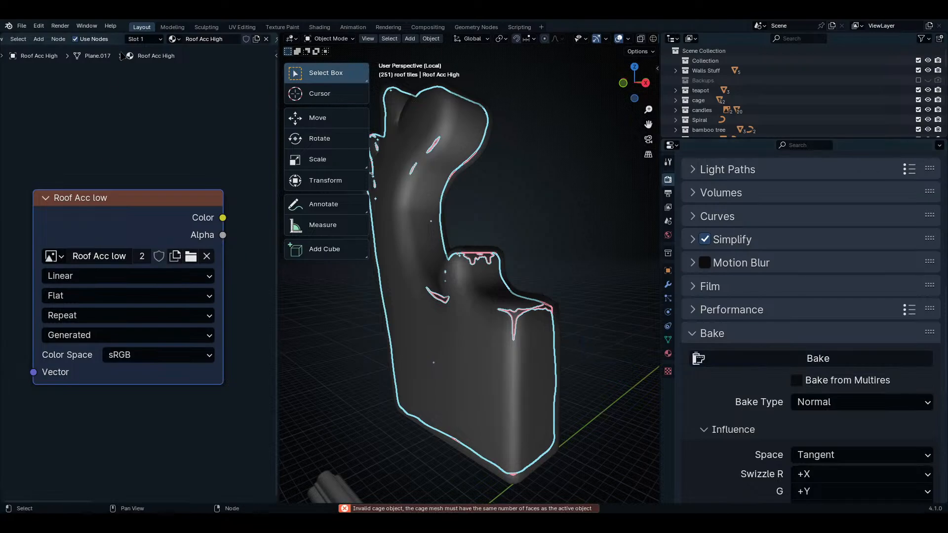
- Split the shader editor area horizontally and turn the new upper area into an Image Editor displaying the Roof Acc low image
scroll(10, 39, left, 3)
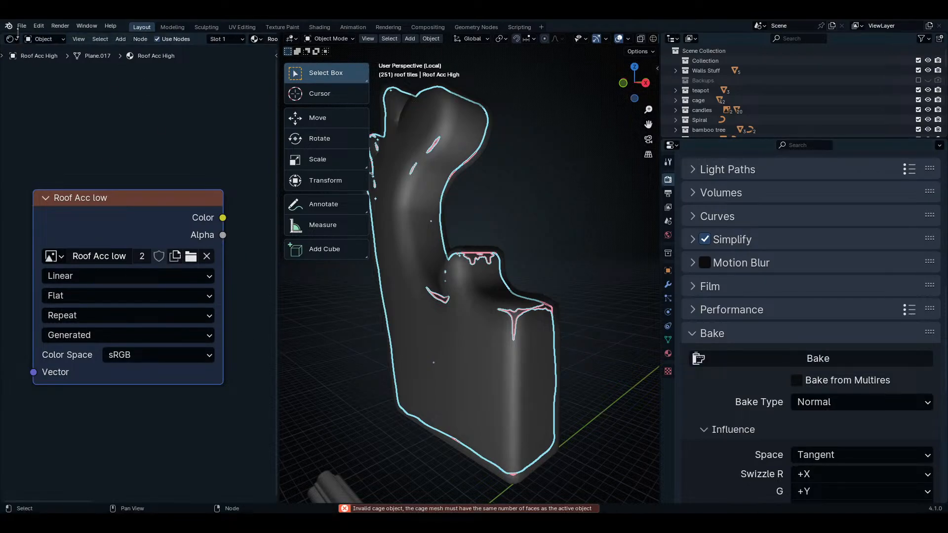
drag(4, 34, 5, 233)
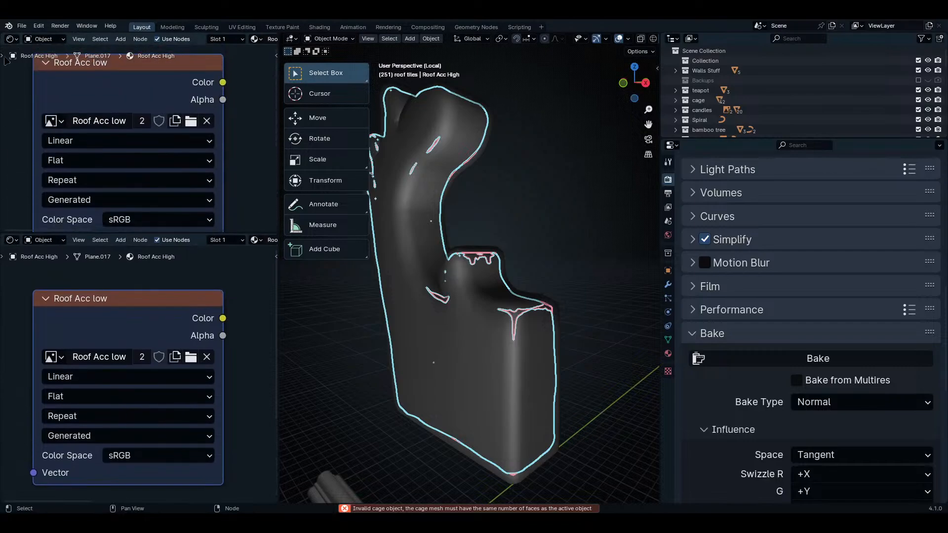
click(11, 39)
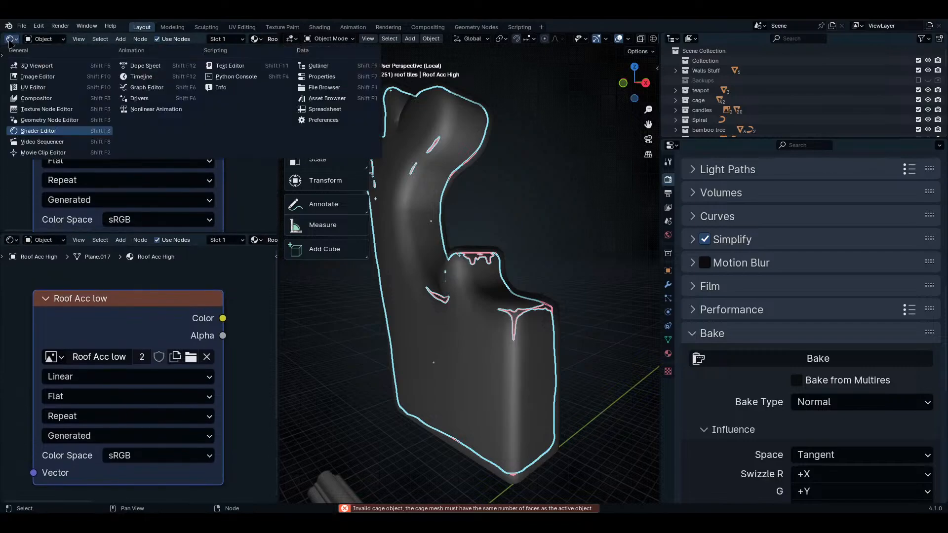
click(50, 77)
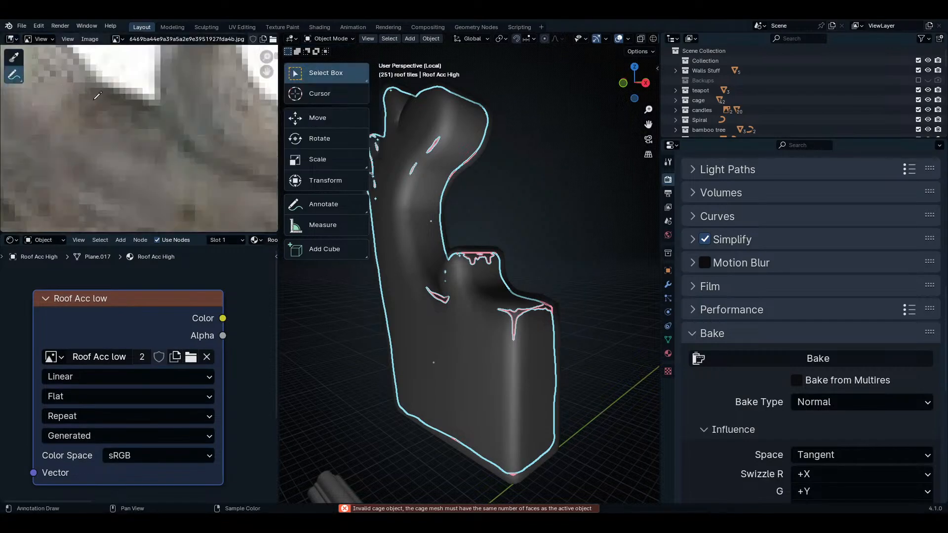
scroll(97, 96, down, 5)
click(117, 39)
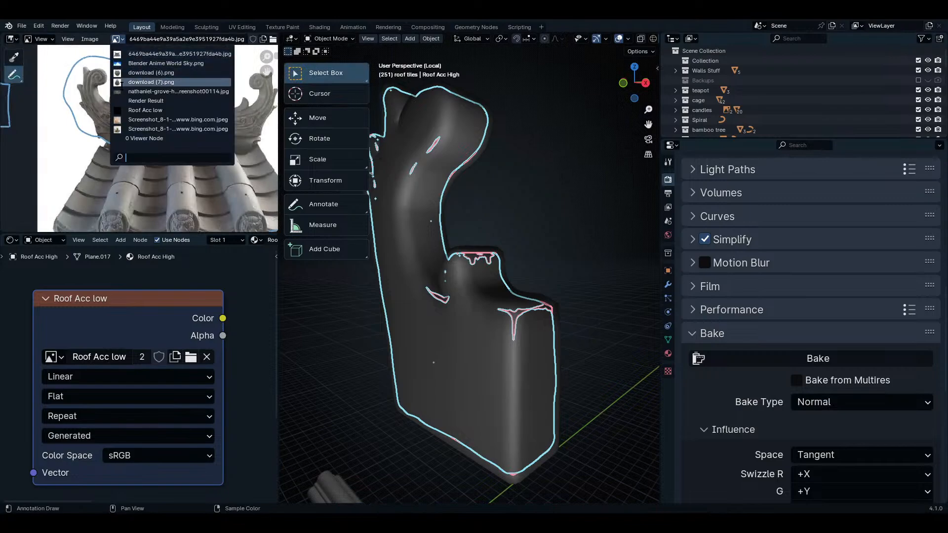
click(148, 110)
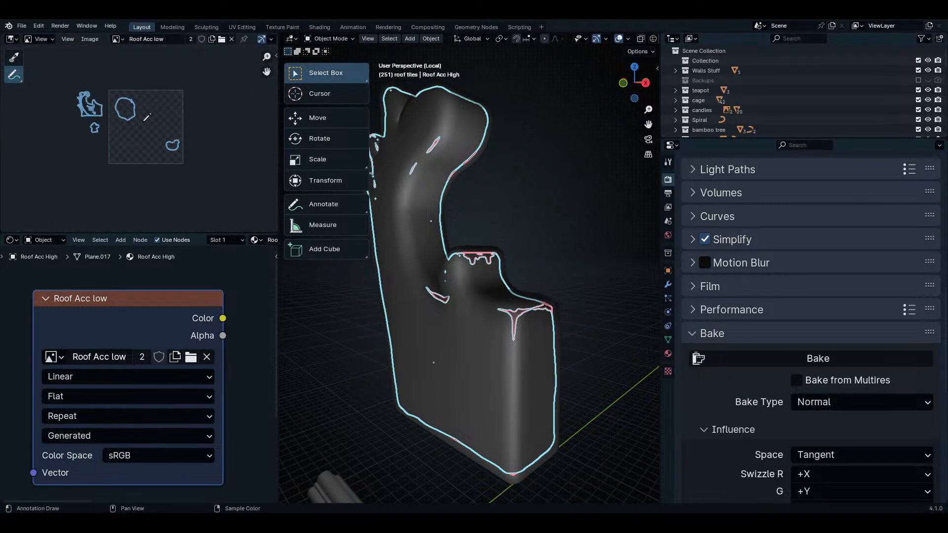
- Inspect the Roof Acc low image and the Render Result in a maximized Image Editor, and restore the layout
scroll(147, 117, up, 6)
key(ctrl+space)
scroll(424, 126, up, 5)
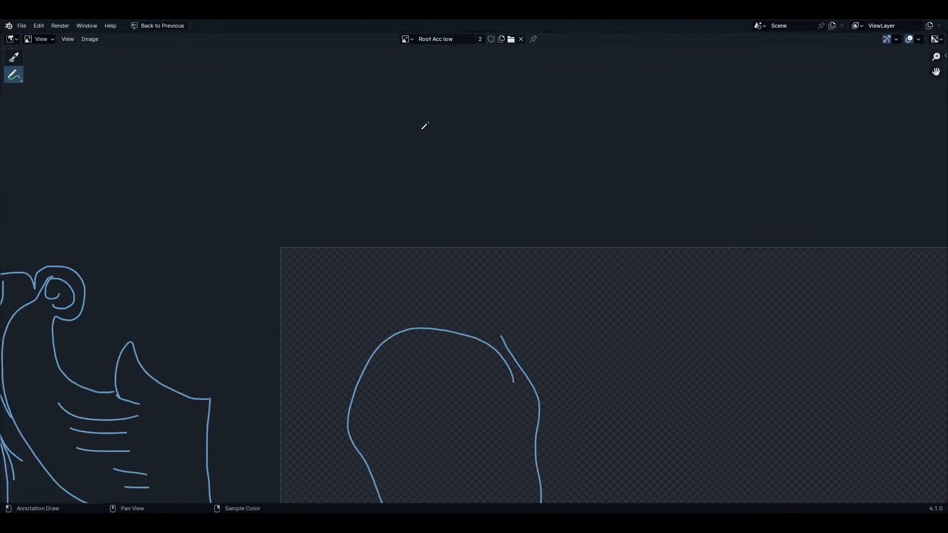
click(405, 39)
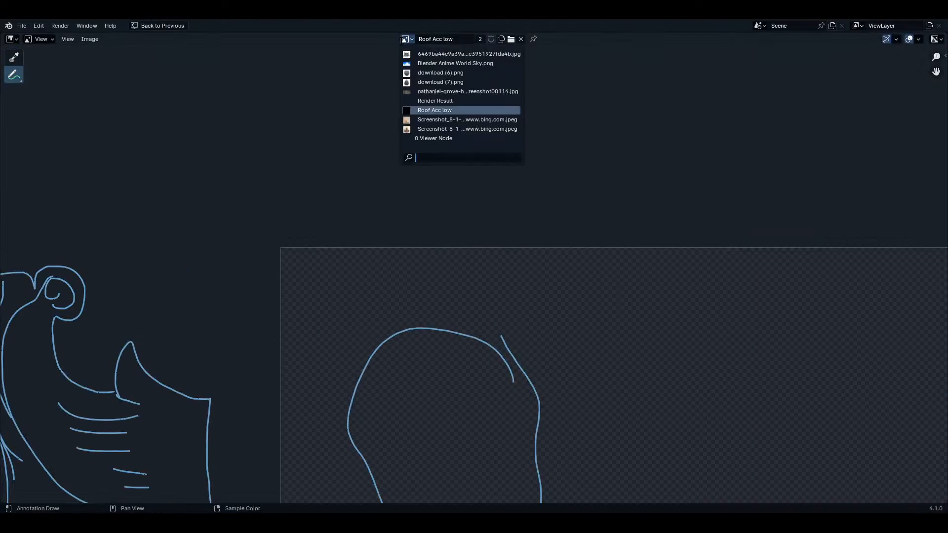
click(454, 101)
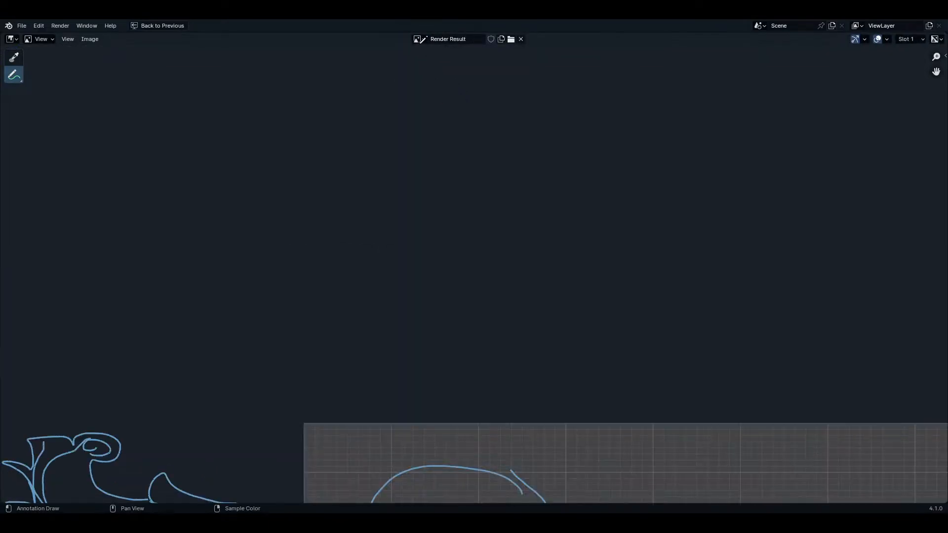
click(420, 39)
click(463, 109)
scroll(439, 149, down, 3)
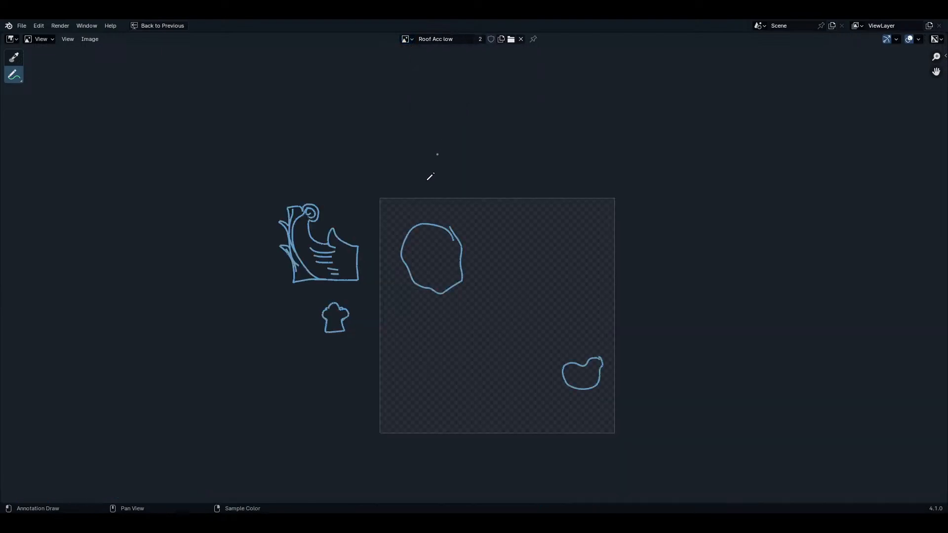
scroll(433, 184, up, 1)
key(ctrl+space)
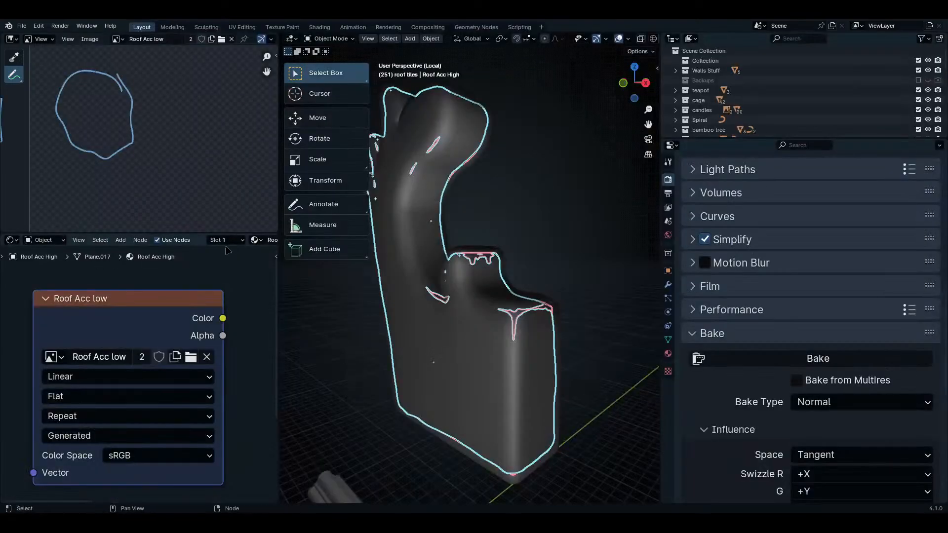
- Shrink the Image Editor area and set the Roof Acc low image's color space to Non-Color
drag(203, 232, 202, 171)
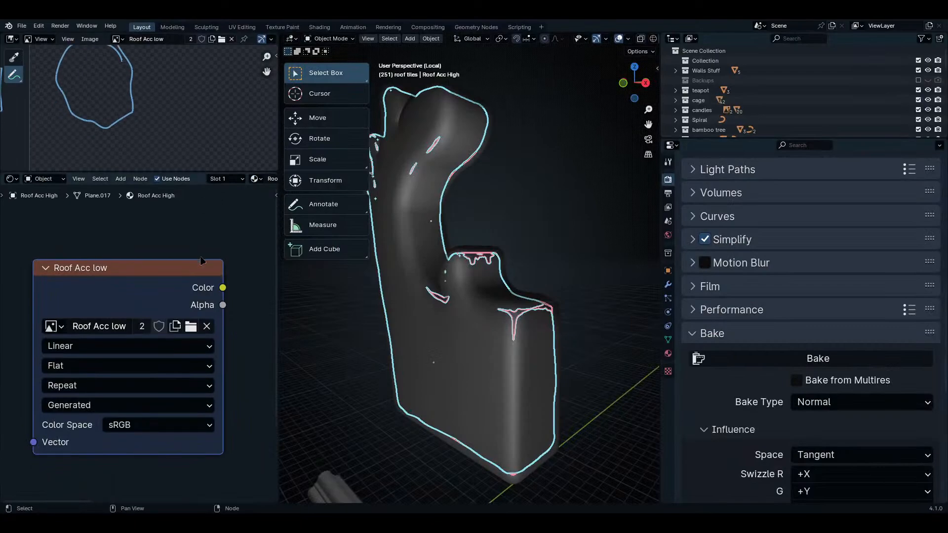
key(Home)
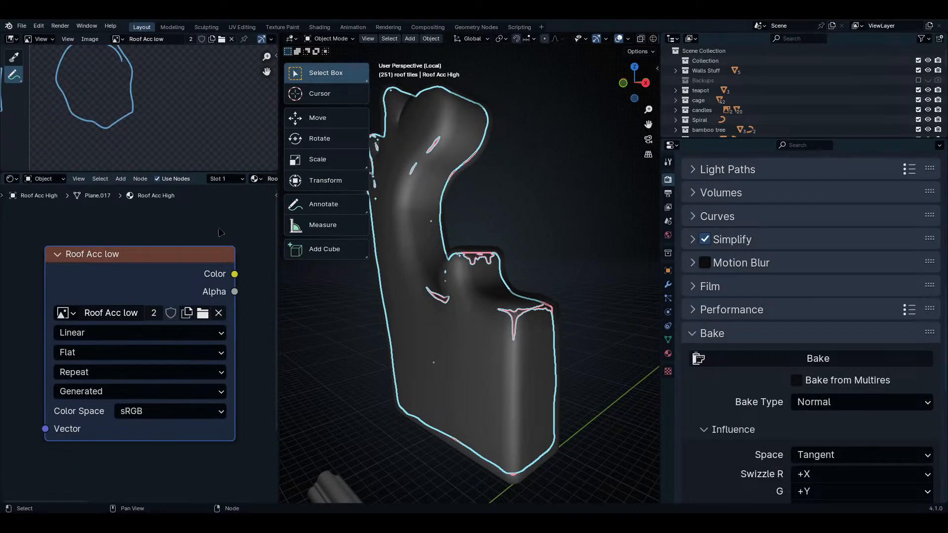
click(193, 411)
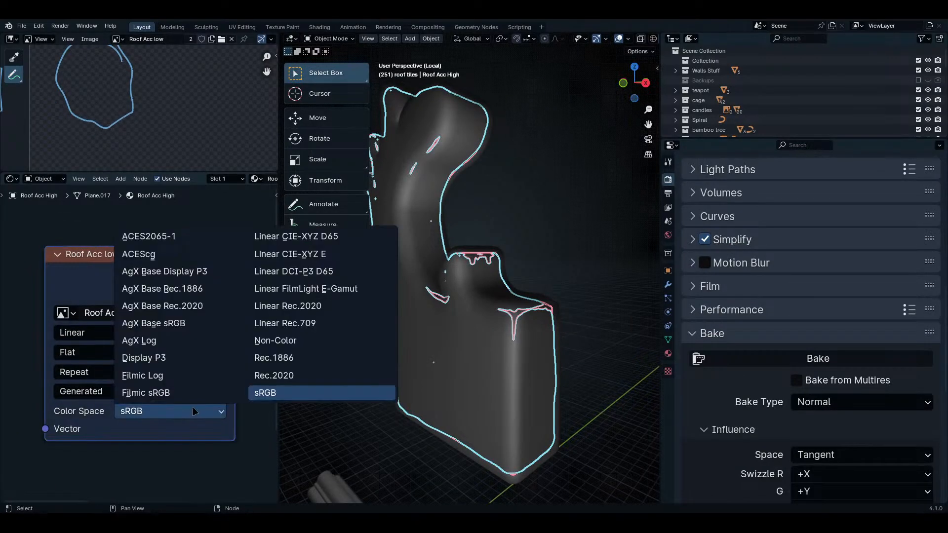
click(274, 341)
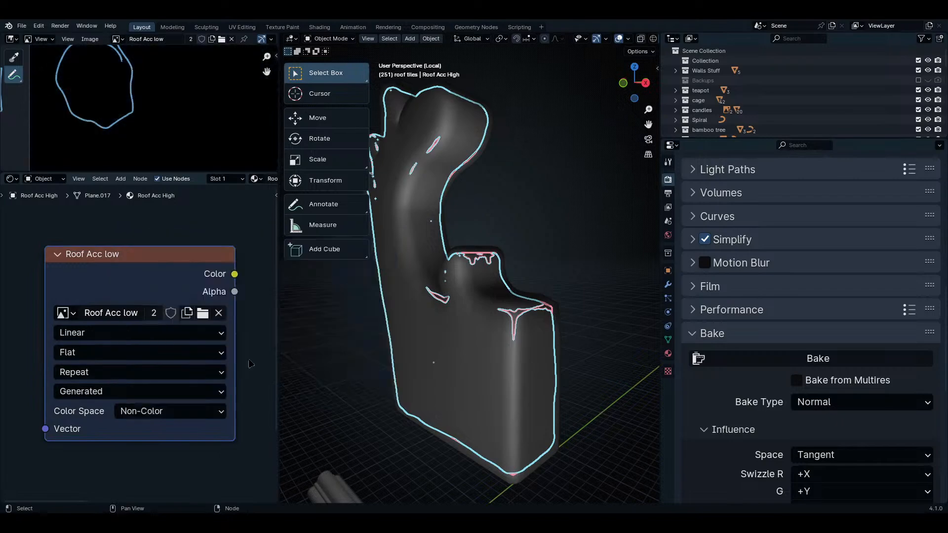
- Unlink the Roof Acc low image from the texture node and create a new blank 2048 × 2048 px image named Bake
click(218, 312)
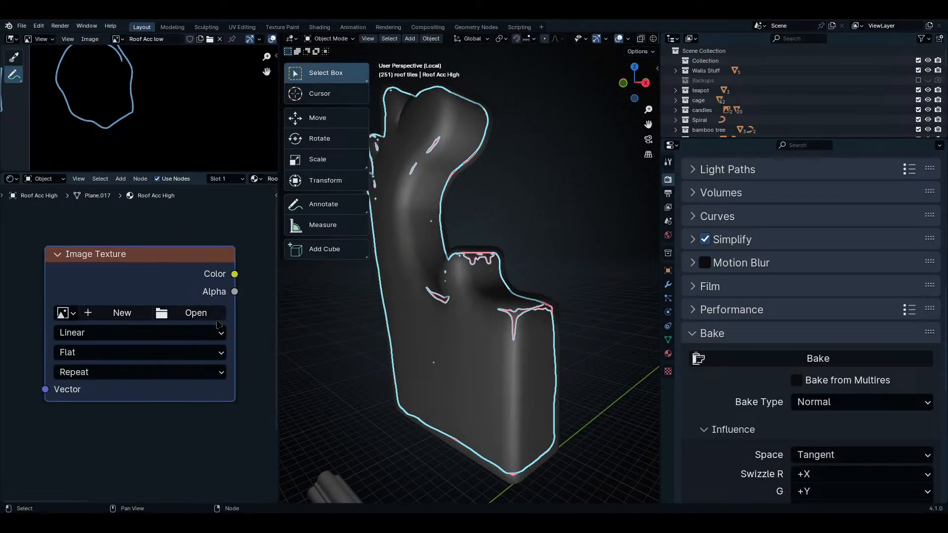
click(128, 319)
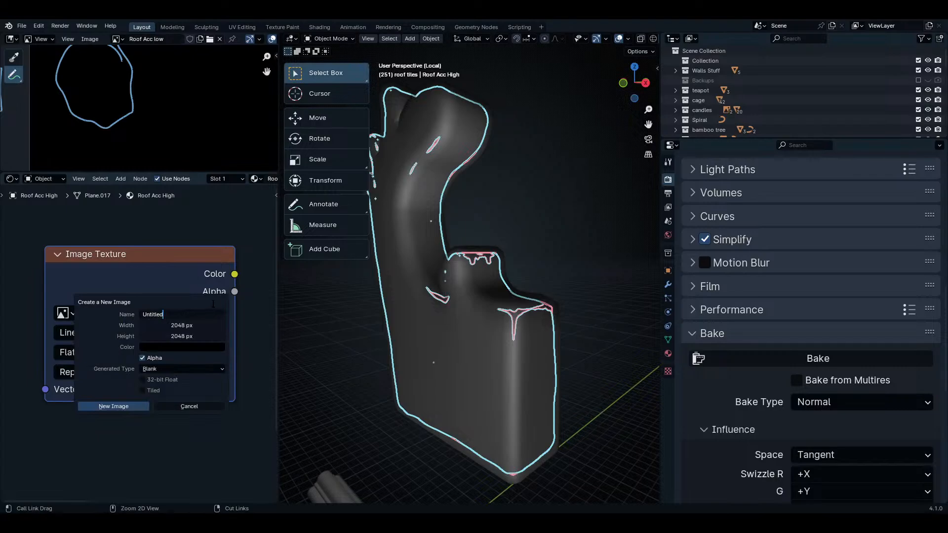
text(Bake)
click(170, 348)
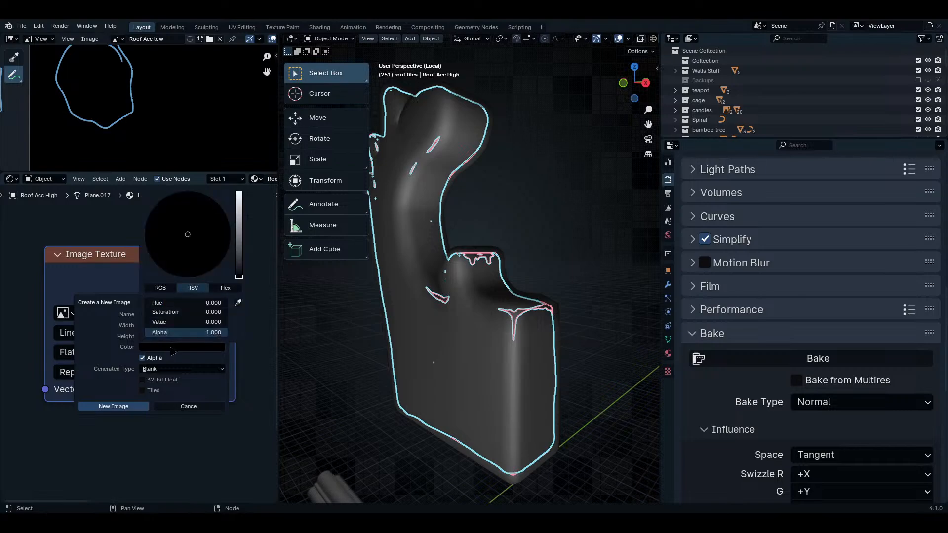
click(131, 407)
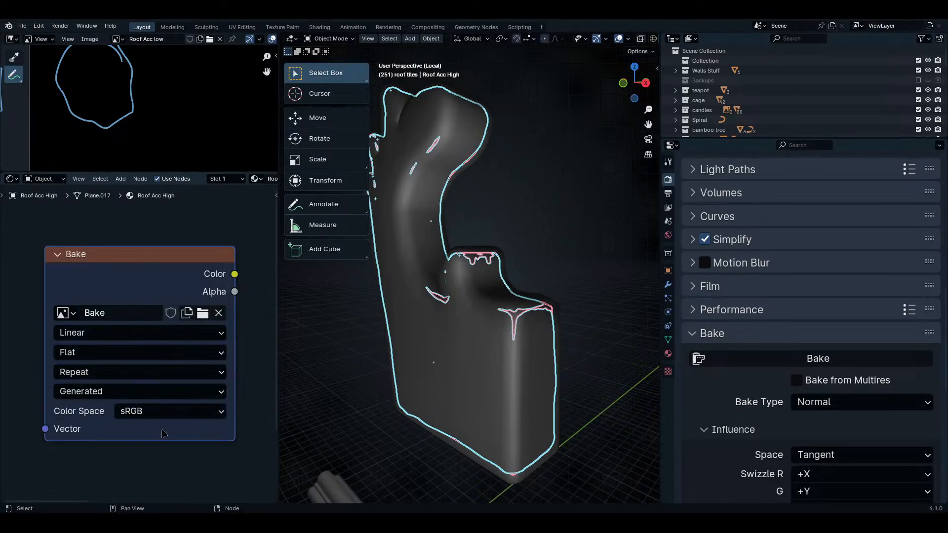
- Set the Bake image's color space to Non-Color and reposition the node in view
click(169, 412)
click(314, 341)
drag(165, 280, 136, 287)
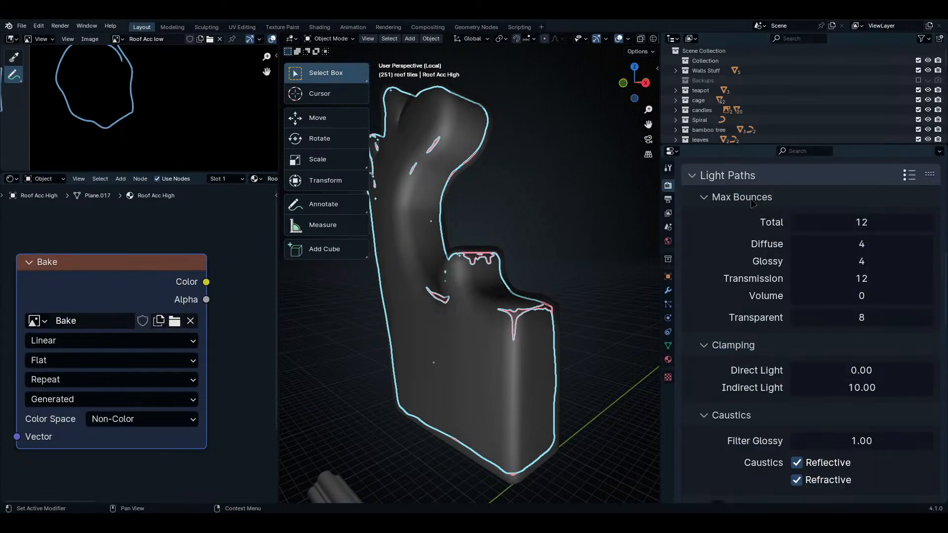
- Collapse the Light Paths settings, enlarge the Outliner and make Roof Acc Low the only selected object
click(701, 178)
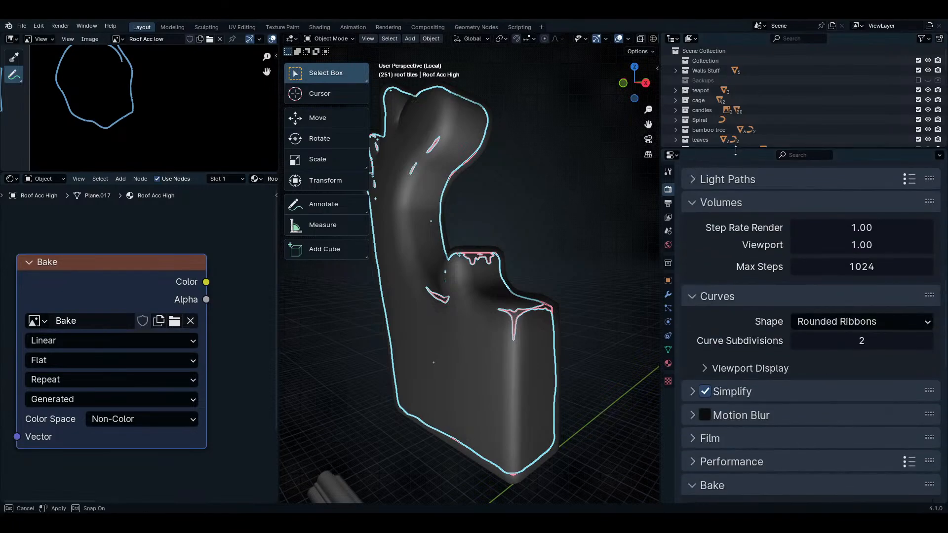
drag(735, 150, 735, 453)
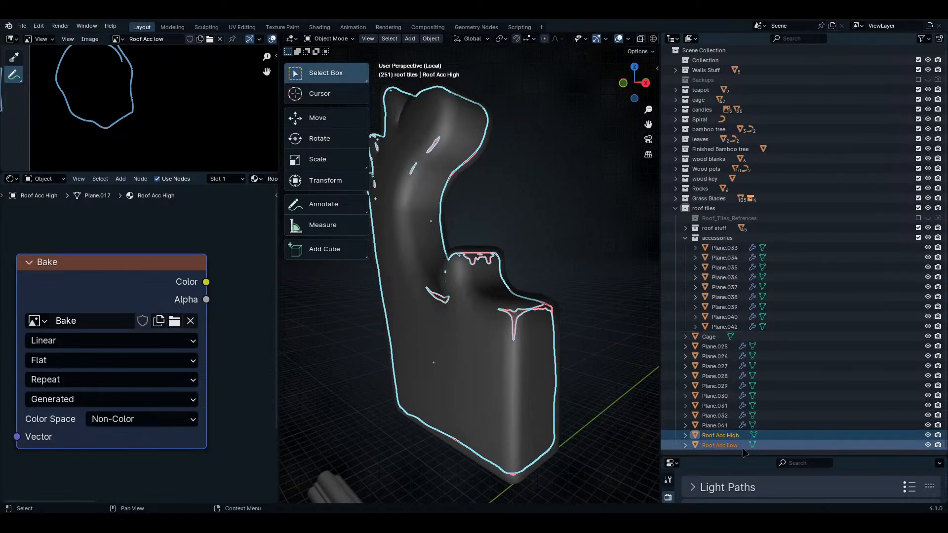
drag(744, 454, 686, 437)
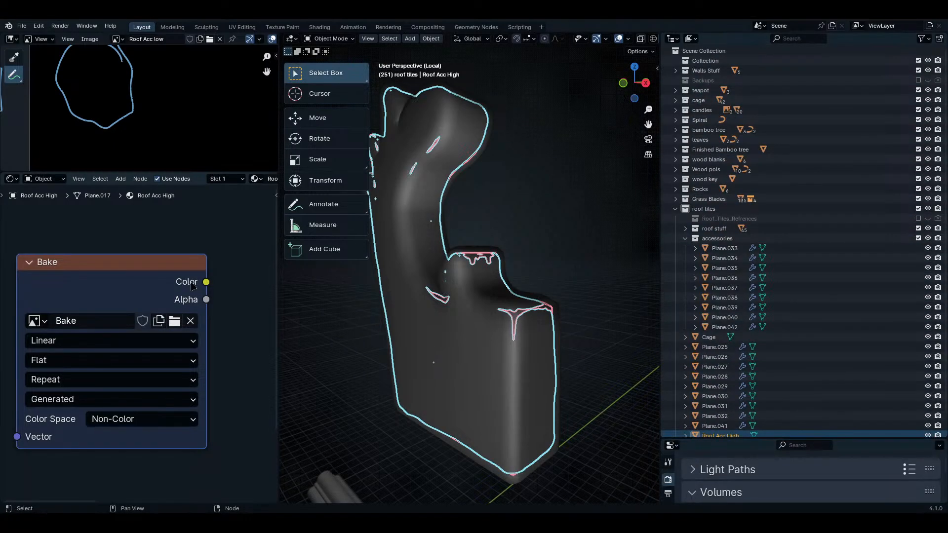
click(735, 428)
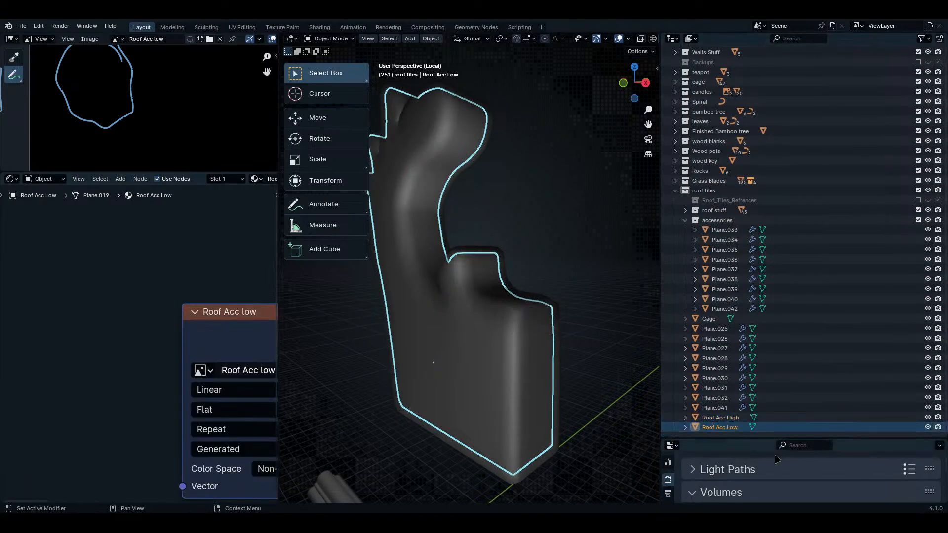
drag(769, 438, 763, 479)
click(740, 437)
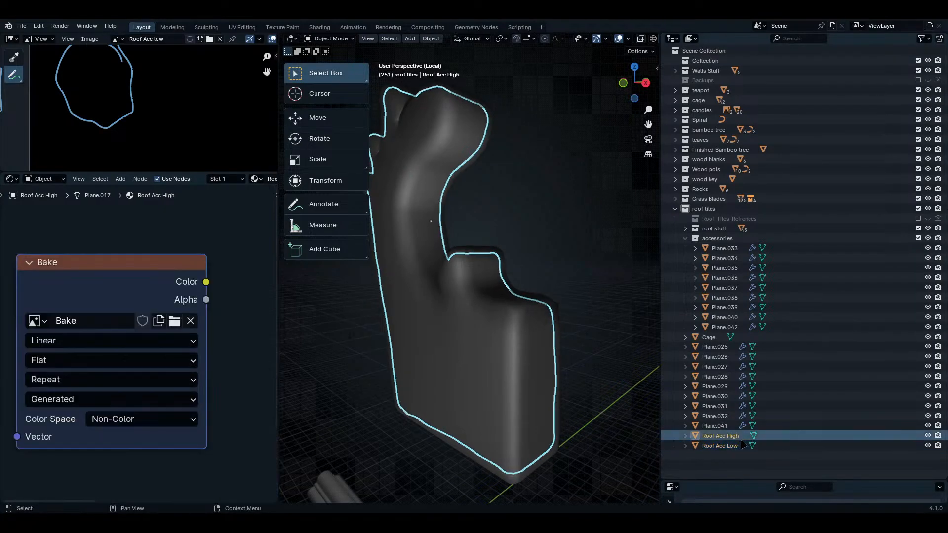
click(741, 445)
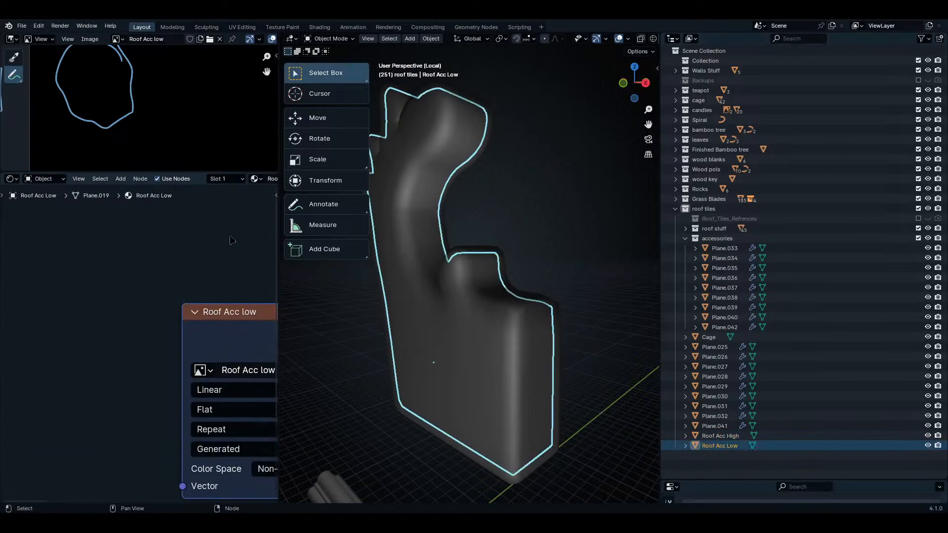
- Replace the Roof Acc low image with the Bake image in the low mesh's texture node and centre the node in view
middle_drag(232, 240, 146, 206)
click(270, 336)
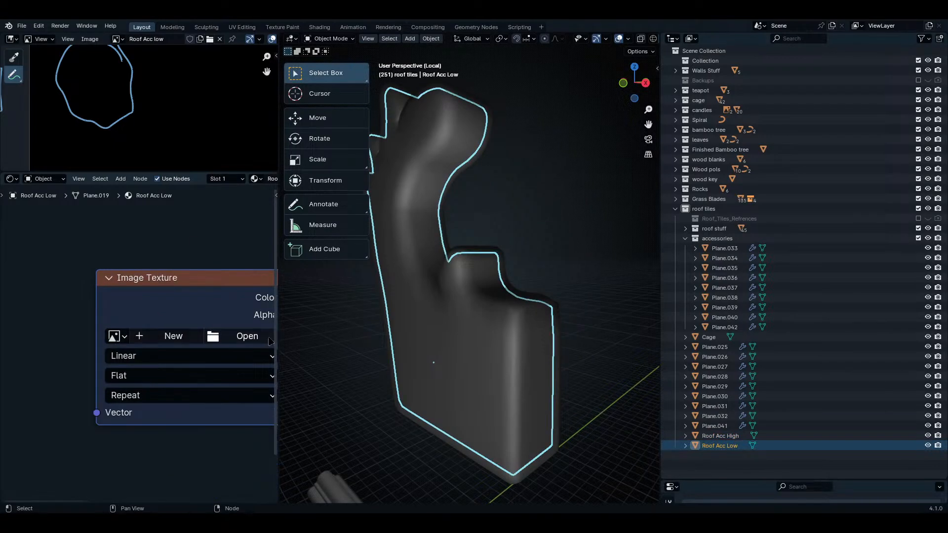
click(115, 336)
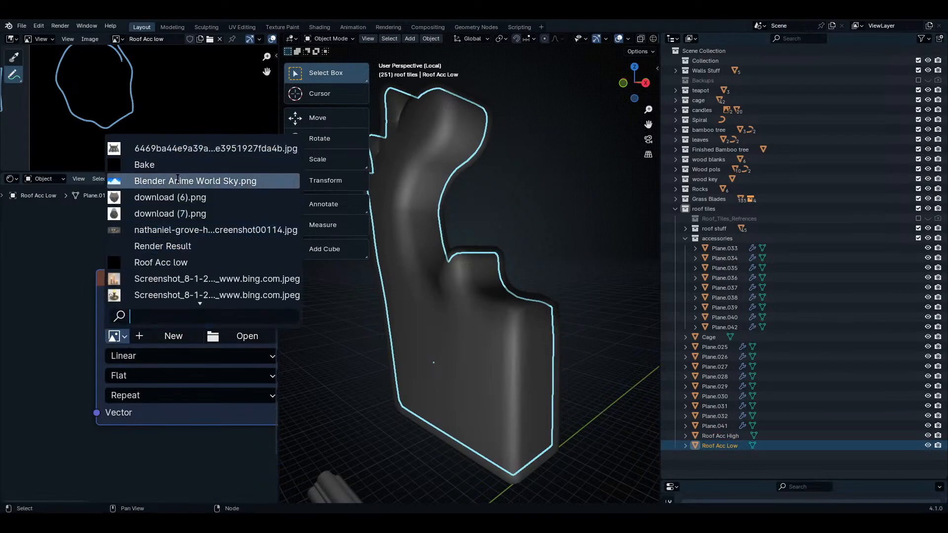
click(163, 165)
key(Home)
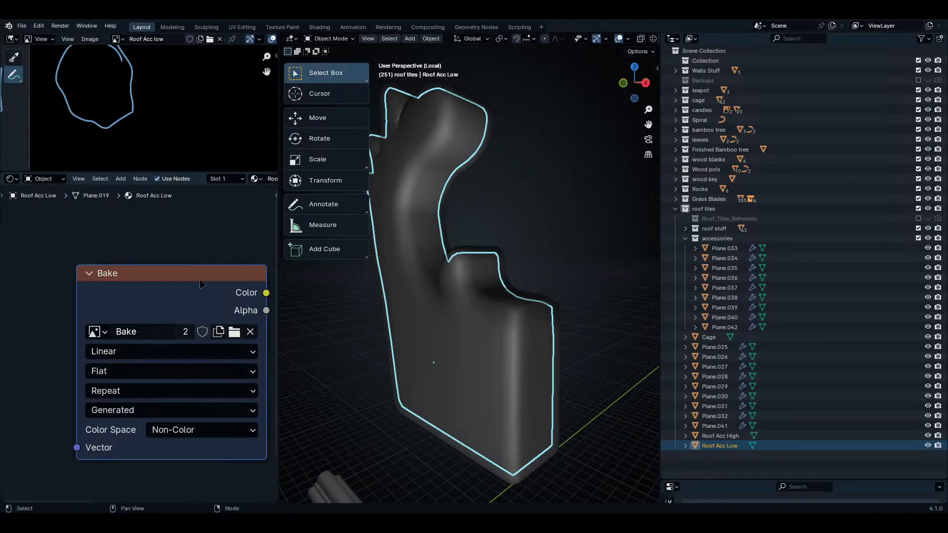
drag(200, 282, 179, 290)
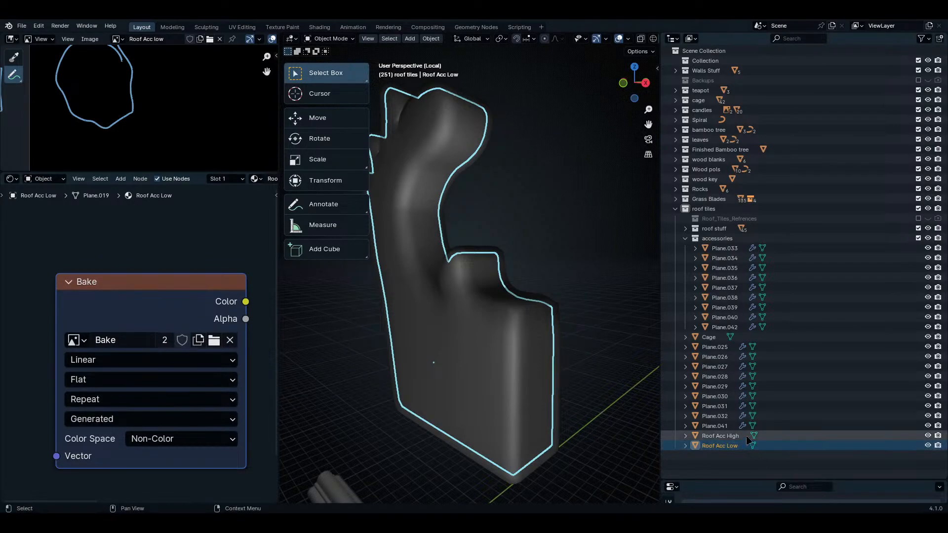
drag(747, 440, 744, 468)
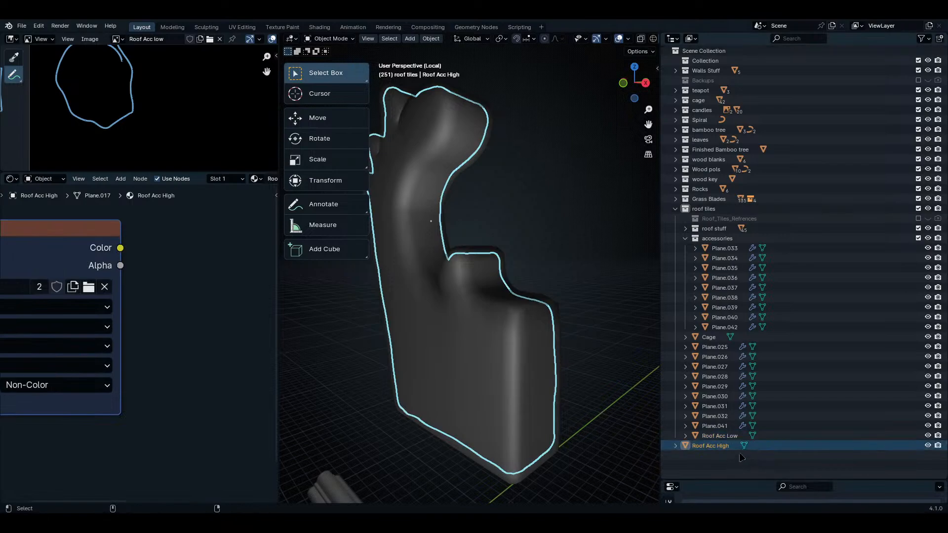
key(ctrl+z)
click(741, 447)
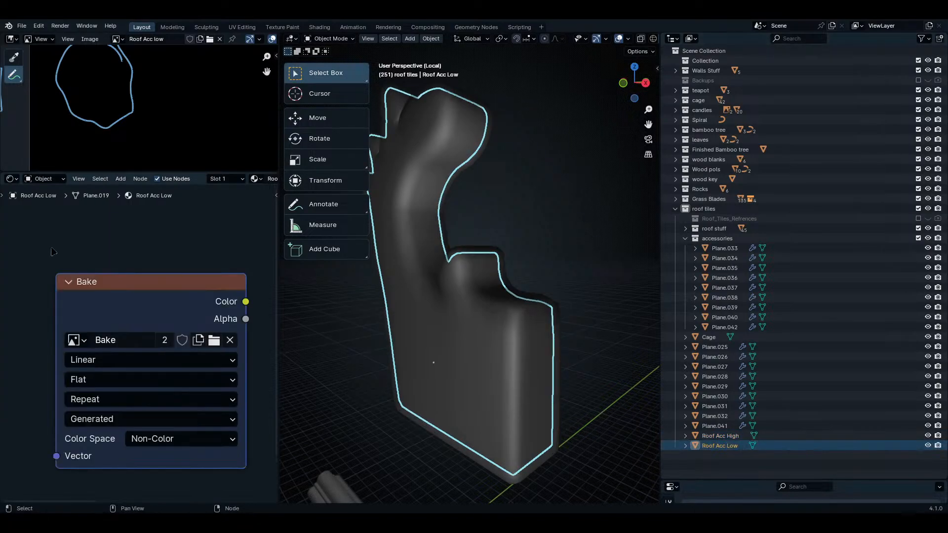
- Pin the Roof Acc Low material's node tree in the Shader Editor
scroll(185, 168, down, 5)
scroll(190, 181, right, 5)
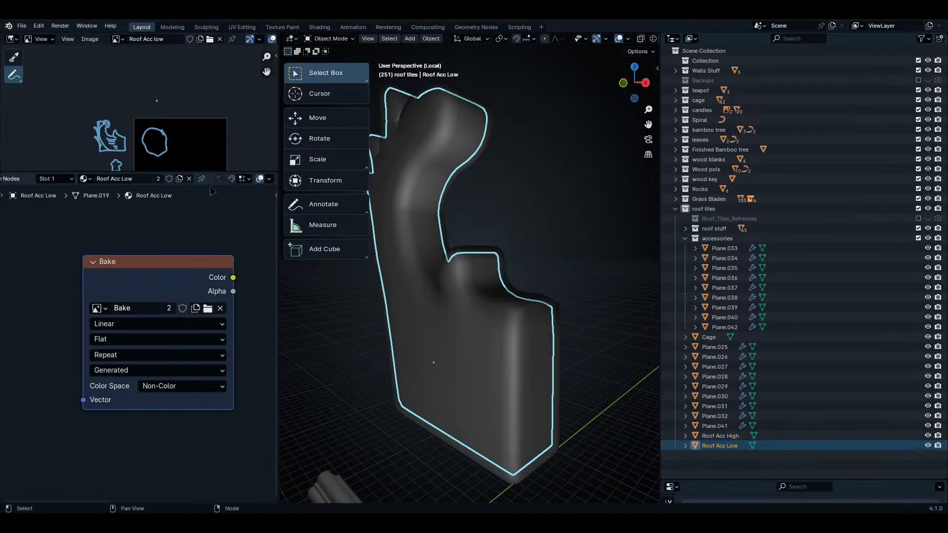
click(202, 180)
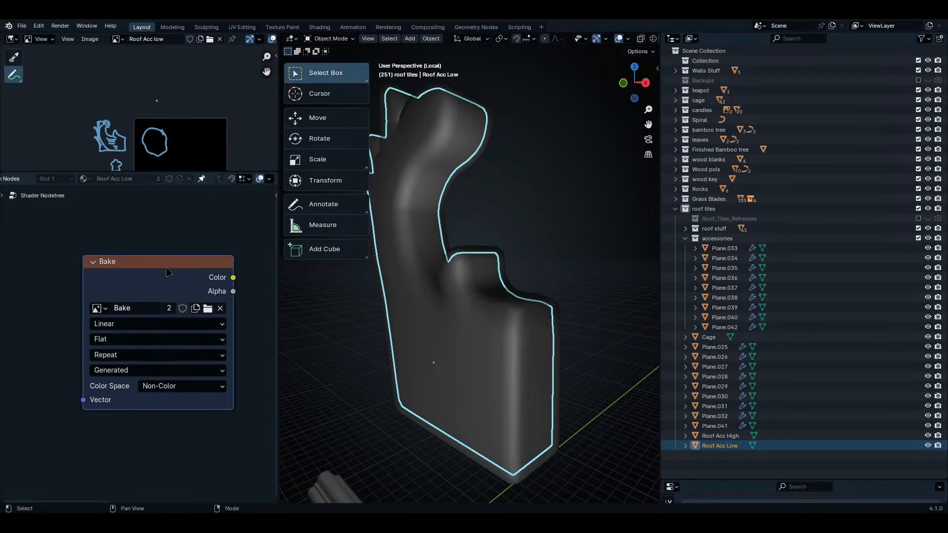
- Select Roof Acc Low together with Roof Acc High as the active object, and enlarge the Properties editor
click(754, 436)
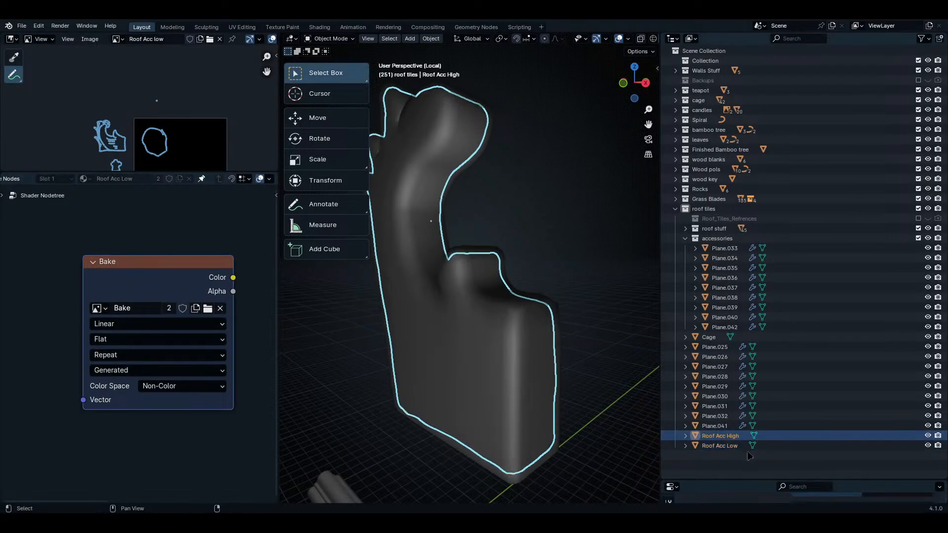
click(747, 450)
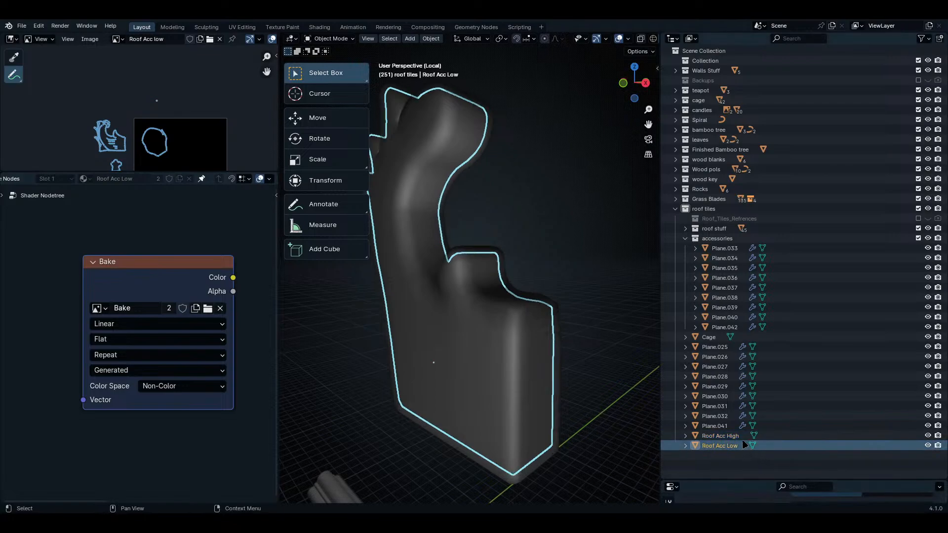
ctrl+click(726, 436)
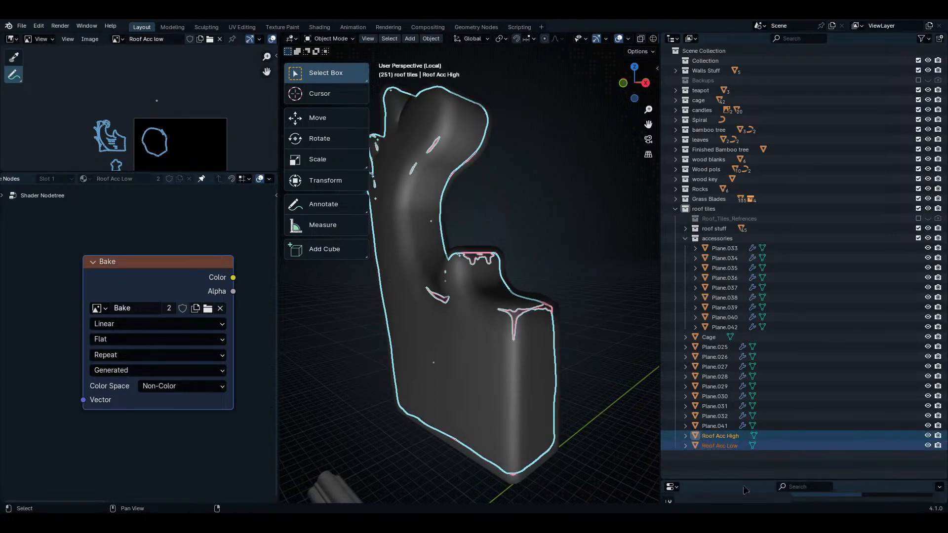
drag(744, 480, 744, 155)
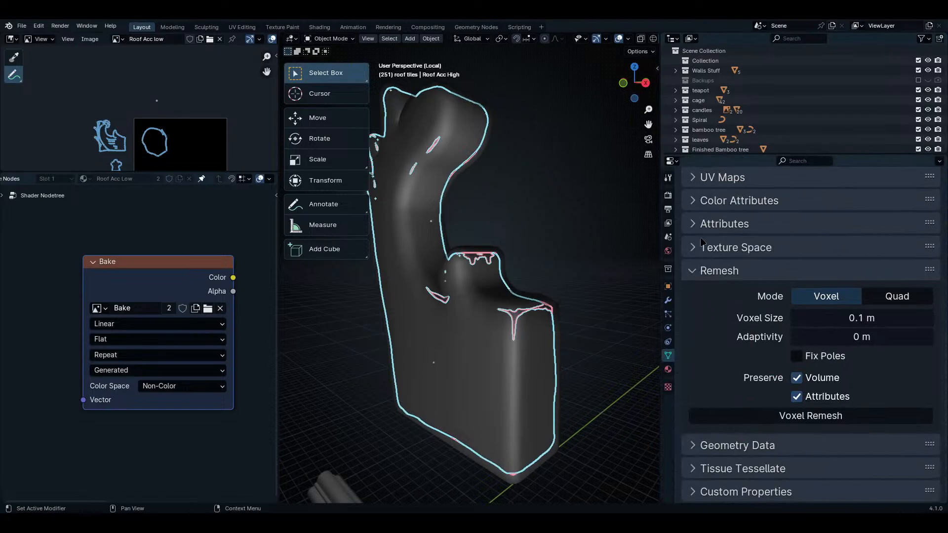
- Check the bake output target and bake the tangent Normal map with Selected to Active and the Cage object
scroll(701, 242, up, 4)
click(668, 195)
scroll(760, 345, down, 10)
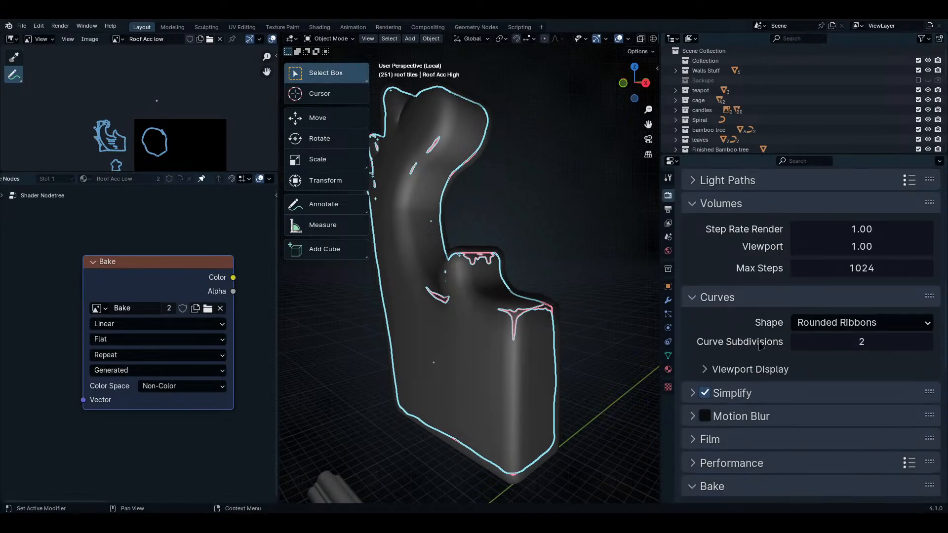
scroll(760, 346, down, 10)
scroll(770, 316, down, 8)
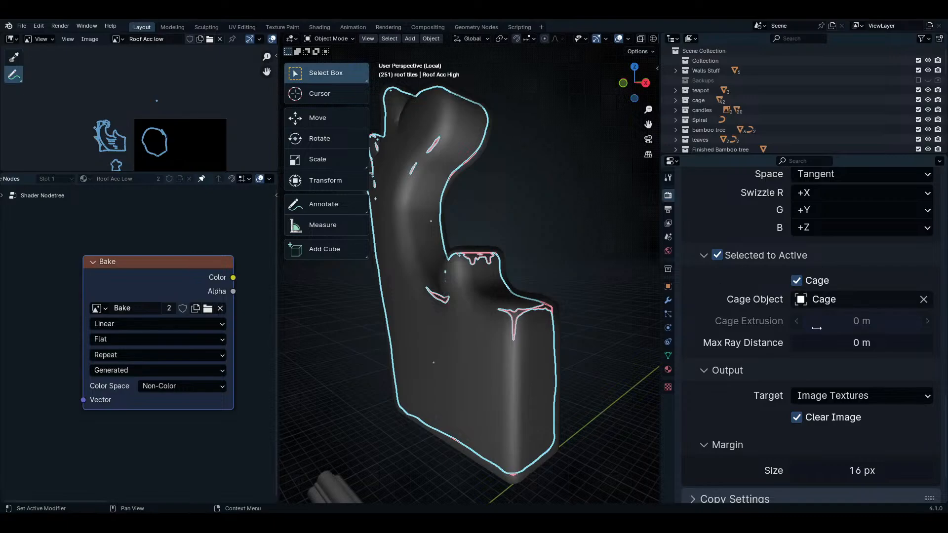
click(868, 395)
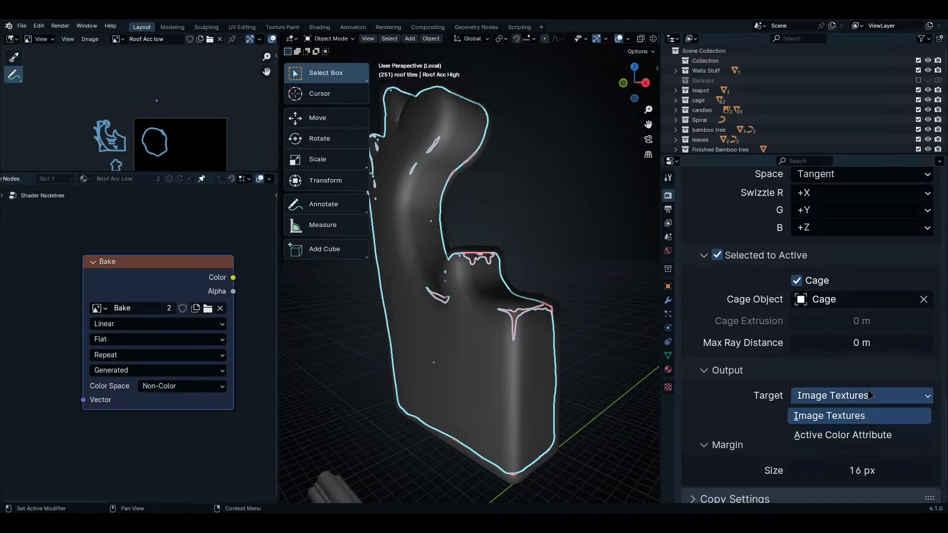
click(811, 390)
scroll(797, 428, up, 8)
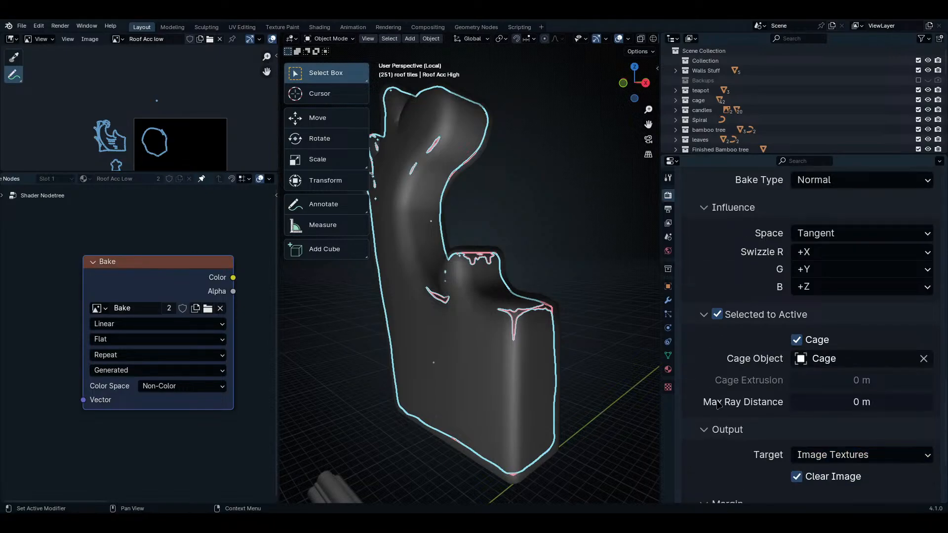
click(813, 283)
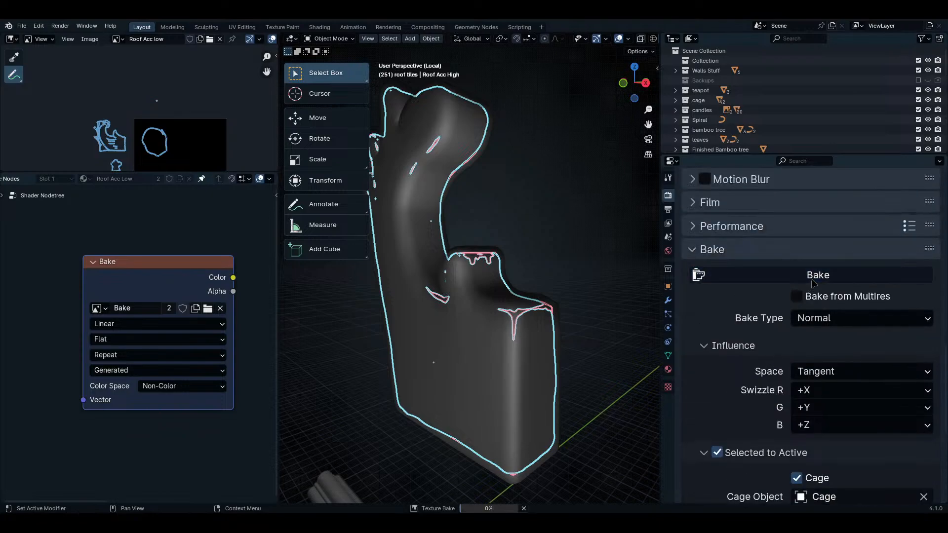
click(814, 281)
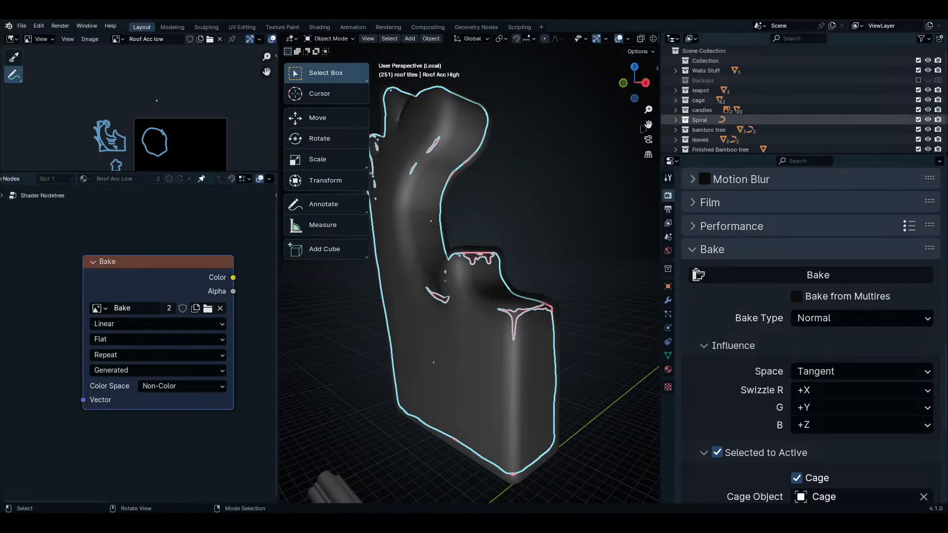
- Enlarge the Outliner and delete the Cage object from the roof tiles collection
drag(767, 154, 765, 491)
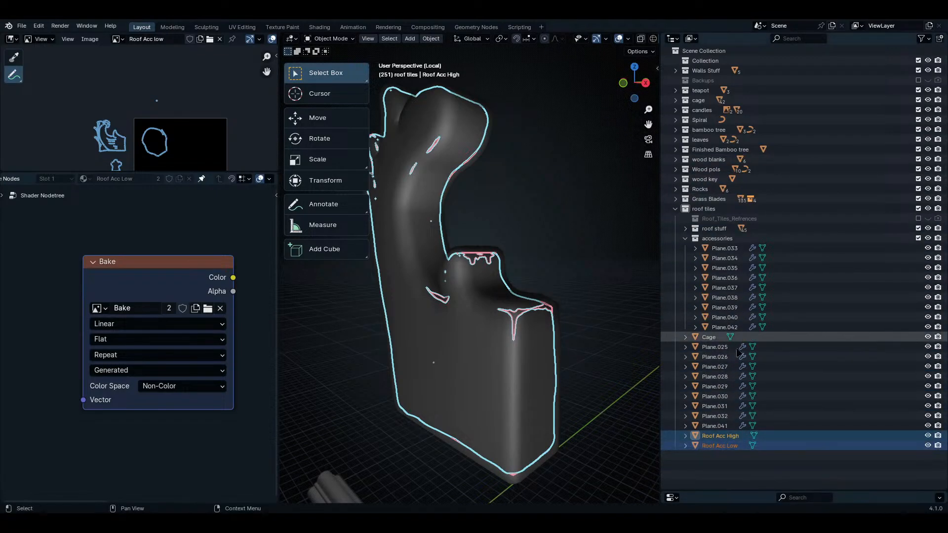
drag(749, 490, 750, 377)
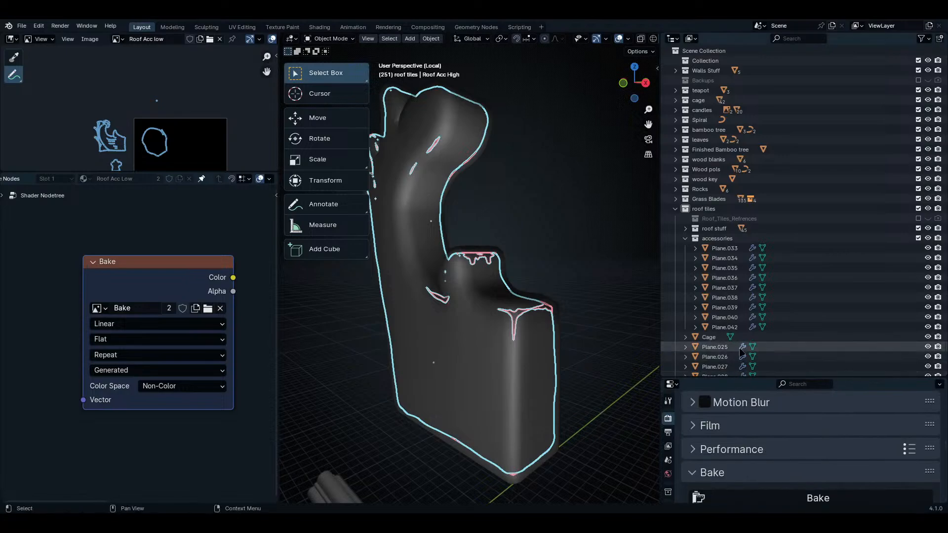
click(730, 337)
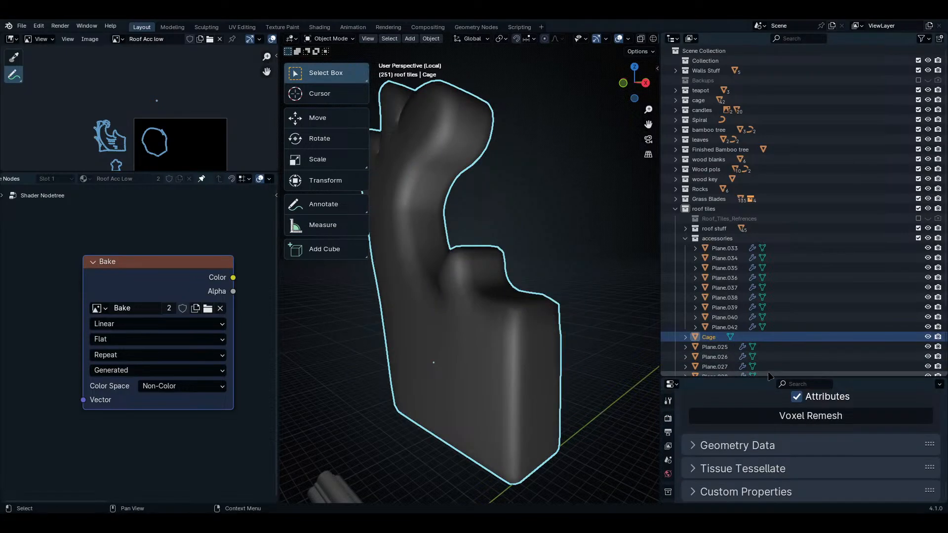
key(Delete)
- Reselect Roof Acc Low plus Roof Acc High as the active object, and enlarge the Properties editor
scroll(761, 365, down, 5)
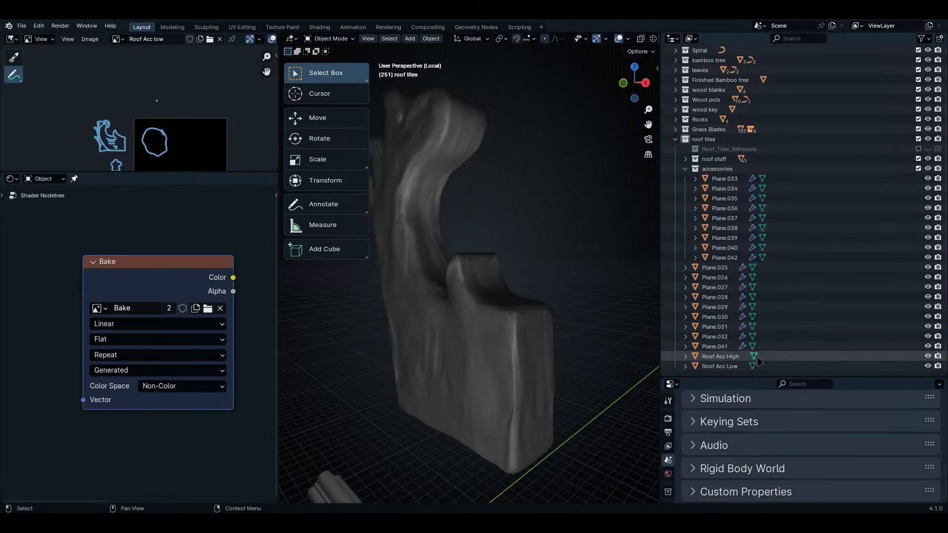
click(758, 359)
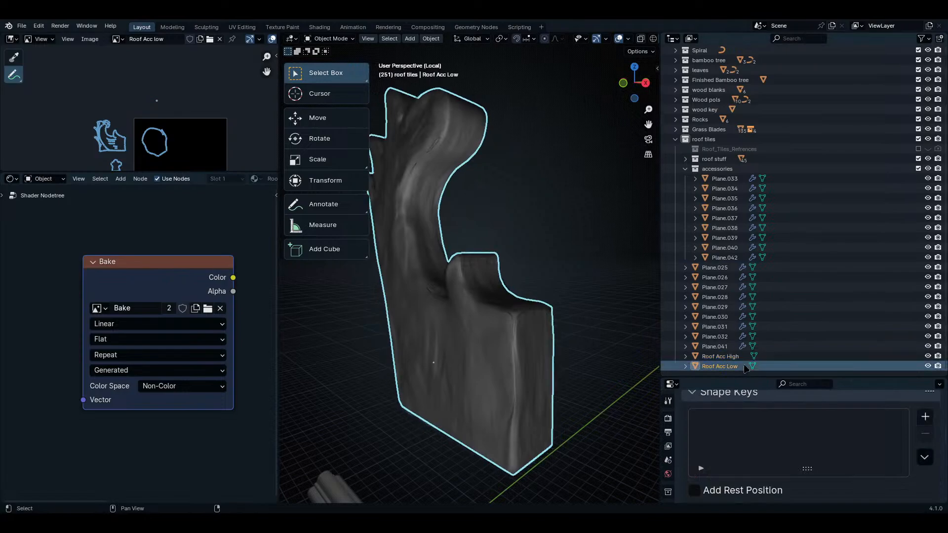
shift+click(728, 366)
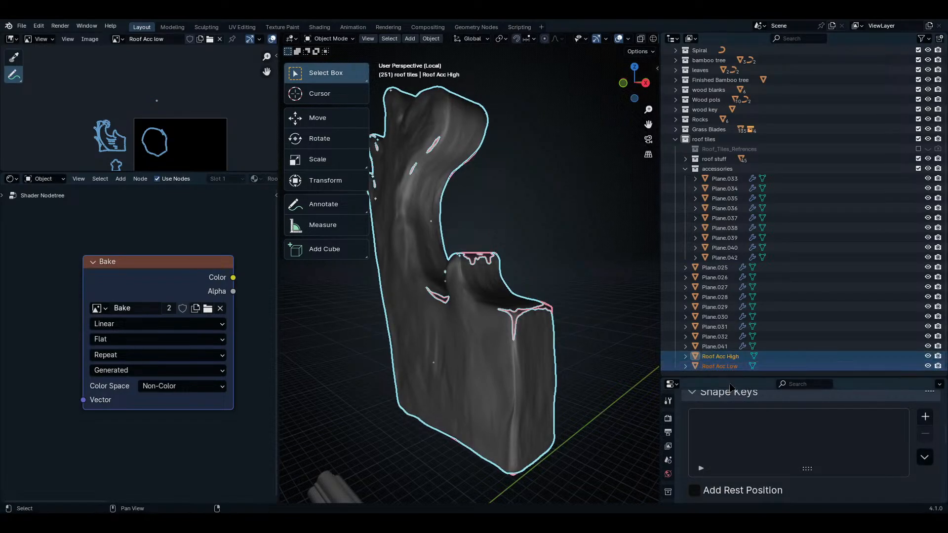
drag(734, 377, 733, 148)
- Set Roof Acc Low as the bake's Cage Object by picking it in the viewport
scroll(785, 392, down, 6)
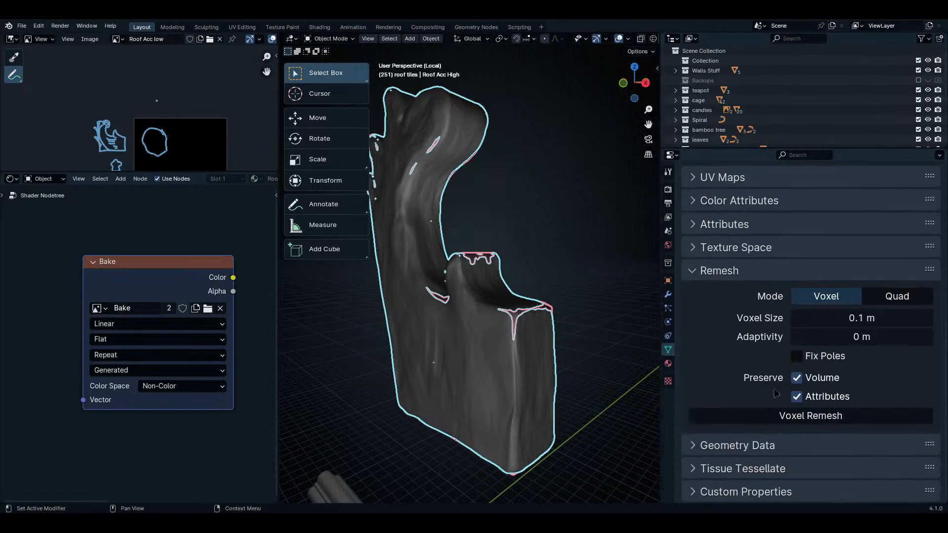
scroll(787, 330, up, 6)
scroll(788, 329, up, 6)
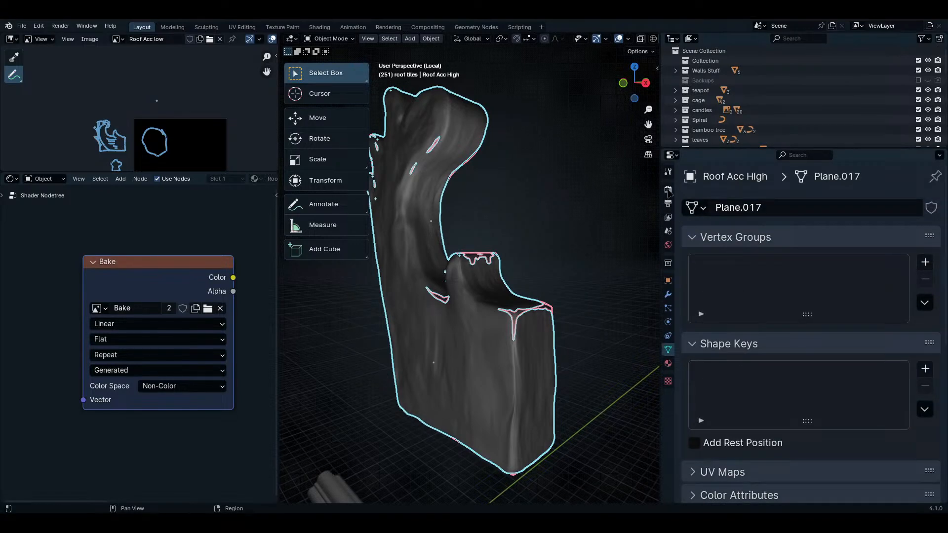
click(668, 190)
scroll(775, 367, down, 15)
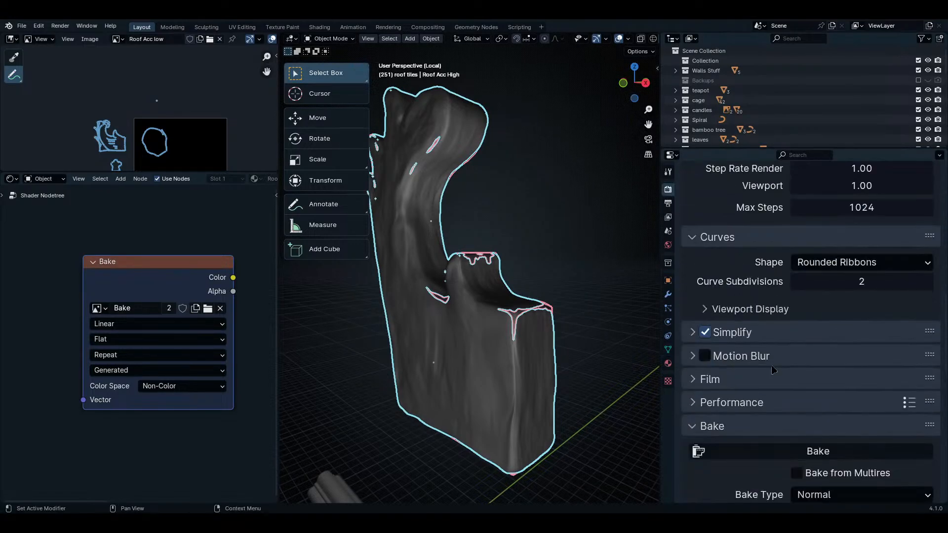
scroll(772, 375, down, 6)
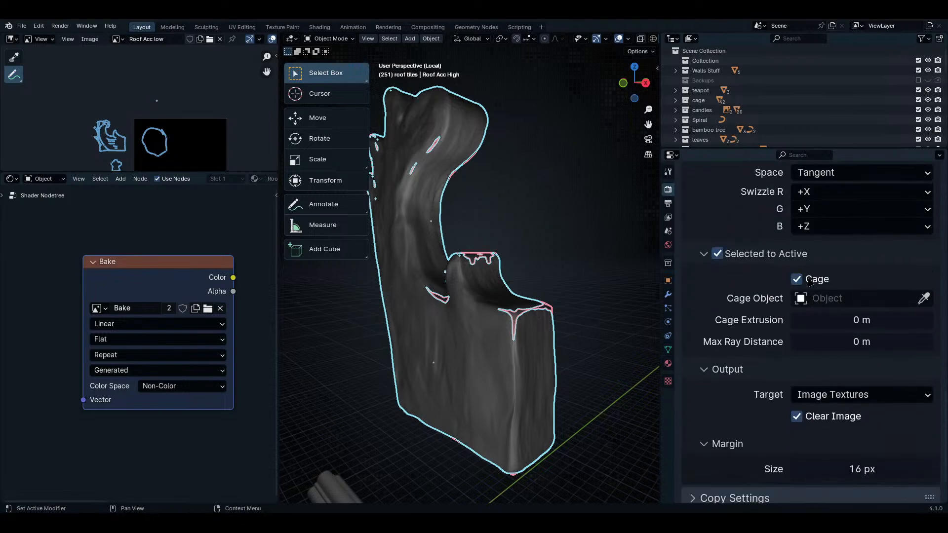
scroll(839, 291, down, 1)
scroll(891, 301, up, 1)
click(923, 298)
click(516, 313)
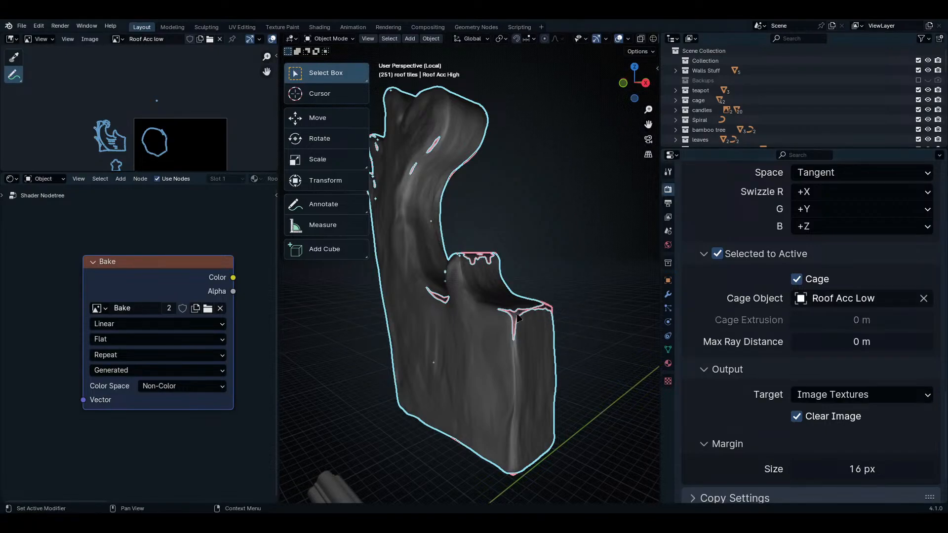
- Try to bake the Normal map using Roof Acc Low as the cage object
scroll(833, 427, down, 3)
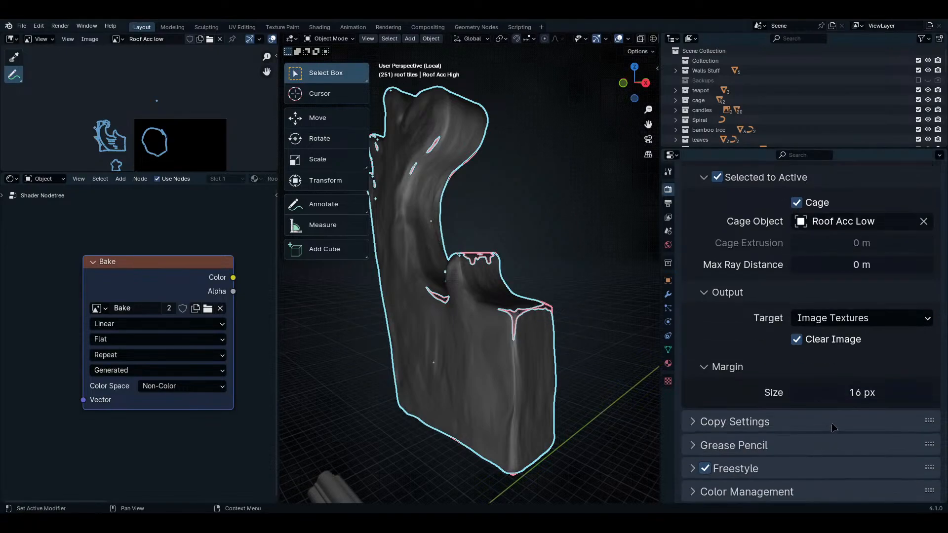
scroll(770, 393, up, 12)
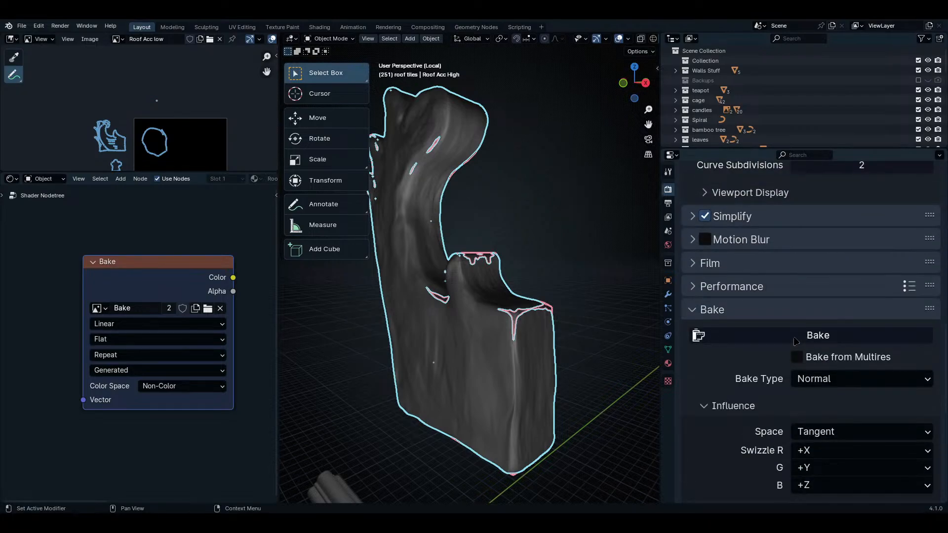
click(795, 340)
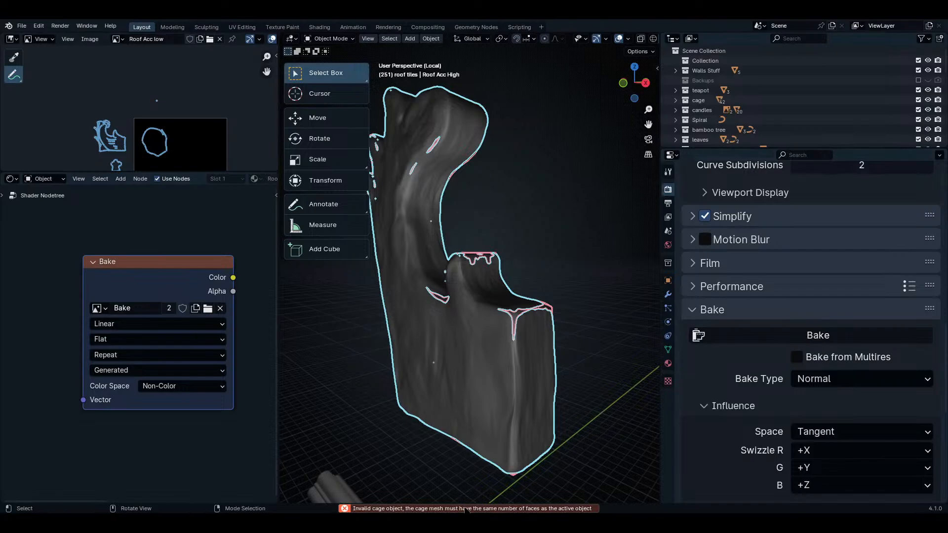
- Disable the Cage option for Selected to Active and bake the tangent Normal map again
scroll(785, 391, down, 8)
click(797, 321)
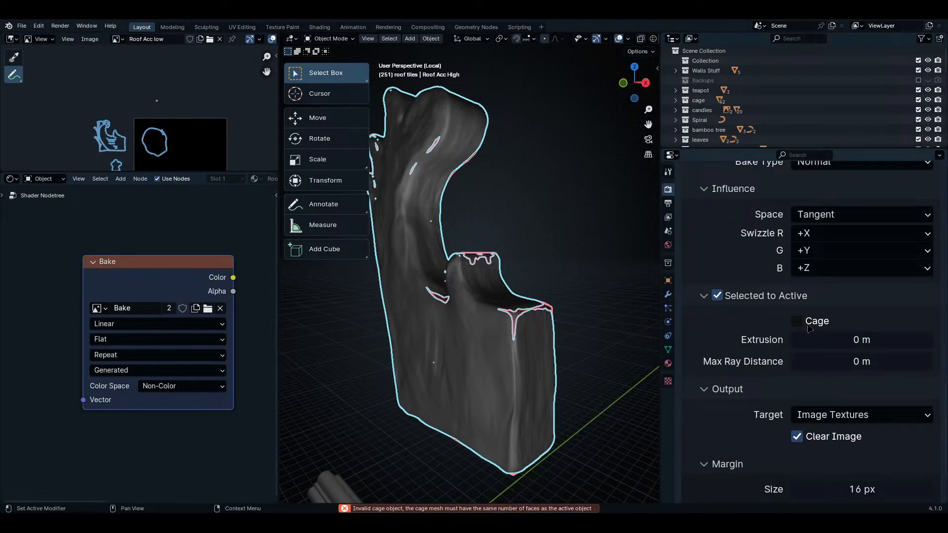
scroll(839, 459, down, 2)
scroll(790, 352, up, 10)
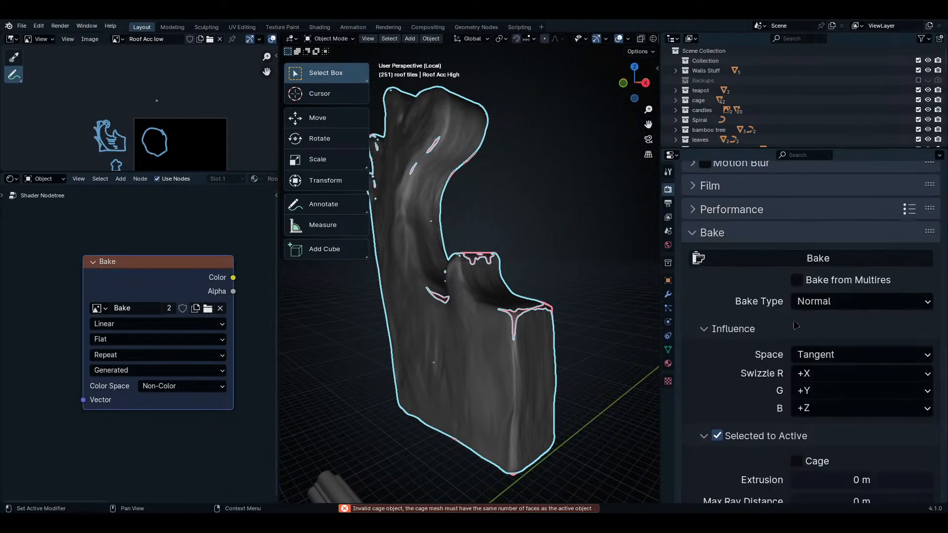
click(799, 358)
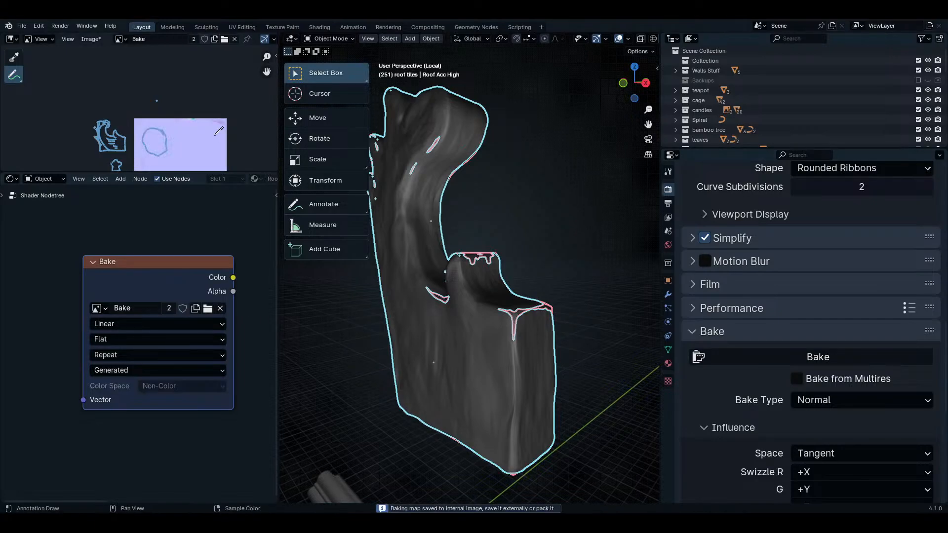
- Maximize the image editor and examine the baked normal detail along the upper edge of the Bake image
scroll(214, 133, down, 3)
scroll(214, 134, up, 5)
key(ctrl+space)
scroll(447, 336, up, 7)
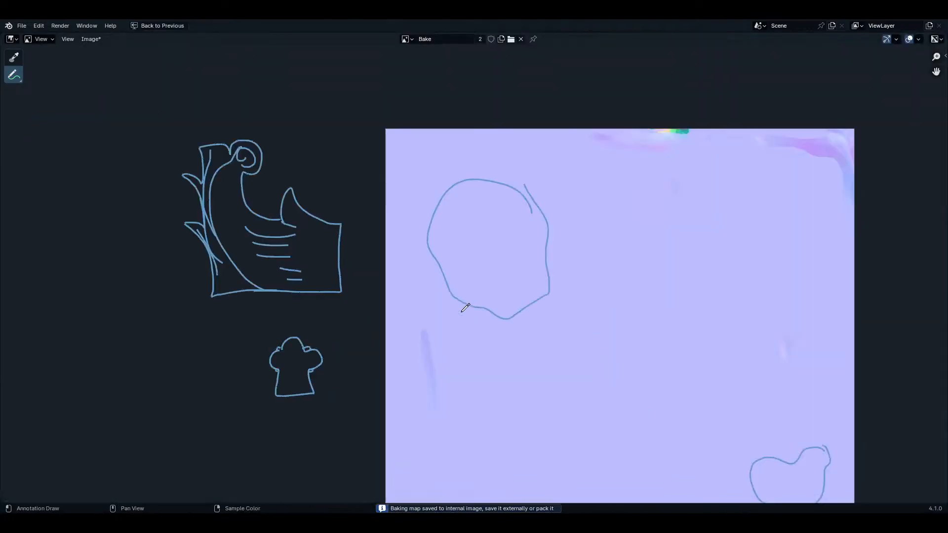
scroll(696, 243, down, 4)
middle_drag(660, 237, 486, 265)
scroll(632, 162, up, 6)
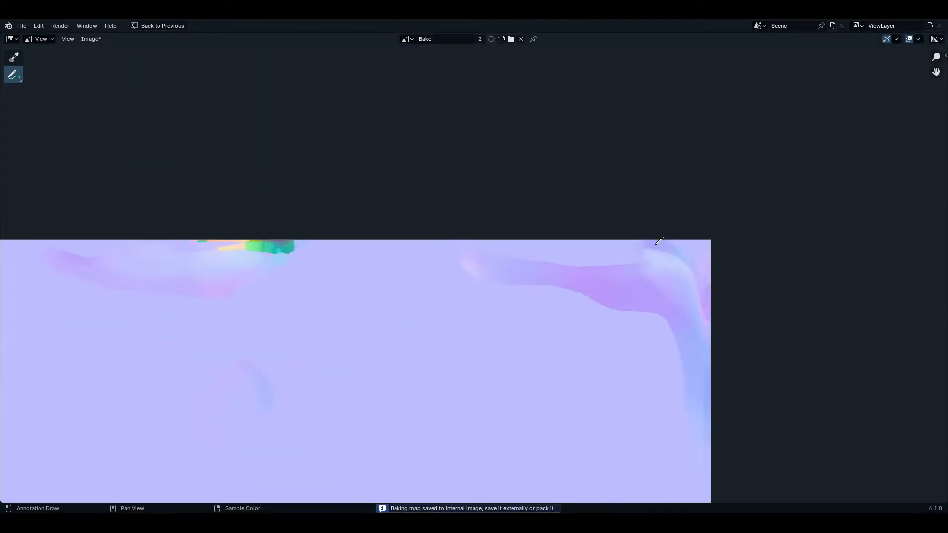
scroll(624, 295, up, 4)
scroll(615, 283, down, 3)
middle_drag(310, 294, 568, 315)
scroll(383, 245, up, 4)
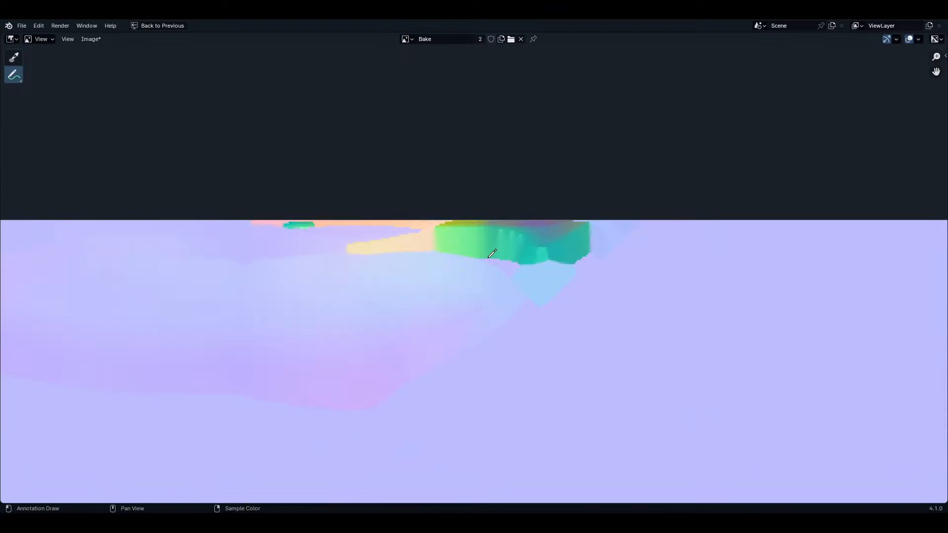
scroll(488, 259, up, 4)
scroll(508, 253, down, 4)
scroll(505, 255, down, 2)
scroll(420, 253, up, 5)
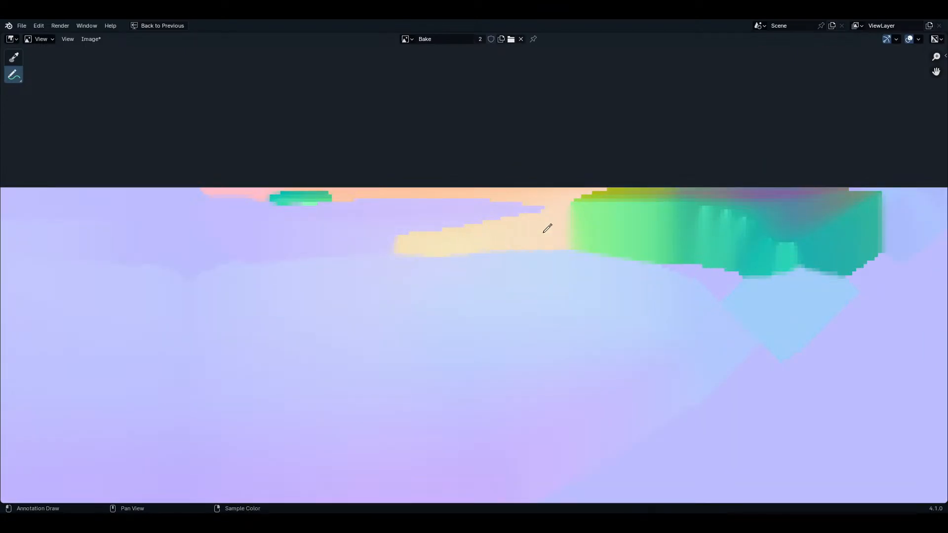
- Examine the middle, side and lower areas of the Bake image and restore the editor layout
scroll(538, 242, down, 10)
middle_drag(498, 282, 499, 90)
middle_drag(495, 276, 528, 64)
scroll(516, 275, up, 2)
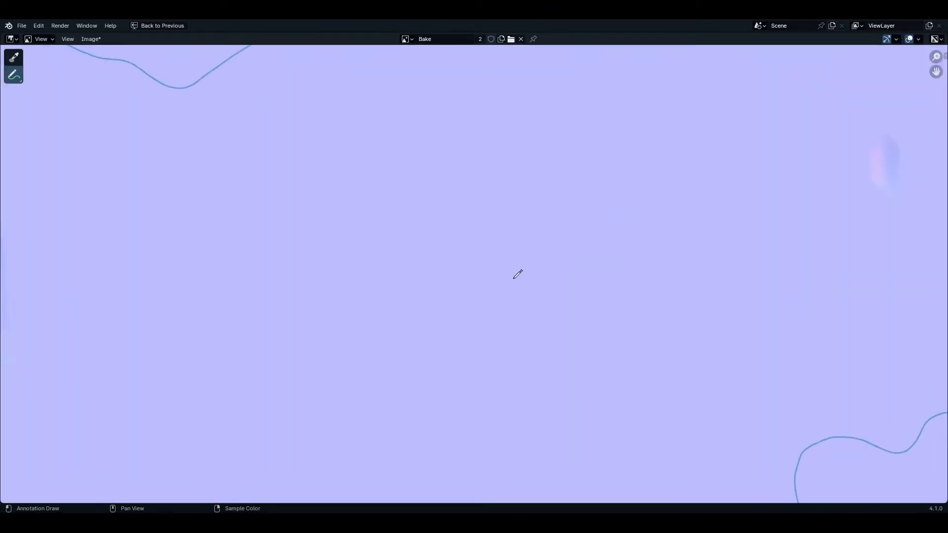
scroll(716, 210, down, 2)
middle_drag(716, 210, 511, 159)
scroll(693, 190, up, 1)
scroll(693, 190, up, 2)
scroll(624, 147, down, 4)
middle_drag(584, 111, 641, 195)
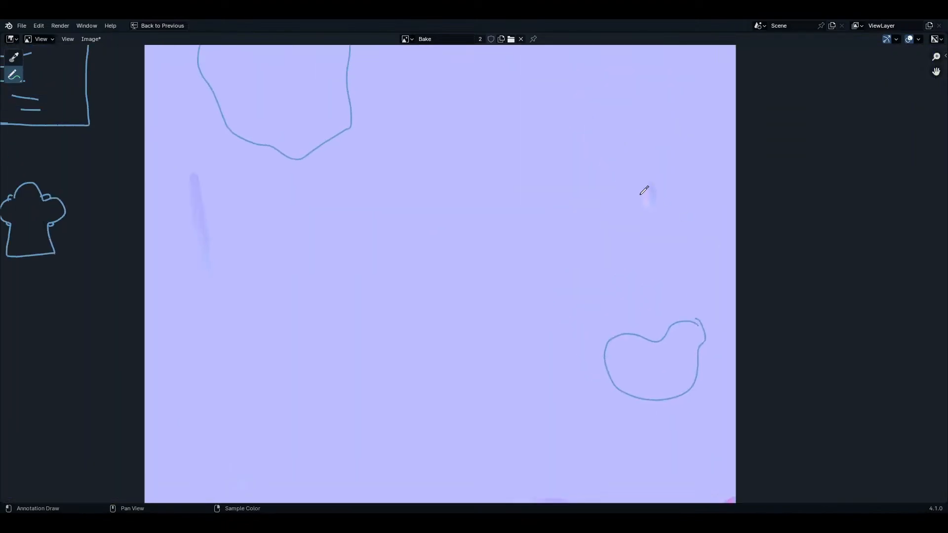
middle_drag(423, 216, 698, 266)
scroll(517, 263, up, 3)
scroll(481, 254, up, 4)
scroll(533, 283, down, 10)
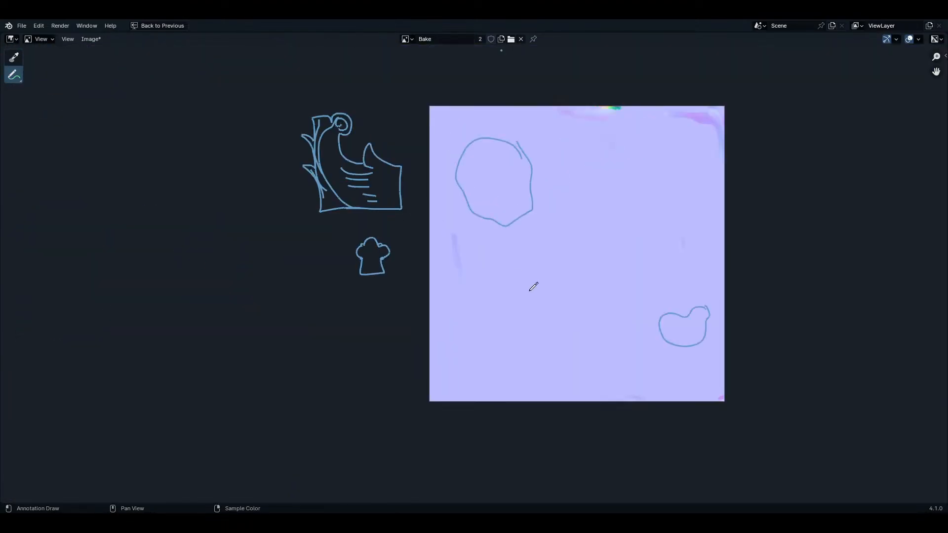
scroll(636, 306, up, 6)
scroll(638, 288, down, 10)
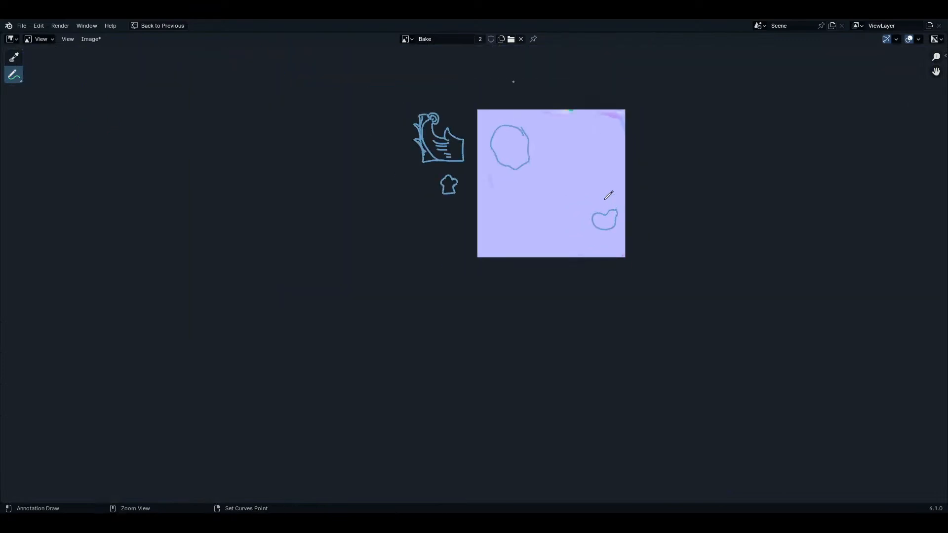
key(ctrl+space)
- Select the Roof Acc Low mesh in the viewport, near the accessory's stepped ledge
scroll(489, 293, up, 4)
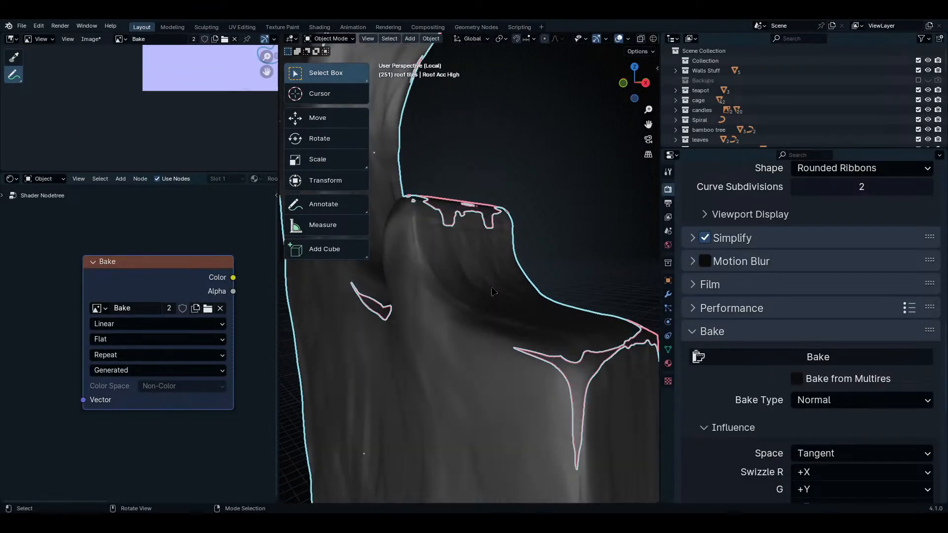
middle_drag(571, 390, 625, 393)
click(617, 419)
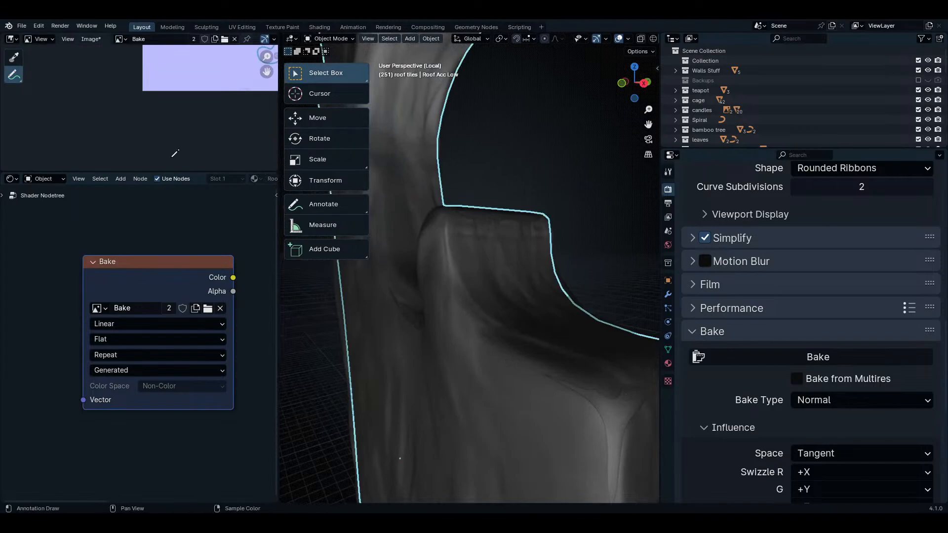
- Compare the Bake image's upper corner detail with the mesh by maximizing the image editor and restoring the layout
key(ctrl+space)
middle_drag(584, 147, 532, 218)
scroll(586, 126, up, 5)
scroll(518, 304, up, 7)
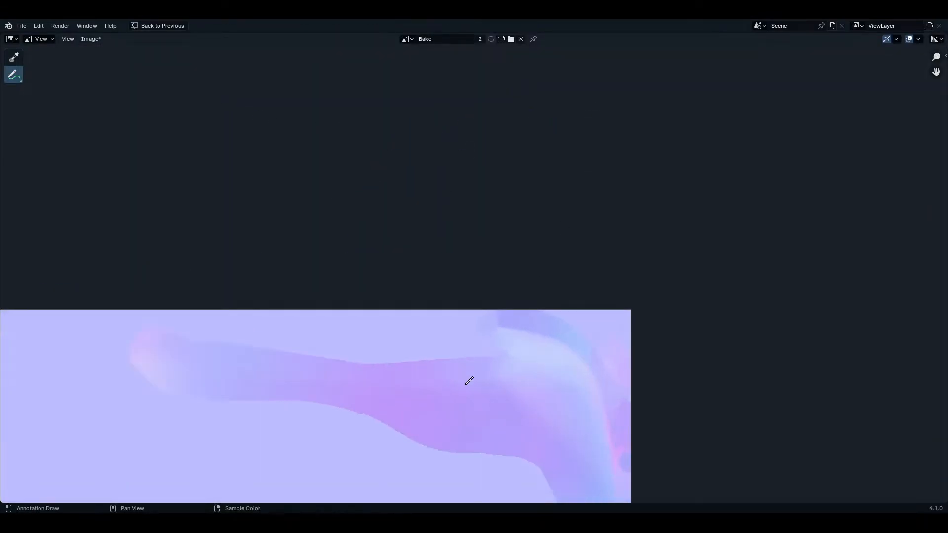
scroll(467, 381, down, 1)
middle_drag(500, 418, 548, 319)
scroll(514, 296, down, 5)
key(ctrl+space)
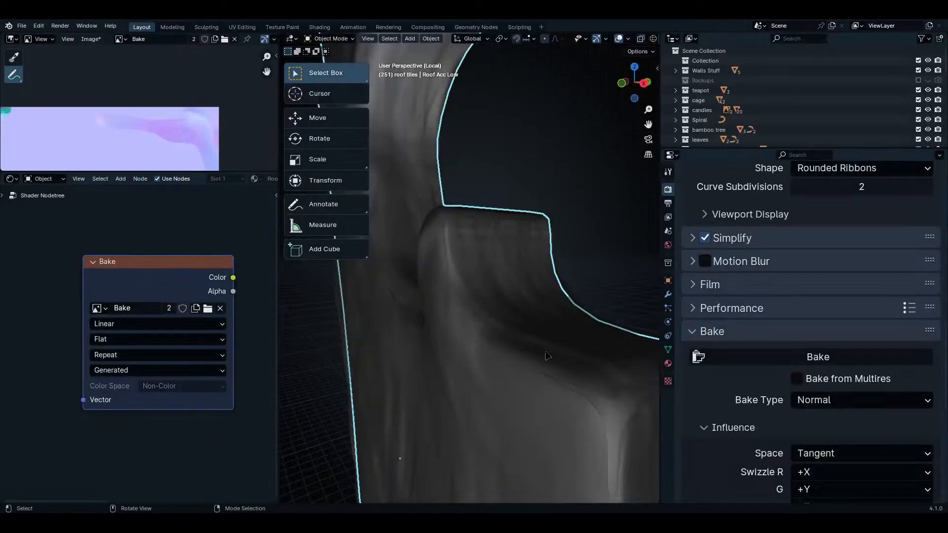
- Set the curves' Shape to 3D Curves in the render settings
middle_drag(548, 357, 528, 324)
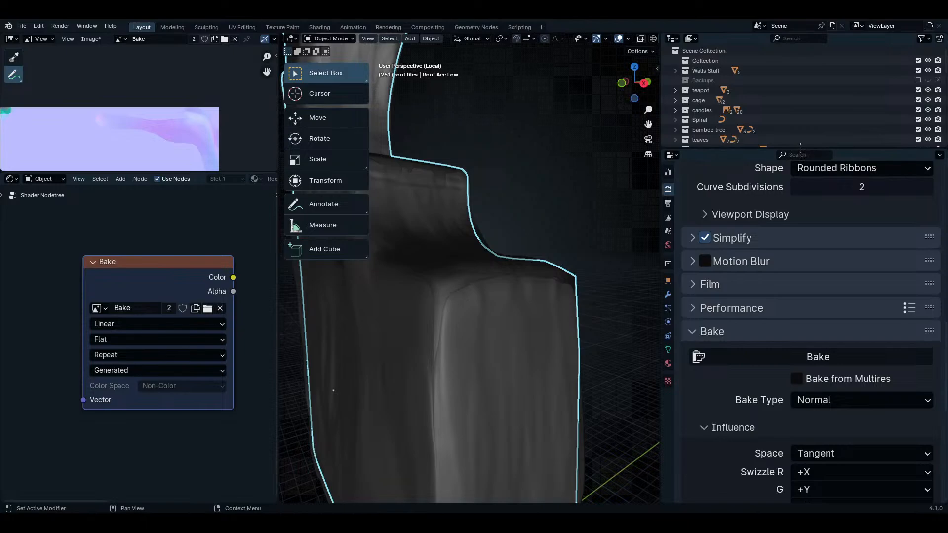
click(819, 167)
click(820, 202)
- Enlarge the Outliner and toggle Roof Acc High's visibility to compare both meshes, leaving the high mesh hidden
drag(800, 147, 800, 159)
scroll(776, 96, down, 15)
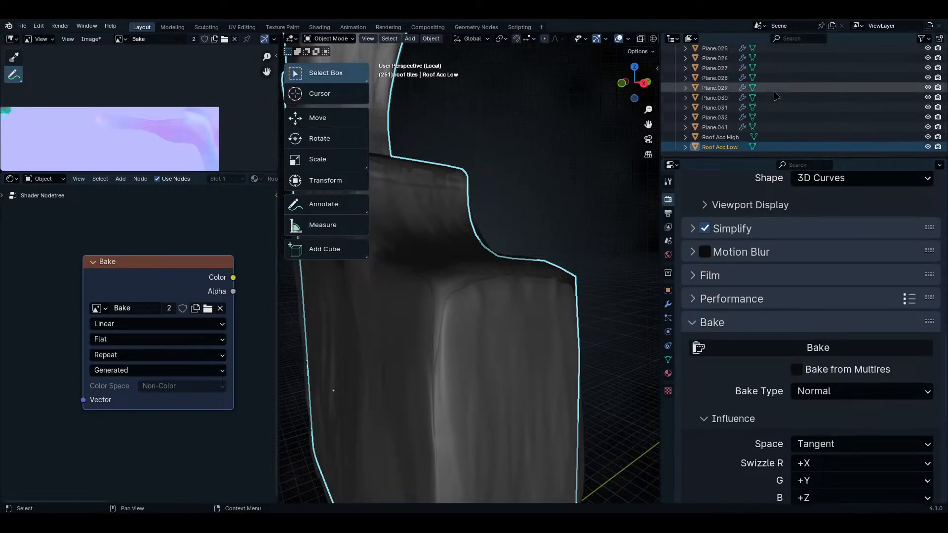
click(928, 137)
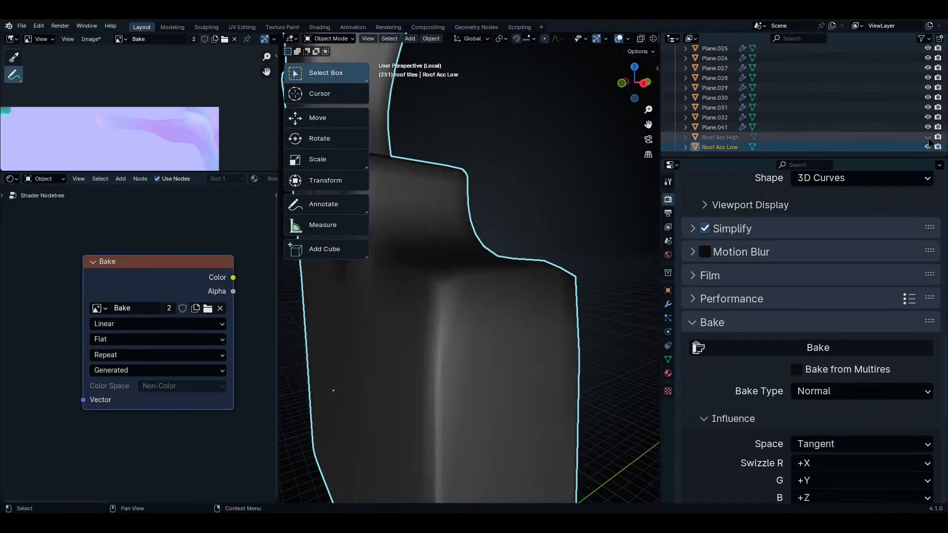
click(928, 138)
click(928, 138)
click(928, 138)
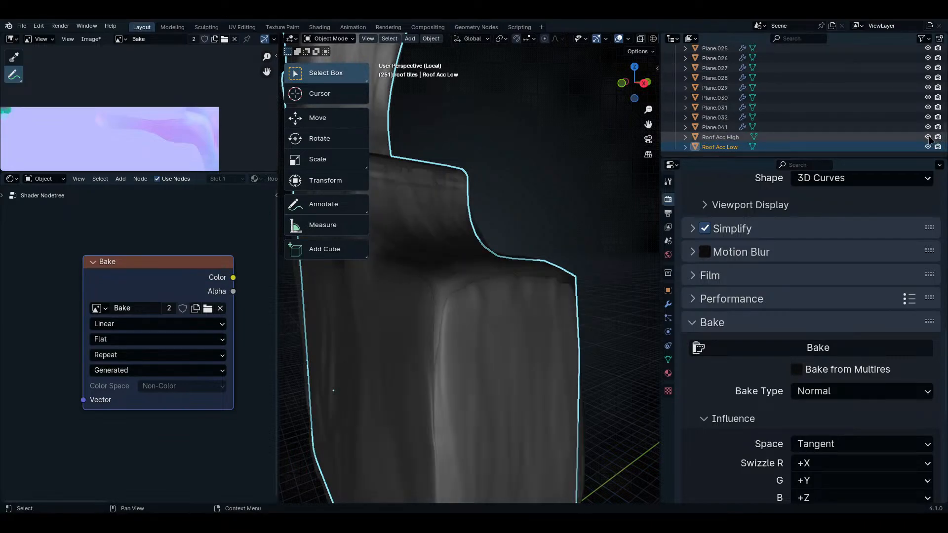
click(928, 137)
click(928, 138)
click(928, 138)
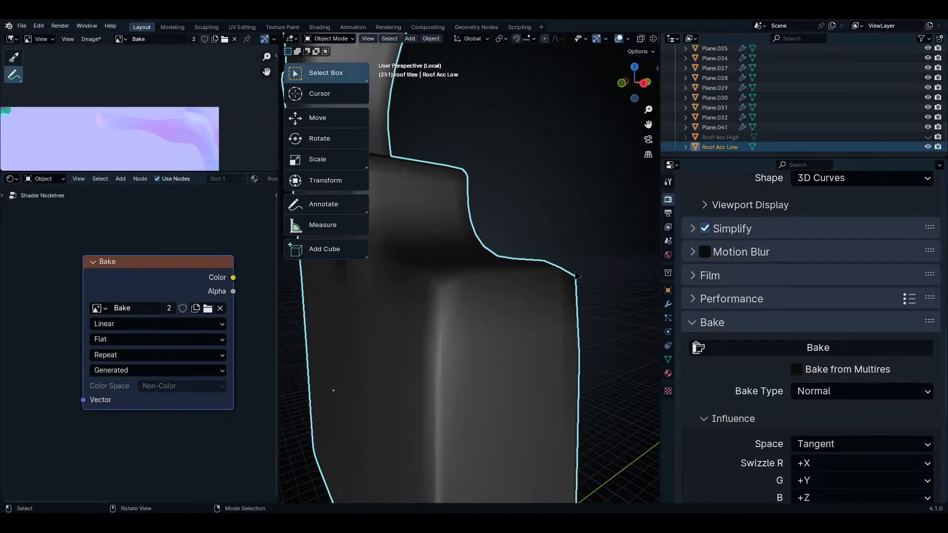
- Maximize the shader editor on Roof Acc Low's Bake image and Principled BSDF nodes
scroll(204, 281, down, 5)
middle_drag(205, 281, 83, 267)
key(ctrl+space)
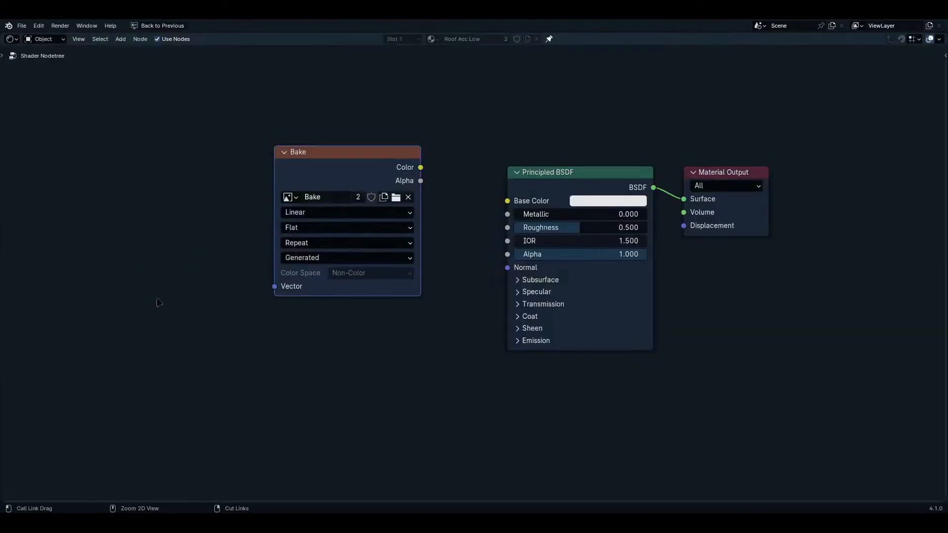
scroll(213, 306, up, 5)
drag(448, 97, 399, 123)
click(176, 219)
drag(470, 128, 365, 226)
text(bump)
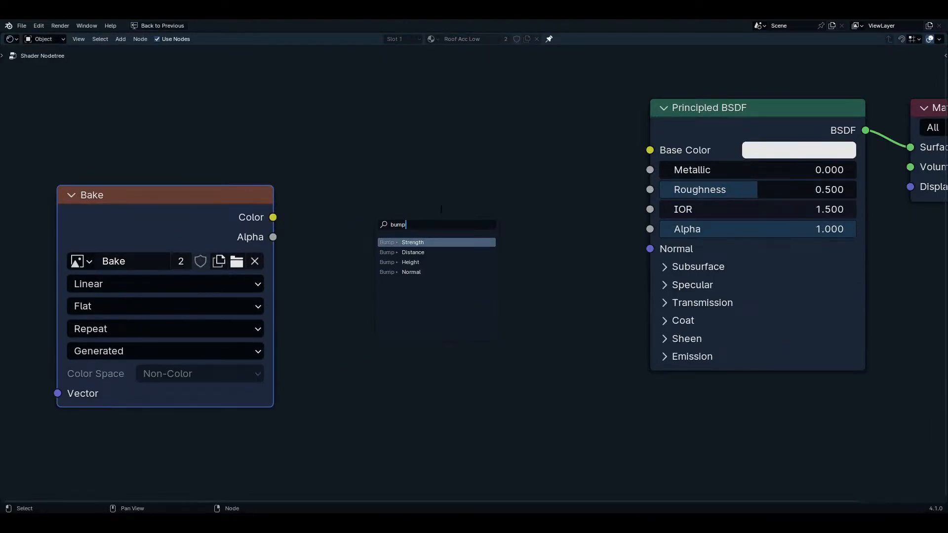
key(Escape)
click(398, 213)
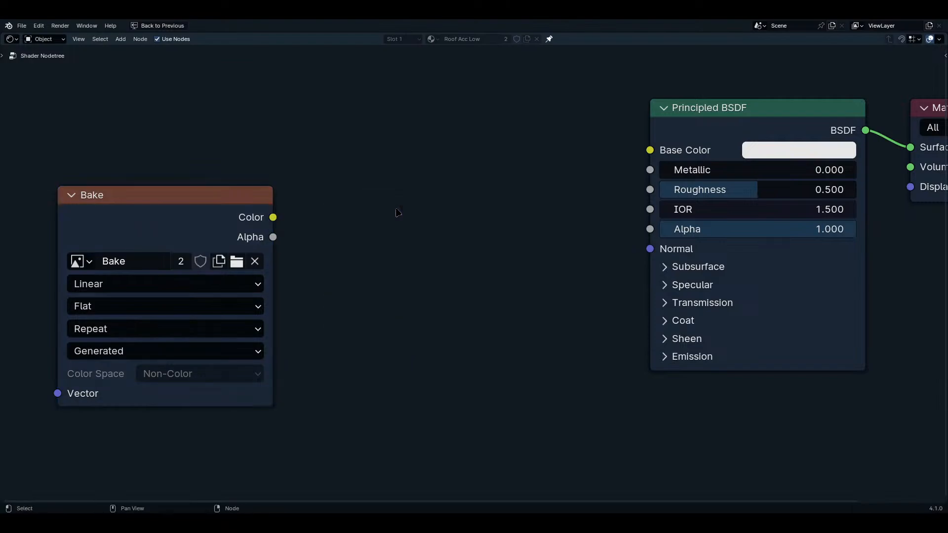
- Add a Normal Map node between the Bake image node and the Principled BSDF
key(shift+a)
click(394, 208)
text(normal)
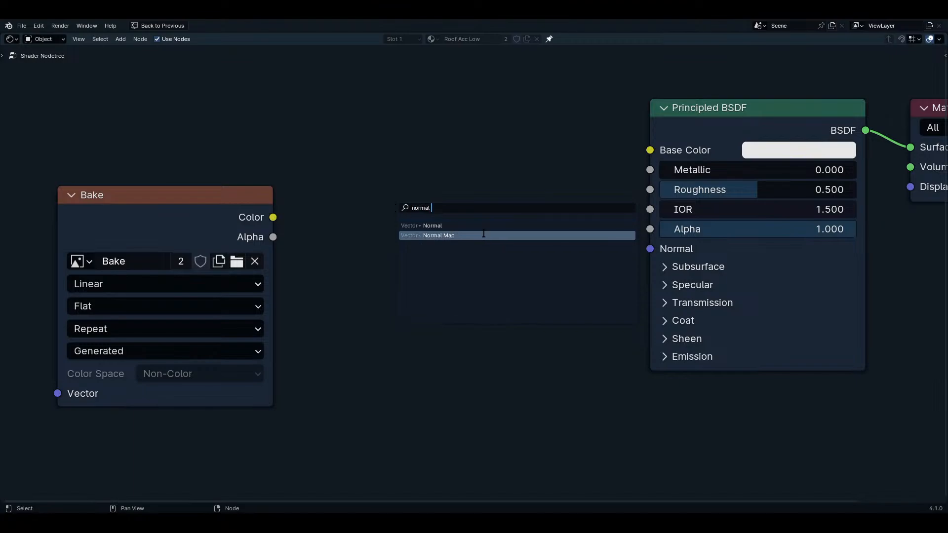
click(483, 235)
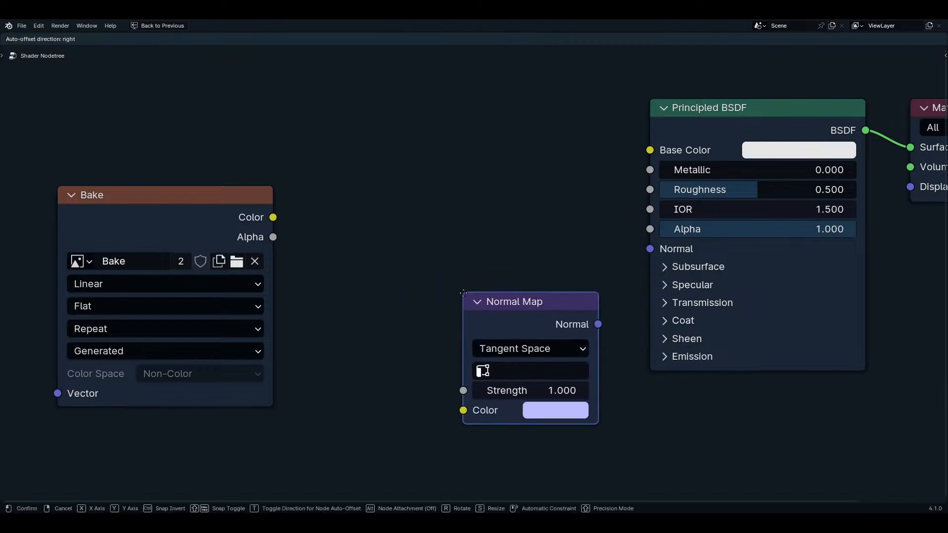
click(457, 220)
click(435, 382)
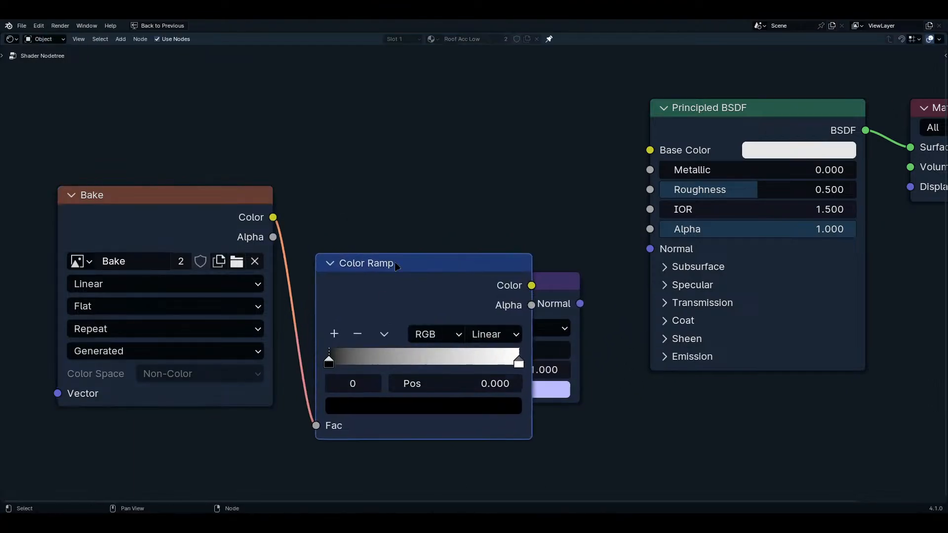
drag(438, 286, 421, 190)
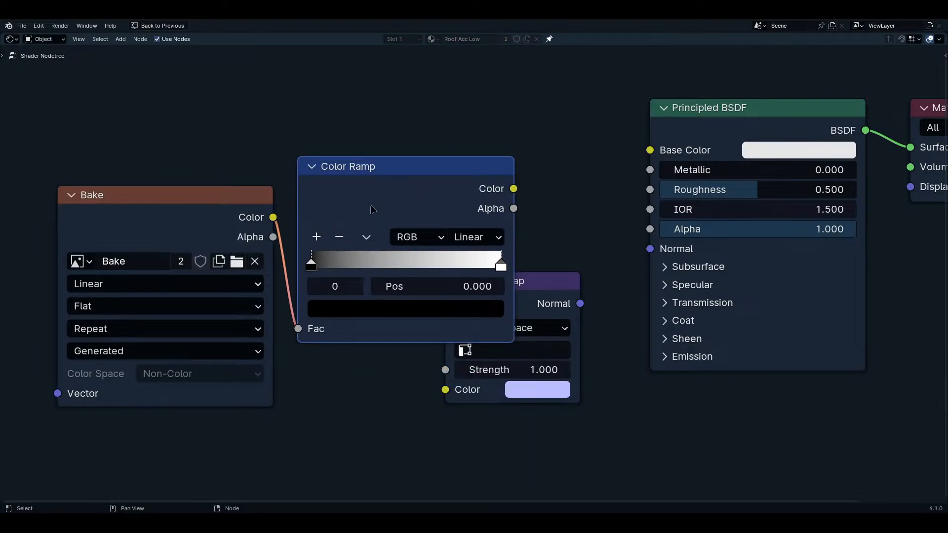
key(x)
- Link Bake's Color to the Normal Map's Color and its Normal output to the Principled BSDF's Normal, and restore the layout
drag(273, 217, 445, 389)
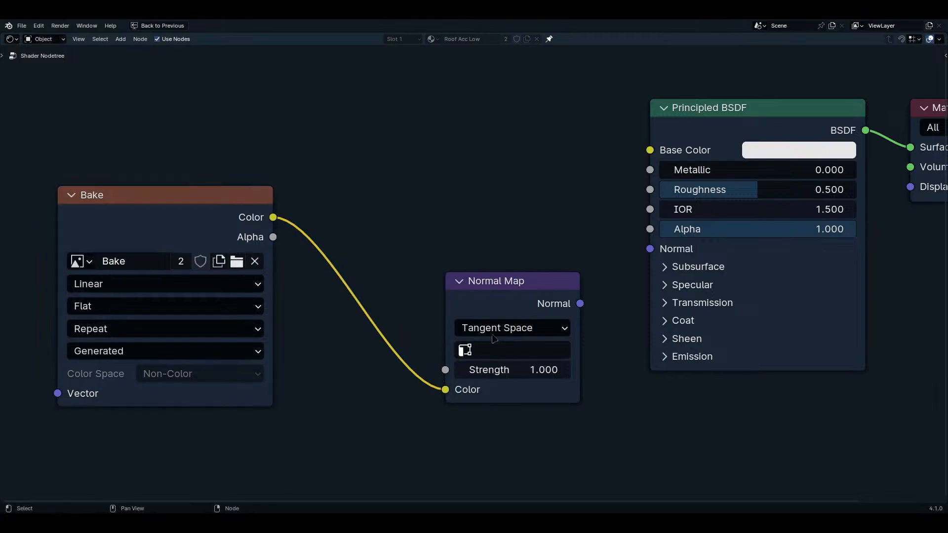
middle_drag(577, 331, 477, 262)
drag(480, 234, 549, 180)
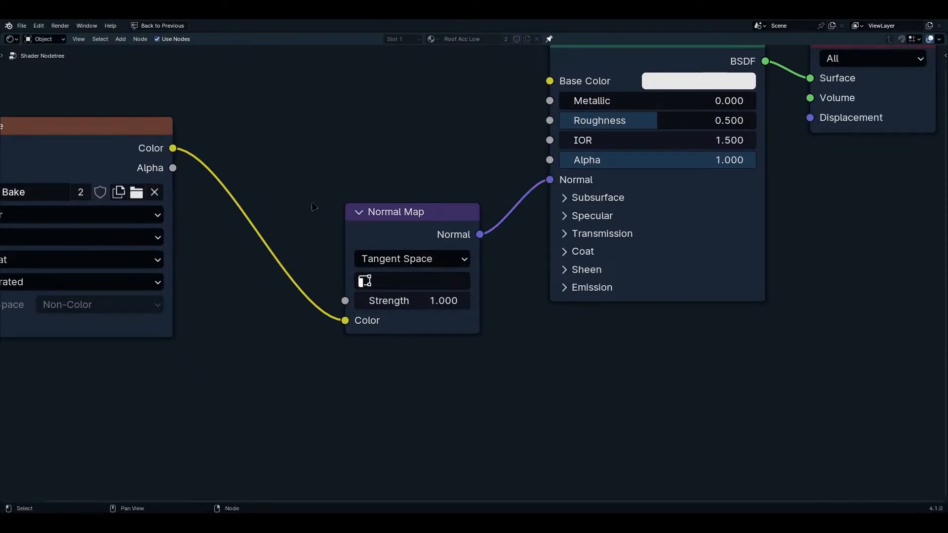
scroll(659, 263, down, 2)
scroll(658, 263, down, 2)
key(ctrl+space)
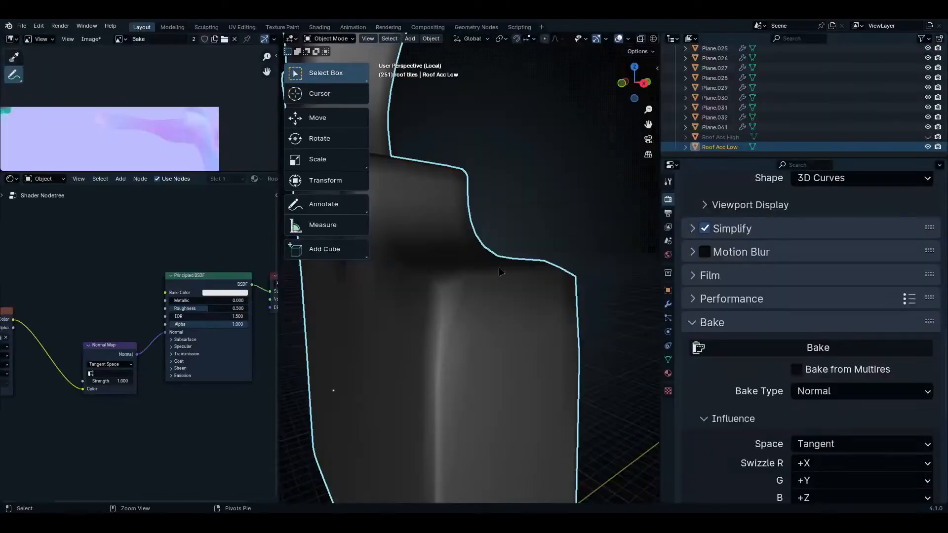
- Switch the viewport to Material Preview shading and inspect the baked normals on Roof Acc Low
middle_drag(455, 291, 512, 214)
key(z)
click(531, 318)
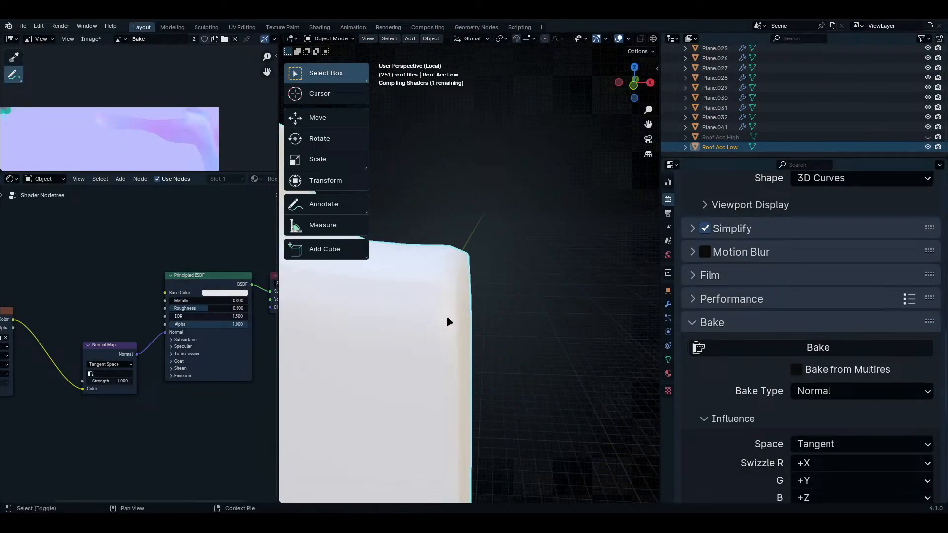
shift+middle_drag(449, 320, 612, 321)
scroll(224, 293, up, 3)
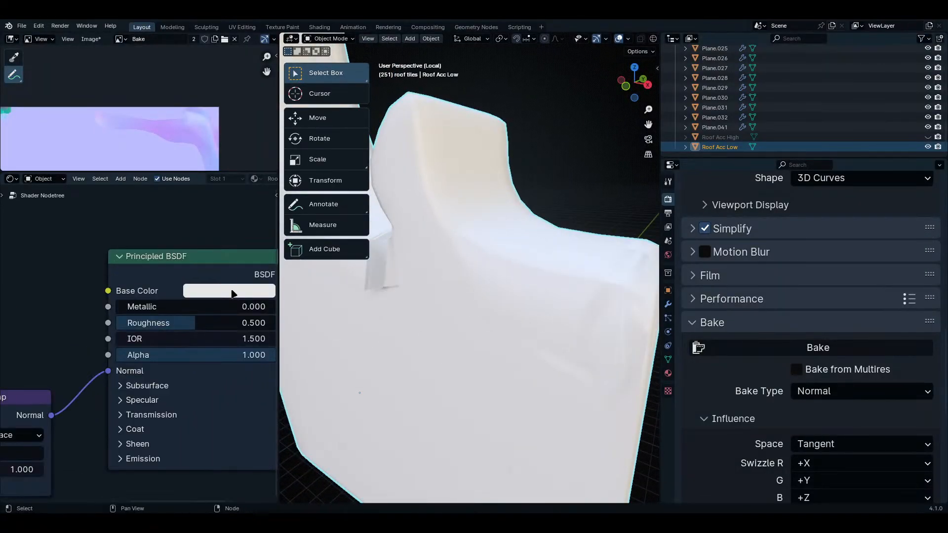
- Darken the Principled BSDF's Base Color to black and inspect the baked normals on Roof Acc Low
click(244, 290)
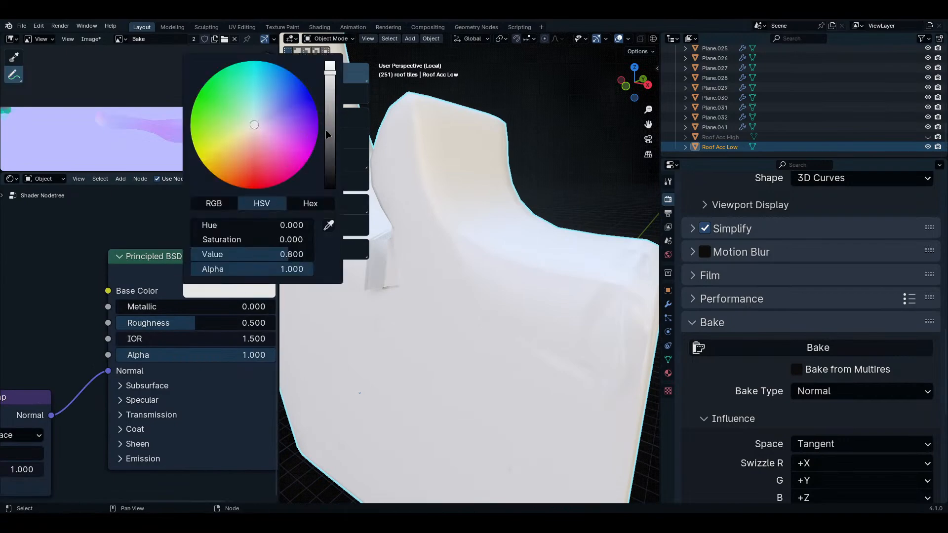
drag(326, 132, 327, 188)
middle_drag(523, 251, 555, 292)
shift+middle_drag(457, 283, 427, 184)
scroll(508, 383, up, 4)
key(ctrl+space)
scroll(605, 381, down, 6)
scroll(557, 310, up, 3)
key(ctrl+space)
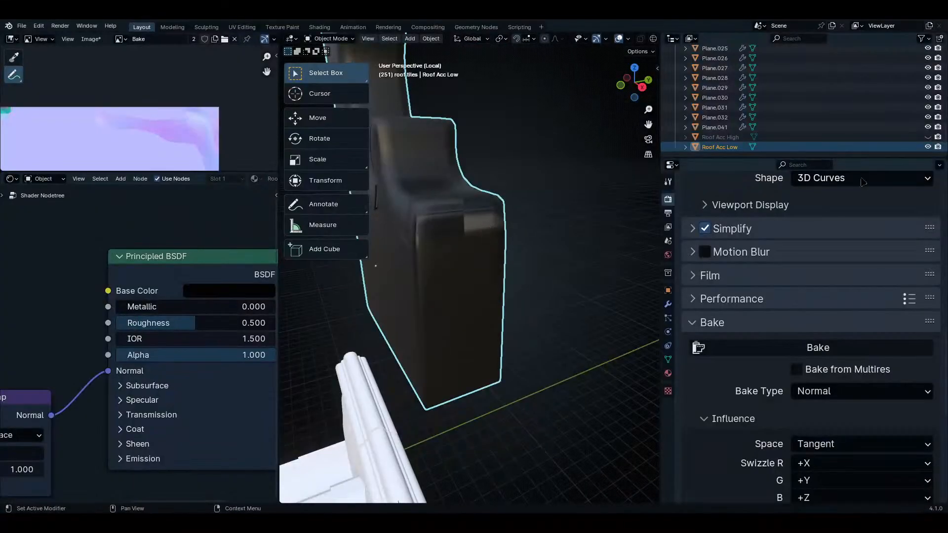
- Unhide Roof Acc High and examine from several angles where Roof Acc Low pokes through it
click(927, 137)
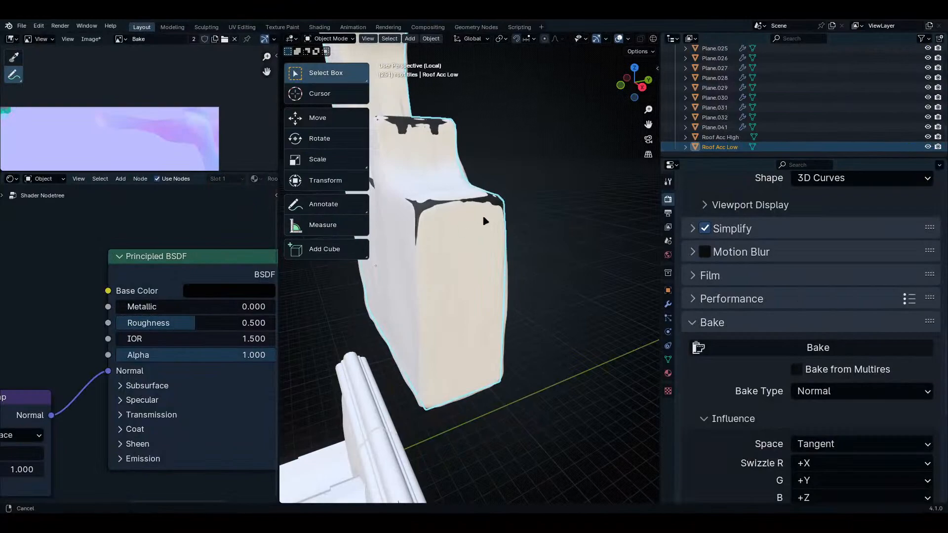
middle_drag(486, 220, 577, 181)
middle_drag(575, 105, 524, 260)
scroll(524, 260, down, 1)
key(ctrl+space)
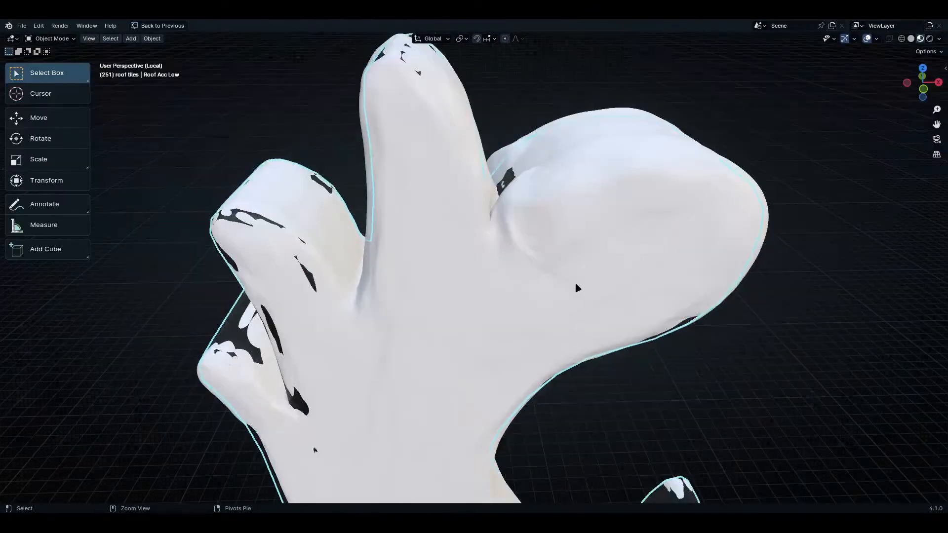
shift+middle_drag(617, 322, 428, 153)
scroll(427, 153, down, 1)
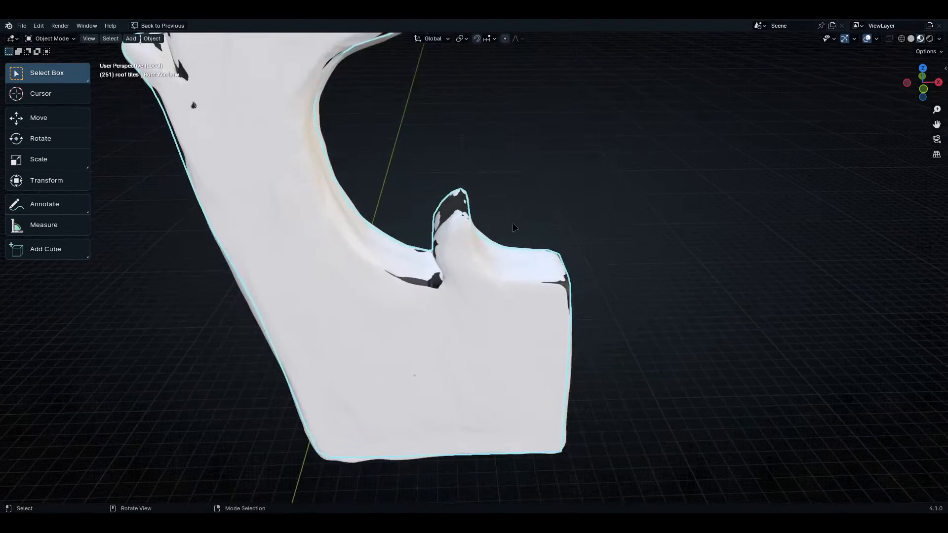
key(ctrl+space)
middle_drag(481, 176, 584, 260)
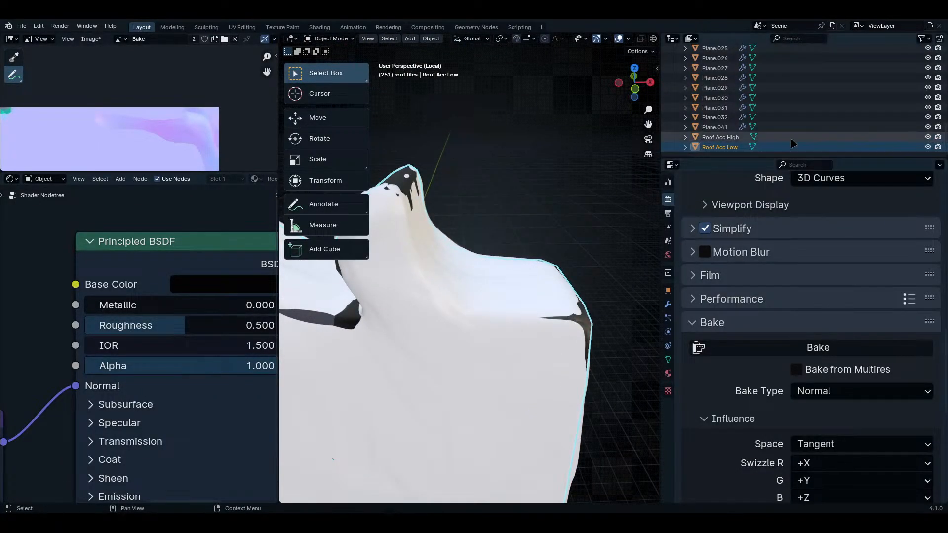
- Shrink the whole Roof Acc Low mesh beneath Roof Acc High's surface with Shrink/Fatten by about 0.03 m, and return the viewport to Solid shading
key(Tab)
key(alt+a)
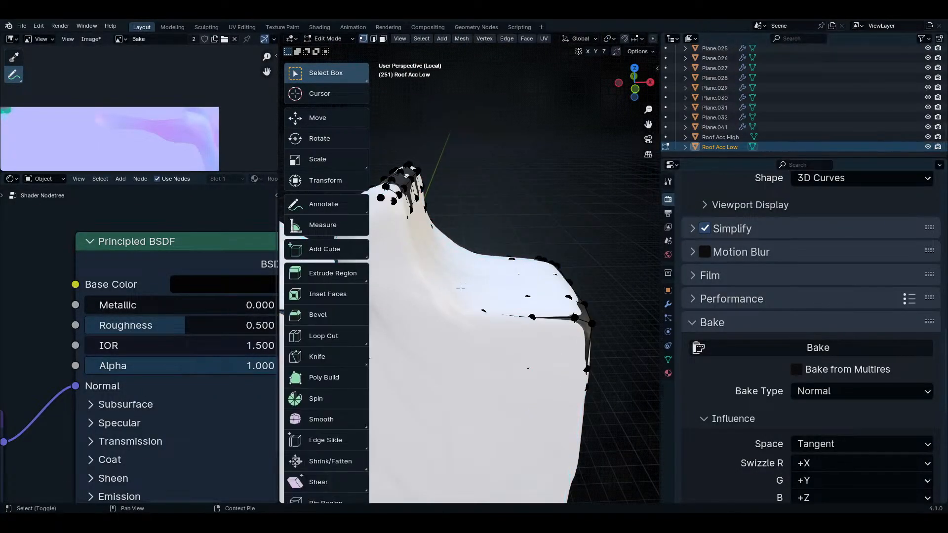
key(a)
middle_drag(462, 288, 612, 345)
key(ctrl+space)
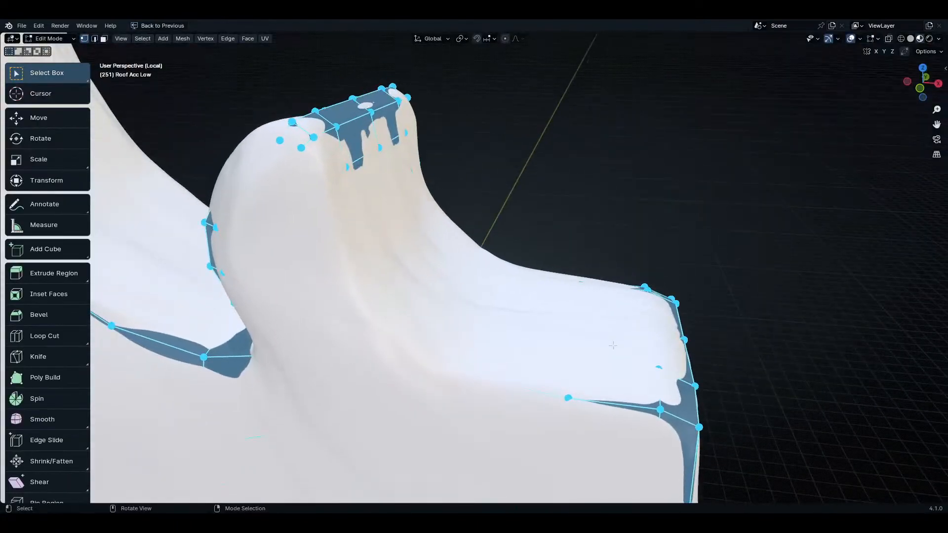
key(alt+s)
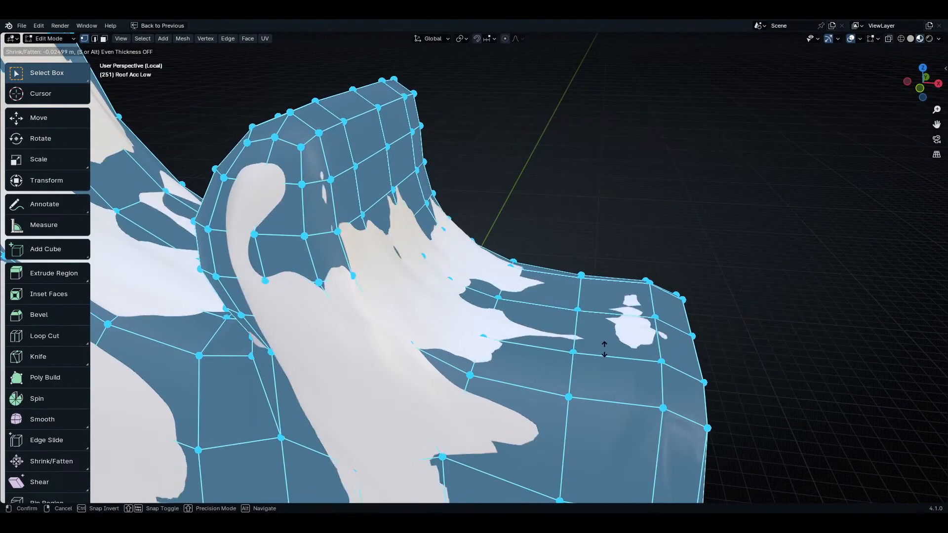
click(628, 301)
scroll(548, 306, down, 5)
key(Tab)
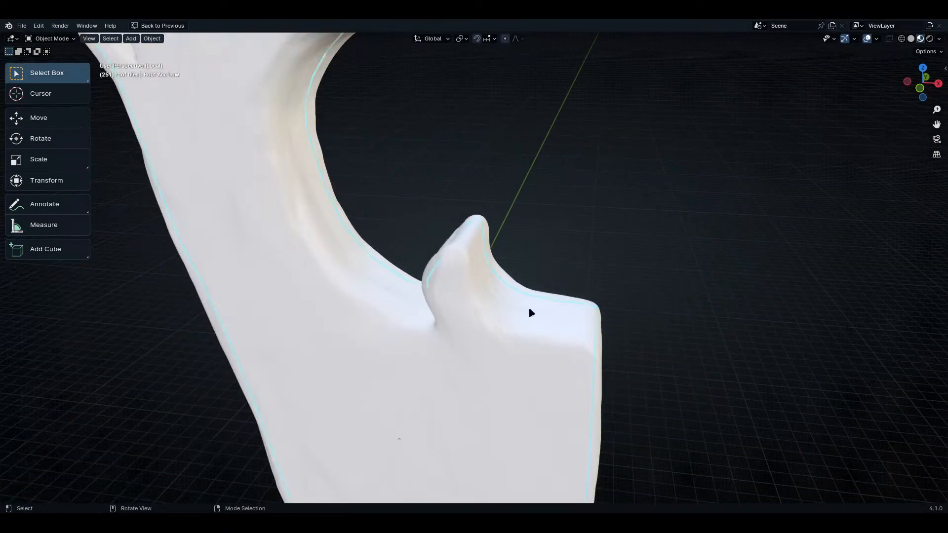
middle_drag(529, 313, 516, 317)
key(ctrl+space)
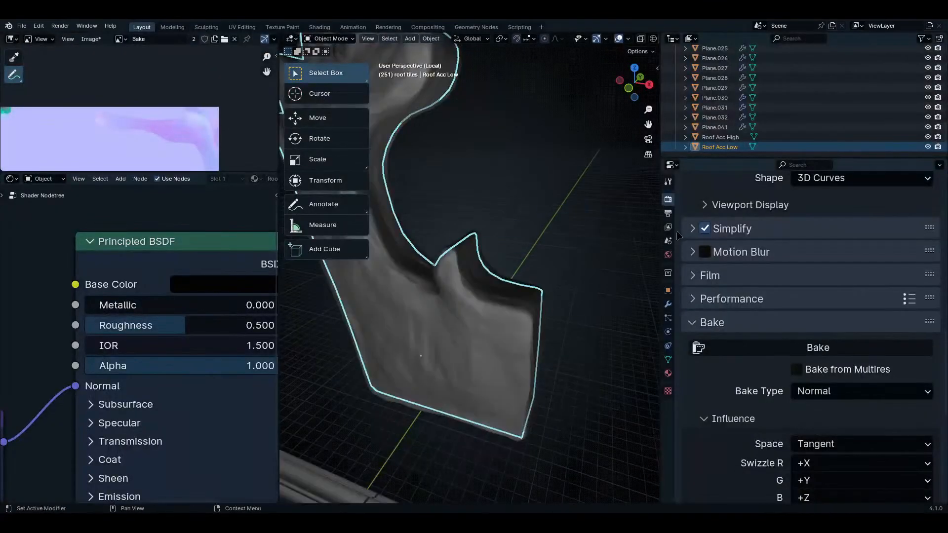
- Delete the Normal Map node between the Bake image node and the Principled BSDF
scroll(232, 321, down, 9)
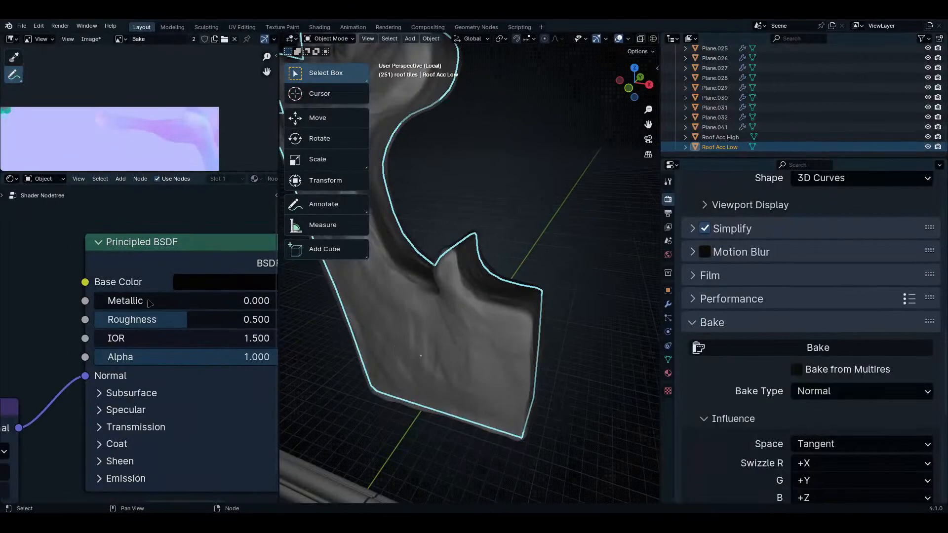
middle_drag(24, 355, 110, 364)
key(ctrl+space)
scroll(110, 363, up, 5)
drag(645, 257, 755, 401)
key(x)
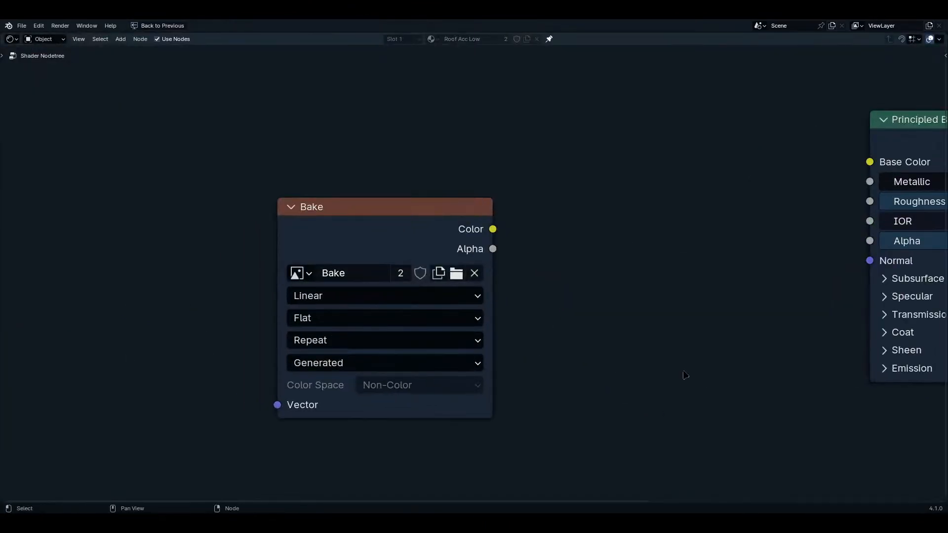
- Unlink the Bake image from its Image Texture node and restore the layout
scroll(457, 270, up, 3)
click(479, 274)
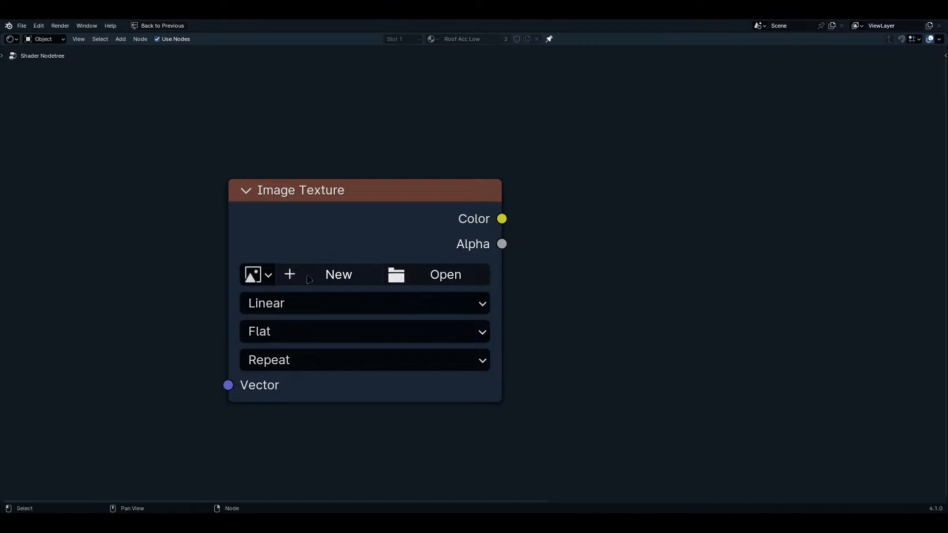
key(ctrl+space)
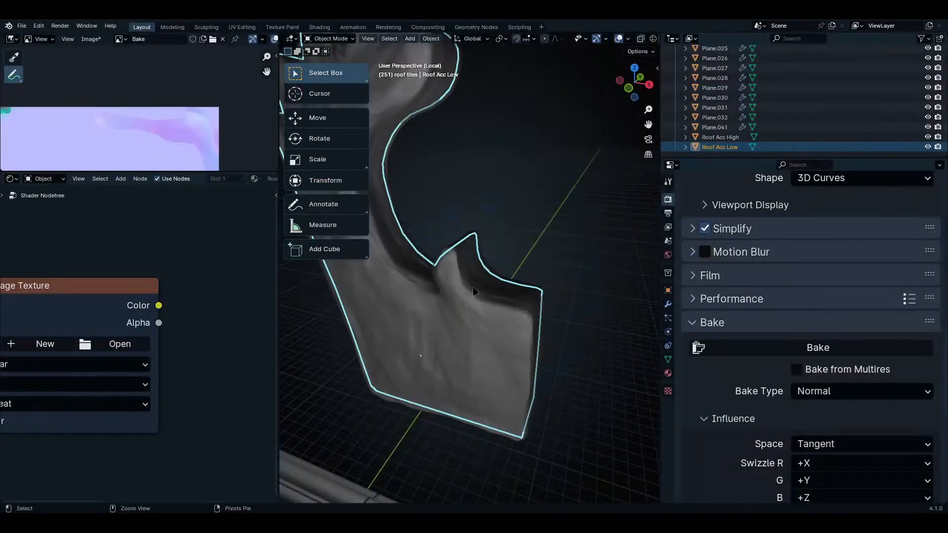
- Change the image editor to the UV Editor and examine Roof Acc Low's UV layout in Edit Mode
key(Tab)
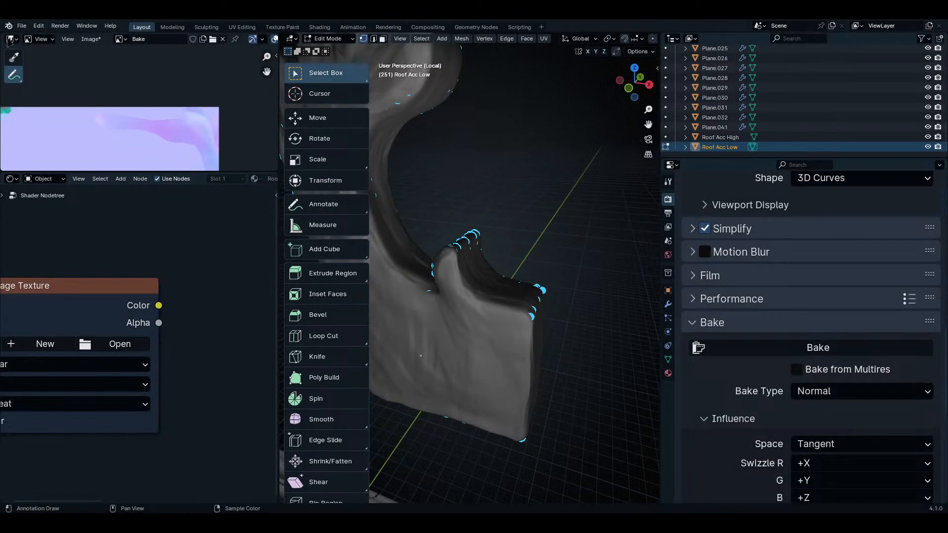
click(10, 39)
click(52, 89)
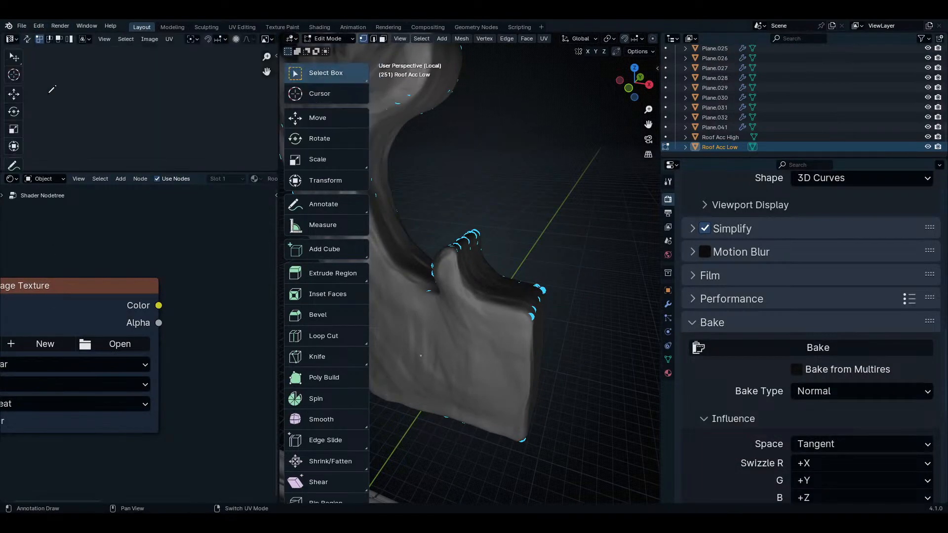
key(ctrl+space)
scroll(154, 291, up, 8)
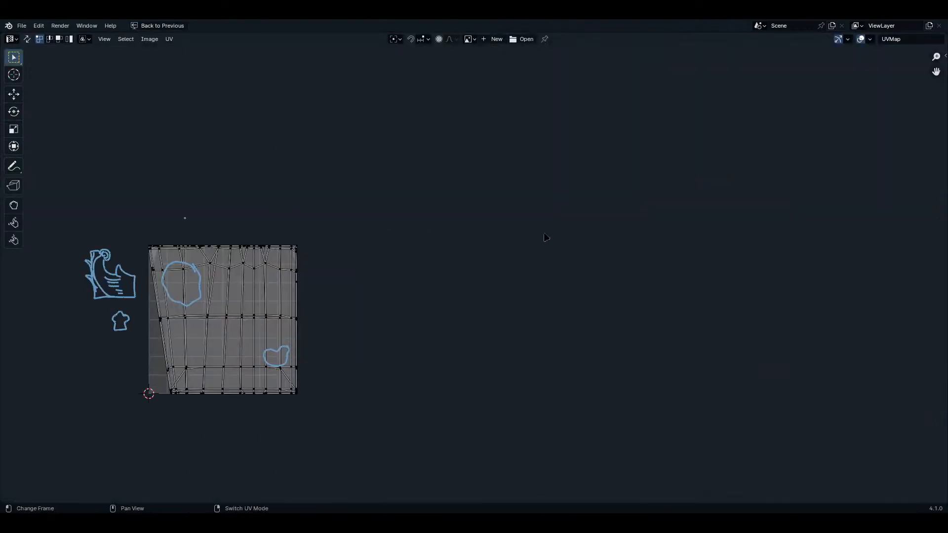
middle_drag(154, 291, 392, 269)
scroll(397, 269, up, 2)
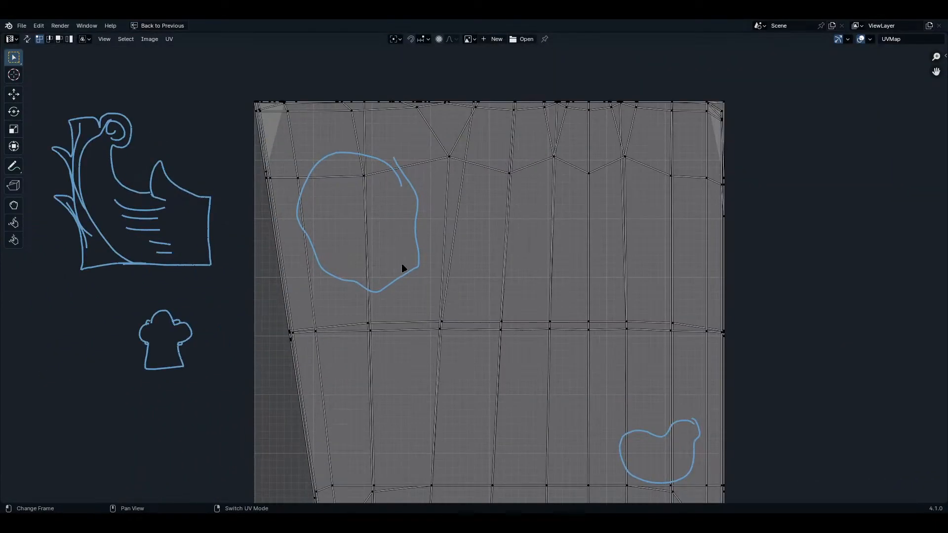
scroll(402, 268, down, 4)
key(ctrl+space)
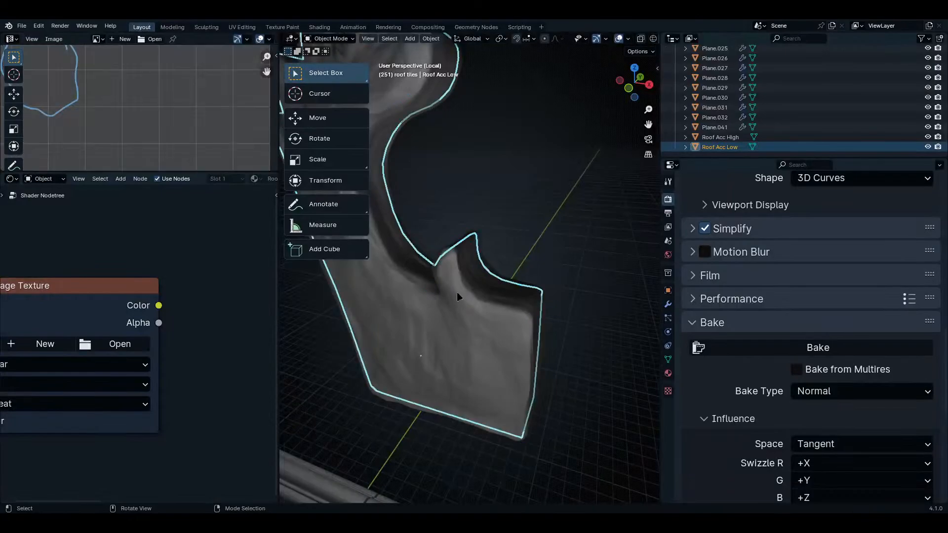
- Select Roof Acc High and examine its UV layout over the Bake image in Edit Mode
click(458, 294)
key(Tab)
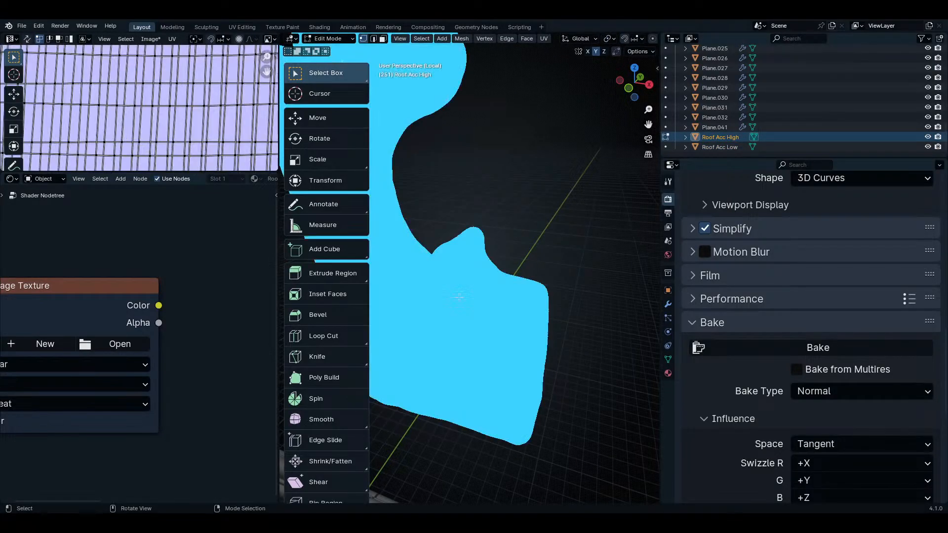
key(ctrl+space)
scroll(244, 198, down, 5)
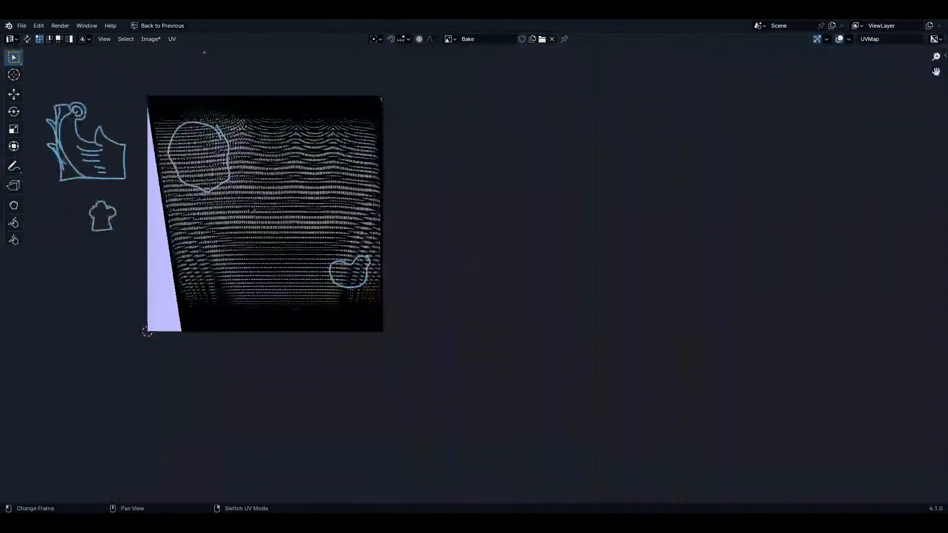
scroll(333, 253, up, 6)
key(ctrl+space)
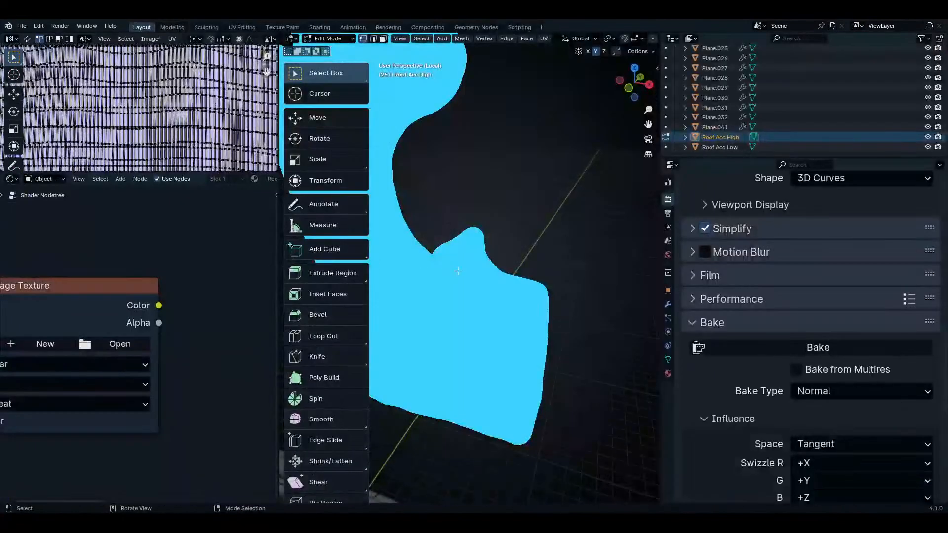
key(Tab)
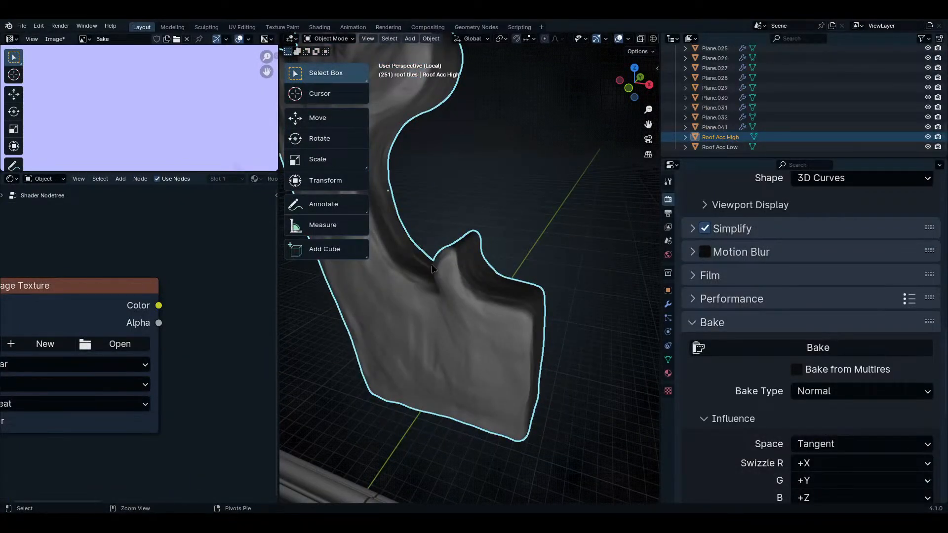
- Unwrap the whole Roof Acc High mesh with Smart UV Project, using an island margin of 0.002
key(ctrl+space)
key(Tab)
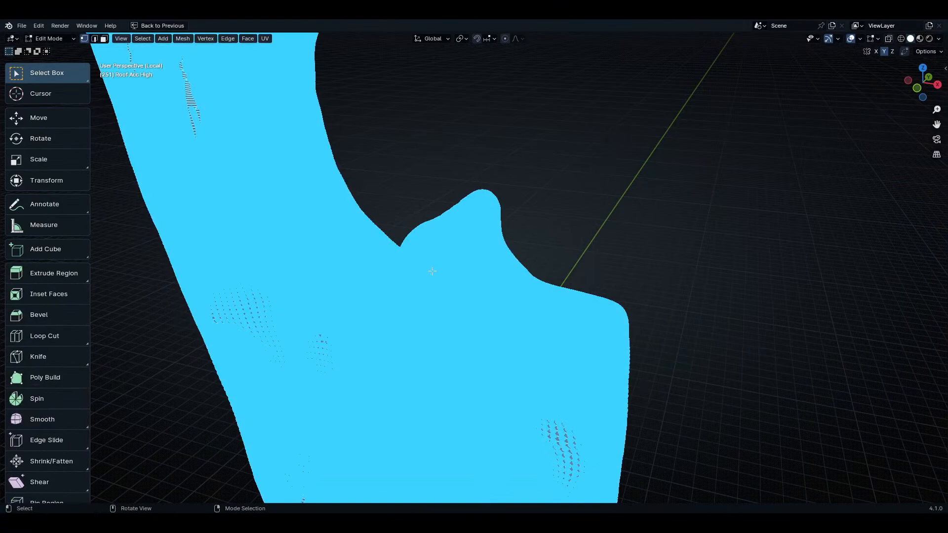
key(u)
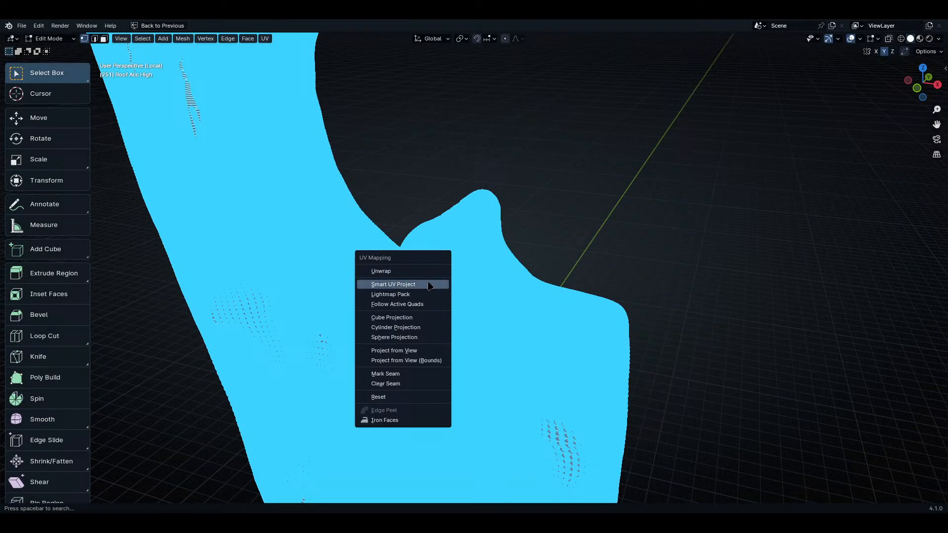
click(428, 283)
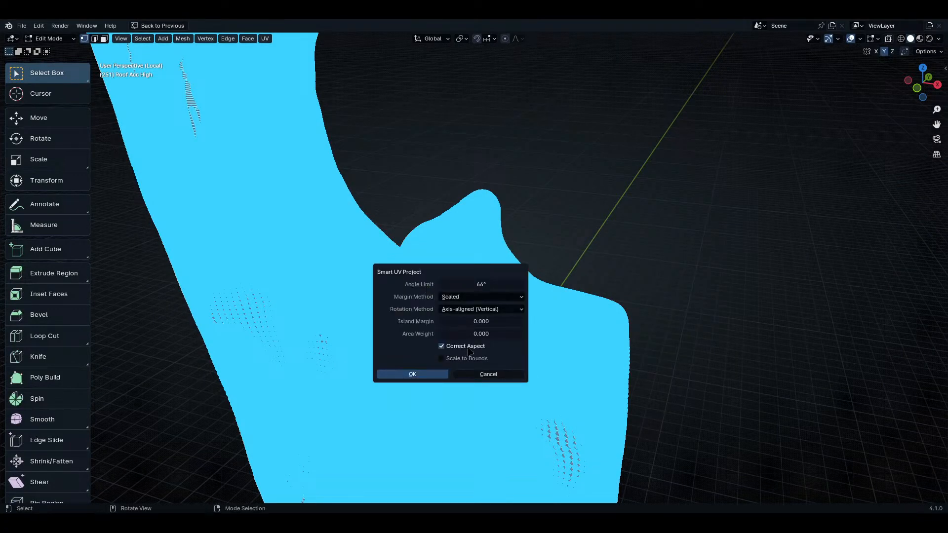
click(496, 321)
key(Return)
click(407, 376)
key(Tab)
key(ctrl+space)
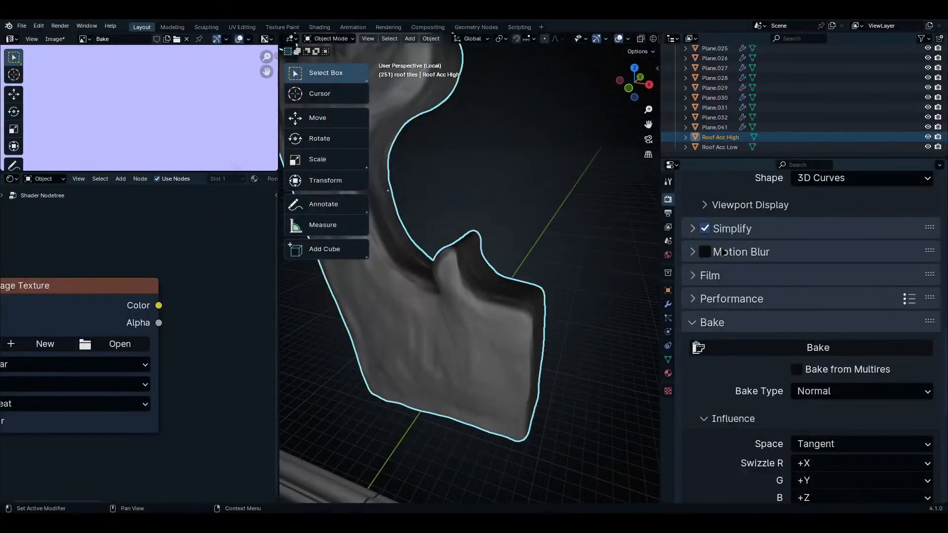
- Unwrap the whole Roof Acc Low mesh with Smart UV Project at a 0.002 island margin and review its UV layout
key(Tab)
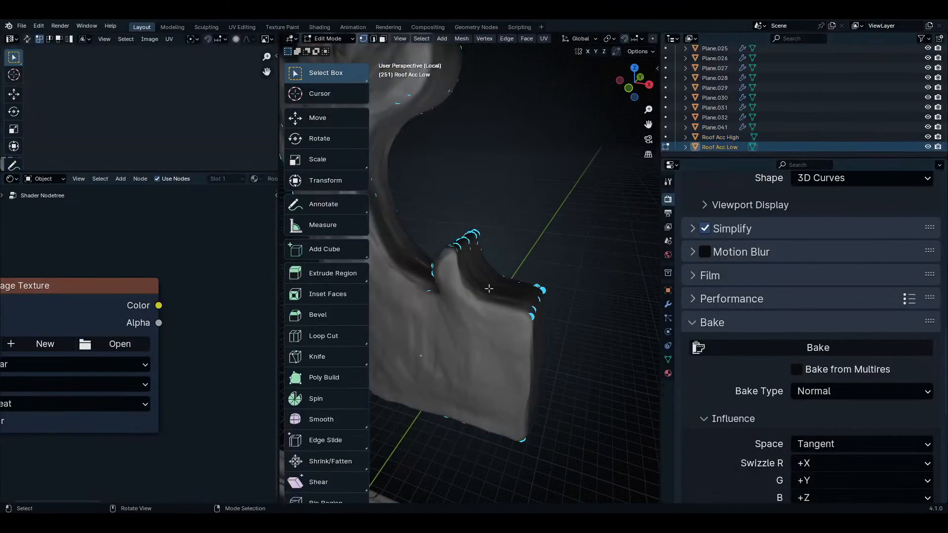
key(u)
click(490, 292)
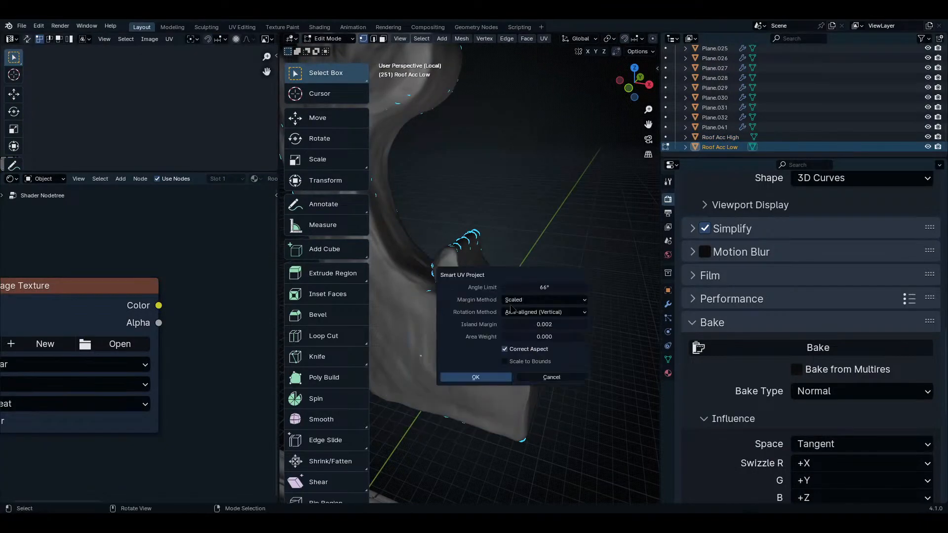
click(506, 377)
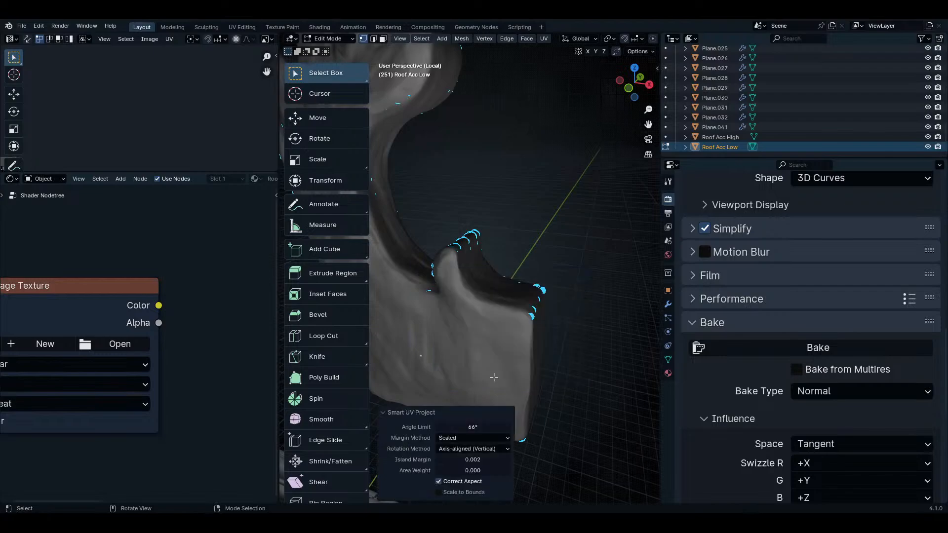
key(ctrl+space)
scroll(308, 370, up, 7)
scroll(312, 352, down, 3)
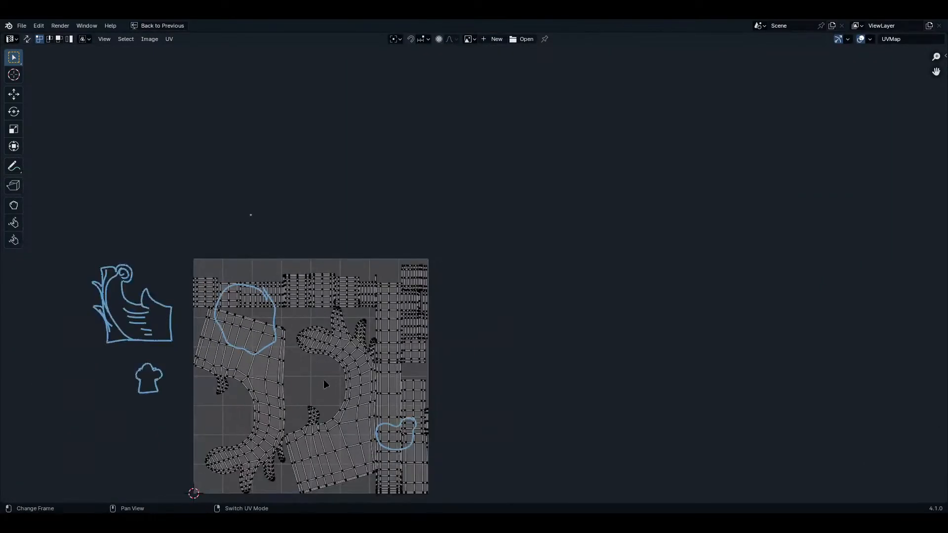
scroll(346, 316, up, 3)
key(ctrl+space)
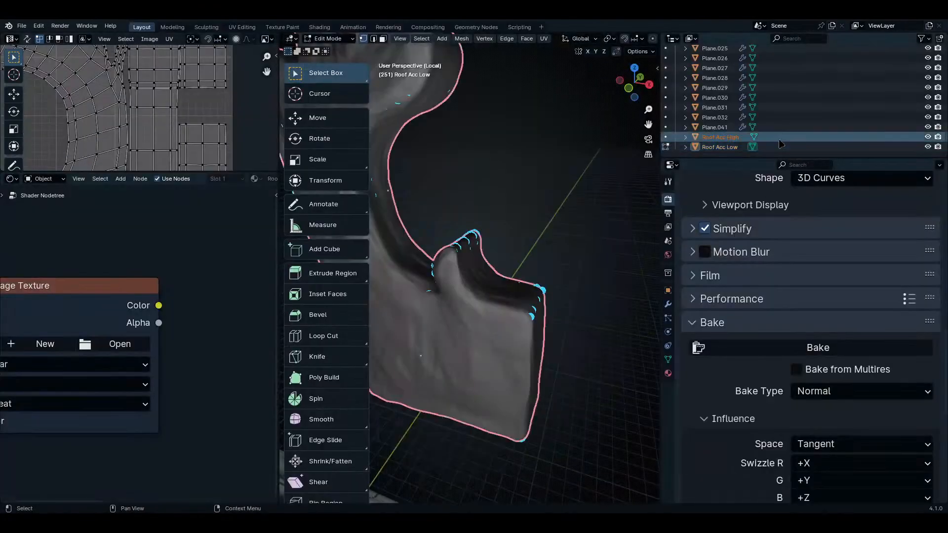
key(ctrl+space)
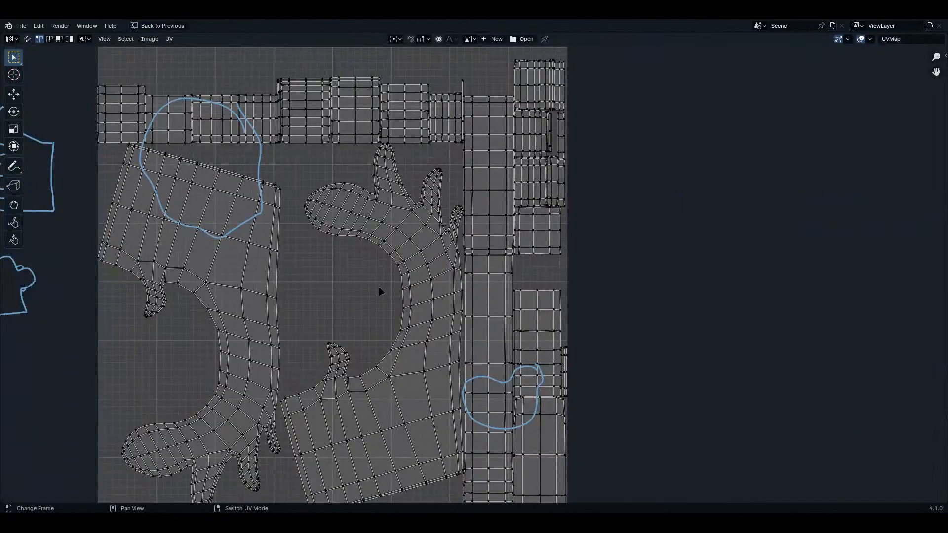
- Open Roof Acc Low and Roof Acc High together in Edit Mode and compare their overlapping UV layouts
scroll(380, 291, down, 1)
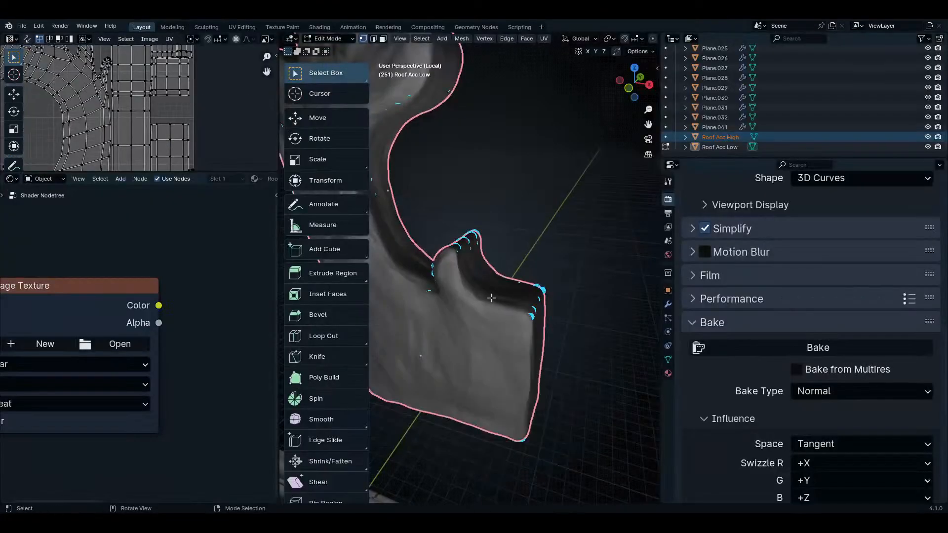
key(Tab)
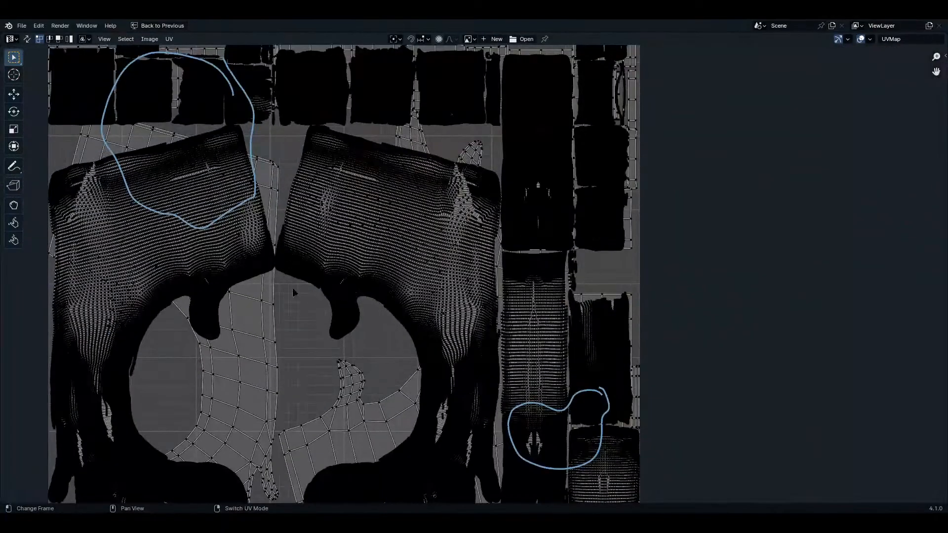
scroll(79, 217, up, 1)
middle_drag(67, 224, 94, 242)
middle_drag(336, 264, 374, 336)
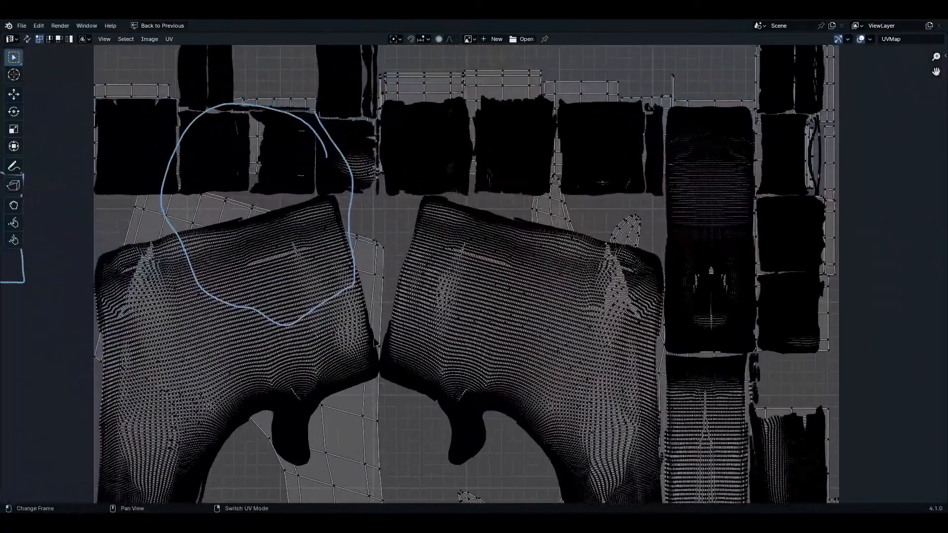
scroll(373, 320, down, 2)
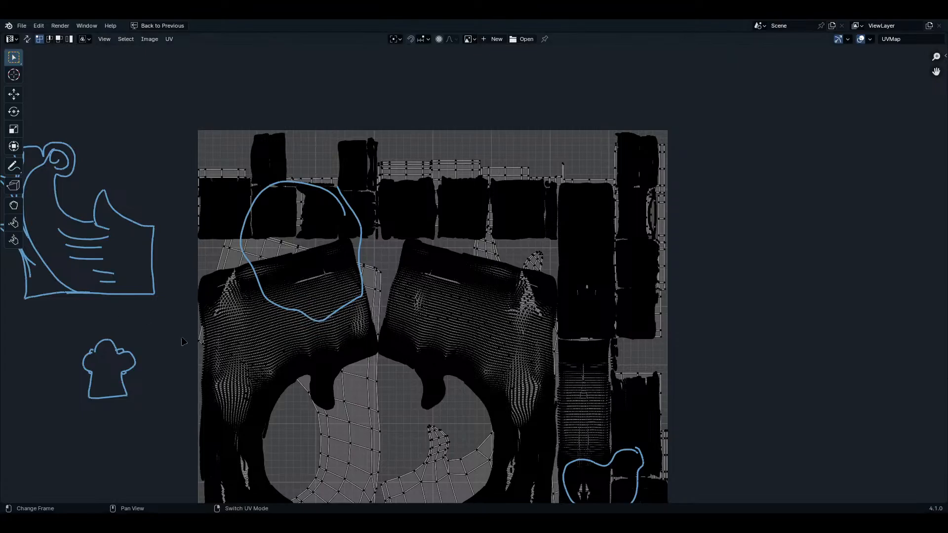
scroll(241, 366, down, 3)
scroll(325, 383, up, 4)
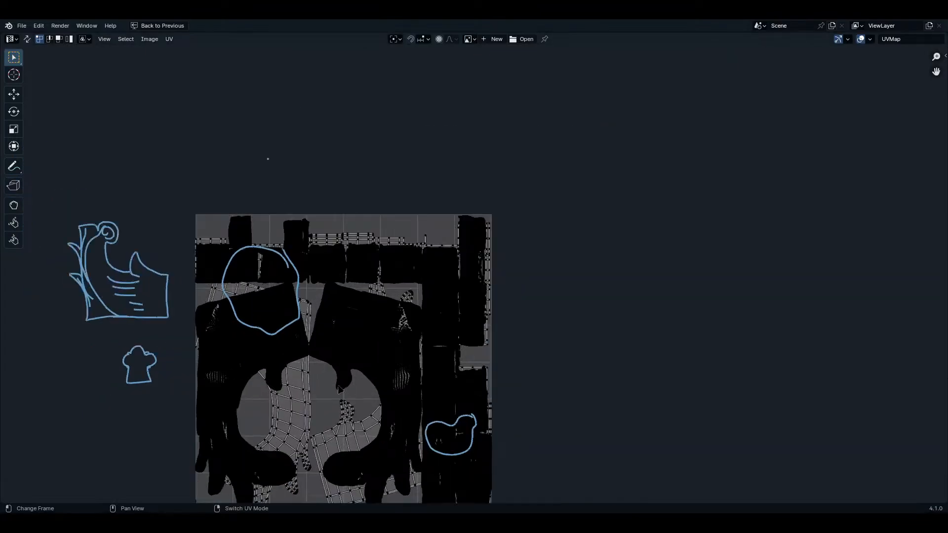
middle_drag(294, 463, 522, 263)
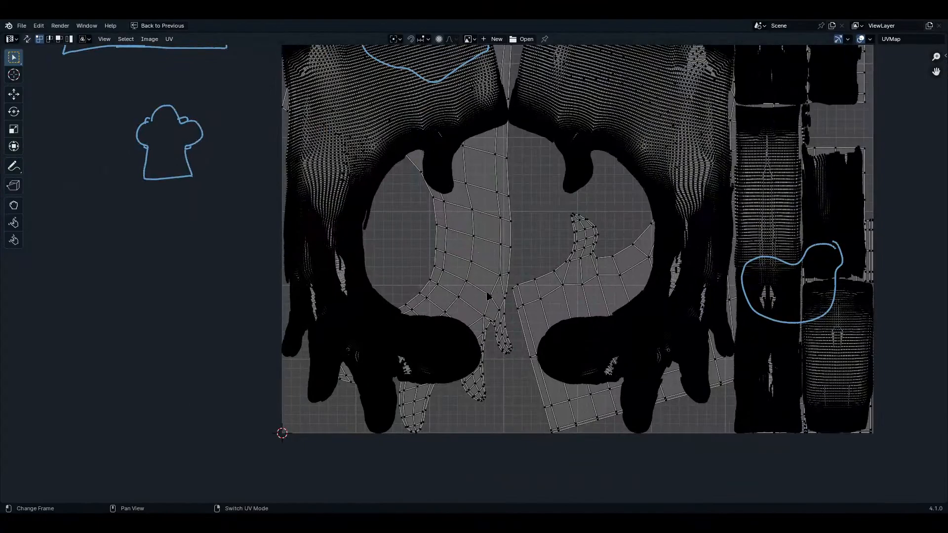
middle_drag(427, 266, 521, 453)
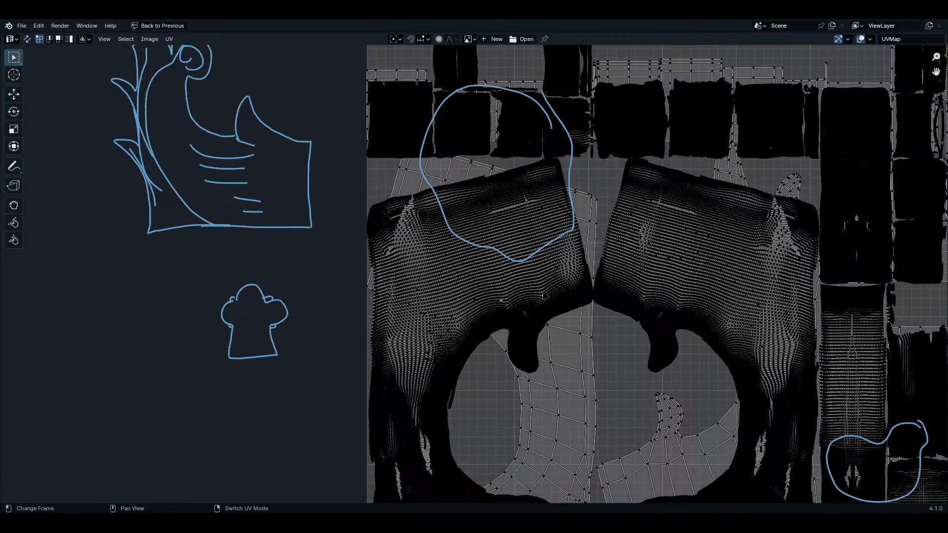
- Select the whole first large high-poly UV island, the one with its block end up, and rotate it about -168 degrees
click(554, 377)
scroll(477, 374, down, 2)
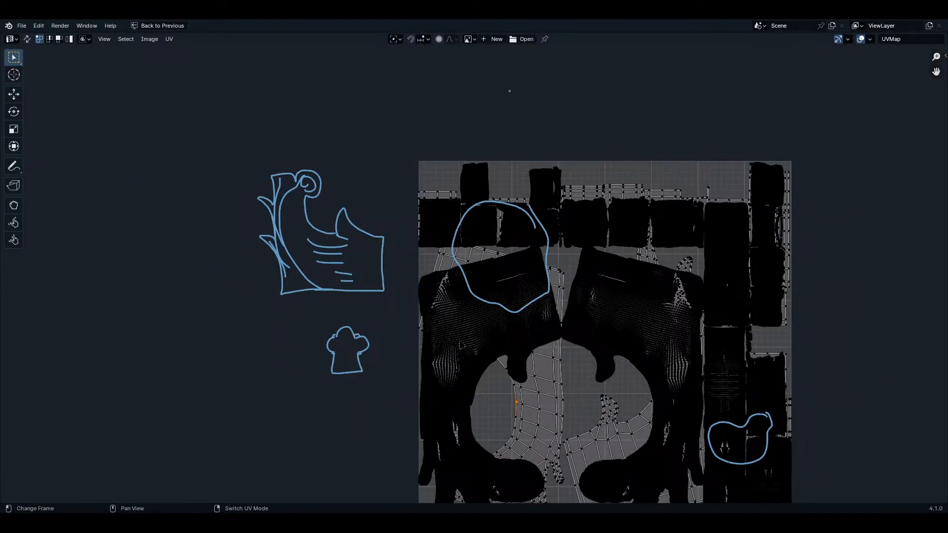
key(l)
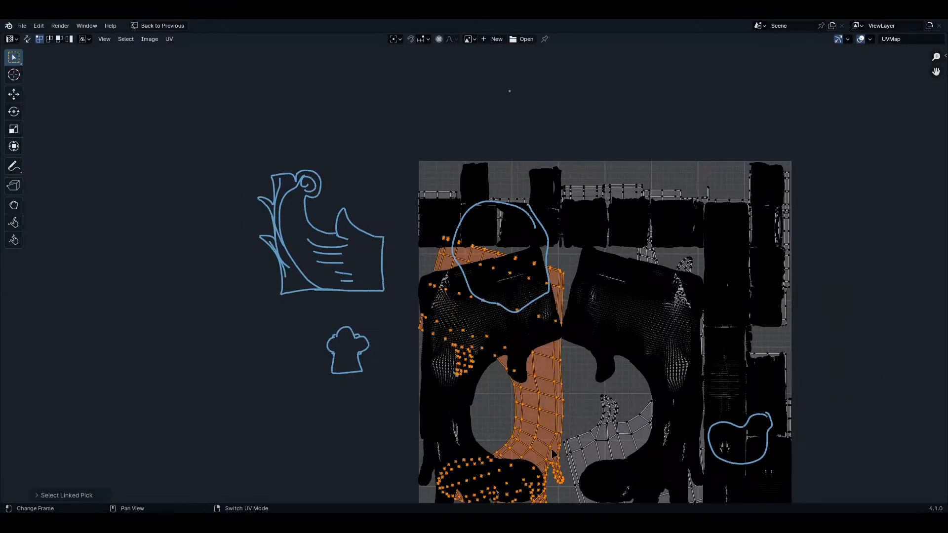
click(512, 420)
key(l)
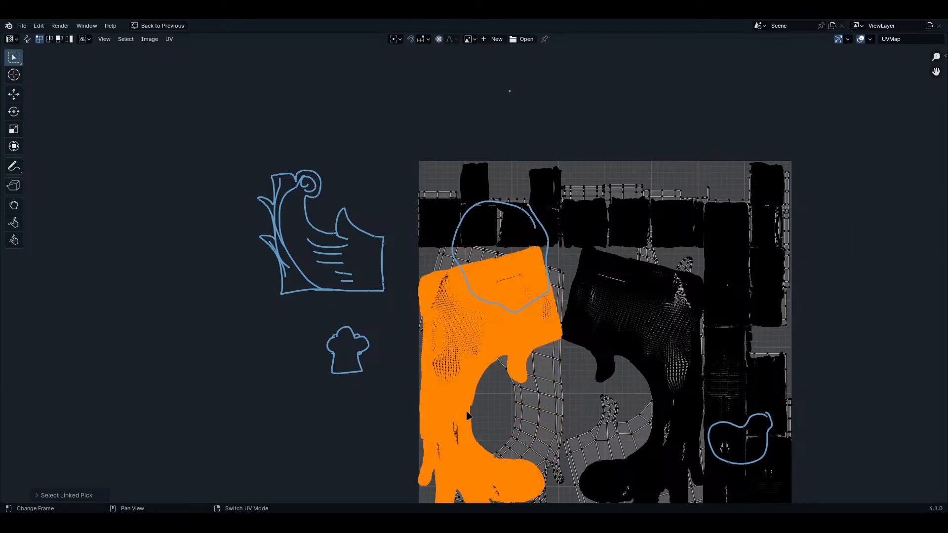
key(r)
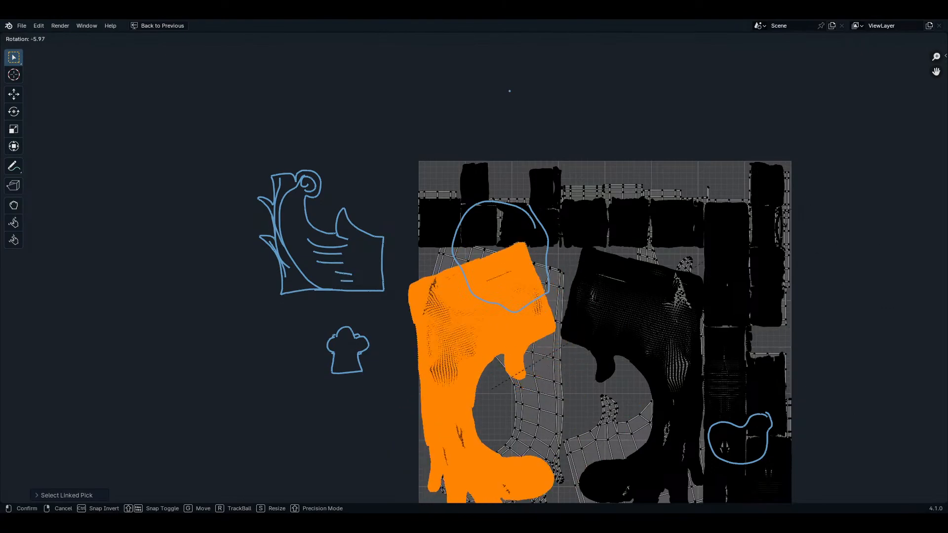
right_click(783, 342)
shift+middle_drag(715, 383, 667, 291)
key(r)
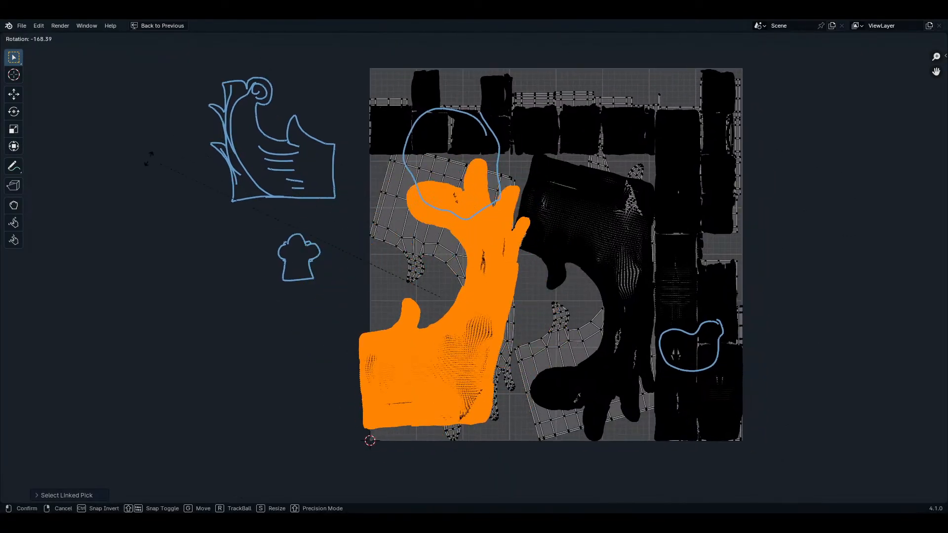
click(140, 154)
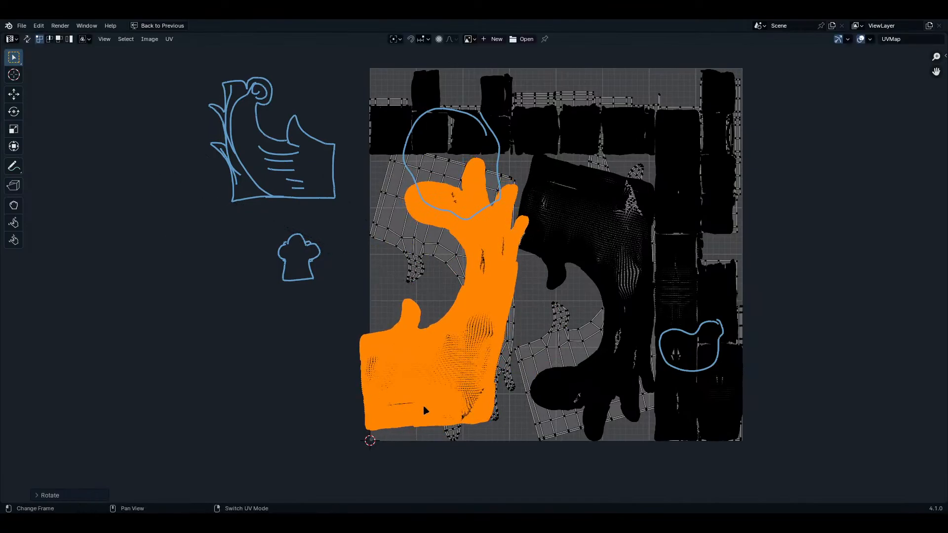
- Move the rotated high-poly island over the low-poly island with its block end down, and rotate it about -16 degrees to align
key(g)
click(598, 408)
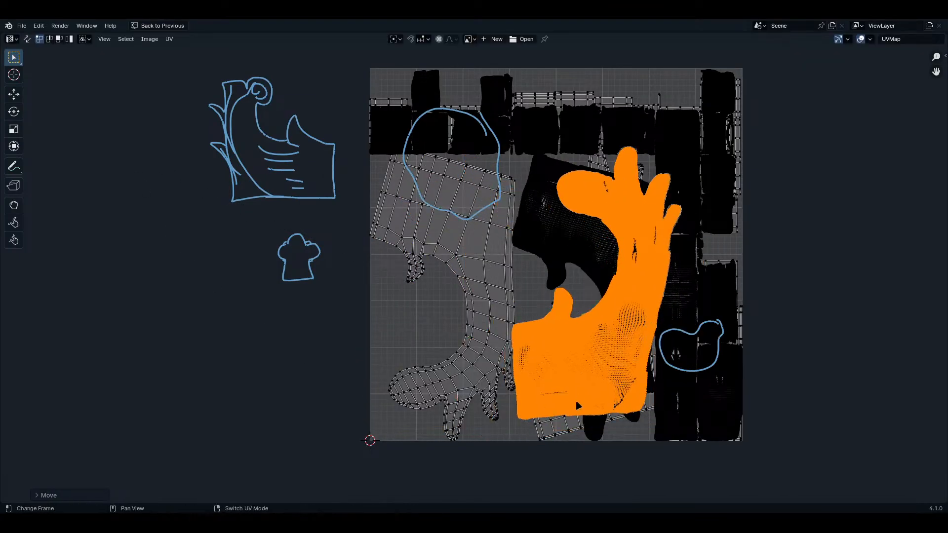
scroll(600, 408, up, 4)
middle_drag(600, 408, 569, 360)
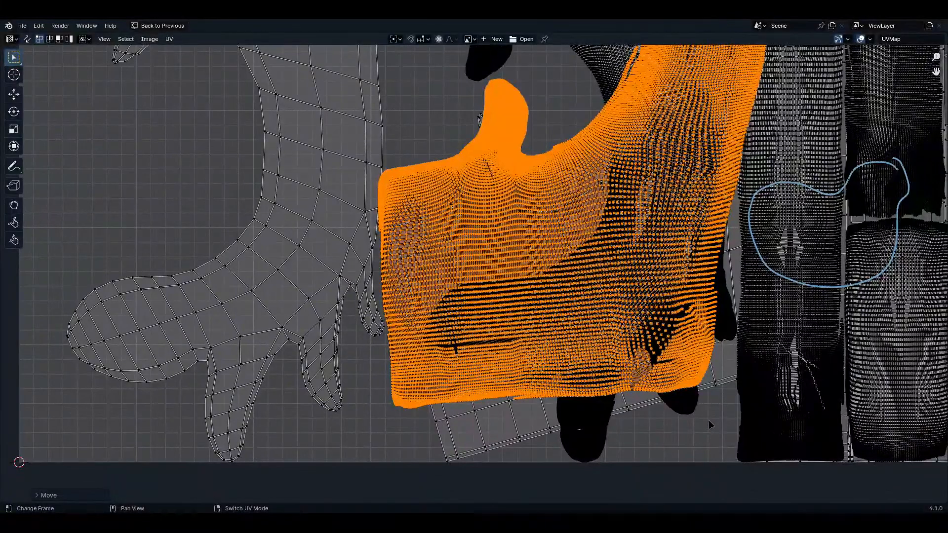
key(r)
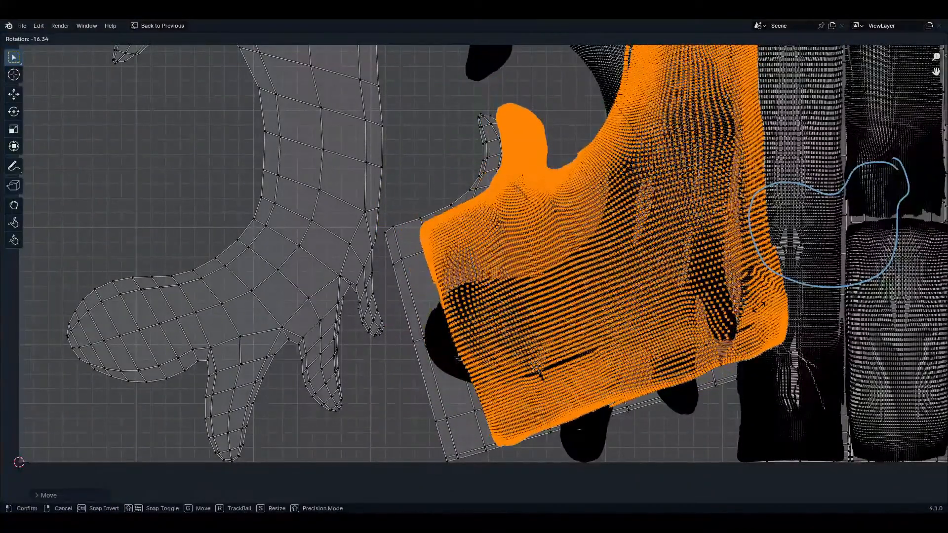
click(754, 326)
key(g)
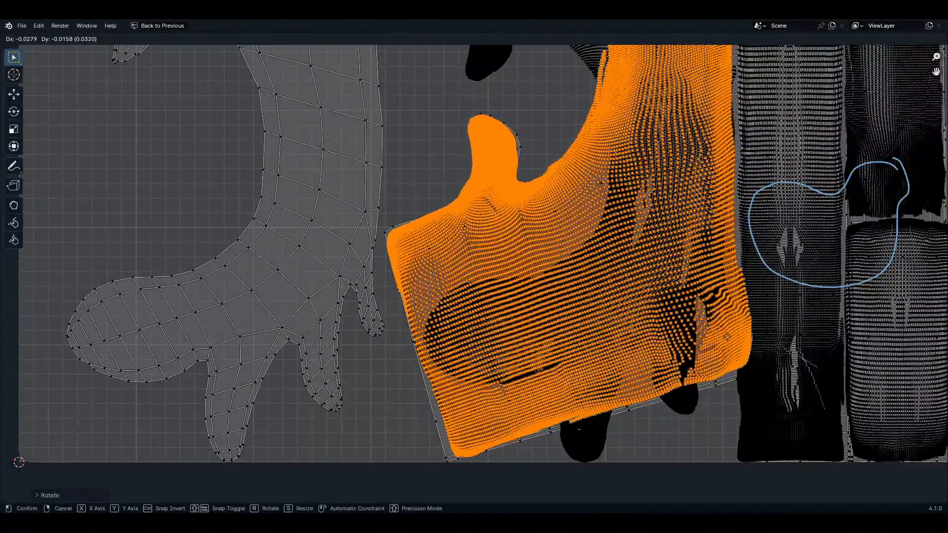
click(748, 338)
- Fine-tune the high-poly island's rotation and position against the outline of the low-poly island beneath it
key(r)
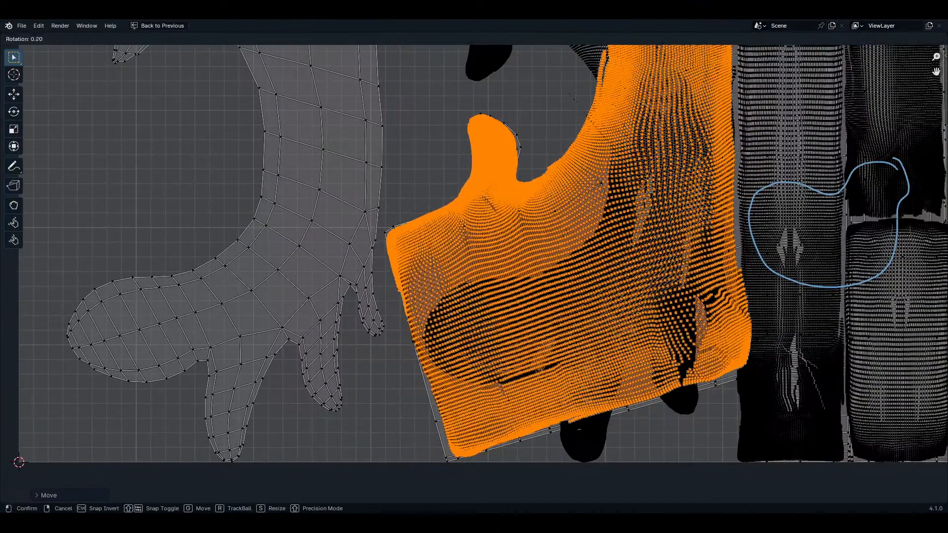
click(763, 346)
key(g)
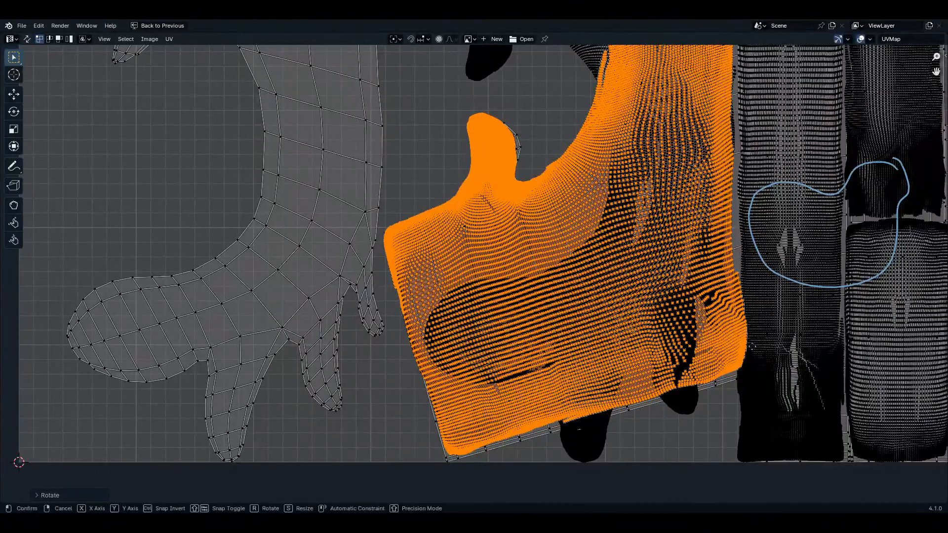
click(759, 353)
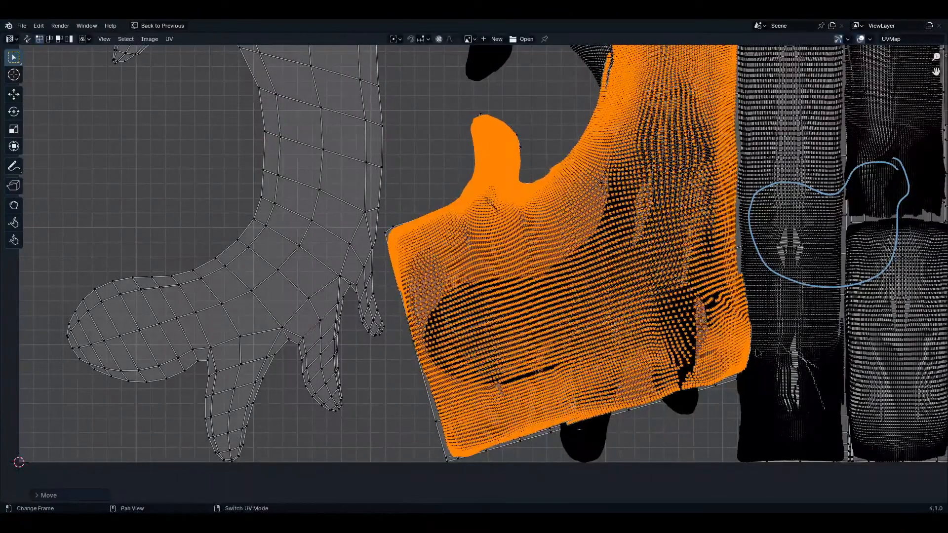
- Select the second large high-poly UV island and shift it along X over the other large low-poly island
scroll(758, 338, down, 3)
middle_drag(670, 188, 670, 351)
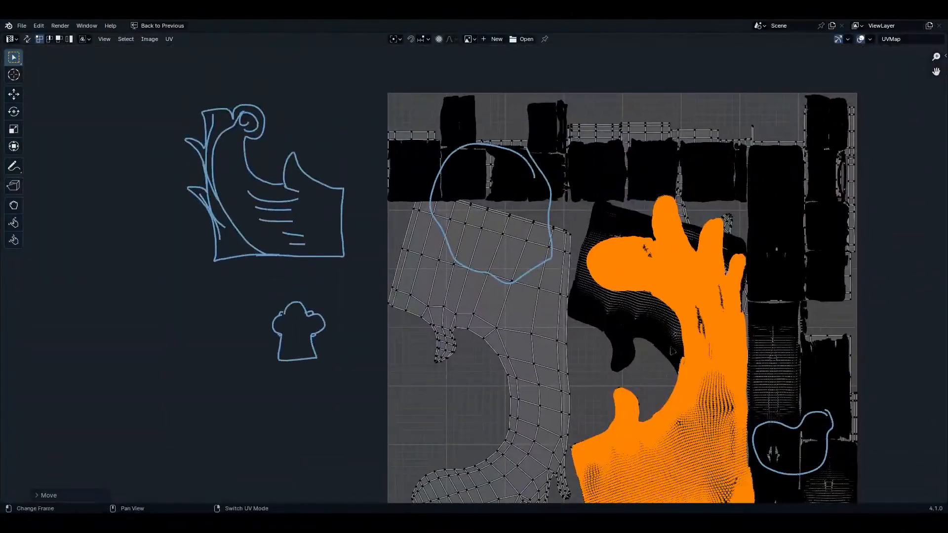
click(647, 368)
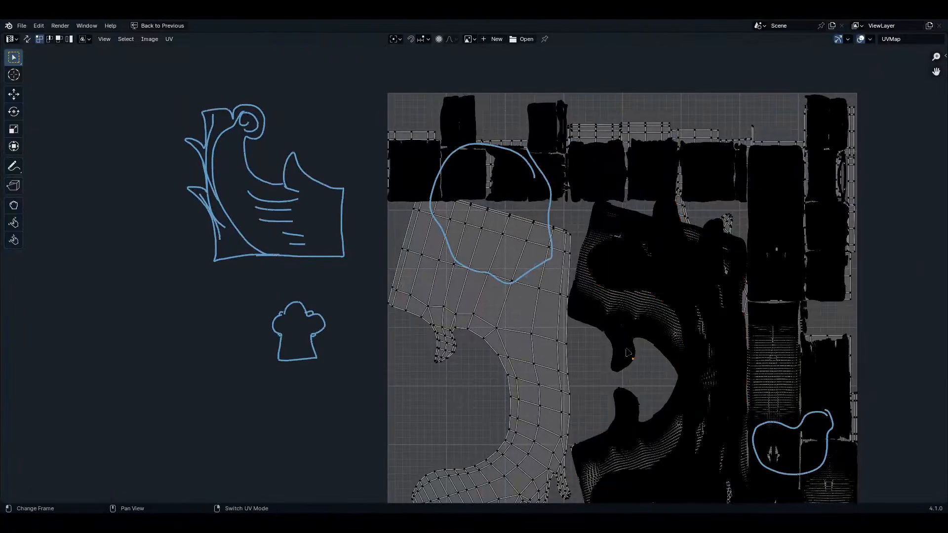
key(l)
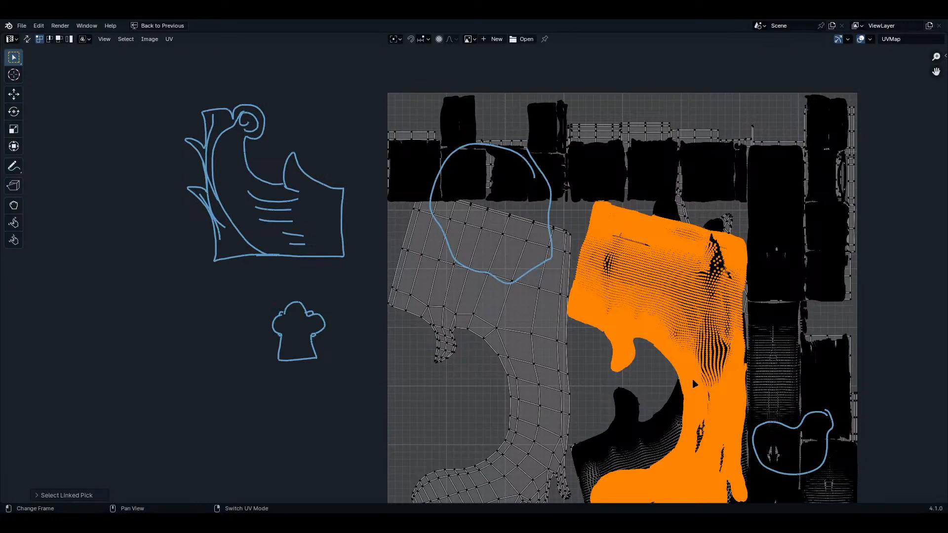
key(g)
key(x)
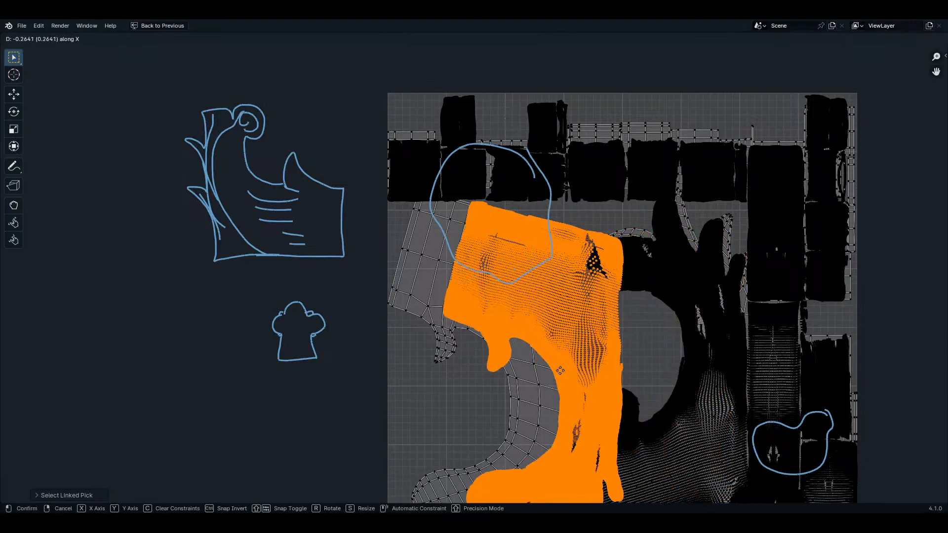
click(529, 368)
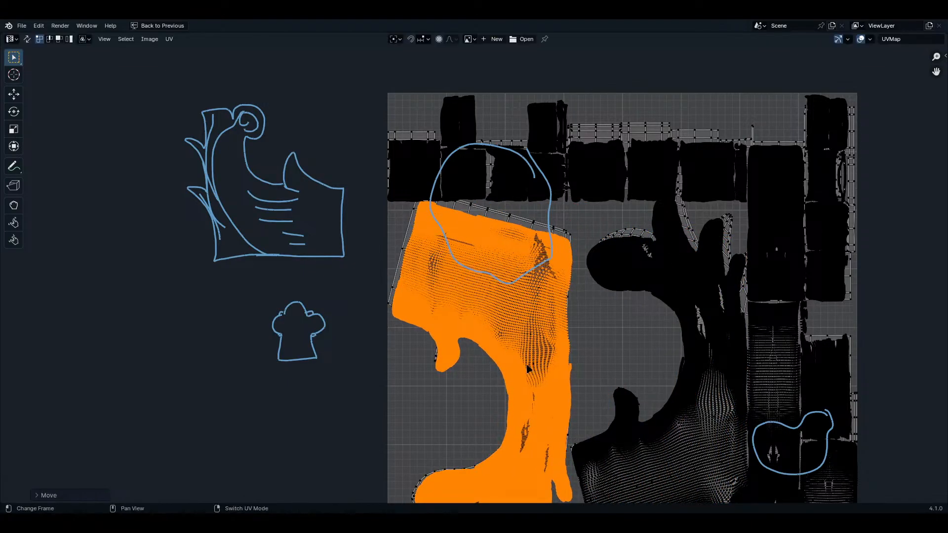
- Nudge the second high-poly island up about 0.025, and back down about 0.022, to even out its overlap with the low-poly island
scroll(516, 234, up, 4)
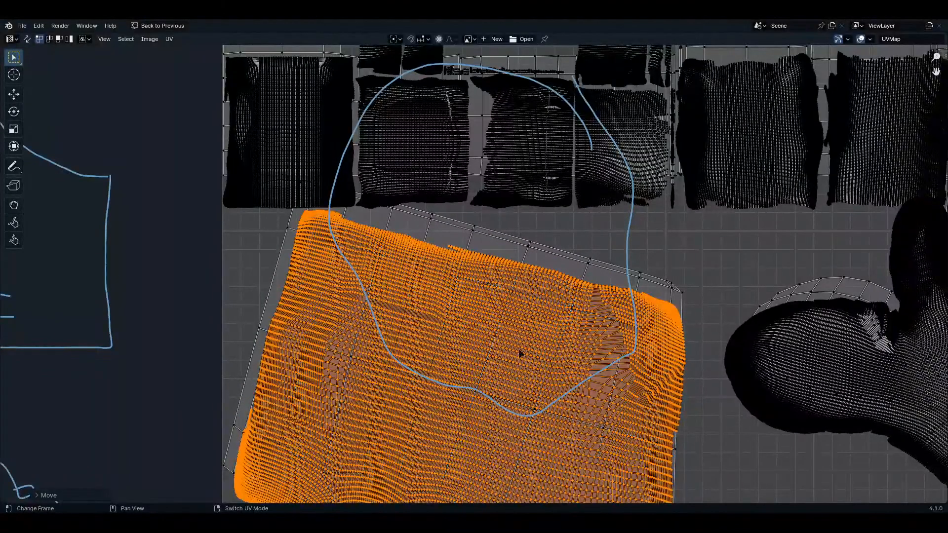
key(g)
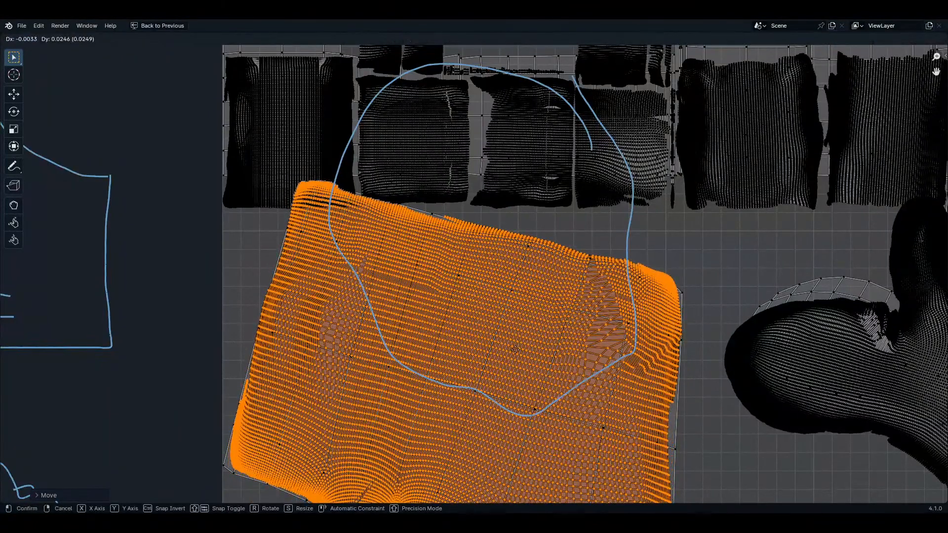
click(514, 353)
scroll(514, 353, down, 5)
scroll(471, 394, up, 6)
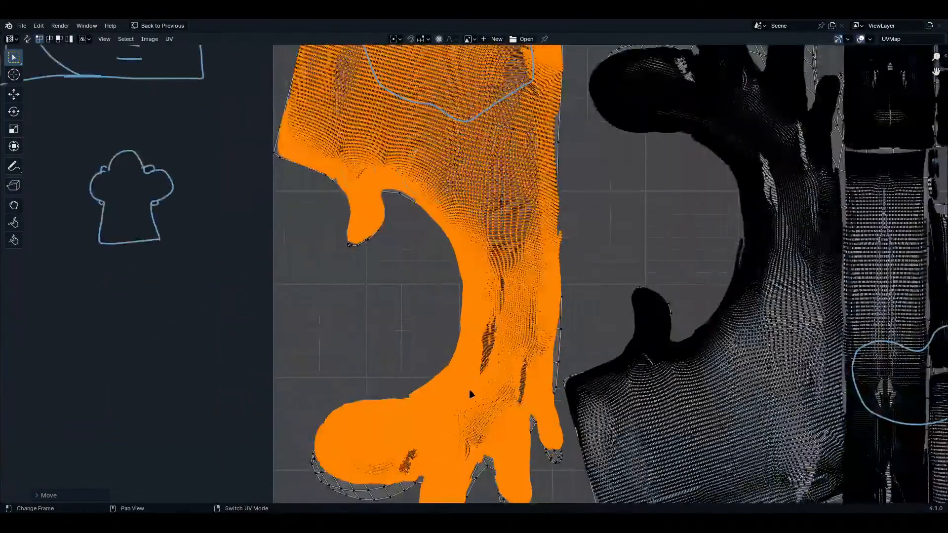
scroll(472, 394, up, 4)
key(g)
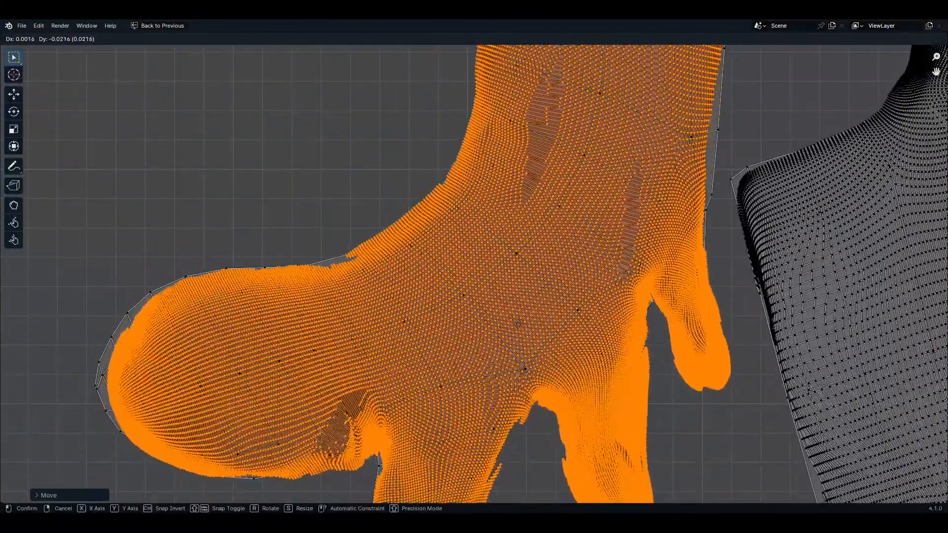
click(518, 324)
- Examine how the high-poly and low-poly islands line up across the UV layout, including the small strips along the upper edge
scroll(533, 293, down, 8)
middle_drag(529, 211, 529, 343)
scroll(526, 250, up, 8)
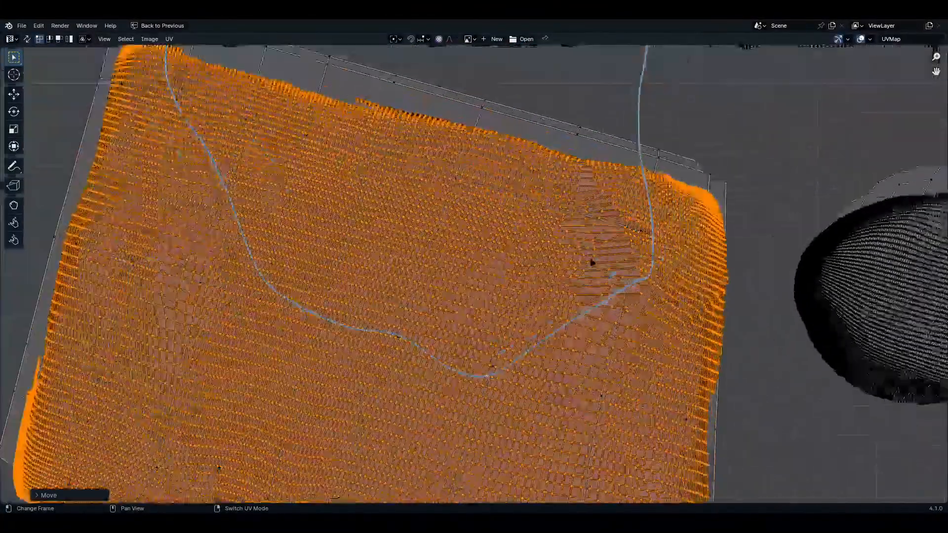
scroll(592, 262, down, 6)
middle_drag(721, 301, 516, 272)
scroll(518, 273, up, 4)
middle_drag(686, 144, 631, 383)
scroll(592, 251, down, 3)
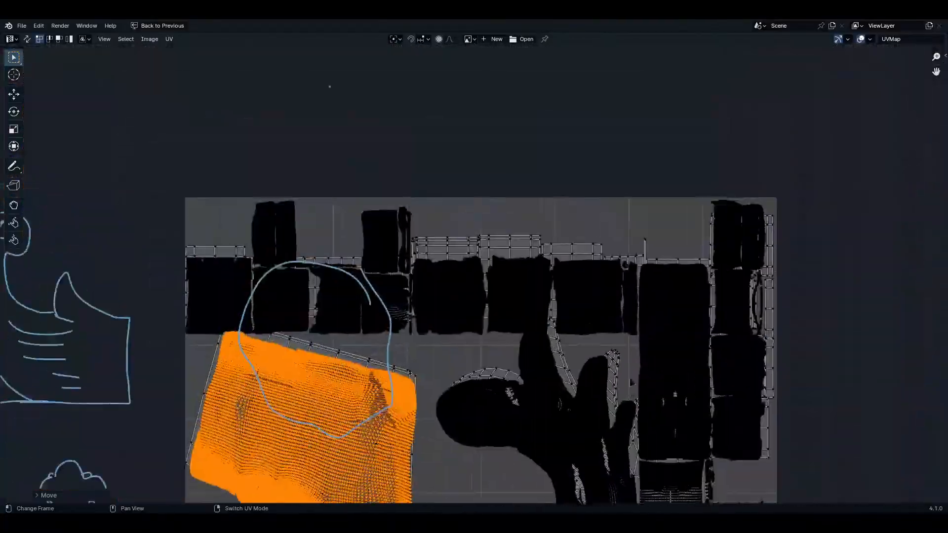
scroll(576, 321, up, 7)
middle_drag(512, 293, 675, 361)
scroll(674, 361, down, 4)
middle_drag(473, 317, 671, 349)
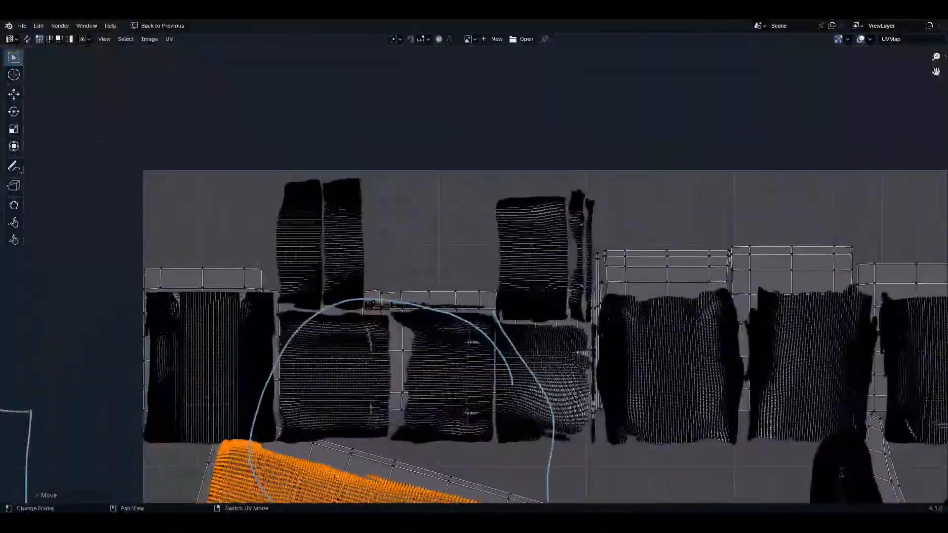
scroll(537, 310, up, 3)
scroll(536, 305, down, 7)
middle_drag(536, 306, 330, 174)
scroll(518, 314, down, 2)
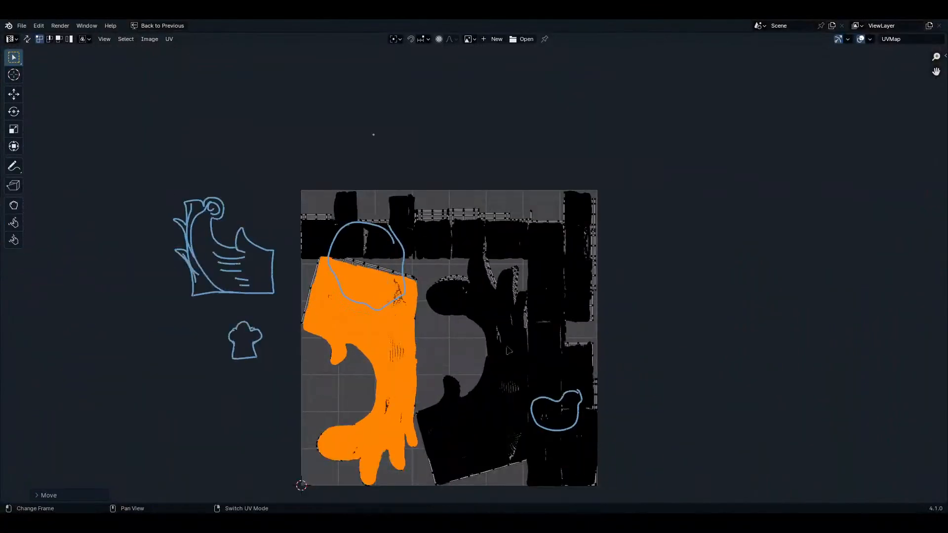
- Restore the full workspace, maximize the 3D viewport, and return both roof accessory meshes to Object Mode to inspect them closely
scroll(509, 350, up, 2)
key(ctrl+space)
scroll(487, 317, down, 3)
middle_drag(486, 318, 518, 341)
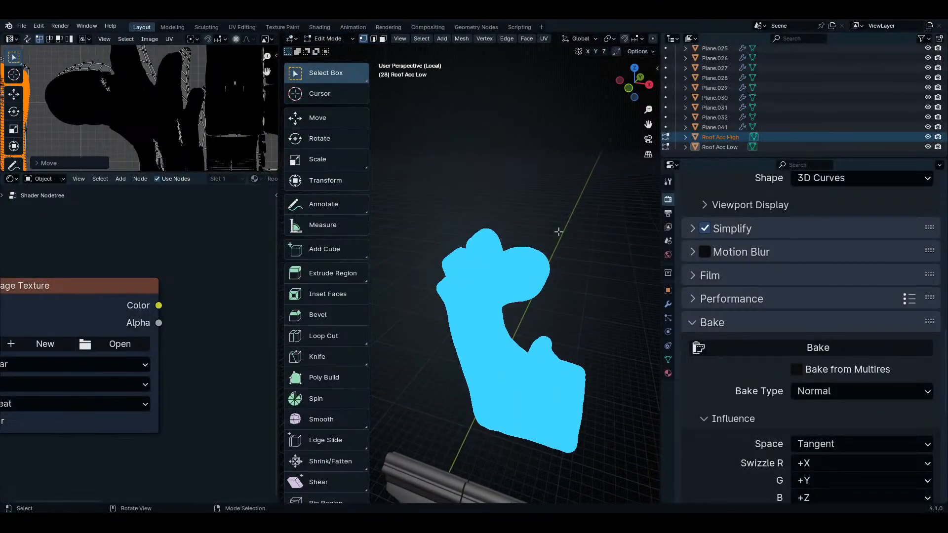
key(ctrl+space)
scroll(580, 339, up, 3)
key(Tab)
scroll(603, 328, up, 3)
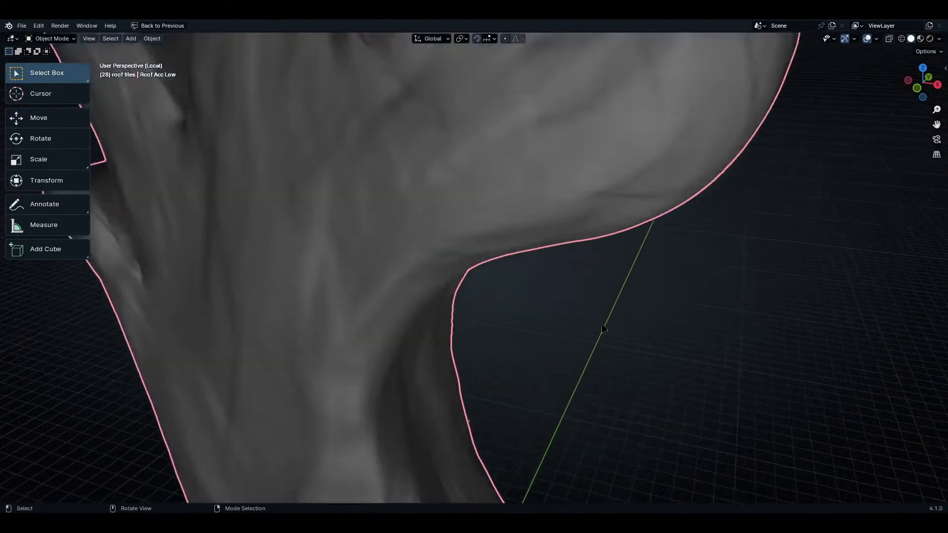
- Put both roof accessory meshes in Edit Mode, deselect everything and examine how densely their vertices overlap around the small prong
scroll(604, 329, down, 5)
shift+middle_drag(732, 314, 532, 106)
scroll(444, 180, up, 4)
key(Tab)
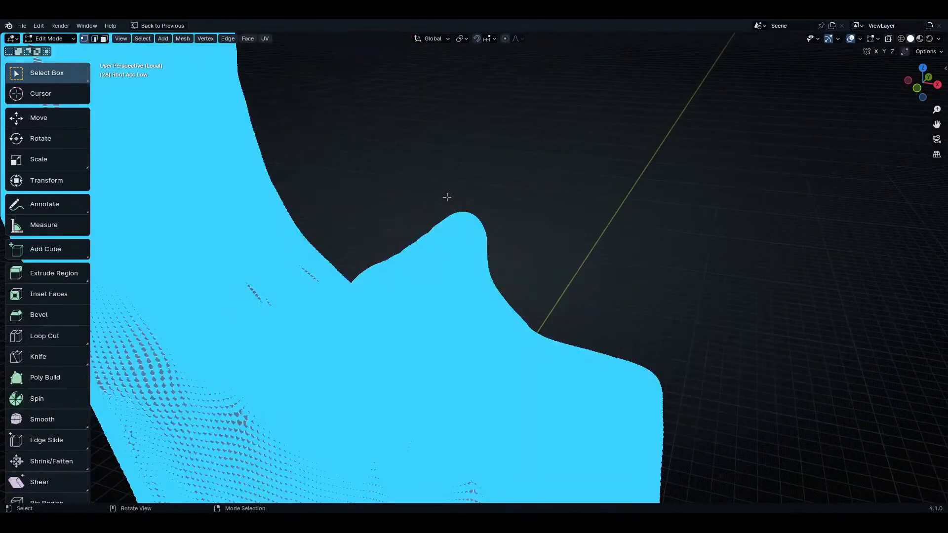
key(alt+a)
middle_drag(370, 261, 396, 303)
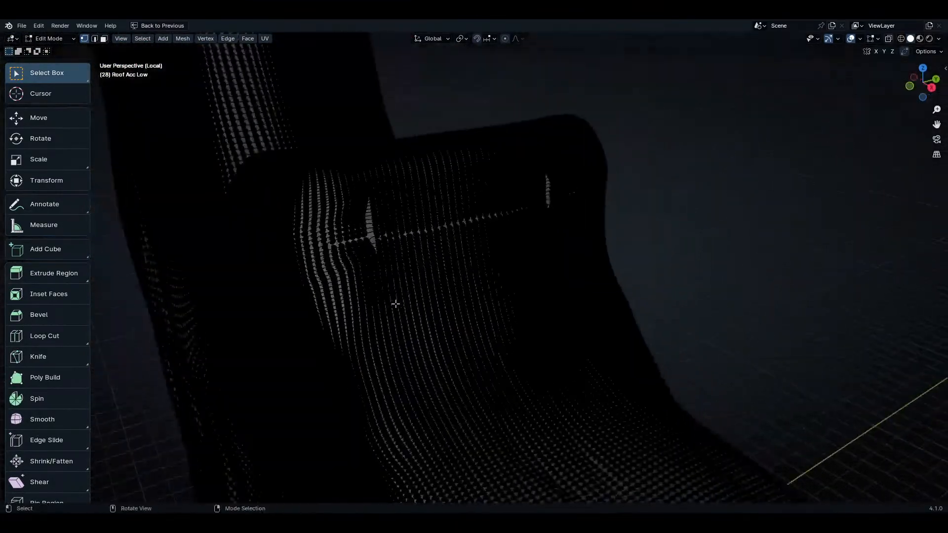
scroll(395, 302, up, 4)
scroll(408, 241, down, 2)
- Restore the full workspace, return both meshes to Object Mode and examine the carved surface around the prong and inner curve
key(ctrl+space)
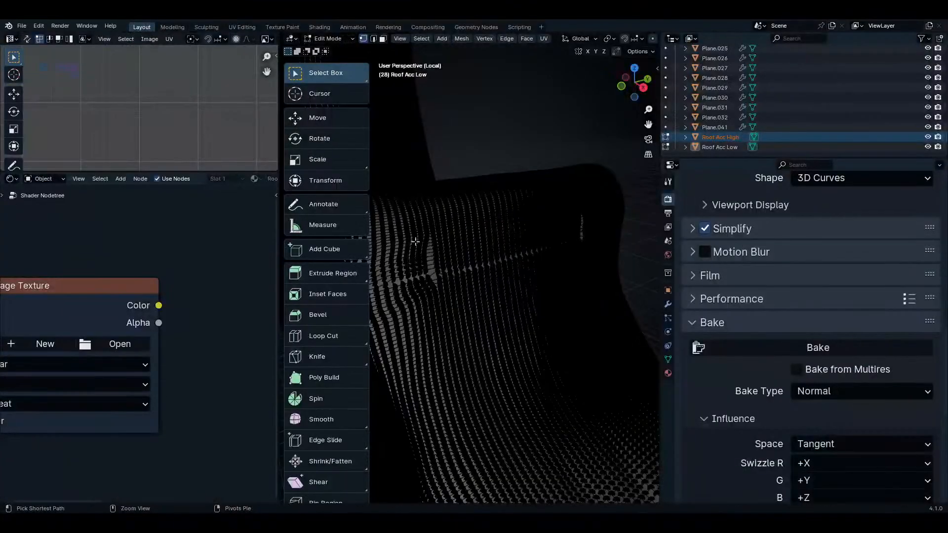
scroll(429, 249, down, 6)
key(Tab)
middle_drag(463, 289, 550, 320)
scroll(469, 304, up, 4)
scroll(550, 320, down, 2)
key(ctrl+alt+space)
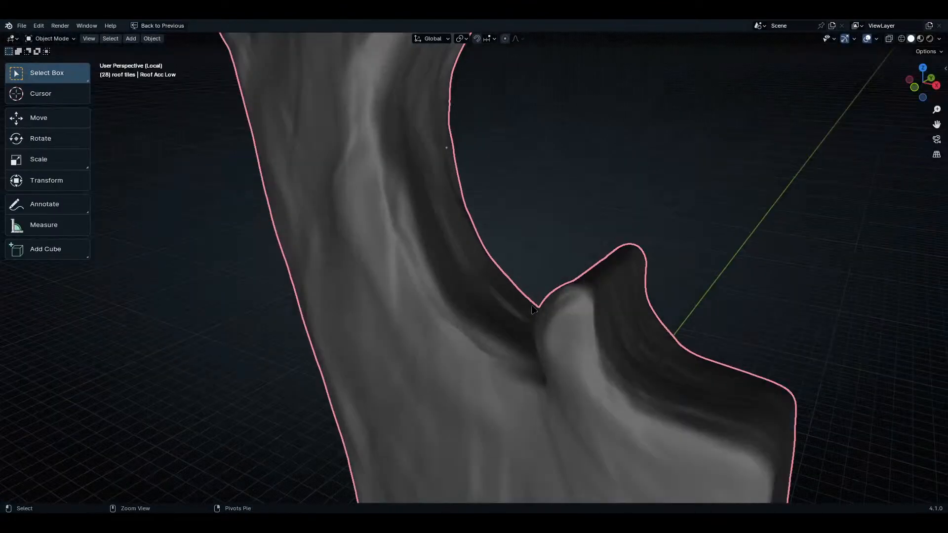
key(ctrl+alt+space)
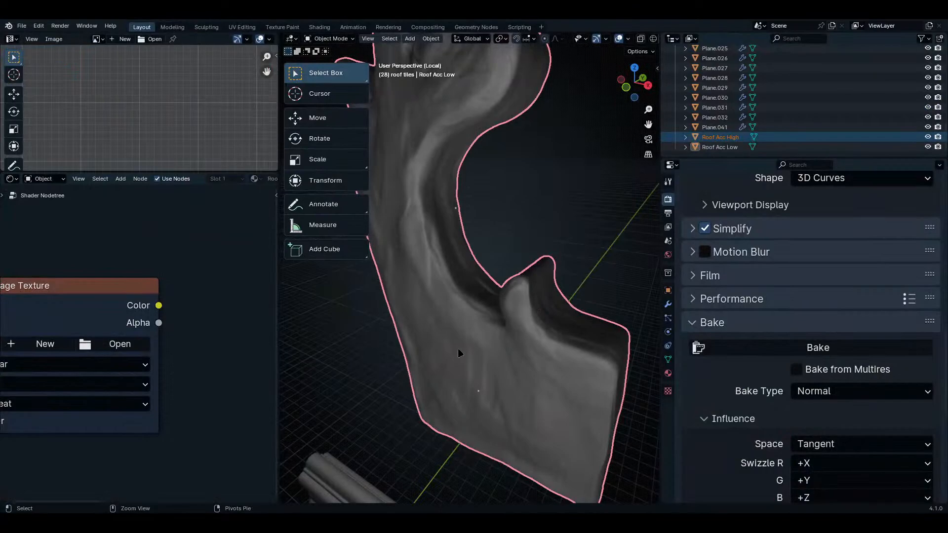
- Remap both roof accessory meshes with Cube Projection, check the enlarged UV layout and go back to Object Mode
key(Tab)
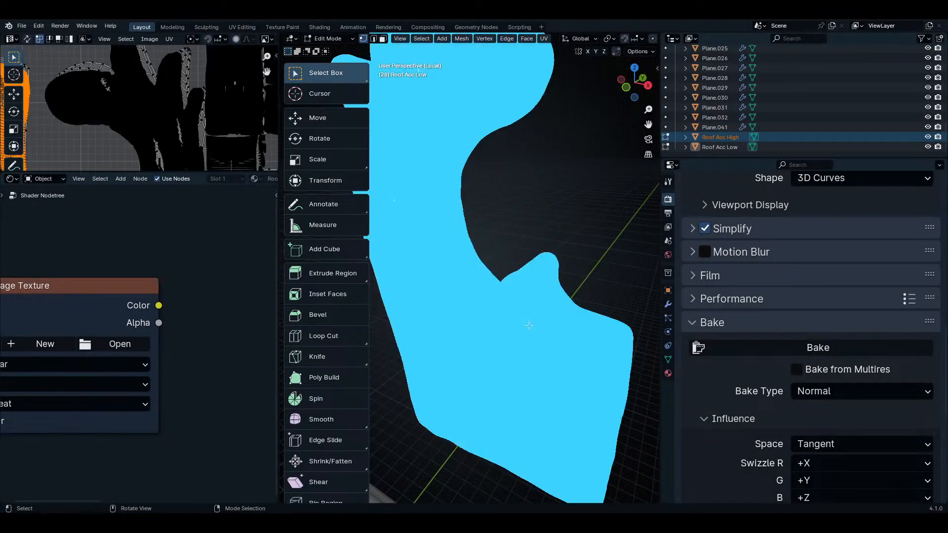
key(u)
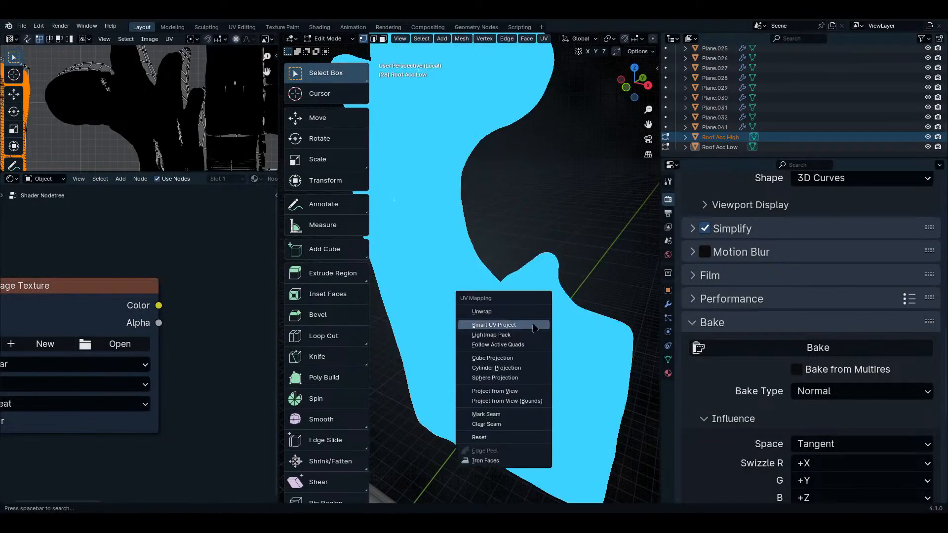
click(513, 358)
key(ctrl+space)
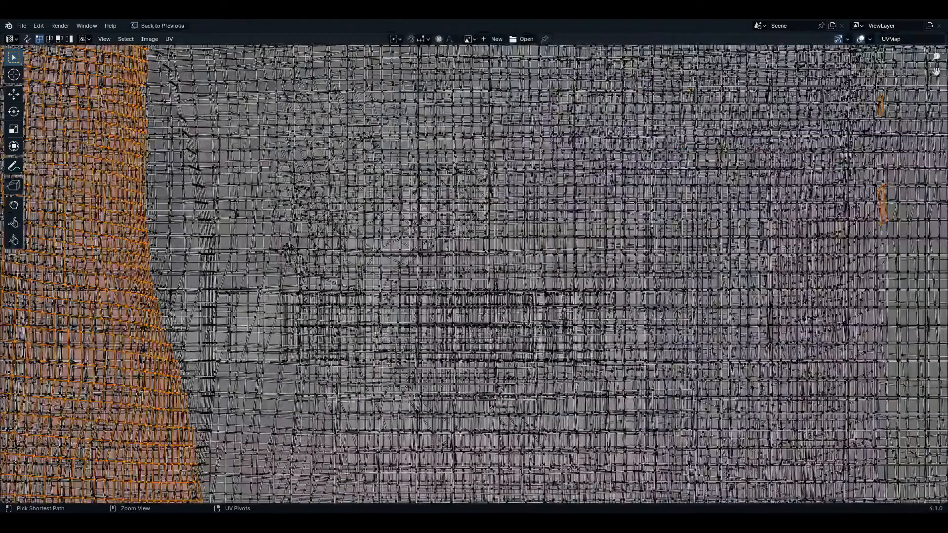
scroll(357, 275, down, 5)
scroll(358, 275, up, 5)
key(Tab)
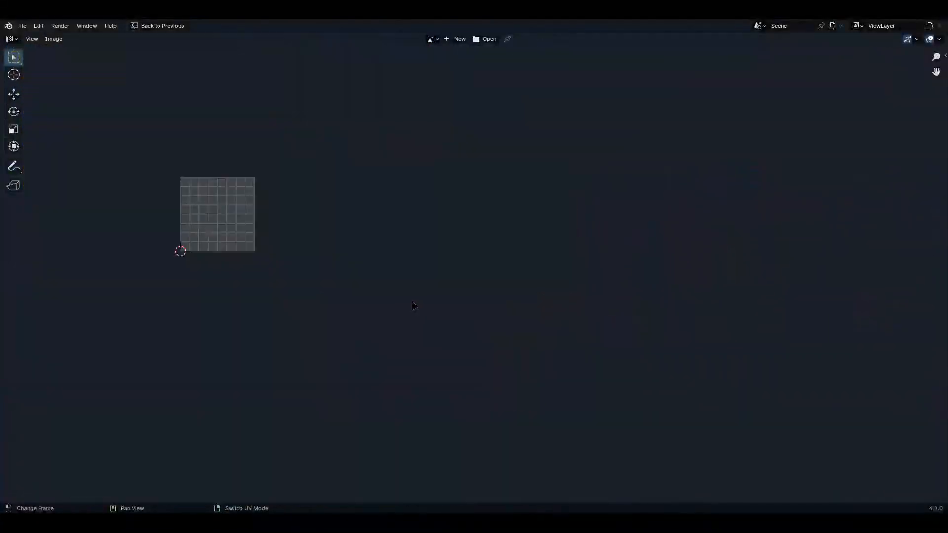
key(ctrl+space)
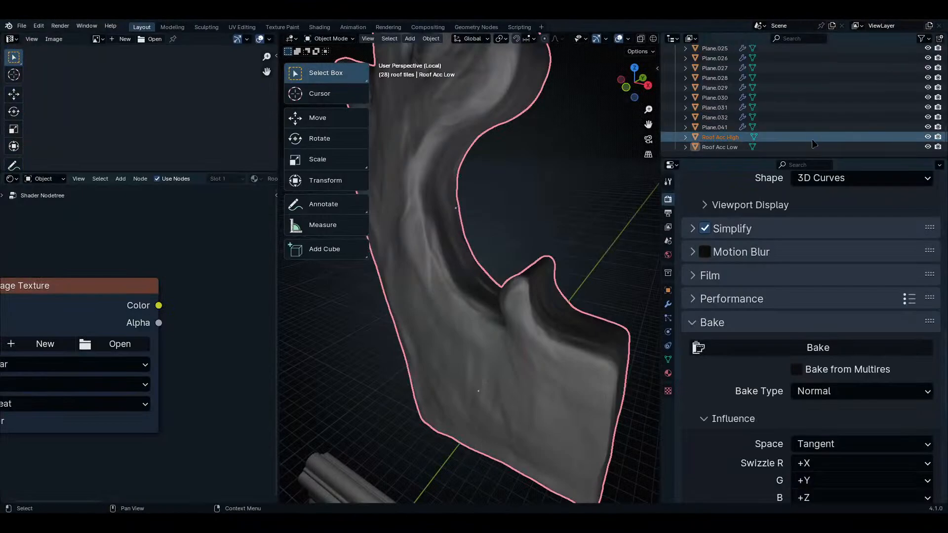
- Select only Roof Acc Low and remap its UVs in Edit Mode with Cube Projection
click(720, 147)
key(Tab)
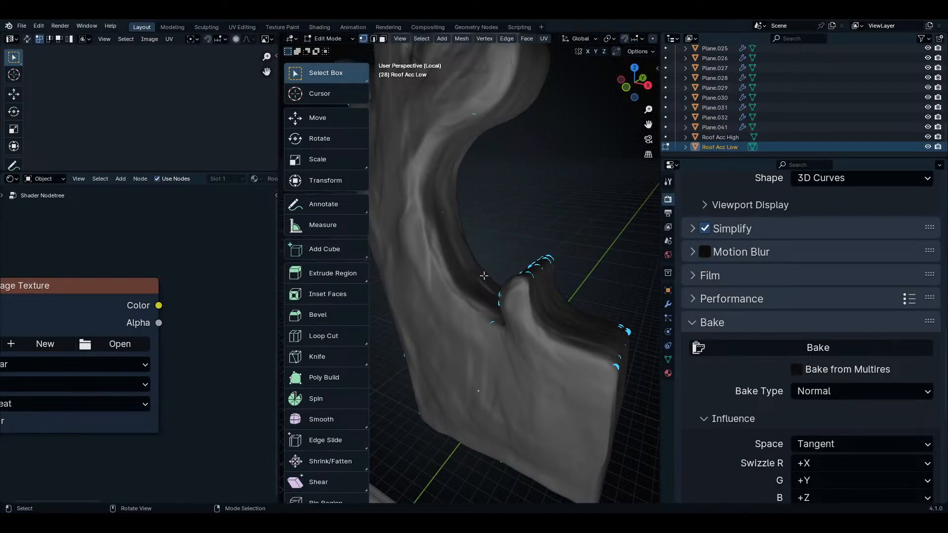
key(u)
click(484, 278)
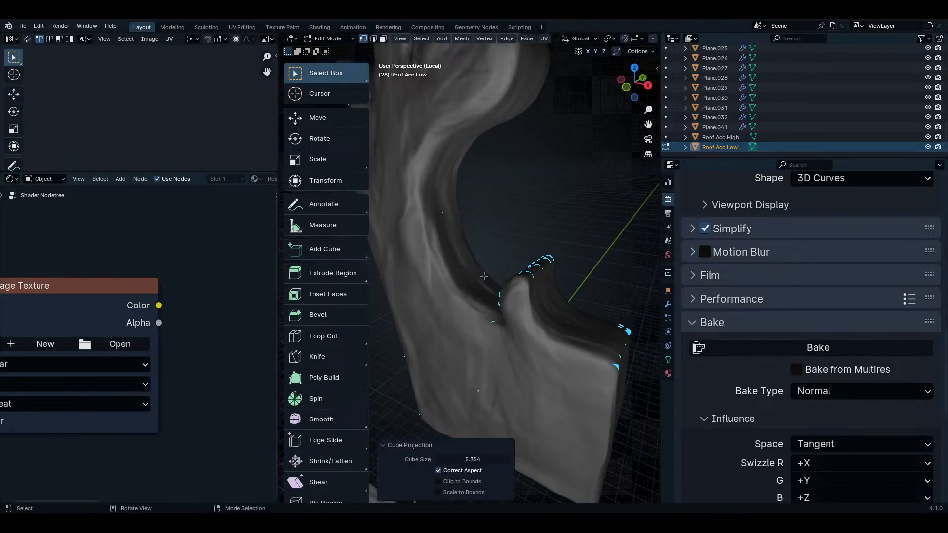
- Examine the low-poly mesh's projected UV islands in the enlarged UV editor, then restore the workspace and Object Mode
key(ctrl+space)
scroll(485, 334, up, 5)
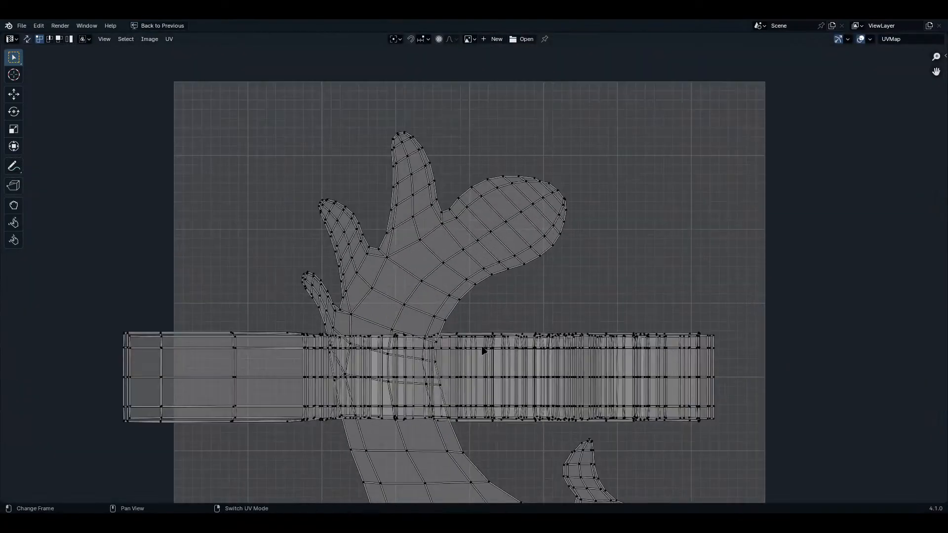
middle_drag(482, 348, 463, 239)
scroll(464, 242, down, 2)
scroll(489, 281, up, 3)
key(Tab)
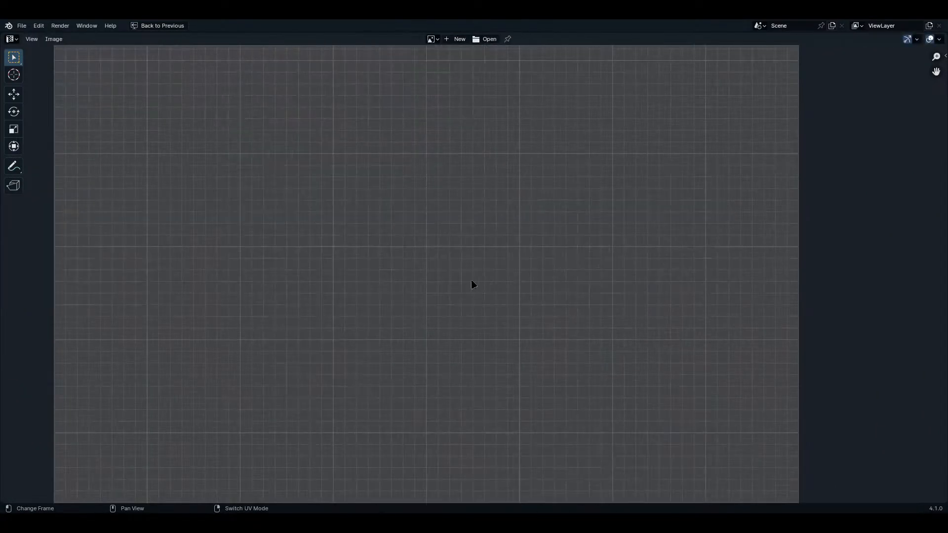
key(Tab)
key(ctrl+space)
key(Tab)
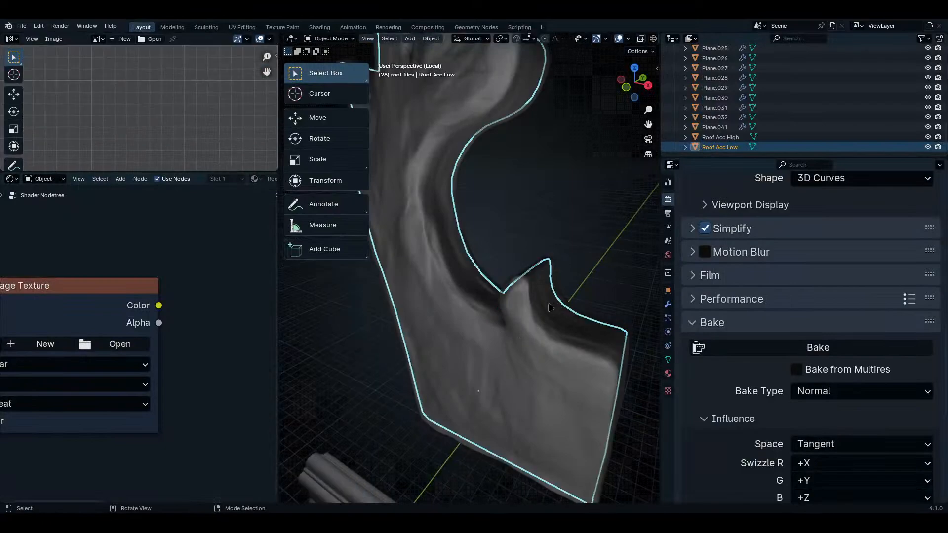
- Select Roof Acc High and Roof Acc Low together, with Roof Acc High active, and bring up the render settings
scroll(429, 436, down, 4)
click(720, 137)
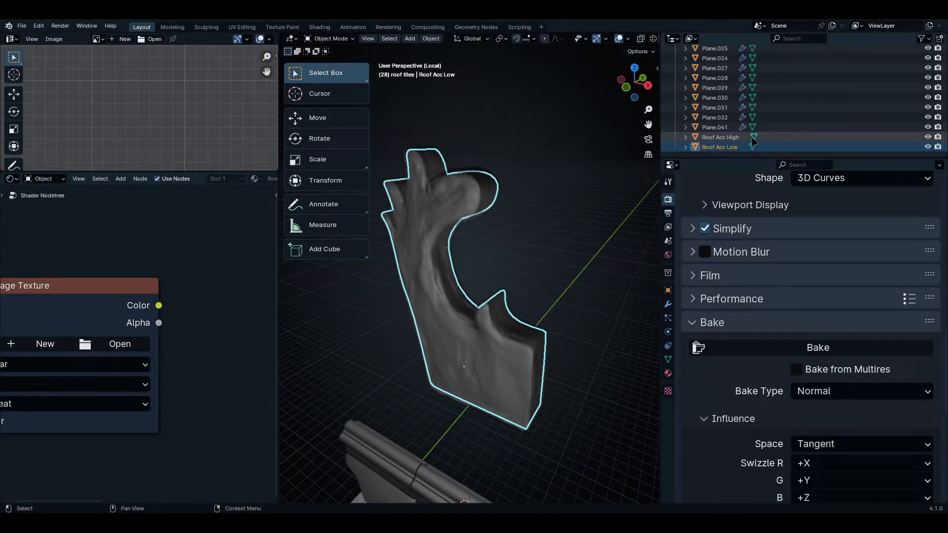
click(753, 137)
click(744, 147)
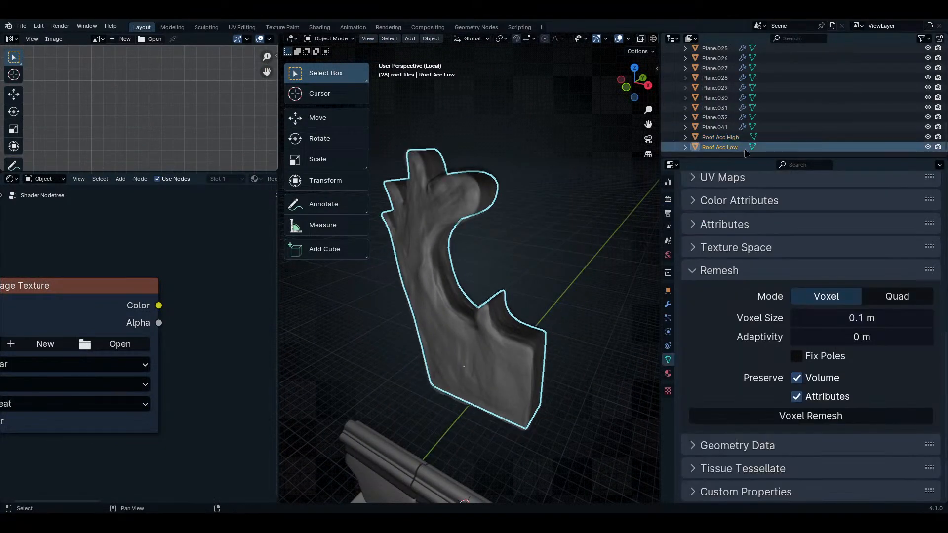
click(720, 138)
shift+click(717, 147)
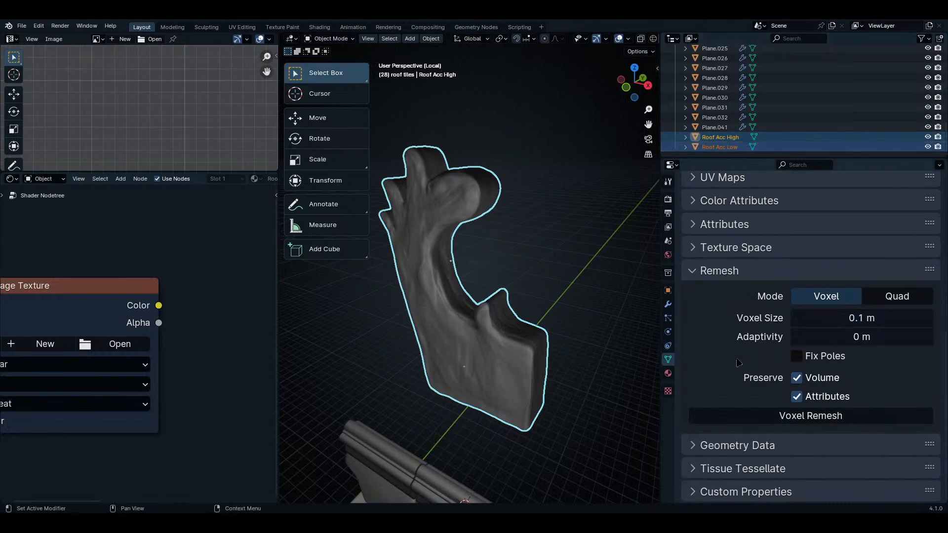
click(667, 199)
scroll(817, 422, down, 6)
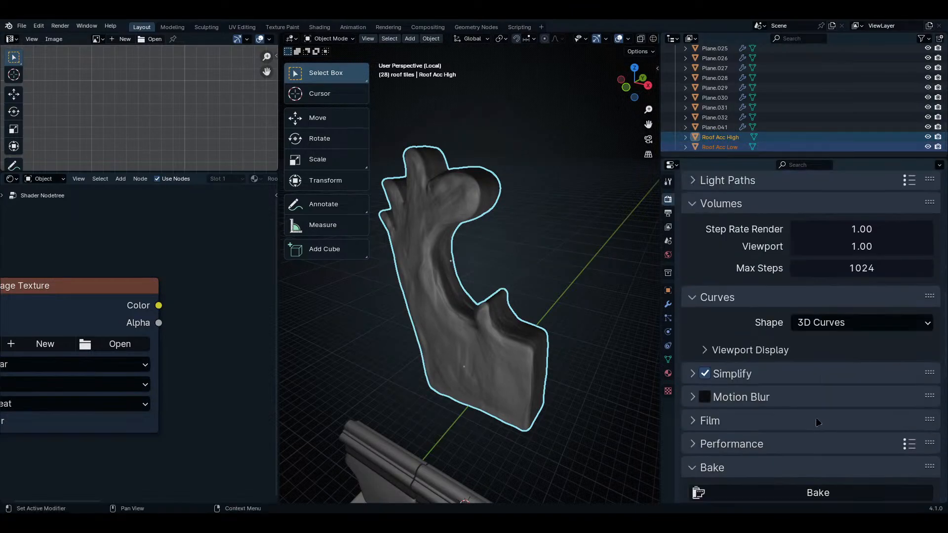
scroll(817, 422, up, 6)
- Create a blank 2048 × 2048 px image named New Bake in the Image Texture node and set its color space to Non-Color
middle_drag(64, 312, 94, 303)
scroll(214, 302, down, 2)
scroll(134, 297, down, 4)
scroll(109, 298, up, 5)
click(102, 331)
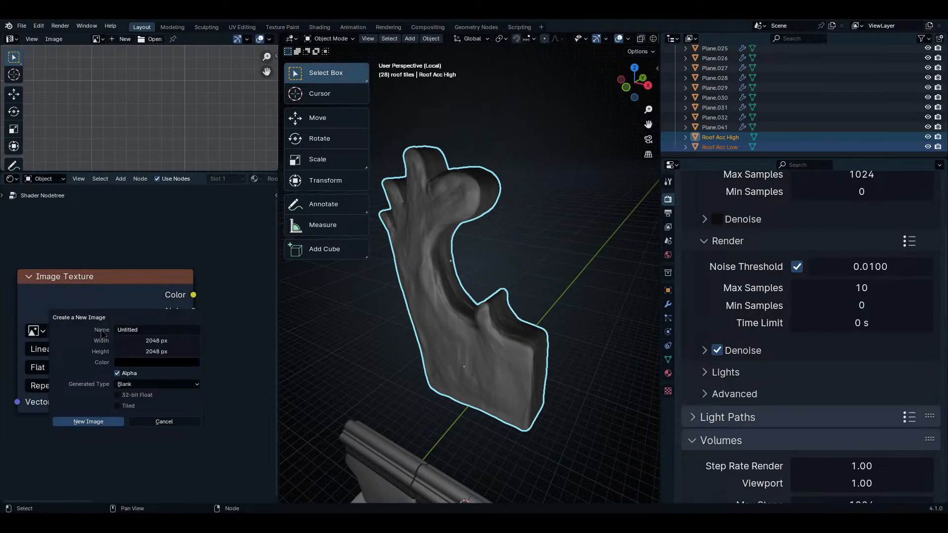
key(ctrl+a)
key(BackSpace)
text(New Bake)
click(105, 422)
click(104, 422)
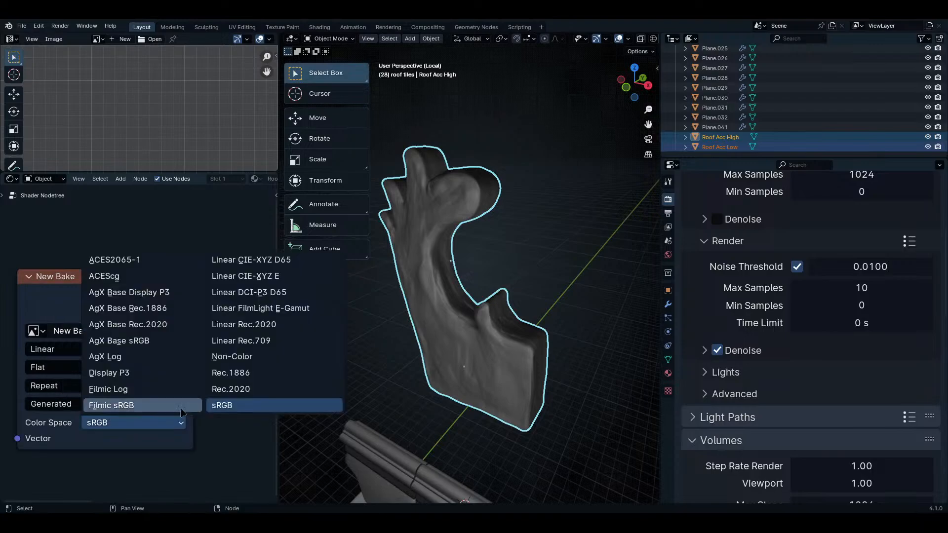
click(274, 356)
- Start the Selected to Active normal bake in tangent space into the New Bake image
scroll(804, 342, up, 4)
scroll(805, 342, down, 12)
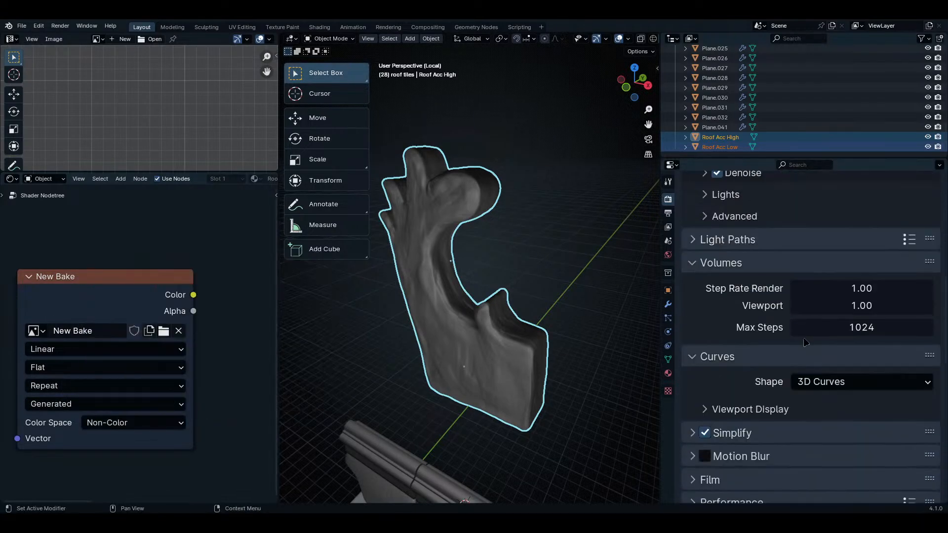
scroll(806, 342, down, 10)
click(825, 259)
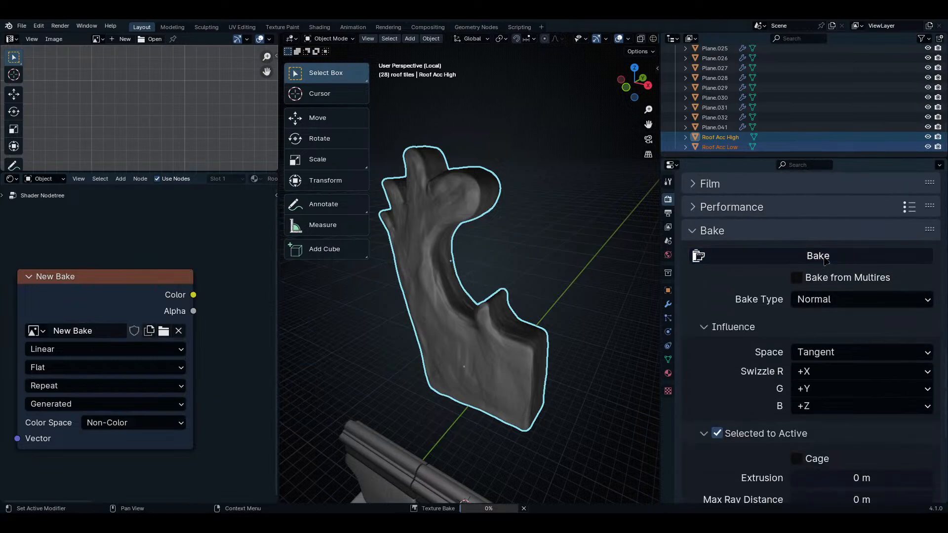
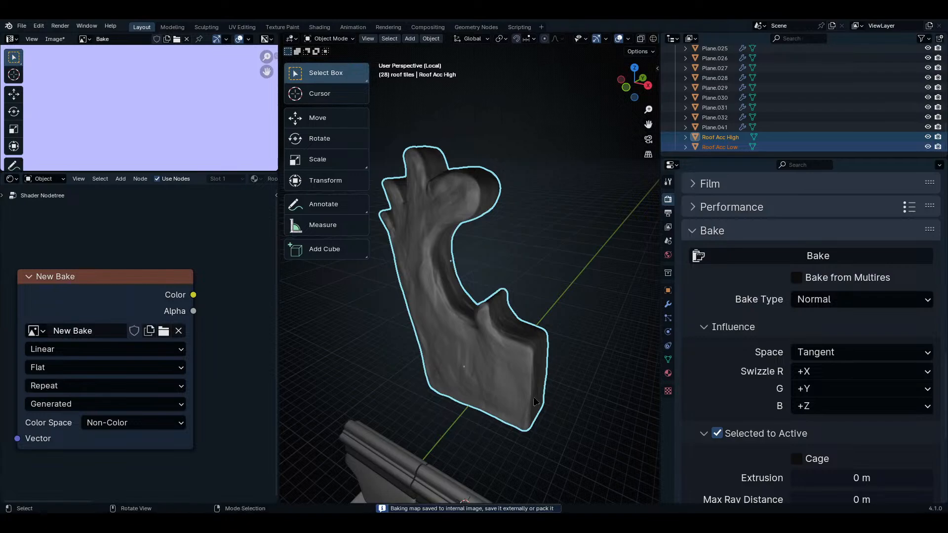
- Examine the baked normal image in the enlarged Image Editor, then restore the workspace layout
scroll(195, 101, down, 7)
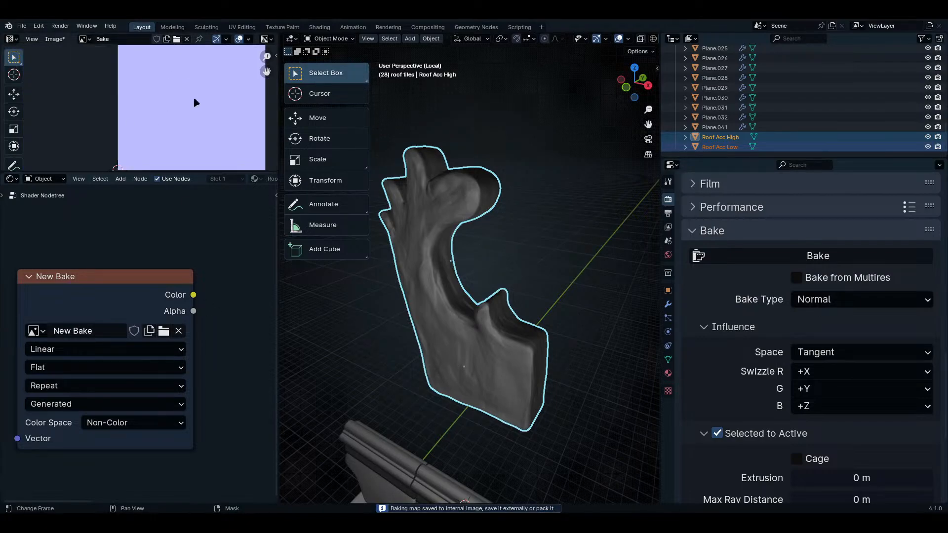
key(ctrl+space)
scroll(524, 148, up, 7)
middle_drag(637, 400, 599, 198)
scroll(624, 286, up, 3)
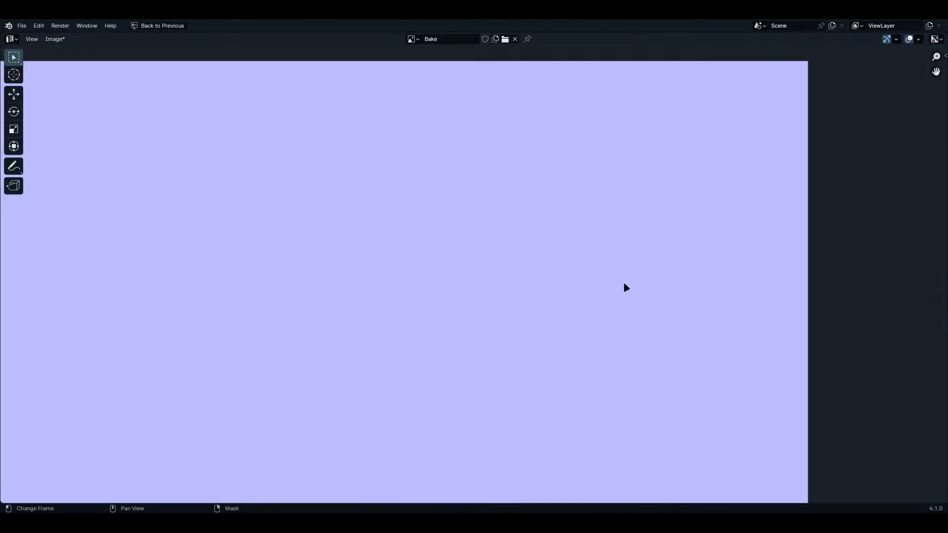
scroll(461, 321, down, 2)
scroll(487, 243, up, 1)
scroll(475, 277, down, 3)
scroll(460, 334, up, 4)
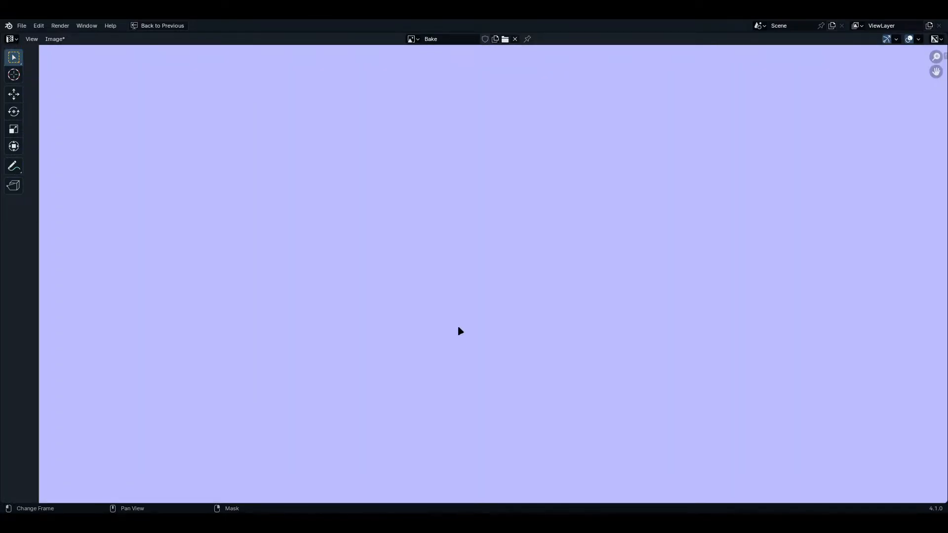
scroll(464, 305, down, 6)
middle_drag(417, 162, 446, 311)
scroll(485, 302, up, 8)
scroll(505, 335, down, 8)
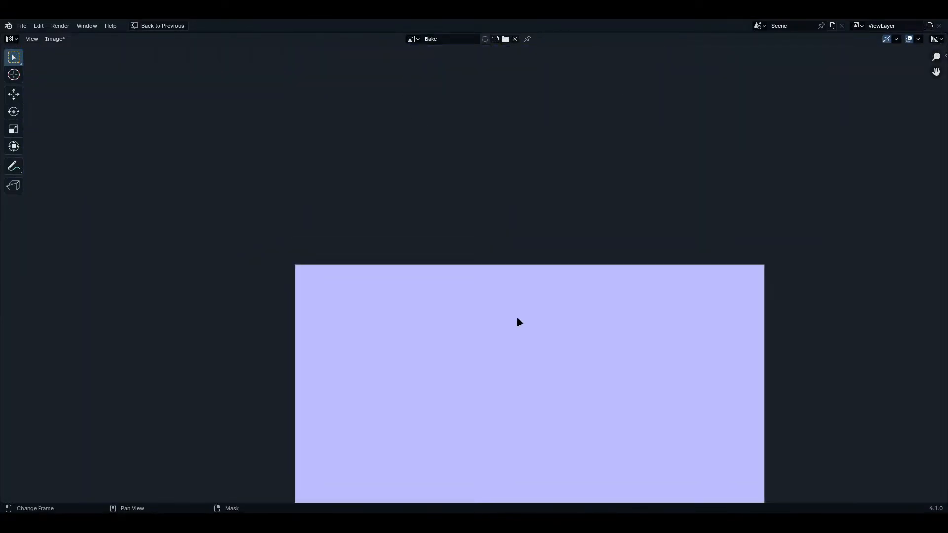
key(ctrl+space)
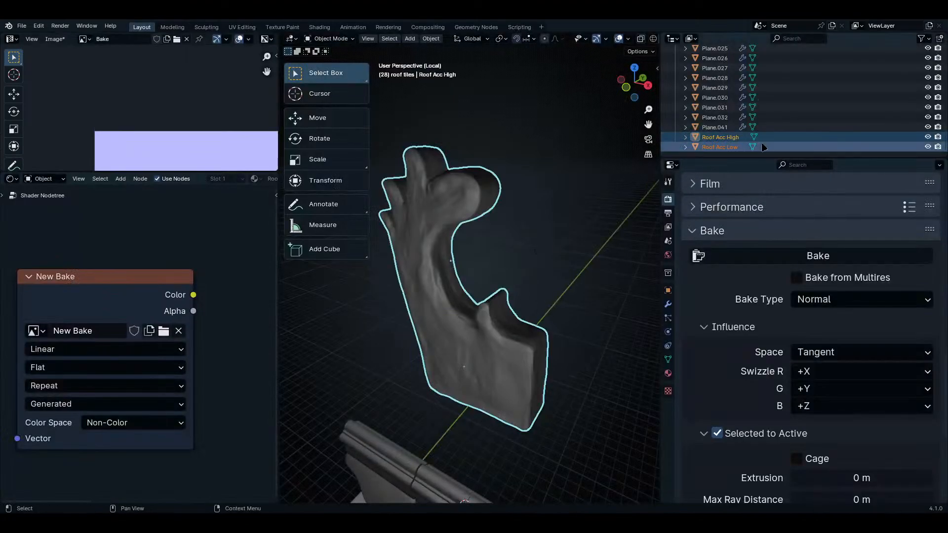
- Disable Selected to Active in the bake settings and select only Roof Acc High
scroll(748, 374, down, 3)
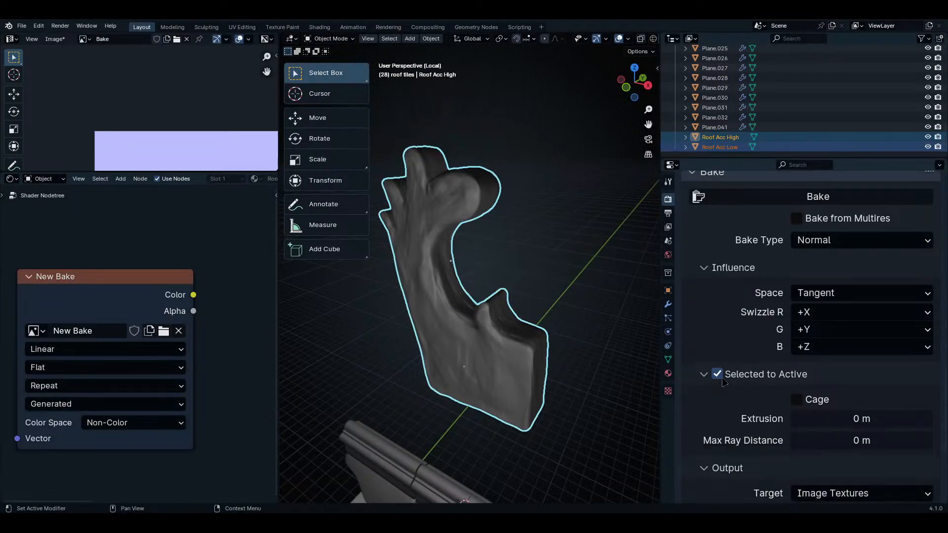
click(716, 374)
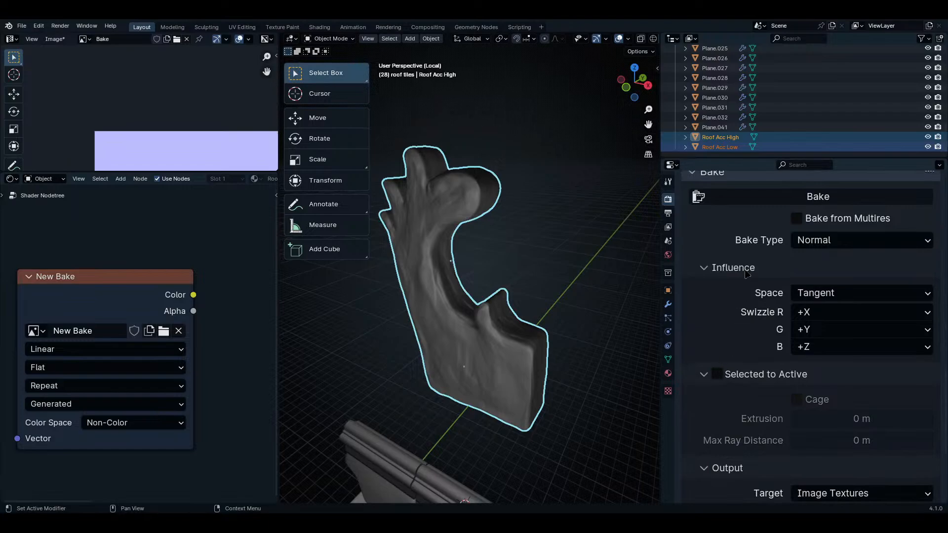
ctrl+click(726, 148)
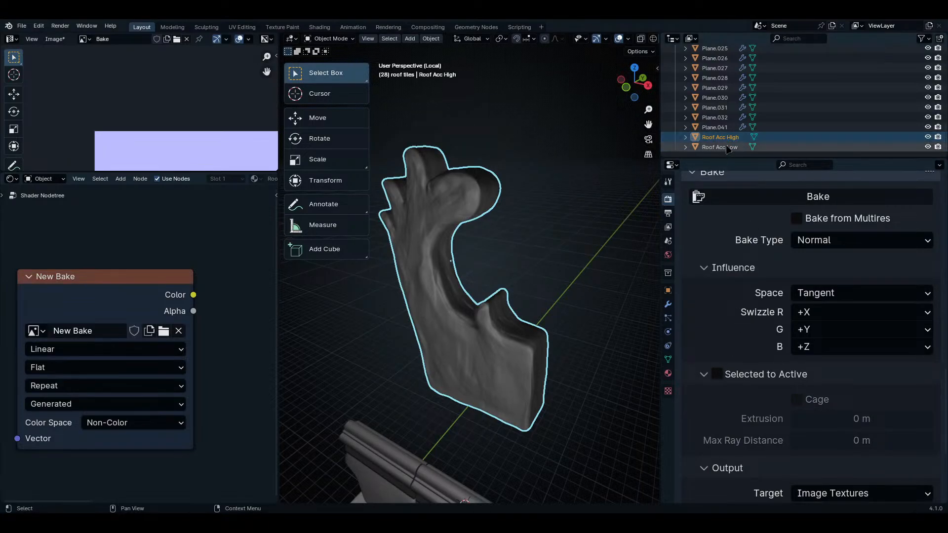
- Unpin the Roof Acc Low material in the Shader Editor so the node tree follows the selected Roof Acc High
scroll(141, 326, down, 2)
scroll(140, 326, up, 4)
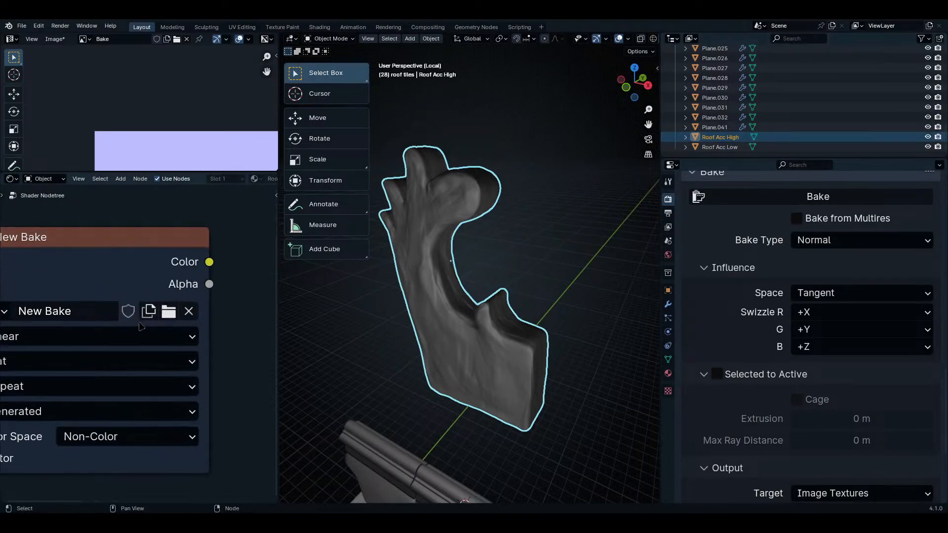
scroll(141, 325, down, 3)
scroll(245, 176, down, 4)
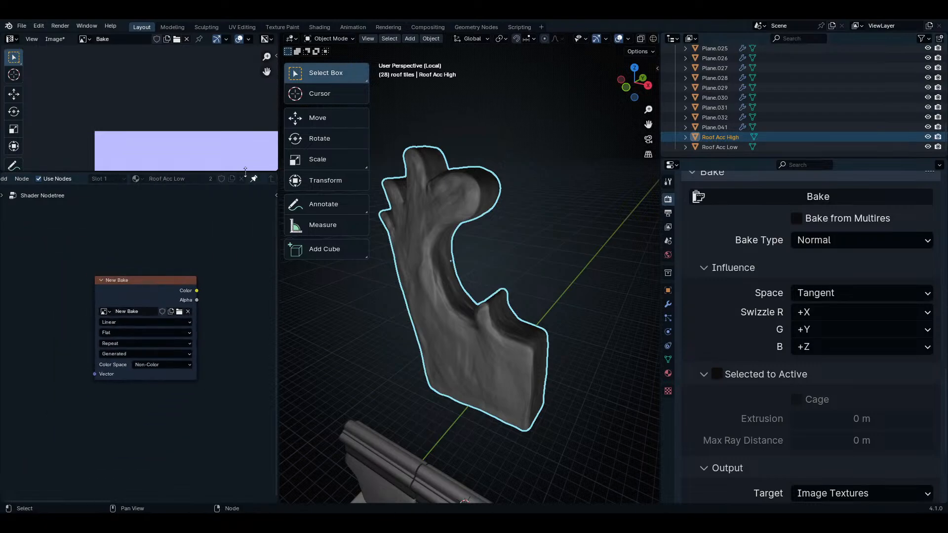
click(254, 179)
scroll(172, 345, up, 3)
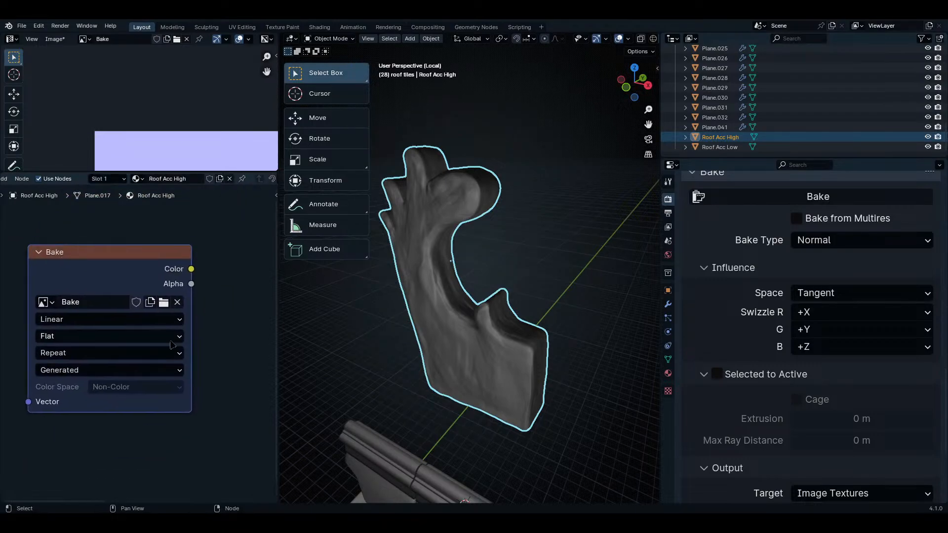
- Replace the Bake image in Roof Acc High's Image Texture node with a new blank 2048 × 2048 px image named finall bake, color space Non-Color
click(177, 302)
click(91, 303)
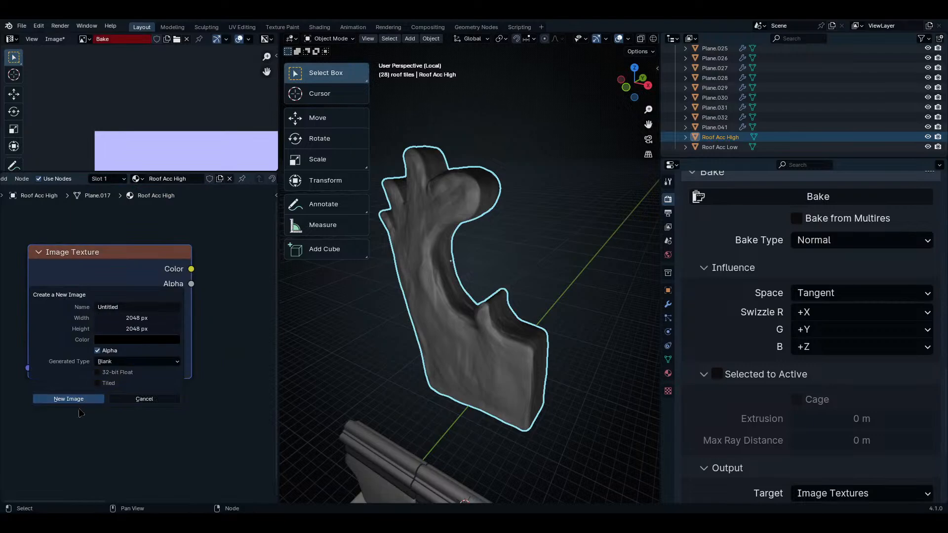
click(96, 302)
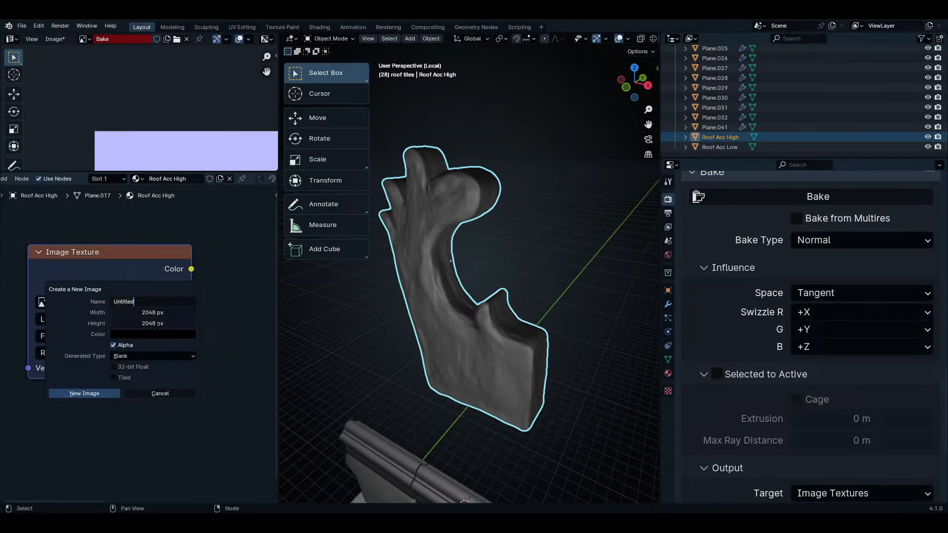
key(ctrl+BackSpace)
text(finall bake)
click(97, 394)
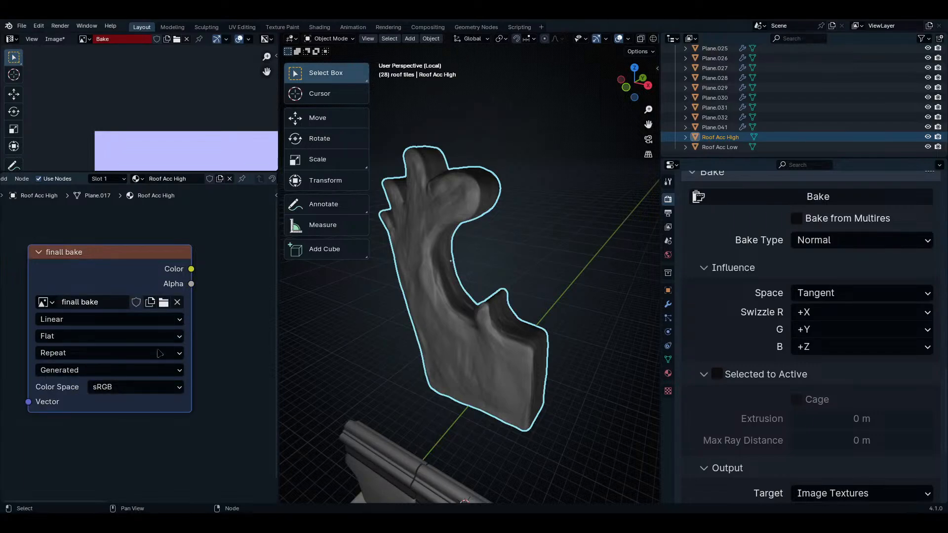
click(136, 387)
click(257, 328)
- Bake Roof Acc High's tangent-space normal map into the finall bake image without Selected to Active
scroll(783, 314, up, 5)
scroll(736, 315, down, 13)
scroll(769, 378, up, 12)
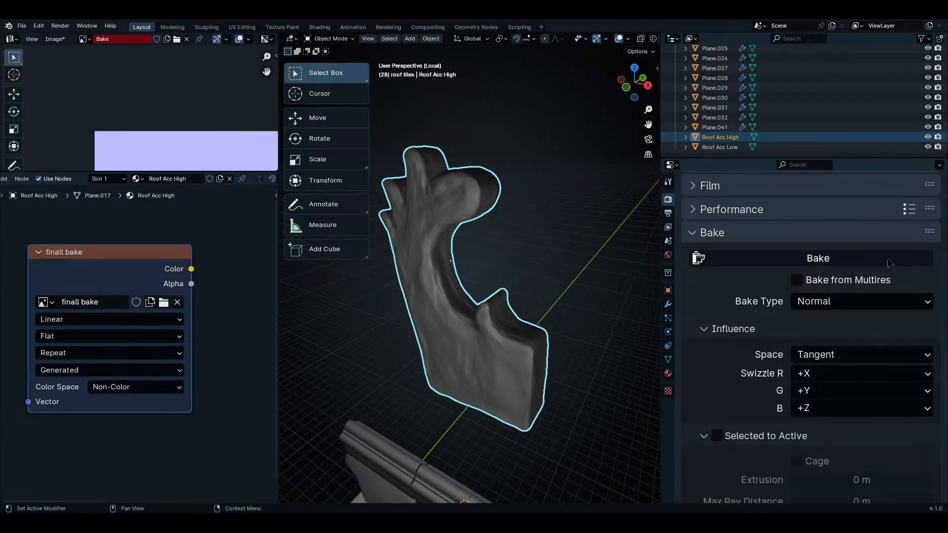
click(855, 263)
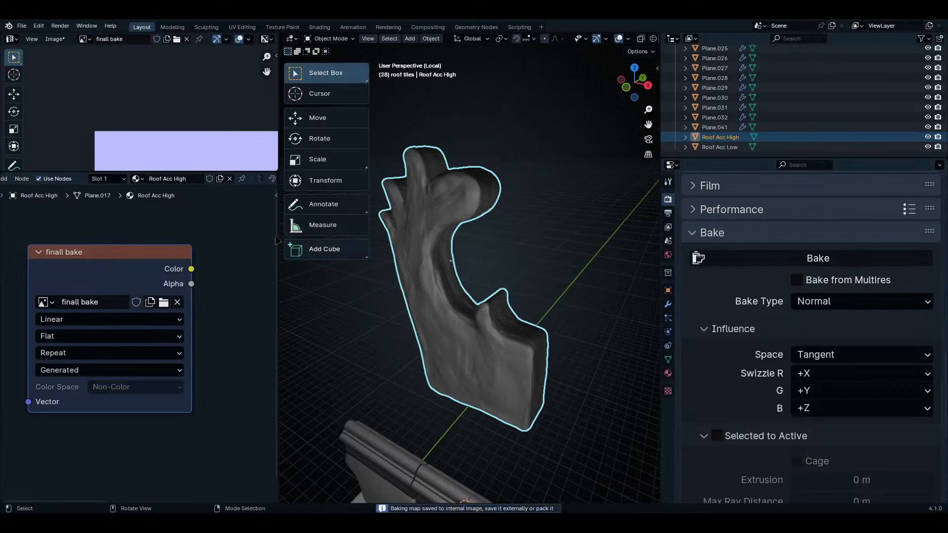
- Examine the finall bake image across its whole area in the enlarged Image Editor, then restore the workspace layout
scroll(136, 99, down, 4)
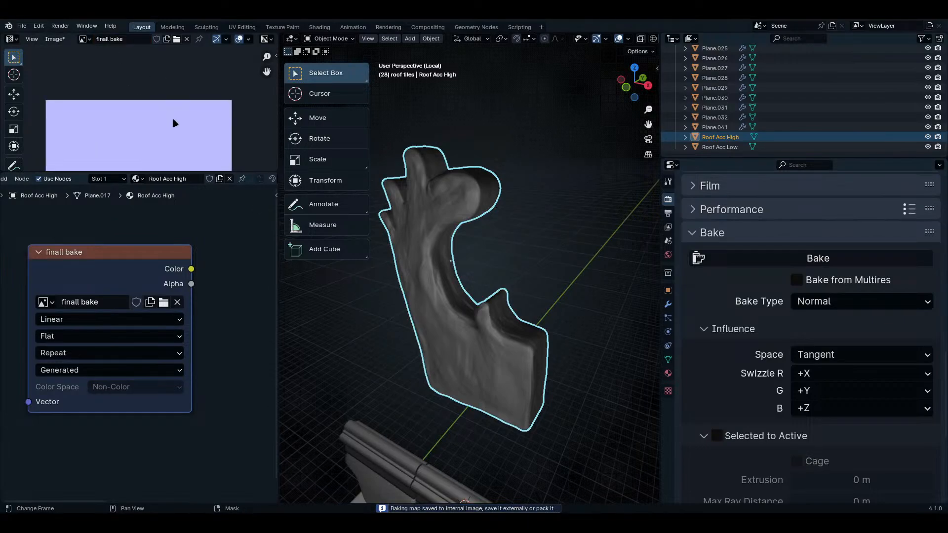
key(ctrl+space)
scroll(477, 392, up, 6)
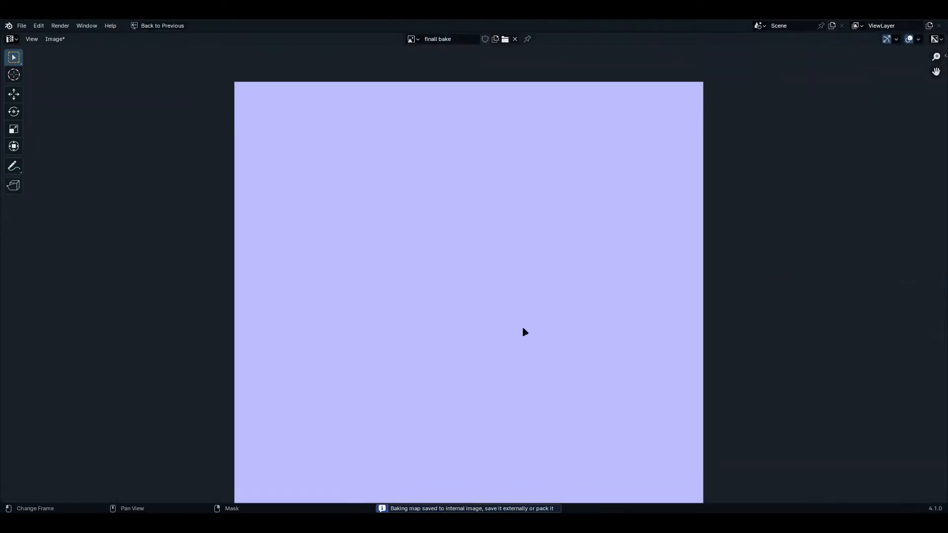
scroll(545, 311, up, 1)
middle_drag(552, 241, 456, 340)
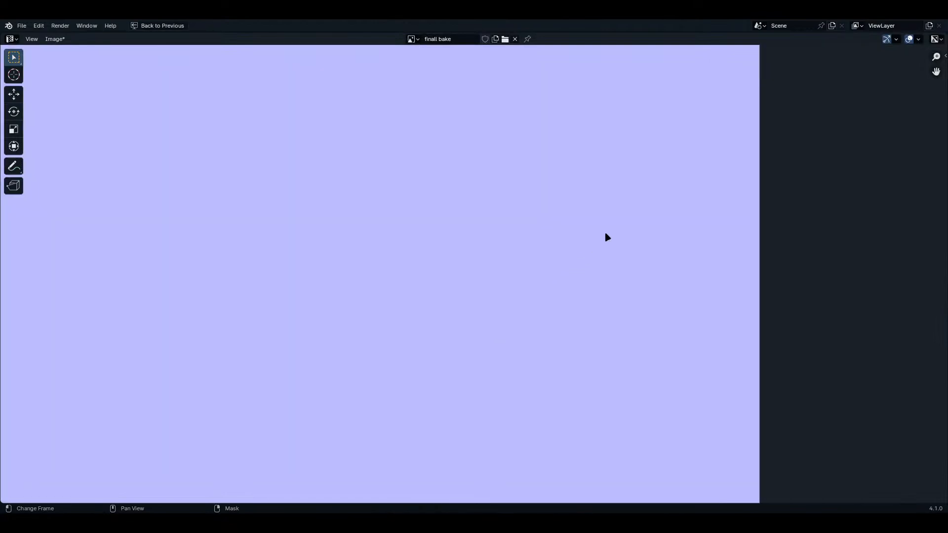
middle_drag(601, 188, 576, 315)
scroll(528, 323, down, 4)
middle_drag(299, 352, 411, 229)
scroll(408, 227, up, 3)
scroll(545, 363, down, 3)
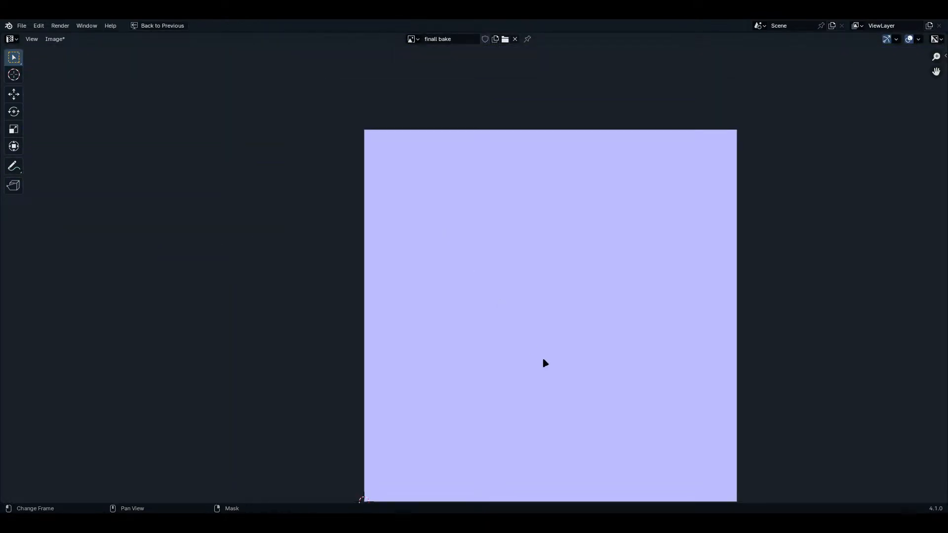
scroll(546, 362, up, 2)
scroll(384, 330, up, 2)
scroll(363, 340, up, 1)
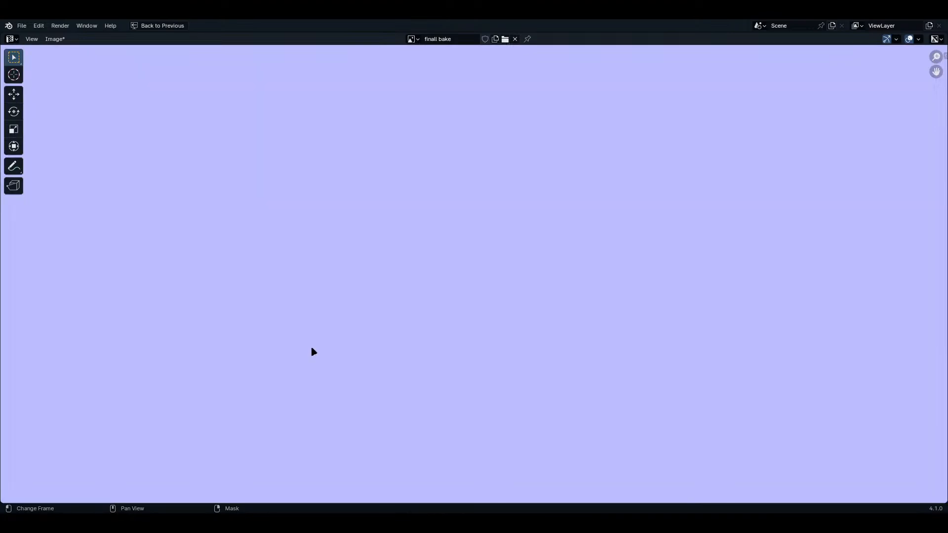
scroll(311, 351, down, 3)
key(ctrl+space)
- Select Roof Acc Low and assign the Bake image to its material's Image Texture node
scroll(209, 360, up, 3)
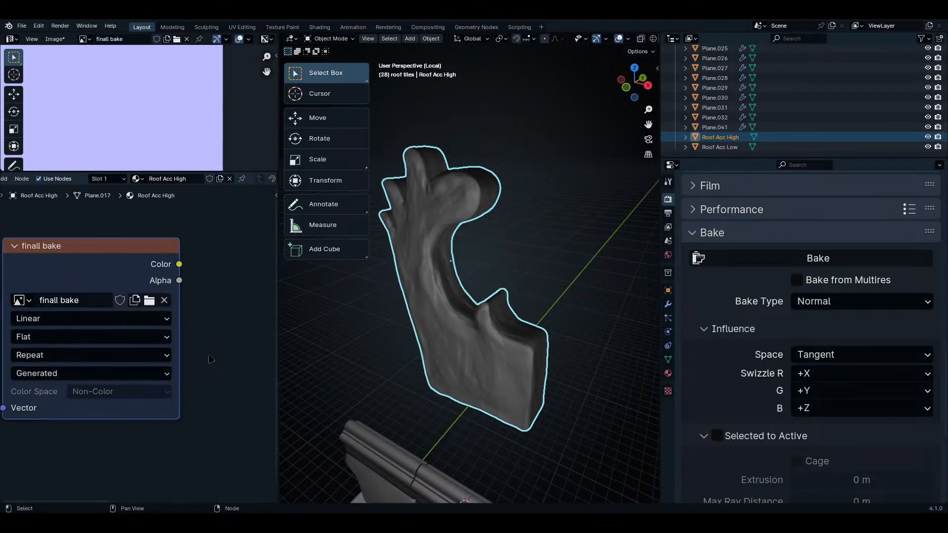
key(ctrl+space)
scroll(388, 364, down, 4)
middle_drag(695, 381, 460, 309)
key(ctrl+space)
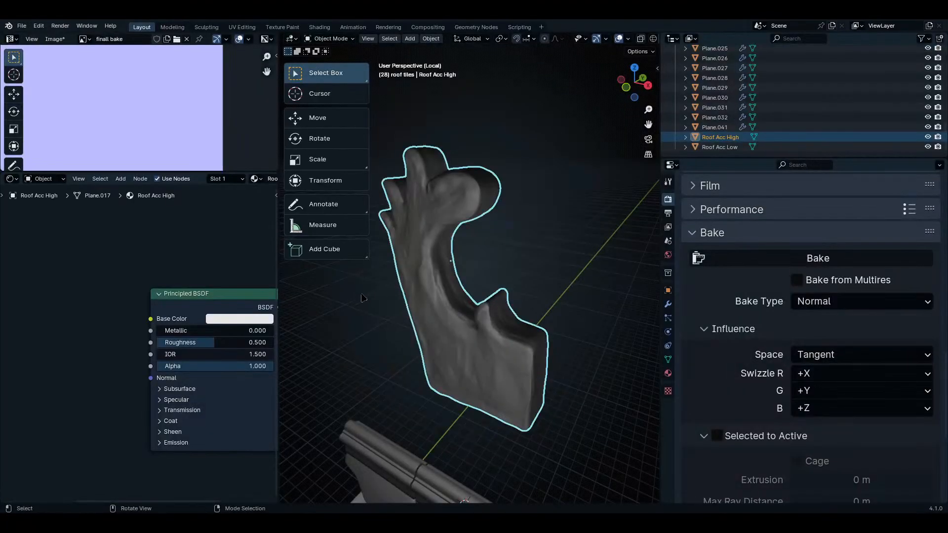
click(807, 147)
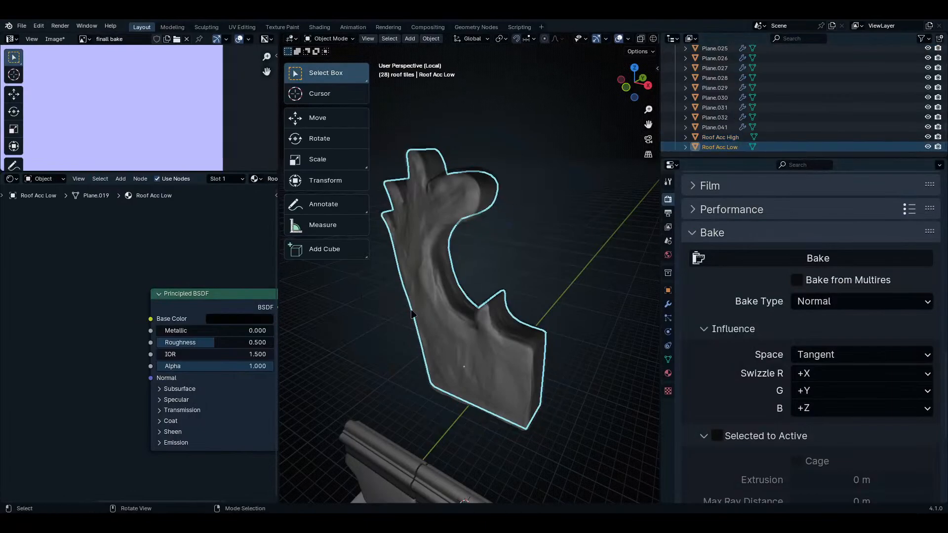
key(ctrl+space)
key(Home)
scroll(290, 372, up, 2)
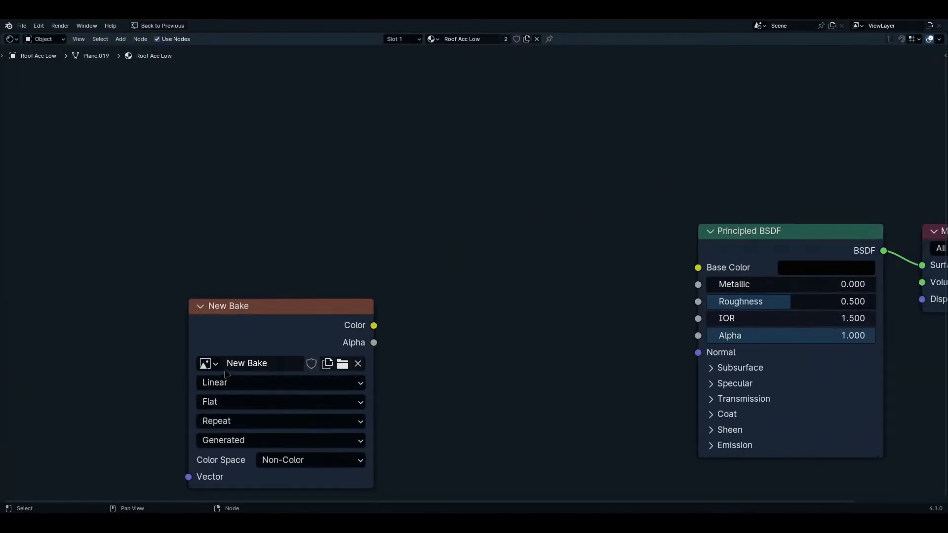
click(208, 364)
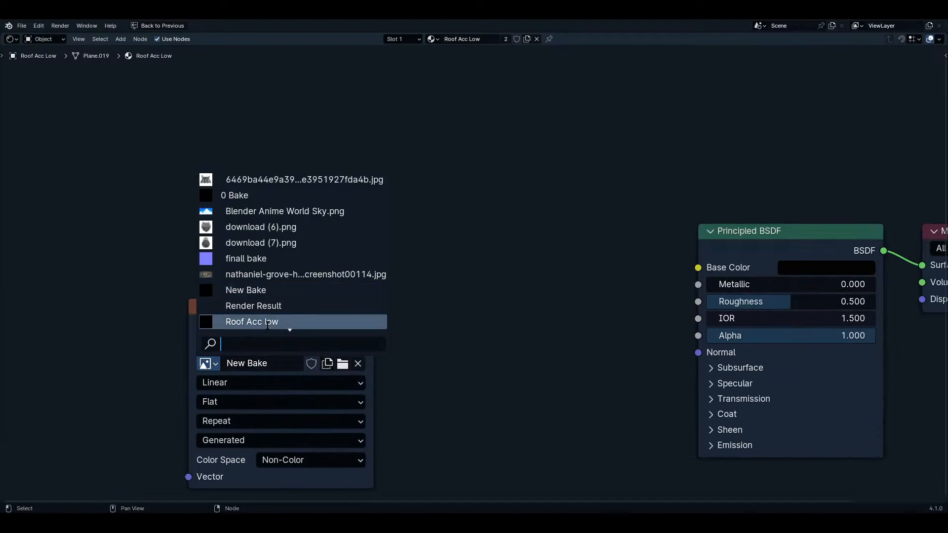
scroll(303, 303, down, 4)
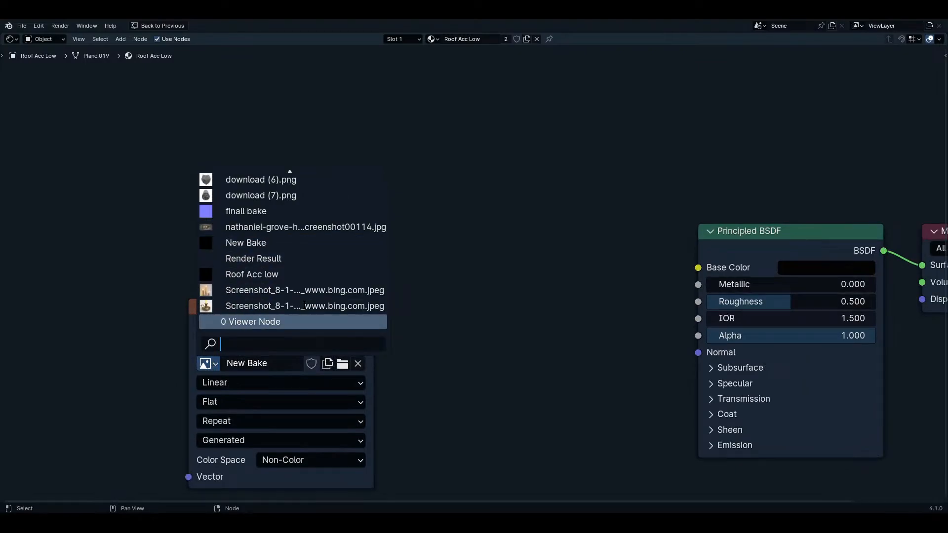
scroll(304, 305, up, 12)
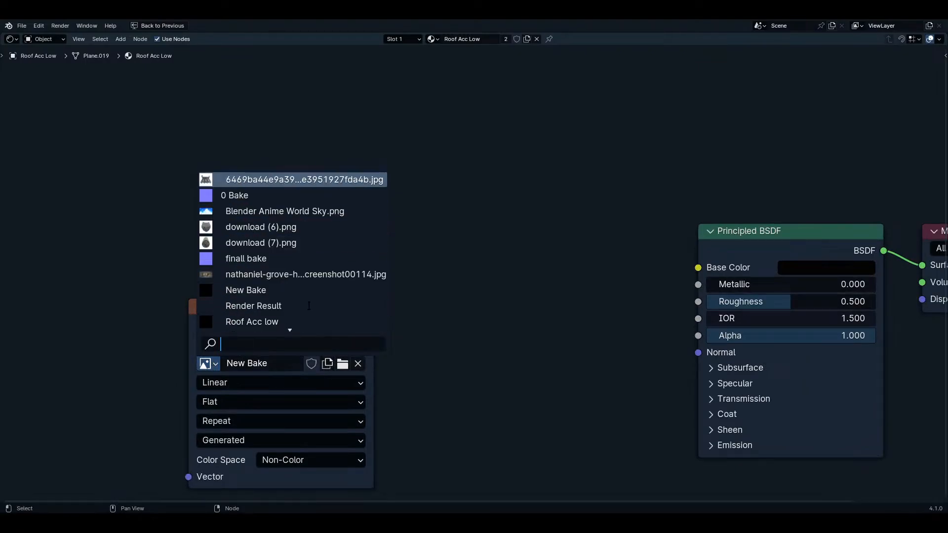
click(303, 192)
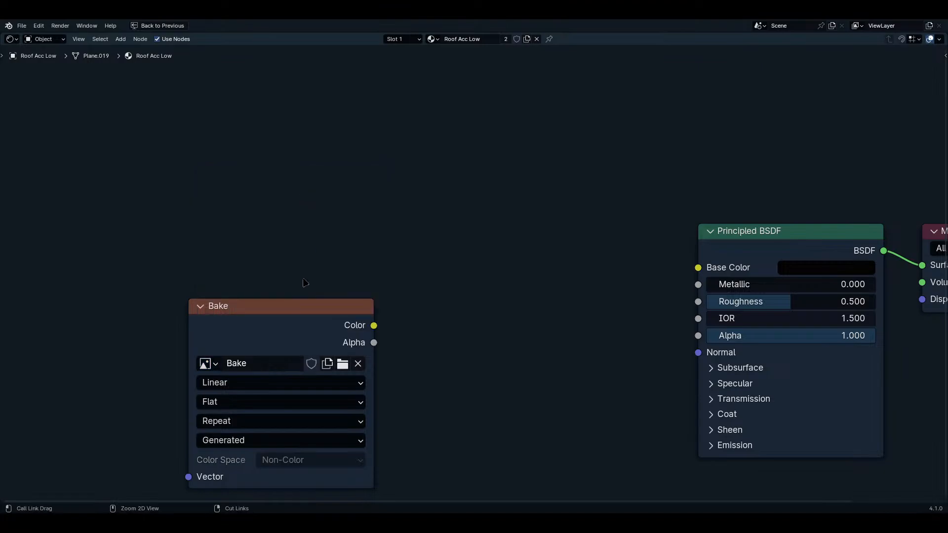
key(ctrl+space)
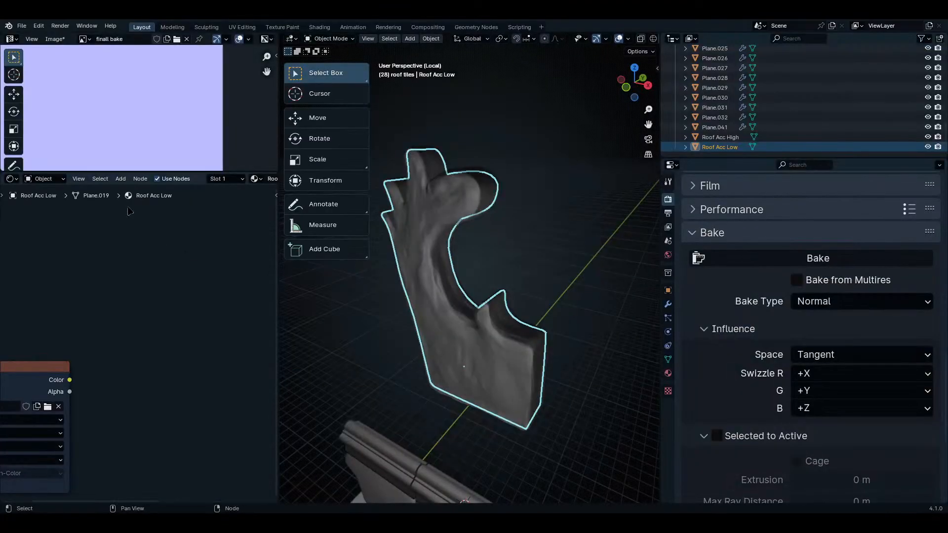
- Check the image used by Roof Acc High's texture node, then assign finall bake to Roof Acc Low's Image Texture node
click(737, 142)
key(Home)
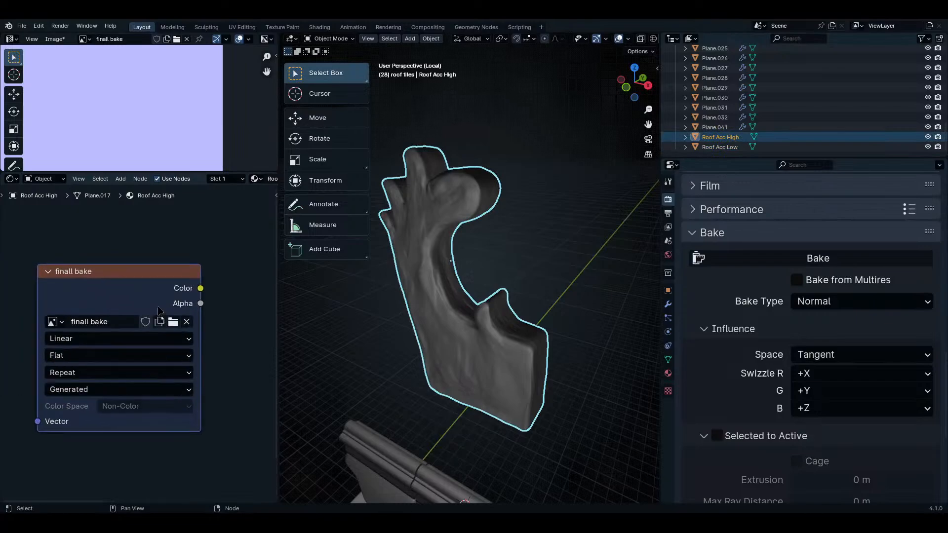
scroll(158, 310, up, 2)
click(18, 321)
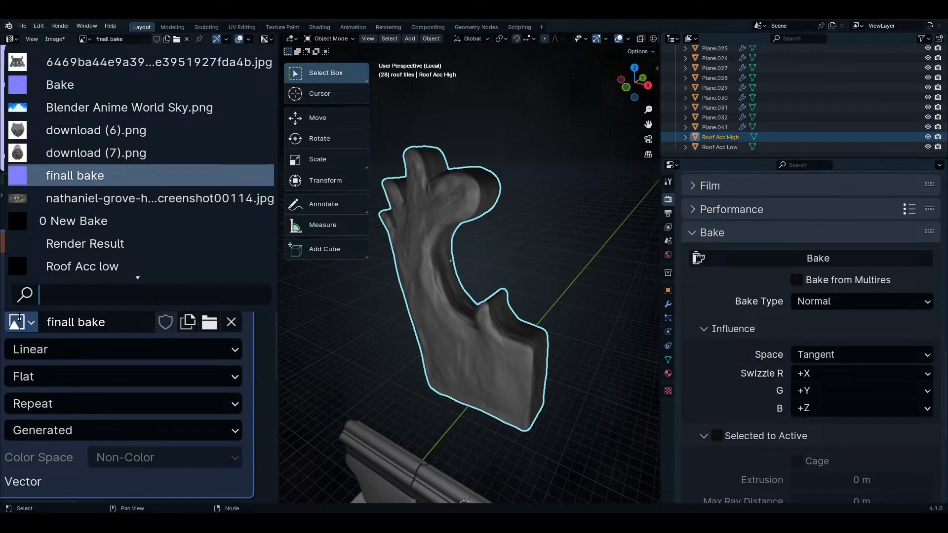
click(720, 146)
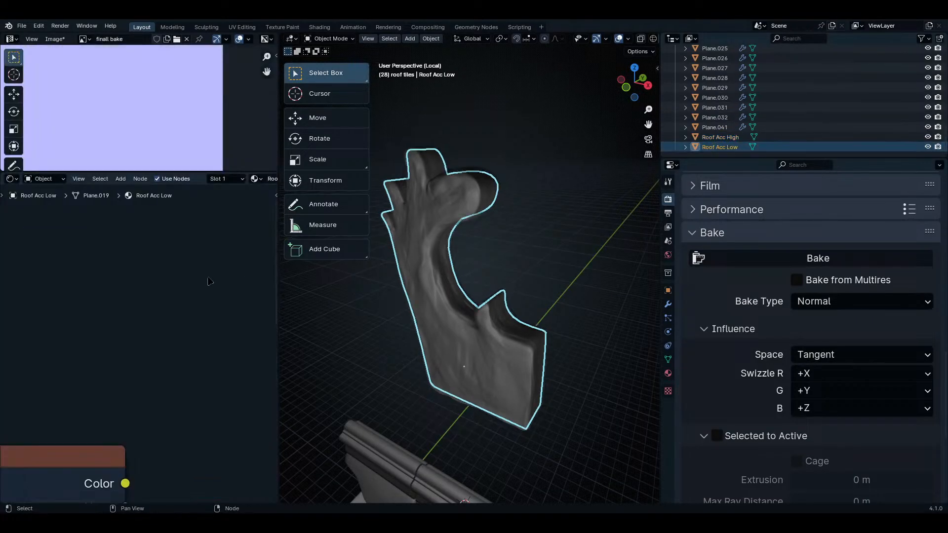
key(Home)
click(102, 361)
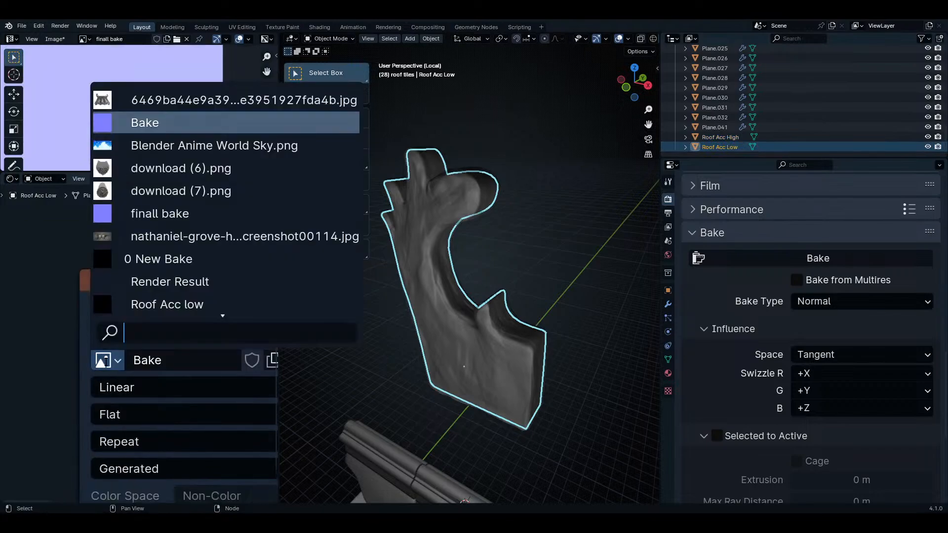
click(163, 213)
key(ctrl+space)
key(Home)
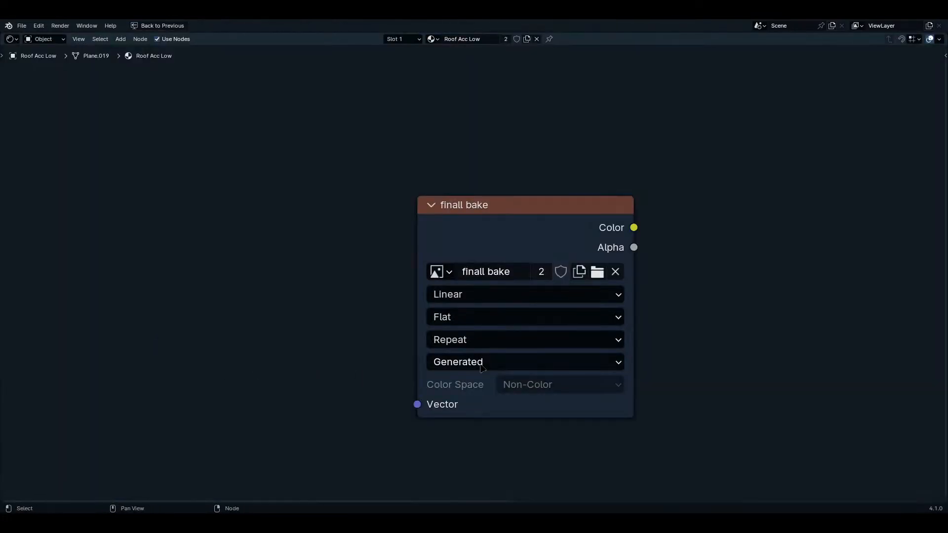
- Connect finall bake's Color through a new Normal Map node into the Normal input of Roof Acc Low's Principled BSDF
key(Home)
drag(374, 214, 605, 262)
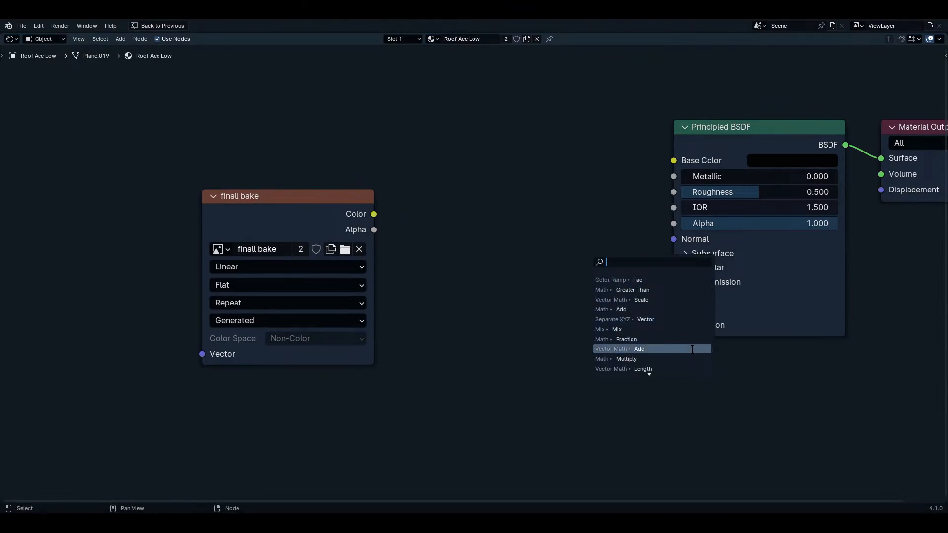
text(normal)
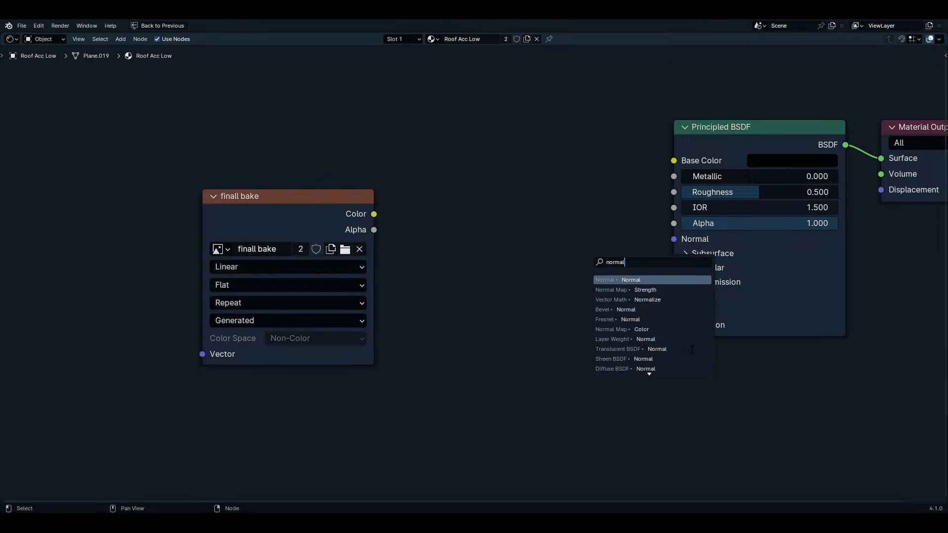
click(673, 289)
drag(471, 273, 470, 288)
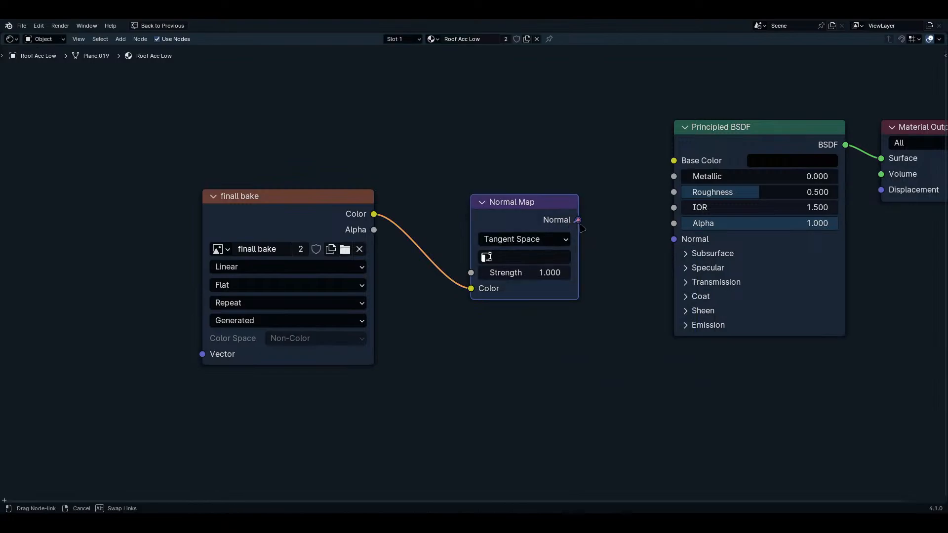
drag(578, 220, 674, 239)
key(ctrl+space)
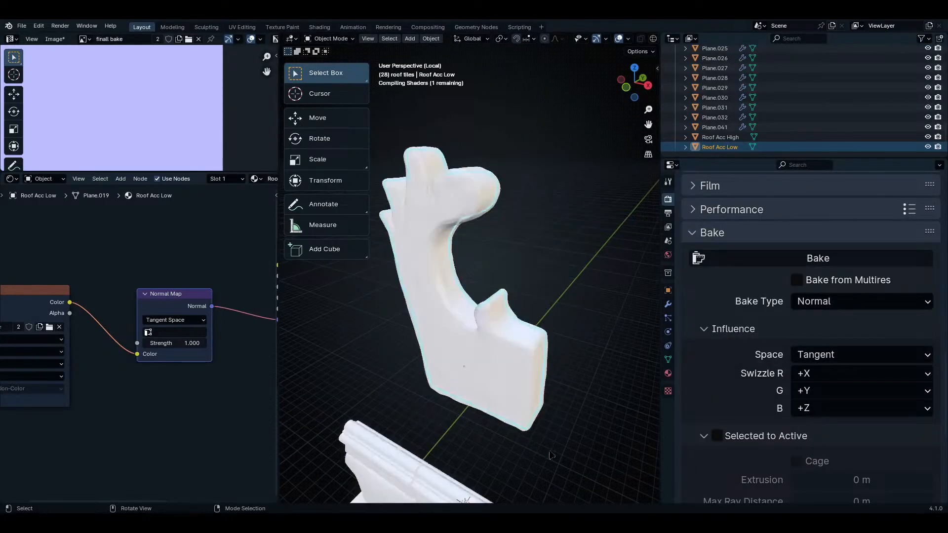
- Hide Roof Acc High and inspect the baked normal shading on Roof Acc Low from several angles in the enlarged viewport
click(928, 137)
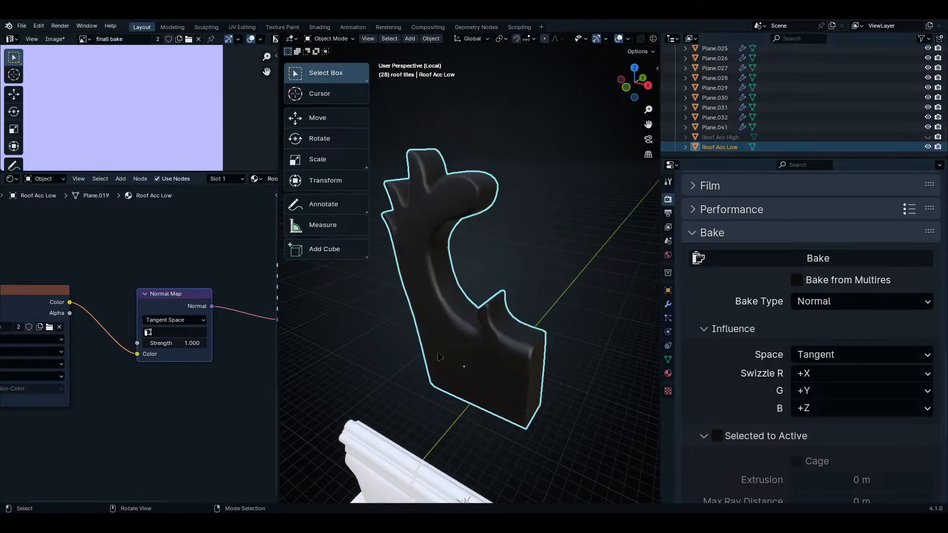
scroll(537, 341, up, 8)
key(ctrl+space)
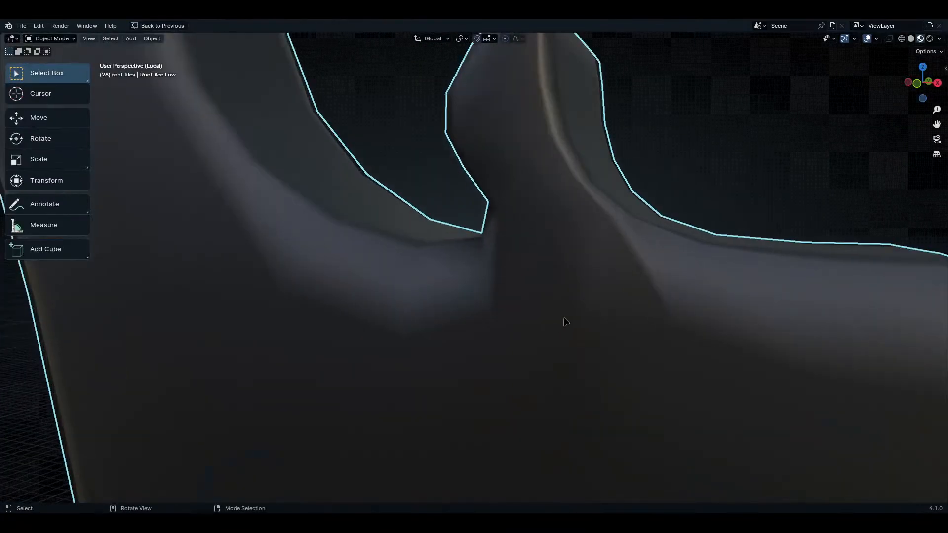
middle_drag(567, 324, 452, 301)
scroll(476, 343, down, 5)
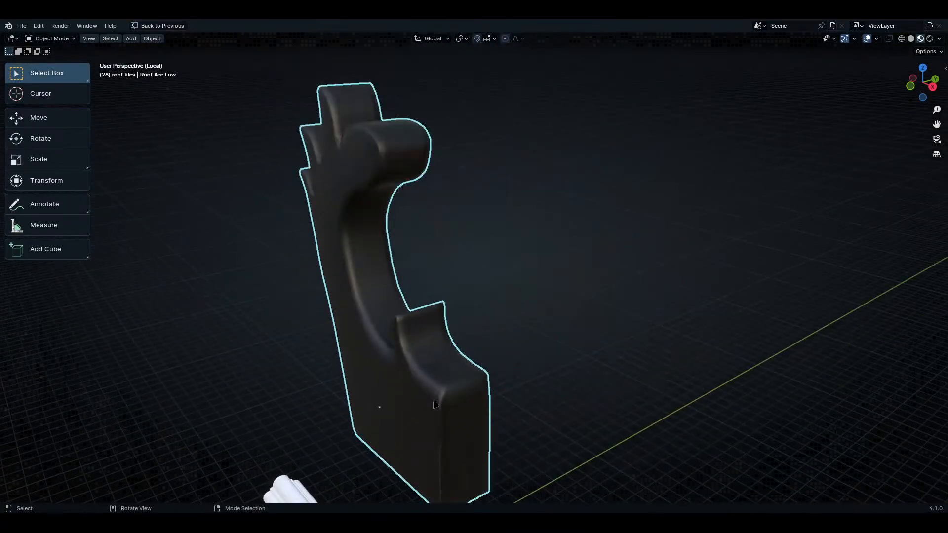
scroll(435, 355, up, 1)
middle_drag(434, 364, 453, 361)
key(ctrl+space)
- Move the finall bake texture node closer to the Normal Map node in Roof Acc Low's material
scroll(130, 360, up, 3)
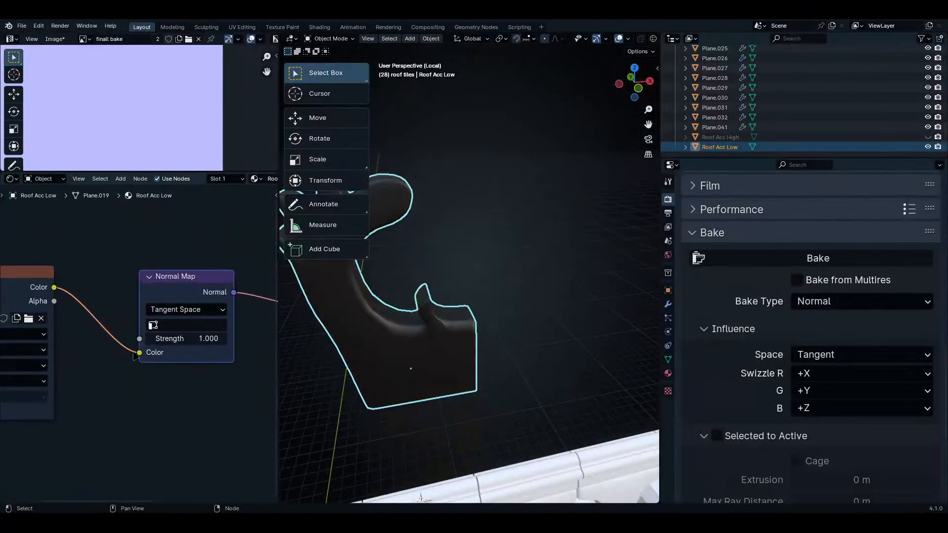
middle_drag(132, 354, 251, 364)
drag(93, 250, 222, 345)
drag(132, 291, 195, 315)
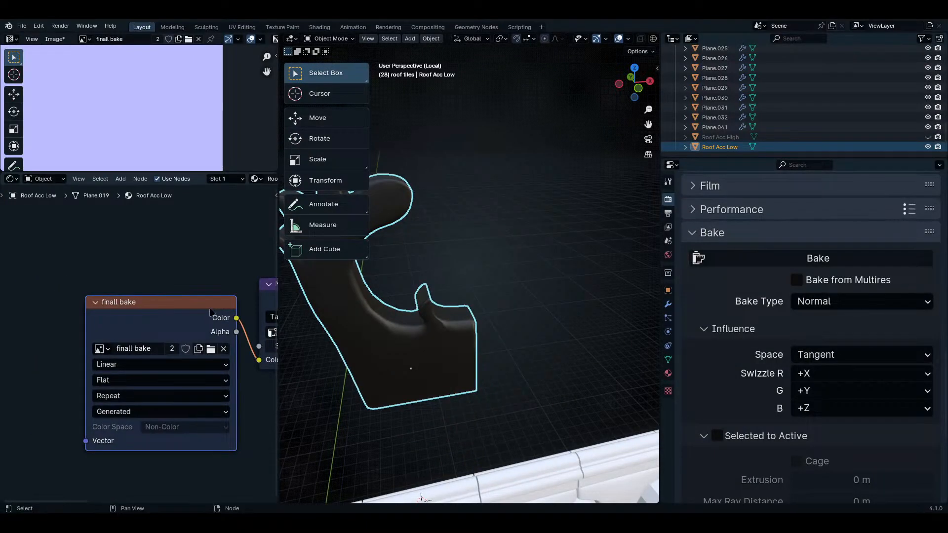
scroll(213, 309, down, 4)
key(ctrl+space)
key(ctrl+space)
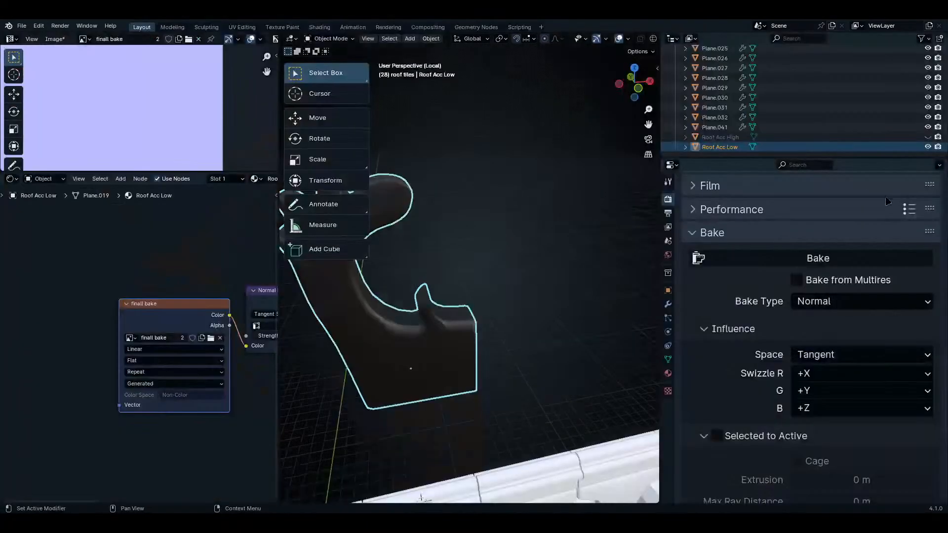
- Delete Roof Acc Low and select the hidden Roof Acc High object
key(x)
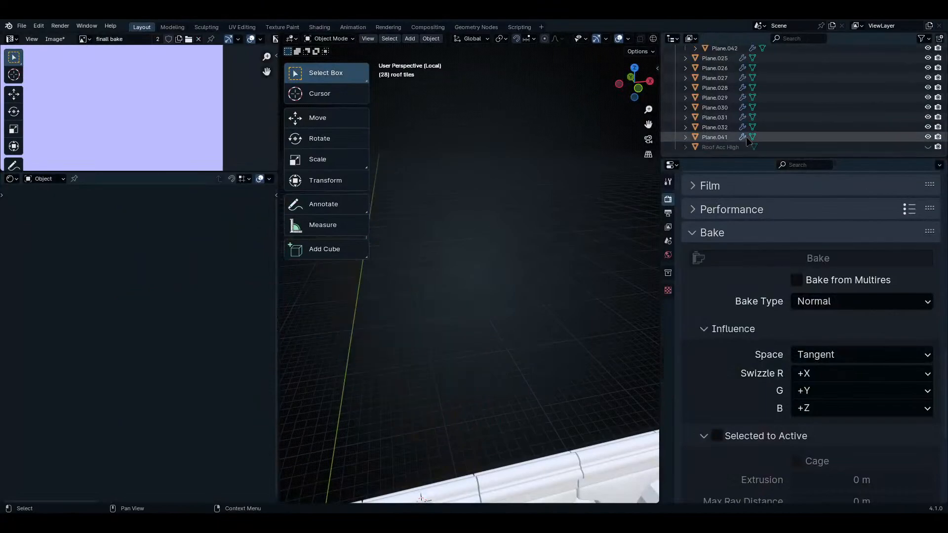
click(743, 138)
click(746, 146)
- Unhide Roof Acc High and remove the finall bake texture node from its material
click(927, 146)
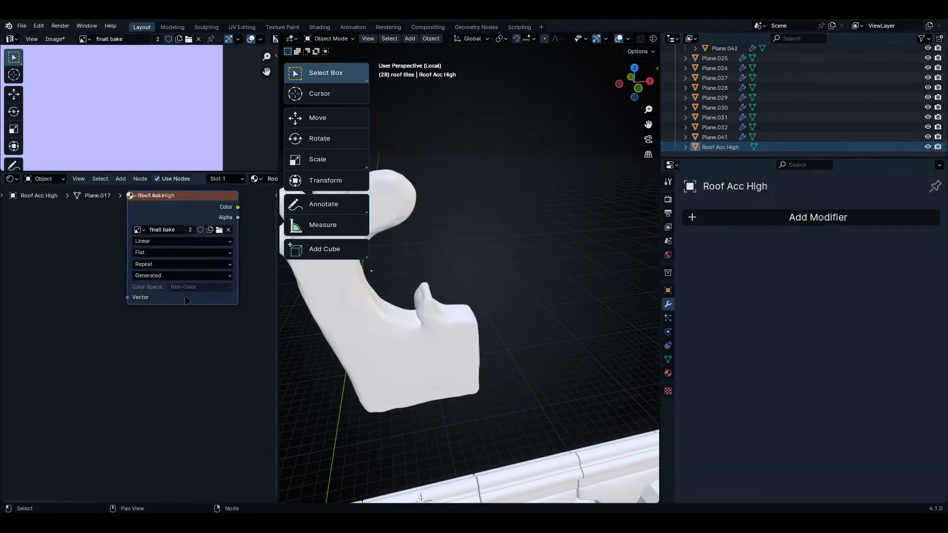
middle_drag(143, 331, 90, 440)
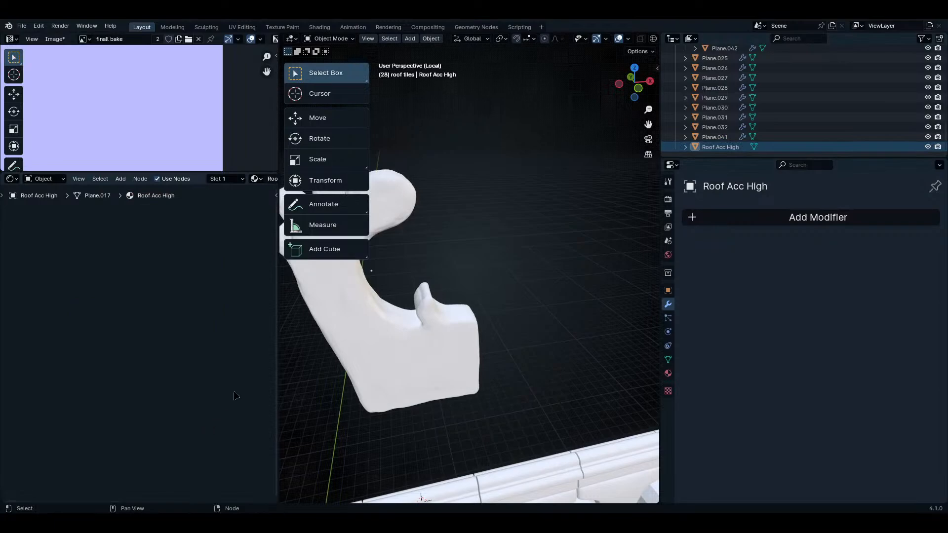
- Duplicate Roof Acc High in place and move the copy to the Backups collection
key(ctrl+space)
middle_drag(478, 348, 425, 349)
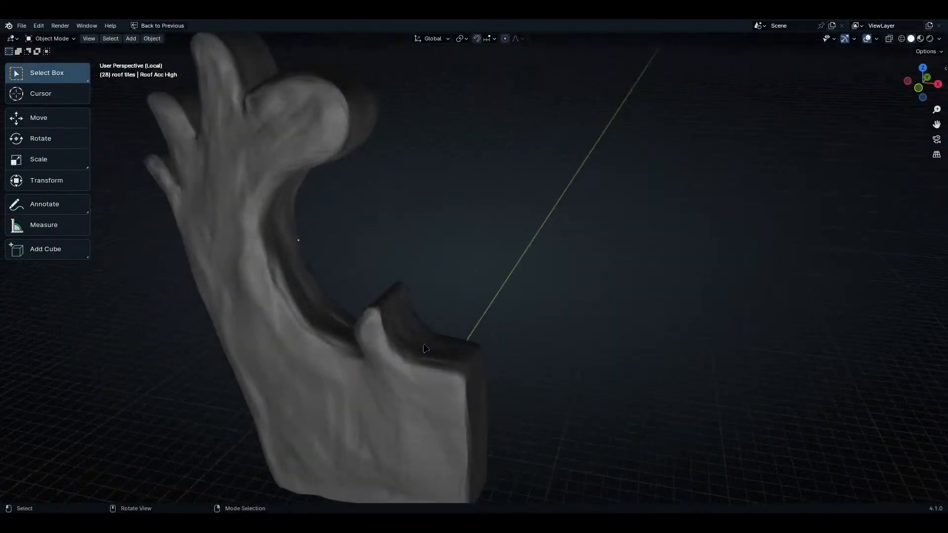
key(Tab)
scroll(417, 356, up, 3)
scroll(428, 358, down, 8)
key(Tab)
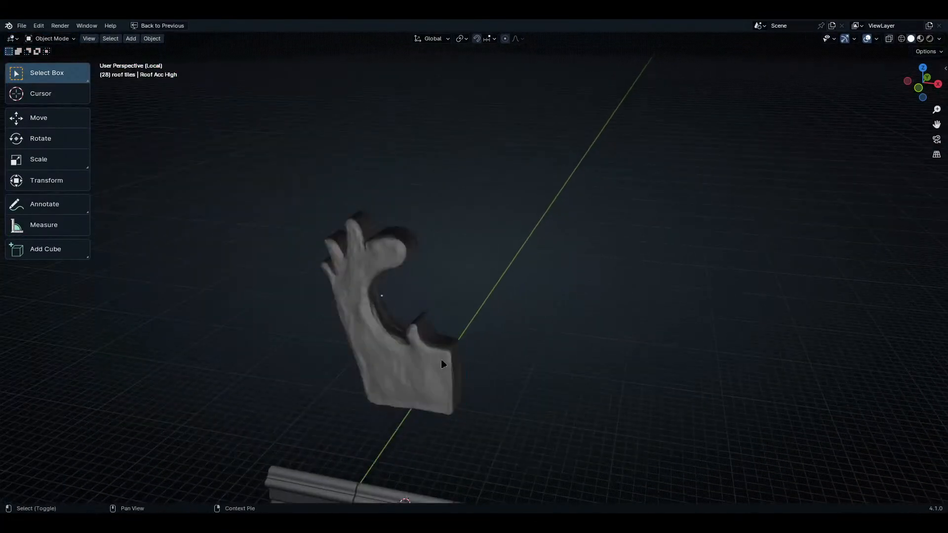
click(422, 360)
key(shift+d)
right_click(495, 307)
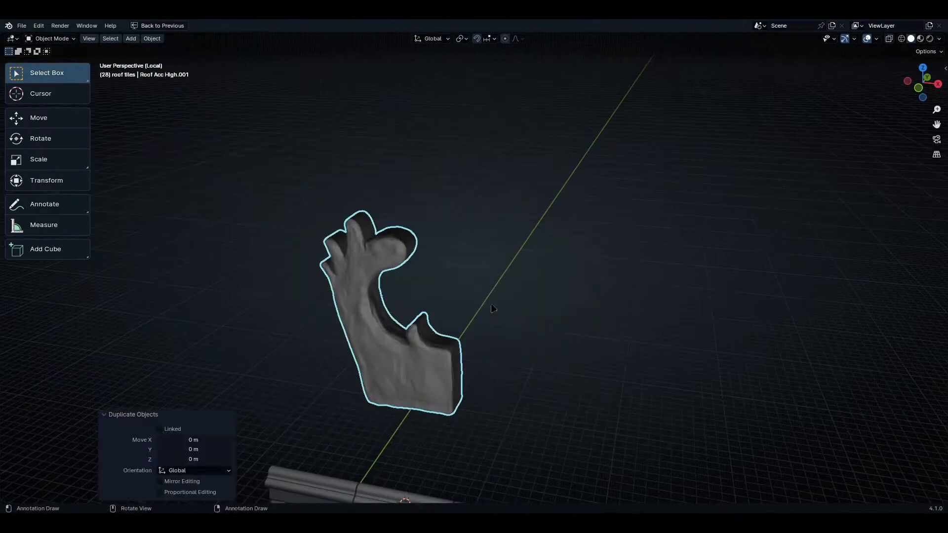
key(m)
click(492, 306)
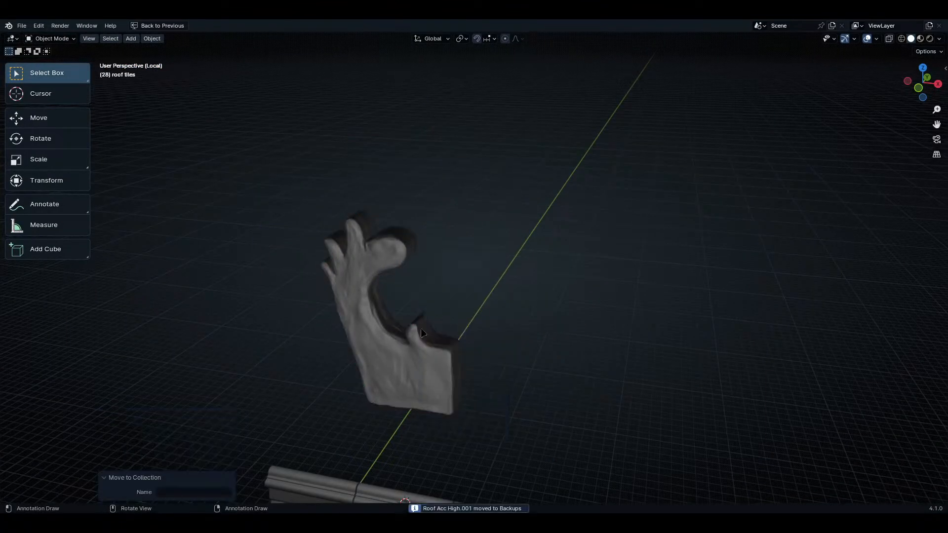
- Select the original Roof Acc High and add a Decimate modifier to it
click(426, 368)
scroll(434, 390, up, 8)
key(ctrl+space)
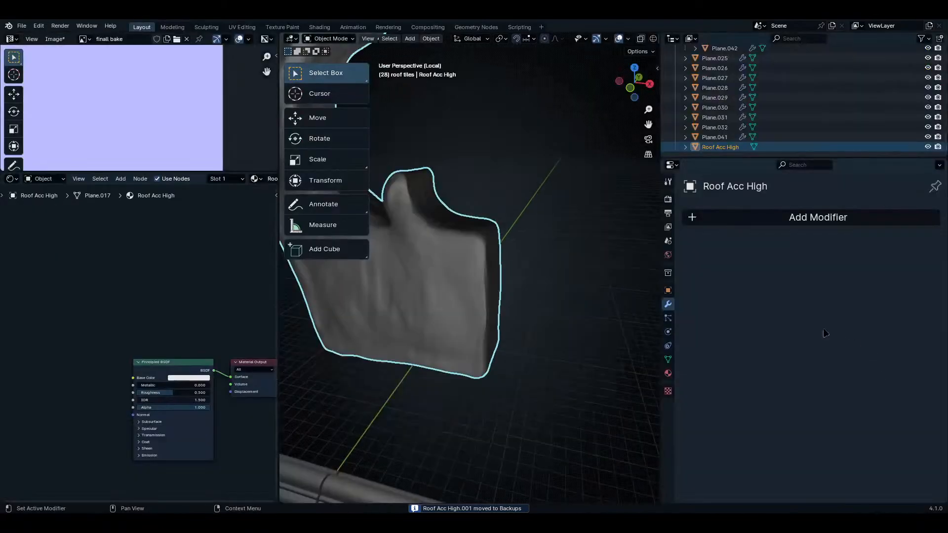
click(799, 217)
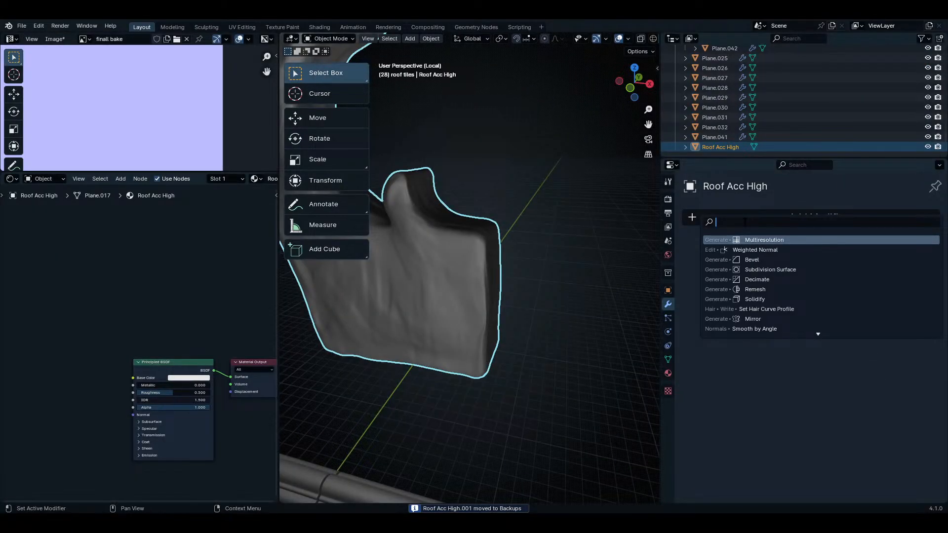
text(decim)
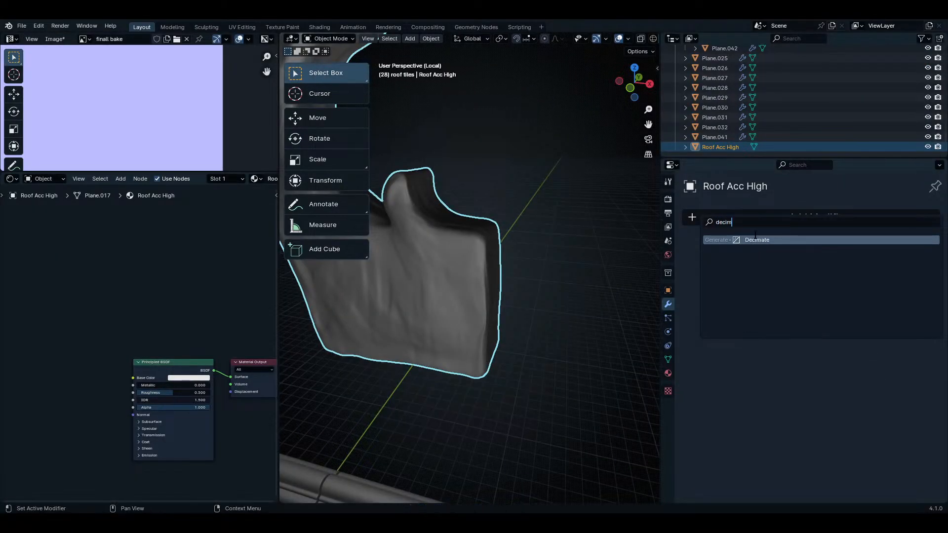
click(807, 241)
- Try the Decimate modifier in Collapse mode with a ratio of 0.8212 and check the mesh in wireframe shading
scroll(464, 251, up, 4)
key(shift+z)
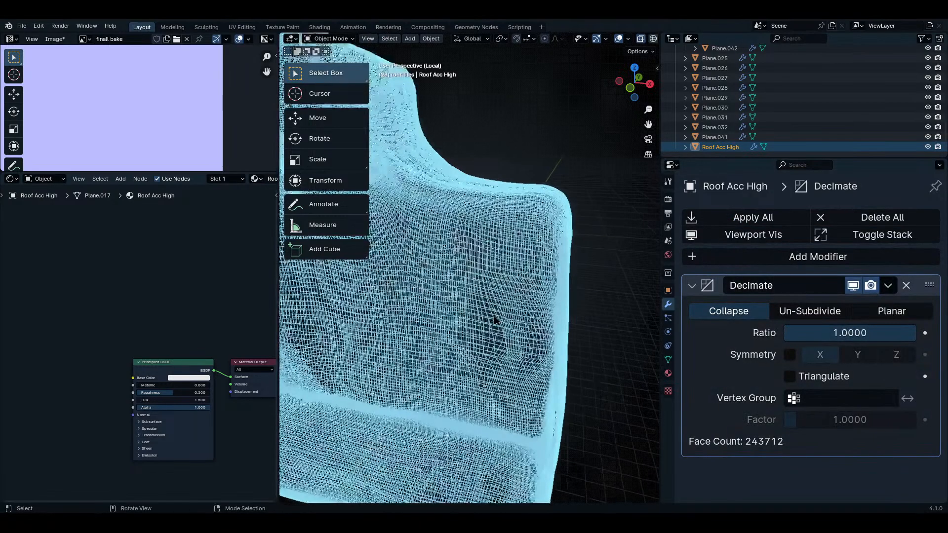
middle_drag(497, 312, 461, 303)
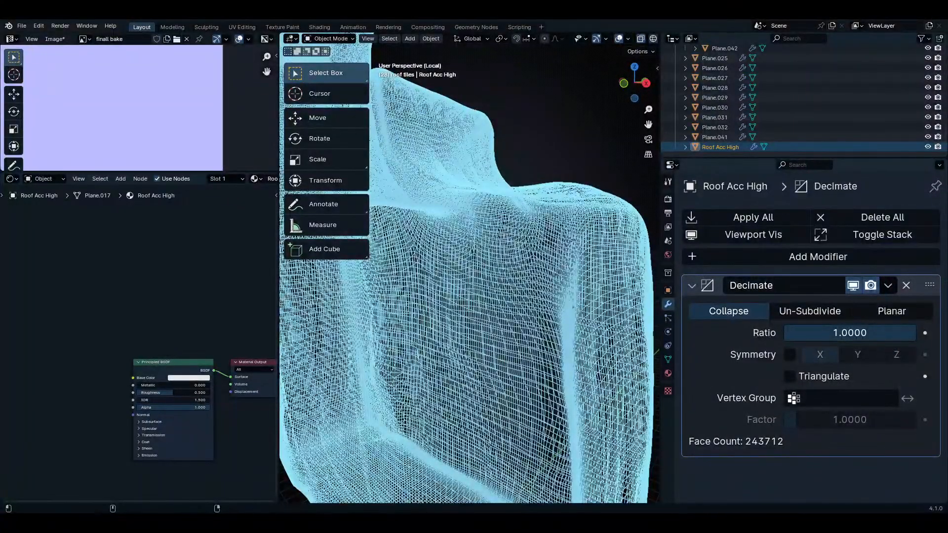
drag(849, 333, 797, 333)
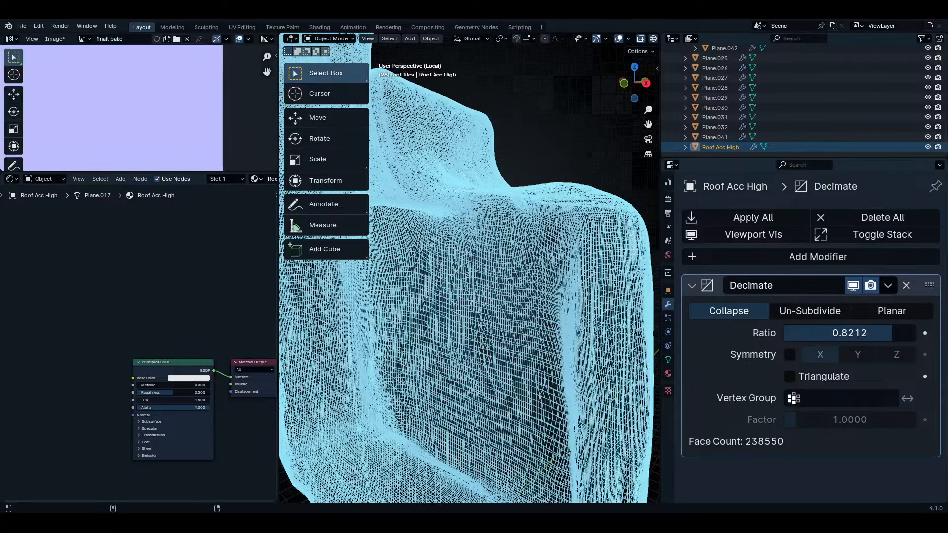
middle_drag(434, 296, 495, 354)
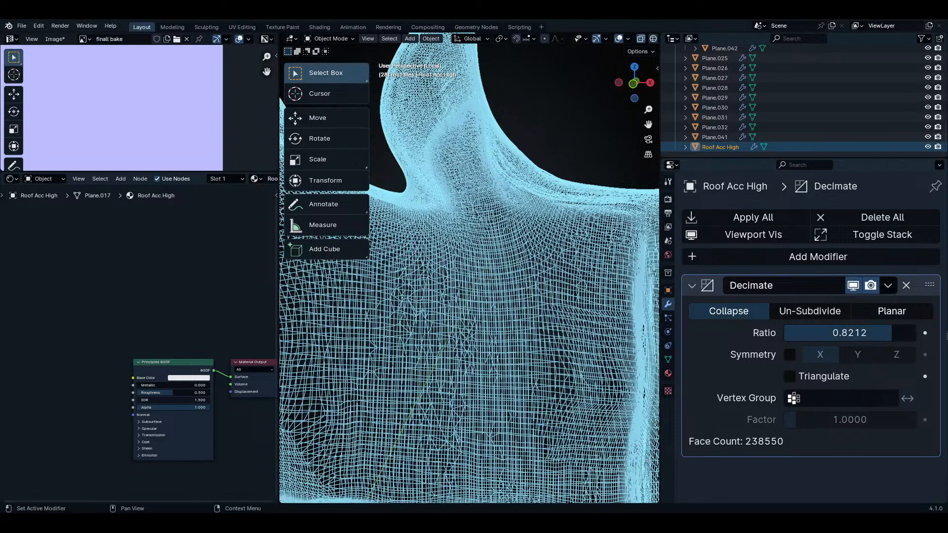
- Try the Decimate modifier's Planar mode and compare Roof Acc High in wireframe and solid shading
click(891, 311)
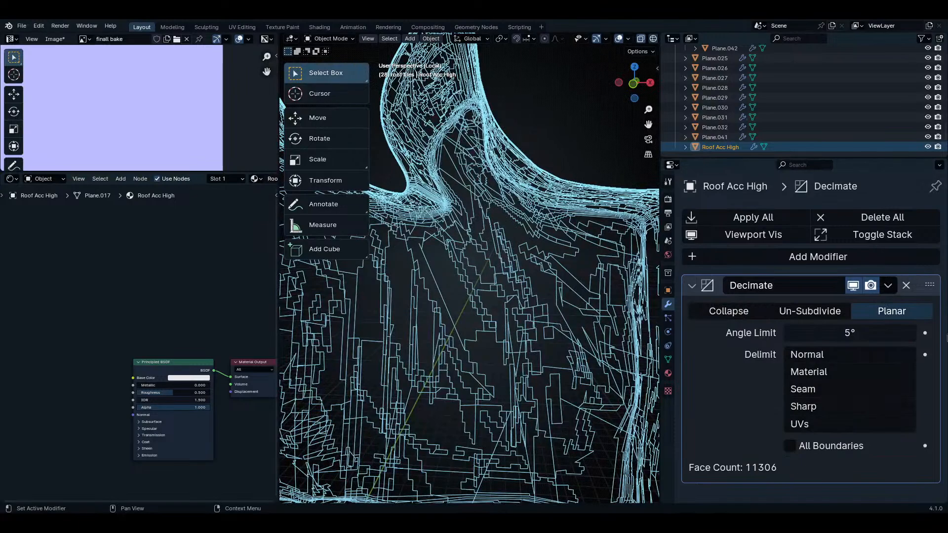
key(shift+z)
mouse_move(572, 326)
middle_down()
mouse_move(518, 324)
mouse_move(519, 312)
mouse_move(504, 332)
mouse_move(540, 271)
mouse_move(489, 267)
mouse_move(466, 320)
mouse_move(518, 368)
middle_up()
scroll(520, 312, down, 2)
key(shift+z)
scroll(519, 290, up, 3)
key(shift+z)
scroll(493, 339, down, 5)
key(shift+z)
key(shift+z)
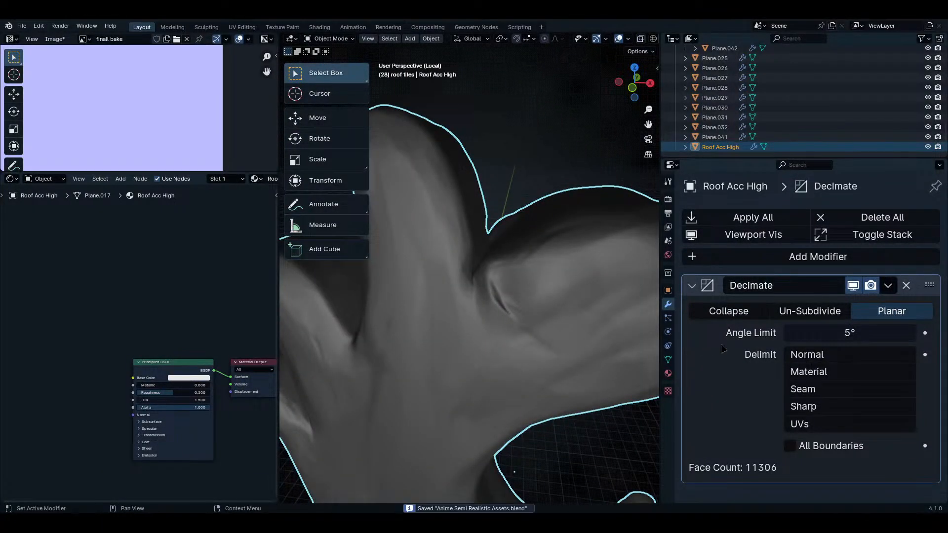
- Switch the Decimate modifier to Un-Subdivide with 2 iterations and check the wireframe of Roof Acc High
click(804, 312)
key(shift+z)
middle_drag(534, 328, 925, 364)
click(904, 334)
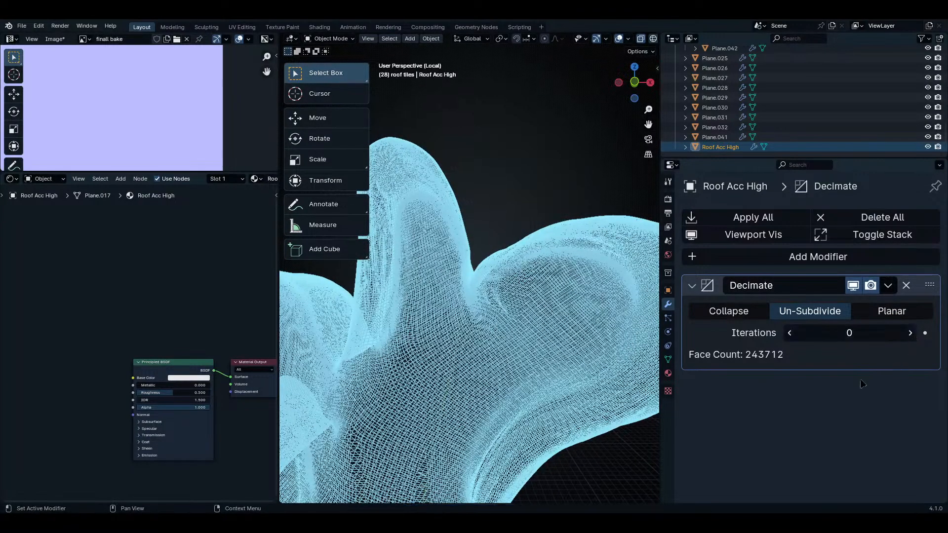
click(910, 333)
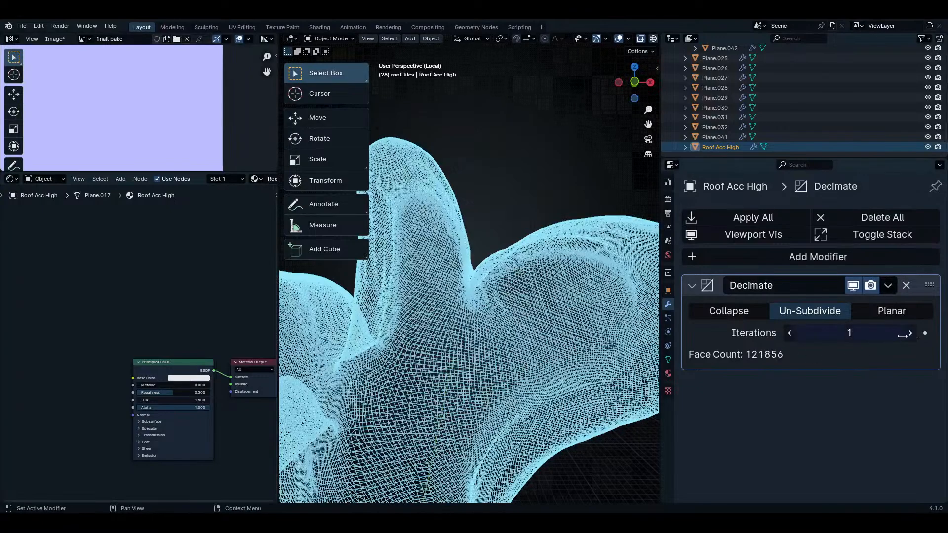
click(910, 333)
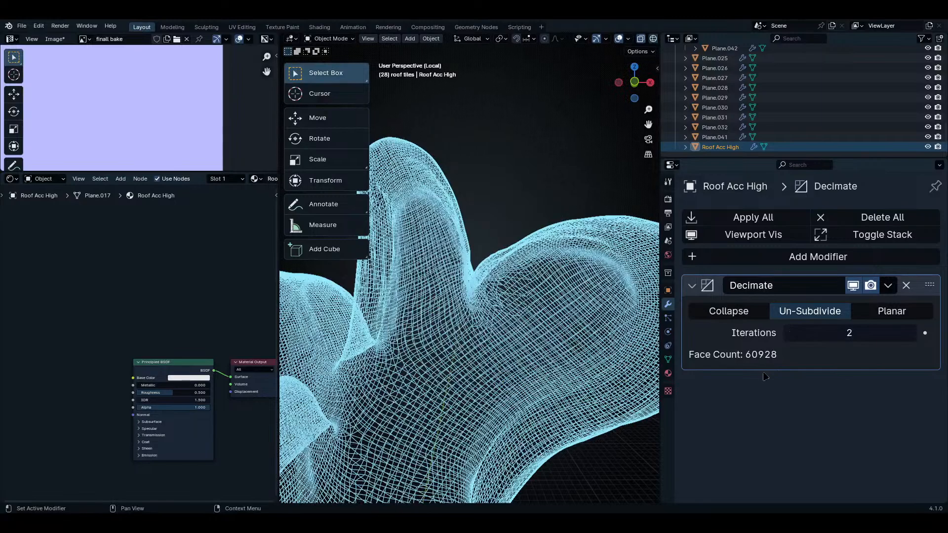
middle_drag(541, 370, 546, 388)
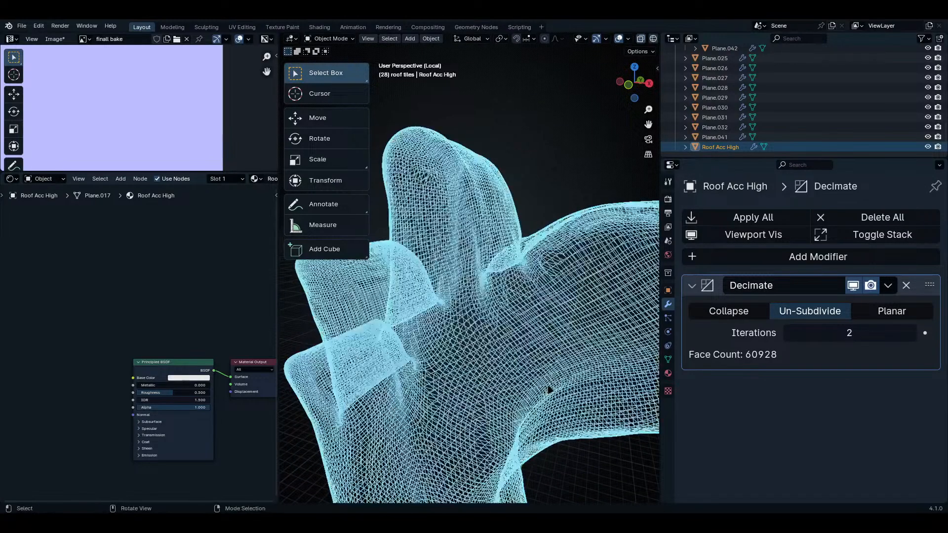
- Raise the Un-Subdivide iterations stepwise to 4, checking Roof Acc High's shape in solid and wireframe shading
click(912, 334)
mouse_move(435, 363)
middle_down()
mouse_move(507, 379)
mouse_move(455, 379)
mouse_move(546, 376)
mouse_move(543, 368)
mouse_move(474, 395)
mouse_move(436, 373)
mouse_move(490, 377)
middle_up()
key(shift+z)
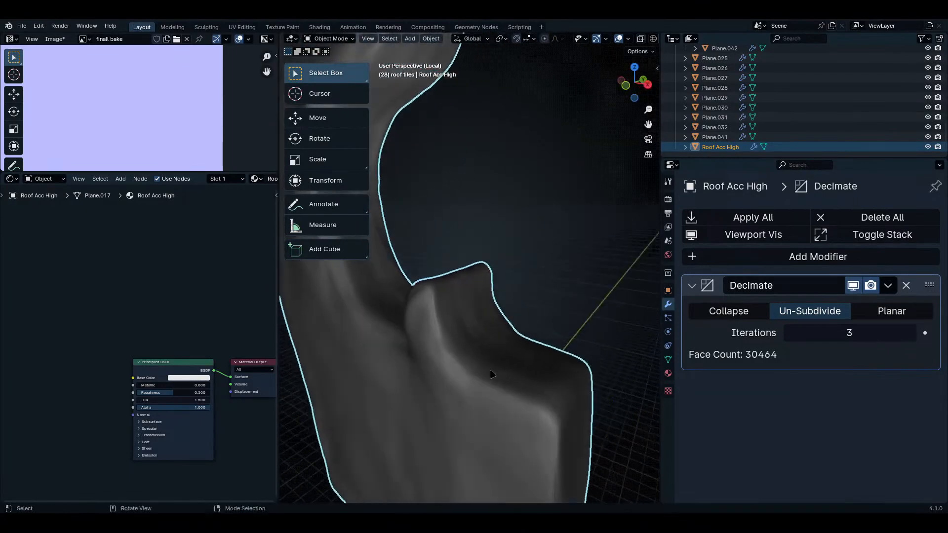
click(911, 334)
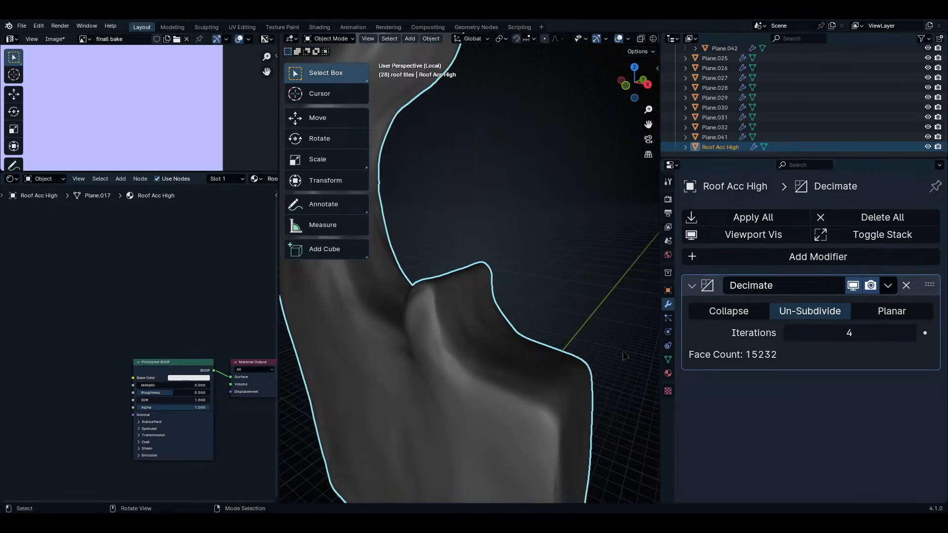
scroll(502, 383, down, 3)
shift+middle_drag(503, 383, 533, 429)
key(shift+z)
middle_drag(444, 316, 501, 318)
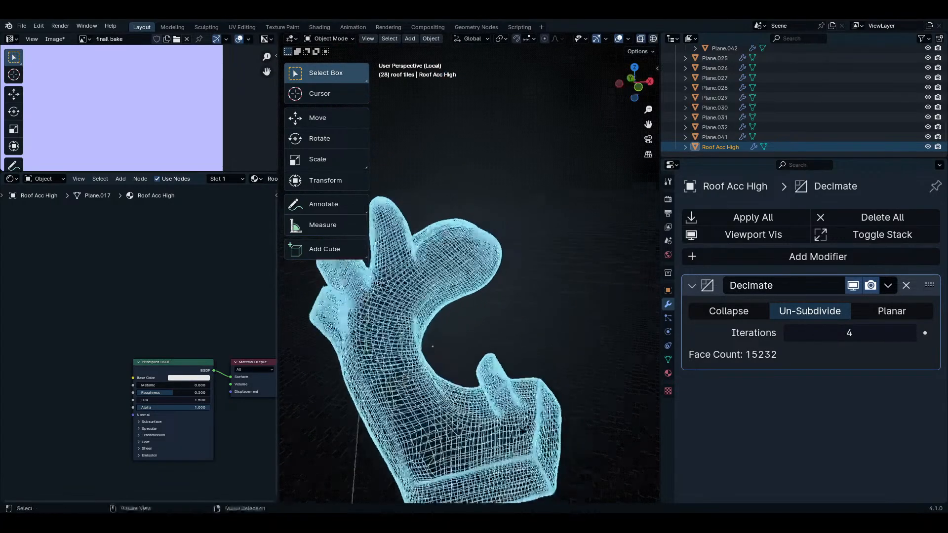
- Set the Decimate modifier's Un-Subdivide iterations to 5 and check the curled upper part of the mesh
scroll(461, 280, up, 4)
shift+middle_drag(462, 280, 474, 379)
click(912, 338)
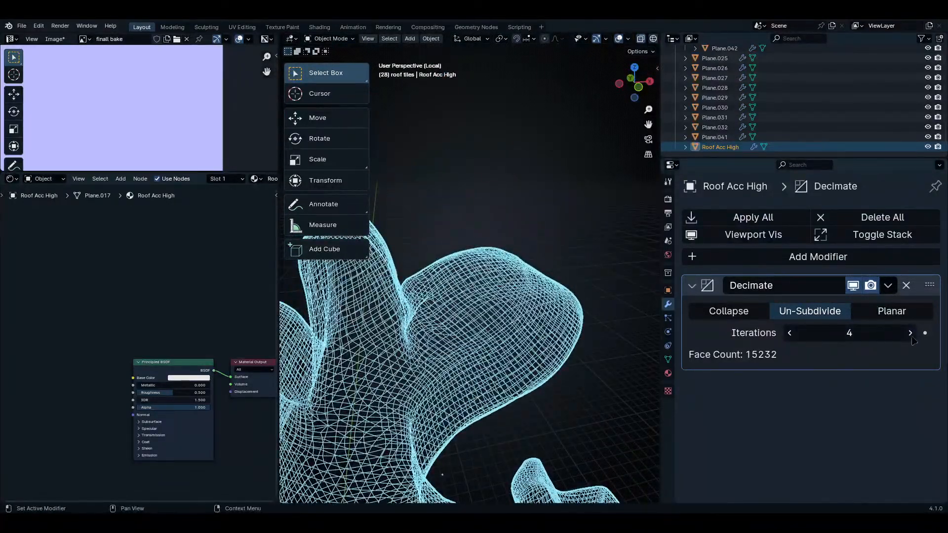
scroll(430, 439, down, 3)
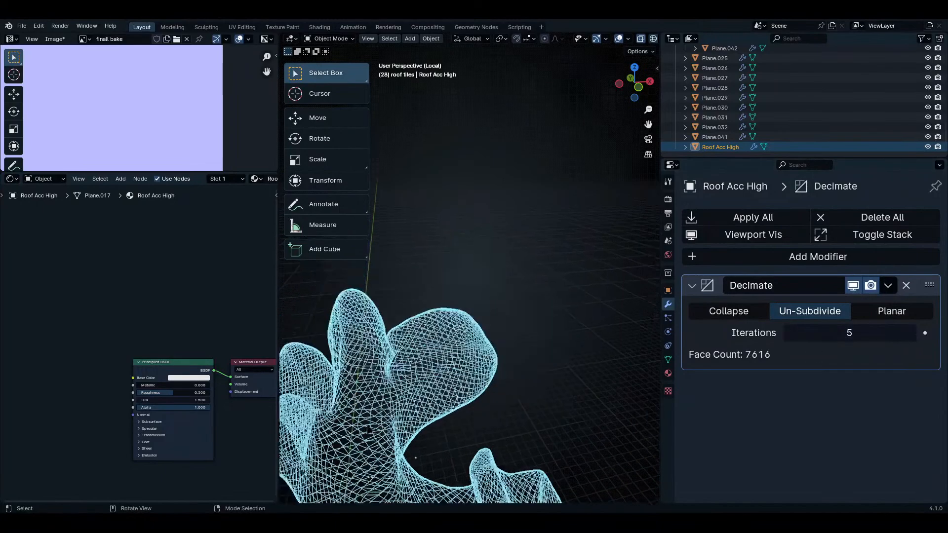
- Inspect Roof Acc High's curled top and base from several angles in solid and wireframe shading in an enlarged viewport
key(shift+z)
middle_drag(471, 439, 430, 434)
scroll(430, 434, up, 2)
shift+middle_drag(487, 403, 495, 334)
key(ctrl+space)
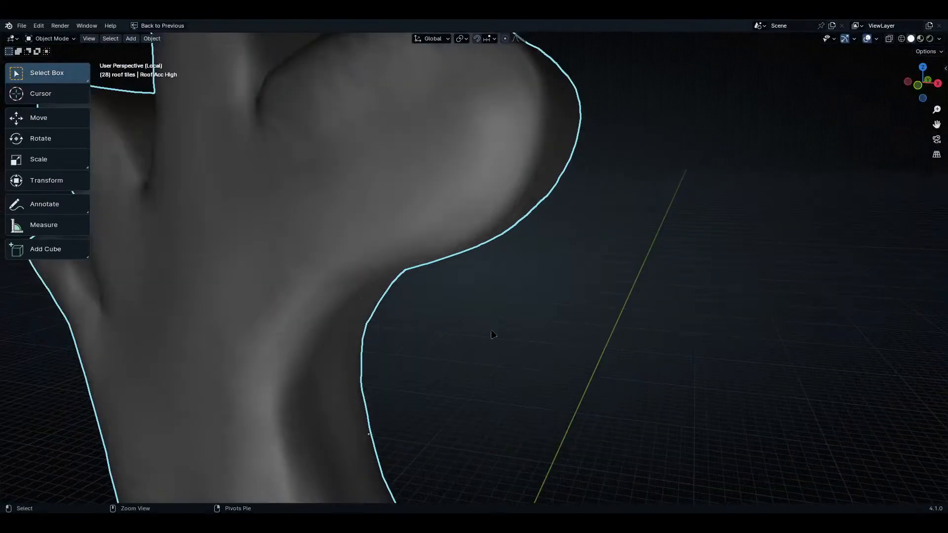
scroll(551, 429, down, 3)
scroll(575, 454, up, 1)
shift+middle_drag(576, 454, 554, 146)
scroll(520, 322, up, 3)
mouse_move(545, 237)
middle_down()
mouse_move(467, 248)
mouse_move(547, 232)
middle_up()
scroll(547, 275, down, 4)
middle_drag(547, 275, 698, 287)
scroll(558, 259, down, 5)
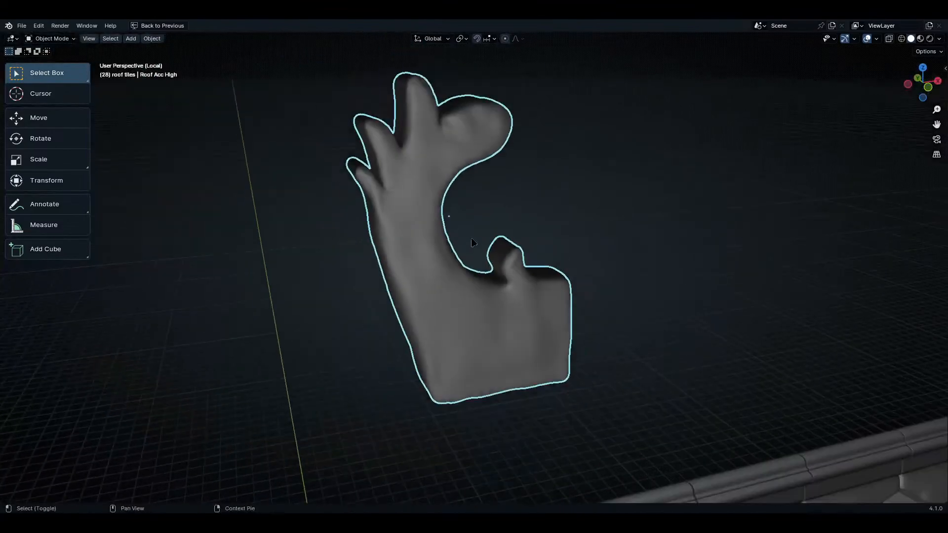
shift+middle_drag(474, 241, 466, 320)
key(shift+z)
middle_drag(549, 263, 530, 277)
key(ctrl+alt+space)
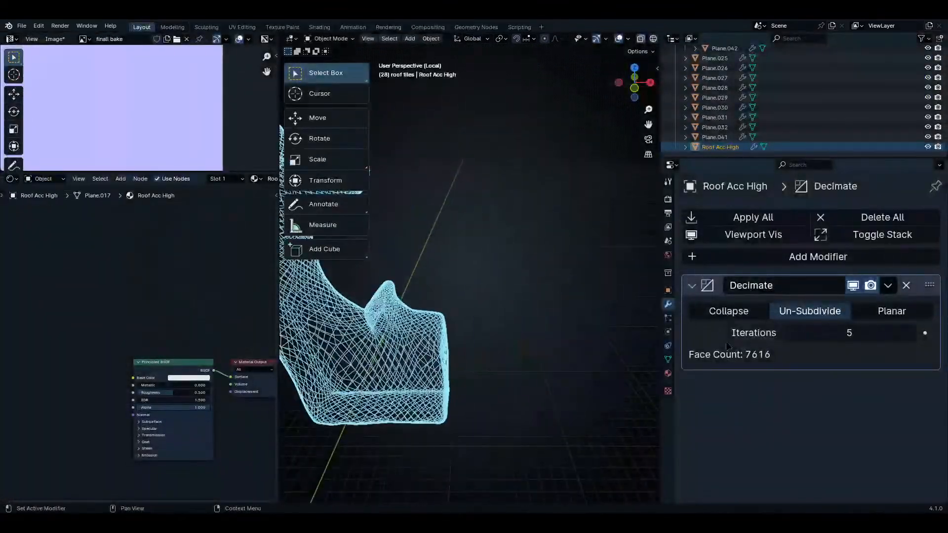
- Set the Decimate modifier's Un-Subdivide iterations to 6 and compare Roof Acc High in wireframe and solid shading
shift+middle_drag(417, 372, 518, 340)
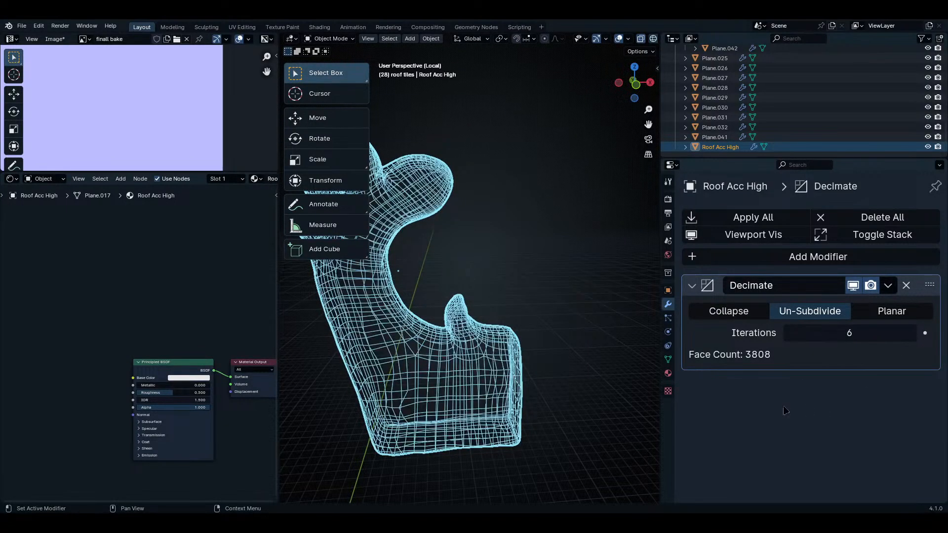
key(ctrl+space)
mouse_move(538, 406)
middle_down()
mouse_move(486, 396)
mouse_move(581, 321)
mouse_move(642, 229)
mouse_move(537, 281)
mouse_move(586, 299)
middle_up()
key(shift+z)
key(shift+z)
- Select the rounded roof tile beneath the ridge, Plane.041, and enable the Statistics overlay in the viewport
scroll(538, 281, down, 8)
middle_drag(518, 309, 513, 148)
scroll(499, 273, up, 9)
scroll(449, 326, down, 4)
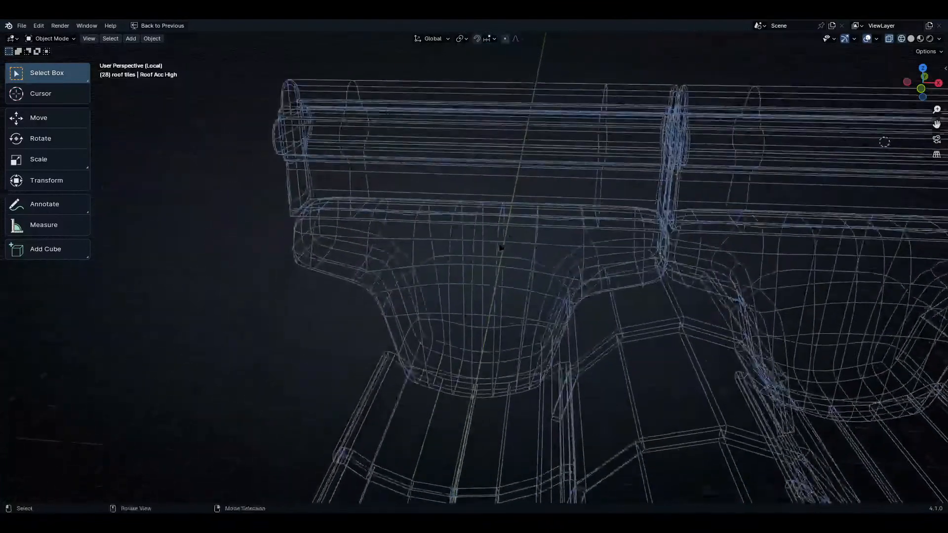
click(449, 326)
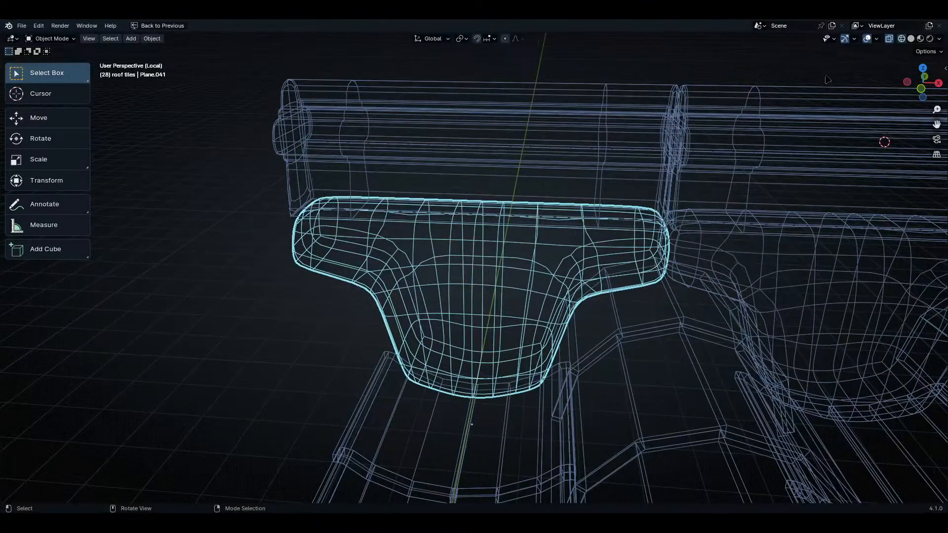
click(876, 39)
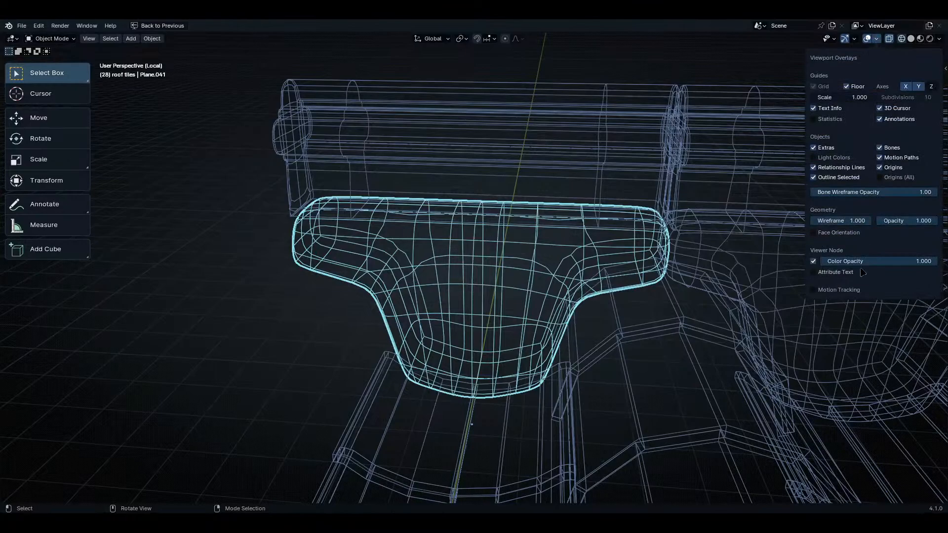
click(827, 120)
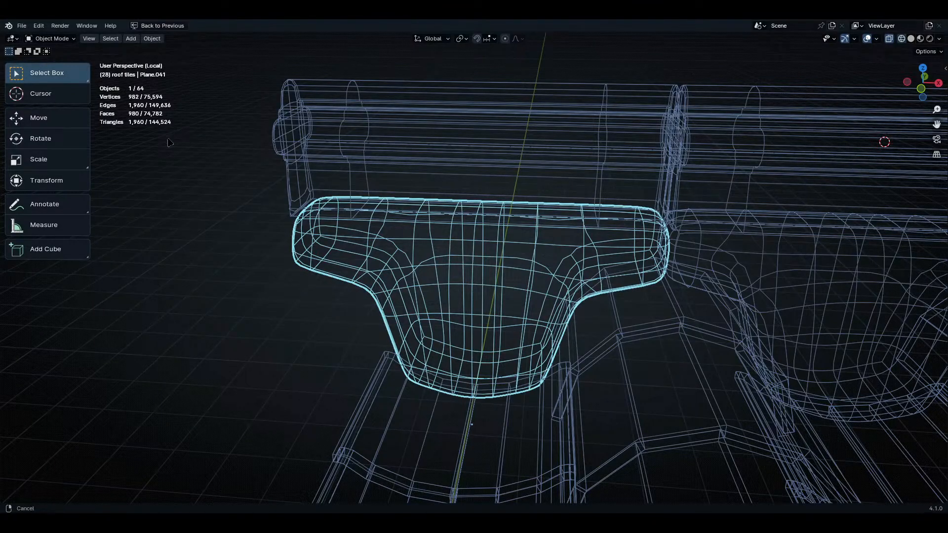
shift+middle_drag(169, 137, 184, 174)
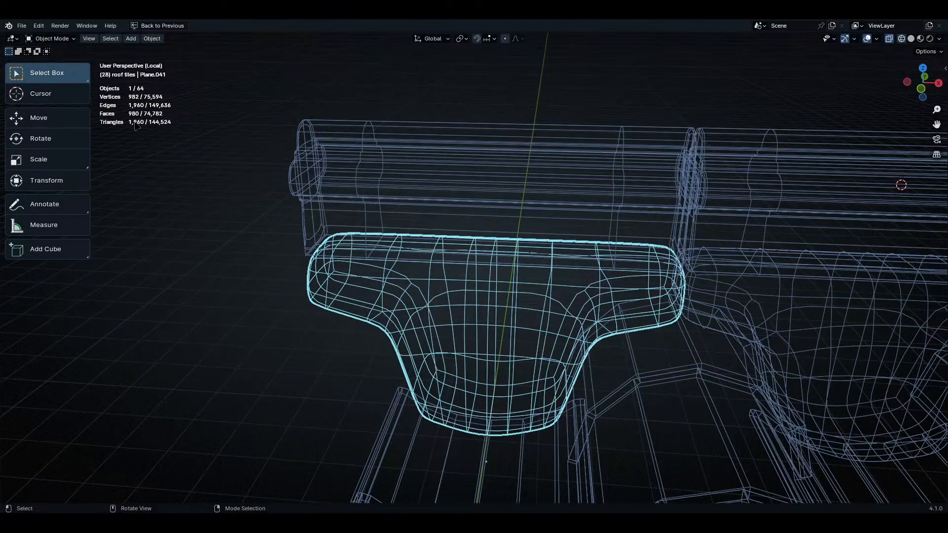
- Compare the mesh statistics of the ridge tile Plane.042, the rounded tile Plane.041 and Roof Acc High
click(324, 202)
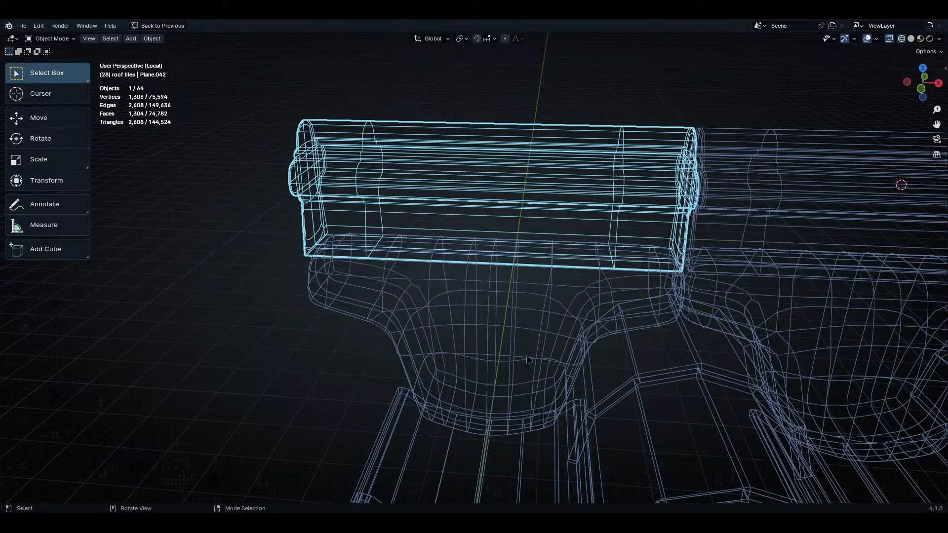
click(390, 331)
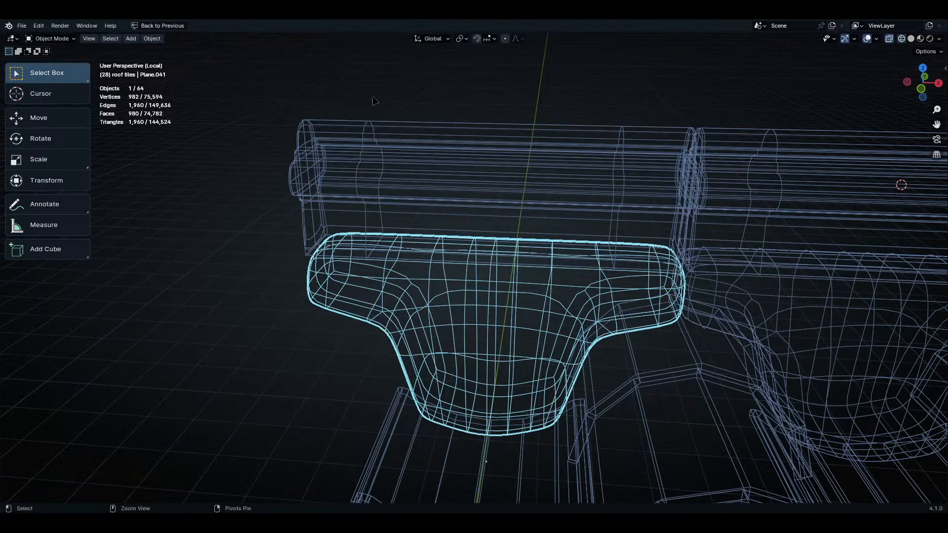
ctrl+middle_drag(514, 118, 516, 79)
ctrl+middle_drag(513, 161, 435, 289)
click(483, 210)
shift+middle_drag(483, 212, 407, 296)
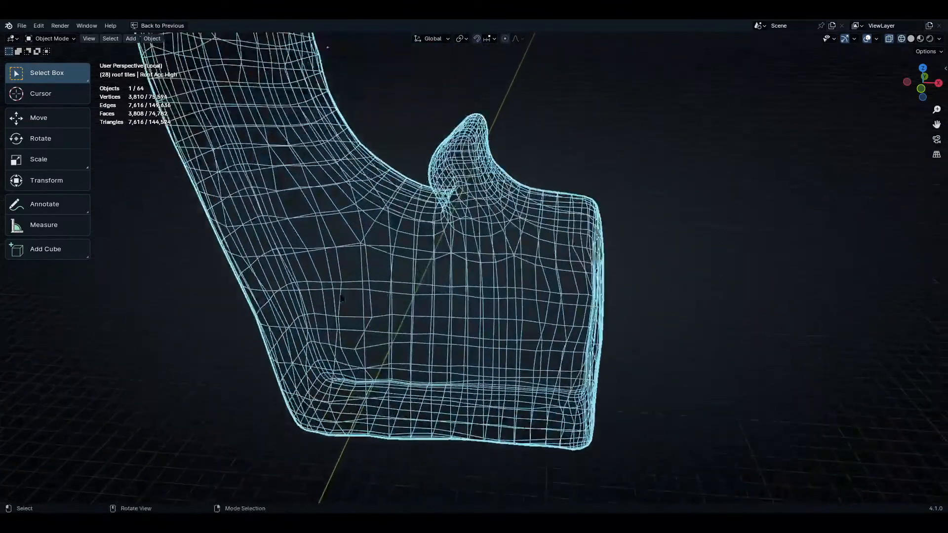
ctrl+middle_drag(346, 295, 359, 309)
- Raise the Decimate modifier's Un-Subdivide iterations to 7 and check Roof Acc High in wireframe and solid shading
key(ctrl+space)
key(shift+z)
scroll(441, 283, up, 3)
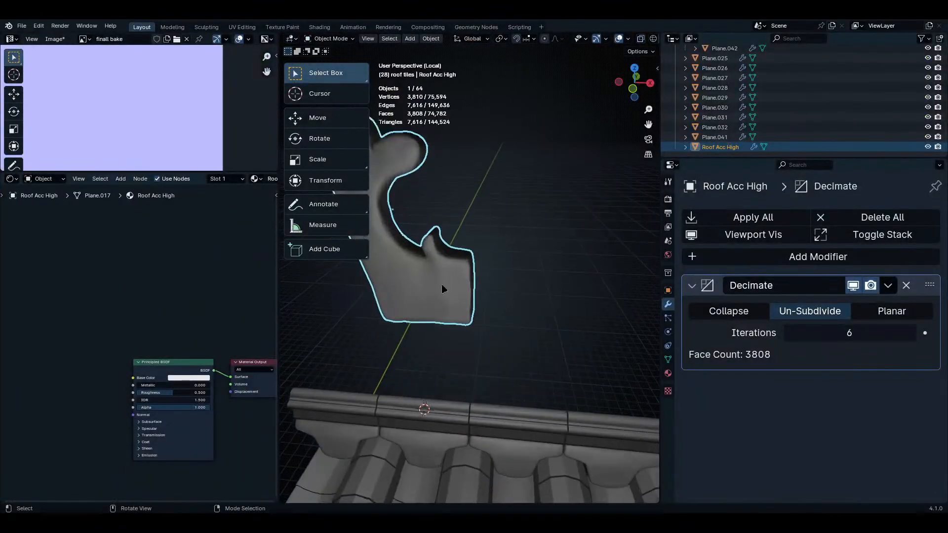
middle_drag(440, 296, 474, 253)
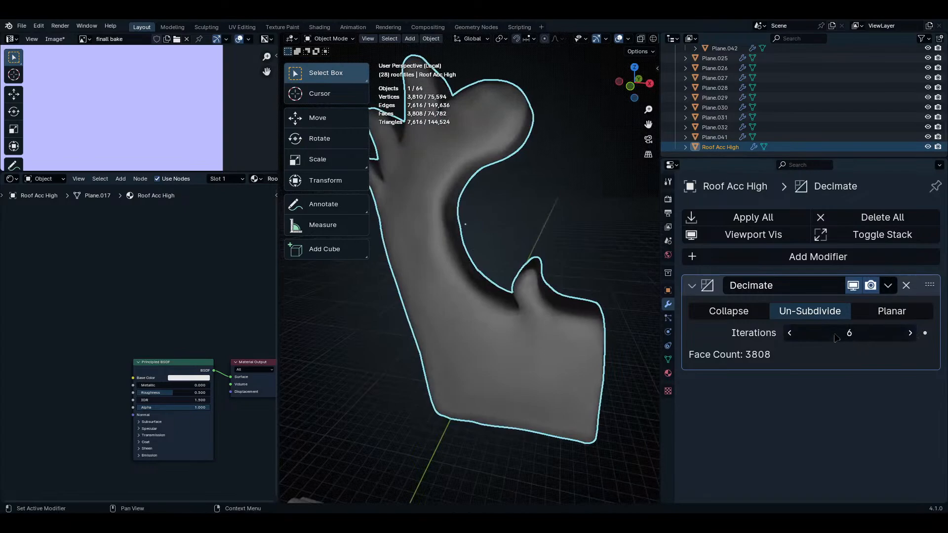
key(shift+z)
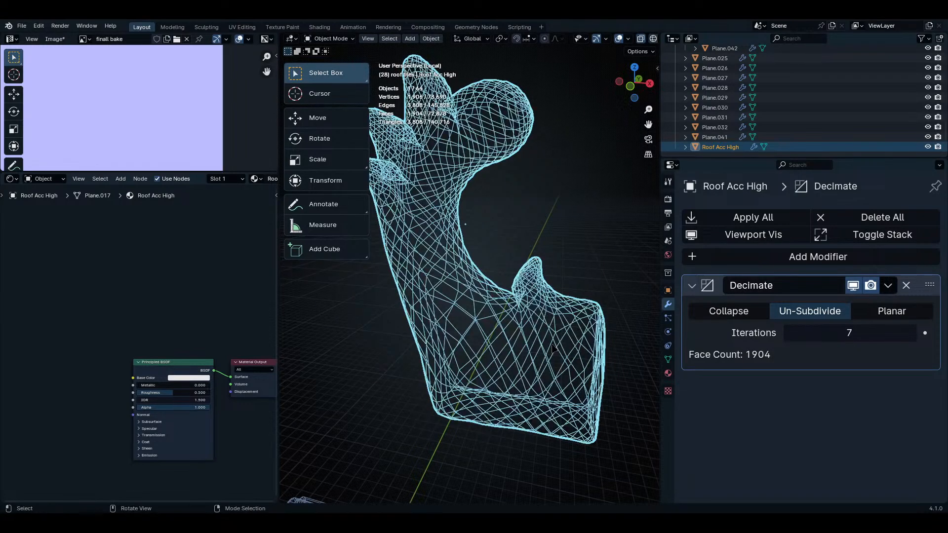
middle_drag(523, 342, 481, 333)
key(shift+z)
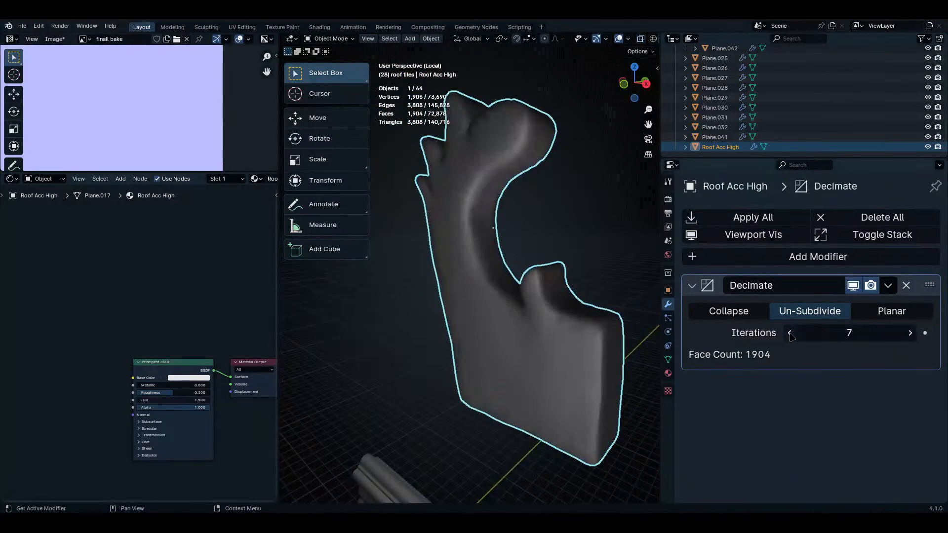
- Lower the Un-Subdivide iterations to 4, checking Roof Acc High's surface, and apply the Decimate modifier
click(789, 335)
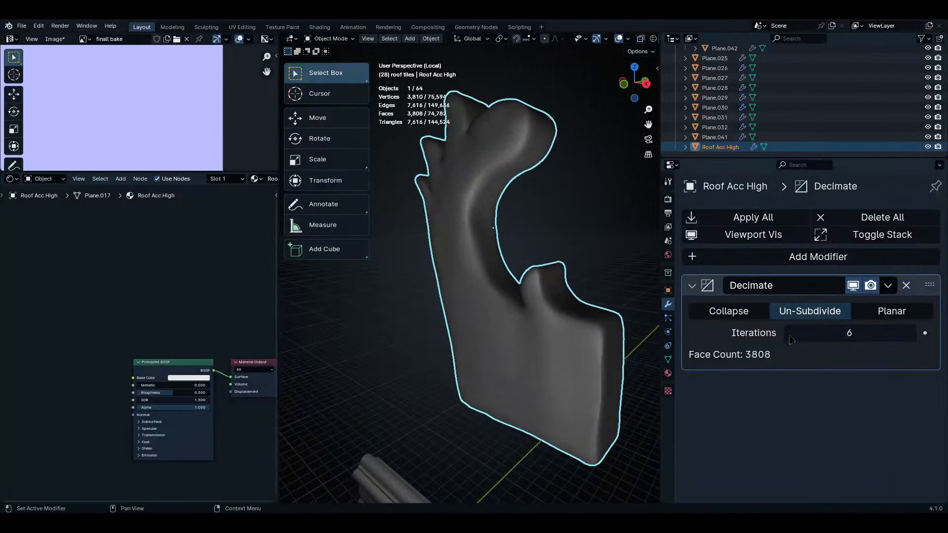
click(790, 337)
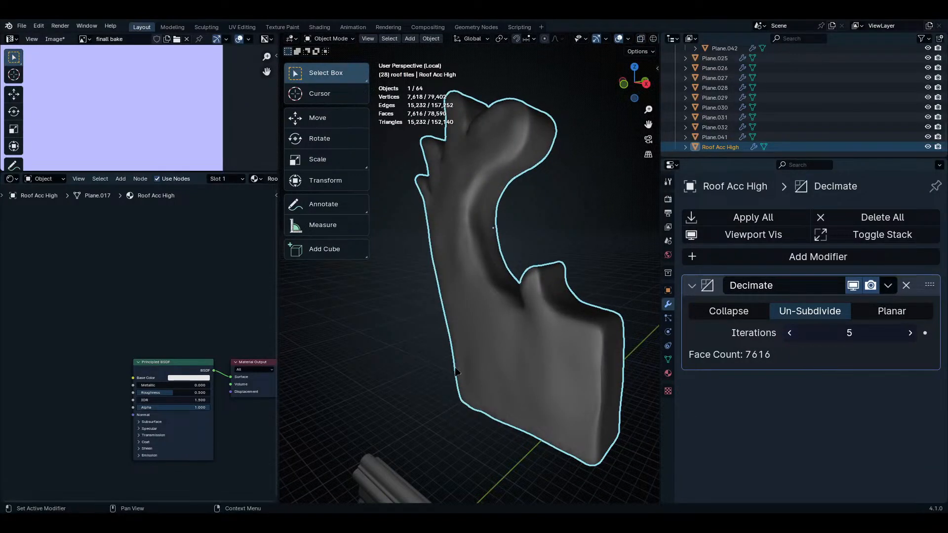
middle_drag(455, 372, 478, 338)
scroll(477, 326, up, 4)
shift+middle_drag(475, 271, 548, 328)
scroll(524, 316, down, 4)
middle_drag(513, 296, 799, 336)
scroll(541, 346, up, 2)
key(ctrl+a)
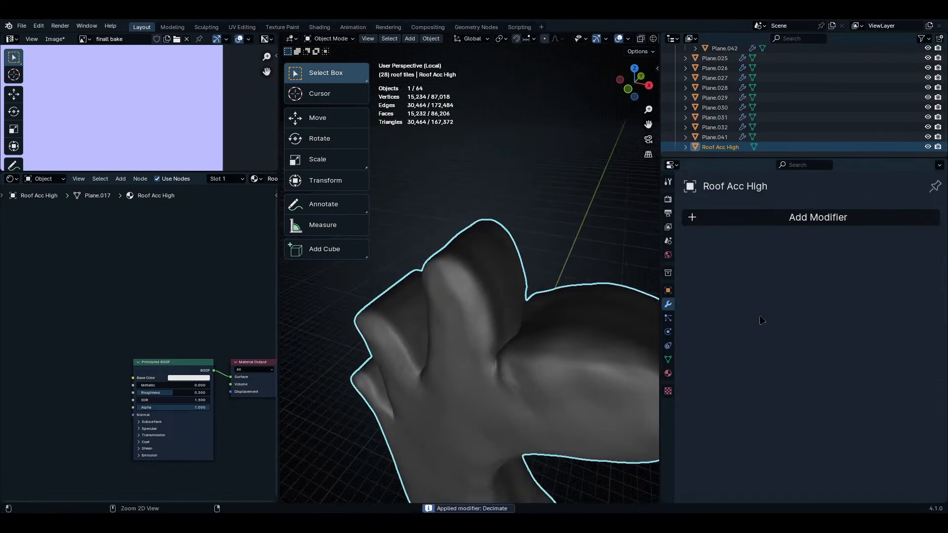
- In Edit Mode, slide the two adjacent vertices at the inner base of the curled lobe along their edges to even the quads
key(Tab)
middle_drag(464, 377, 519, 265)
key(alt+a)
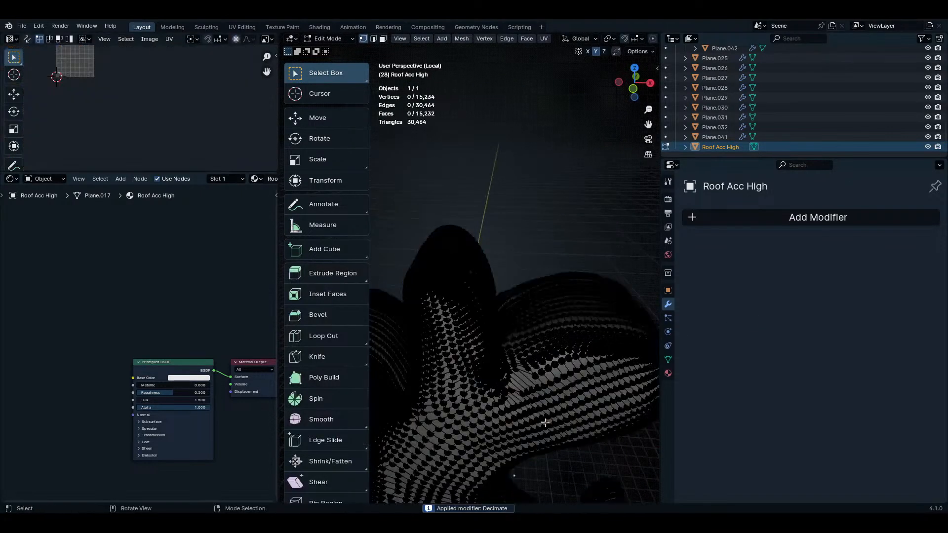
key(ctrl+space)
middle_drag(561, 331, 422, 370)
click(407, 334)
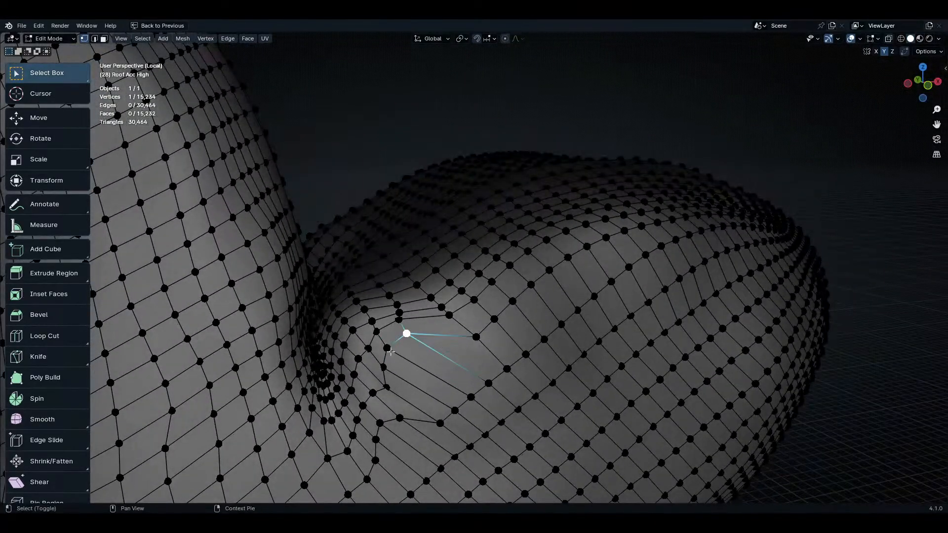
key(Tab)
middle_drag(484, 358, 447, 381)
key(Tab)
key(g)
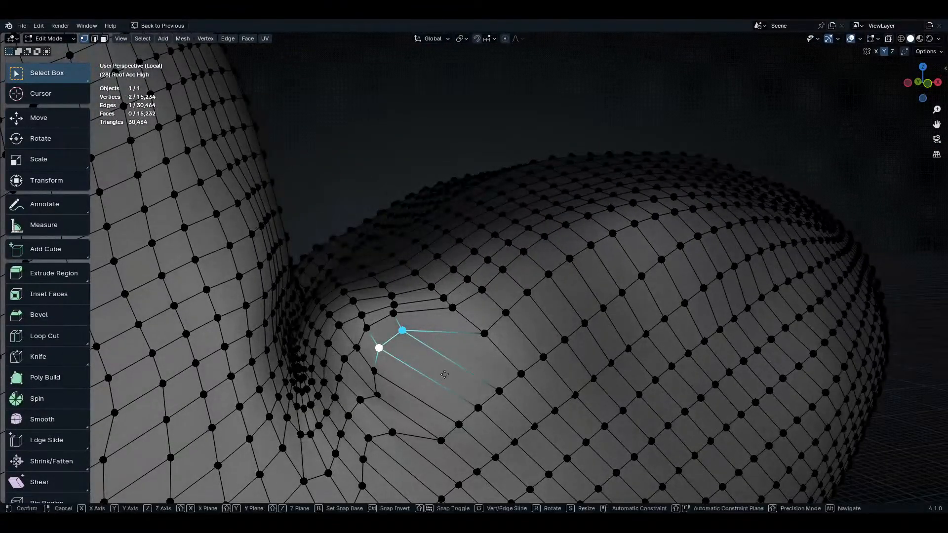
key(g)
click(455, 385)
- Slide the neighbouring vertex nearer the crease into line with the adjusted pair and check the surface in Object Mode
click(376, 370)
key(g)
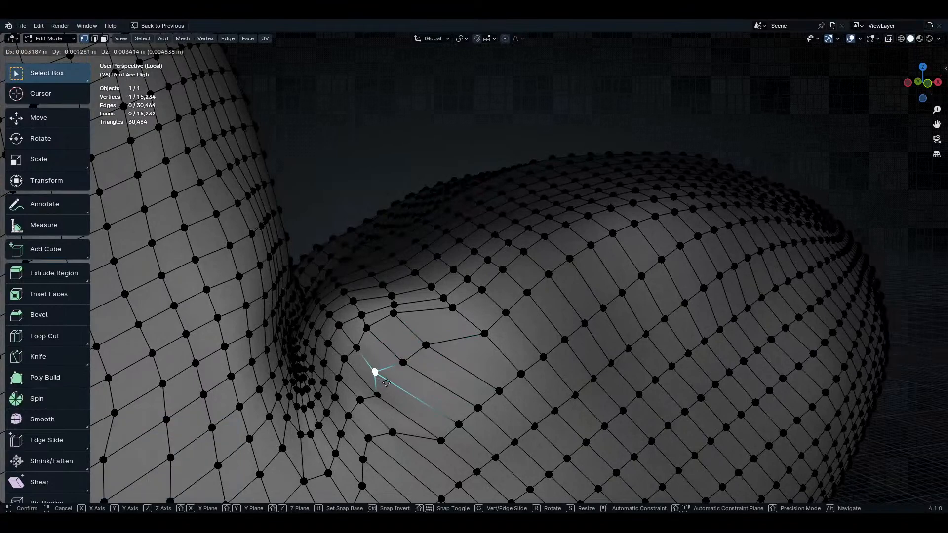
key(g)
click(390, 381)
key(Tab)
middle_drag(458, 408, 488, 295)
- Select the uneven vertical path of 11 vertices along the inner side of Roof Acc High's stem
scroll(439, 413, down, 5)
key(Tab)
scroll(459, 277, down, 3)
shift+middle_drag(397, 456, 412, 336)
middle_drag(413, 337, 387, 317)
scroll(438, 335, up, 5)
key(Tab)
key(Tab)
click(416, 292)
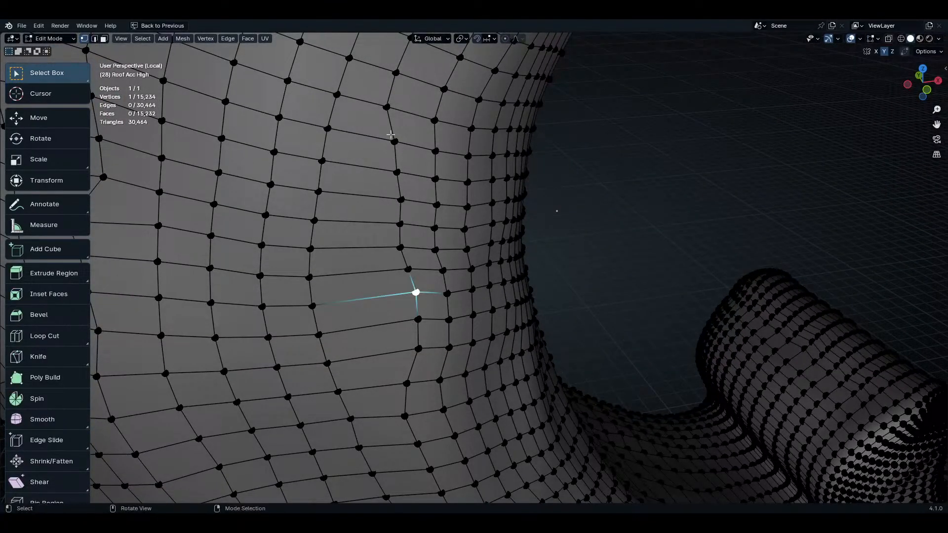
click(383, 109)
shift+click(405, 417)
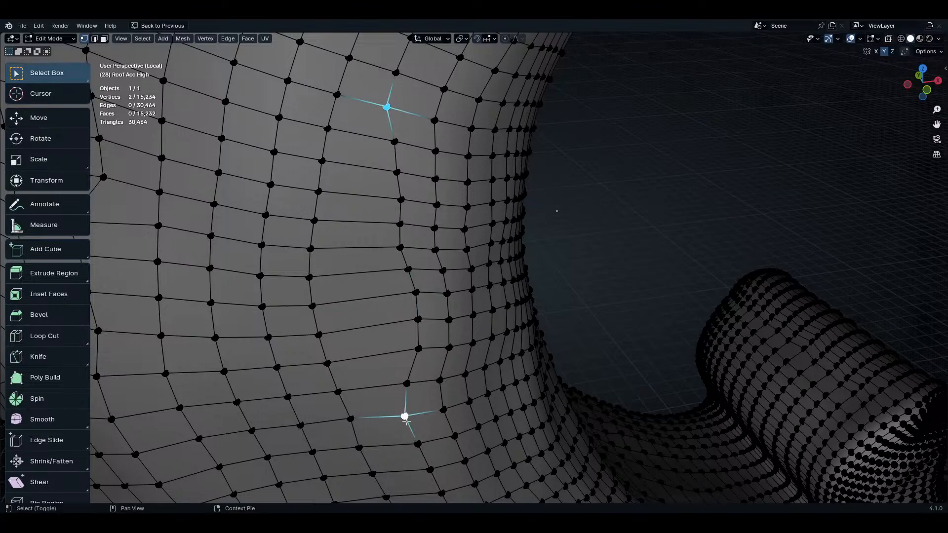
shift+click(405, 418)
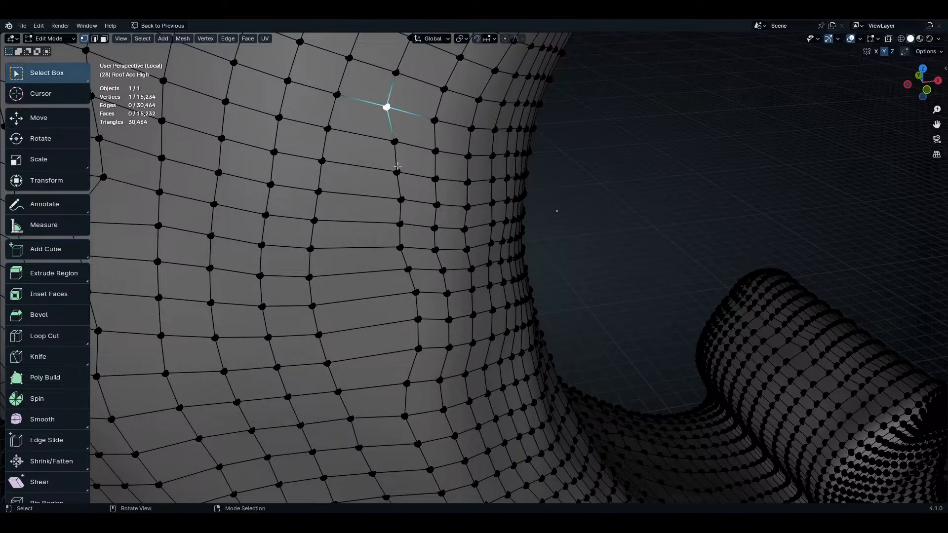
ctrl+click(404, 406)
middle_drag(404, 407, 450, 303)
- Straighten the selected stem vertices with LoopTools Gstretch using the Spread evenly method
key(ctrl+Tab)
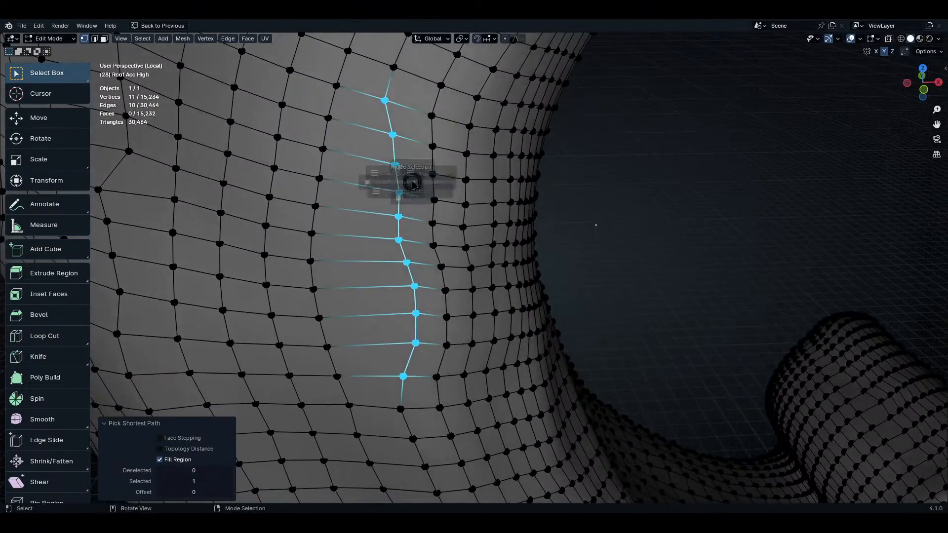
key(q)
mouse_move(444, 205)
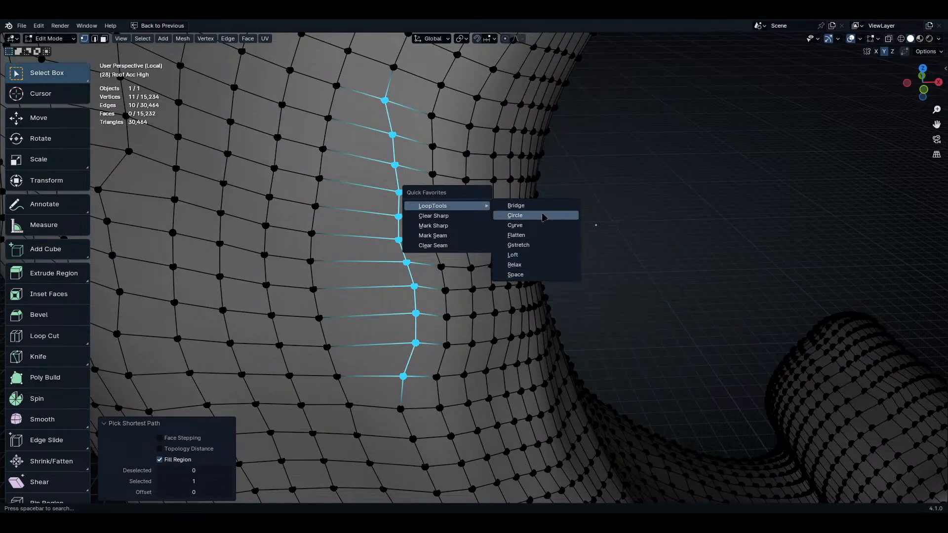
click(548, 255)
key(q)
mouse_move(380, 274)
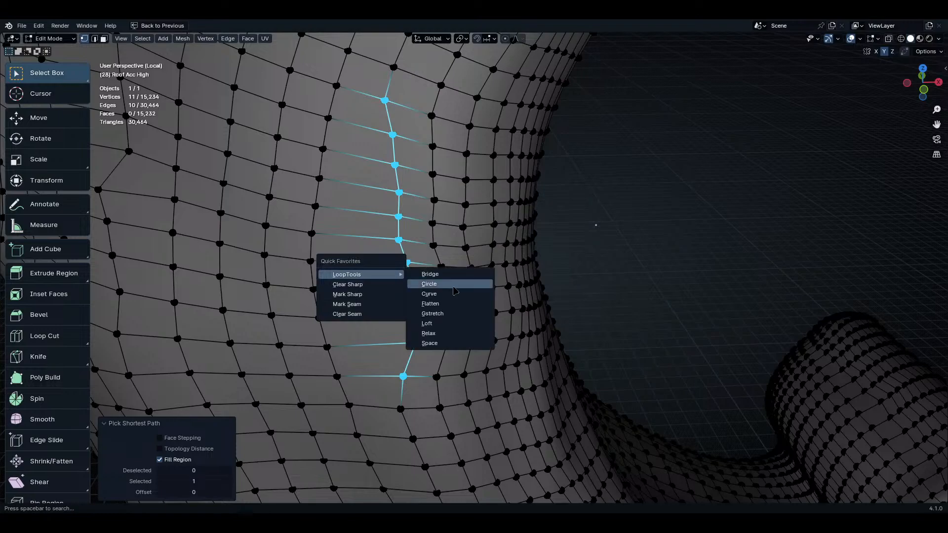
click(466, 313)
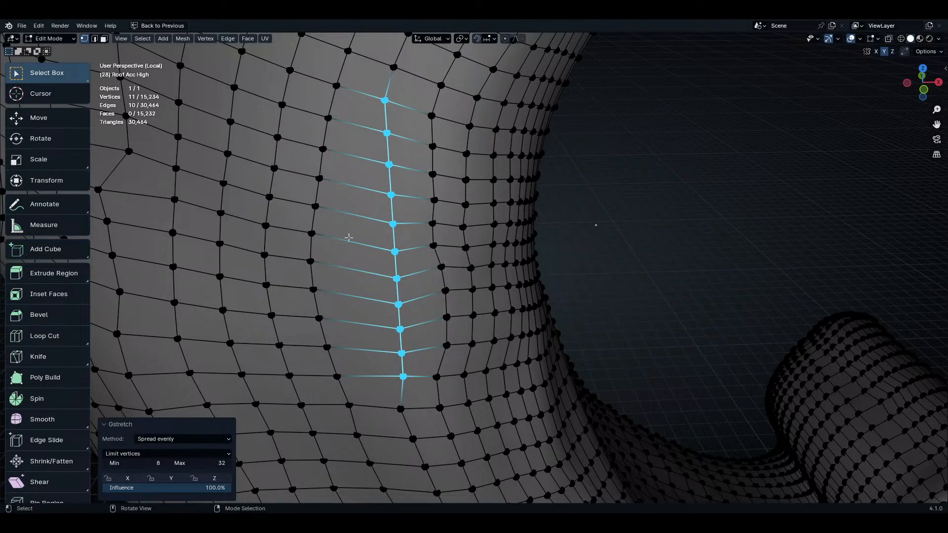
click(394, 251)
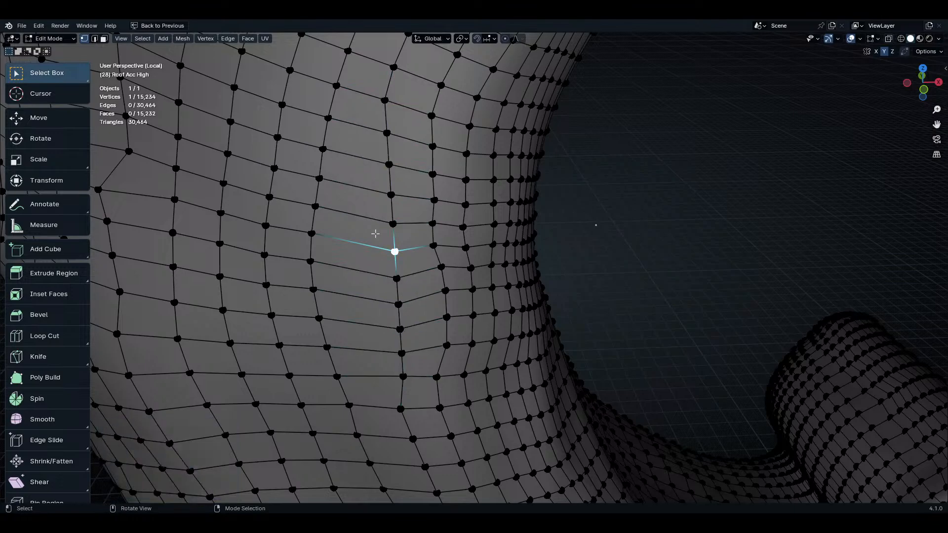
- Inspect the corrected stem of Roof Acc High in Object Mode and compare it with the roof ridge below
scroll(375, 233, down, 4)
middle_drag(375, 233, 410, 263)
key(Tab)
key(grave)
key(Escape)
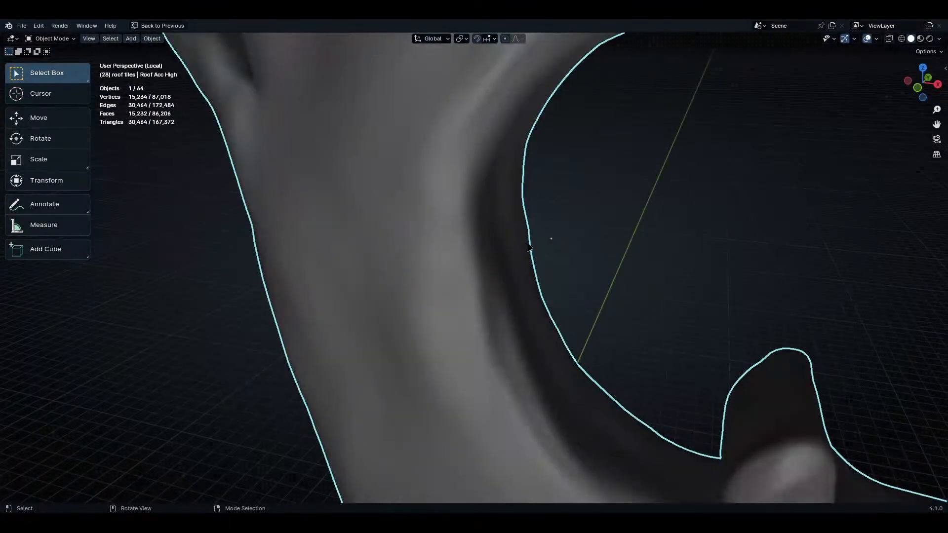
scroll(528, 247, down, 7)
middle_drag(528, 247, 567, 266)
middle_drag(375, 316, 624, 260)
scroll(469, 306, down, 4)
scroll(391, 339, up, 5)
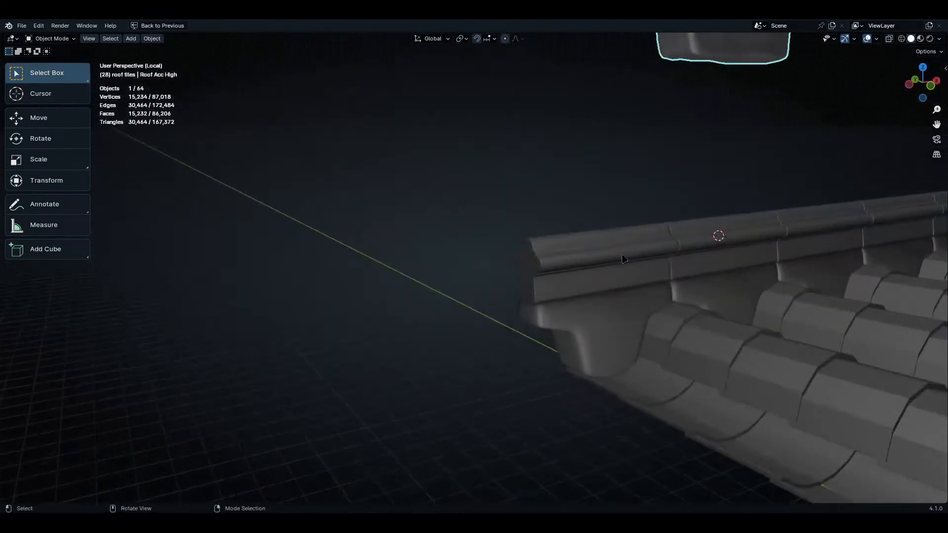
- Select the end ridge tile, Plane.042, and open its mesh in Edit Mode
middle_drag(553, 266, 584, 279)
middle_drag(584, 279, 501, 266)
key(Tab)
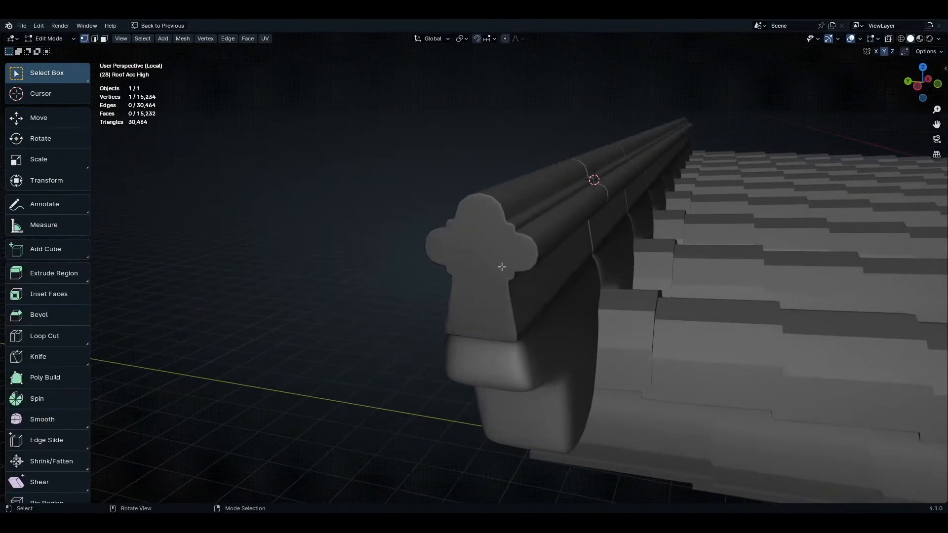
key(Tab)
click(498, 265)
key(Tab)
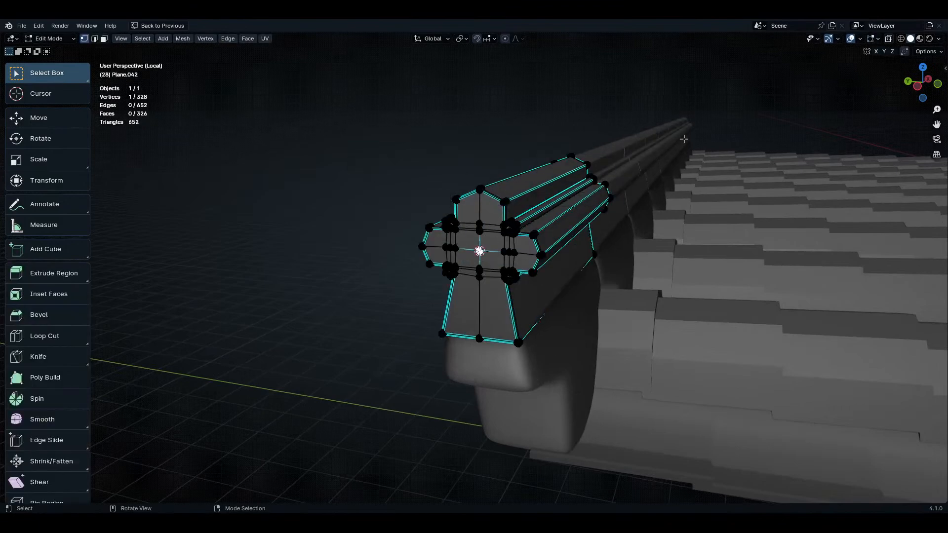
- Return to Roof Acc High and select four vertices in the middle of its base's flat end face in Edit Mode
key(Tab)
middle_drag(684, 138, 518, 375)
scroll(614, 155, down, 4)
middle_drag(518, 375, 509, 346)
scroll(508, 346, up, 3)
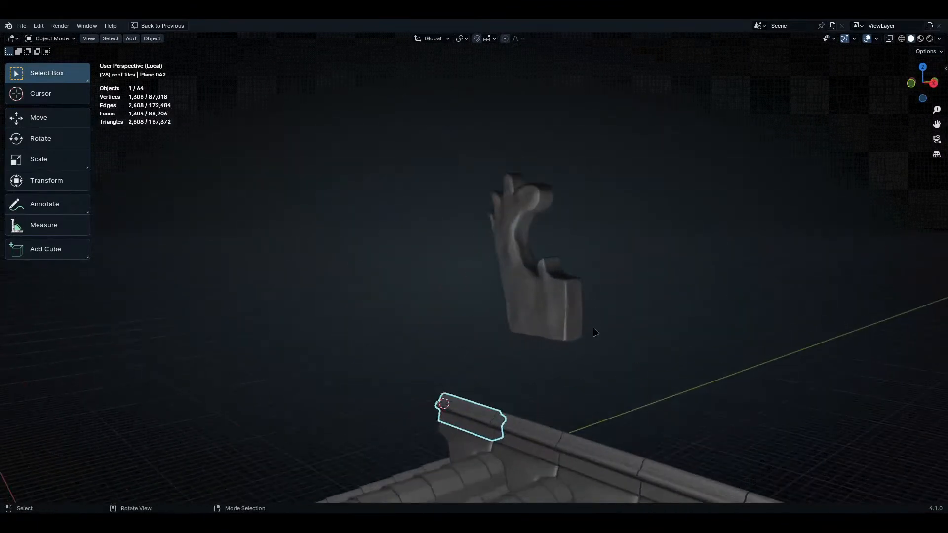
scroll(595, 333, up, 2)
click(537, 273)
key(Tab)
middle_drag(546, 335, 553, 285)
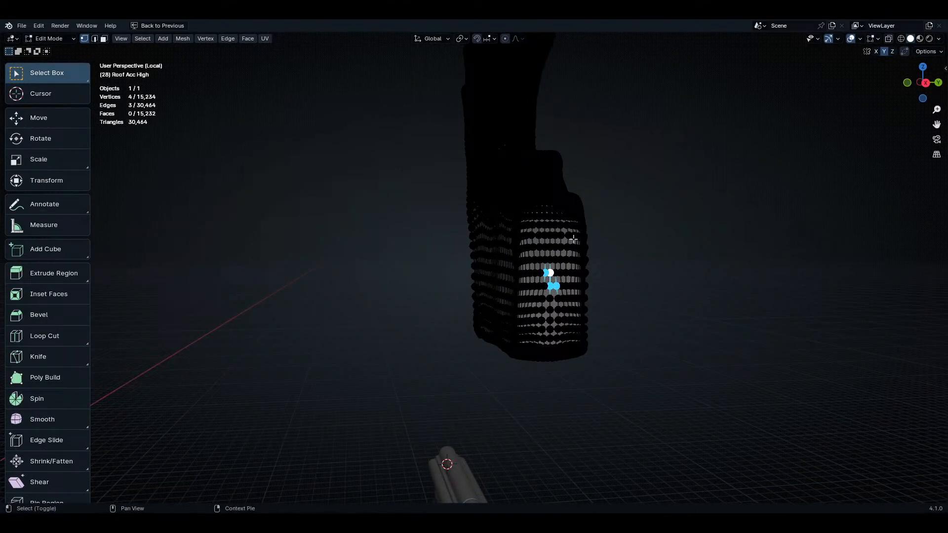
- Snap the 3D cursor to the selected end-face vertices and set Roof Acc High's origin to the 3D cursor
shift+right_click(550, 279)
key(Tab)
key(Tab)
key(Tab)
key(q)
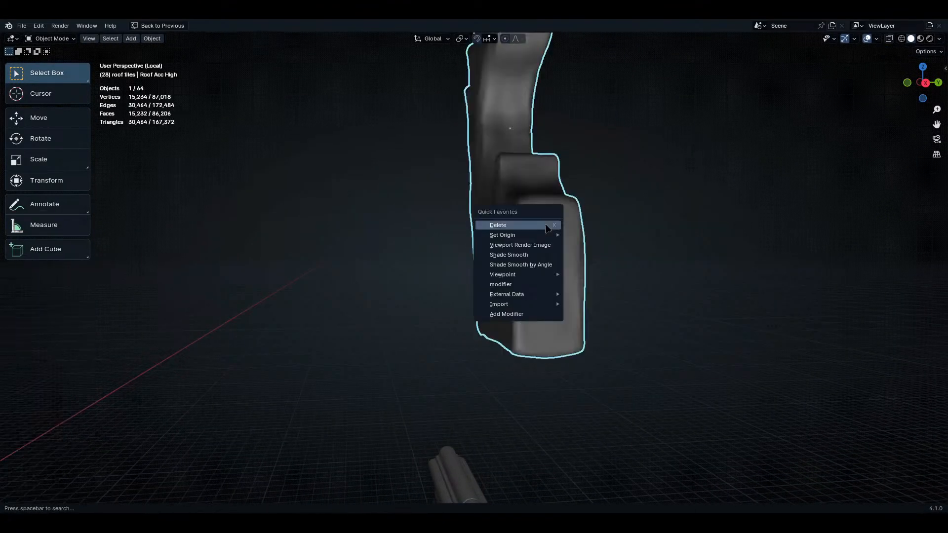
key(Escape)
key(q)
mouse_move(557, 243)
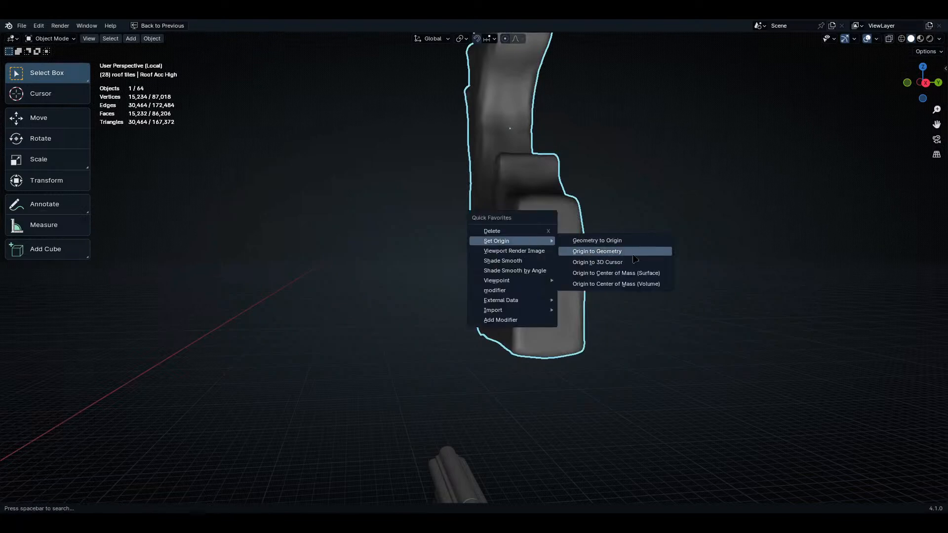
click(632, 263)
- Snap the 3D cursor to the end vertex of ridge tile Plane.042 and snap Roof Acc High to the cursor
shift+middle_drag(552, 400, 555, 247)
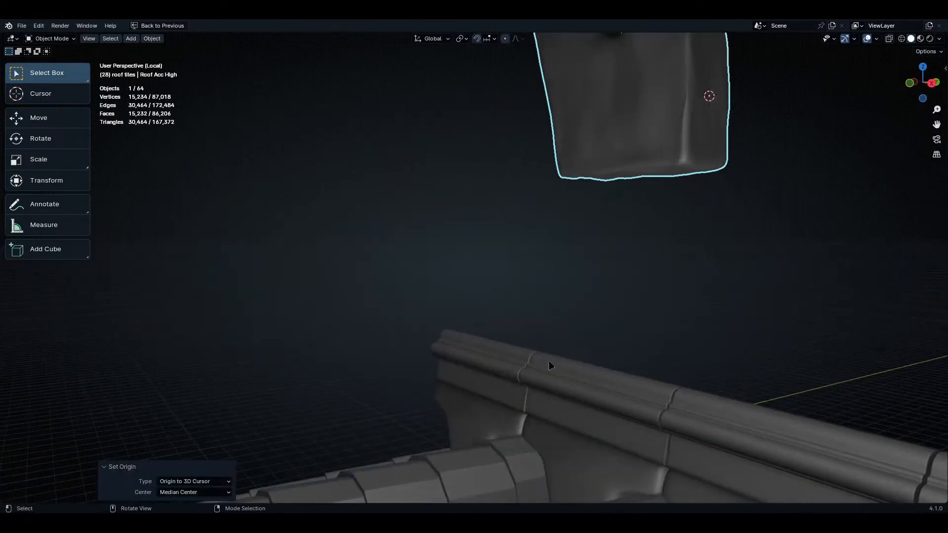
click(548, 364)
key(Tab)
key(Tab)
middle_drag(703, 179, 688, 212)
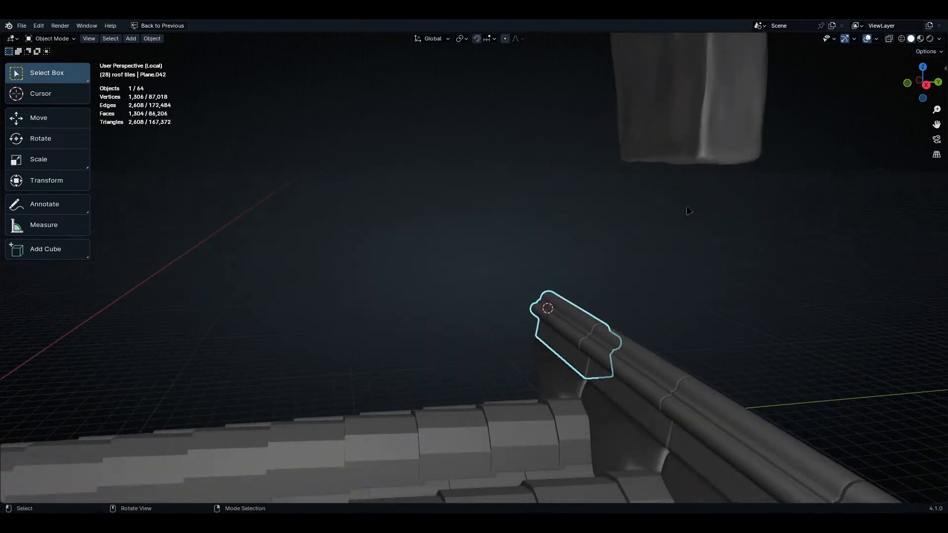
click(736, 122)
key(shift+s)
click(645, 201)
middle_drag(513, 349, 569, 361)
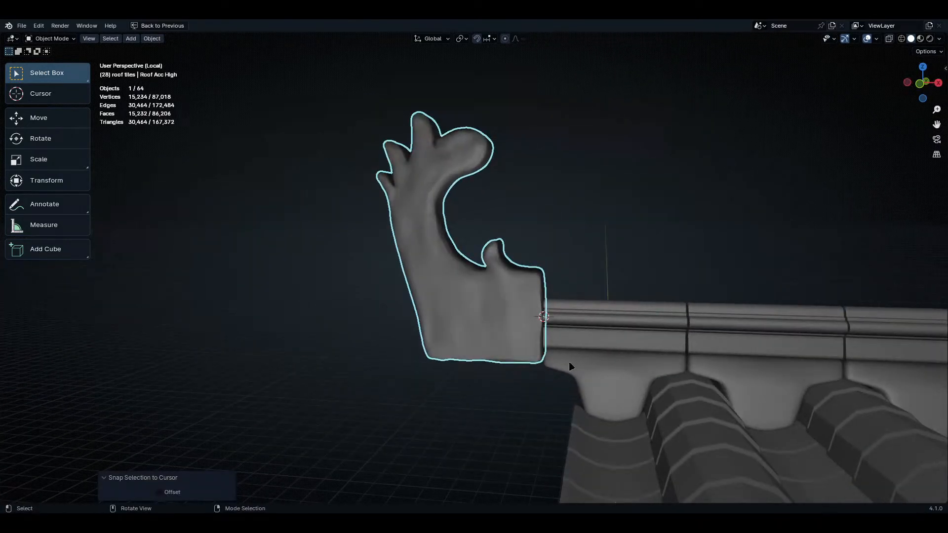
- Scale Roof Acc High down to about 0.511 and fine-tune its size against the ridge tile's end in front view
key(s)
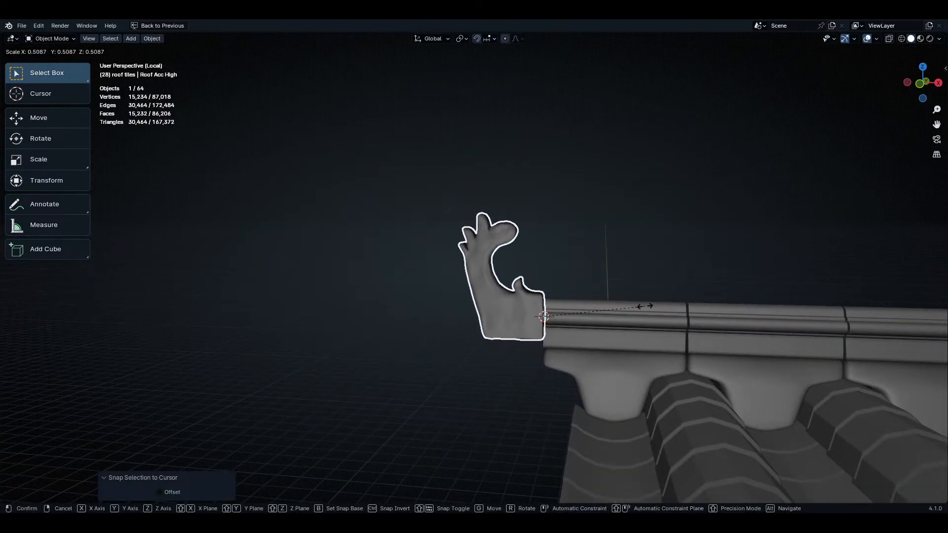
click(645, 305)
key(KP_1)
scroll(590, 327, up, 3)
scroll(591, 329, up, 3)
key(s)
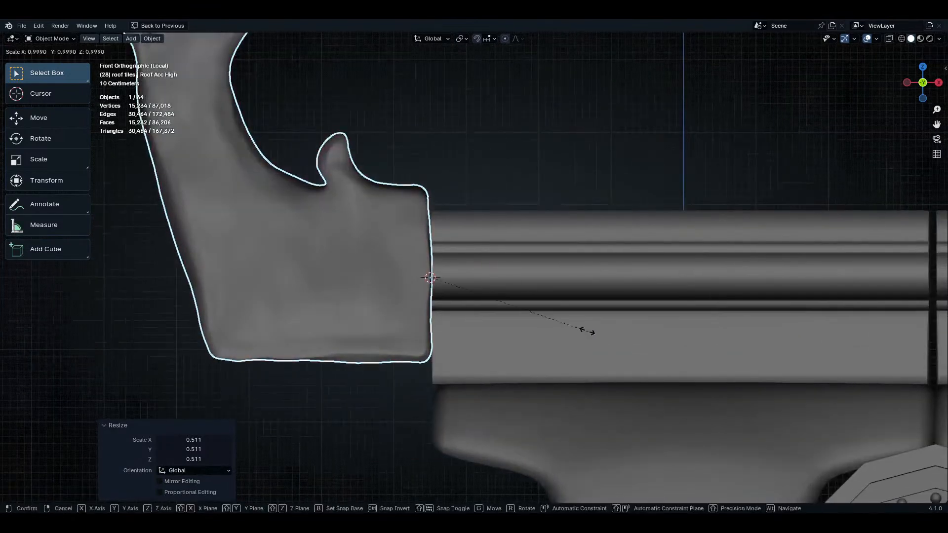
click(605, 331)
key(s)
click(595, 329)
- Lower Roof Acc High about 0.31 m along Z to line its base up with the ridge tile, and deselect it
key(g)
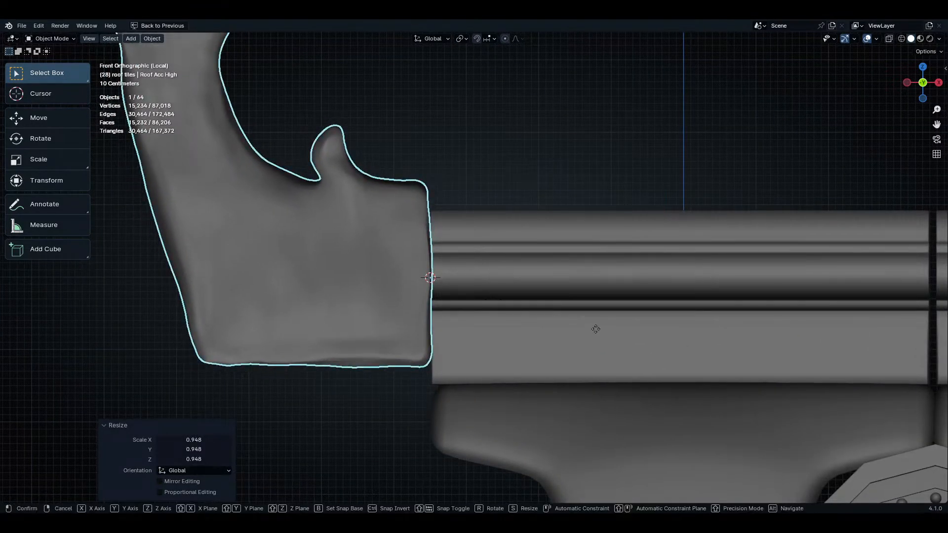
key(z)
click(596, 351)
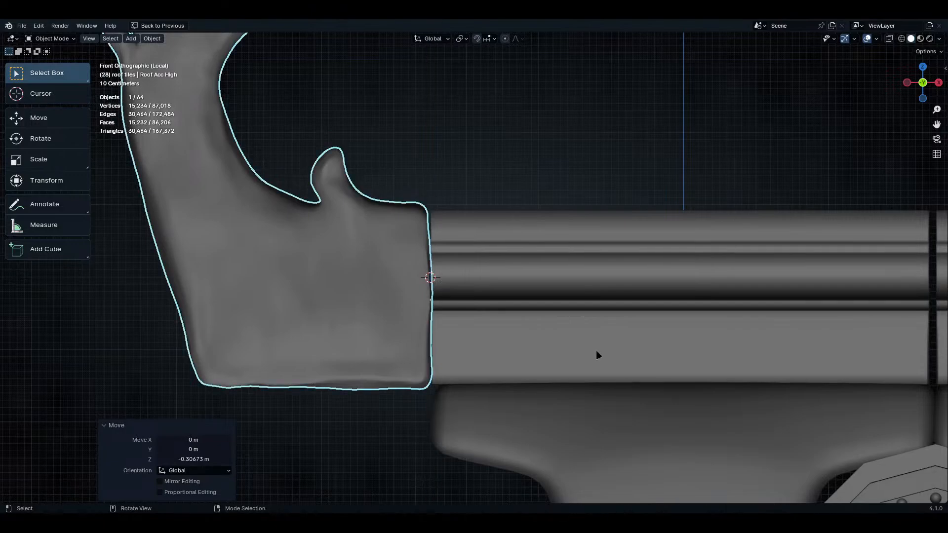
scroll(586, 291, down, 3)
click(531, 166)
- Delete the end ridge tile beside Roof Acc High together with the support piece beneath it
scroll(586, 228, down, 5)
shift+middle_drag(590, 283, 422, 306)
scroll(394, 284, down, 3)
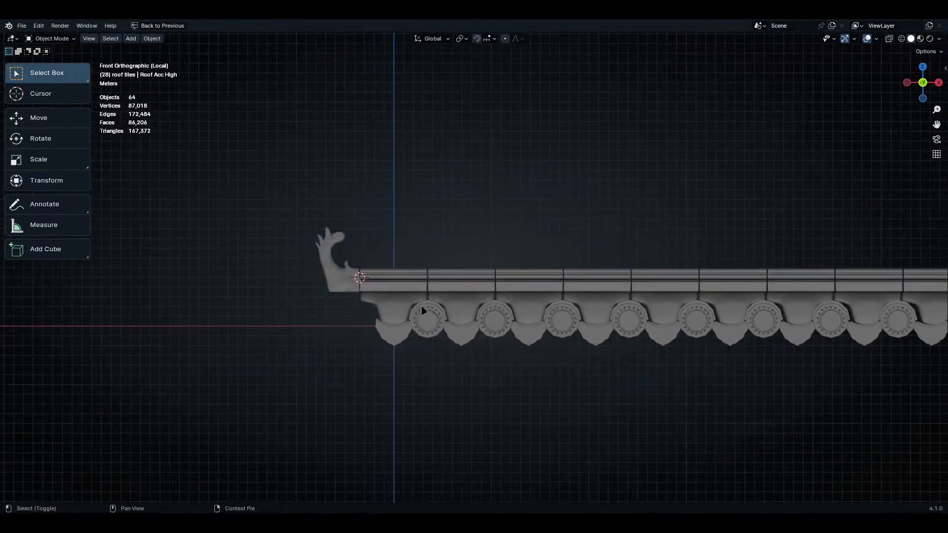
scroll(410, 325, up, 4)
shift+middle_drag(405, 229, 415, 304)
drag(381, 244, 404, 348)
key(Delete)
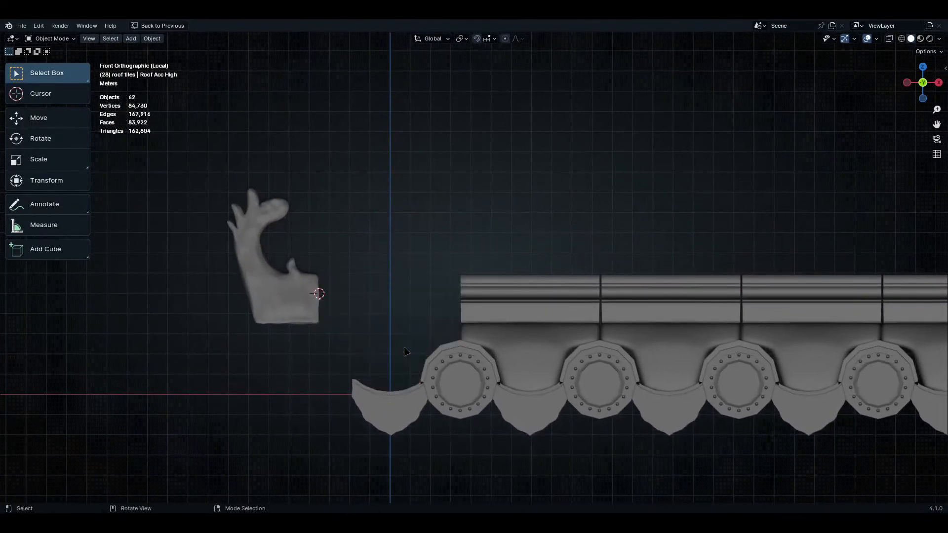
- Snap the 3D cursor to the end vertex of the next ridge tile, Plane.033
click(491, 305)
key(Tab)
middle_drag(491, 306, 523, 296)
key(shift+s)
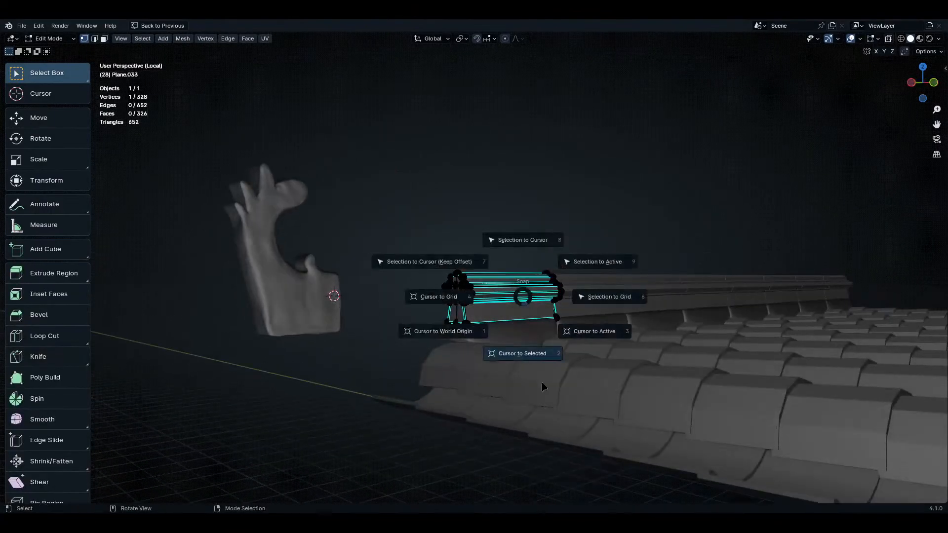
click(541, 381)
middle_drag(541, 381, 491, 353)
key(KP_1)
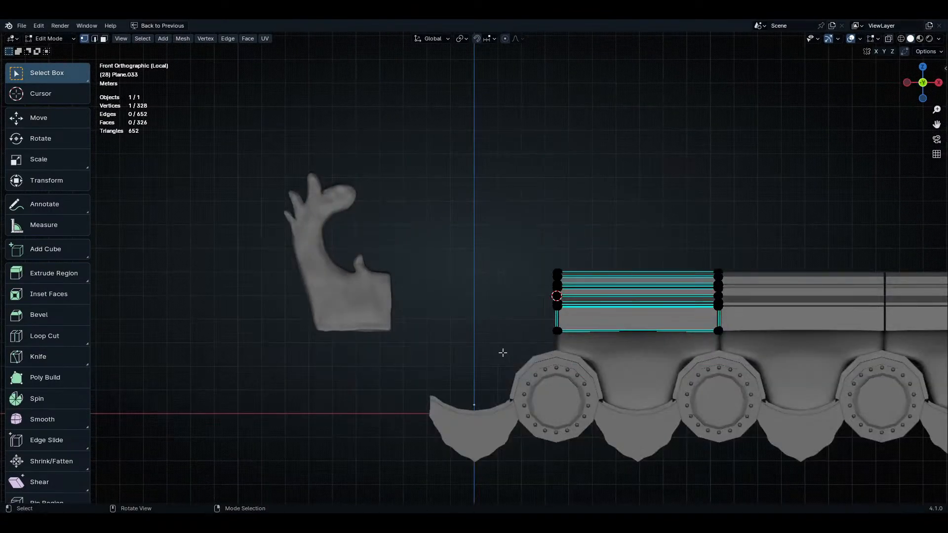
- Snap Roof Acc High to the 3D cursor at the end of the shortened ridge
key(Tab)
click(386, 297)
key(shift+s)
click(383, 265)
shift+middle_drag(562, 361, 463, 359)
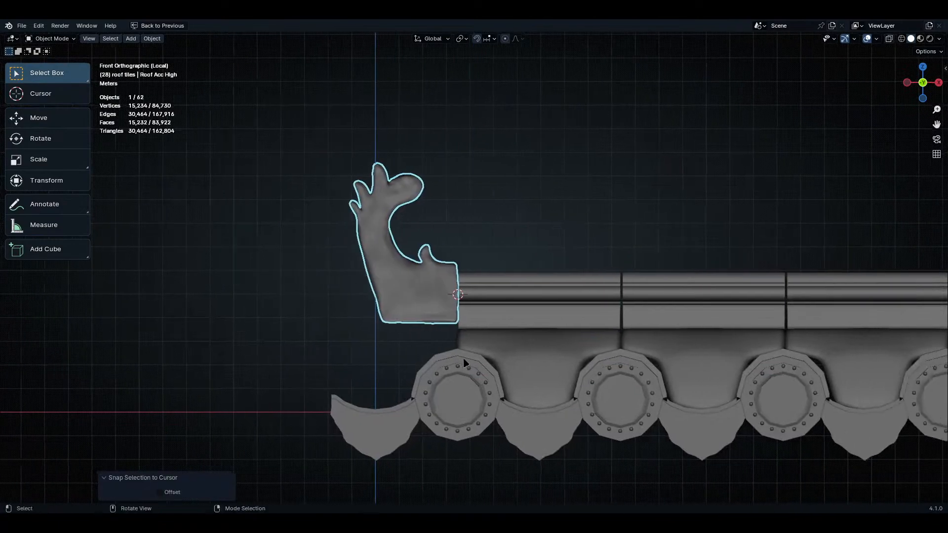
scroll(534, 367, up, 2)
scroll(566, 381, down, 5)
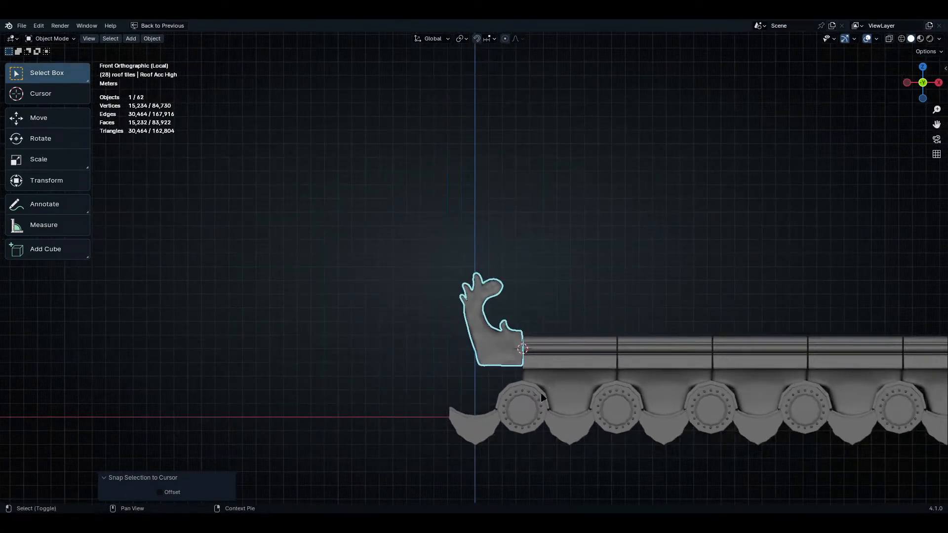
scroll(564, 378, down, 2)
shift+middle_drag(564, 378, 499, 391)
- Undo the last snap of Roof Acc High and the deletion of the end ridge tile and its support
key(ctrl+z)
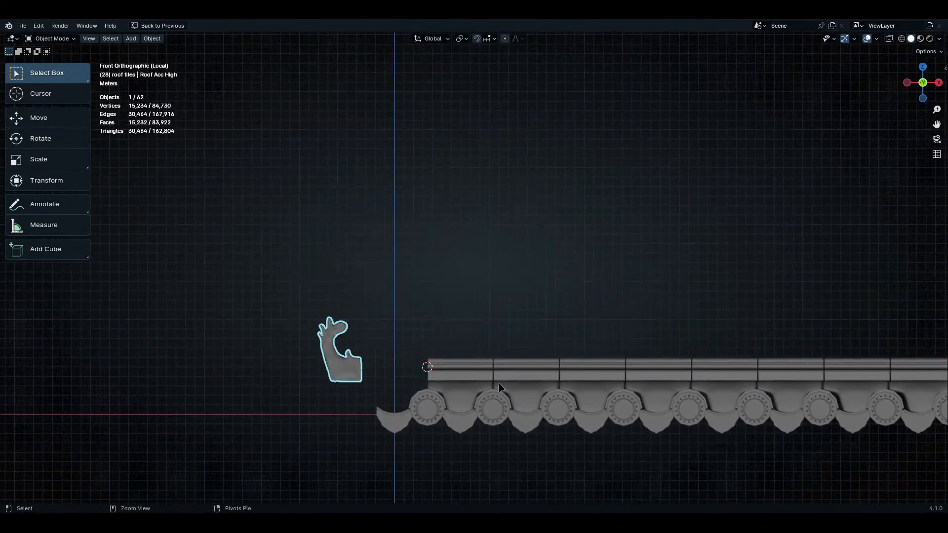
click(499, 385)
key(Tab)
key(ctrl+z)
key(ctrl+z)
key(ctrl+z)
key(ctrl+z)
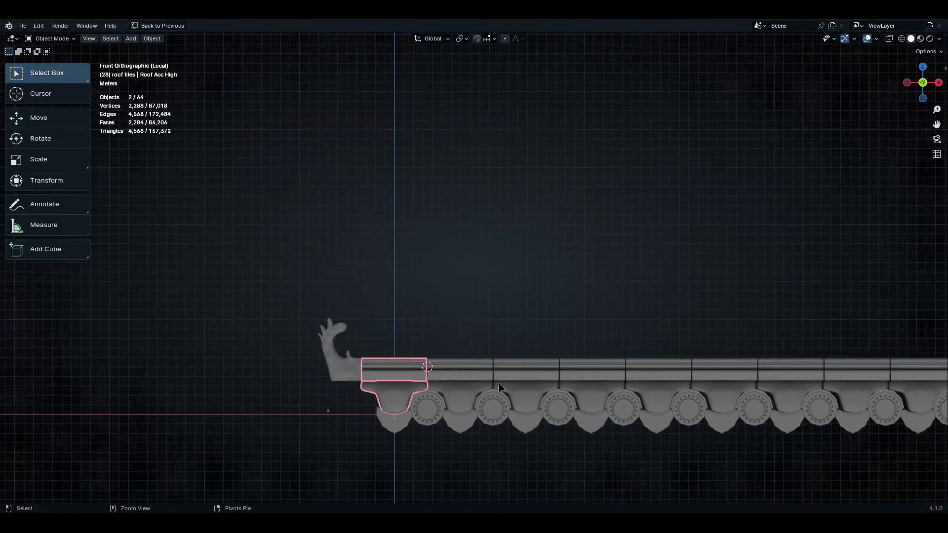
- Select the three parts of the first round roof tile in front-view wireframe
scroll(419, 385, up, 5)
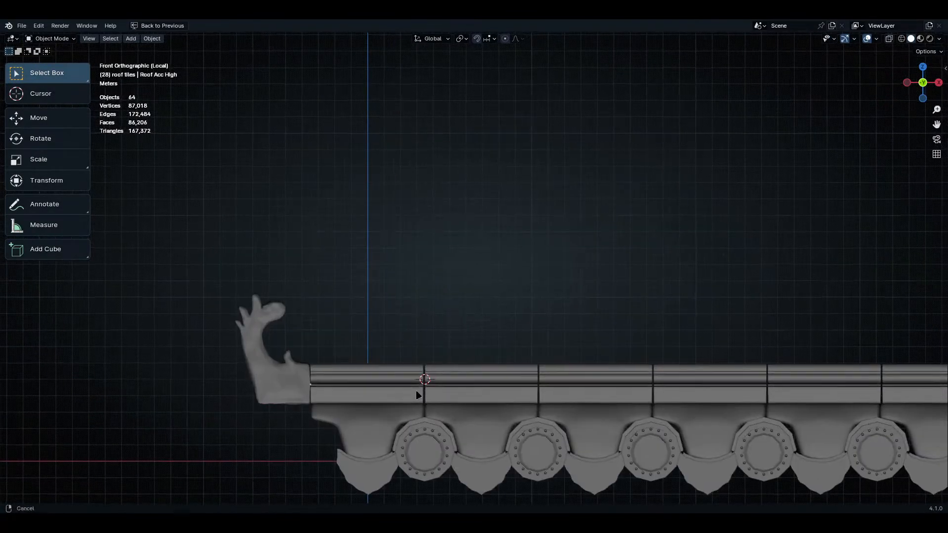
click(374, 364)
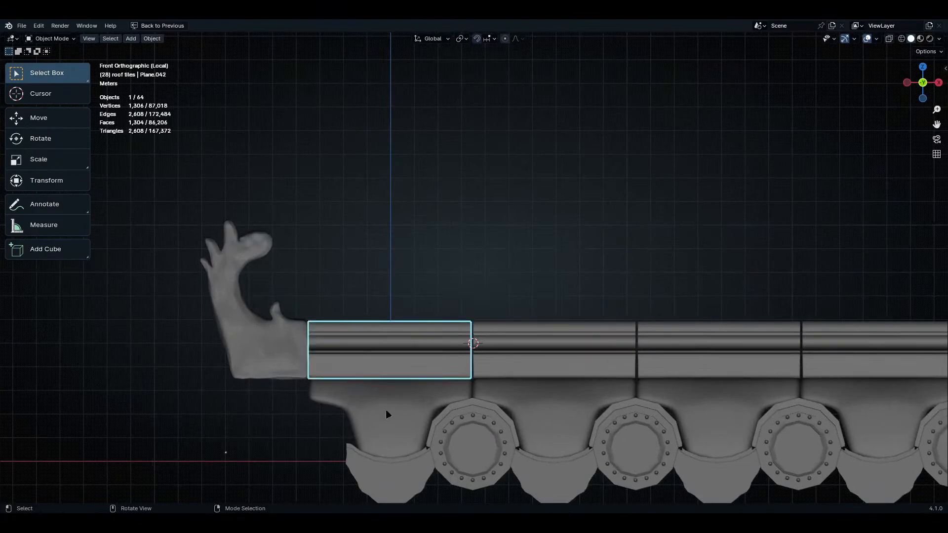
click(385, 423)
shift+middle_drag(476, 458, 483, 358)
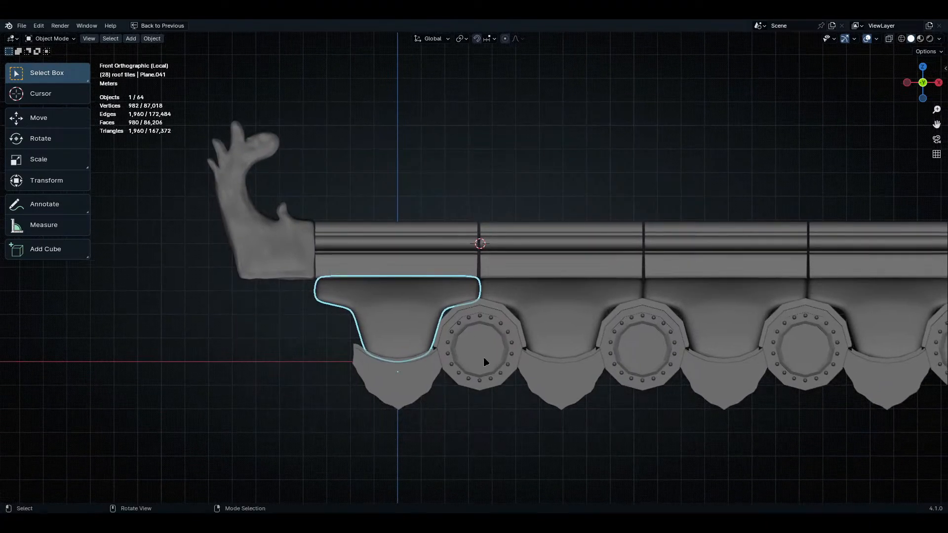
scroll(484, 359, up, 4)
drag(523, 496, 434, 242)
key(shift+z)
shift+middle_drag(451, 308, 595, 385)
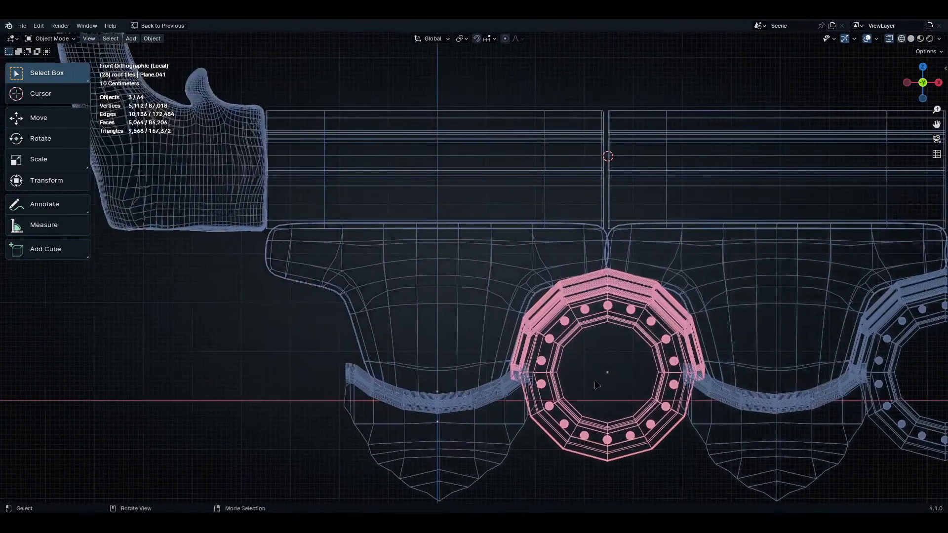
- Make a linked duplicate of the round tile parts, moved -7.3 m along X, and return to solid shading
key(shift+d)
key(x)
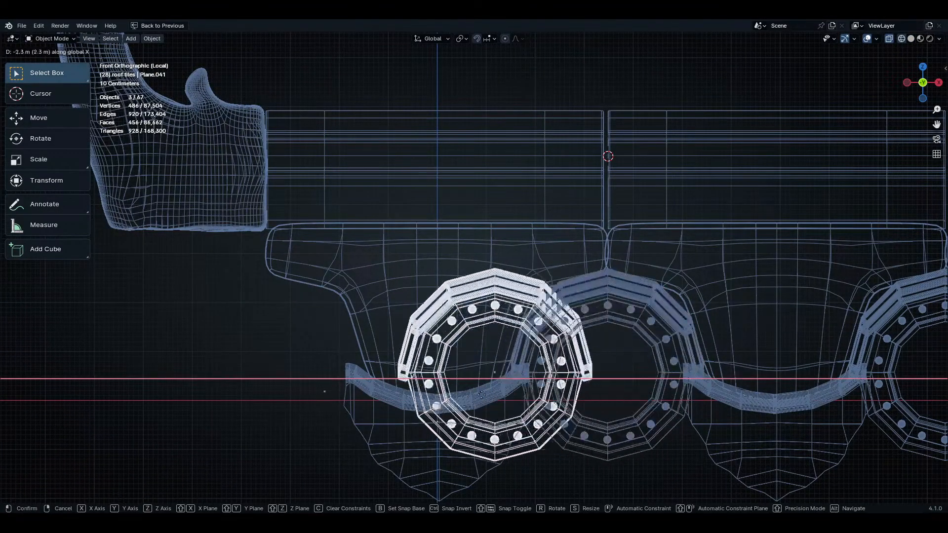
click(238, 395)
scroll(375, 368, up, 8)
key(shift+z)
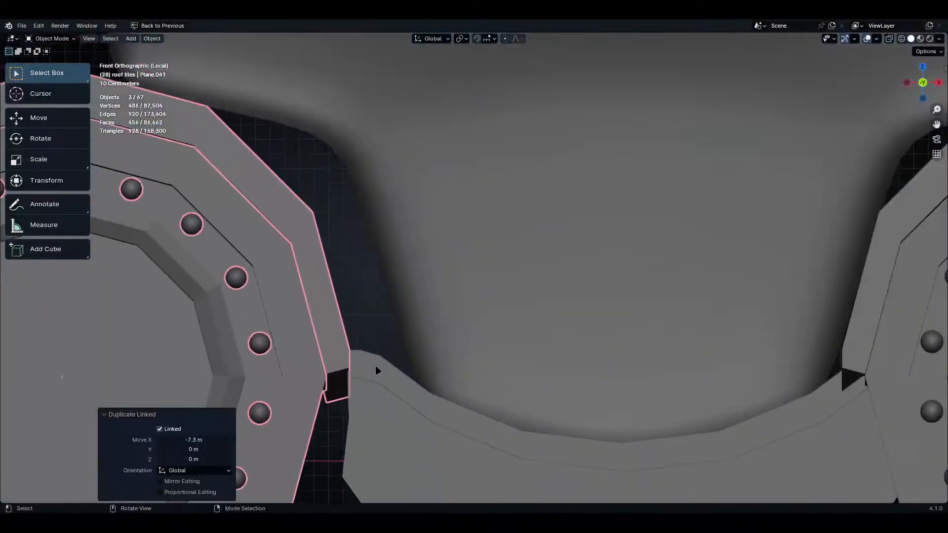
- Move the duplicated round tile 0.2 m along X so it meets the edge of the neighbouring curved tile
scroll(375, 365, down, 7)
scroll(391, 402, up, 4)
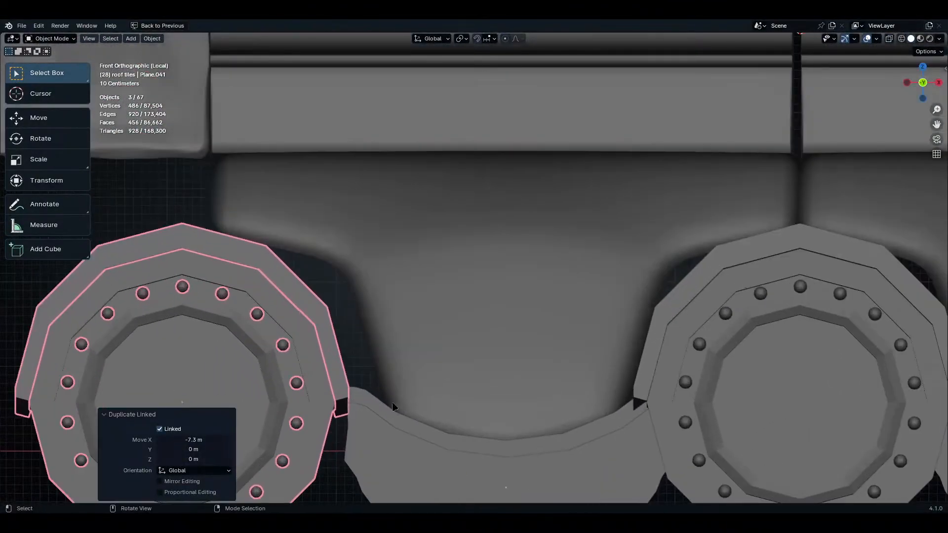
scroll(390, 403, up, 3)
key(g)
key(x)
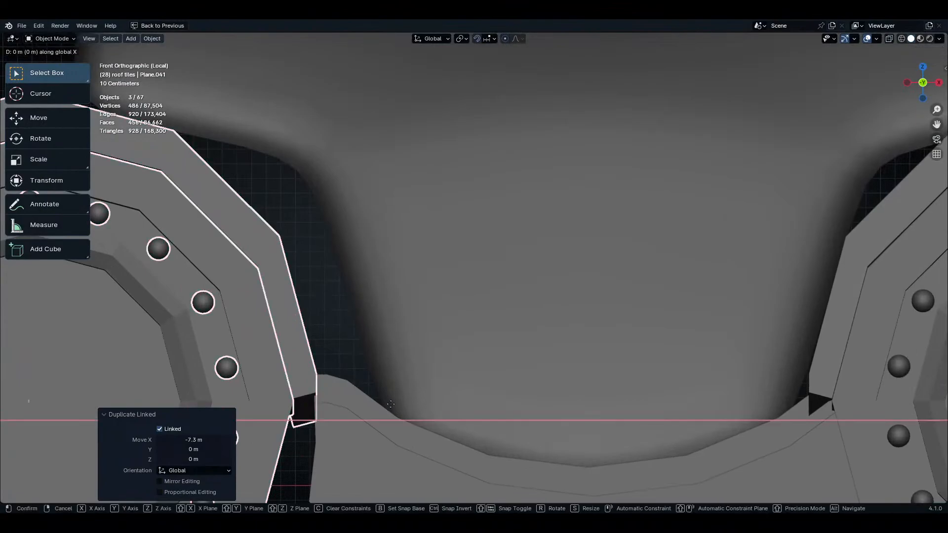
click(428, 412)
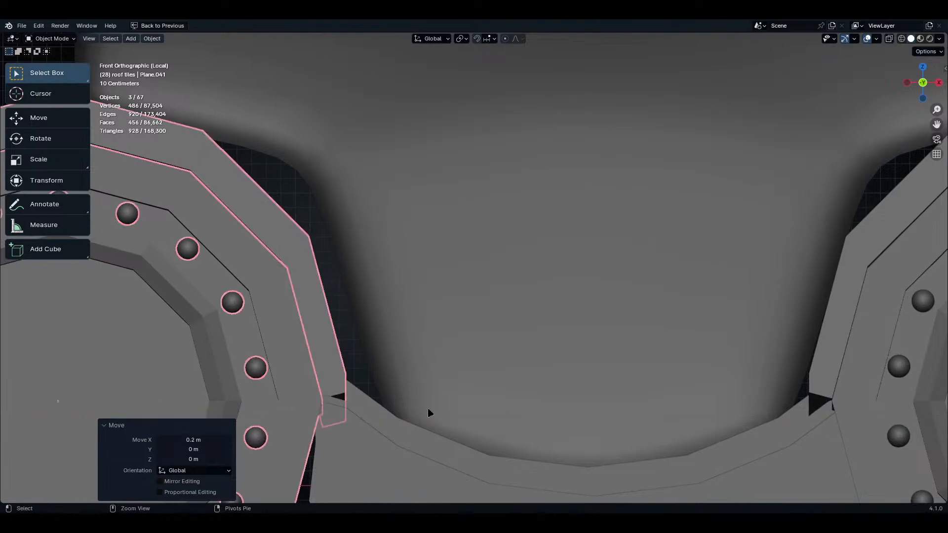
- Select Roof Acc High and examine how its base meets the ridge tile and the round tile below
scroll(434, 415, down, 6)
shift+middle_drag(437, 419, 438, 422)
click(352, 340)
scroll(371, 376, up, 8)
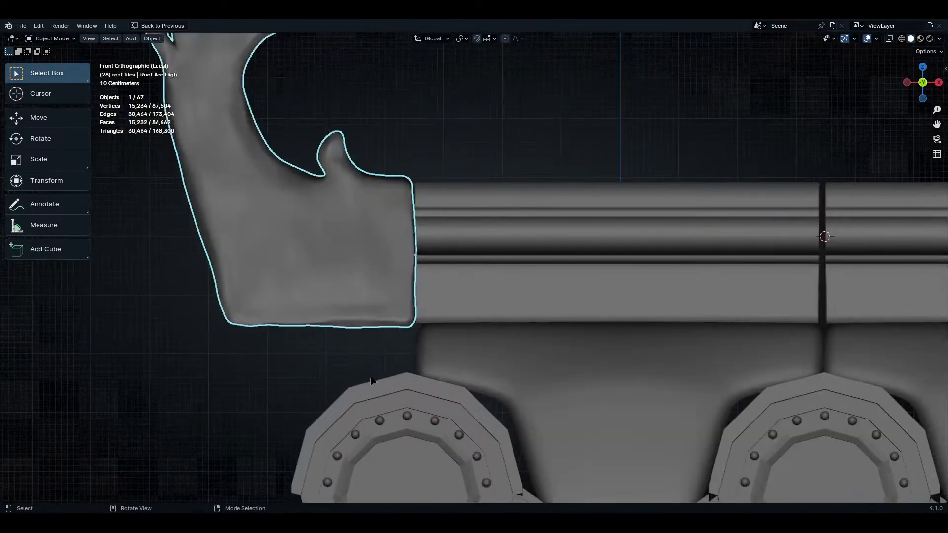
shift+middle_drag(396, 389, 521, 441)
scroll(522, 437, down, 2)
scroll(527, 415, down, 1)
shift+middle_drag(534, 321, 540, 385)
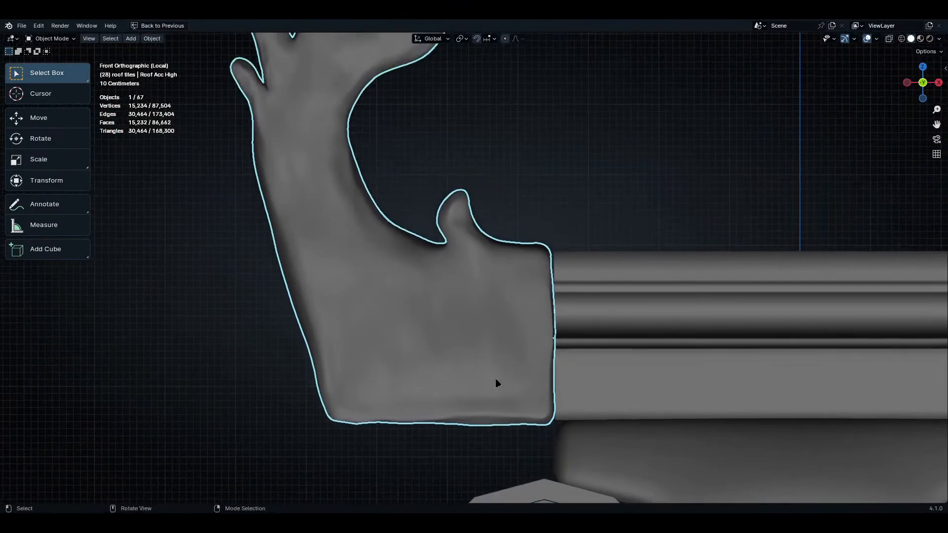
- Restore the full Layout workspace and close the Image Editor area above the node editor
key(ctrl+space)
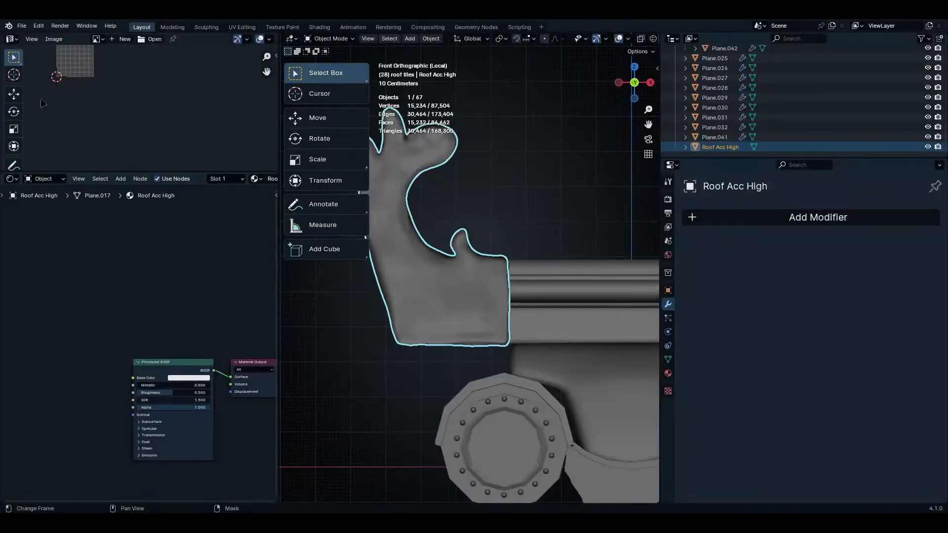
right_click(193, 45)
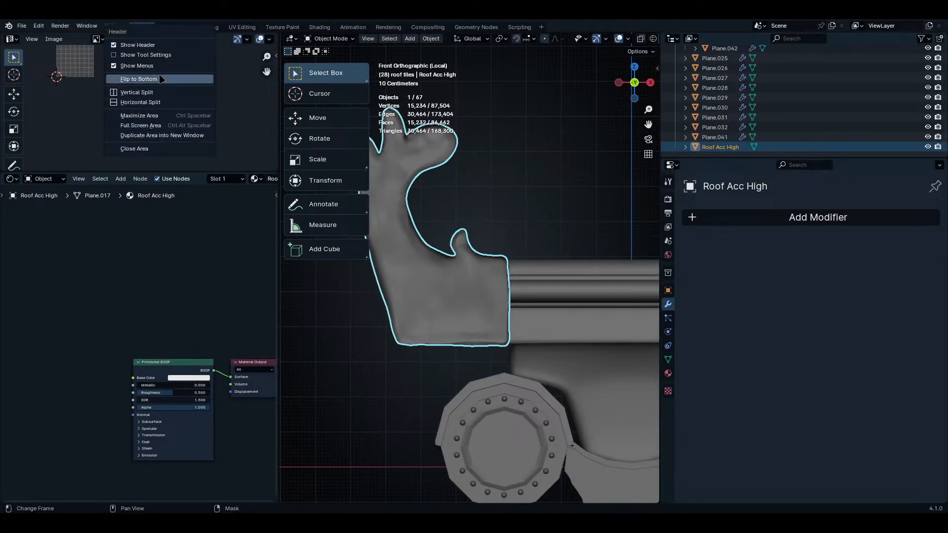
click(163, 148)
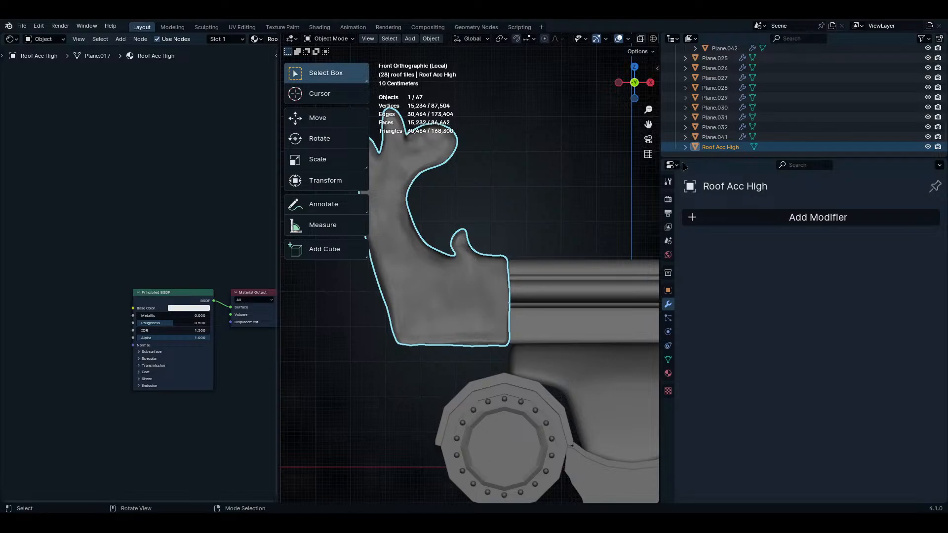
scroll(526, 395, up, 2)
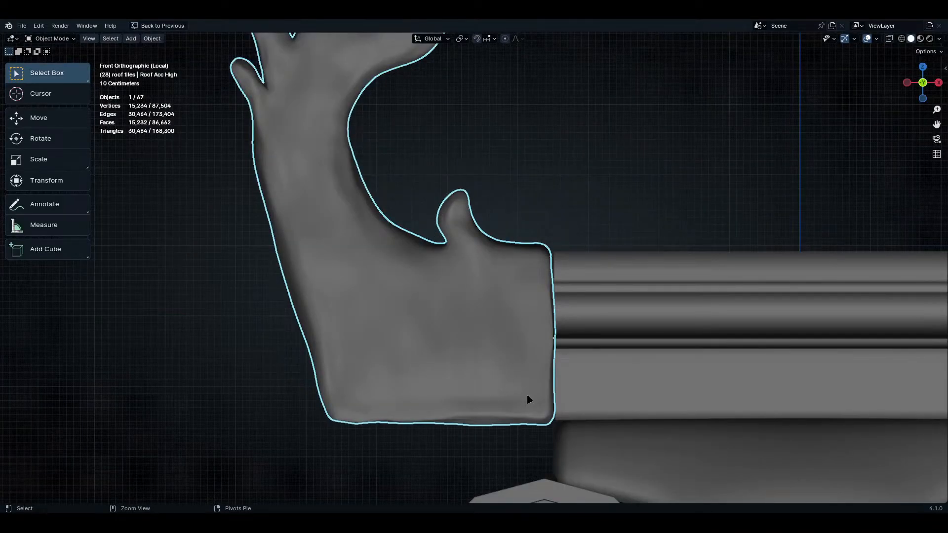
scroll(544, 368, down, 7)
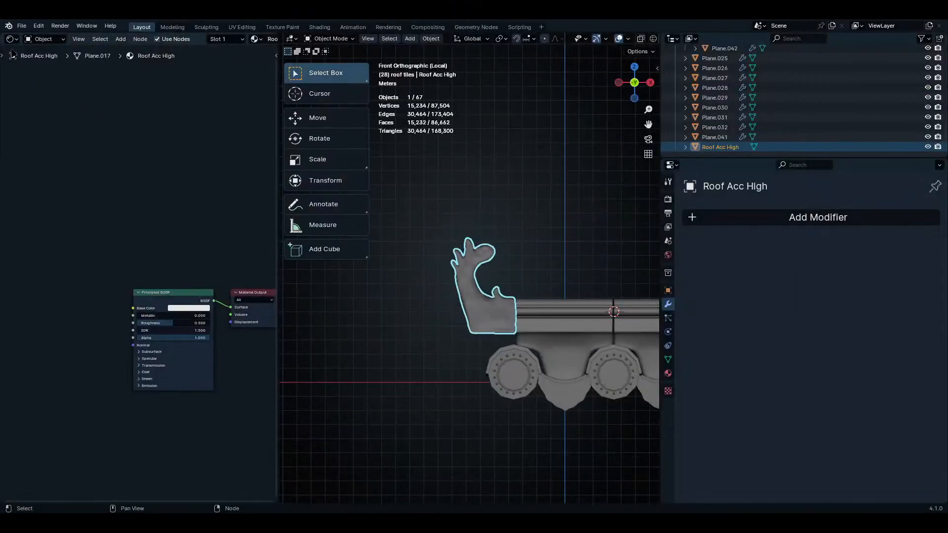
click(11, 39)
scroll(194, 40, down, 8)
scroll(141, 47, down, 4)
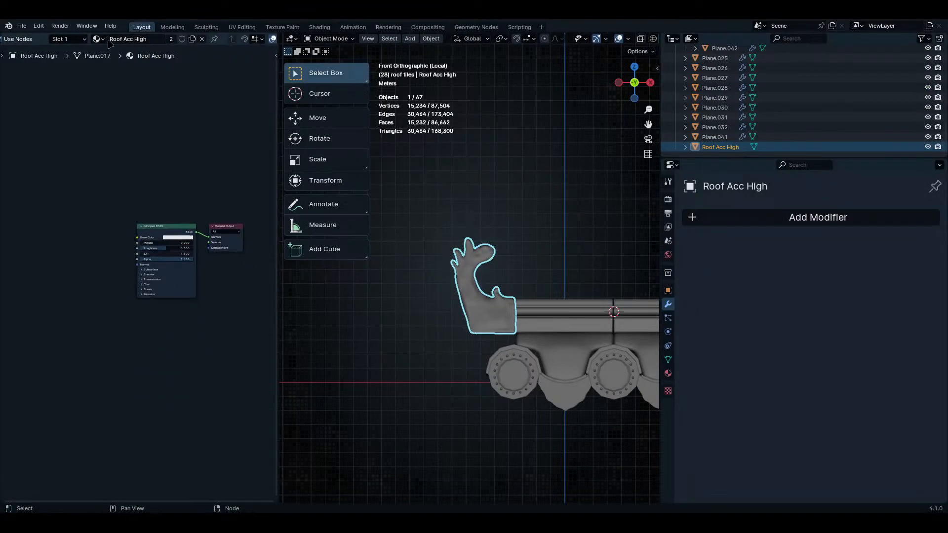
scroll(148, 42, up, 4)
scroll(155, 204, up, 4)
key(Home)
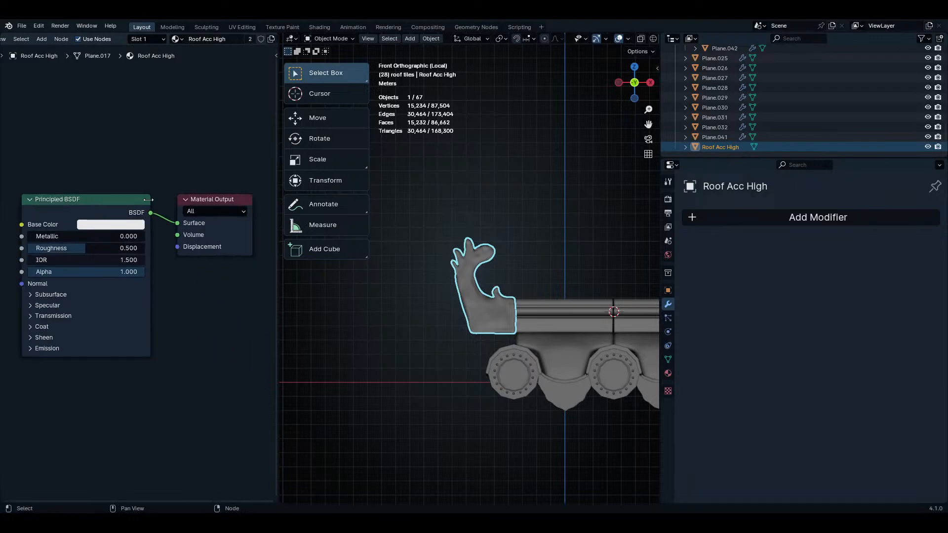
drag(105, 213, 125, 218)
scroll(172, 197, up, 3)
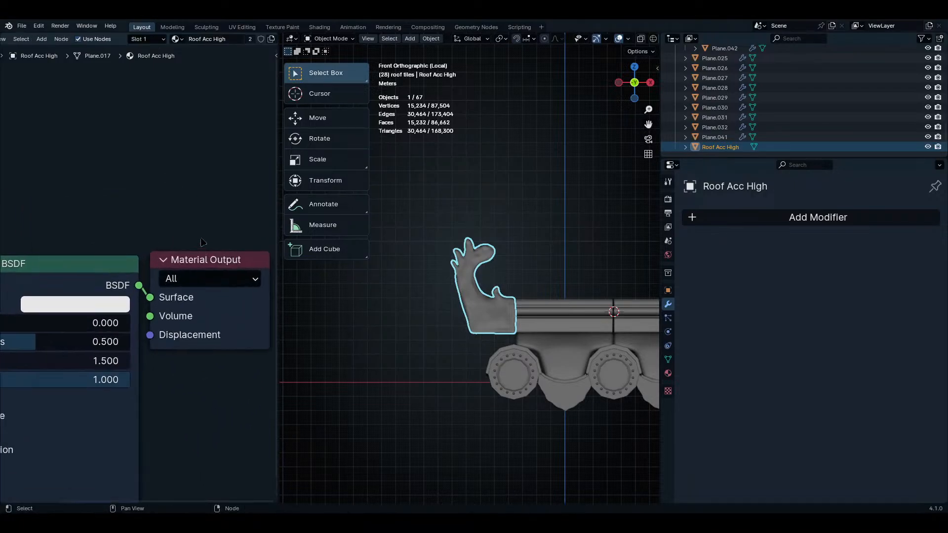
scroll(175, 221, down, 1)
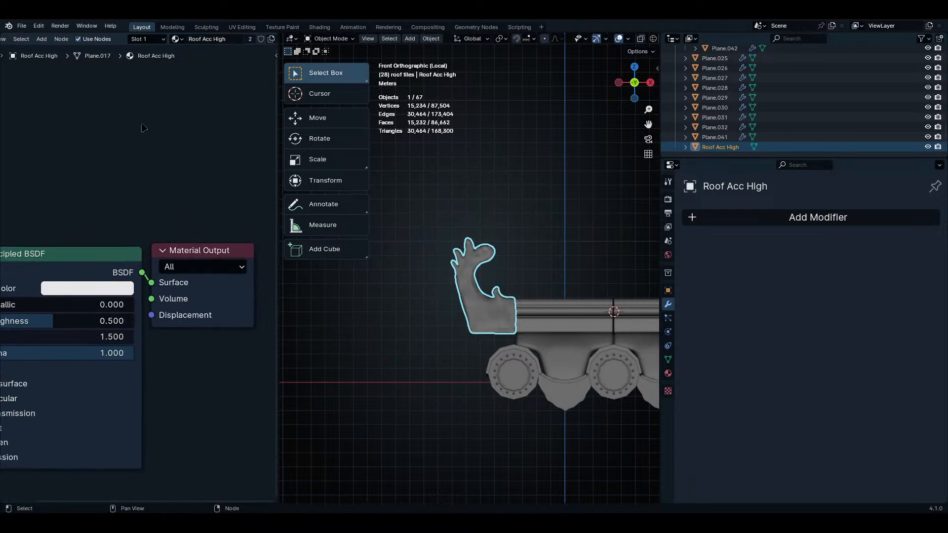
scroll(177, 42, down, 4)
scroll(111, 49, up, 3)
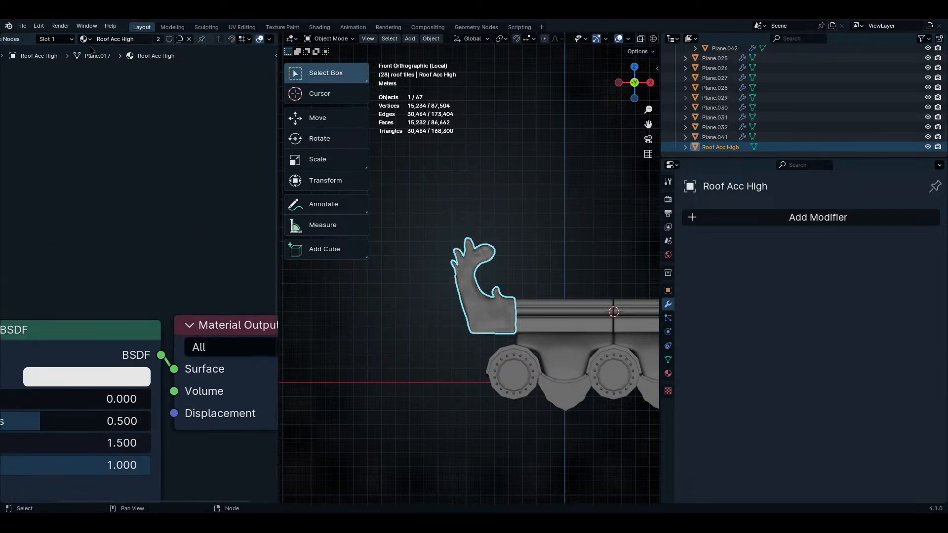
scroll(64, 84, down, 2)
scroll(30, 49, down, 1)
scroll(29, 40, up, 3)
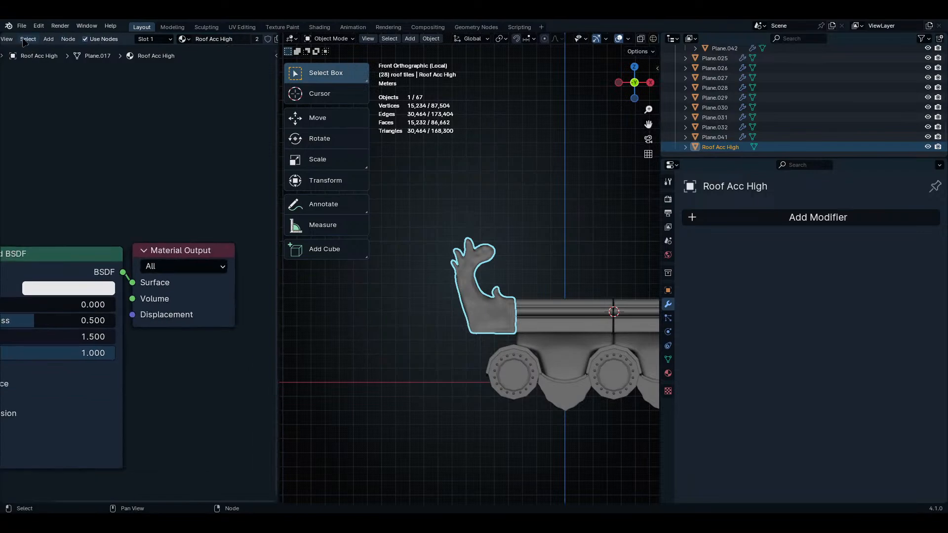
- Switch the node editor area to an Image Editor and bring the whole ridge-end ornament in the reference photo into view
click(11, 39)
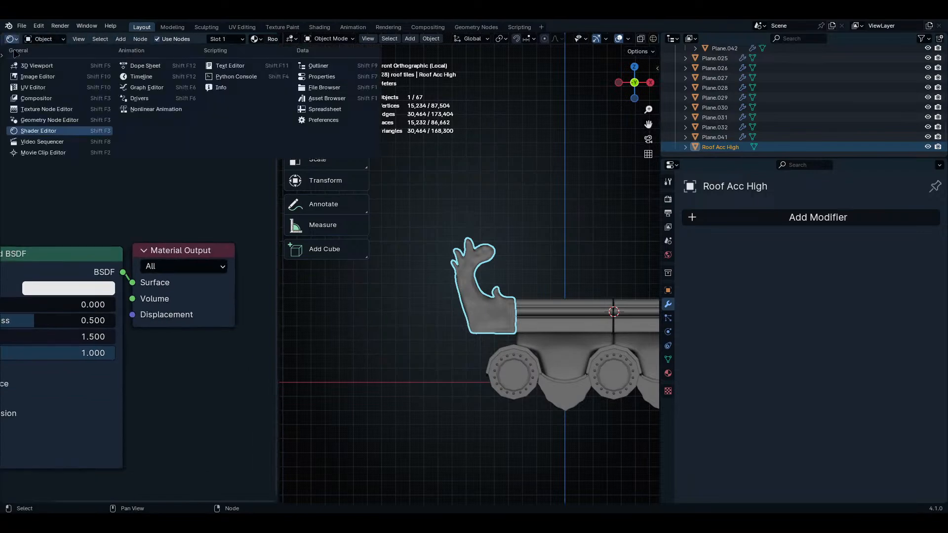
click(65, 79)
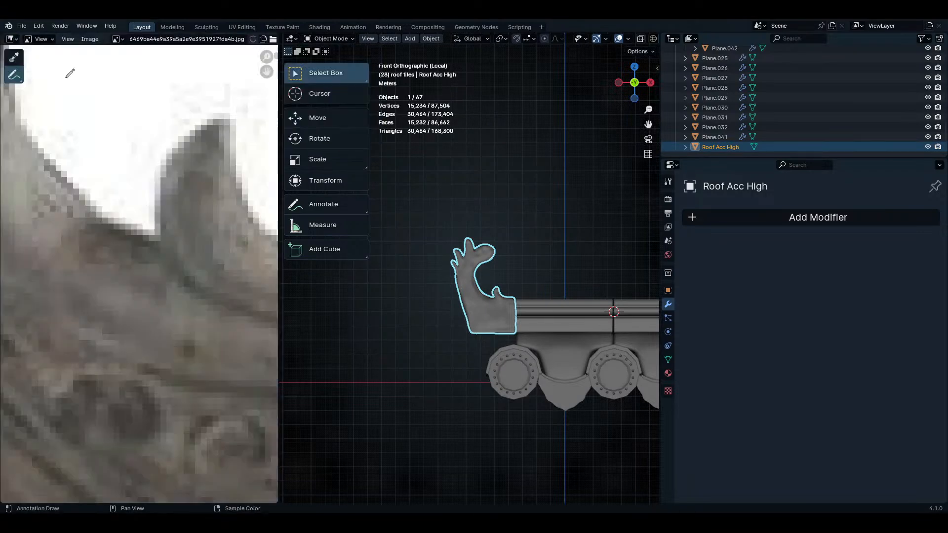
scroll(125, 238, down, 8)
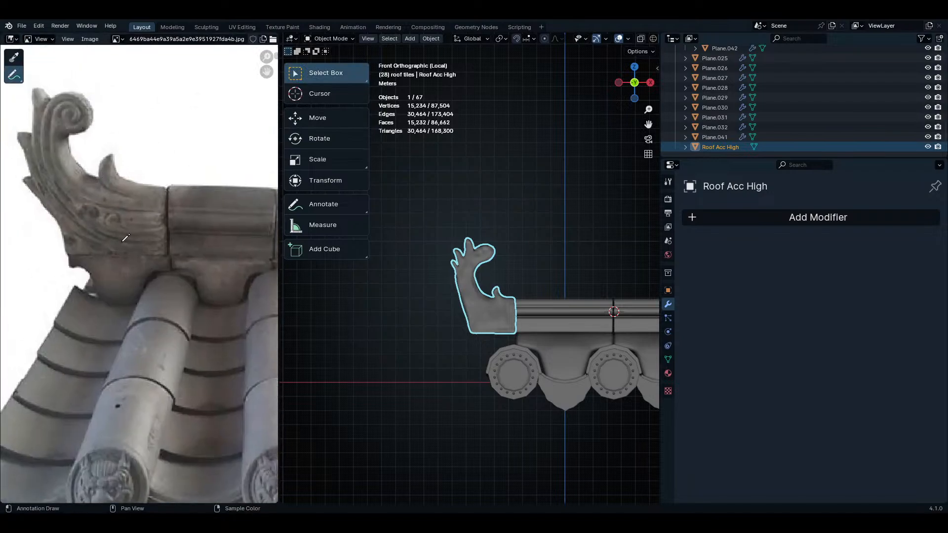
- Maximize the 3D viewport and delete the parts of the outermost round tile beneath Roof Acc High
scroll(499, 360, up, 2)
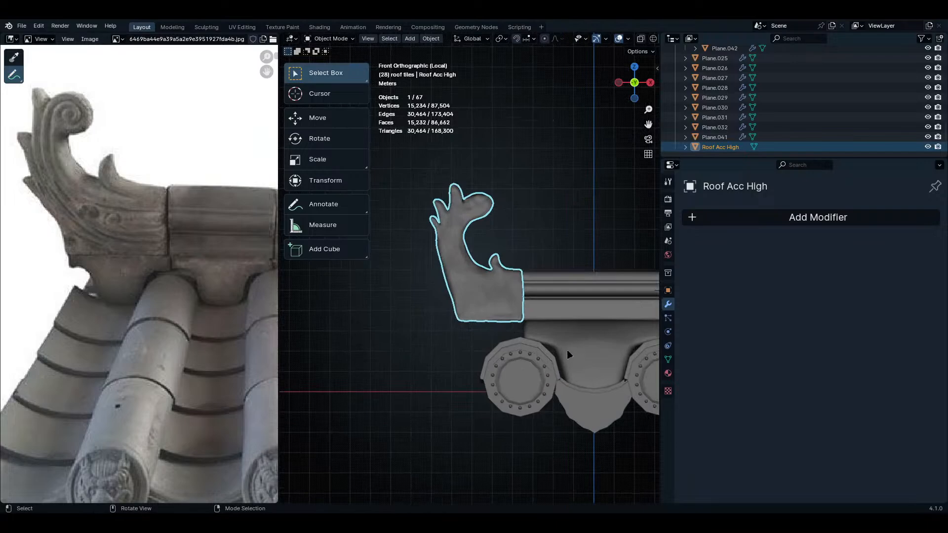
key(ctrl+space)
scroll(659, 384, up, 2)
key(ctrl+space)
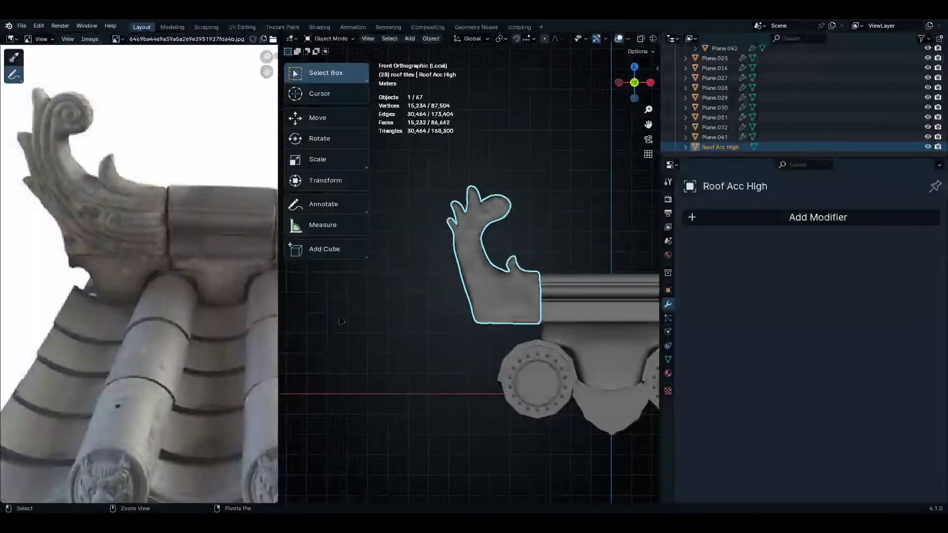
key(ctrl+space)
scroll(587, 391, up, 2)
shift+middle_drag(588, 392, 323, 39)
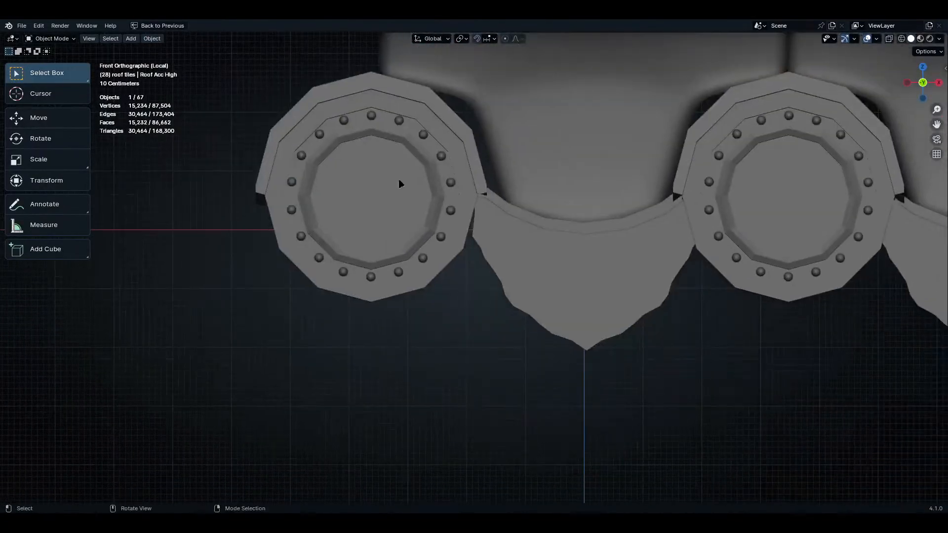
shift+middle_drag(398, 179, 430, 304)
drag(302, 199, 369, 329)
key(x)
click(368, 330)
scroll(466, 296, down, 4)
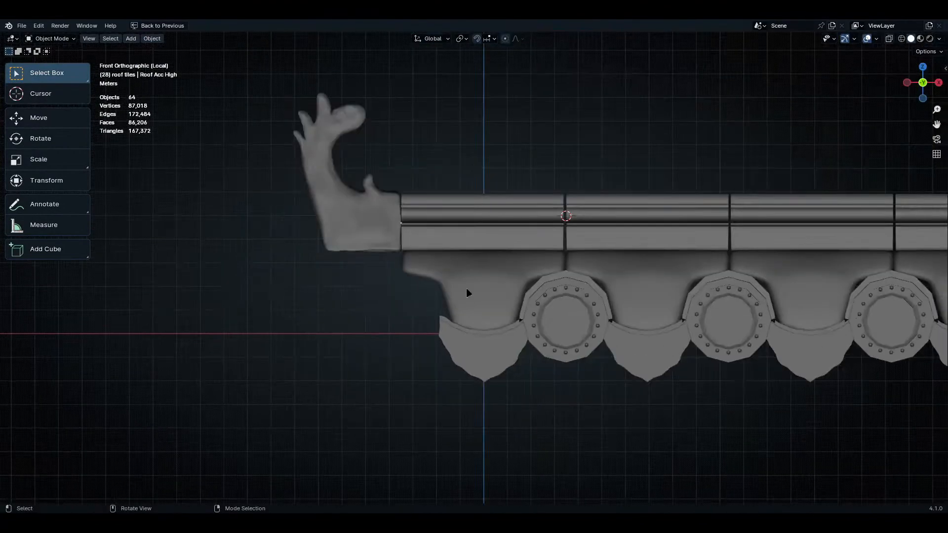
- Delete the outermost ridge tile segment adjoining Roof Acc High
click(425, 332)
key(x)
click(425, 331)
drag(208, 185, 305, 303)
key(x)
click(305, 303)
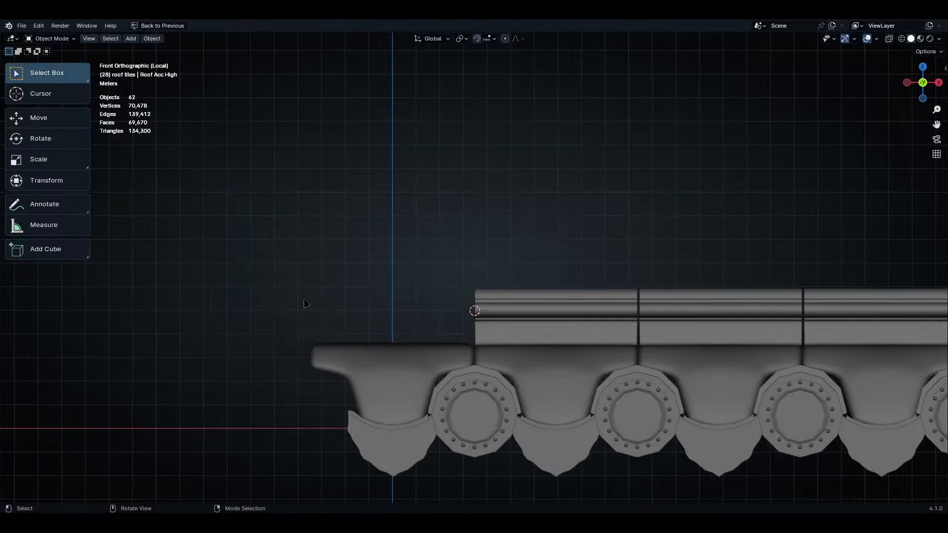
key(ctrl+z)
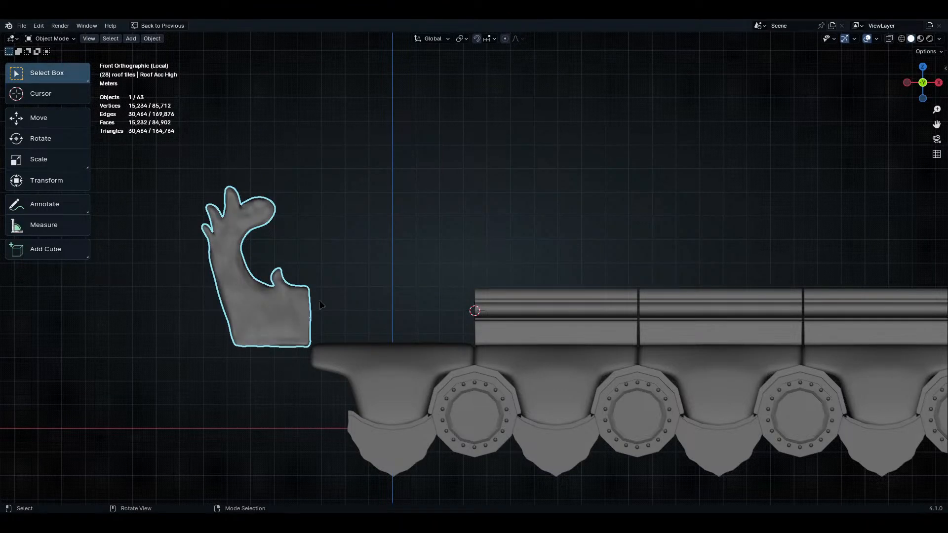
- Move Roof Acc High 3 m along X toward the remaining ridge tiles
key(g)
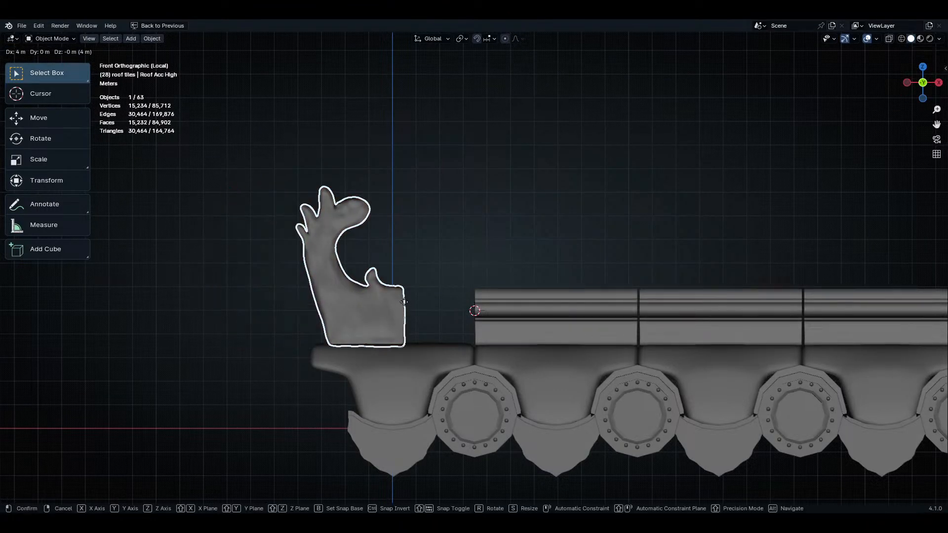
click(394, 310)
scroll(393, 312, up, 5)
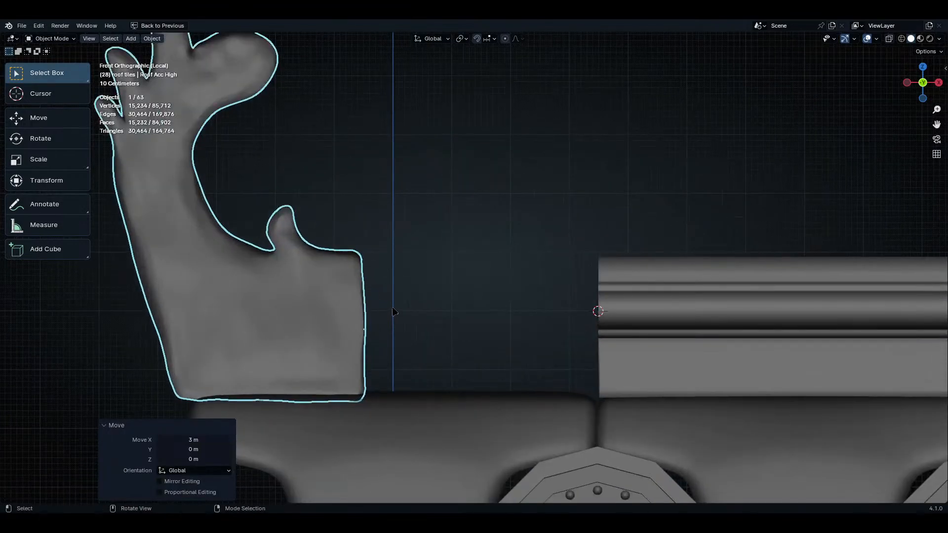
- In Edit Mode, select all vertices through the mesh along the ridge-facing end of Roof Acc High
key(shift+z)
key(Tab)
key(shift+z)
drag(425, 191, 343, 419)
drag(446, 189, 362, 433)
key(shift+z)
drag(454, 191, 357, 445)
key(shift+z)
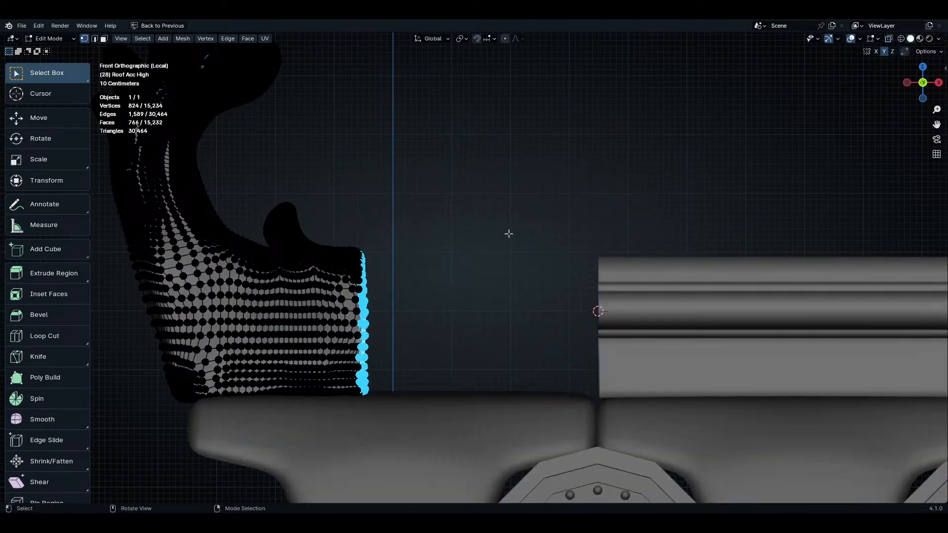
- Stretch the selected end 3.813 m along X to the ridge tile using proportional editing with Smooth falloff and size 1.027
click(514, 38)
click(512, 69)
click(518, 42)
shift+middle_drag(544, 177, 527, 218)
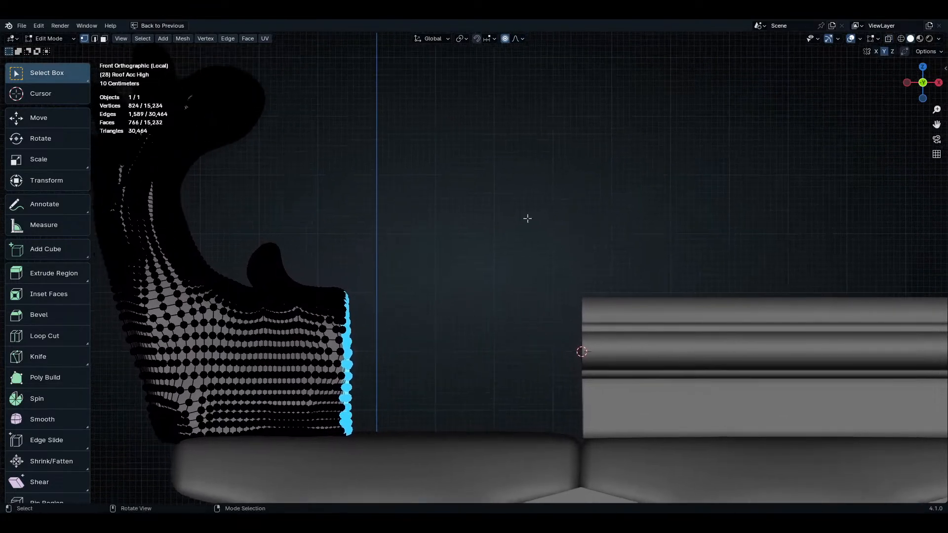
key(g)
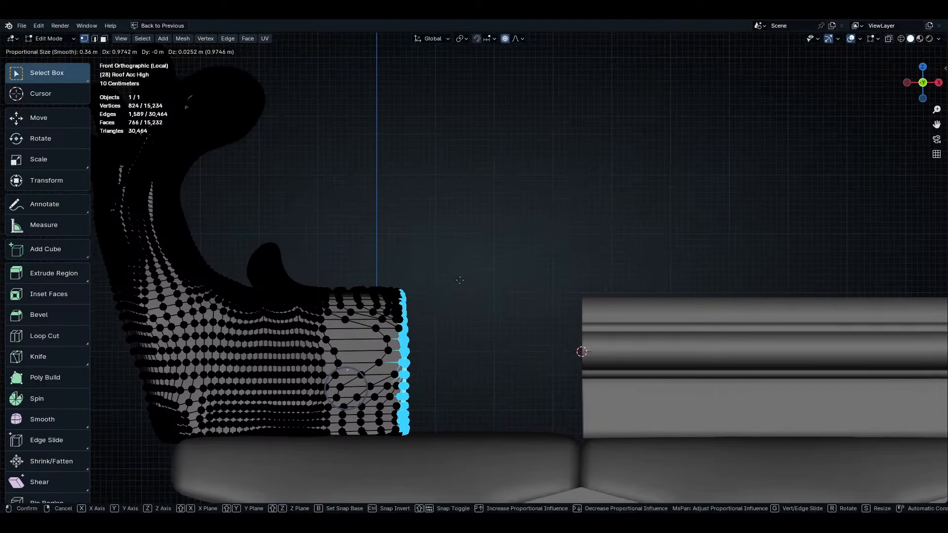
key(x)
scroll(471, 294, down, 11)
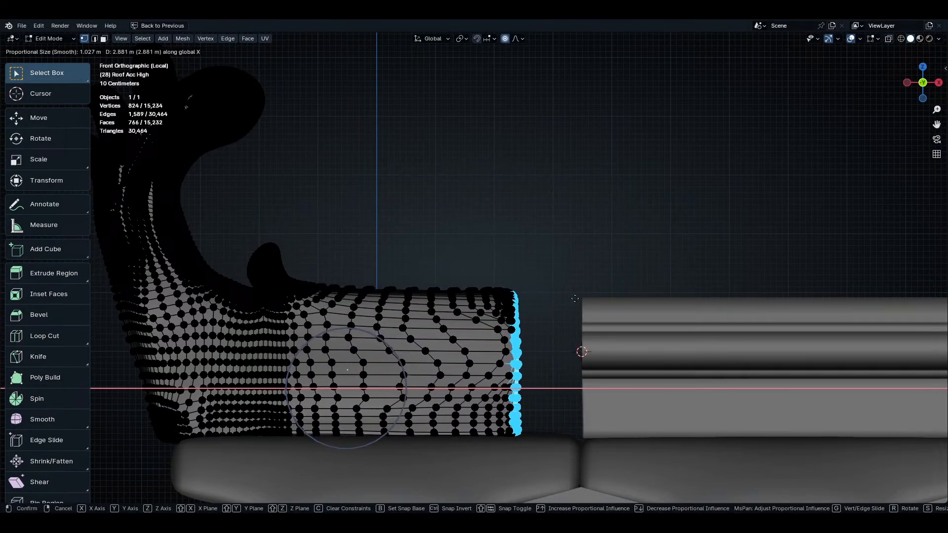
click(626, 296)
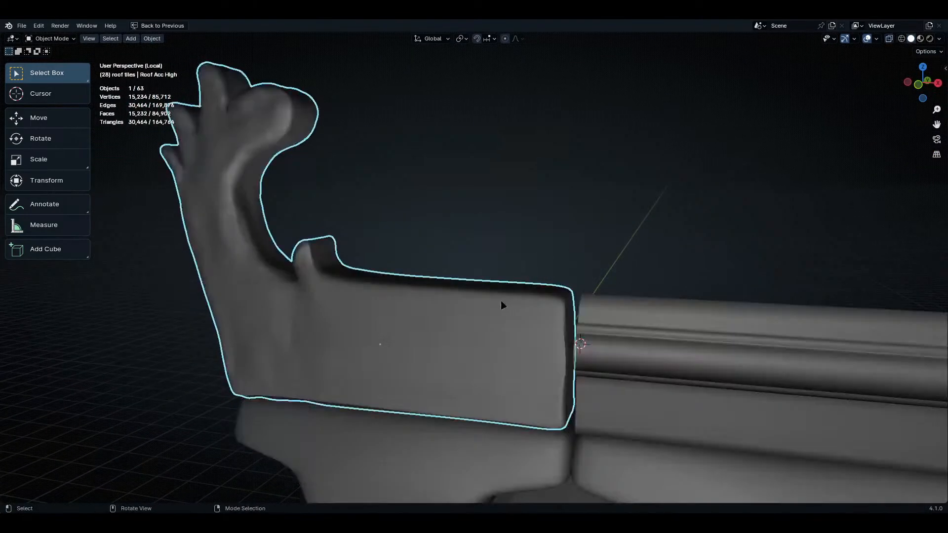
- Clear the vertex selection and examine the stretched faces beside the ridge tile up close
key(Tab)
middle_drag(500, 301, 508, 325)
scroll(508, 326, up, 1)
click(406, 216)
shift+middle_drag(404, 331, 411, 294)
scroll(411, 295, up, 3)
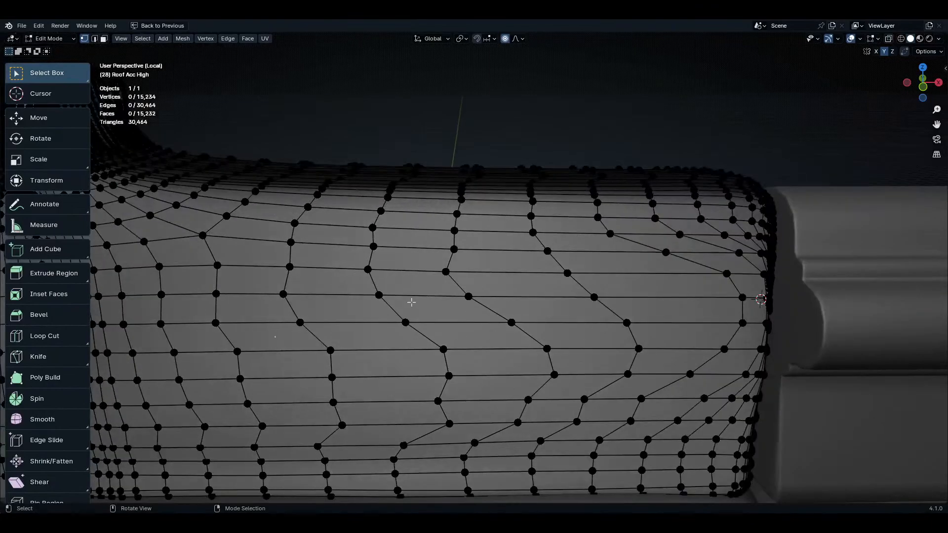
key(ctrl+t)
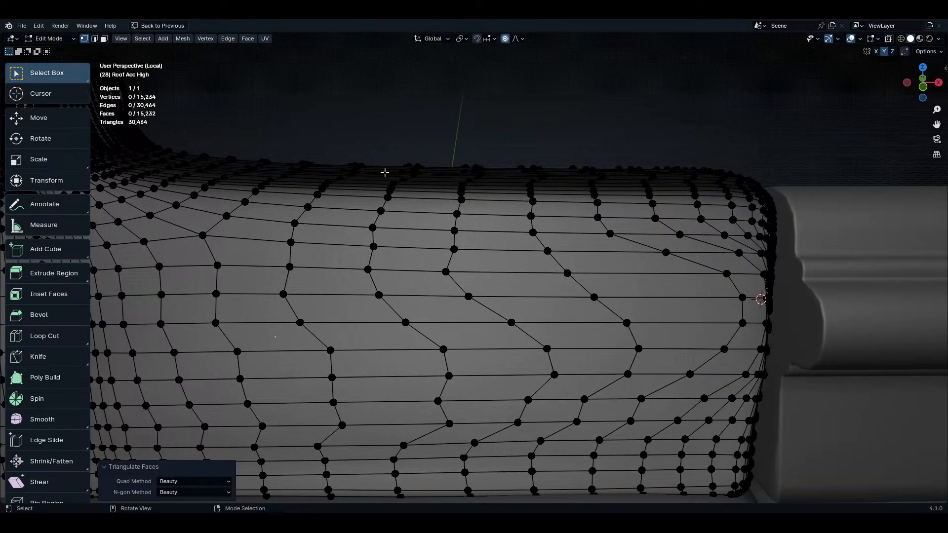
right_drag(392, 100, 341, 125)
- Add six single, centred edge loops across the widest-spaced faces in the stretched section of Roof Acc High
key(ctrl+r)
click(342, 218)
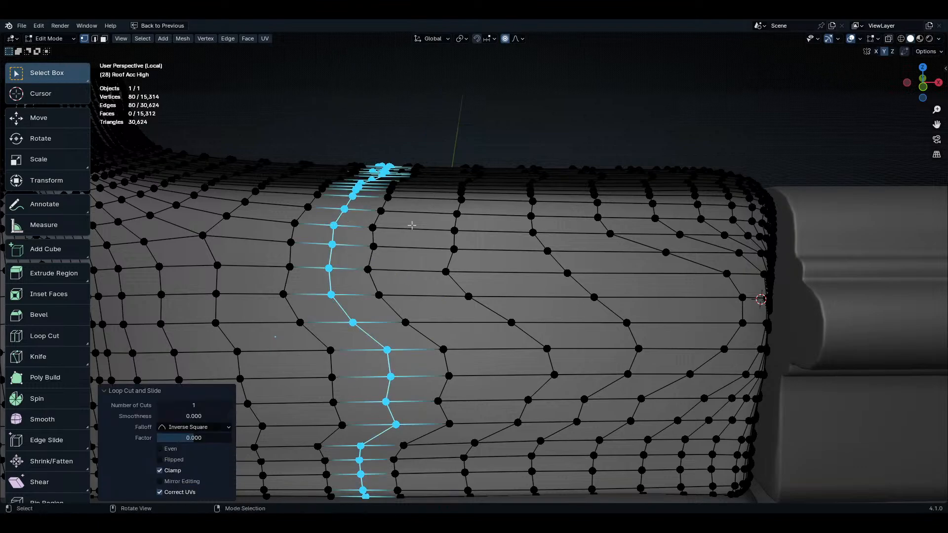
key(ctrl+r)
click(469, 205)
key(ctrl+r)
click(500, 197)
key(ctrl+r)
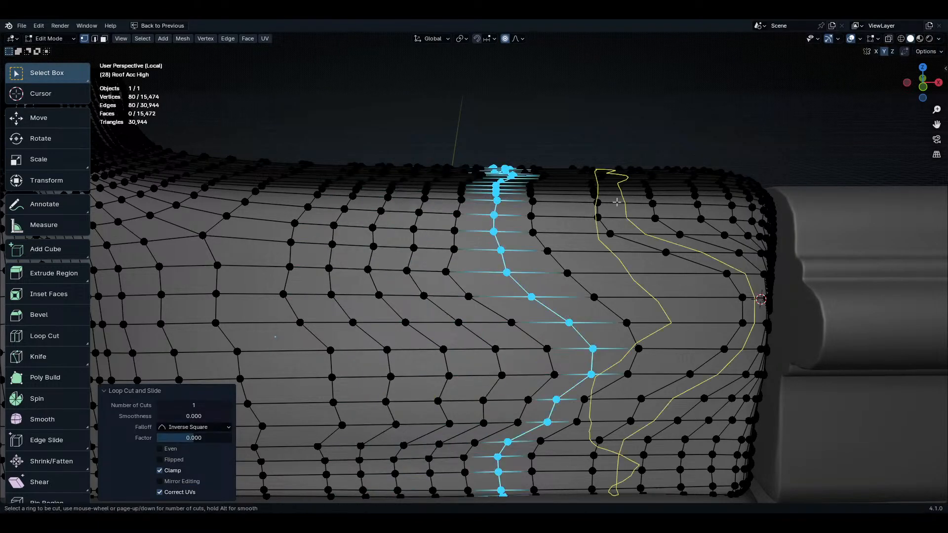
click(559, 191)
key(ctrl+r)
click(632, 195)
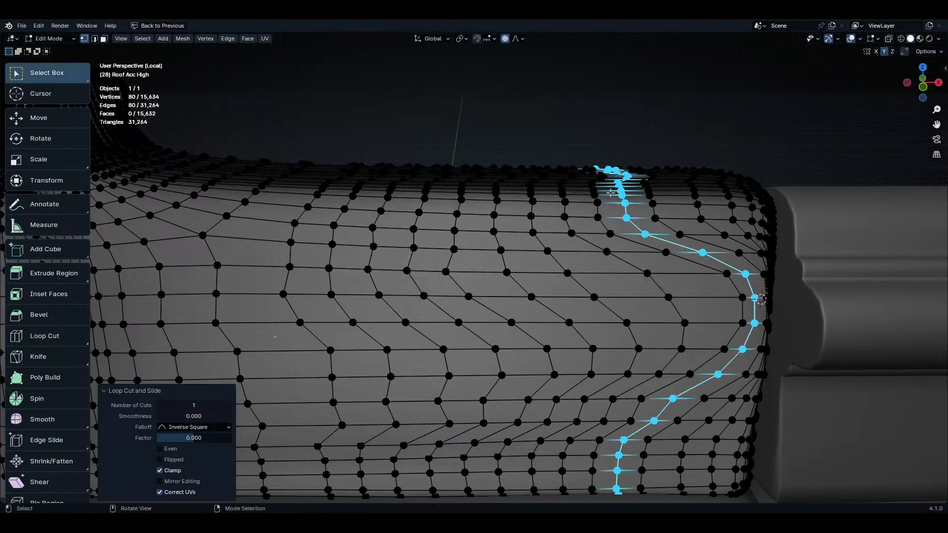
key(ctrl+r)
click(314, 206)
key(ctrl+r)
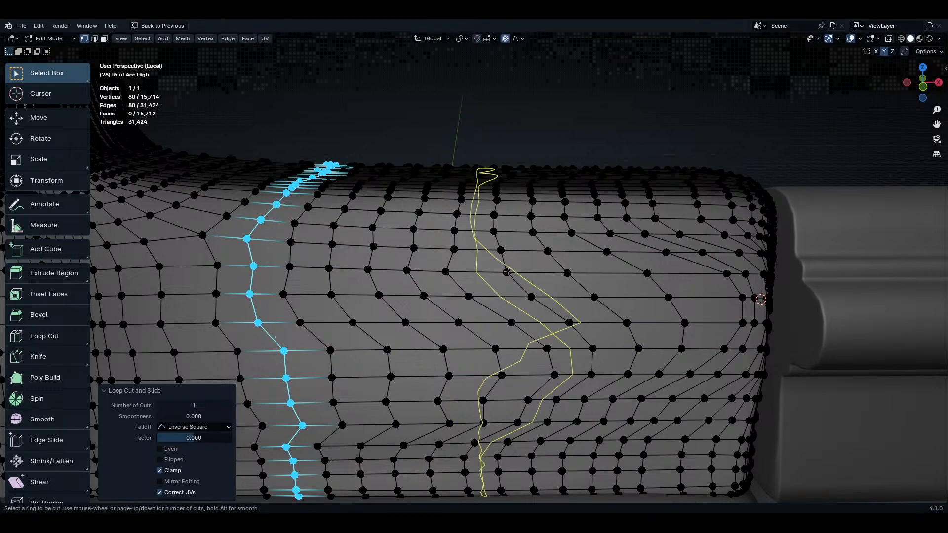
right_click(541, 232)
- Deselect the mesh, return to Object Mode, and examine the surface of the subdivided section
scroll(541, 232, down, 5)
shift+middle_drag(511, 94, 548, 143)
click(548, 143)
scroll(420, 297, up, 3)
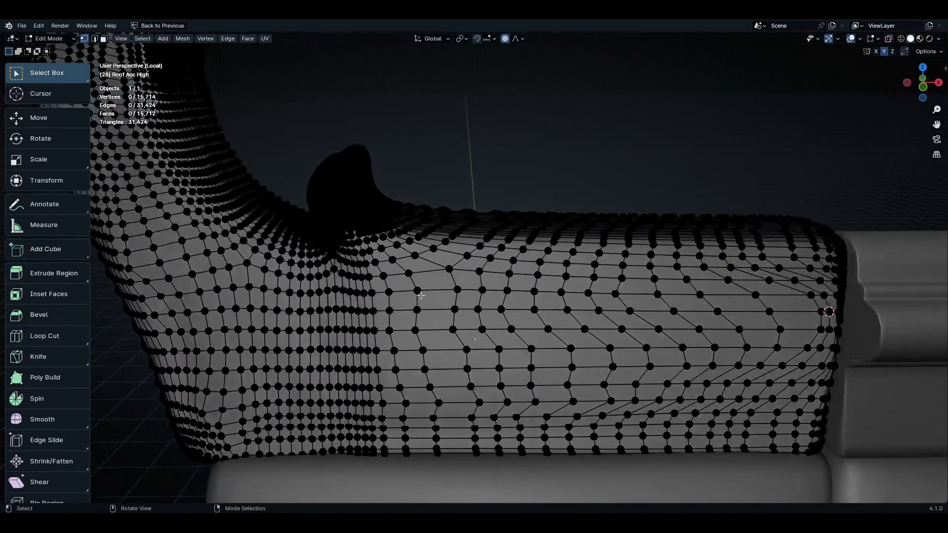
middle_drag(607, 313, 523, 246)
key(Tab)
scroll(647, 329, up, 1)
key(Tab)
key(Tab)
scroll(523, 245, up, 2)
scroll(523, 245, down, 6)
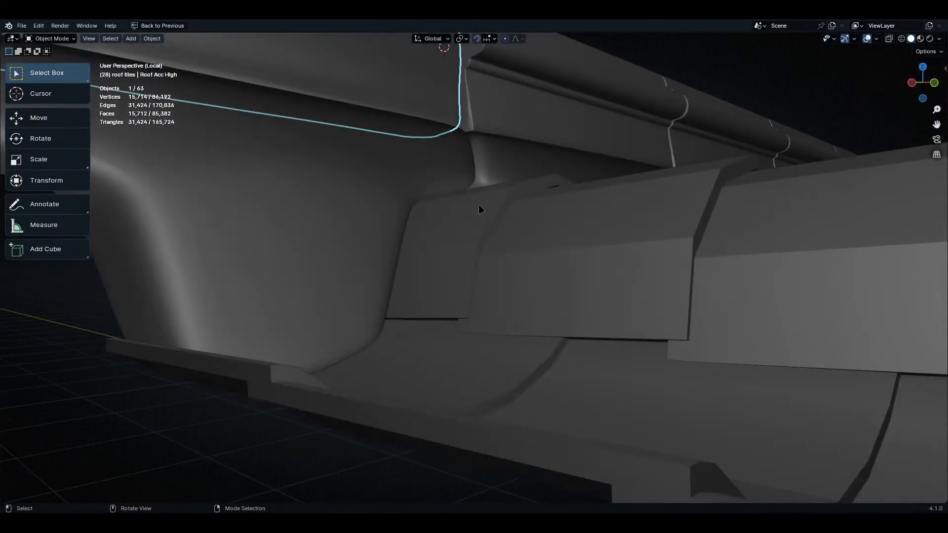
- Enter Sculpt Mode and brush over the front side of the stretched section of Roof Acc High to even its surface
mouse_move(481, 209)
middle_down()
mouse_move(516, 233)
mouse_move(384, 220)
mouse_move(472, 307)
mouse_move(448, 291)
middle_up()
scroll(474, 292, up, 5)
key(ctrl+Tab)
click(505, 315)
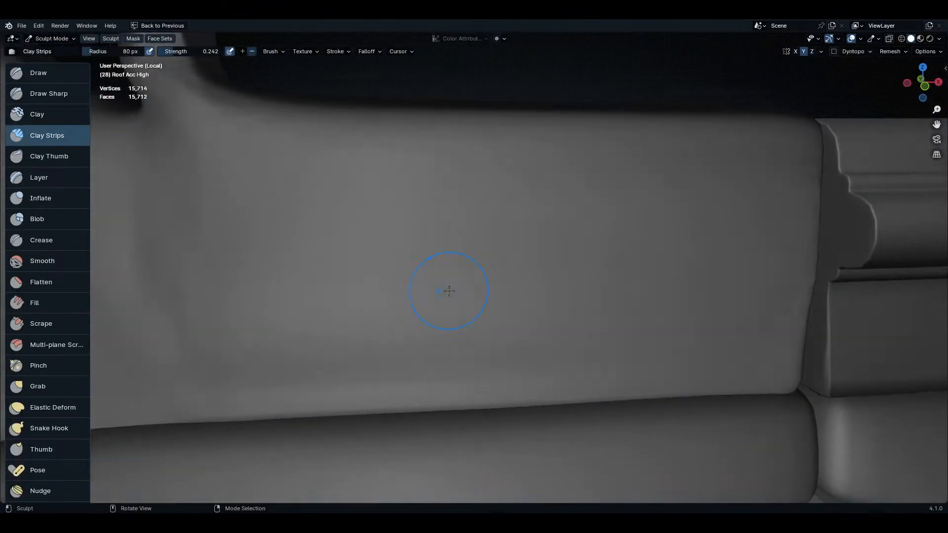
middle_drag(635, 273, 625, 256)
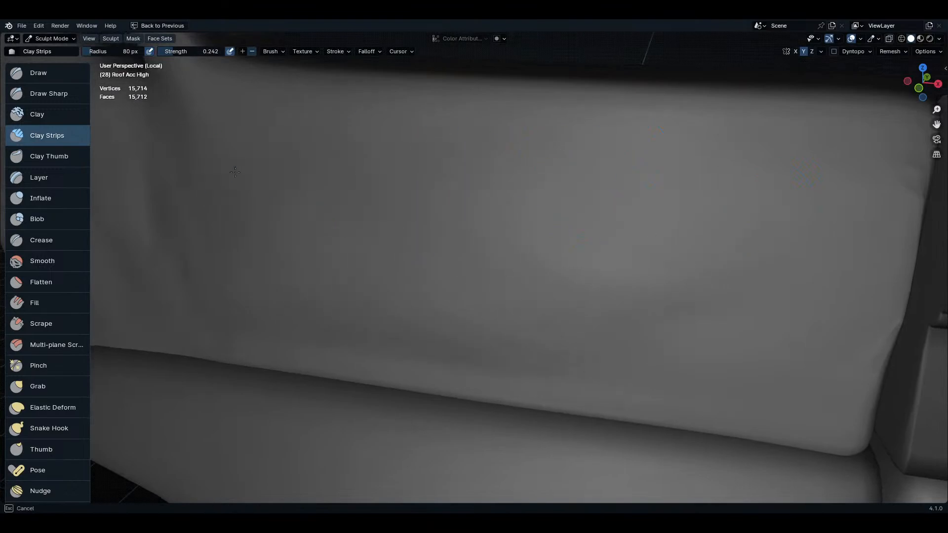
scroll(157, 231, down, 8)
middle_drag(592, 183, 575, 218)
- Sculpt along the top face and upper edge of the stretched section between the small spur and the ridge tile
shift+middle_drag(378, 163, 521, 339)
scroll(516, 341, up, 4)
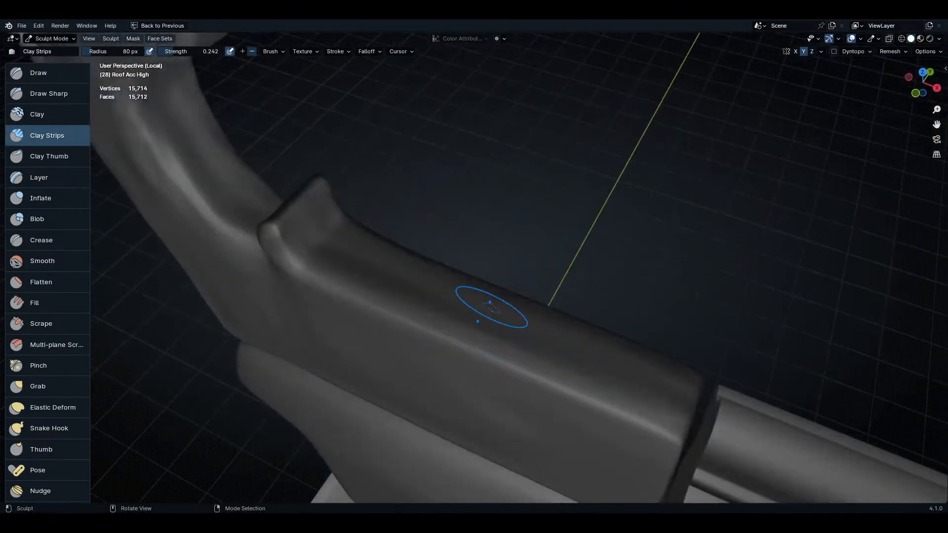
drag(396, 295, 466, 297)
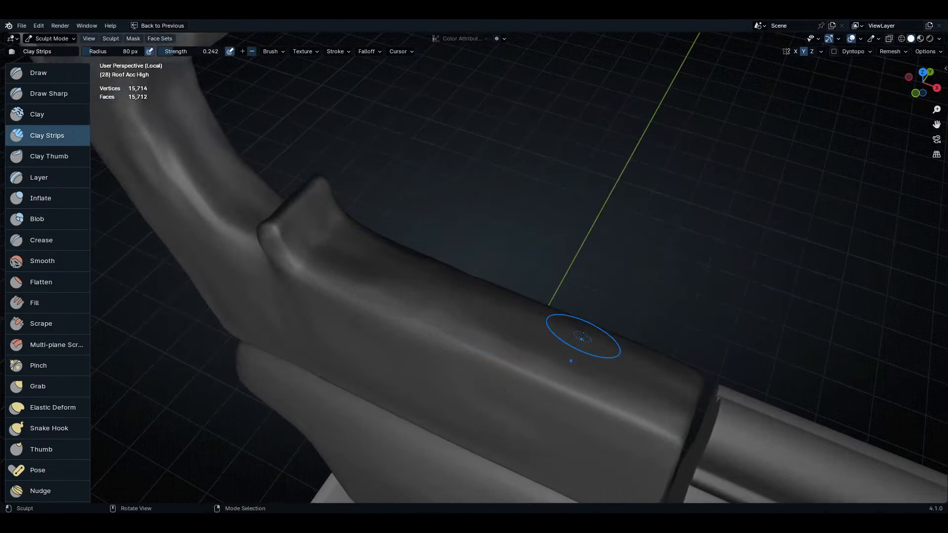
drag(570, 380, 579, 371)
mouse_move(638, 340)
middle_down()
mouse_move(491, 300)
mouse_move(390, 259)
middle_up()
- Sculpt the back side of the stretched section of Roof Acc High to smooth out the groove near the ridge tile
shift+middle_drag(708, 298, 567, 203)
scroll(571, 237, down, 3)
mouse_move(575, 269)
mouse_down()
mouse_move(527, 262)
mouse_move(627, 276)
mouse_up()
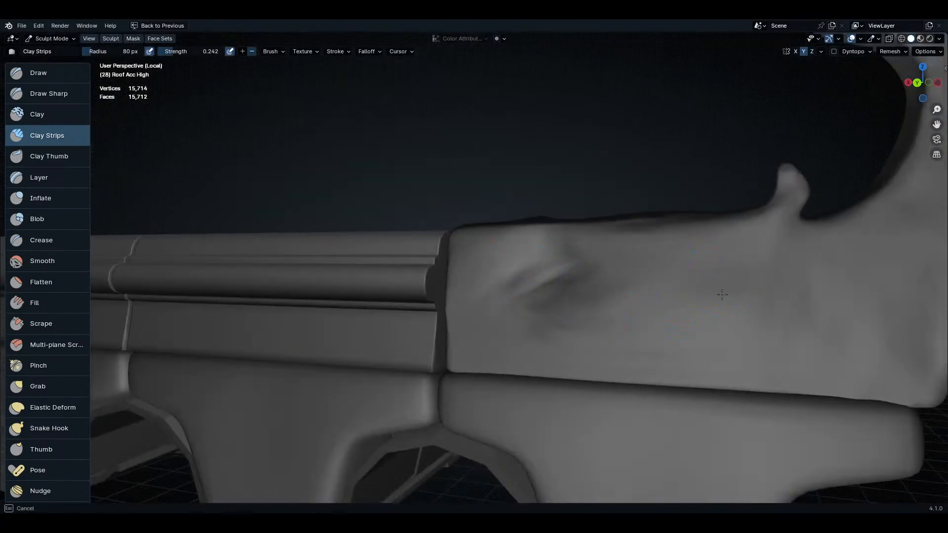
middle_drag(605, 289, 656, 308)
scroll(609, 279, up, 3)
mouse_move(548, 291)
shift+mouse_down()
mouse_move(518, 233)
mouse_move(441, 246)
shift+mouse_up()
mouse_move(442, 247)
middle_down()
mouse_move(504, 233)
mouse_move(538, 254)
middle_up()
mouse_move(541, 277)
middle_down()
mouse_move(571, 281)
mouse_move(551, 246)
middle_up()
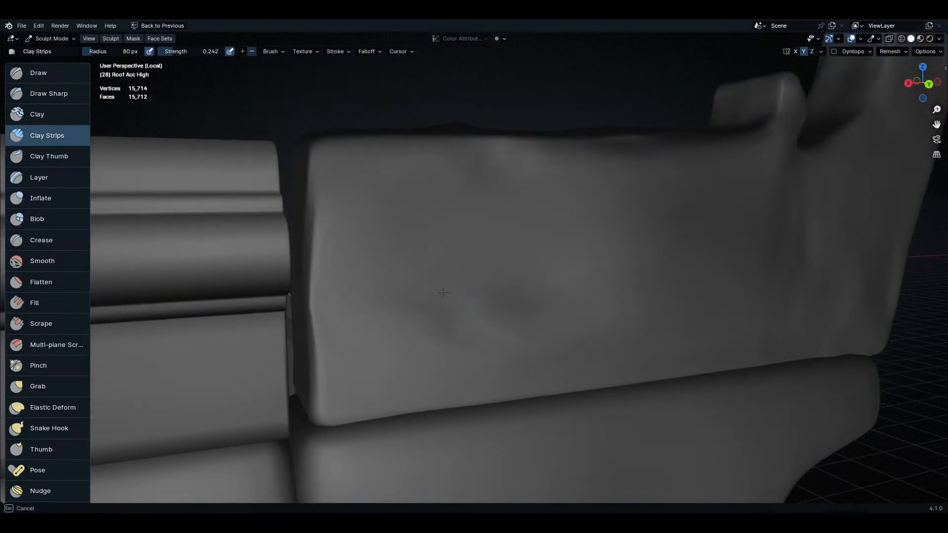
mouse_move(611, 259)
middle_down()
mouse_move(656, 279)
mouse_move(695, 321)
mouse_move(595, 297)
mouse_move(450, 290)
middle_up()
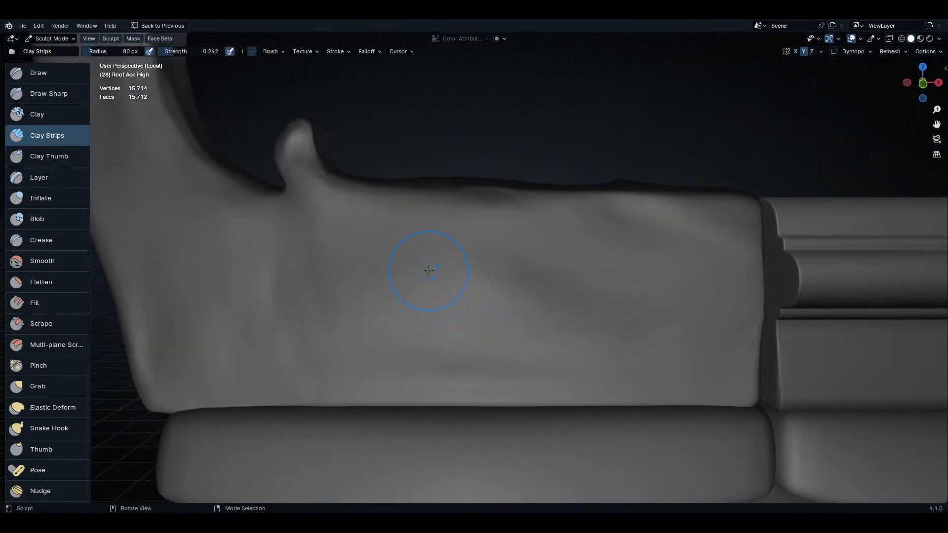
mouse_move(205, 238)
middle_down()
mouse_move(417, 359)
mouse_move(503, 328)
mouse_move(623, 332)
mouse_move(602, 251)
mouse_move(573, 272)
mouse_move(745, 322)
mouse_move(747, 341)
mouse_move(762, 272)
mouse_move(567, 286)
mouse_move(518, 269)
middle_up()
- Examine the mesh topology around the back end corner beside the ridge tile in wireframe shading and Edit Mode
key(shift+z)
scroll(602, 334, up, 4)
key(shift+z)
key(Tab)
scroll(567, 285, up, 6)
scroll(523, 311, up, 4)
shift+middle_drag(528, 318, 539, 338)
key(Tab)
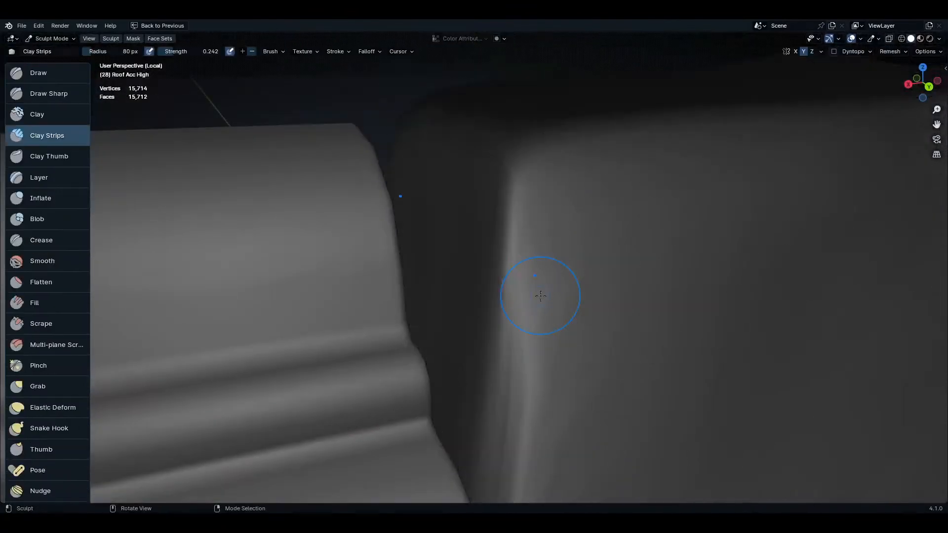
- Sculpt along the vertical back edge of the end face beside the ridge tile, checking the topology in wireframe
middle_drag(534, 275, 525, 312)
shift+middle_drag(572, 410, 498, 148)
shift+middle_drag(434, 345, 427, 126)
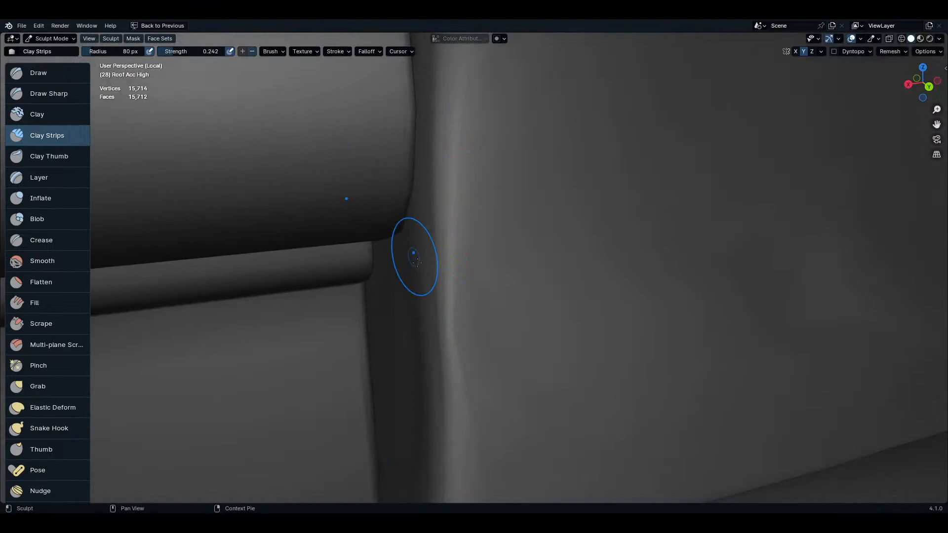
key(shift+z)
middle_drag(458, 344, 481, 296)
key(shift+z)
mouse_move(481, 296)
middle_down()
mouse_move(490, 297)
mouse_move(448, 253)
mouse_move(464, 262)
middle_up()
- Sculpt along the vertical front edge of the stretched section where it meets the ridge tile to even it out
scroll(464, 262, down, 3)
shift+middle_drag(302, 142, 468, 389)
drag(442, 345, 451, 461)
shift+middle_drag(474, 404, 518, 251)
drag(518, 296, 523, 395)
mouse_move(531, 87)
shift+middle_down()
mouse_move(534, 372)
mouse_move(573, 450)
shift+middle_up()
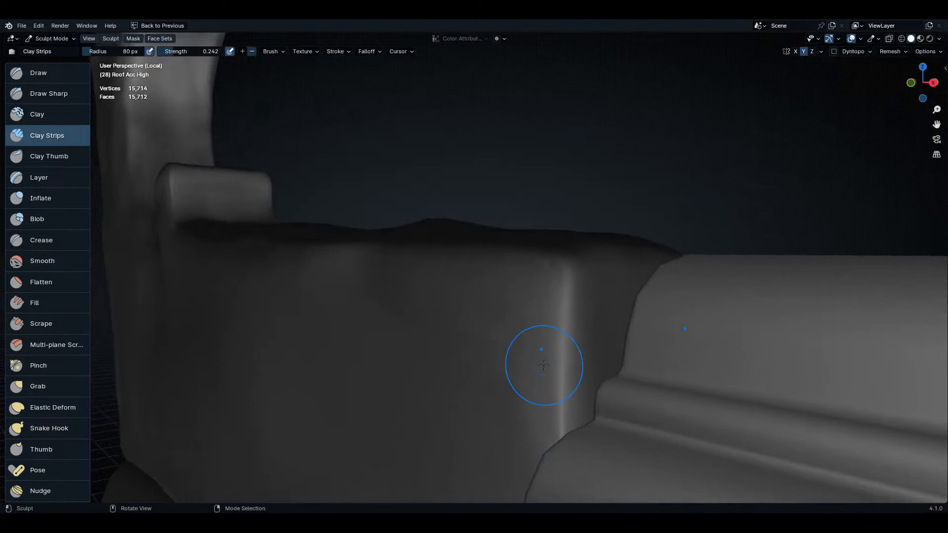
middle_drag(543, 365, 531, 353)
mouse_move(544, 320)
mouse_down()
mouse_move(514, 233)
mouse_move(555, 356)
mouse_up()
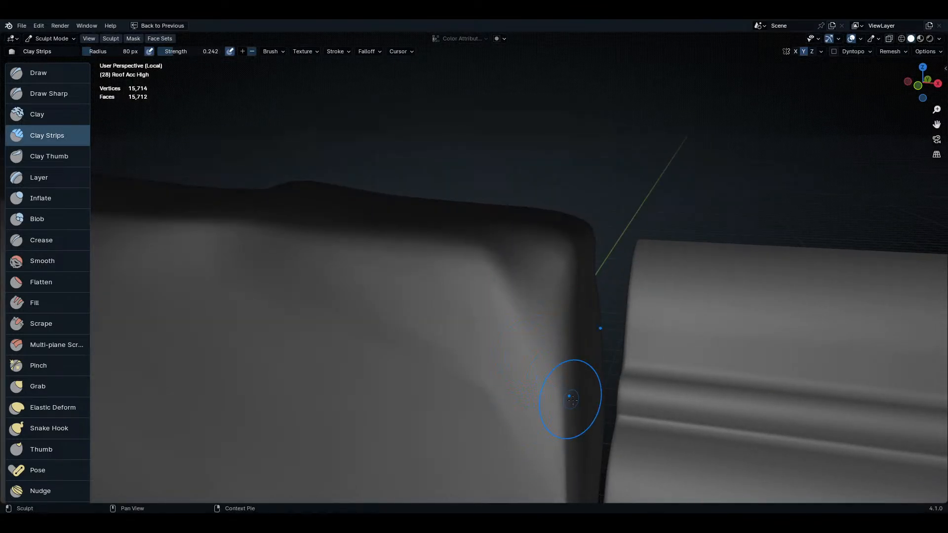
shift+middle_drag(567, 395, 608, 207)
middle_drag(609, 250, 600, 285)
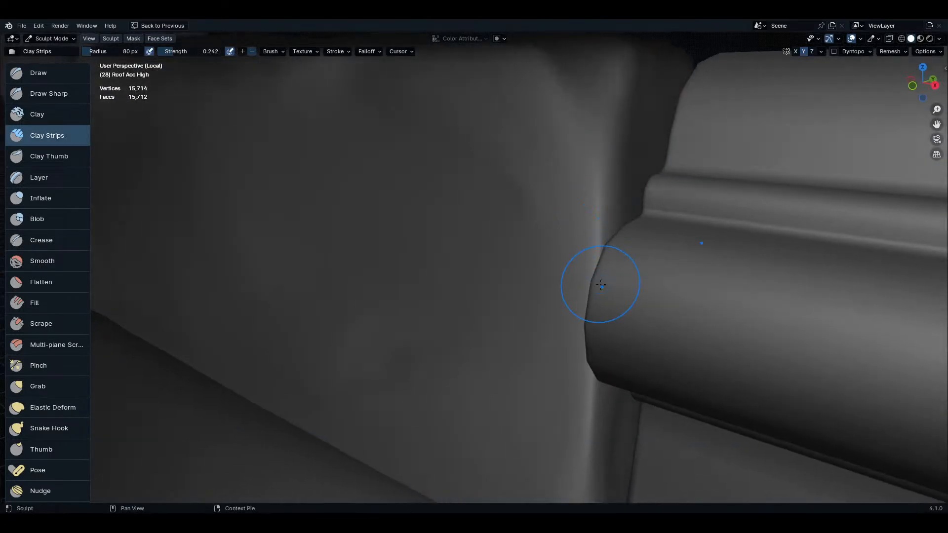
- Examine the front end edge in wireframe shading and Object Mode, and return to Sculpt Mode
key(shift+z)
shift+middle_drag(531, 262, 562, 285)
key(shift+z)
key(ctrl+Tab)
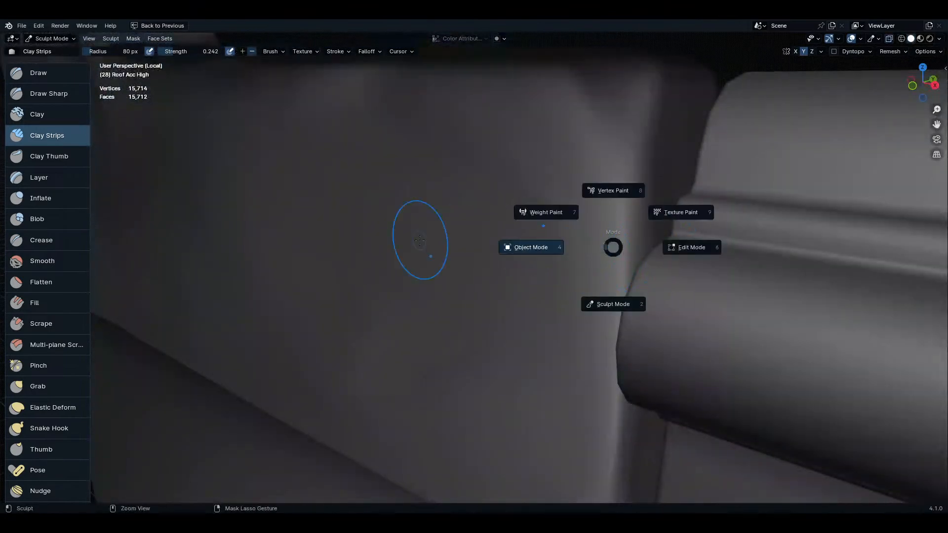
click(395, 257)
middle_drag(621, 288, 612, 331)
key(Tab)
key(ctrl+Tab)
click(583, 347)
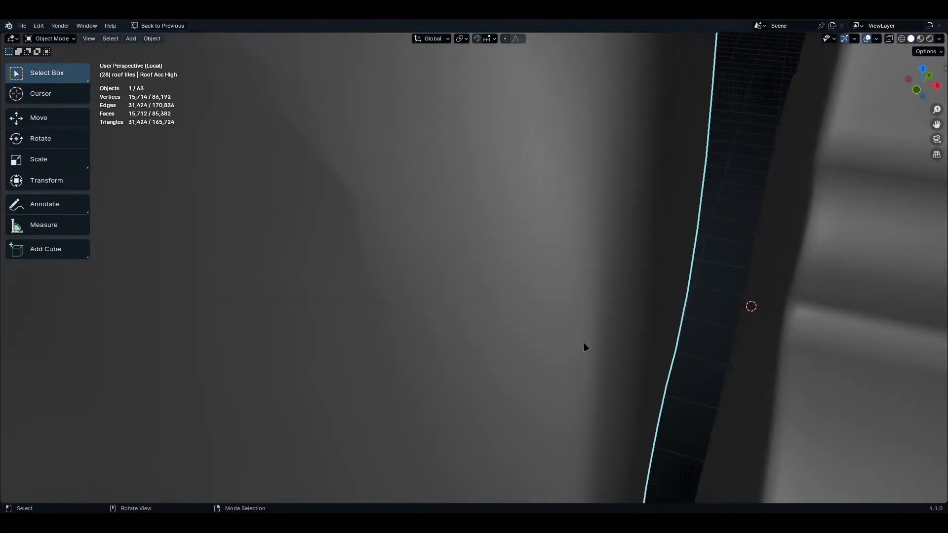
key(ctrl+Tab)
click(603, 398)
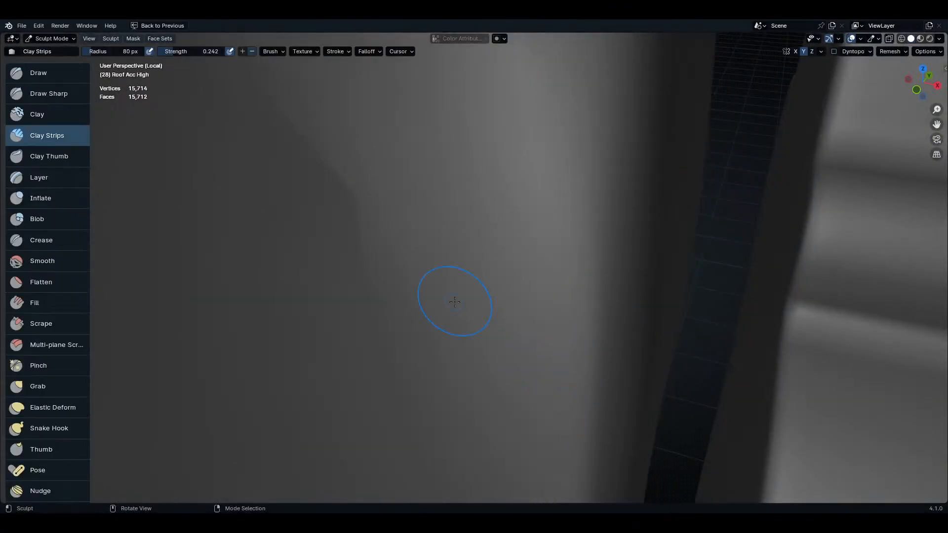
- Sculpt the upper front corner and adjoining edge of the stretched section beside the ridge tile
middle_drag(454, 296, 356, 196)
scroll(449, 161, down, 5)
shift+middle_drag(442, 250, 470, 277)
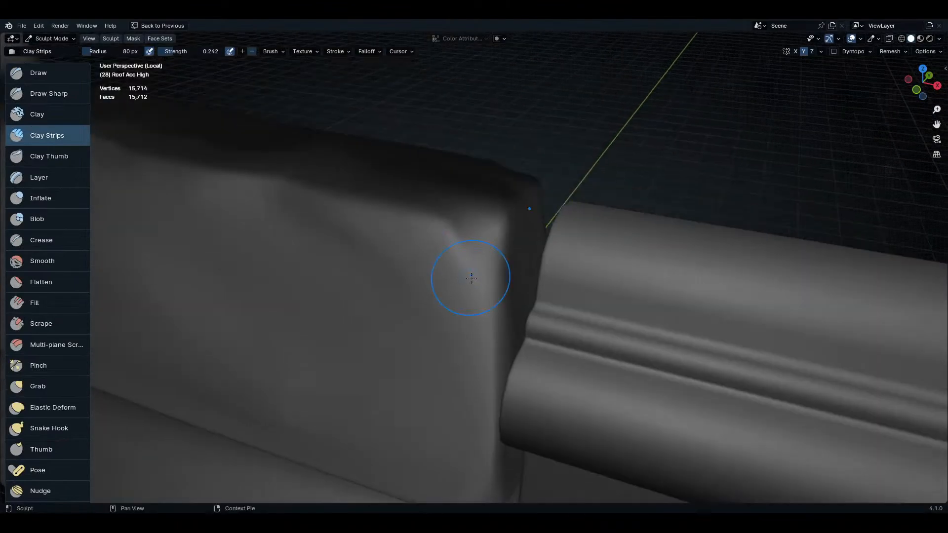
shift+drag(470, 277, 445, 237)
scroll(449, 245, down, 2)
mouse_move(456, 246)
shift+middle_down()
mouse_move(418, 259)
mouse_move(440, 317)
mouse_move(453, 303)
mouse_move(382, 283)
shift+middle_up()
mouse_move(280, 287)
mouse_down()
mouse_move(347, 311)
mouse_move(294, 321)
mouse_move(262, 299)
mouse_up()
shift+middle_drag(262, 300, 393, 302)
- Sculpt over the top face of the stretched section and check the lower corners at the outer end of the base
shift+drag(525, 378, 491, 333)
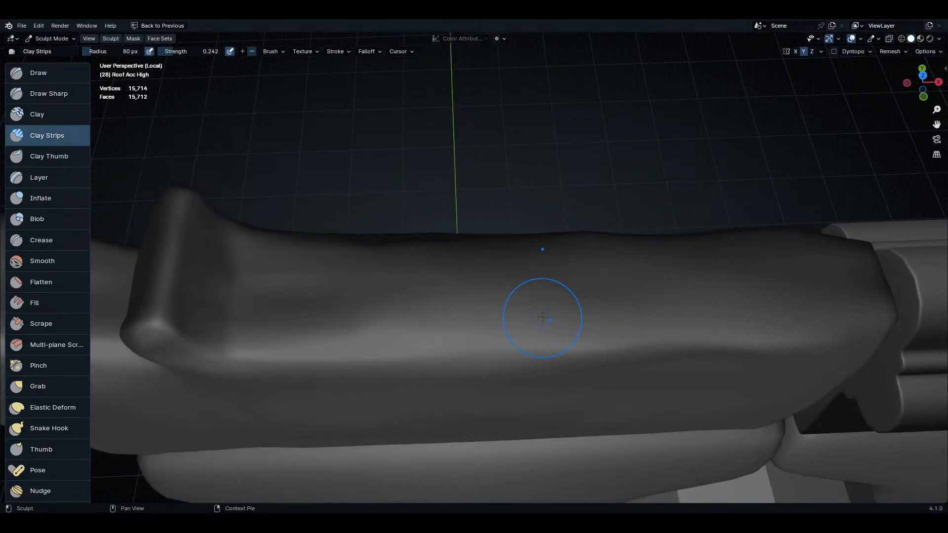
mouse_move(533, 318)
middle_down()
mouse_move(434, 258)
mouse_move(485, 268)
mouse_move(549, 313)
mouse_move(518, 254)
mouse_move(487, 374)
mouse_move(472, 241)
middle_up()
shift+drag(472, 275, 473, 225)
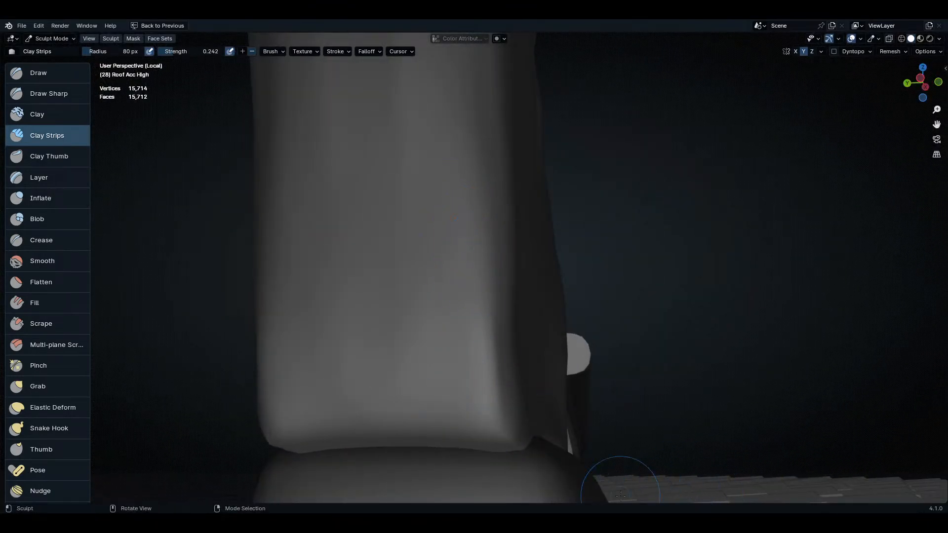
mouse_move(476, 431)
middle_down()
mouse_move(490, 438)
mouse_move(623, 388)
middle_up()
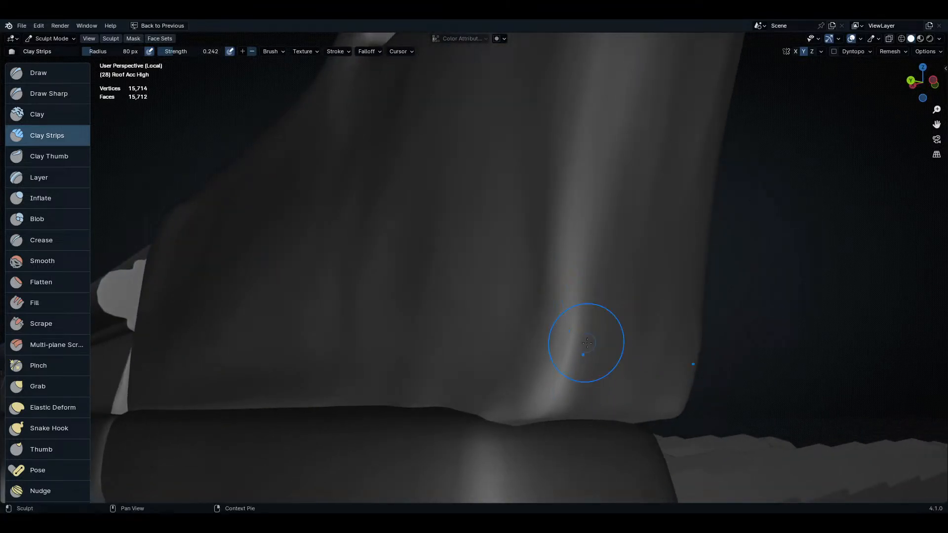
scroll(545, 293, down, 1)
middle_drag(545, 290, 365, 464)
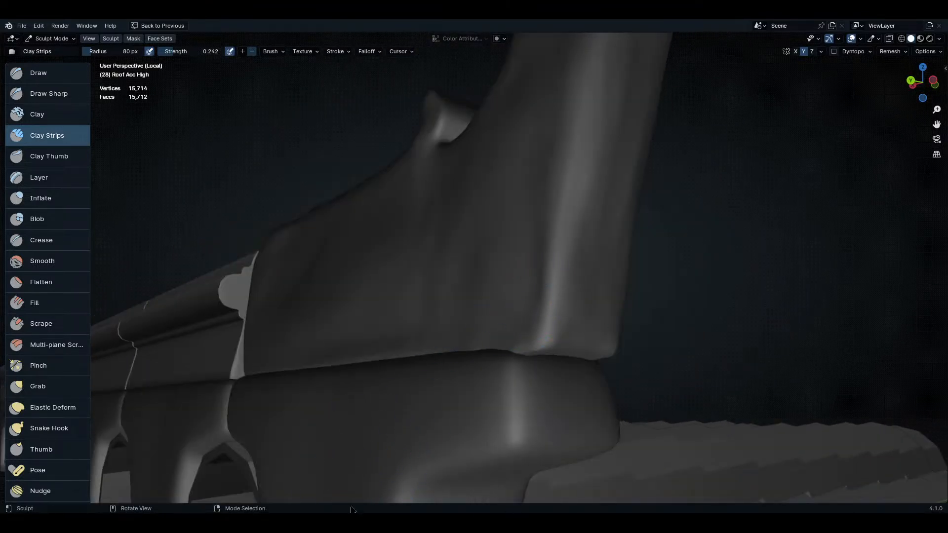